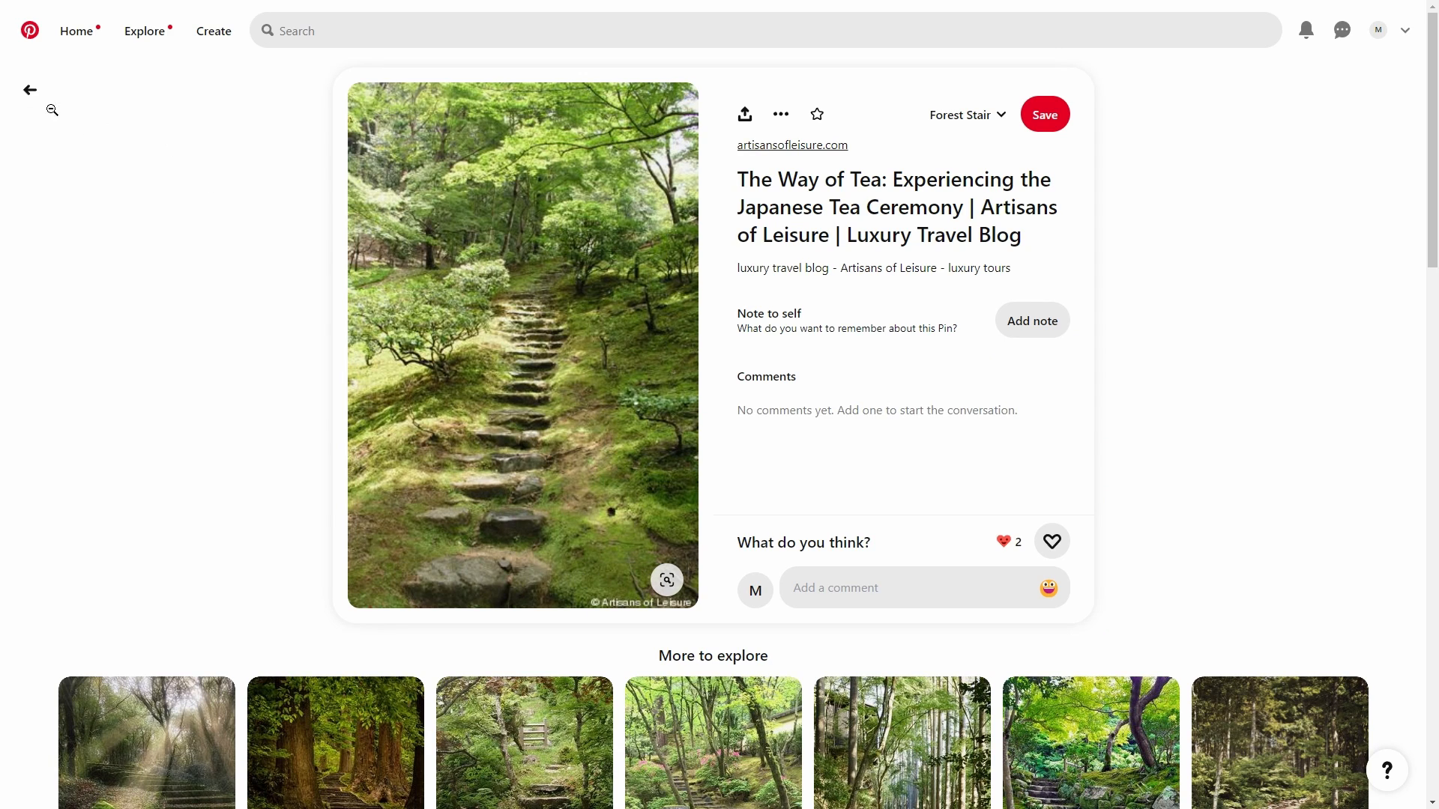
Step: Leave the open forest stair reference pin
left_click(30, 90)
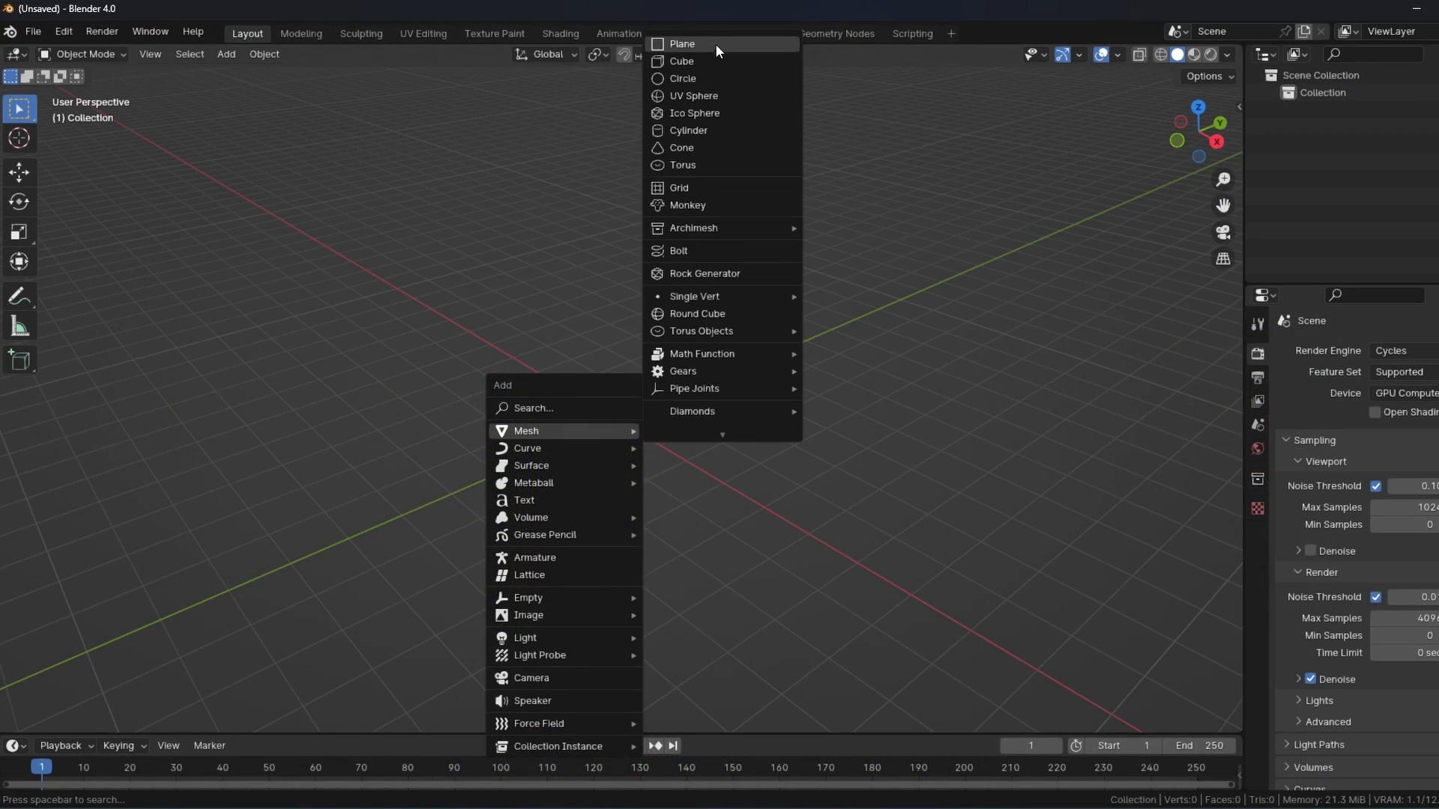
Step: In Blender, add a plane, enter mesh editing and open the MeasureIt tools
left_click(716, 46)
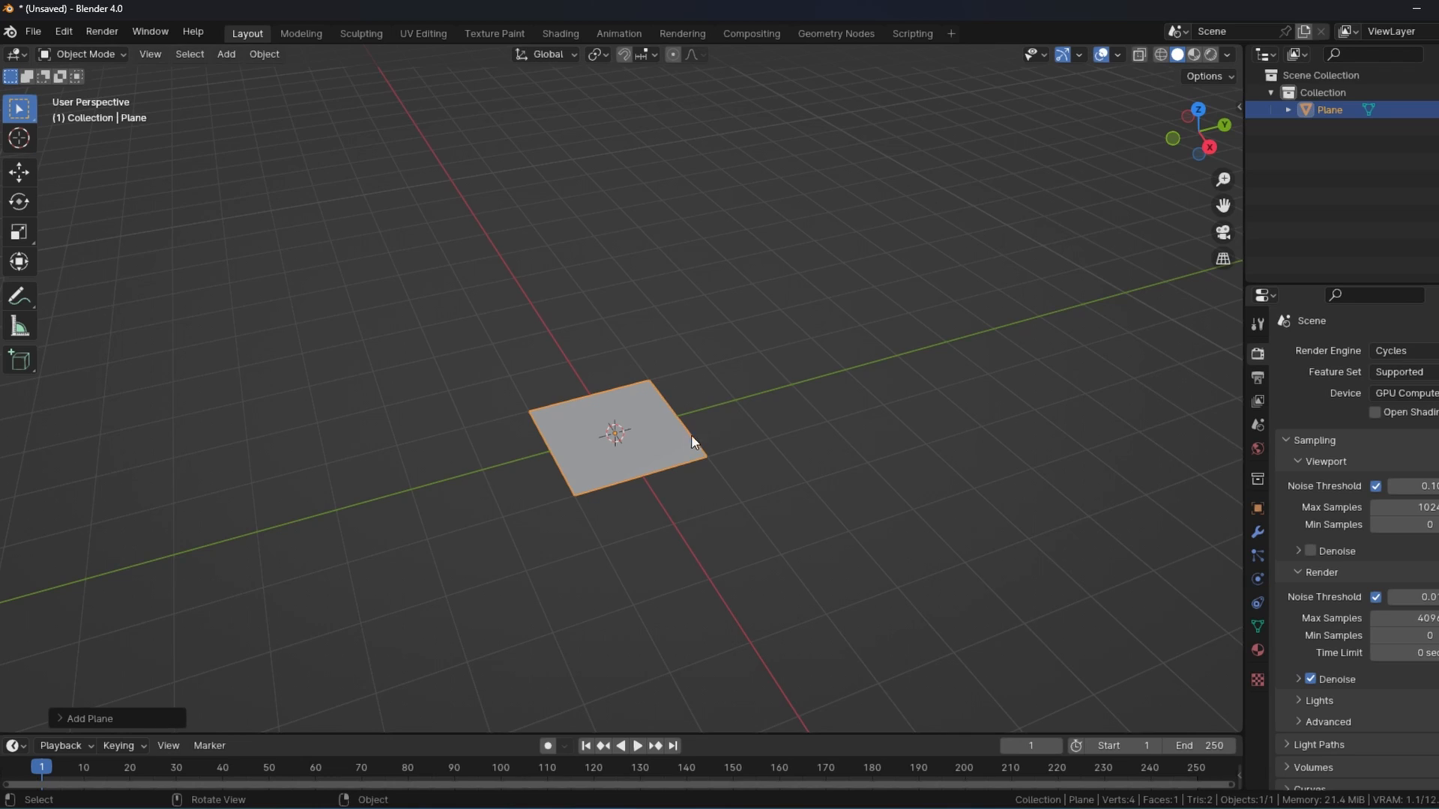
key("Tab")
key("n")
left_click(1234, 196)
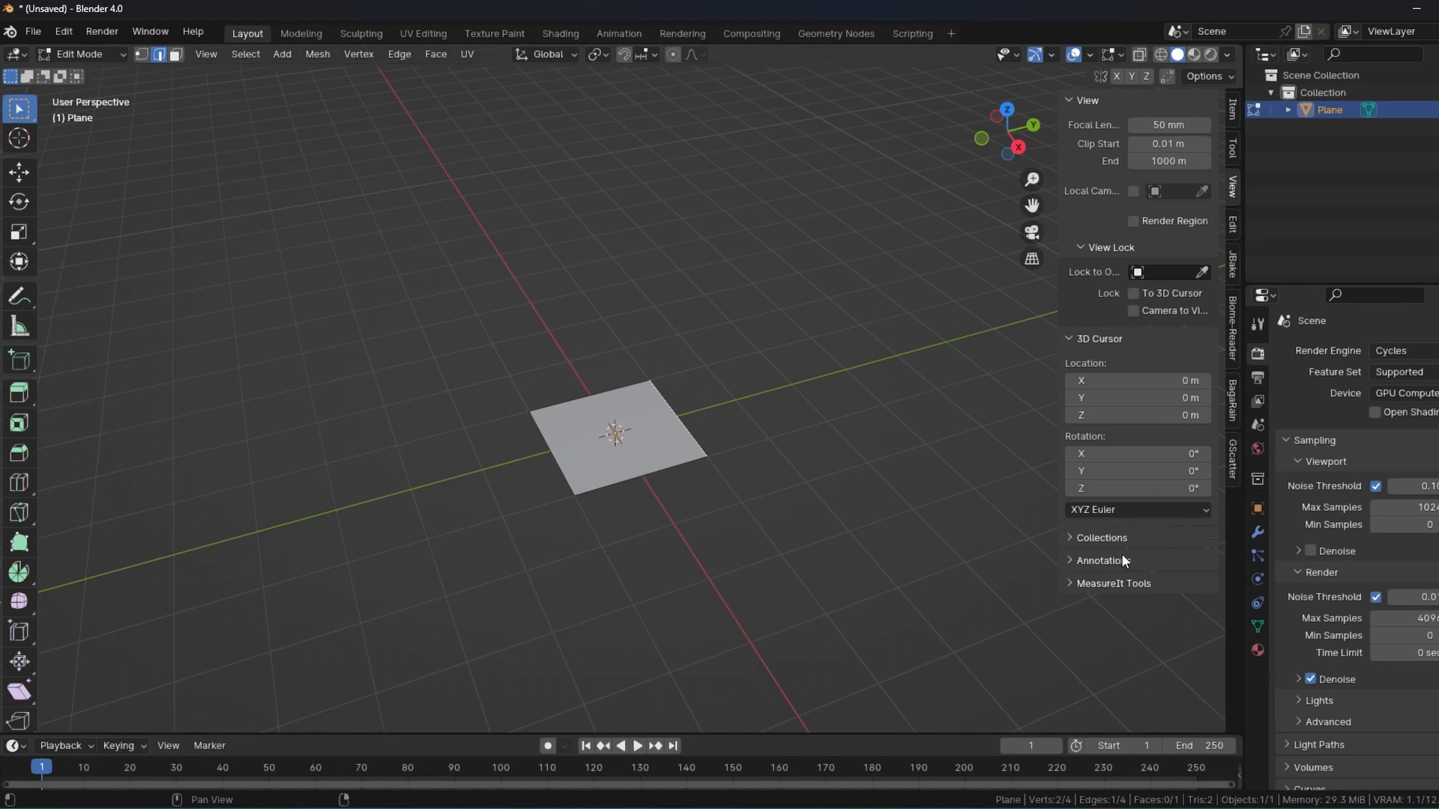
left_click(1122, 580)
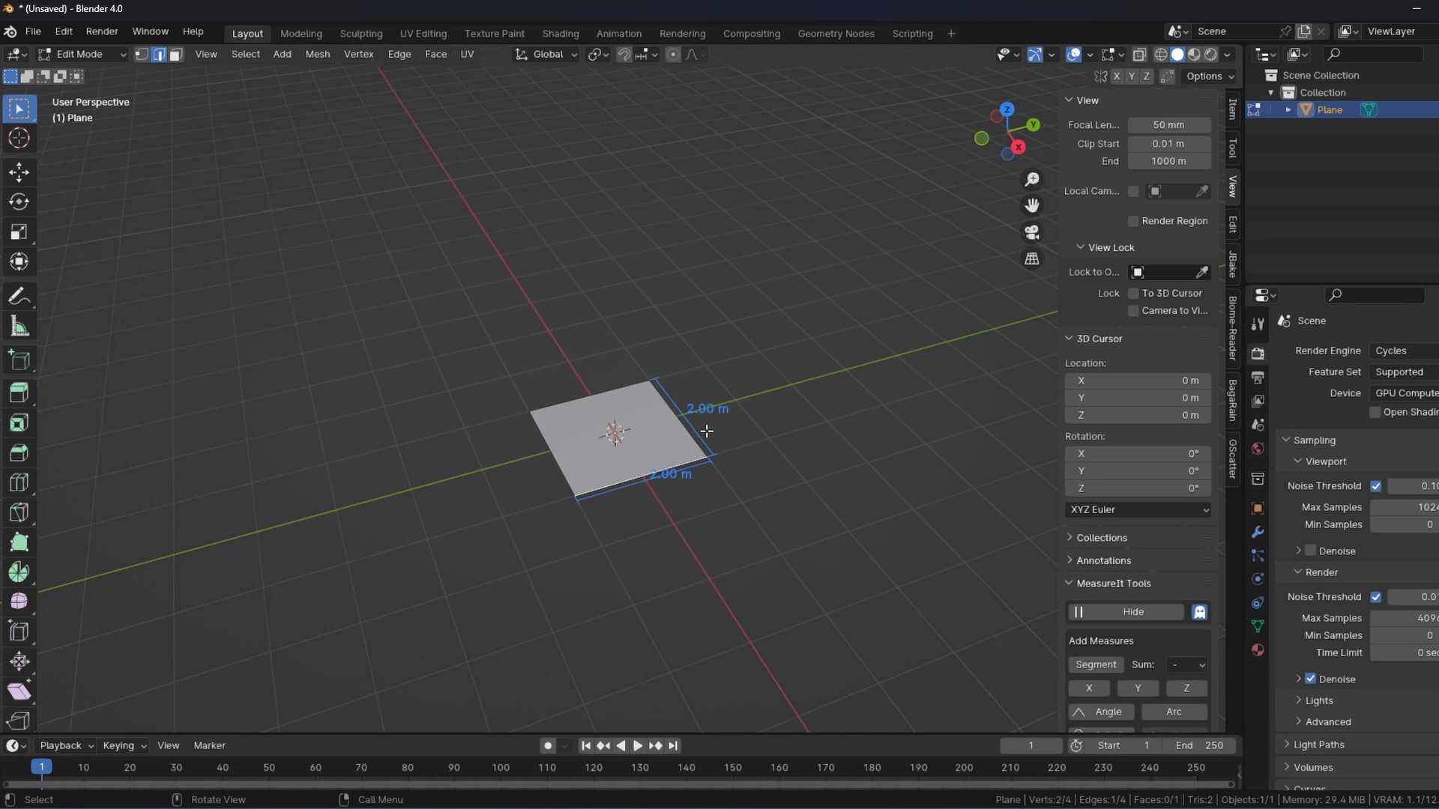
Step: Move the plane's end edge along Y to stretch the plane into a long strip
scroll(706, 429, "down", 4)
key("s")
key("y")
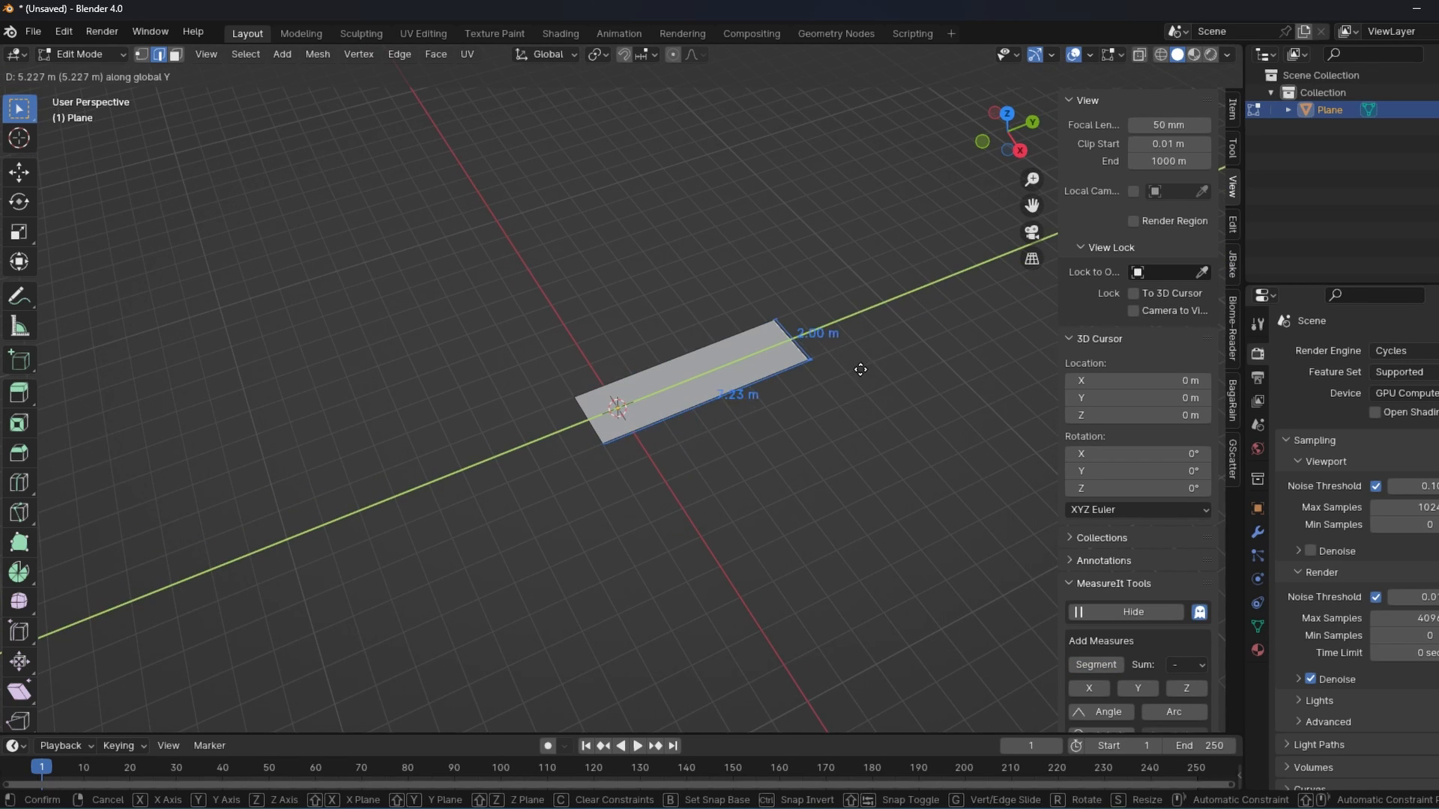
key("Escape")
key("g")
key("y")
left_click(665, 411)
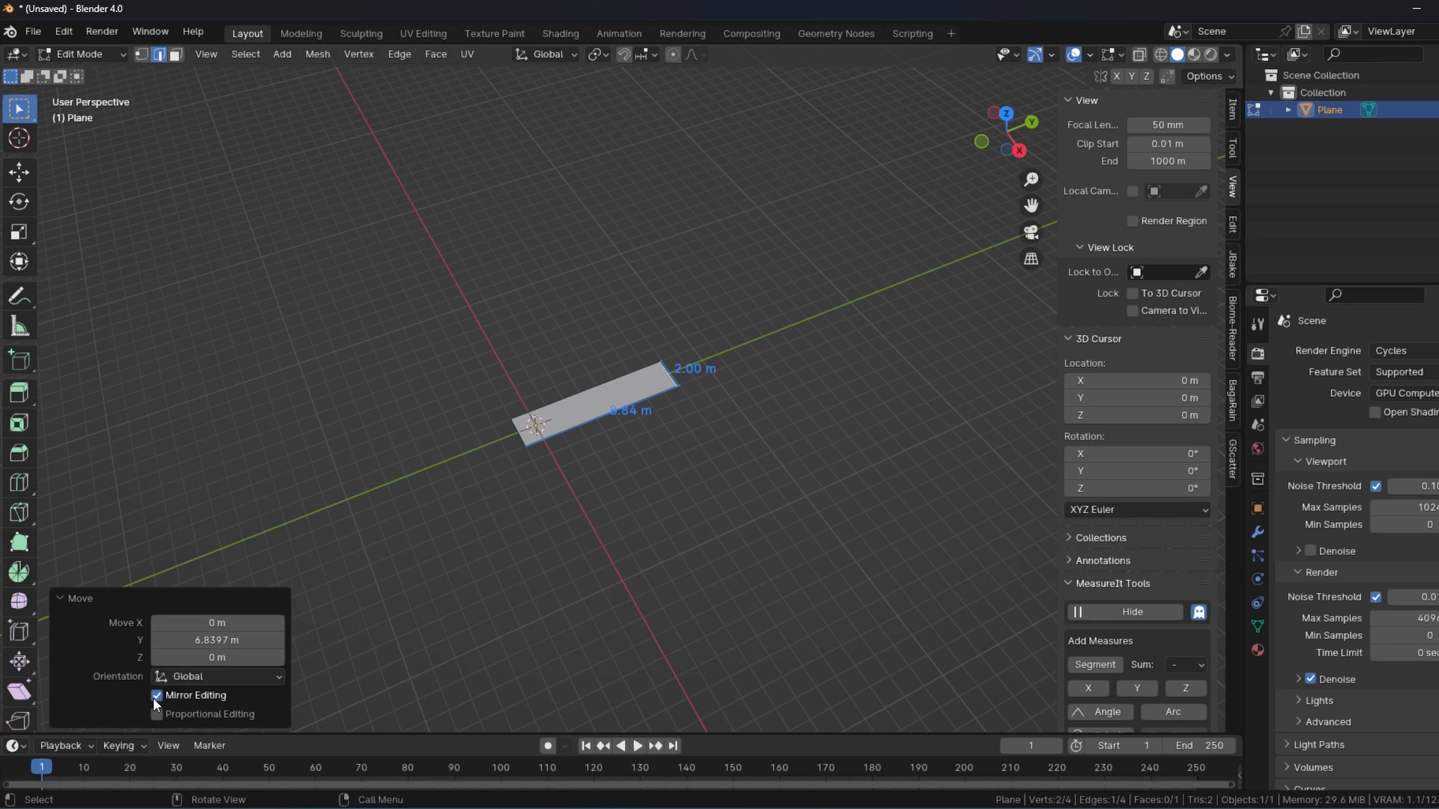
key("Return")
key("Tab")
Step: Raise the strip's far end by 3.8 m along Z and adjust its crosswise loops vertically to shape a slope
middle_click_drag(719, 374, 635, 408)
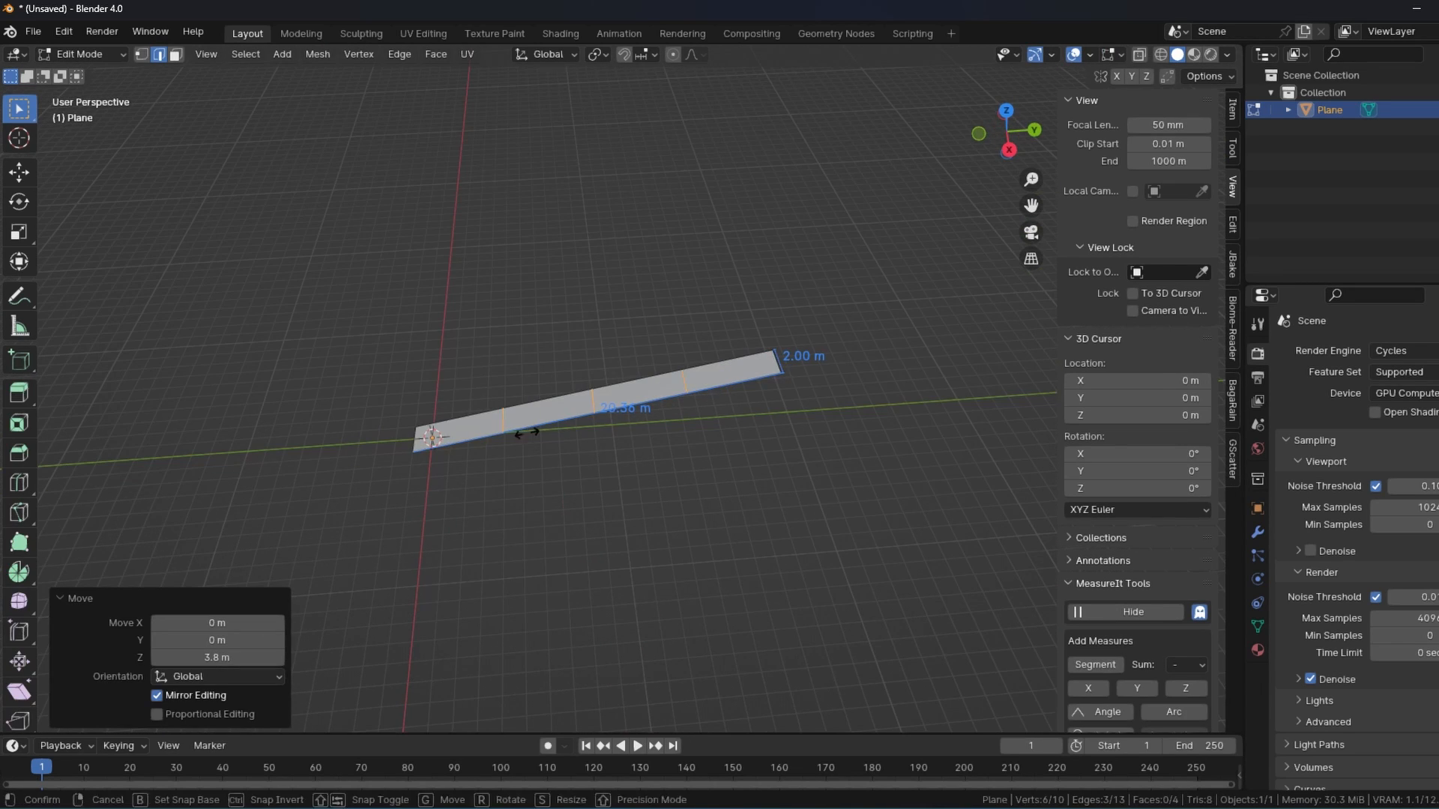
middle_click_drag(720, 390, 735, 397)
key("g")
key("z")
left_click(482, 450)
key("g")
key("z")
left_click(481, 496)
Step: In front view, extrude the strip's left edge several times outward and upward to form the left bank
middle_click_drag(536, 479, 755, 333)
key("KP_1")
key("e")
left_click(675, 351)
key("e")
left_click(663, 343)
key("e")
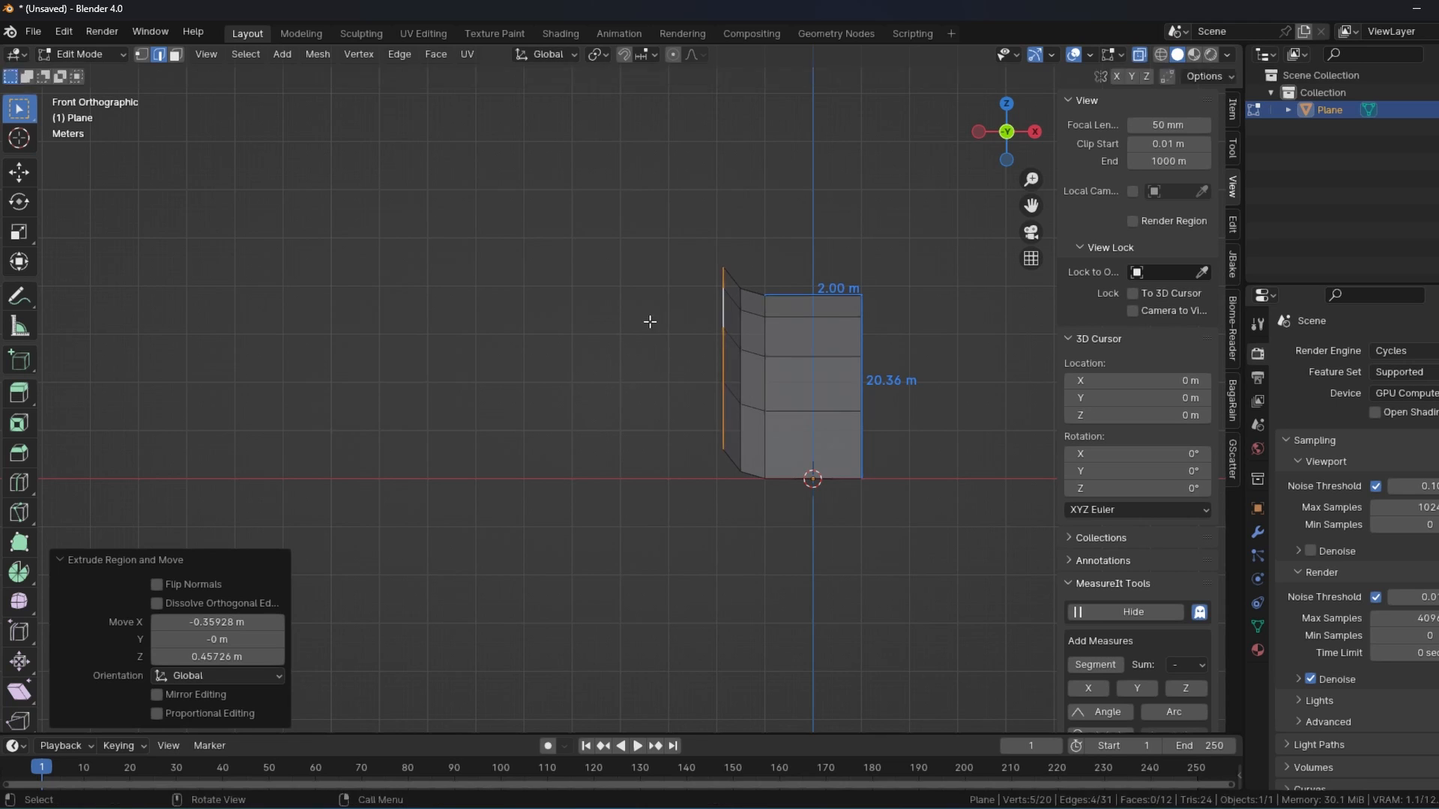
left_click(634, 314)
key("e")
left_click(480, 279)
Step: Extrude the path's right edge upward and outward several times to form the right bank
middle_click_drag(480, 279, 230, 279, "shift")
left_click(613, 375, "alt")
key("e")
left_click(659, 330)
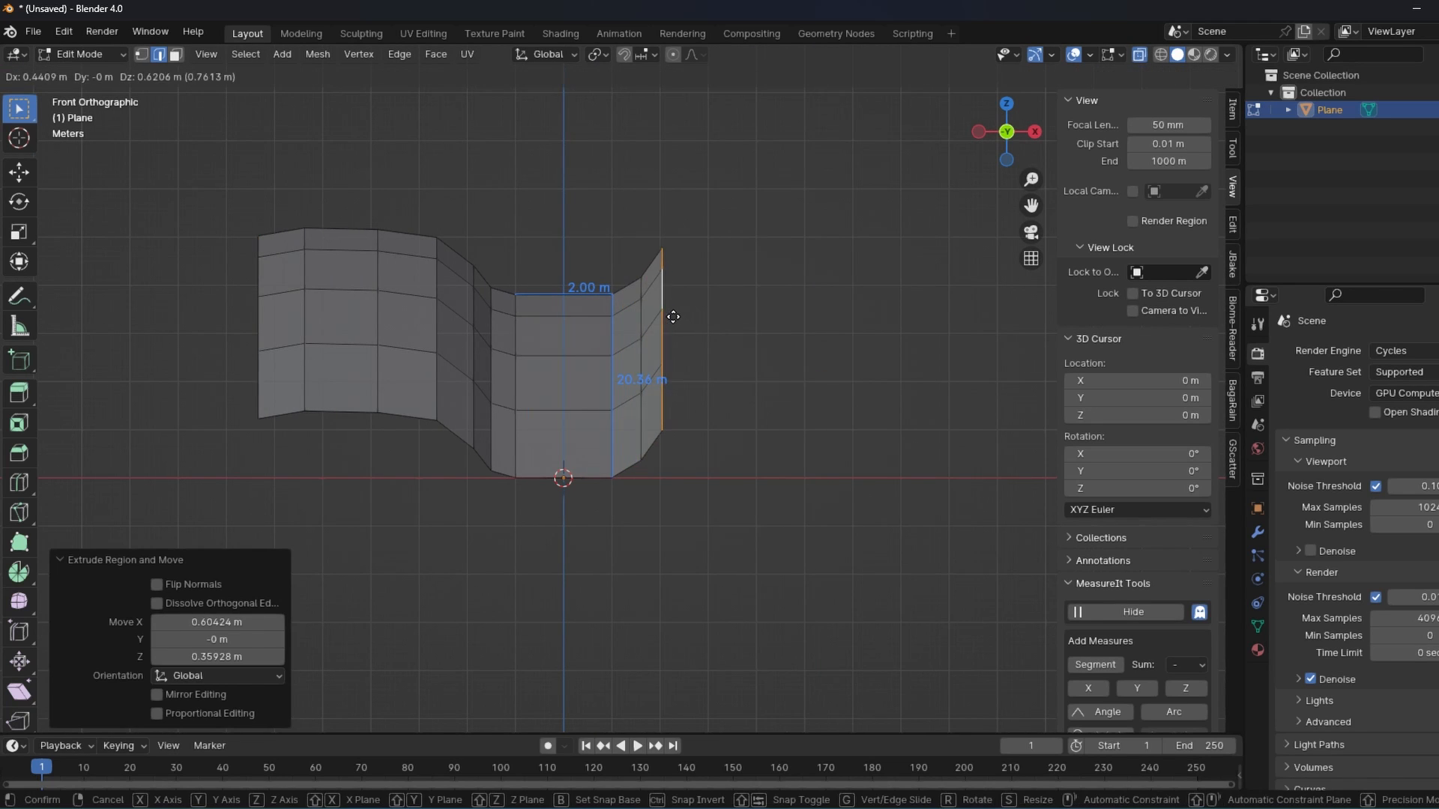
key("e")
left_click(749, 285)
key("e")
left_click(993, 281)
Step: With proportional editing on, vary the terrain's height along Z and rotate its far edge in top view
middle_click_drag(993, 281, 757, 303)
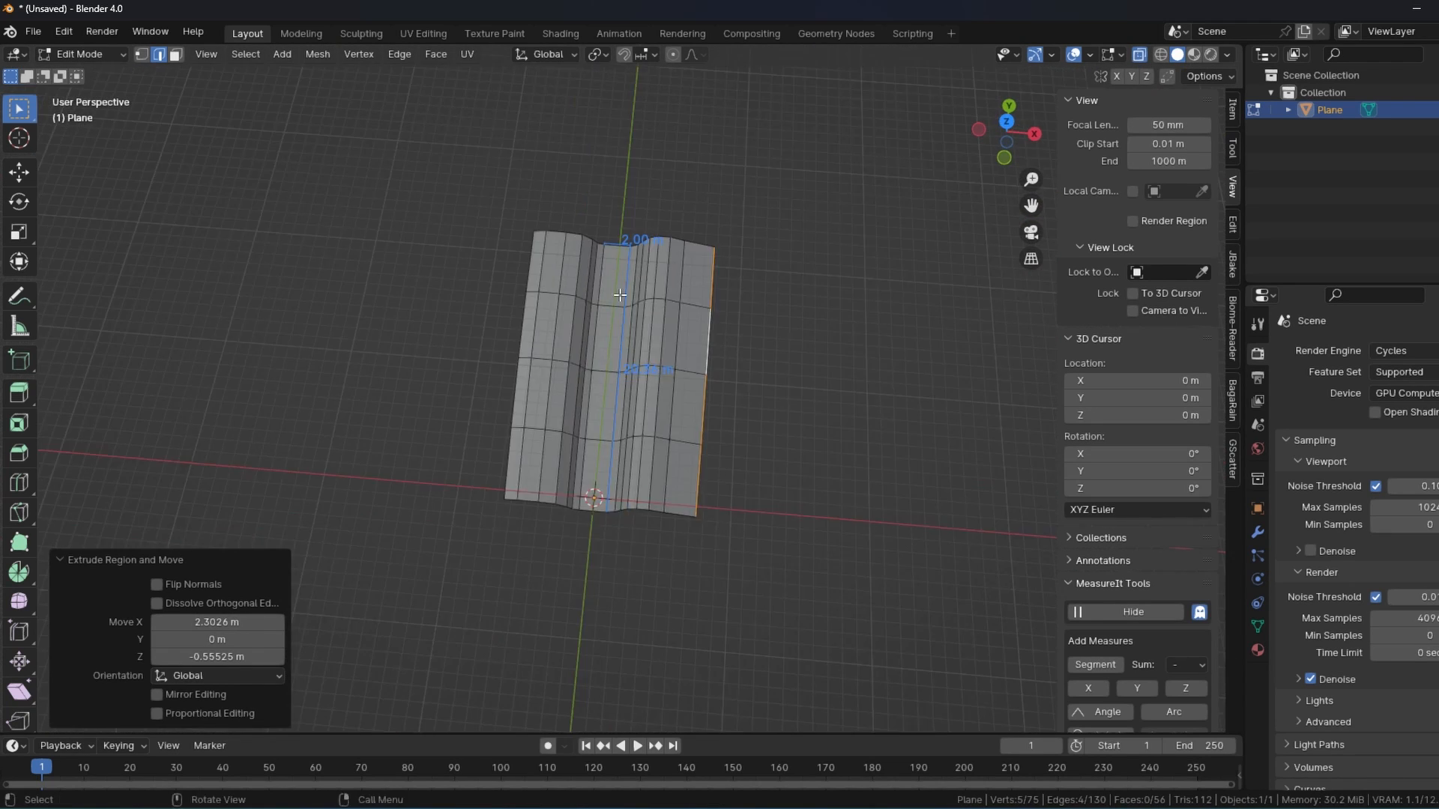
key("o")
key("g")
key("z")
key("z")
key("z")
key("KP_7")
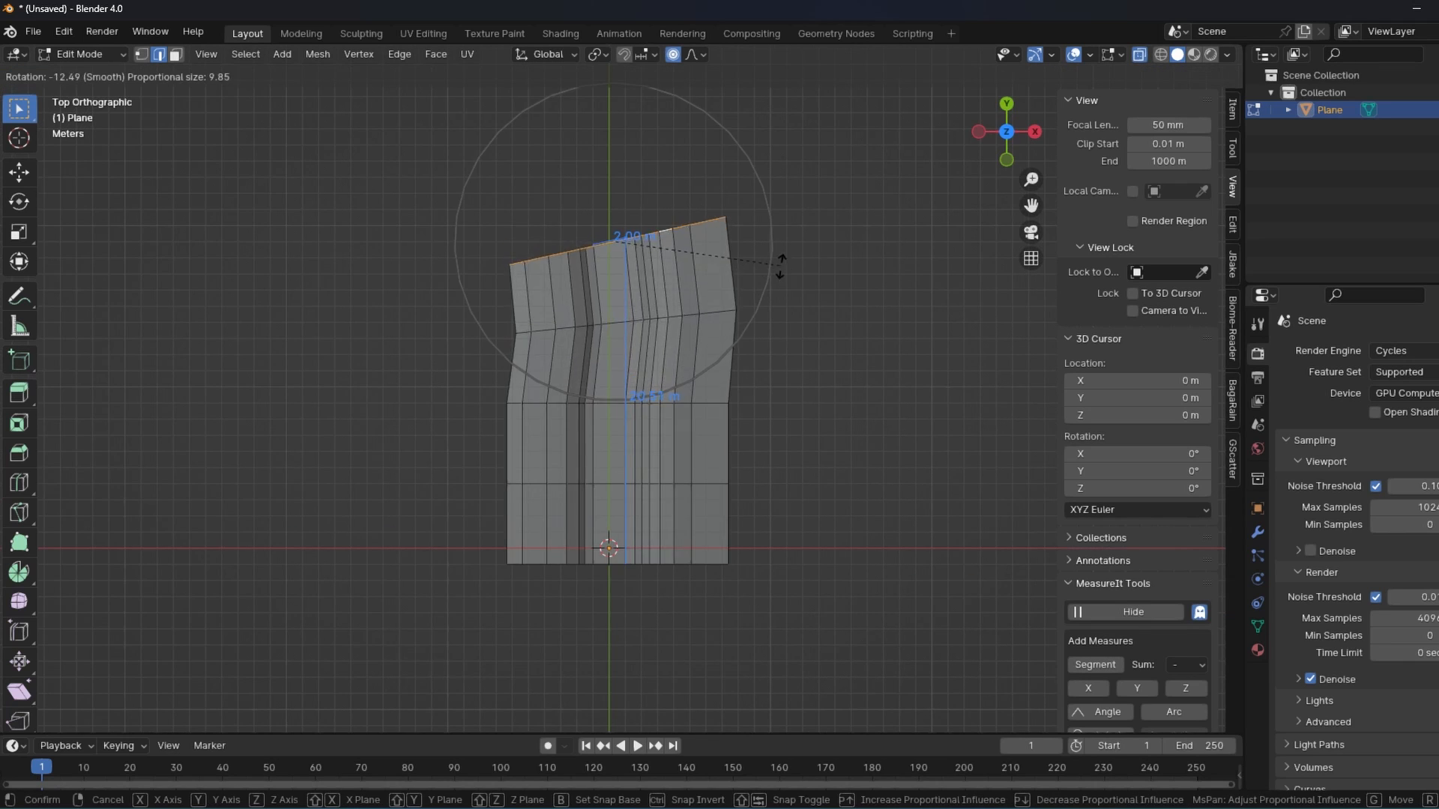
left_click(761, 234)
middle_click_drag(744, 310, 570, 254)
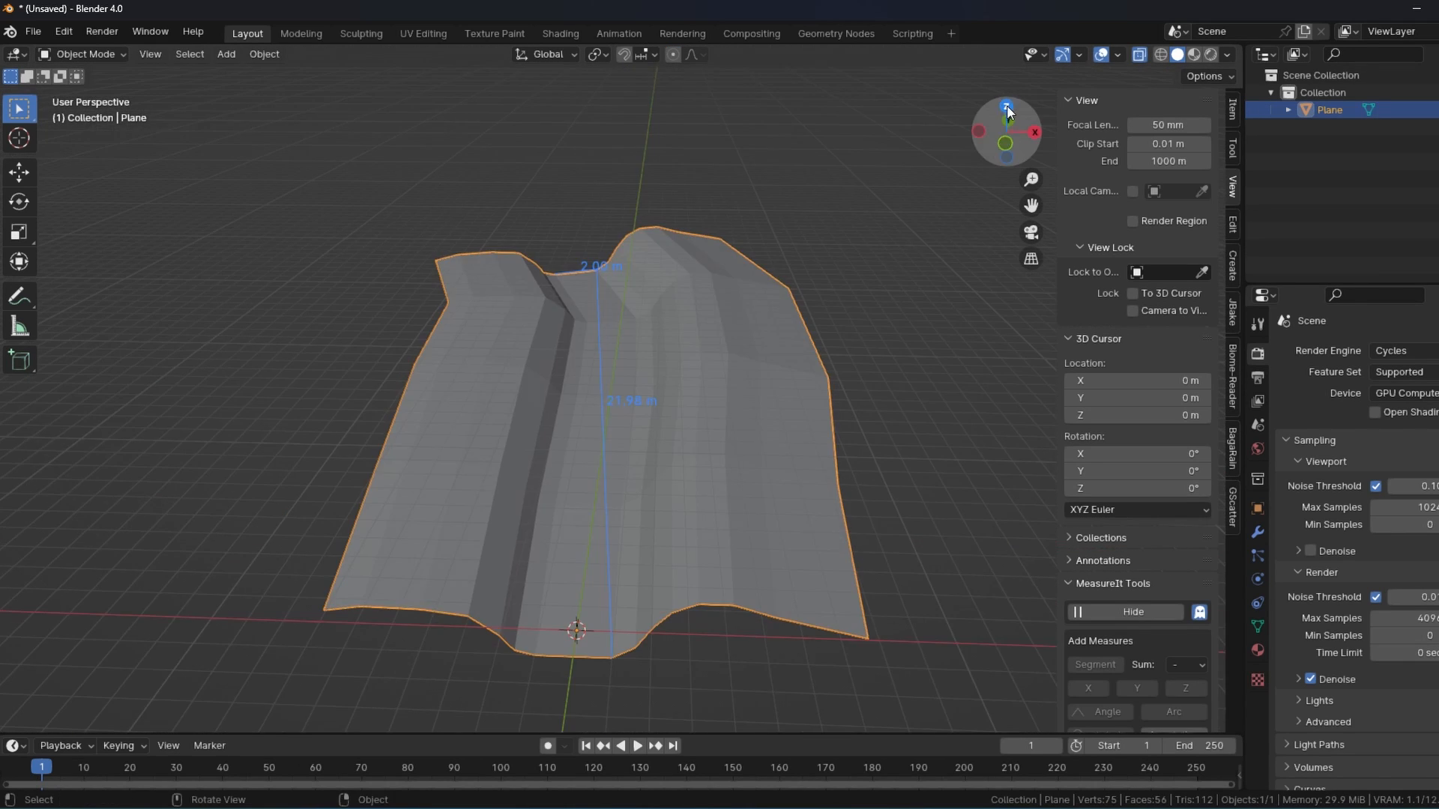
Step: Extrude the terrain's far edge twice in top view, rotating the first extrusion by -16.8° and turning the second to continue the bend
key("KP_7")
key("e")
left_click(643, 218)
key("r")
key("o")
left_click(675, 209)
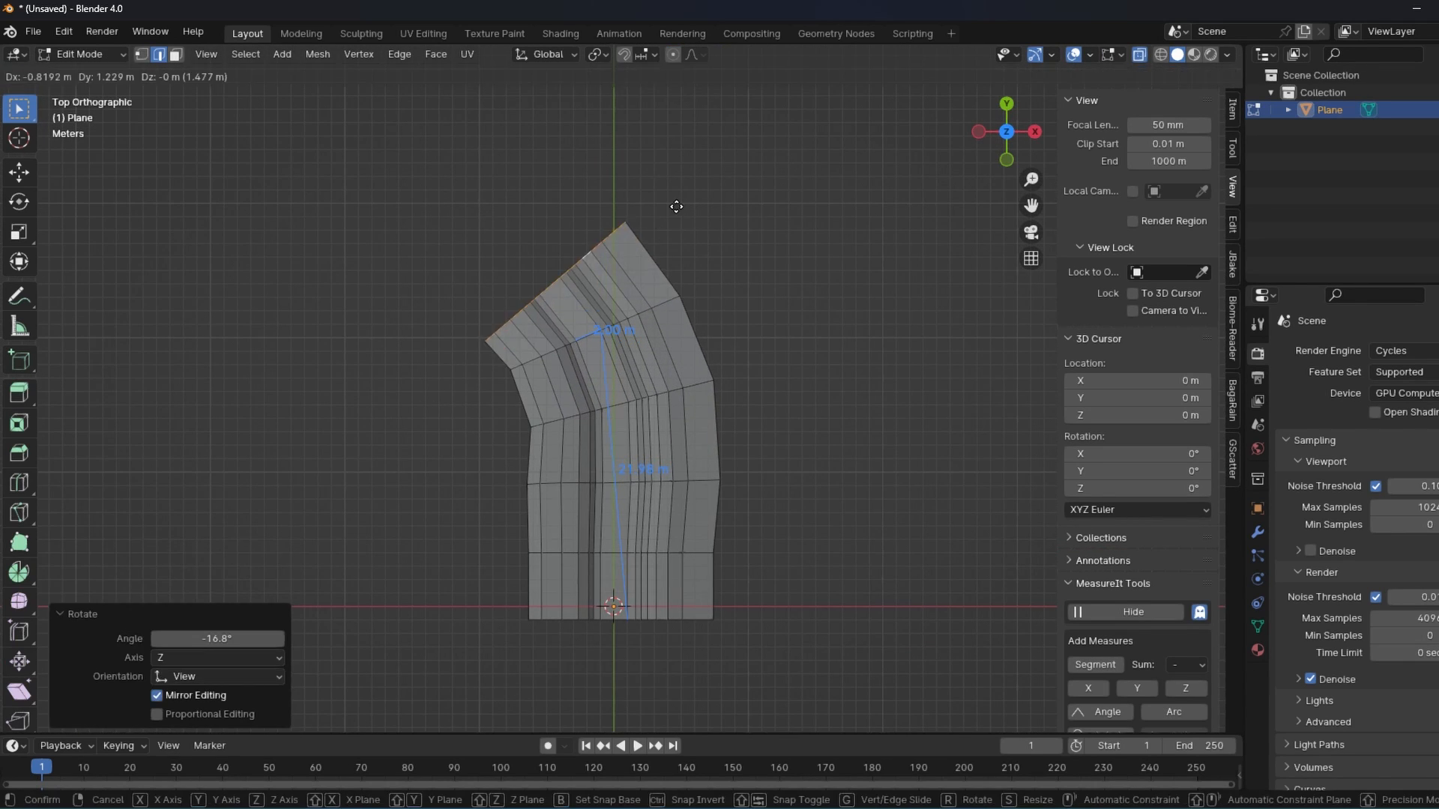
key("e")
left_click(604, 167)
key("r")
left_click(598, 255)
Step: Show the wireframe overlay on the terrain and remove its MeasureIt measurements
key("Tab")
middle_click_drag(719, 393, 861, 487)
left_click(1116, 54)
key("alt+a")
left_click(697, 383)
scroll(1159, 648, "down", 10)
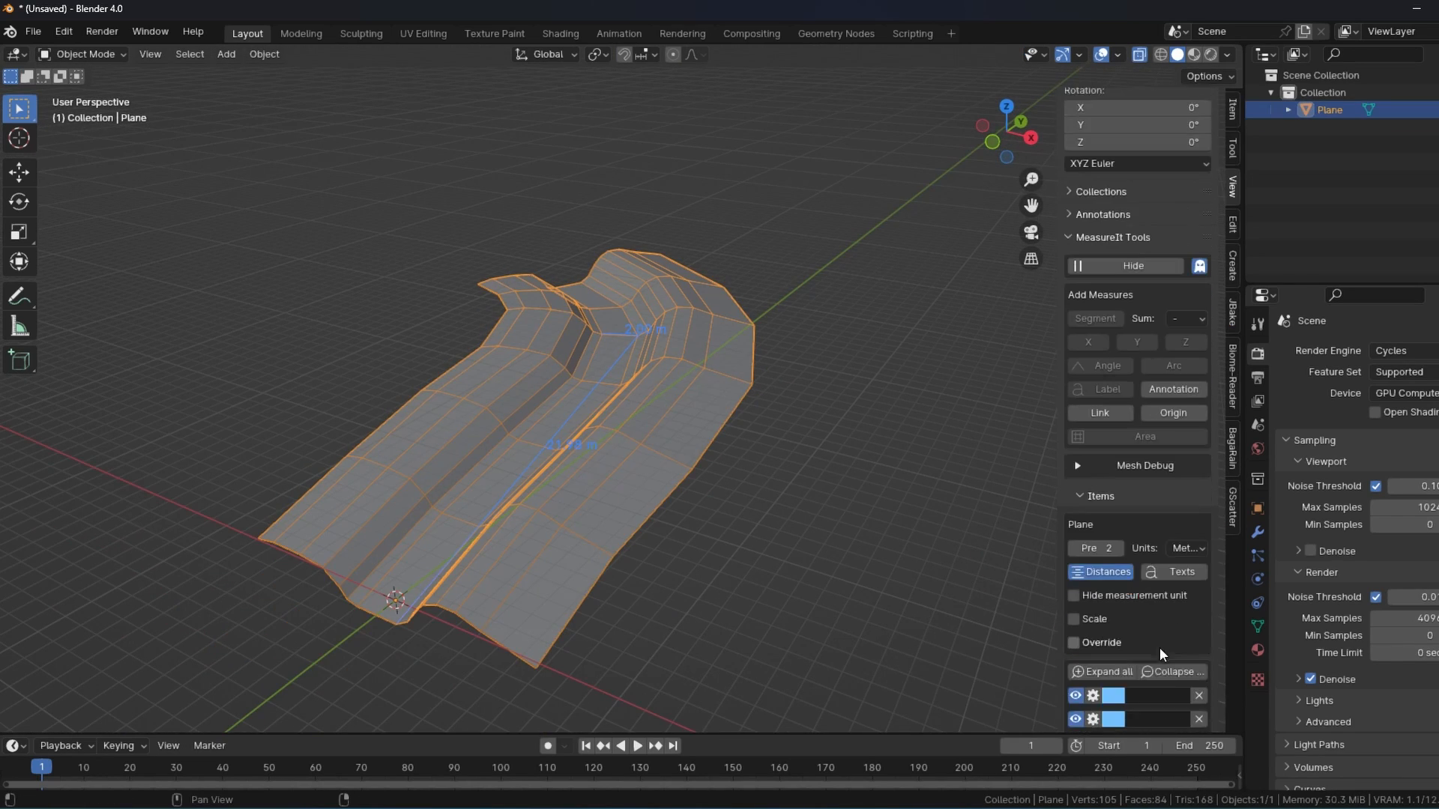
scroll(1190, 645, "up", 6)
scroll(672, 379, "down", 3)
key("Tab")
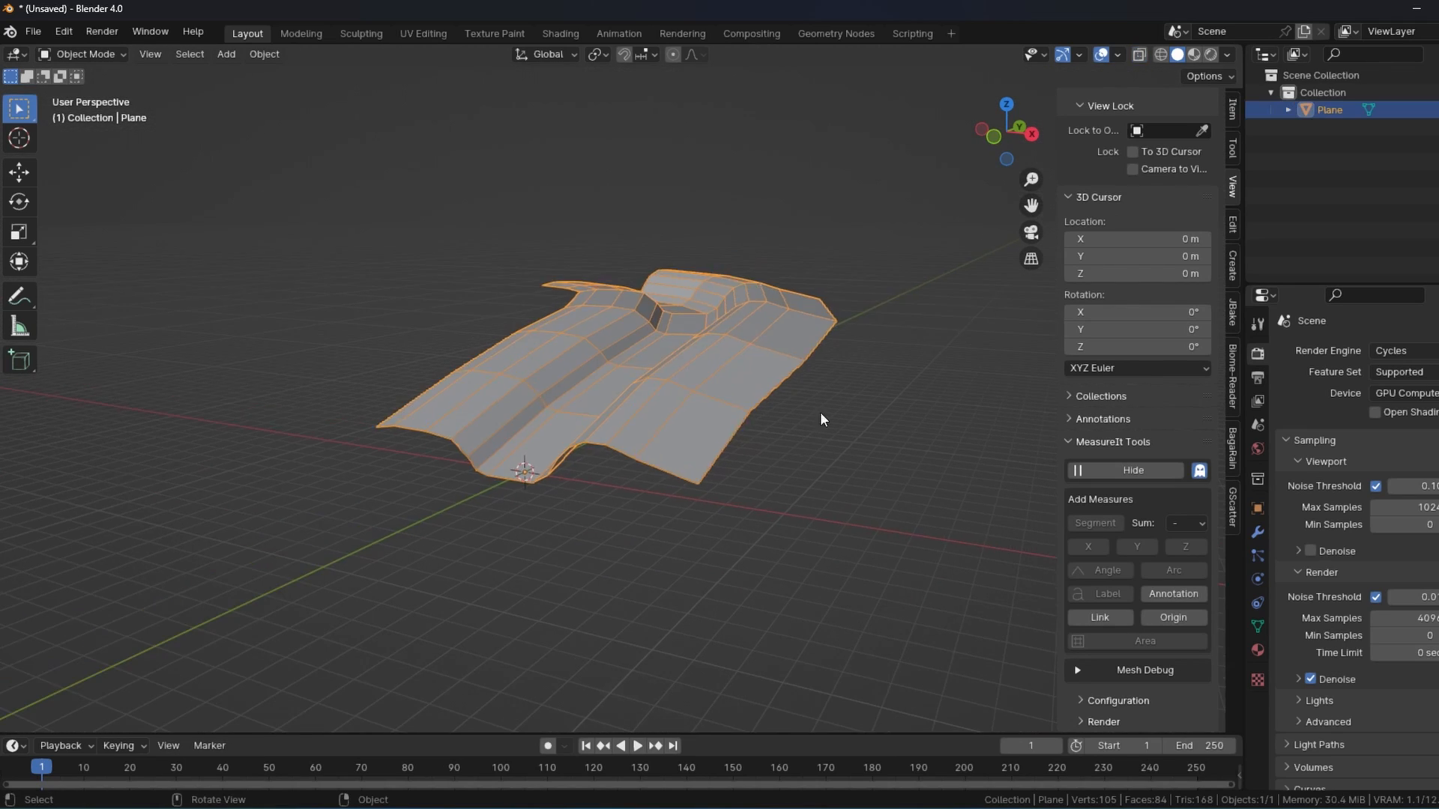
left_click_drag(1004, 134, 1017, 128)
scroll(578, 355, "up", 4)
key("g")
key("z")
key("Escape")
key("Tab")
scroll(703, 357, "down", 4)
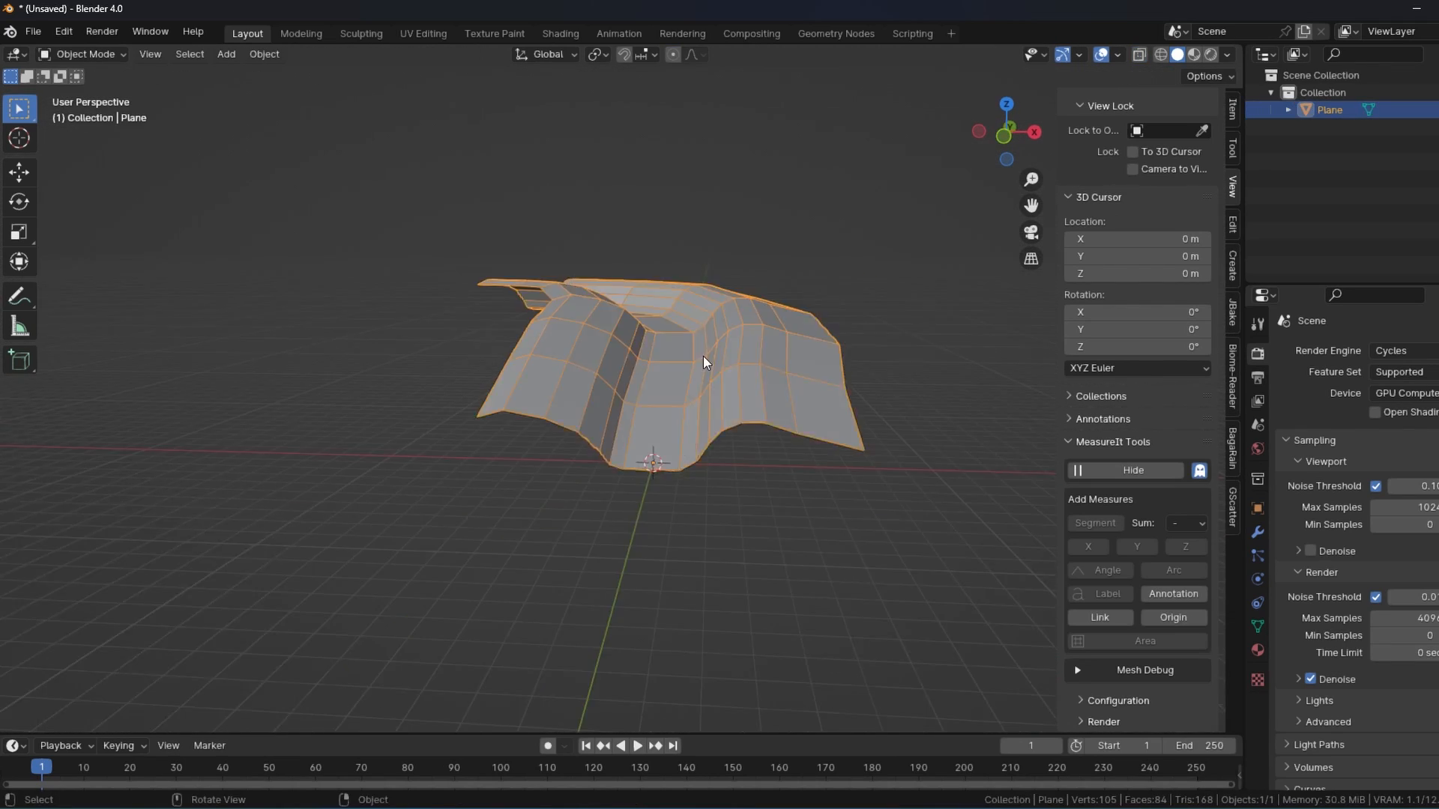
Step: Add a camera and frame it looking up the path between the two banks
scroll(650, 410, "up", 5)
scroll(650, 411, "down", 3)
key("shift+a")
left_click(525, 718)
scroll(597, 493, "up", 3)
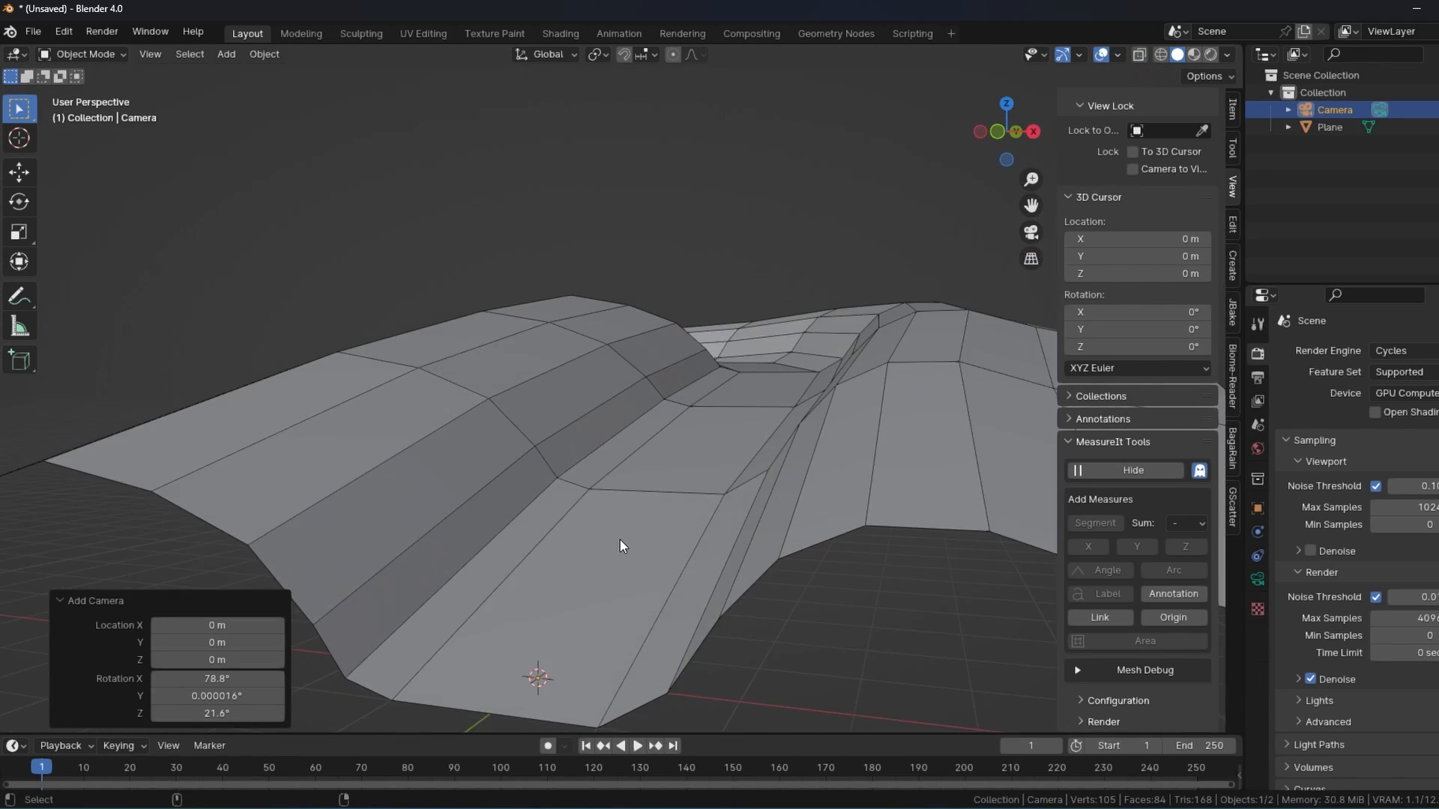
key("ctrl+KP_0")
key("shift+grave")
left_click(611, 530)
Step: Adjust the left bank's outer edge loop along Z with proportional editing, checking it in camera view
left_click(611, 531)
key("Tab")
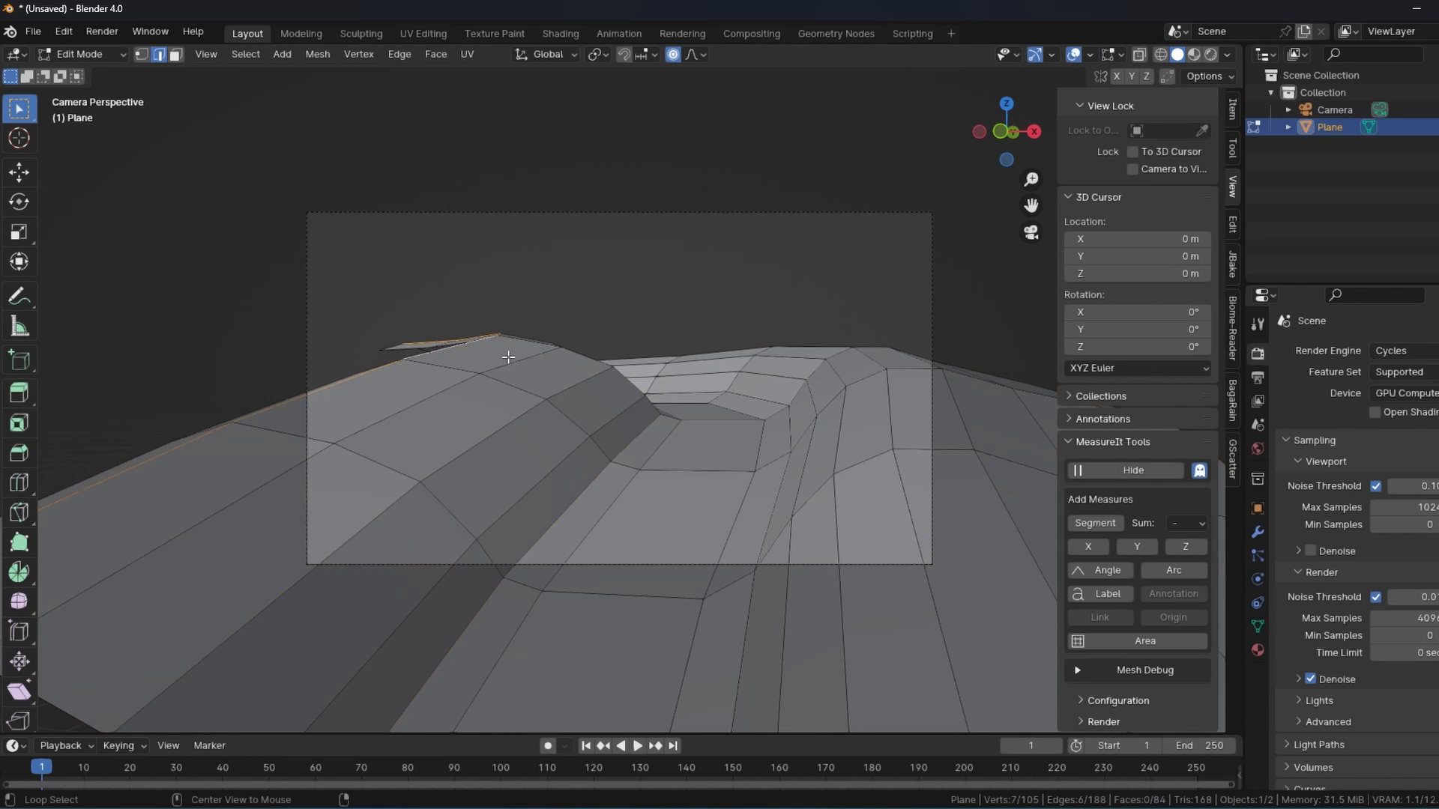
key("g")
key("z")
key("Escape")
key("g")
key("z")
left_click(442, 386)
key("Tab")
Step: Move an edge loop on the right bank along Z with proportional editing
key("Tab")
left_click(918, 361, "alt")
key("g")
key("Escape")
left_click(876, 357, "alt")
key("g")
key("z")
left_click(879, 361)
Step: Leave mesh editing and hide the wireframe overlay on the terrain
key("Tab")
right_click(719, 379)
left_click(719, 380)
key("q")
left_click(691, 411)
right_click(633, 424)
left_click(651, 436)
middle_click_drag(603, 440, 647, 457)
key("alt+a")
Step: Add a 1 m plane at the start of the path and open its mesh in X-ray top view
key("shift+a")
mouse_move(647, 457)
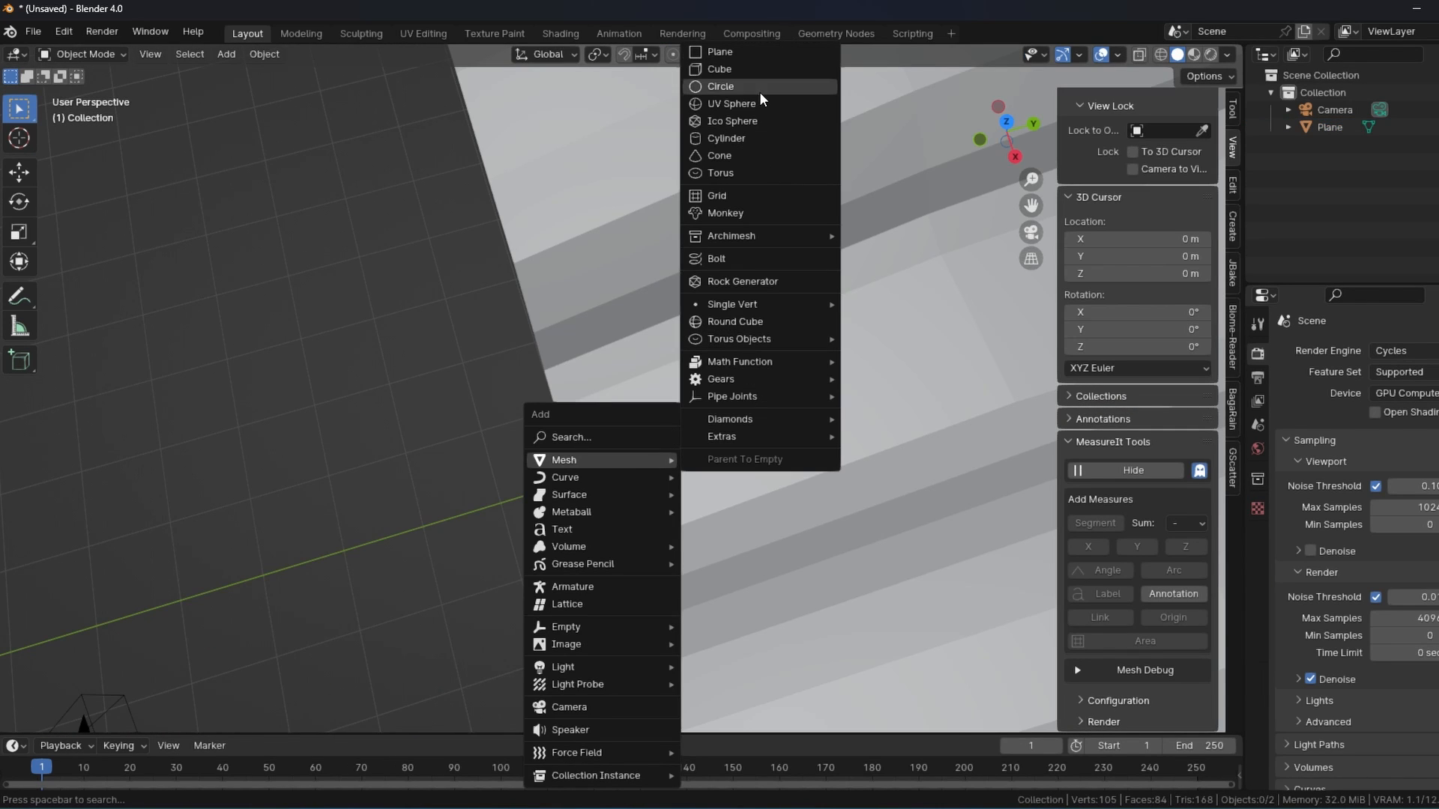
left_click(767, 54)
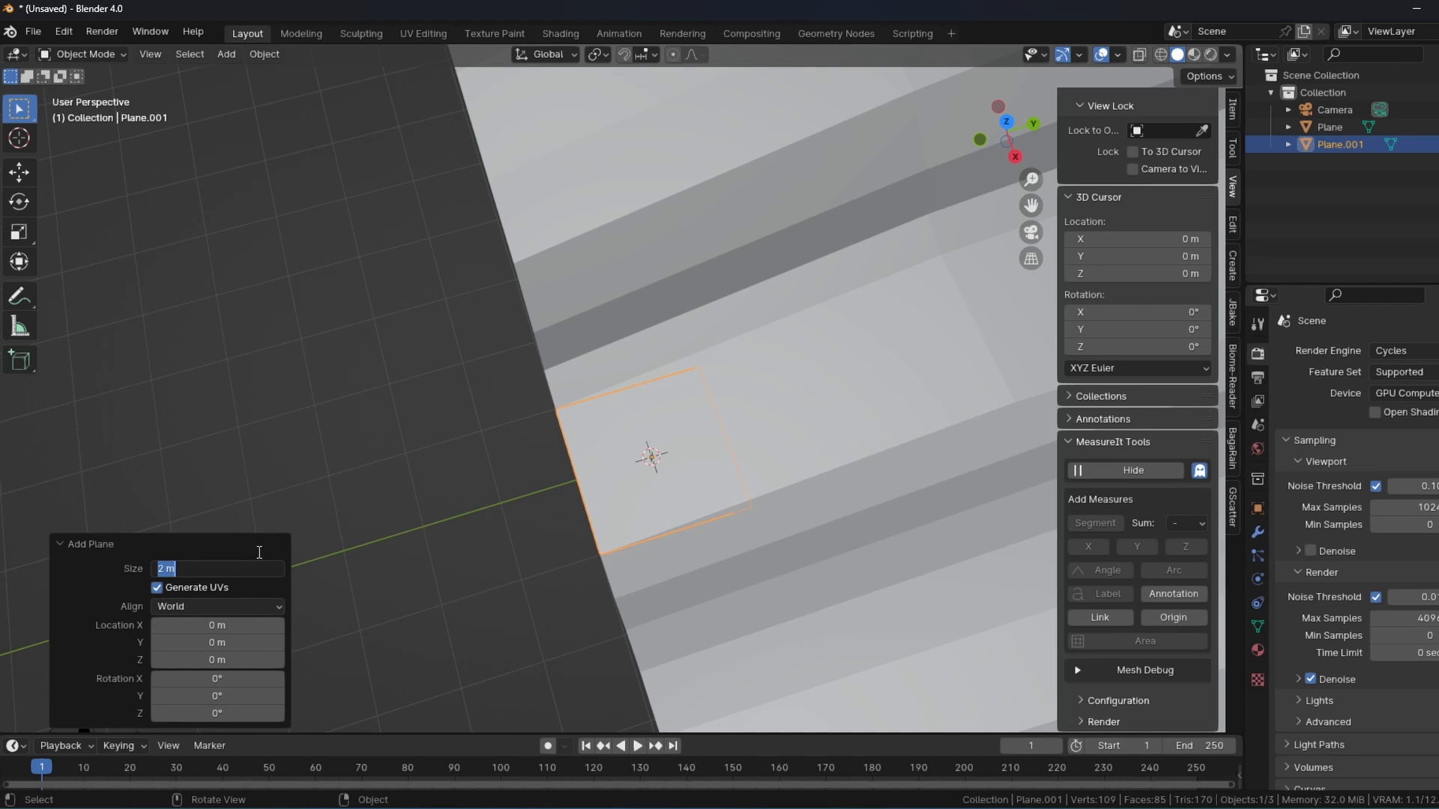
middle_click_drag(661, 529, 619, 506)
key("Tab")
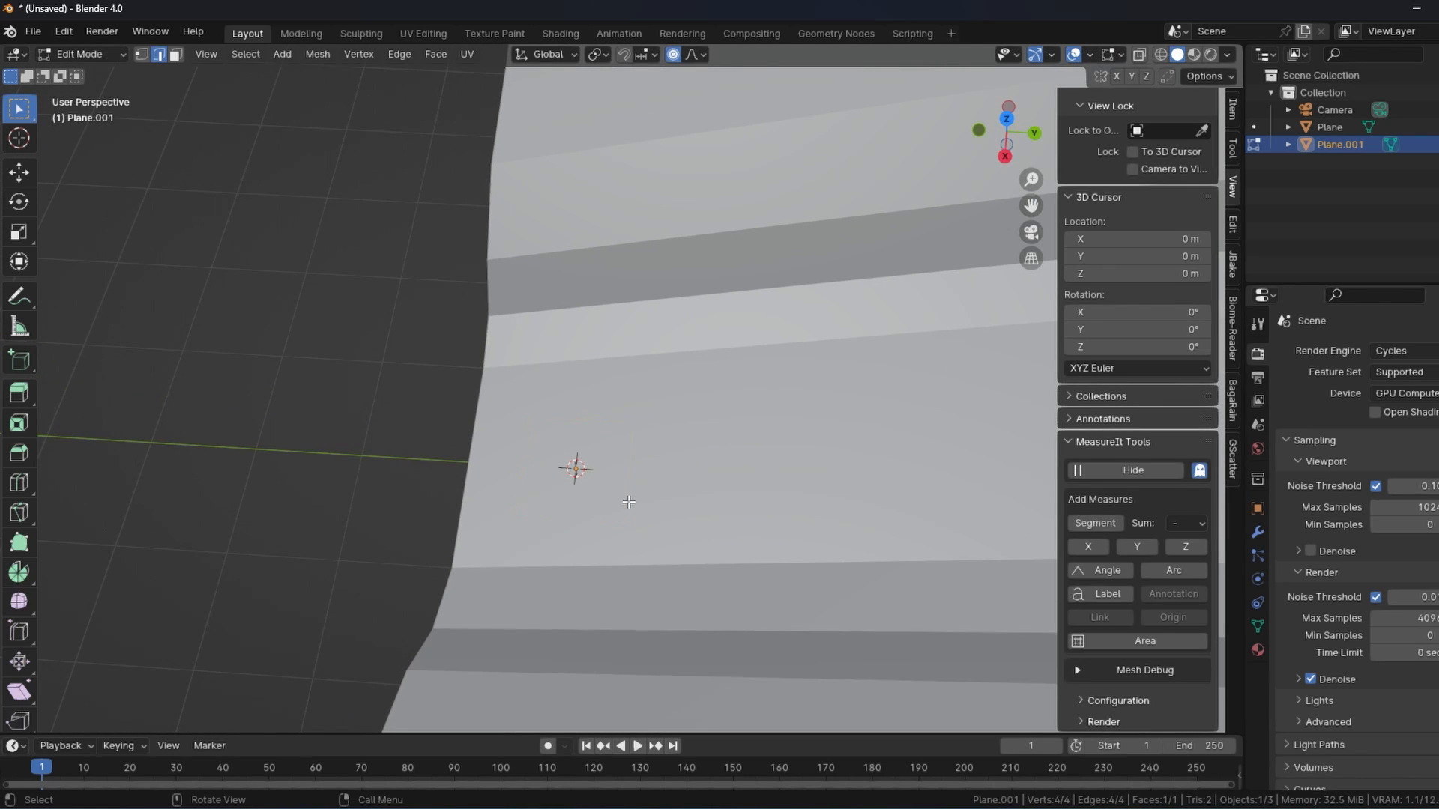
key("alt+z")
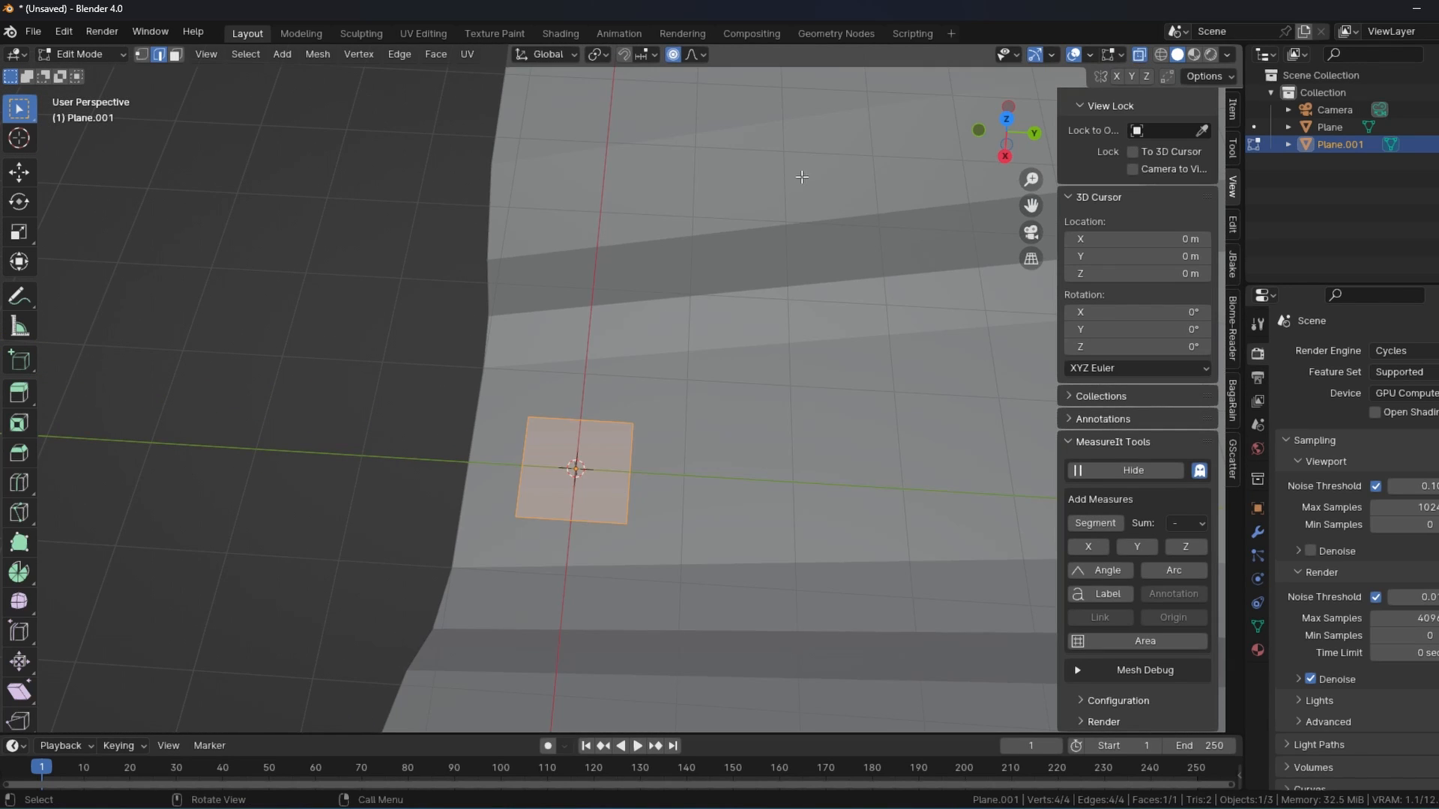
left_click(1007, 119)
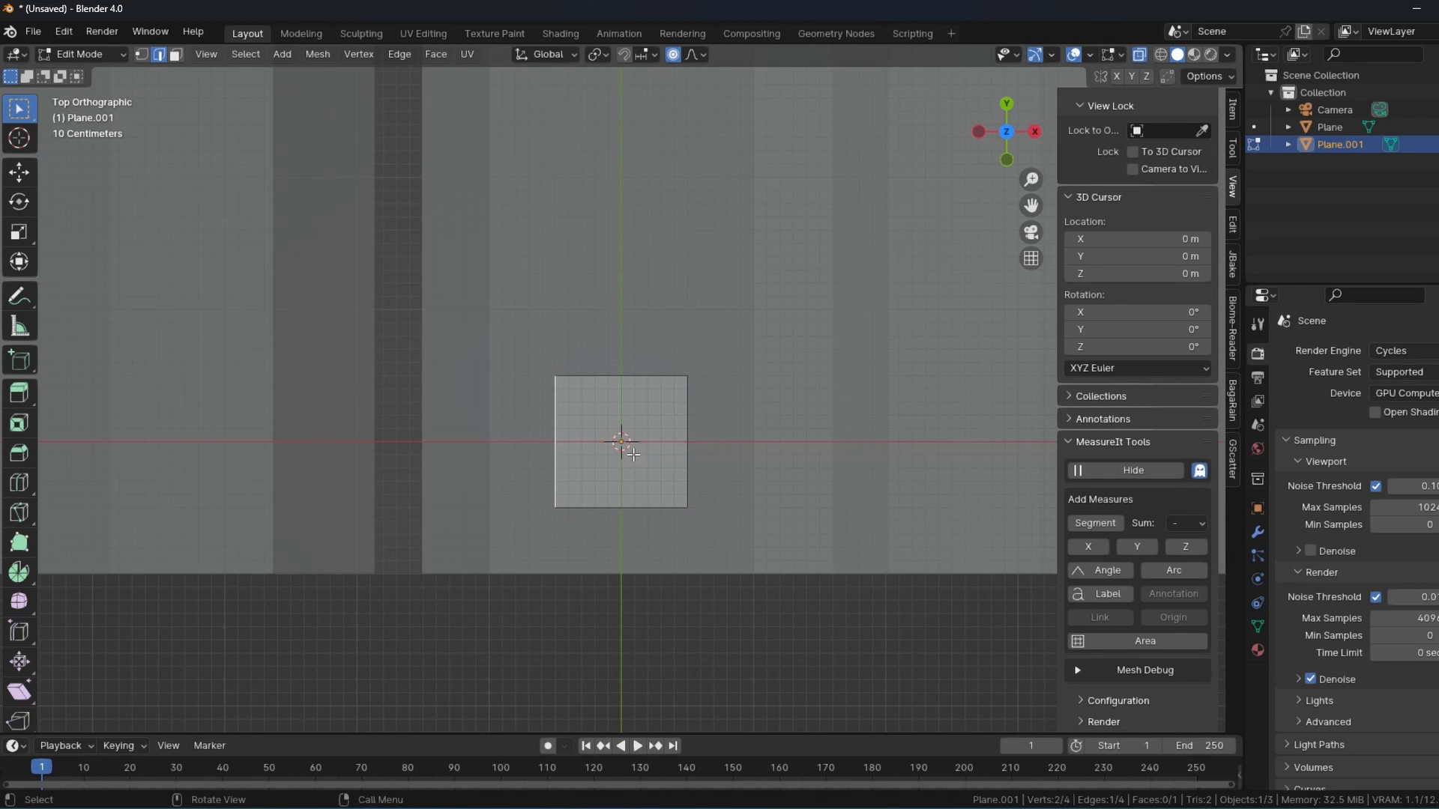
Step: Try to move the small plane's left edge along X with proportional editing on
key("g")
key("x")
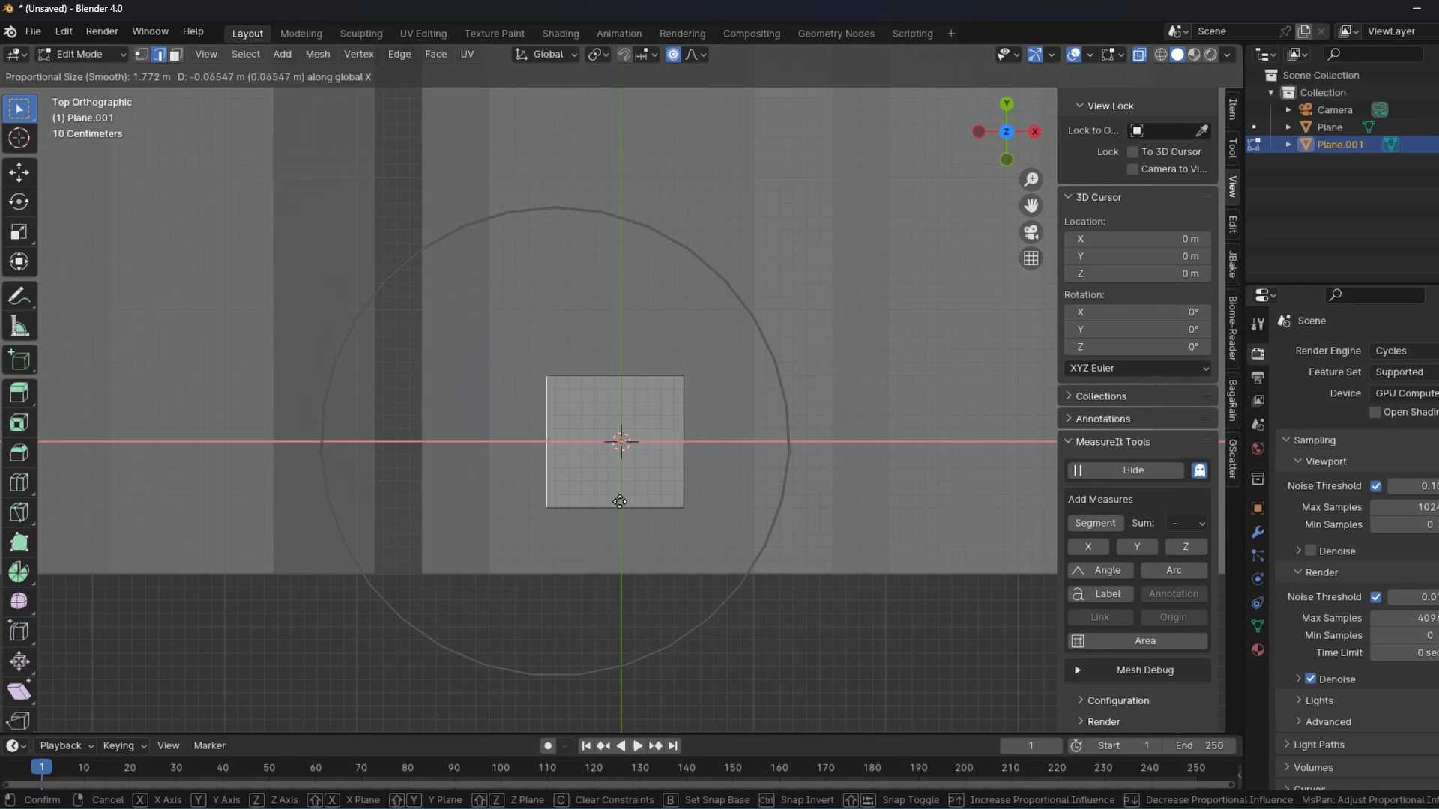
left_click(605, 503)
key("ctrl+z")
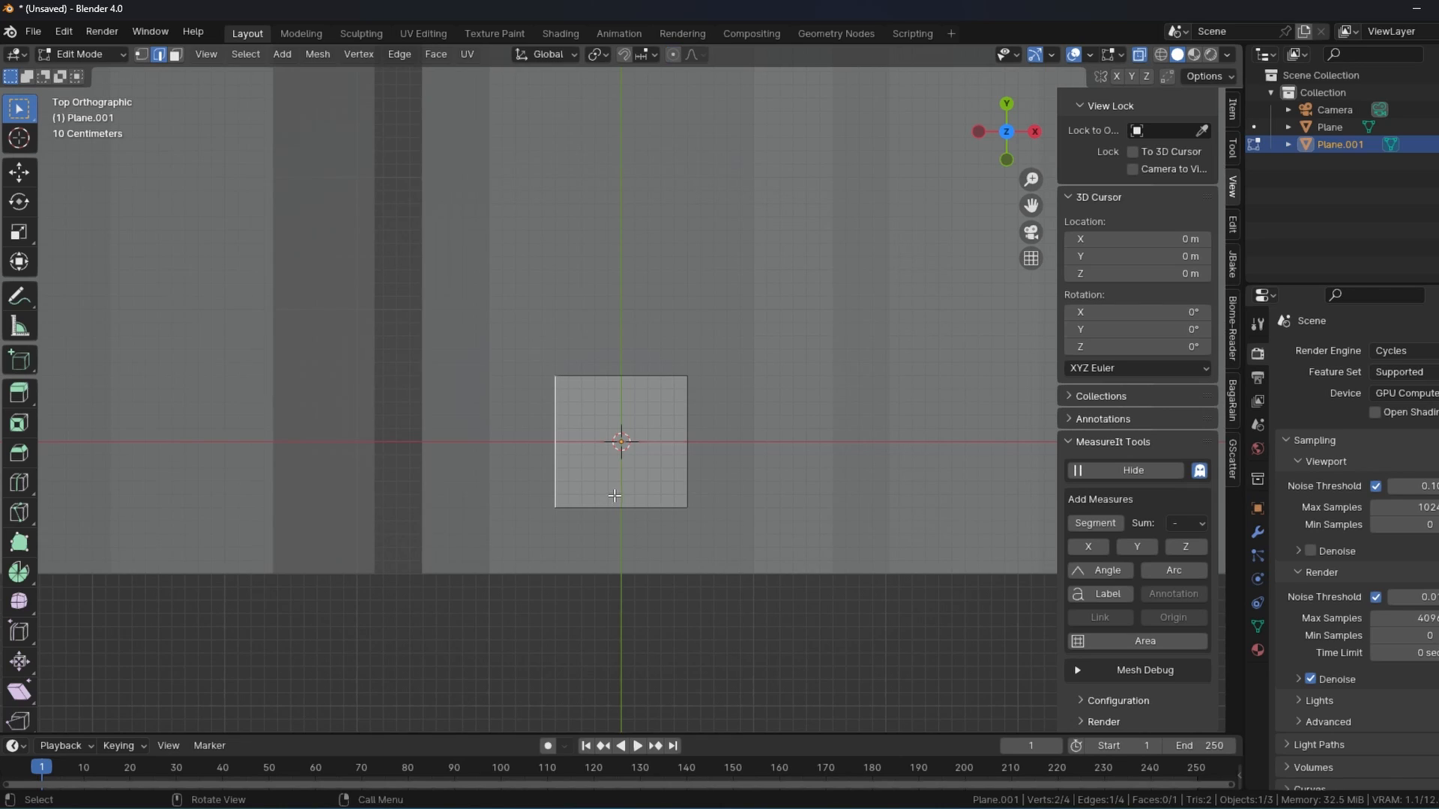
Step: Move the small plane's left edge about 0.35 m outward along X without proportional editing
key("g")
key("x")
left_click(571, 501)
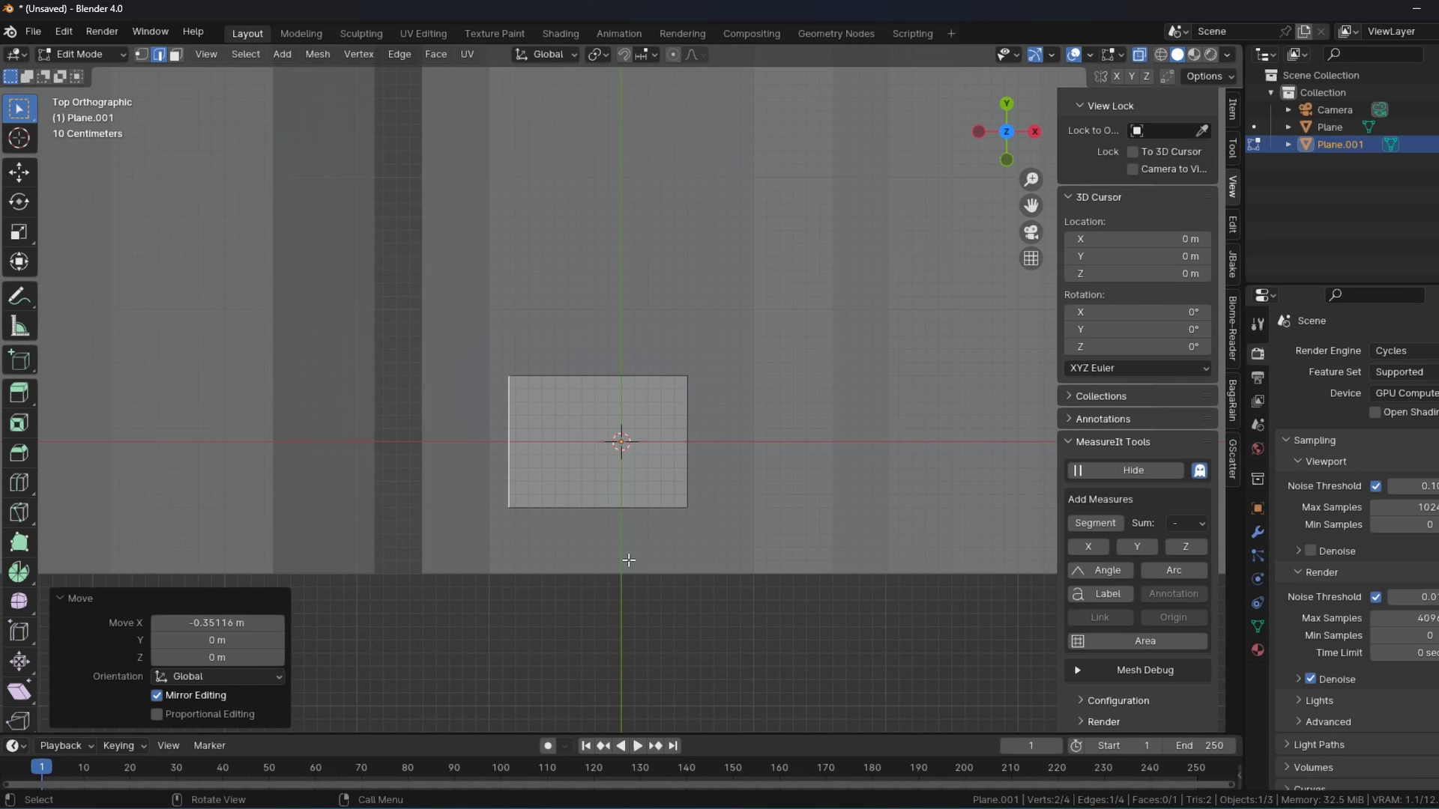
Step: Add a segment measurement to the small plane's lower edge and move its right edge along X to a 1.60 m width
left_click(628, 513)
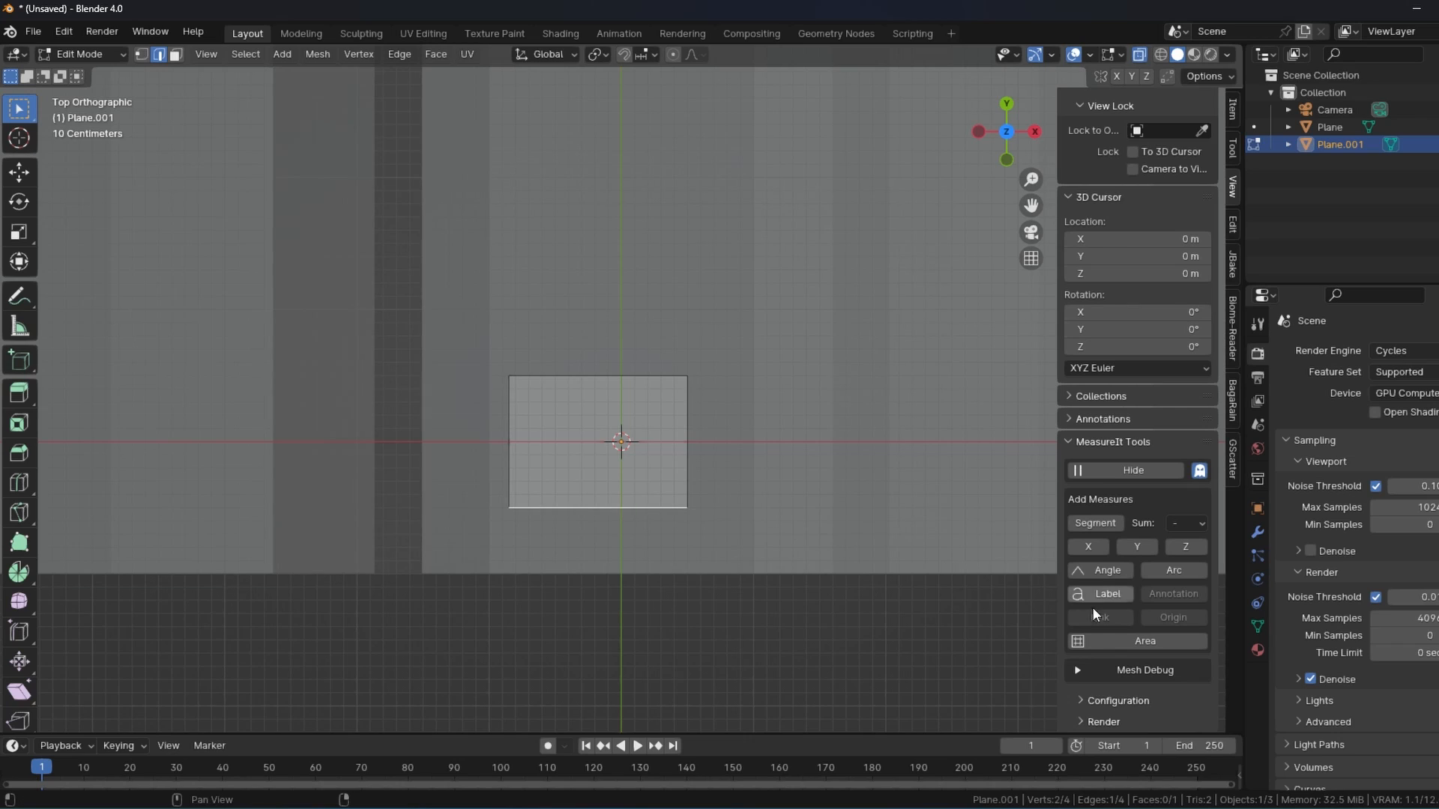
left_click(1111, 527)
key("g")
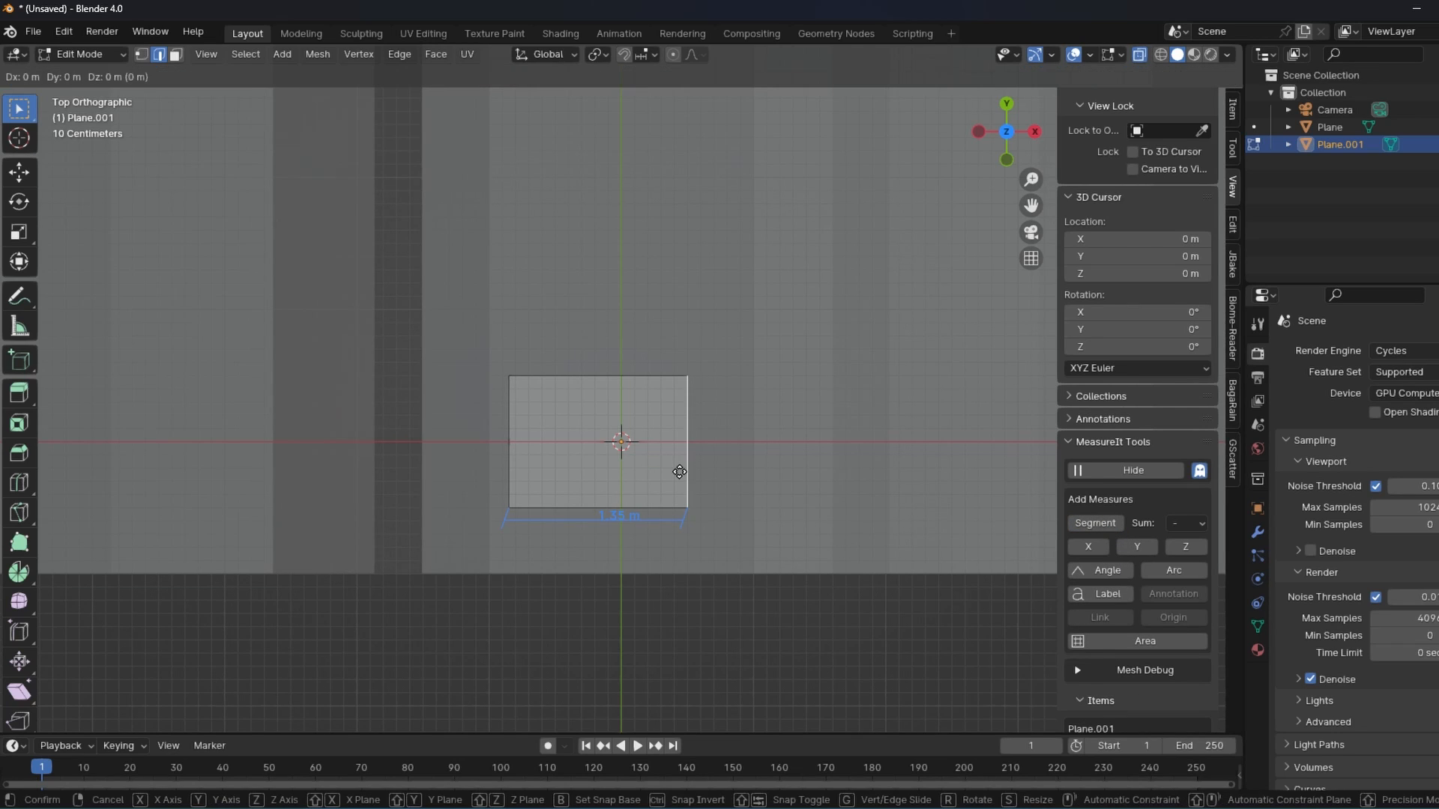
key("x")
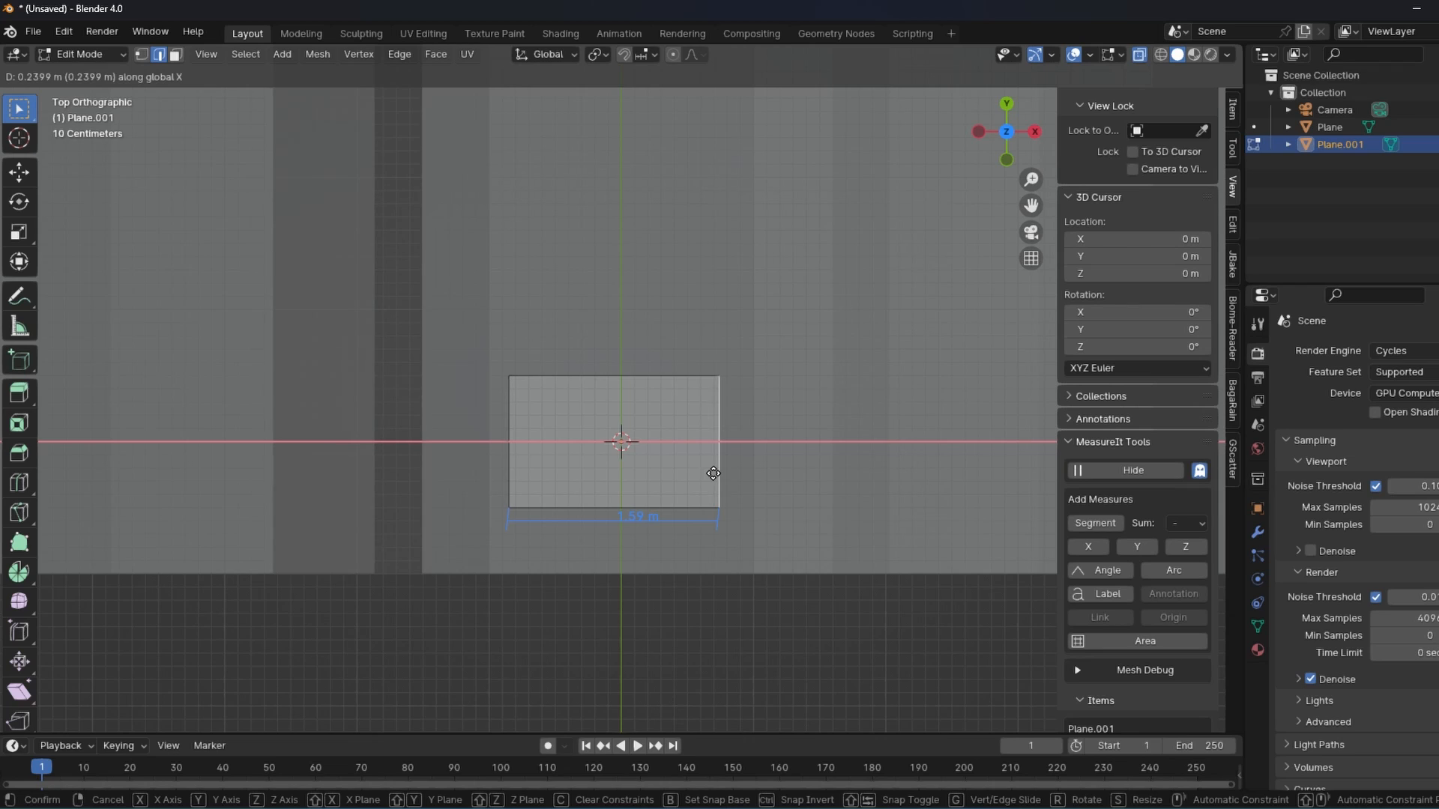
left_click(718, 476)
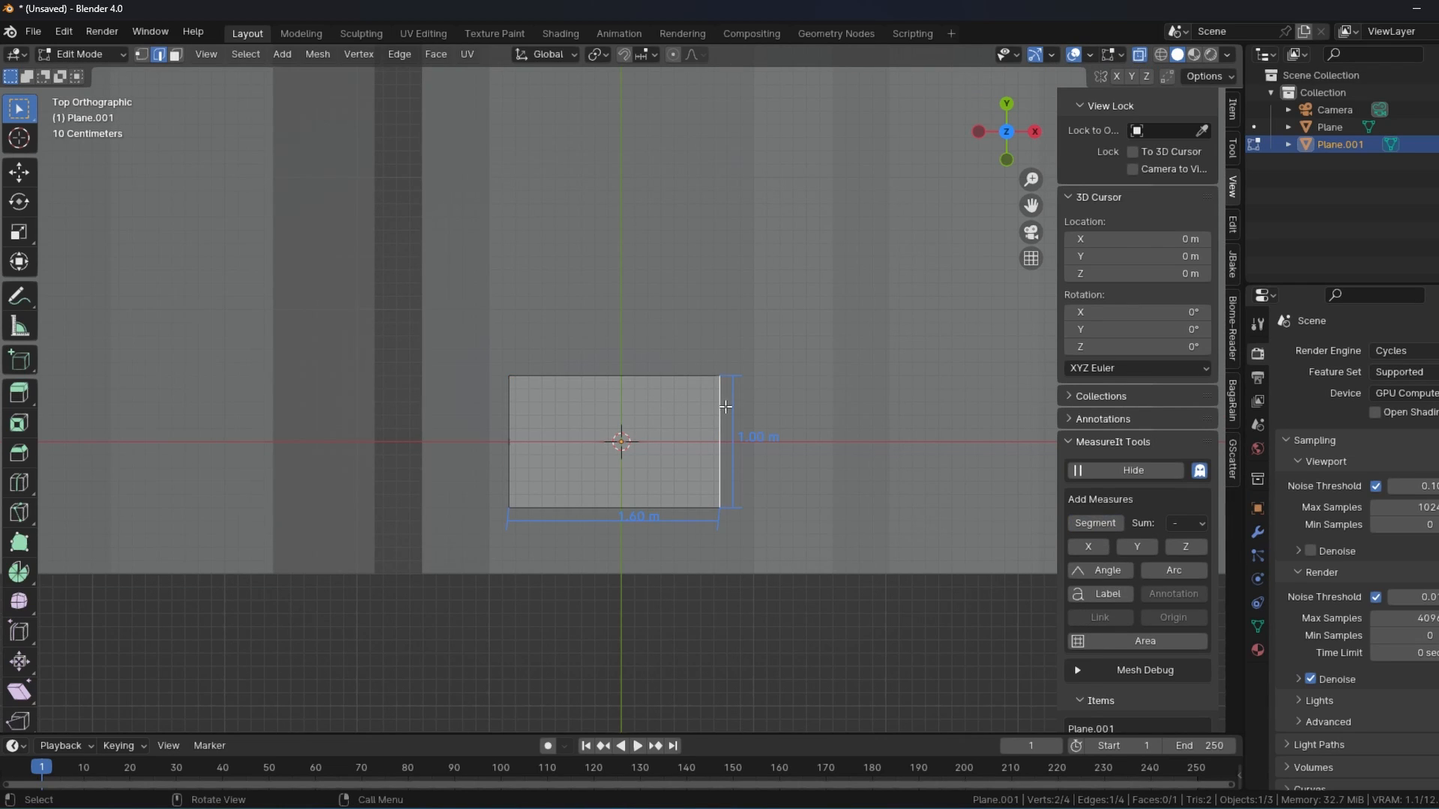
Step: Move the small plane's upper edge along Y to a depth of about 0.68 m and leave mesh editing
key("g")
key("y")
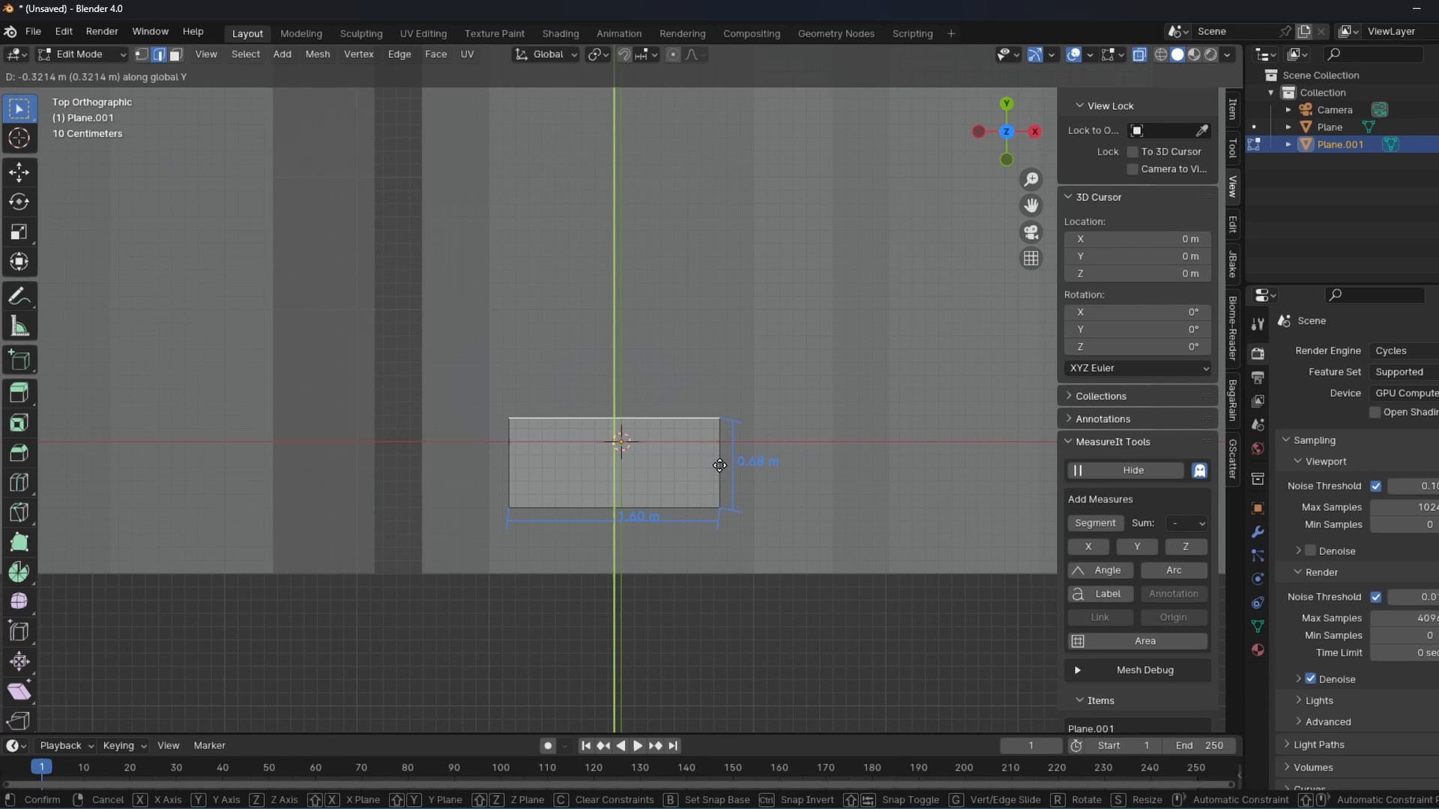
left_click(718, 465)
key("Tab")
Step: Add a rock on the small plane with the Rock Generator
middle_click_drag(681, 514, 616, 460)
key("shift+a")
mouse_move(618, 358)
left_click(672, 583)
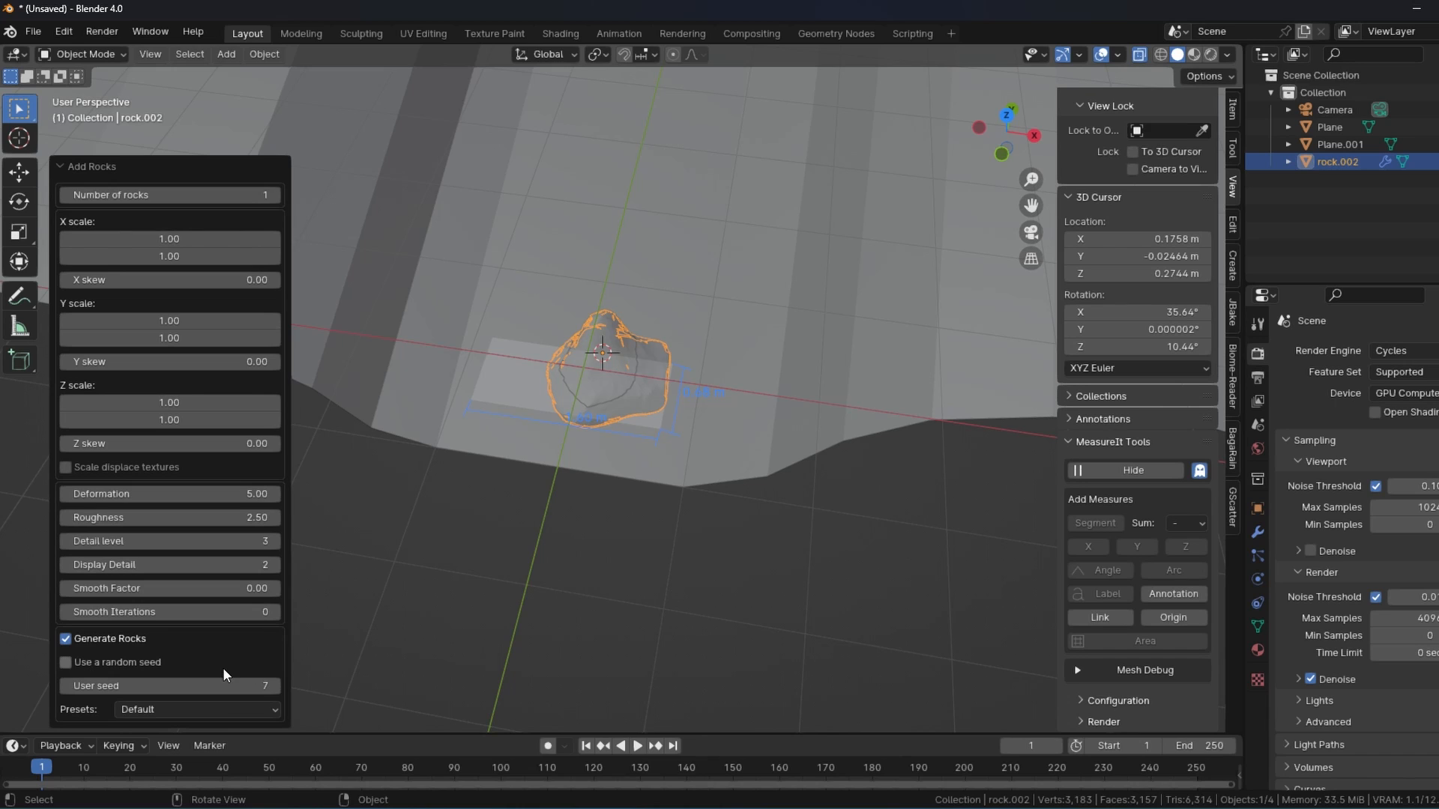
Step: Step through the rock's shape variations to user seed 24, with X-ray display turned off
left_click(274, 688)
left_click(275, 688)
key("alt+z")
middle_click_drag(649, 536, 517, 521)
scroll(517, 521, "up", 3)
left_click(274, 690)
left_click(274, 686)
left_click(274, 686)
left_click(275, 687)
left_click(275, 686)
left_click(274, 687)
left_click(274, 686)
left_click(274, 687)
left_click(275, 686)
middle_click_drag(299, 671, 403, 624)
left_click(275, 686)
left_click(274, 686)
middle_click_drag(505, 533, 572, 479)
left_click(275, 687)
left_click(274, 686)
Step: Rotate the rock about X, 73° about Z and about Y so it lies lengthwise along the small plane
key("r")
key("x")
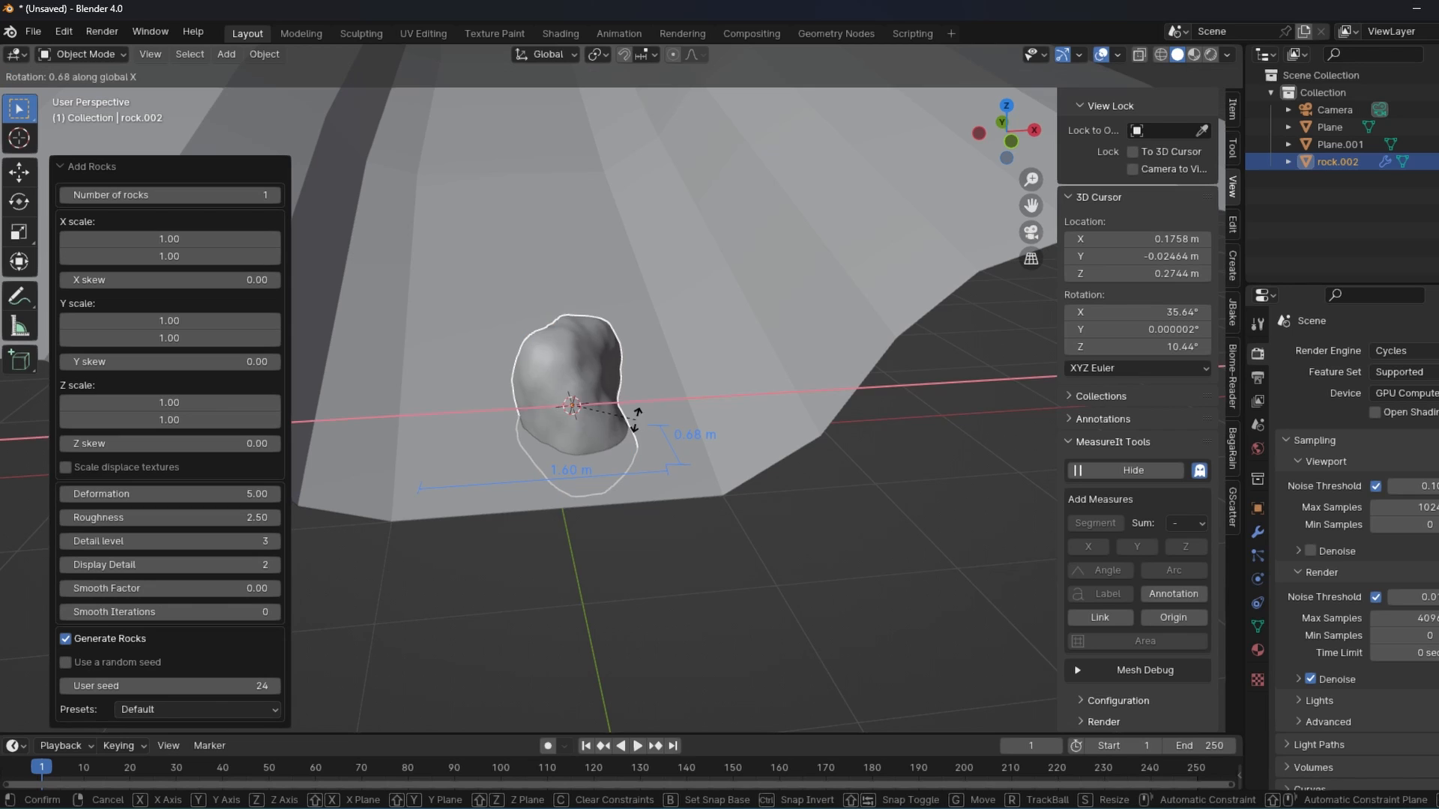
left_click(598, 383)
key("r")
key("y")
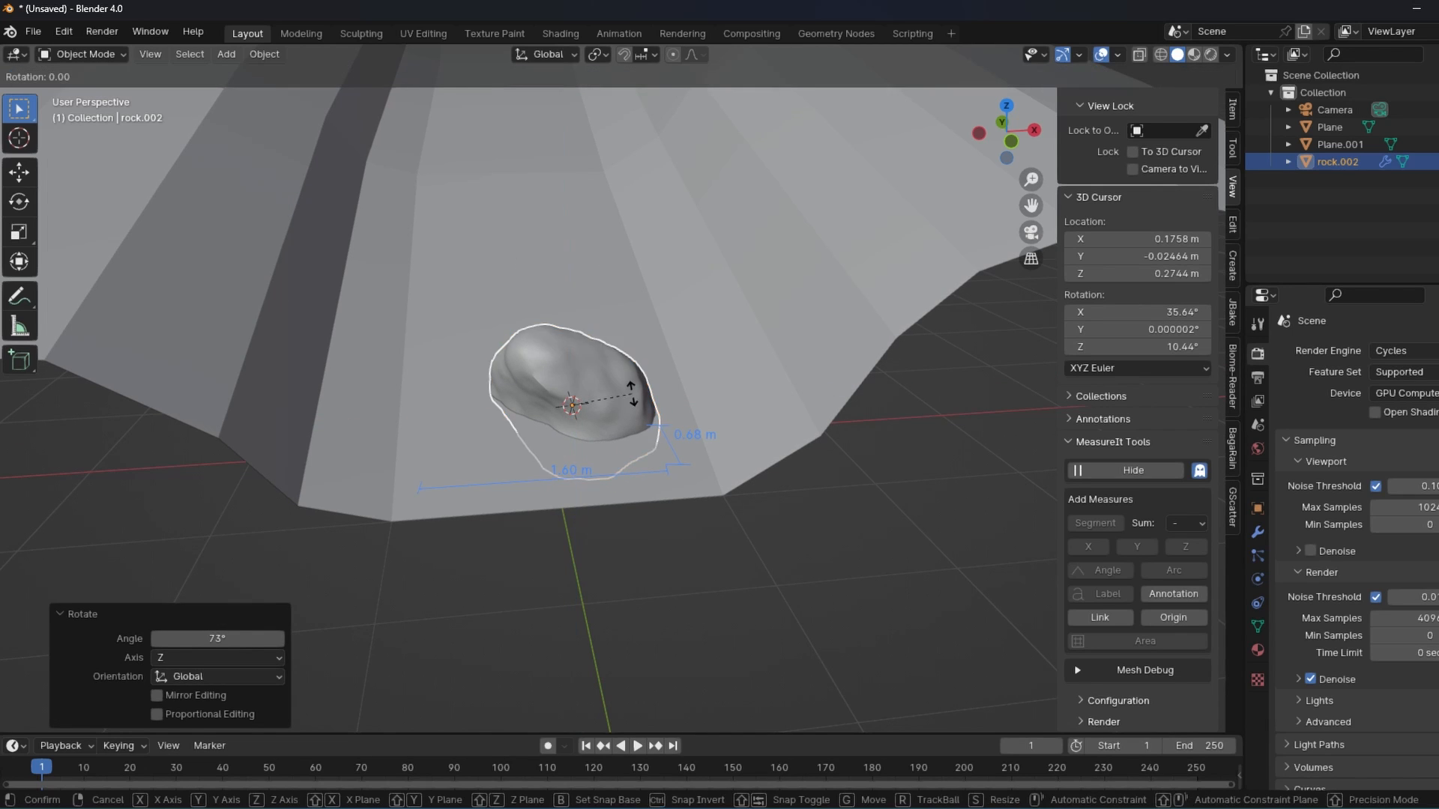
left_click(616, 360)
Step: Convert the generated rock to an editable mesh so its full geometry replaces the simple box cage
left_click(1011, 106)
key("Tab")
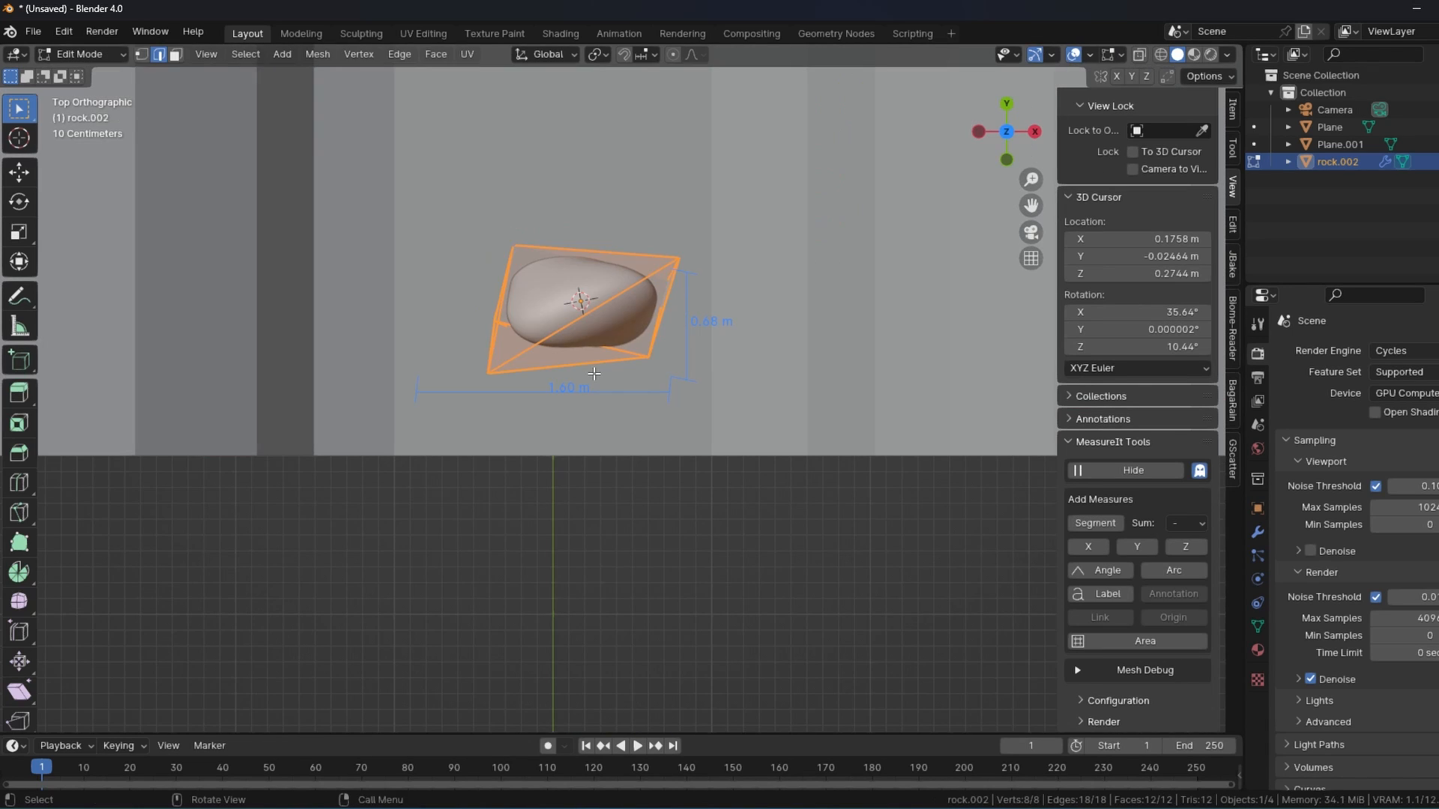
key("alt+z")
middle_click_drag(546, 283, 574, 363, "shift")
key("Tab")
scroll(574, 362, "up", 1)
key("alt+z")
right_click(586, 349)
mouse_move(577, 372)
left_click(654, 389)
Step: Turn on proportional editing and move the rock's left and right ends outward to fit the small plane's 1.60 m width
key("Tab")
key("alt+z")
left_click_drag(434, 299, 517, 416)
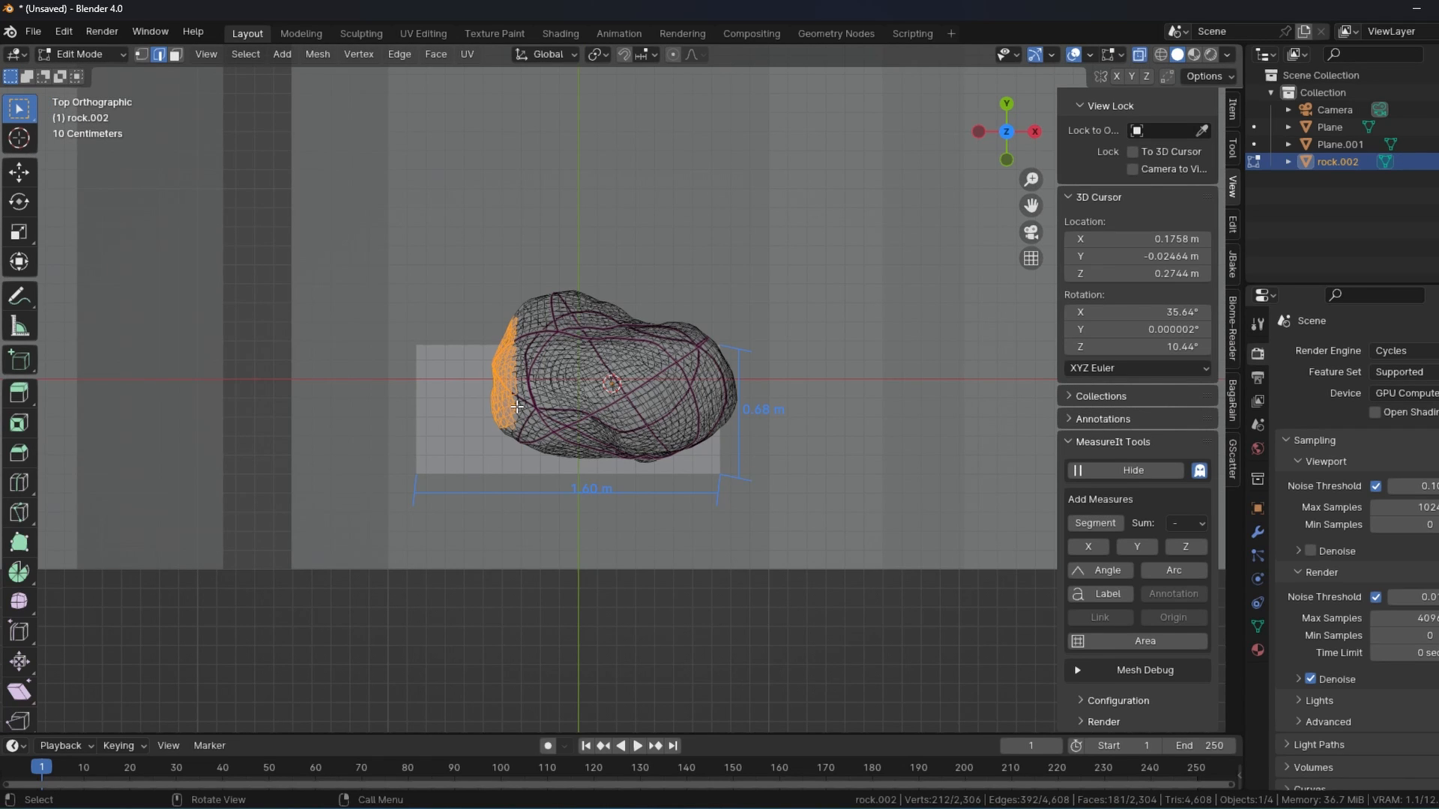
key("o")
key("g")
scroll(480, 420, "up", 4)
left_click(437, 442)
left_click_drag(740, 374, 729, 394)
key("g")
left_click(748, 418)
Step: Lower the rock's top by about 0.18 m in front view with proportional editing
middle_click_drag(748, 418, 615, 425)
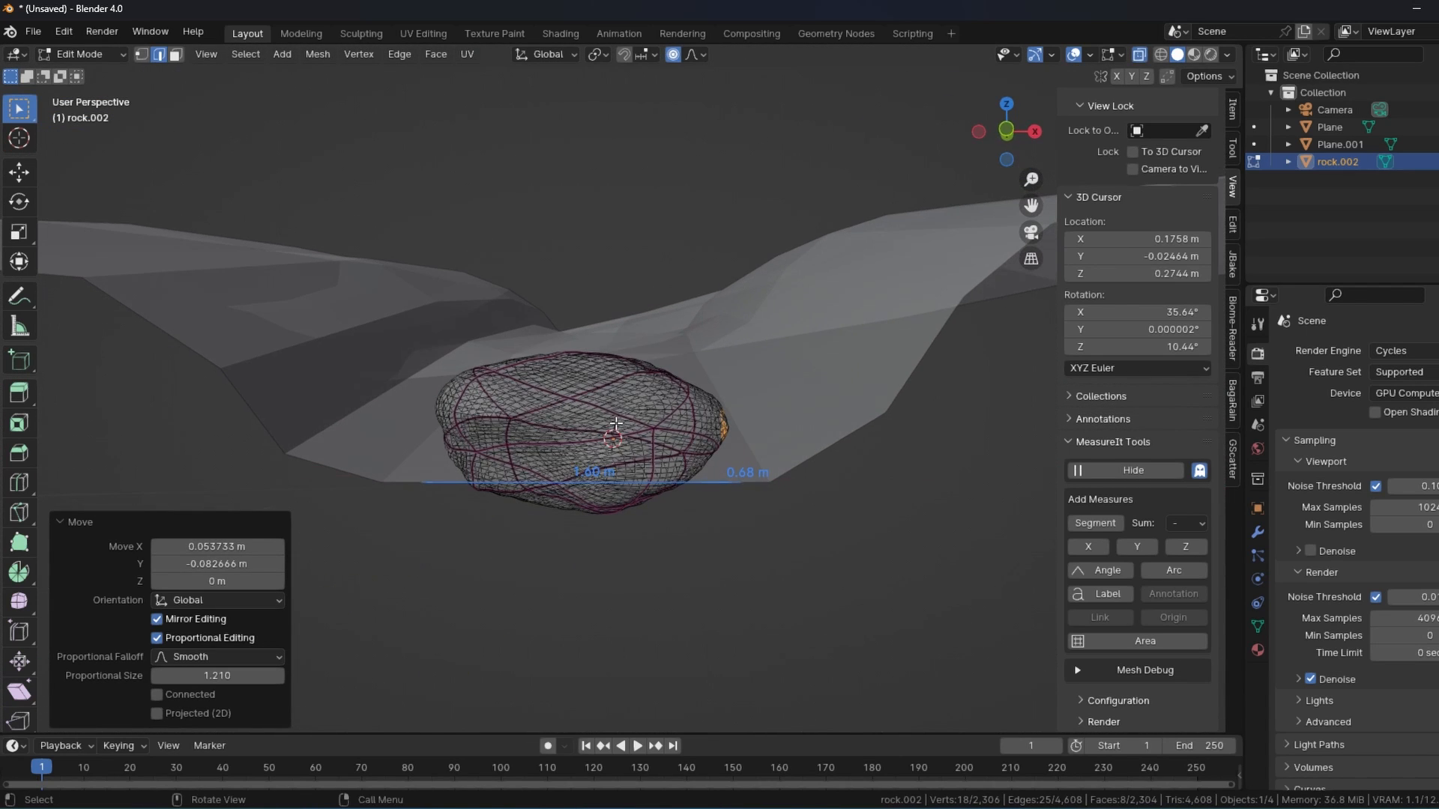
left_click(1011, 133)
left_click_drag(457, 359, 690, 408)
key("g")
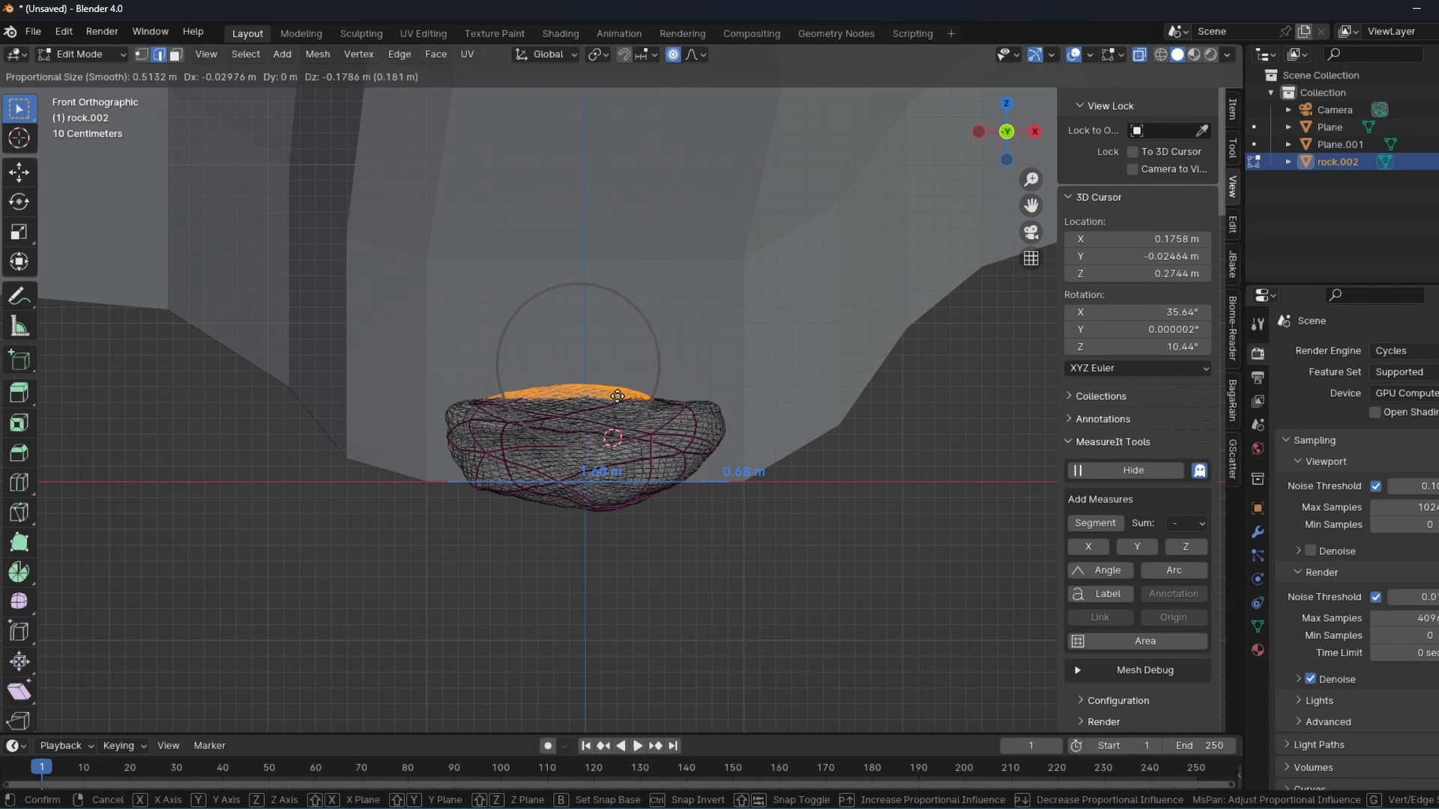
left_click(630, 407)
Step: Flatten the remaining bumps along the rock's top by moving them down along Z with a smaller proportional radius
left_click(592, 395)
key("g")
scroll(583, 386, "up", 5)
key("z")
left_click(586, 390)
left_click(612, 411)
key("g")
key("z")
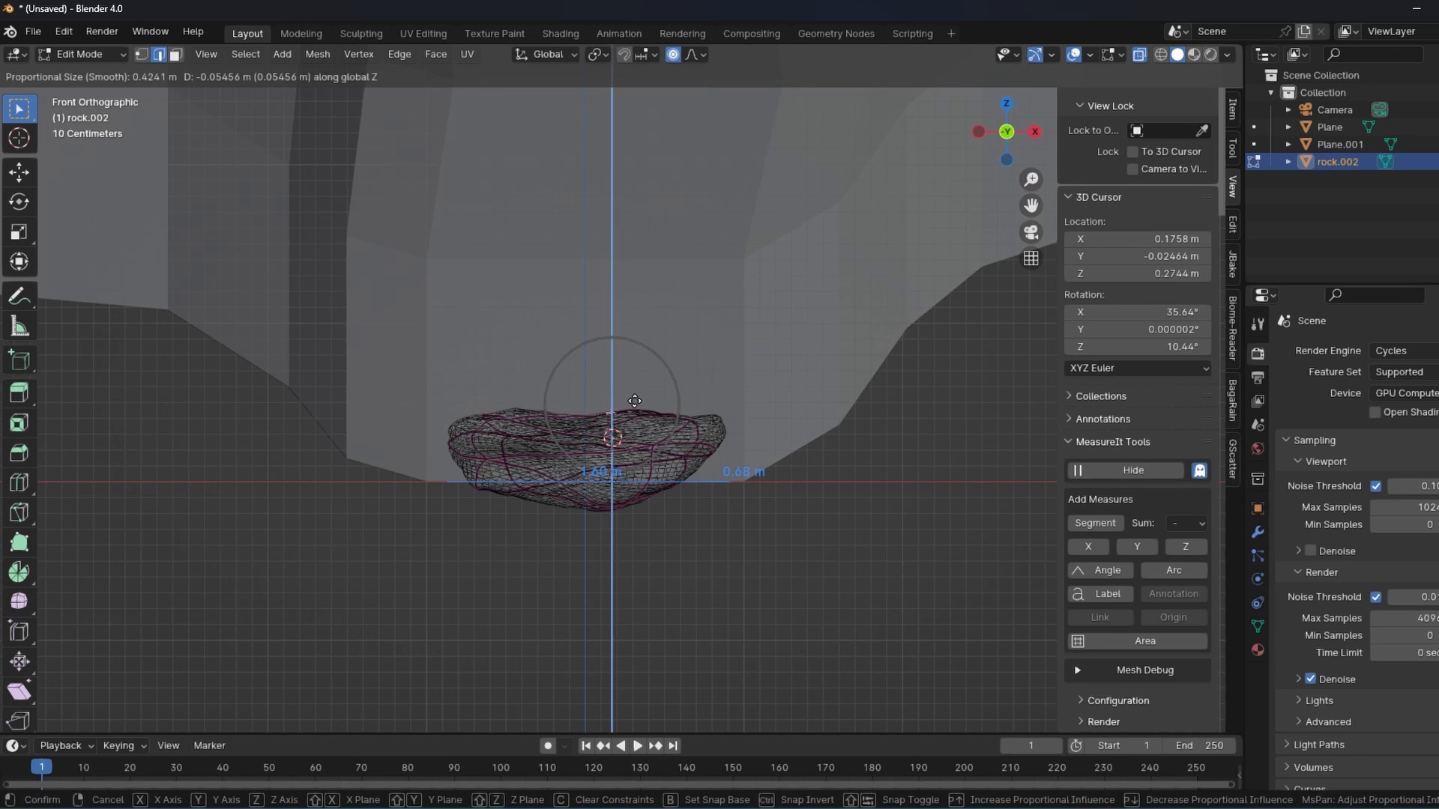
left_click(636, 404)
left_click(558, 409)
key("g")
key("z")
left_click(492, 402)
left_click(685, 402)
key("g")
key("z")
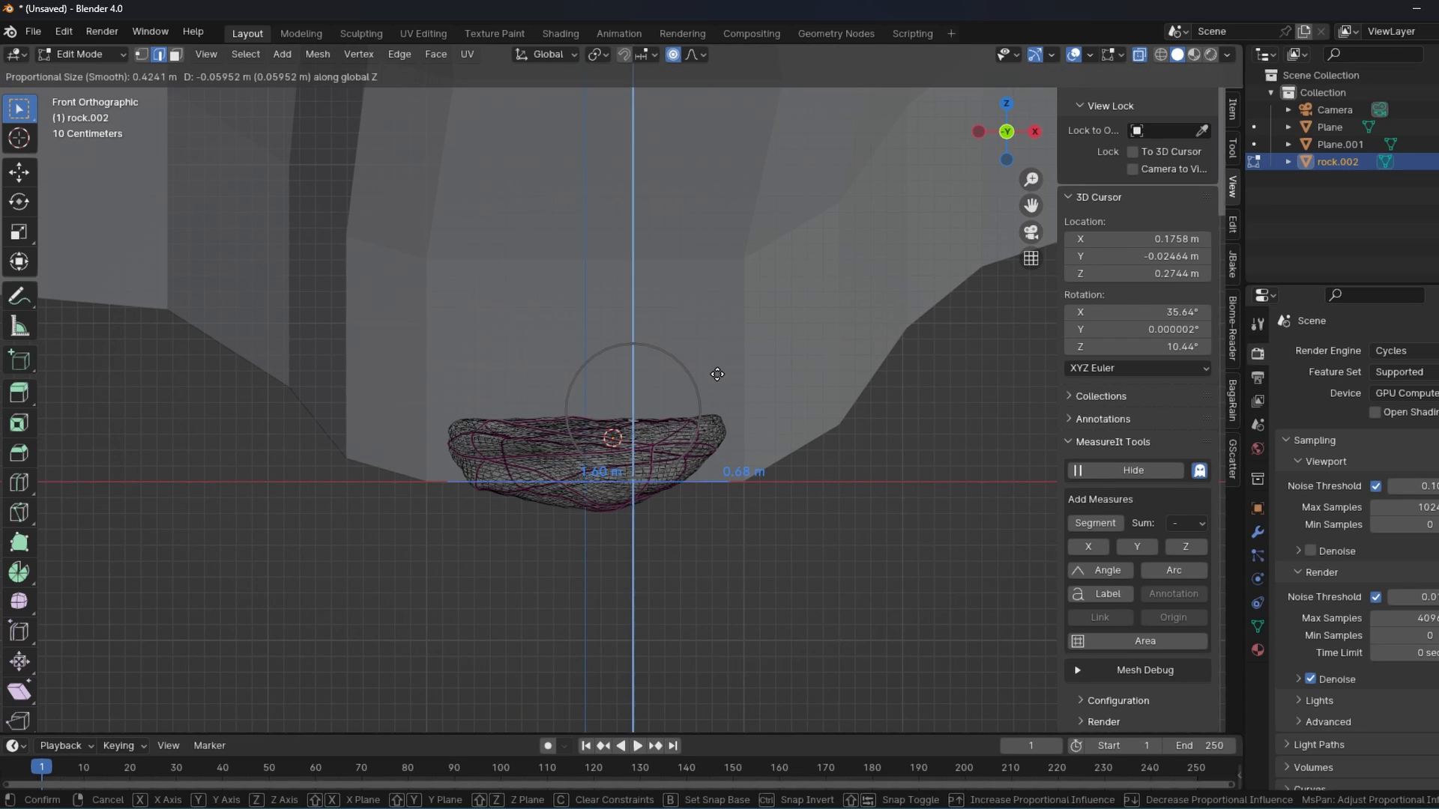
left_click(615, 375)
Step: Move the bump at the rock's rear left end up about 0.16 m along Z and about -0.12 m along Y
middle_click_drag(614, 375, 316, 479)
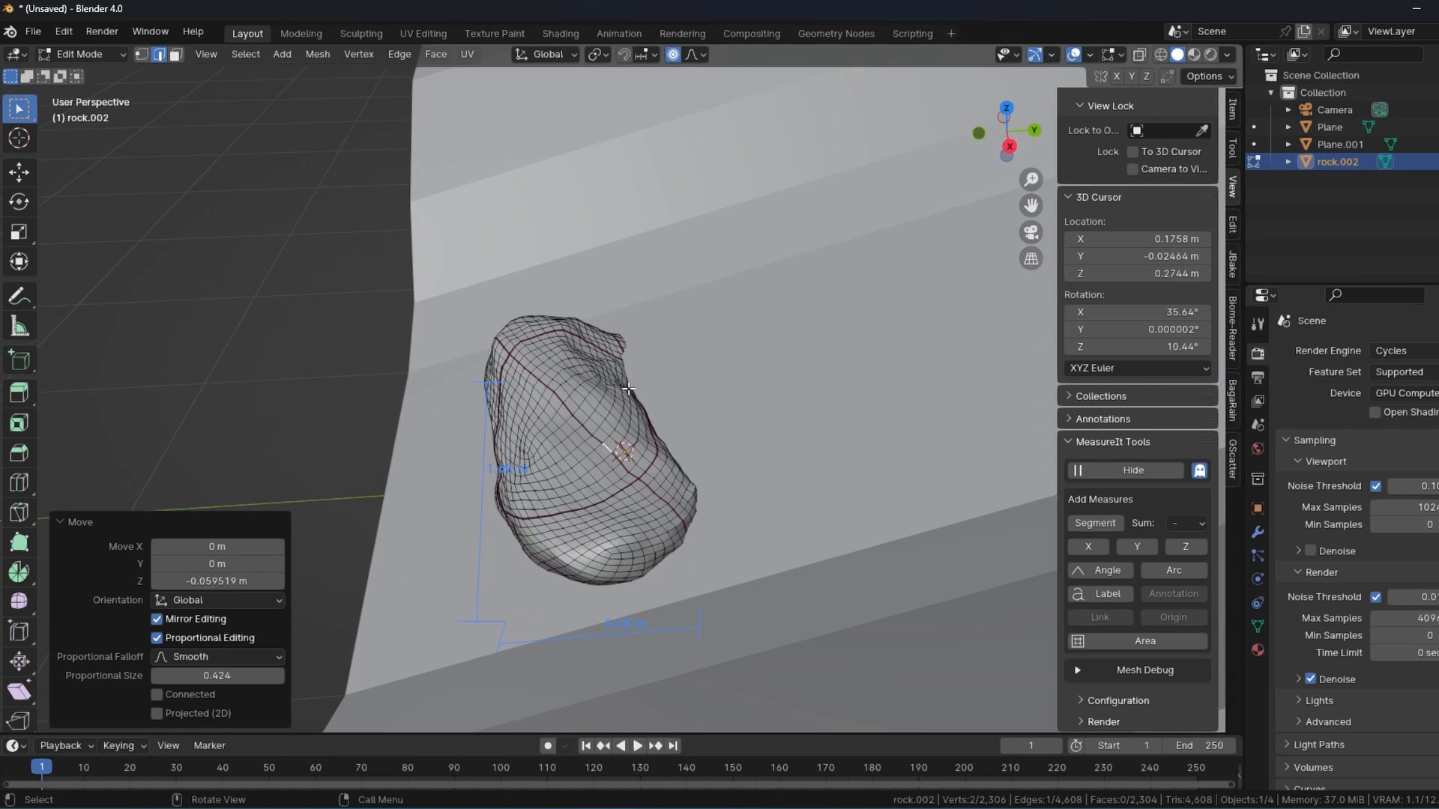
left_click(697, 412)
middle_click_drag(697, 412, 676, 391)
key("g")
key("z")
scroll(714, 386, "up", 2)
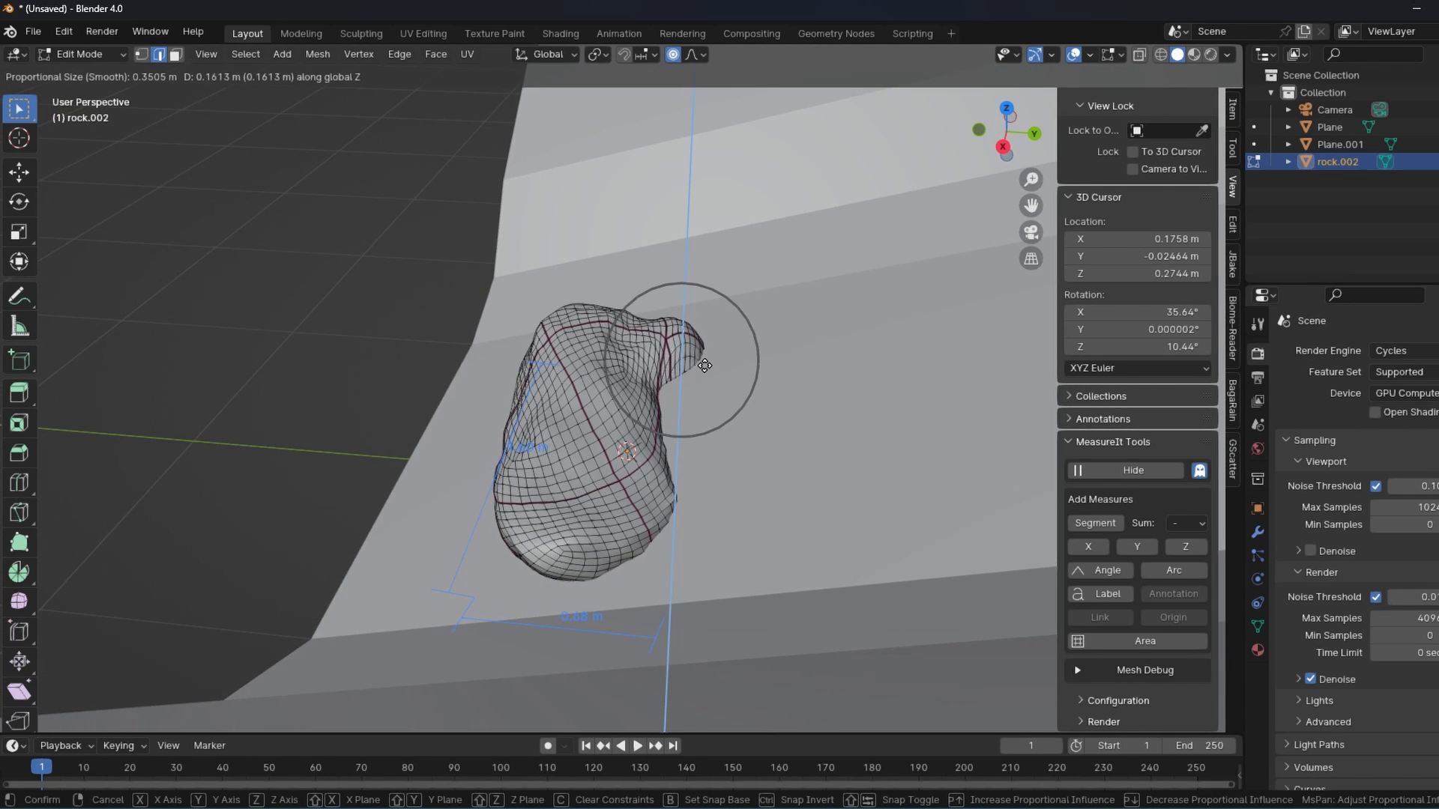
left_click(704, 365)
key("g")
key("y")
scroll(732, 361, "down", 3)
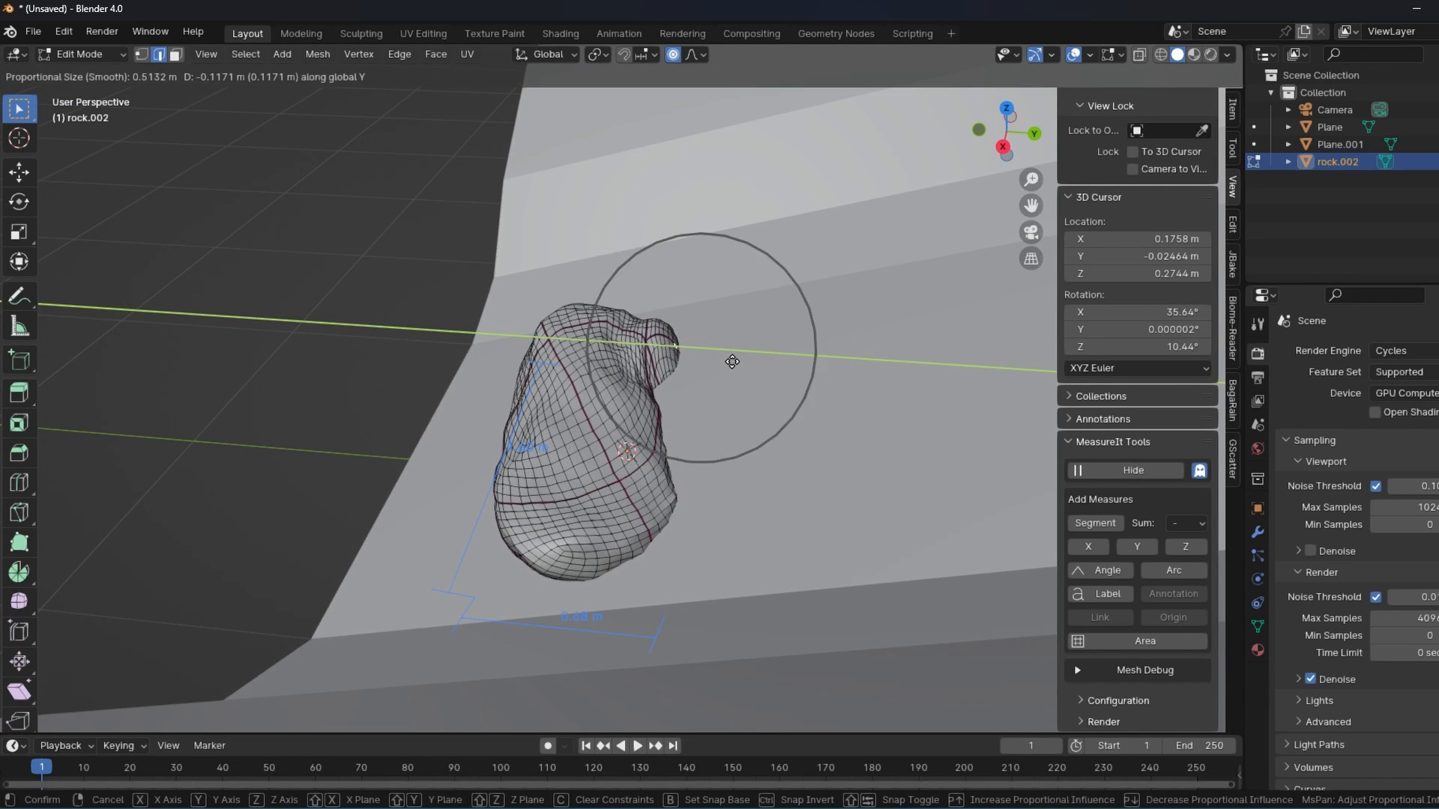
left_click(732, 362)
Step: Switch the rock to Sculpt Mode and choose the Grab brush with a 99 px radius
key("ctrl+Tab")
left_click(695, 474)
left_click(19, 589)
left_click(19, 557)
mouse_move(569, 434)
middle_mouse_down()
mouse_move(607, 404)
mouse_move(395, 219)
middle_mouse_up()
key("f")
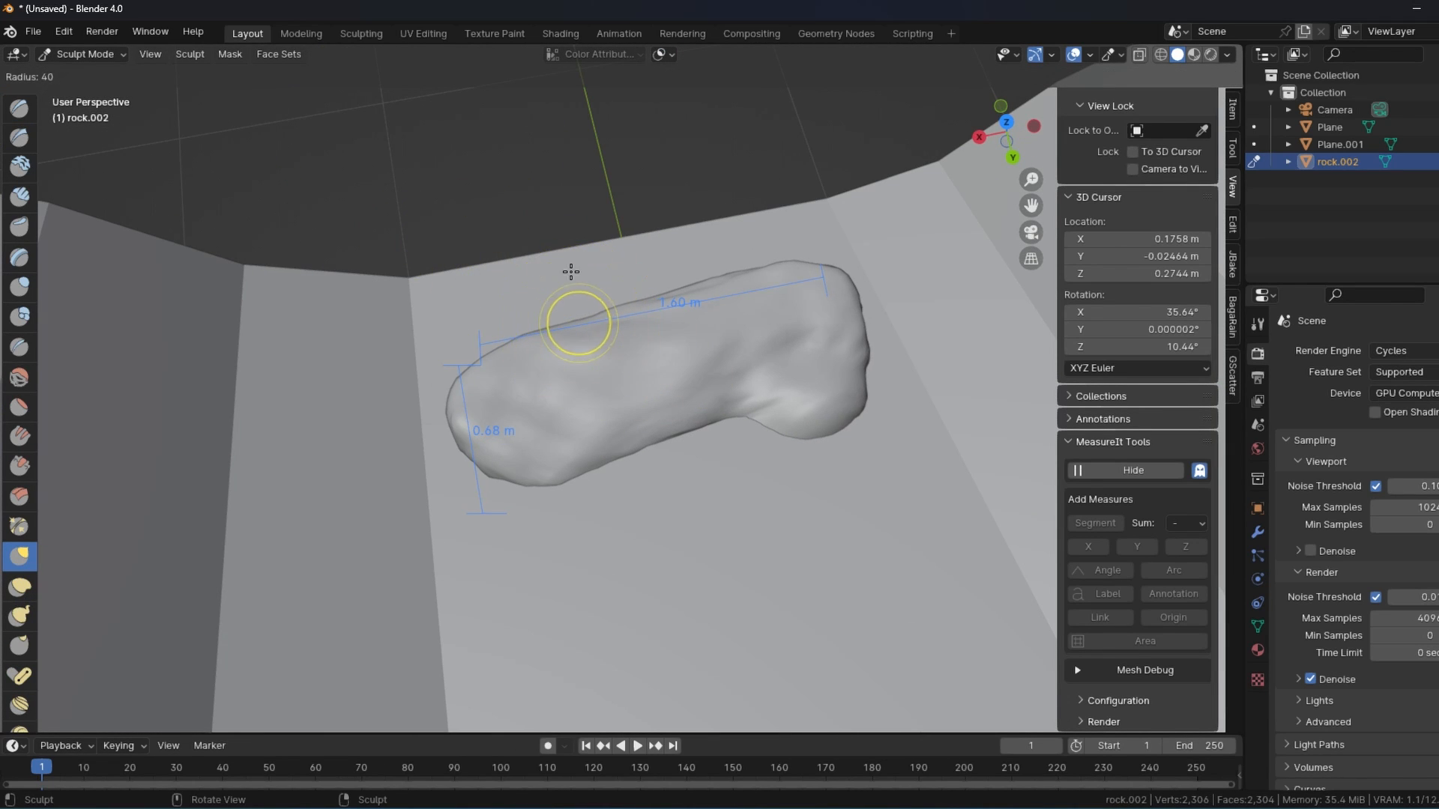
left_click(564, 247)
Step: Pull the rock's rear side outward and even out its top and ends with Grab strokes
middle_click_drag(748, 398, 774, 339)
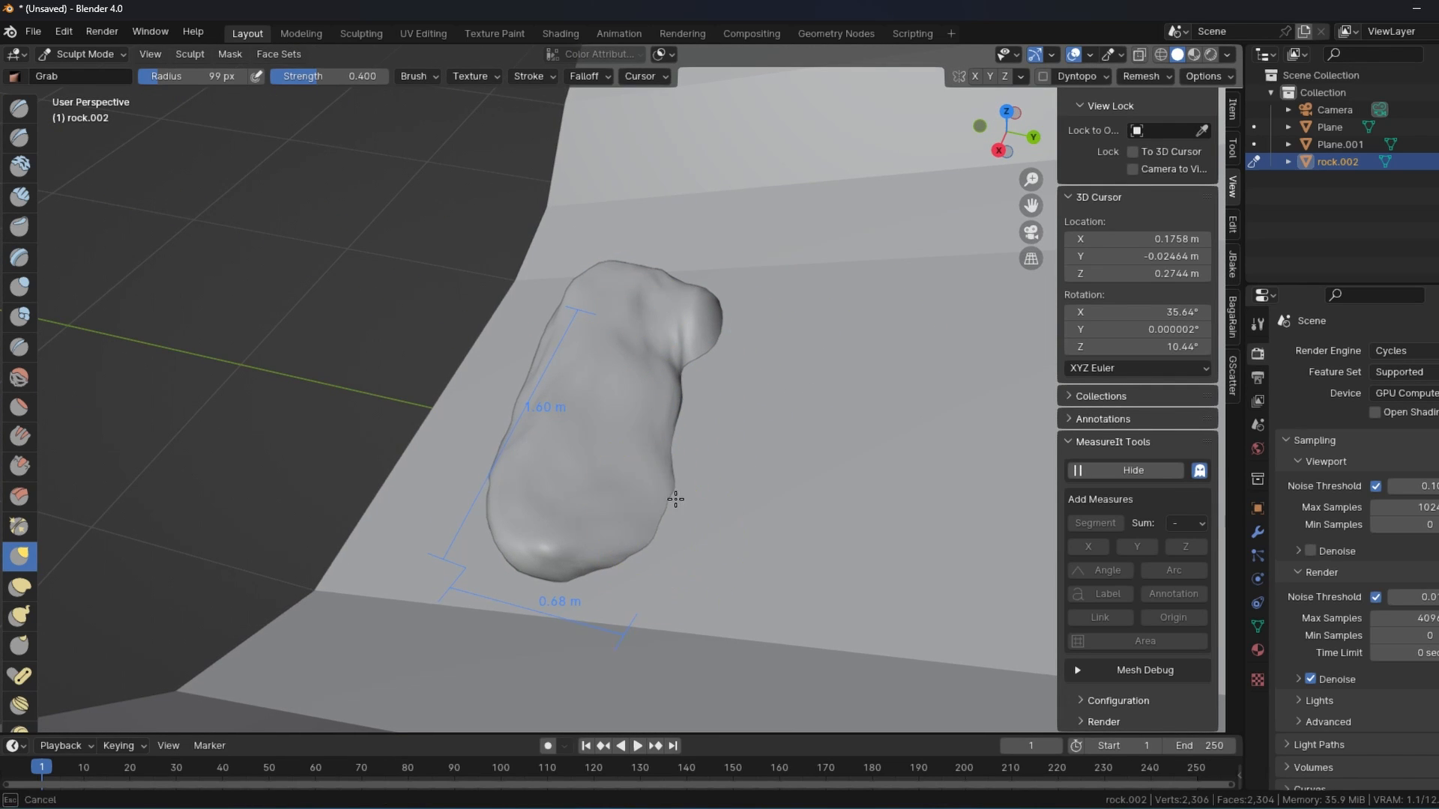
left_click_drag(675, 503, 687, 496)
left_click_drag(674, 434, 695, 422)
mouse_move(701, 347)
middle_mouse_down()
mouse_move(739, 330)
mouse_move(677, 314)
mouse_move(554, 533)
mouse_move(530, 524)
middle_mouse_up()
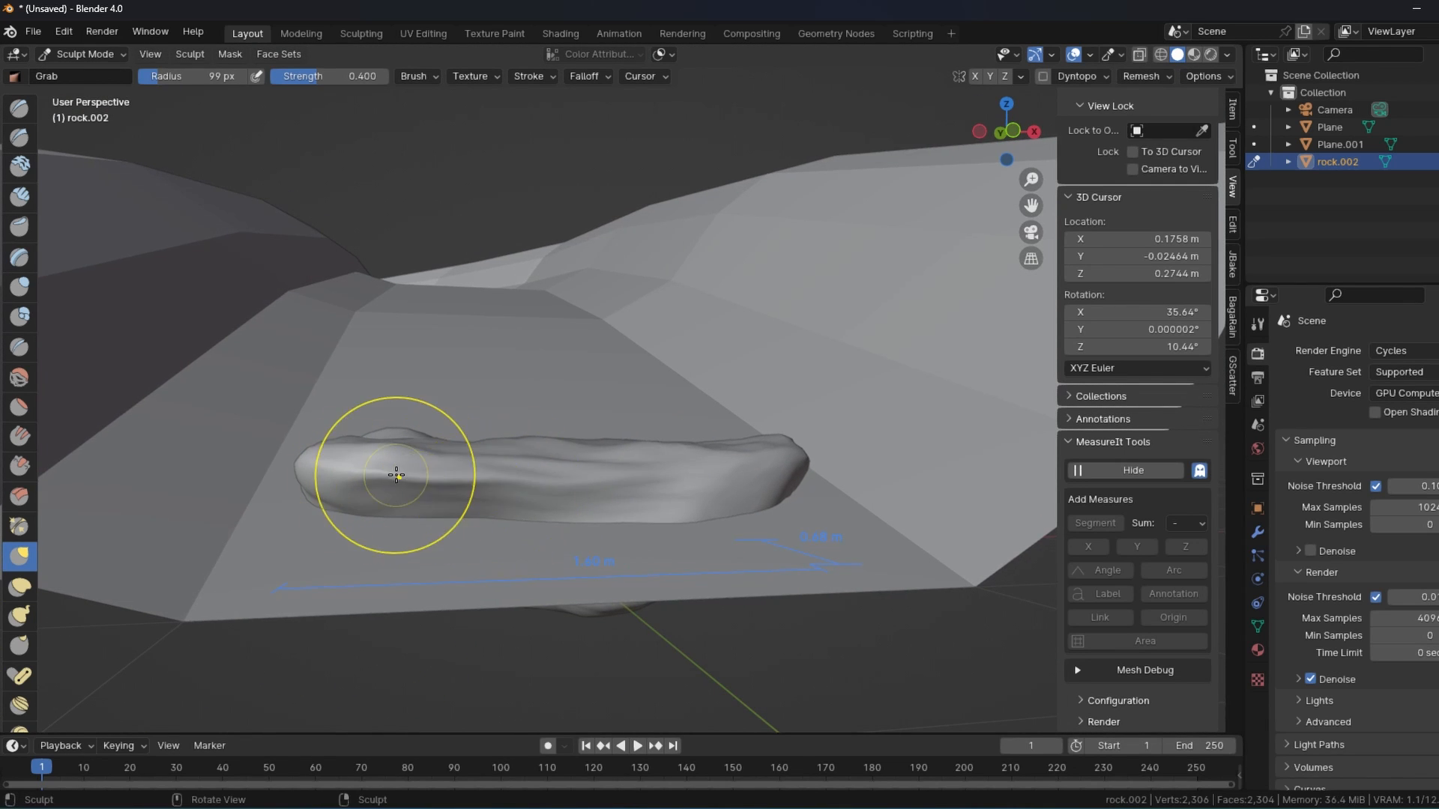
middle_click_drag(396, 475, 402, 506)
middle_click_drag(517, 480, 535, 462)
middle_click_drag(663, 491, 552, 293)
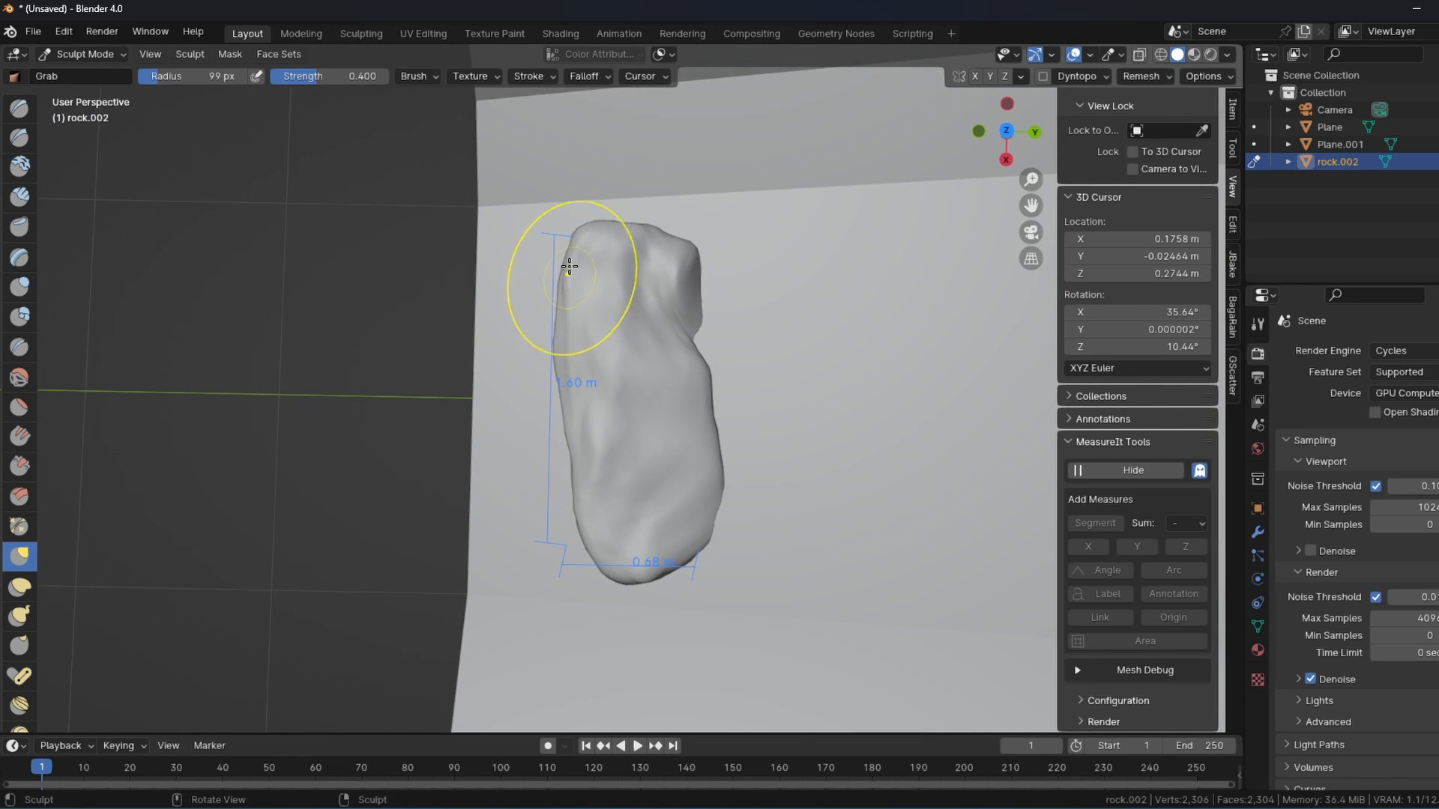
middle_click_drag(566, 382, 658, 491)
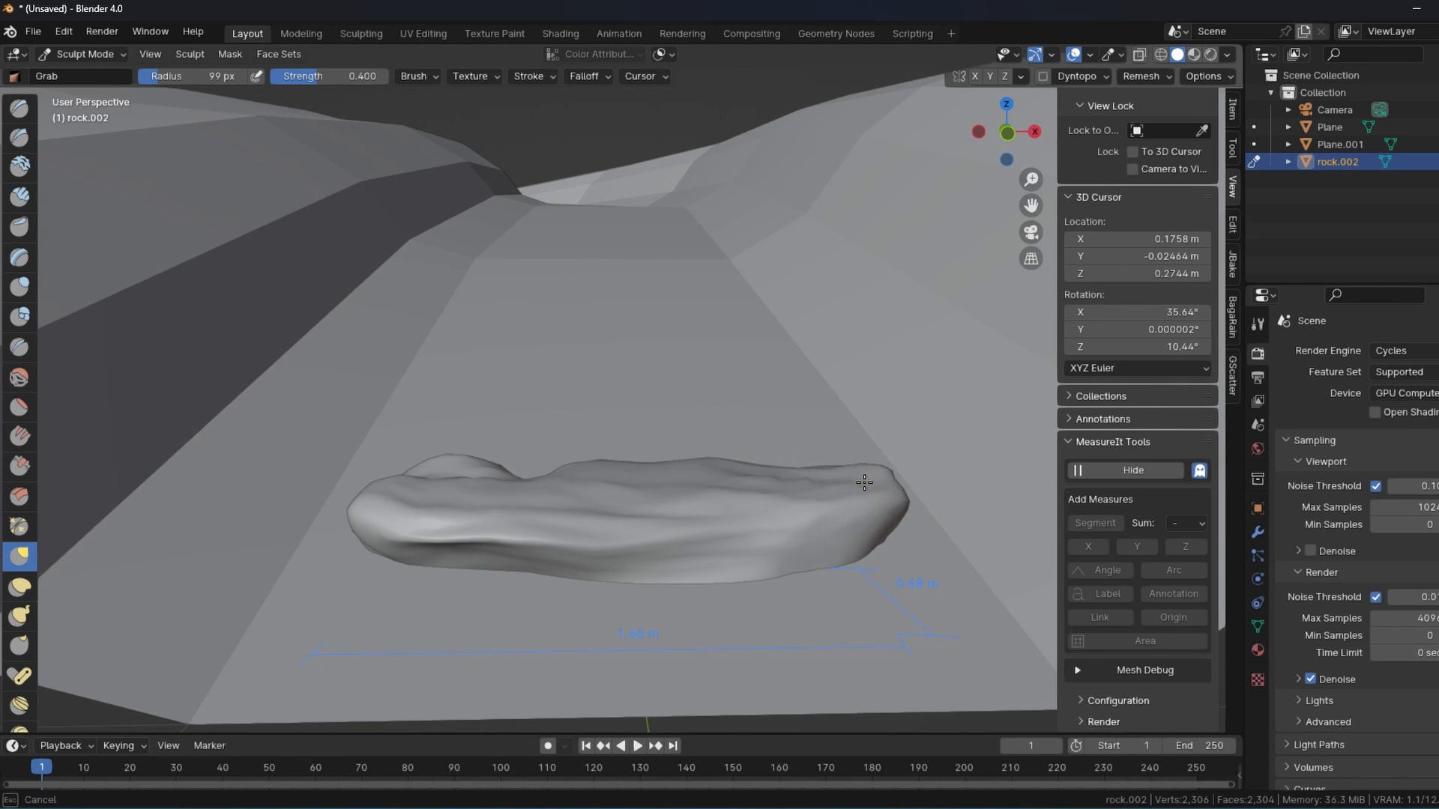
middle_click_drag(894, 501, 67, 504)
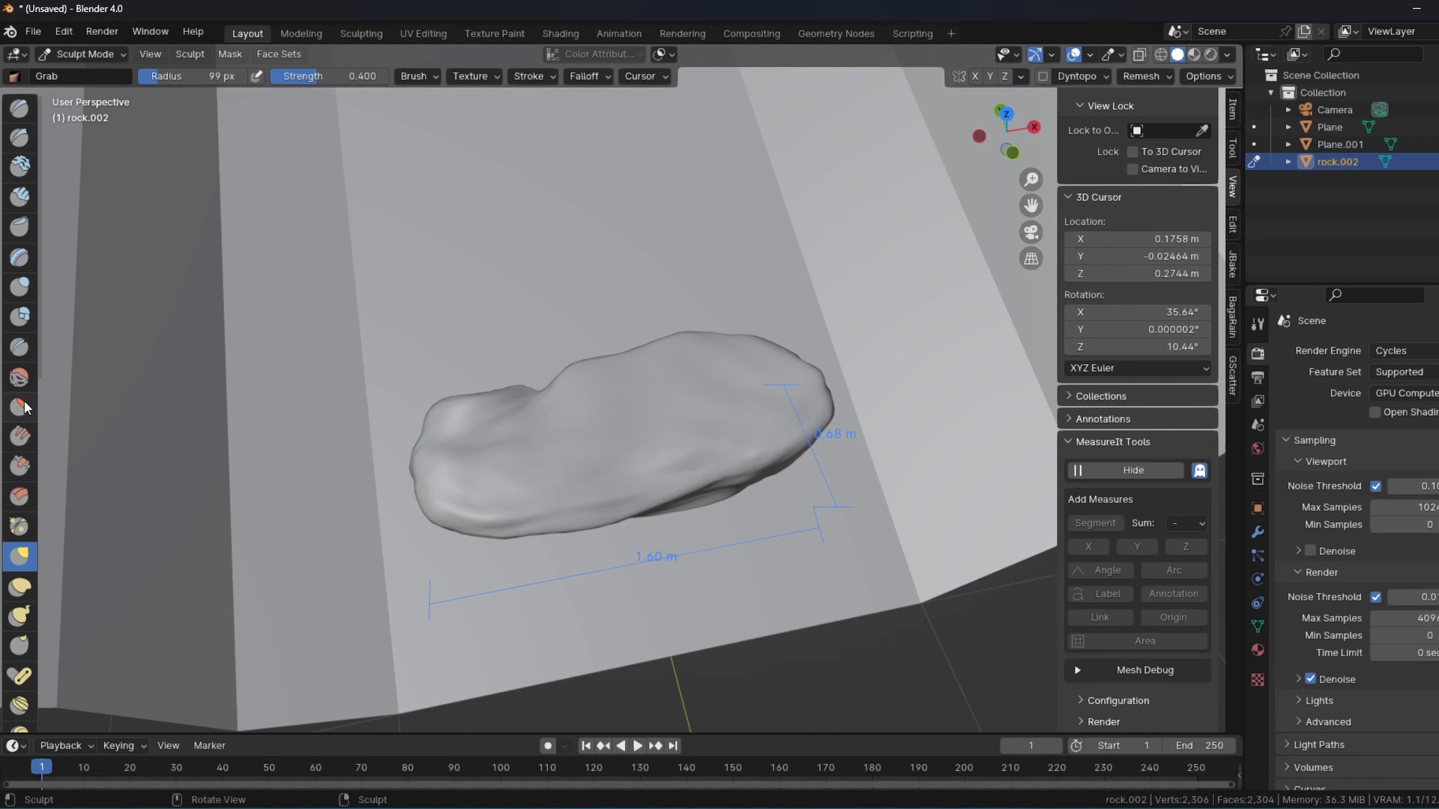
Step: Smooth the rock's upper surface with the Smooth brush
left_click(19, 377)
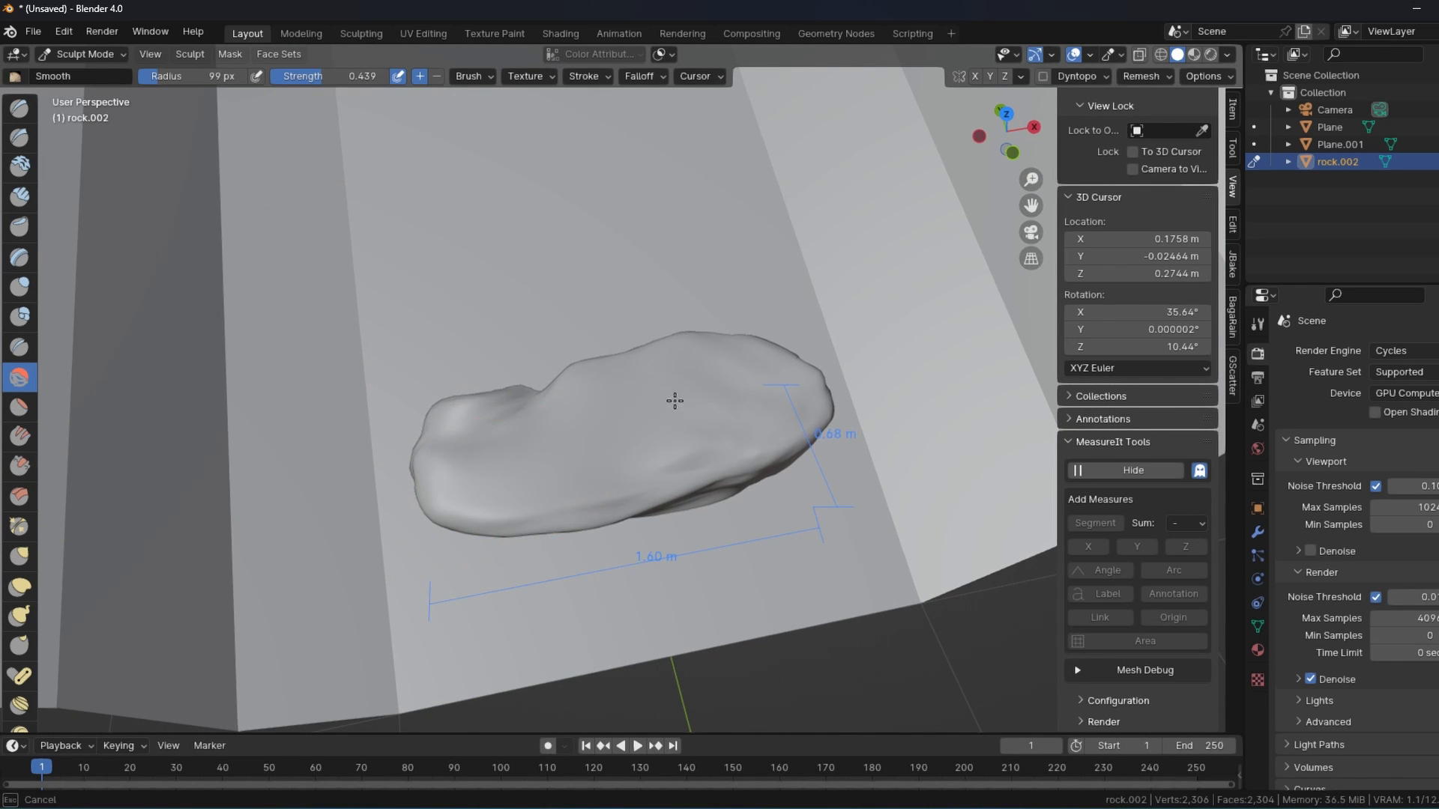
middle_click_drag(652, 424, 615, 500)
middle_click_drag(747, 496, 524, 524)
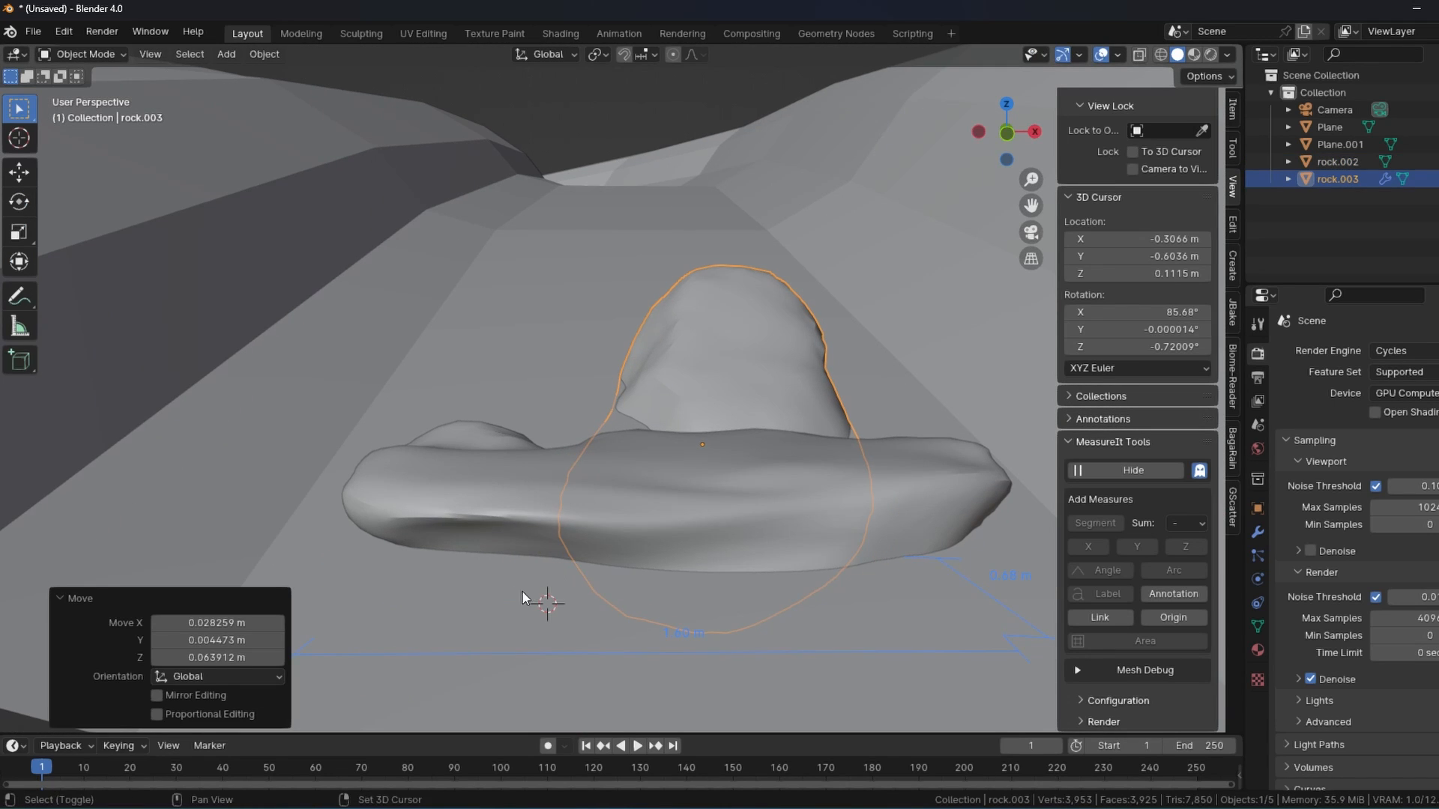
Step: Place the 3D cursor in front of the first rock's left part and add a single vertex there
right_click(480, 592, "shift")
key("shift+a")
mouse_move(458, 474)
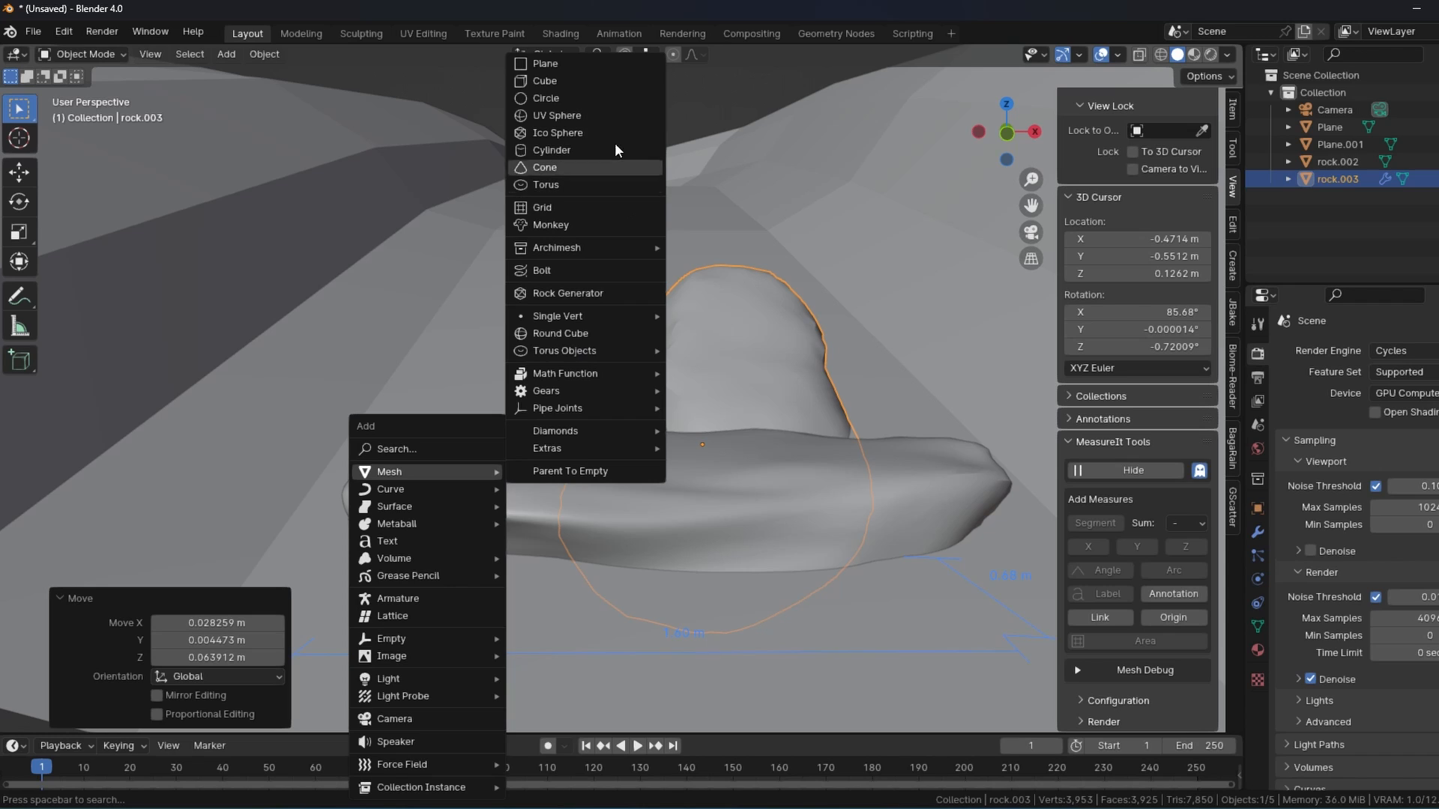
mouse_move(615, 316)
left_click(694, 312)
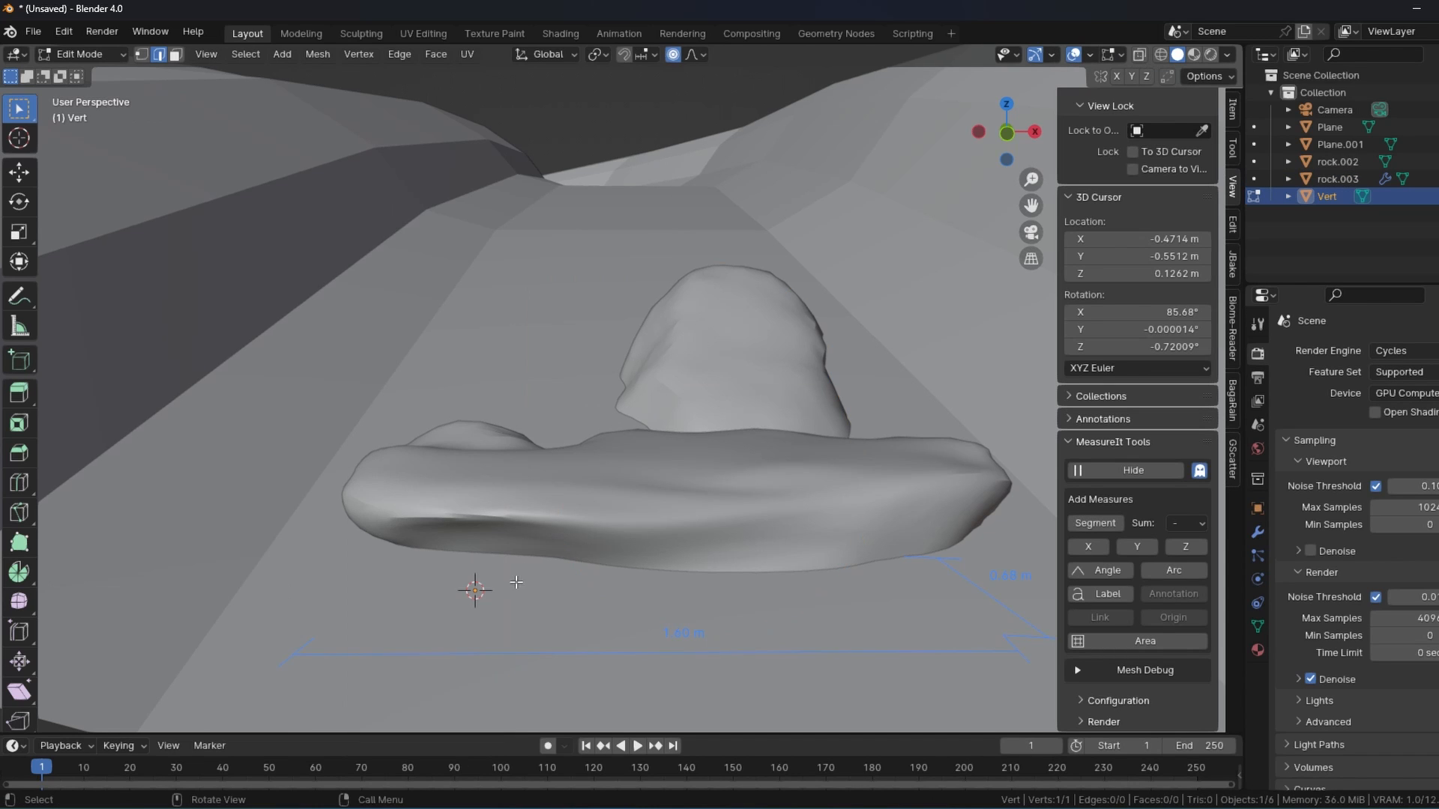
key("g")
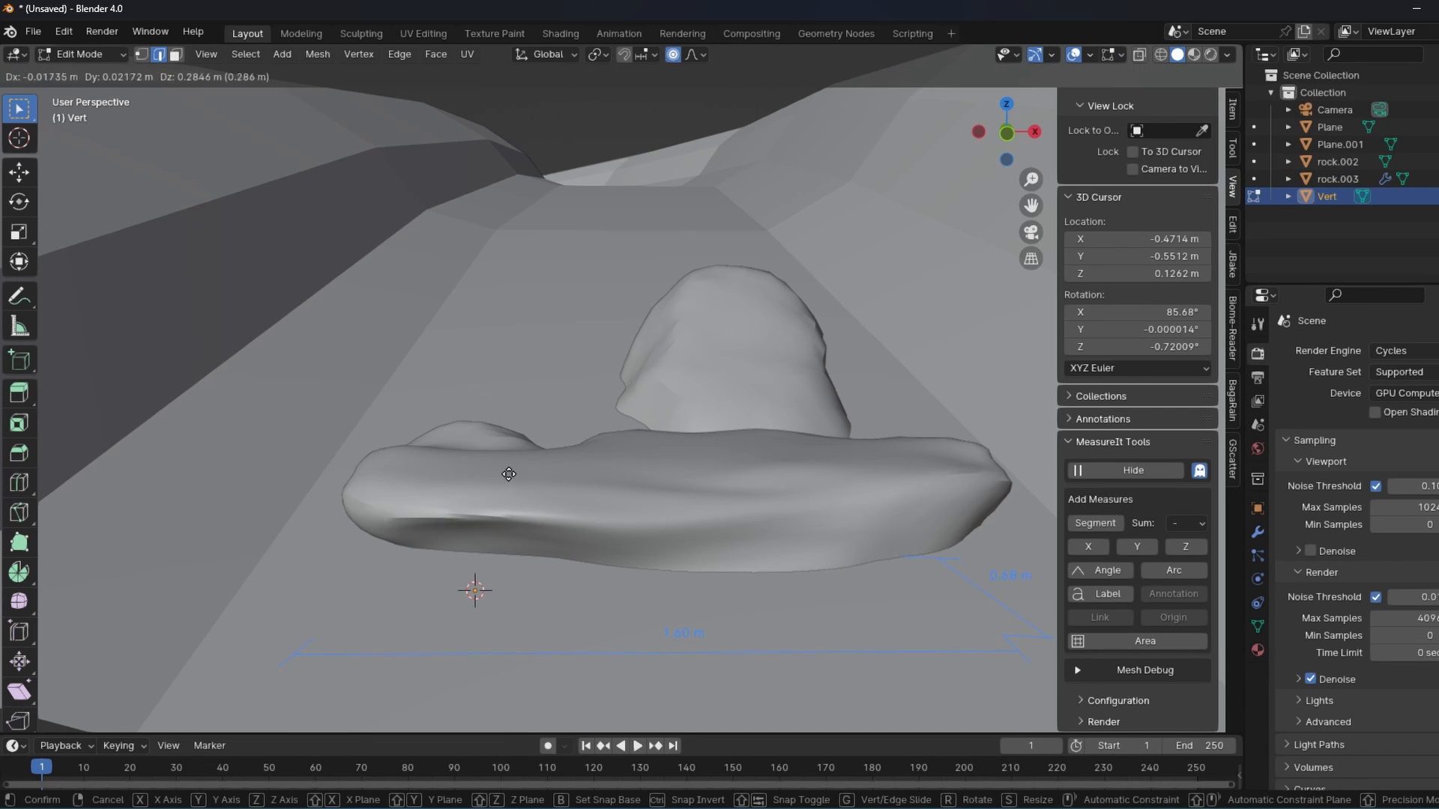
right_click(513, 512)
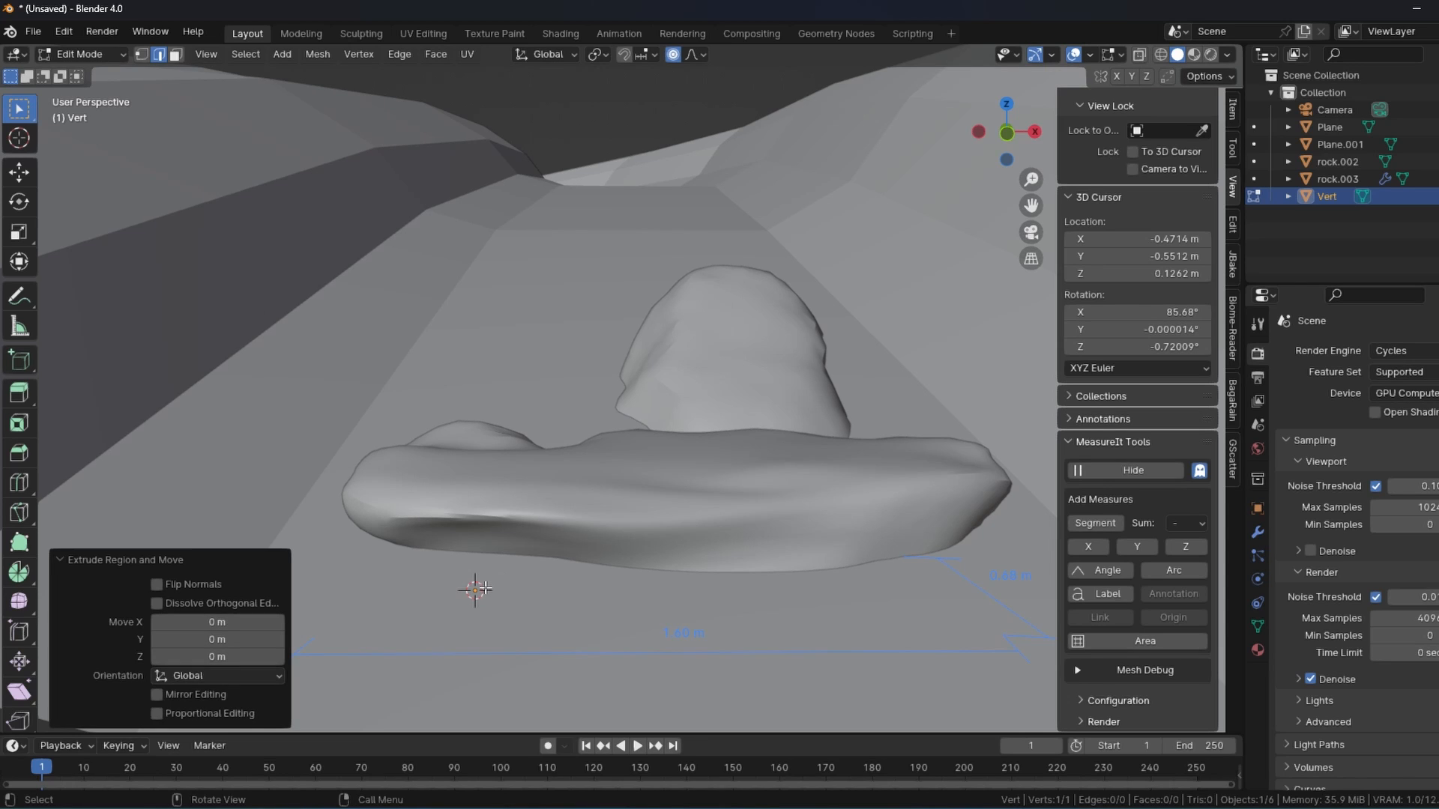
Step: Extrude the single vertex upward along Z into a vertical line beside the first rock and leave mesh editing
key("1")
key("e")
key("z")
left_click(496, 522)
scroll(506, 607, "up", 1)
scroll(506, 605, "down", 1)
mouse_move(506, 606)
middle_mouse_down()
mouse_move(536, 558)
mouse_move(536, 590)
mouse_move(512, 592)
mouse_move(517, 581)
middle_mouse_up()
scroll(537, 591, "down", 1)
key("Tab")
left_click(1015, 128)
scroll(524, 450, "up", 3)
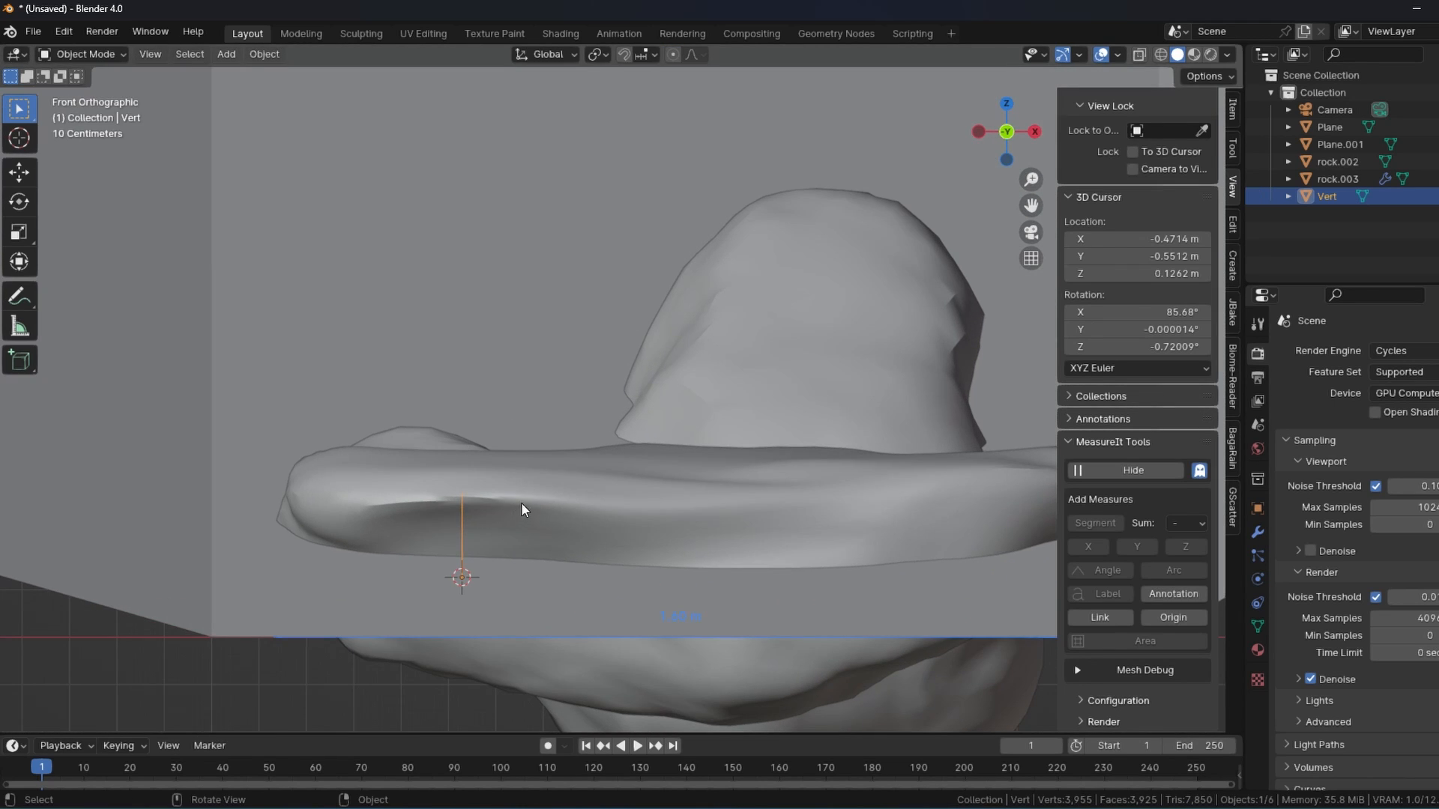
Step: Delete the vertical line object in front of the first rock
left_click(521, 503)
middle_click_drag(527, 502, 646, 596)
left_click(594, 556)
key("Delete")
Step: Rotate the second rock 80.7° about Z in top view and convert it to an editable mesh
left_click(780, 385)
scroll(757, 431, "down", 4)
key("KP_7")
key("r")
key("z")
left_click(608, 237)
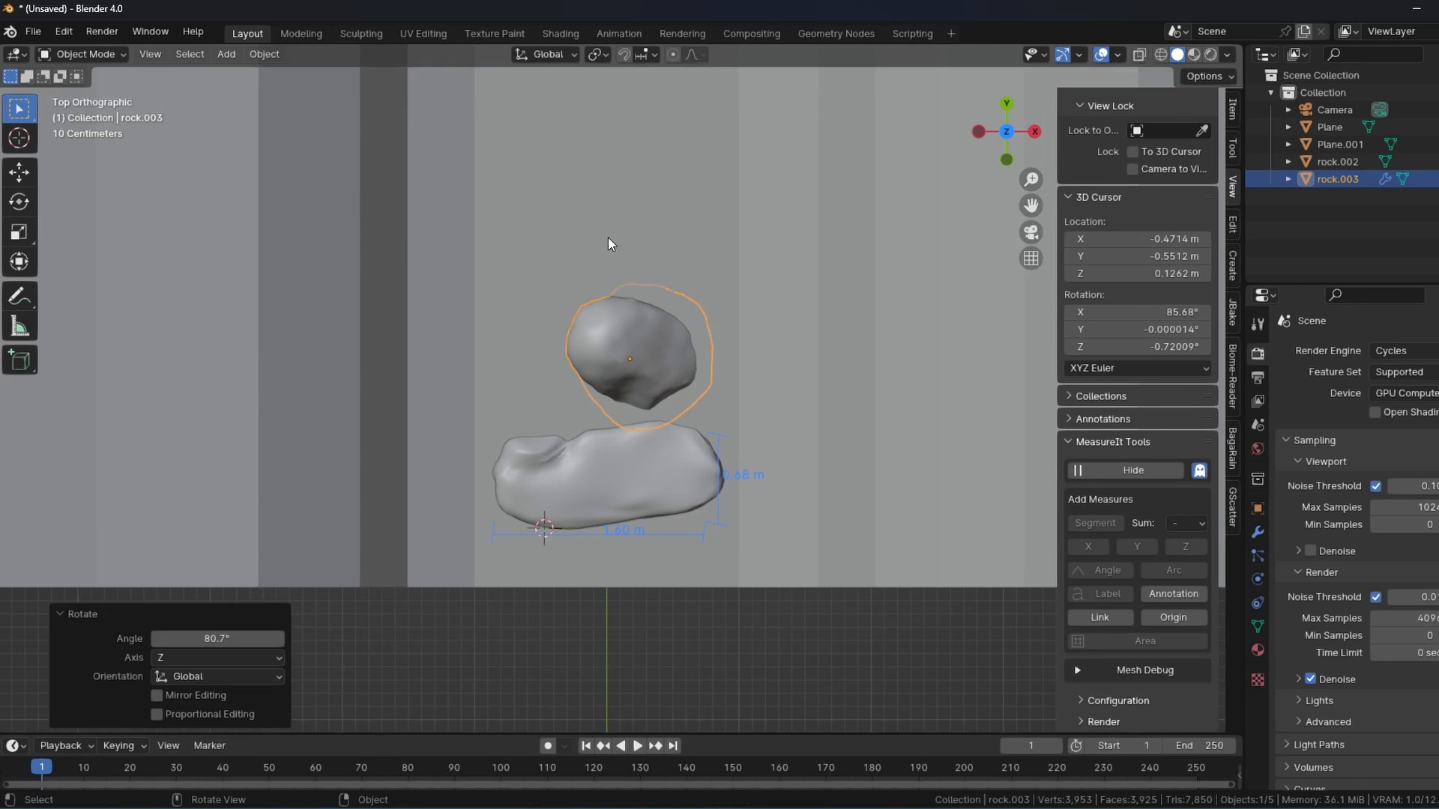
right_click(594, 373)
mouse_move(645, 381)
left_click(738, 392)
Step: Stretch the second rock's left end outward along X with proportional editing to about the first rock's width
key("Tab")
scroll(695, 369, "up", 2)
key("alt+z")
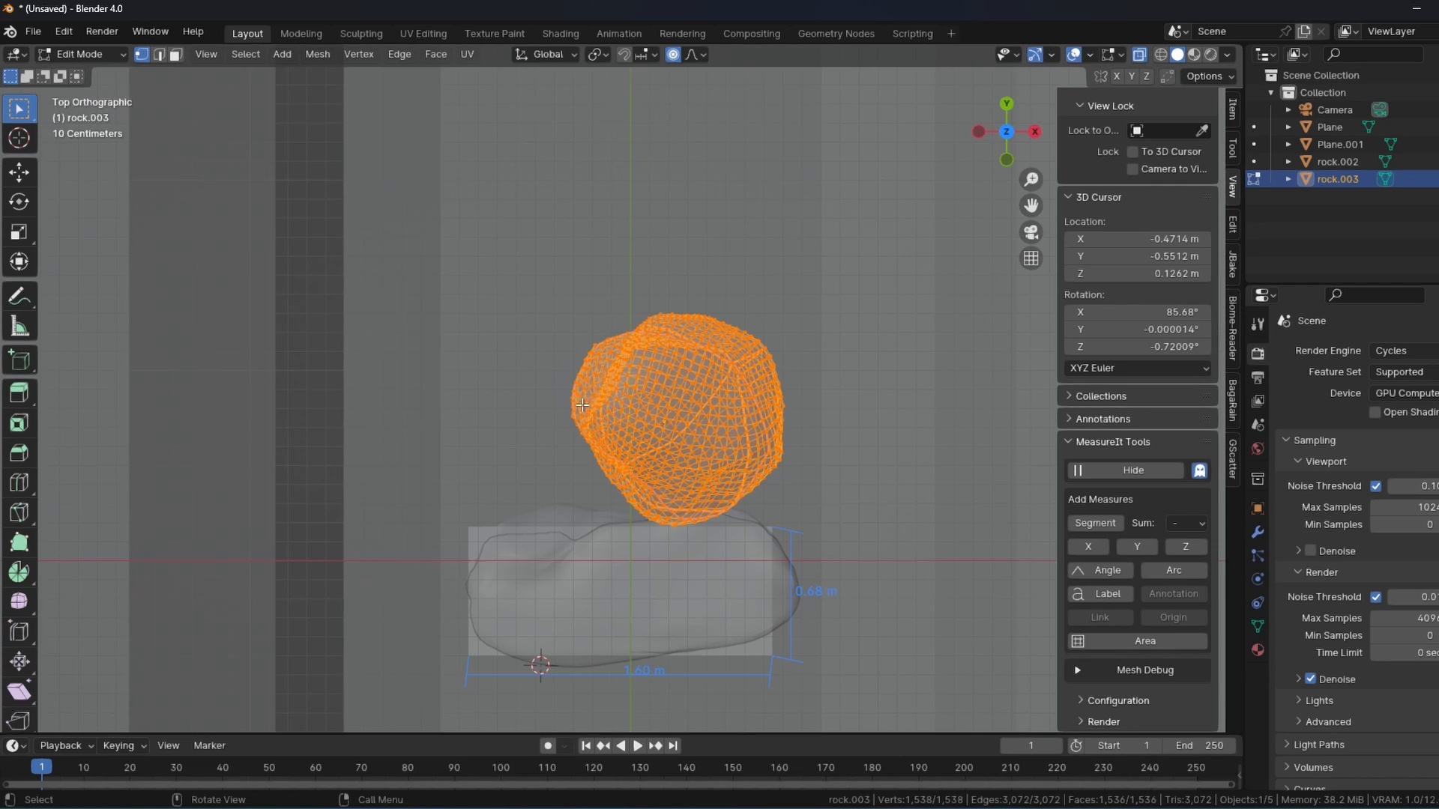
left_click(582, 401)
key("g")
key("x")
scroll(495, 402, "down", 12)
left_click(483, 403)
left_click(787, 420)
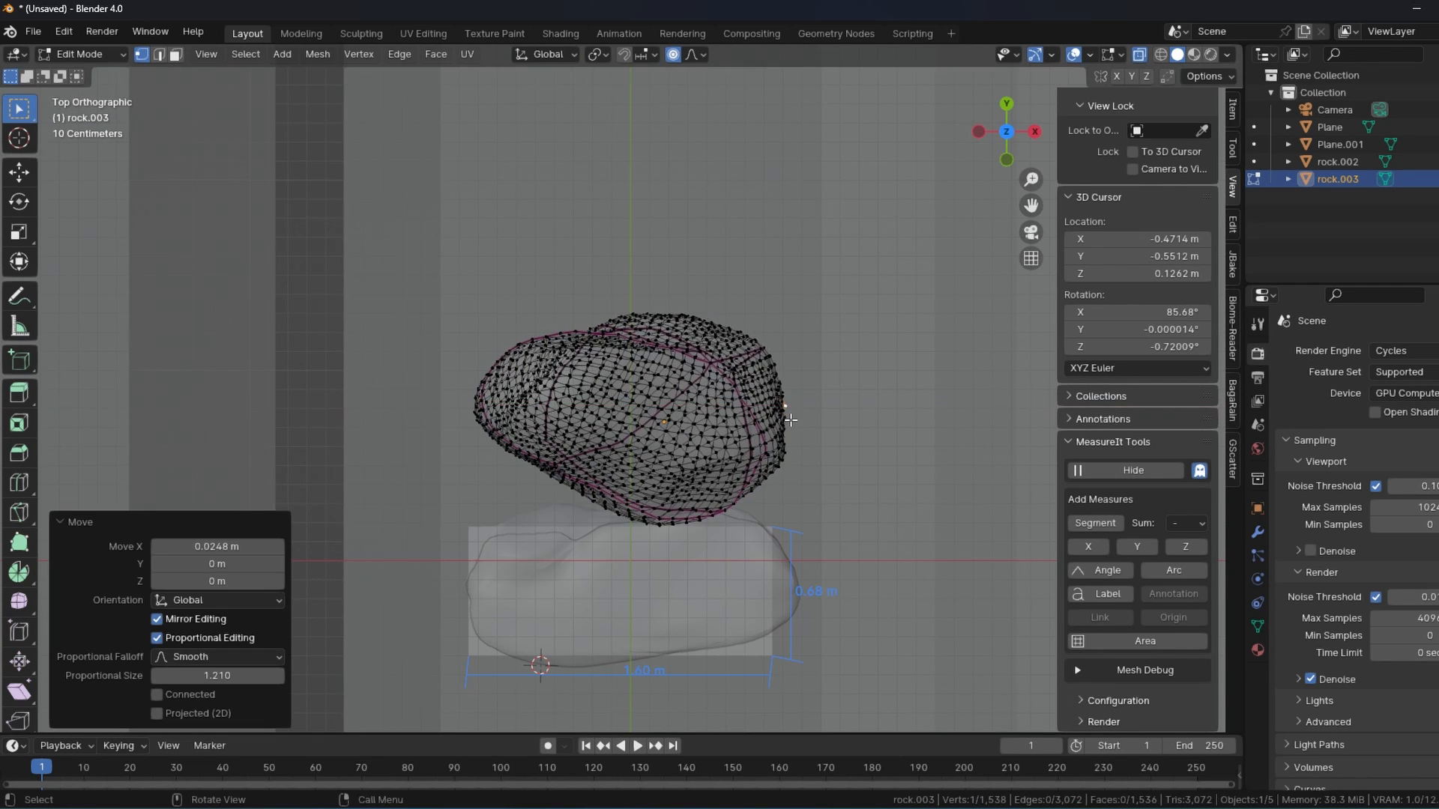
Step: Scale the whole second rock mesh along Y and reposition it just behind the first rock
key("a")
key("s")
key("y")
left_click(770, 426)
key("g")
left_click(771, 460)
Step: Flatten the second rock by scaling it to 0.643 along Z
middle_click_drag(769, 487, 678, 465)
key("s")
key("z")
left_click(715, 447)
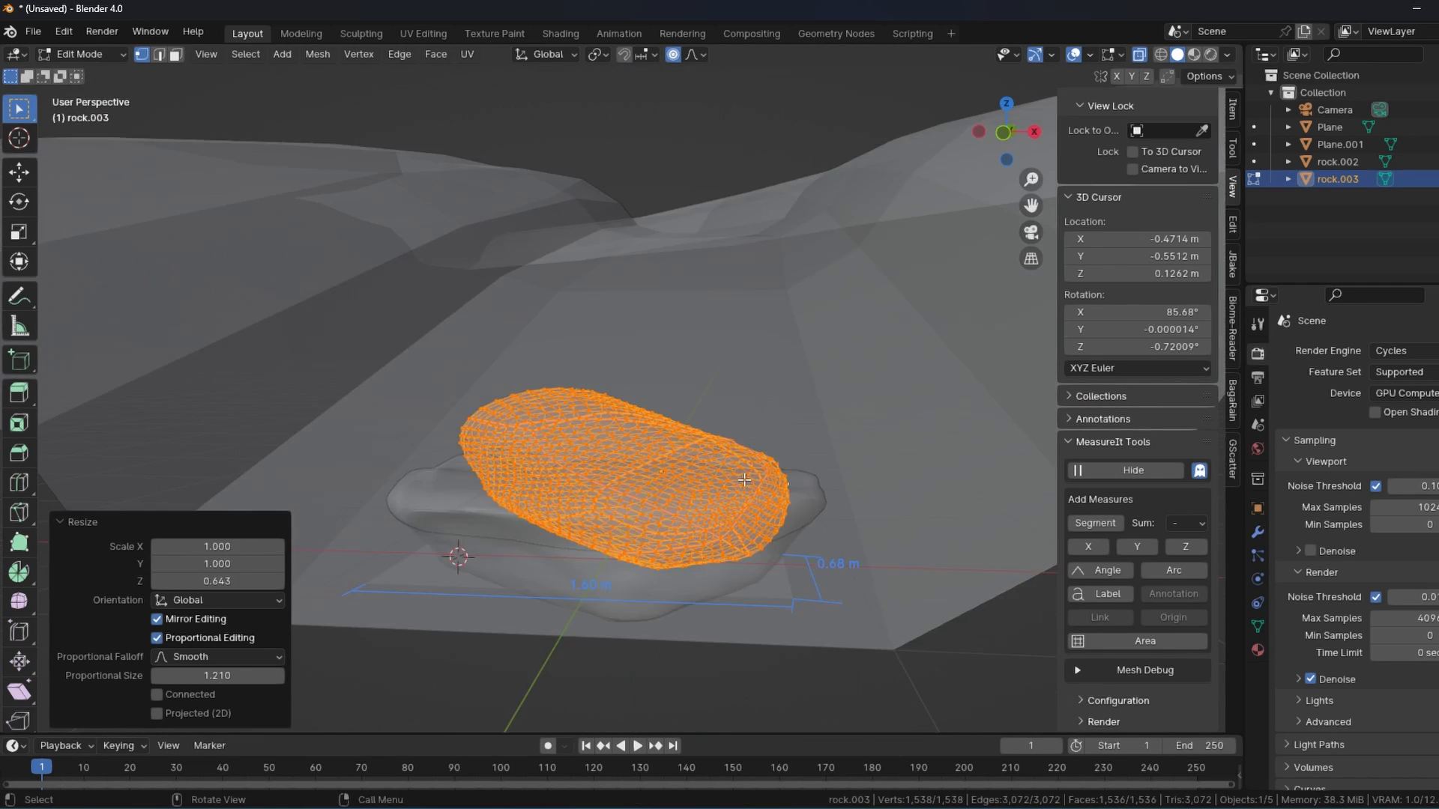
Step: Pull vertices on the second rock's lower right and upper left with proportional editing in front view
key("KP_1")
left_click(701, 571)
key("g")
left_click(723, 511)
key("g")
scroll(543, 391, "up", 6)
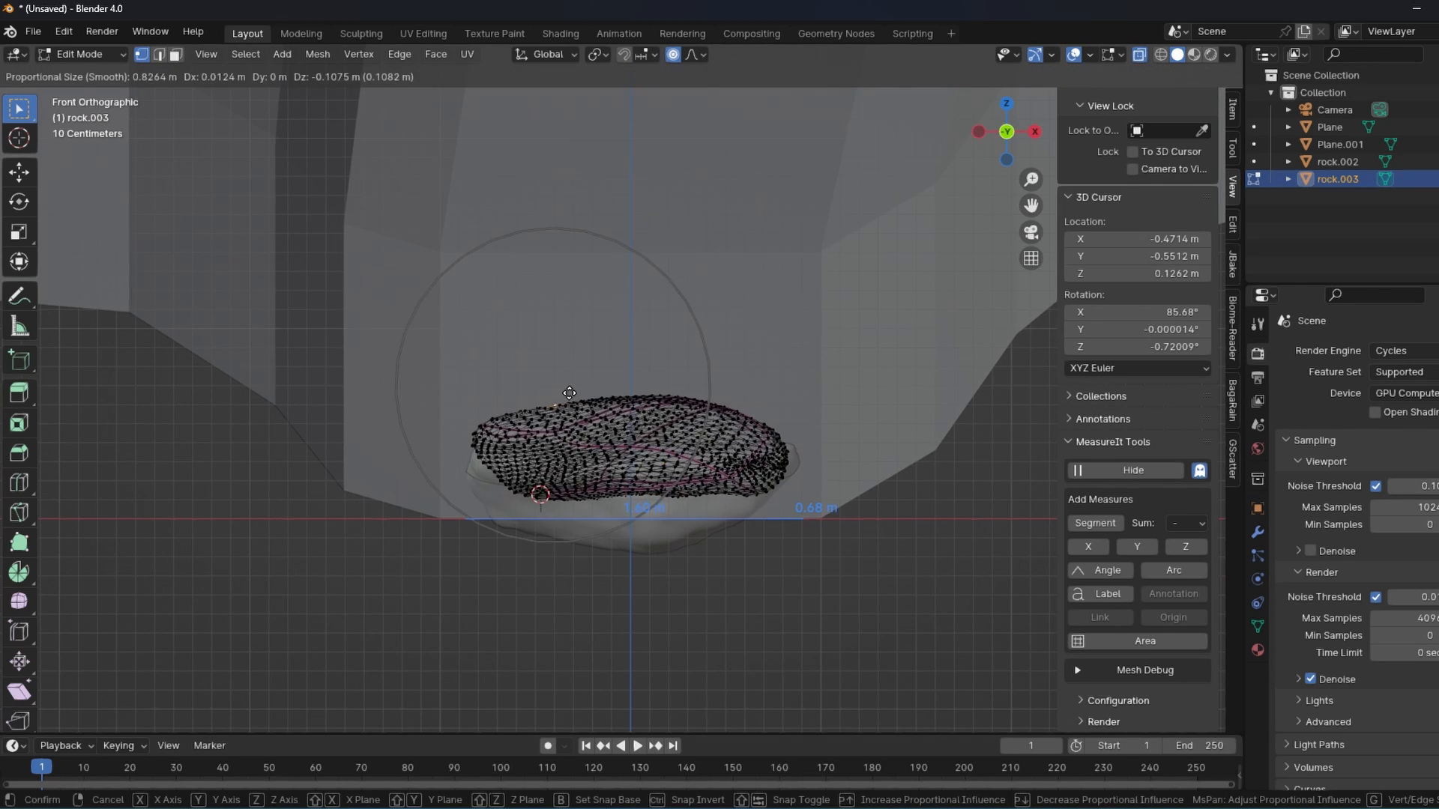
left_click(518, 392)
Step: Reshape the second rock's front and back outline in top view by moving single vertices with proportional editing
key("Tab")
middle_click_drag(524, 397, 577, 408)
key("Tab")
key("KP_7")
left_click(642, 391)
key("g")
left_click(642, 379)
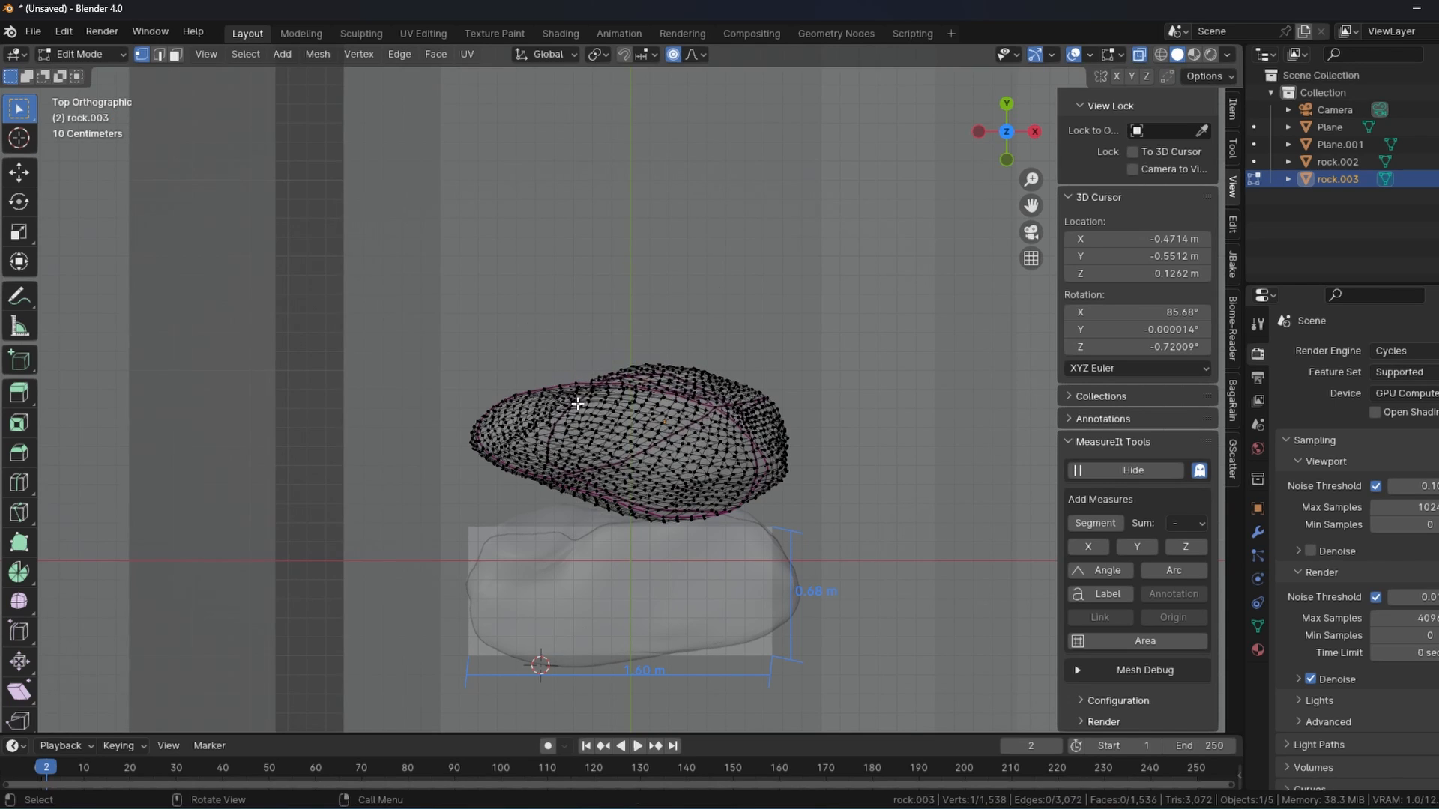
key("g")
left_click(741, 386)
left_click(561, 478)
key("g")
left_click(565, 485)
Step: Return to Object Mode and adjust the second rock's height along Z behind the first rock
key("Tab")
mouse_move(581, 509)
middle_mouse_down()
mouse_move(604, 418)
mouse_move(623, 457)
mouse_move(642, 420)
mouse_move(664, 427)
middle_mouse_up()
key("g")
key("z")
left_click(626, 420)
key("g")
key("z")
left_click(645, 408)
Step: Switch the second rock to Sculpt Mode with the Grab brush and open the brush's texture settings
key("ctrl+Tab")
key("g")
mouse_move(555, 536)
middle_mouse_down()
mouse_move(565, 616)
mouse_move(914, 496)
mouse_move(488, 520)
mouse_move(577, 565)
middle_mouse_up()
left_click(470, 75)
left_click(398, 110)
middle_click_drag(693, 450, 610, 390)
left_click(470, 76)
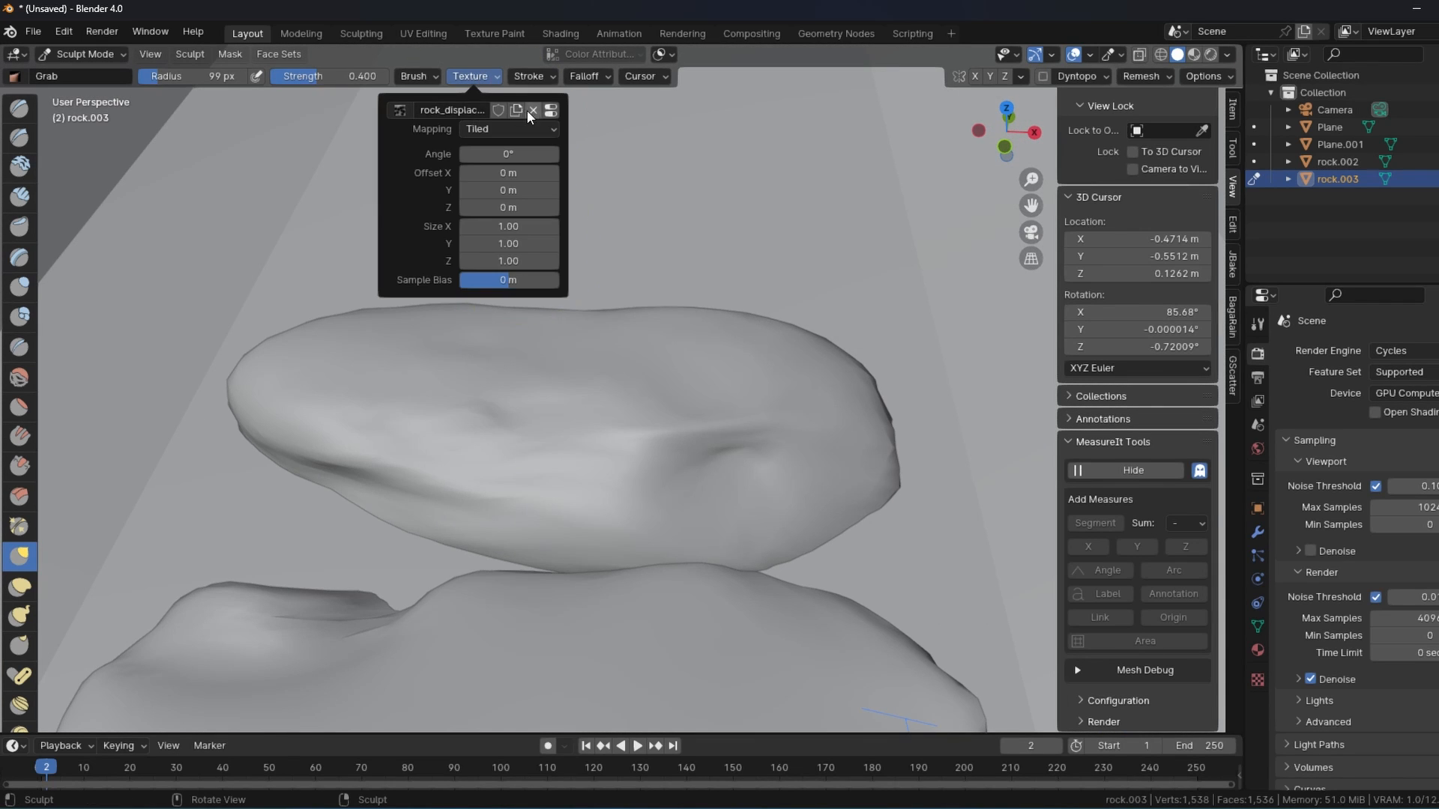
Step: Square off the second rock's left end with the Grab brush and soften its surface with the Smooth brush
mouse_move(613, 508)
middle_mouse_down()
mouse_move(674, 417)
mouse_move(540, 504)
mouse_move(604, 684)
mouse_move(796, 507)
mouse_move(379, 472)
mouse_move(330, 488)
mouse_move(485, 595)
mouse_move(360, 523)
mouse_move(402, 690)
mouse_move(385, 402)
mouse_move(525, 497)
middle_mouse_up()
mouse_move(532, 593)
middle_mouse_down()
mouse_move(314, 419)
mouse_move(225, 488)
middle_mouse_up()
left_click(19, 555)
scroll(673, 384, "up", 3)
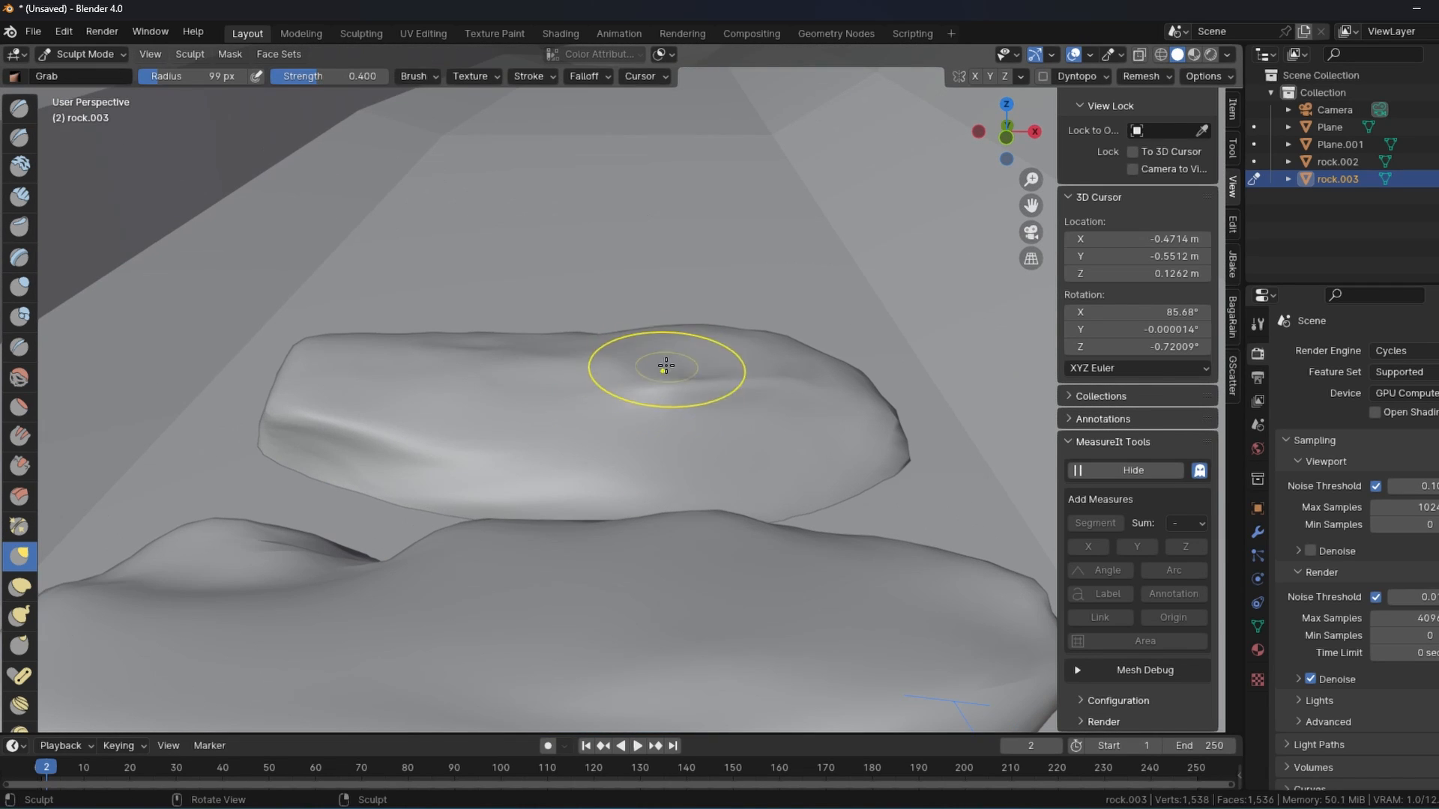
mouse_move(377, 384)
middle_mouse_down()
mouse_move(325, 369)
mouse_move(380, 420)
mouse_move(667, 362)
mouse_move(819, 475)
mouse_move(525, 217)
middle_mouse_up()
left_click(19, 377)
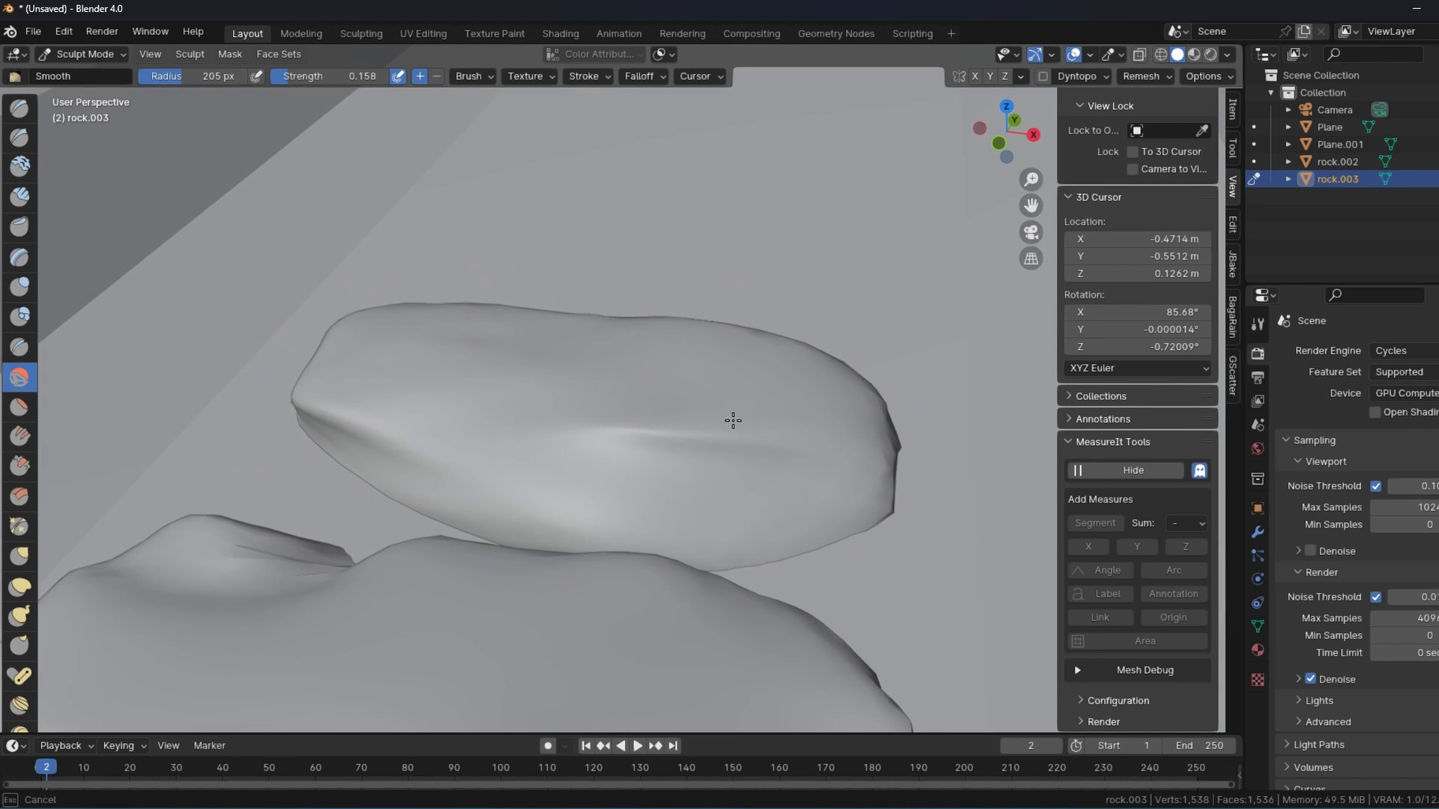
Step: Leave Sculpt Mode and reposition the second rock against the first one
key("ctrl+Tab")
scroll(712, 421, "down", 5)
mouse_move(662, 389)
middle_mouse_down()
mouse_move(873, 505)
mouse_move(619, 418)
mouse_move(601, 475)
middle_mouse_up()
key("g")
left_click(578, 452)
key("ctrl+Tab")
left_click(622, 596)
scroll(561, 480, "up", 5)
mouse_move(647, 518)
middle_mouse_down()
mouse_move(617, 475)
mouse_move(488, 569)
mouse_move(401, 659)
mouse_move(344, 611)
mouse_move(305, 524)
mouse_move(681, 364)
mouse_move(724, 438)
mouse_move(641, 430)
mouse_move(629, 472)
middle_mouse_up()
key("ctrl+Tab")
key("ctrl+Tab")
key("Escape")
right_click(750, 410)
left_click(705, 347)
right_click(750, 400)
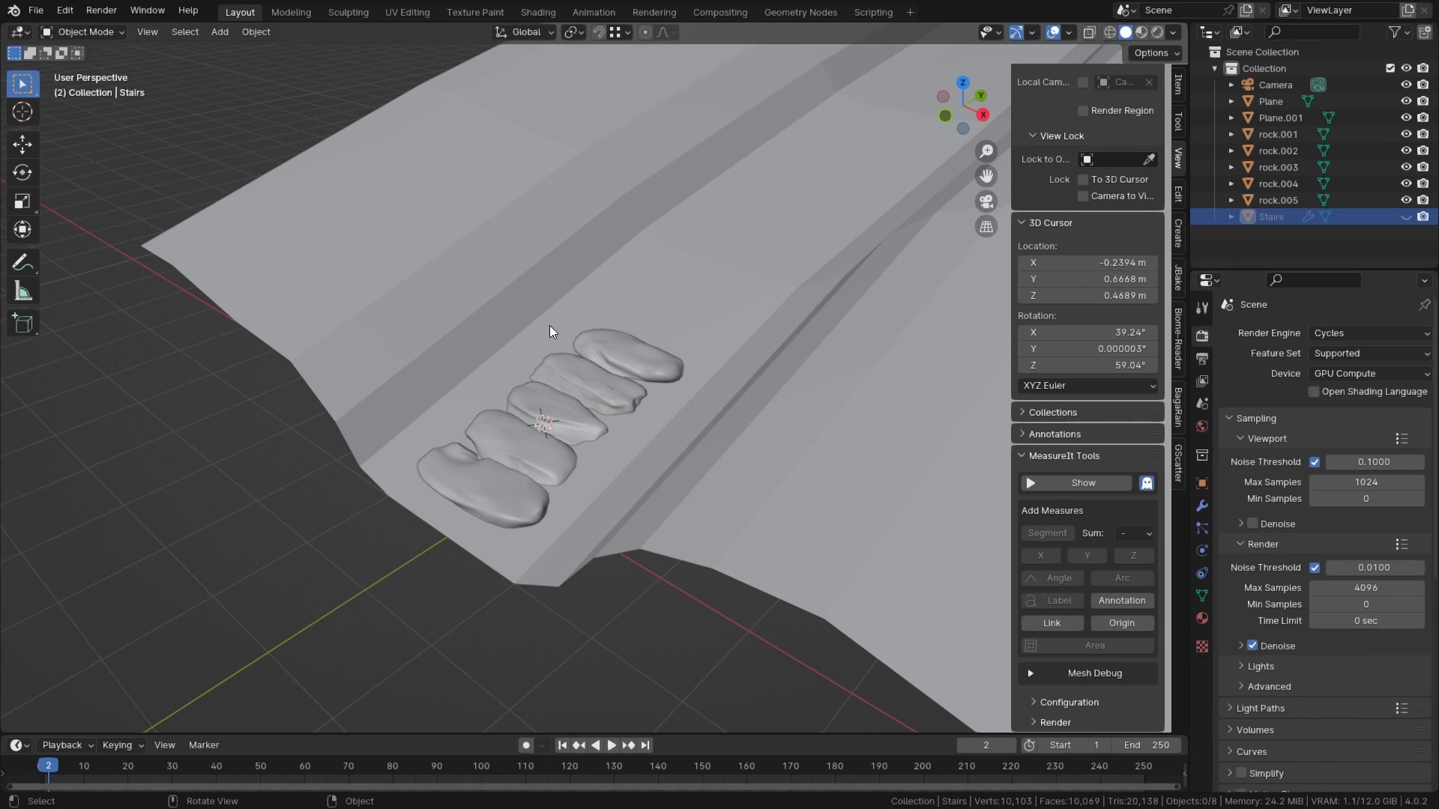
Step: Duplicate the five rock steps and place the copies about 2.96 m farther up the path along Y
middle_click_drag(551, 330, 493, 436)
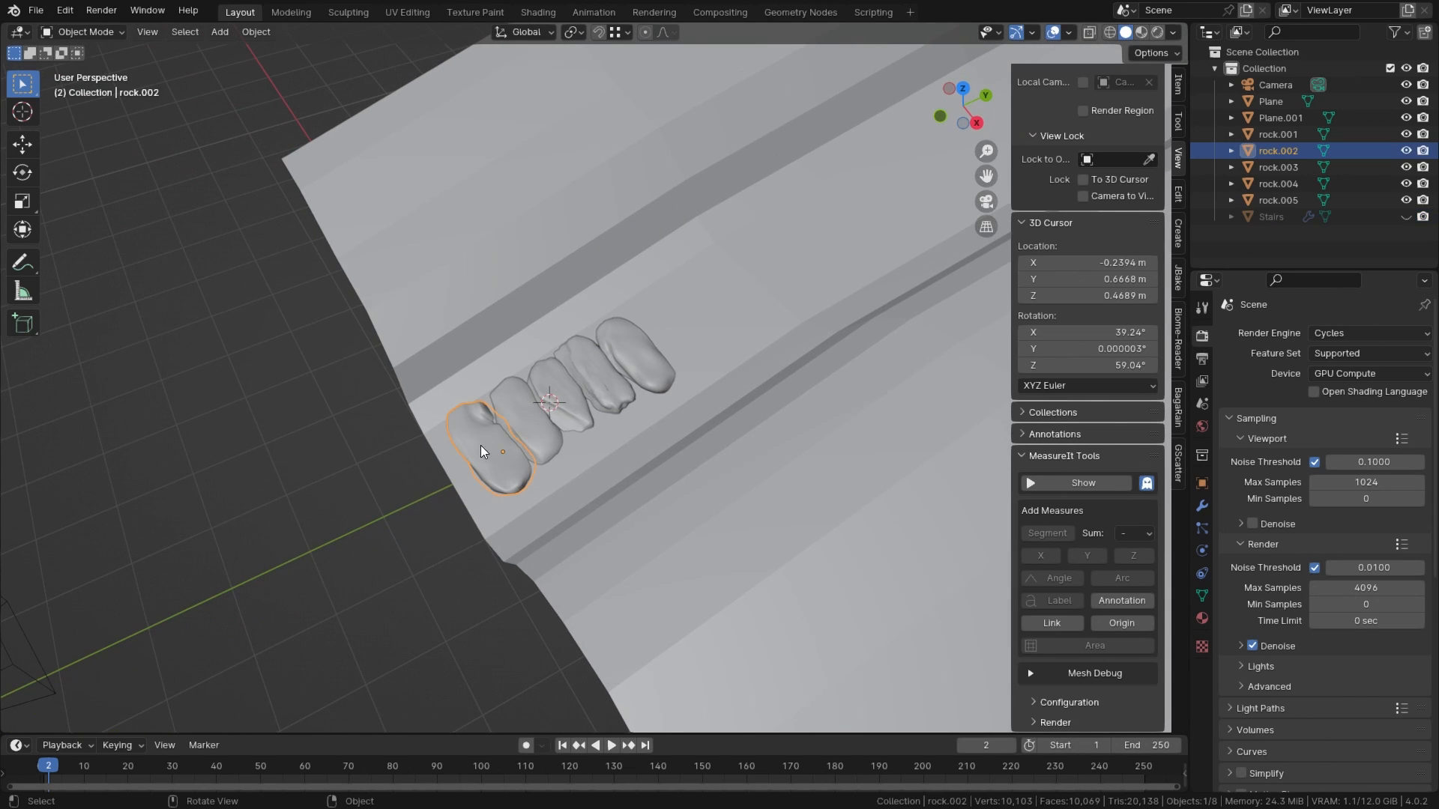
left_click(526, 430, "shift")
left_click(580, 403, "shift")
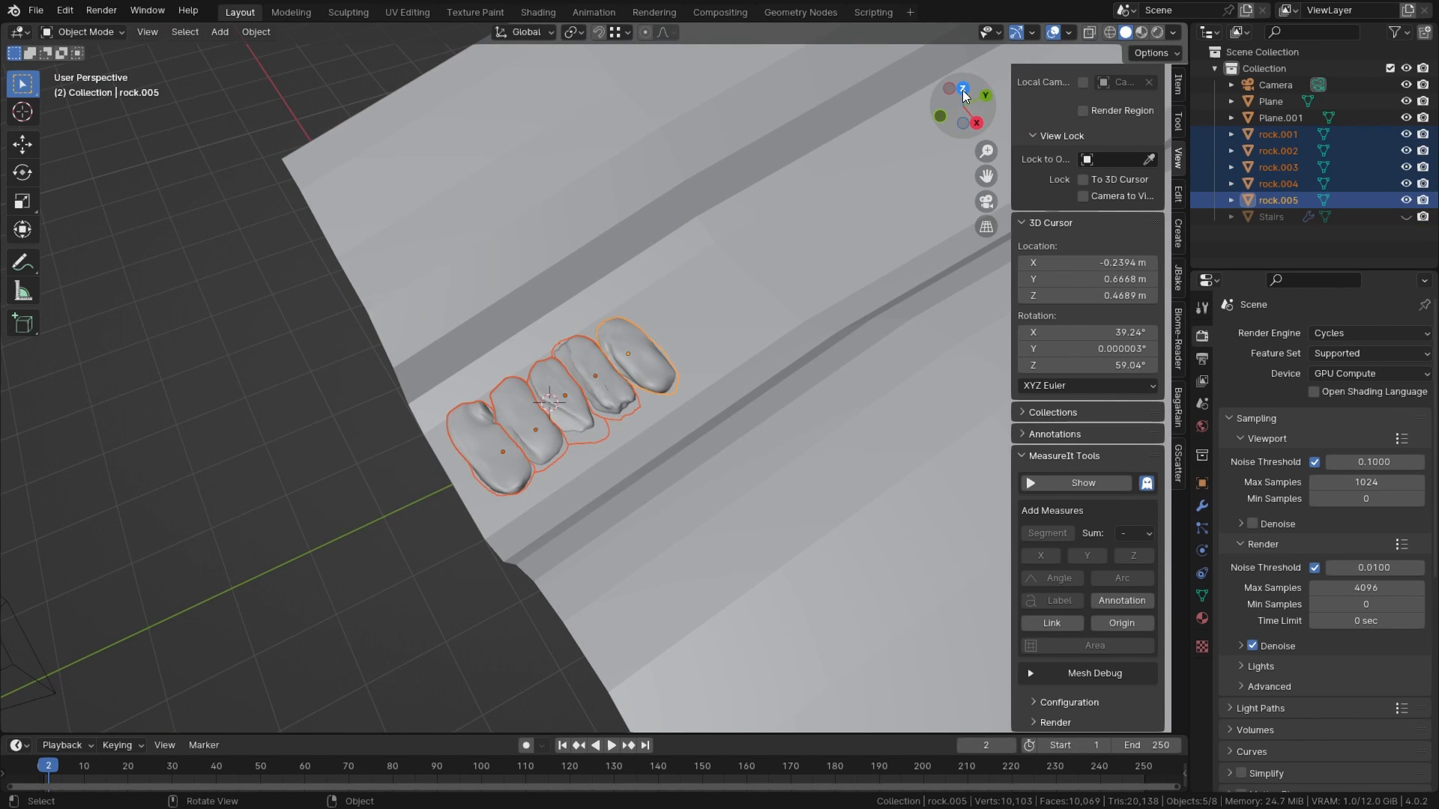
left_click(964, 90)
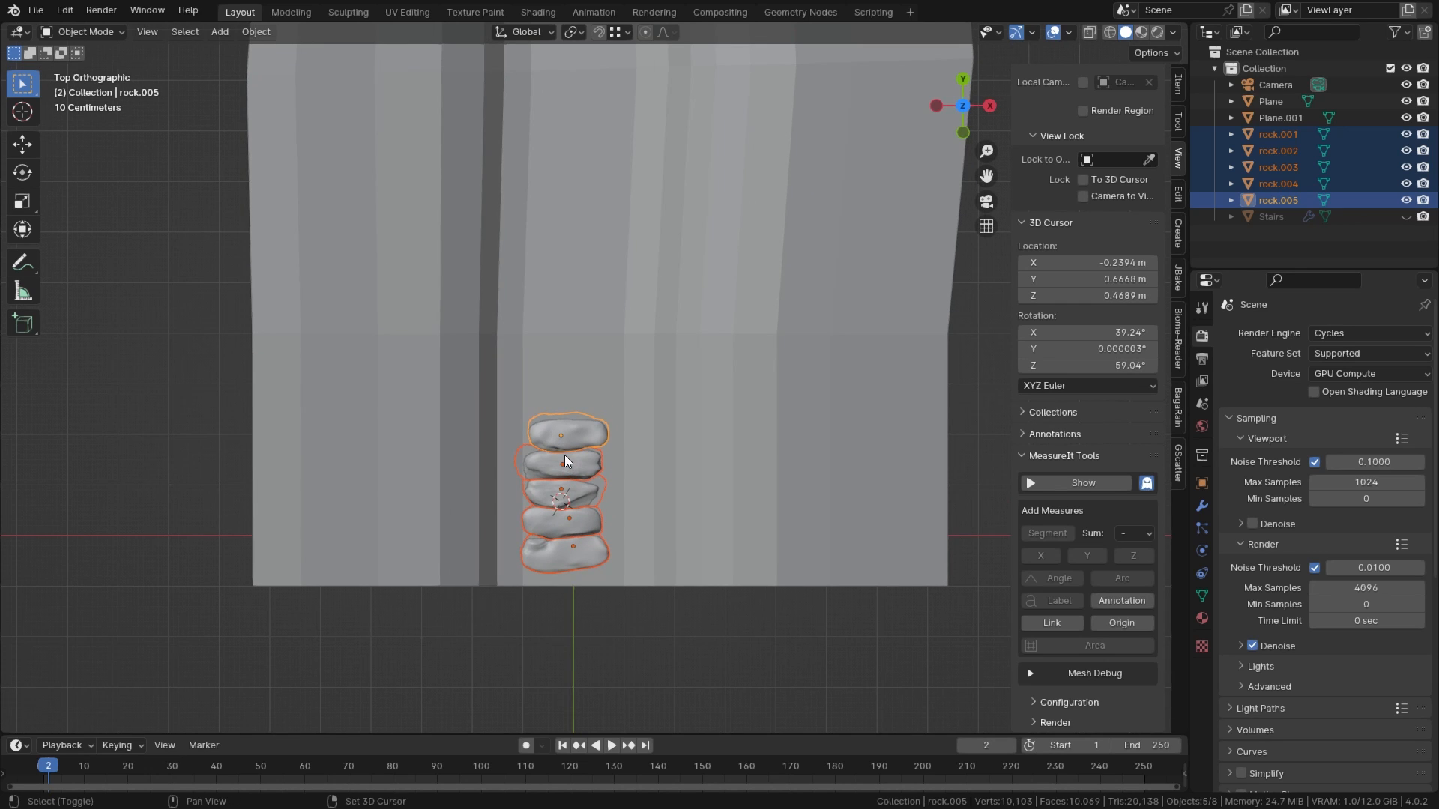
key("shift+d")
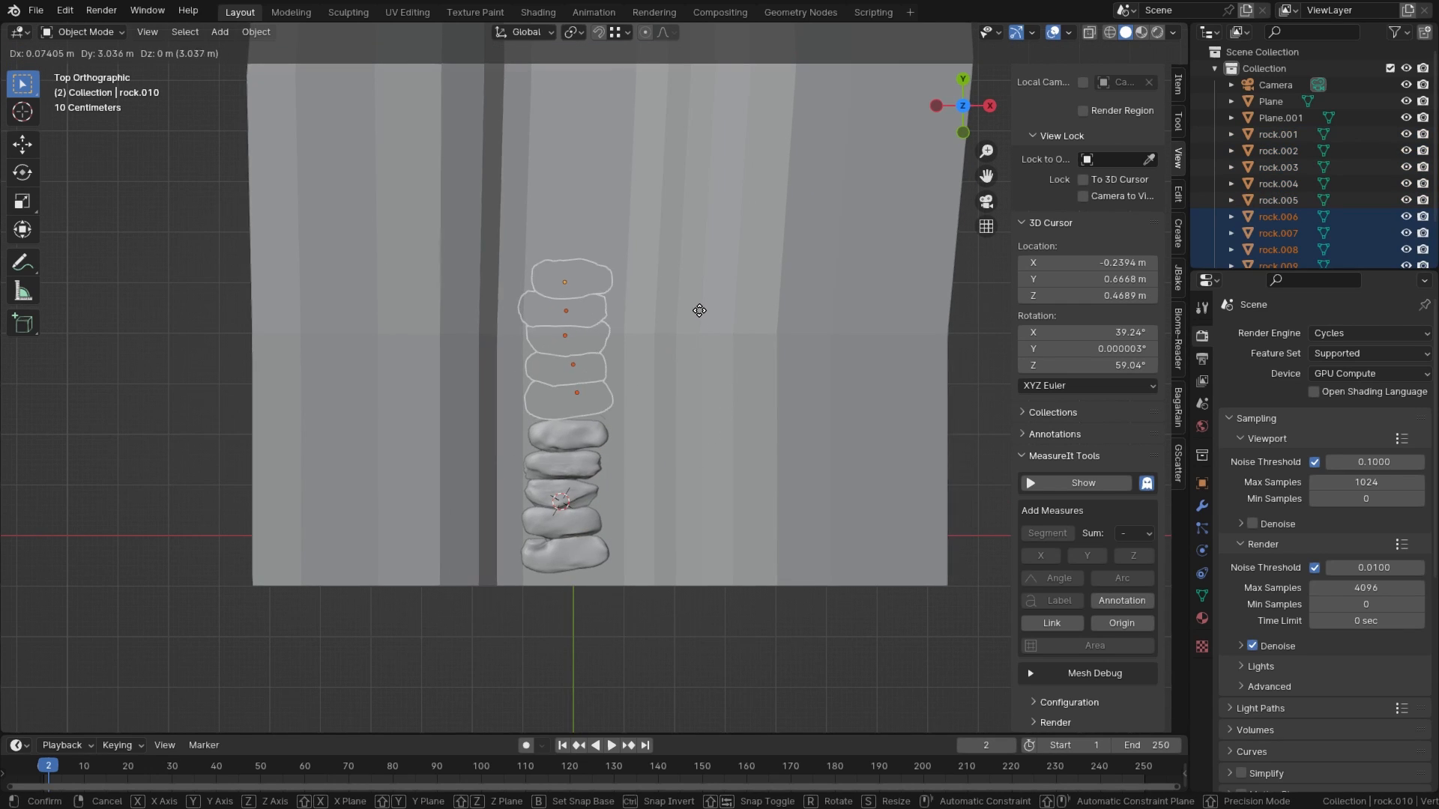
left_click(700, 310)
Step: Raise the five duplicated rocks about 0.86 m along Z and unhide the Stairs guide object
middle_click_drag(700, 321, 575, 478)
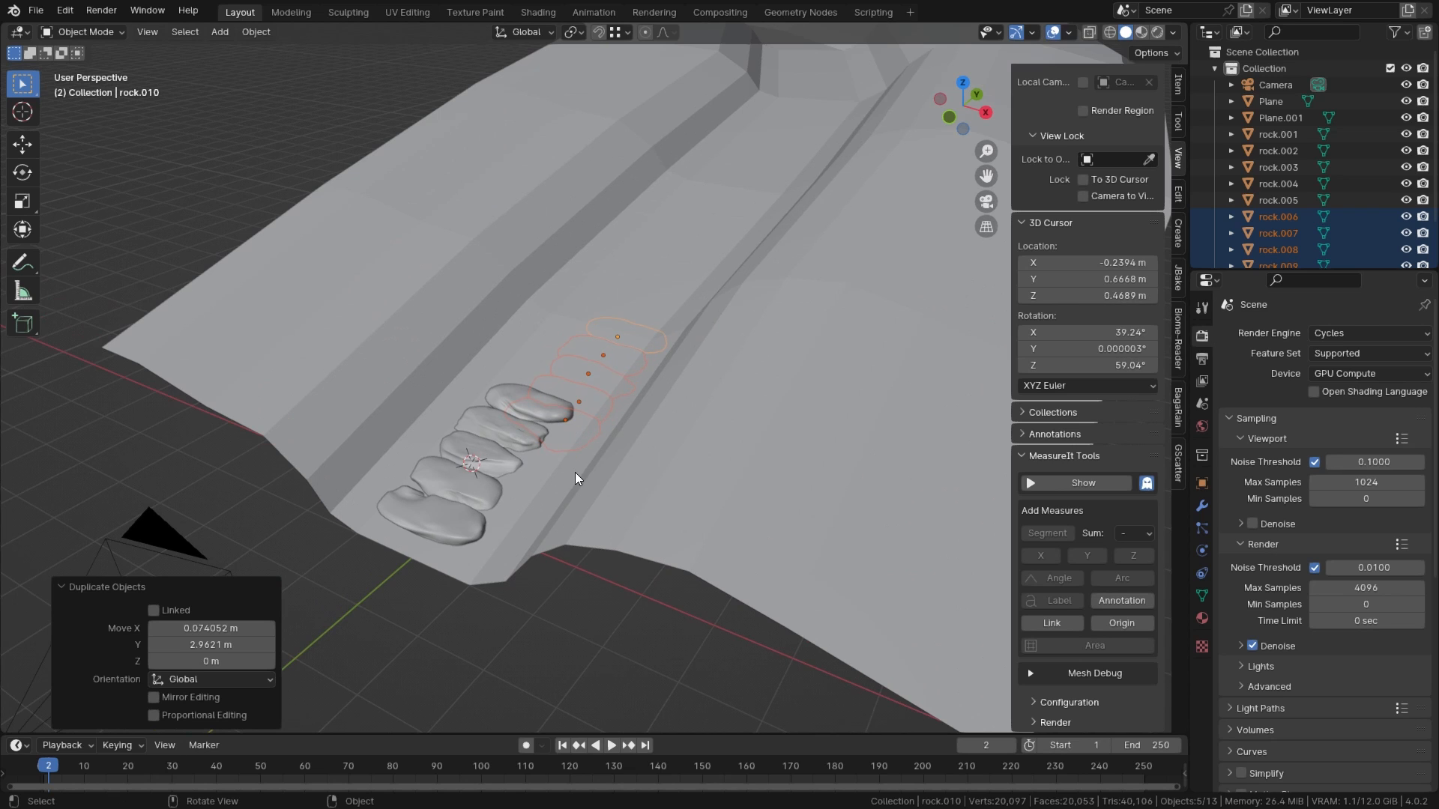
key("z")
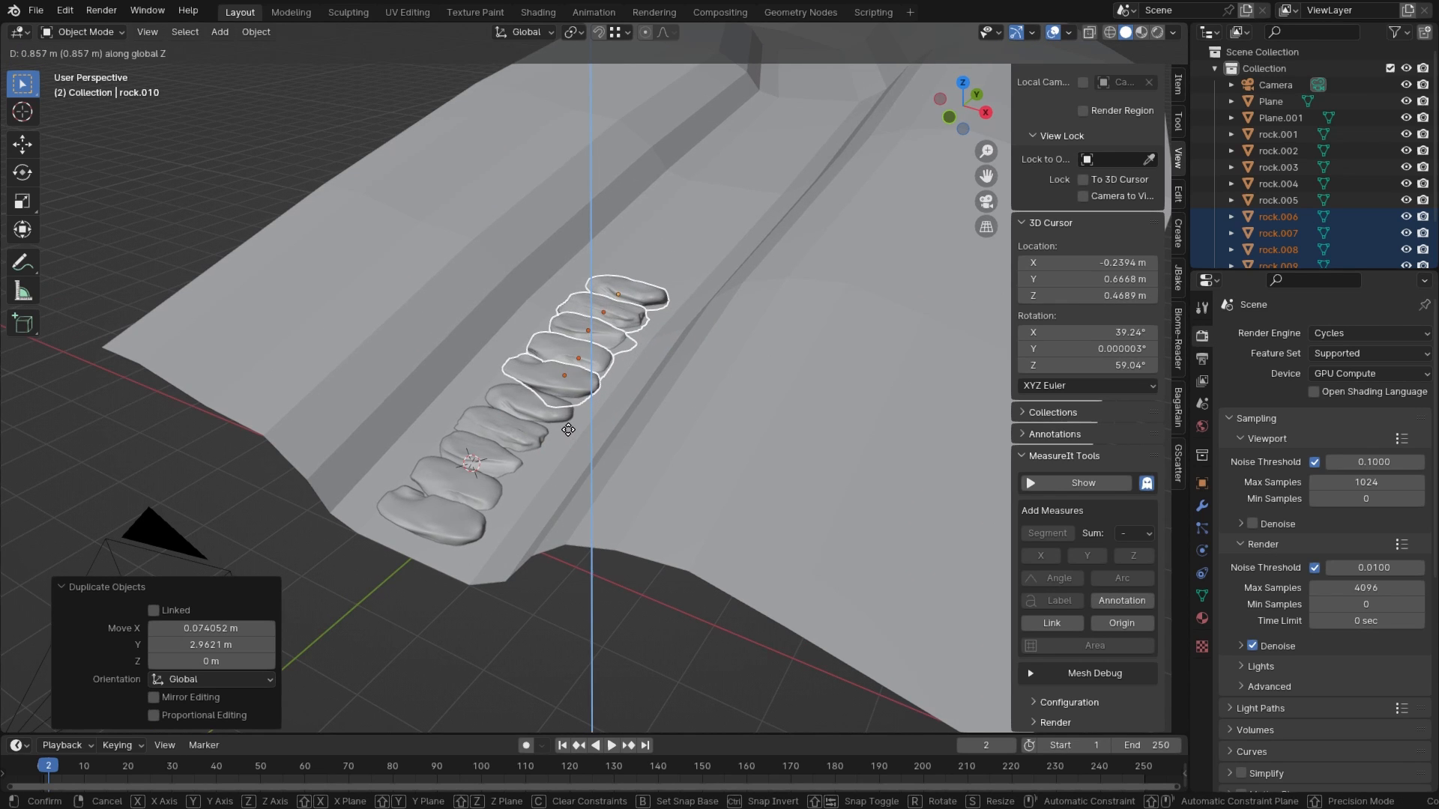
left_click(569, 430)
middle_click_drag(569, 430, 607, 327)
key("alt+h")
scroll(581, 393, "up", 2)
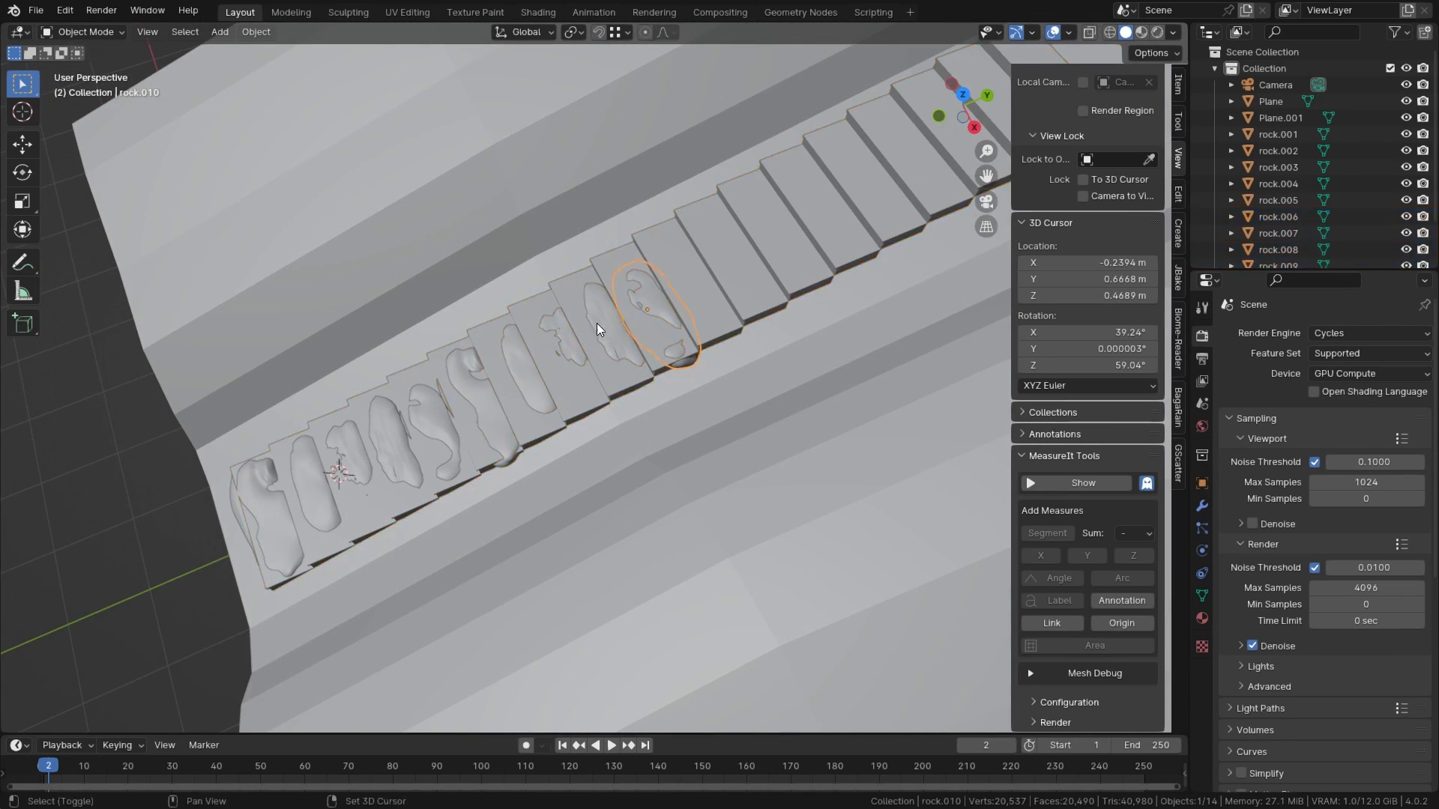
Step: Duplicate all ten rocks farther up the path and raise the copies 1.7043 m along Z
key("shift+d")
scroll(435, 407, "down", 3)
key("KP_7")
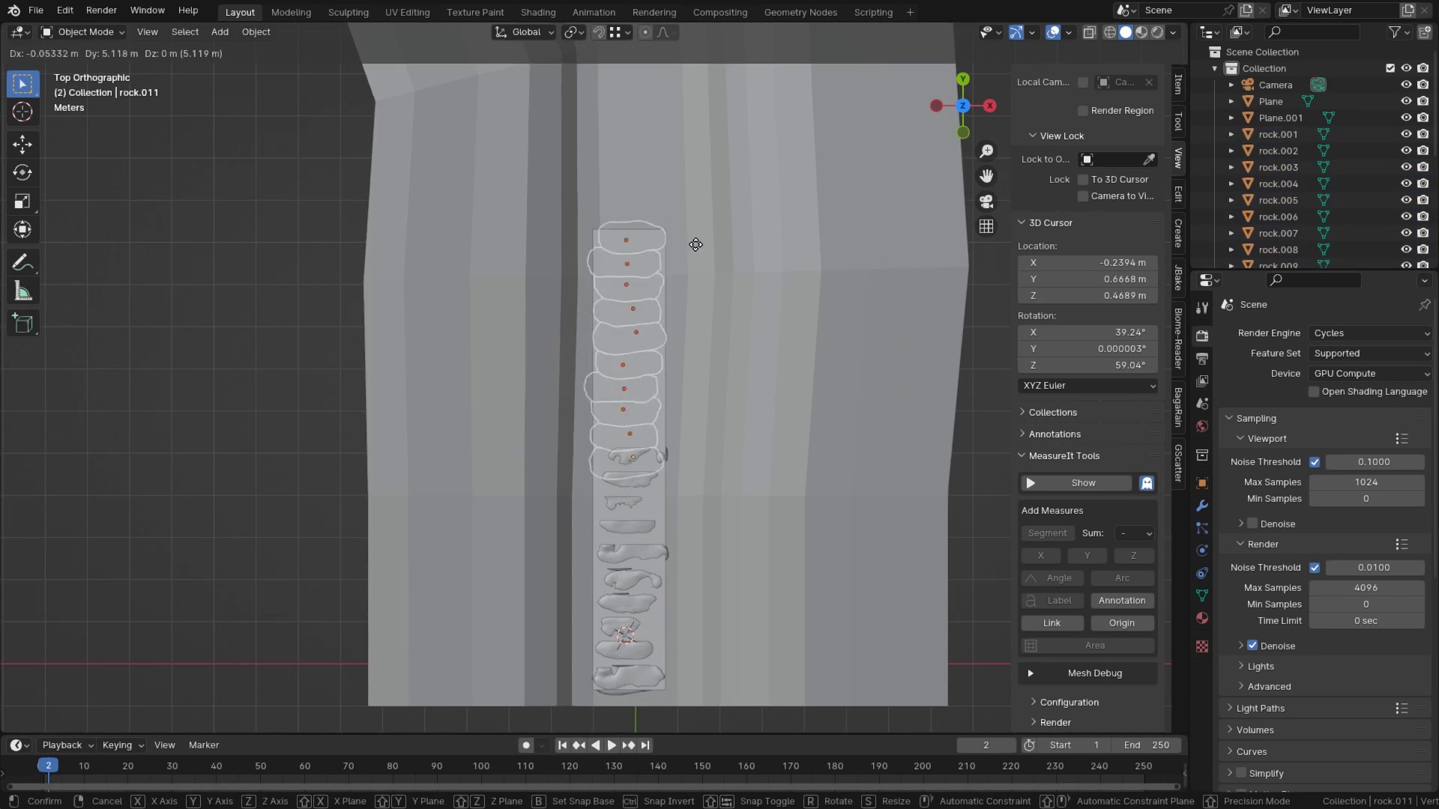
left_click(674, 504)
key("g")
middle_click_drag(674, 504, 599, 404)
key("z")
left_click(669, 442)
Step: Duplicate the upper ten rocks again beyond the end of the Stairs guide and adjust the copies' height along Z
scroll(676, 453, "down", 3)
key("KP_7")
key("shift+d")
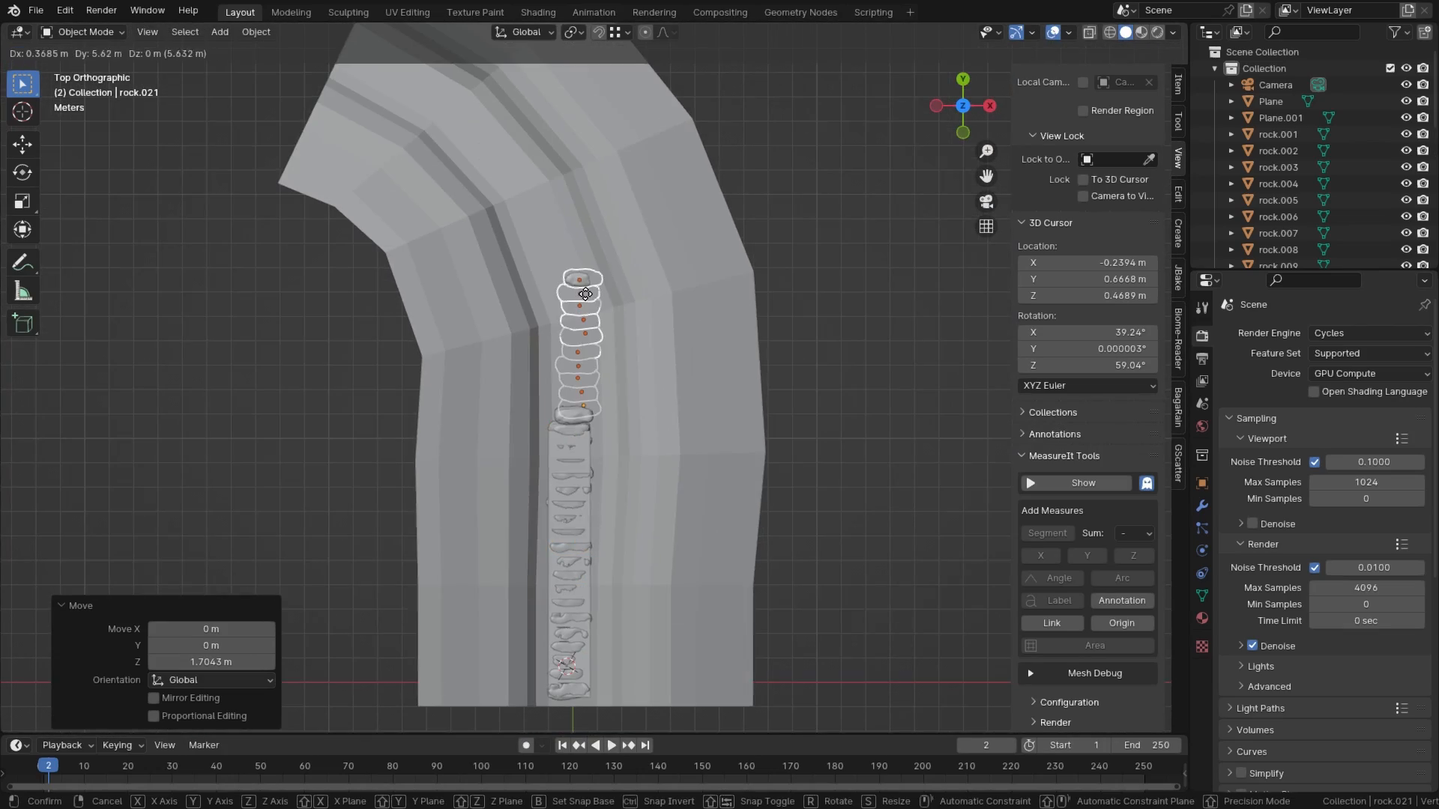
left_click(569, 382)
scroll(570, 383, "up", 3)
key("g")
left_click(592, 420)
key("alt+z")
middle_click_drag(633, 514, 585, 427)
key("g")
key("z")
left_click(584, 419)
Step: Delete the Stairs guide object and the topmost set of ten duplicated rocks
left_click(536, 472)
mouse_move(540, 472)
middle_mouse_down()
mouse_move(632, 471)
mouse_move(585, 443)
mouse_move(517, 462)
middle_mouse_up()
scroll(584, 443, "down", 3)
scroll(517, 463, "up", 4)
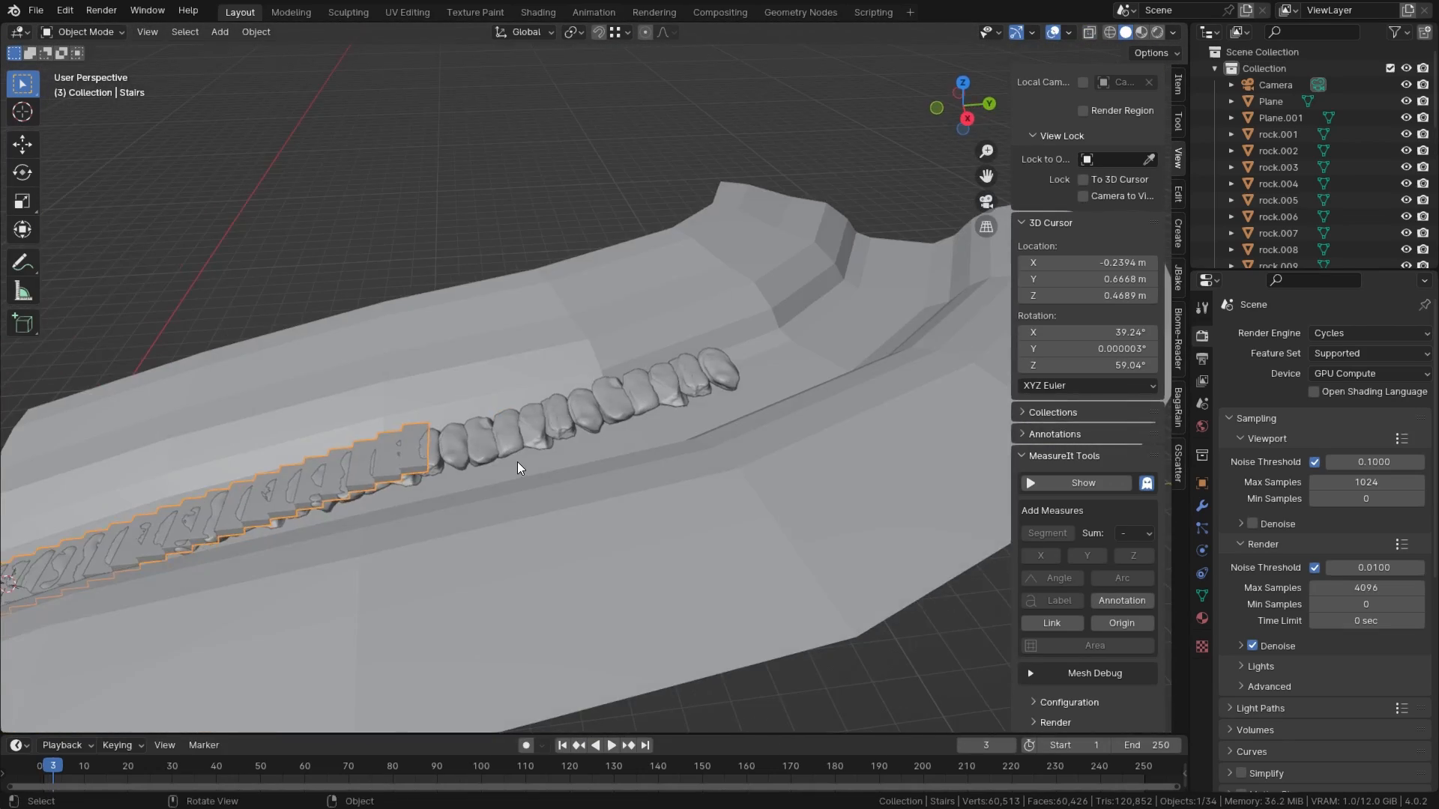
left_click(547, 528)
scroll(547, 527, "down", 4)
middle_click_drag(547, 527, 479, 554)
left_click_drag(861, 356, 491, 506)
key("x")
left_click(493, 439)
Step: Adjust the height of one upper rock and move rock.016 0.07589 m along Y
middle_click_drag(524, 431, 597, 408)
left_click(597, 407)
middle_click_drag(681, 473, 514, 521)
left_click(565, 456)
key("g")
key("z")
left_click(517, 540)
left_click(431, 491)
key("g")
key("y")
left_click(570, 474)
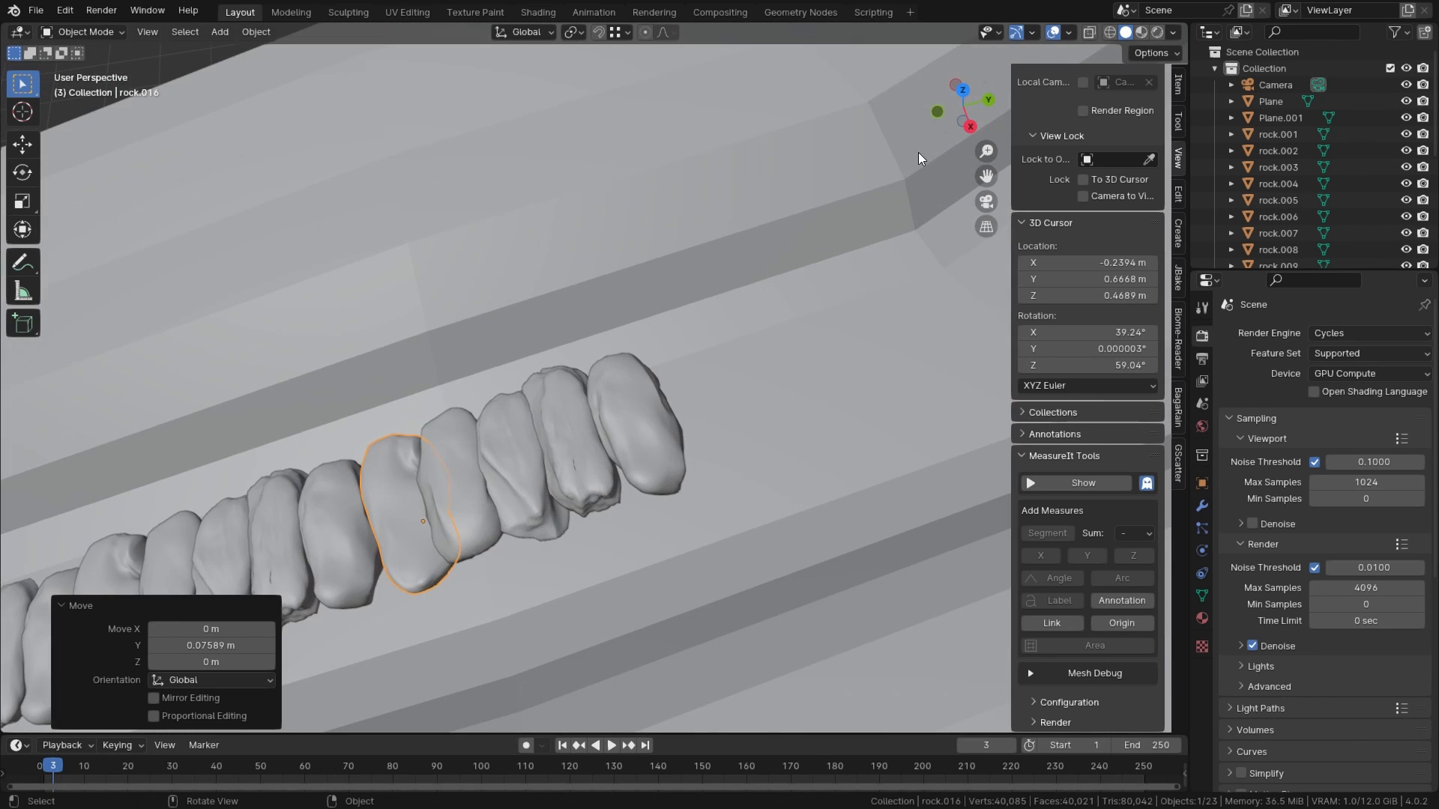
Step: Reposition individual rocks at the upper end of the stair to vary their spacing
left_click(655, 542)
key("g")
left_click(656, 524)
left_click(659, 466)
left_click(690, 466)
key("g")
left_click(689, 395)
middle_click_drag(689, 337, 675, 440)
key("g")
left_click(600, 529)
Step: Lower rock.017 about 0.16 m and rock.019 about 0.12 m along Z toward the path
key("g")
key("z")
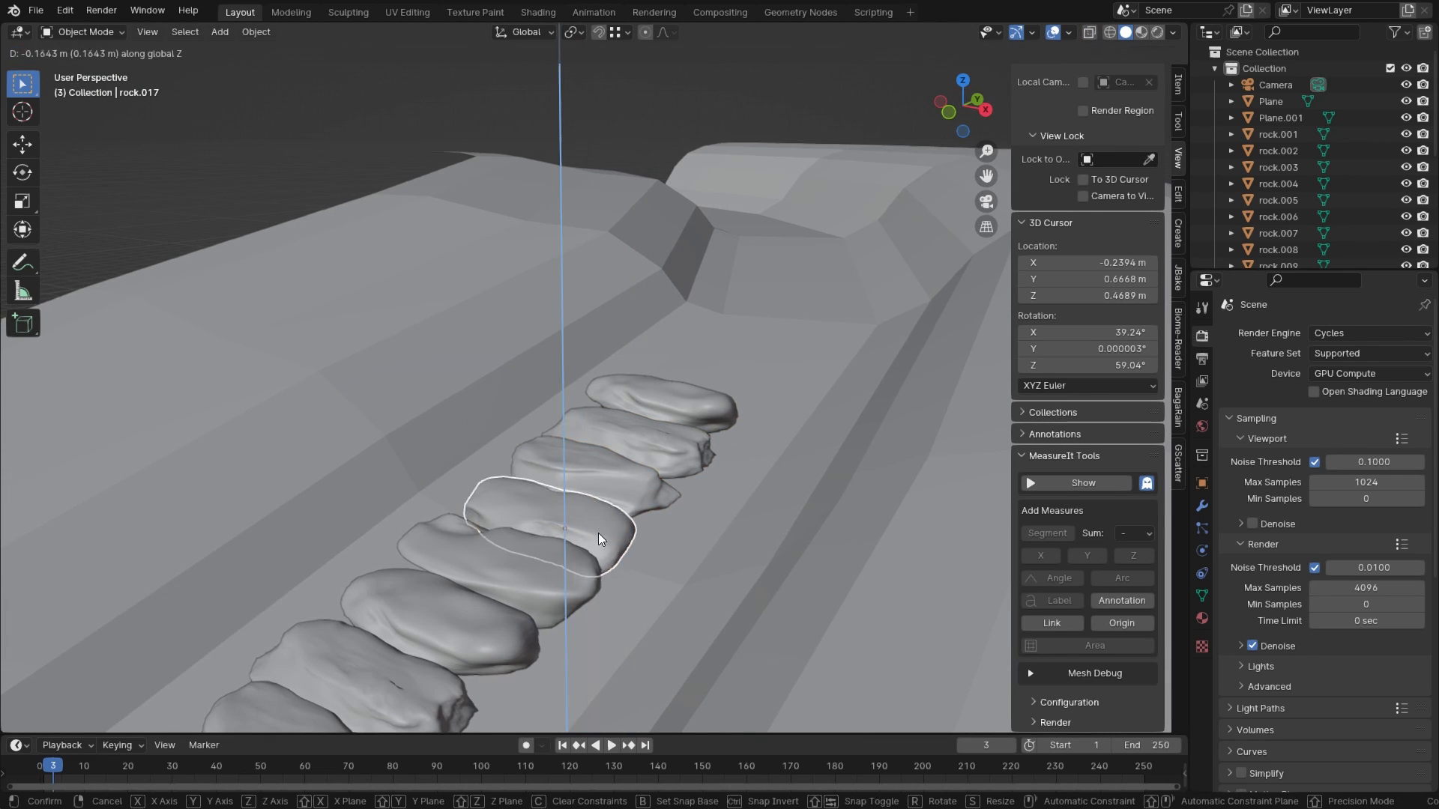
middle_click_drag(597, 529, 716, 479)
key("g")
left_click(715, 483)
key("g")
key("z")
left_click(598, 489)
key("g")
key("z")
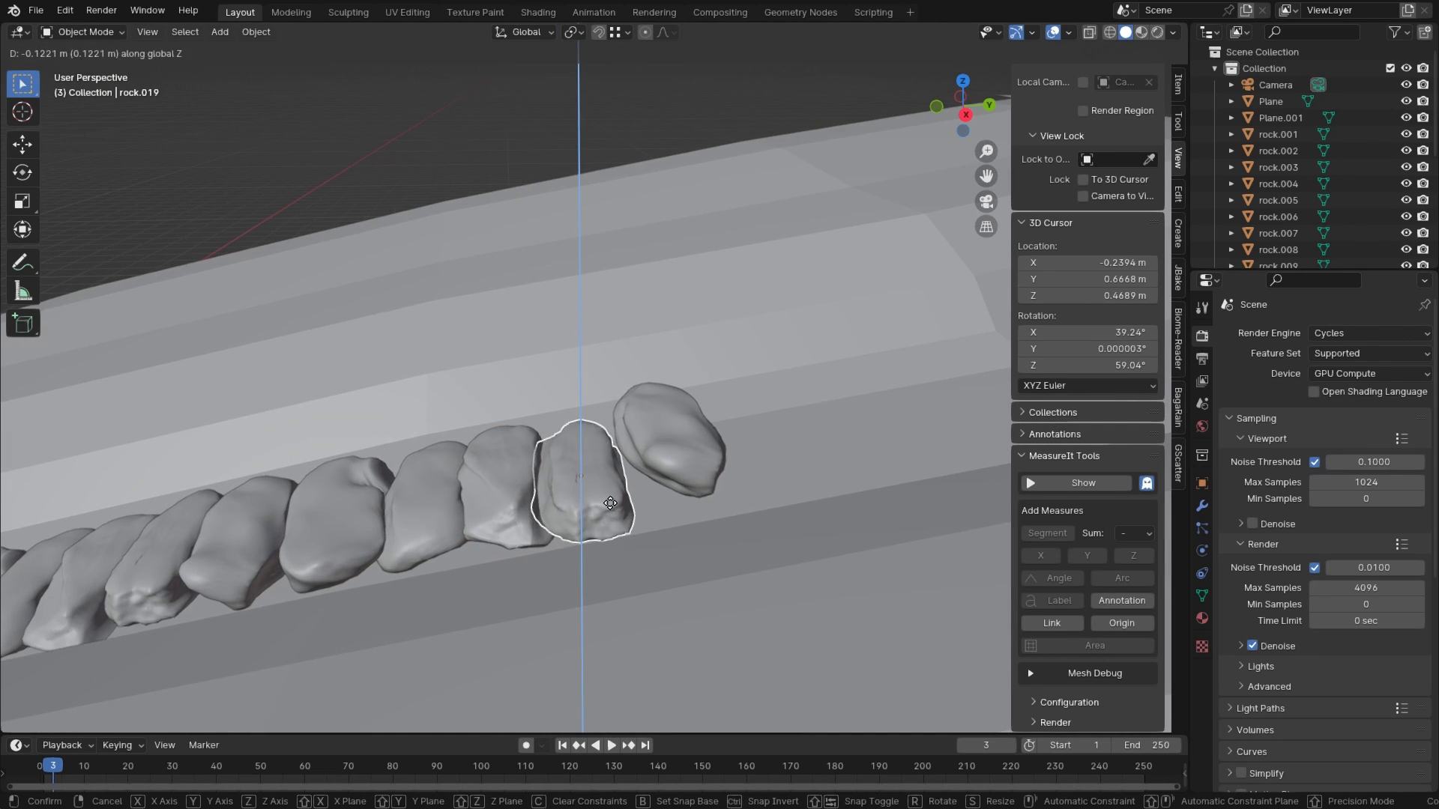
left_click(599, 498)
Step: Move rock.018 about 0.083 m along Y in the right side view
left_click(965, 114)
left_click(379, 414)
left_click(443, 408)
left_click(518, 380)
key("g")
left_click(619, 362)
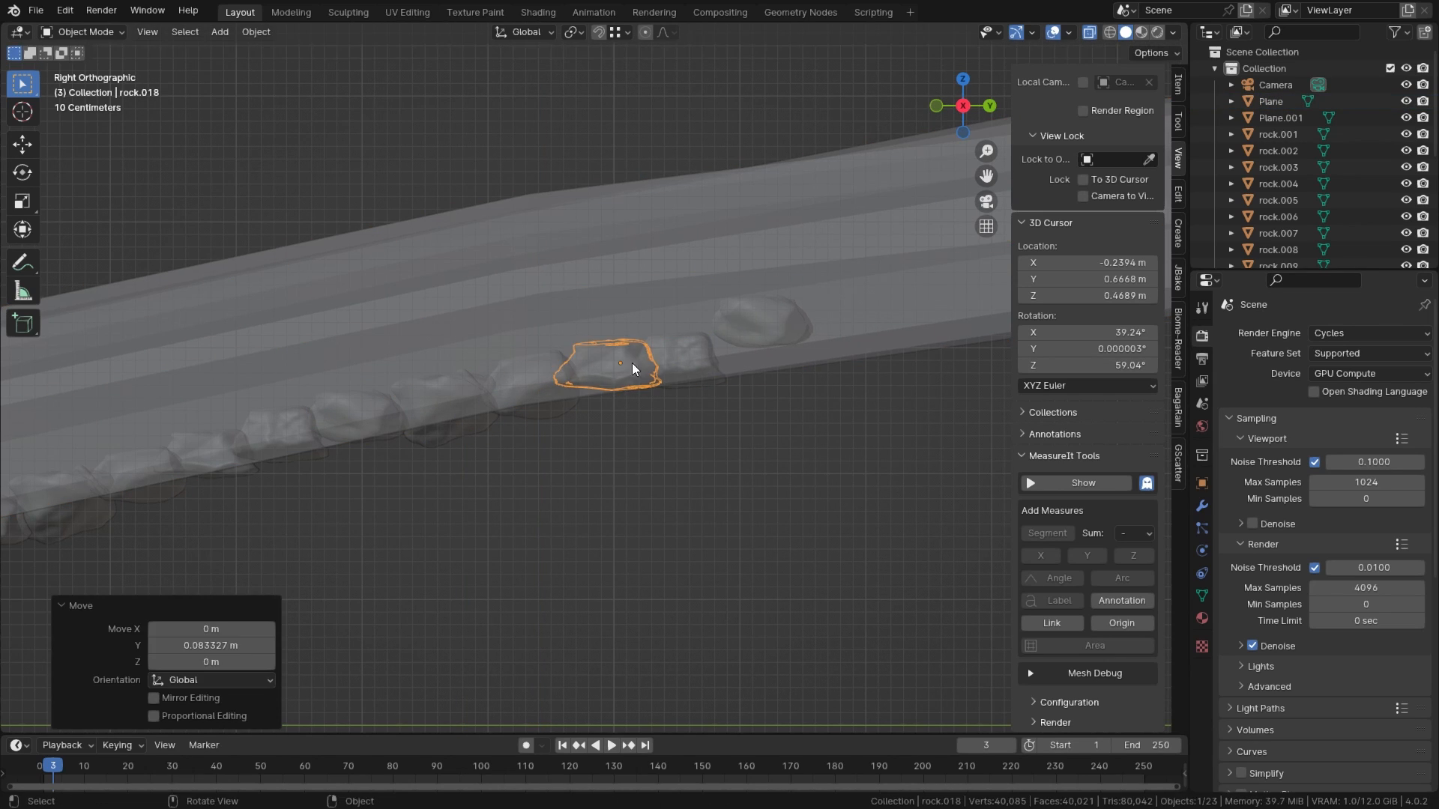
Step: Scale the second-to-last rock at the upper end of the stair along Z
left_click(704, 348)
key("s")
key("z")
left_click(714, 346)
Step: Move the topmost rock 0.17261 m along Y and -0.1488 m along Z, and scale it along X
left_click(771, 322)
key("g")
left_click(793, 341)
key("s")
key("x")
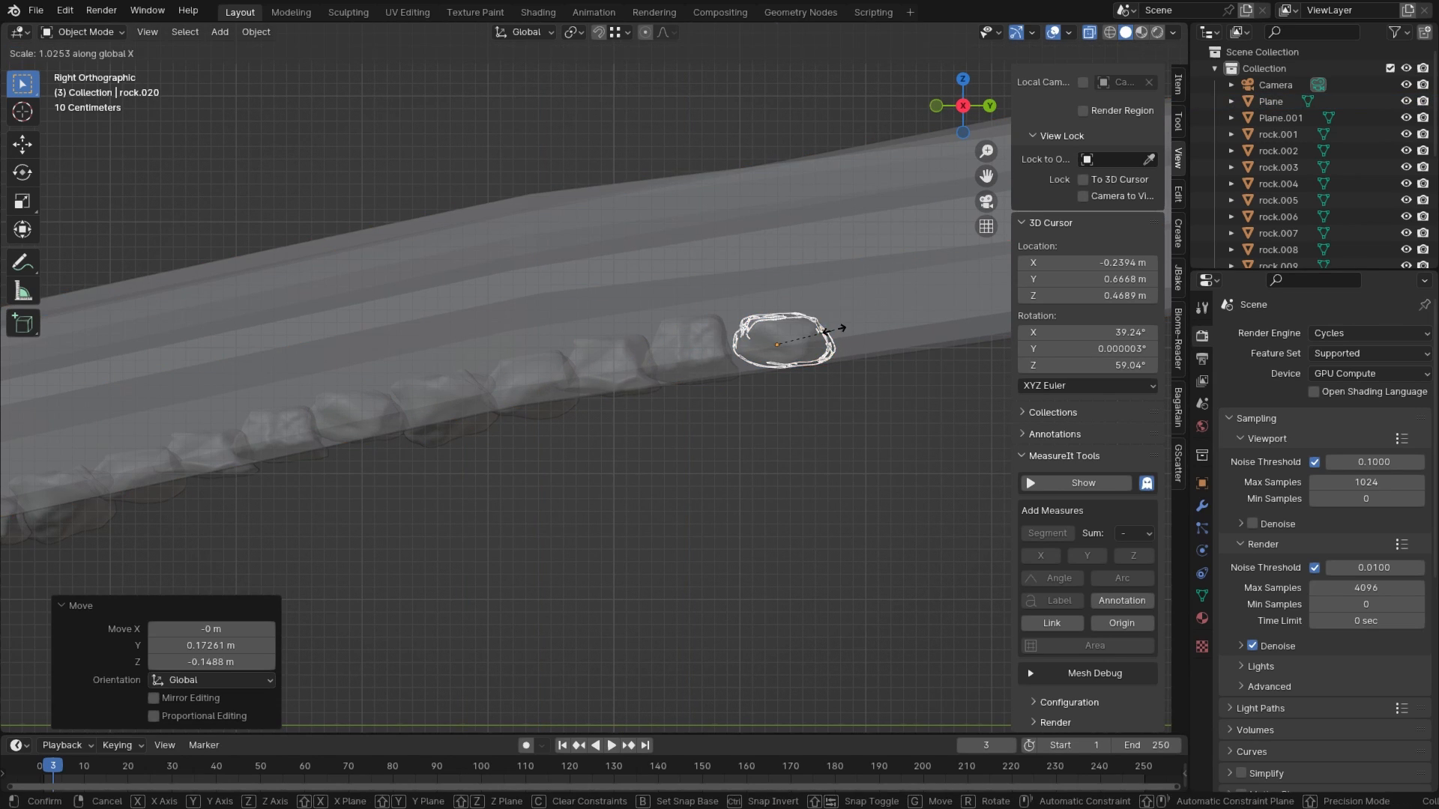
left_click(800, 338)
Step: Select the whole row of rock steps and shift it along X on the path
middle_click_drag(800, 338, 667, 451)
scroll(683, 433, "down", 7)
scroll(683, 433, "up", 4)
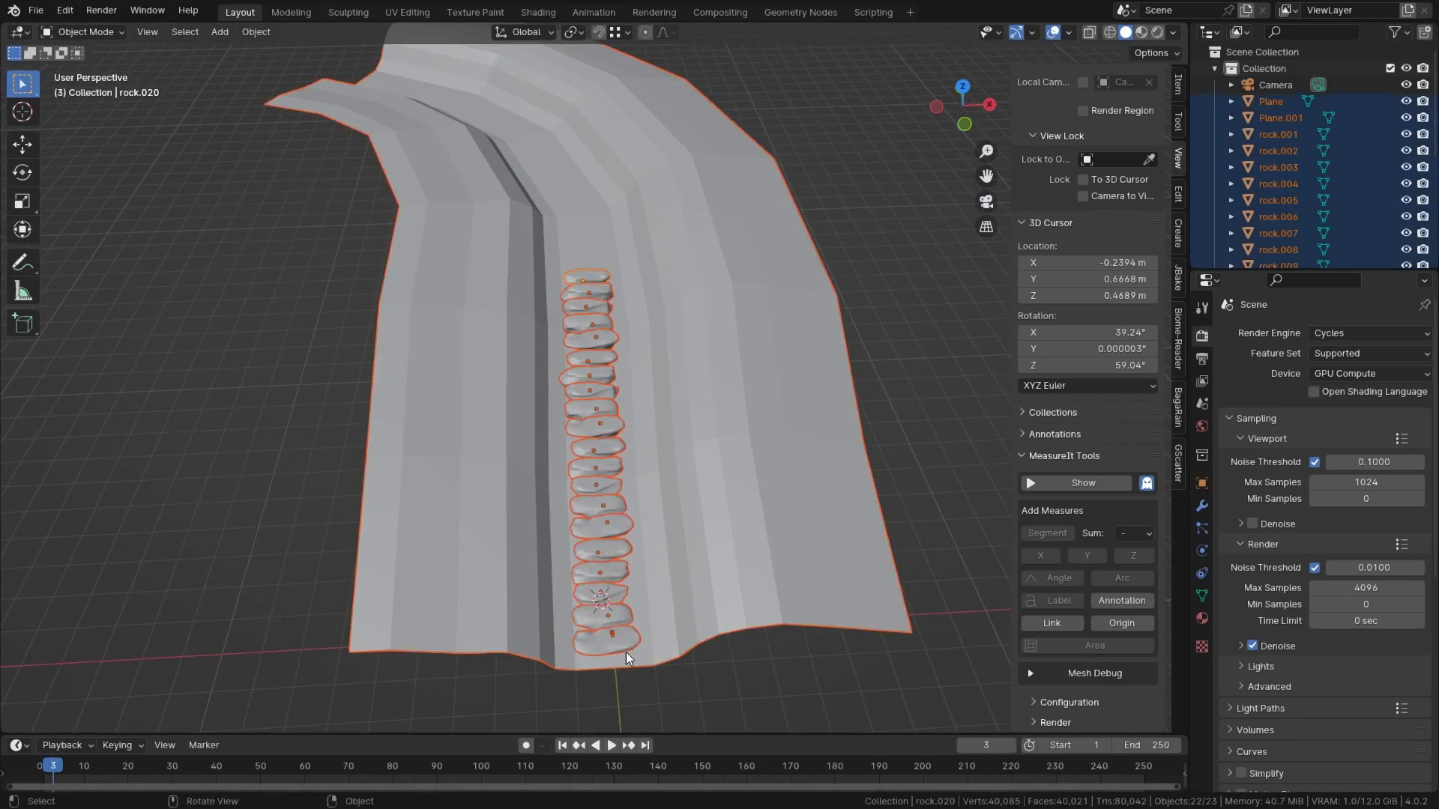
left_click_drag(619, 663, 562, 262)
scroll(685, 495, "down", 3)
key("g")
key("x")
left_click(738, 513)
left_click(737, 524)
Step: Add a lattice at the 3D cursor near the middle of the rock stair
middle_click_drag(738, 525, 681, 551)
key("KP_0")
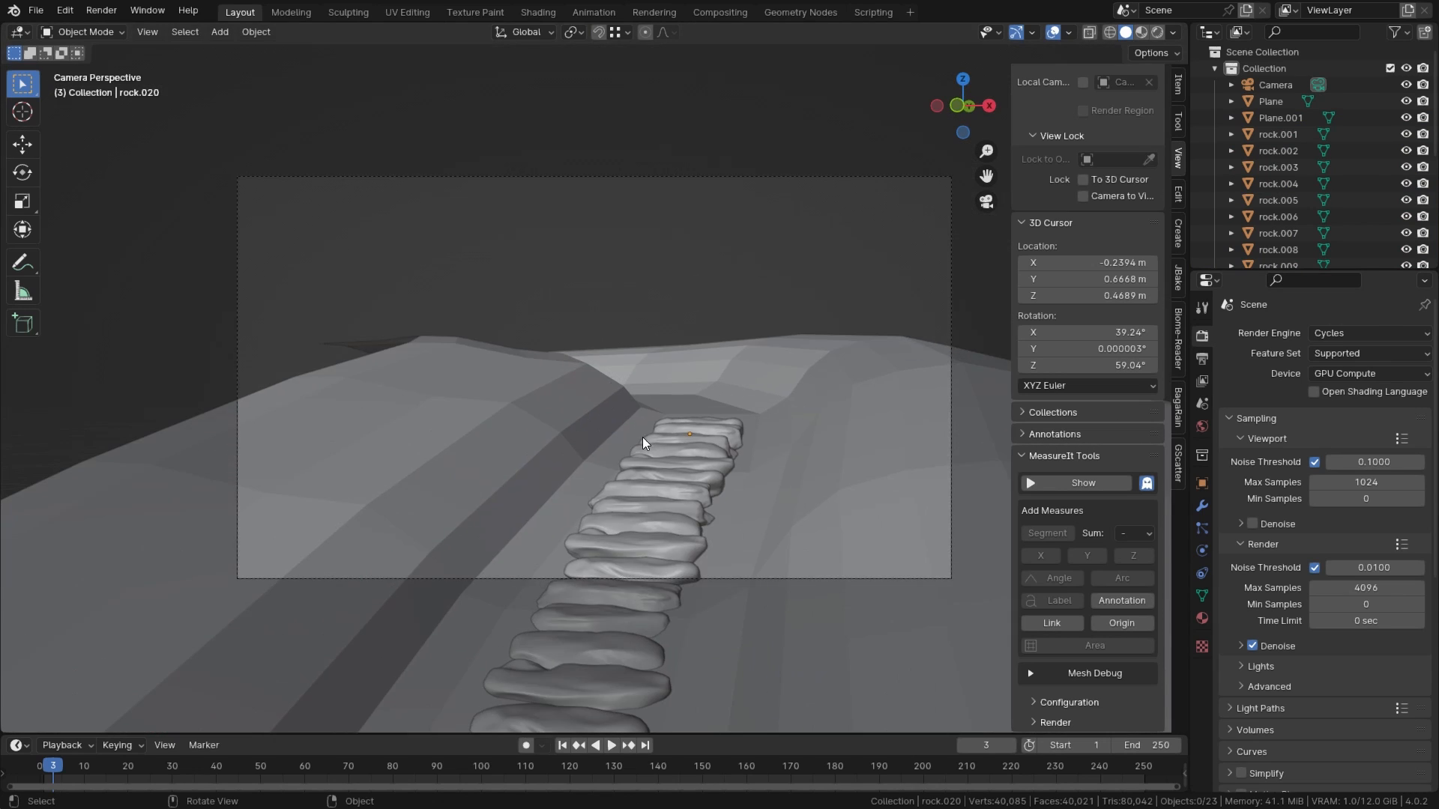
key("shift+grave")
key("w")
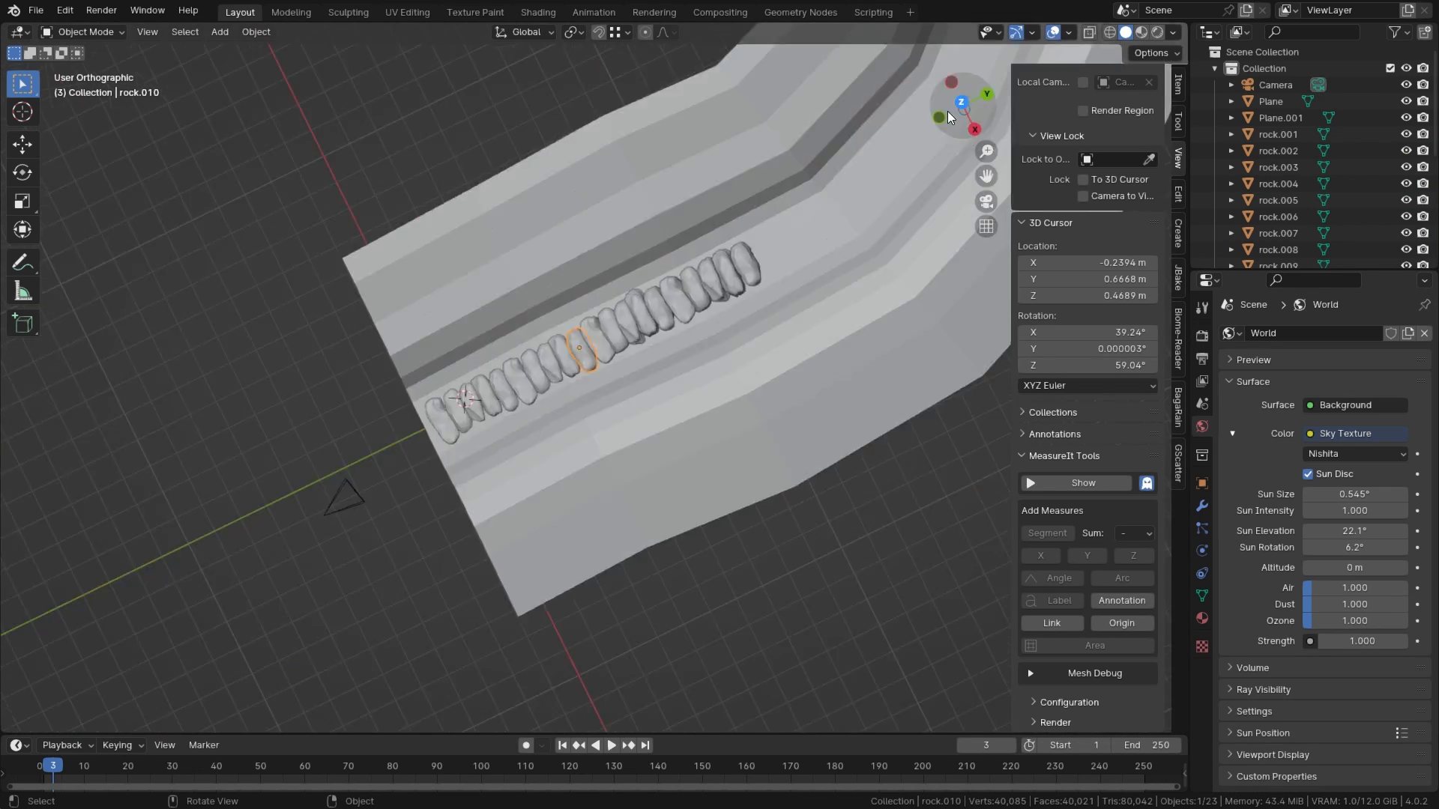
key("shift+a")
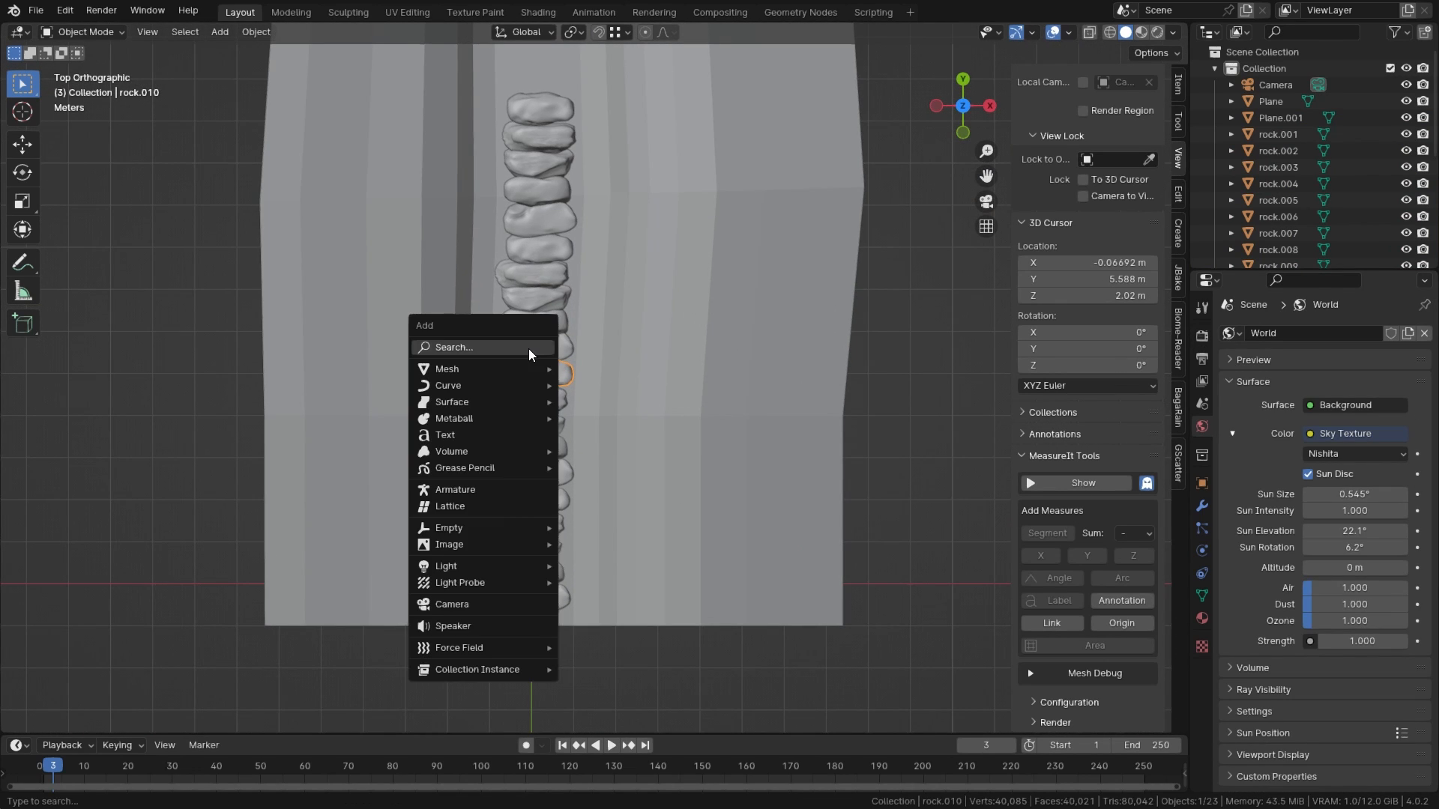
left_click(520, 507)
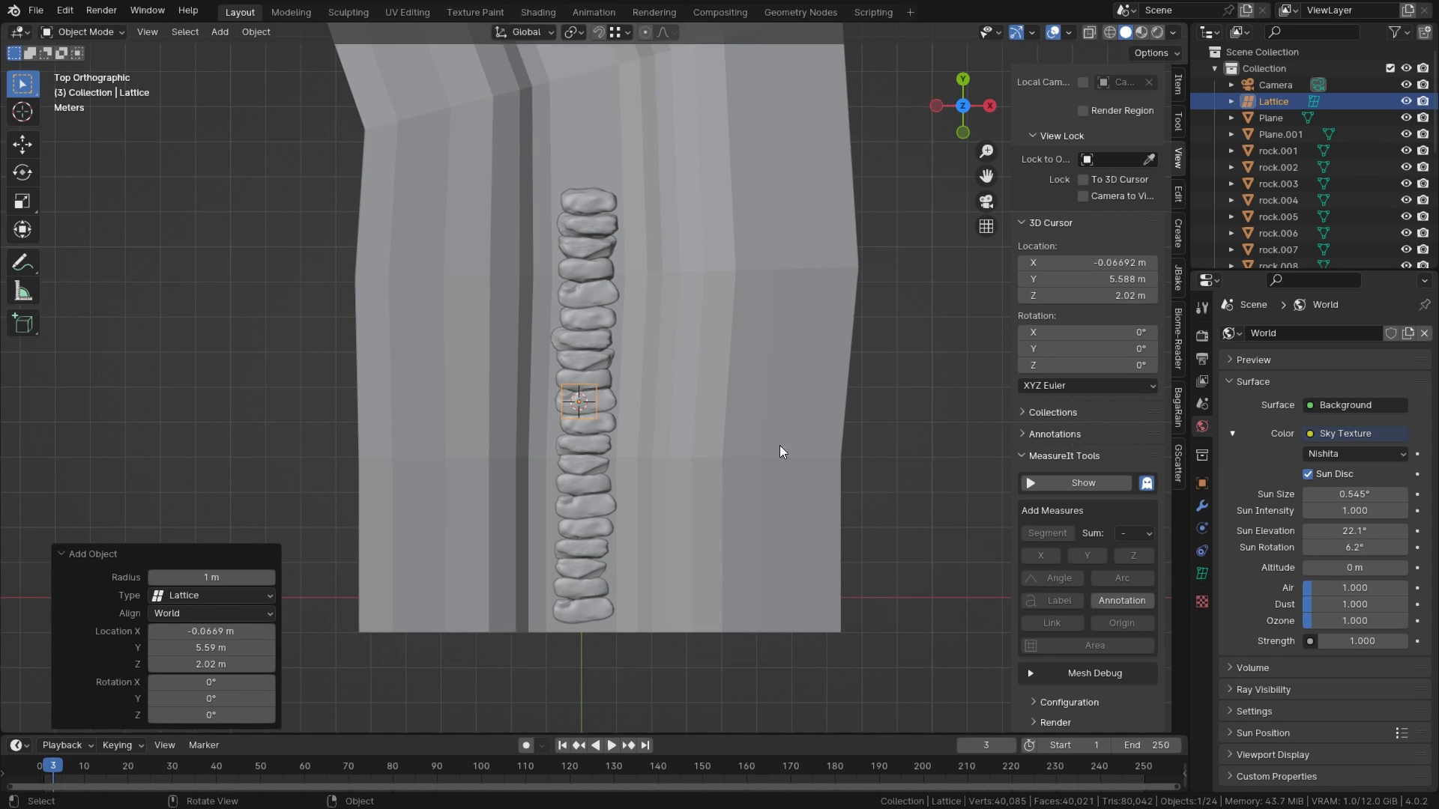
Step: Enlarge the lattice, stretch it 4.586 times along Y, and shift it to surround the row of rock steps
left_click(1202, 573)
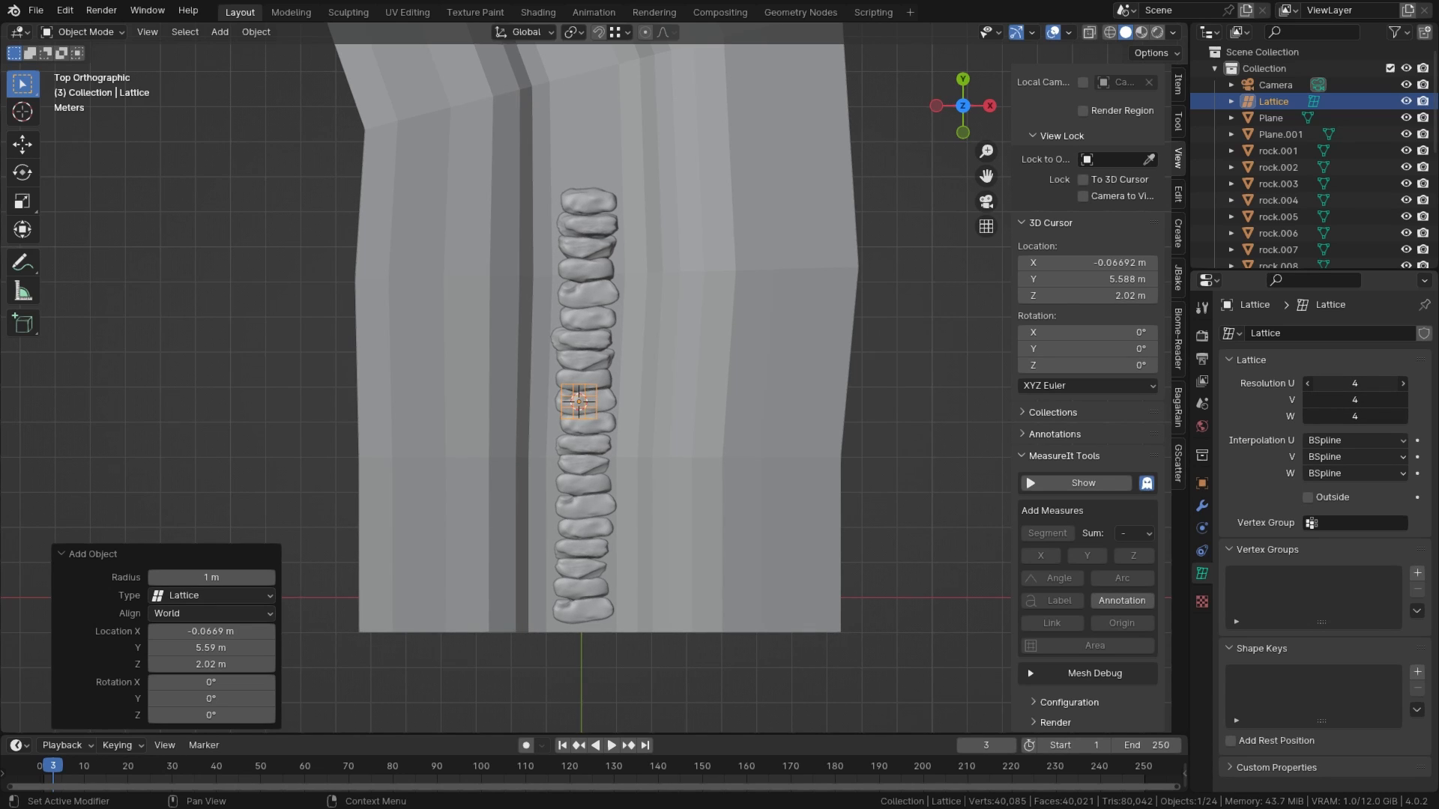
key("s")
left_click(599, 338)
key("s")
key("y")
left_click(657, 135)
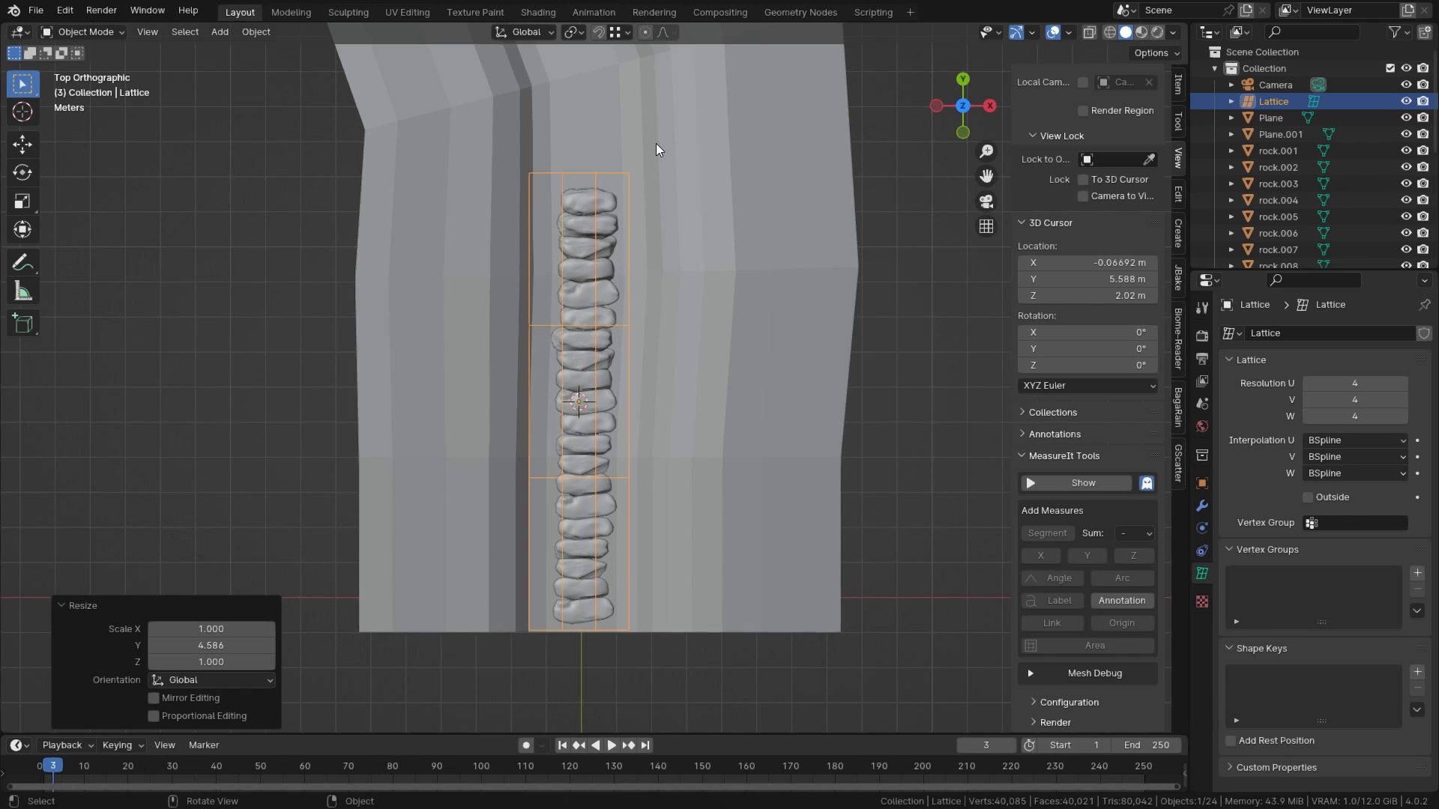
scroll(579, 367, "down", 1)
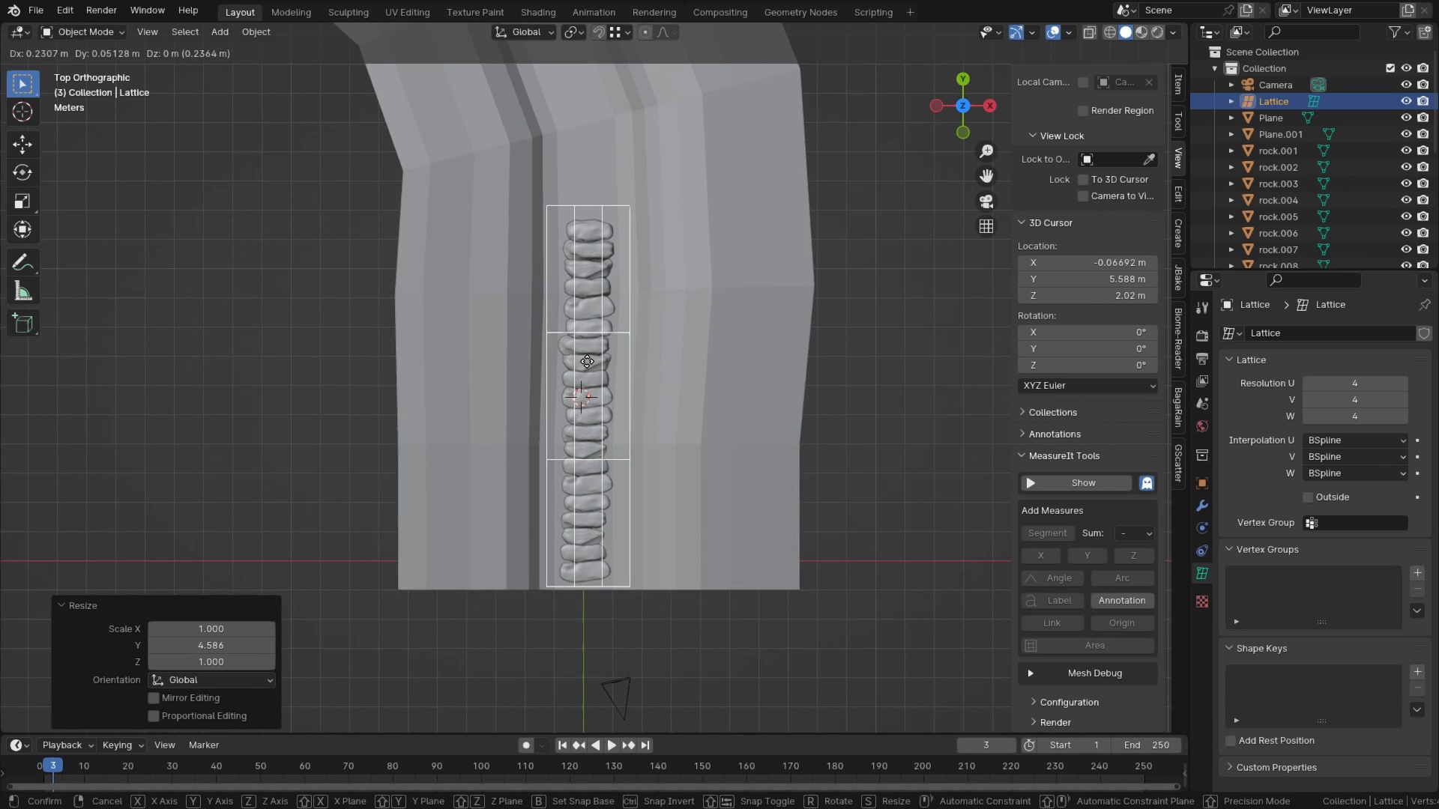
left_click(586, 362)
Step: Add a Lattice modifier targeting the lattice to the topmost rock and copy its modifiers to all the rock steps
left_click(590, 235)
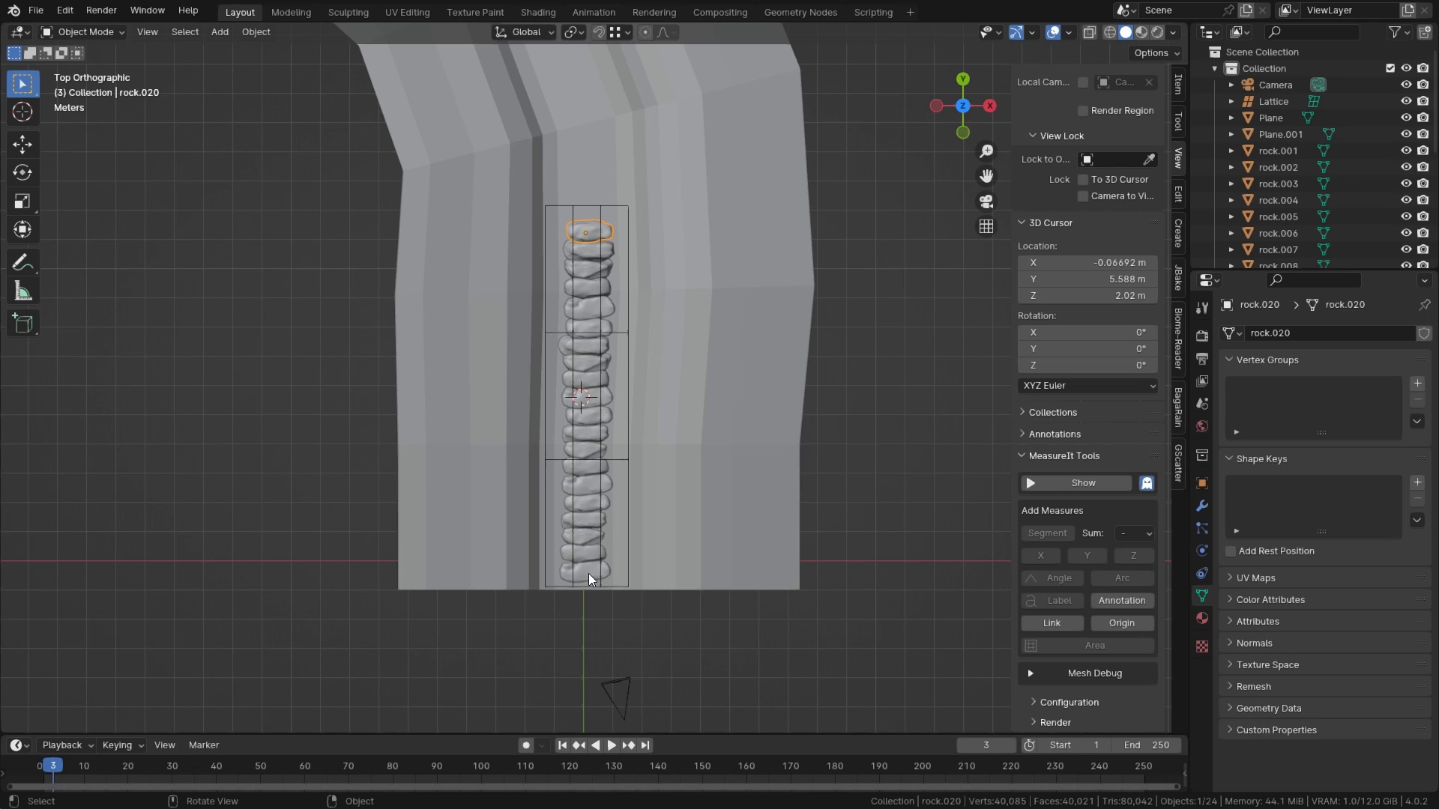
left_click_drag(595, 595, 670, 609)
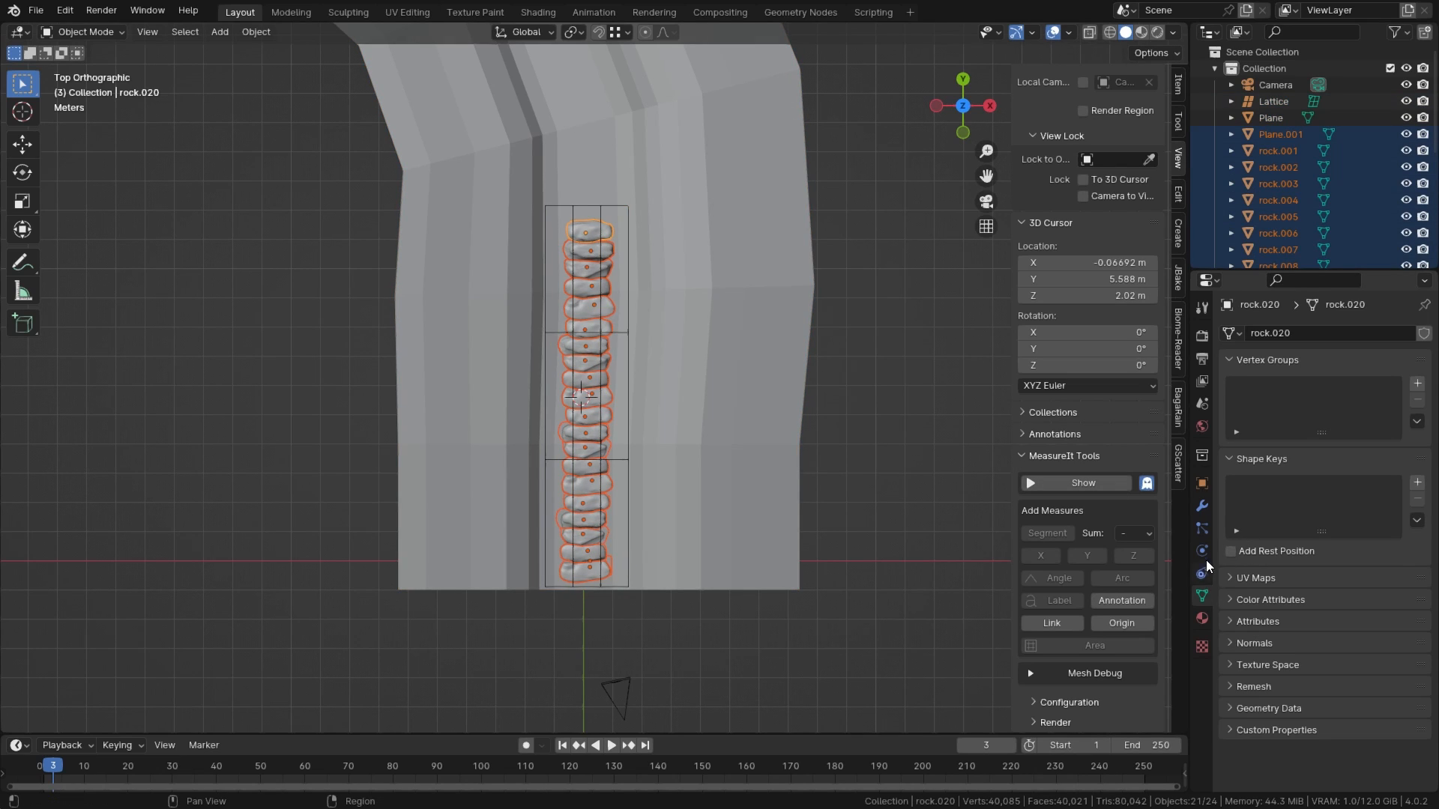
left_click(1202, 506)
left_click(1301, 333)
mouse_move(1255, 392)
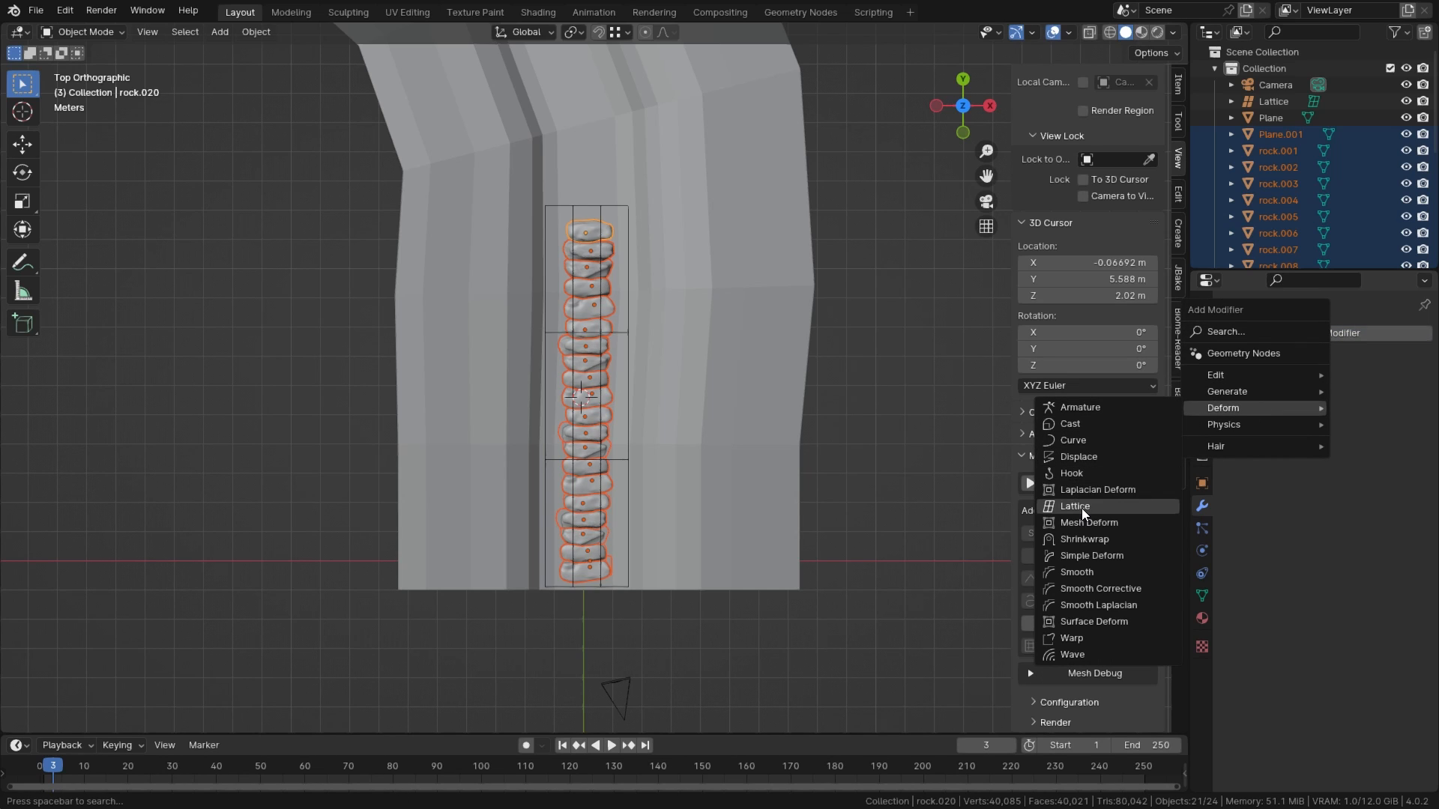
left_click(1081, 508)
left_click(1357, 384)
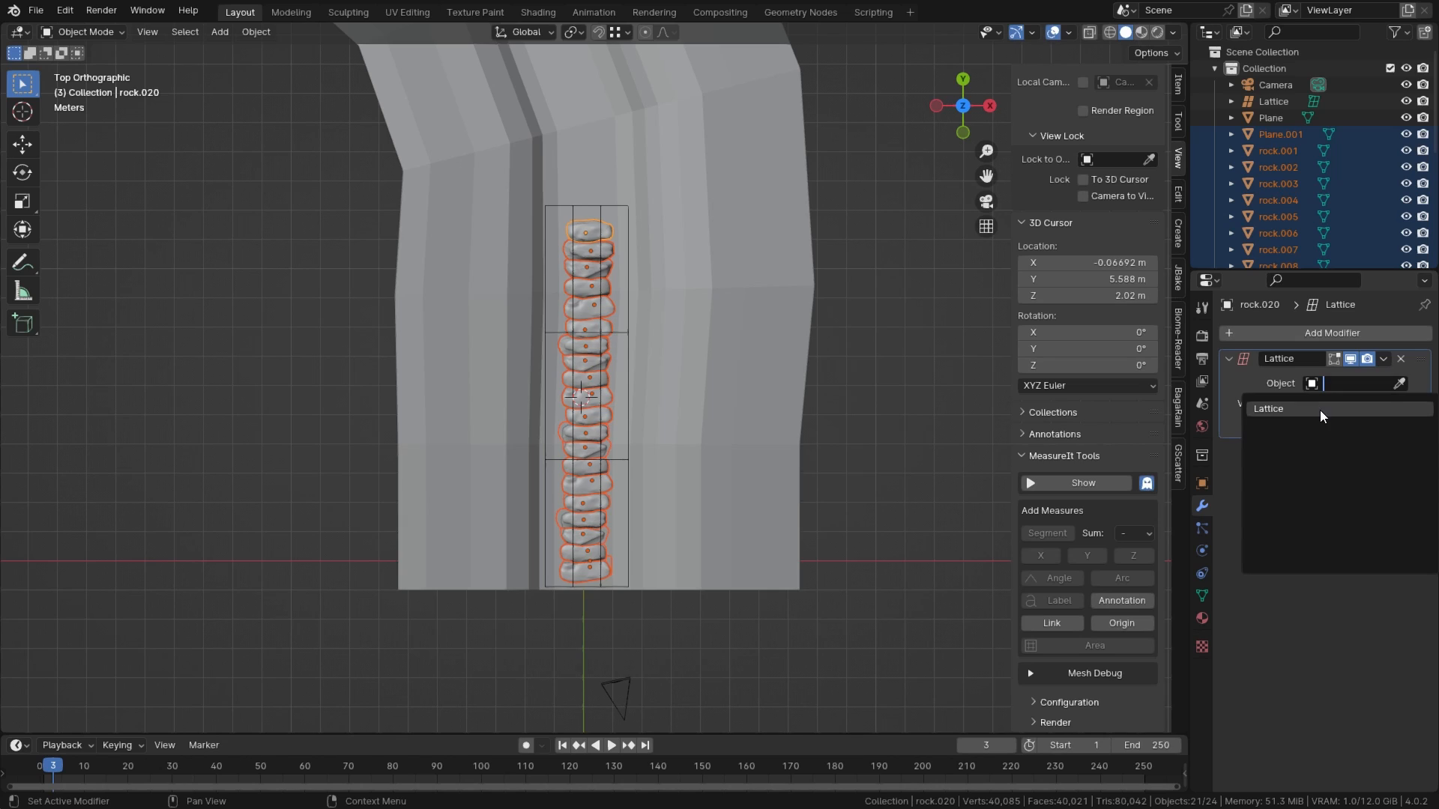
left_click(1320, 410)
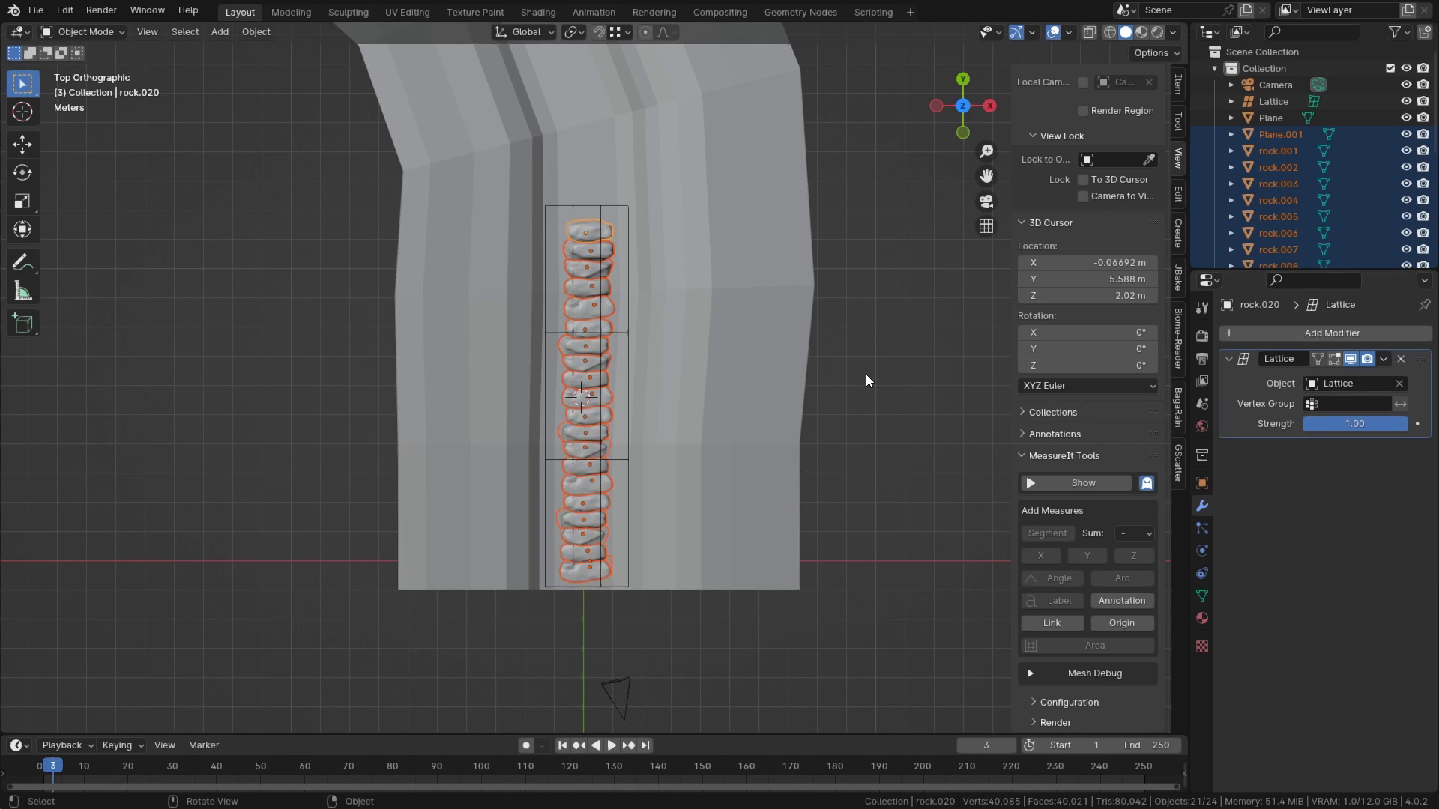
key("ctrl+l")
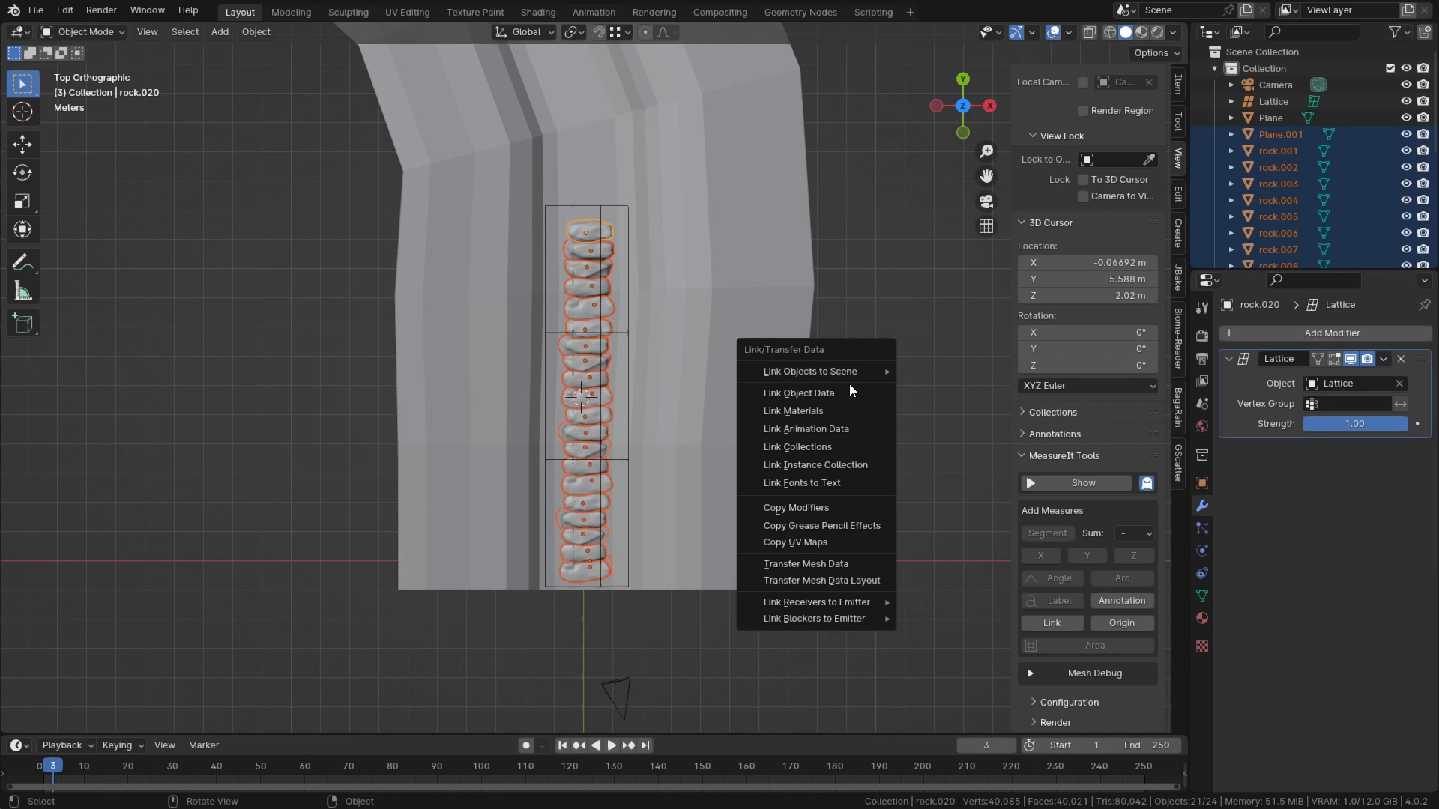
left_click(848, 514)
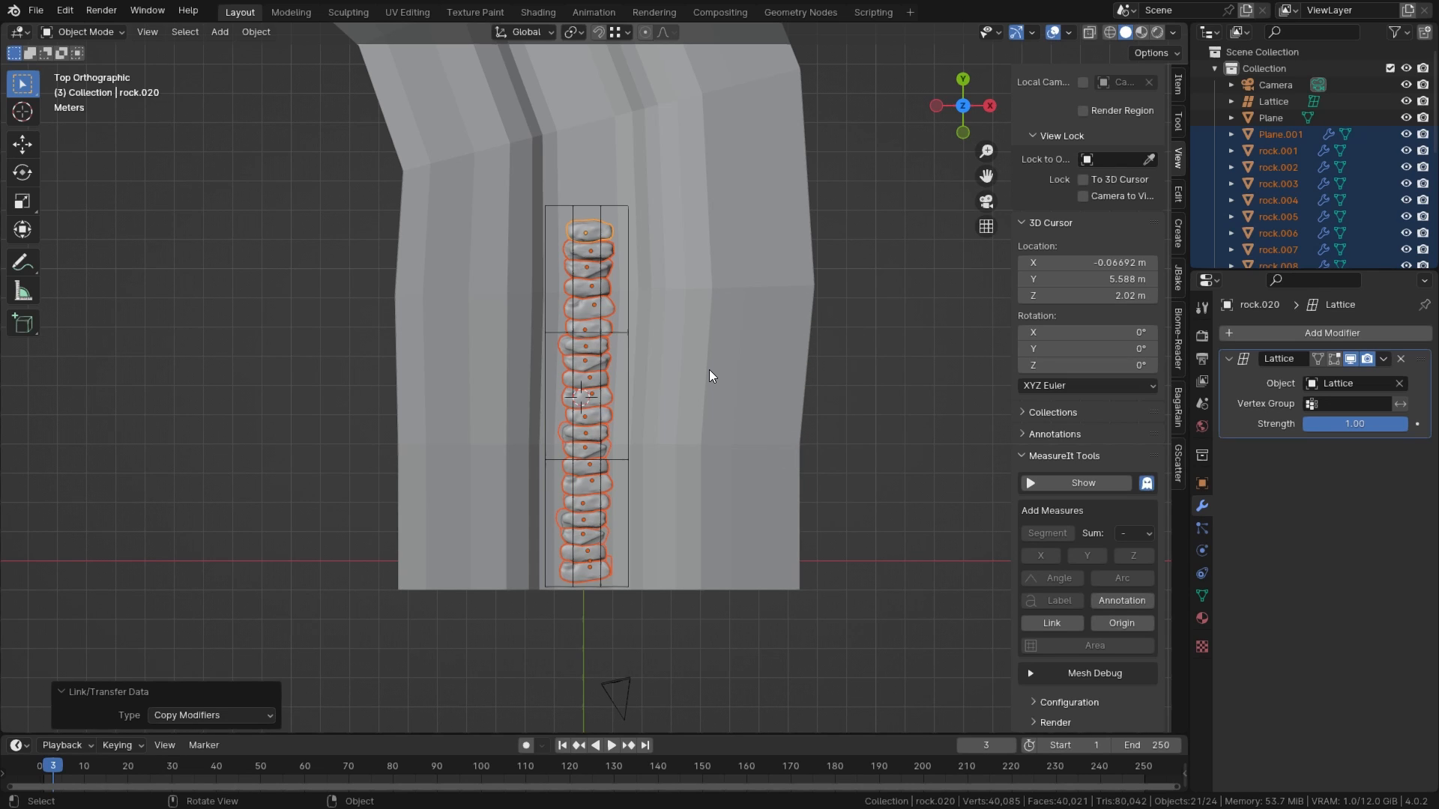
Step: Edit the lattice and move its upper-end row of points sideways and inward with a large proportional editing radius
scroll(600, 264, "up", 1)
left_click(636, 208)
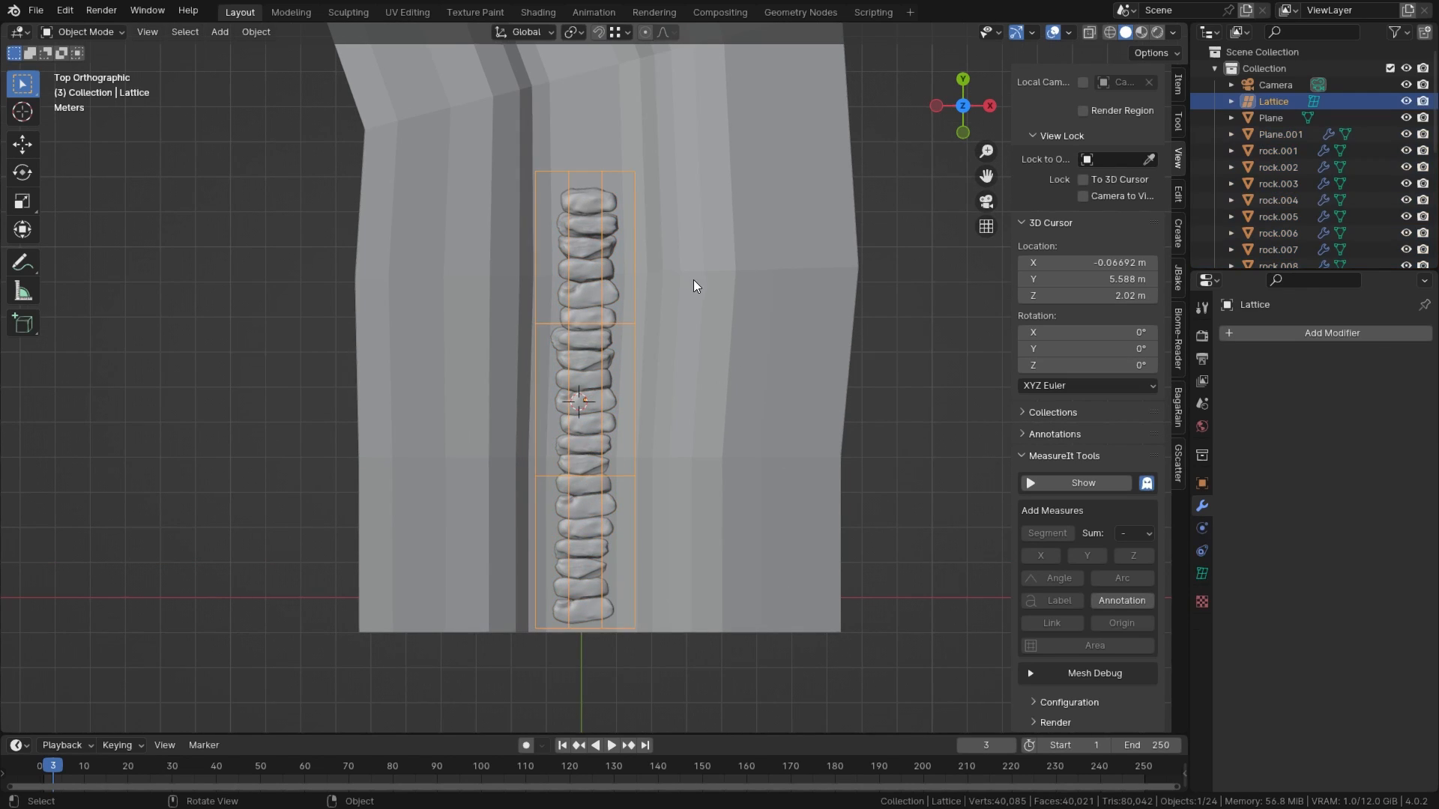
key("Tab")
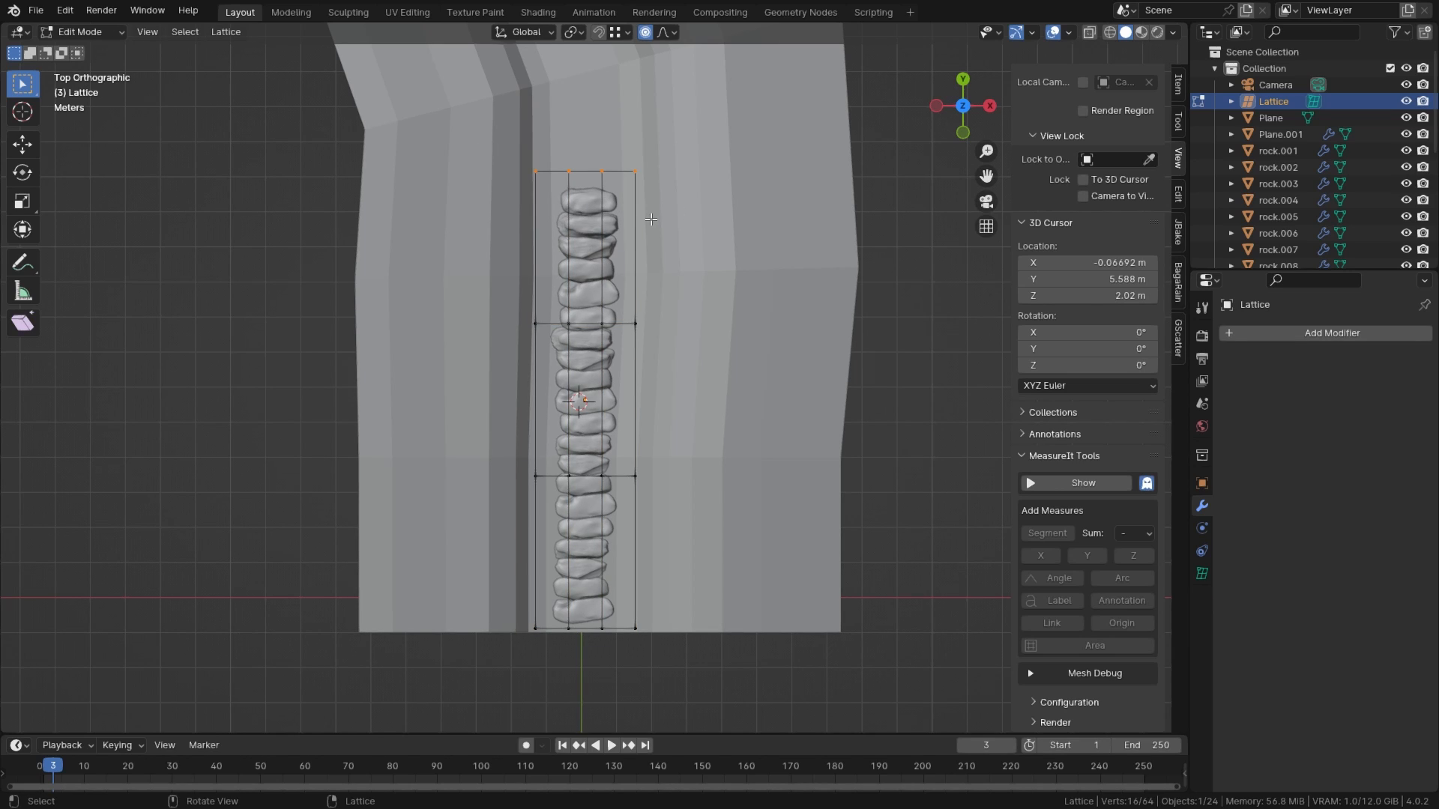
key("g")
scroll(630, 236, "down", 19)
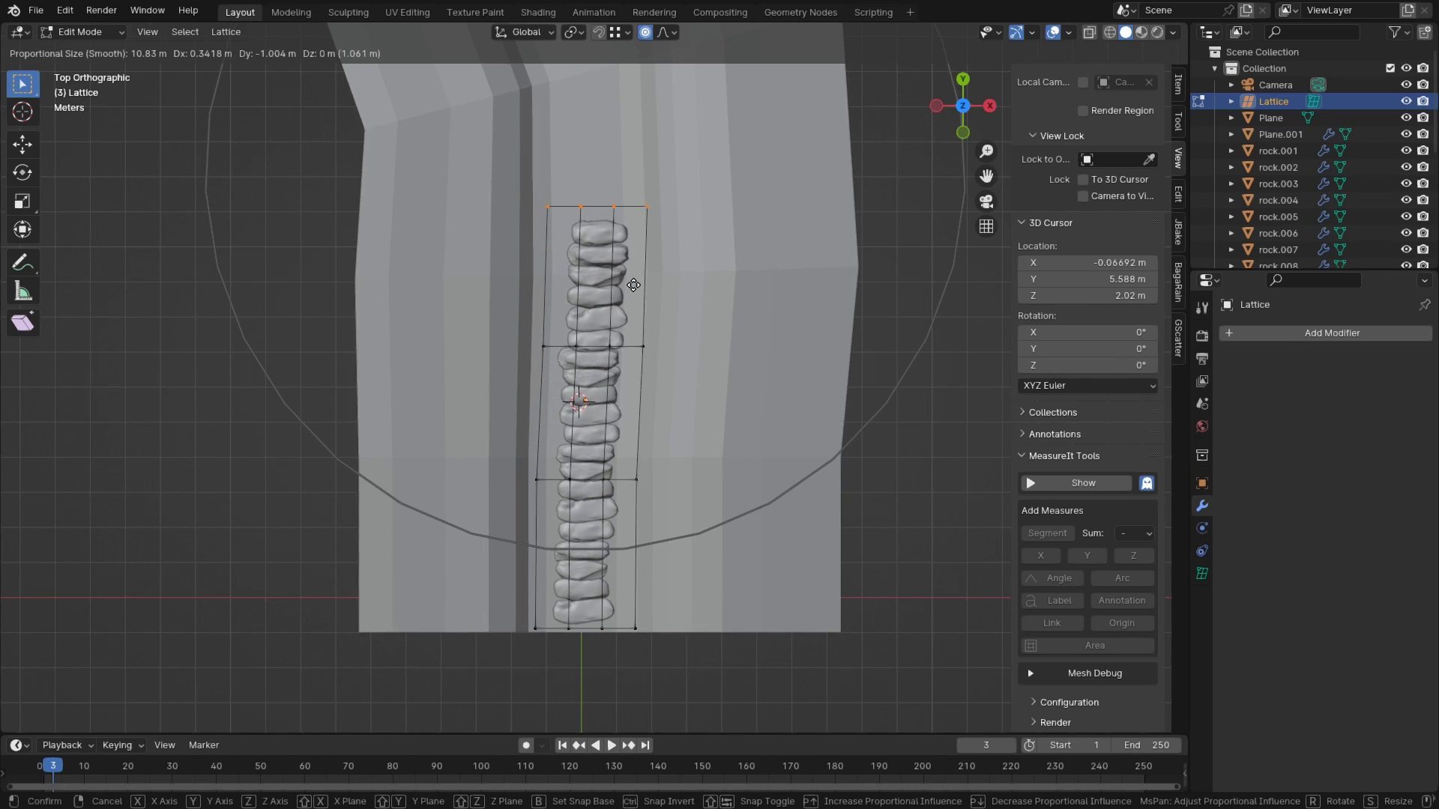
left_click(631, 280)
Step: Rotate the second row of lattice points slightly and move it 0.23502 m along X and 0.021365 m along Y
left_click_drag(518, 318, 689, 366)
key("r")
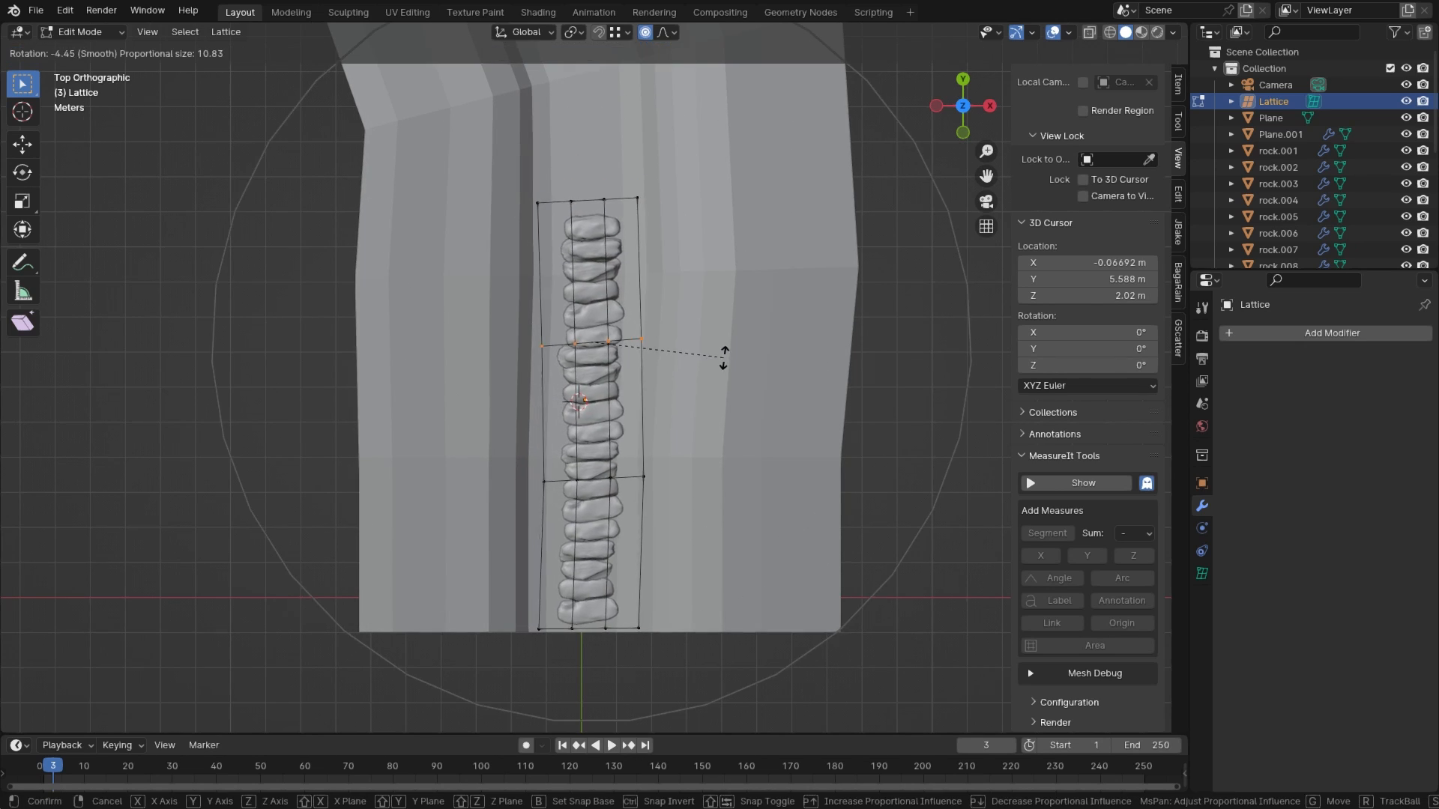
scroll(719, 359, "up", 10)
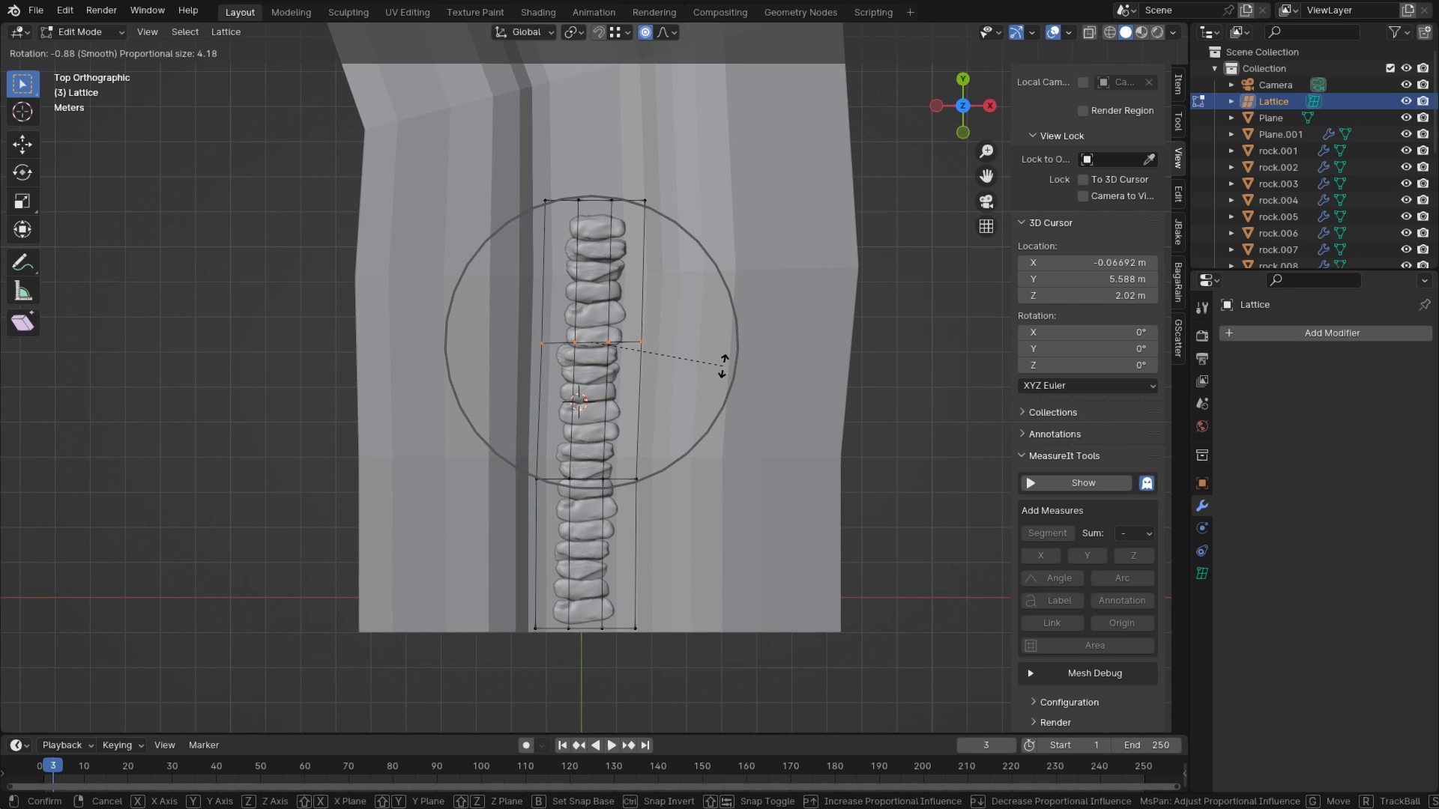
left_click(721, 365)
key("g")
left_click(608, 381)
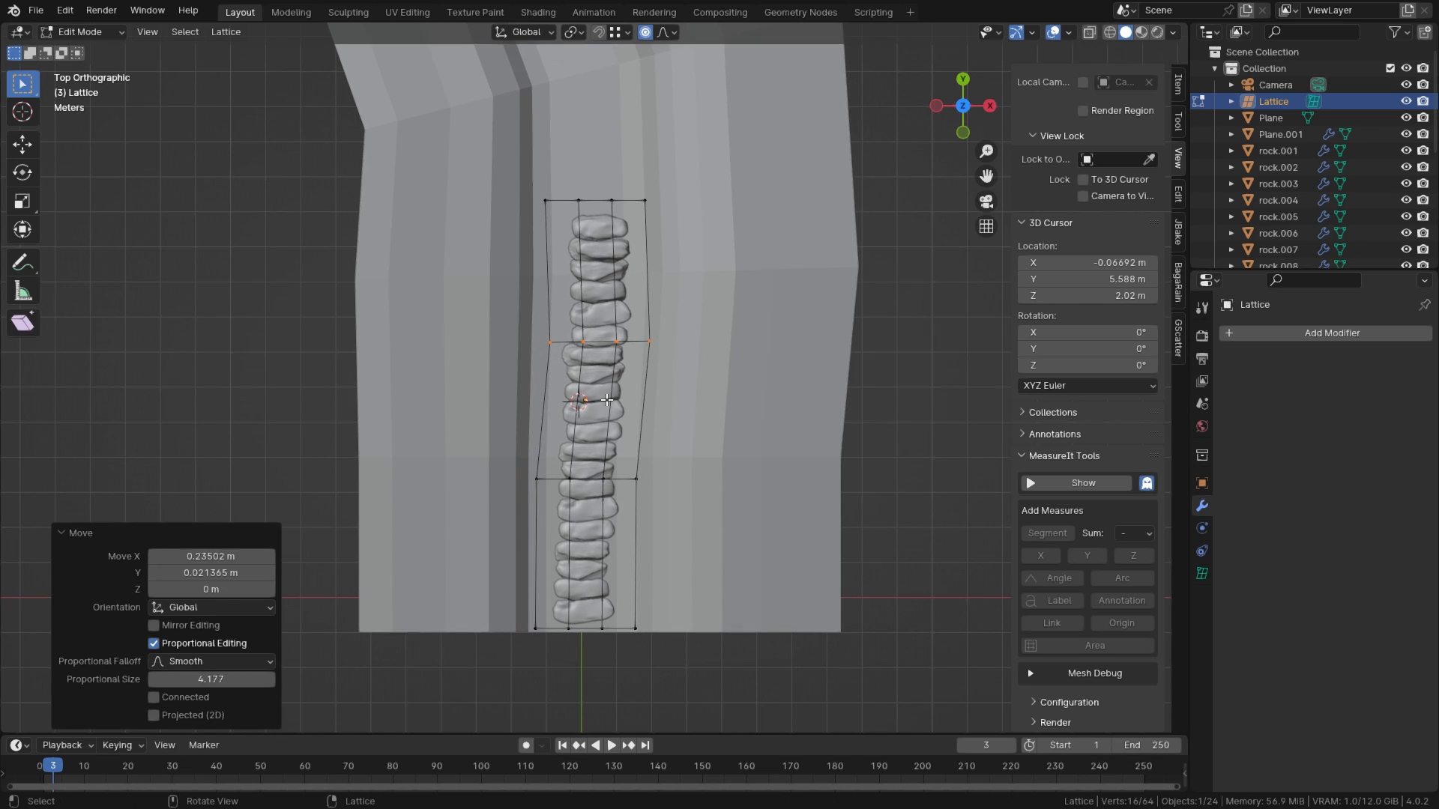
Step: Leave lattice editing and lower the whole lattice about 0.6 m along Z
key("Tab")
middle_click_drag(656, 476, 637, 305)
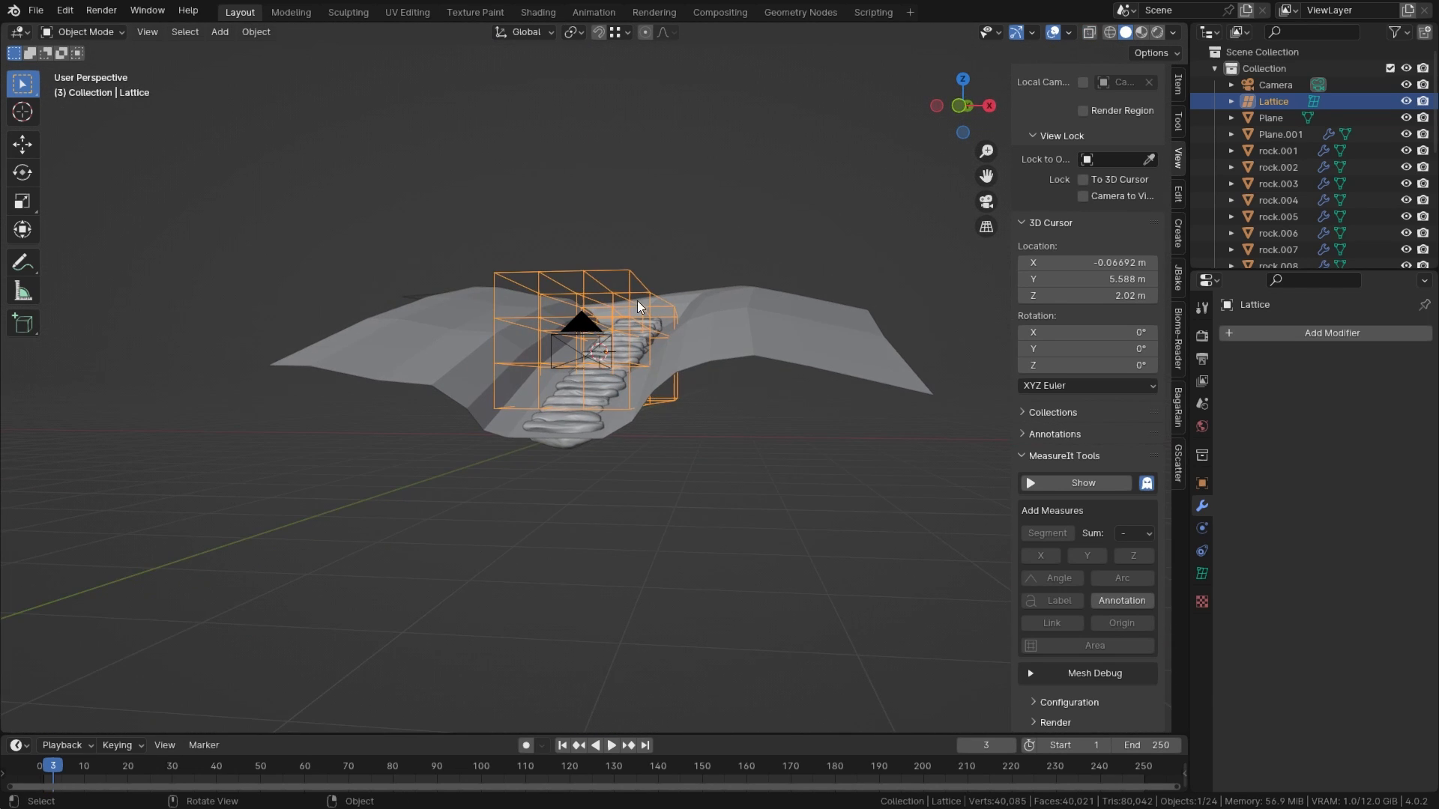
key("g")
key("z")
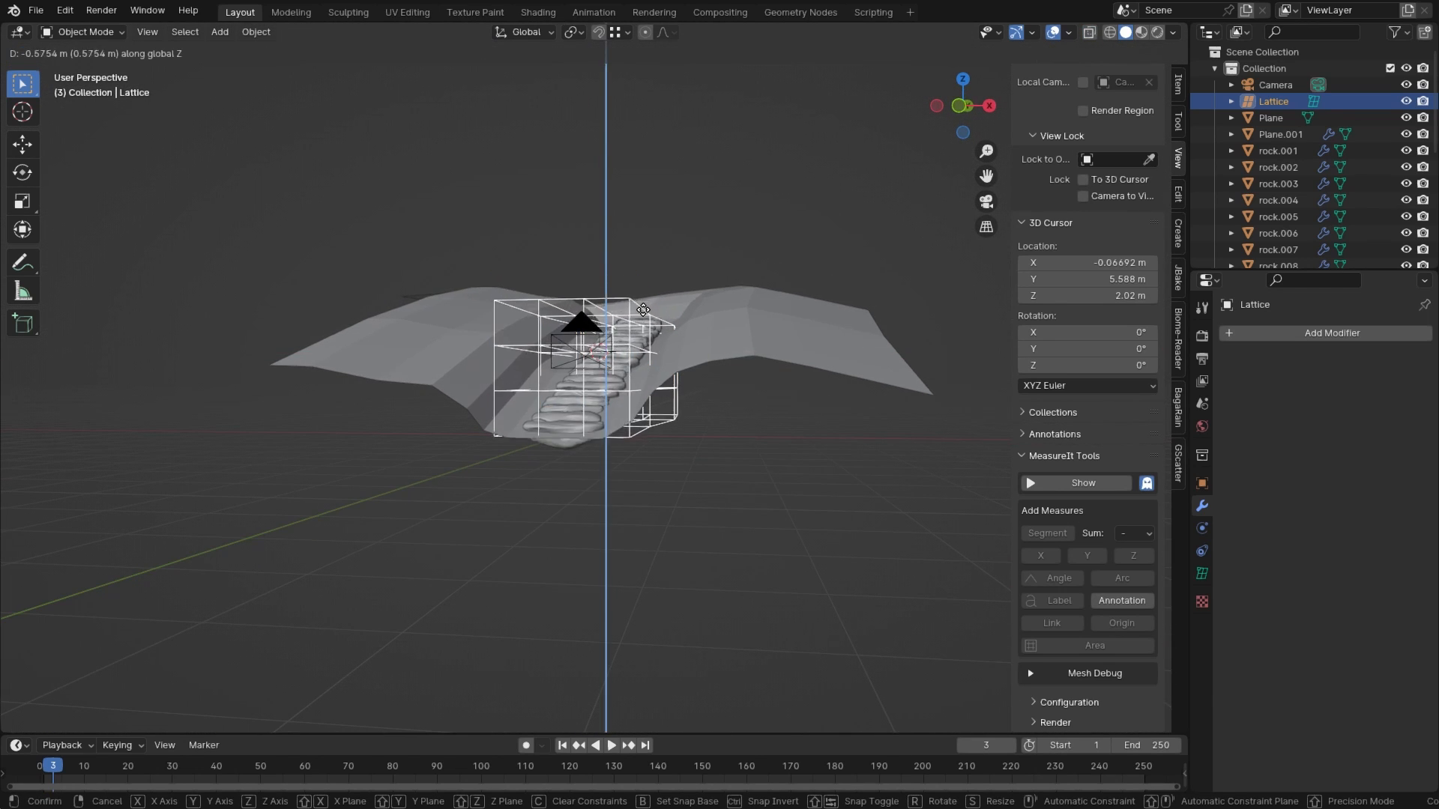
left_click(643, 308)
Step: Hide the Plane.002 object
scroll(605, 383, "up", 4)
left_click(633, 411)
middle_click_drag(633, 410, 658, 330)
left_click(773, 218)
left_click(780, 207)
key("h")
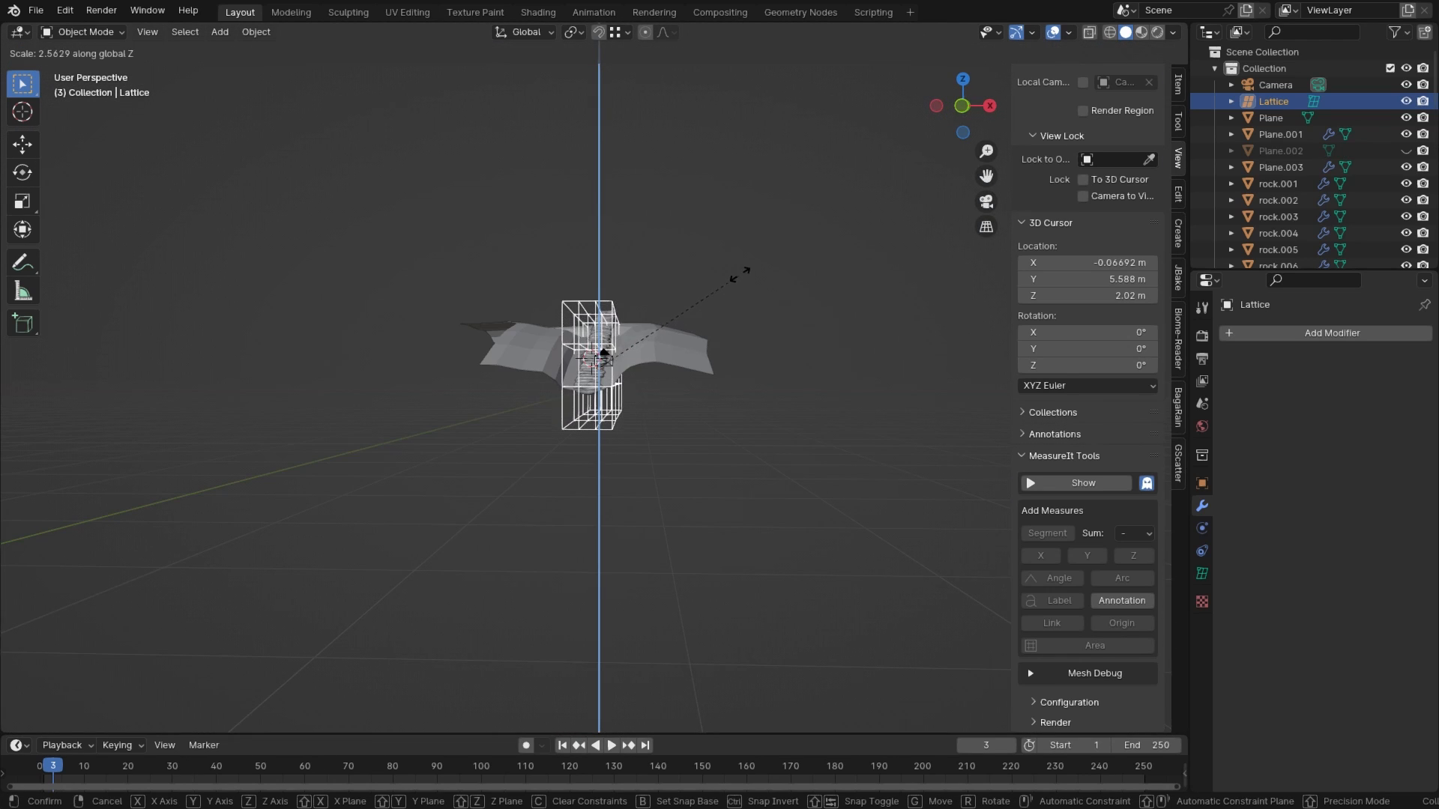
Step: Scale the lattice 3.196 times along Z and raise it 1.2329 m along Z around the longer stair
left_click(771, 250)
key("g")
key("z")
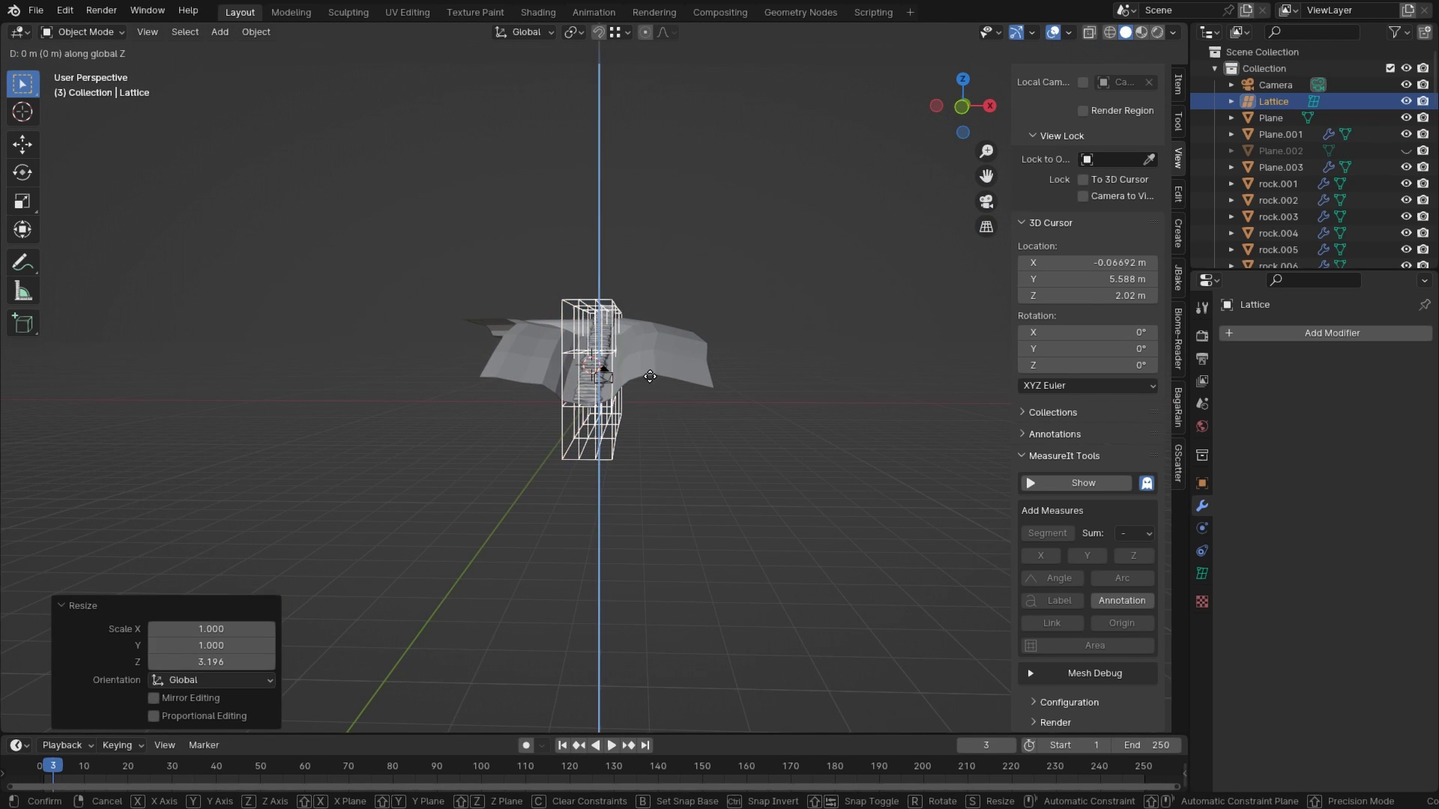
left_click(652, 361)
Step: With X-ray on, move the lattice's far-end points -5.8266 m along X and -1.4983 m along Y into the path's curve
left_click(963, 79)
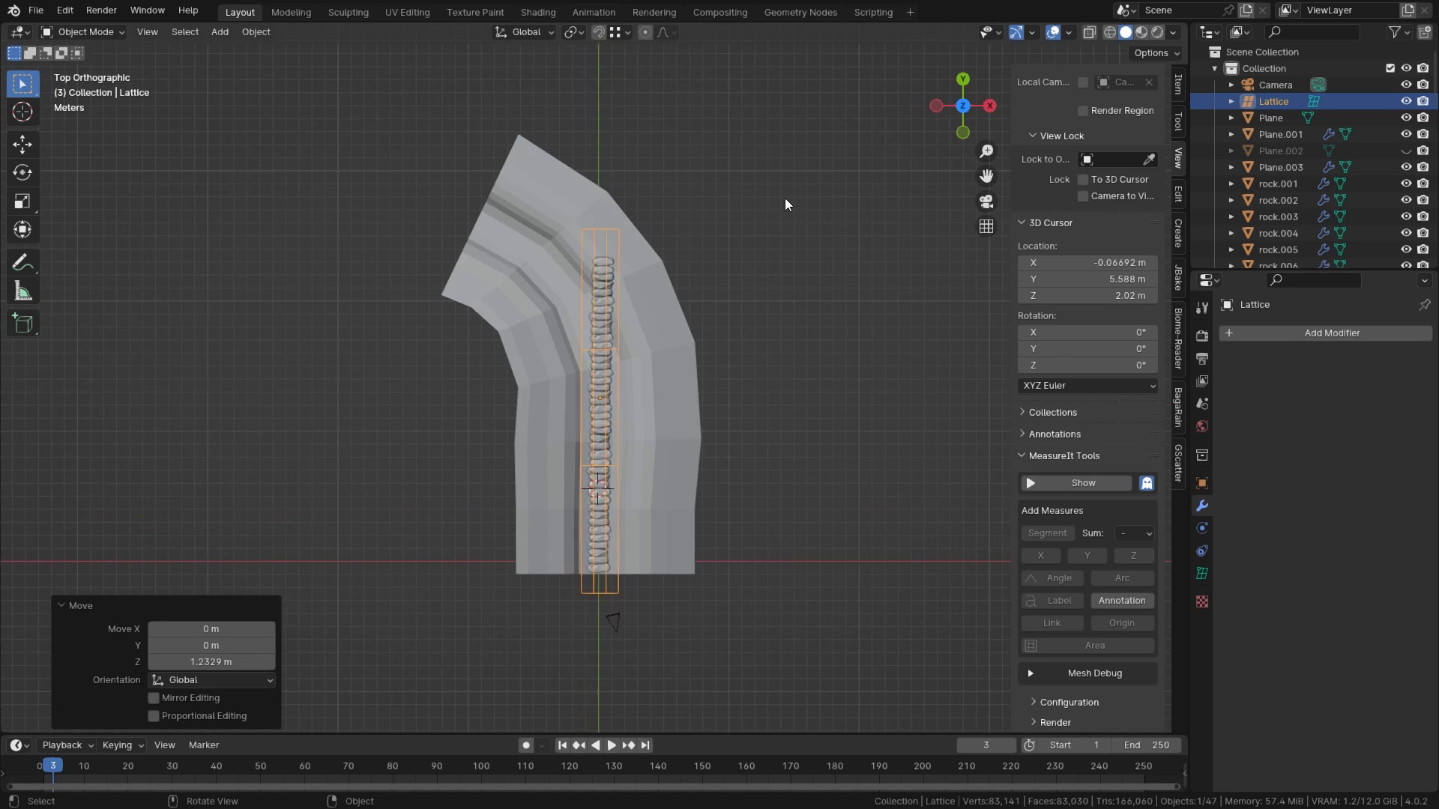
scroll(646, 298, "up", 4)
key("Tab")
key("alt+z")
left_click_drag(538, 191, 731, 237)
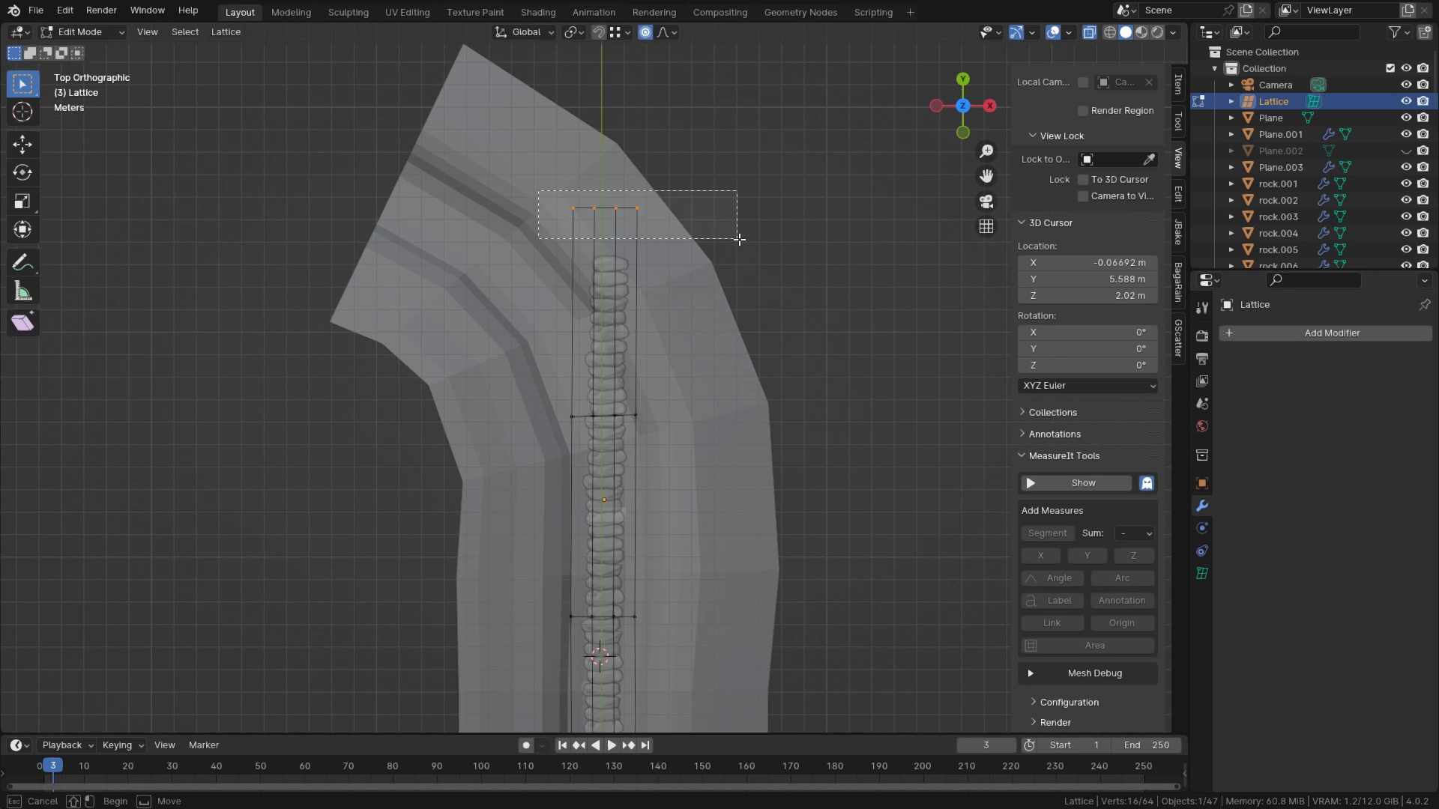
key("g")
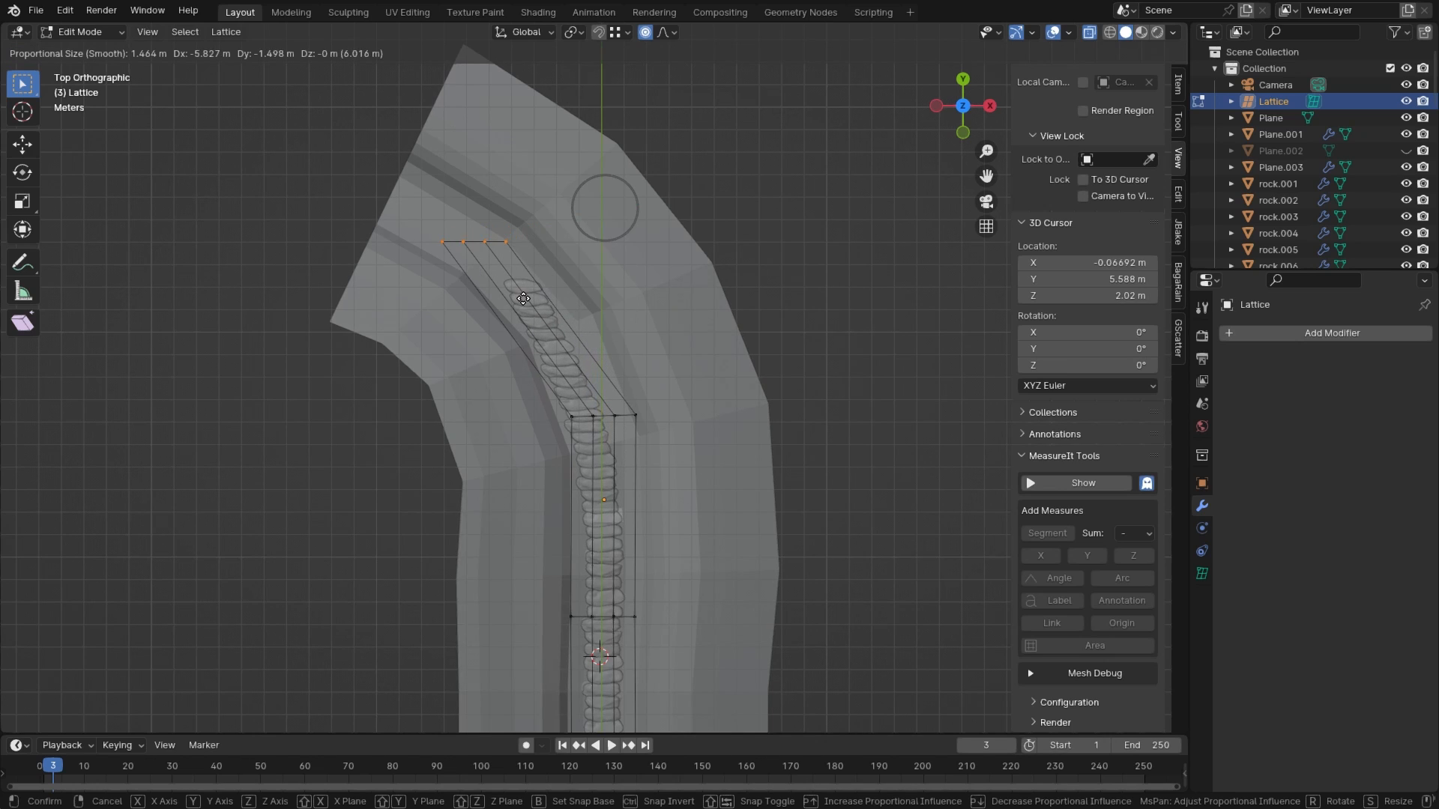
left_click(523, 299)
Step: Rotate the far-end lattice points -4.7° with proportional size 21.114 and -45° with proportional size 3.797
scroll(681, 345, "down", 16)
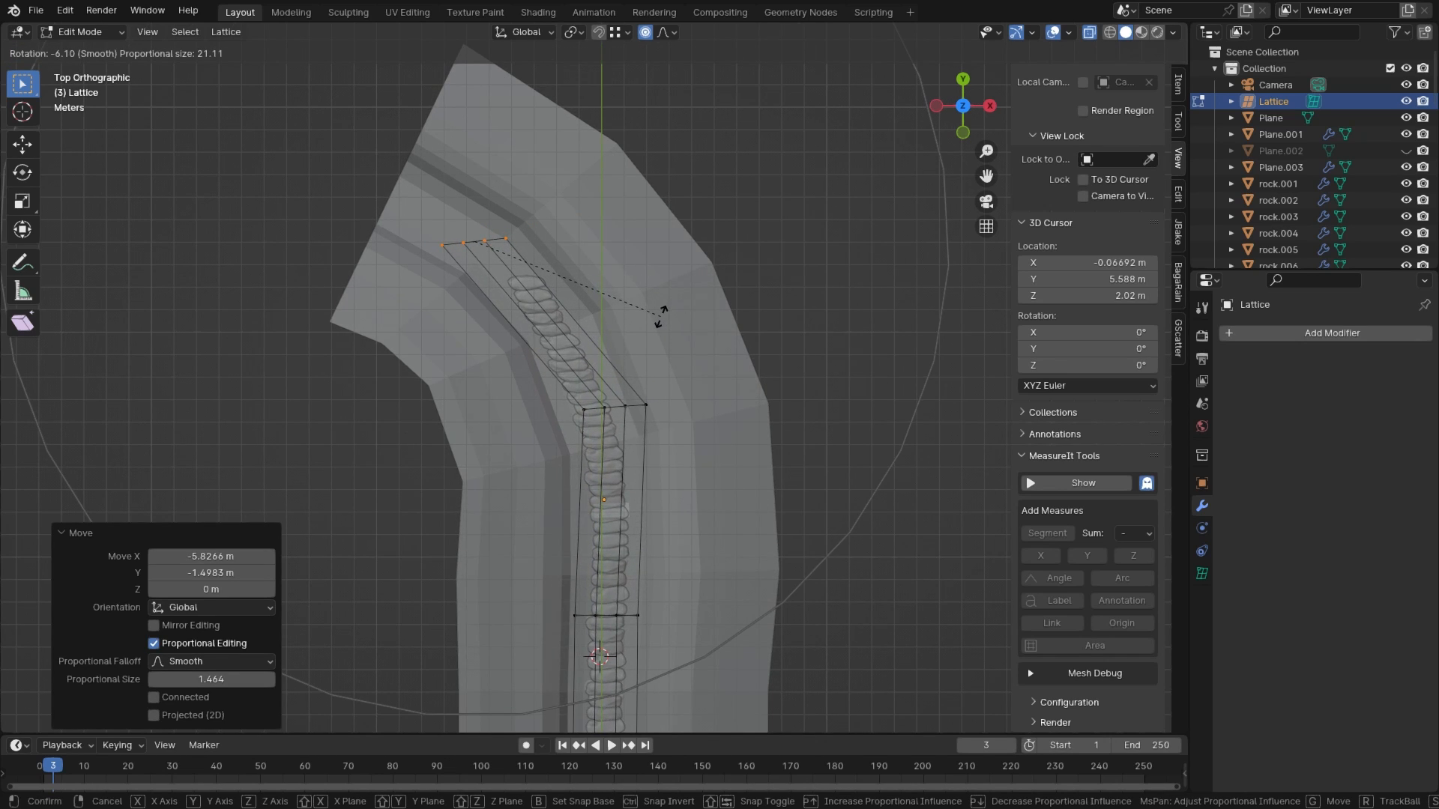
left_click(656, 319)
key("r")
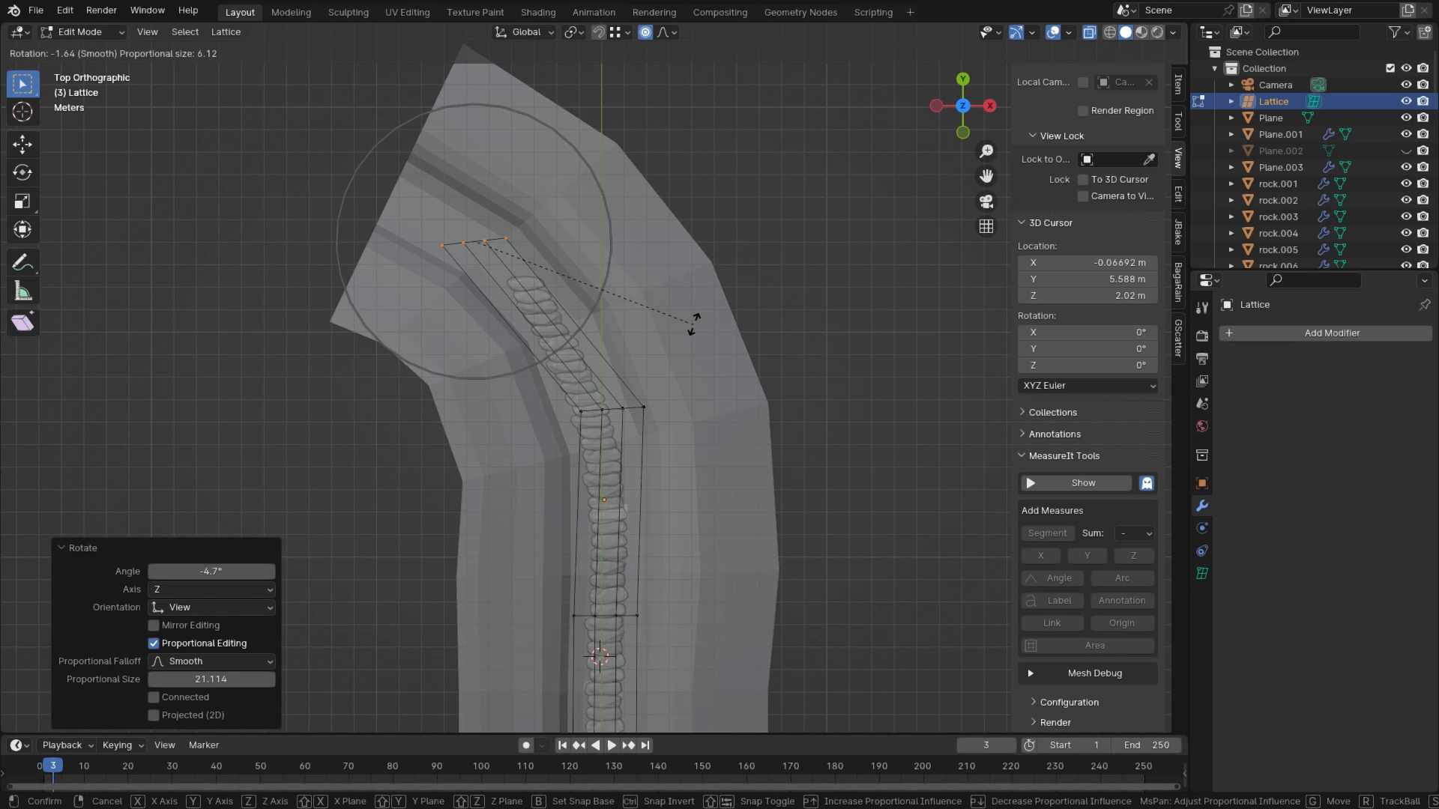
left_click(578, 199)
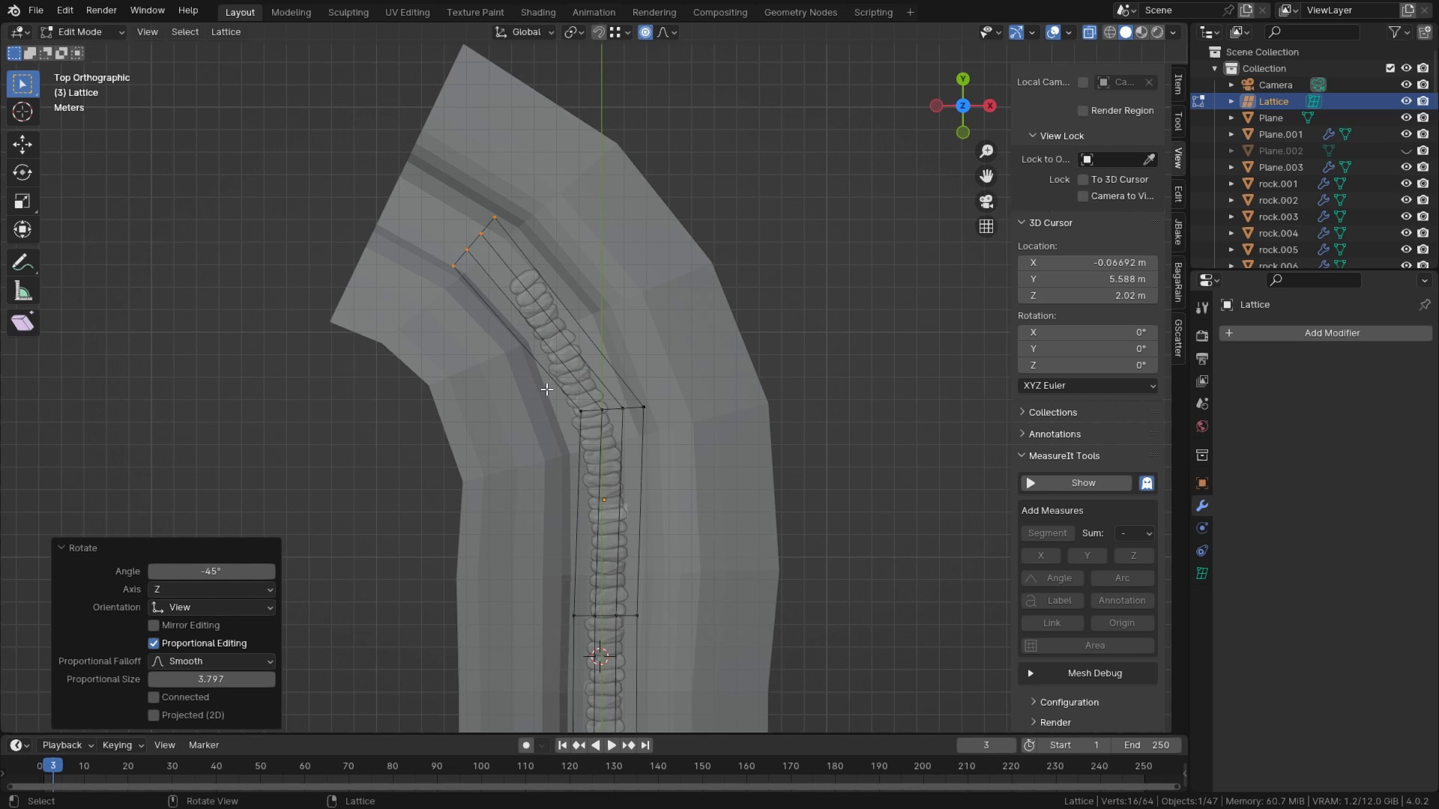
Step: Rotate the second row of lattice points with proportional editing to follow the start of the path's bend
left_click_drag(543, 388, 699, 433)
key("r")
scroll(732, 409, "down", 5)
left_click(731, 412)
Step: Refine the far-end lattice row's position, ending with a move of -0.49942 m X and -0.099885 m Y, and rotate it 7.93°
left_click_drag(412, 209, 607, 350)
key("g")
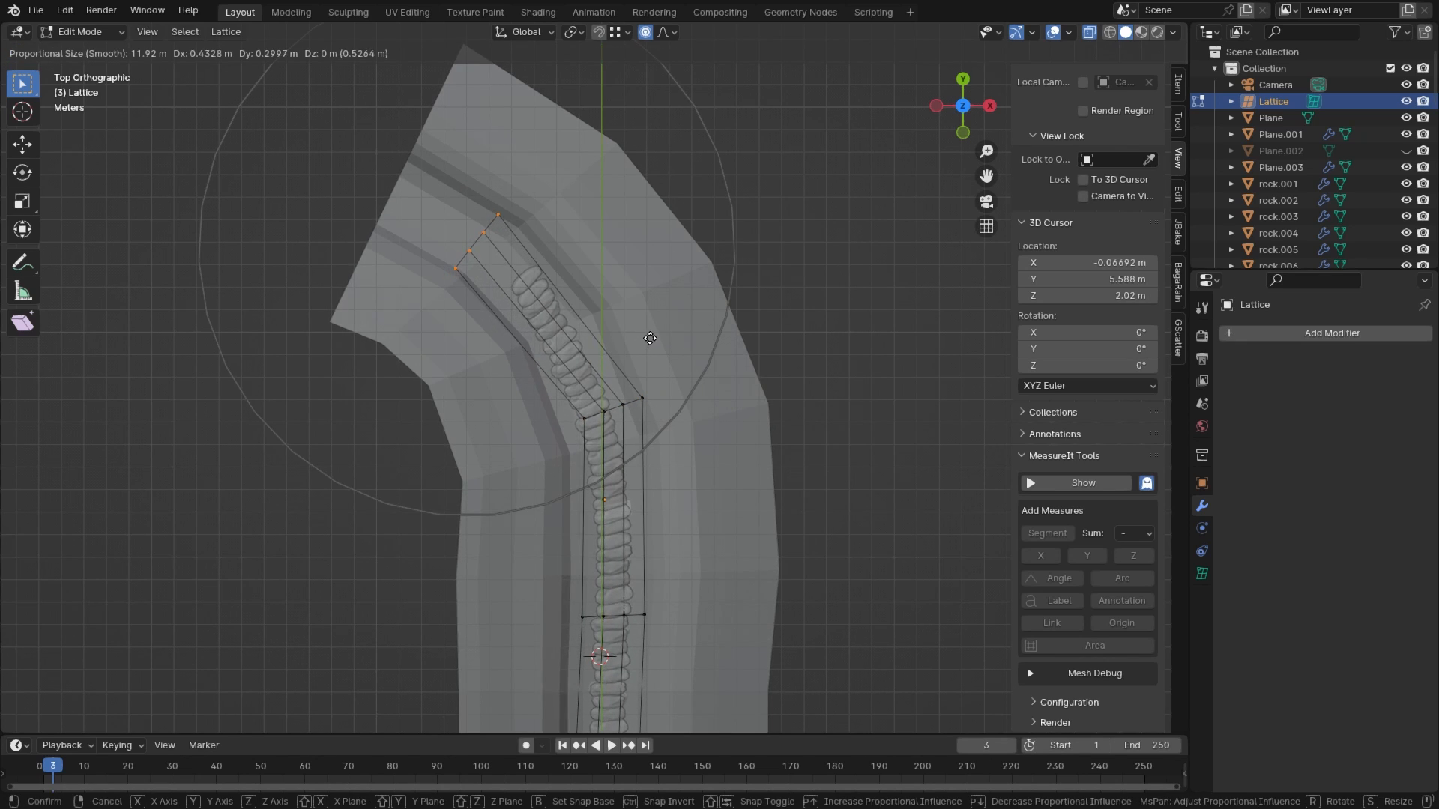
left_click(665, 338)
key("g")
left_click(620, 344)
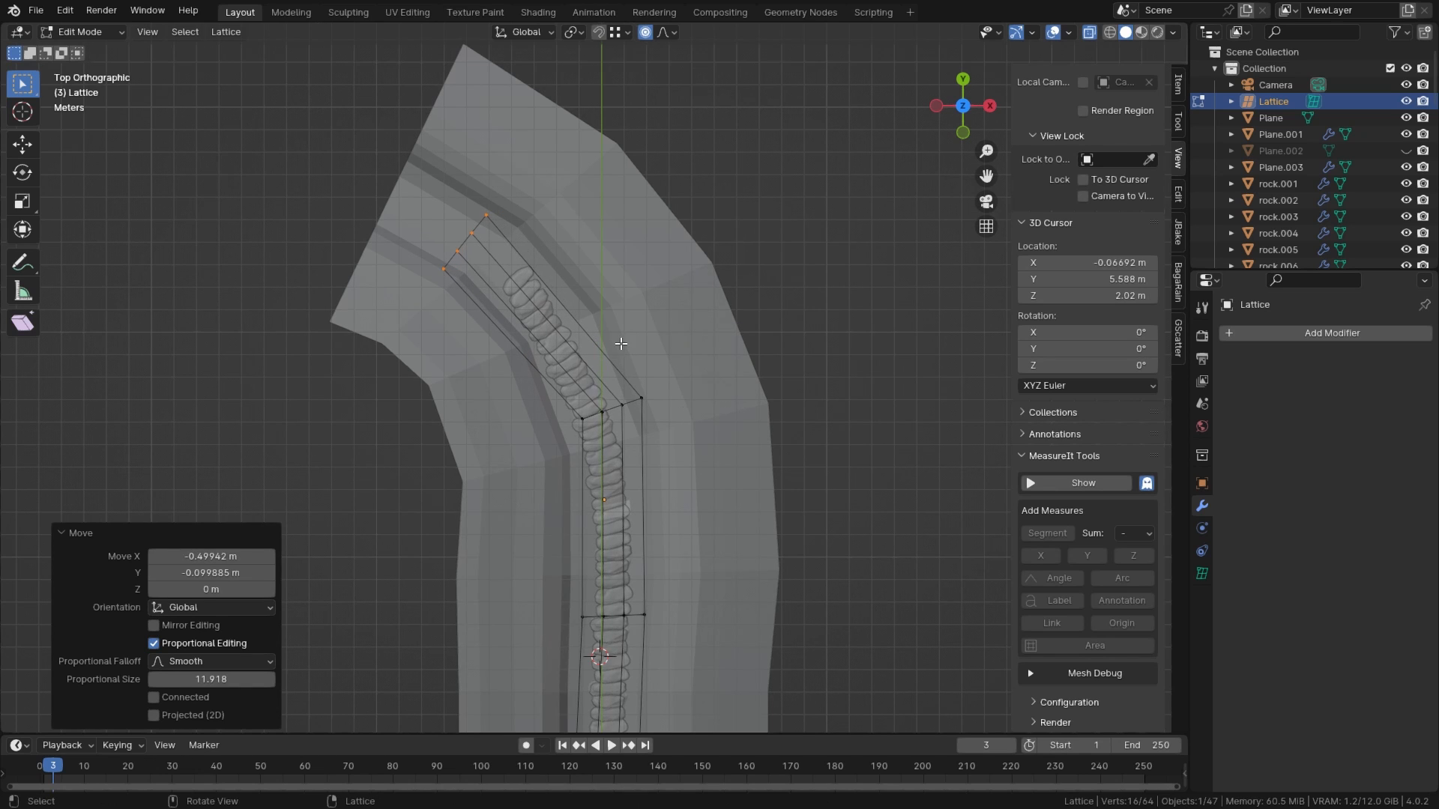
key("r")
left_click(729, 338)
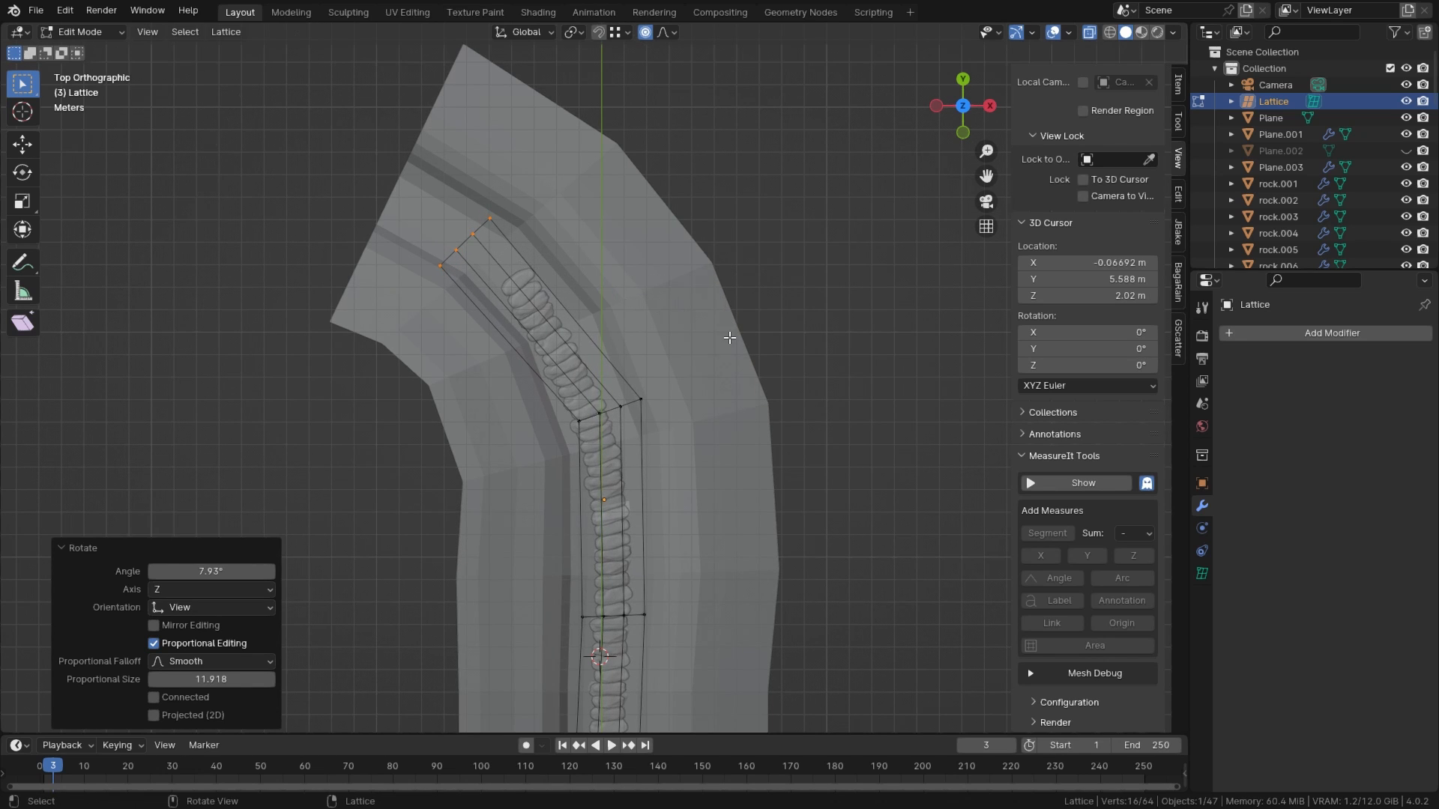
key("Tab")
middle_click_drag(664, 415, 638, 407)
middle_click_drag(643, 429, 614, 339)
key("Tab")
key("b")
key("g")
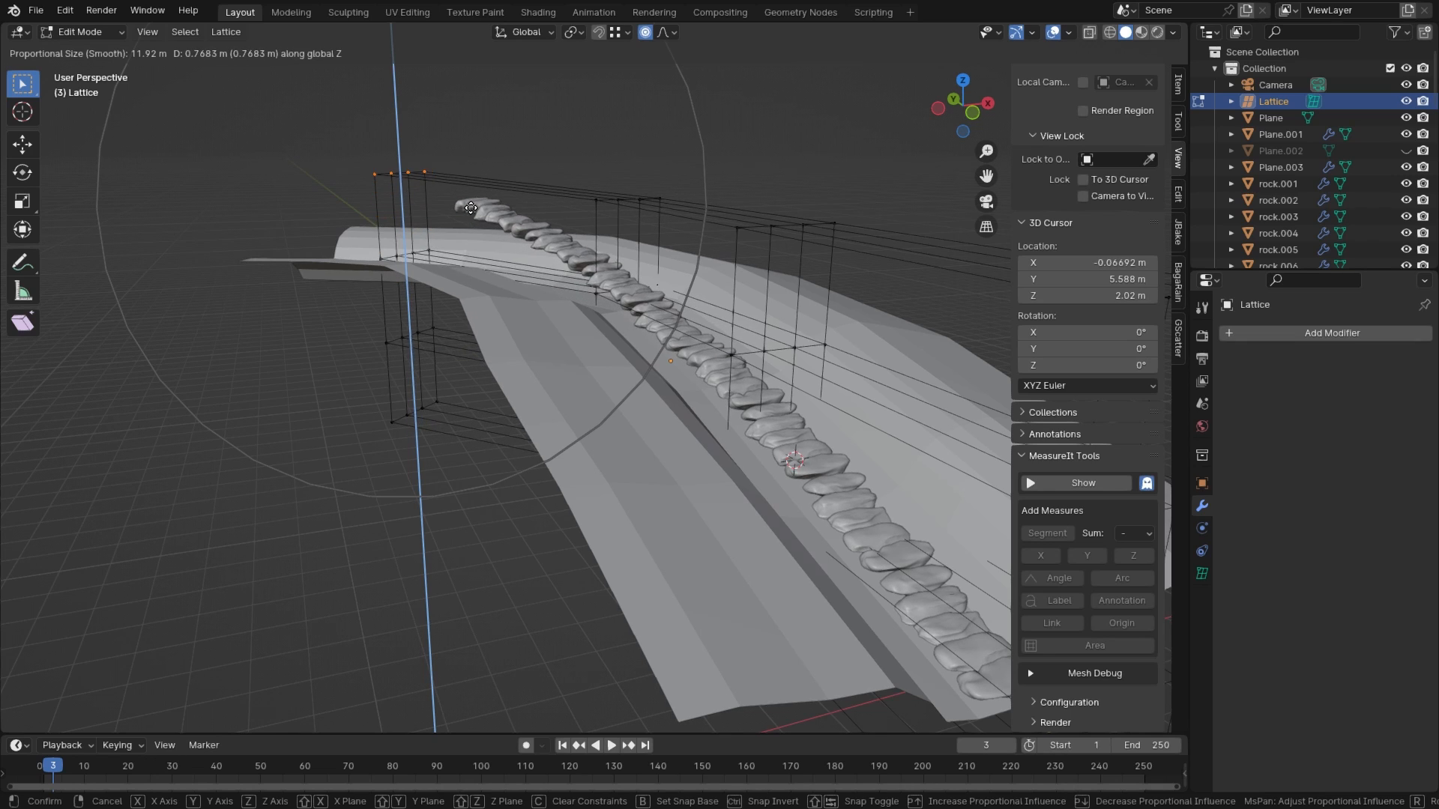
key("Escape")
left_click_drag(351, 152, 683, 232)
key("g")
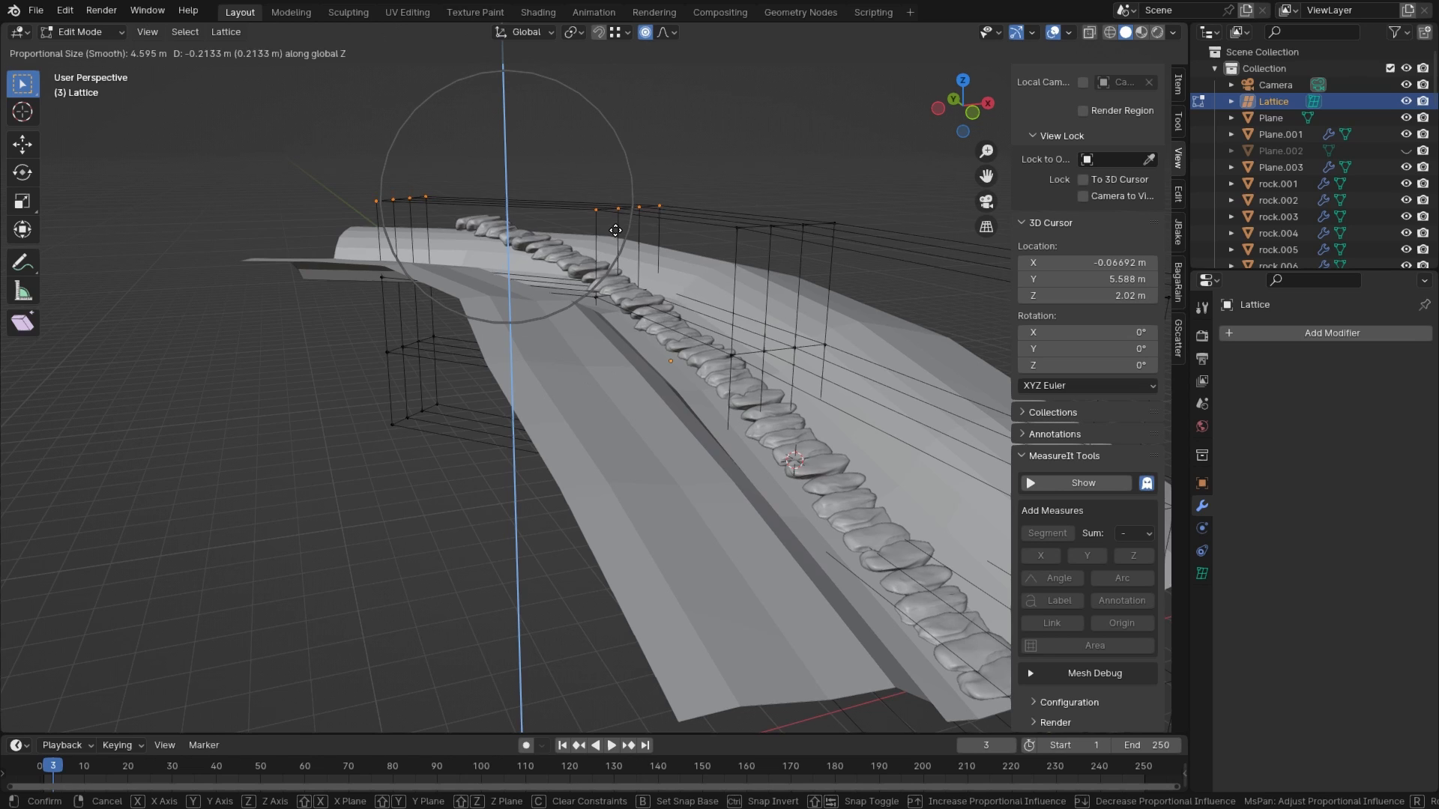
key("Escape")
key("g")
key("z")
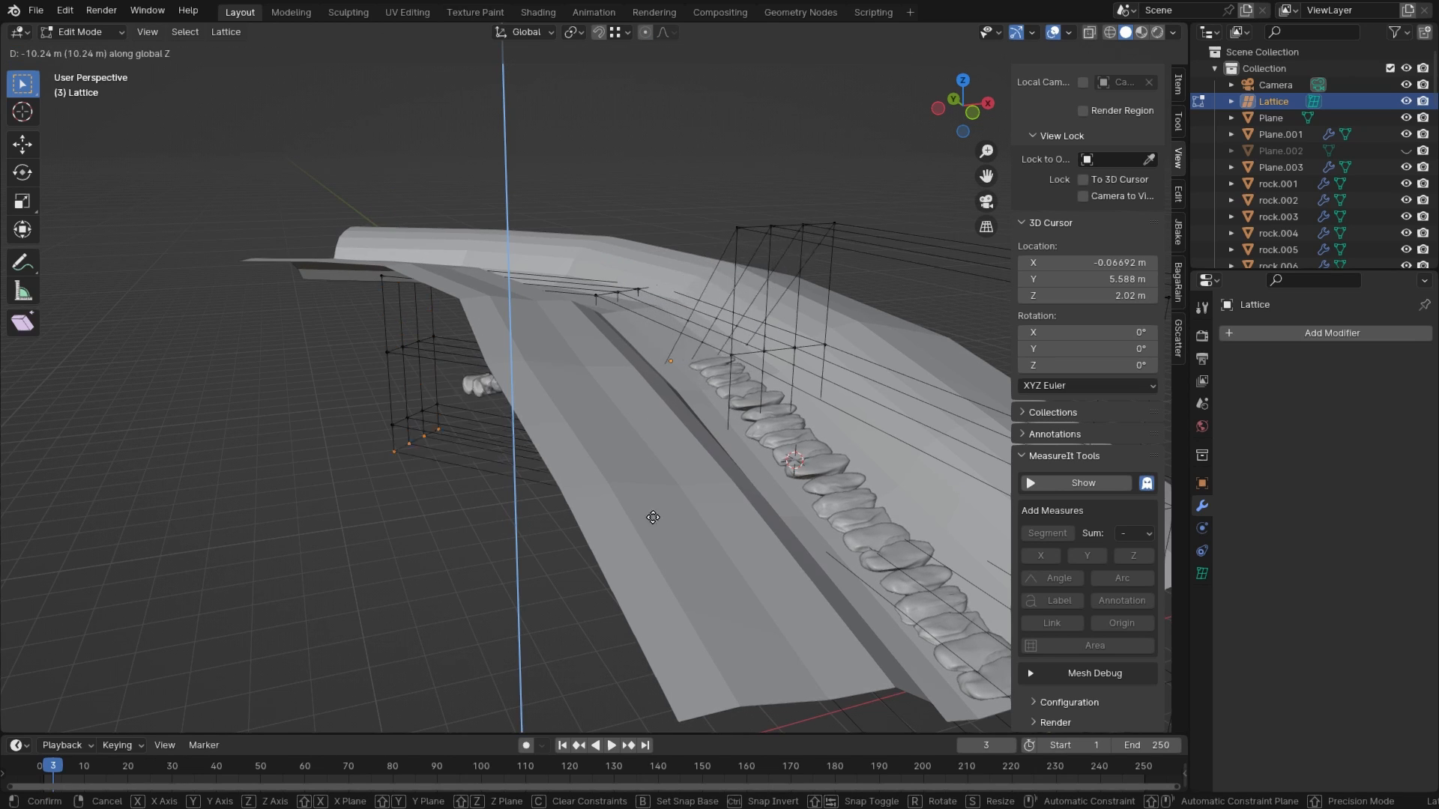
key("Escape")
Step: Select the lattice points of the two far-end rows at all heights and lower them about 0.3 m along Z
left_click_drag(380, 135, 687, 501)
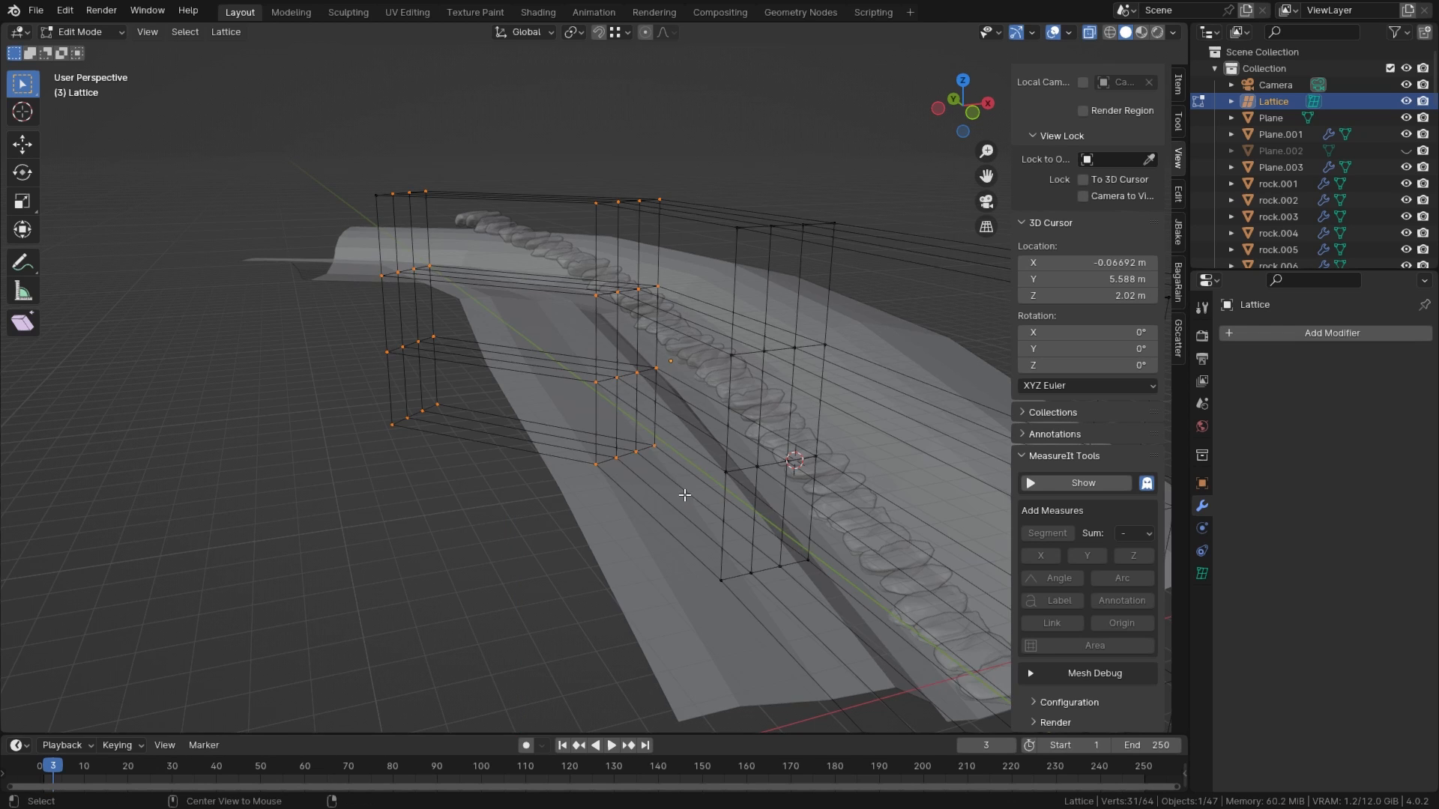
middle_click_drag(412, 222, 667, 268)
key("z")
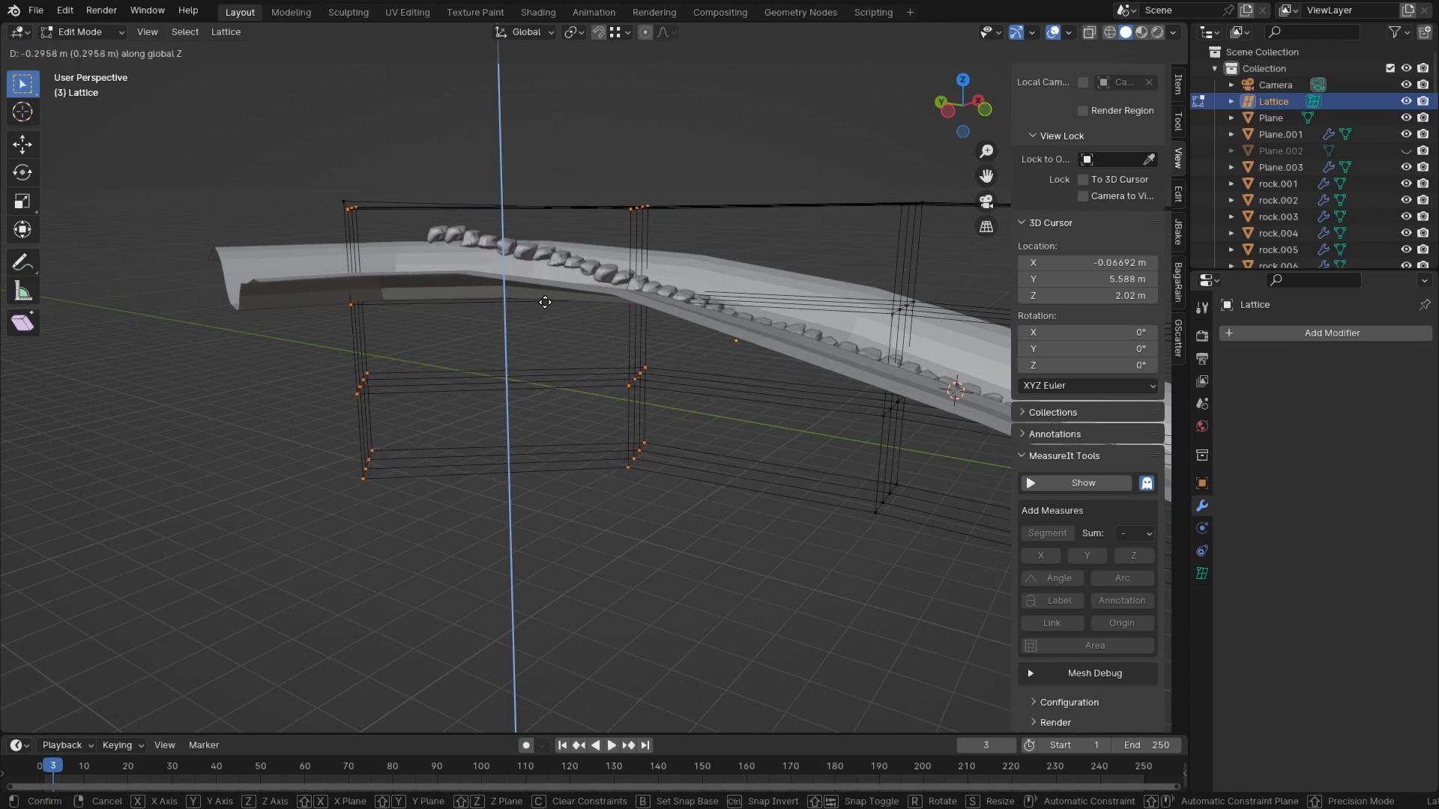
left_click(546, 305)
middle_click_drag(547, 305, 520, 232)
Step: Leave lattice editing and hide the lattice
key("Tab")
scroll(497, 176, "up", 3)
key("h")
Step: Adjust the heights of two rock steps on the bent stair by moving each along Z
left_click(596, 398)
key("g")
key("z")
left_click(546, 422)
middle_click_drag(546, 422, 649, 385)
left_click(401, 403)
key("g")
key("y")
key("z")
left_click(418, 405)
Step: Move two more rock steps along Z to fit them to the slope
left_click(570, 419)
key("g")
key("z")
left_click(636, 449)
middle_click_drag(636, 448, 599, 374)
left_click(566, 345)
key("g")
key("z")
left_click(689, 470)
Step: Toggle X-ray display and shift the selected rock step along Y using the side view
middle_click_drag(689, 470, 1040, 36)
key("alt+z")
key("KP_3")
key("g")
key("y")
left_click(694, 388)
mouse_move(694, 388)
middle_mouse_down()
mouse_move(660, 412)
mouse_move(674, 405)
middle_mouse_up()
Step: Select another rock step in an axis-aligned view and reposition it freely in the stair
left_click(963, 106)
left_click(334, 423)
key("g")
left_click(505, 236)
Step: Move the next rock step about 0.55 m in Y and -0.66 m in Z, and shift it about -0.29 m along Y
left_click(505, 235)
key("g")
left_click(525, 367)
middle_click_drag(525, 368, 628, 458)
key("g")
key("y")
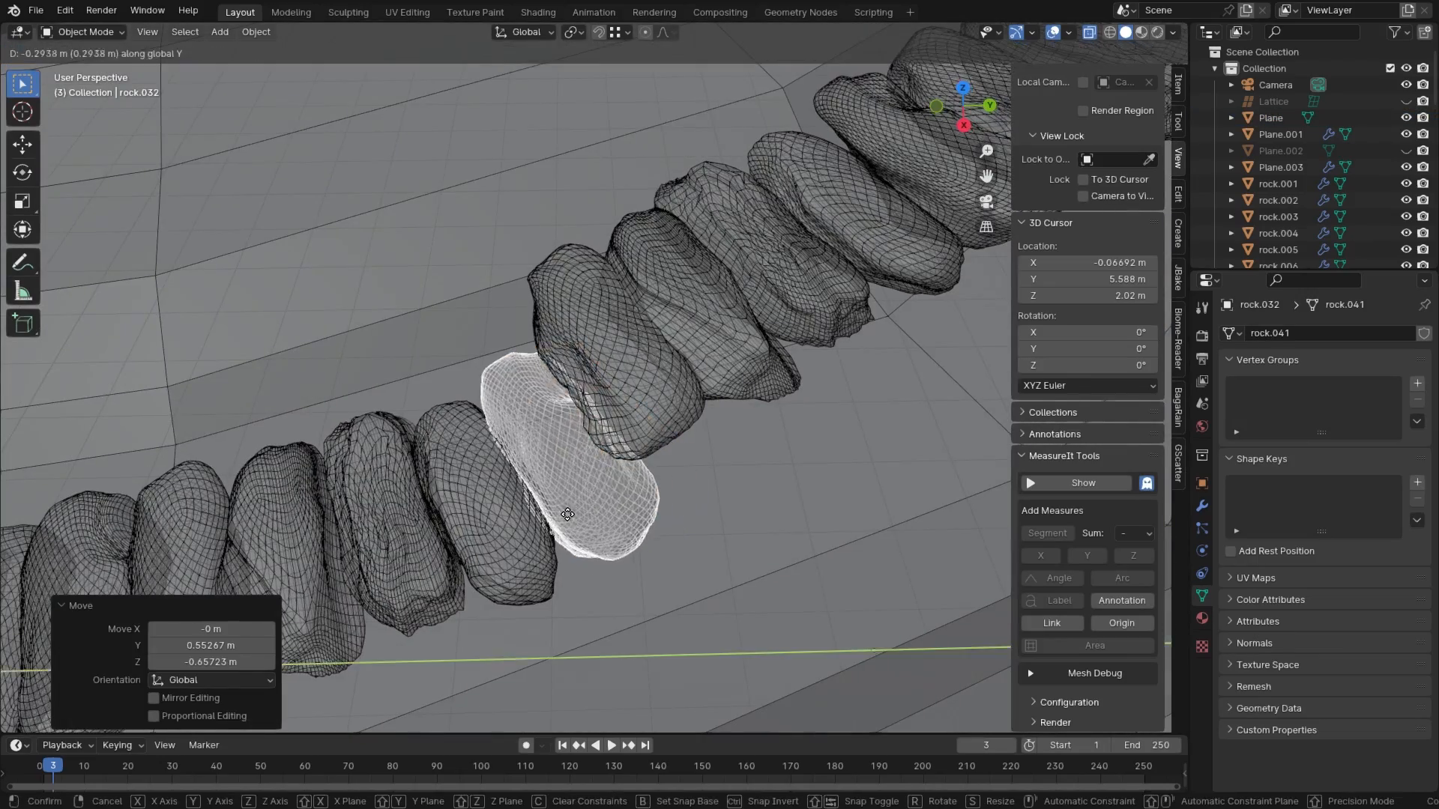
left_click(565, 514)
Step: Reposition the following rock step freely in the side view and shift it about -0.18 m along Y
key("KP_3")
left_click(637, 264)
key("g")
left_click(645, 352)
middle_click_drag(644, 353, 502, 402)
key("g")
key("y")
left_click(637, 359)
key("Right")
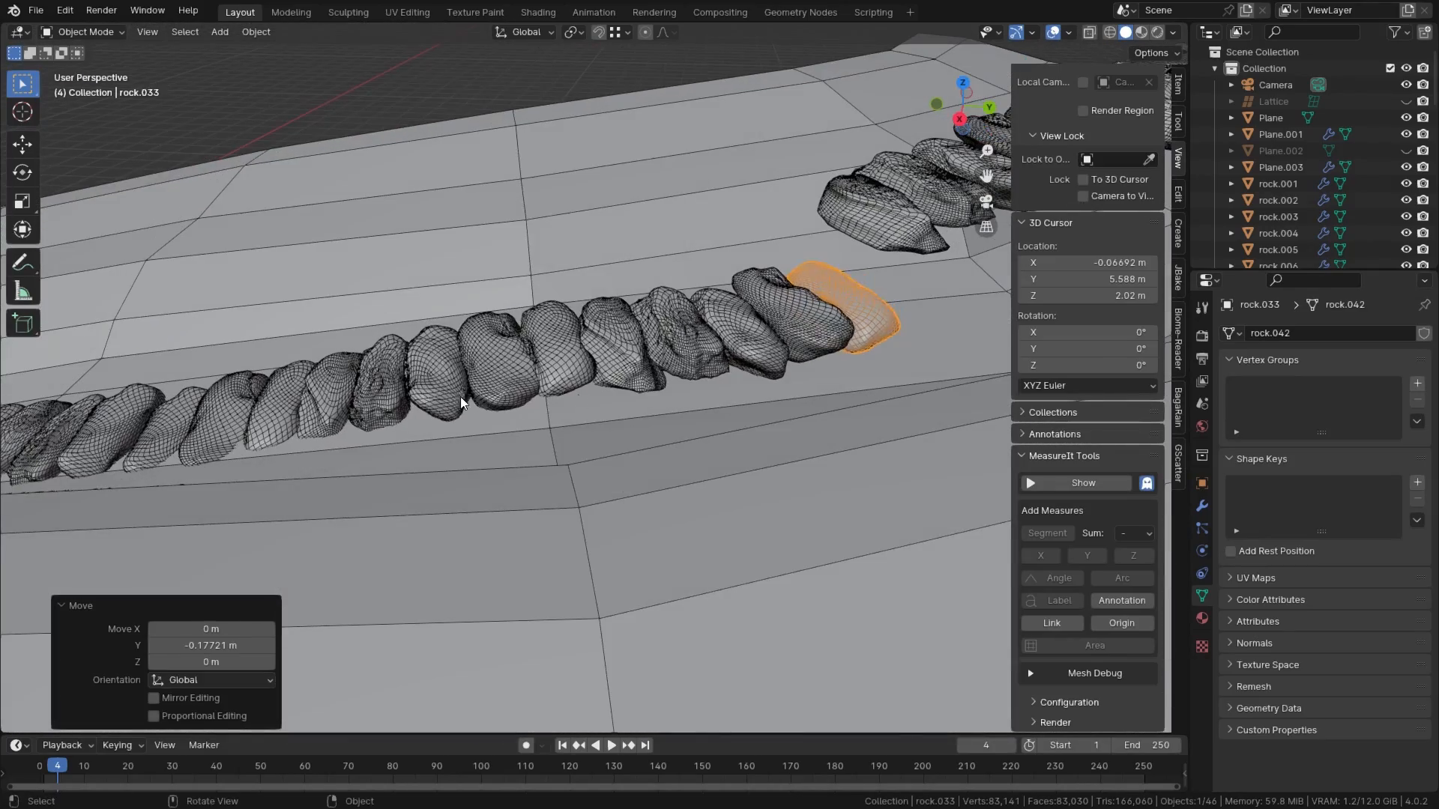
Step: Undo the most recent rock placement edits and try moving the selected rock along Z
key("ctrl+z")
key("ctrl+z")
key("ctrl+z")
key("ctrl+z")
key("ctrl+z")
key("ctrl+z")
key("g")
key("z")
key("Escape")
Step: Select a rock step farther along the stair and adjust its height along Z
middle_click_drag(850, 322, 582, 381)
left_click(424, 438)
key("g")
key("z")
left_click(424, 438)
left_click(424, 430)
Step: Switch to the camera view and move the camera forward toward the stair with walk navigation
key("KP_0")
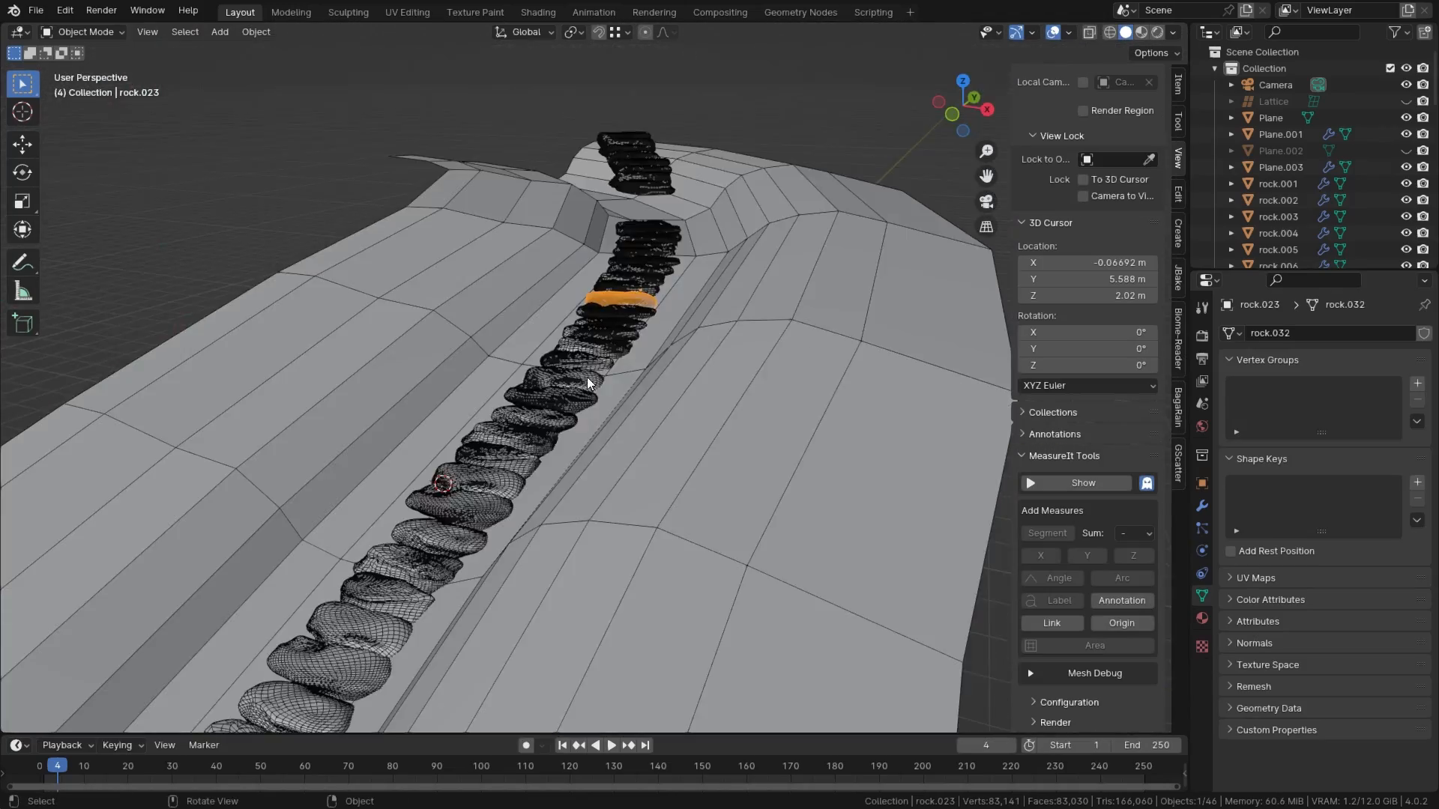
left_click(709, 319)
key("shift+grave")
key("w")
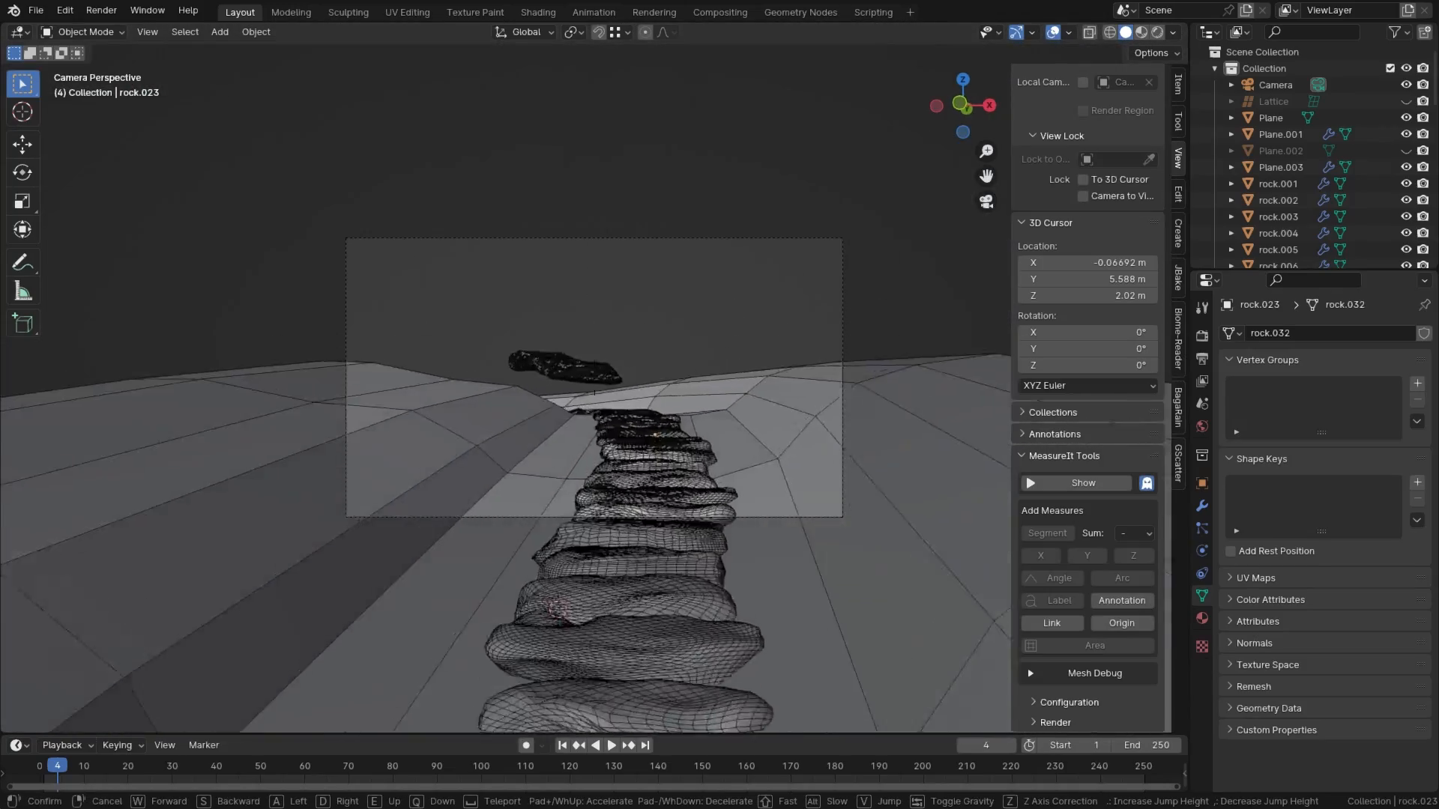
key("Return")
middle_click_drag(462, 398, 625, 366)
Step: Reveal the hidden objects and delete the selected section of the Plane.002 path mesh in Edit Mode
key("alt+h")
left_click(327, 329)
left_click(340, 317)
right_click(340, 317)
left_click(403, 304)
scroll(547, 347, "down", 5)
left_click_drag(965, 98, 563, 420)
middle_click_drag(564, 419, 427, 337)
key("Tab")
key("x")
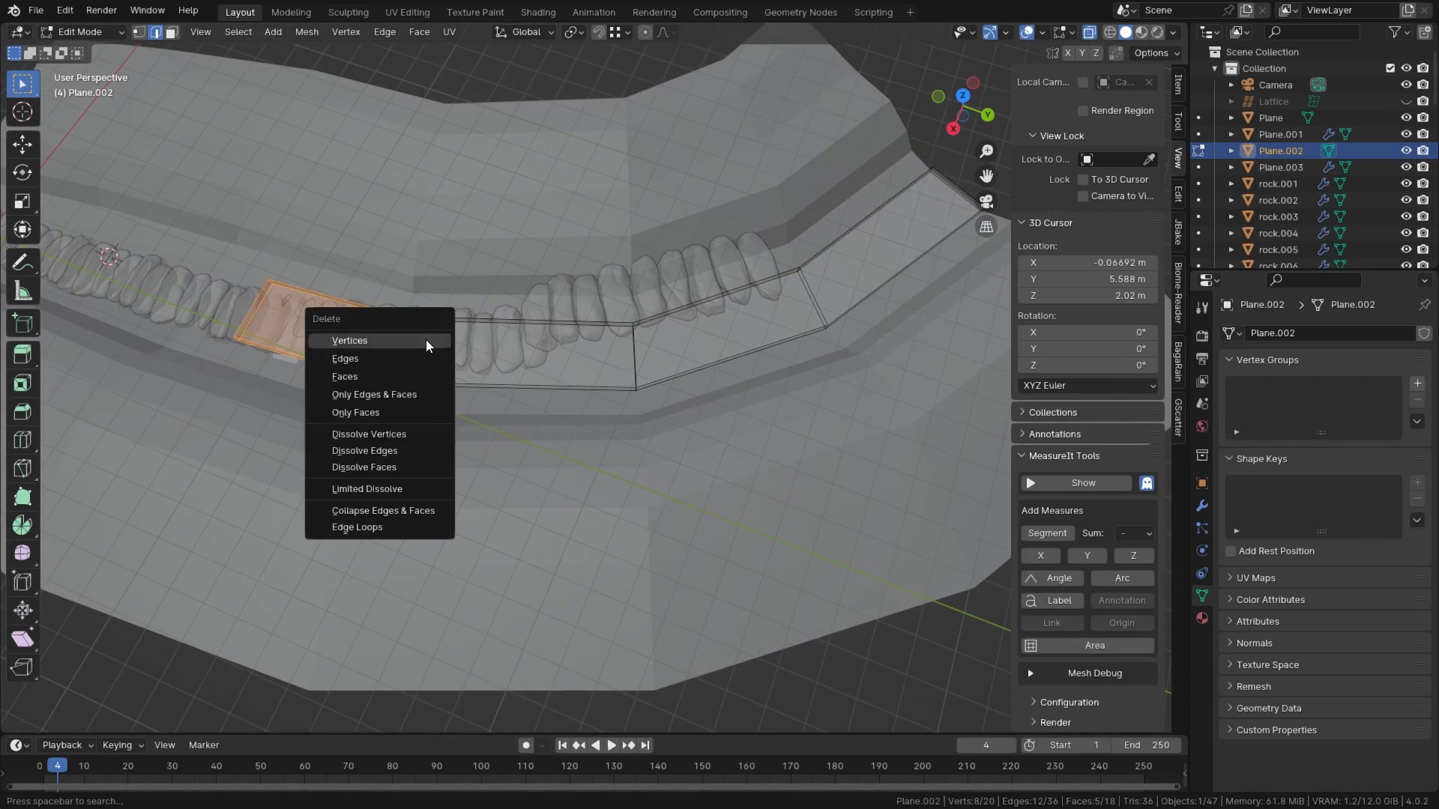
left_click(390, 497)
middle_click_drag(390, 498, 553, 428)
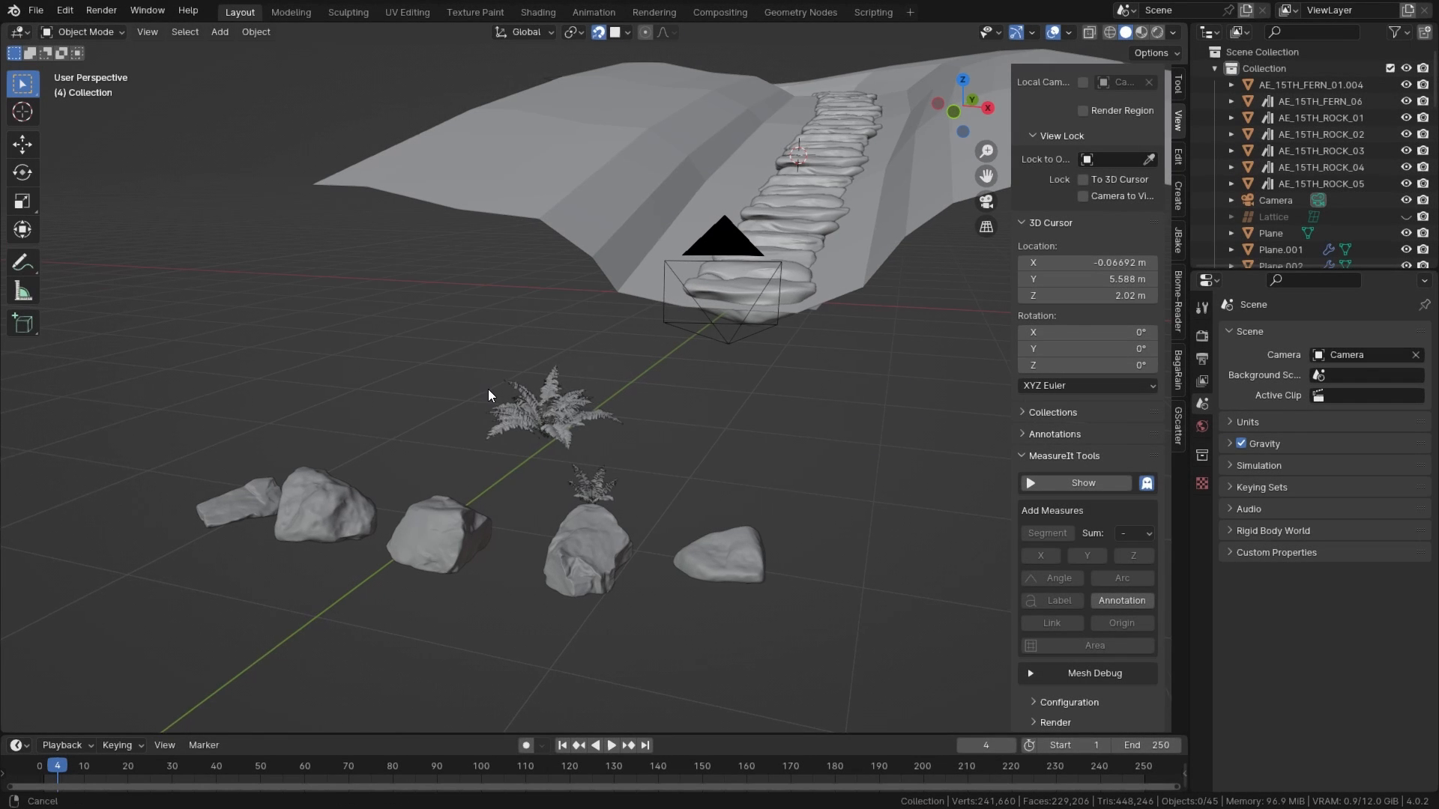
key("w")
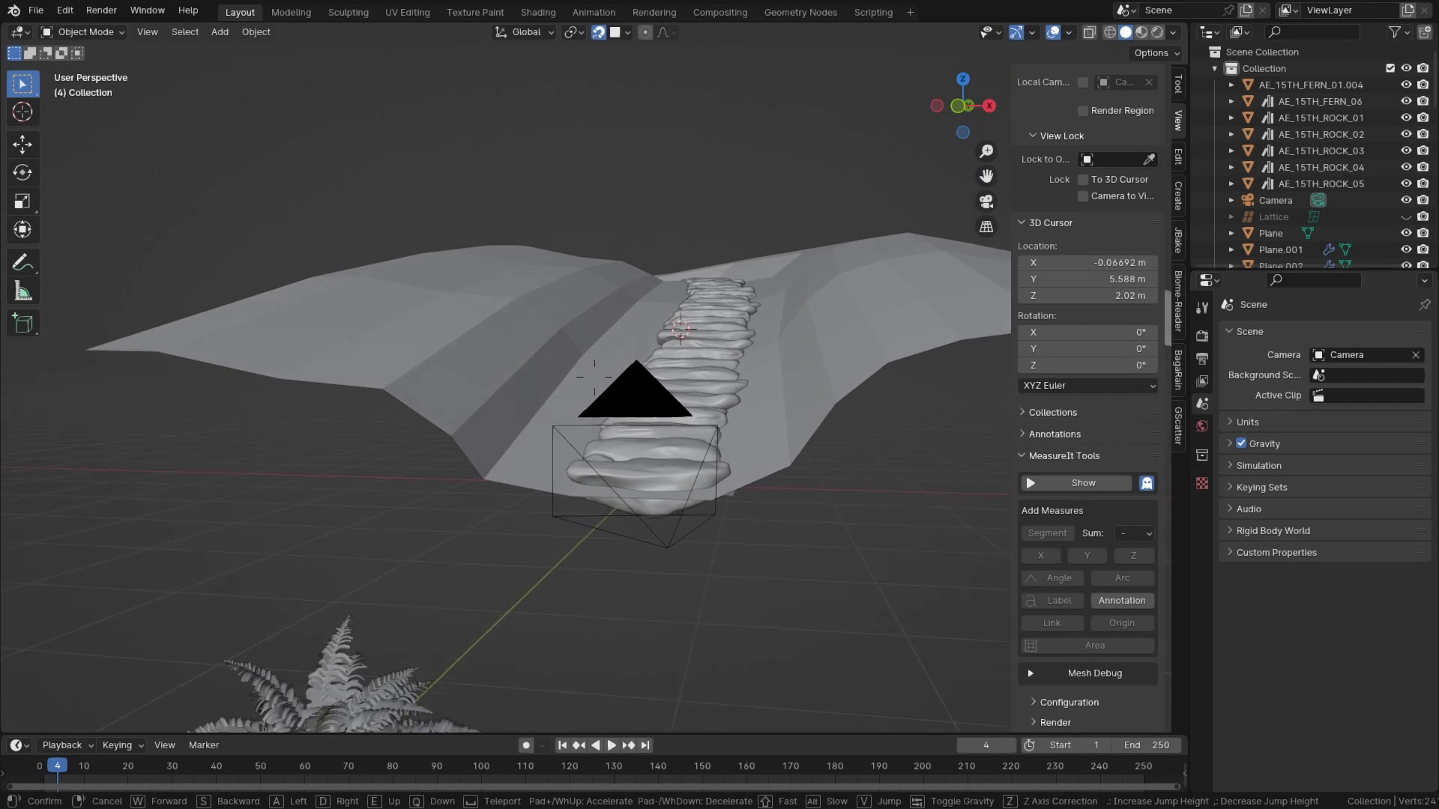
key("w")
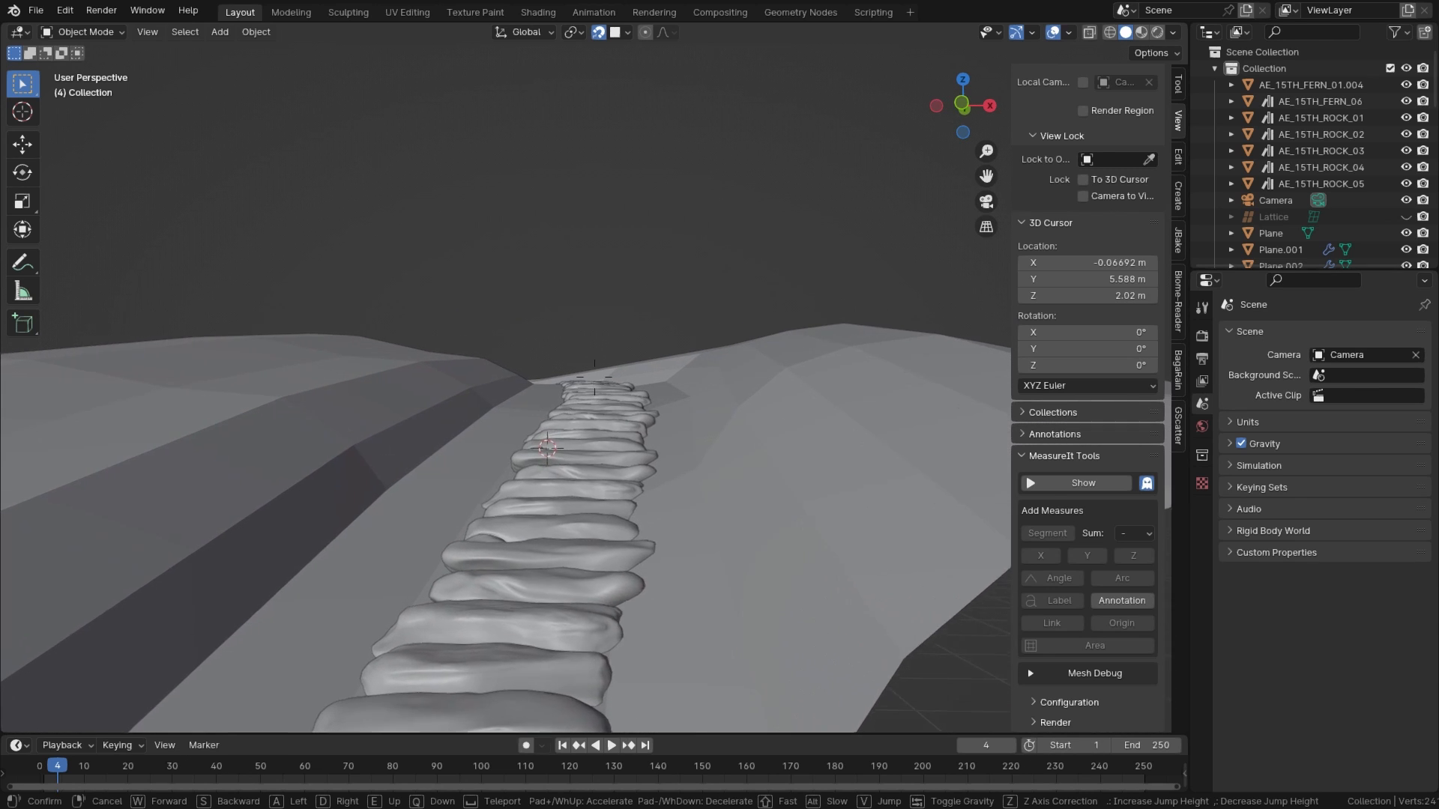
key("w")
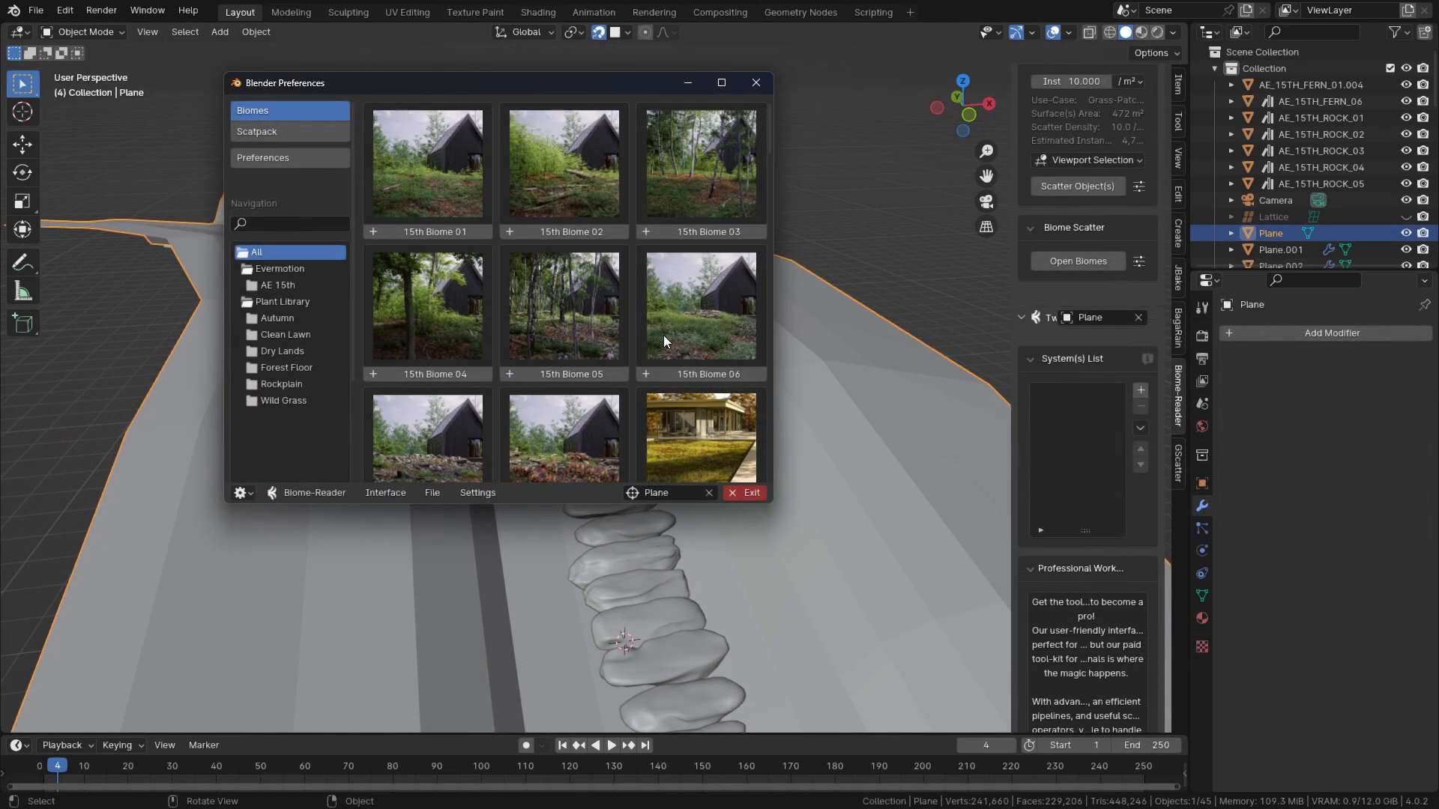
Step: Find the Forest 01 biome in the Biome-Reader library, scatter it on the Plane terrain, and put the library window away
scroll(645, 322, "down", 10)
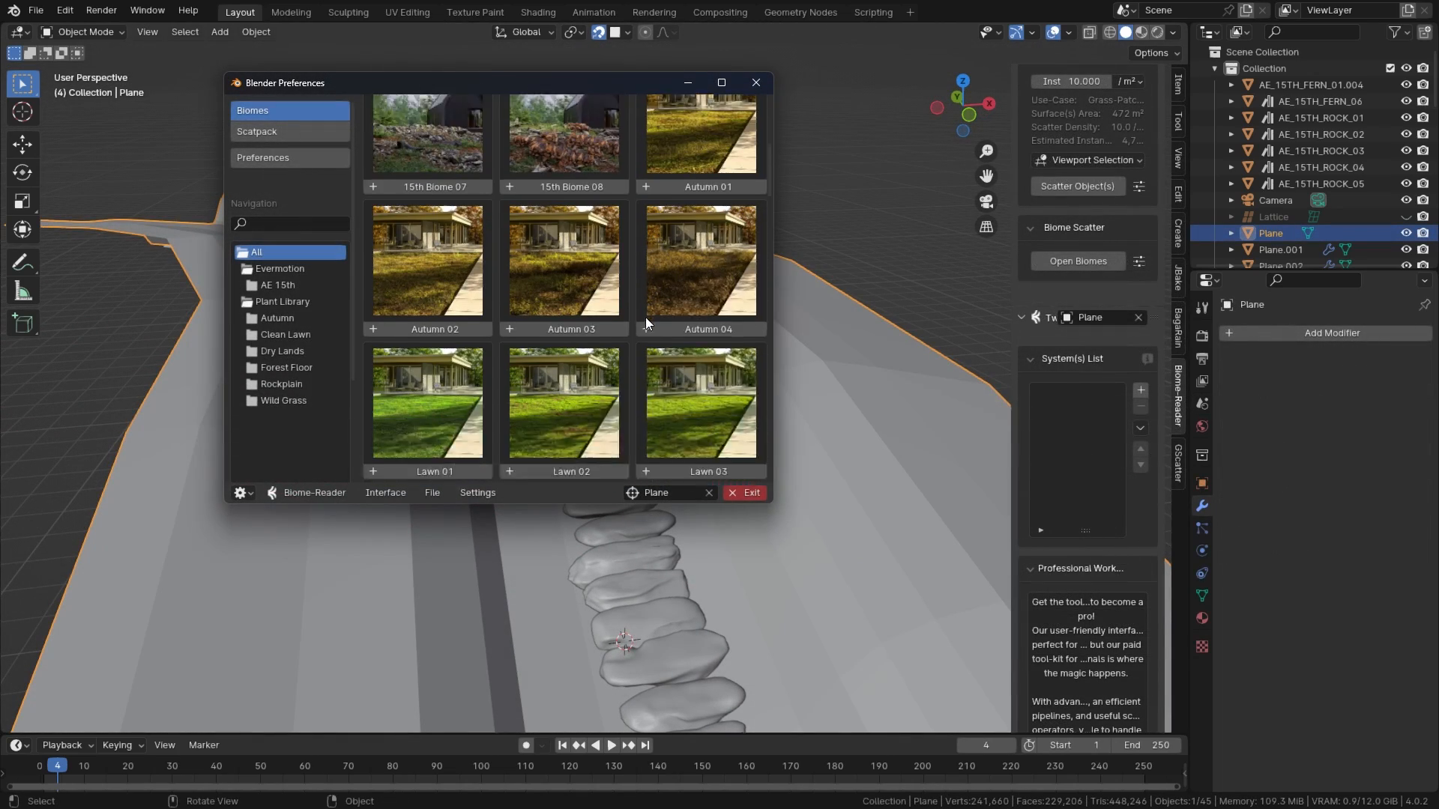
scroll(641, 314, "down", 12)
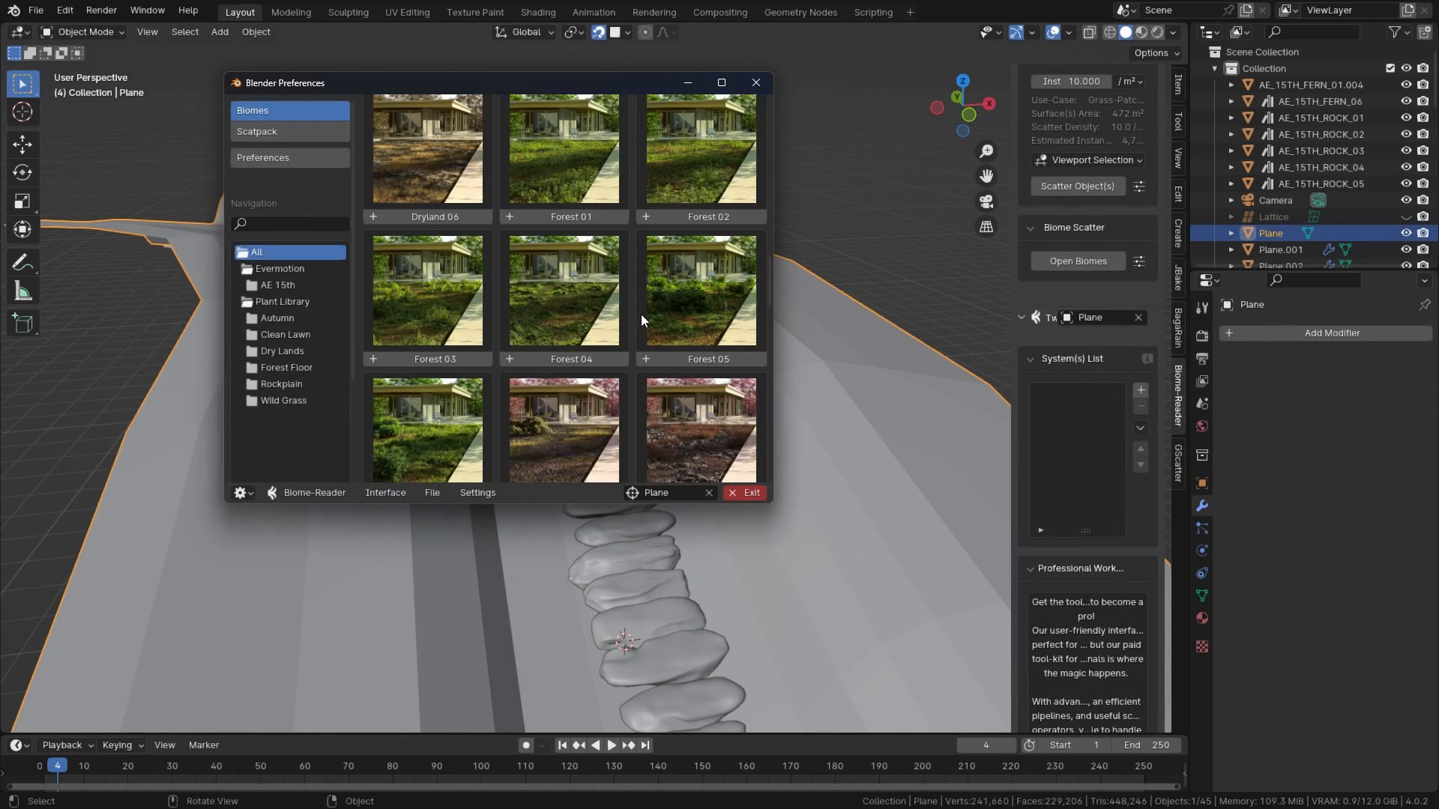
scroll(668, 333, "up", 6)
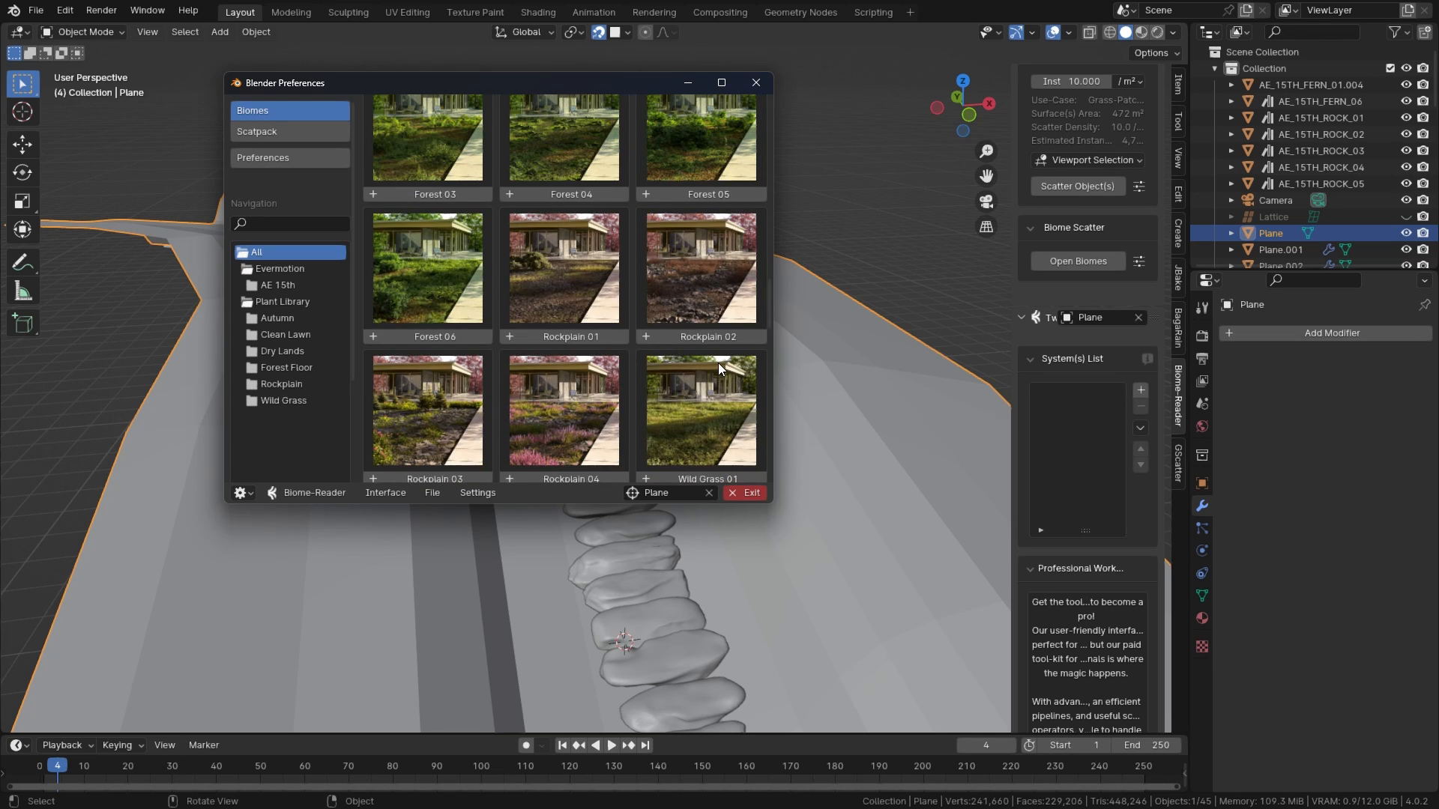
scroll(715, 367, "up", 8)
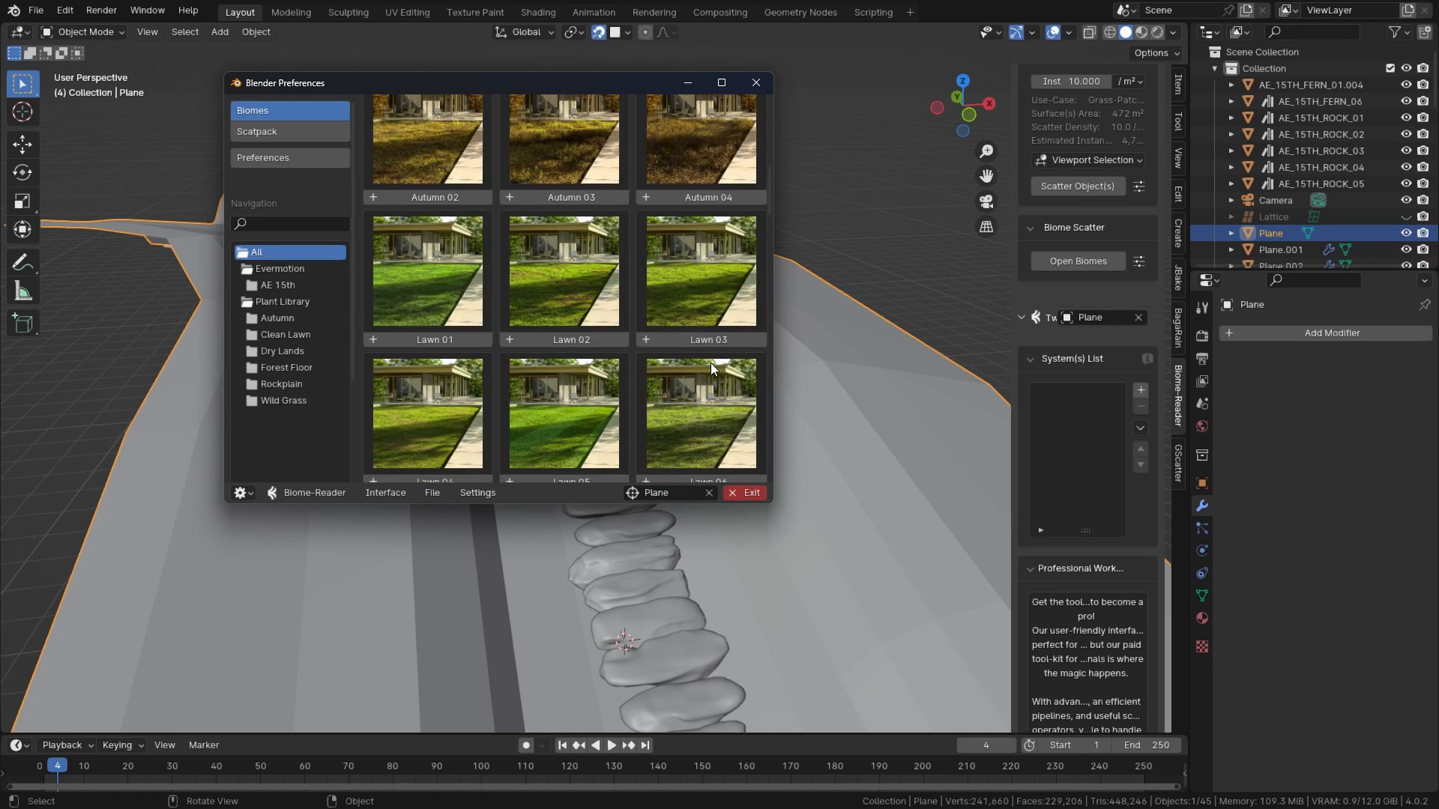
scroll(703, 364, "up", 5)
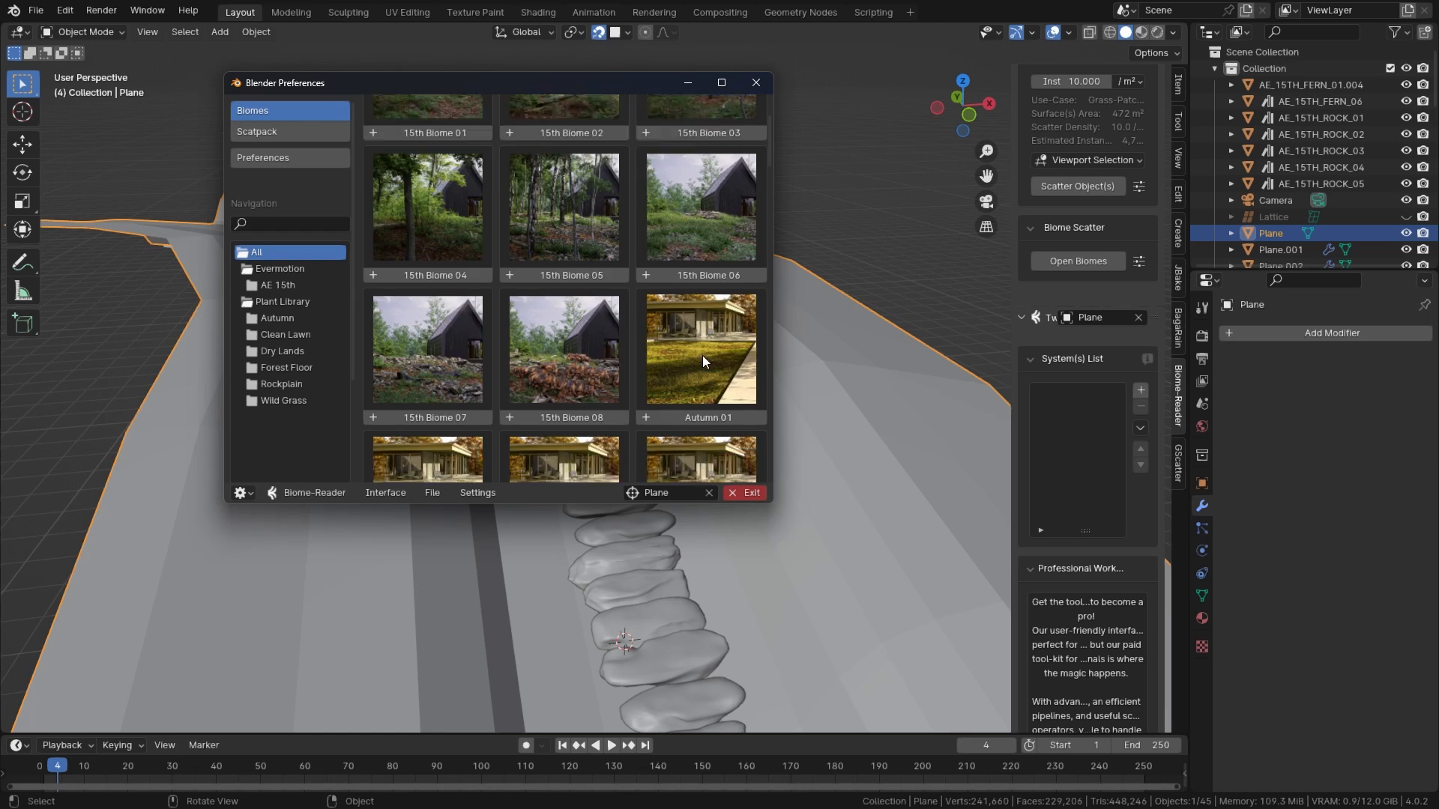
scroll(690, 362, "down", 6)
scroll(686, 362, "up", 3)
scroll(625, 346, "down", 6)
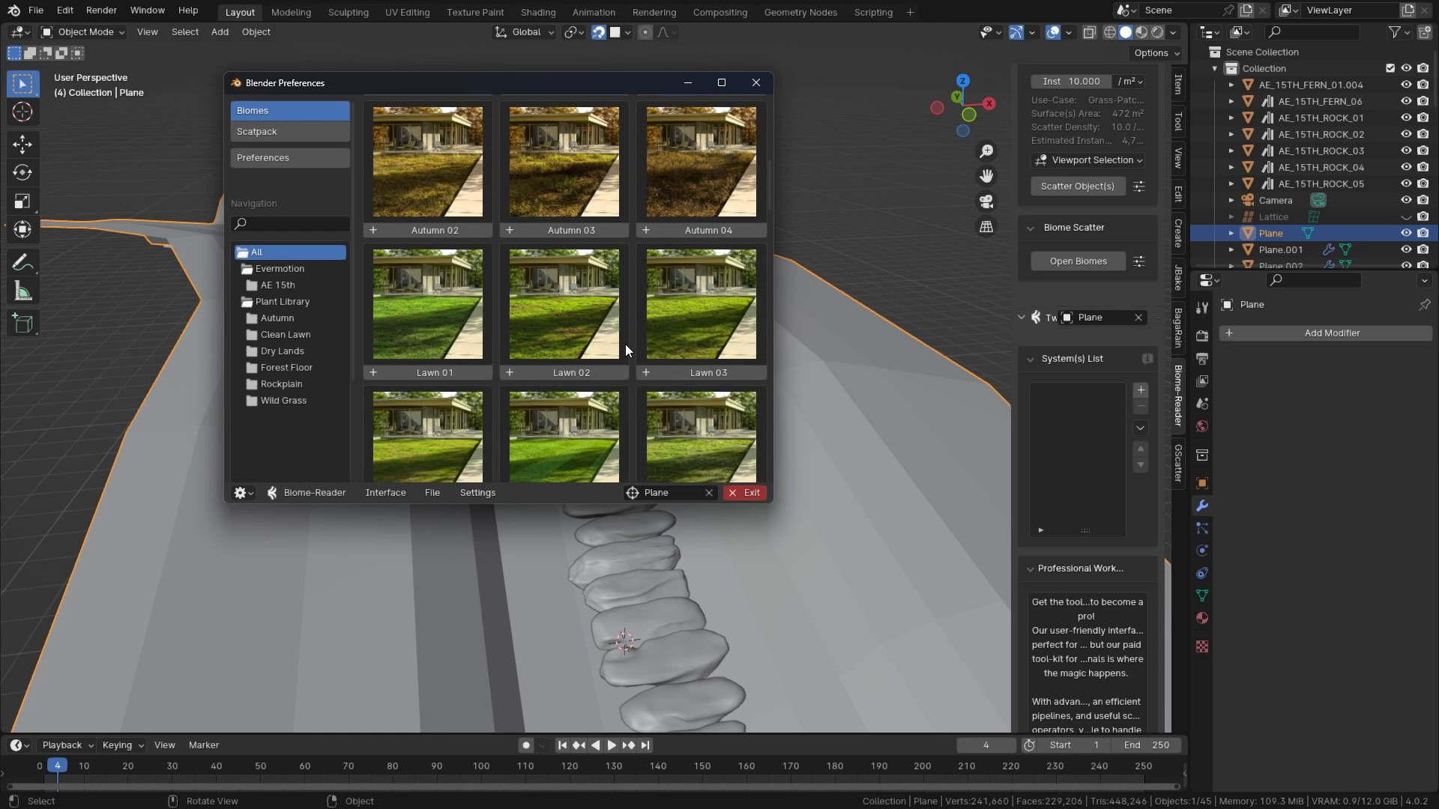
scroll(626, 344, "down", 6)
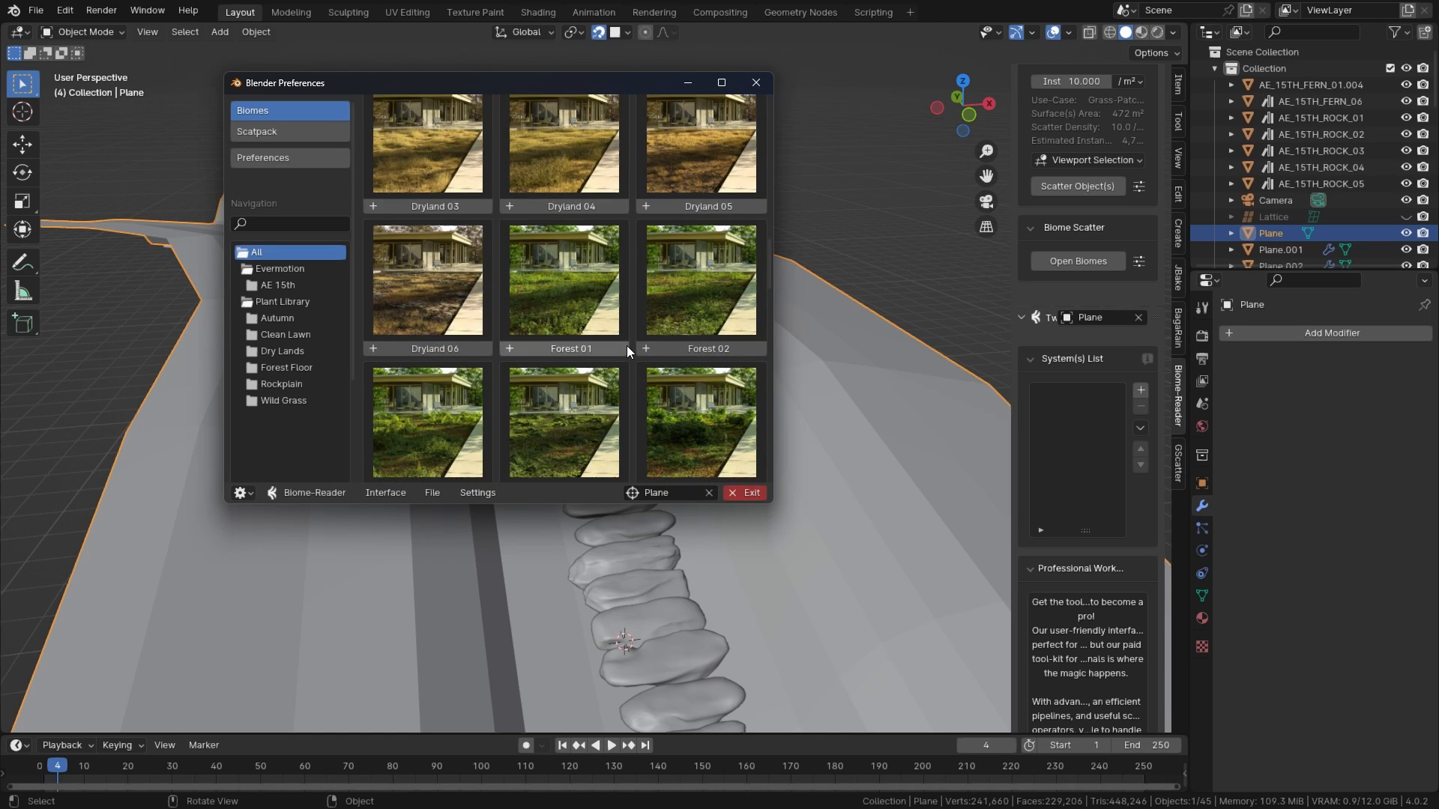
scroll(637, 358, "down", 1)
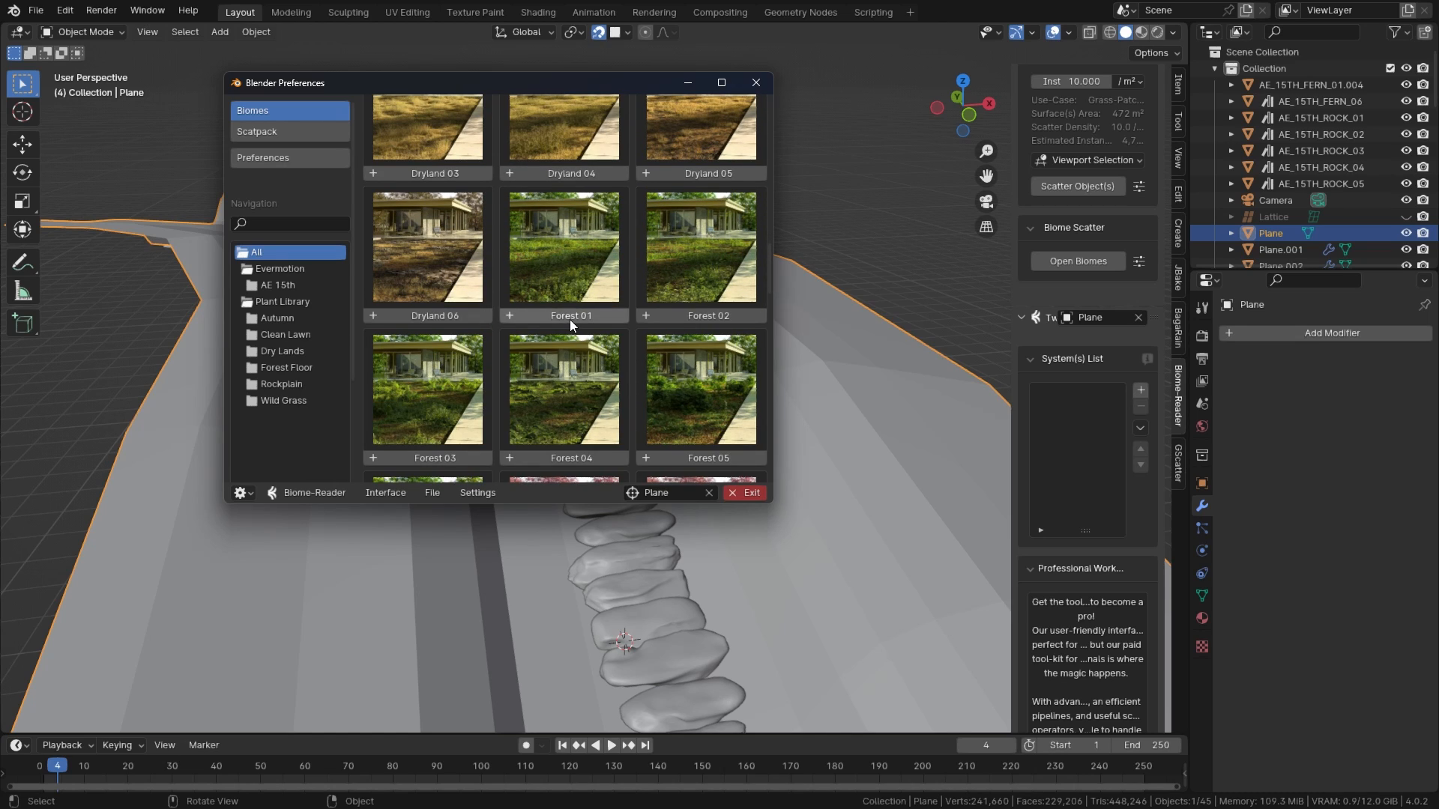
mouse_move(570, 319)
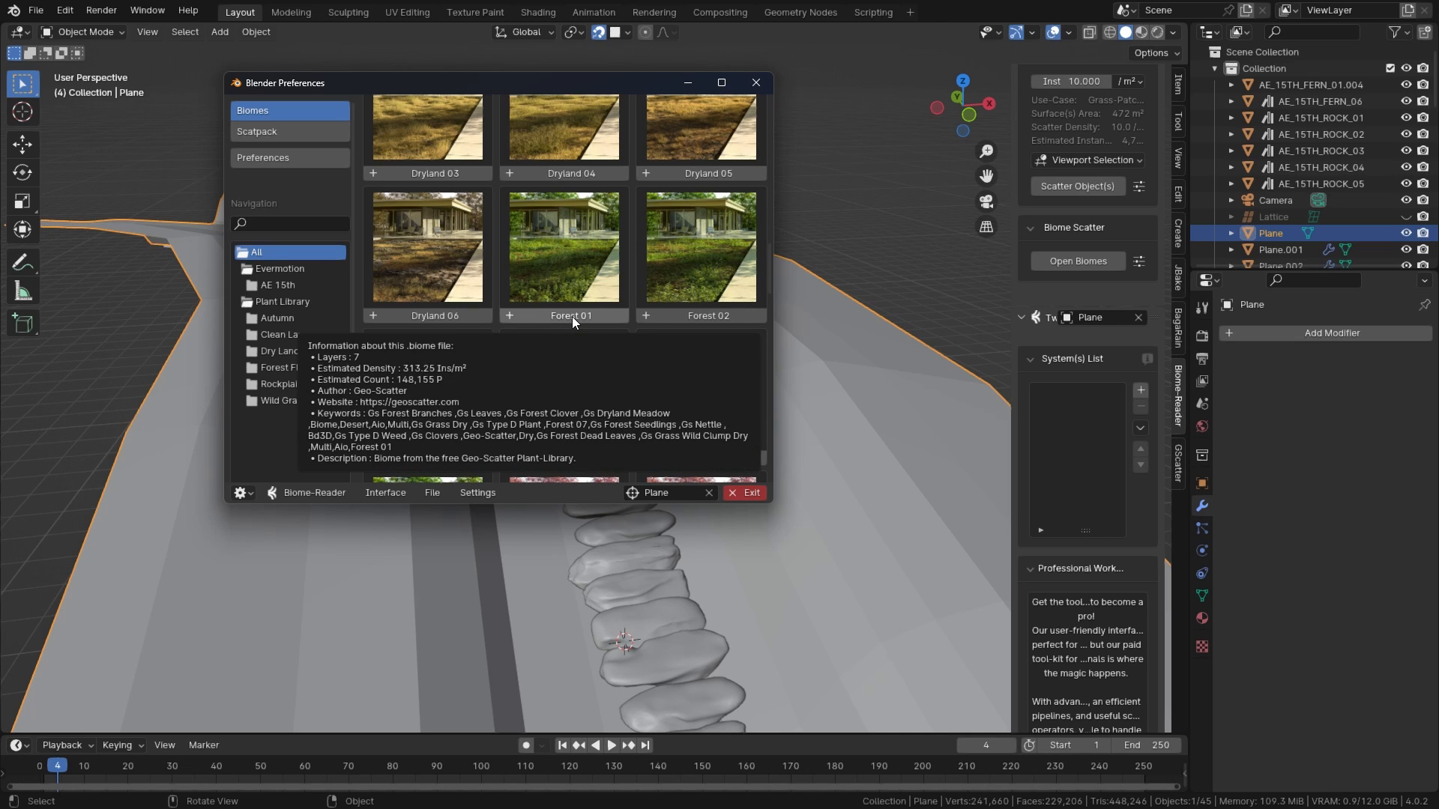
scroll(574, 313, "down", 1)
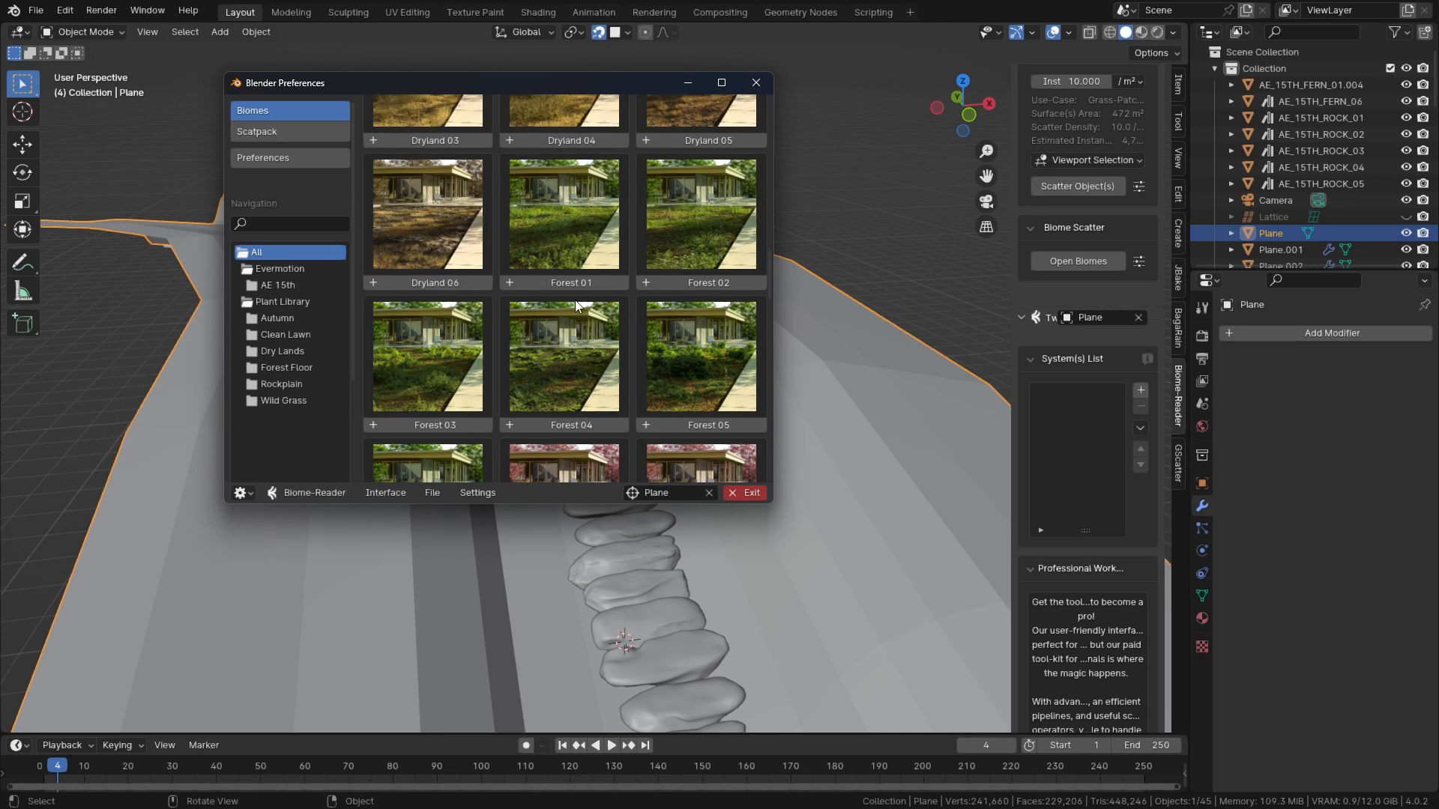
left_click(578, 280)
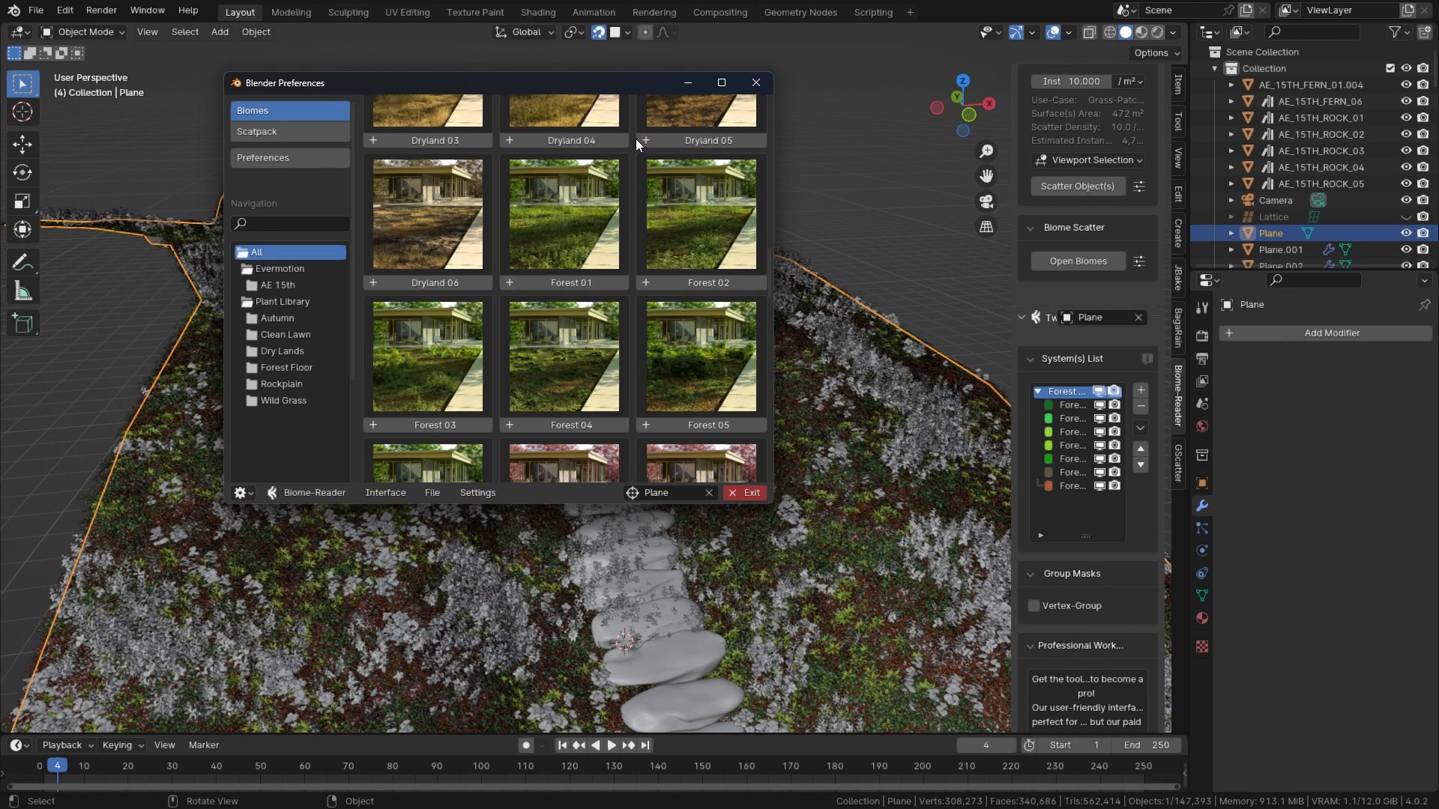
left_click(685, 84)
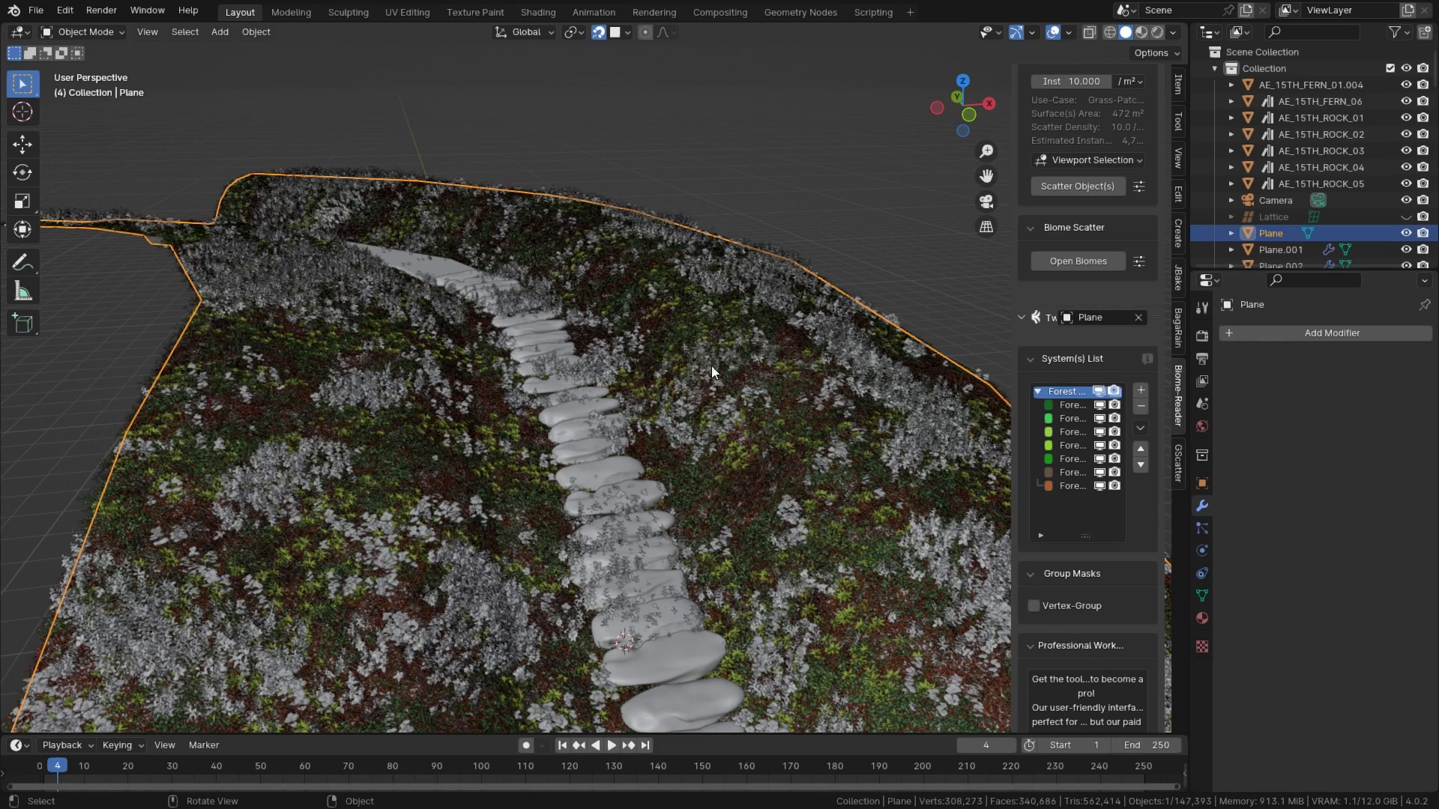
Step: Deselect the terrain, look over the scattered vegetation, and widen the sidebar so the scatter system names are readable
scroll(694, 370, "down", 6)
middle_click_drag(741, 367, 724, 380)
key("alt+a")
middle_click_drag(632, 362, 780, 401)
scroll(442, 371, "up", 3)
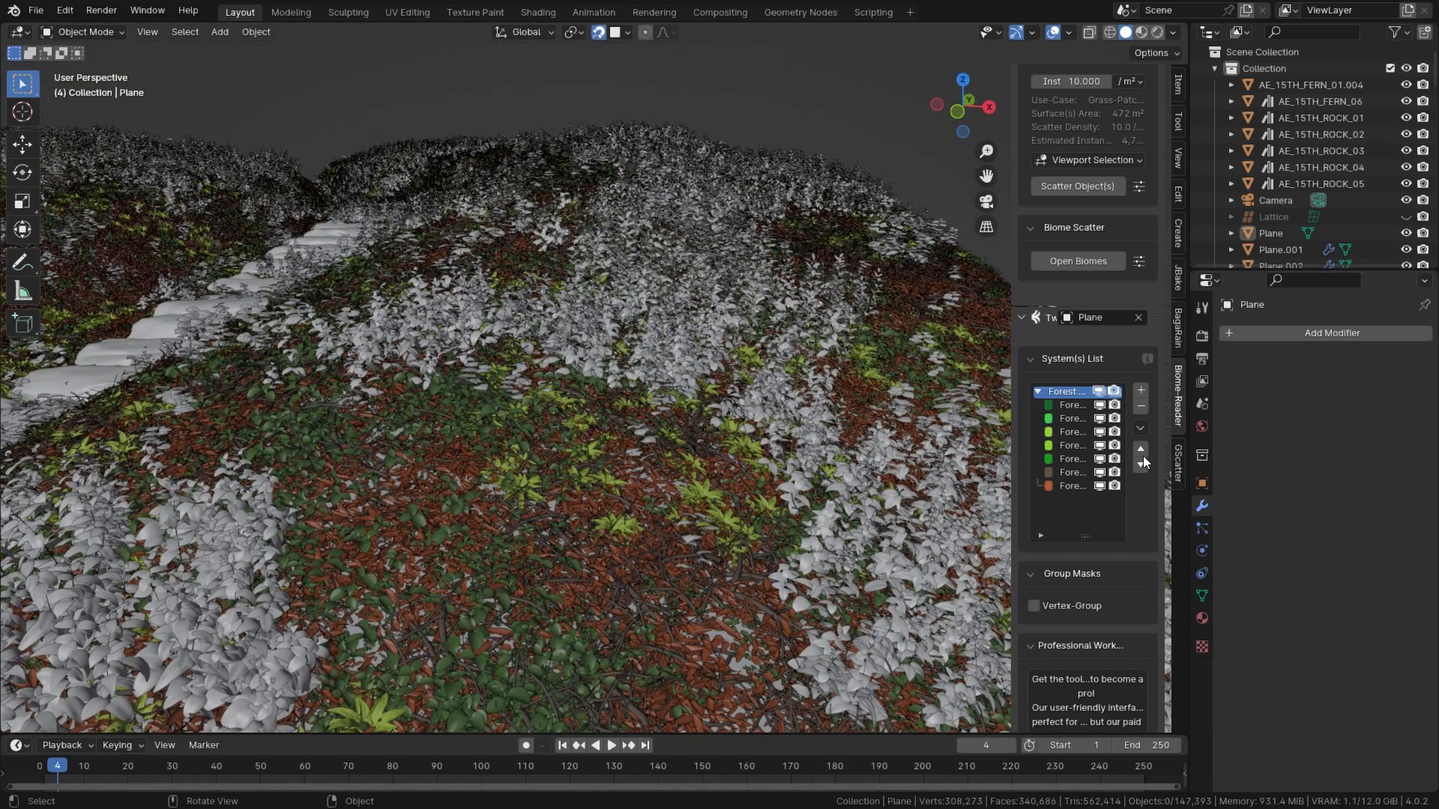
scroll(1116, 552, "down", 1)
left_click_drag(1011, 518, 910, 519)
scroll(1046, 538, "down", 8)
scroll(1091, 559, "up", 6)
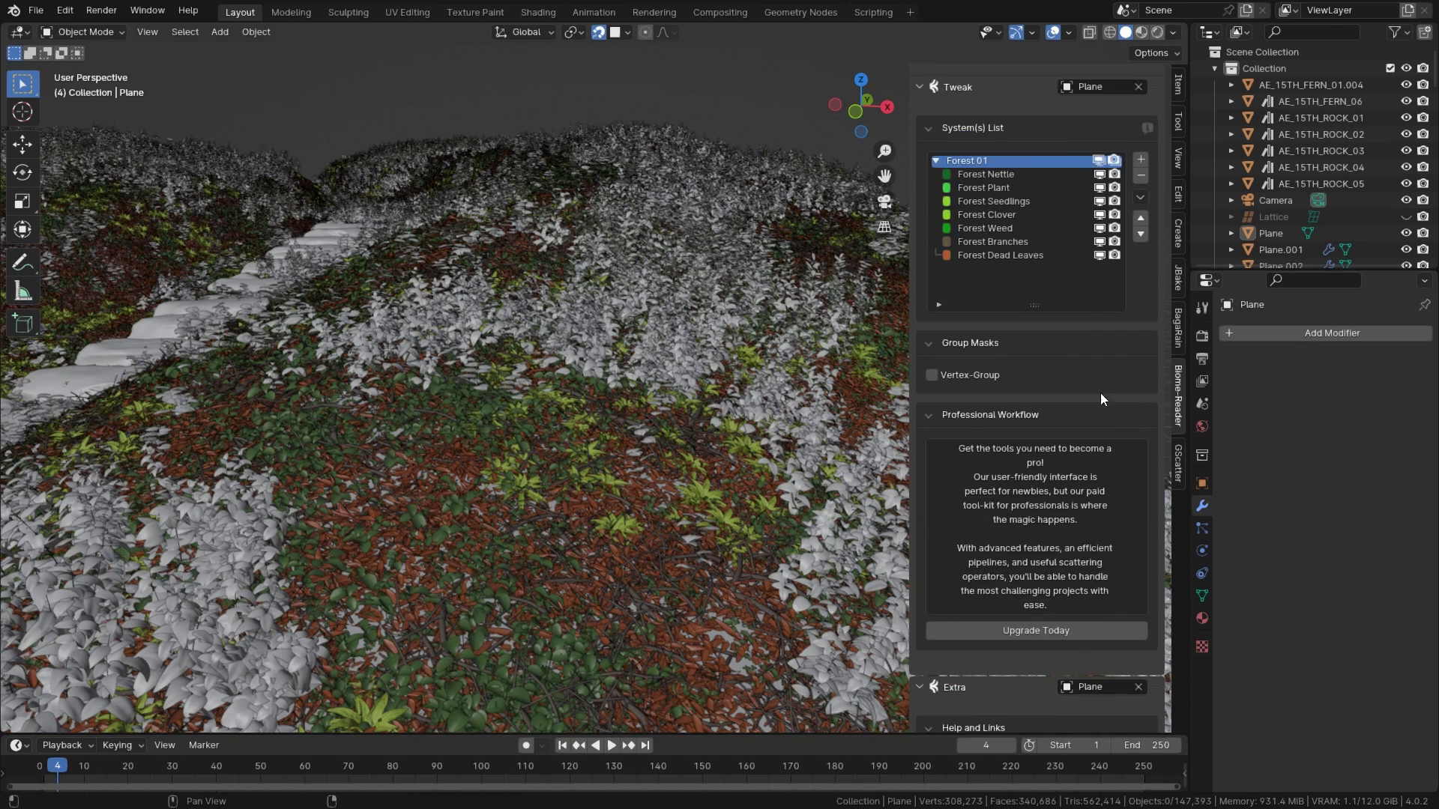
Step: Activate the simplified viewport display for the Forest Nettle scatter system
left_click(970, 276)
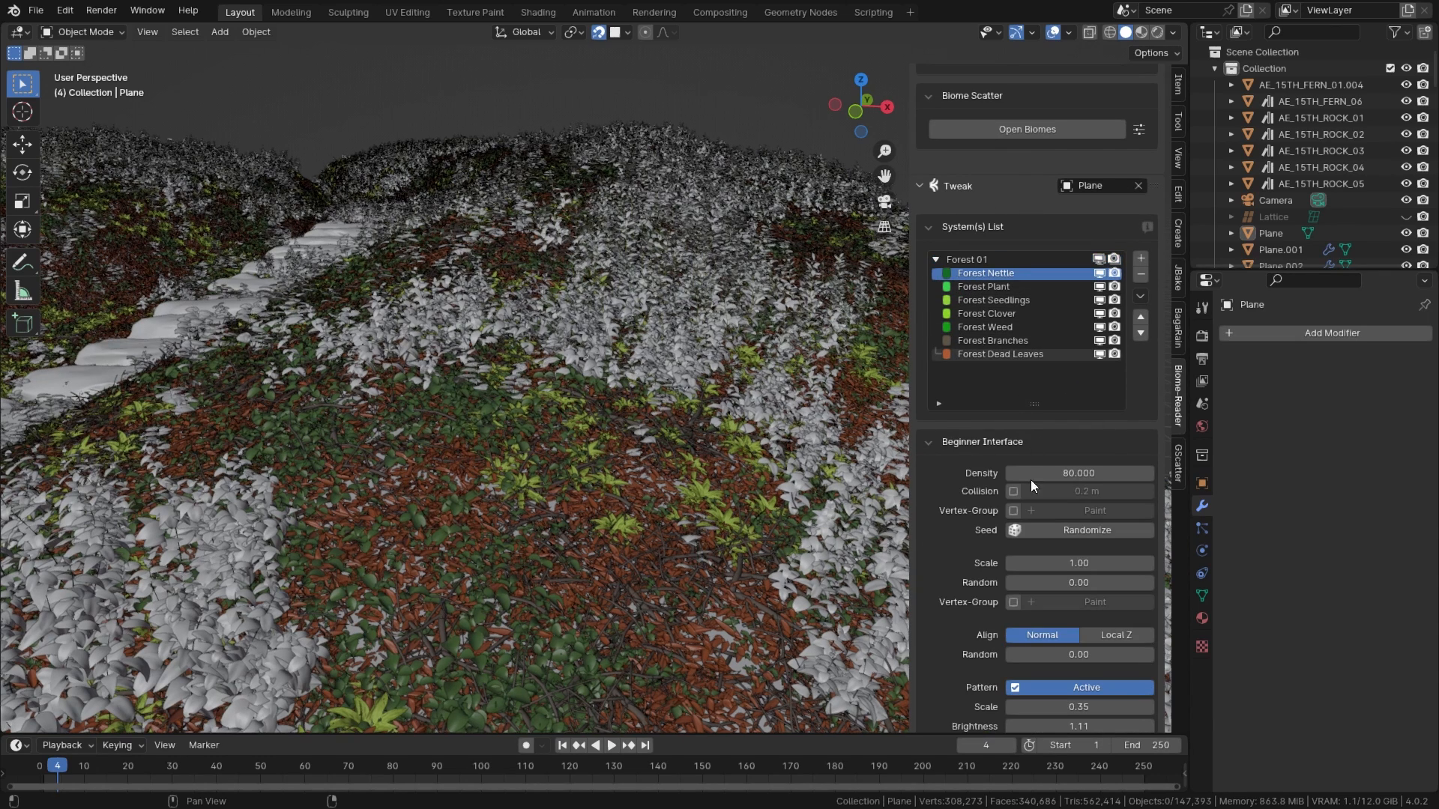
scroll(974, 517, "down", 5)
scroll(964, 533, "down", 2)
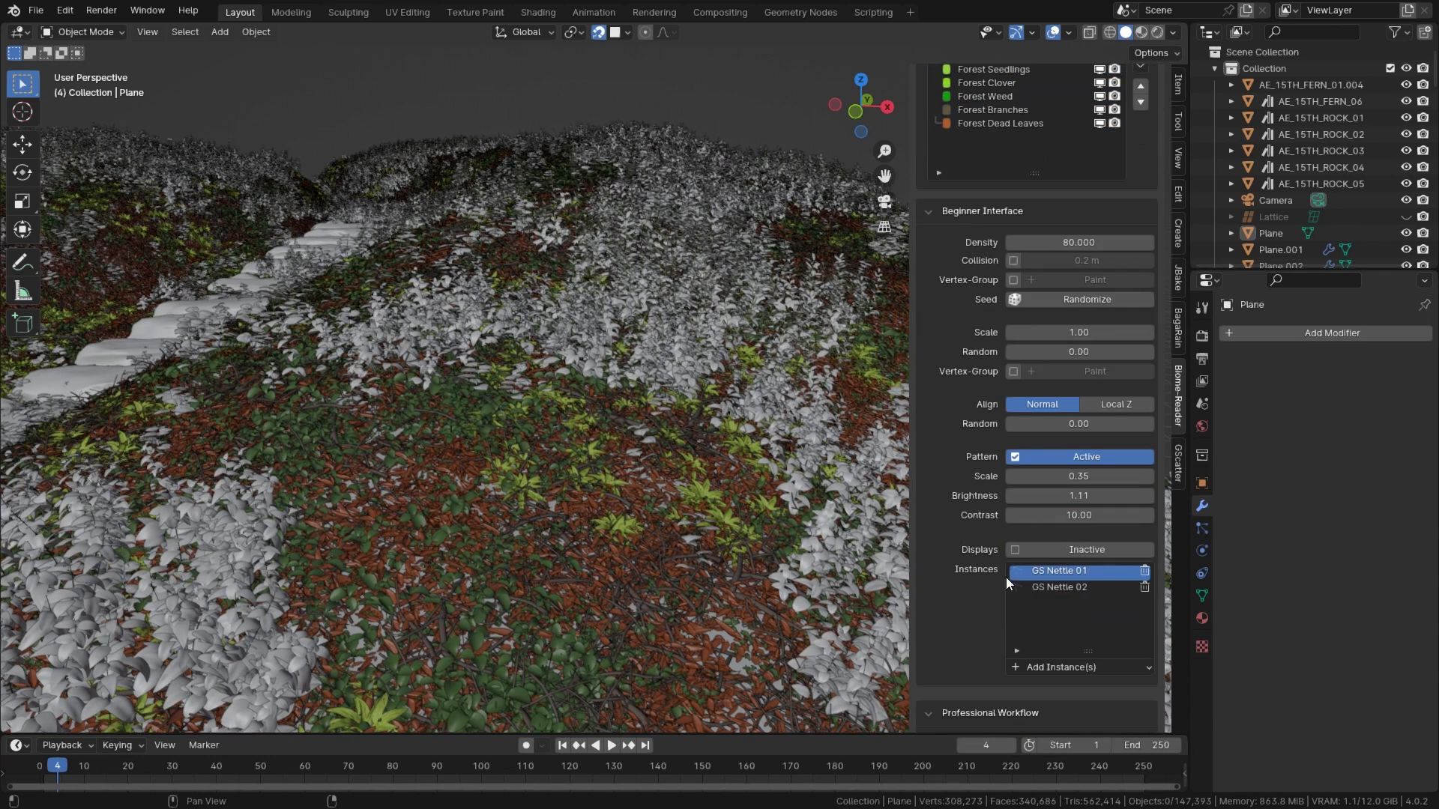
left_click(1014, 547)
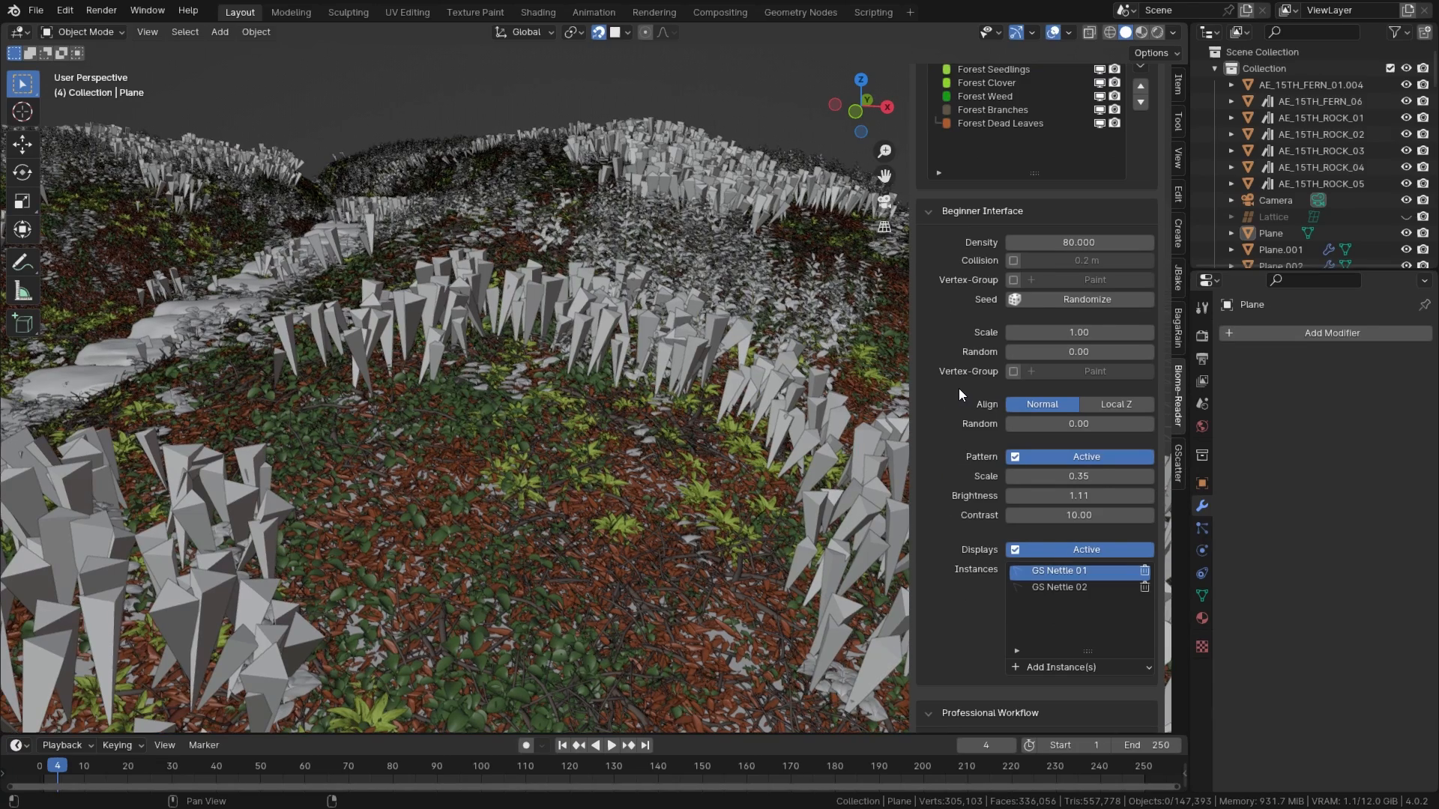
Step: Activate the simplified viewport display for the Forest Plant and Forest Seedlings systems
scroll(967, 322, "up", 2)
left_click(1002, 122)
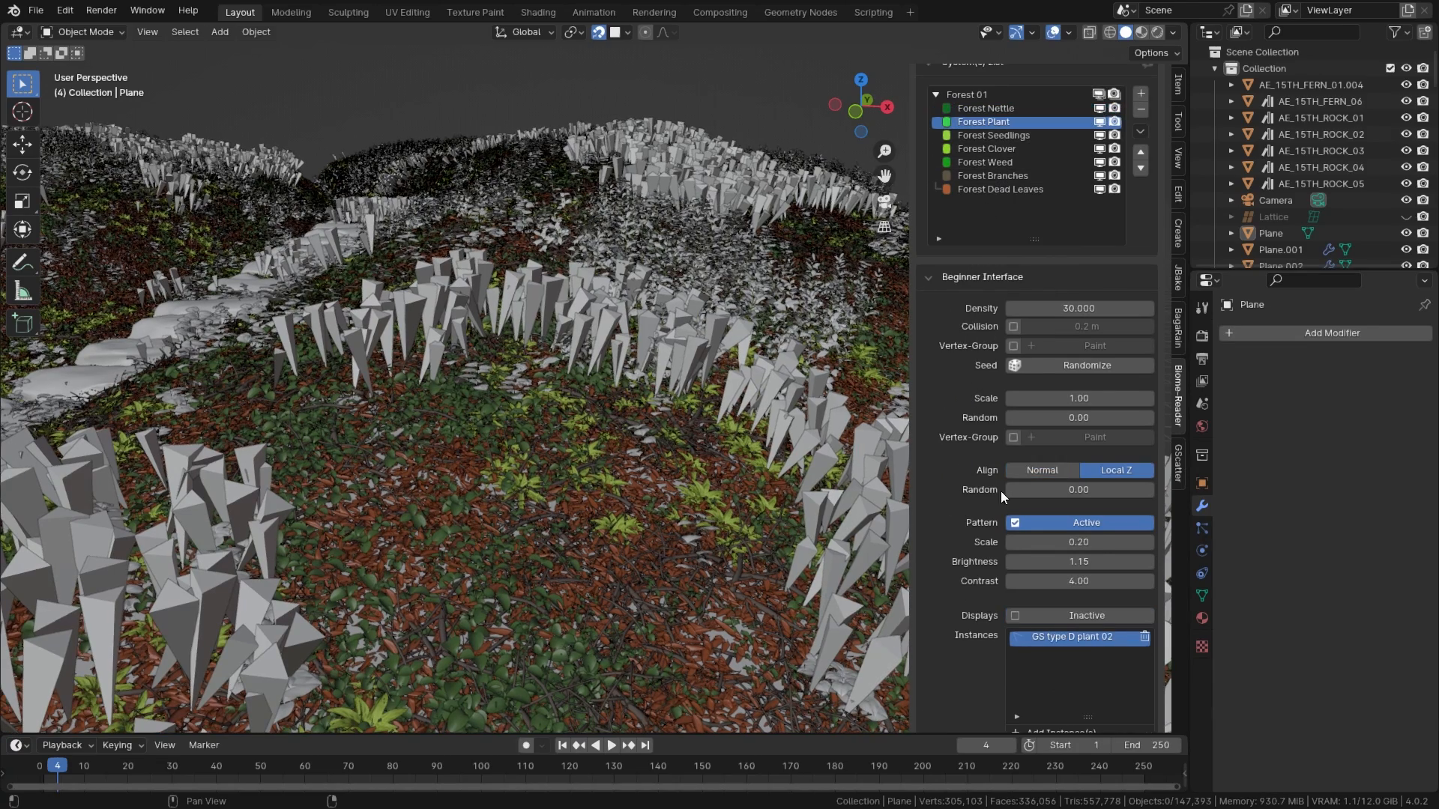
left_click(1013, 614)
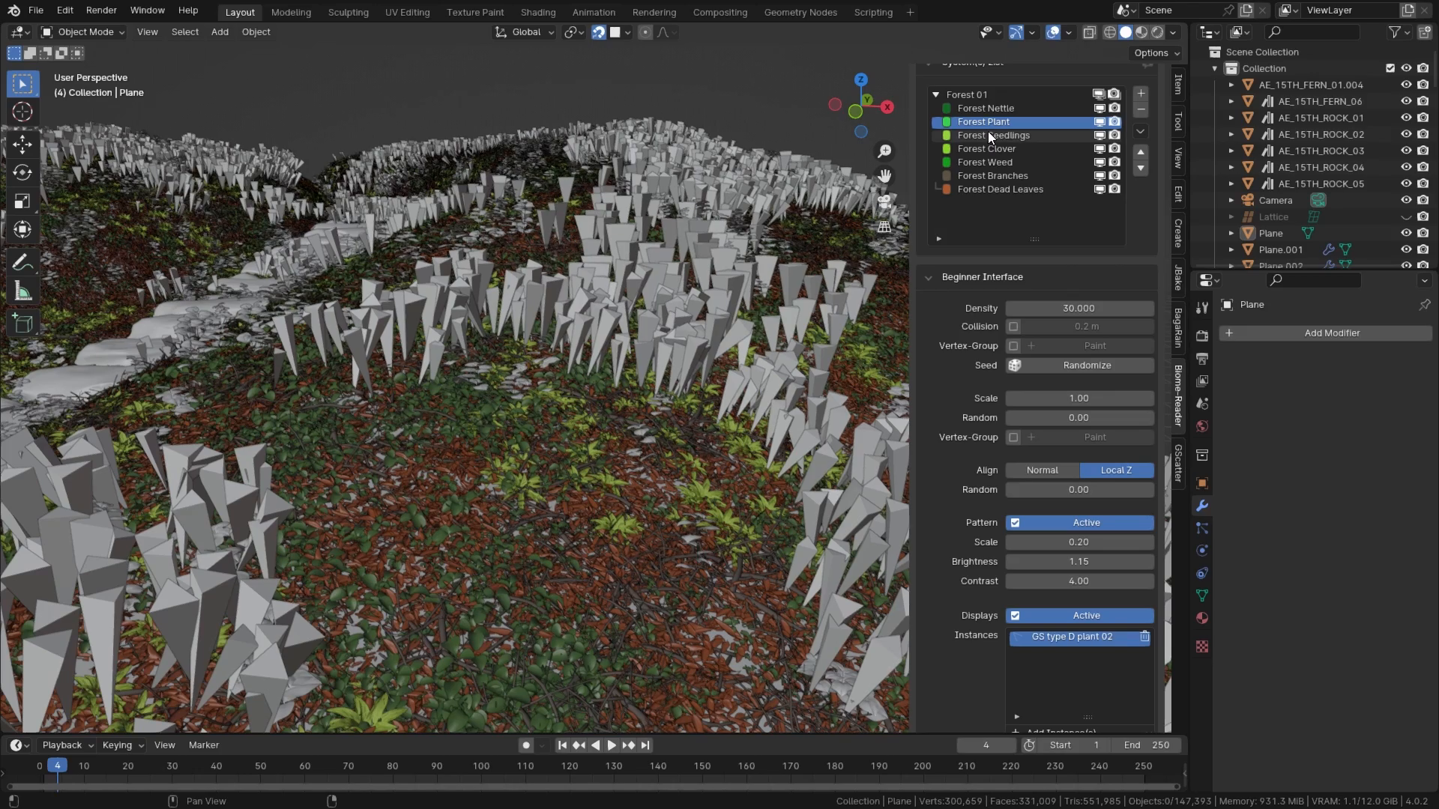
left_click(987, 134)
left_click(1015, 615)
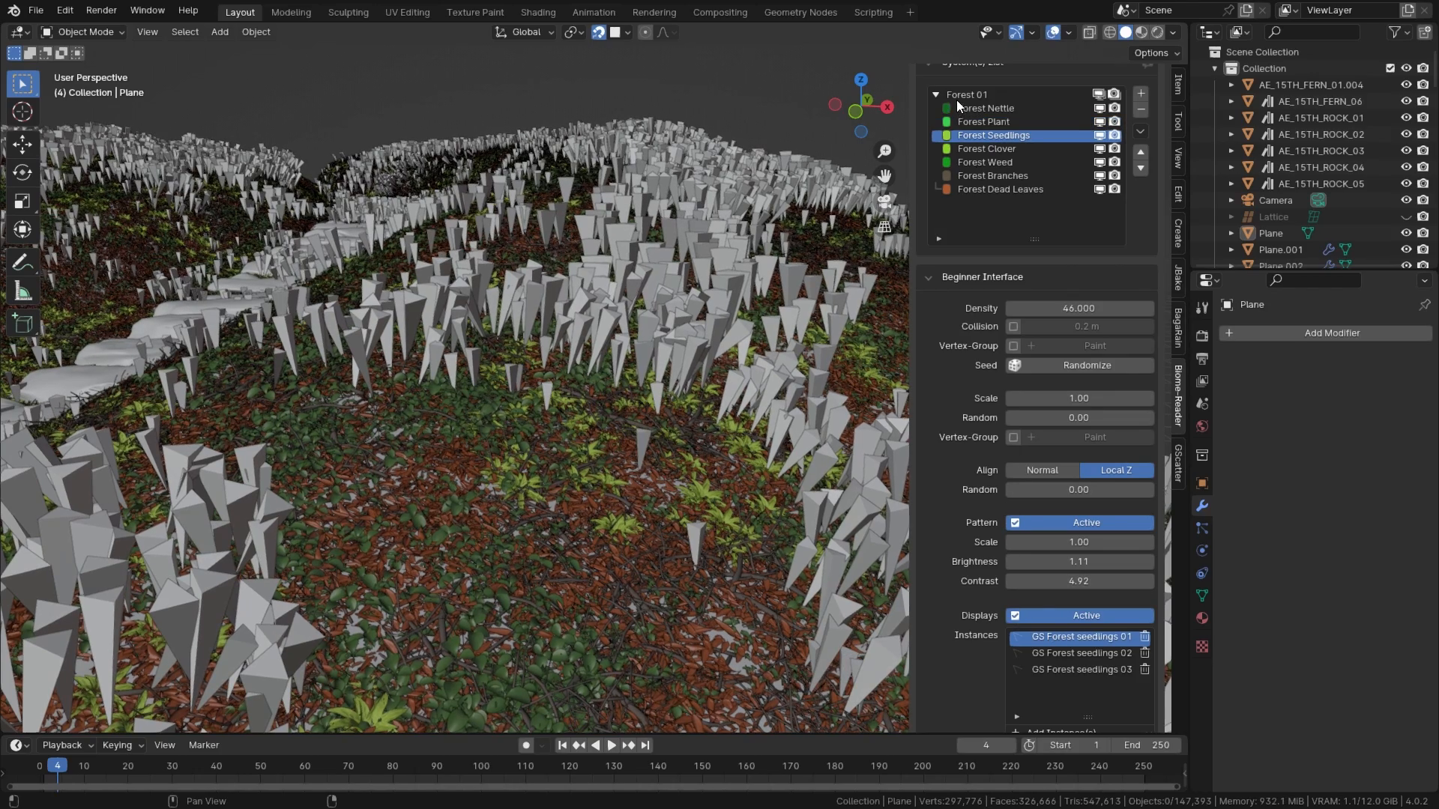
Step: Activate the simplified viewport display for the Forest Clover and Forest Weed systems
left_click(976, 149)
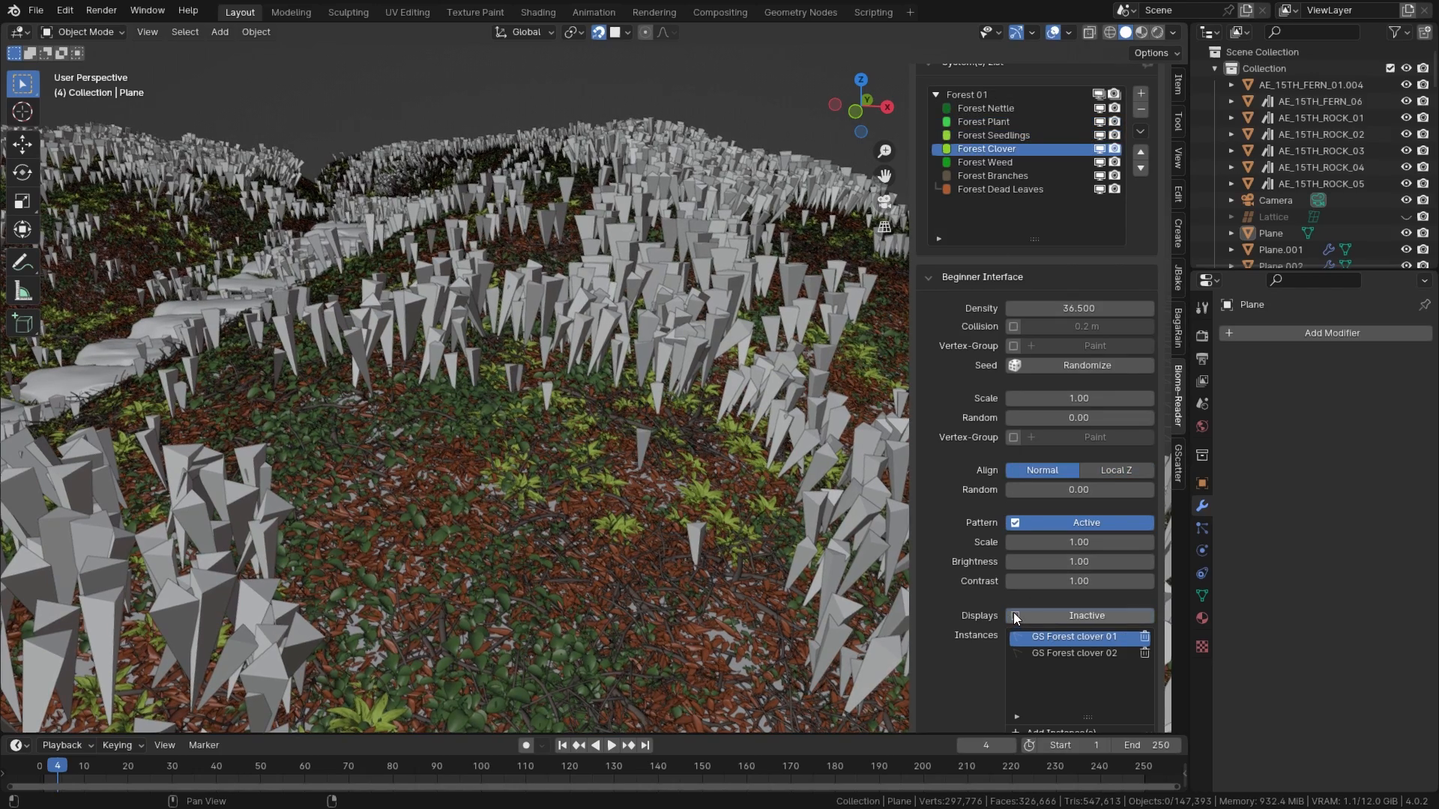
left_click(1016, 615)
left_click(992, 161)
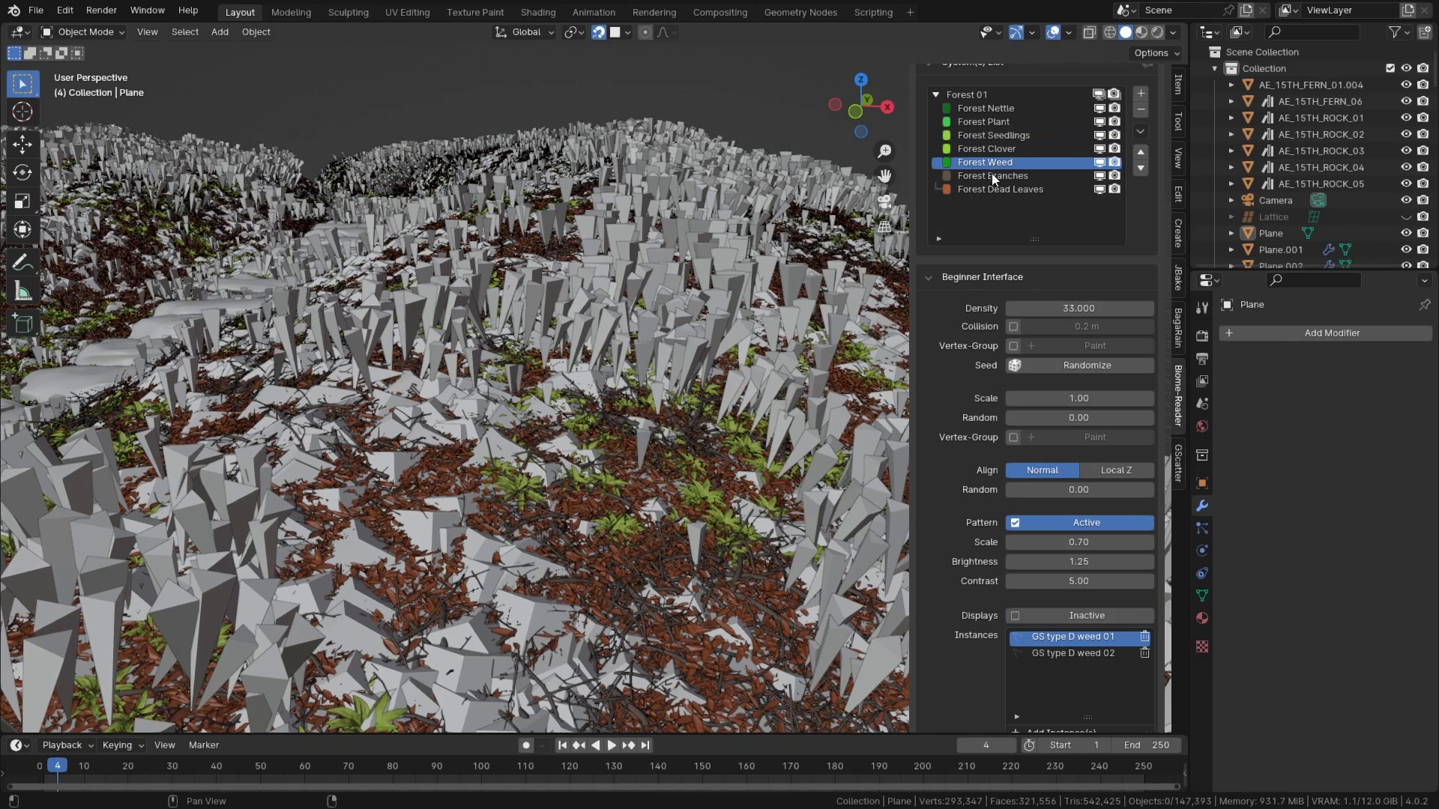
left_click(1016, 615)
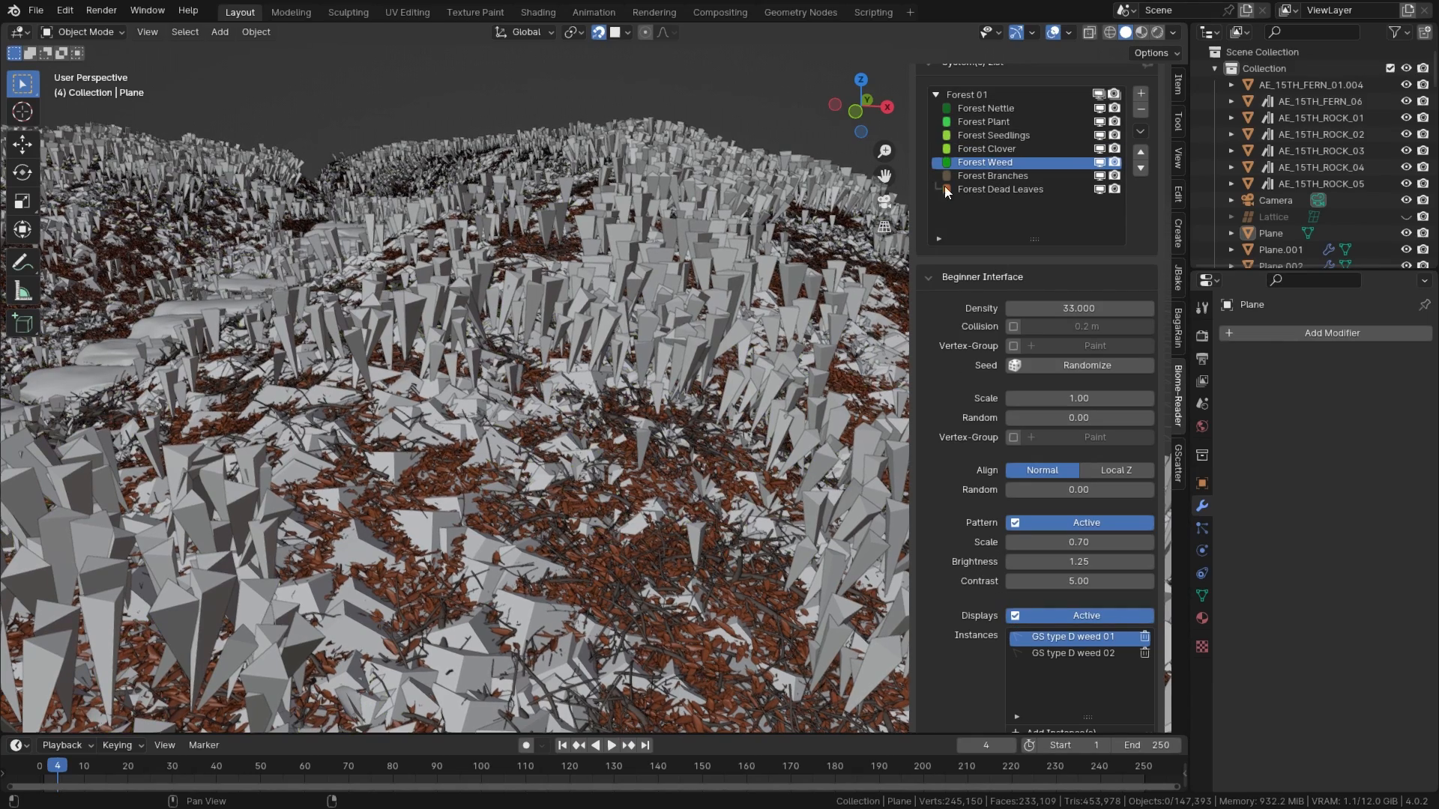
Step: Activate the simplified viewport display for the Forest Branches and Forest Dead Leaves systems
left_click(982, 178)
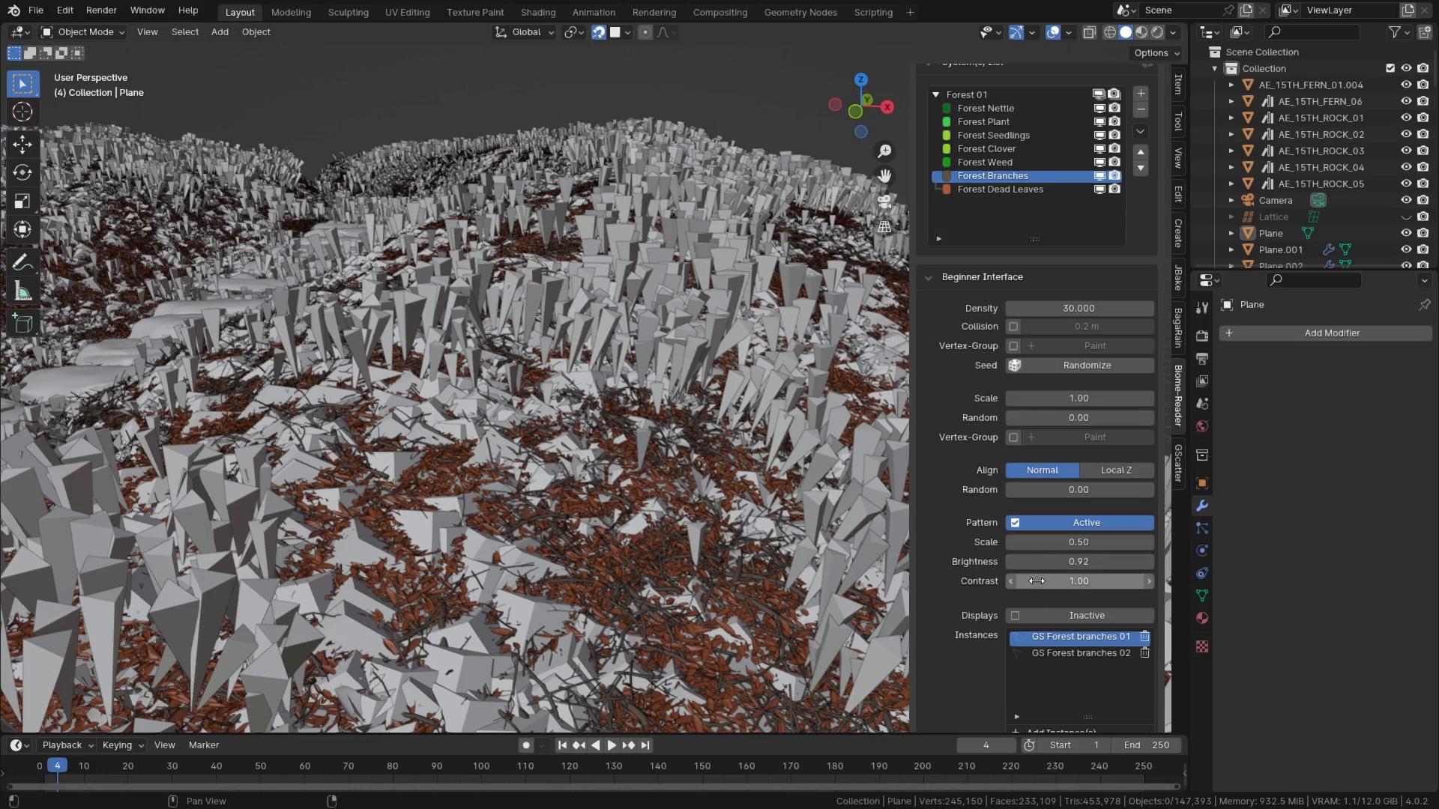
left_click(1016, 615)
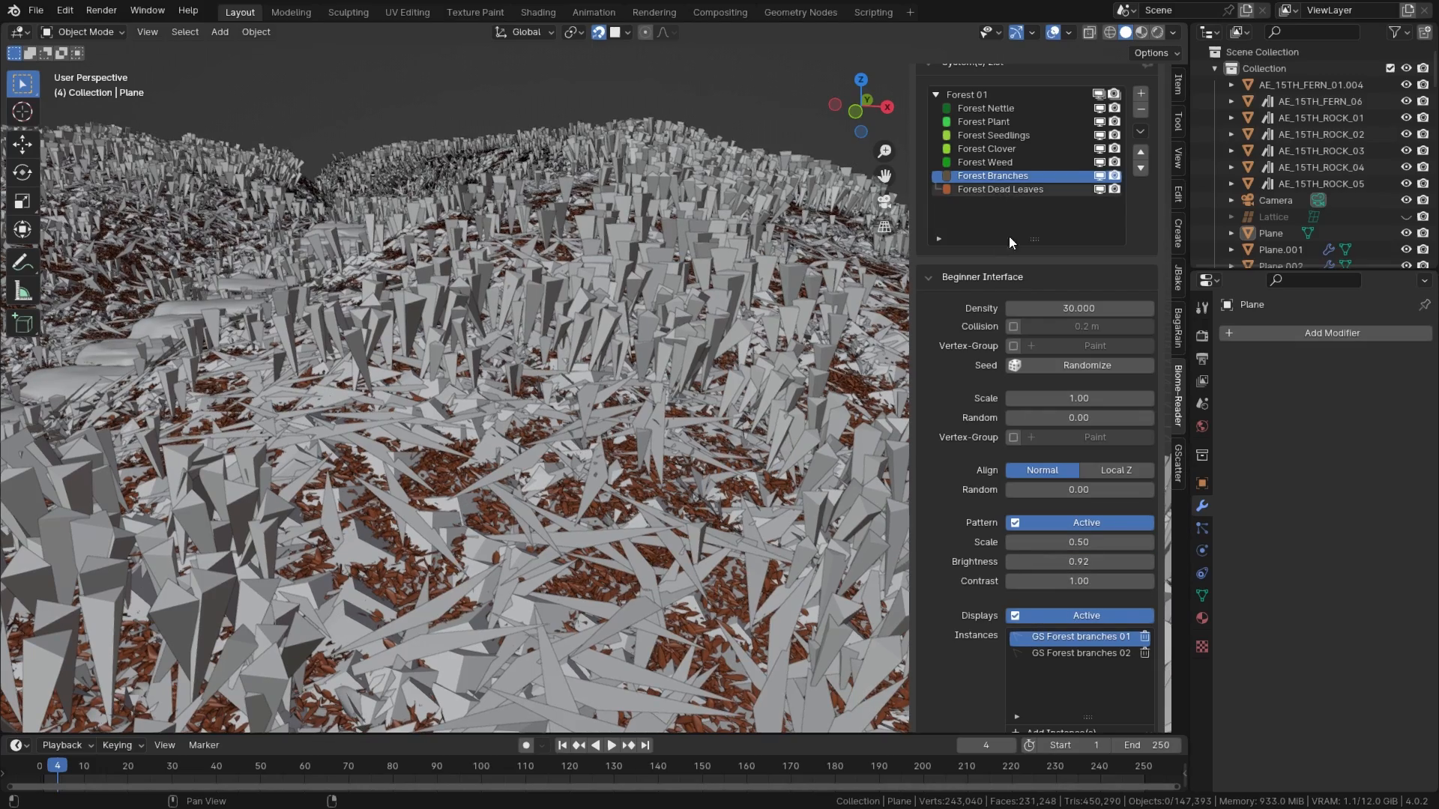
left_click(997, 189)
left_click(1016, 555)
middle_click_drag(649, 398, 674, 407)
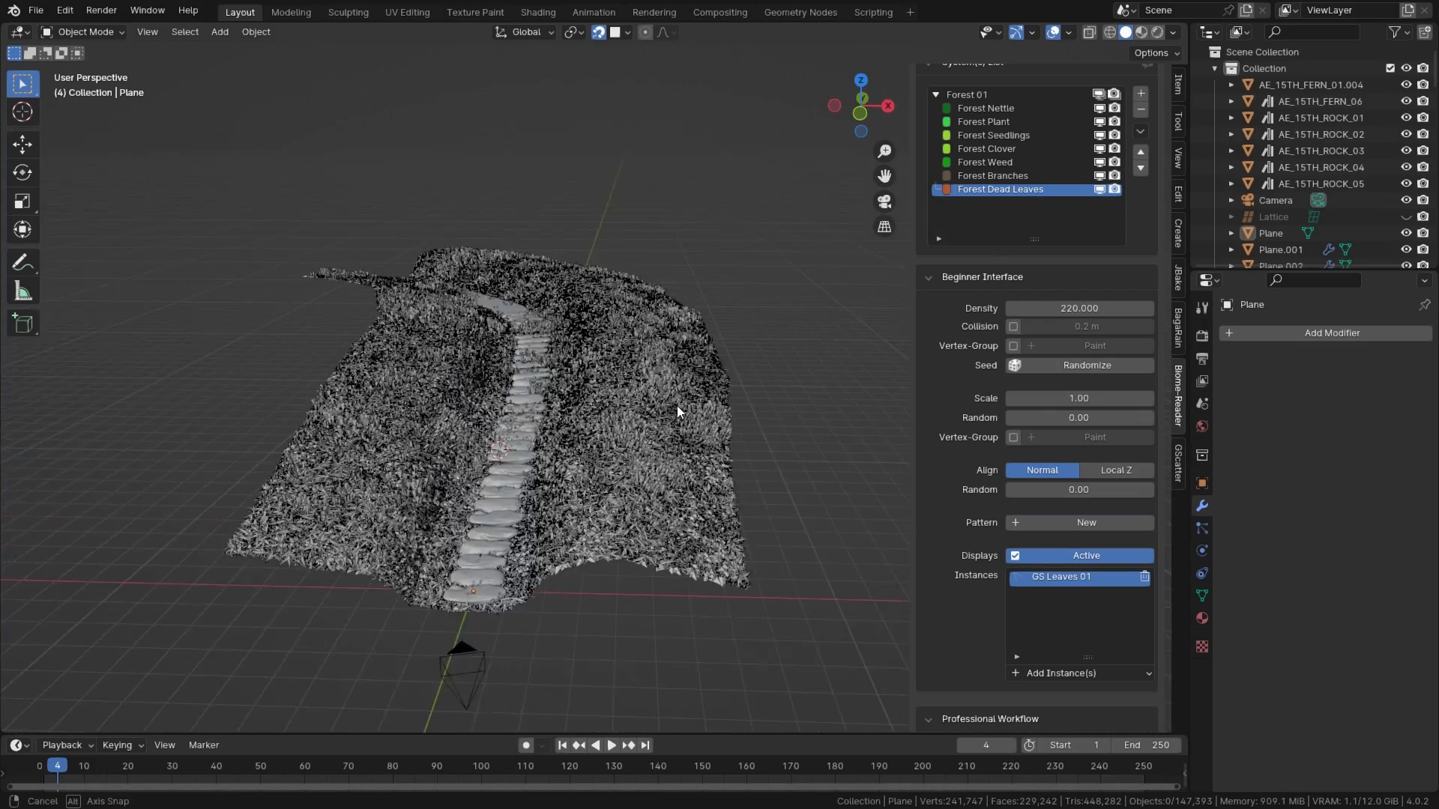
Step: Enable a vertex-group mask for the whole Forest 01 group on the terrain plane and create a vertex group named Main for it
scroll(583, 312, "up", 5)
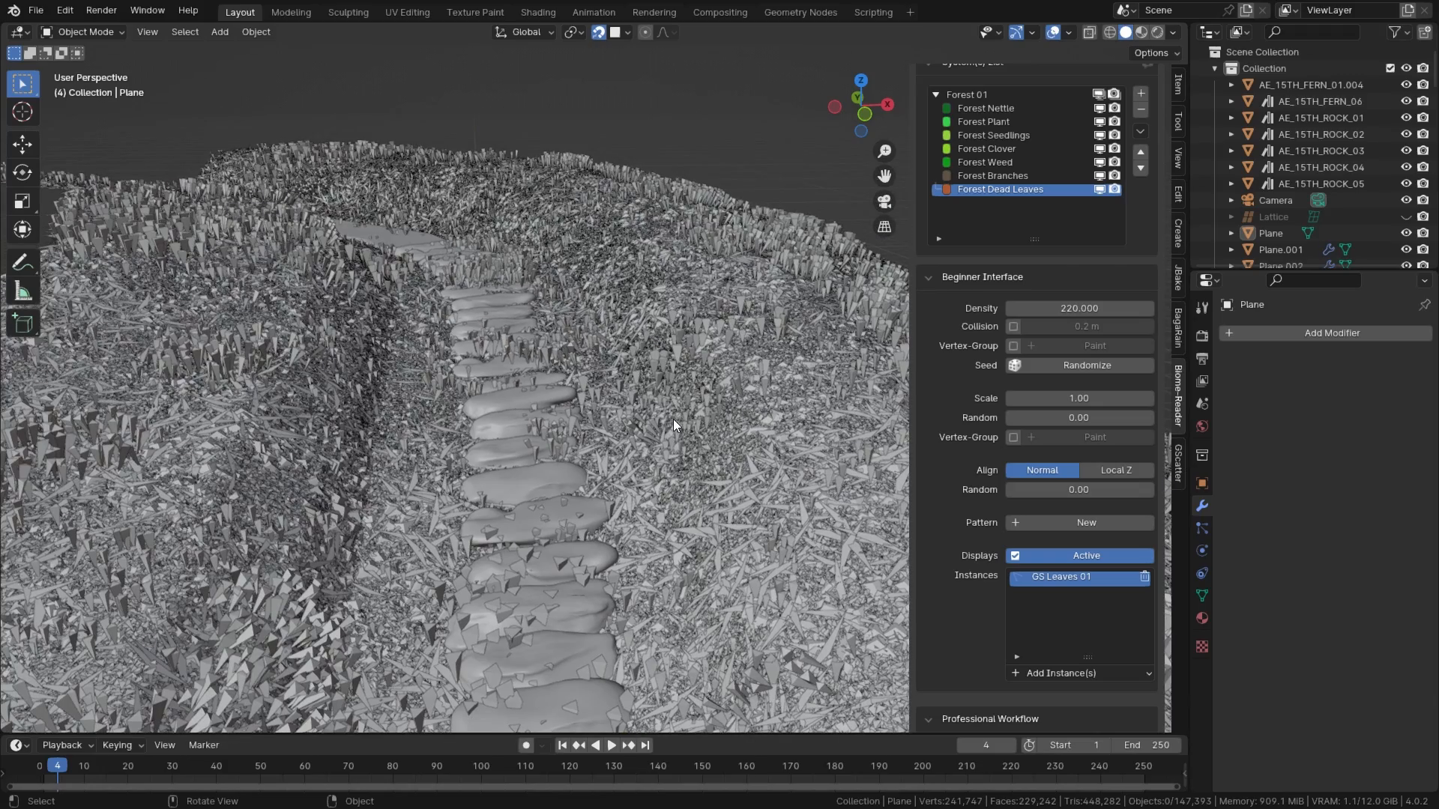
left_click(673, 420)
scroll(649, 357, "down", 5)
middle_click_drag(649, 357, 660, 388)
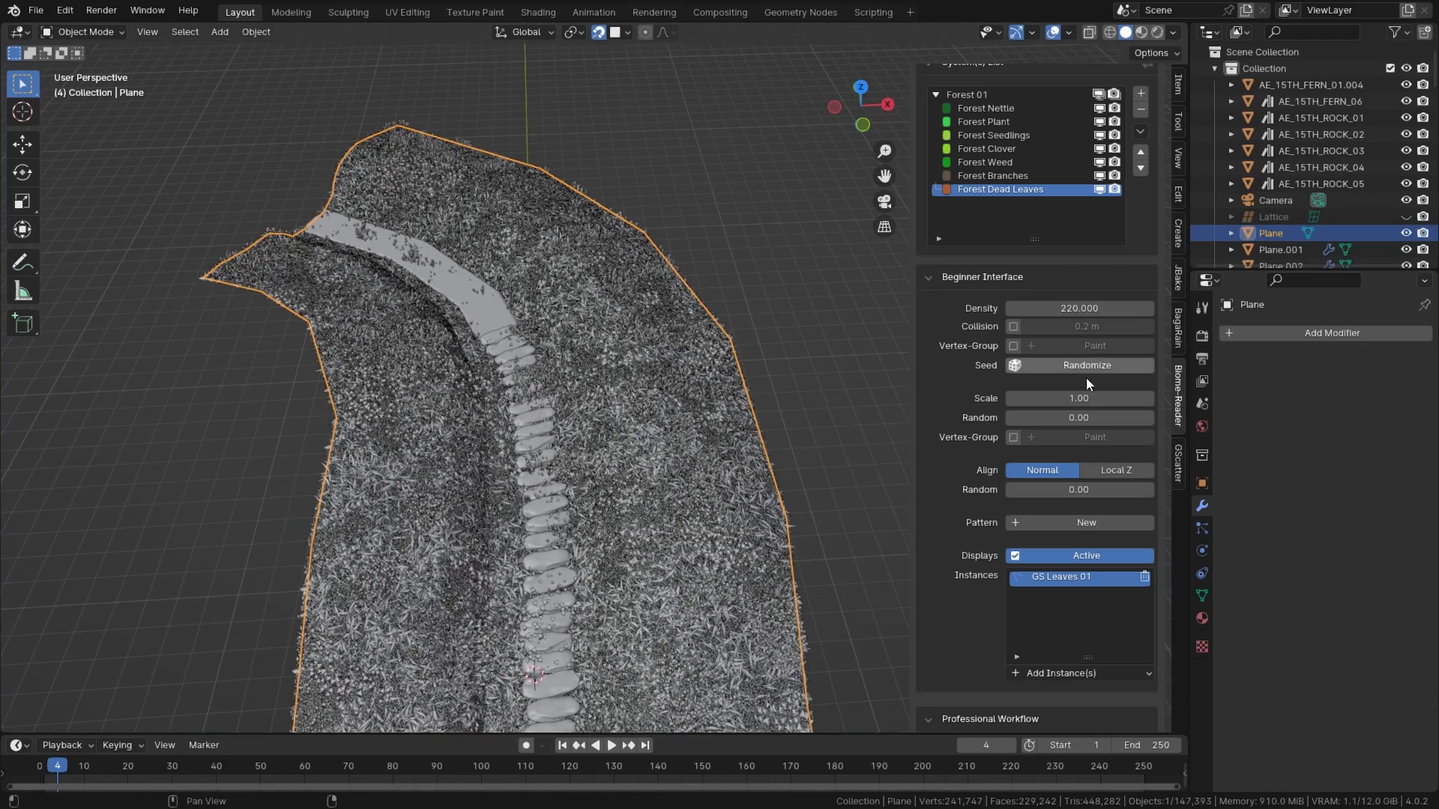
scroll(972, 325, "up", 3)
left_click(986, 196)
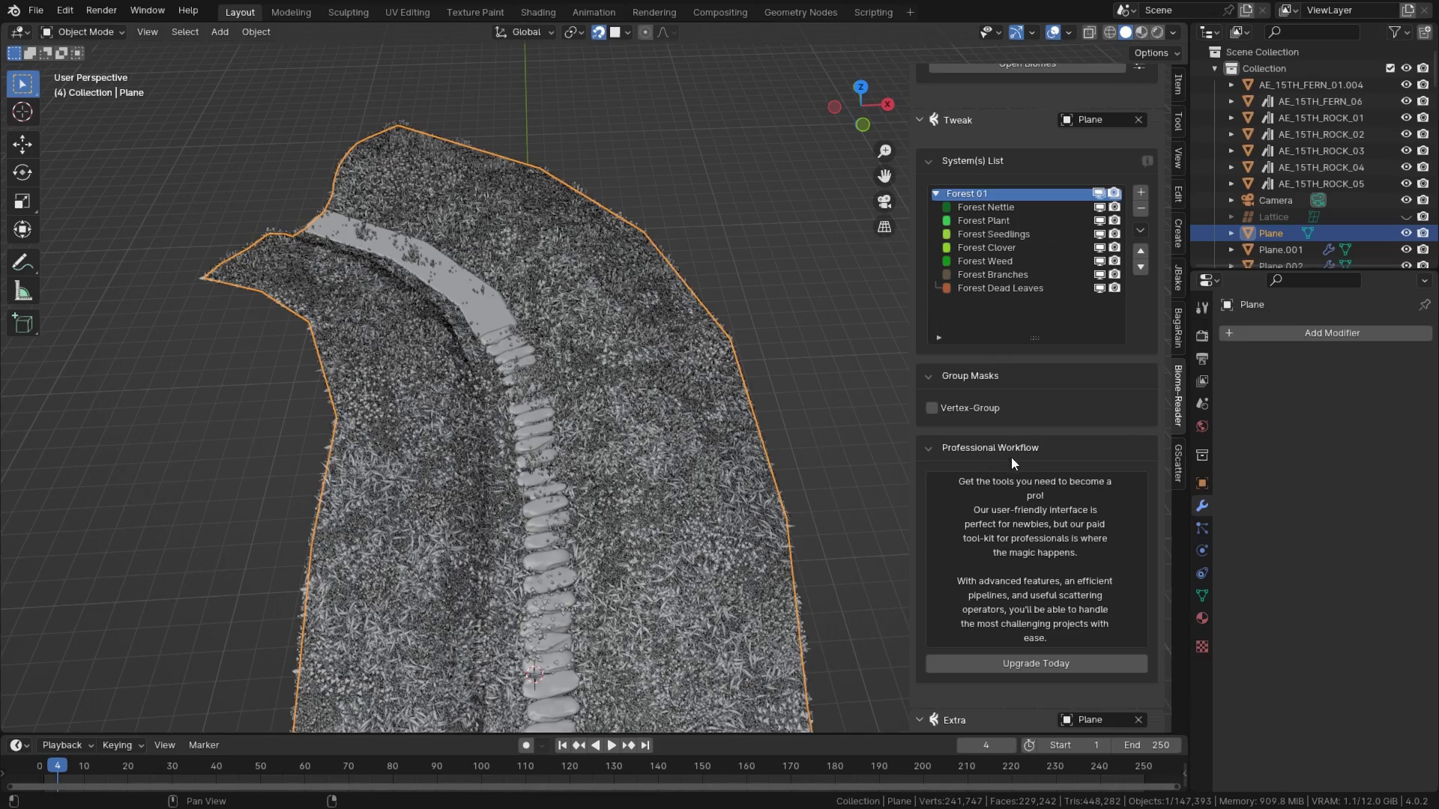
middle_click_drag(679, 388, 655, 396)
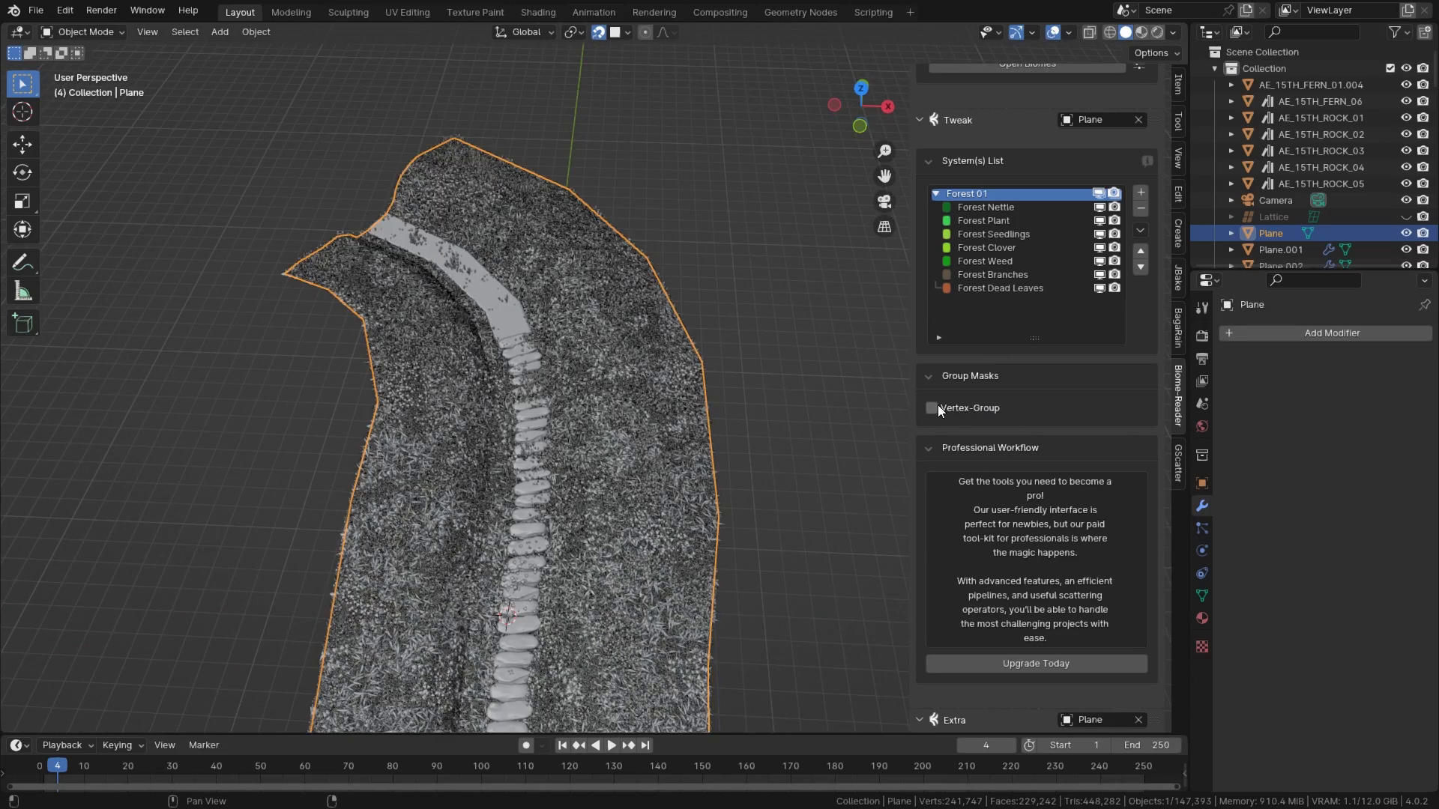
left_click(933, 408)
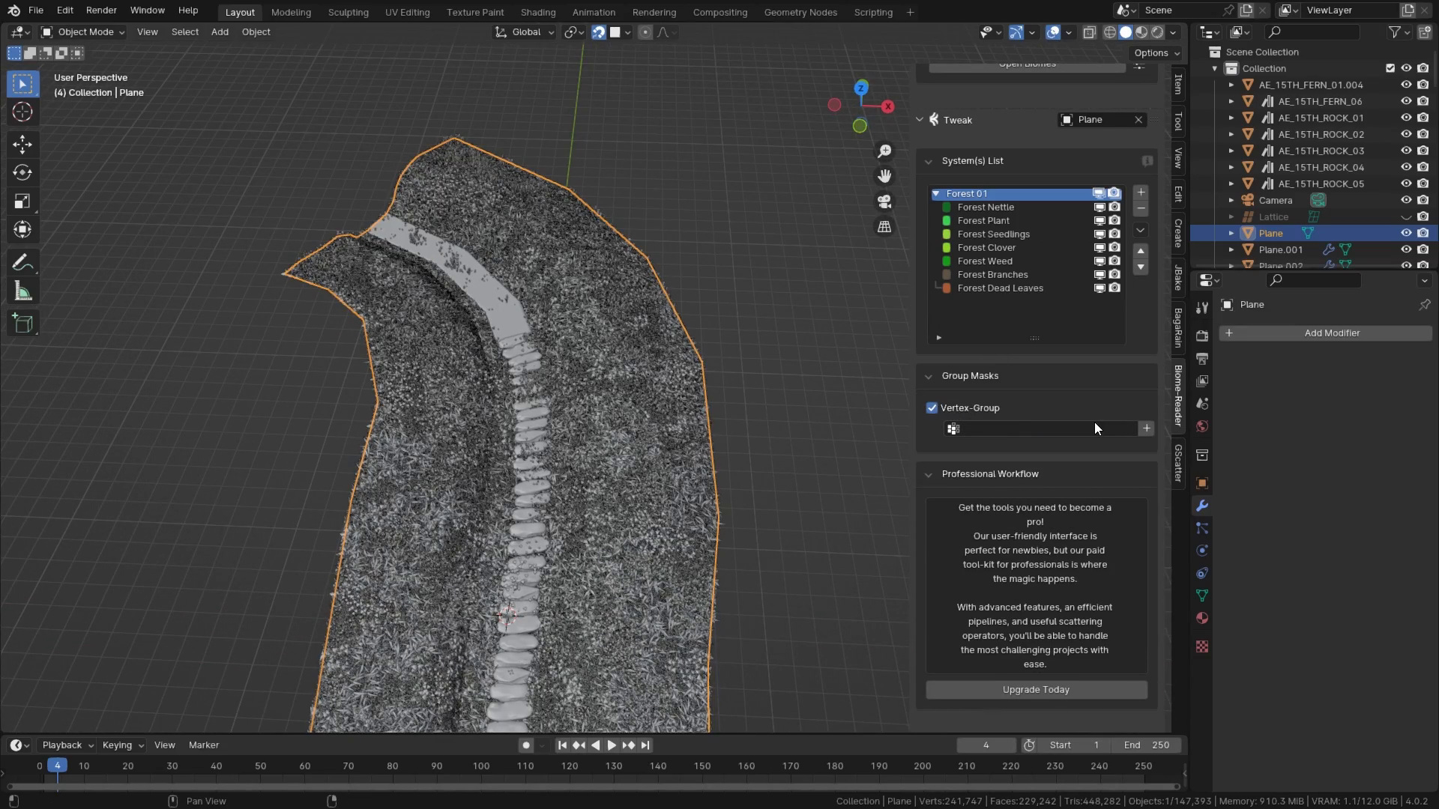
left_click(1148, 429)
left_click(1180, 456)
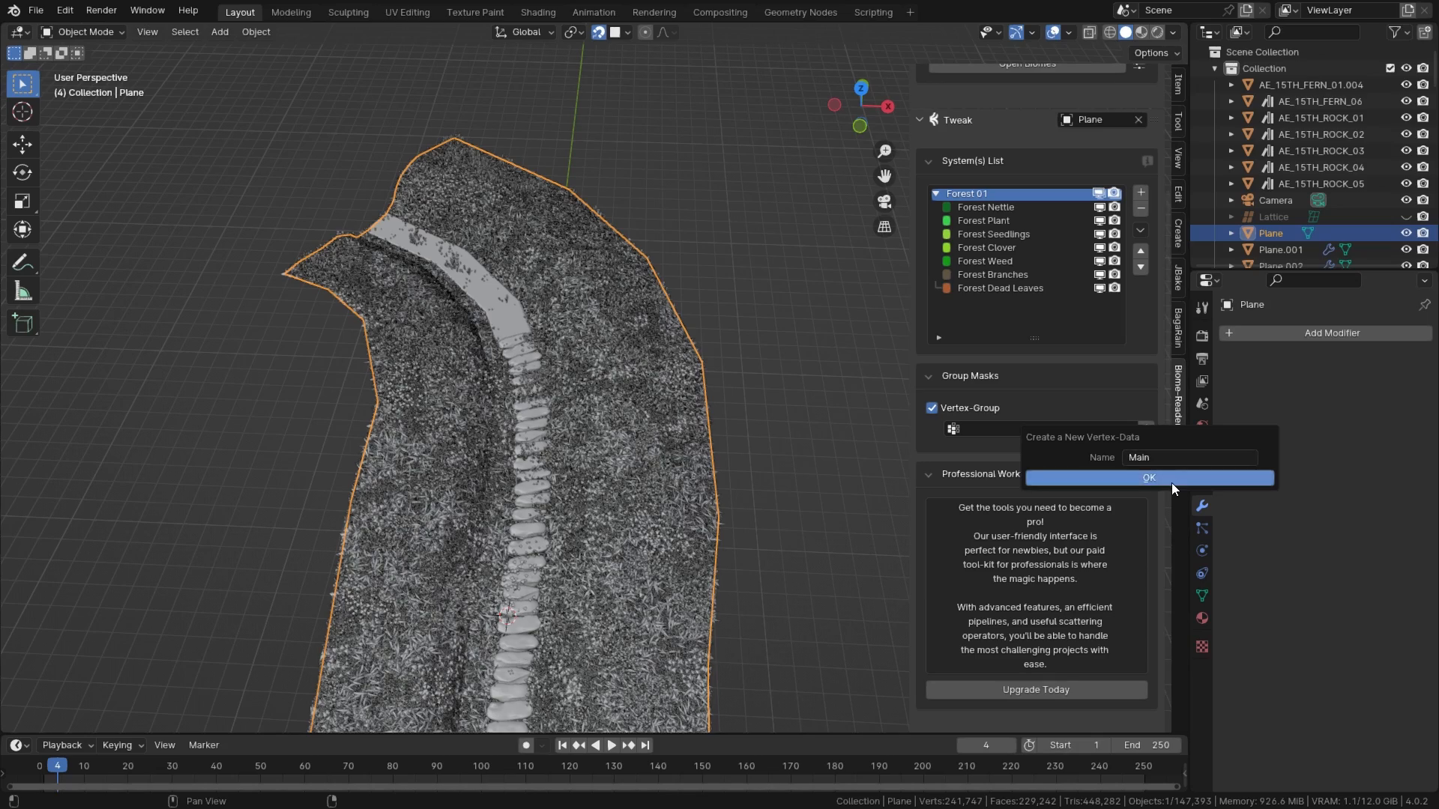
left_click(1167, 479)
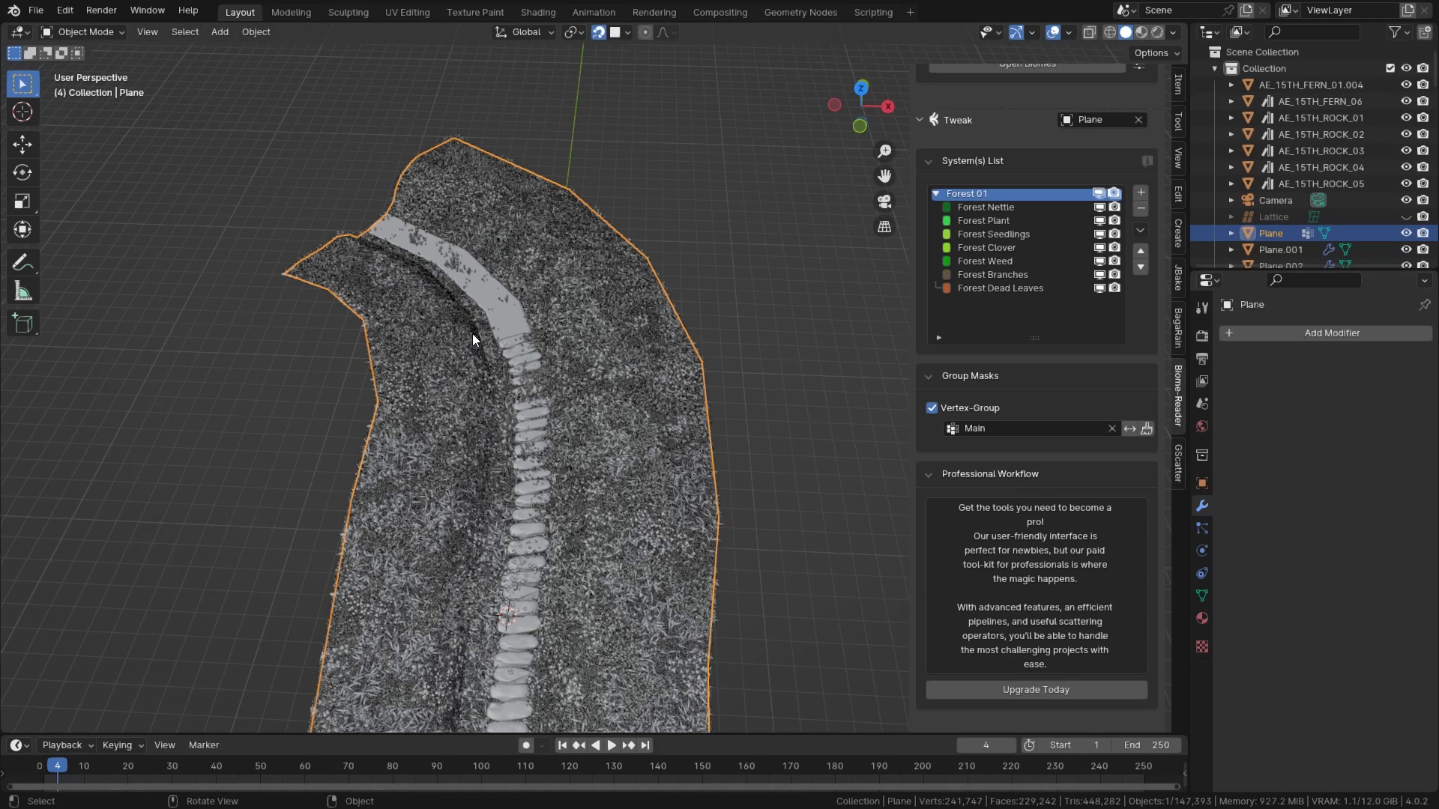
Step: Weight-paint the Main mask along the entire stair path at weight 1.000, using a 127 px brush radius
middle_click_drag(474, 335, 516, 318)
key("ctrl+Tab")
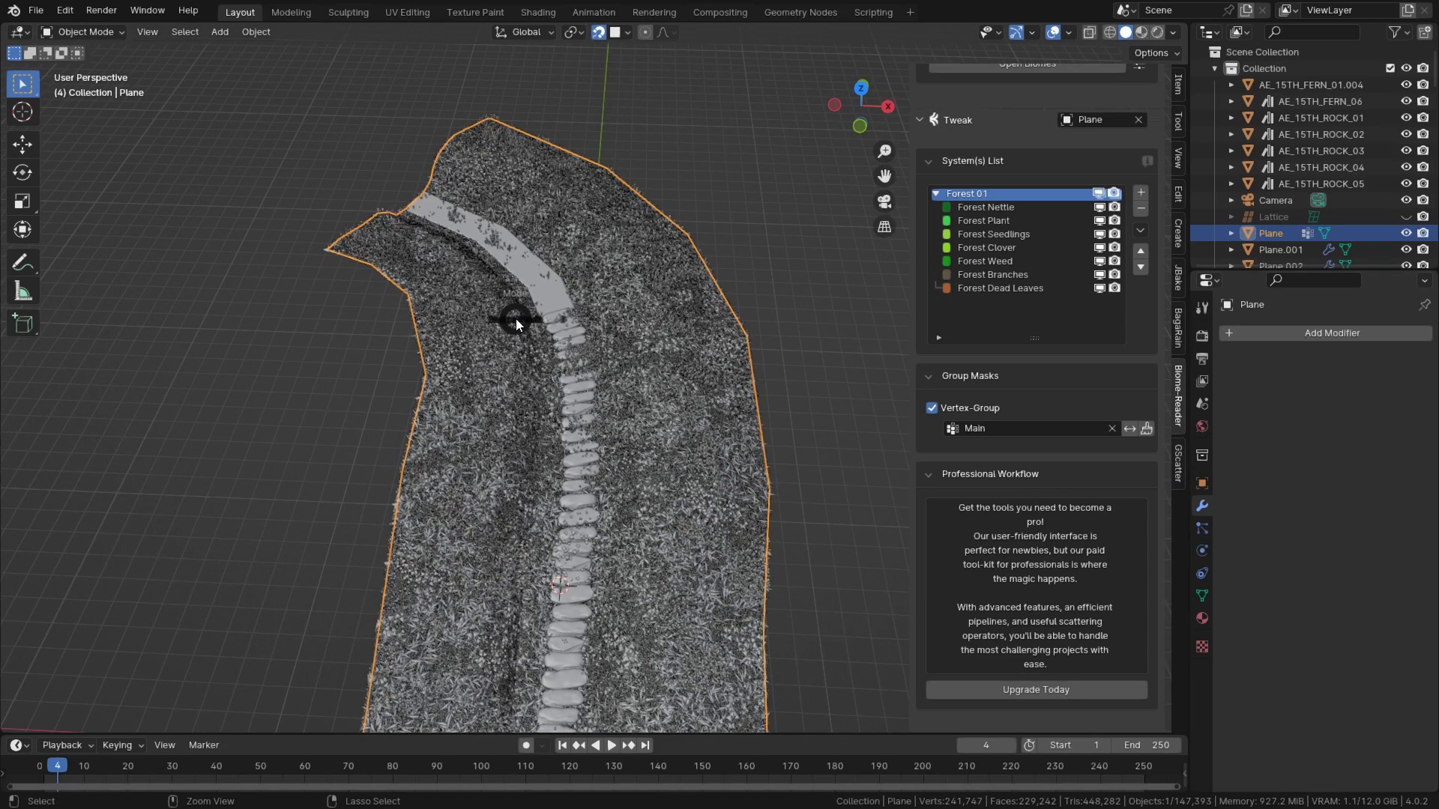
left_click(422, 257)
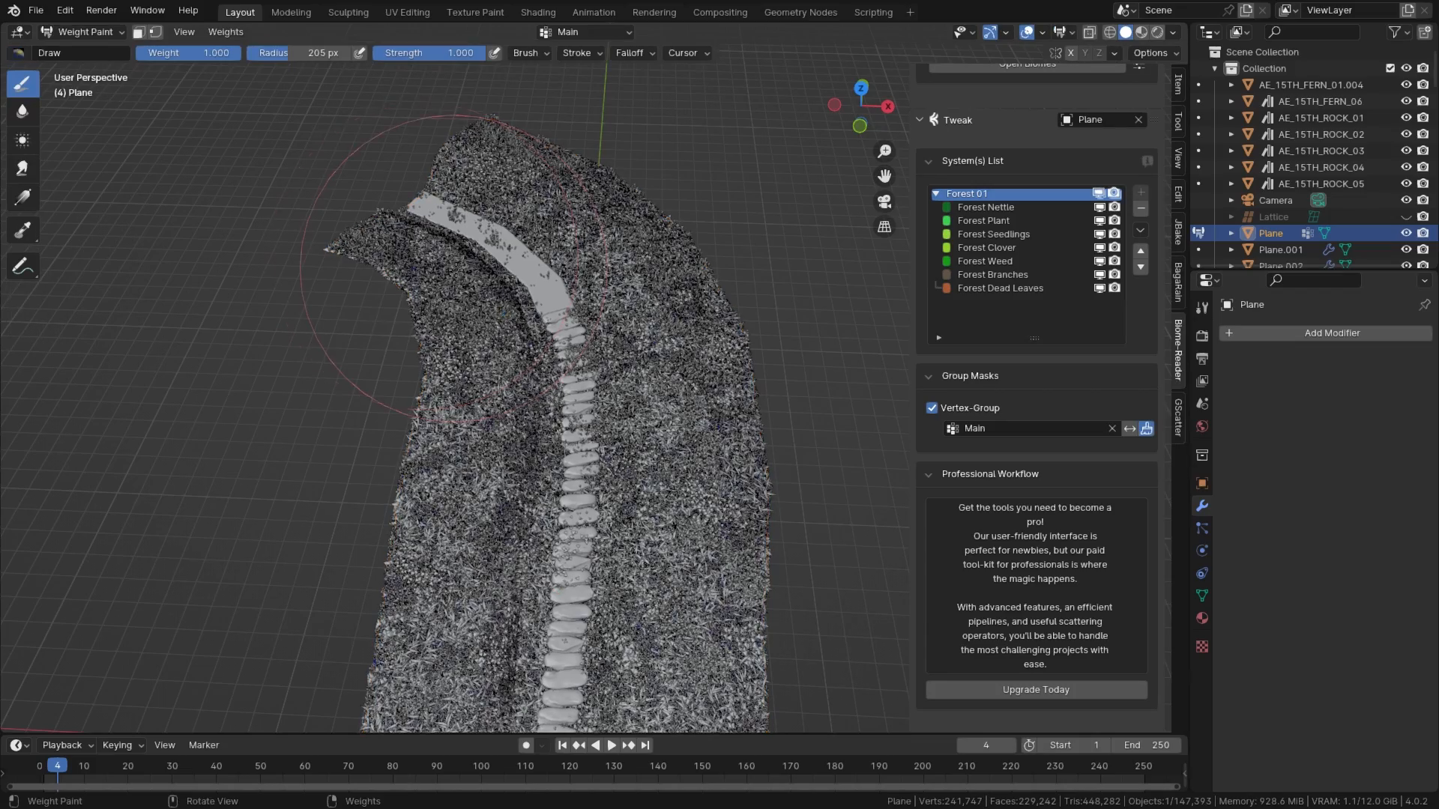
key("f")
left_click(502, 232)
middle_click_drag(502, 230, 502, 269)
scroll(503, 269, "down", 2)
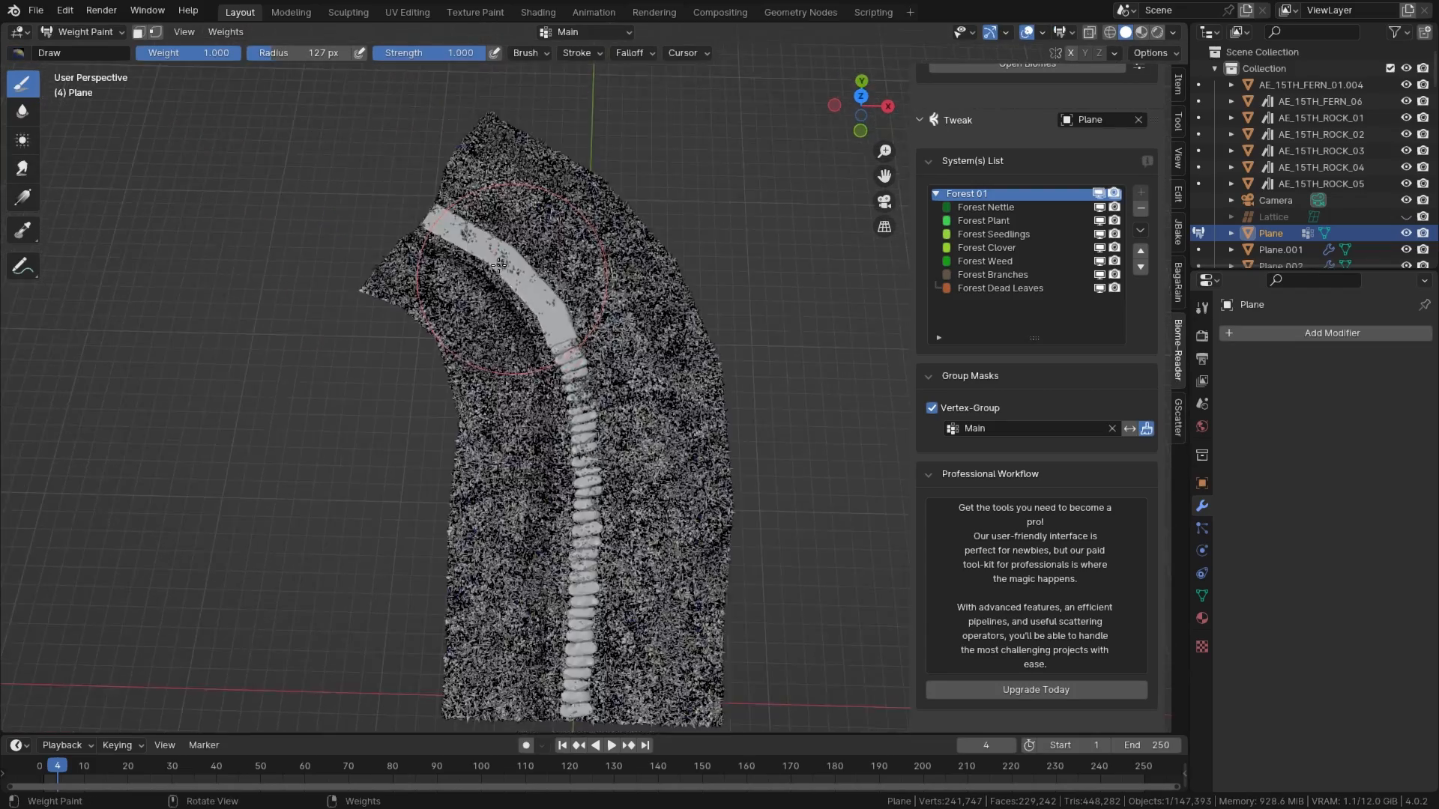
mouse_move(443, 229)
left_mouse_down()
mouse_move(499, 311)
mouse_move(577, 379)
mouse_move(581, 426)
left_mouse_up()
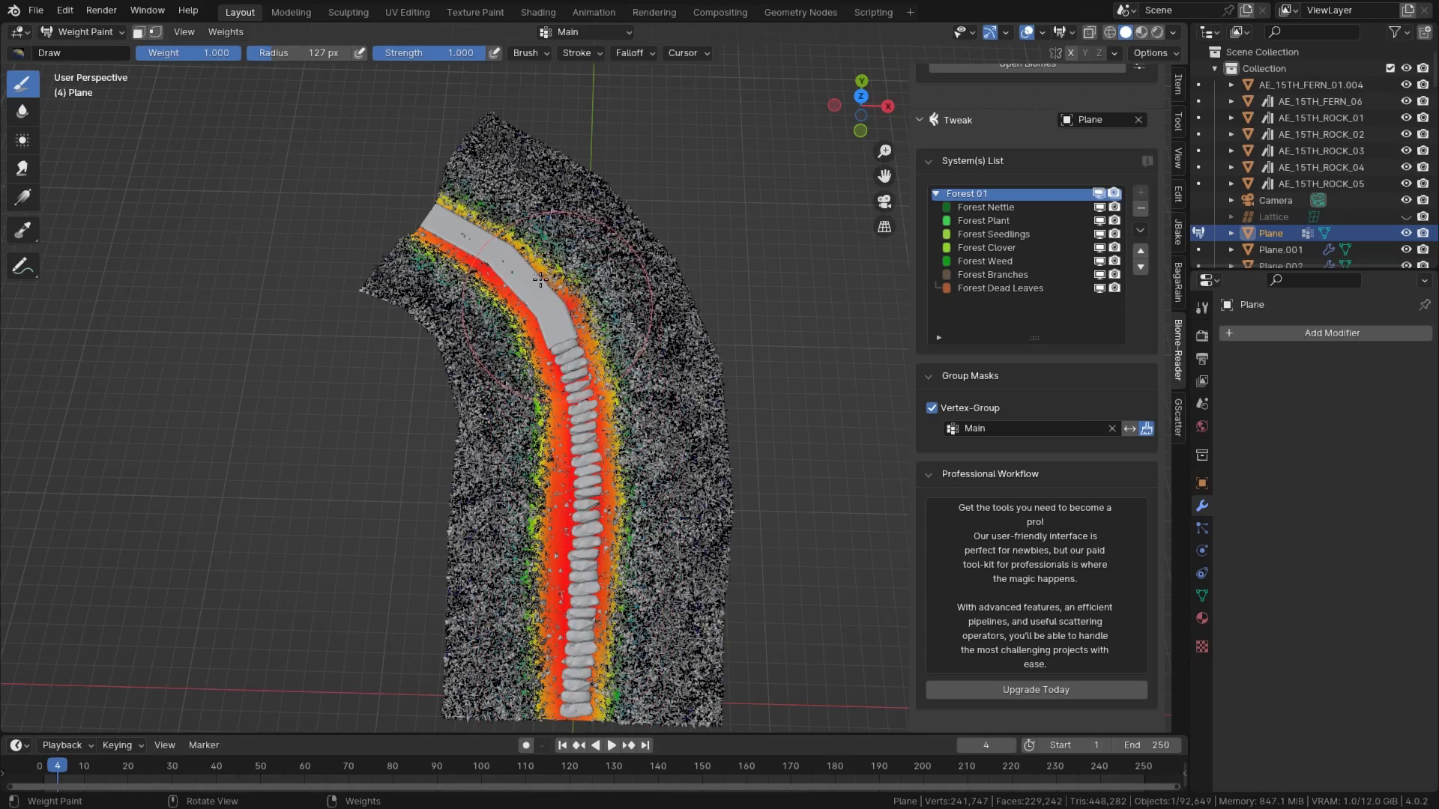
Step: Return the terrain plane to Object Mode and check the vegetation bordering the stone steps up close
middle_click_drag(440, 217, 593, 303)
scroll(594, 303, "up", 8)
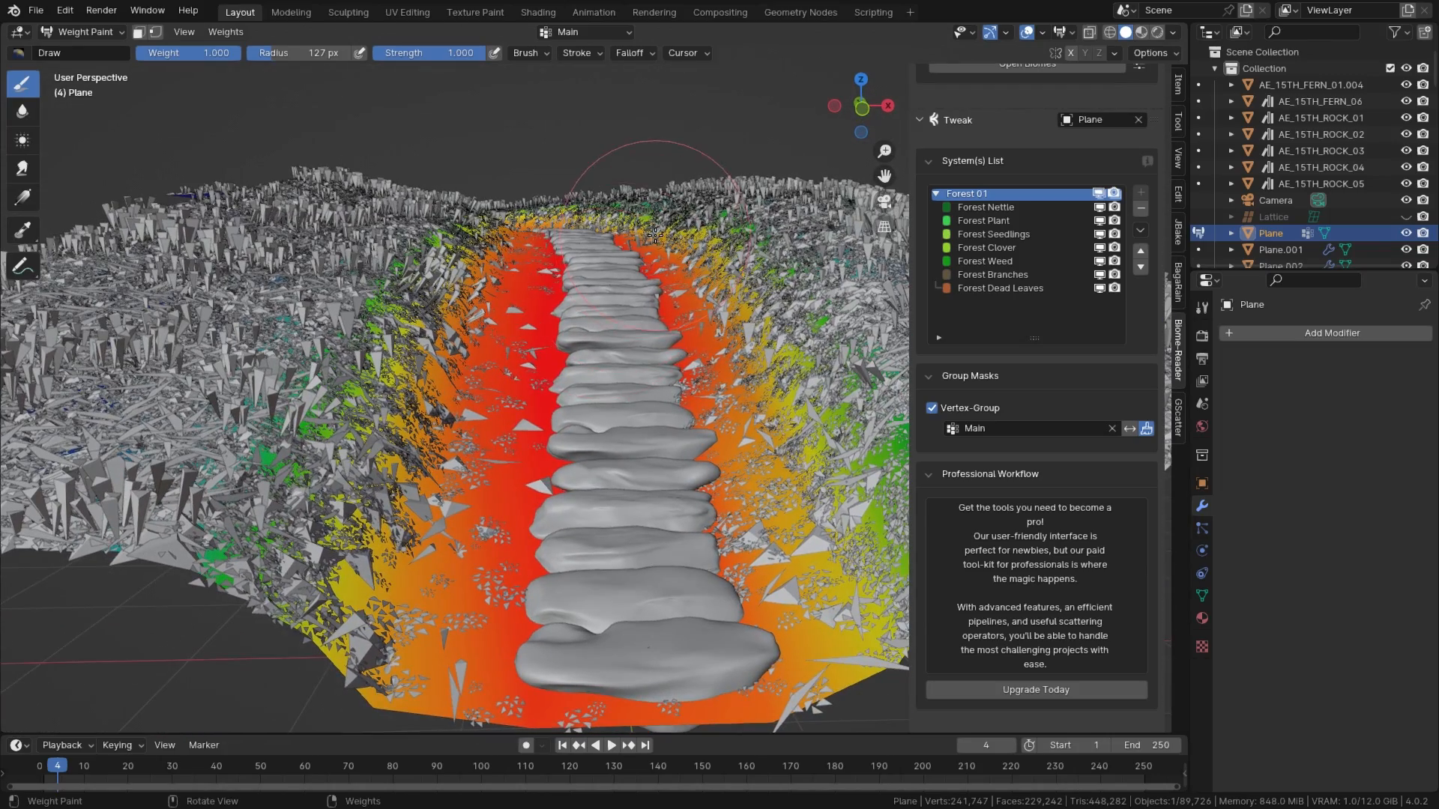
key("ctrl+Tab")
left_click(556, 241)
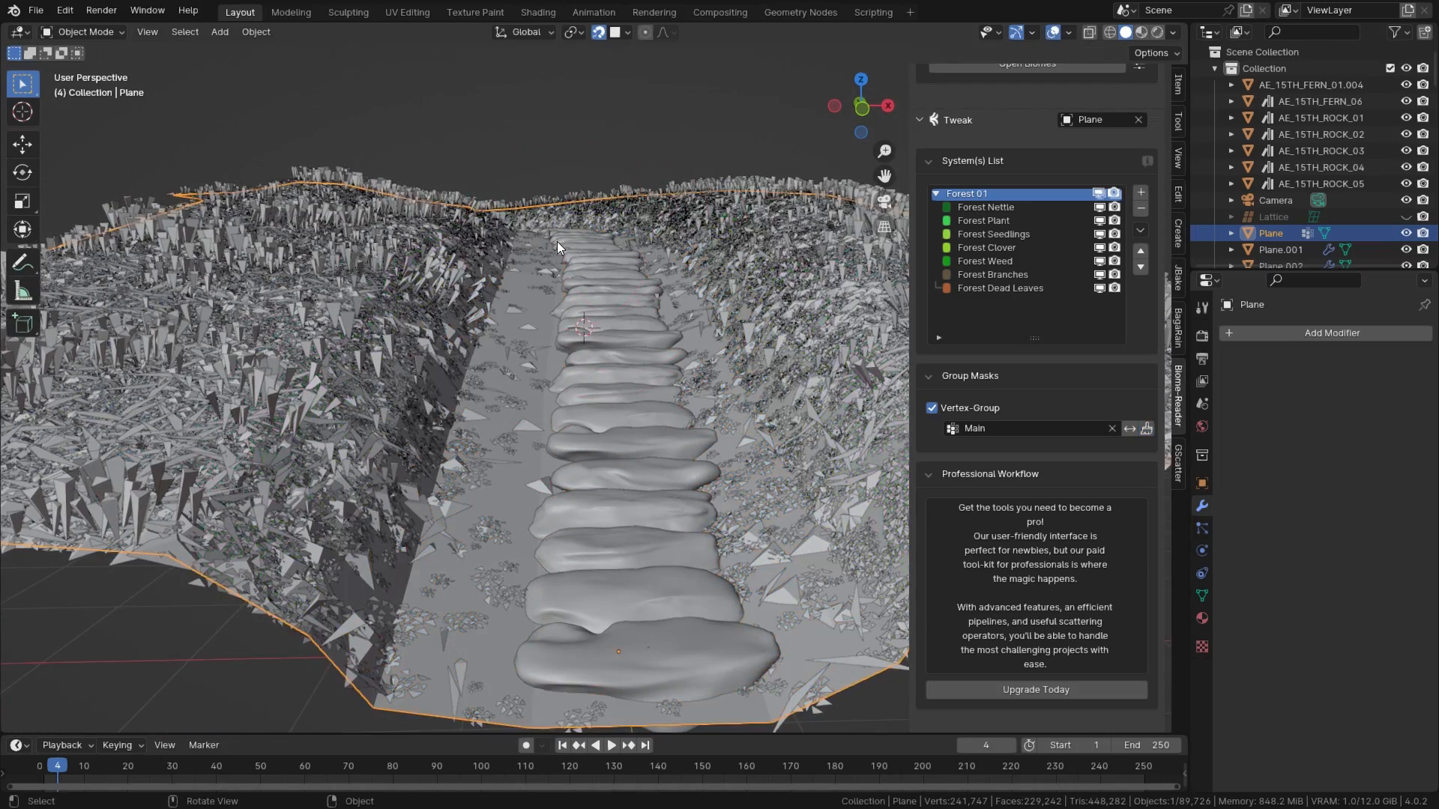
scroll(556, 241, "down", 6)
middle_click_drag(564, 236, 555, 267)
scroll(554, 268, "up", 5)
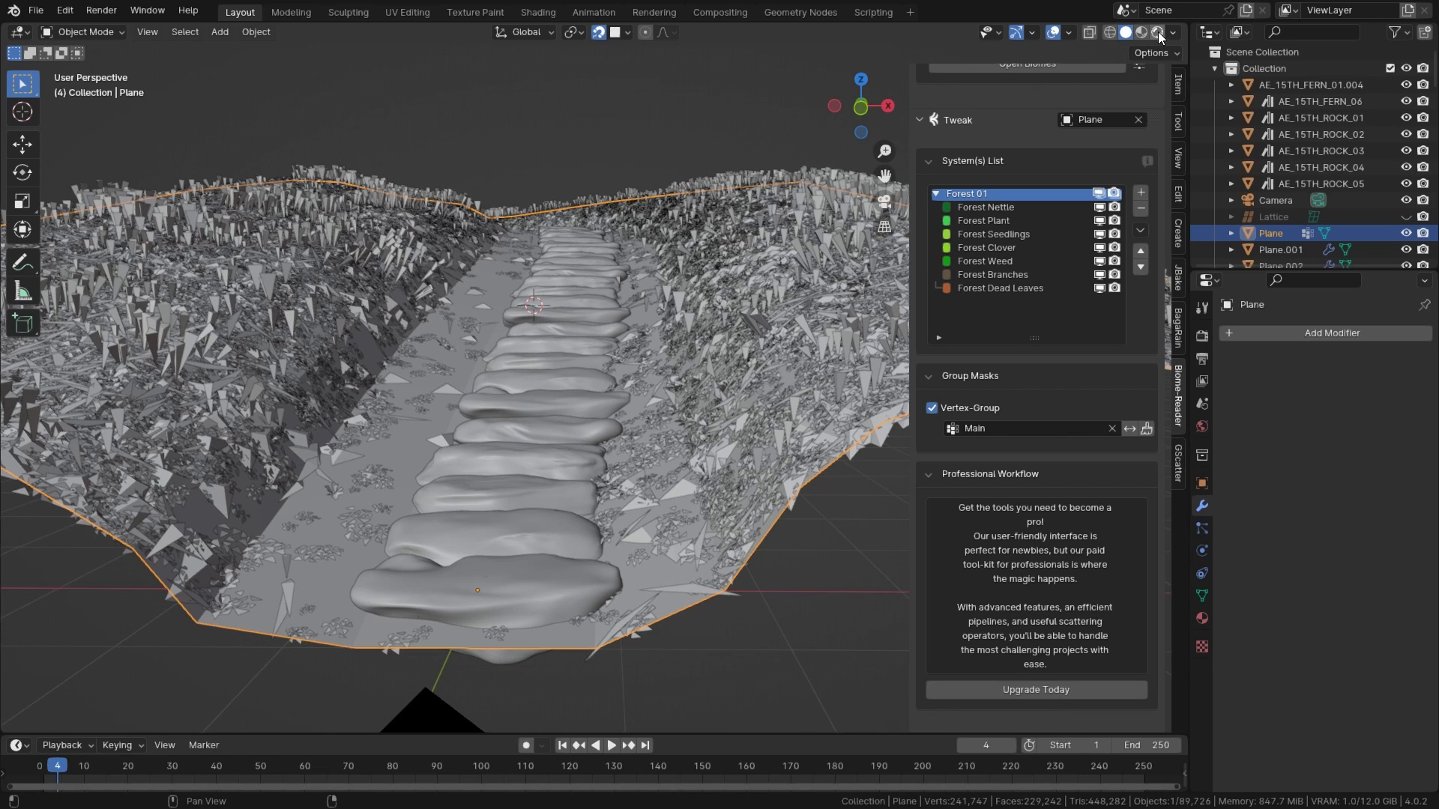
key("z")
left_click(615, 248)
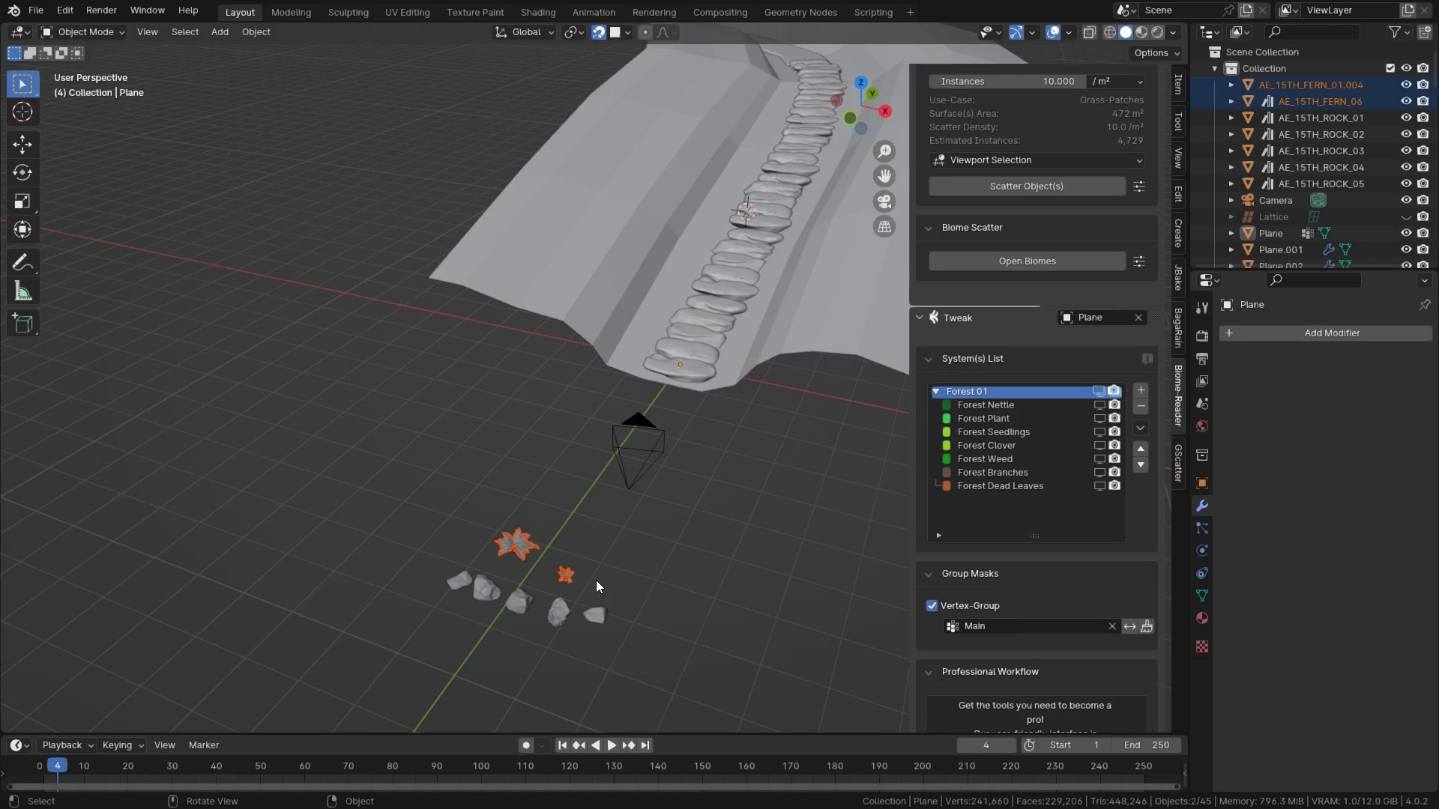
Step: Scatter the five AE_15TH_ROCK objects over the terrain plane with a density scatter
middle_click_drag(730, 414, 495, 497)
left_click_drag(675, 534, 734, 539)
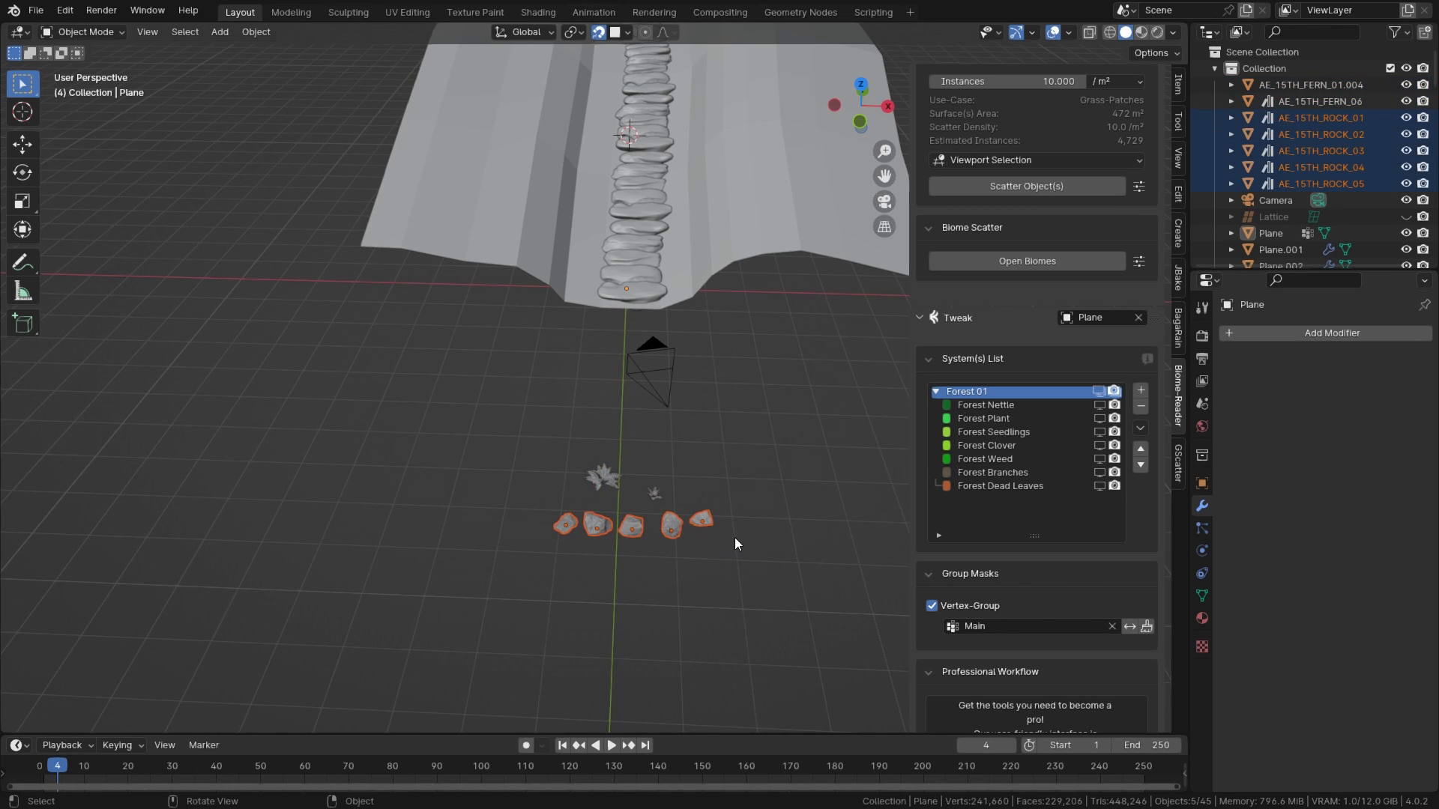
scroll(1027, 218, "up", 1)
left_click(1066, 219)
scroll(753, 332, "down", 3)
middle_click_drag(745, 331, 676, 429)
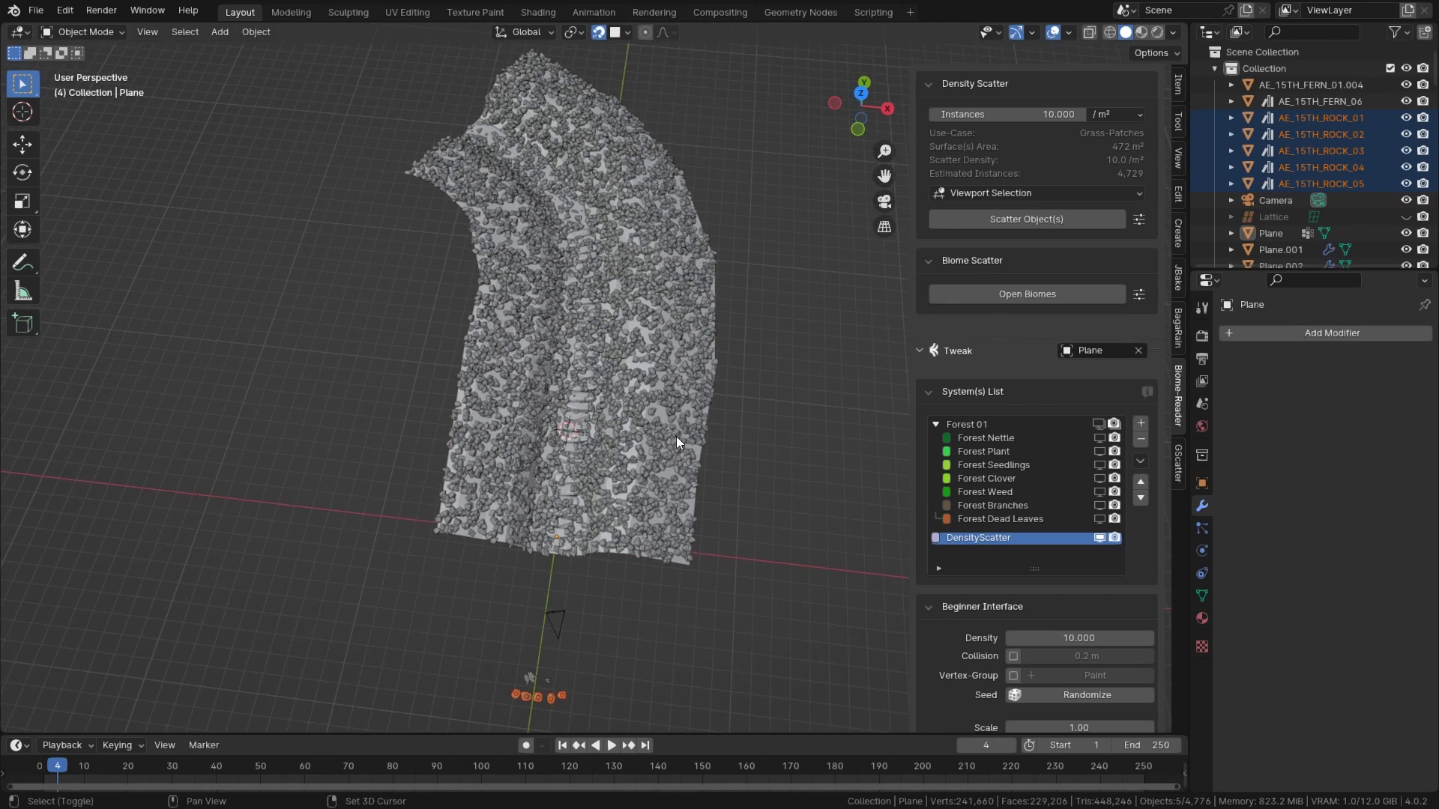
scroll(673, 432, "up", 3, "shift")
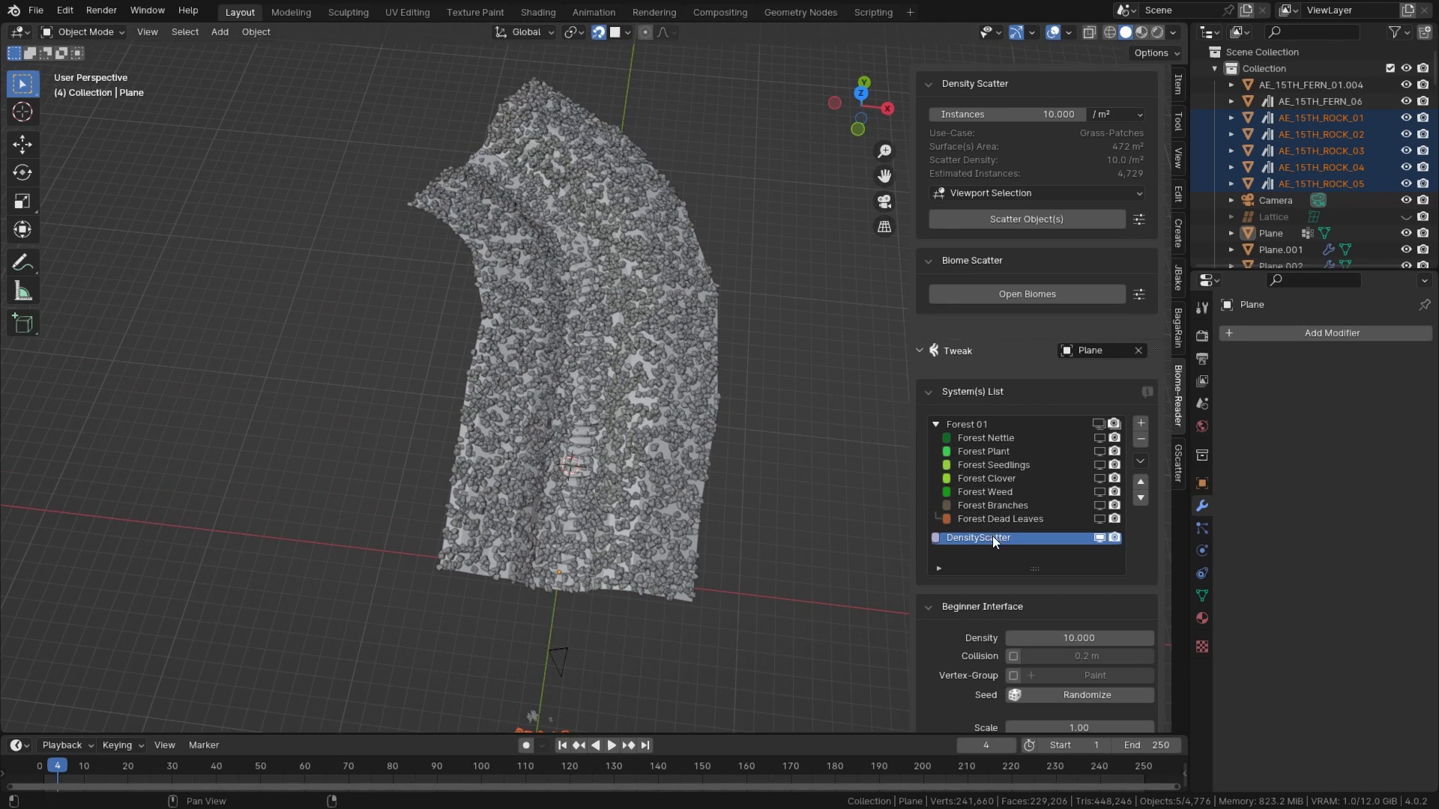
scroll(996, 537, "down", 2)
scroll(983, 529, "down", 2)
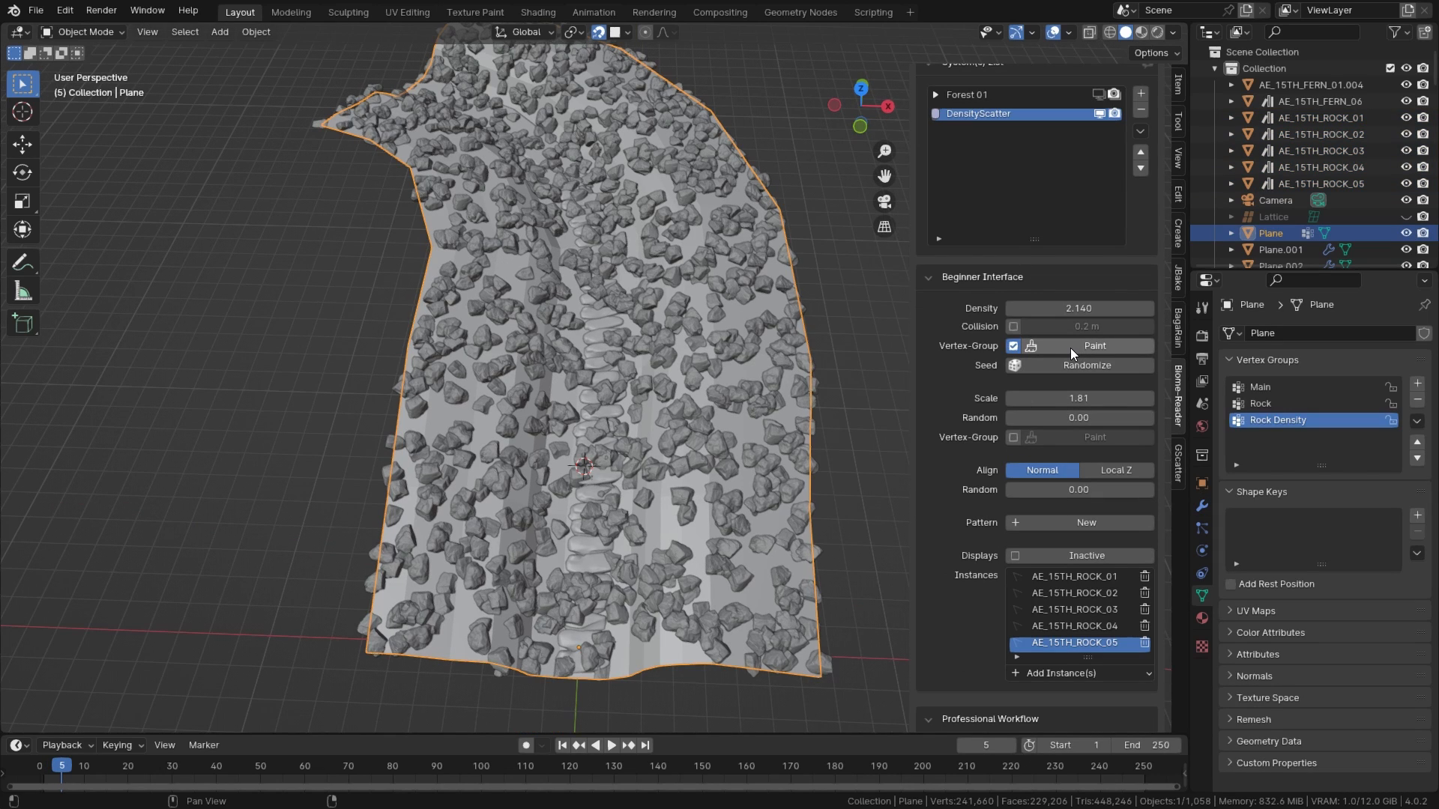
Step: Try to weight-paint the Rock Density vertex group at the curved far end of the path, and undo back to the Rock scale mask
left_click(1041, 344)
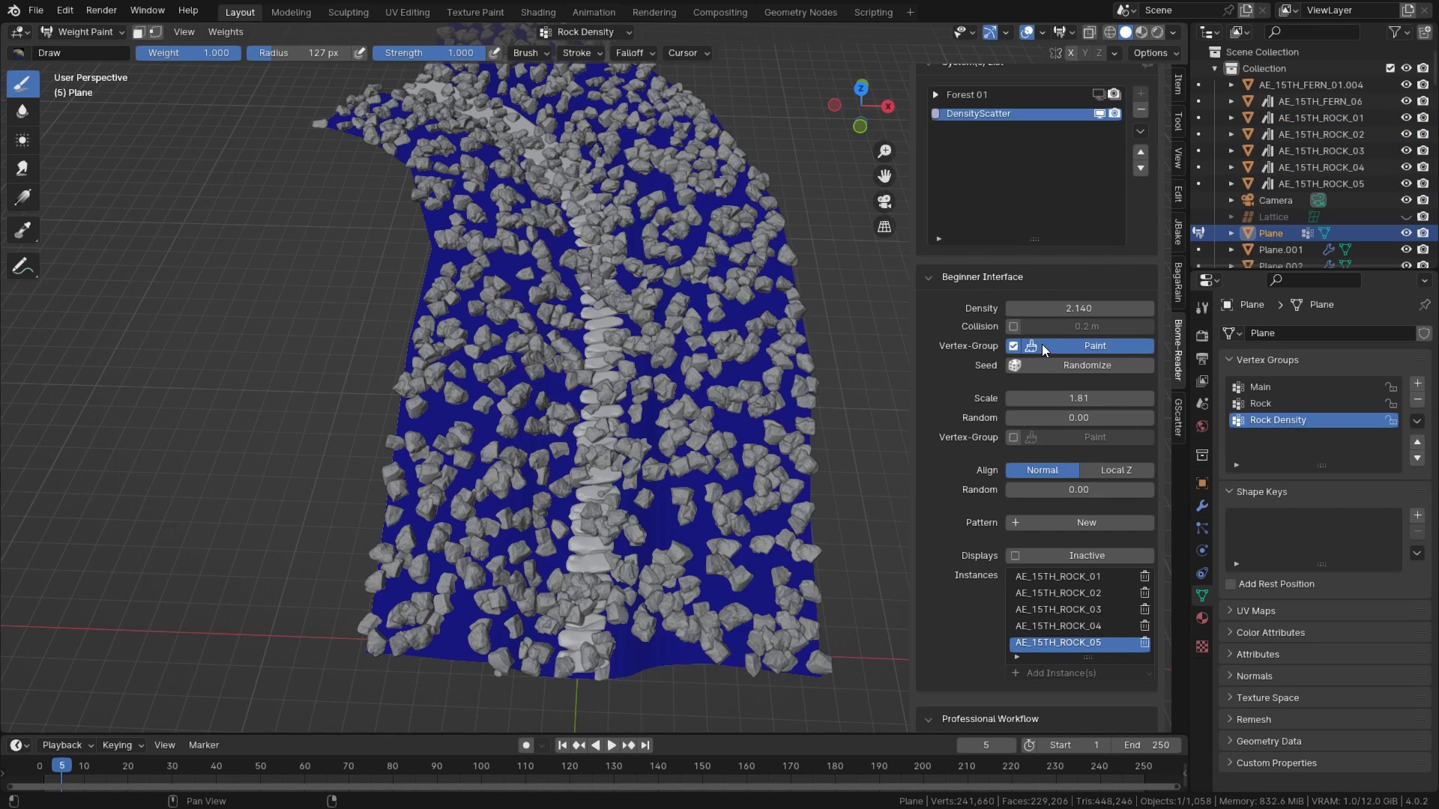
right_click(1039, 347)
left_click(970, 391)
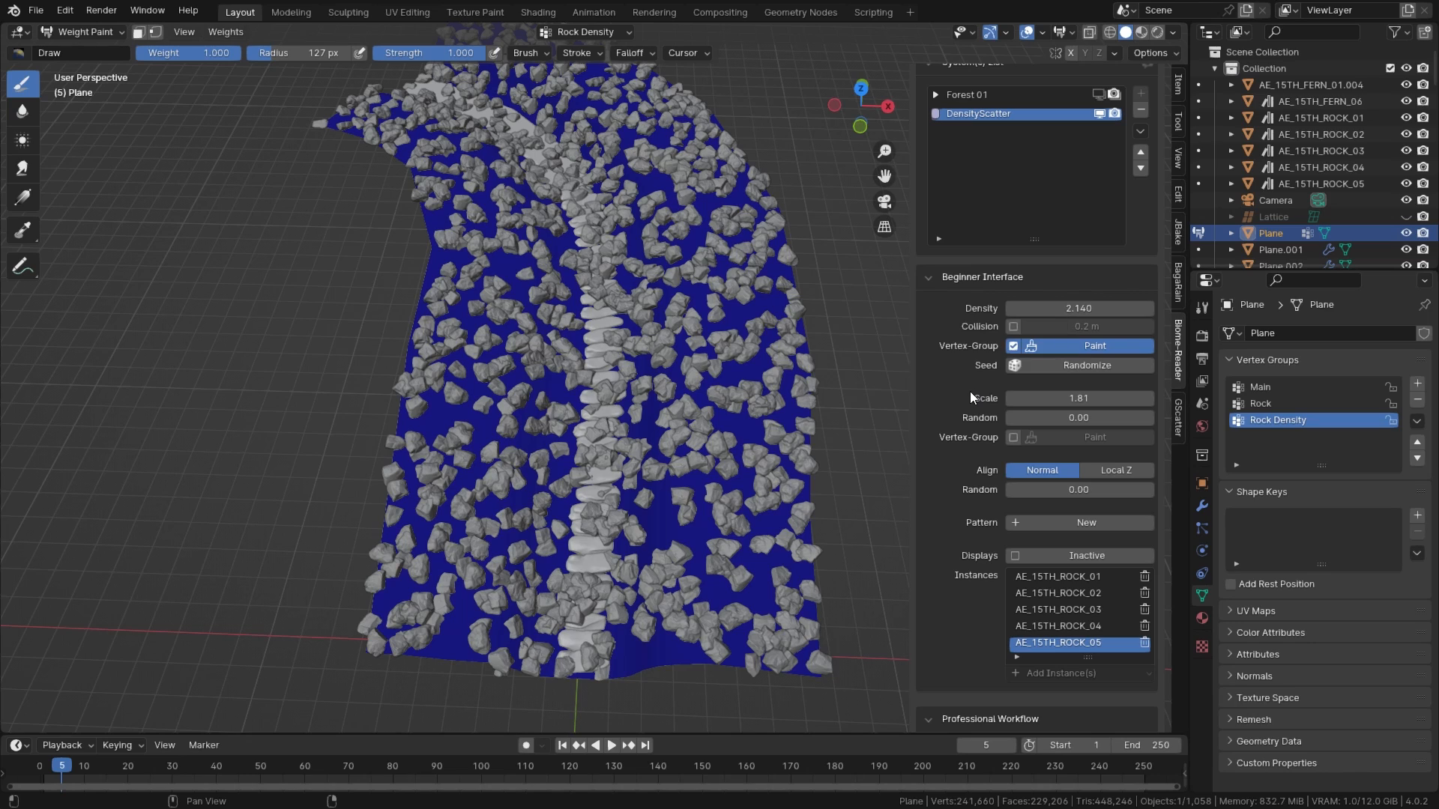
left_click(1014, 346)
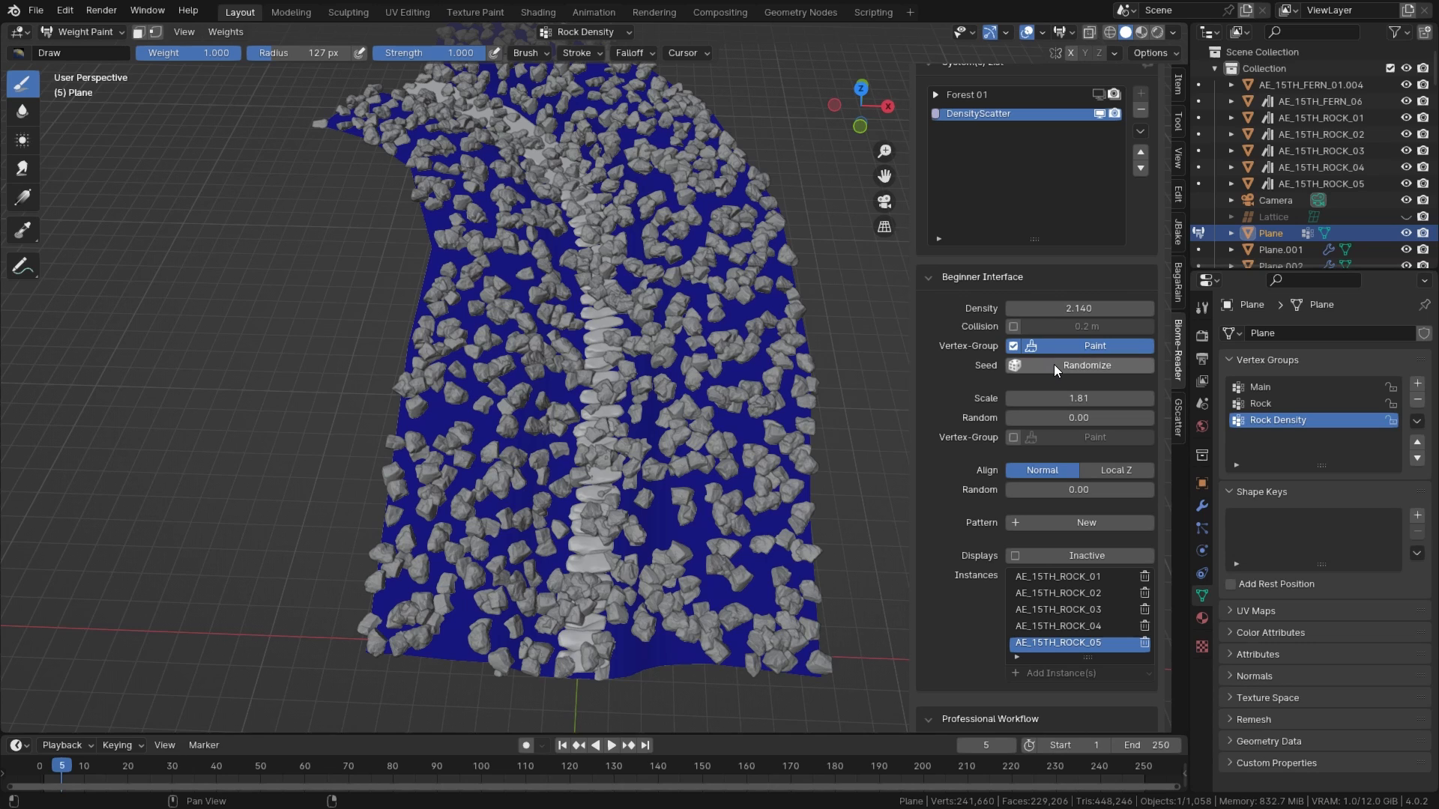
left_click(1285, 405)
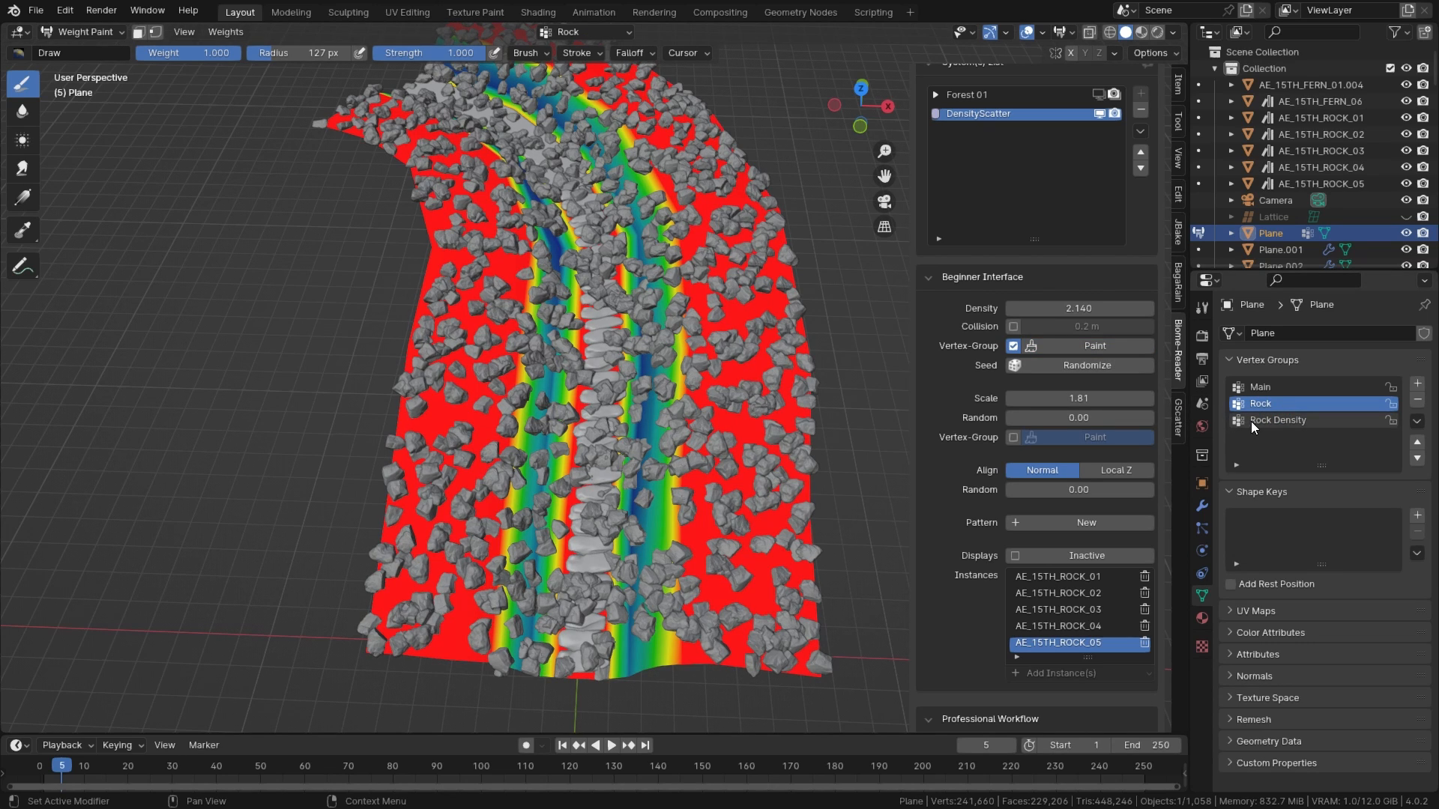
left_click(1269, 420)
middle_click_drag(584, 255, 502, 213)
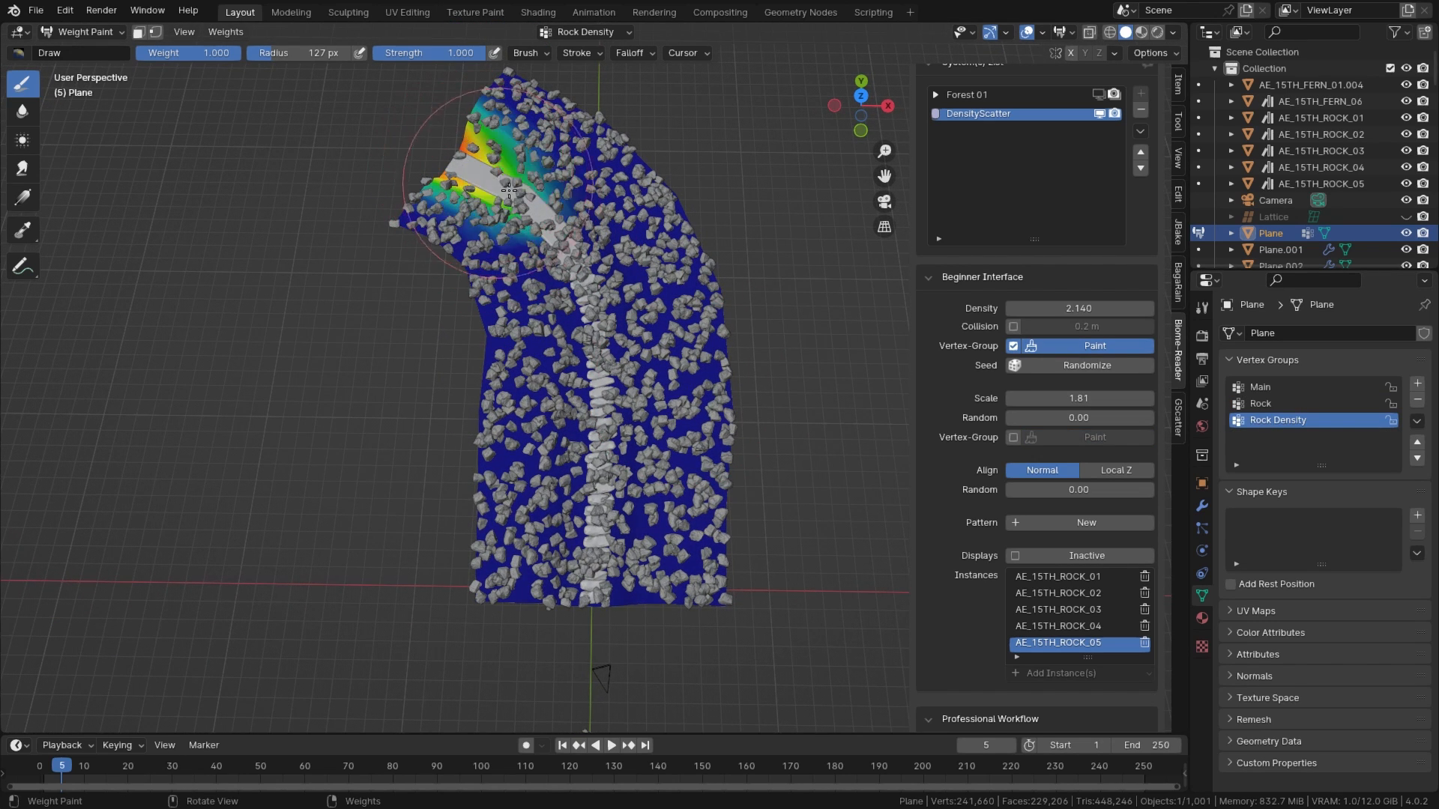
key("ctrl+z")
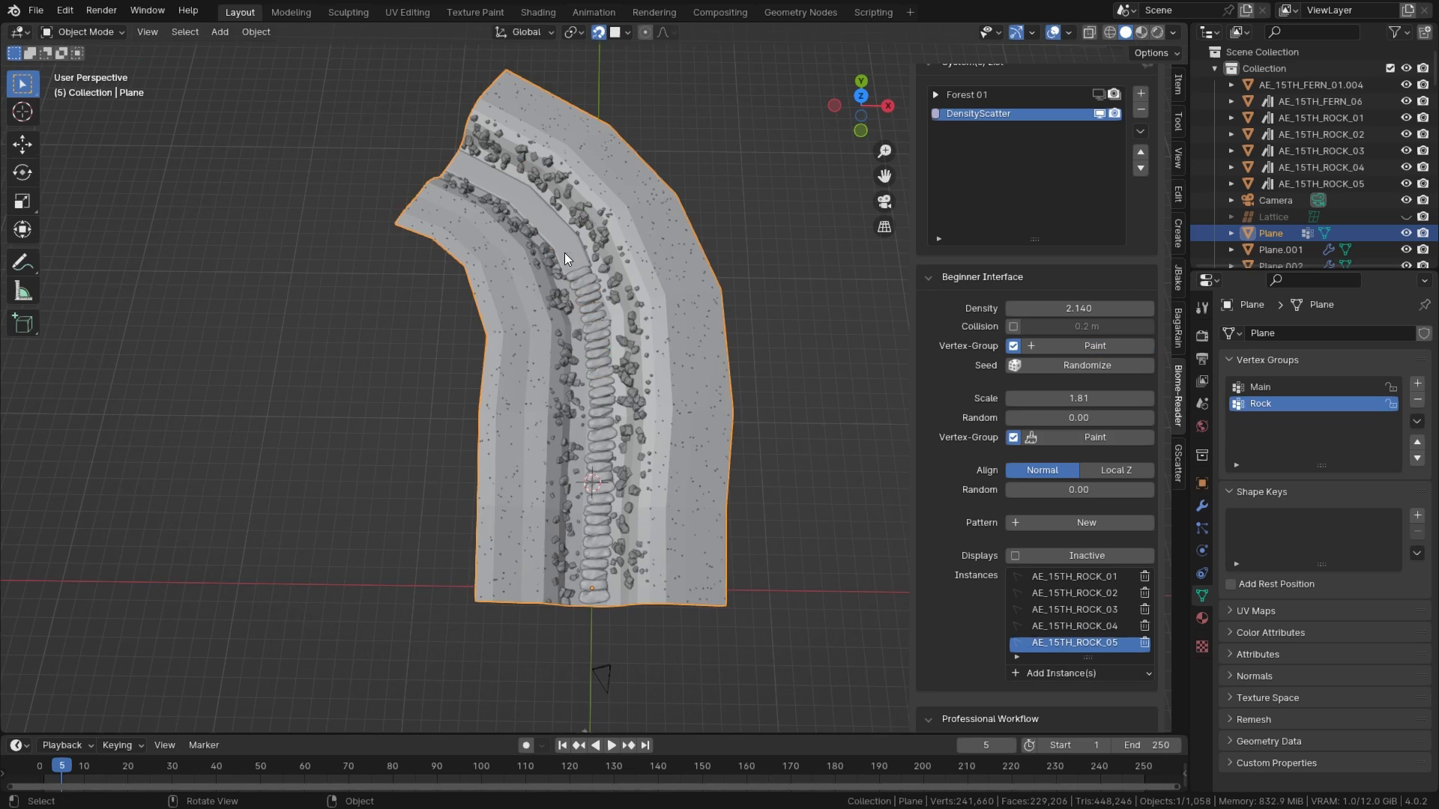
Step: Disable the rock scatter's scale mask, put the terrain in Edit Mode and create a density vertex group named Rock Density
left_click(1013, 437)
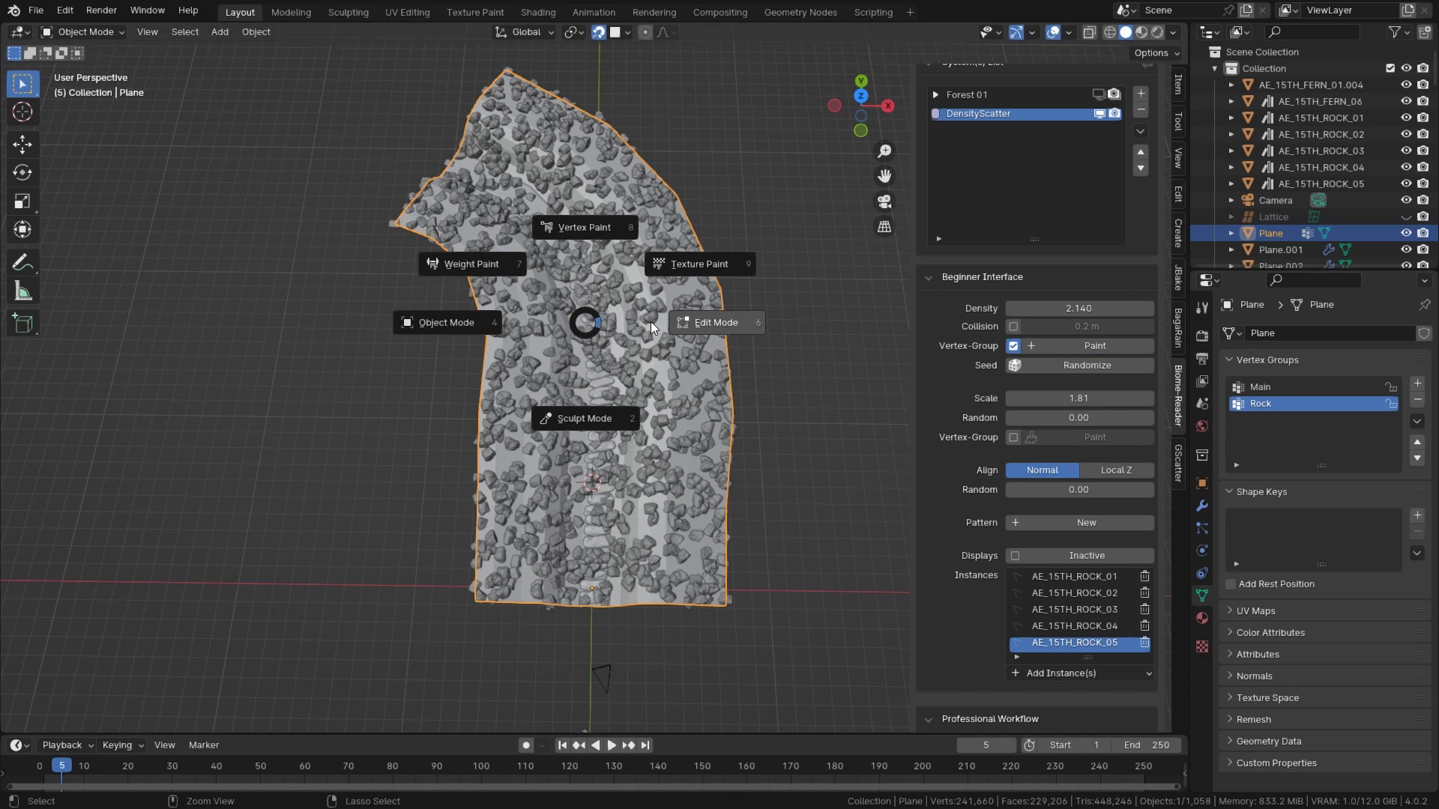
left_click(757, 325)
left_click(1064, 345)
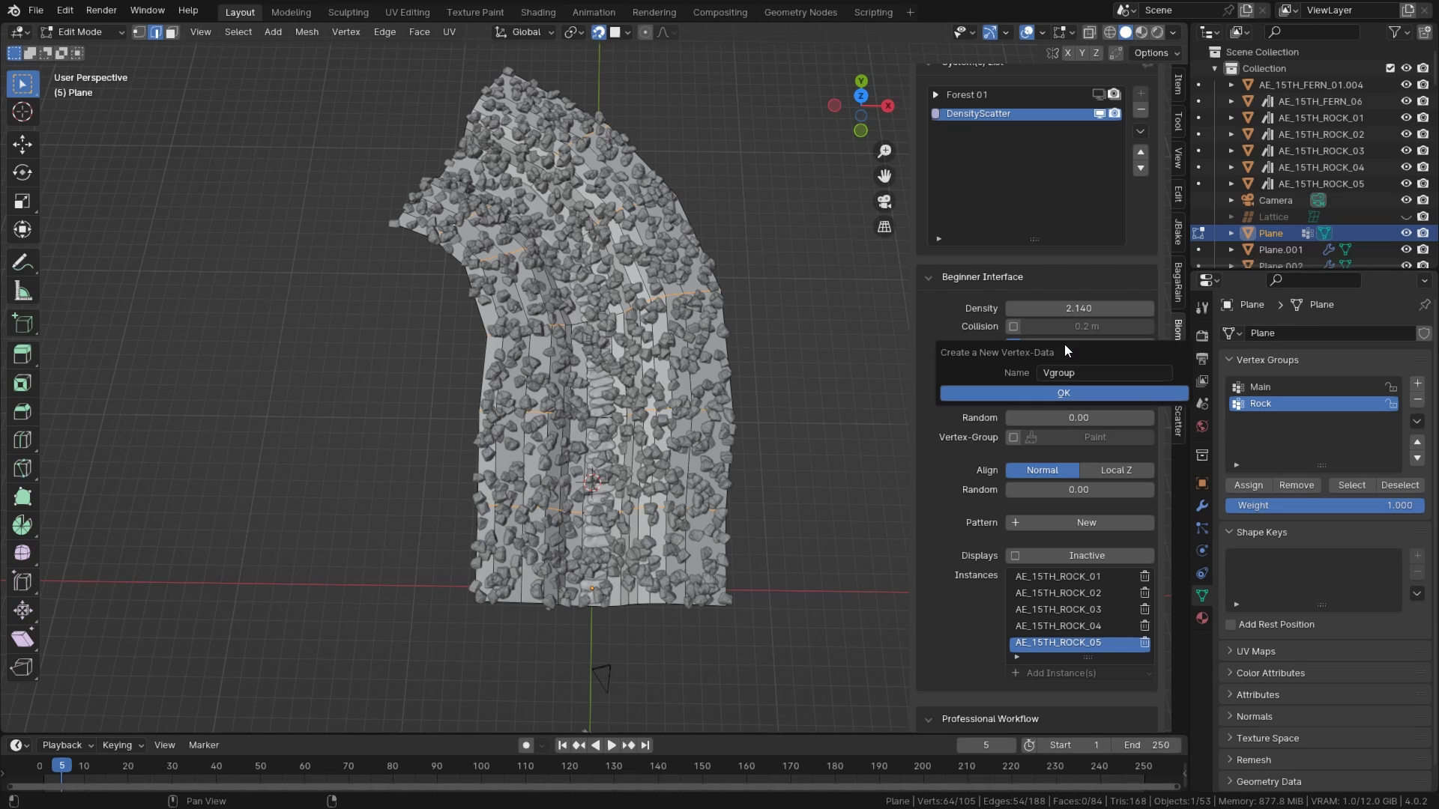
left_click(1076, 374)
left_click(1080, 393)
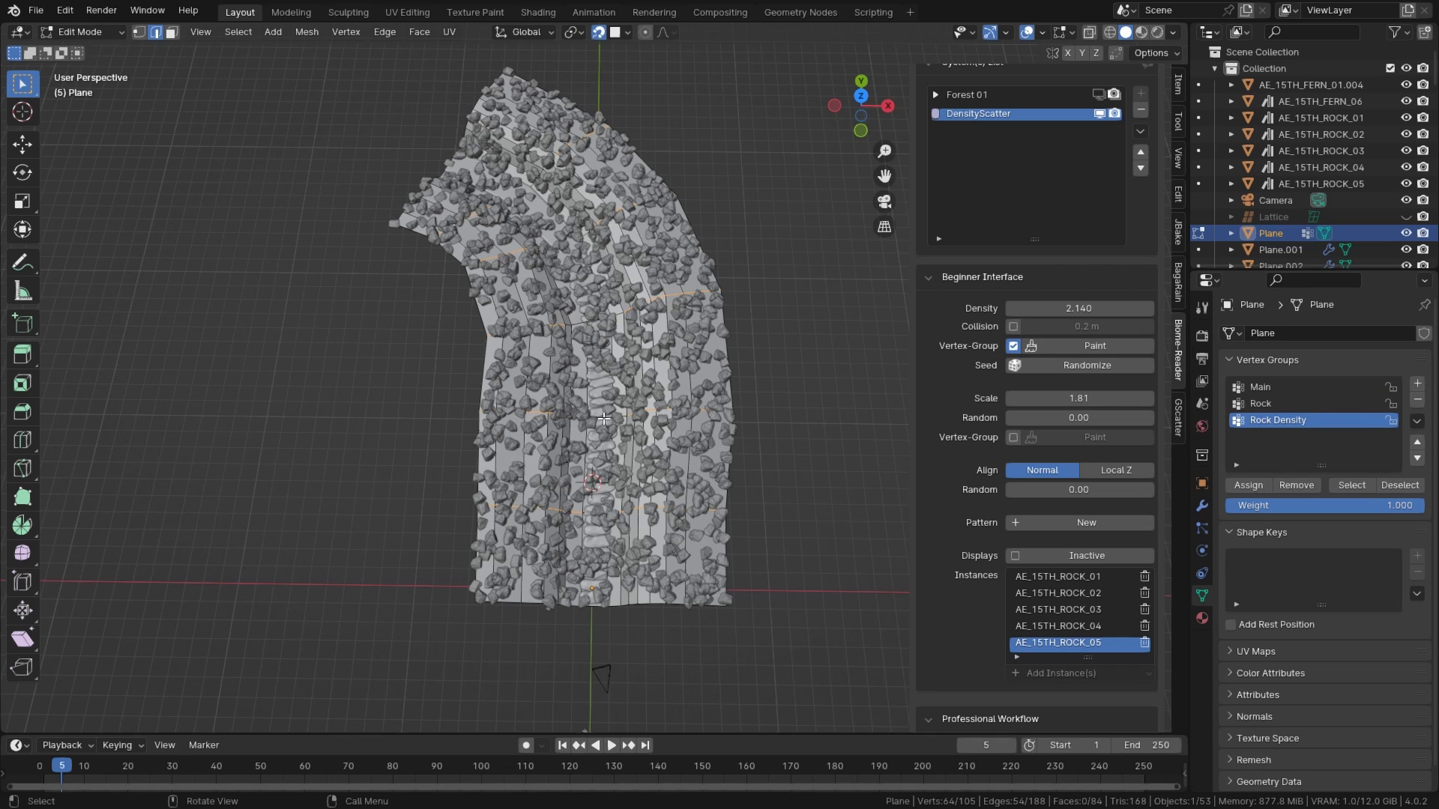
Step: Select the face loops running along both sides of the stairs and assign them to the Rock Density group at weight 1.000
scroll(603, 417, "up", 2)
key("3")
key("alt+z")
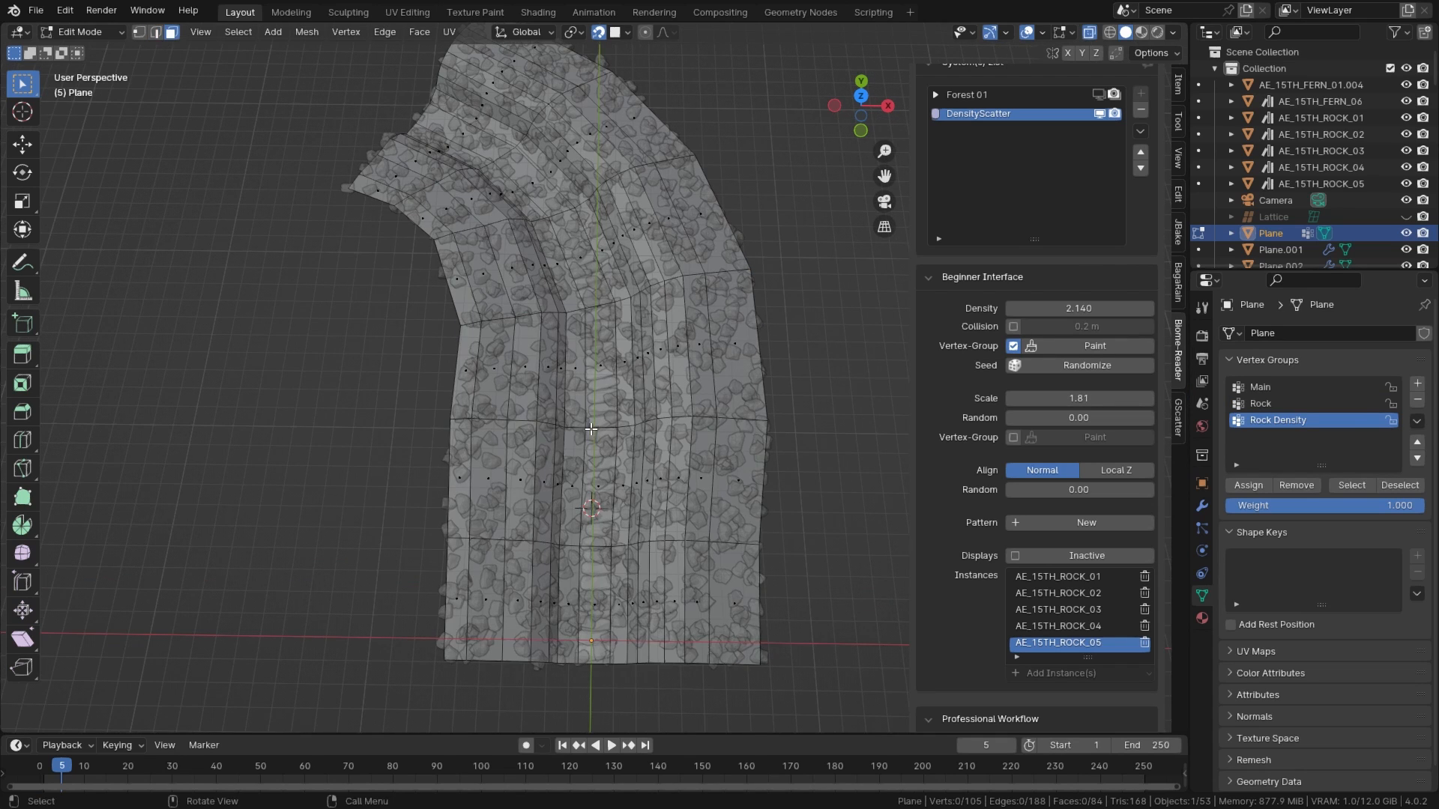
scroll(591, 429, "up", 2)
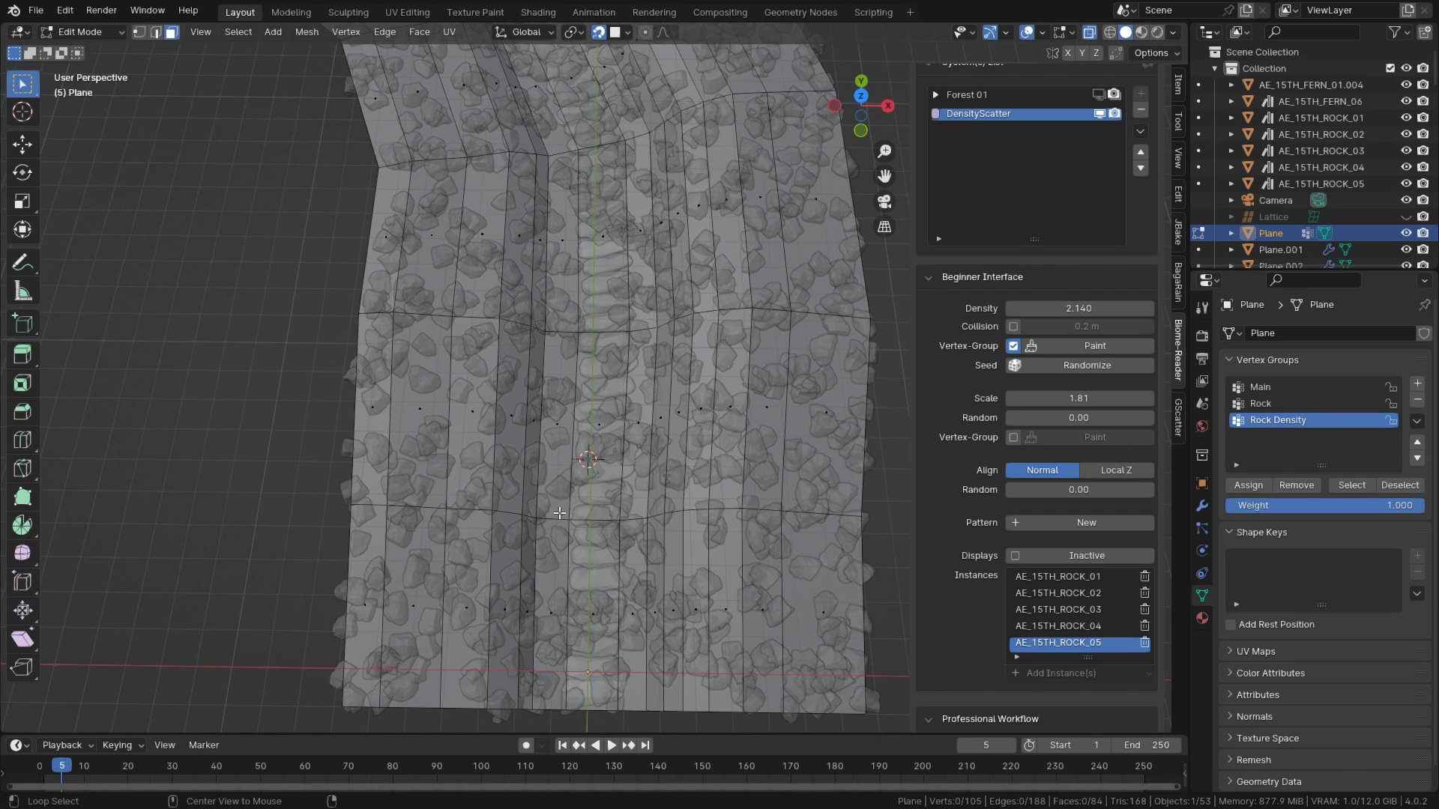
key("alt+z")
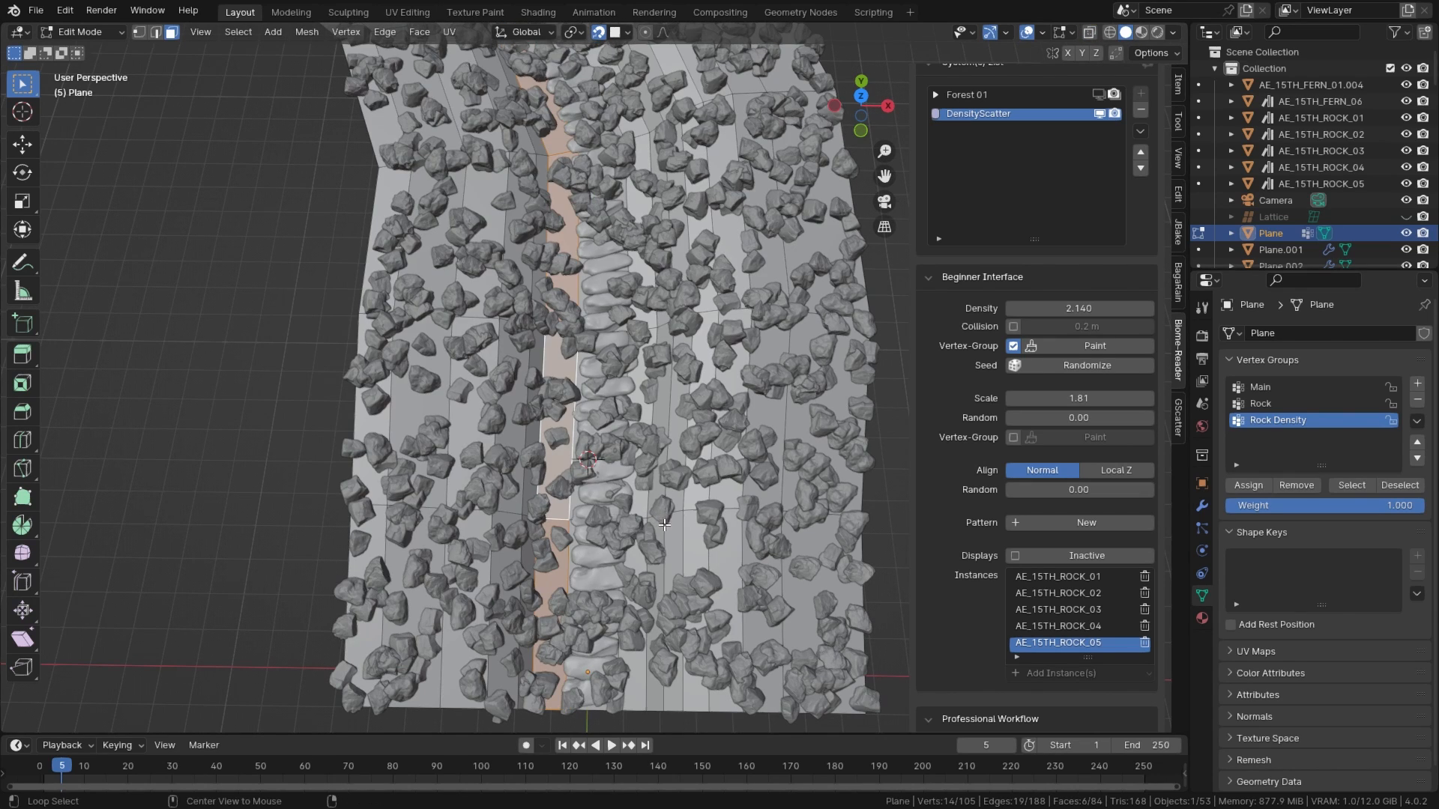
middle_click_drag(677, 529, 647, 499)
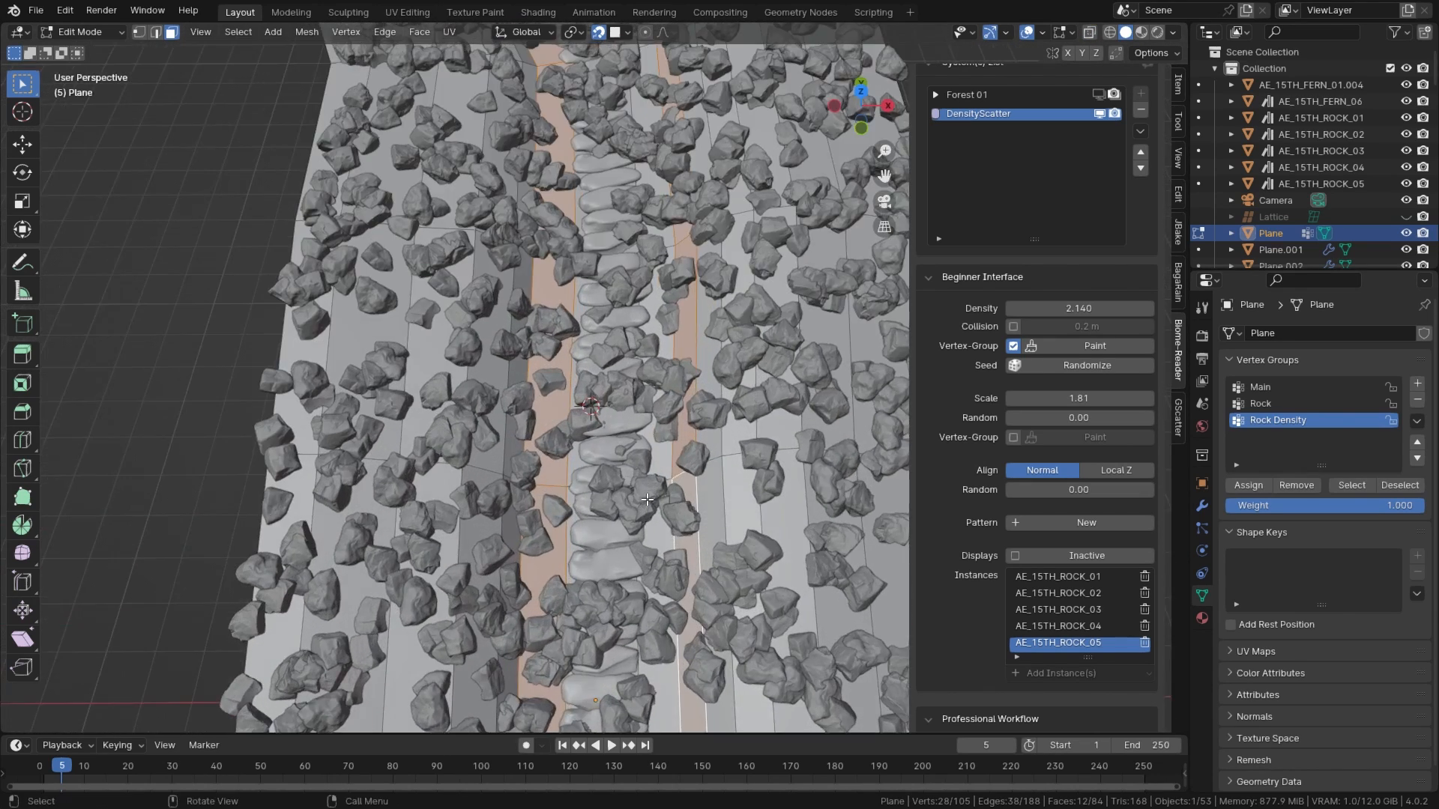
left_click(1252, 485)
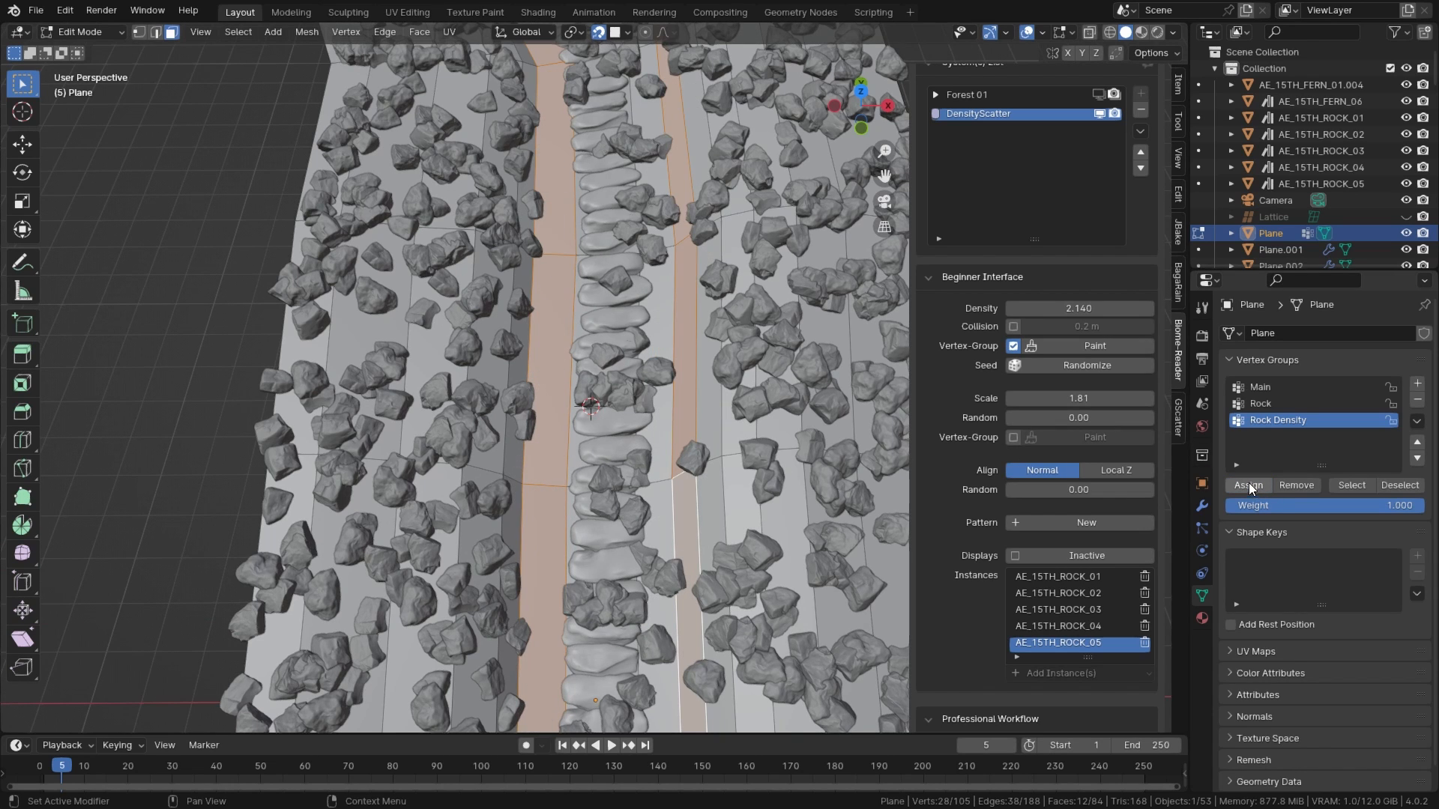
Step: Invert the weights of the terrain's Rock Density vertex group in Weight Paint mode
scroll(585, 420, "down", 5)
middle_click_drag(569, 404, 540, 432)
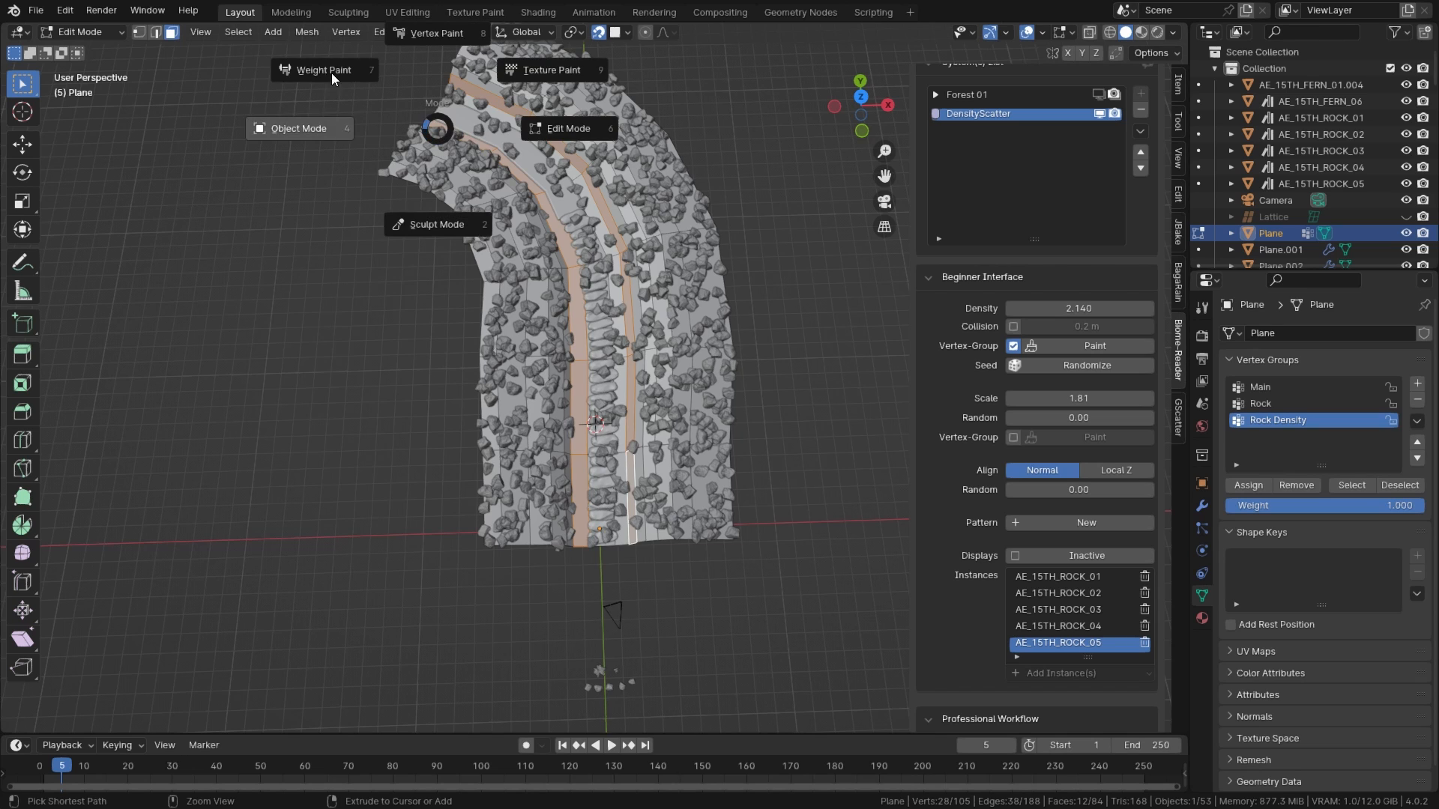
left_click(330, 78)
left_click(216, 33)
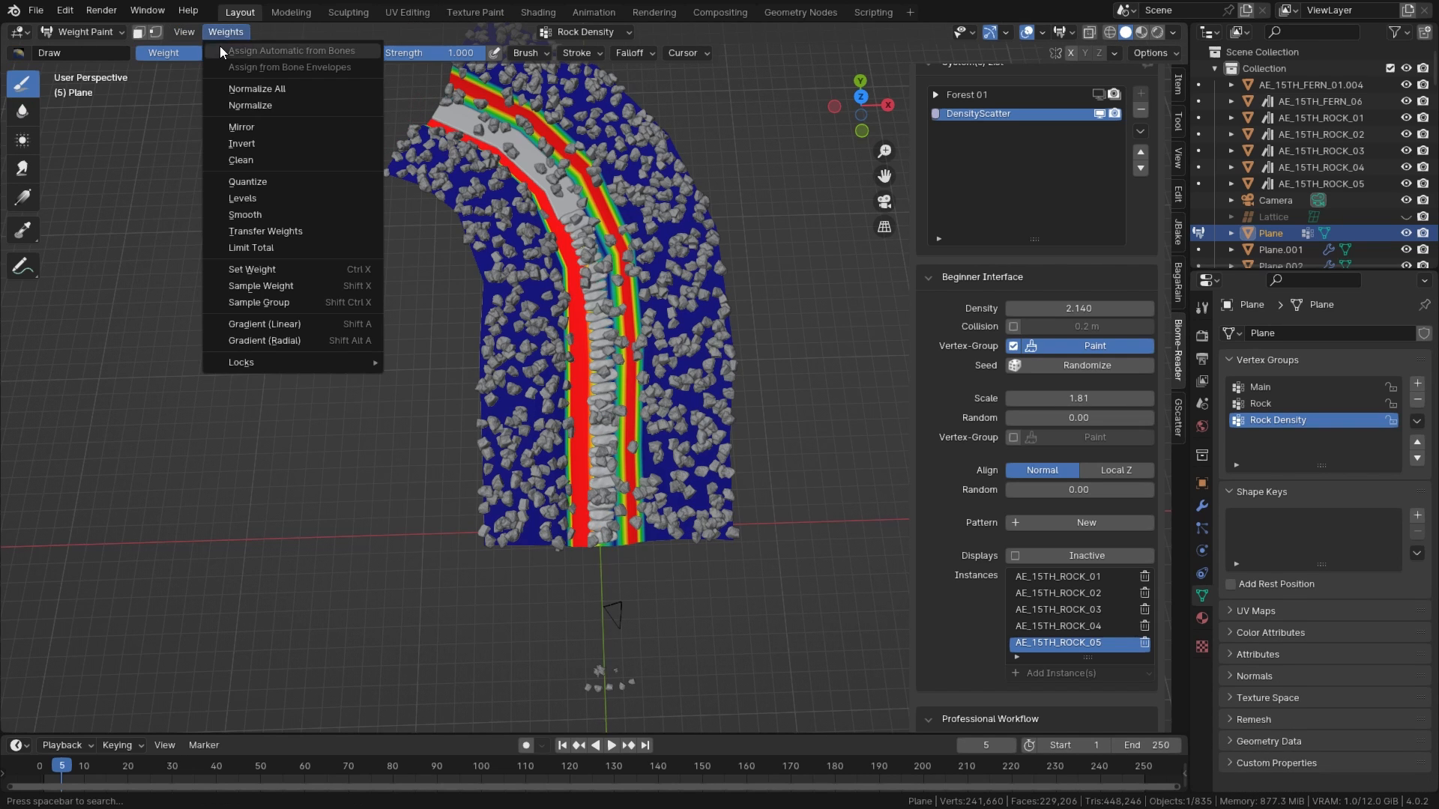
left_click(260, 144)
middle_click_drag(592, 315, 613, 250)
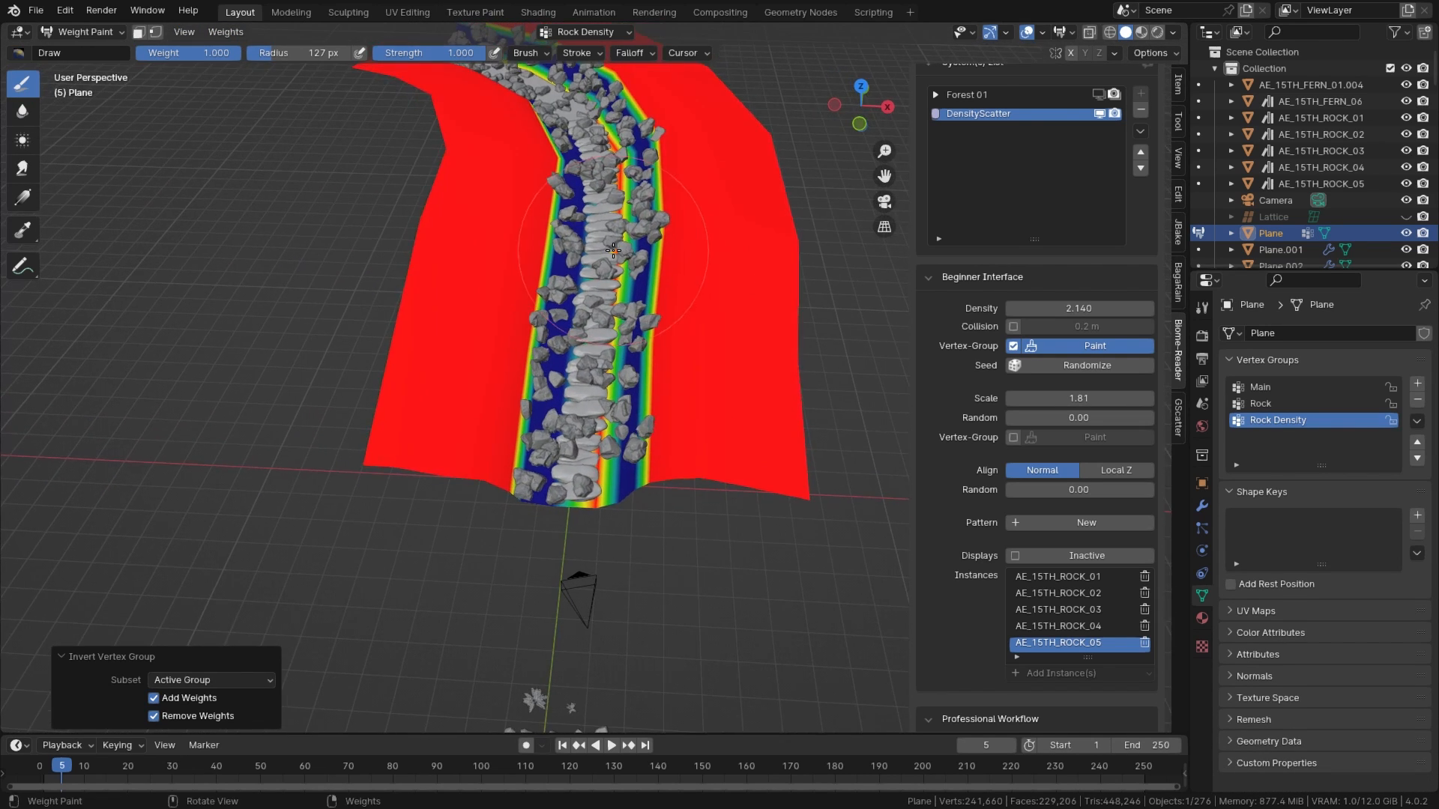
Step: Select the face loop under the stairs, assign it to the Rock Density group at weight 1.000, and return to Object Mode
scroll(592, 385, "up", 2)
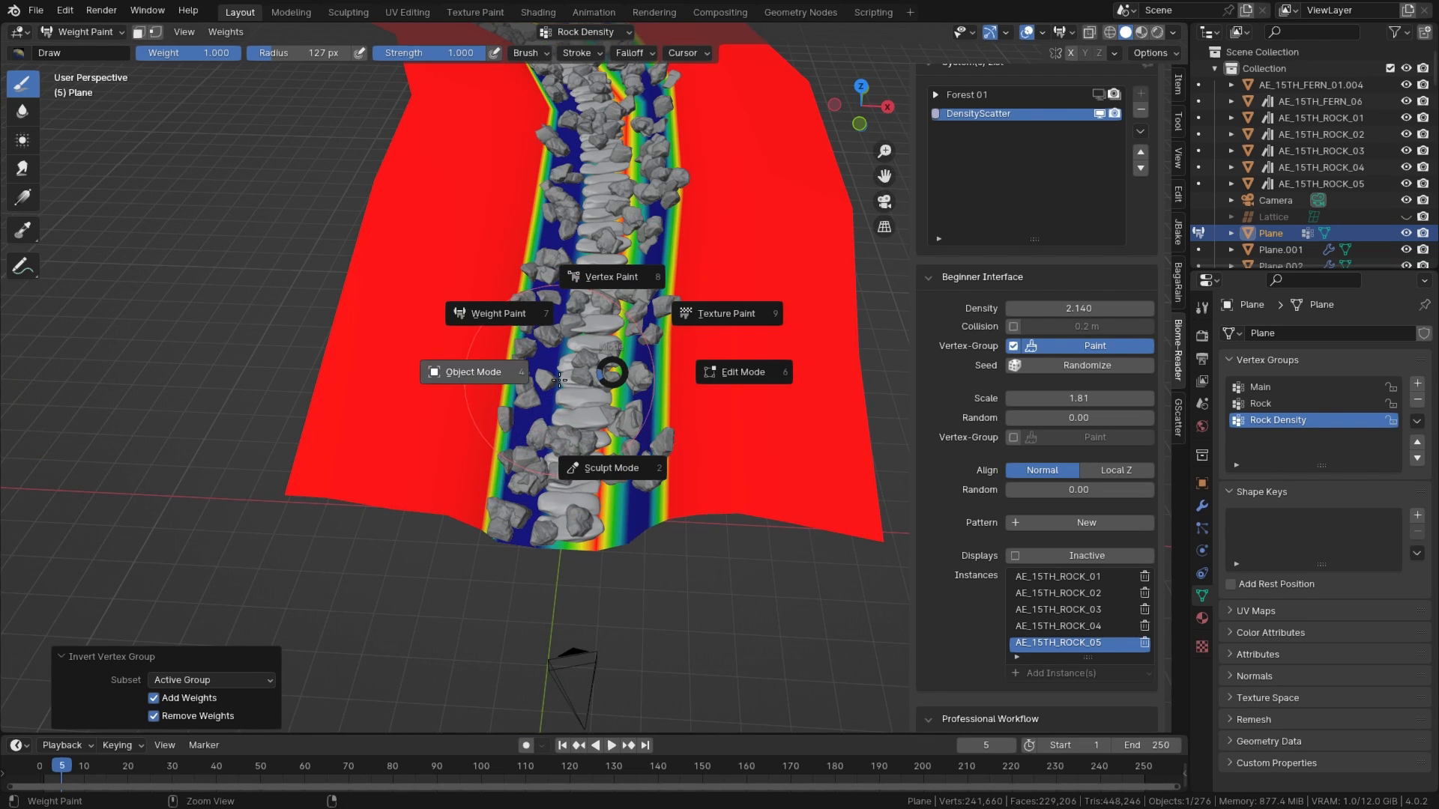
left_click(727, 375)
scroll(565, 493, "up", 2)
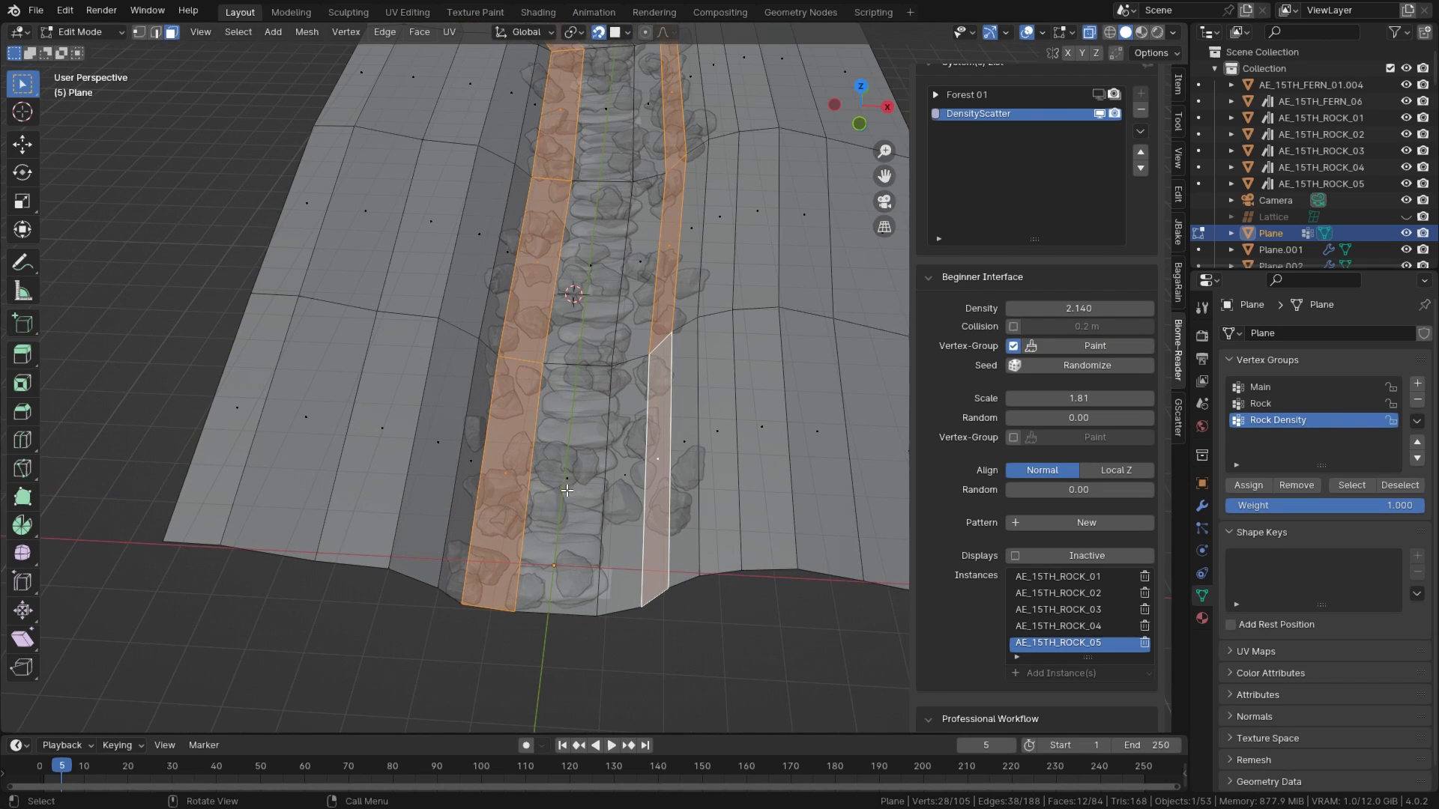
left_click(588, 371, "alt")
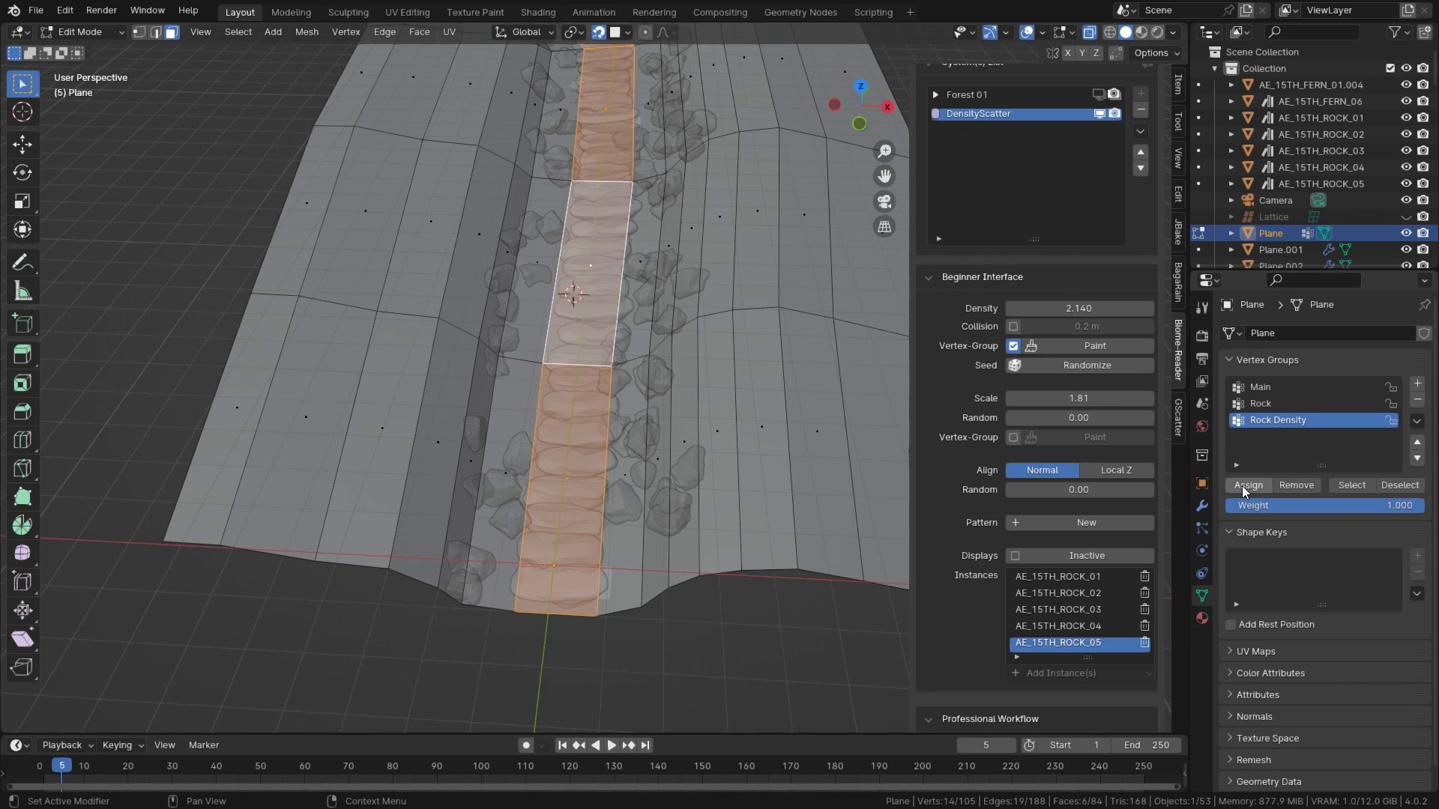
scroll(624, 408, "down", 3)
key("ctrl+Tab")
left_click(577, 406)
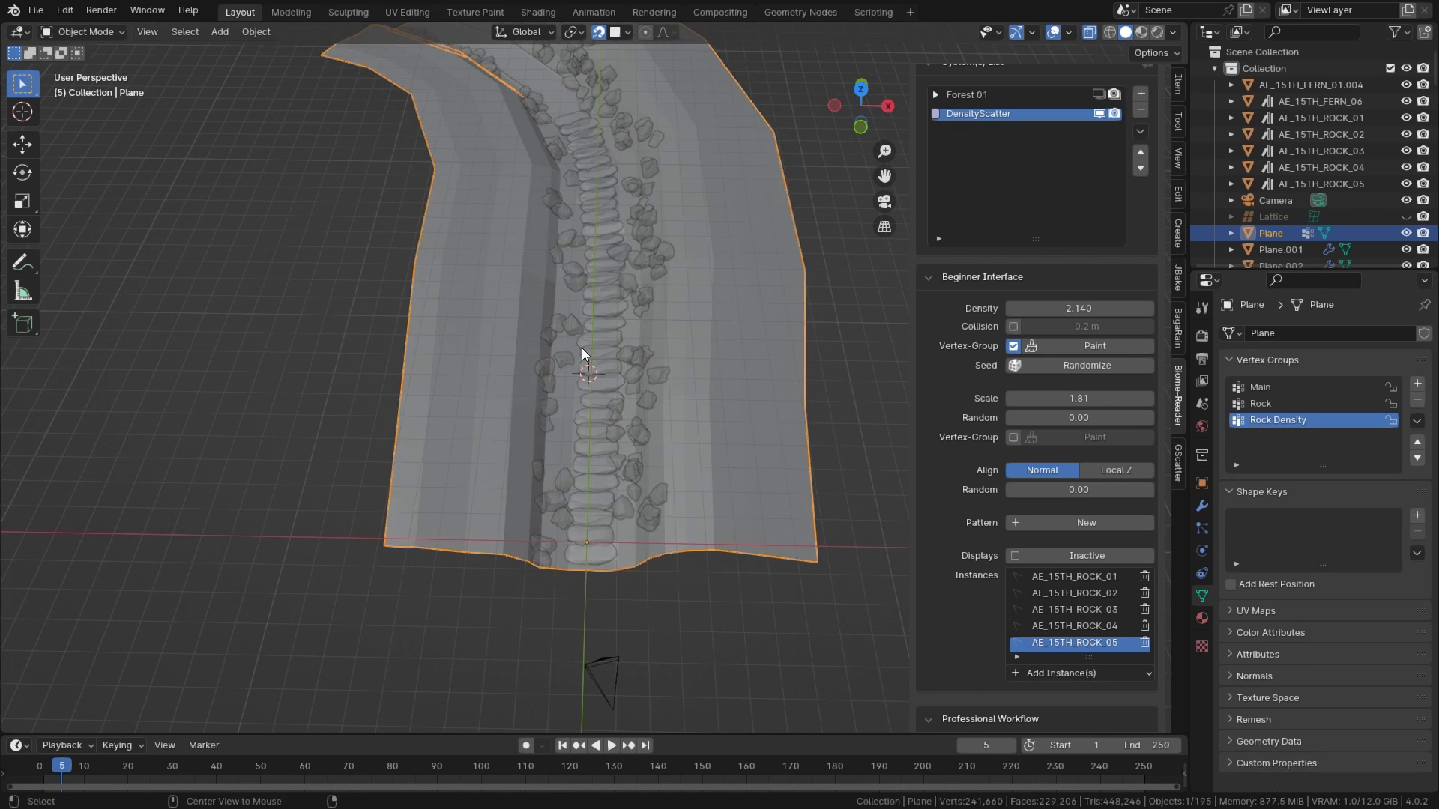
Step: Set the rock DensityScatter's density to 3.880, its scale to 1.93 and its scale randomness to 0.59
scroll(661, 314, "up", 2)
middle_click_drag(862, 360, 690, 366)
scroll(690, 366, "up", 2)
left_click_drag(1080, 308, 942, 308)
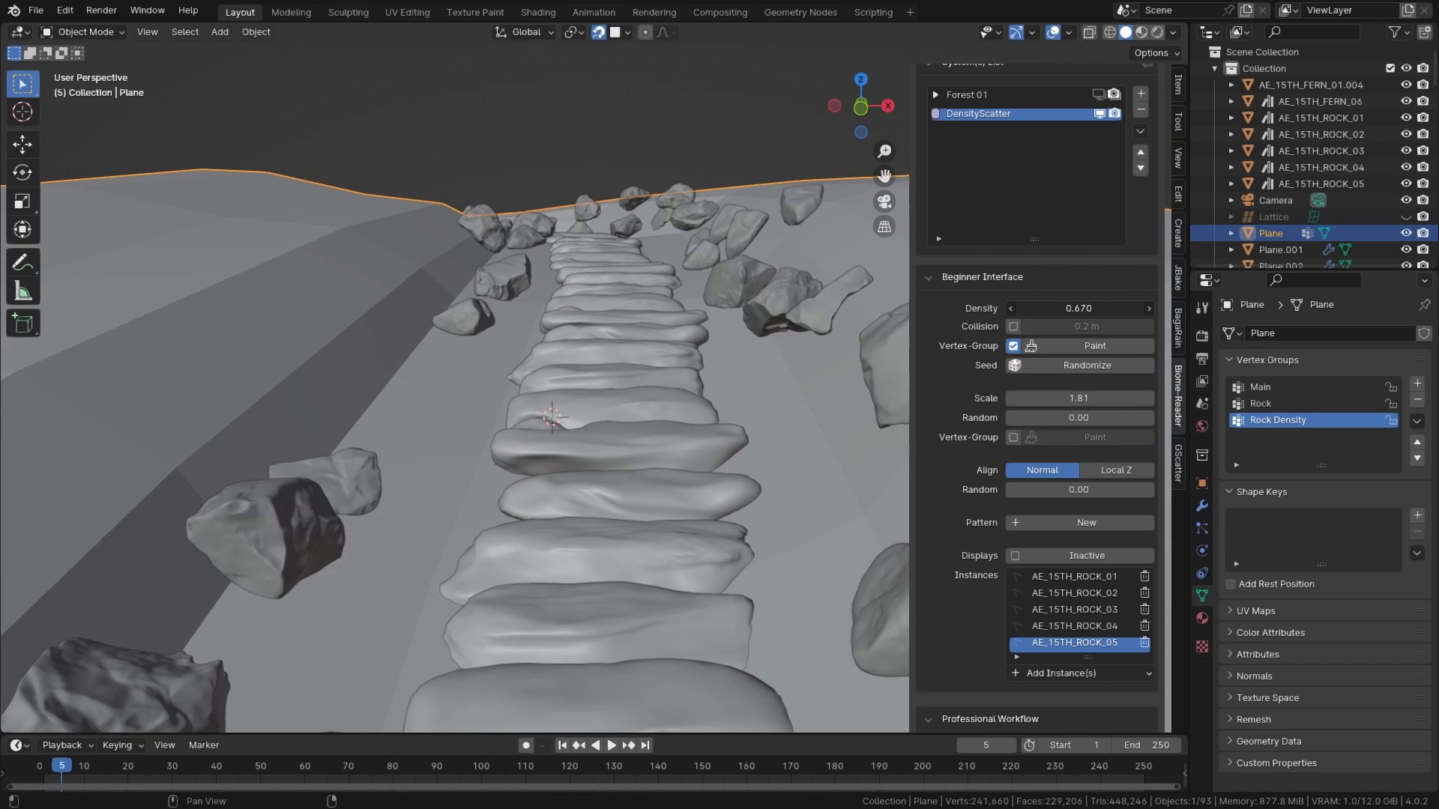
mouse_move(1072, 398)
left_mouse_down()
mouse_move(1102, 399)
mouse_move(1081, 399)
left_mouse_up()
left_click_drag(1072, 419, 1094, 419)
middle_click_drag(731, 322, 724, 370)
scroll(1075, 217, "down", 3)
left_click_drag(1077, 210, 1079, 210)
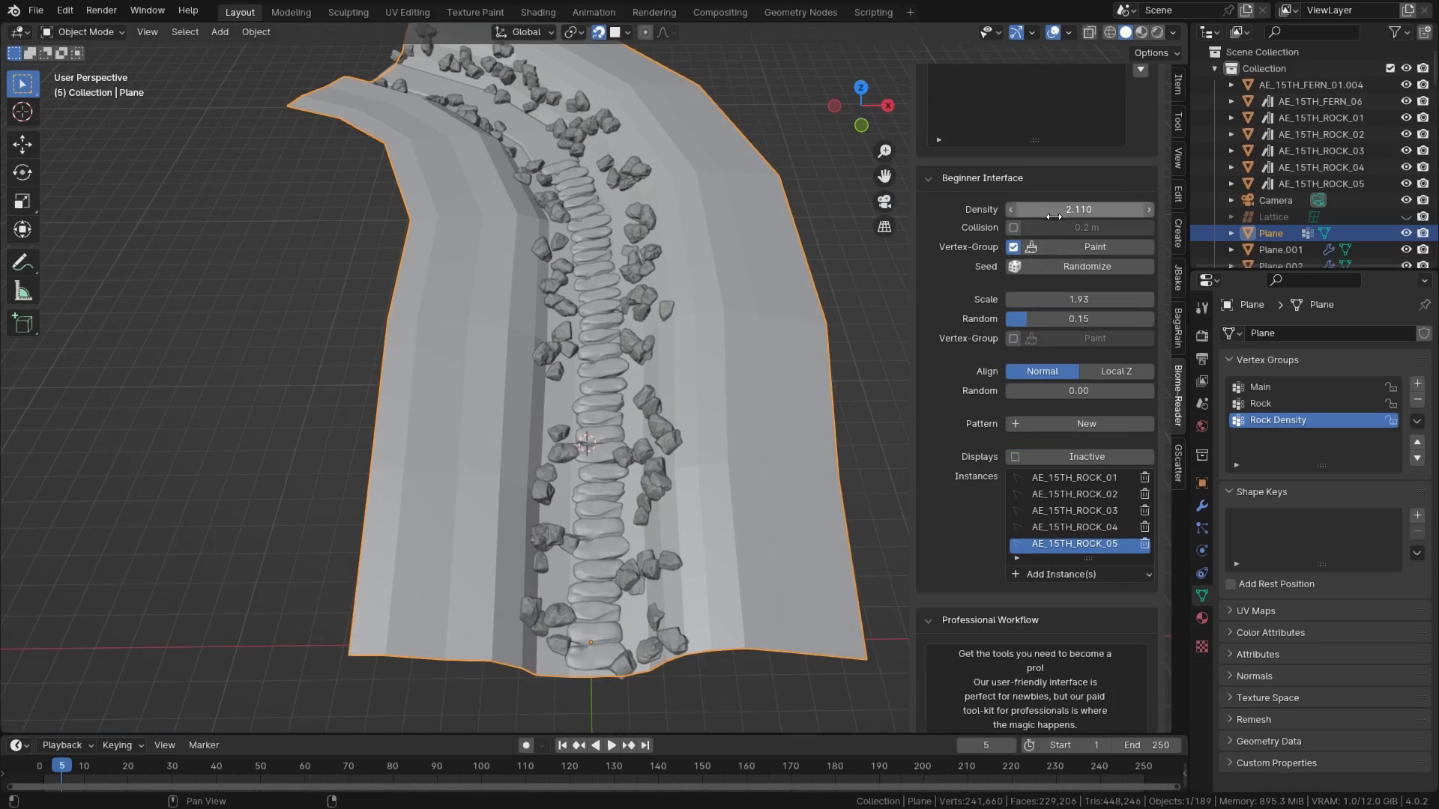
middle_click_drag(720, 375, 748, 332, "shift")
scroll(781, 387, "up", 2)
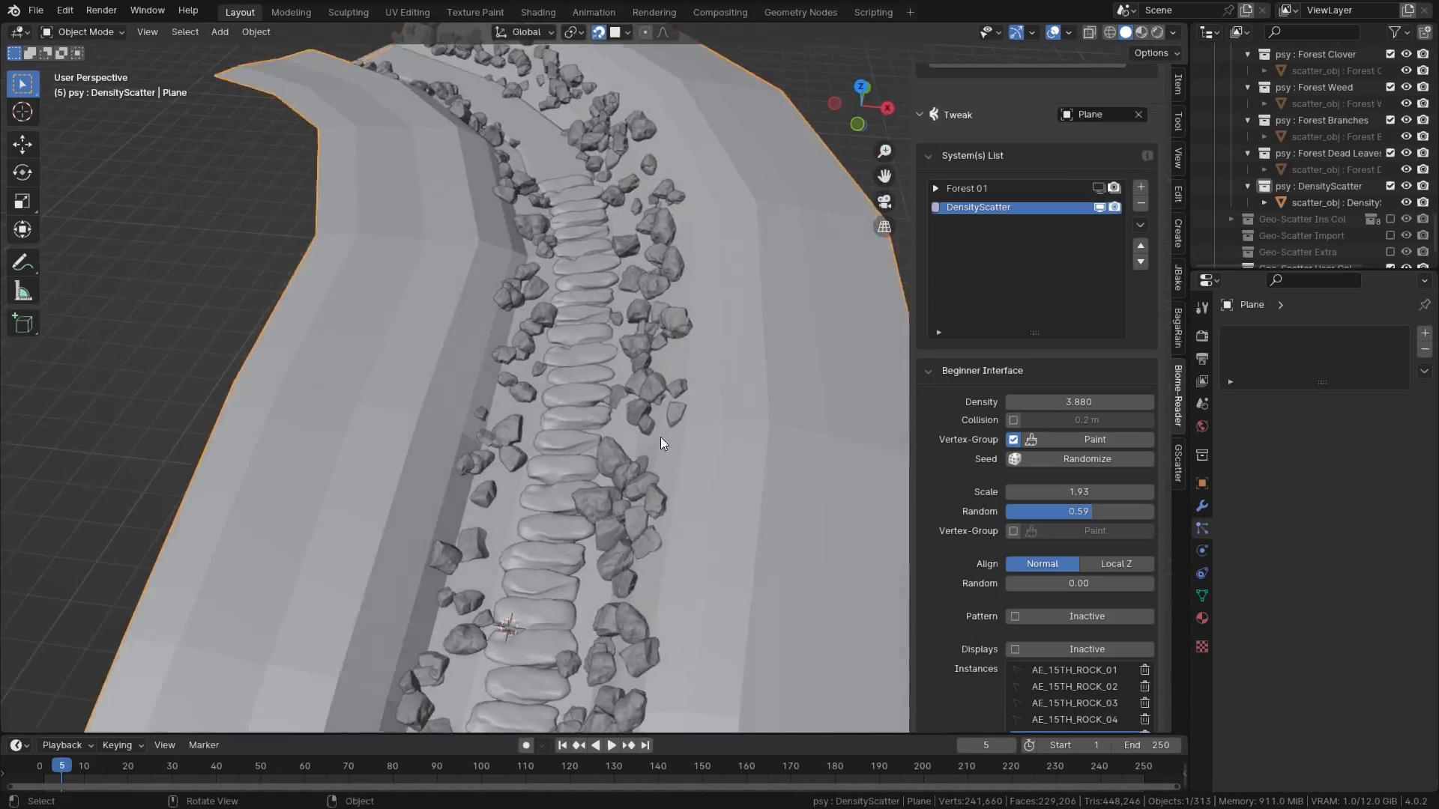
Step: Inspect the rocks and vegetation along the stairs in rendered shading, from the camera and from close up
middle_click_drag(659, 438, 646, 376)
key("KP_0")
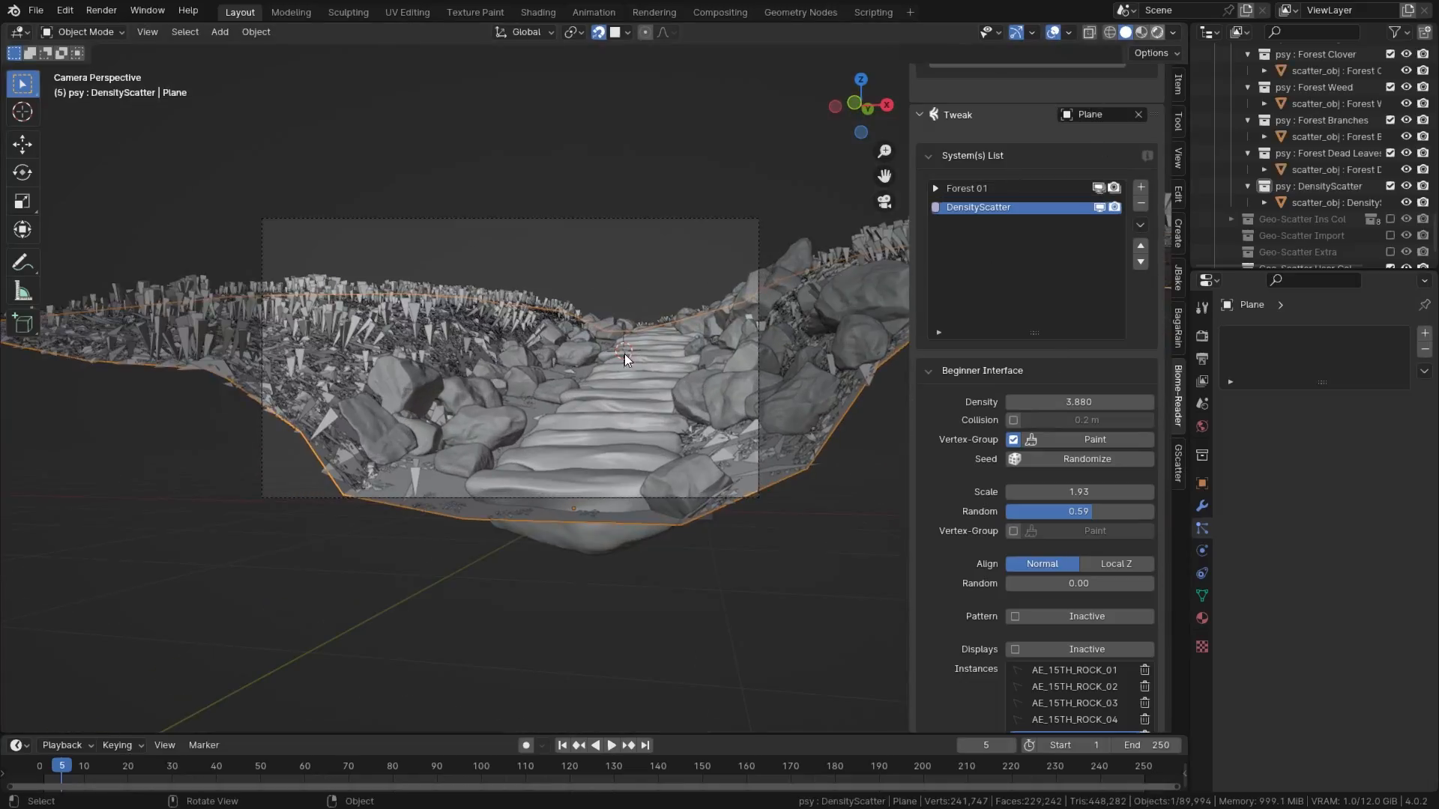
key("z")
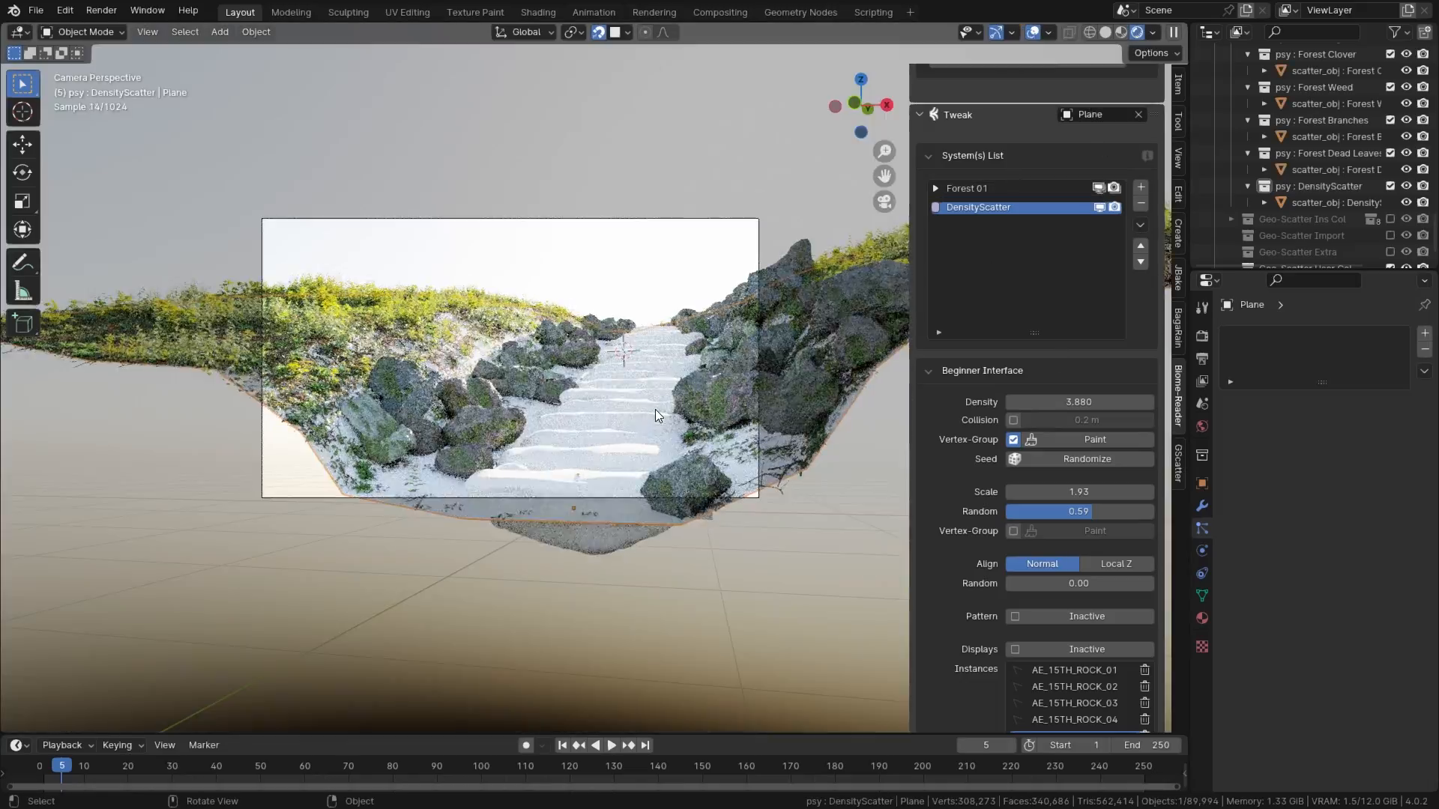
mouse_move(655, 409)
middle_mouse_down()
mouse_move(734, 420)
mouse_move(667, 423)
middle_mouse_up()
key("shift+grave")
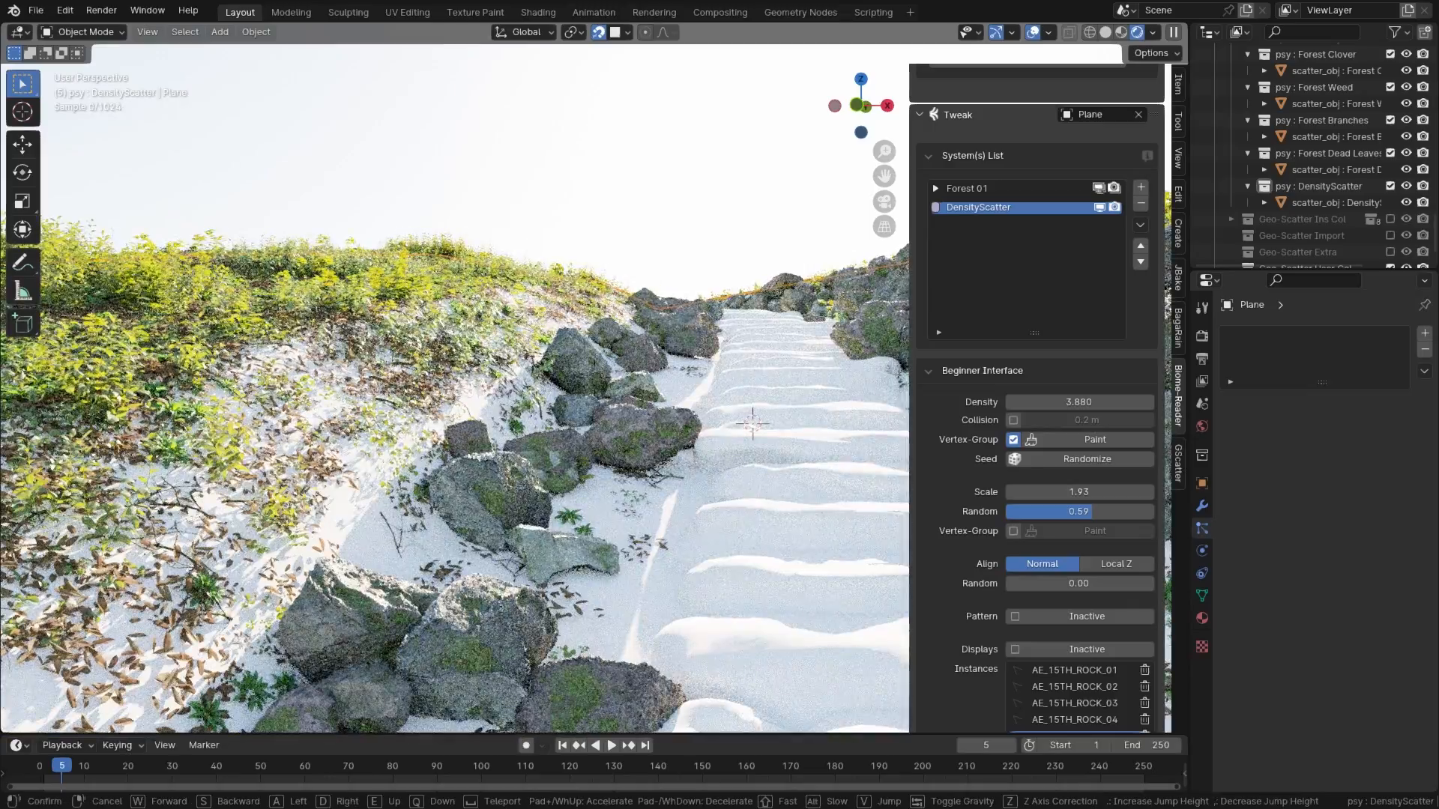
key("w")
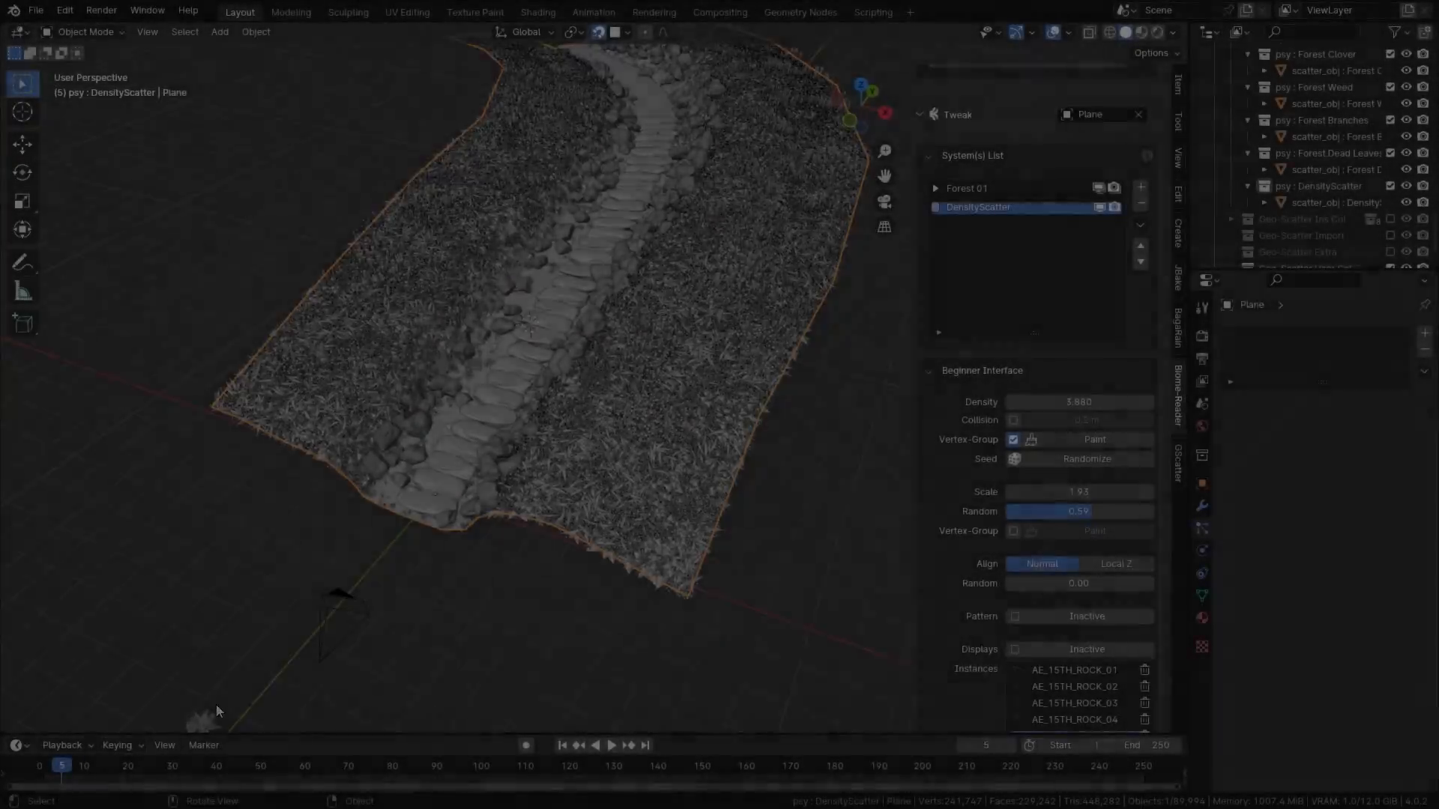
Step: Move the AE_15TH_FERN_01.004 fern beside the stairs, enlarge it, and place linked duplicates of it among the rocks
key("g")
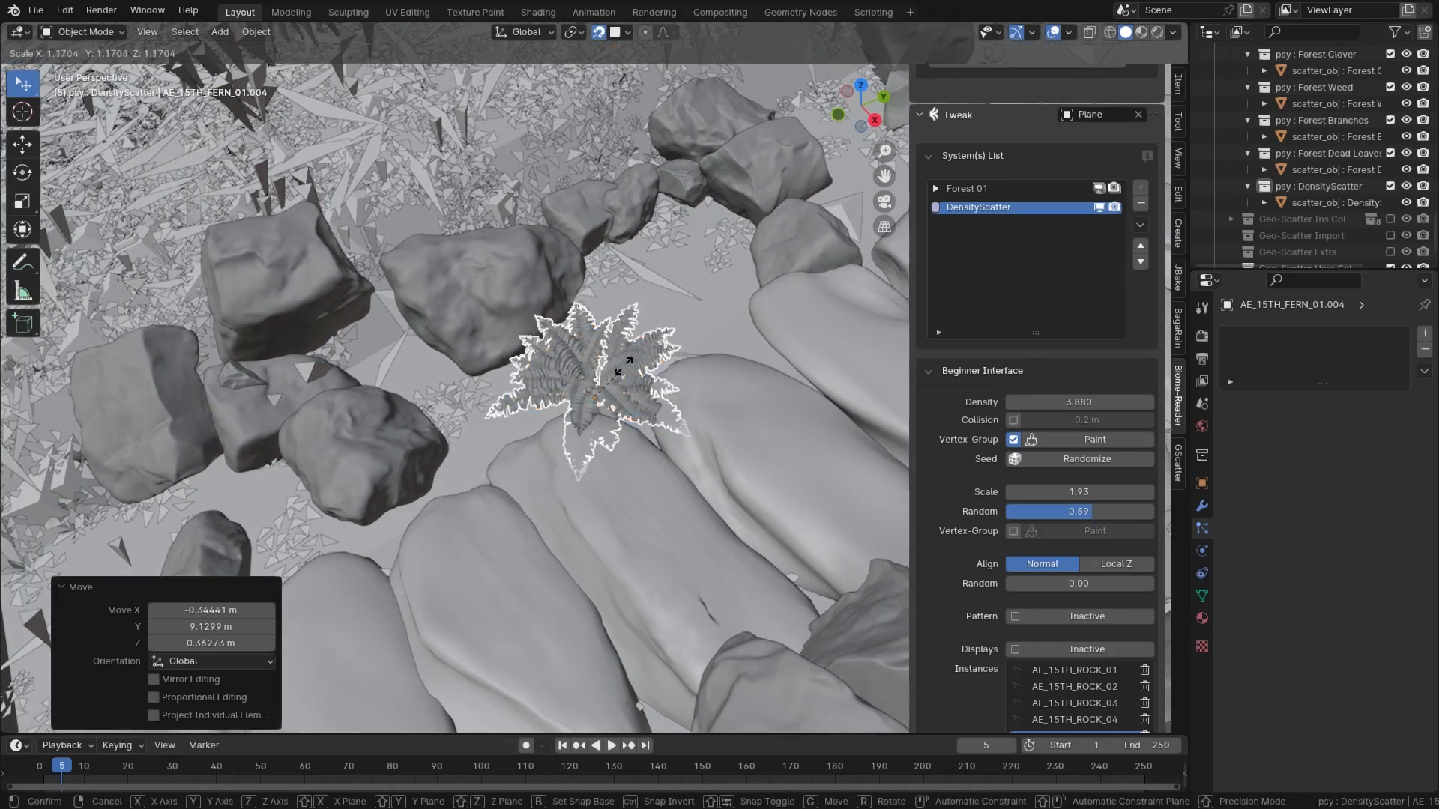
key("g")
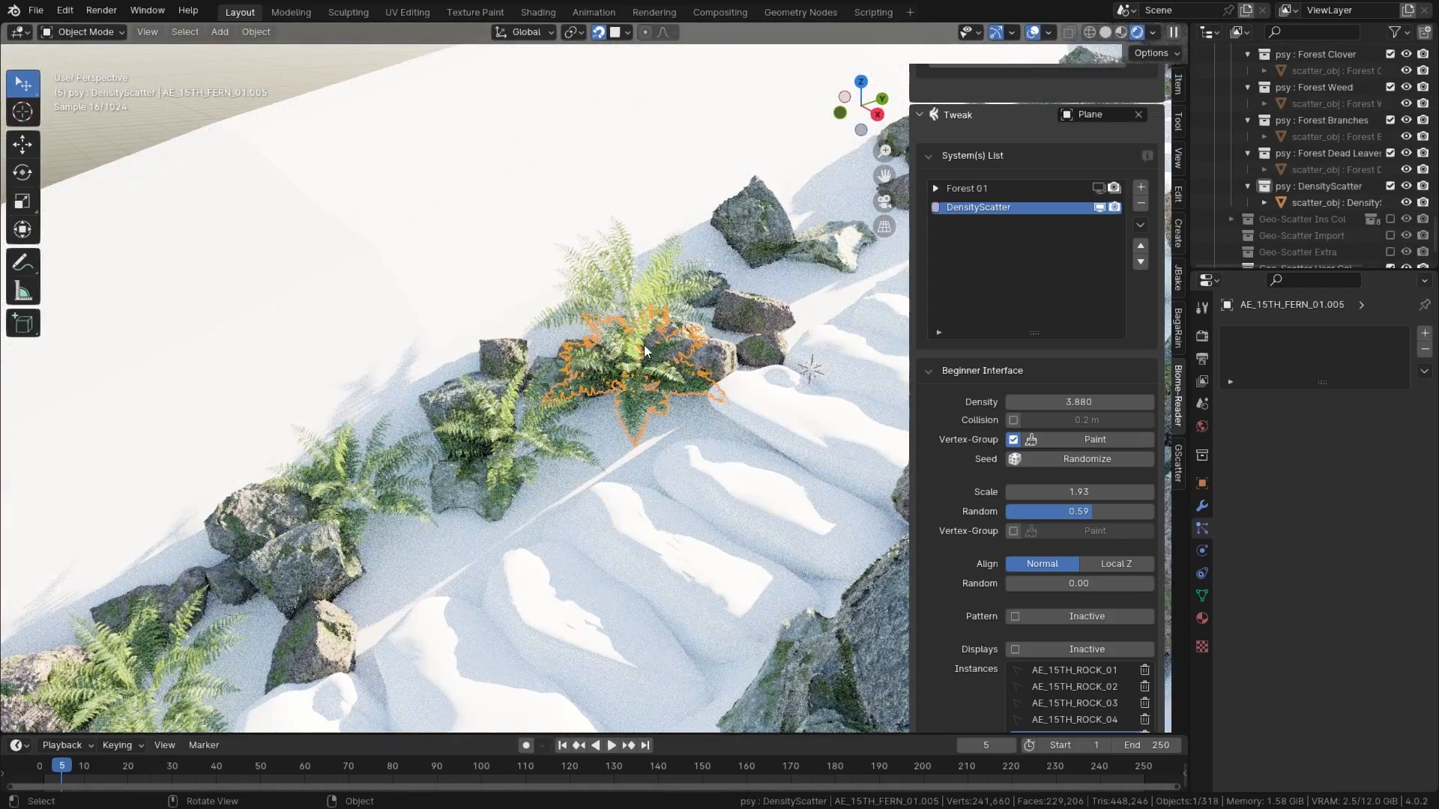
key("alt+d")
left_click(600, 430)
key("g")
left_click(600, 431)
Step: Place more linked fern duplicates among the rocks down to the foot of the stairs, enlarging the copy at the entrance
key("alt+d")
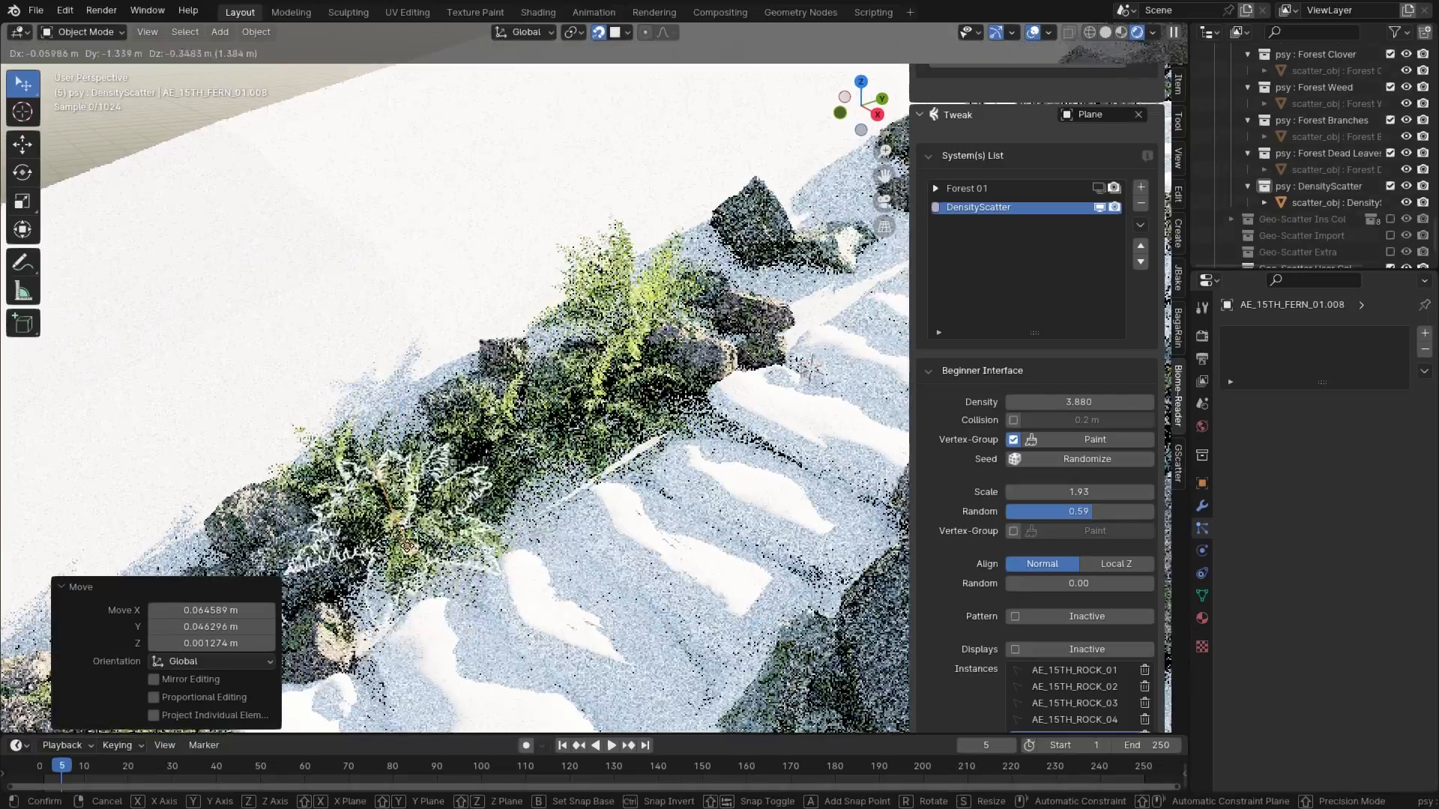
left_click(371, 544)
key("alt+d")
left_click(393, 442)
key("alt+d")
left_click(694, 269)
key("alt+d")
key("Return")
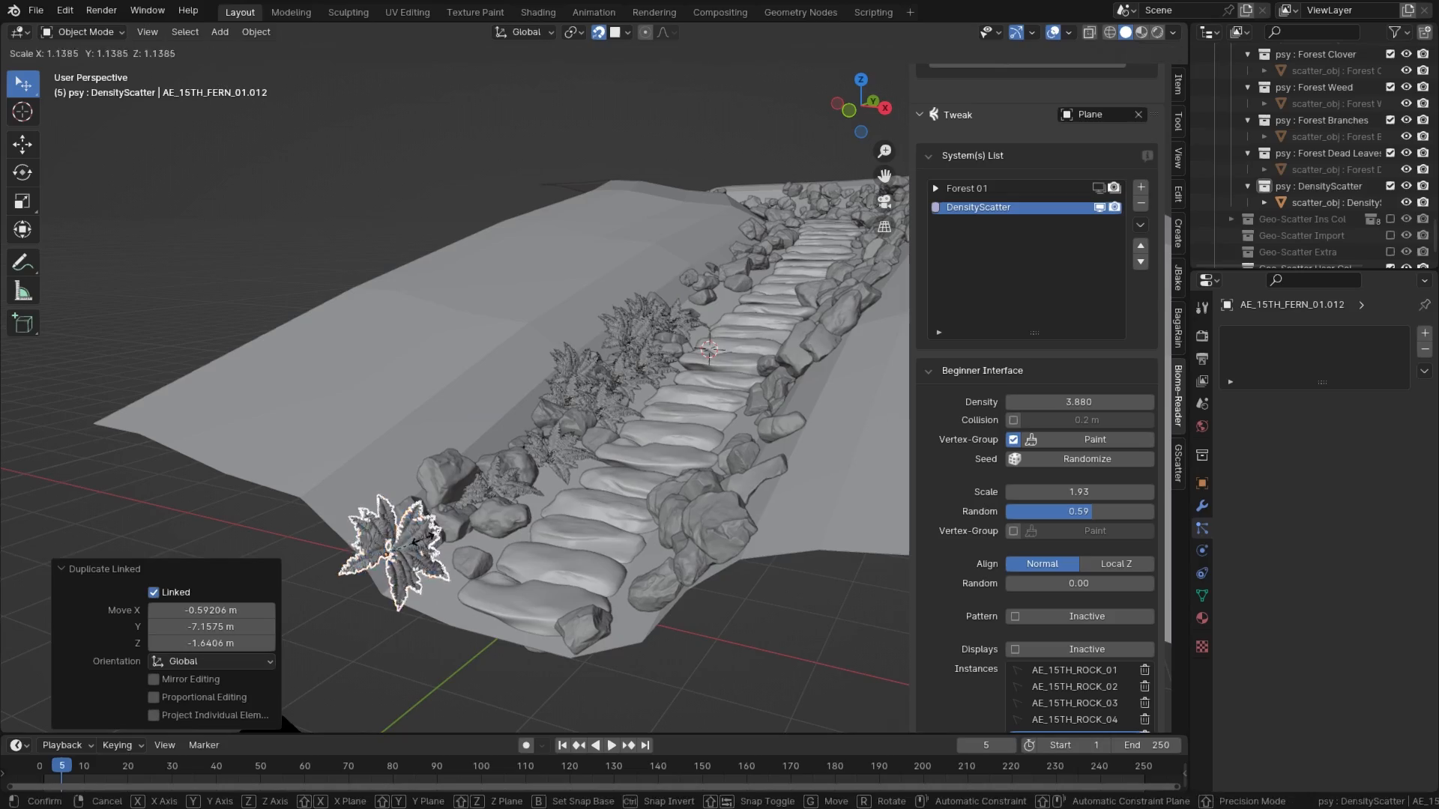
left_click(475, 542)
Step: Show the rendered camera view and select all ferns linked by Object Data
scroll(536, 535, "up", 2)
left_click(1157, 33)
key("KP_0")
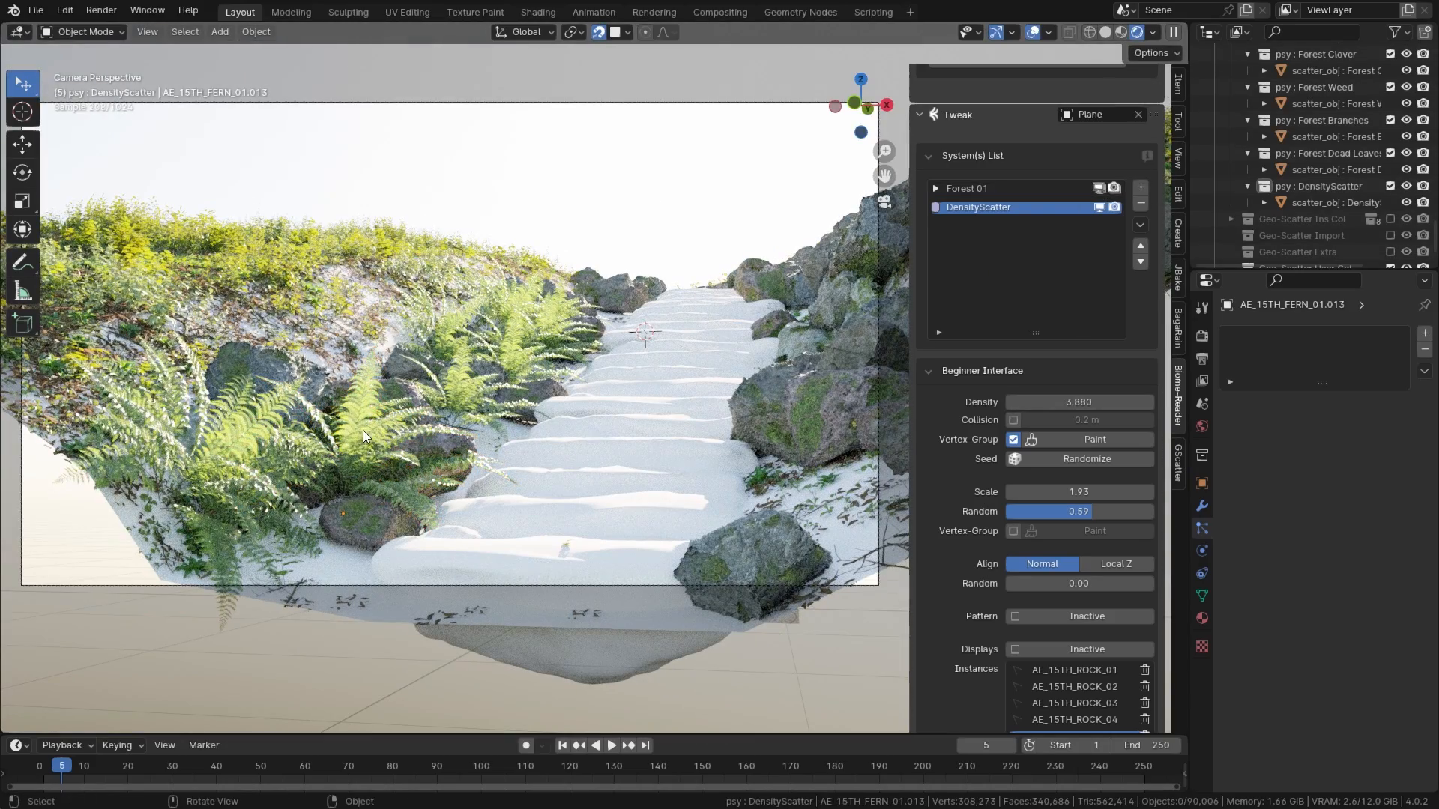
left_click(363, 430)
left_click(185, 31)
left_click(374, 263)
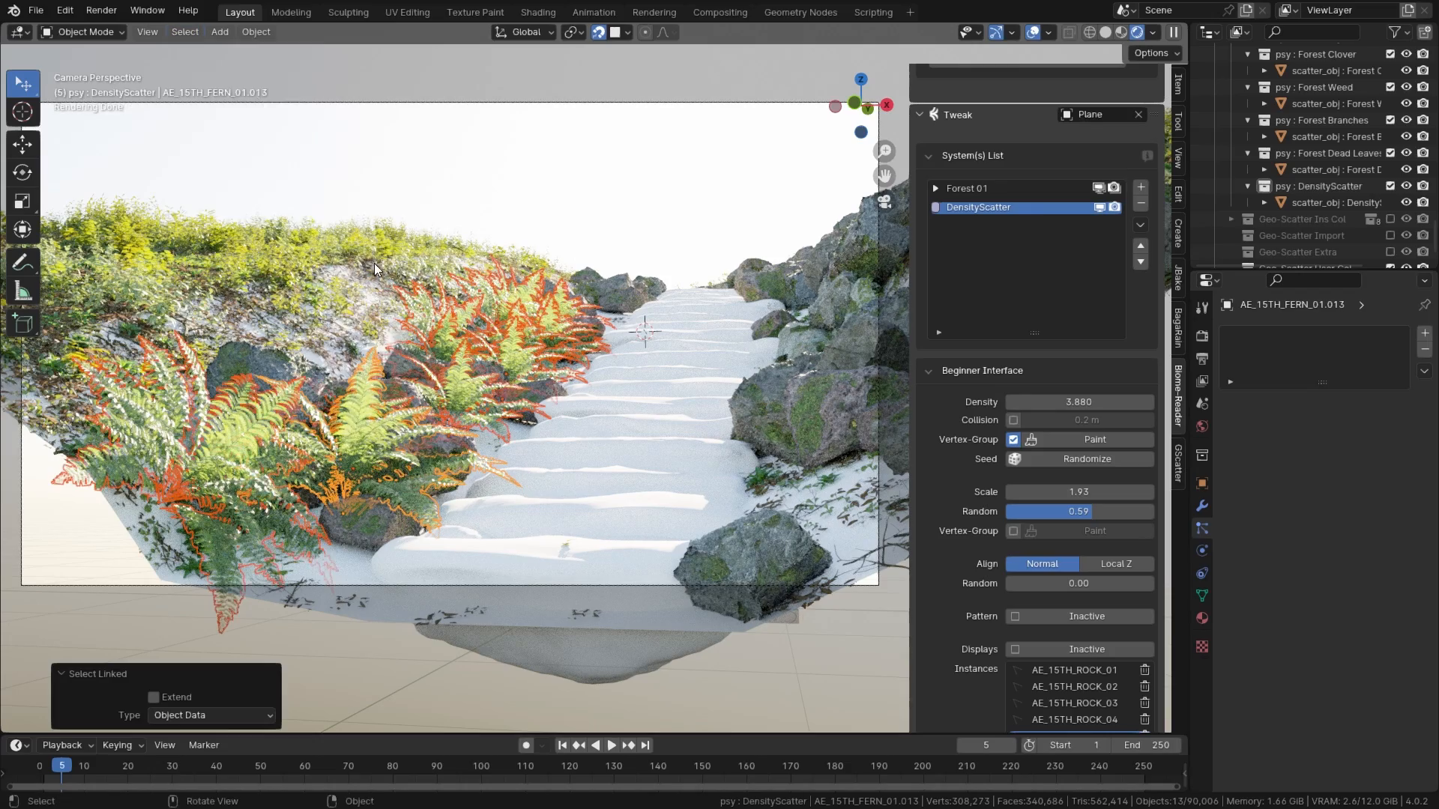
Step: Randomize the transform of the selected ferns with Scale Even enabled and a random Z rotation, and deselect them
left_click(256, 32)
mouse_move(270, 48)
left_click(460, 236)
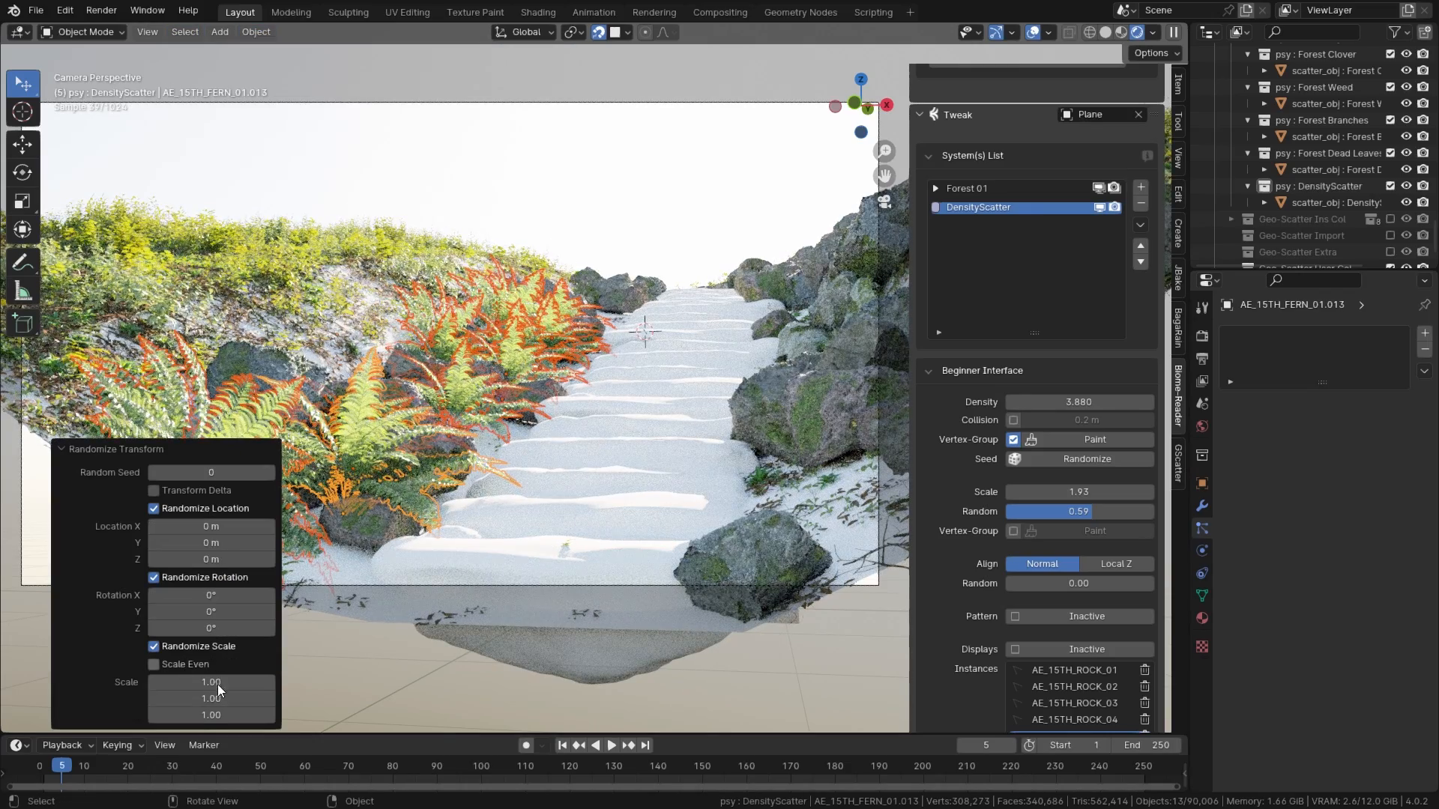
left_click(203, 664)
left_click_drag(196, 631, 221, 632)
key("alt+a")
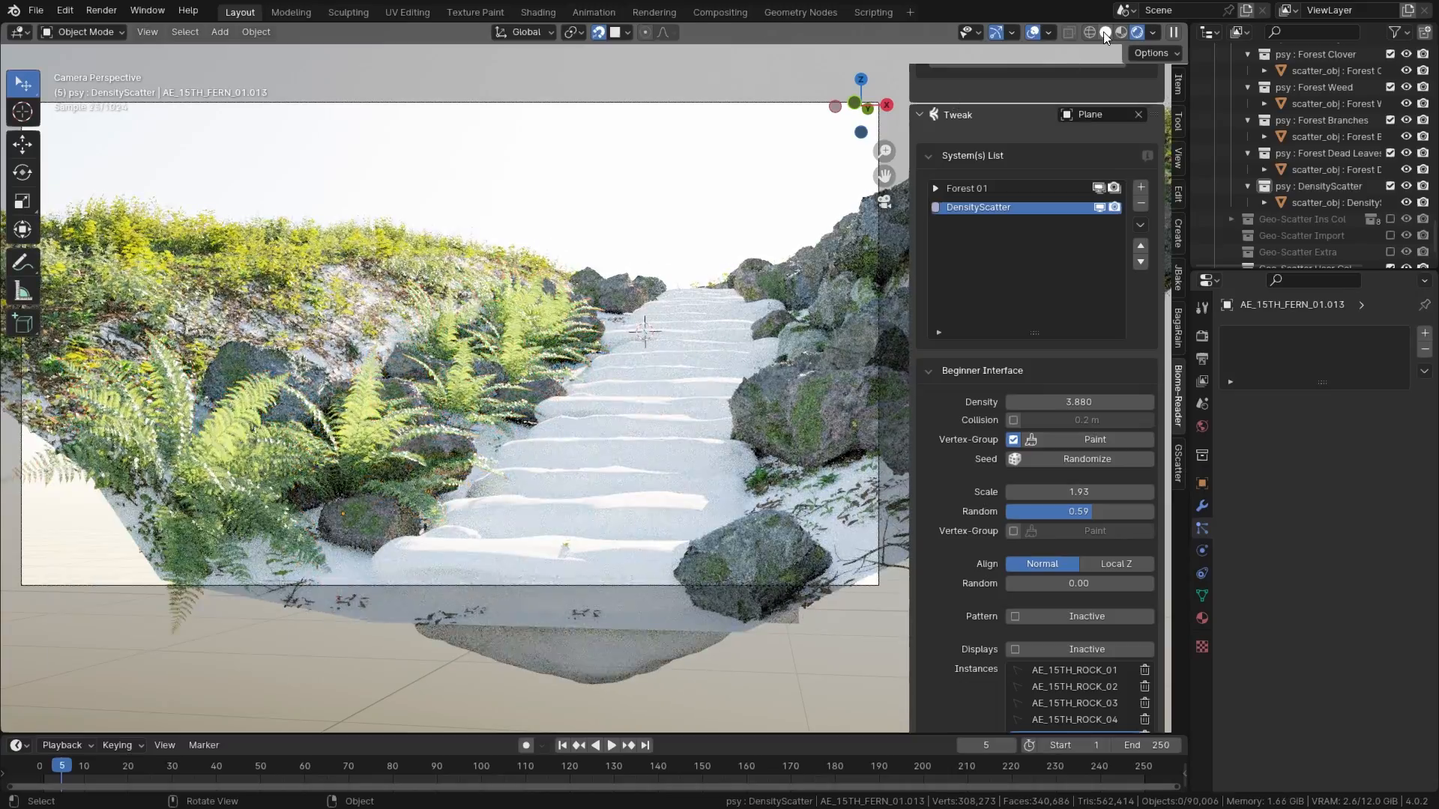
Step: Return to solid shading, and move and tilt a plant at the upper end of the planting along the stairs
left_click(1104, 33)
middle_click_drag(509, 404, 530, 380)
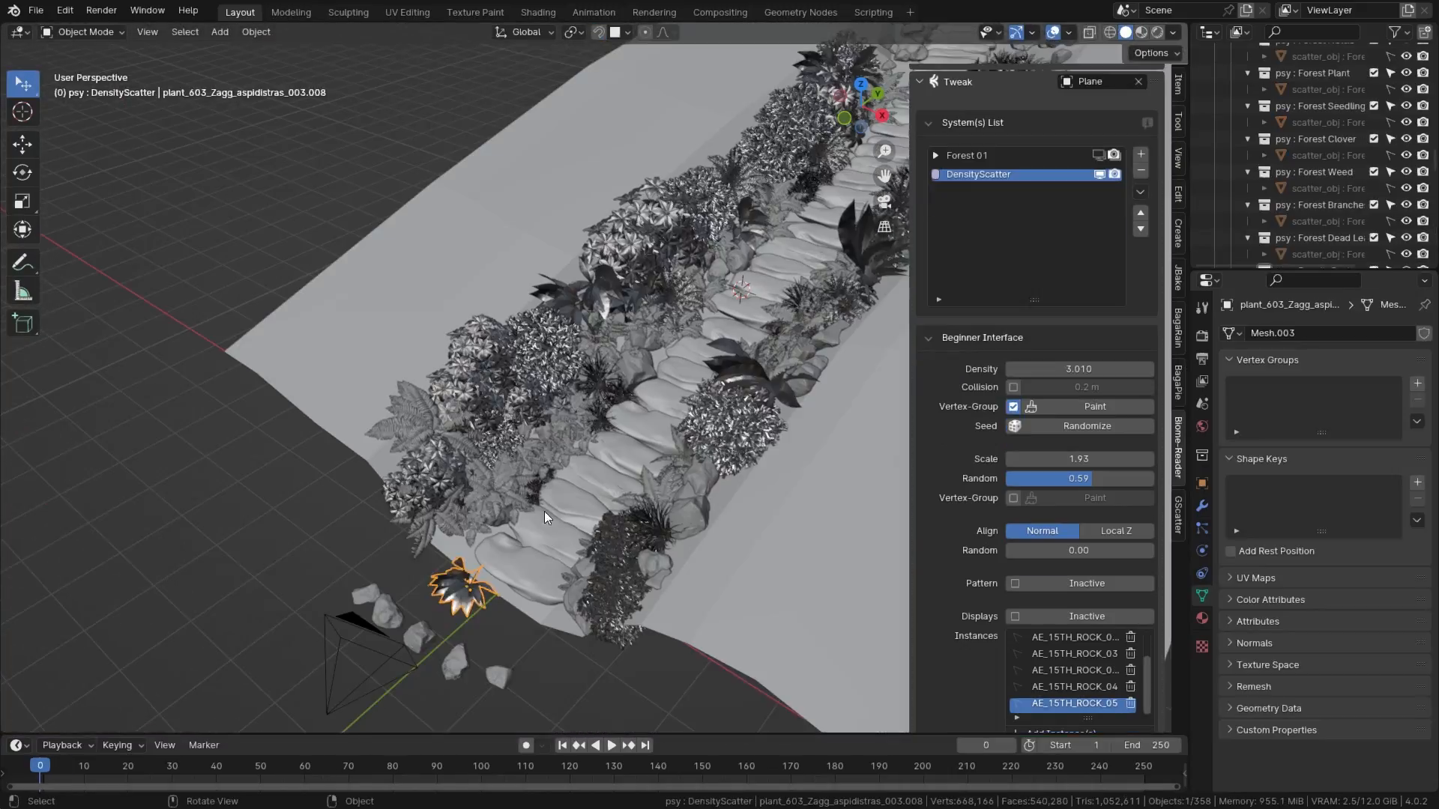
left_click(849, 177)
middle_click_drag(849, 176, 464, 509)
scroll(464, 510, "up", 3)
key("g")
left_click(565, 407)
middle_click_drag(565, 407, 600, 382, "ctrl")
key("r")
key("shift+z")
left_click(675, 427)
Step: Place a linked duplicate of the plant farther up the stairs, resize it, rotate it about Z and shift it along X
key("alt+d")
left_click(749, 360)
key("s")
left_click(690, 487)
middle_click_drag(689, 487, 450, 356)
key("r")
key("z")
left_click(667, 452)
key("g")
key("x")
left_click(614, 559)
Step: Place linked duplicates of the Schefflera Arboricola plant along the edge of the stairs and resize the last copy
key("alt+d")
left_click(697, 327)
key("alt+d")
left_click(655, 404)
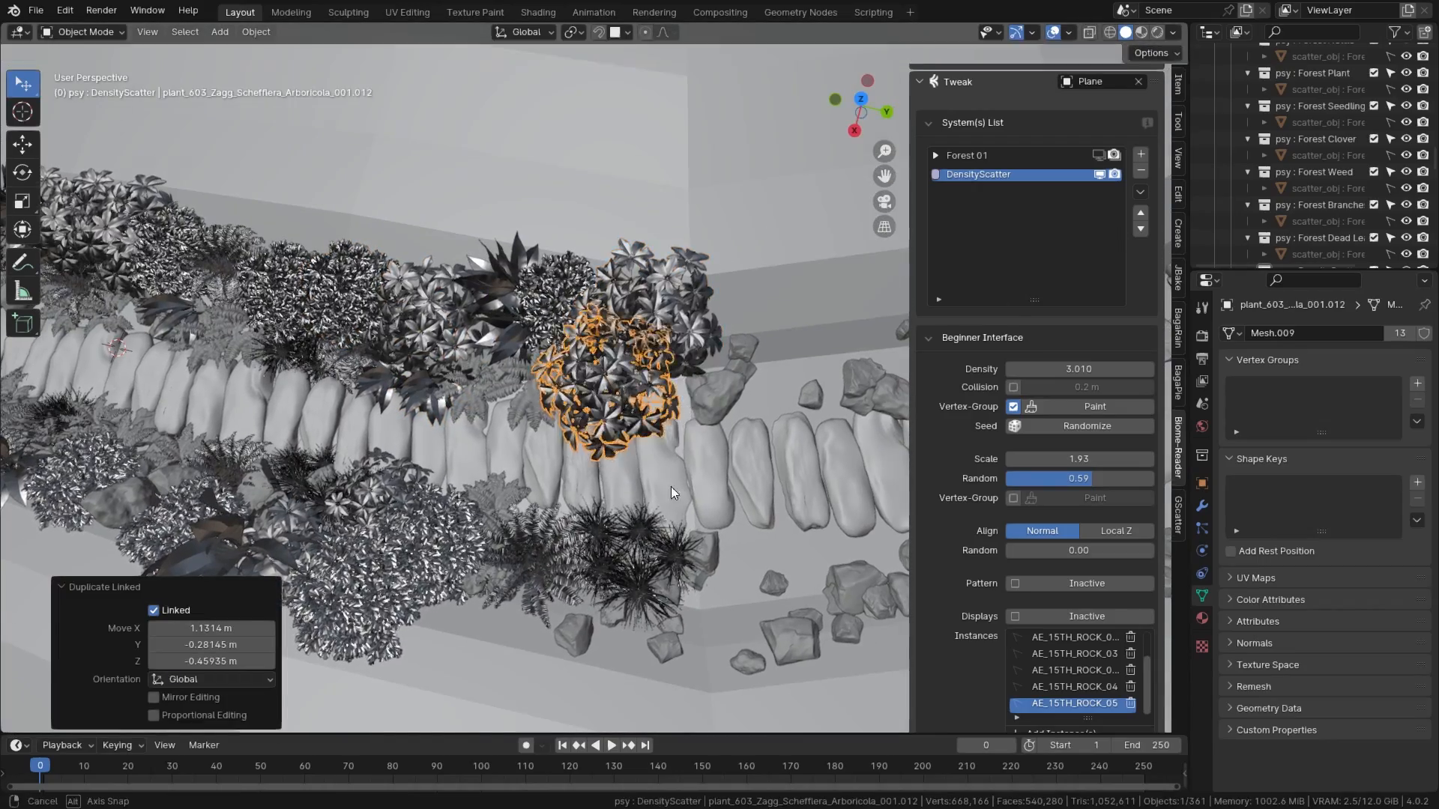
middle_click_drag(651, 495, 667, 442)
key("s")
left_click(649, 471)
Step: Reposition a plant at the stair edge, shifting it along X and adjusting its height along Z
left_click(584, 521)
key("g")
key("x")
left_click(611, 517)
middle_click_drag(611, 518, 761, 519)
key("g")
left_click(652, 536)
key("g")
key("z")
left_click(659, 510)
middle_click_drag(597, 533, 571, 444)
Step: Place linked duplicates in front of the Schefflera plants, starting from the AE_15TH_FERN_01 fern, and resize the last copy
left_click(571, 444)
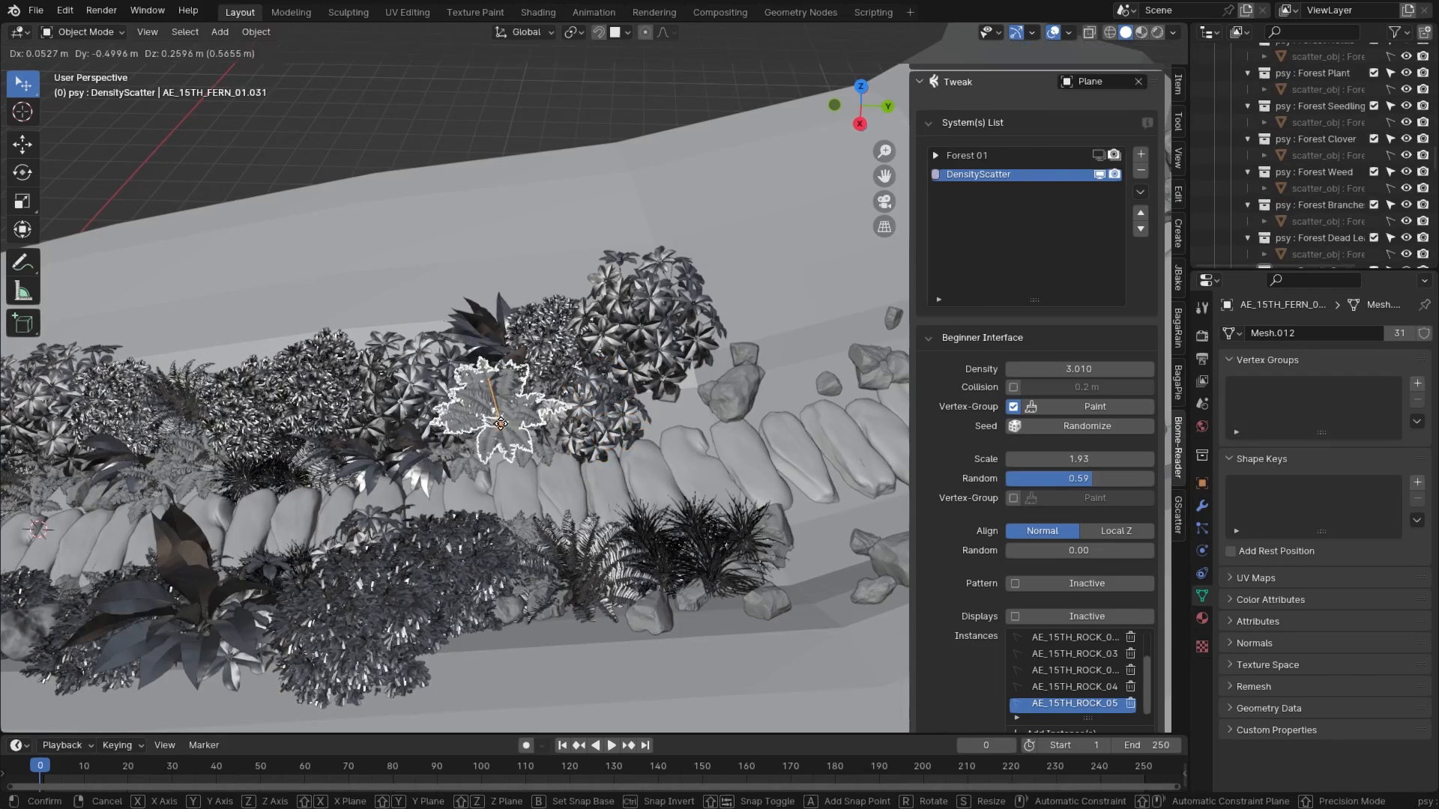
left_click(501, 430)
key("alt+d")
left_click(714, 363)
key("s")
left_click(731, 363)
Step: Place a linked duplicate of the plant_604_Zagg_shrub_02 shrub at the upper end of the plant row and resize it
middle_click_drag(730, 363, 581, 493)
scroll(525, 389, "up", 3)
left_click(334, 346)
key("alt+d")
left_click(577, 374)
key("s")
left_click(615, 375)
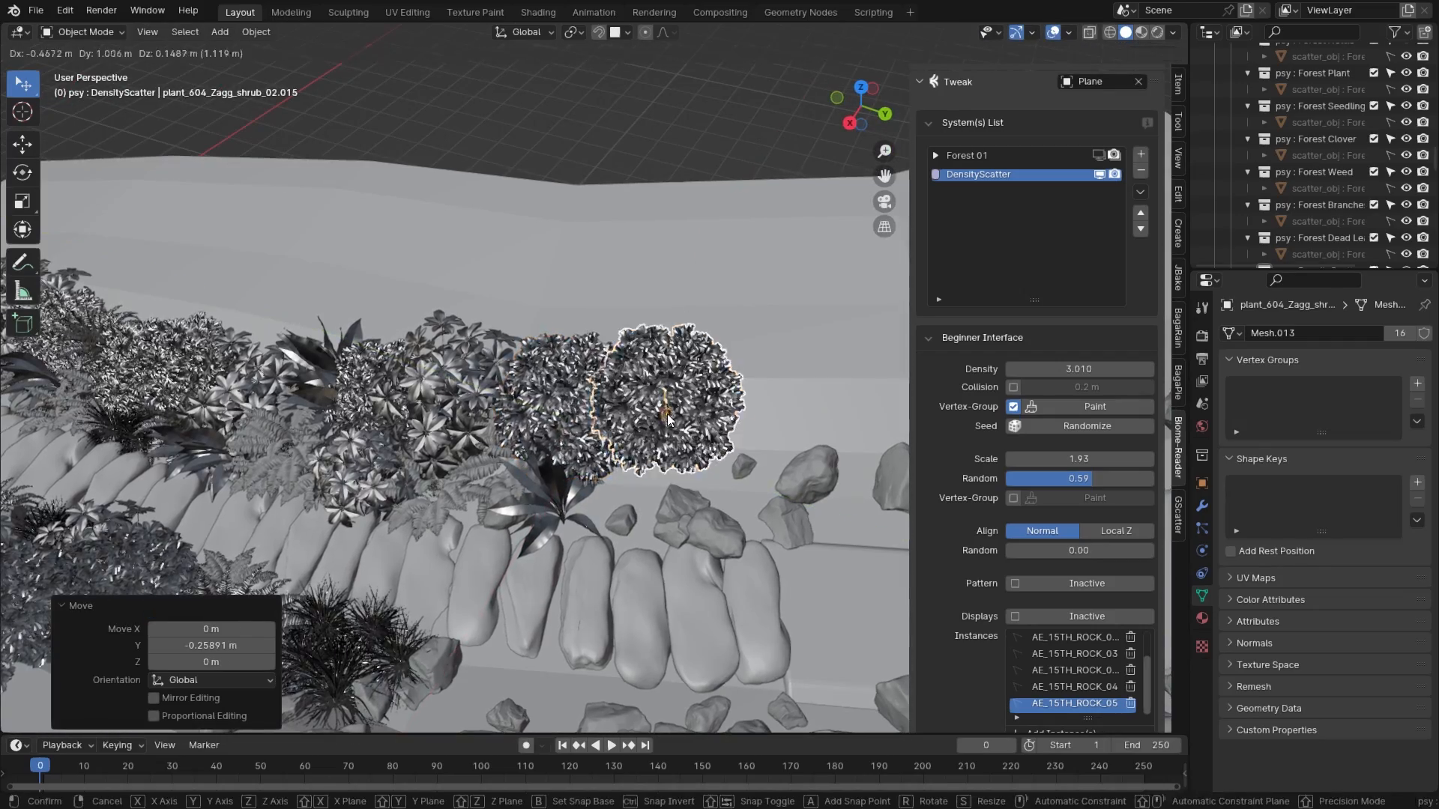
Step: Place another Zagg_shrub_02 duplicate beyond the previous one and adjust its height along Z
left_click(667, 414)
middle_click_drag(667, 415, 678, 299)
key("g")
key("z")
left_click(679, 446)
middle_click_drag(679, 447, 637, 554)
Step: Place linked duplicates of the plant_603_Zagg_grass_006 grass beside the broad-leaved plant at the stair edge
left_click(183, 380)
key("alt+d")
left_click(601, 508)
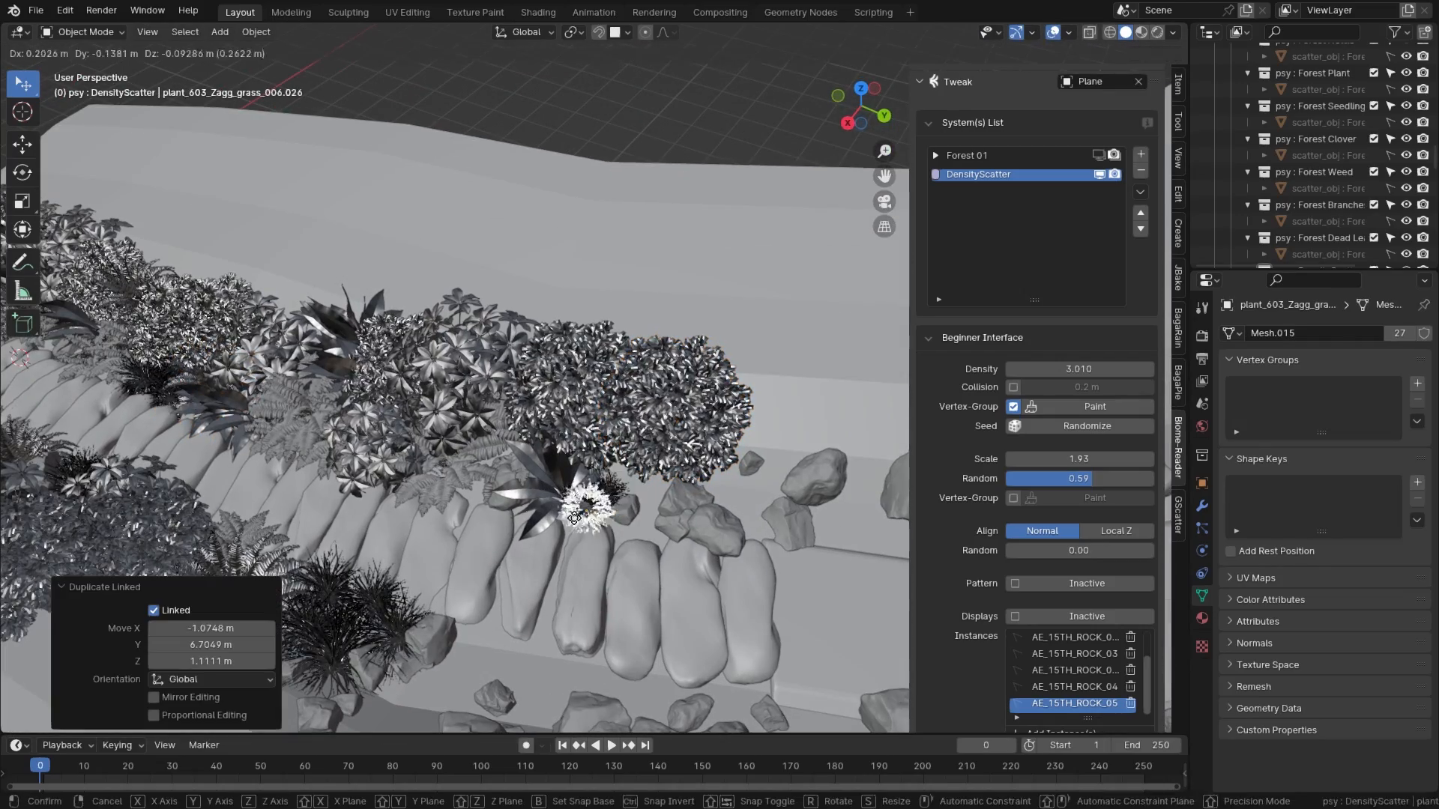
middle_click_drag(674, 524, 419, 352)
left_click(720, 292)
Step: Place a linked duplicate of the AE_15TH_FERN_01 fern beside the dark grass on the opposite side of the stairs
left_click(534, 486)
key("alt+d")
left_click(451, 313)
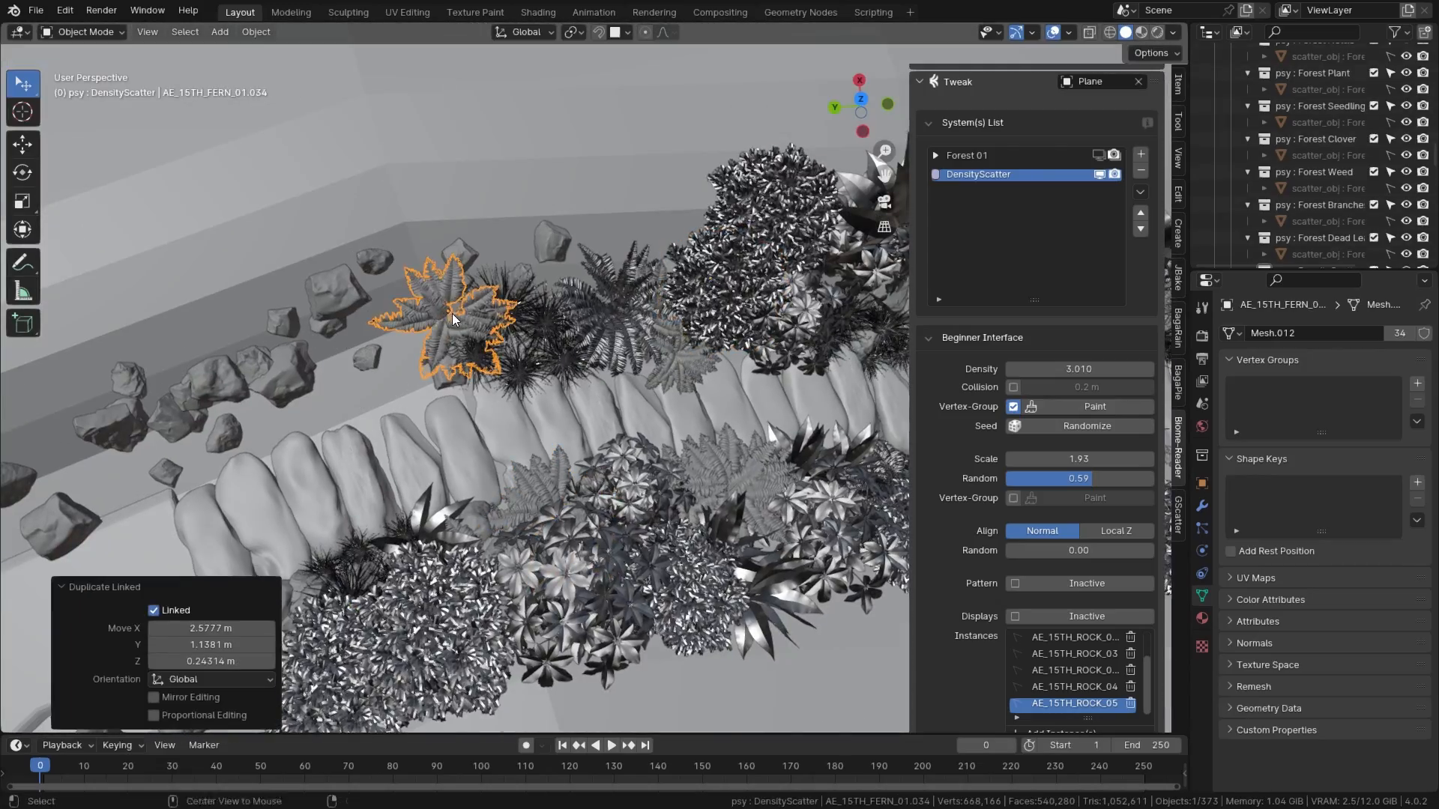
middle_click_drag(339, 390, 261, 392)
Step: Place two more linked plant duplicates along the upper part of the stairs
left_click(362, 479)
key("alt+d")
left_click(526, 333)
middle_click_drag(527, 341, 553, 291)
middle_click_drag(550, 342, 678, 503)
key("alt+d")
left_click(469, 348)
middle_click_drag(468, 349, 719, 534)
Step: Rotate a plant at the stair edge about Z and move it into place in the planting
left_click(627, 484)
left_click(592, 487)
left_click(763, 394)
key("r")
key("z")
left_click(772, 457)
scroll(719, 534, "up", 2)
middle_click_drag(771, 614, 555, 353, "shift")
middle_click_drag(554, 352, 547, 458)
key("g")
left_click(577, 480)
Step: Rotate the plant_603_Zagg_aspidistras_003.006 plant about Z and move it into place beside the stairs
left_click(555, 600)
key("r")
key("z")
left_click(600, 592)
key("g")
middle_click_drag(599, 592, 636, 228)
left_click(602, 514)
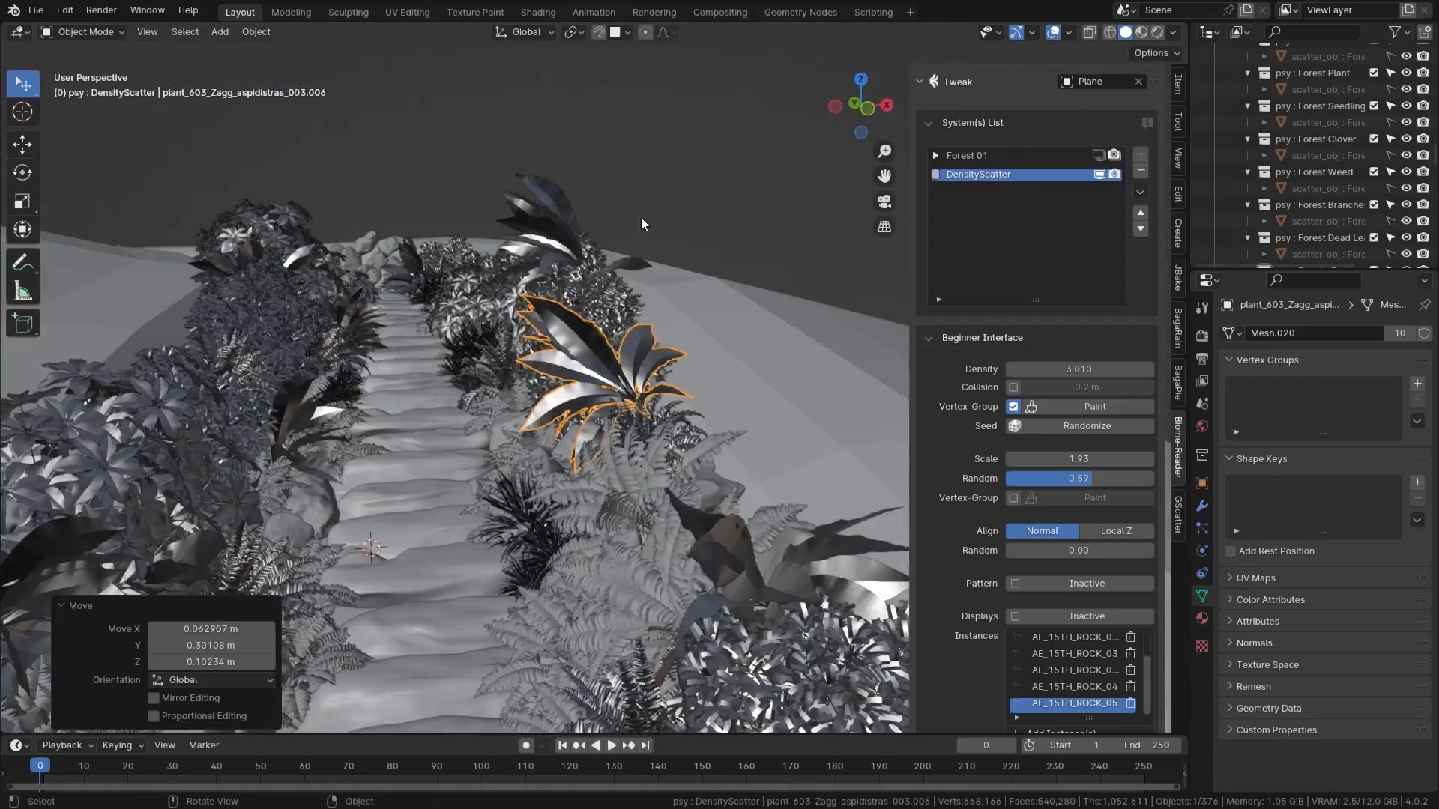
Step: Check the planting through the camera, duplicate a plant beside the stairs and rotate the copy about Z
key("KP_0")
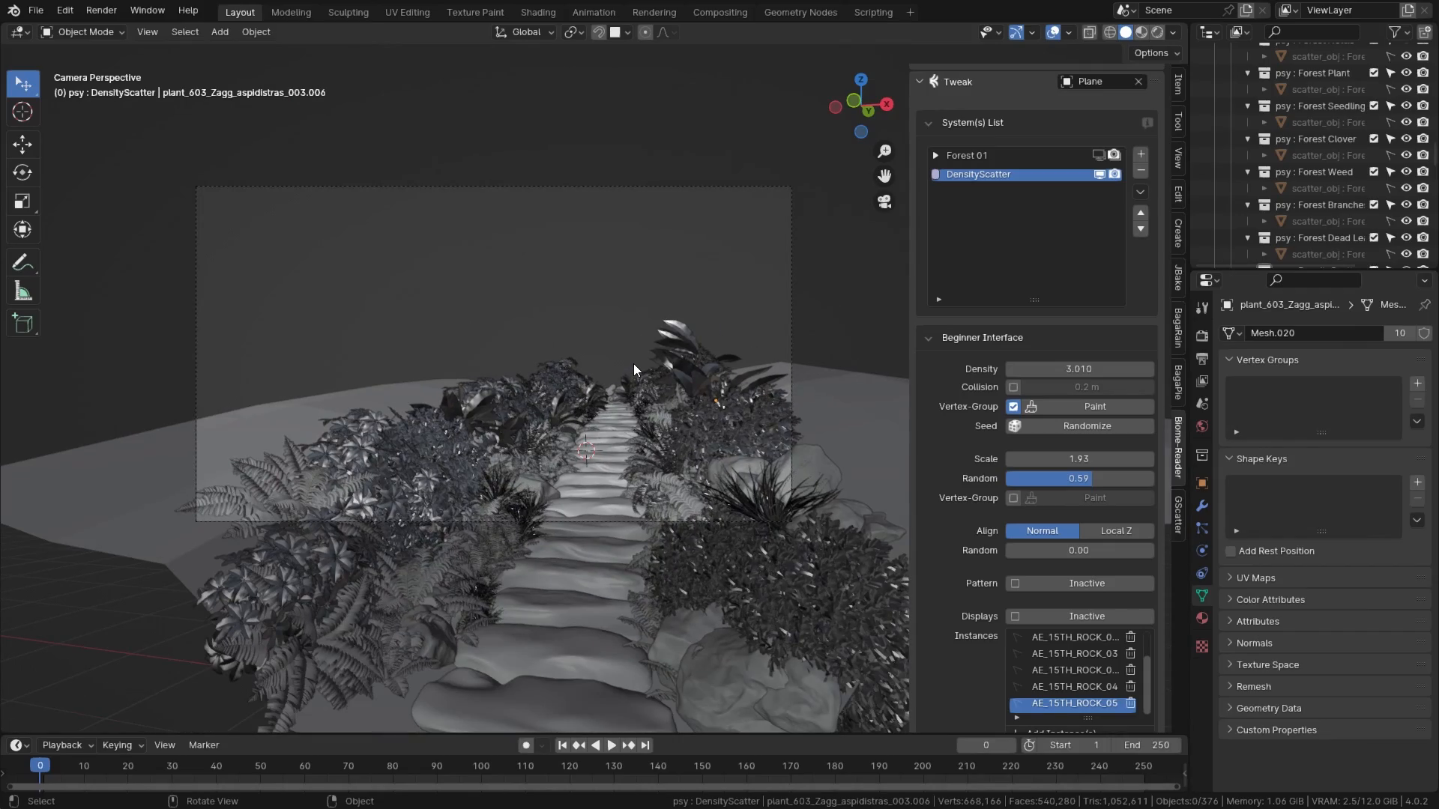
key("shift+d")
left_click(550, 460)
key("r")
key("z")
left_click(704, 452)
middle_click_drag(704, 451, 713, 485)
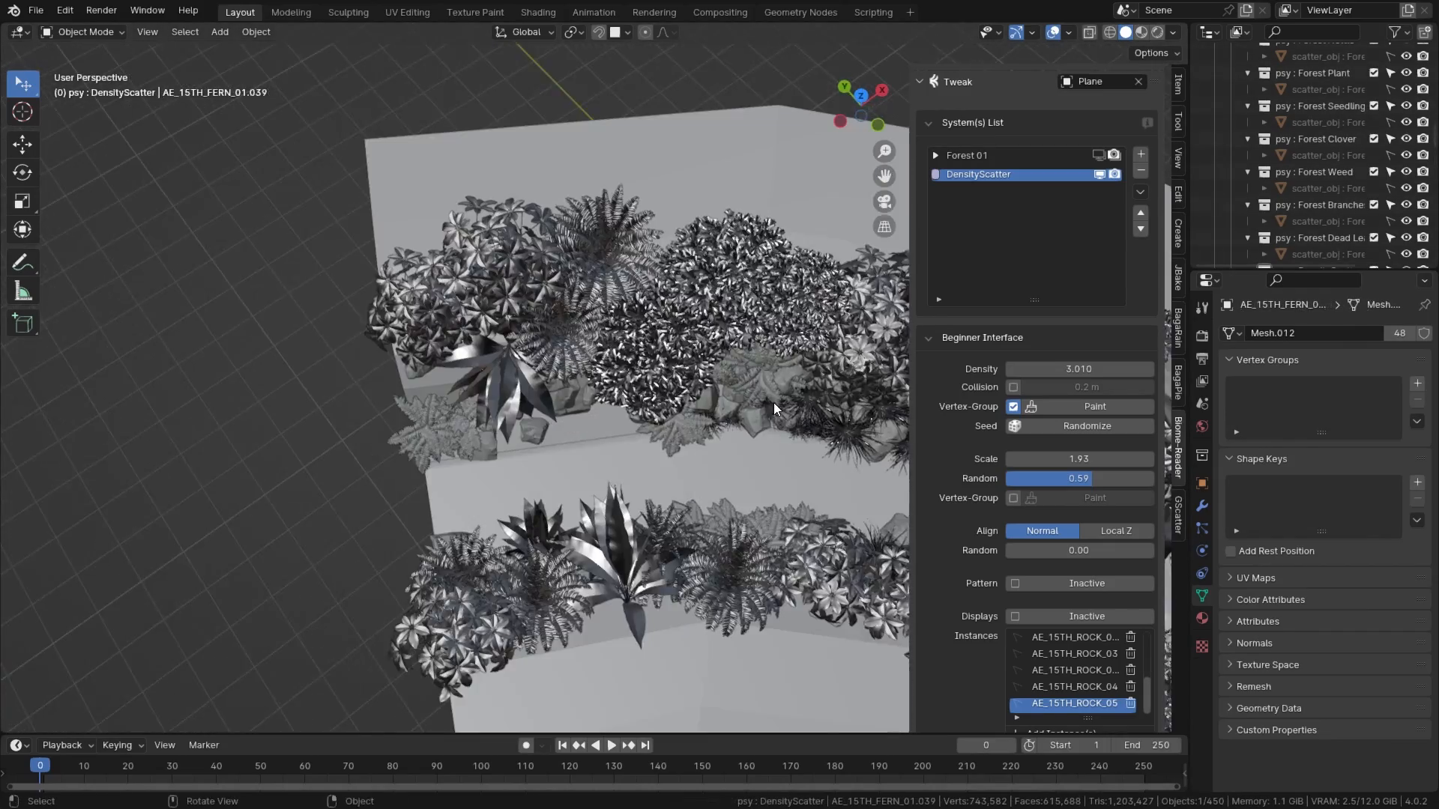
Step: Place several linked duplicates of the plant_603_Zagg_grass_006 tuft along the edge of the stairs, between the rocks and shrubs
left_click(712, 485)
middle_click_drag(590, 407, 295, 344)
left_click(597, 578)
middle_click_drag(597, 579, 592, 420)
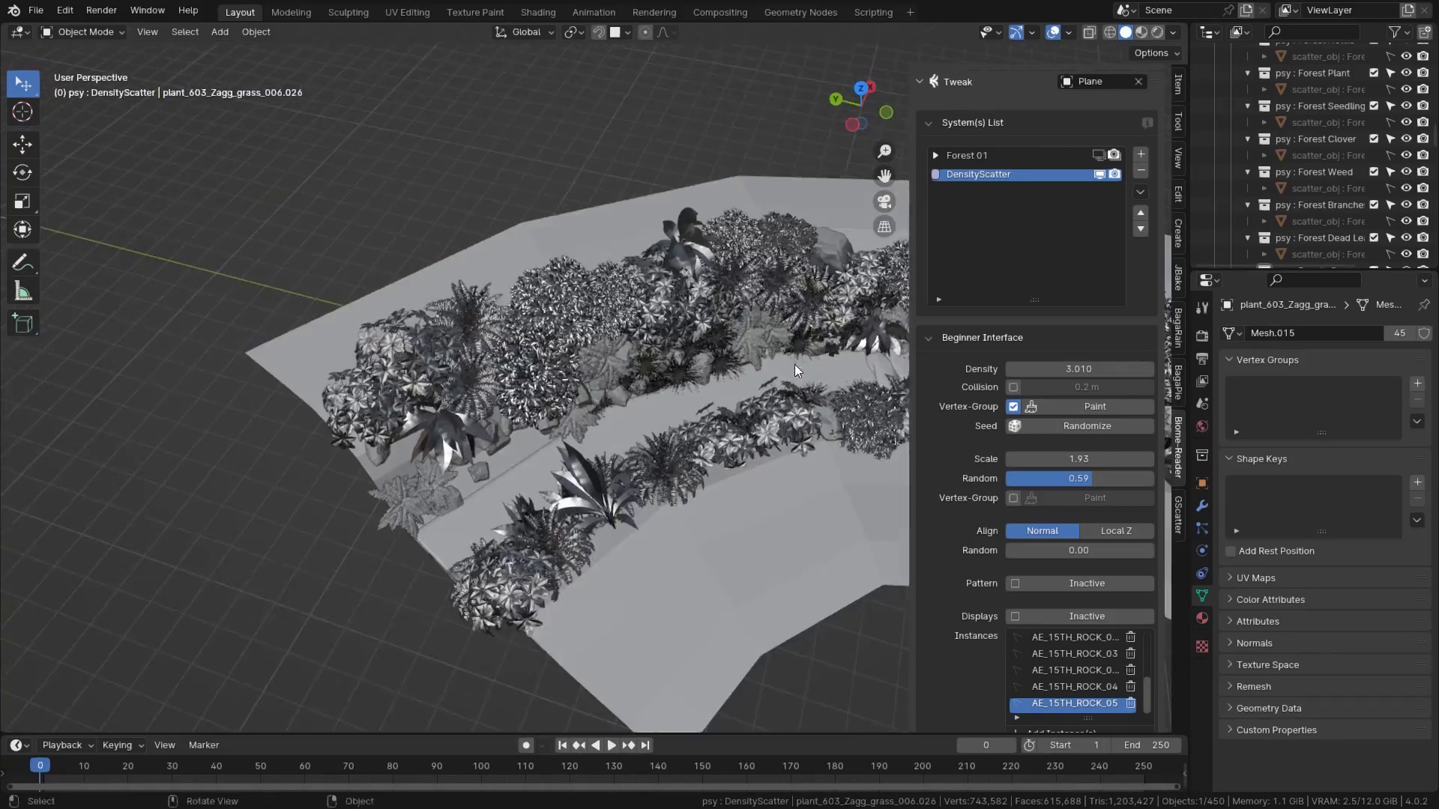
key("shift+d")
left_click(524, 430)
scroll(524, 431, "up", 3)
key("g")
left_click(578, 420)
key("shift+d")
left_click(563, 424)
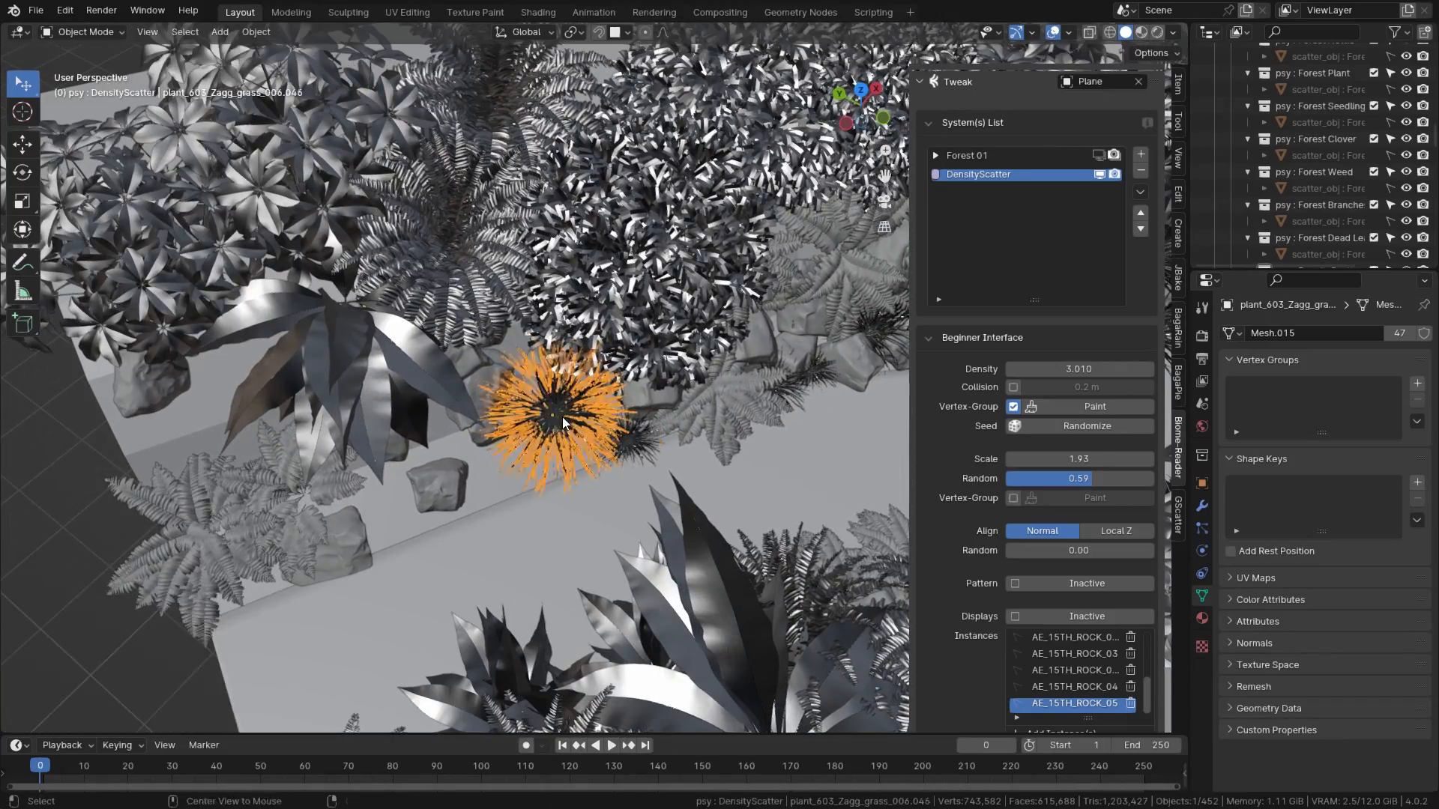
key("shift+d")
left_click(501, 477)
Step: Place duplicates of the plant_606_Zagg_fern plant beside the stairs, varying the scale and Z rotation of a copy
left_click(300, 495)
key("shift+d")
key("s")
key("r")
key("z")
key("g")
left_click(450, 315)
key("shift+d")
left_click(390, 360)
middle_click_drag(390, 360, 592, 450)
left_click(420, 424)
Step: Look through the camera in rendered shading and show the Forest 01 scatter in the viewport
scroll(420, 424, "down", 5)
key("KP_0")
scroll(605, 486, "up", 5)
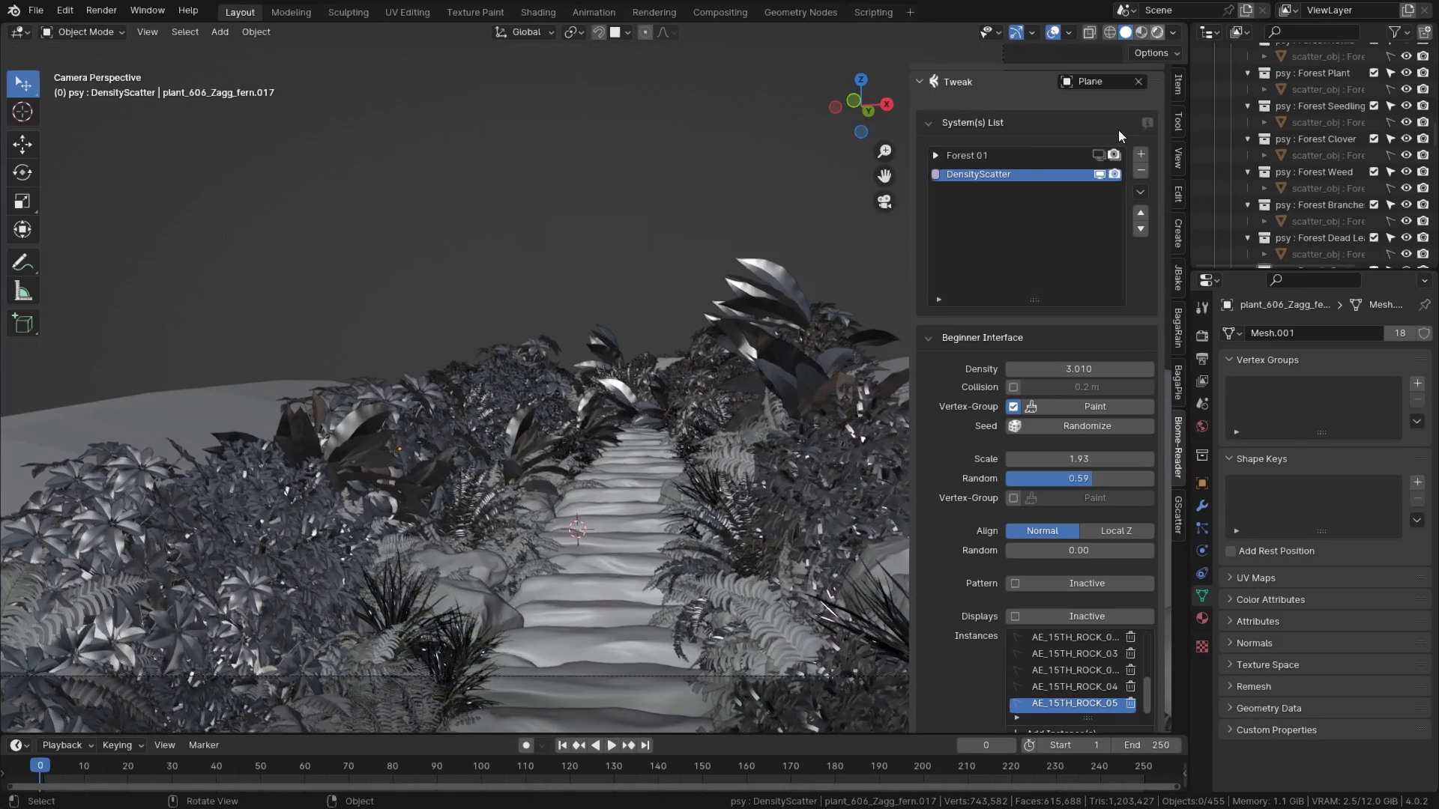
left_click(1157, 32)
left_click(1098, 156)
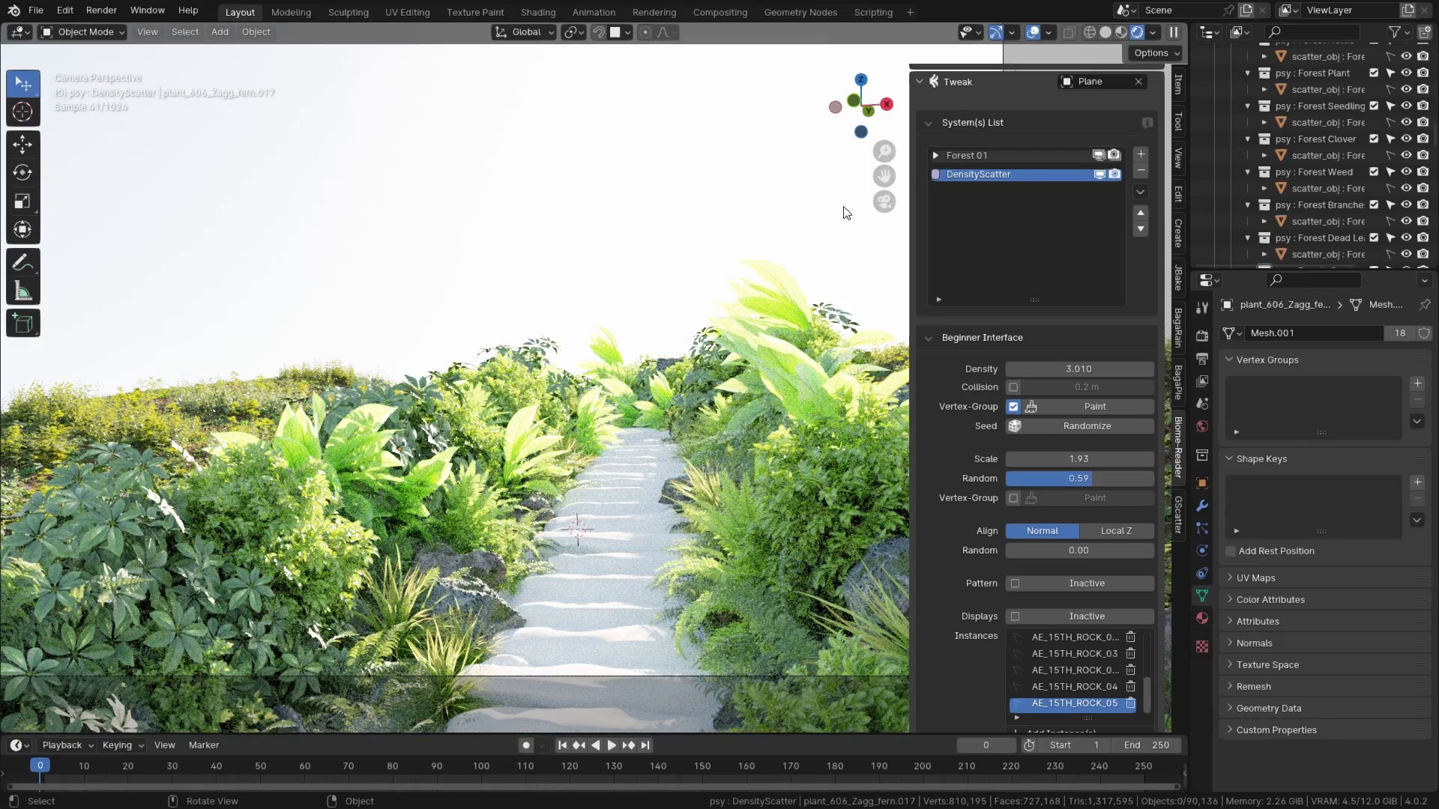
Step: Reposition the camera with walk navigation, moving it in among the plants for a new framing of the stairs
key("shift+grave")
key("w")
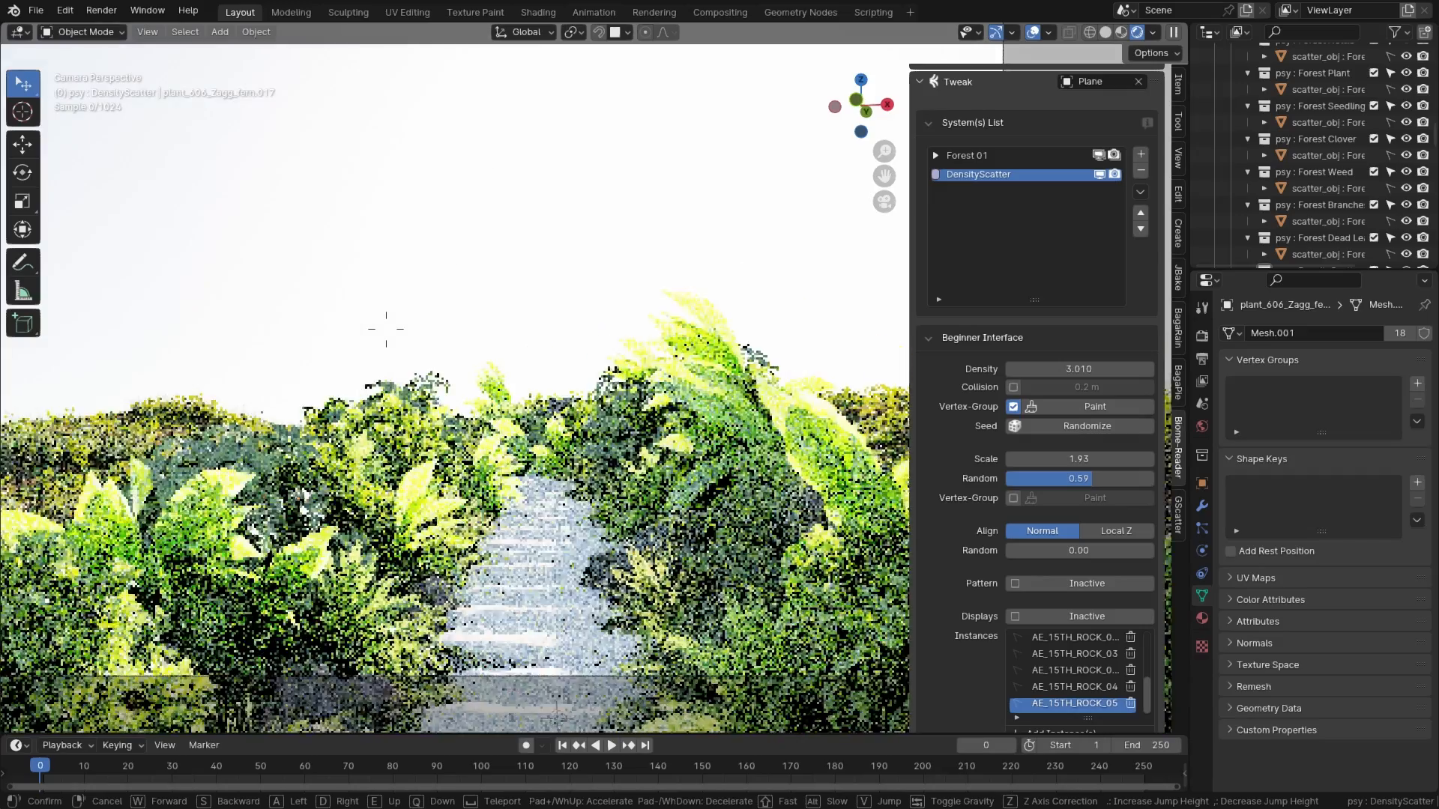
left_click(386, 329)
left_click(1202, 336)
middle_click_drag(556, 486, 568, 488)
key("shift+grave")
key("w")
left_click(552, 451)
scroll(552, 451, "down", 2)
key("shift+grave")
key("w")
left_click(537, 472)
Step: Switch the viewport to solid shading and set its color option to Random
key("z")
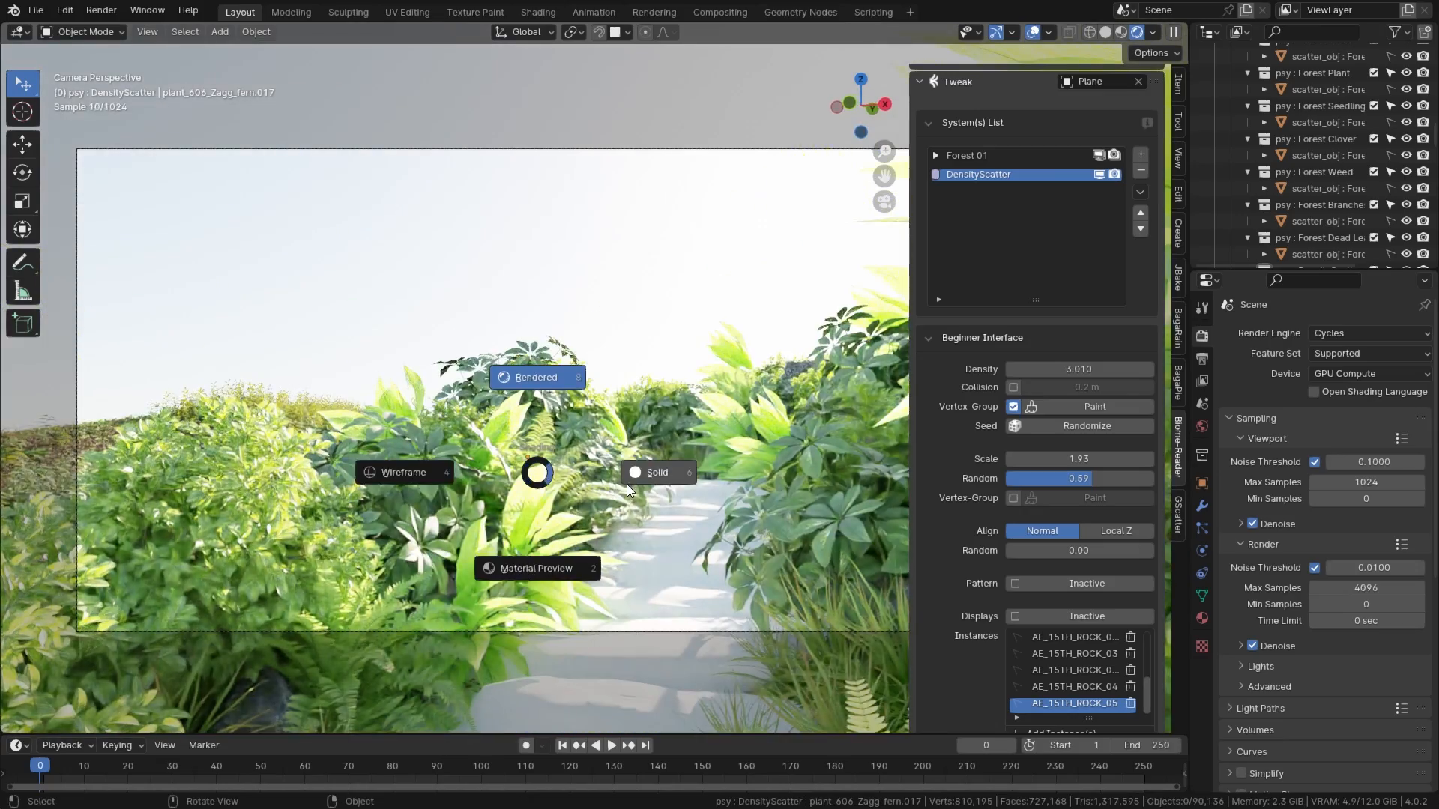
left_click(628, 484)
middle_click_drag(628, 486, 631, 502)
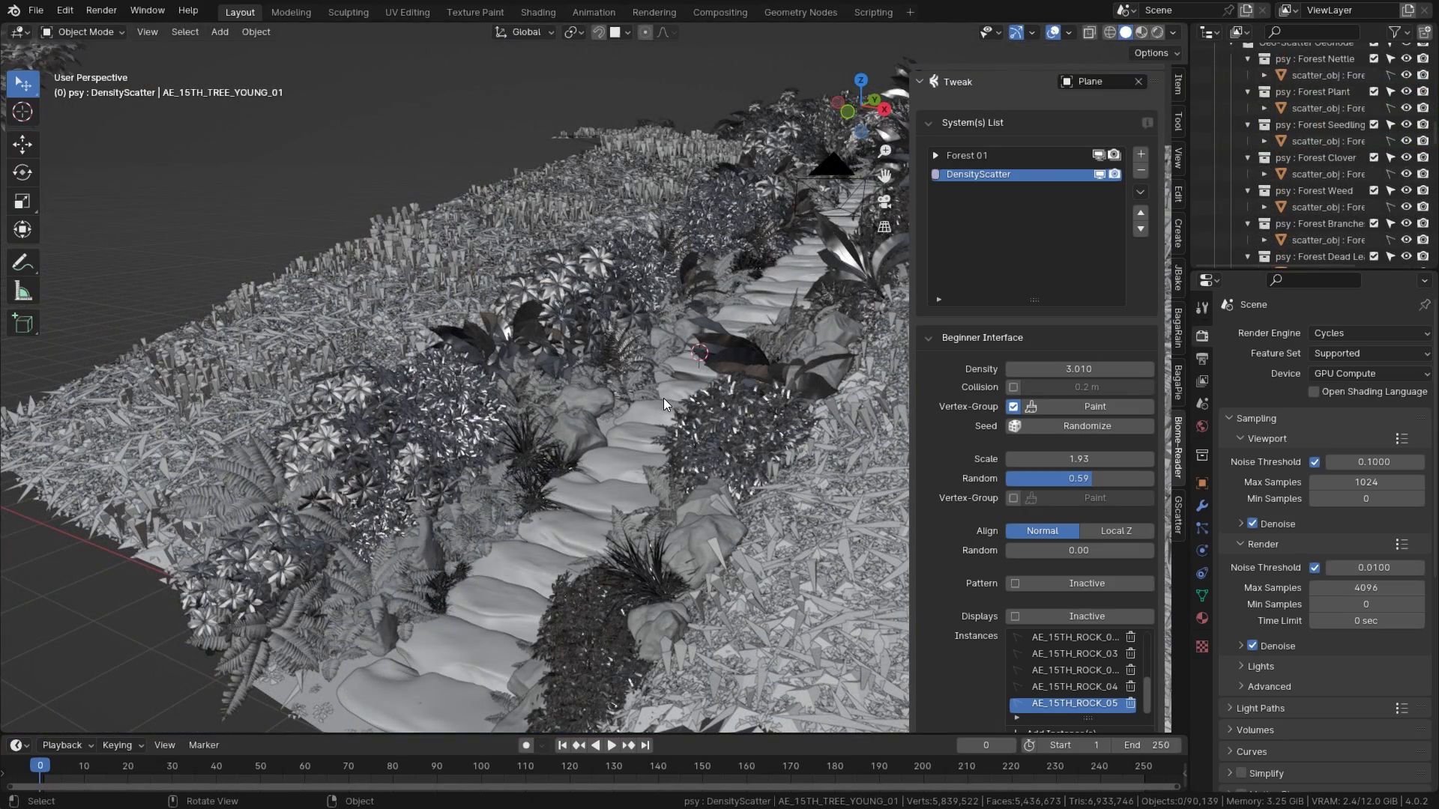
middle_click_drag(512, 209, 1011, 10)
left_click(1174, 33)
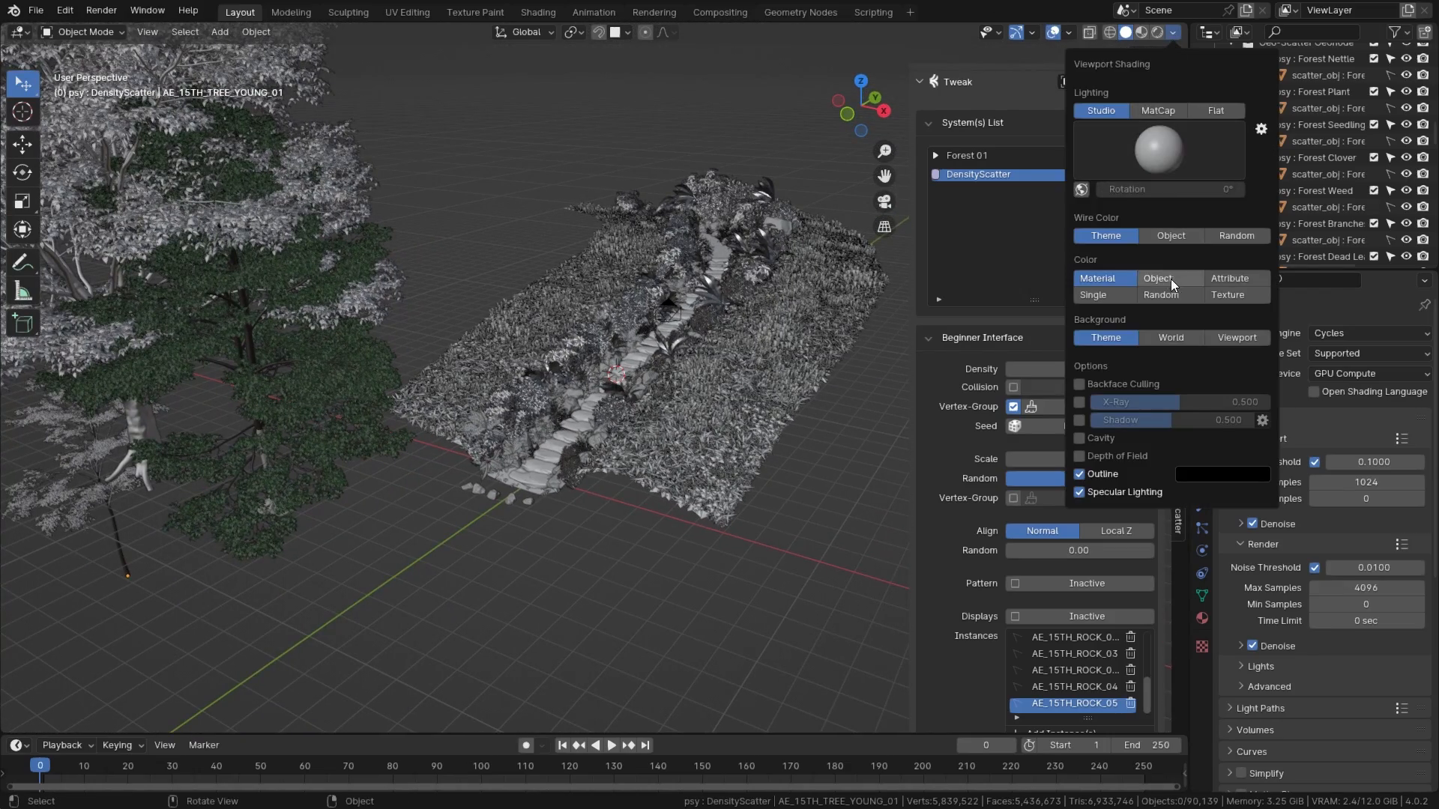
left_click(1189, 300)
scroll(340, 413, "up", 2)
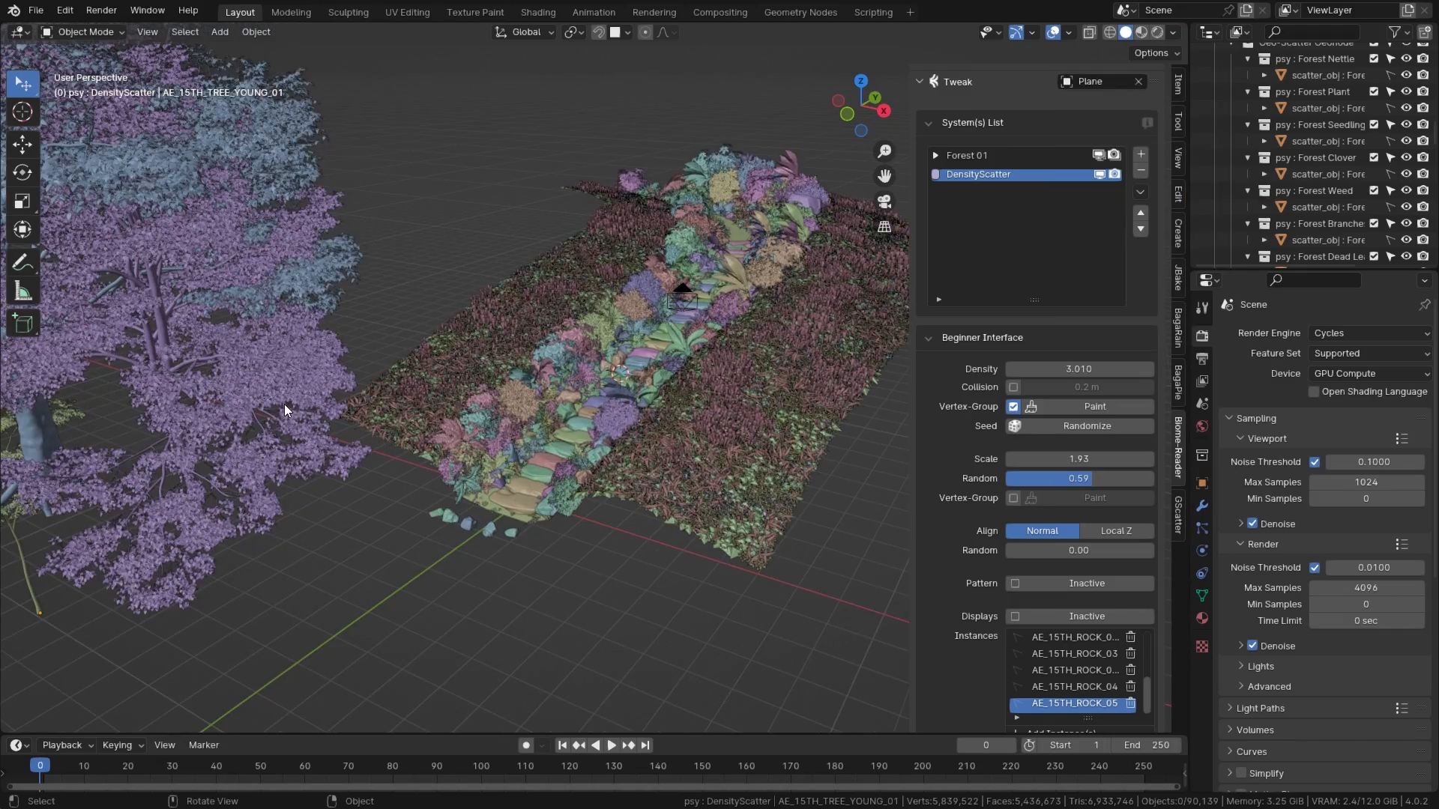
Step: Hide the Forest 01 scatter in the viewport and move the AE_15TH_TREE_01 tree onto the bank beside the stairs
left_click(283, 406)
scroll(300, 407, "down", 4)
middle_click_drag(364, 409, 420, 397)
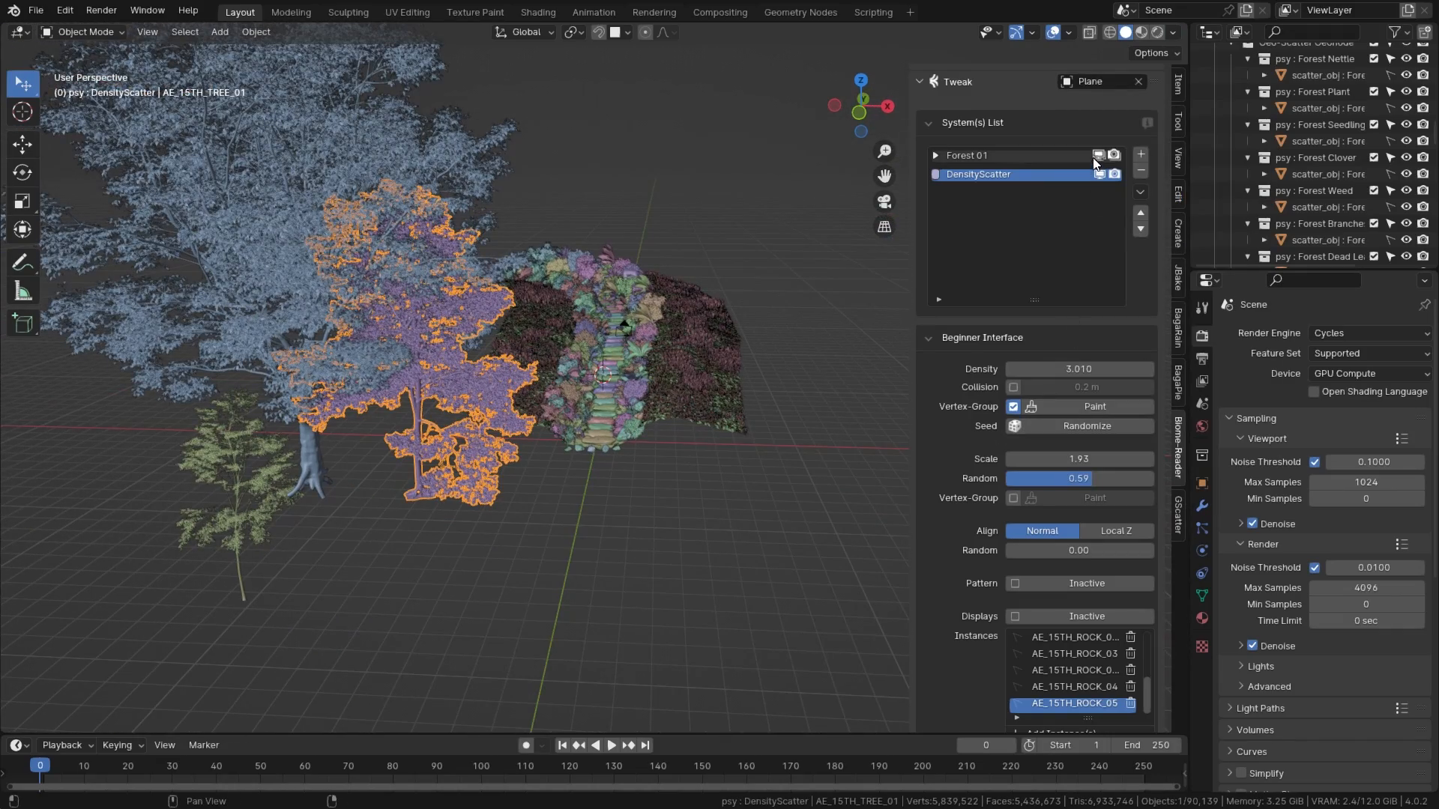
left_click(1053, 156)
middle_click_drag(775, 279, 845, 372, "shift")
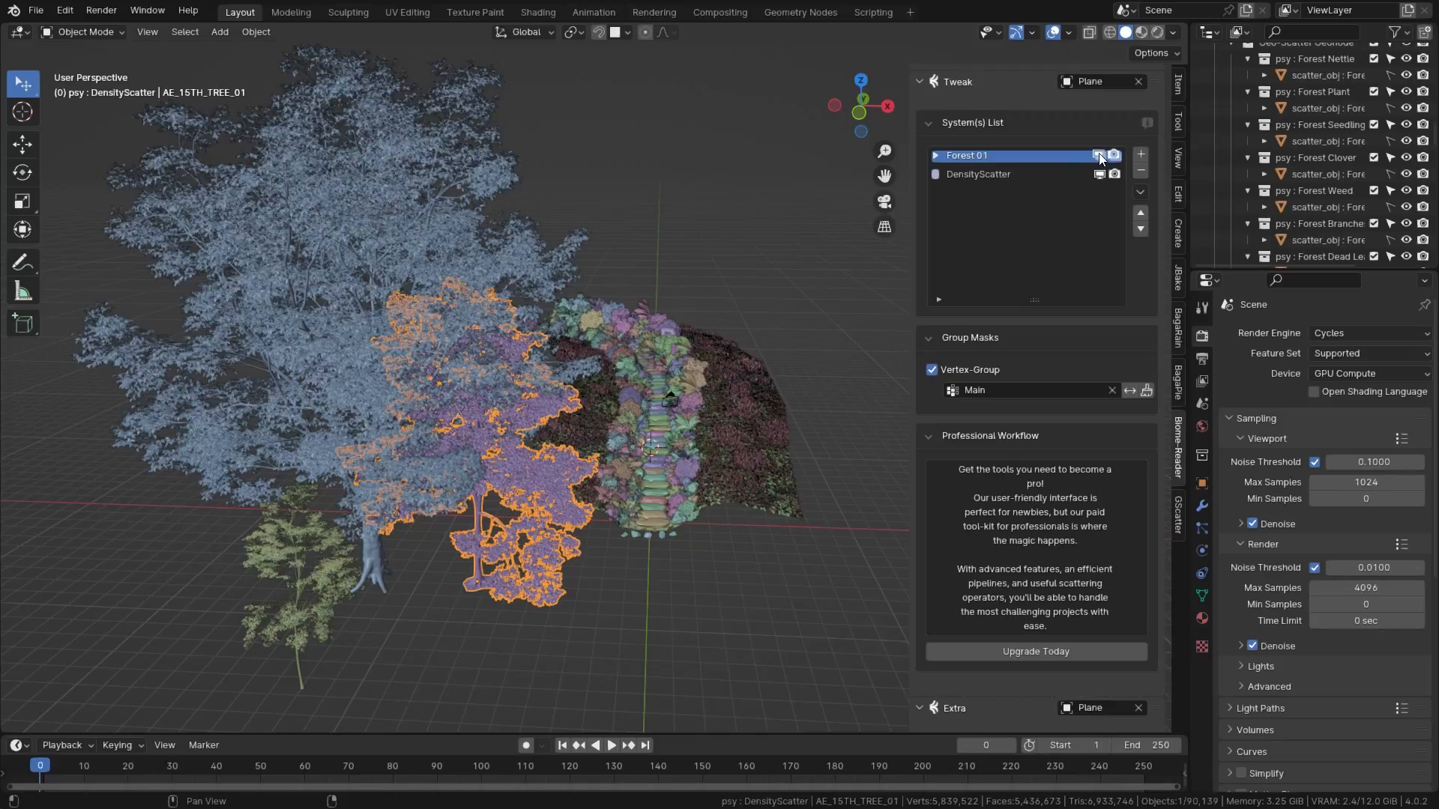
middle_click_drag(775, 327, 337, 491)
key("g")
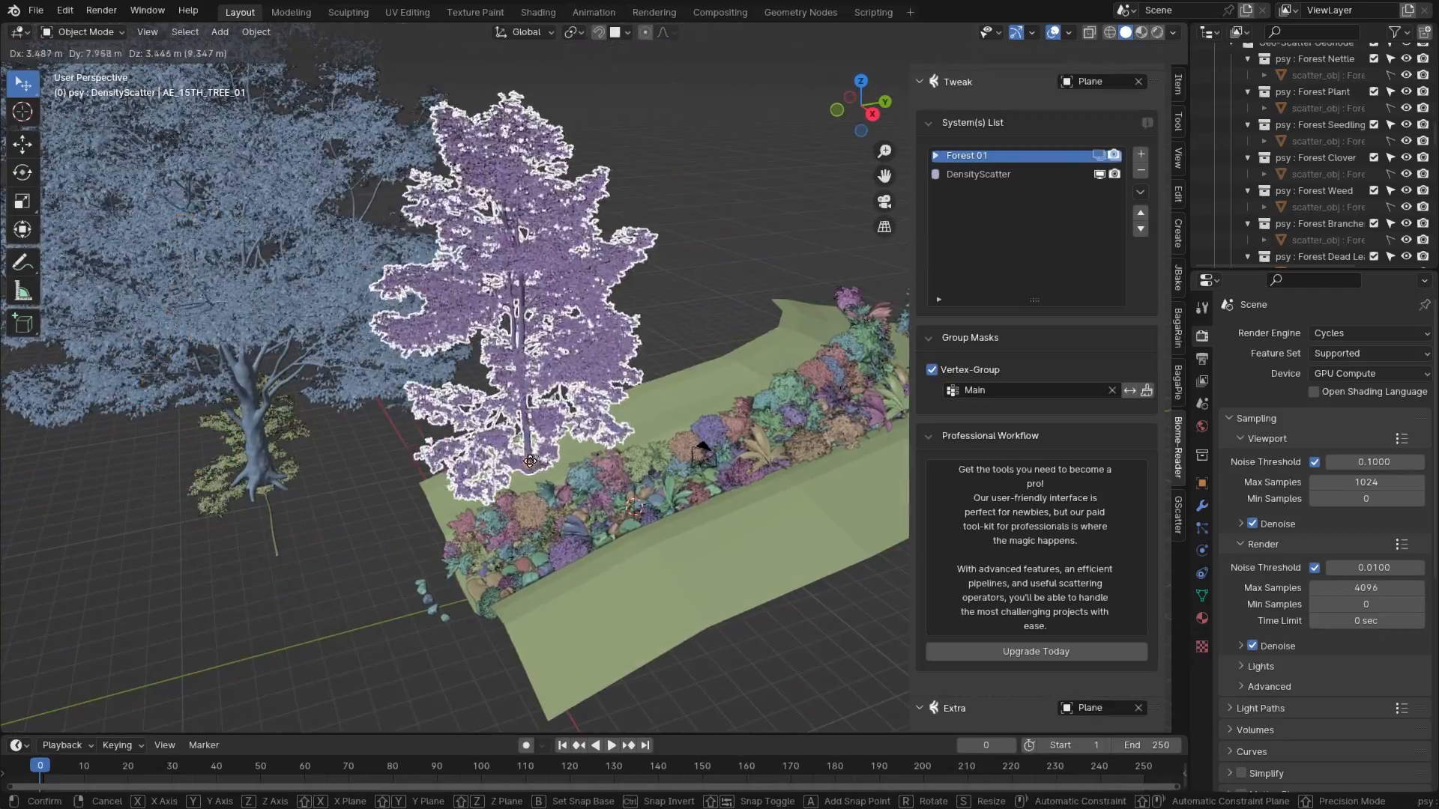
left_click(556, 371)
key("KP_0")
middle_click_drag(461, 448, 386, 460)
Step: Place a linked duplicate of the AE_15TH_TREE_01 tree farther up the same bank and adjust its height along Z
key("alt+d")
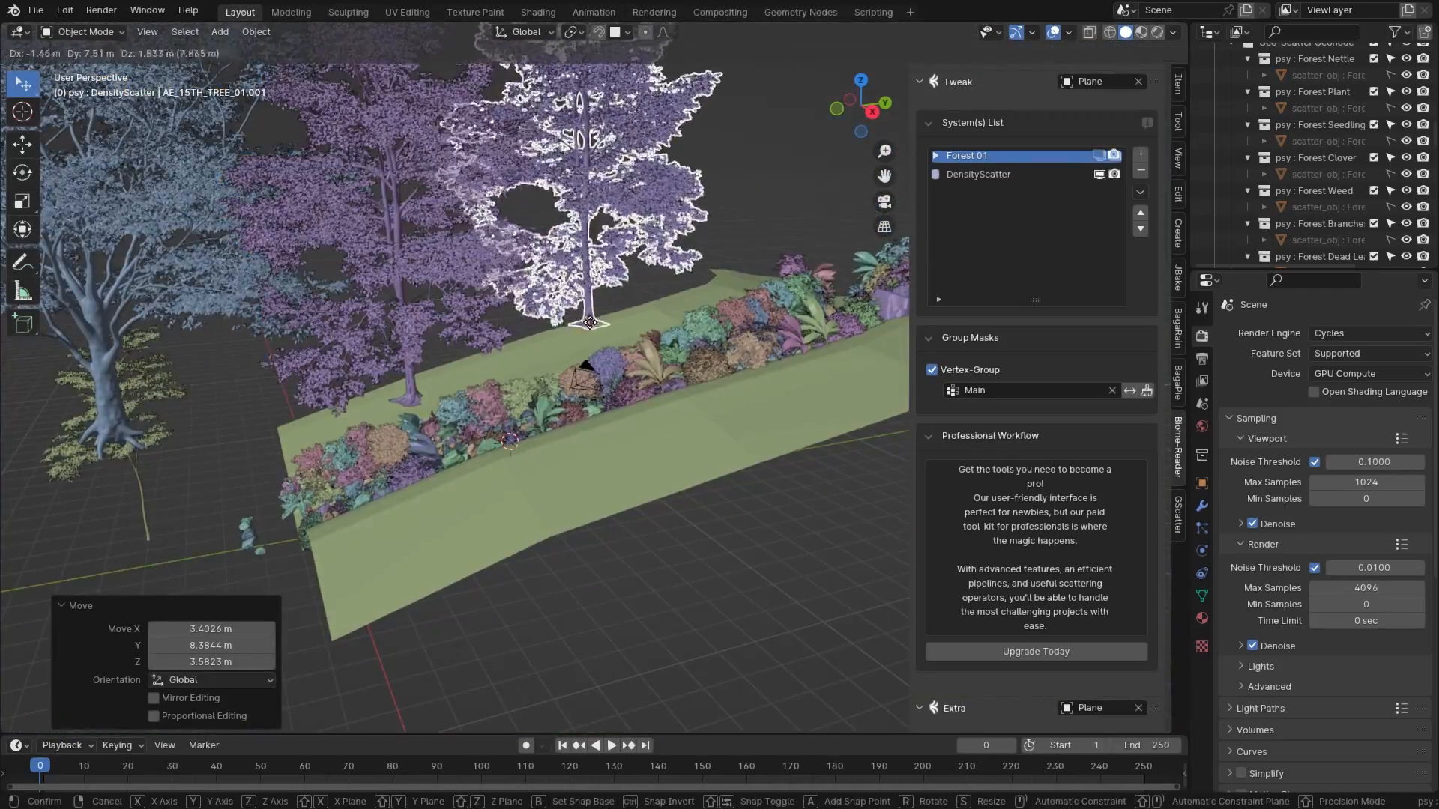
left_click(577, 313)
key("g")
key("z")
left_click(579, 330)
Step: Move the MT_PM_V5_Celtis_sinensis_01_01 tree onto the opposite bank of the stairs and refine its position using the camera view
scroll(578, 329, "down", 4)
left_click(234, 345)
key("g")
left_click(749, 374)
middle_click_drag(750, 375, 604, 419)
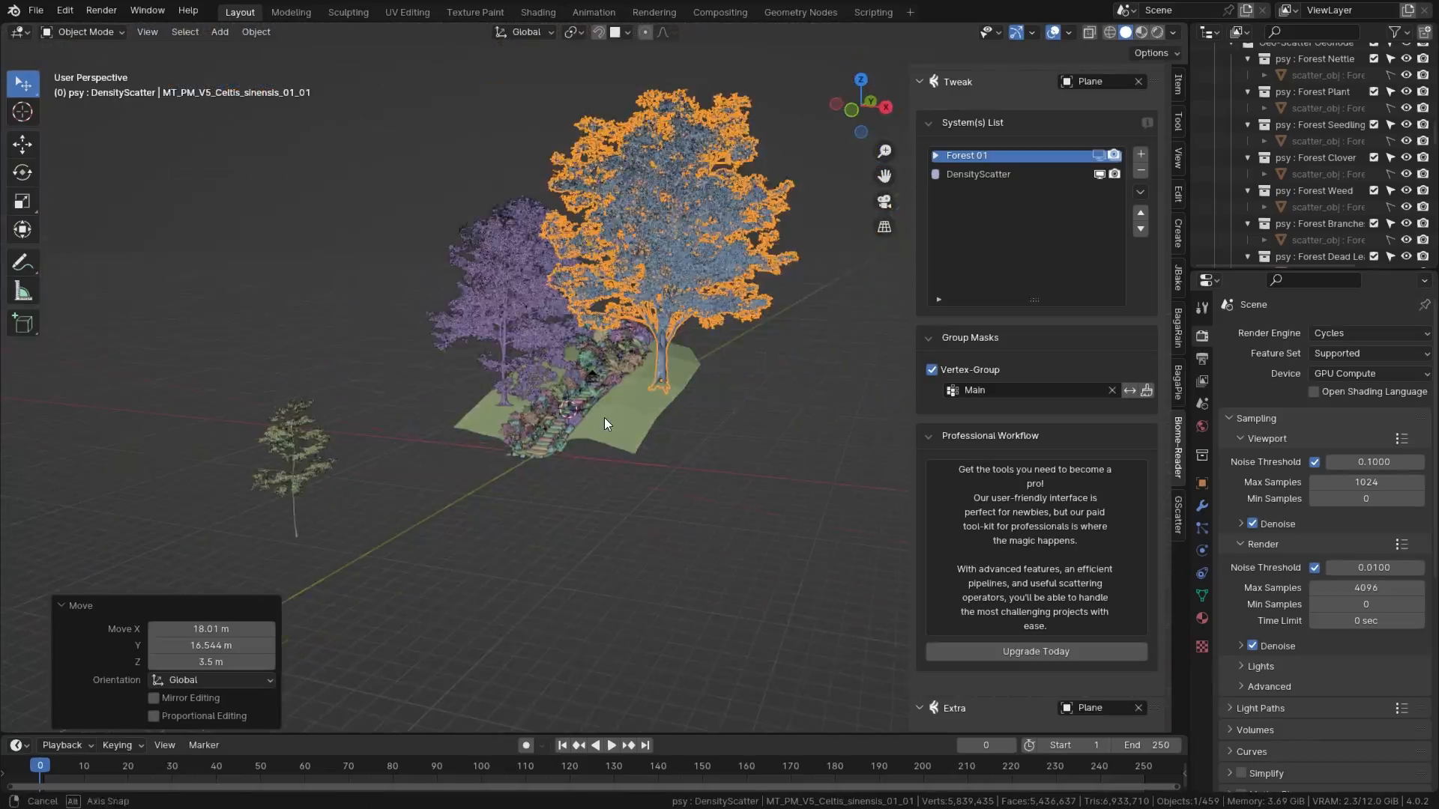
key("KP_0")
middle_click_drag(600, 368, 582, 373)
scroll(581, 373, "down", 8)
key("g")
left_click(699, 452)
Step: Place a linked duplicate of the Celtis tree at the far end of the terrain and reposition the AE_15TH_TREE_01.001 tree
middle_click_drag(699, 452, 524, 449)
key("alt+d")
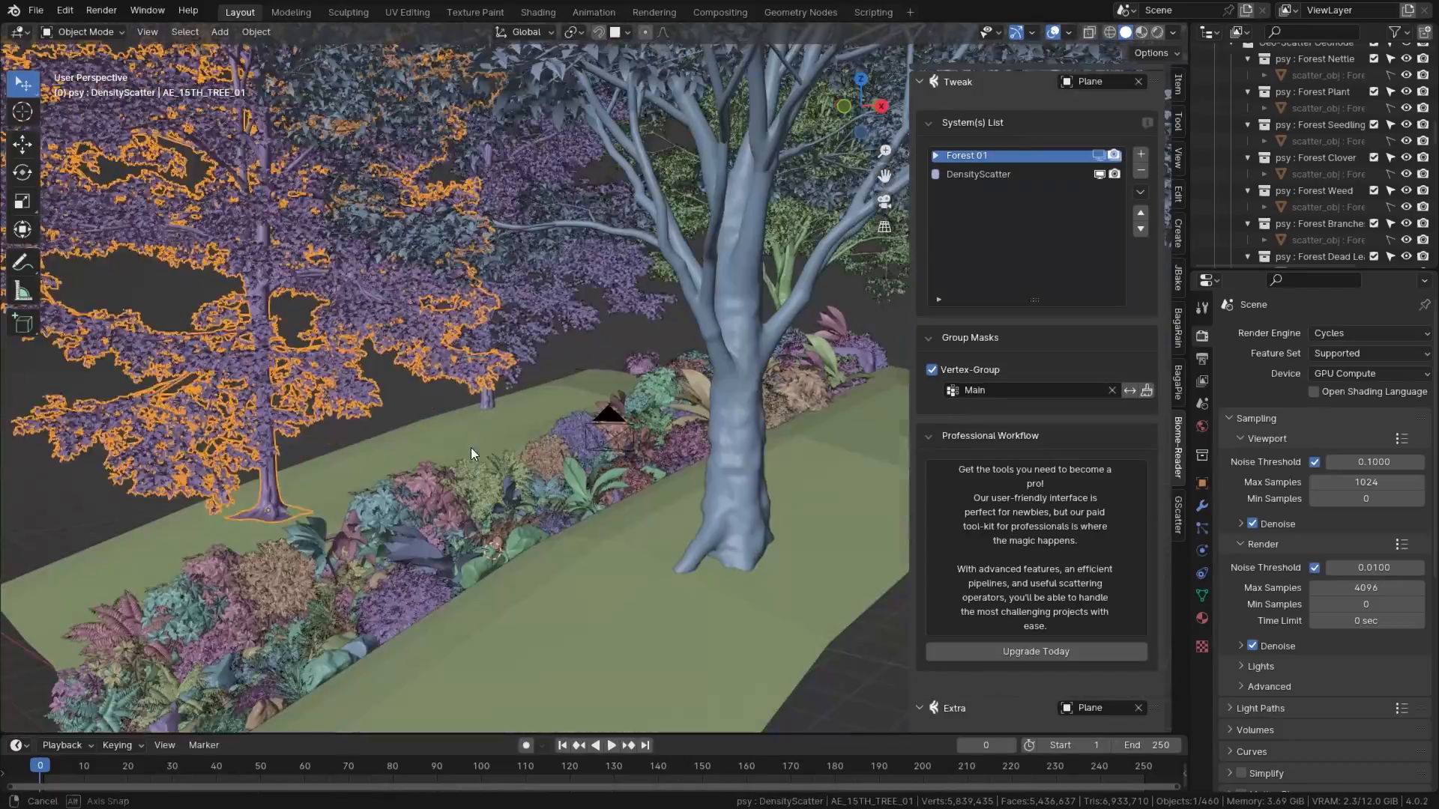
left_click_drag(470, 447, 549, 391)
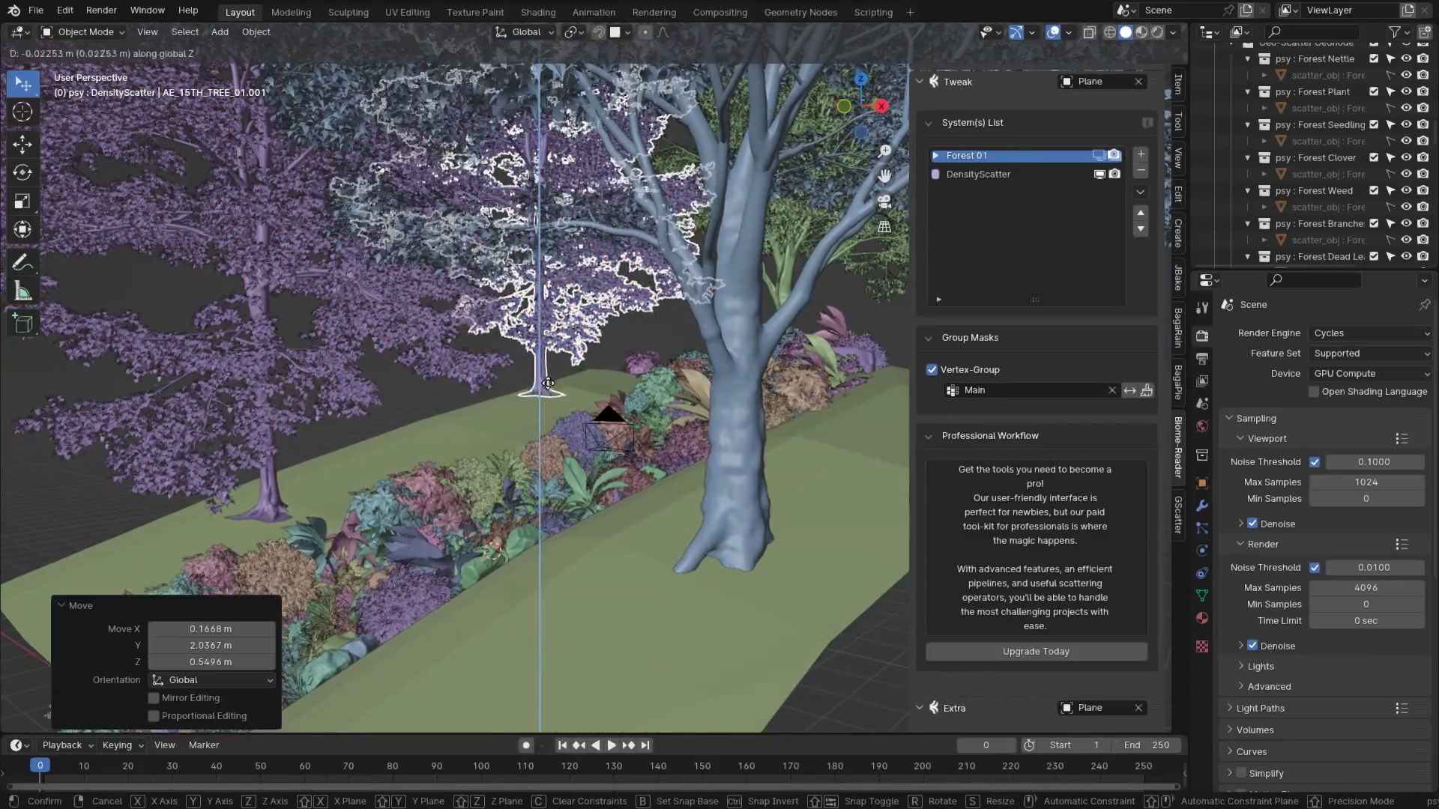
Step: Move the AE_15TH_TREE_YOUNG_01 tree onto the terrain and place linked duplicates of it around the stairs
scroll(253, 502, "down", 5)
left_click(748, 427)
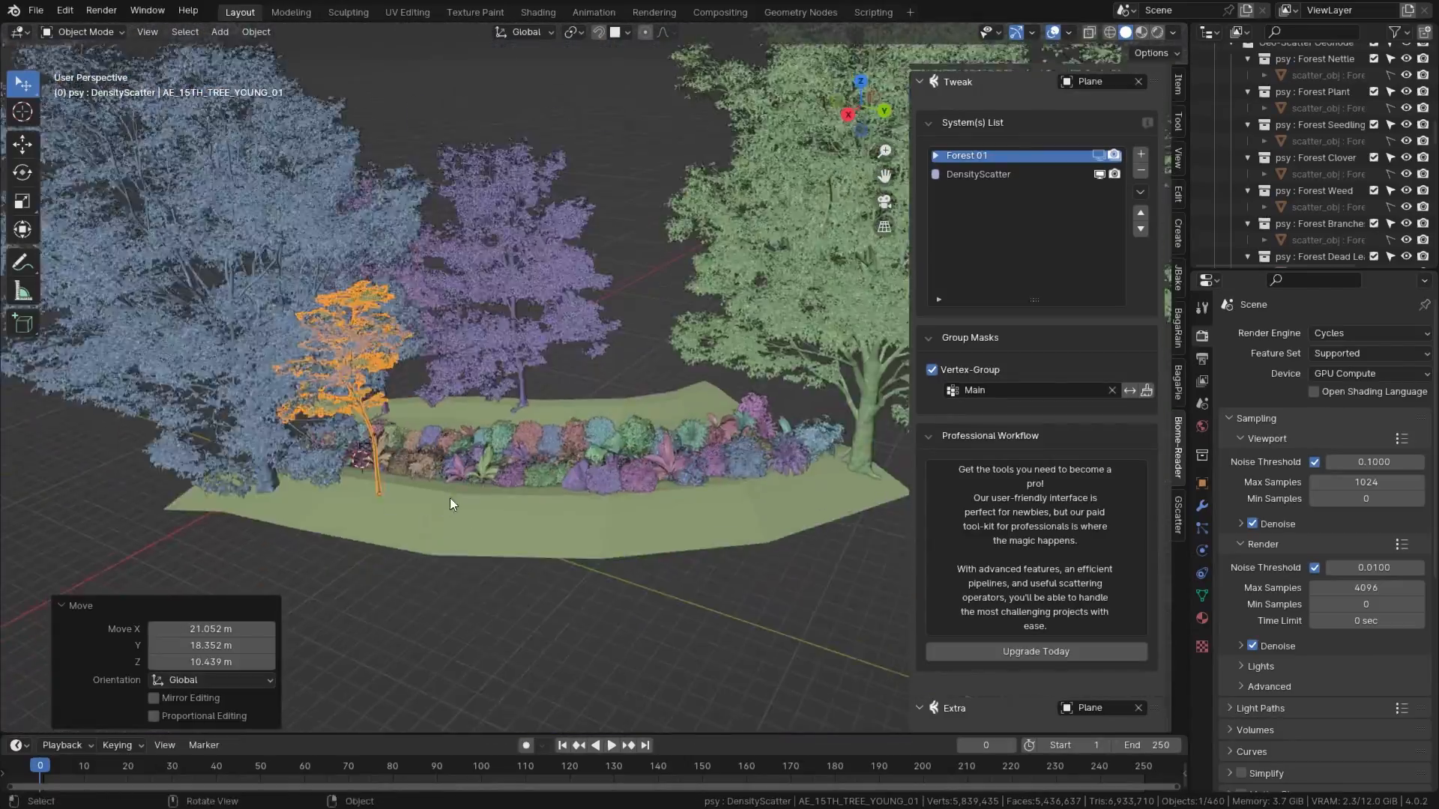
scroll(449, 498, "up", 2)
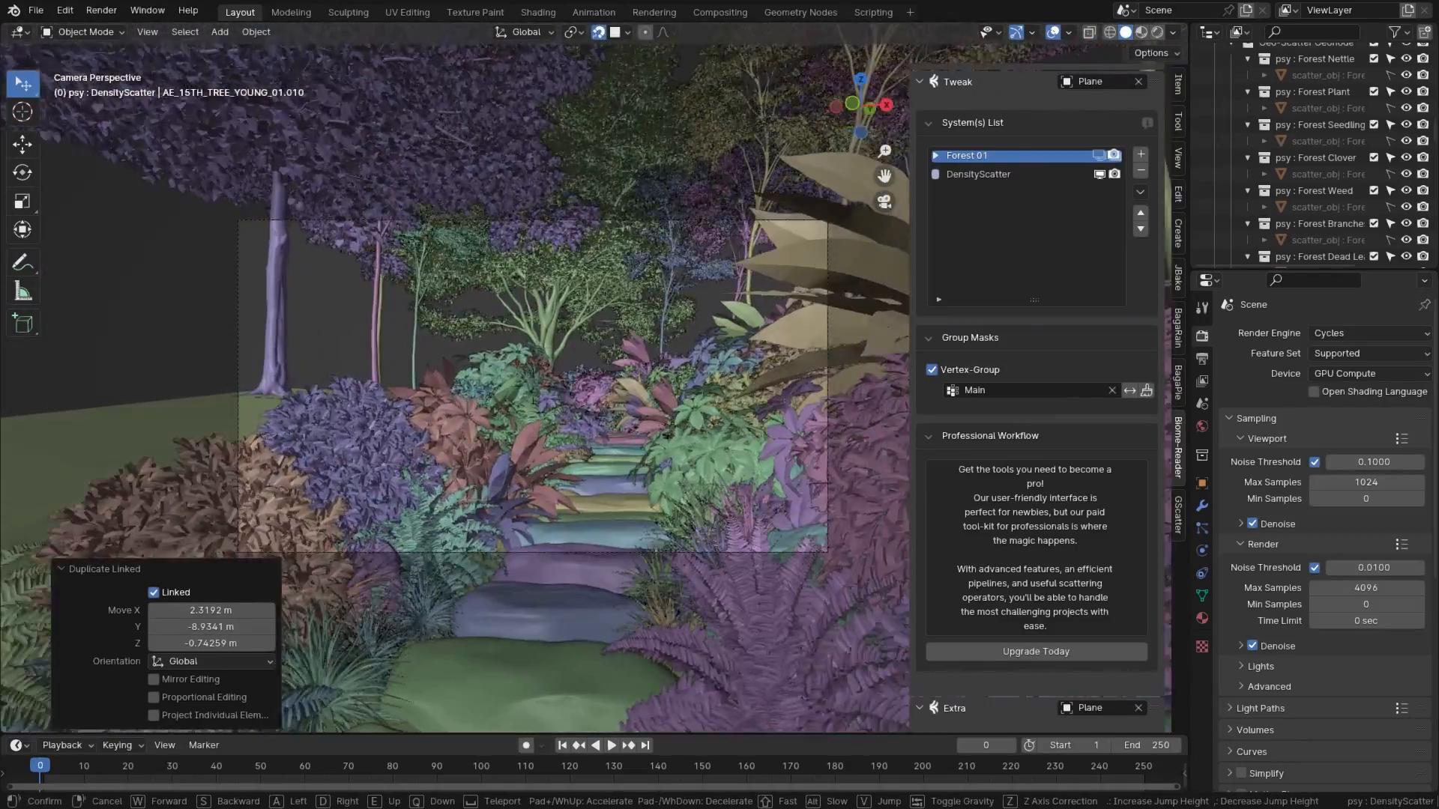
key("Return")
key("alt+d")
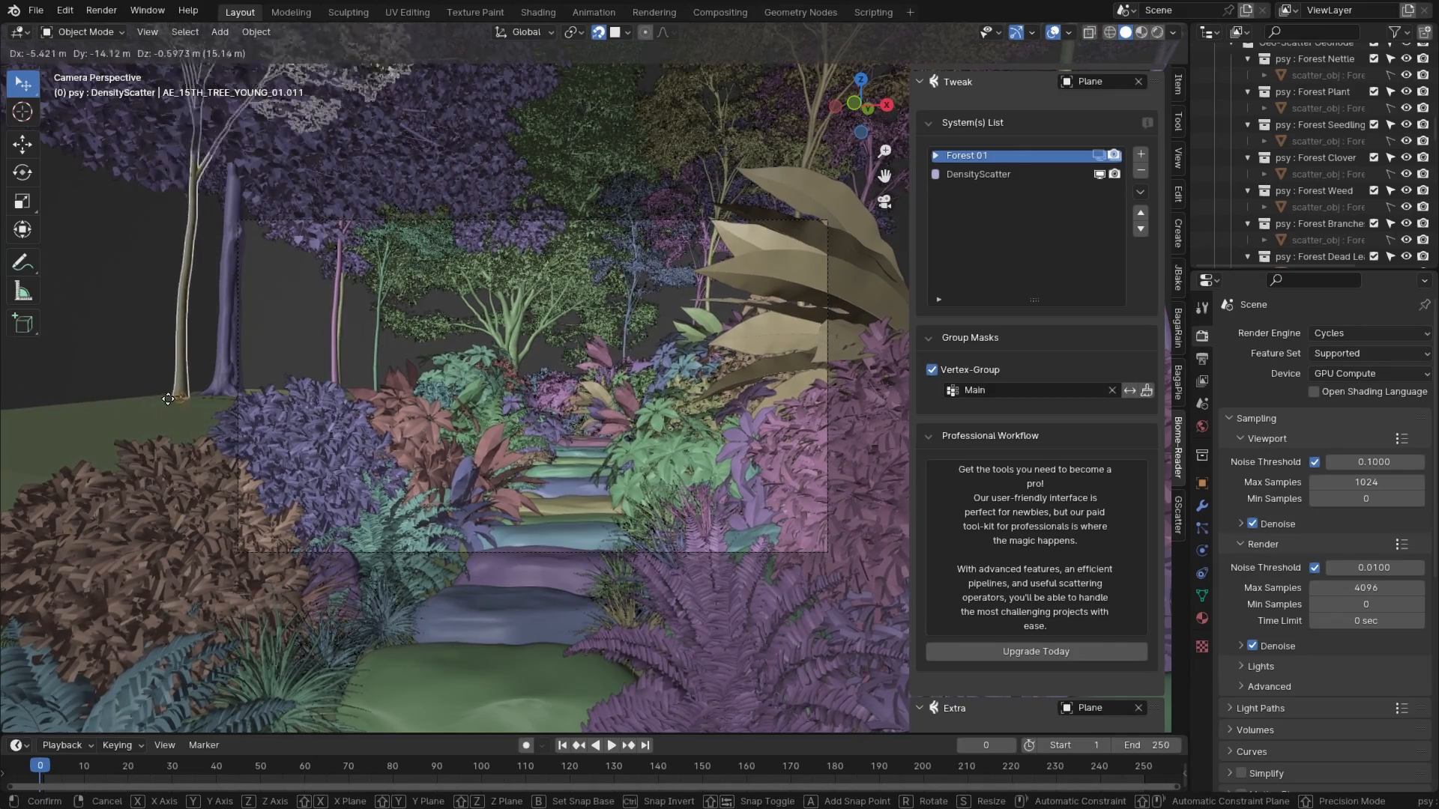
left_click(161, 397)
key("alt+d")
Step: Select all young trees sharing the same object data and randomize their transforms with 71° Z rotation and an even scale of 1.96
key("shift+l")
left_click(463, 326)
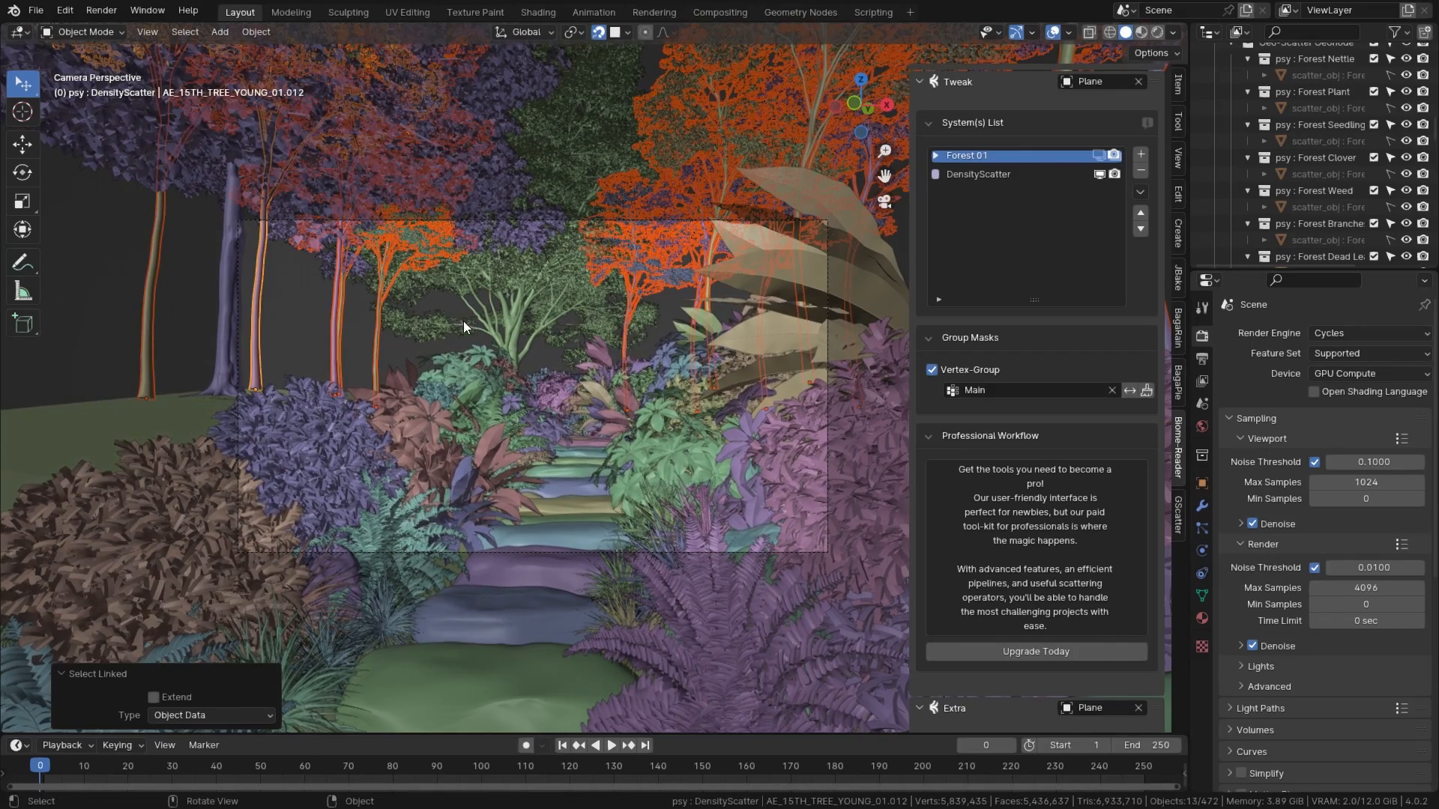
left_click(307, 301)
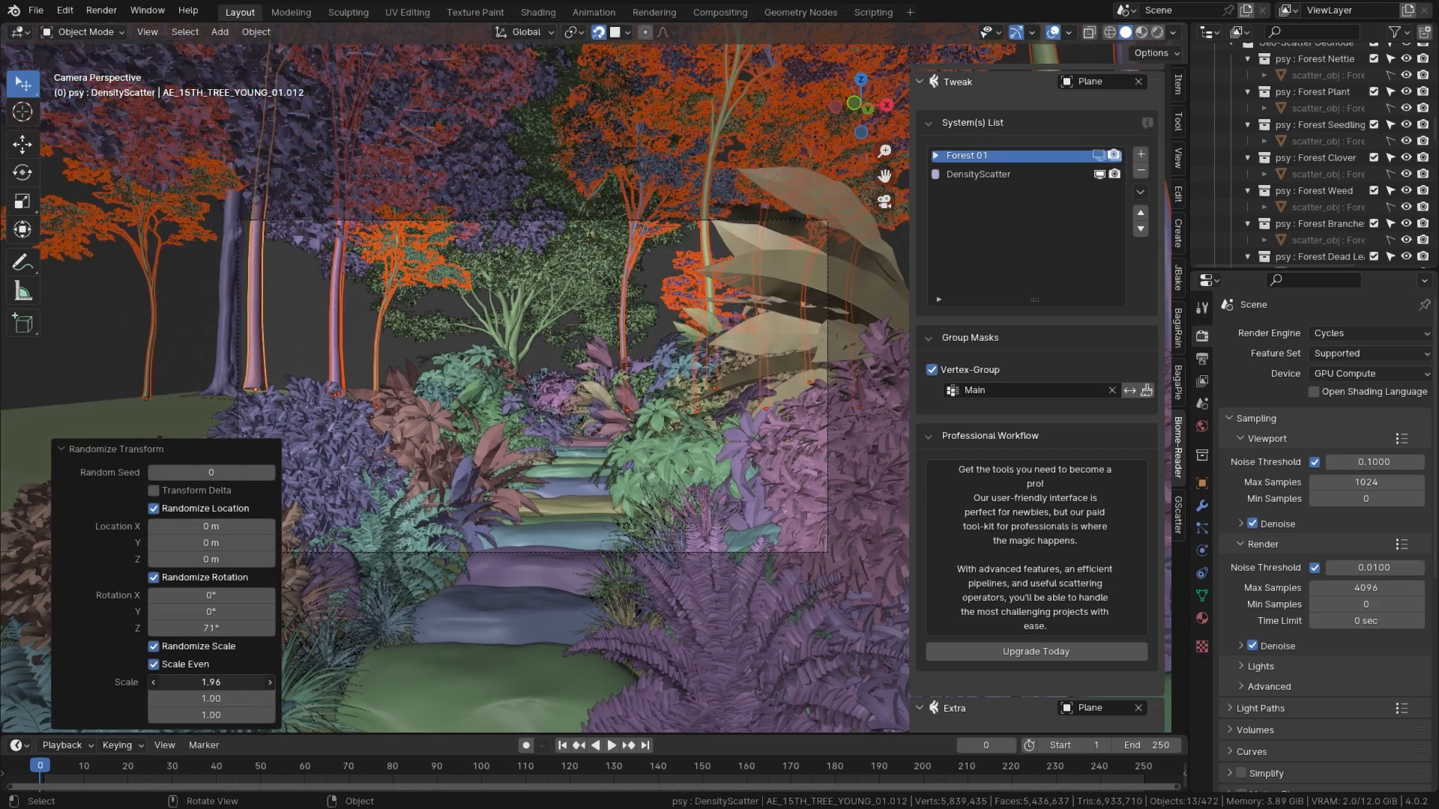
key("alt+a")
Step: Preview the trees through the camera in rendered shading and return the viewport to solid shading
scroll(581, 416, "up", 1)
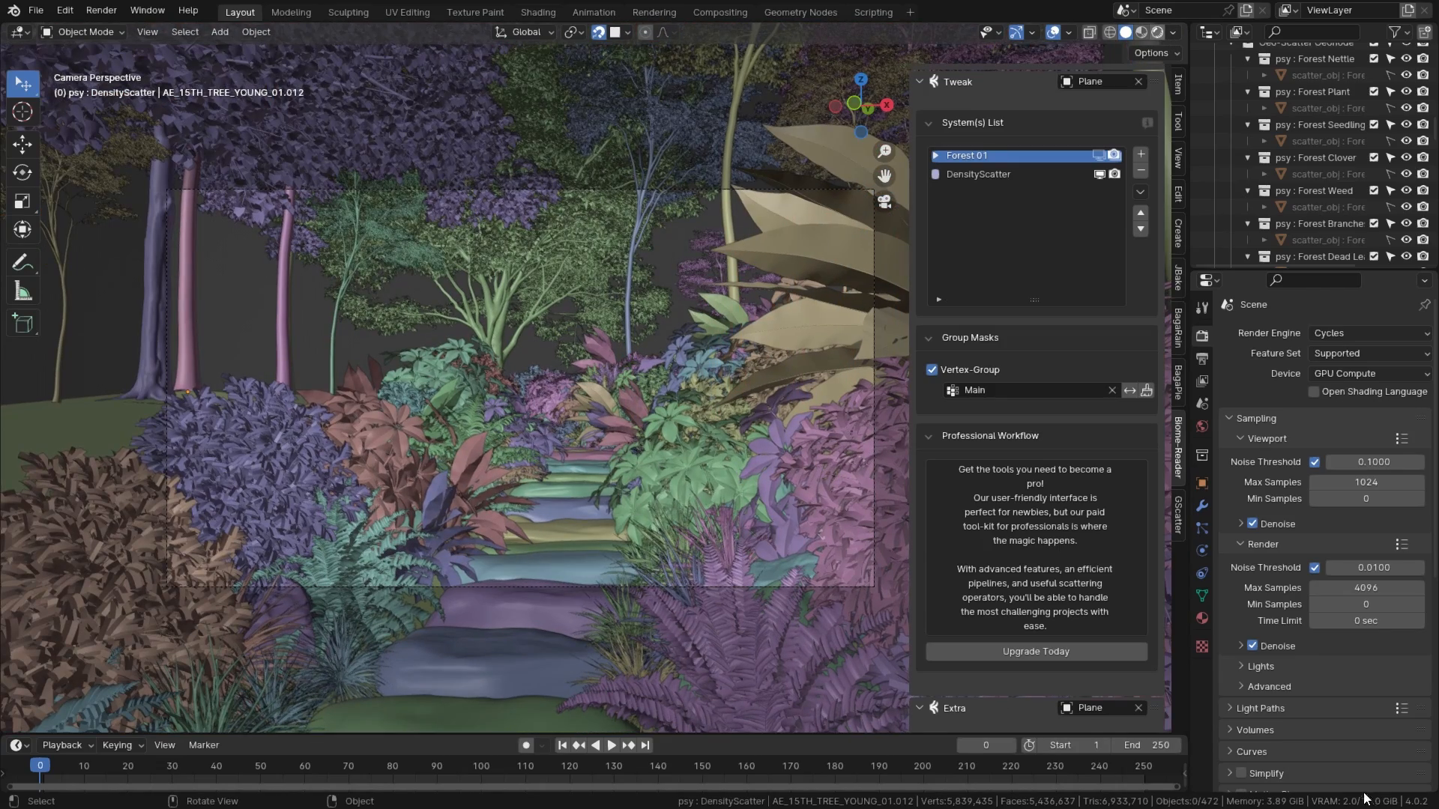
left_click(490, 329)
key("shift+z")
left_click(386, 377)
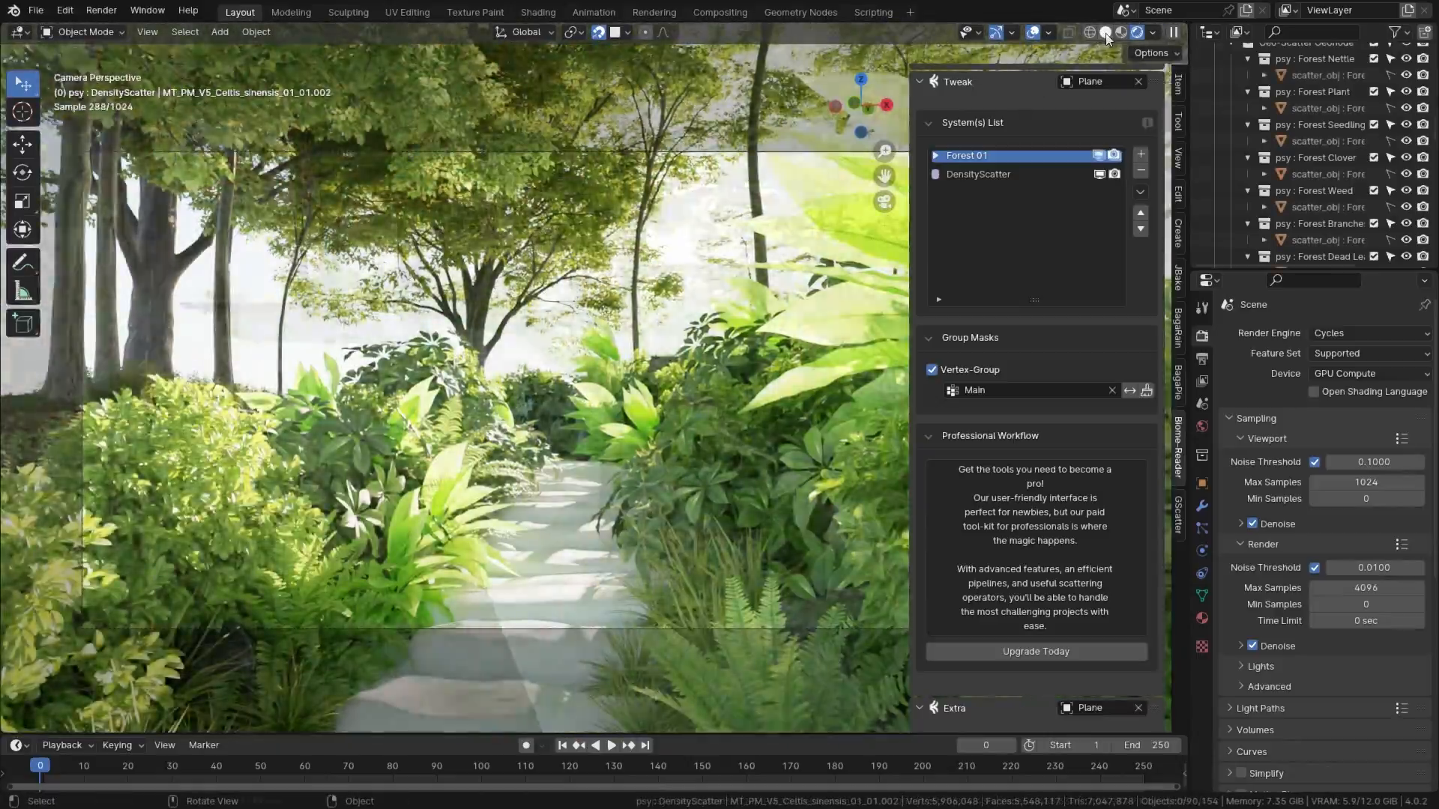
left_click(1105, 33)
Step: Duplicate the plant_604_Zagg_shrub_02 shrub and place the copy on the empty ground outside the terrain
mouse_move(636, 344)
middle_mouse_down()
mouse_move(667, 338)
mouse_move(578, 371)
mouse_move(704, 389)
mouse_move(614, 380)
mouse_move(794, 352)
middle_mouse_up()
middle_click_drag(707, 367, 774, 517)
left_click(774, 517)
key("shift+d")
left_click(627, 502)
key("alt+a")
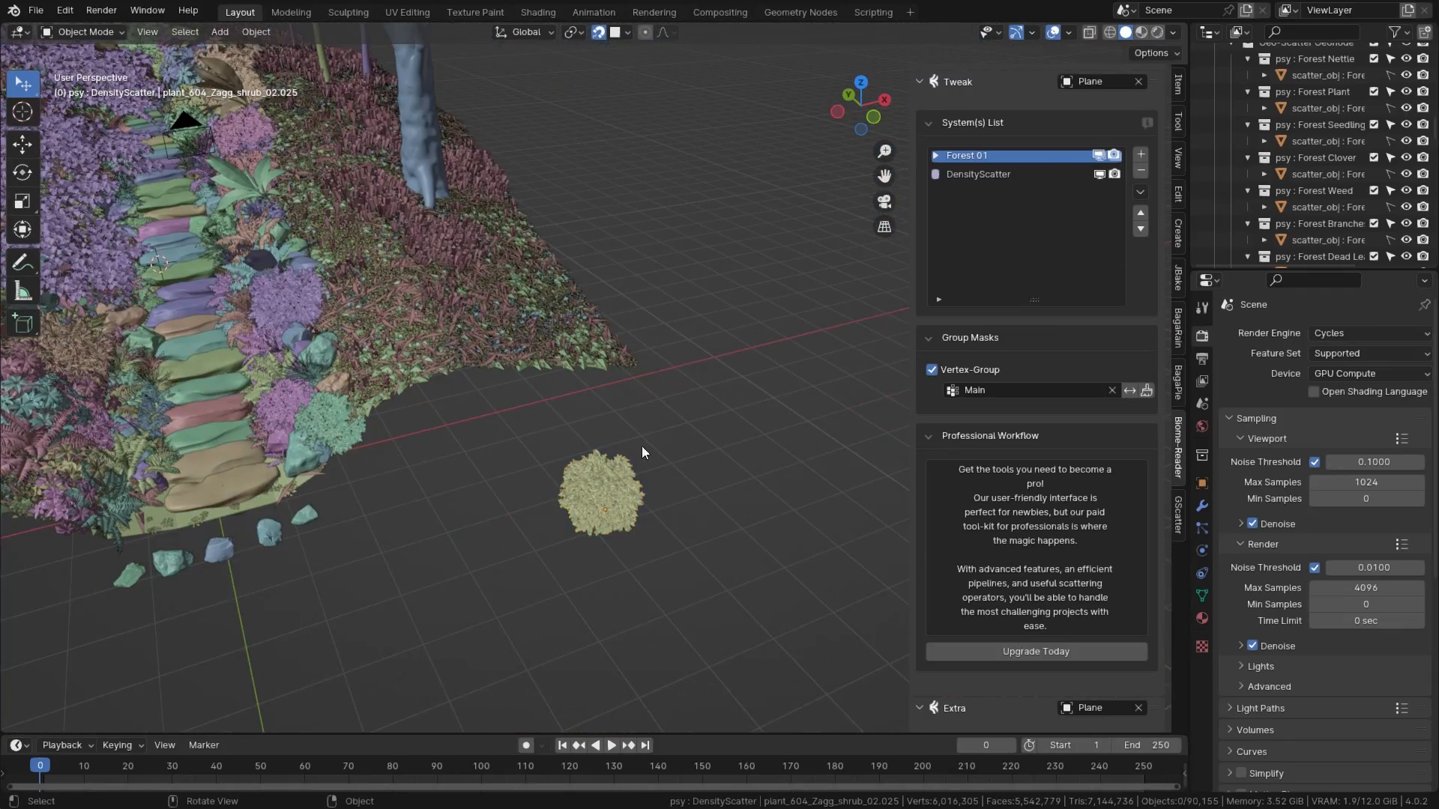
Step: Apply the copied shrub's transform and scatter it over the terrain at 2.860 instances per m²
scroll(1069, 318, "up", 3)
scroll(1058, 488, "up", 5)
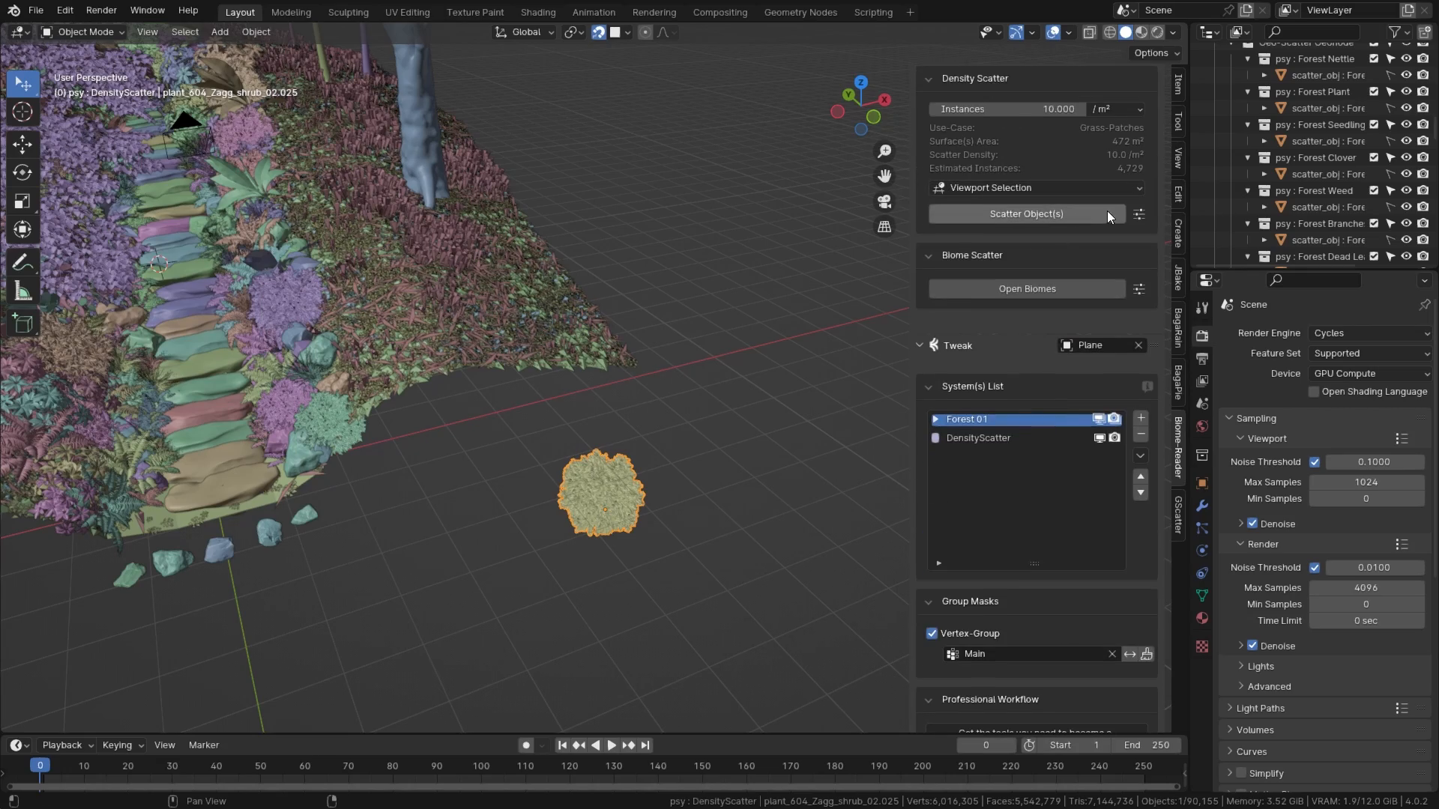
left_click_drag(1064, 108, 1080, 108)
middle_click_drag(663, 339, 587, 407)
scroll(587, 407, "down", 5)
scroll(587, 407, "up", 8)
key("ctrl+a")
left_click(658, 469)
left_click(997, 213)
middle_click_drag(824, 240, 694, 358)
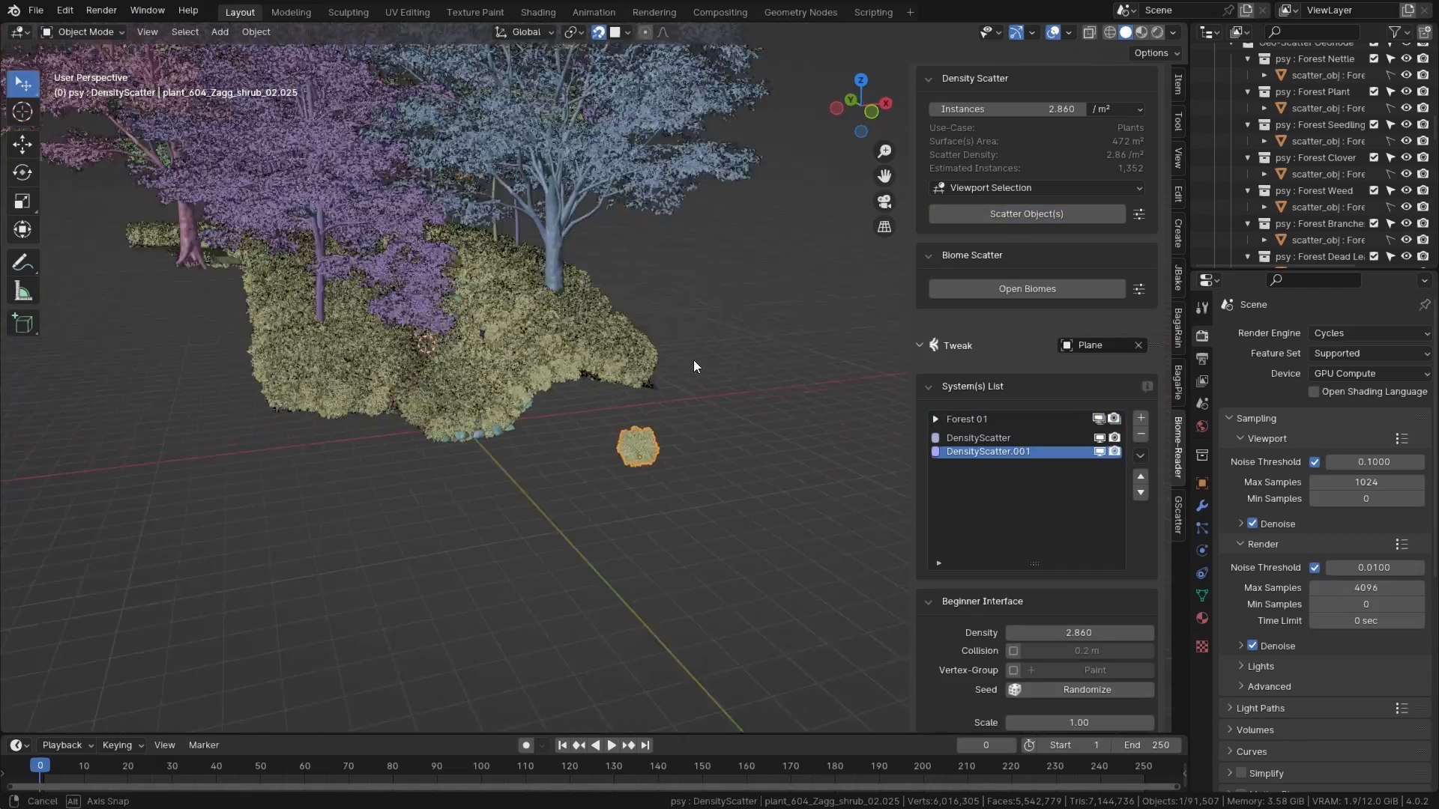
Step: Set the DensityScatter.001 shrub scatter's density to 0.190, its scale to 1.39 and its random scale to 0.19
scroll(694, 358, "up", 6)
scroll(1038, 469, "down", 1)
scroll(803, 467, "down", 8)
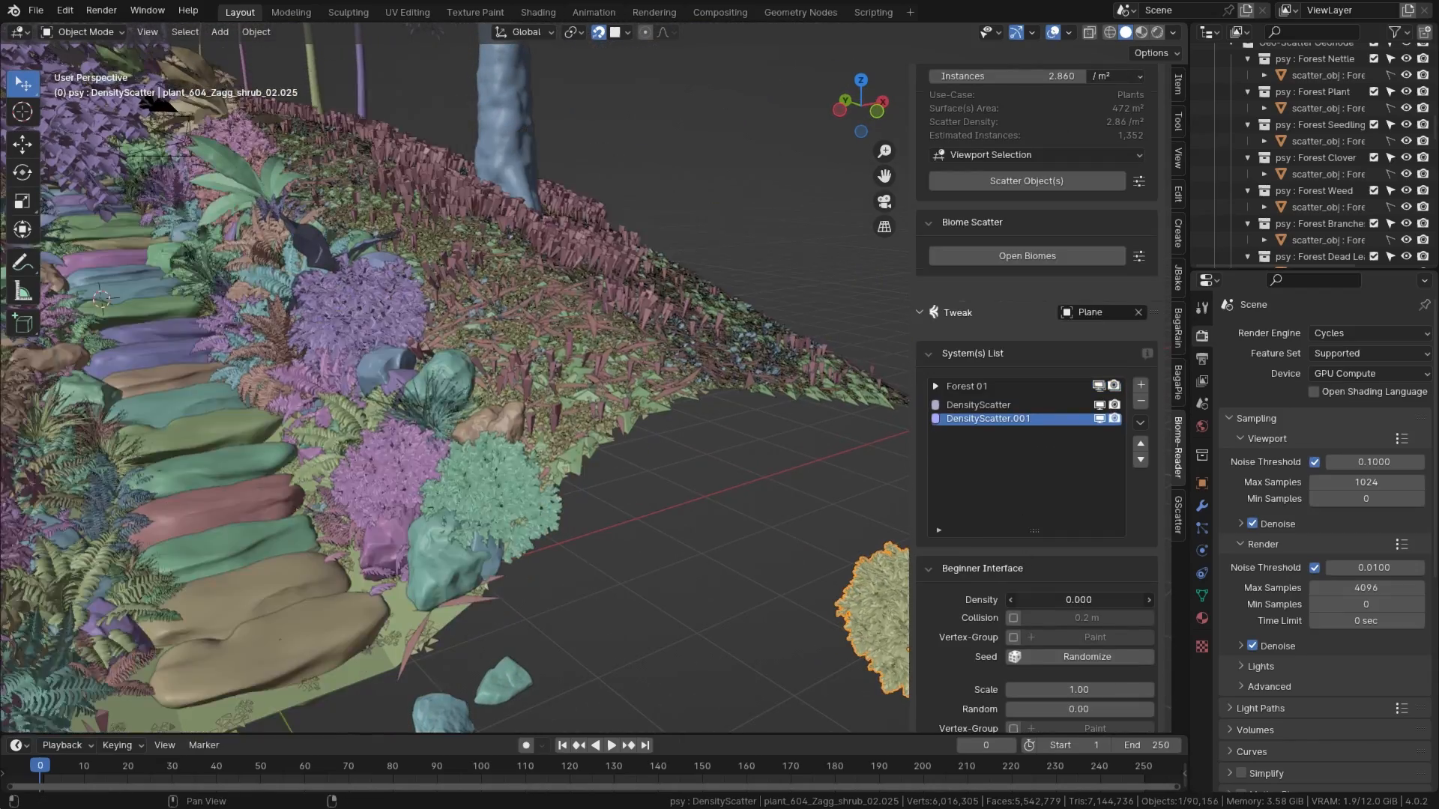
middle_click_drag(757, 450, 804, 474)
scroll(804, 473, "up", 5)
scroll(1038, 450, "down", 3)
left_click_drag(1079, 590, 1106, 610)
middle_click_drag(749, 479, 690, 487)
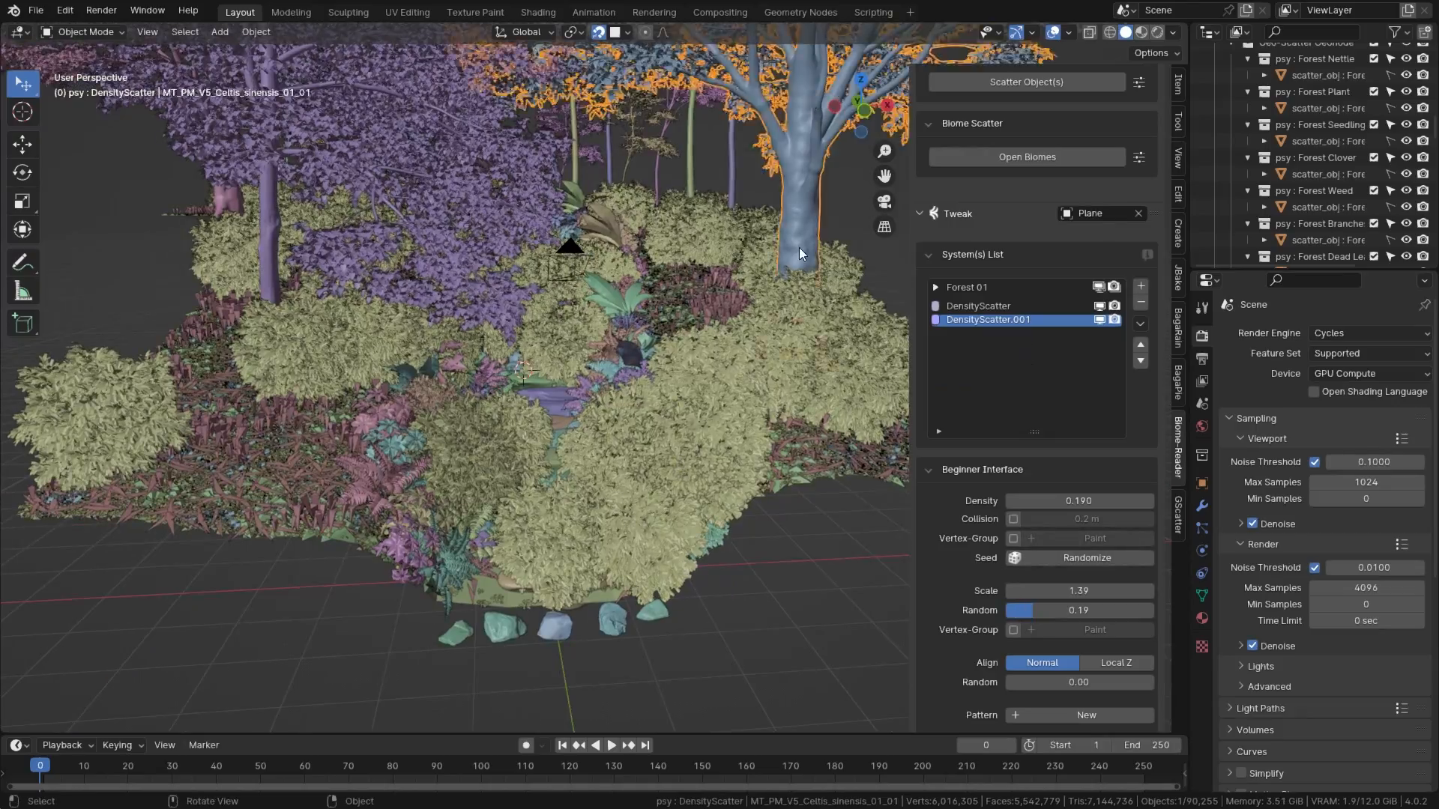
Step: Select the trees around the stairs and move them into a collection named Tree
scroll(806, 152, "down", 3)
left_click(752, 319)
scroll(388, 309, "up", 3)
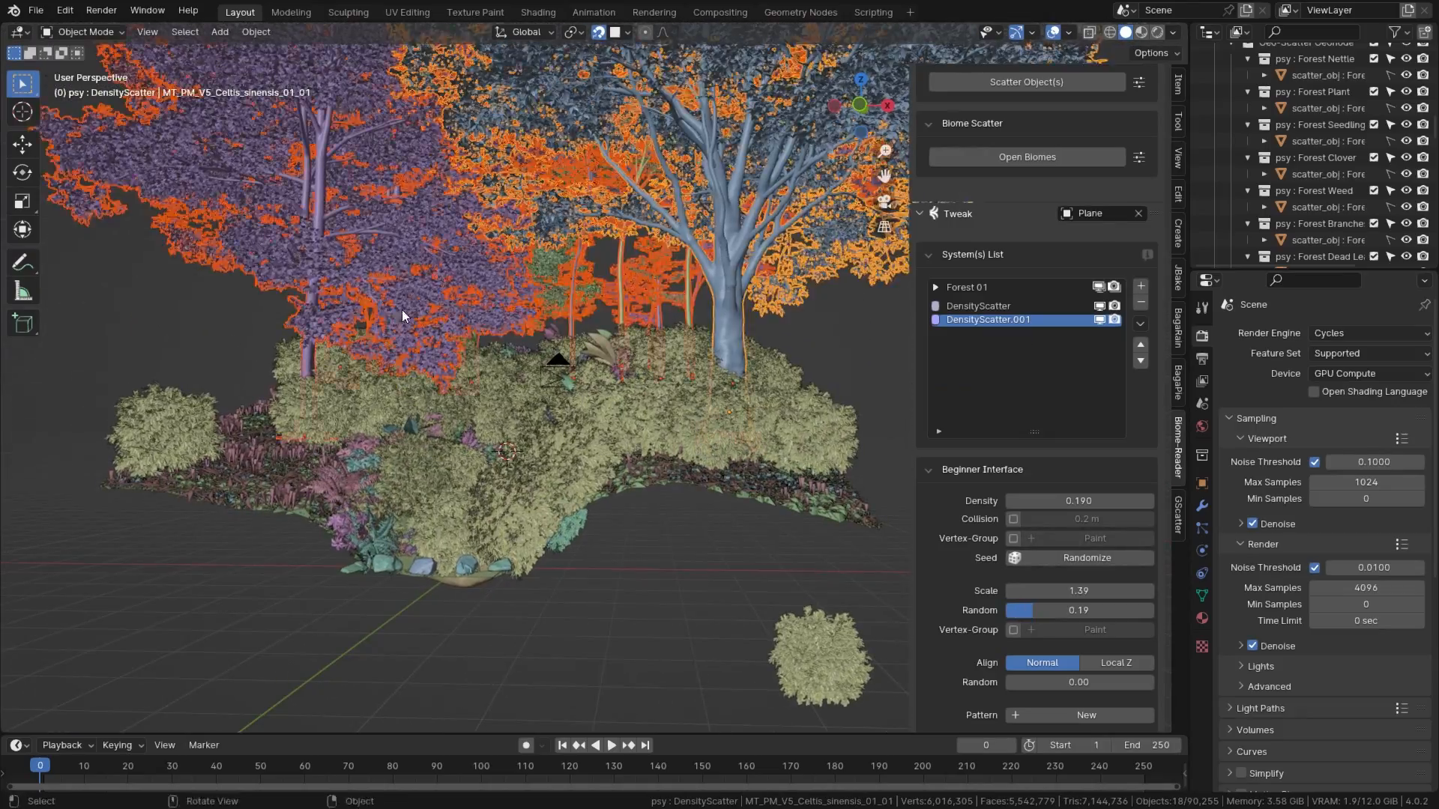
middle_click_drag(388, 309, 452, 304)
left_click(481, 348)
left_click(508, 353)
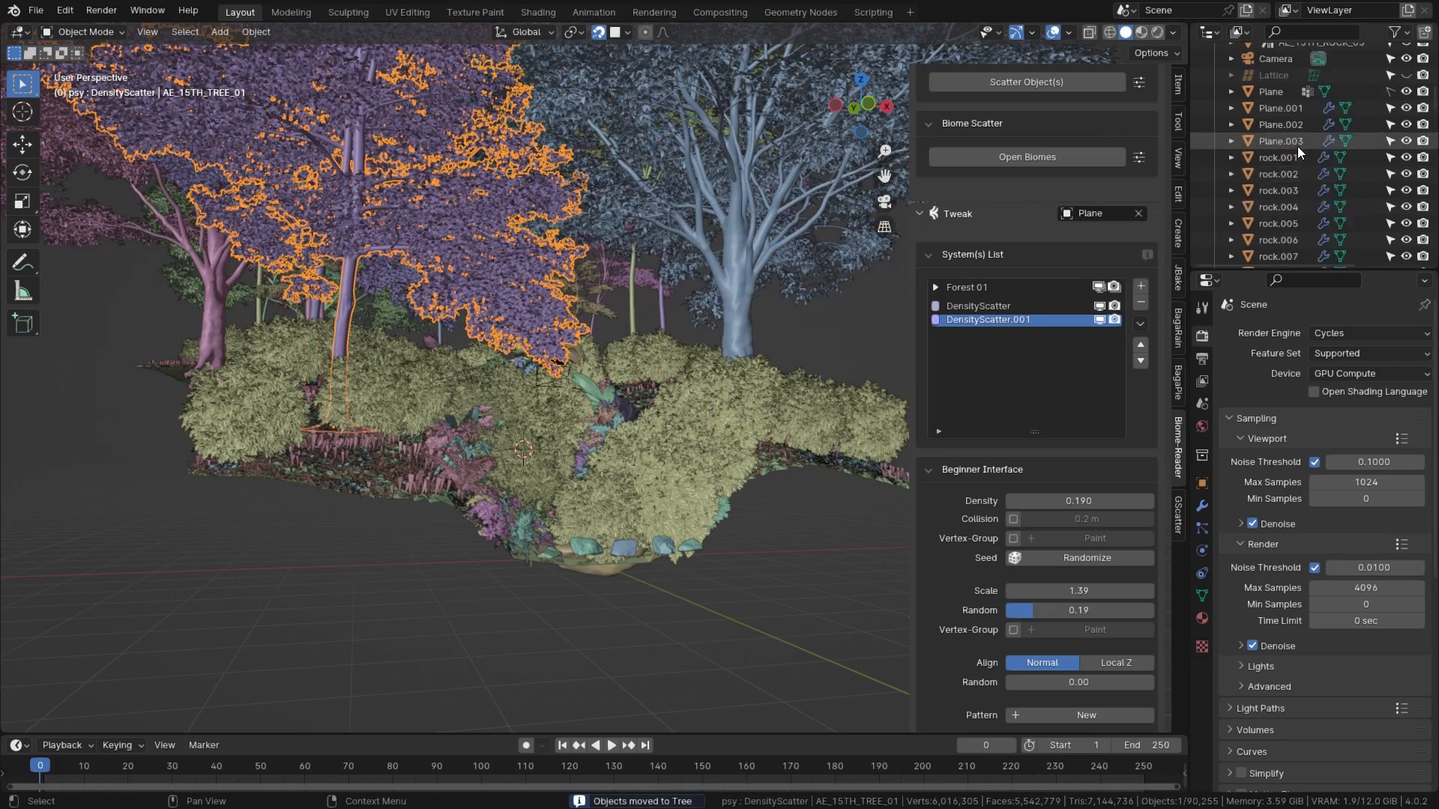
Step: Collapse the other collections in the outliner and hide the Tree collection in the viewport
scroll(1298, 142, "up", 5)
left_click(1215, 68)
left_click(1215, 101)
left_click(1406, 101)
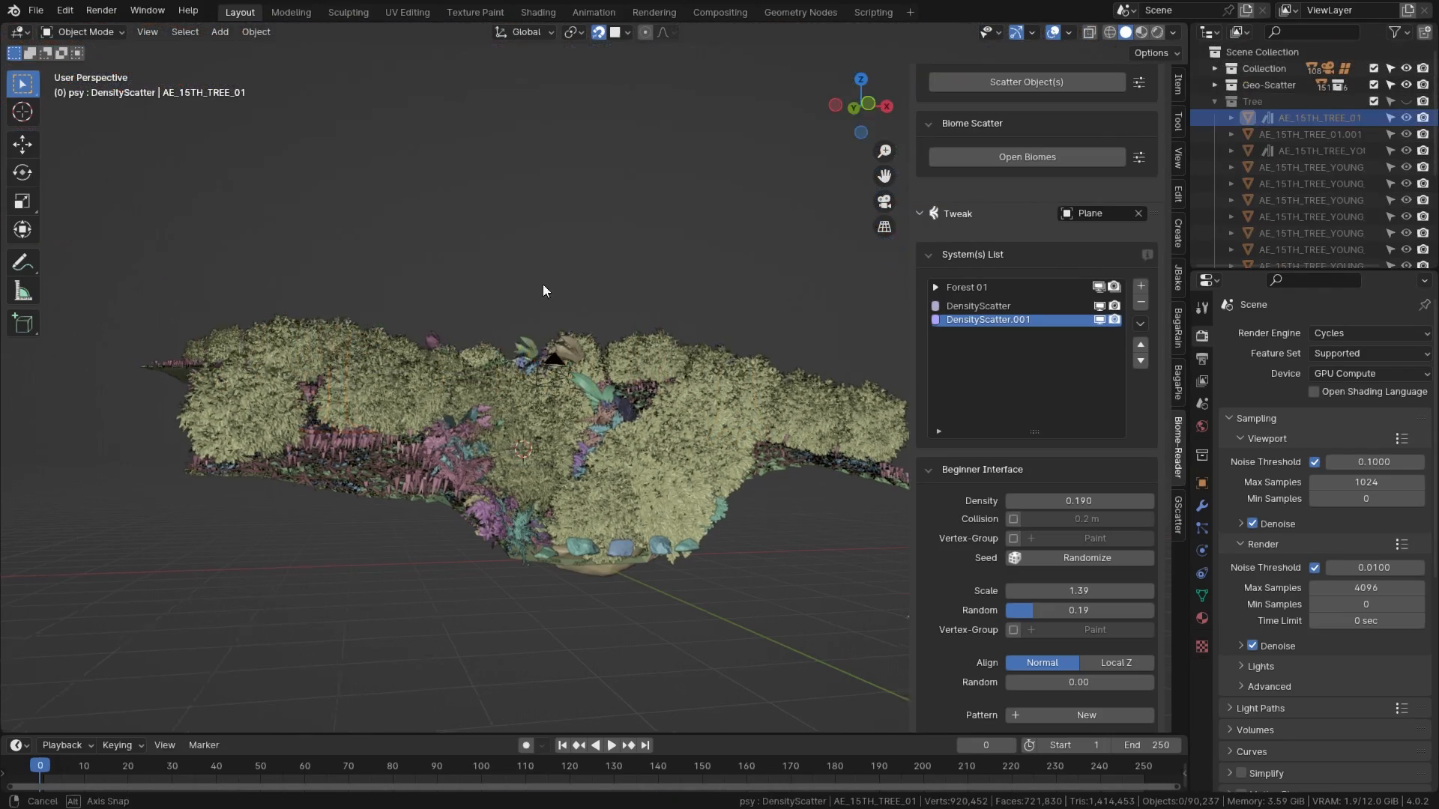
Step: Mask the DensityScatter.001 shrub scatter with a weight-painted vertex group named Shrub, keeping the shrubs off the stairs
scroll(556, 273, "up", 5)
scroll(986, 595, "down", 2)
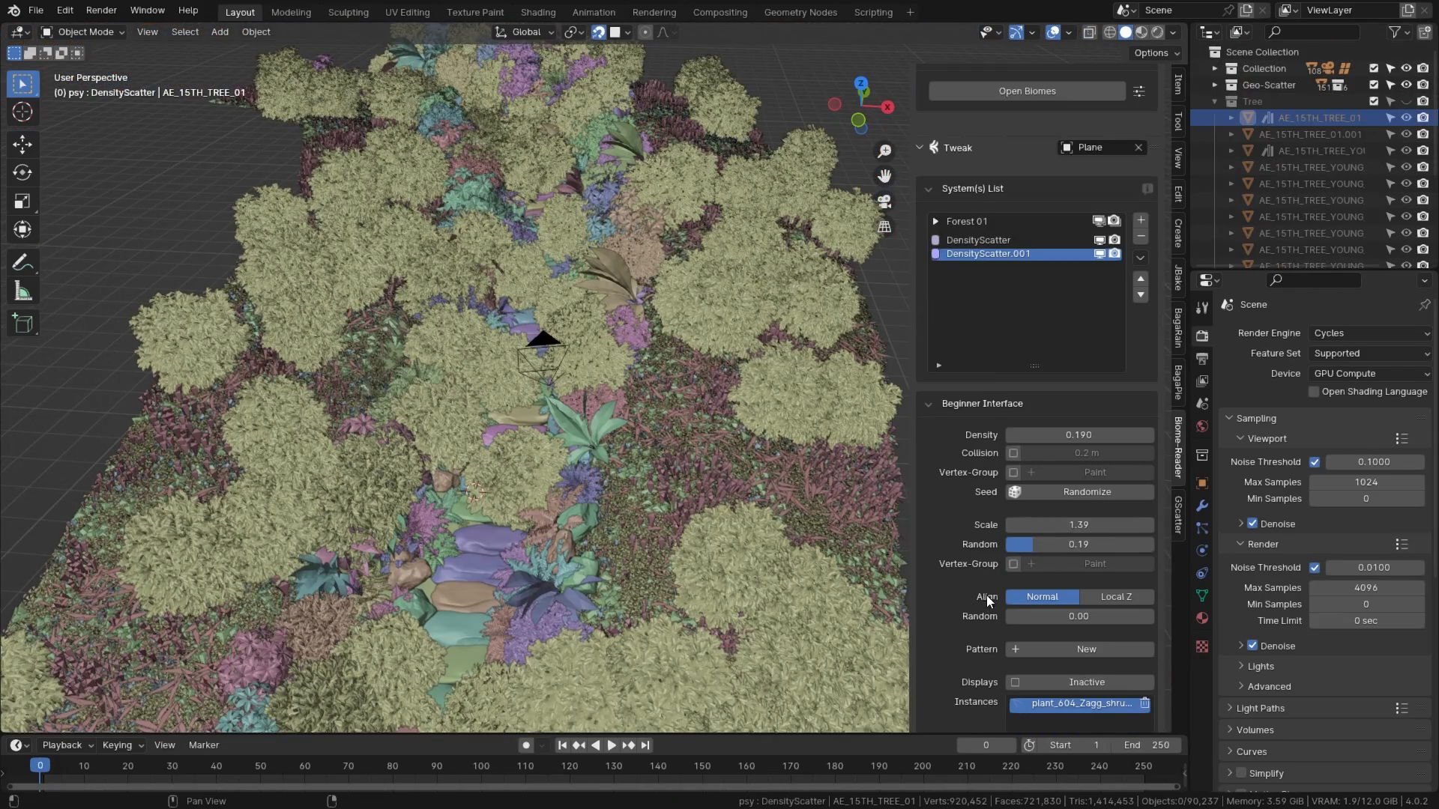
left_click(1014, 472)
left_click(1059, 520)
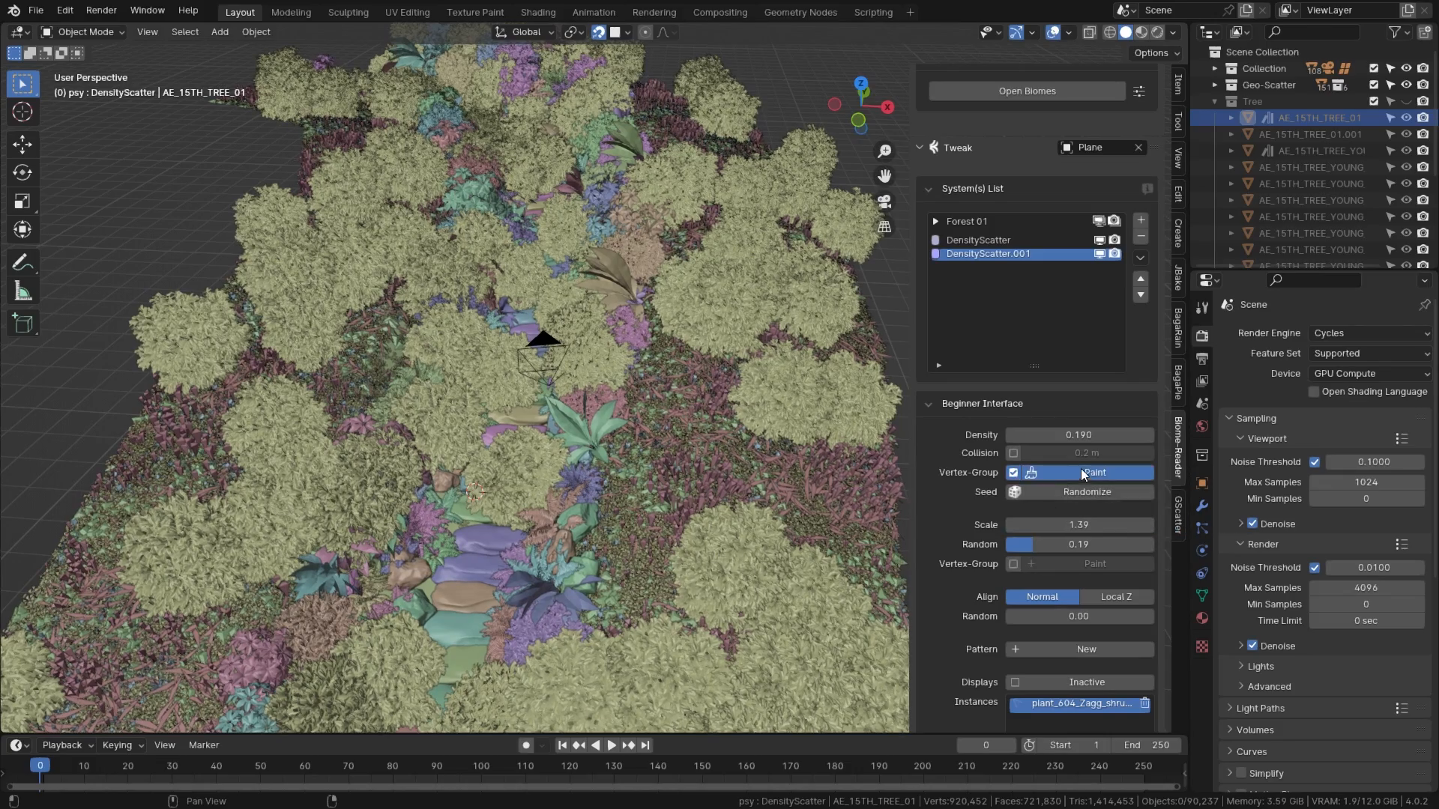
scroll(480, 360, "down", 8)
middle_click_drag(450, 337, 336, 305)
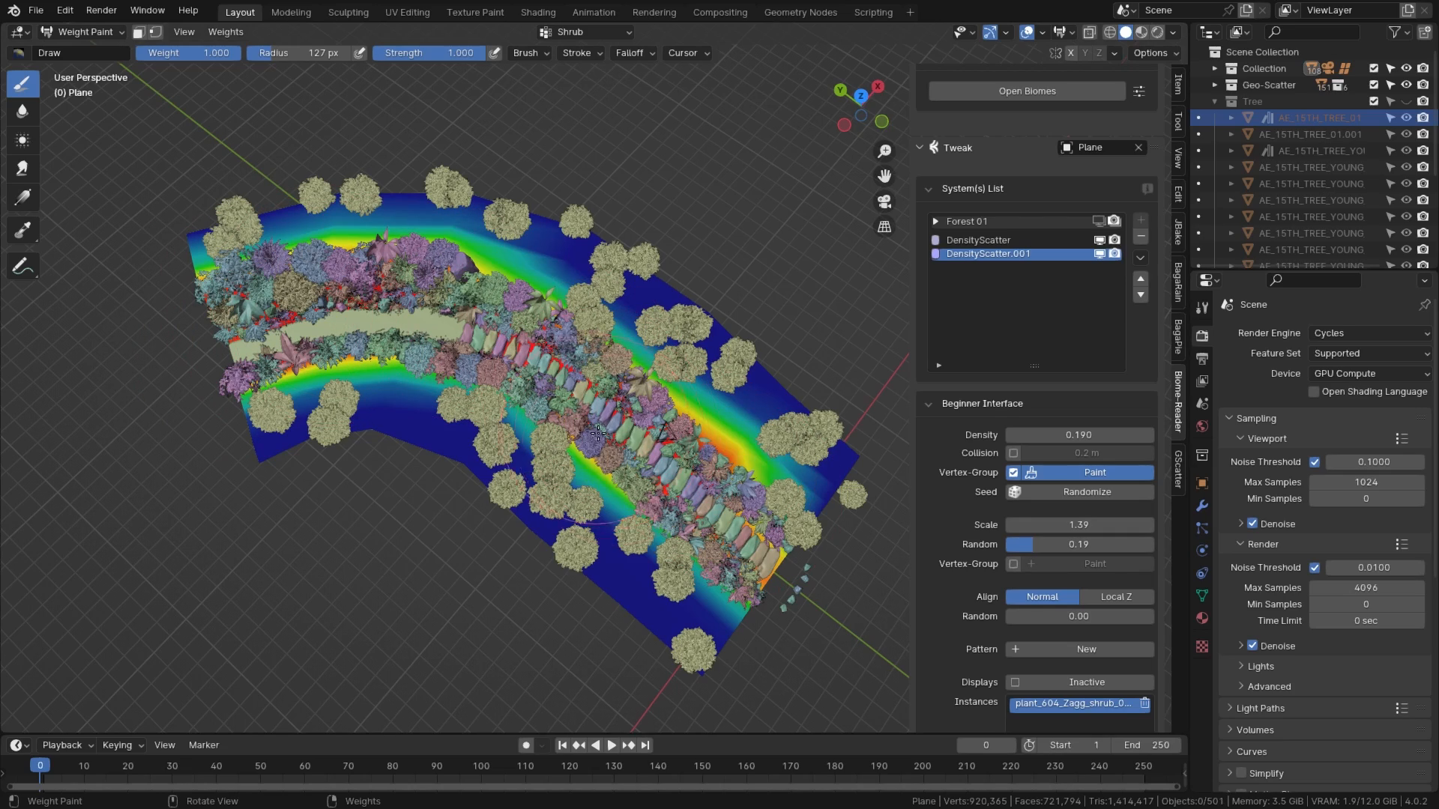
Step: Set the DensityScatter.001 shrub scatter's density to 0.460, its scale to 1.27 and its random scale to 0.40
middle_click_drag(355, 311, 419, 314)
left_click_drag(1079, 434, 1116, 435)
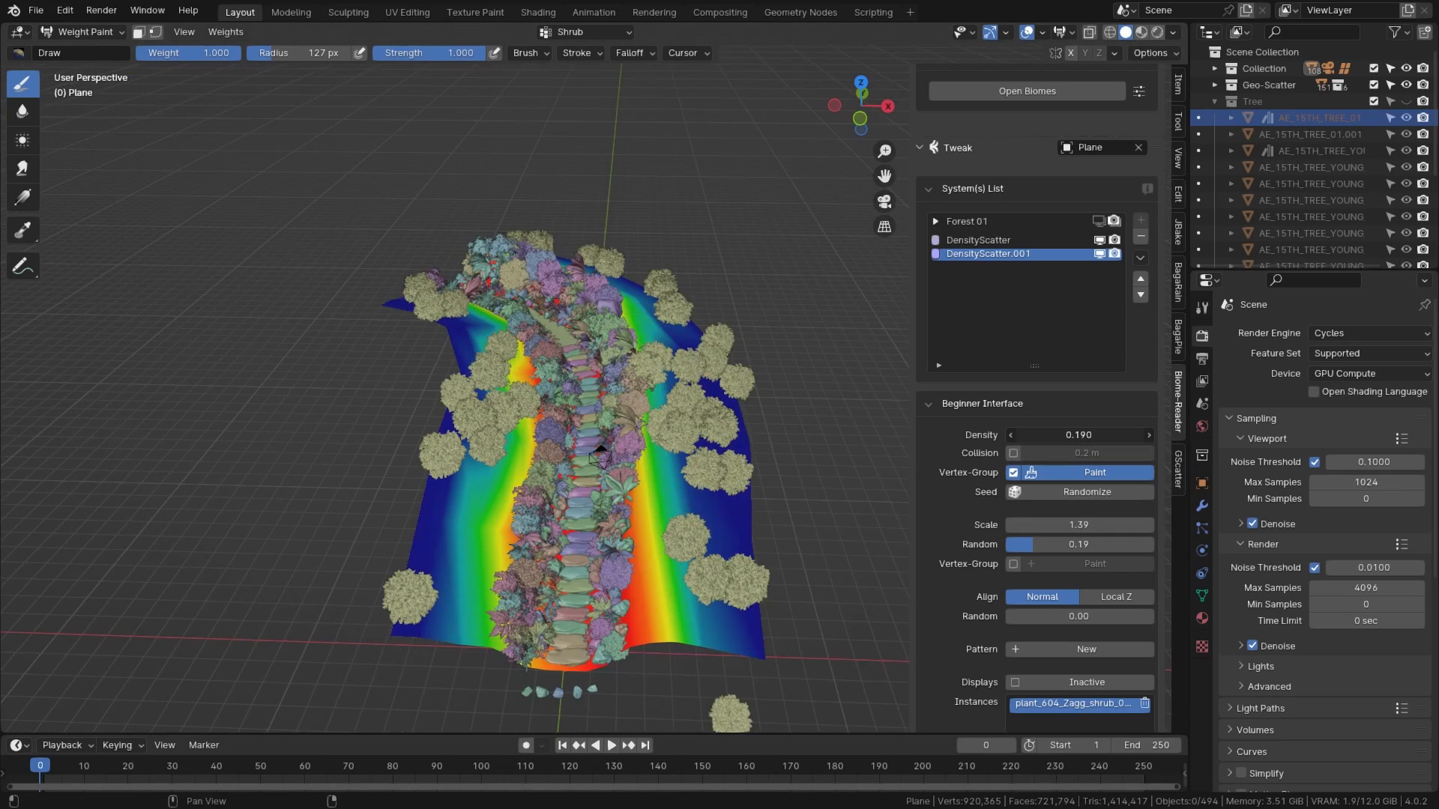
key("KP_0")
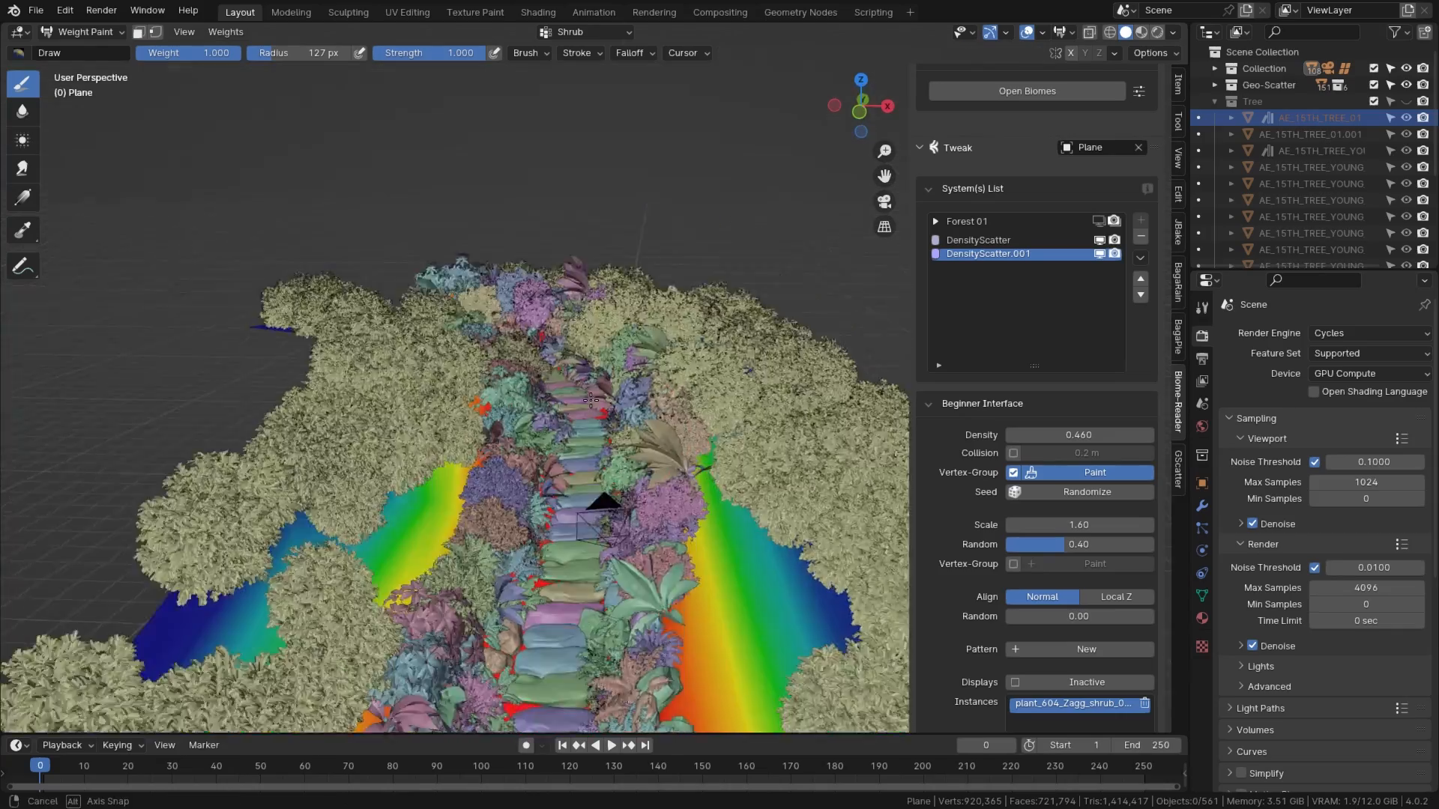
left_click_drag(1094, 524, 1060, 525)
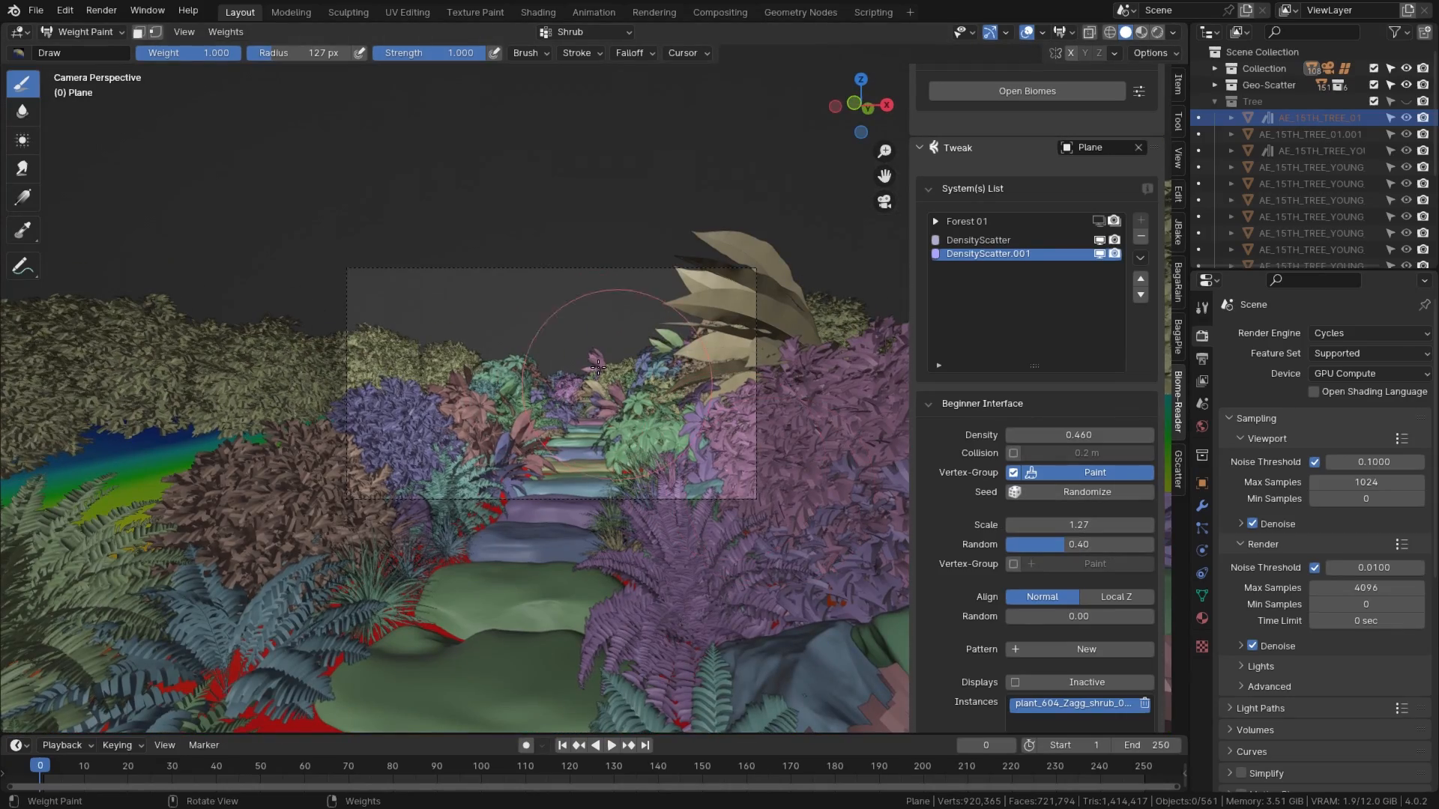
Step: Return to object mode and render the camera view to check the denser shrubs around the stairs
key("ctrl+Tab")
key("F12")
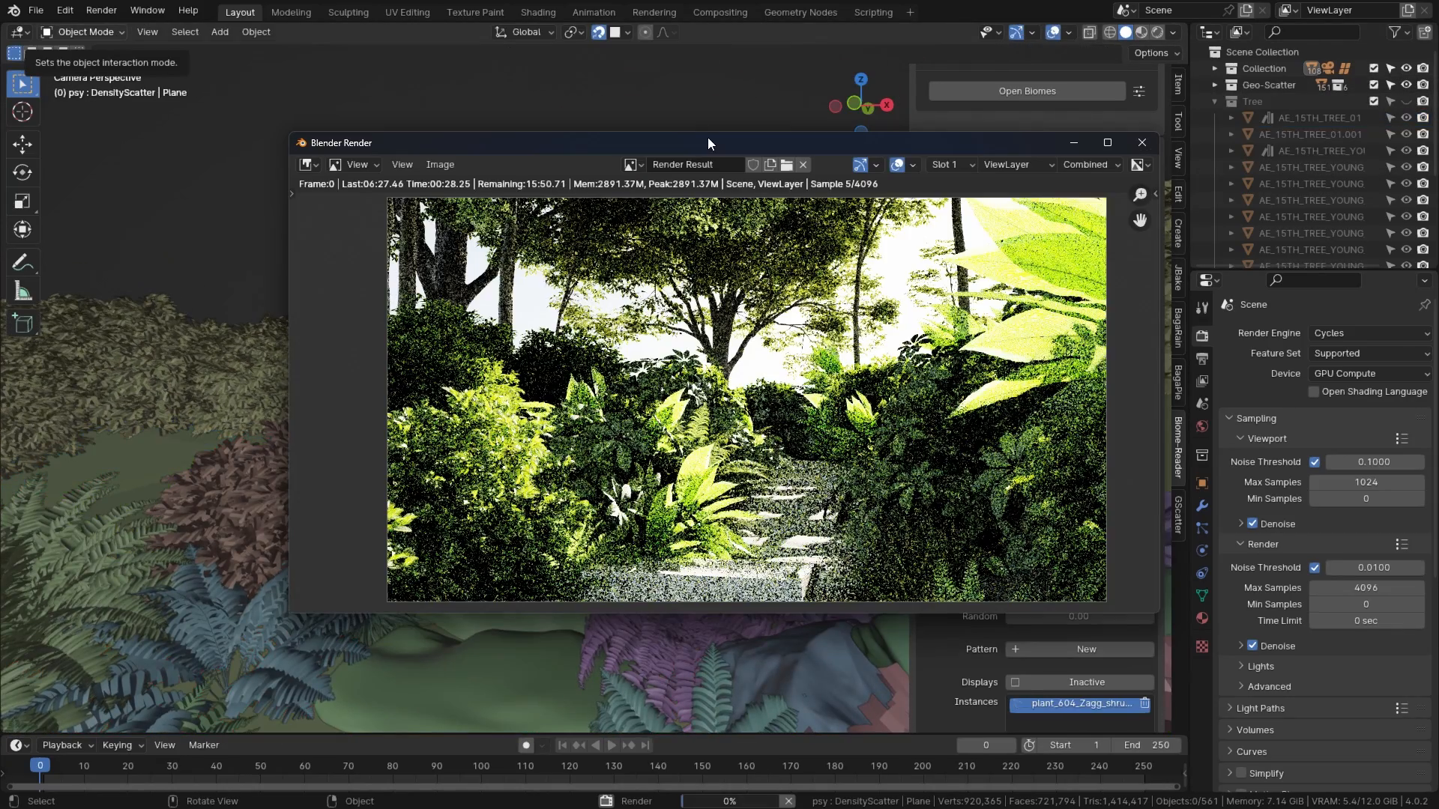
scroll(797, 344, "down", 1)
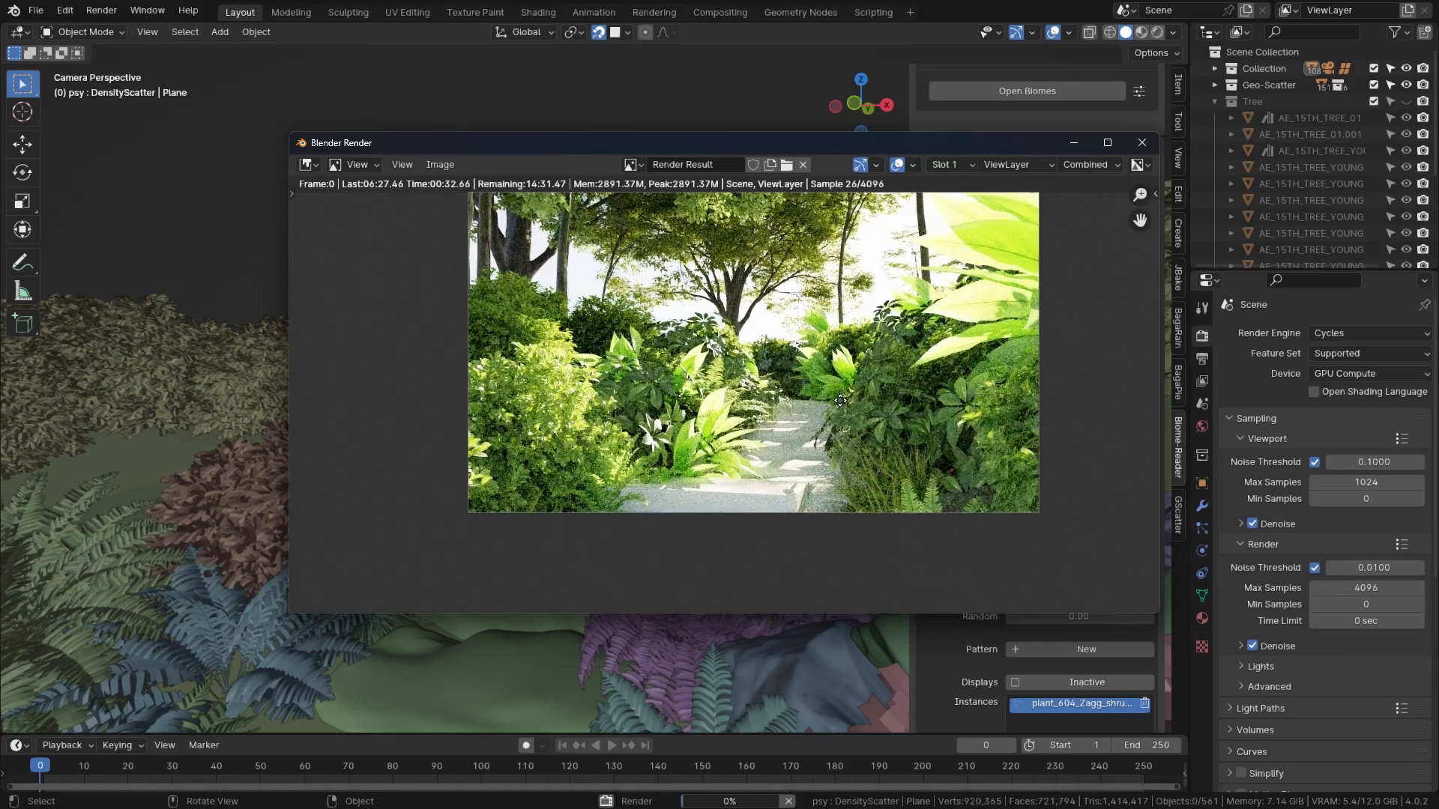
scroll(819, 459, "up", 1)
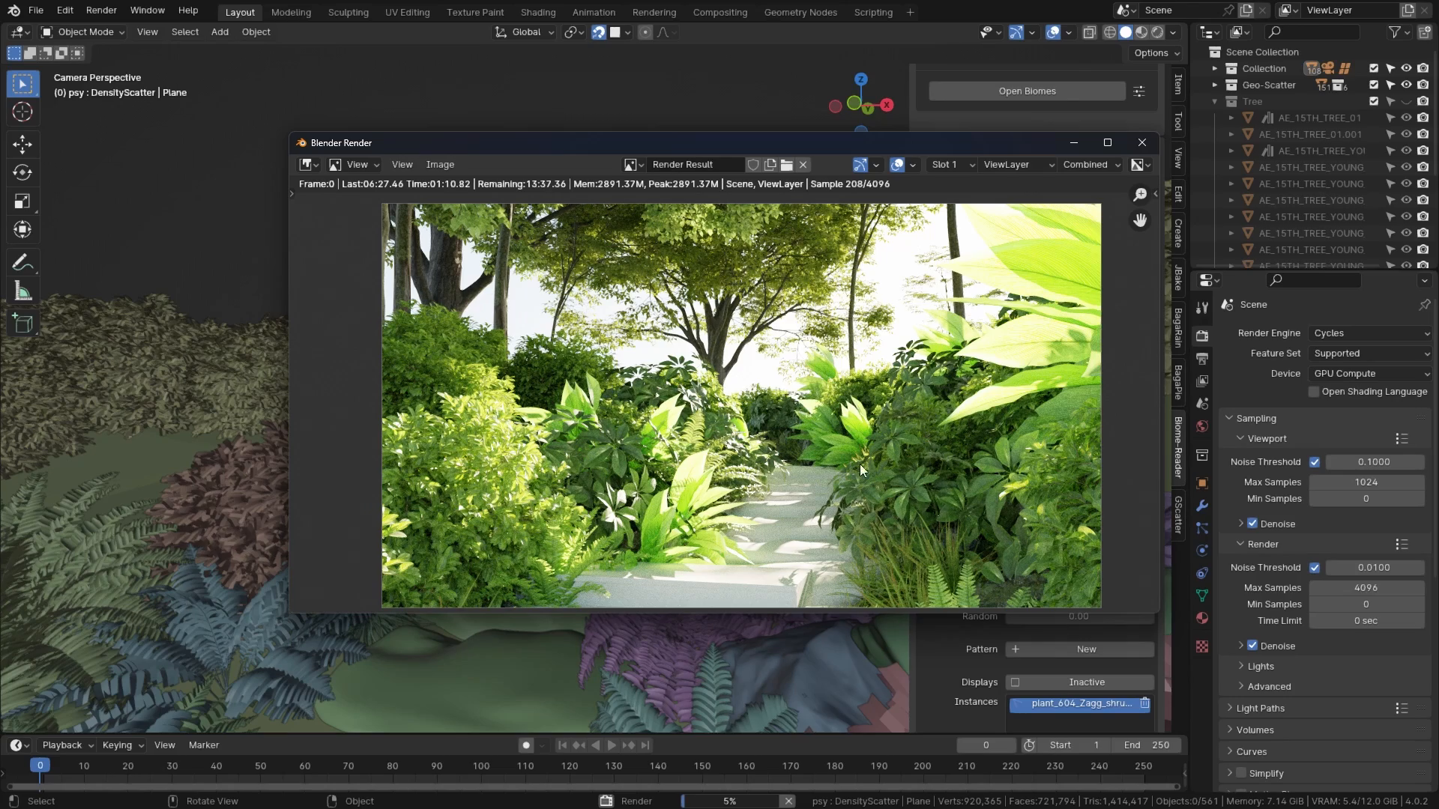
scroll(963, 500, "up", 4)
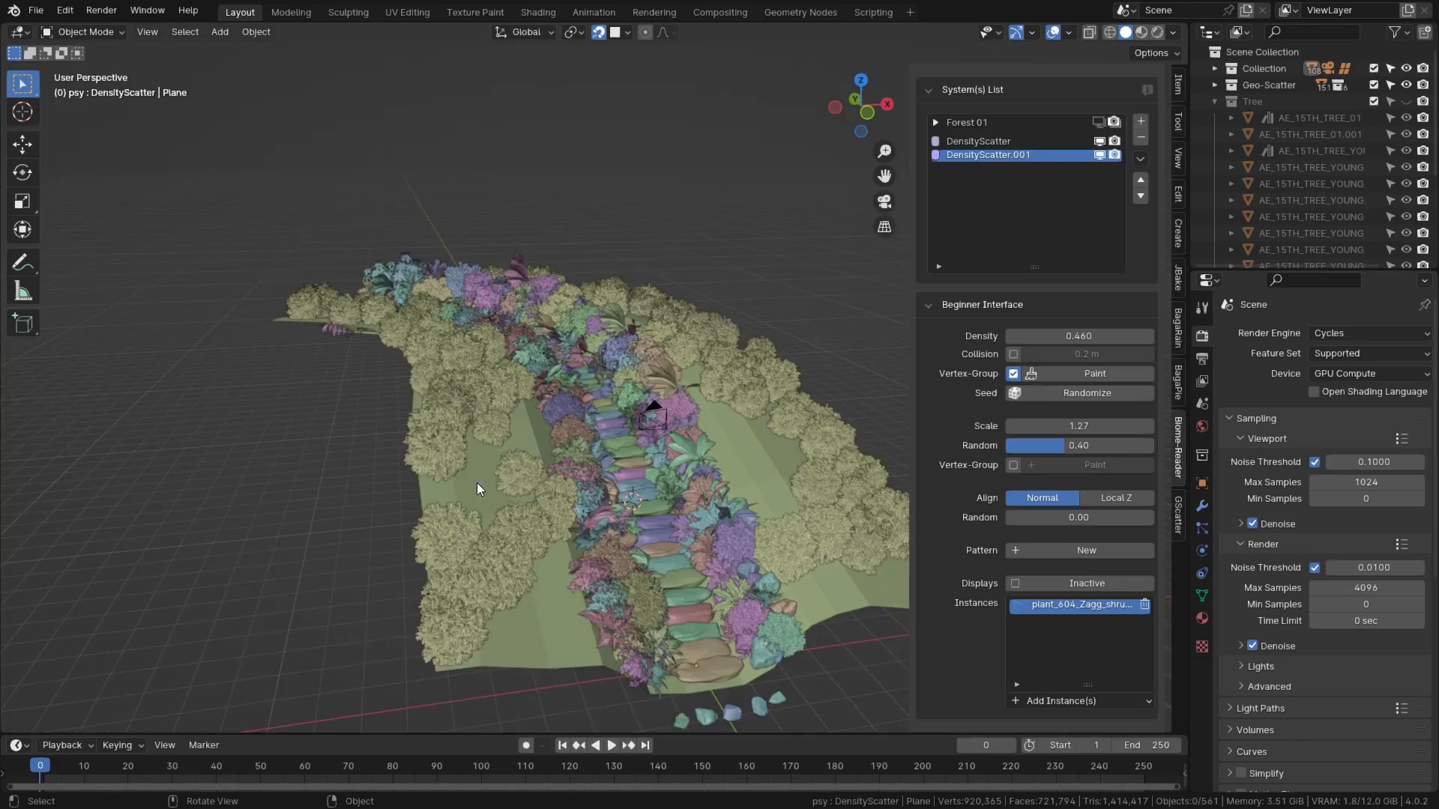
Step: Expand the Collection group in the outliner, select the terrain Plane and start editing its mesh
middle_click_drag(477, 488, 694, 414)
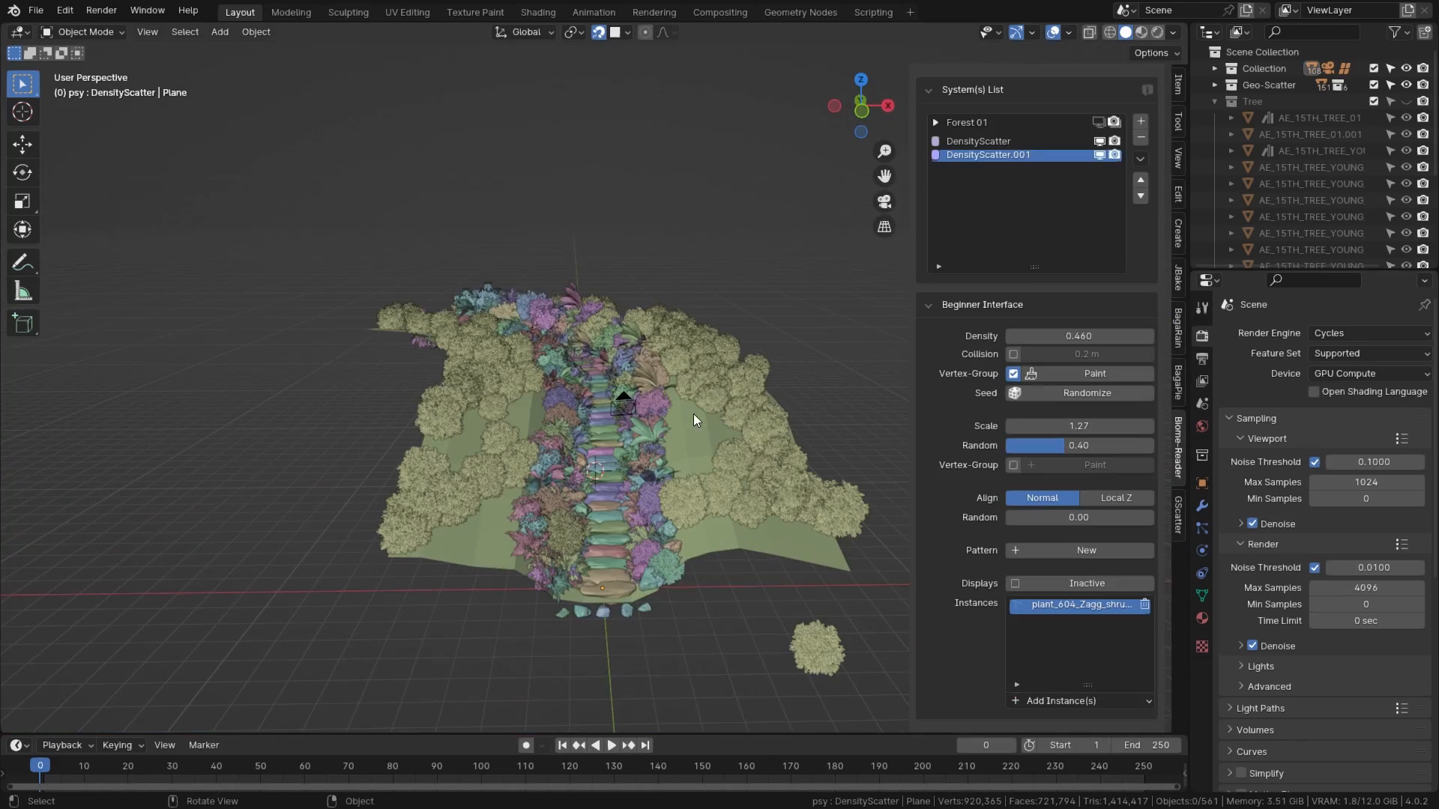
scroll(1034, 337, "up", 5)
left_click(1215, 101)
left_click(1214, 69)
scroll(1343, 162, "down", 8)
scroll(1341, 165, "down", 10)
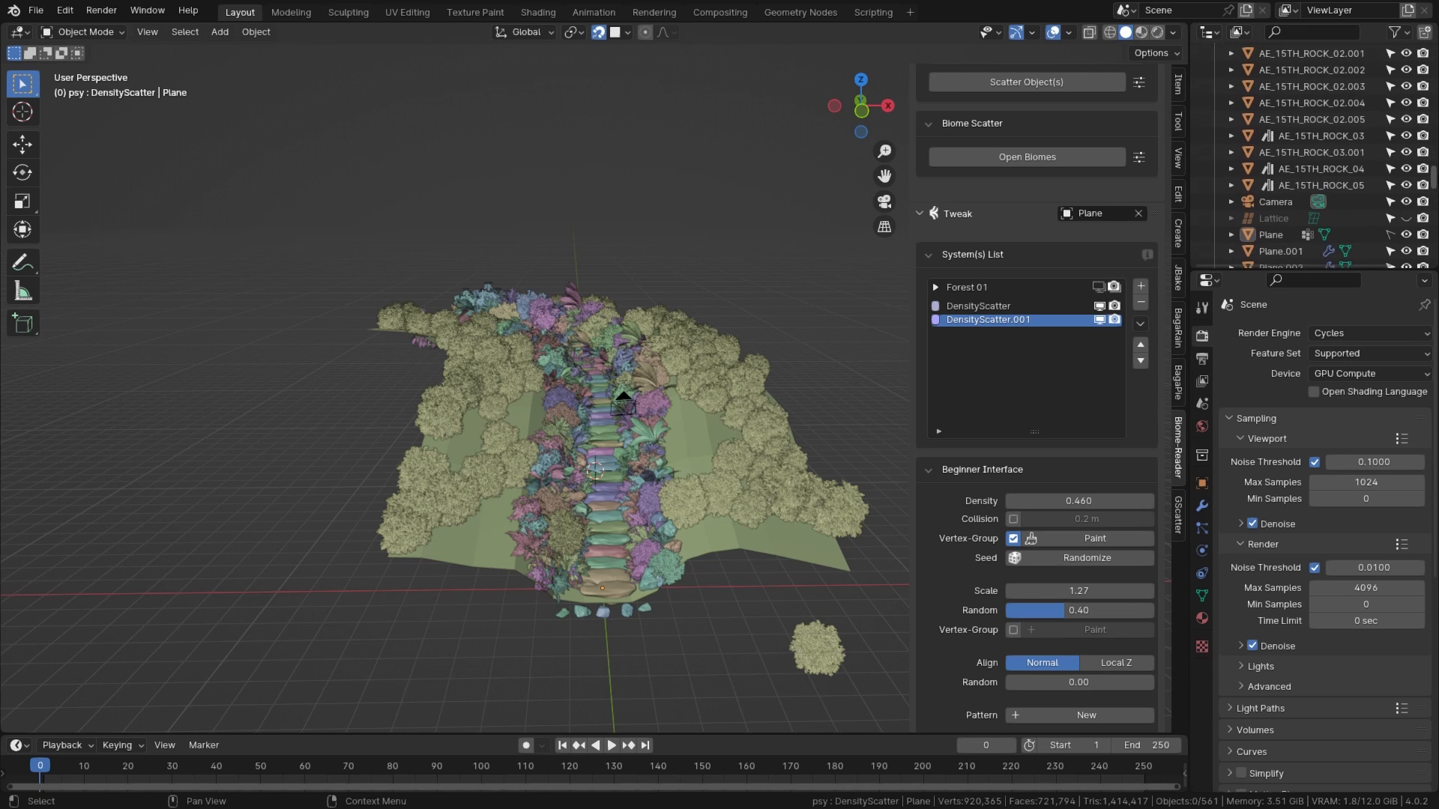
left_click(1289, 228)
key("Tab")
Step: Enable proportional editing and raise the terrain's outer edges on both sides of the stairs along Z
middle_click_drag(377, 460, 389, 464)
left_click(388, 465, "alt")
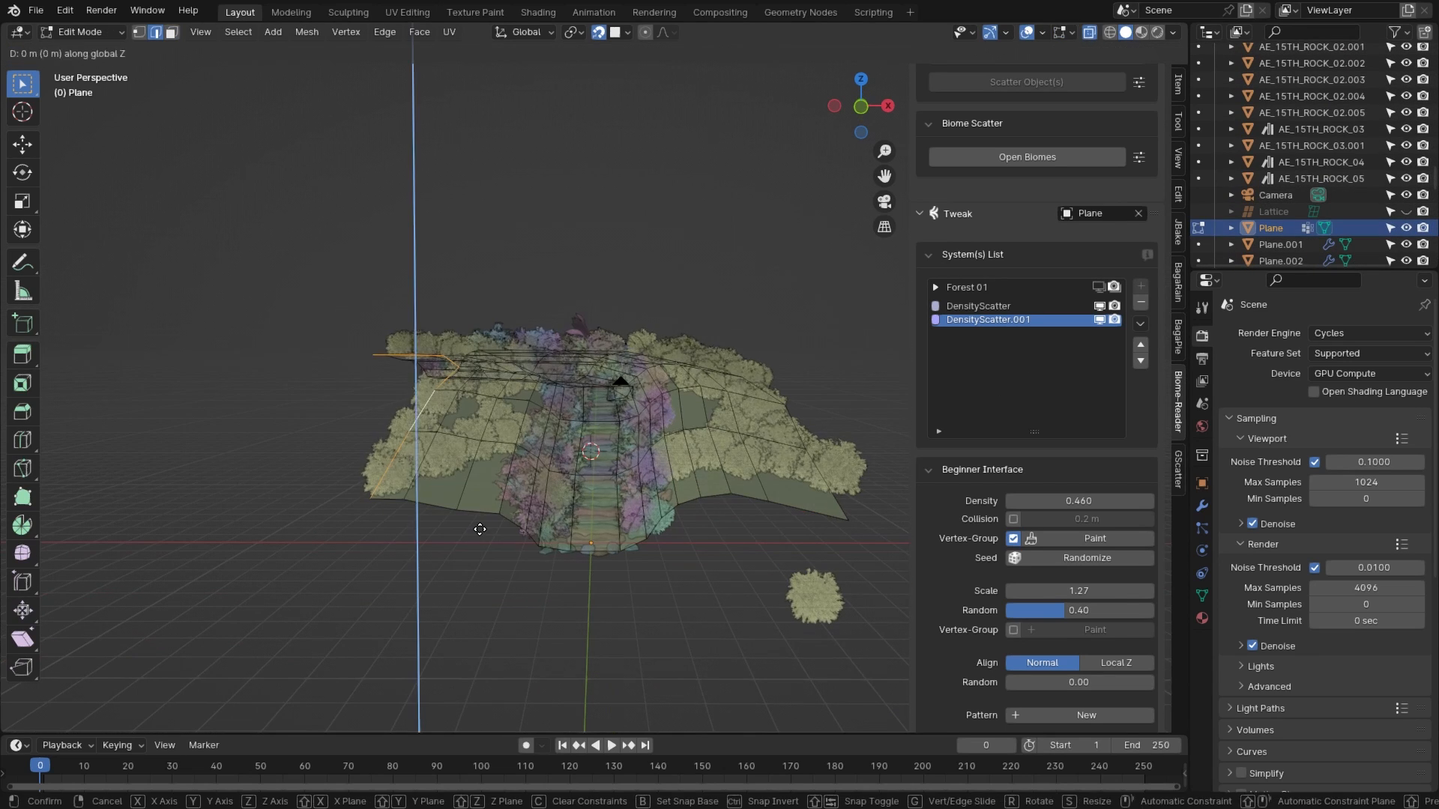
key("o")
key("g")
key("z")
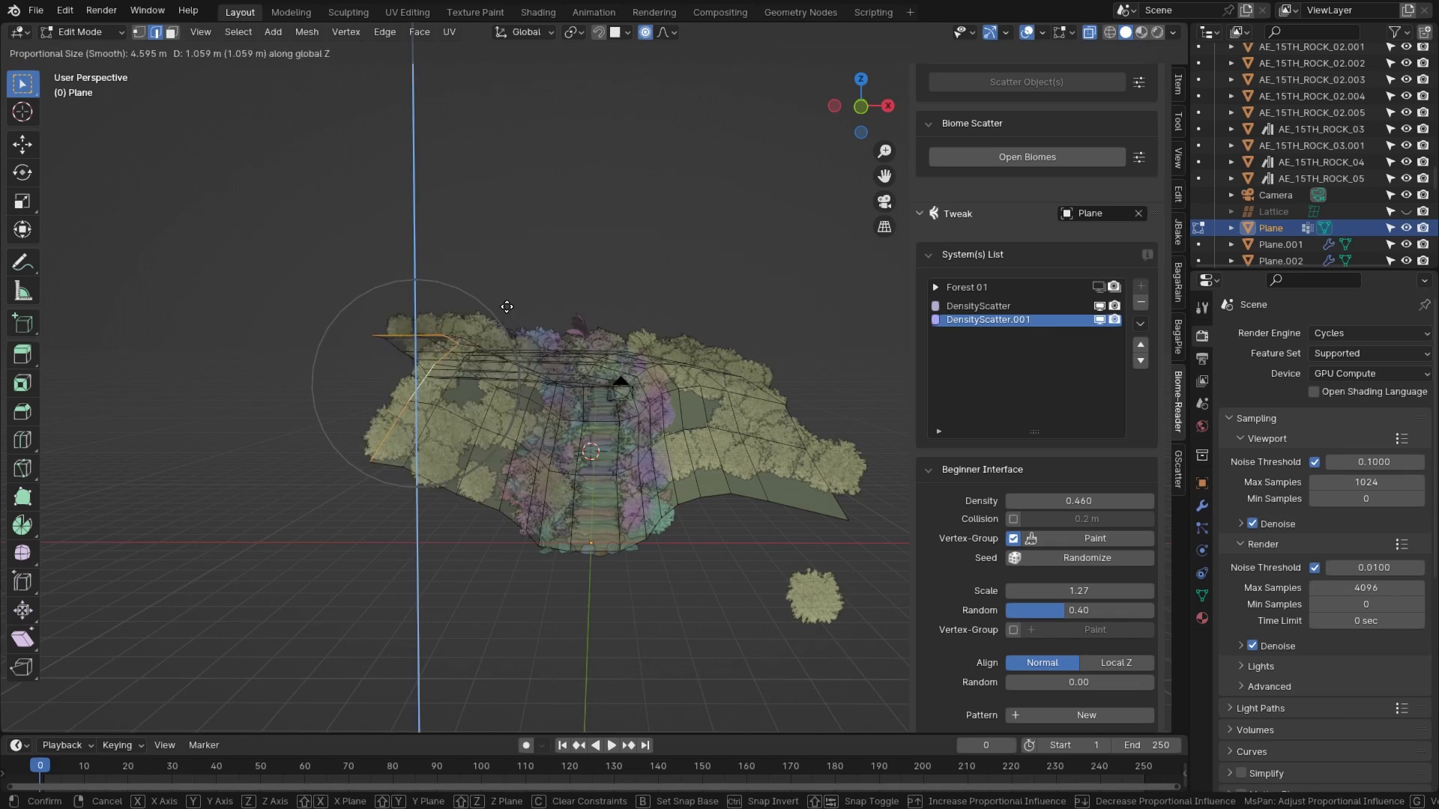
left_click(586, 328)
left_click(815, 463, "alt")
key("g")
key("z")
left_click(815, 306)
key("alt+z")
Step: Raise the terrain's right and left border edges further along Z from a closer view of the slope
scroll(820, 319, "up", 2)
middle_click_drag(821, 319, 886, 418)
left_click(886, 418, "alt")
key("g")
key("z")
left_click(884, 367)
left_click(279, 438, "alt")
key("g")
key("z")
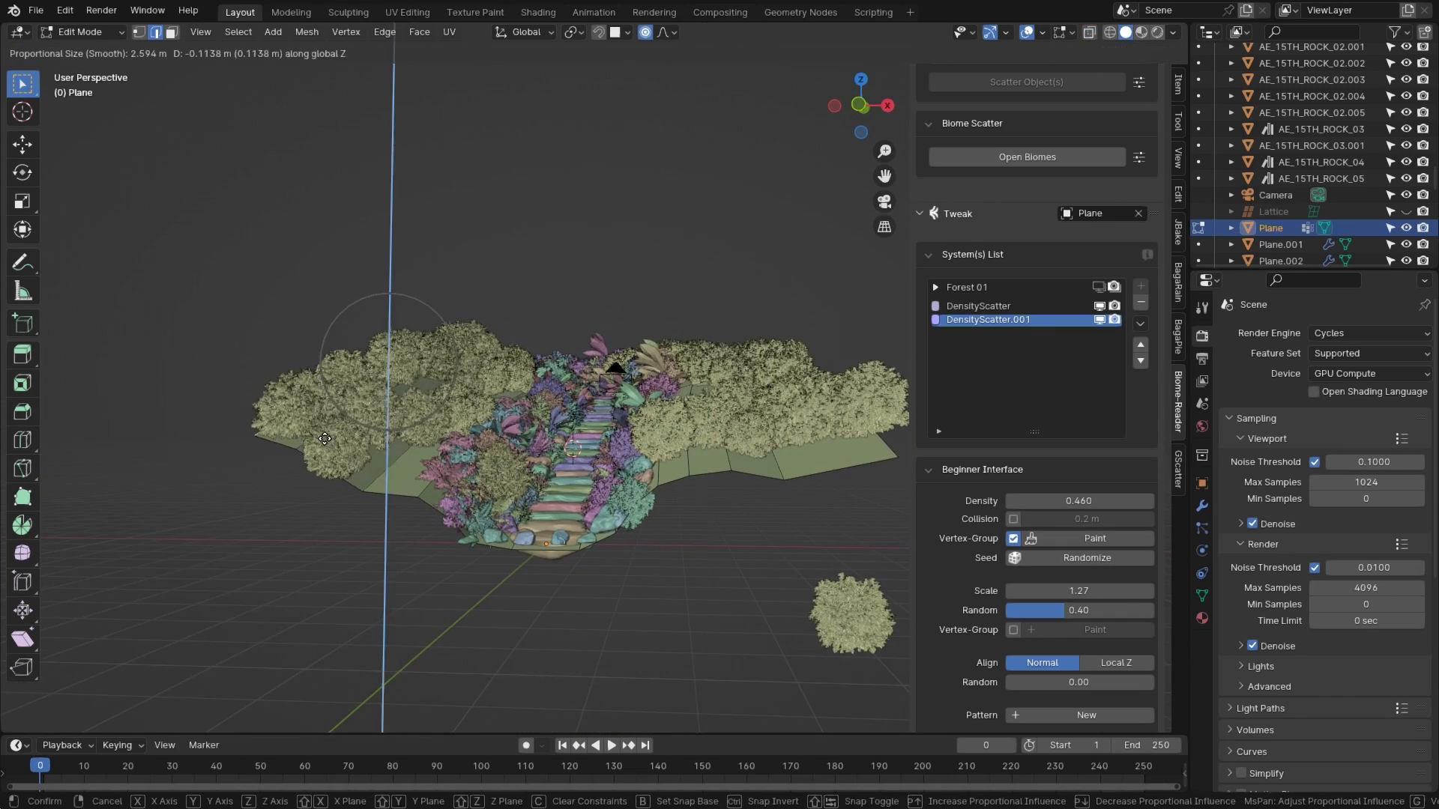
left_click(315, 368)
Step: Return to object mode and fly through the scene starting from the camera view
key("KP_0")
key("Tab")
key("shift+grave")
key("w")
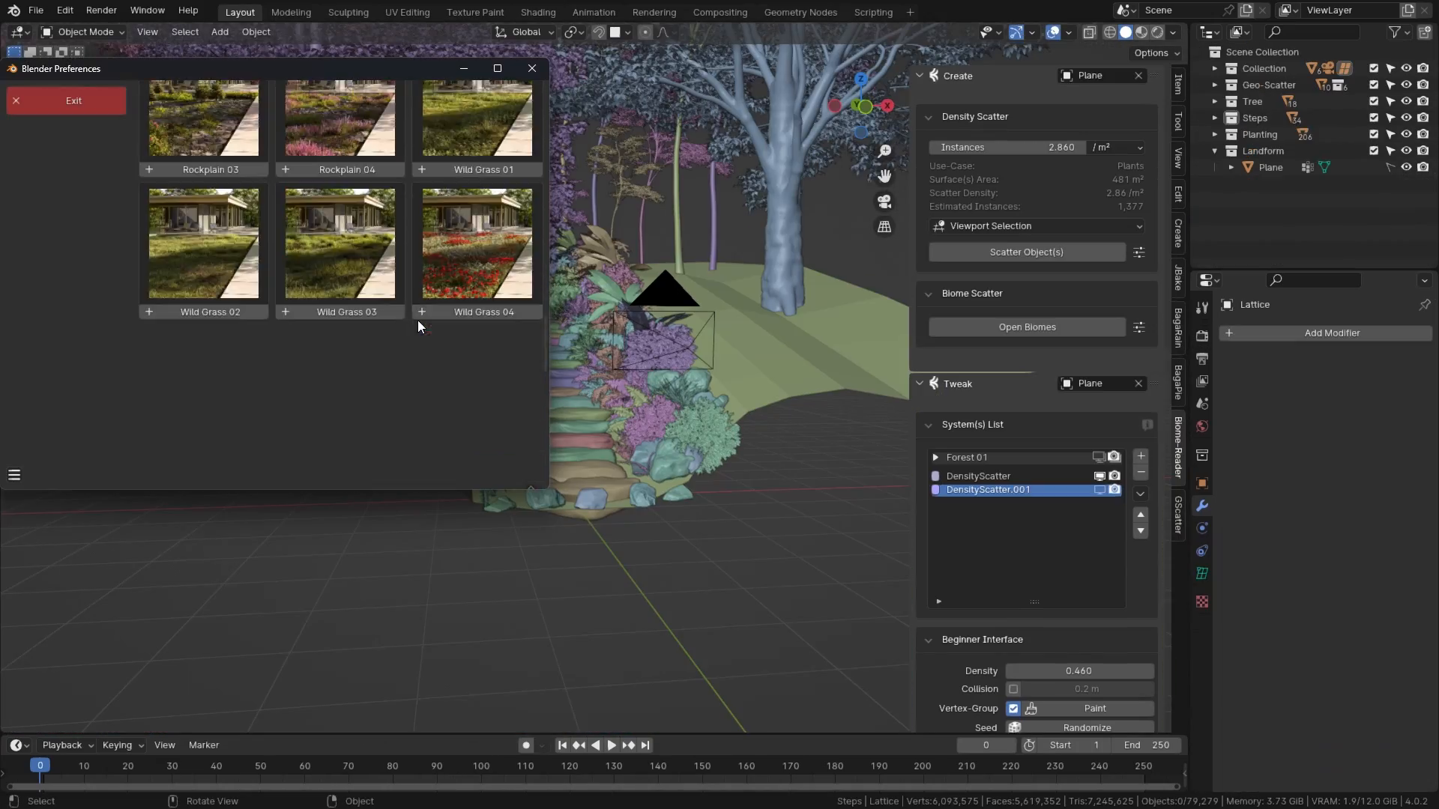
Step: Scatter the 15th Biome 02 preset from the biome library over the terrain plane
scroll(417, 320, "up", 5)
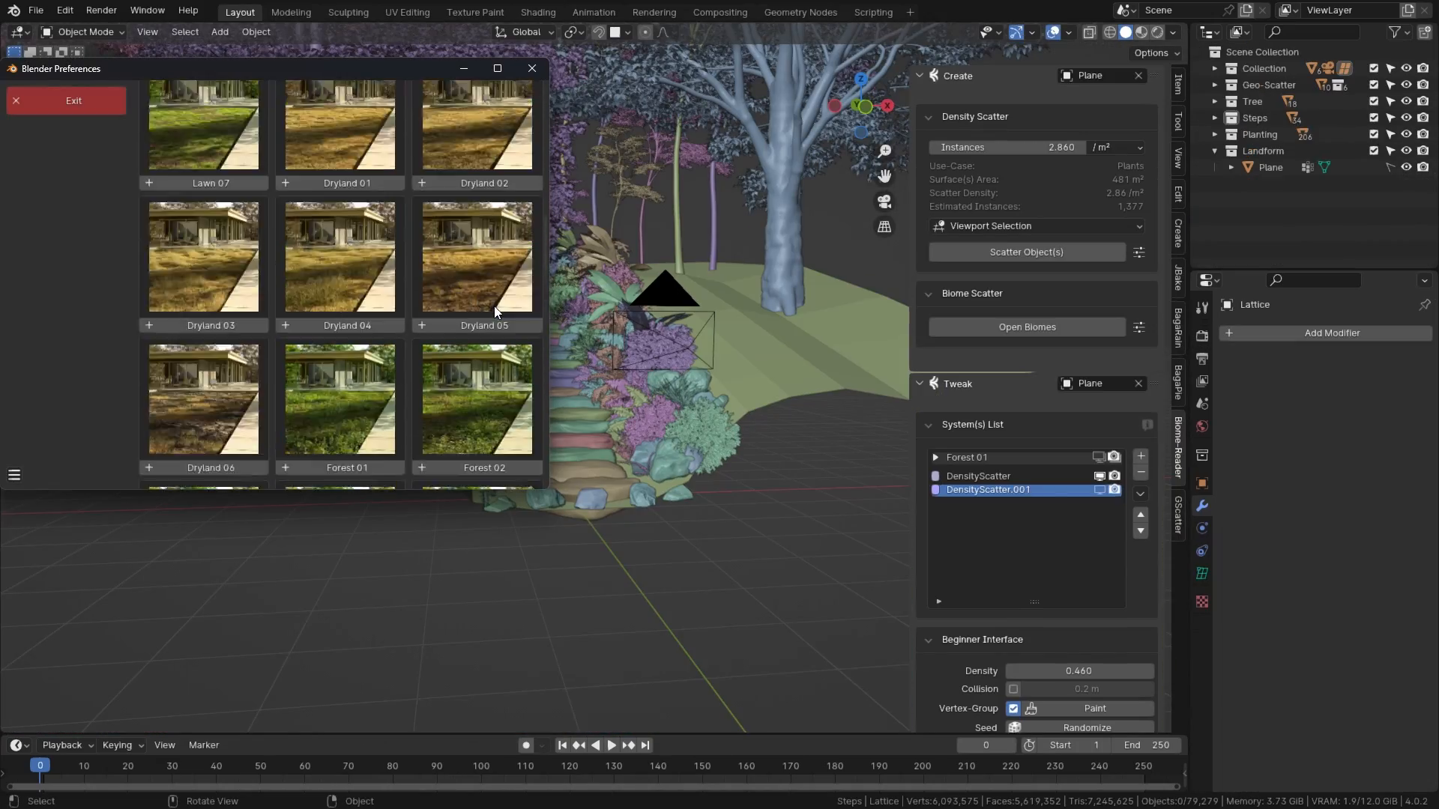
scroll(517, 327, "up", 2)
left_click(353, 218)
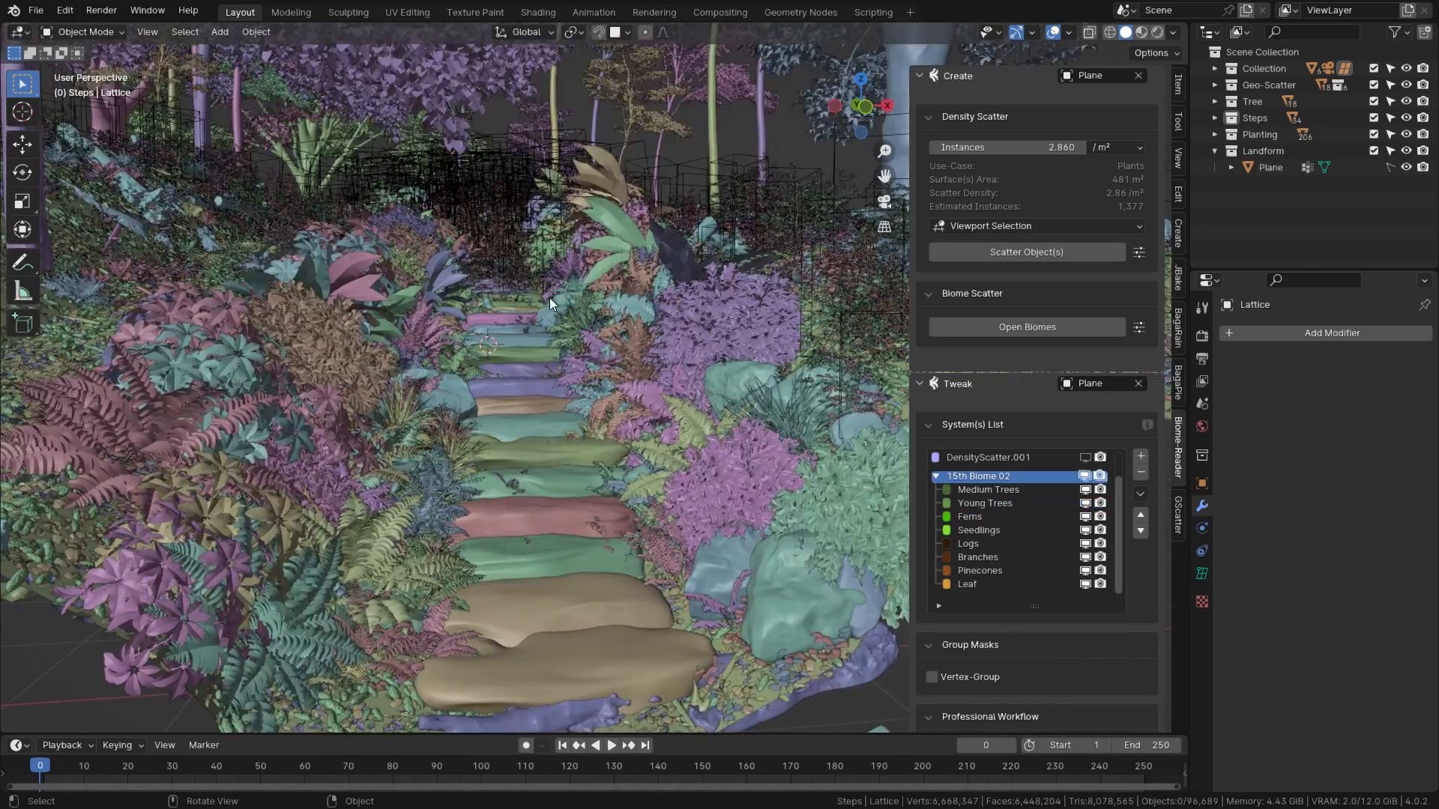
Step: Hide the Tree collection in the viewport and inspect the scattered biome around the stairs
middle_click_drag(550, 298, 646, 300)
left_click(1406, 102)
middle_click_drag(652, 367, 608, 377)
scroll(592, 525, "up", 3)
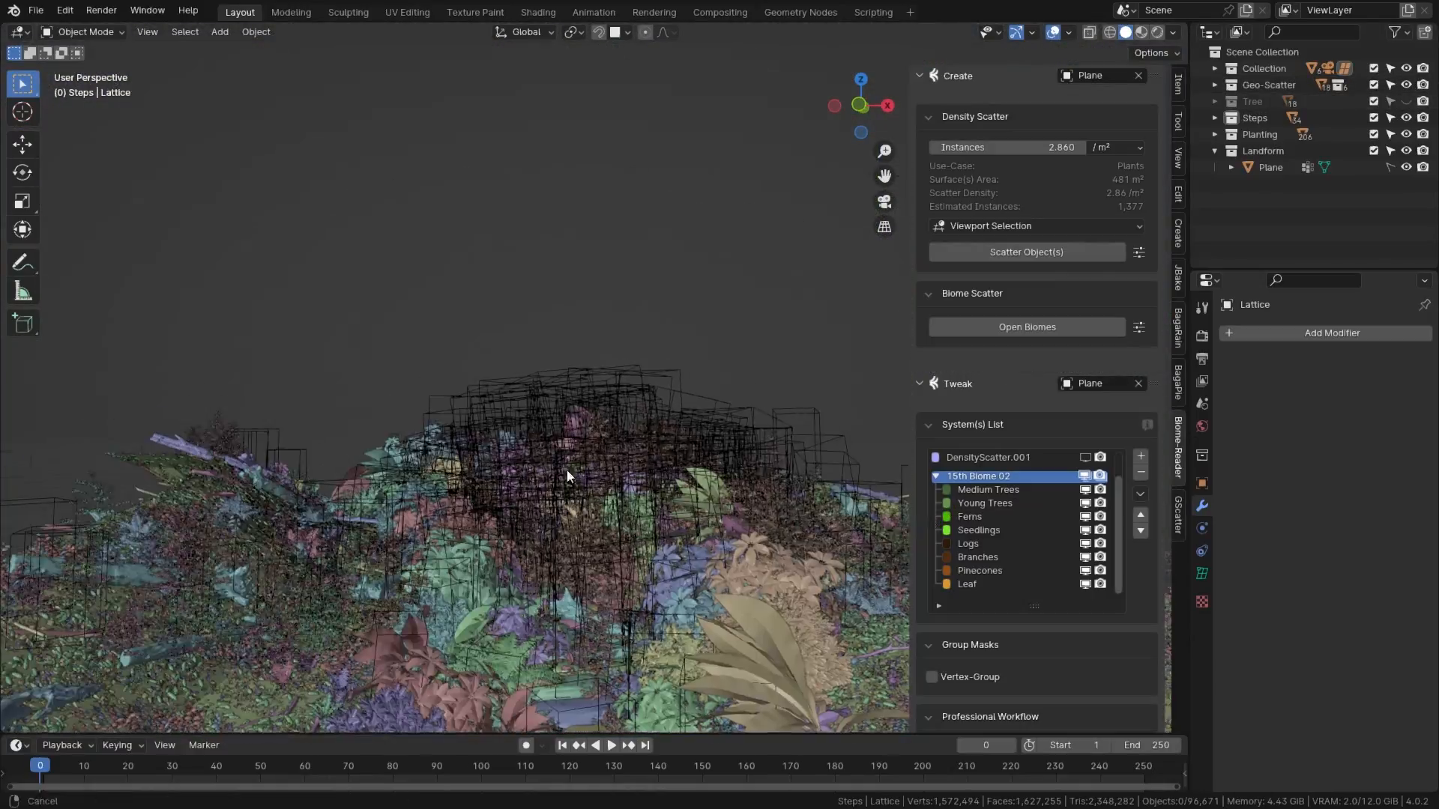
middle_click_drag(592, 519, 566, 455, "shift")
Step: Remove the Logs, Branches, Pinecones and Ferns layers from 15th Biome 02
left_click(1002, 559)
left_click(1140, 472)
middle_click_drag(749, 570, 669, 578)
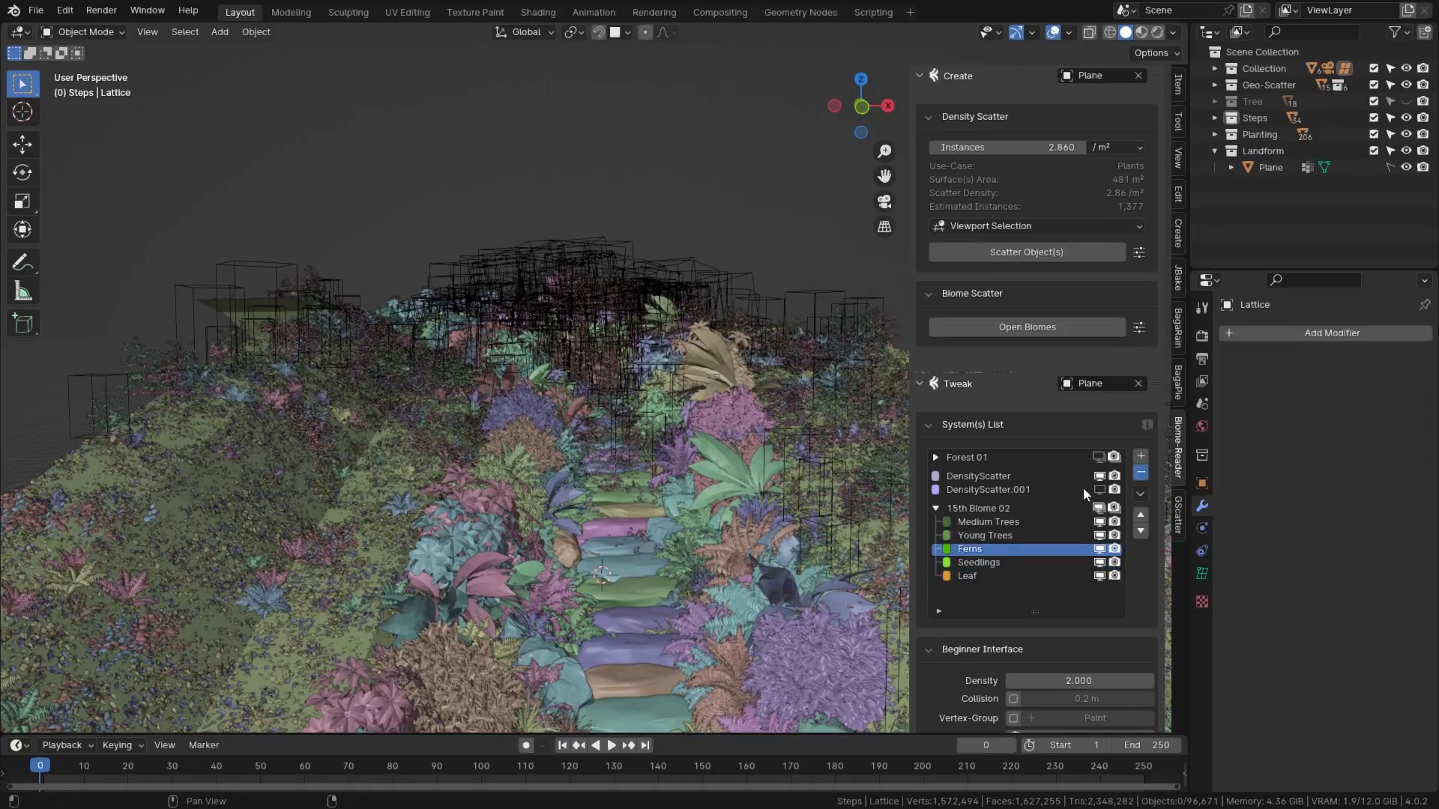
left_click(1140, 472)
scroll(1040, 655, "down", 5)
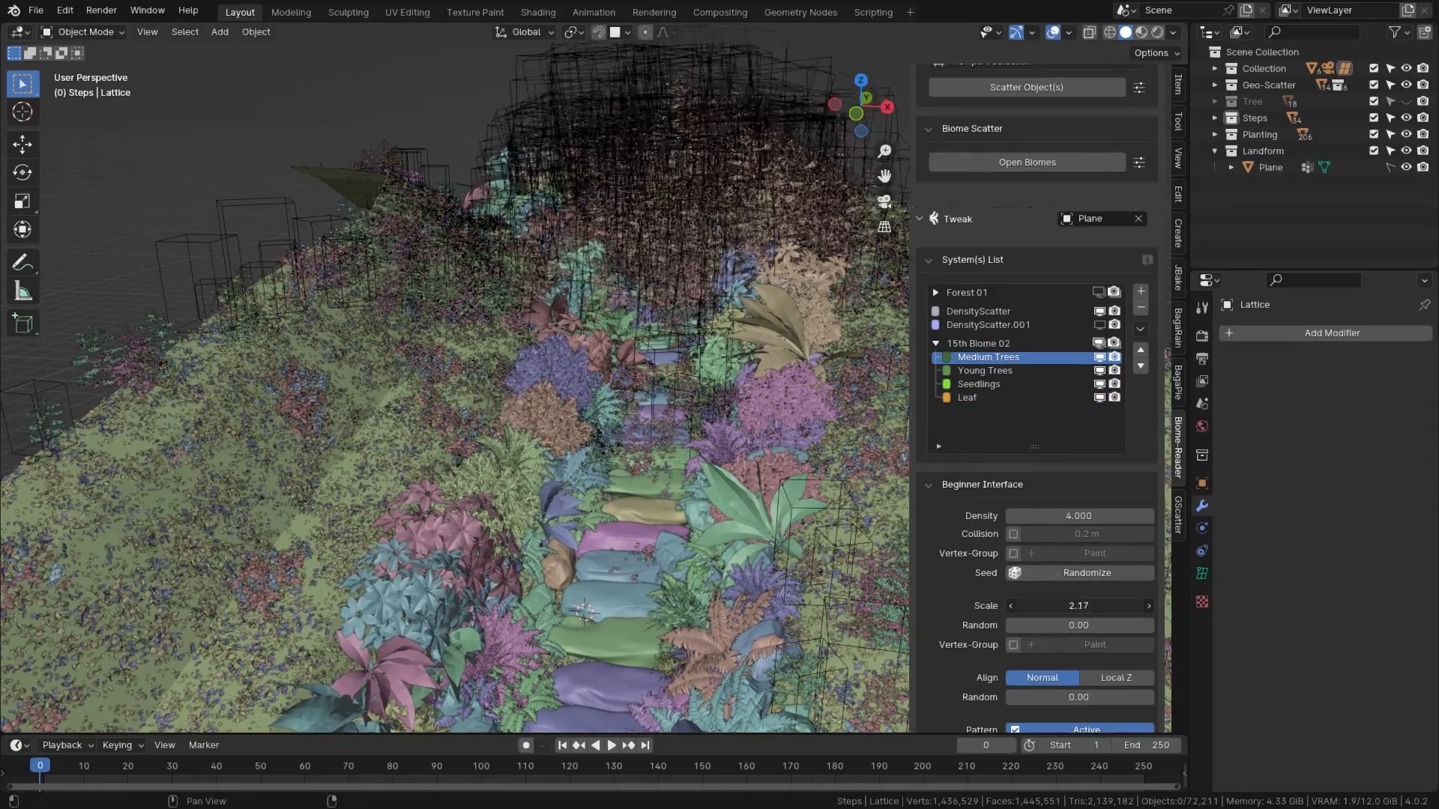
Step: Set the scale of the Medium Trees layer in 15th Biome 02 to 2.38
left_click_drag(1079, 605, 1109, 606)
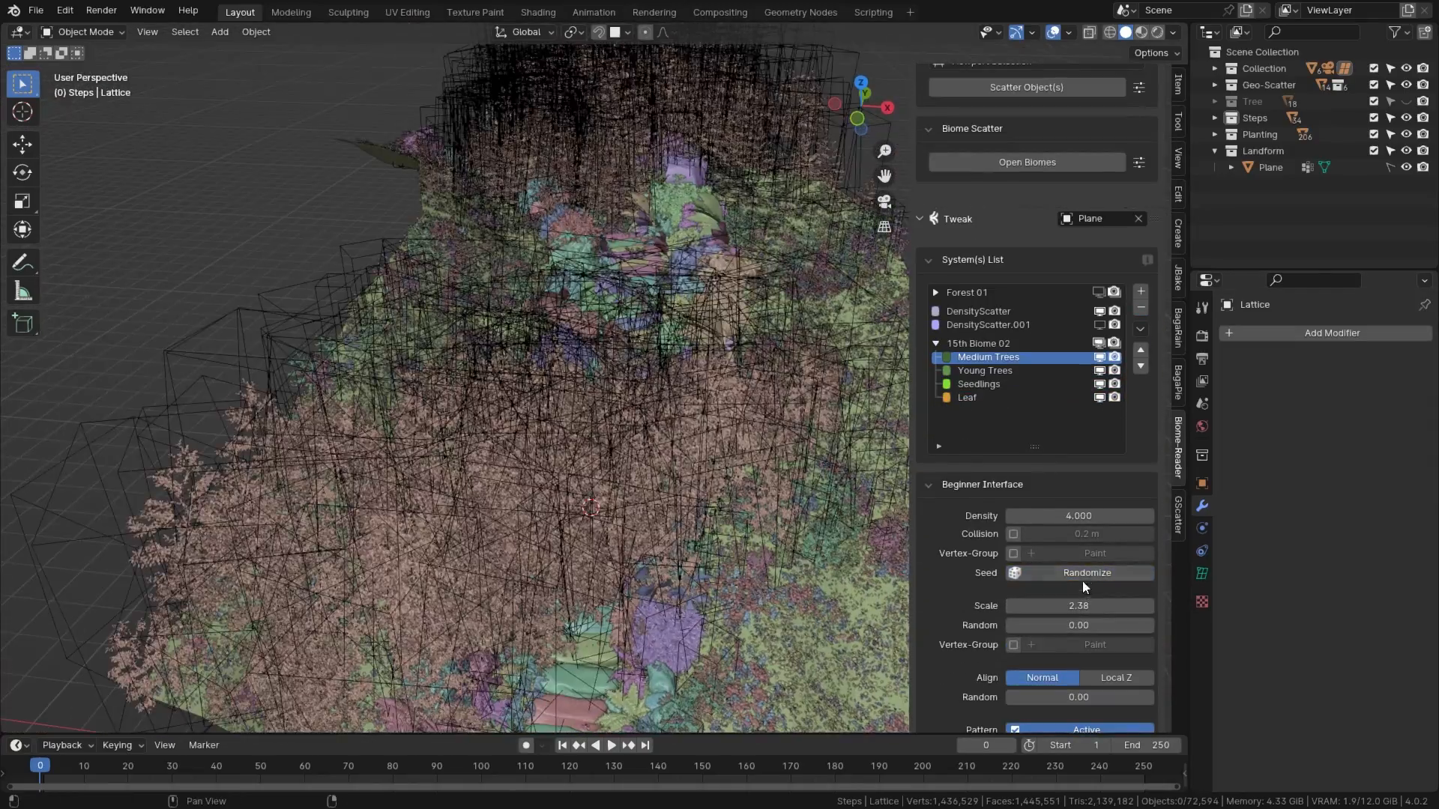
middle_click_drag(583, 390, 581, 461)
scroll(582, 460, "down", 4)
scroll(1086, 577, "down", 2)
mouse_move(1079, 683)
left_mouse_down()
mouse_move(1109, 683)
mouse_move(1072, 683)
left_mouse_up()
scroll(596, 435, "up", 2)
Step: Mask the whole 15th Biome 02 group with the vertex group Main to keep the stairs clear
middle_click_drag(637, 450, 658, 258)
left_click(980, 277)
scroll(996, 471, "down", 3)
left_click(972, 351)
left_click(989, 373)
left_click(991, 401)
scroll(669, 376, "up", 4)
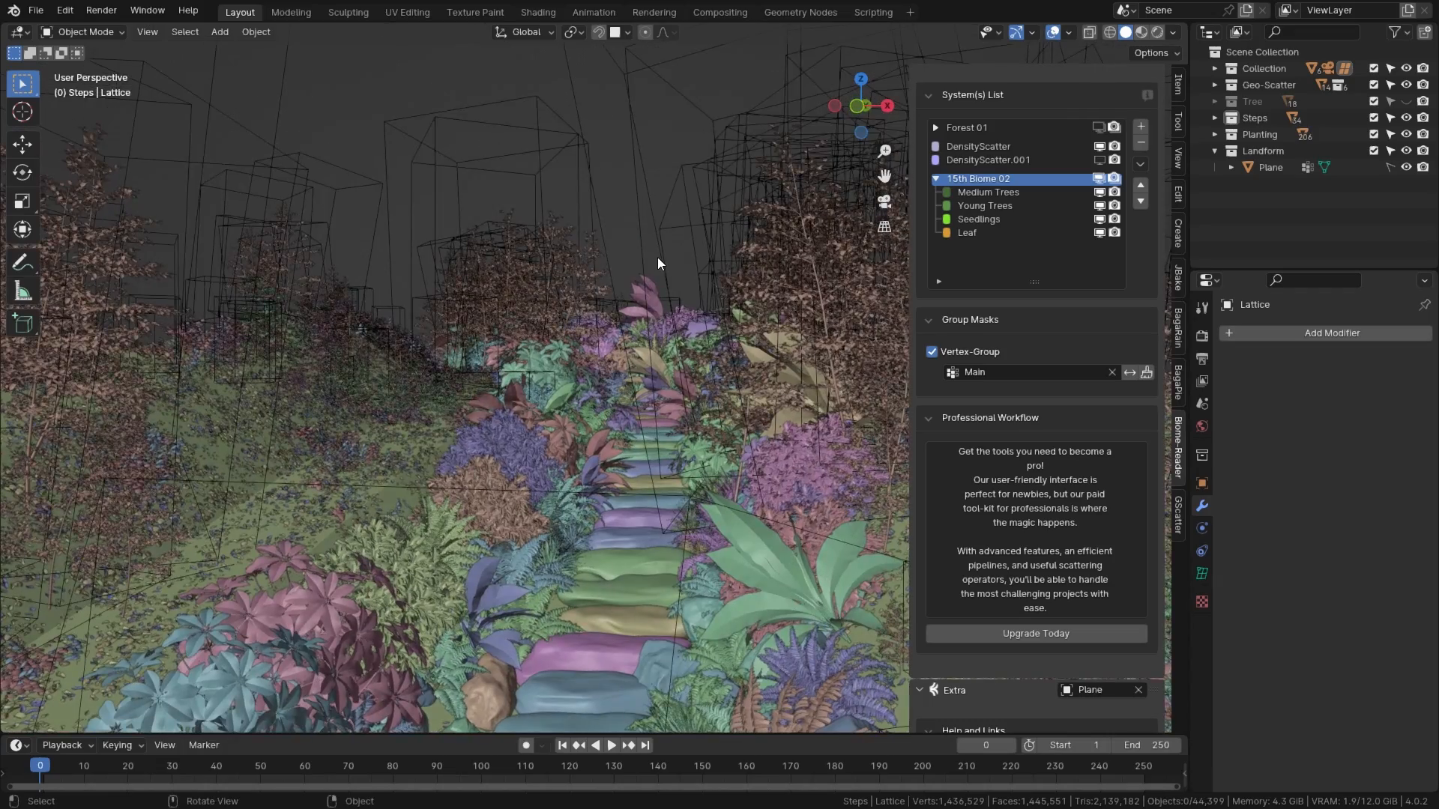
Step: Show the Tree collection and the Forest 01 and DensityScatter.001 scatters, and preview the scene rendered from the camera
key("KP_0")
left_click(1406, 101)
left_click(1099, 160)
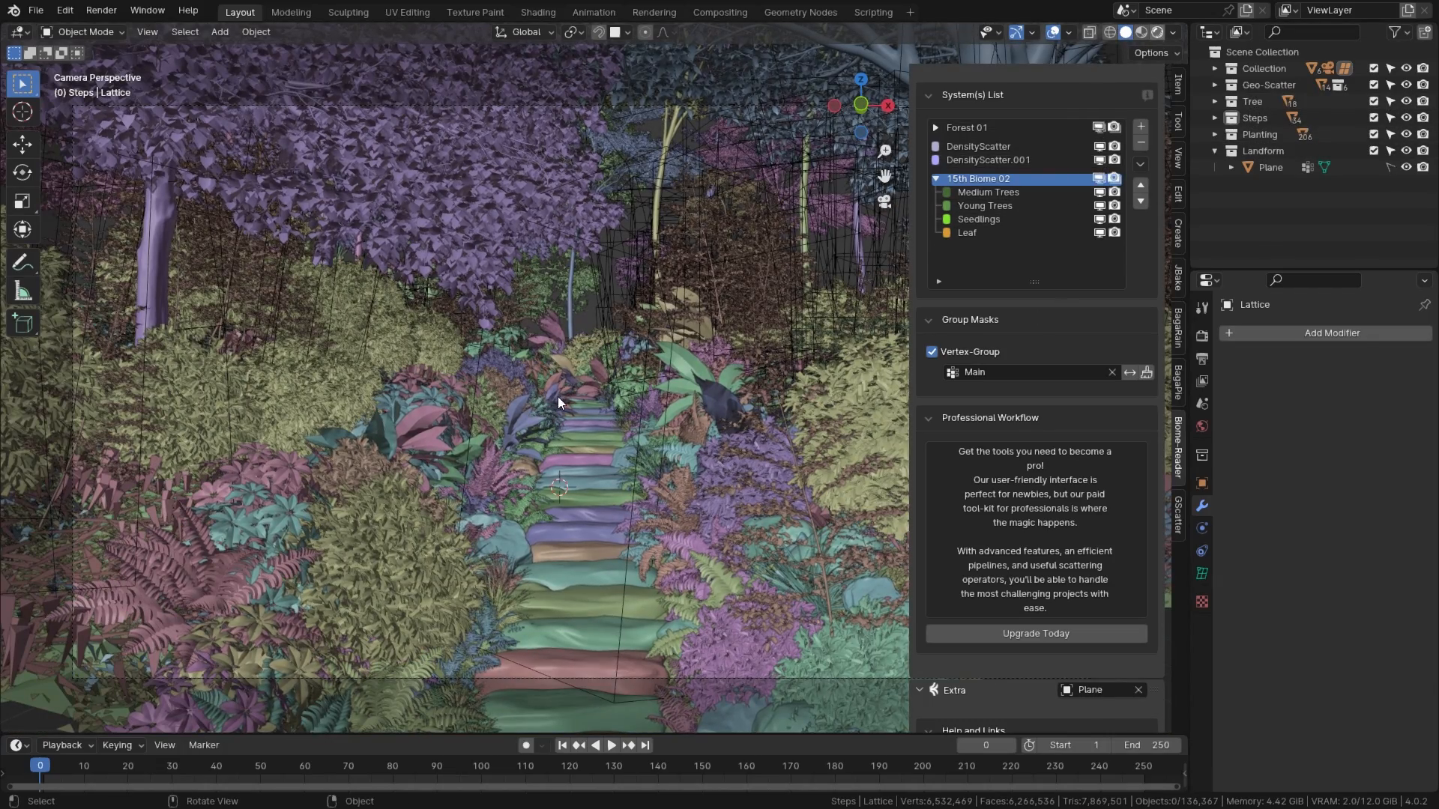
key("z")
key("8")
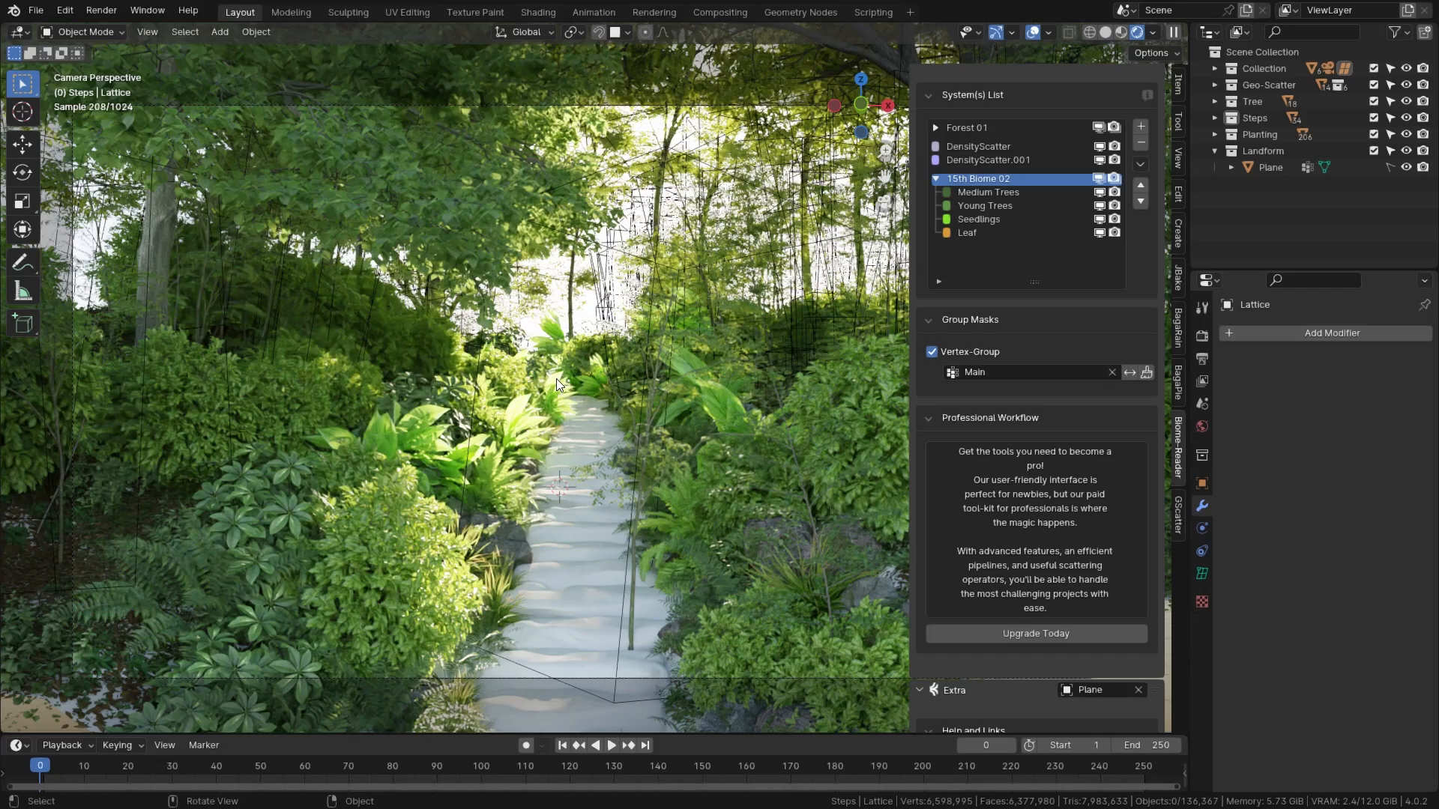
left_click(1110, 31)
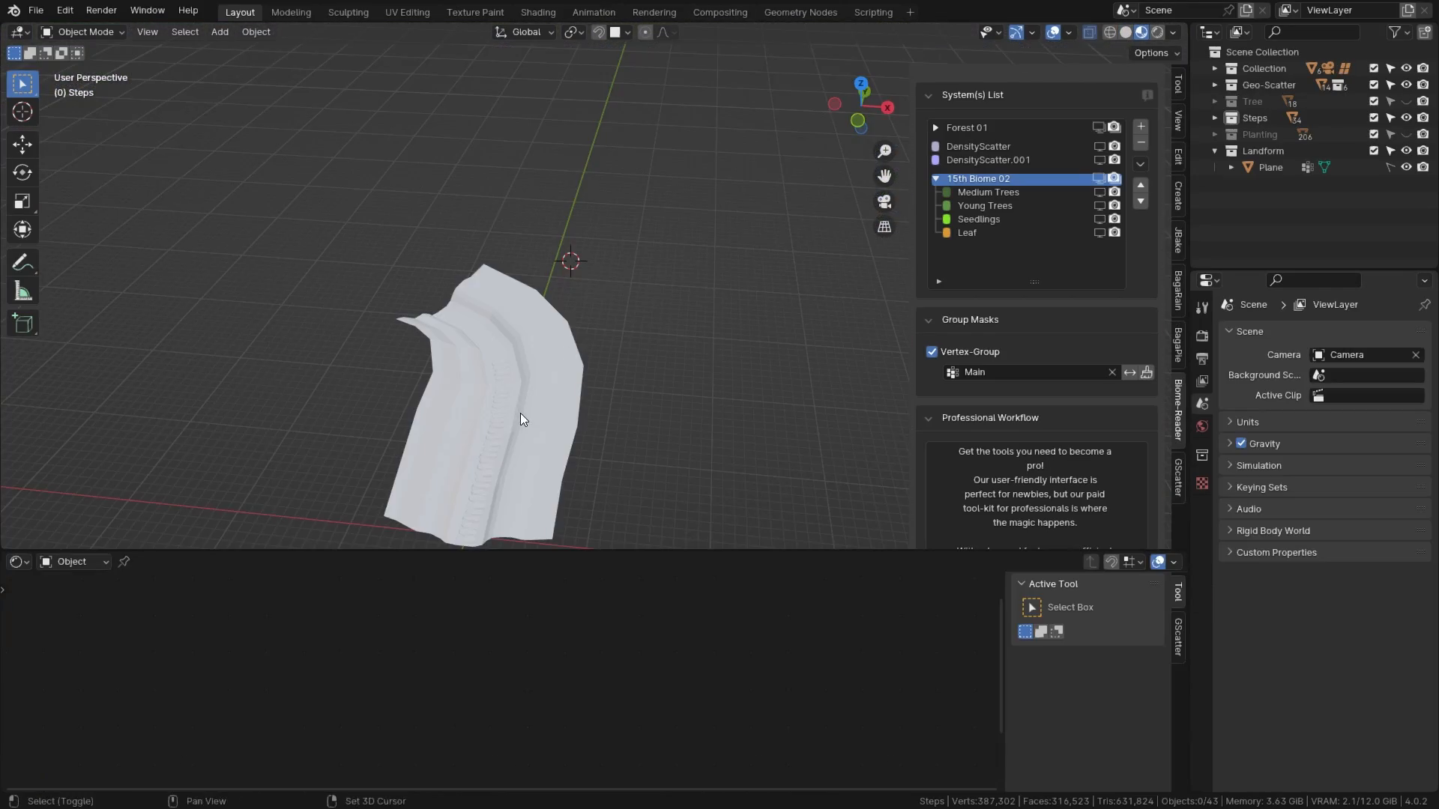
Step: Import the tree cutout image as a plane
middle_click_drag(520, 413, 548, 384, "shift")
left_click(36, 12)
mouse_move(120, 244)
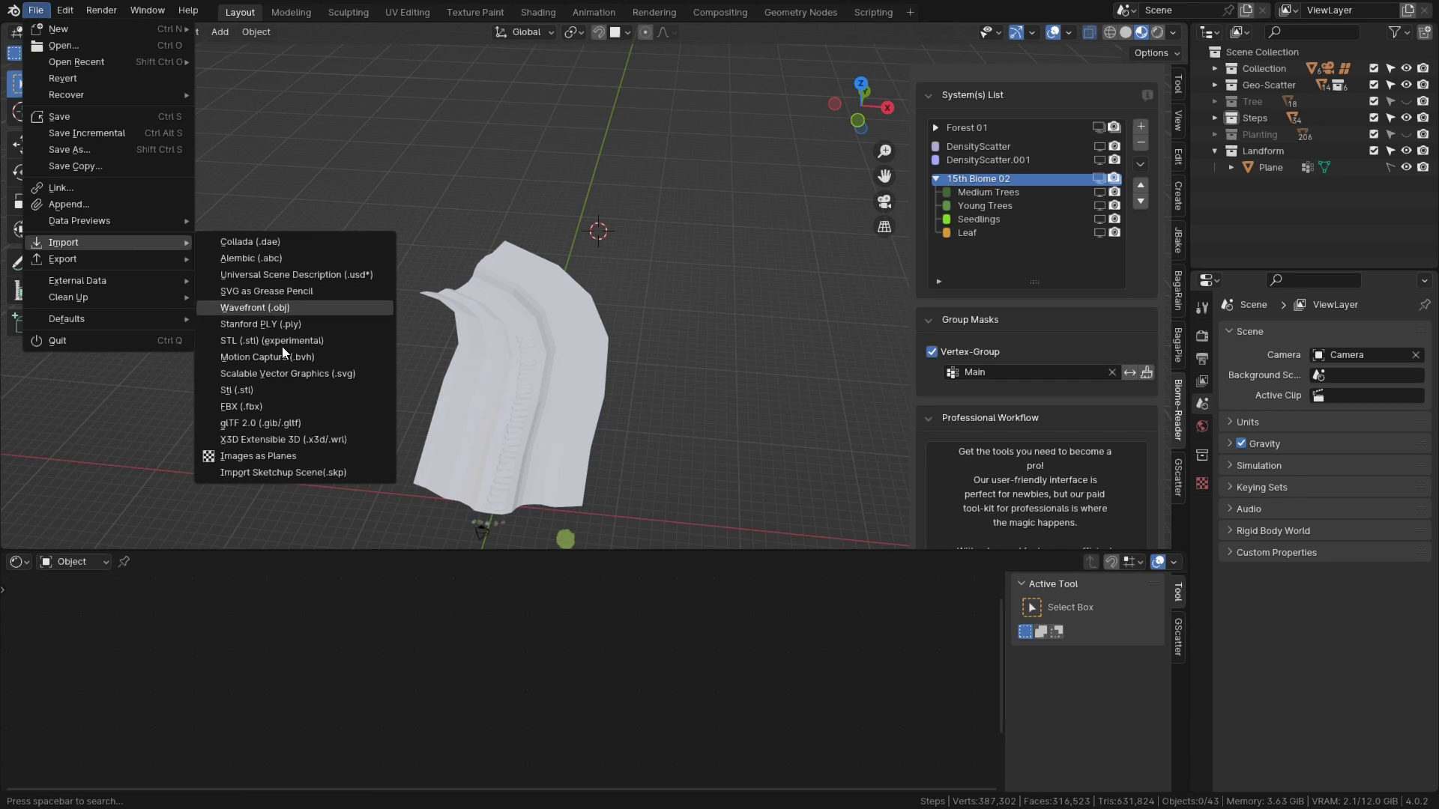
left_click(331, 454)
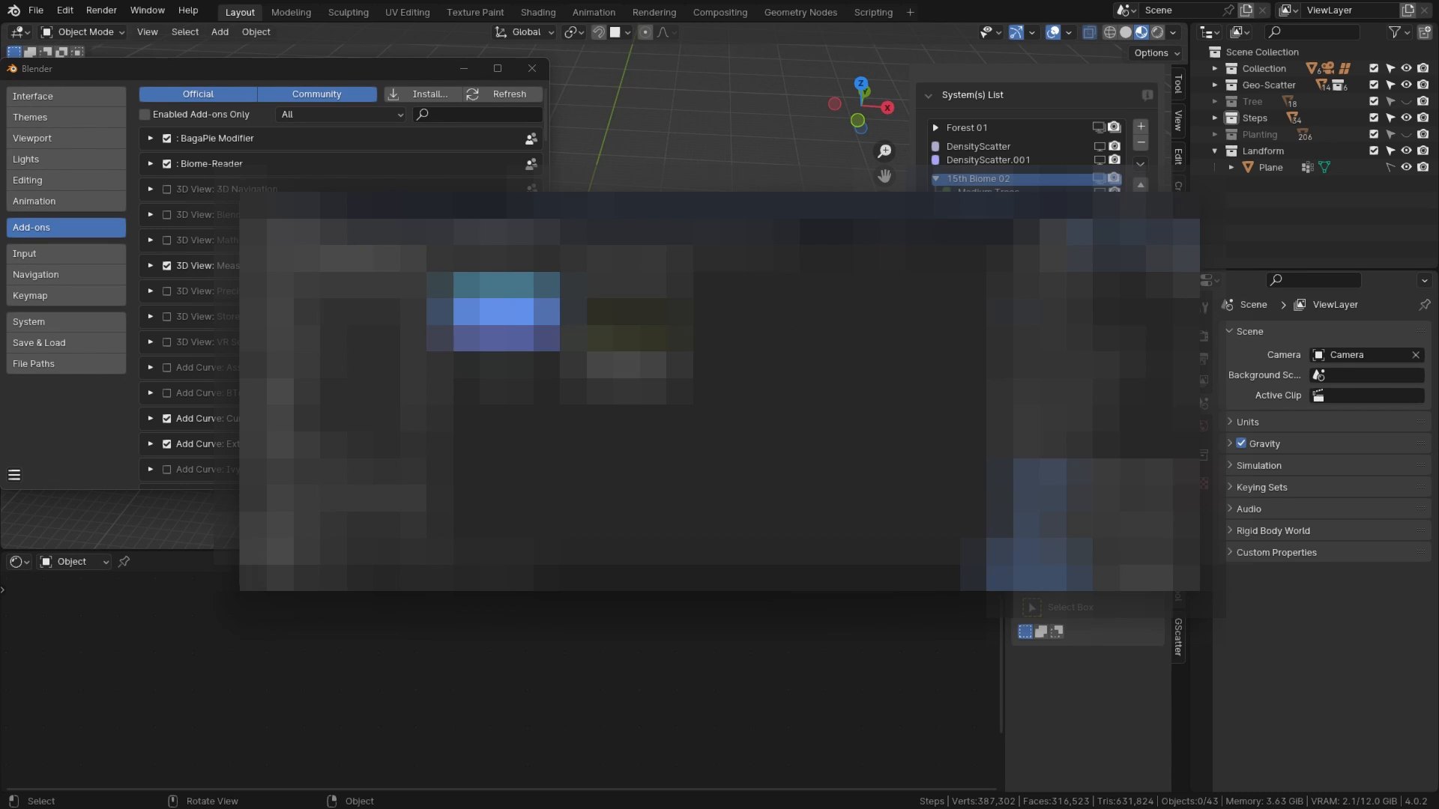
double_click(649, 338)
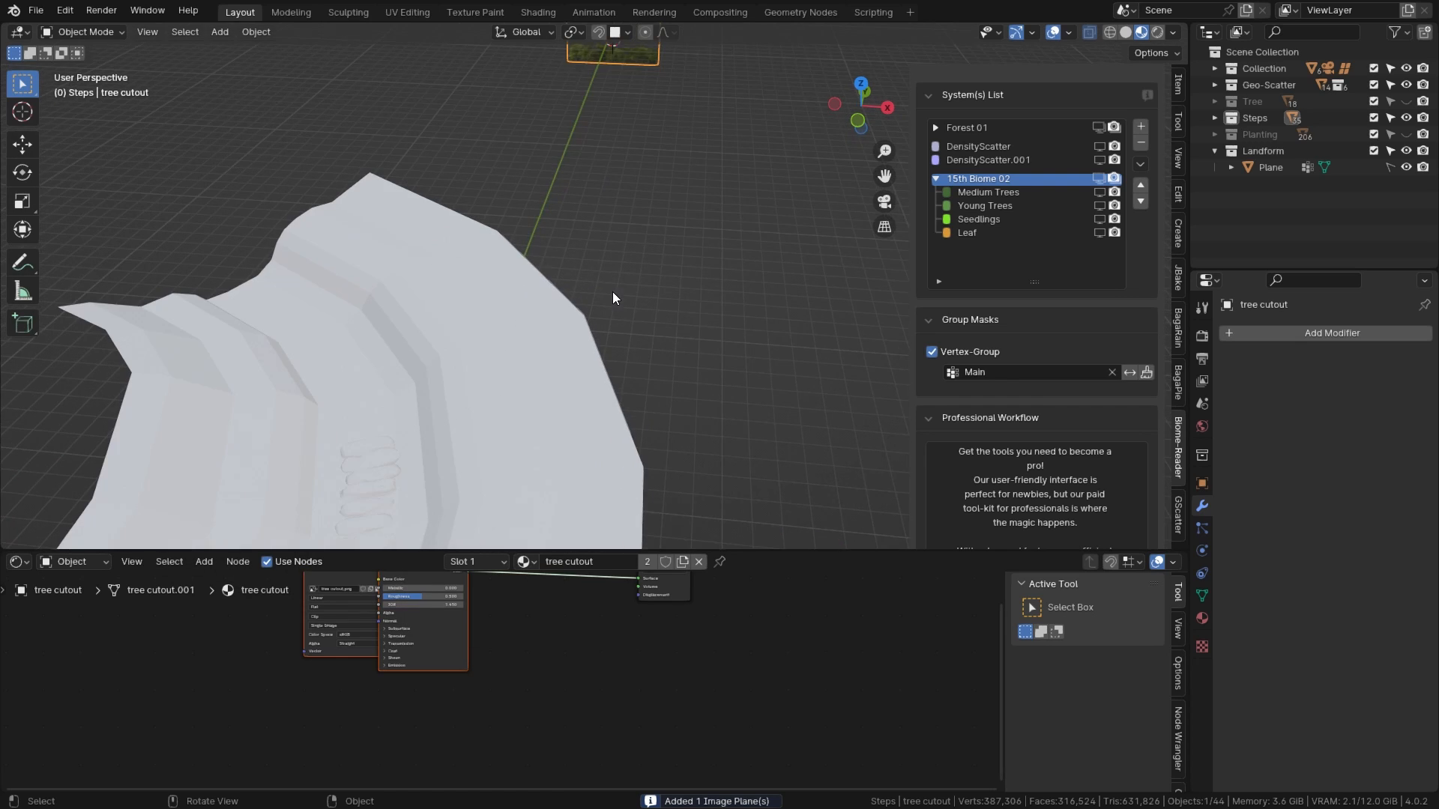
Step: Scale the tree cutout plane up by about 12.684 and again by about 1.539
key("s")
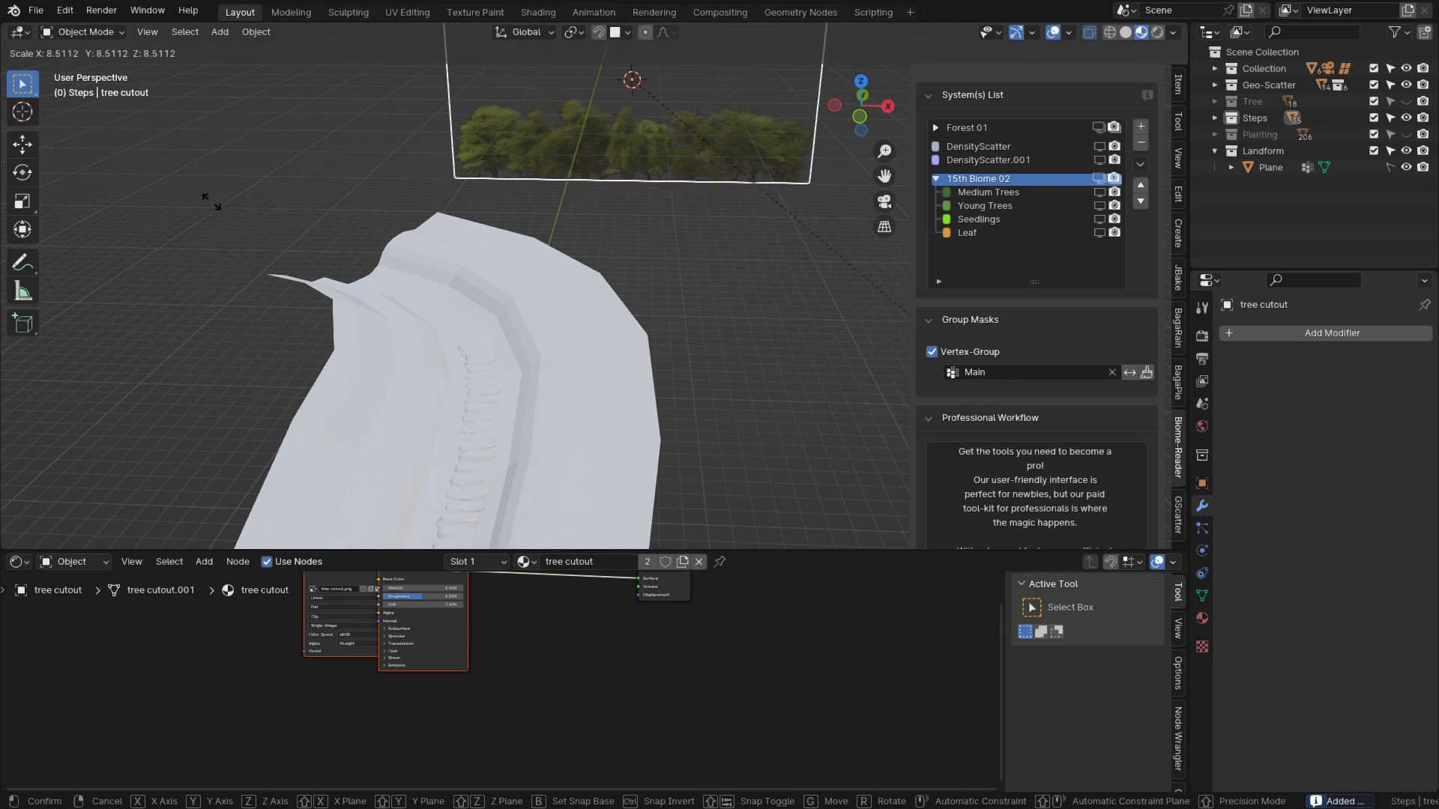
left_click(699, 291)
scroll(699, 291, "down", 2)
scroll(699, 291, "up", 6)
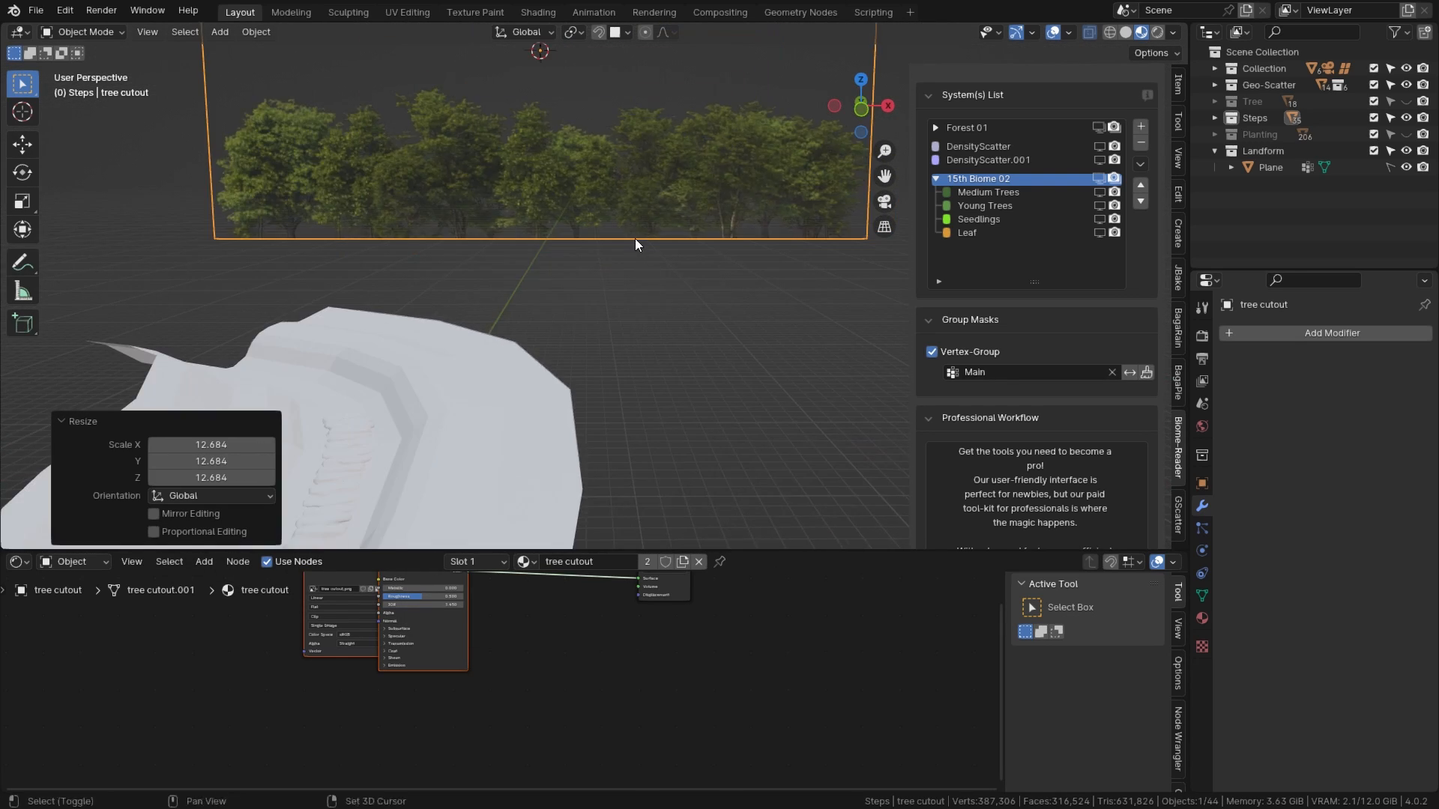
key("s")
left_click(705, 388)
Step: Examine the tree cutout plane's foliage and transparent areas up close
scroll(705, 389, "down", 1)
middle_click_drag(705, 388, 700, 376)
scroll(664, 278, "up", 2)
scroll(665, 278, "up", 3)
scroll(669, 282, "down", 3)
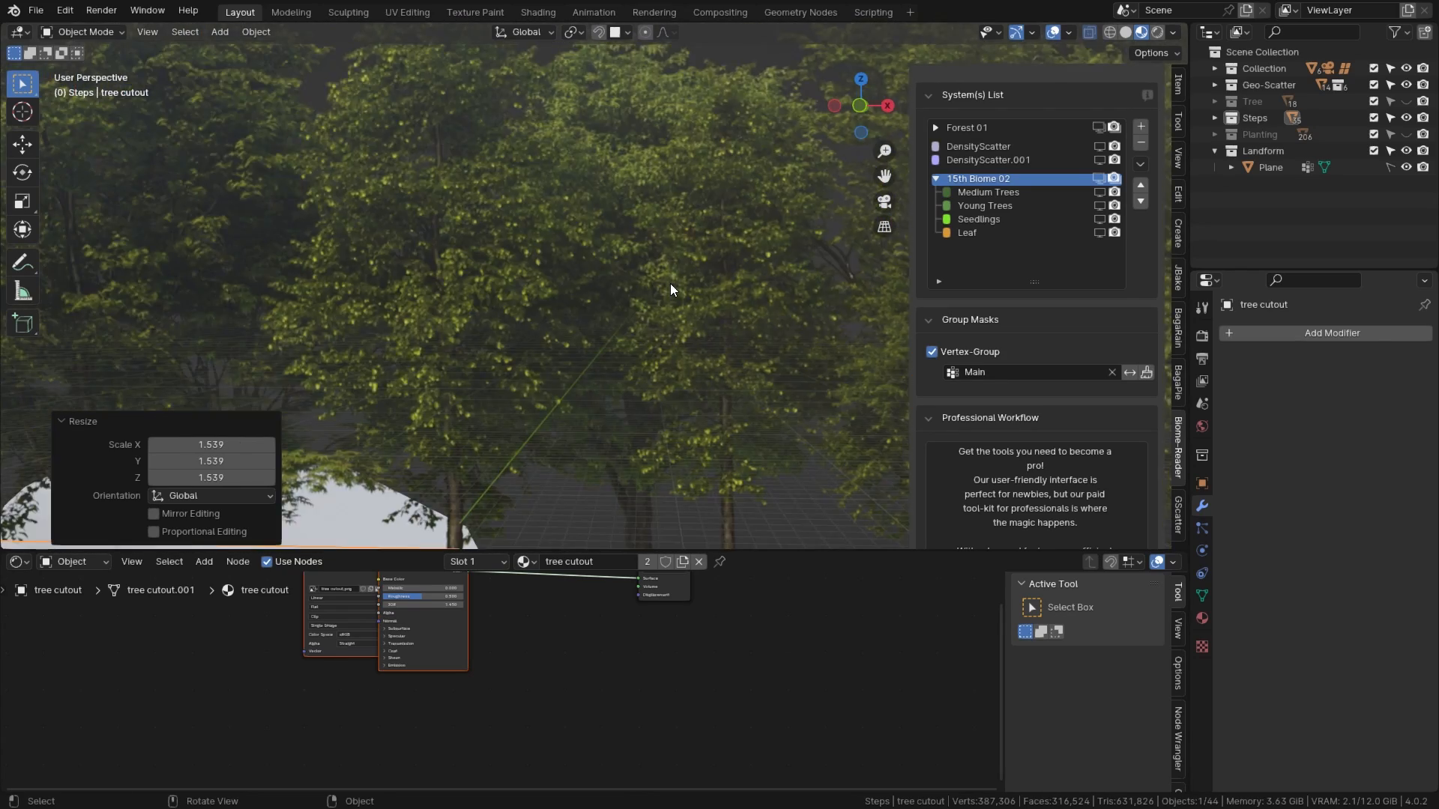
scroll(757, 247, "up", 3)
scroll(761, 254, "up", 1)
left_click(164, 419)
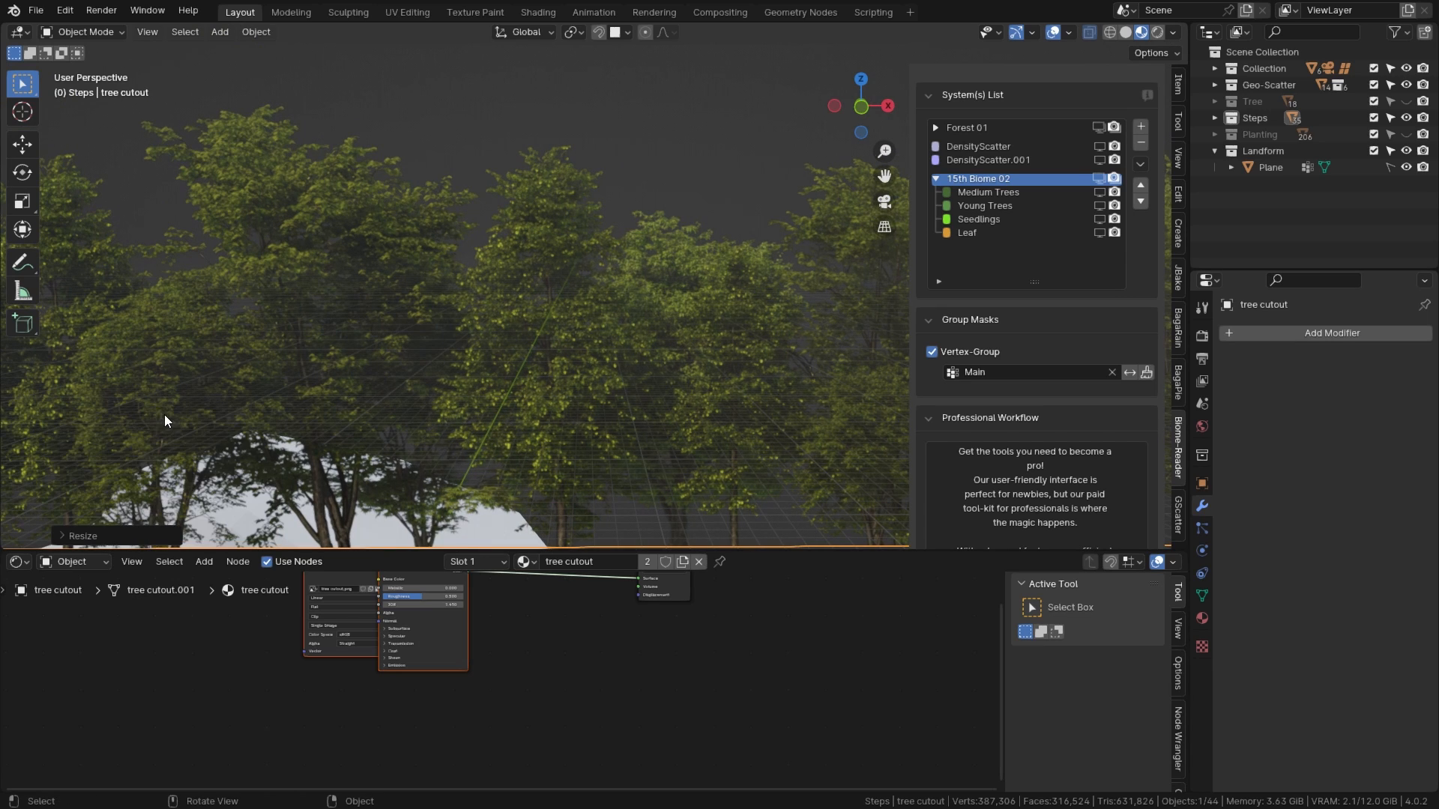
Step: Lower the top edge of the tree cutout plane to just above the foliage, working in front view
left_click(1169, 52)
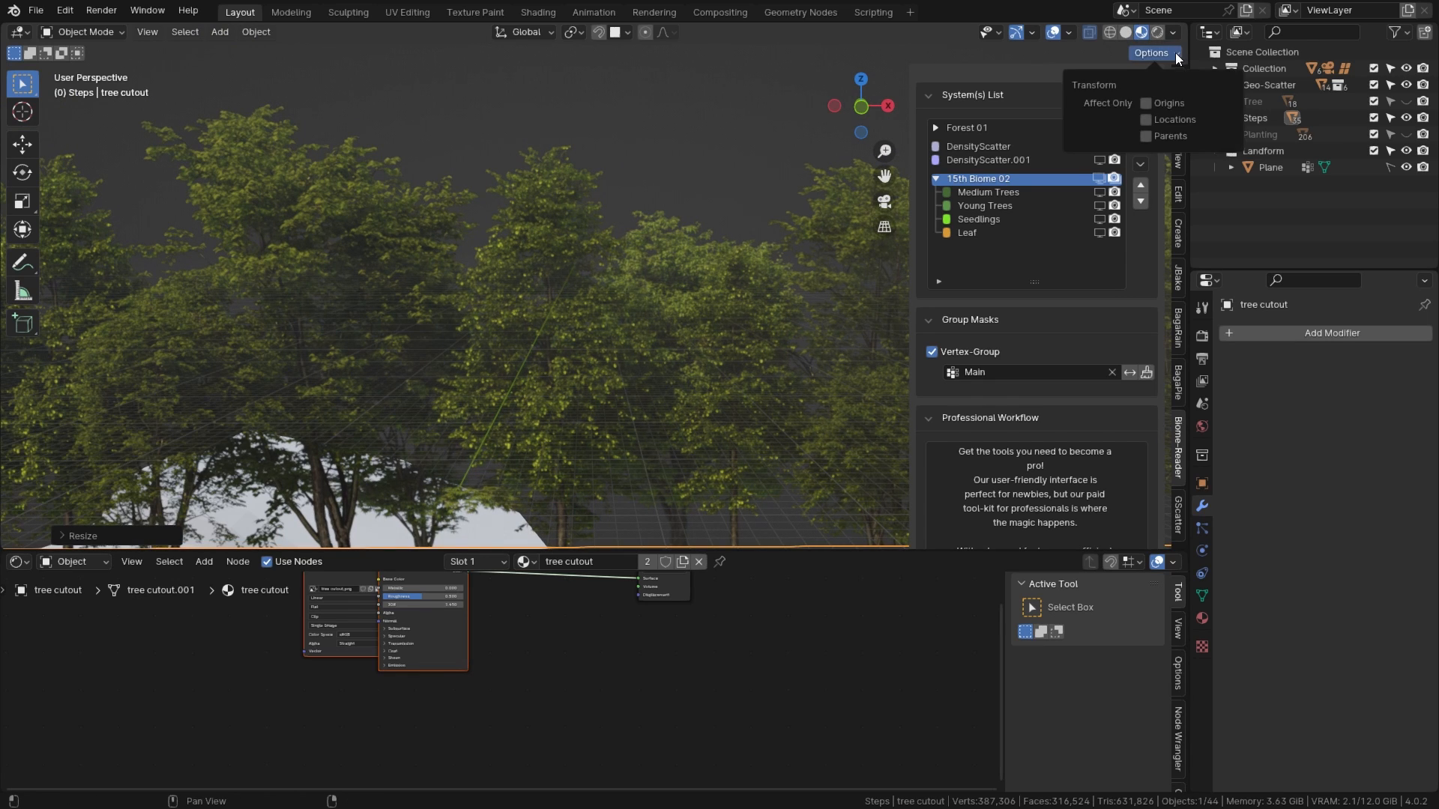
scroll(712, 219, "down", 3)
scroll(712, 221, "down", 4)
key("Tab")
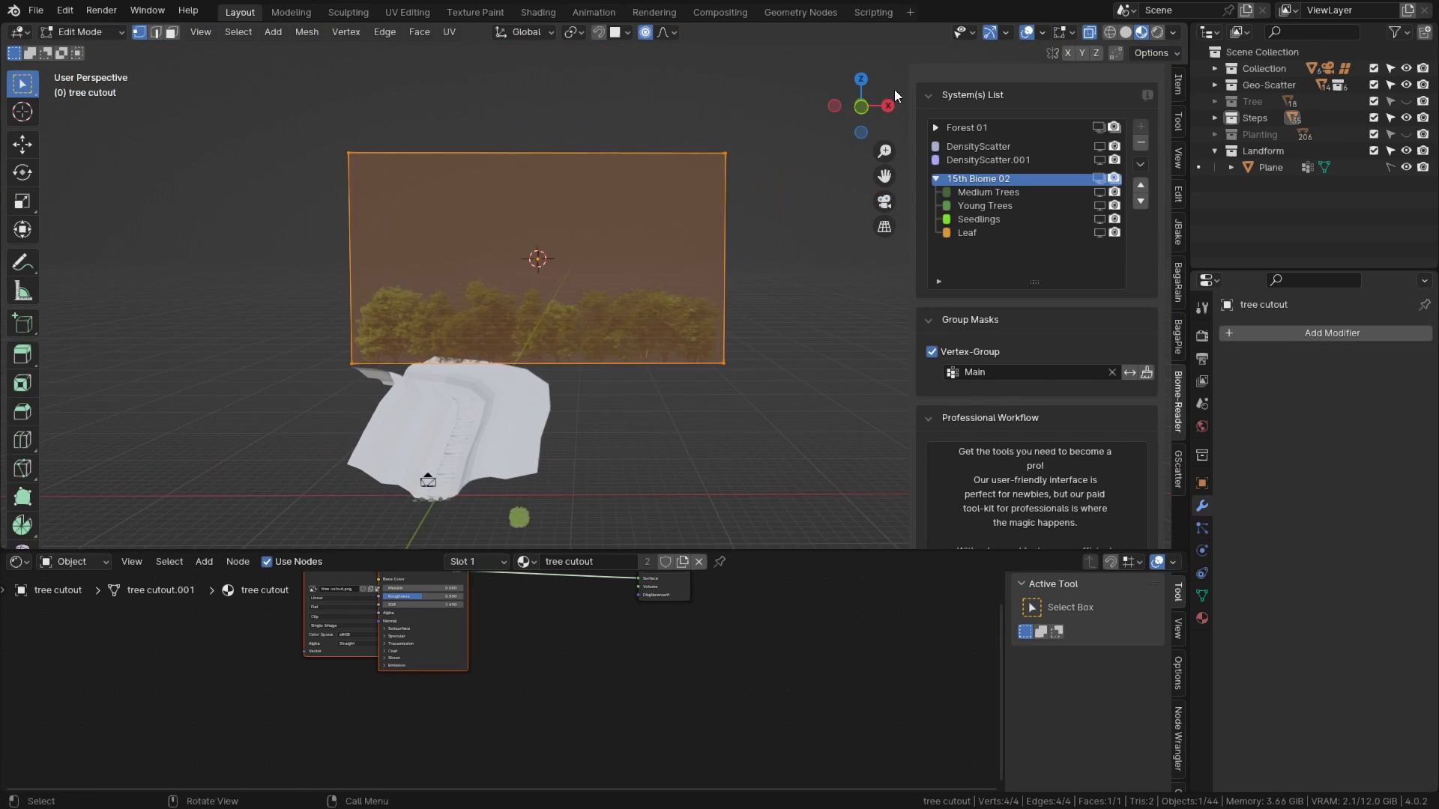
left_click(862, 105)
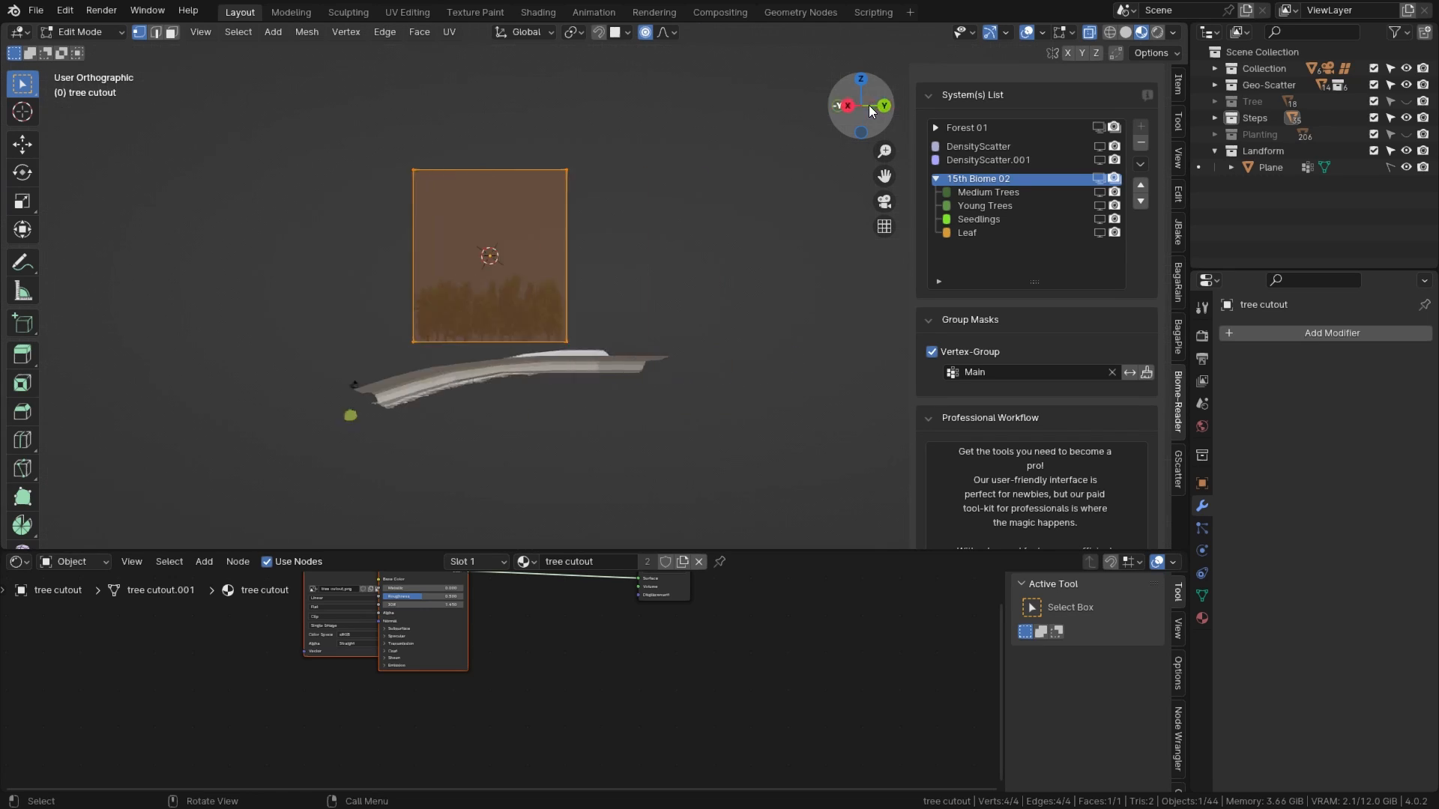
left_click(1153, 54)
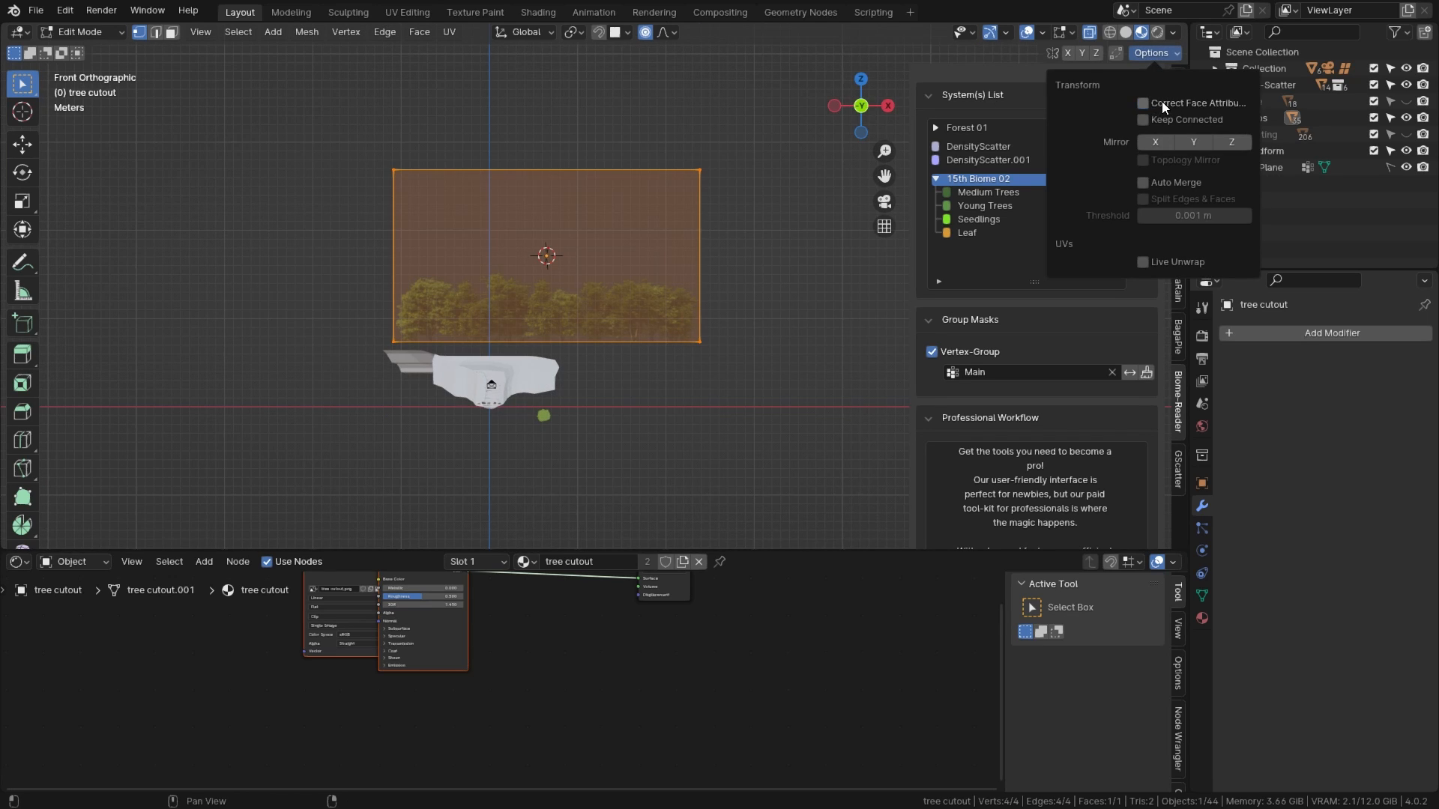
scroll(592, 285, "up", 2)
key("g")
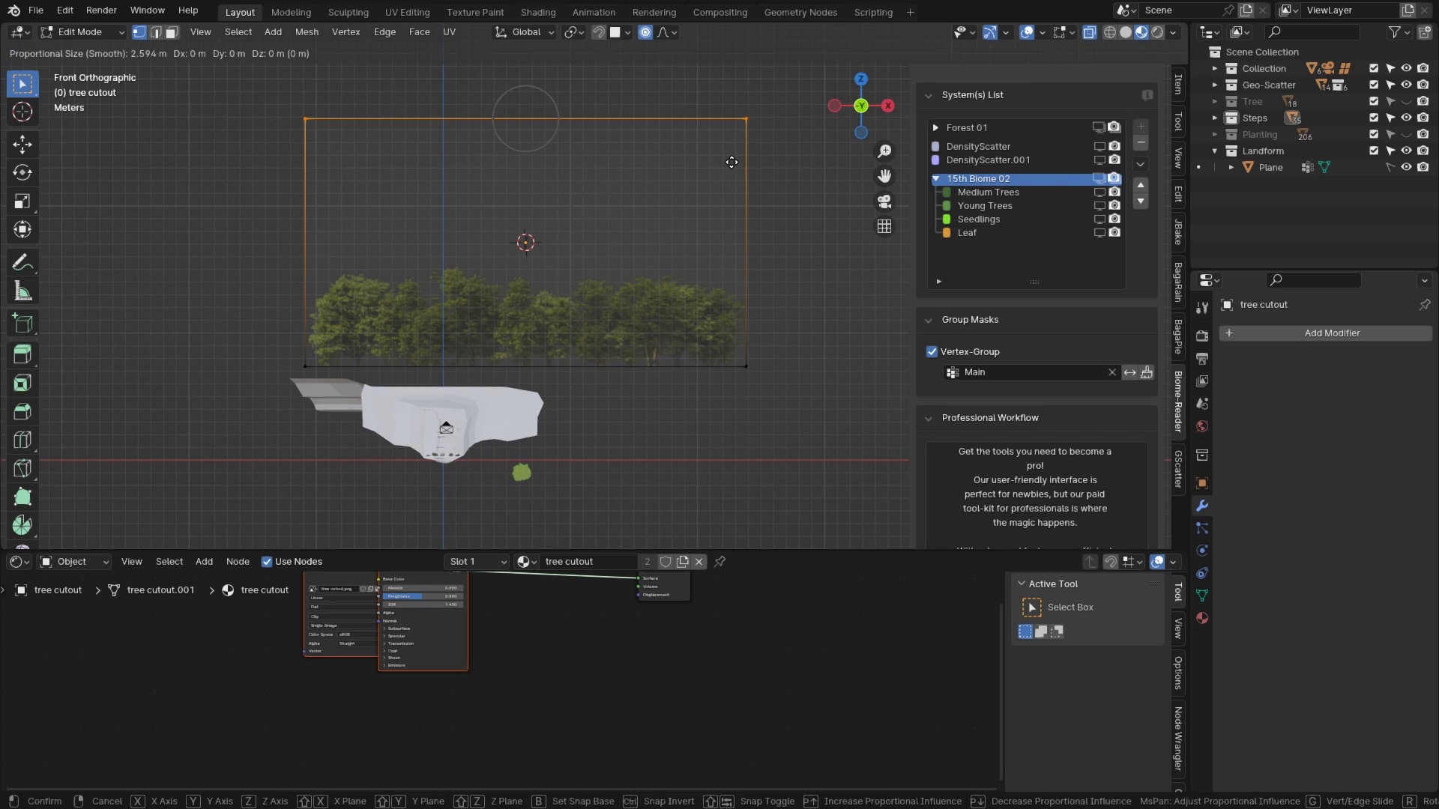
left_click(721, 303)
key("Tab")
Step: Lower the tree cutout plane about 2.5 m along Z to the terrain and rotate it behind the stairs
middle_click_drag(743, 255, 658, 339)
key("g")
key("z")
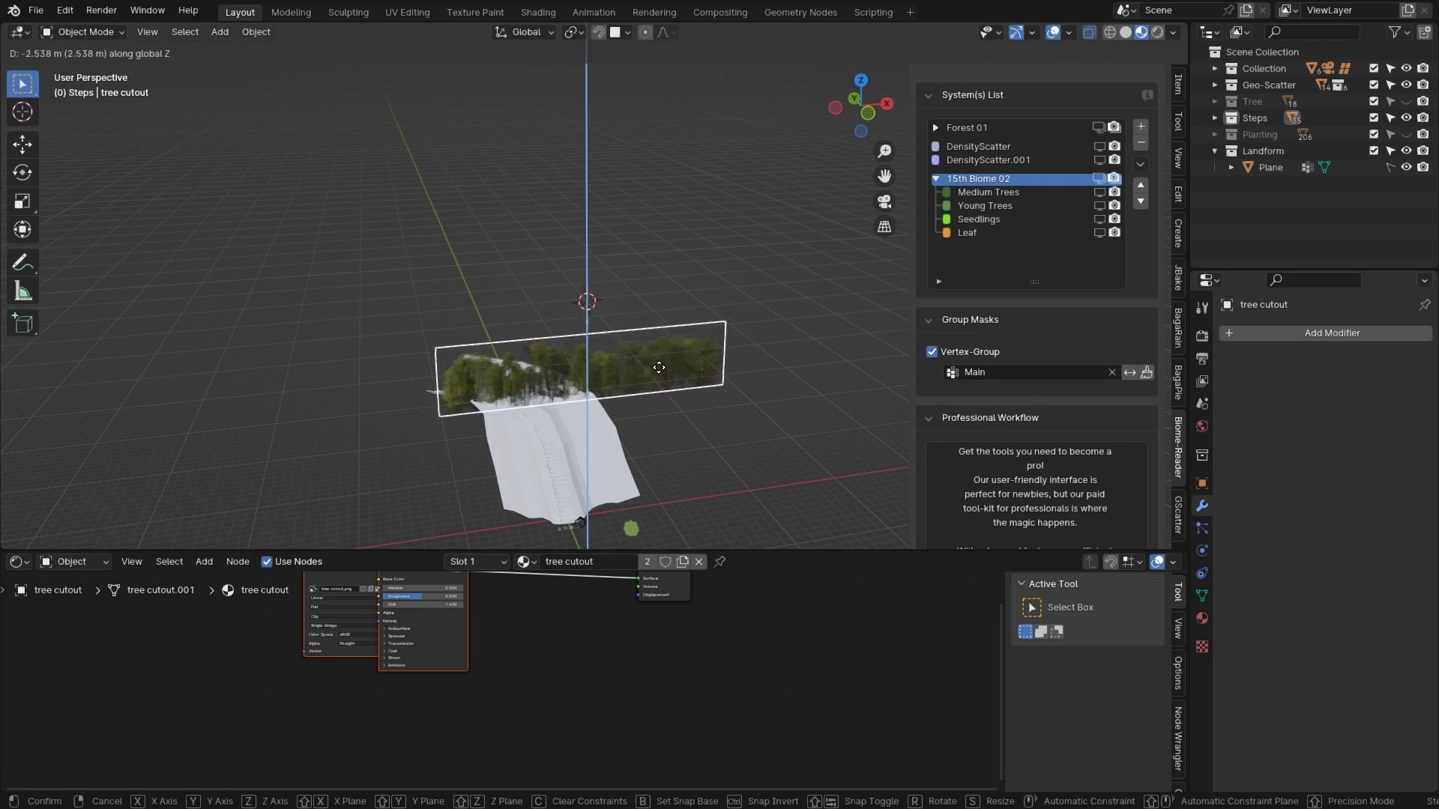
left_click(658, 369)
key("r")
left_click(675, 449)
Step: Set the tree cutout plane's origin to its geometry and rotate the plane about the Z axis
right_click(667, 394)
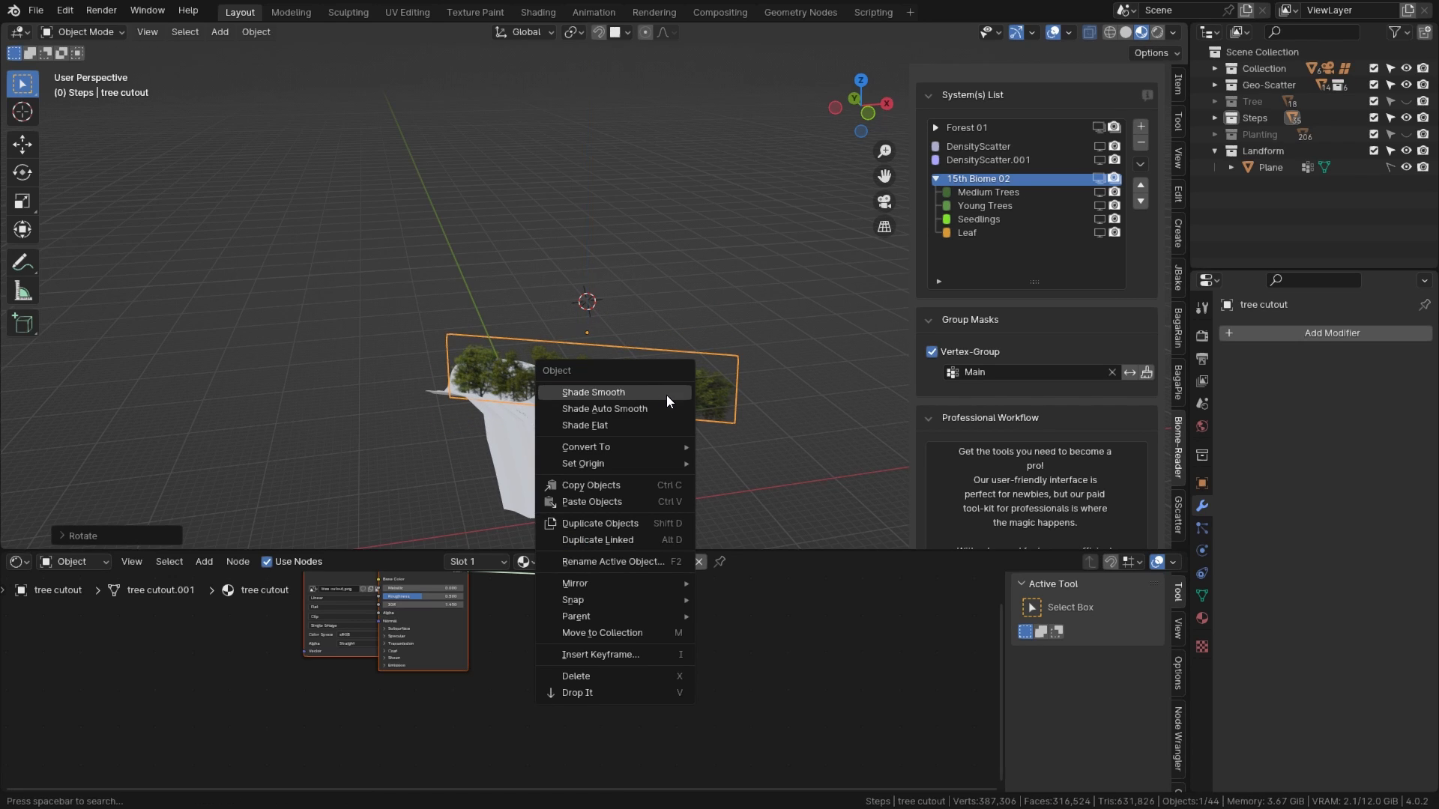
mouse_move(656, 462)
left_click(718, 477)
key("KP_Decimal")
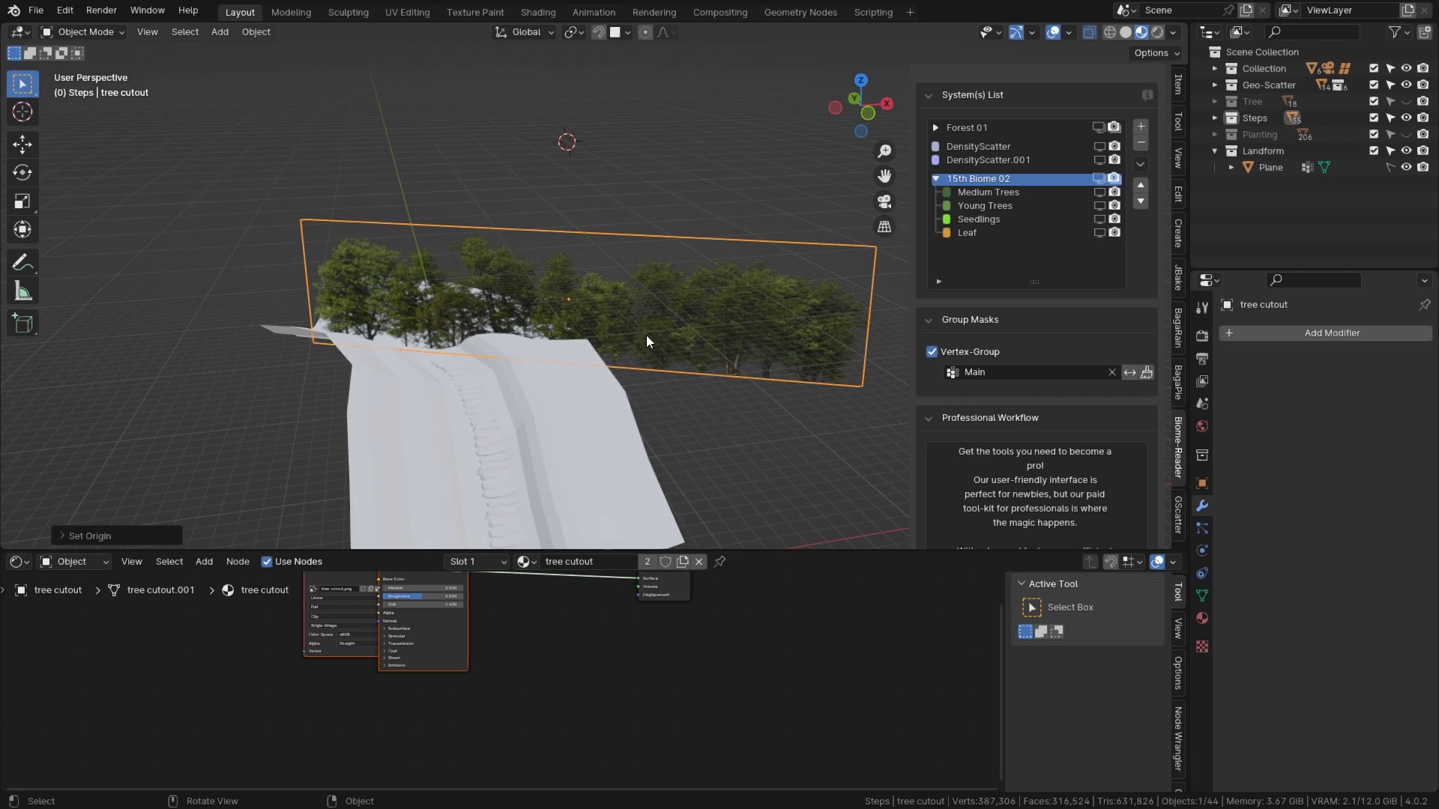
key("r")
key("z")
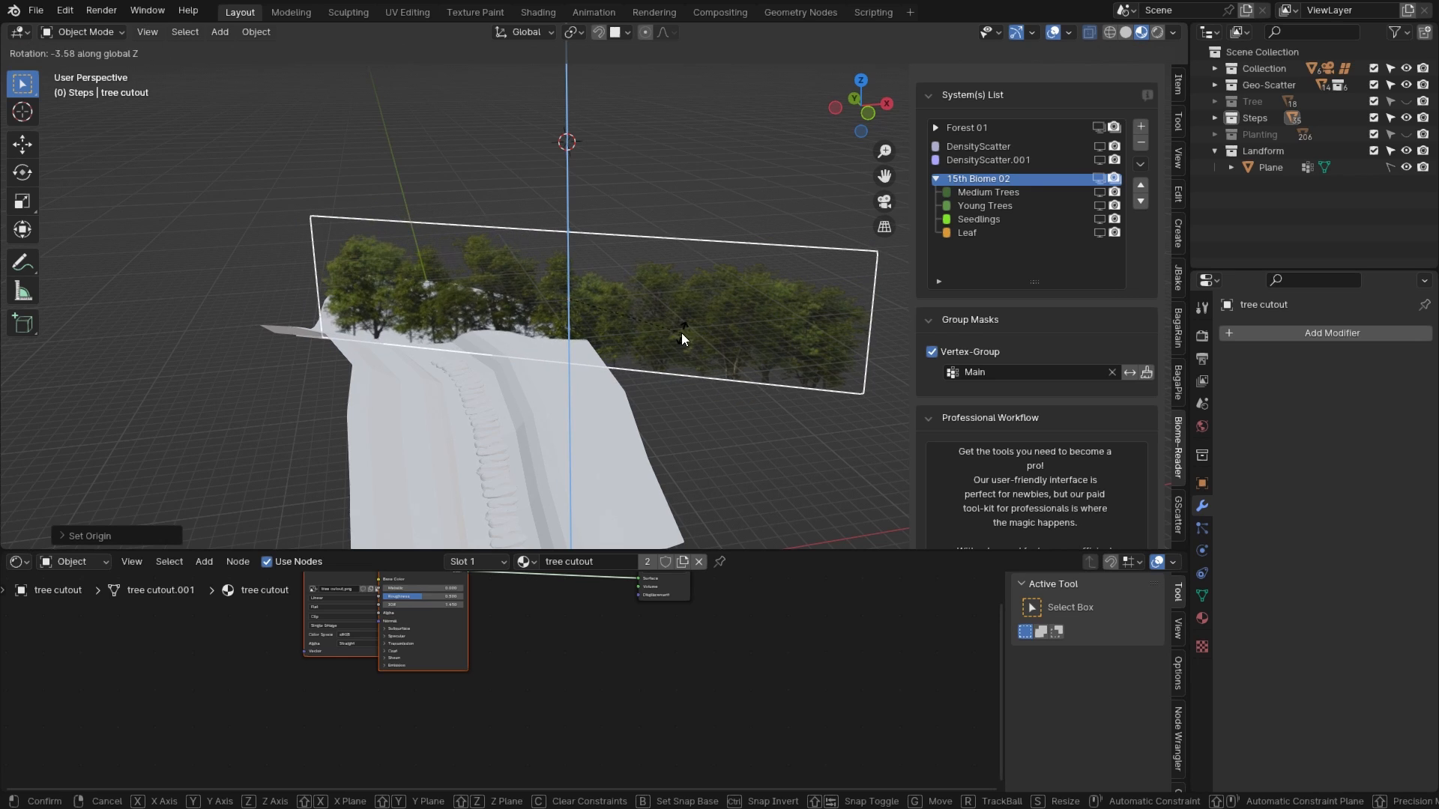
left_click(664, 321)
Step: Scale the tree cutout plane up and adjust its height behind the terrain
middle_click_drag(664, 322, 665, 282)
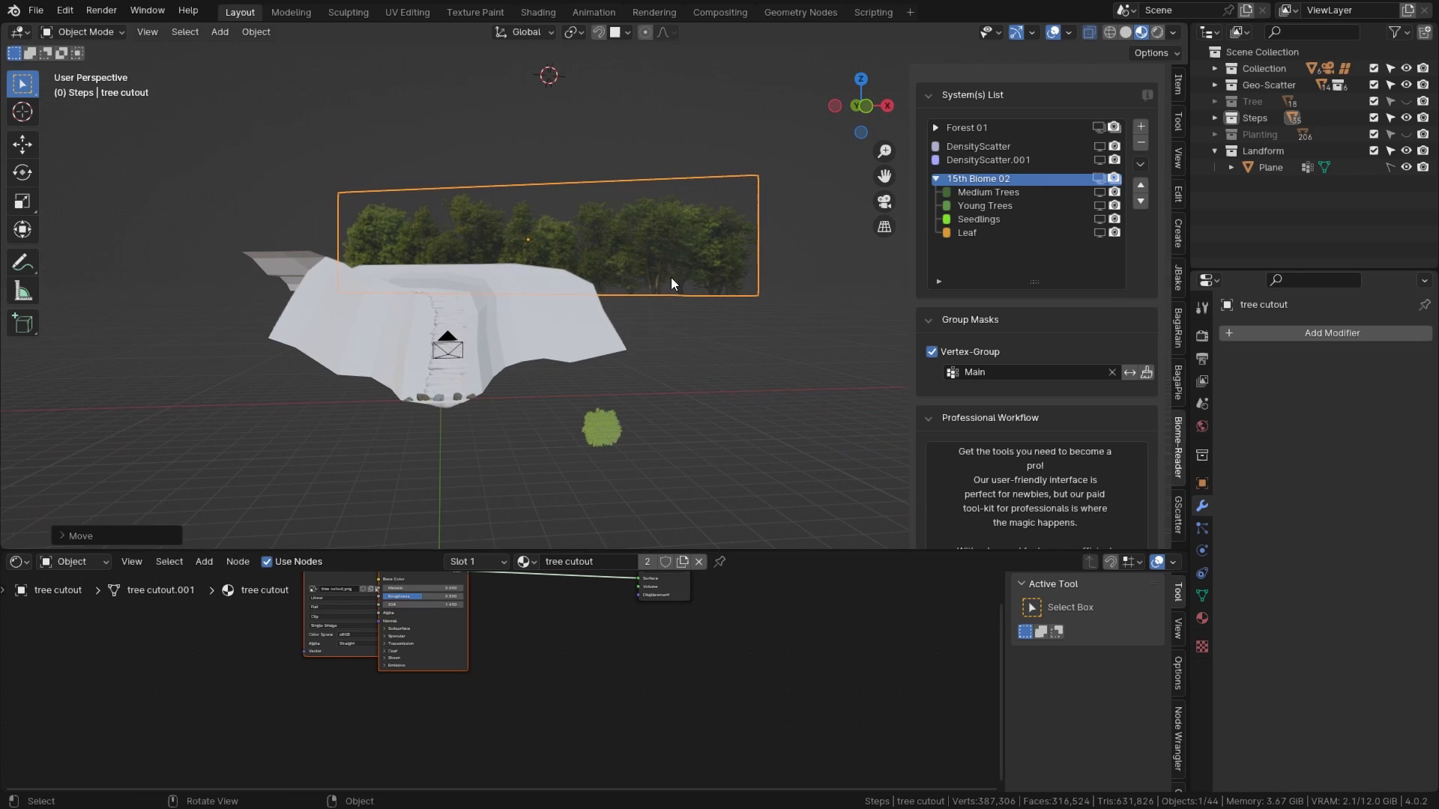
key("s")
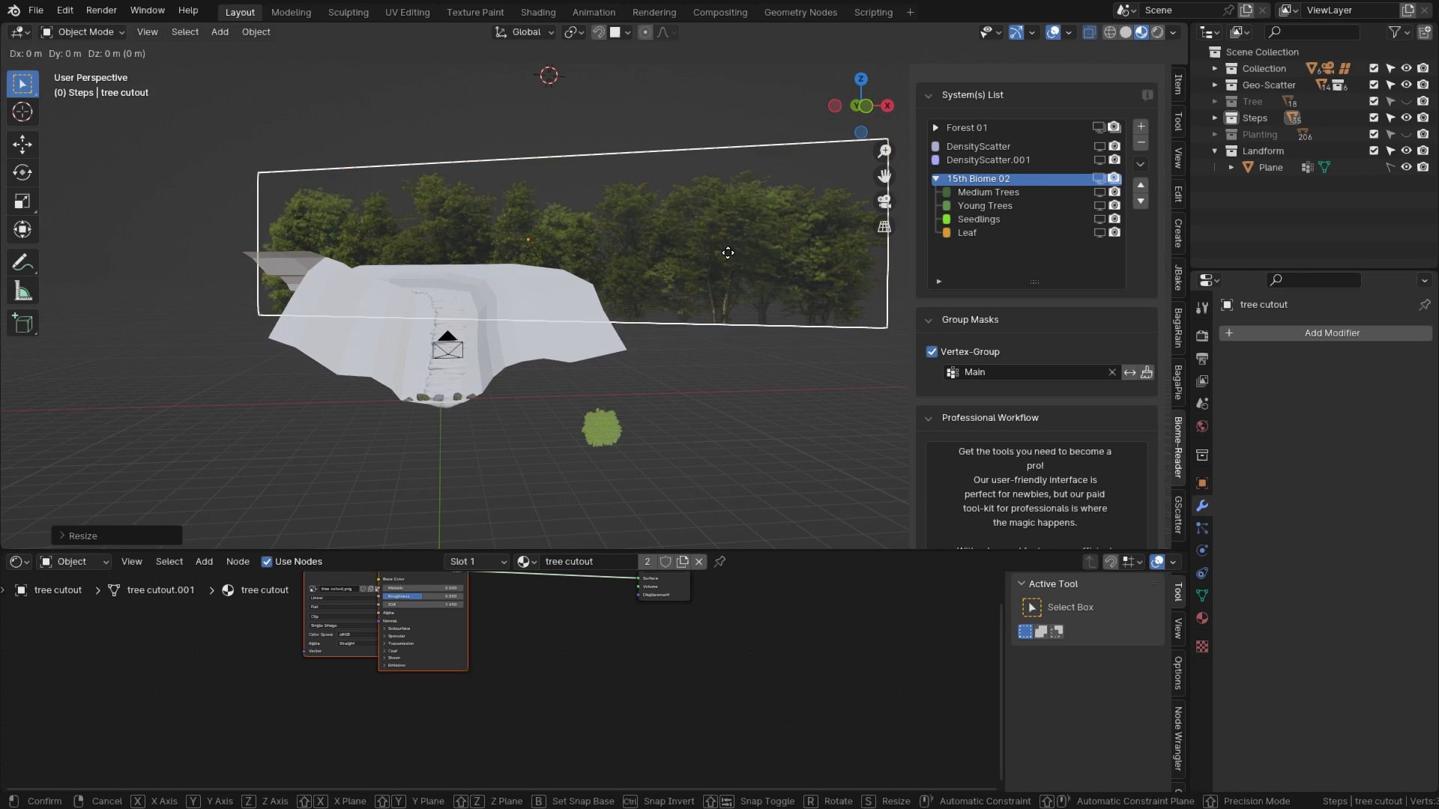
key("z")
middle_click_drag(609, 245, 595, 339)
Step: Make a linked duplicate of the tree cutout, rotate it about Z and place it as a second row behind the first
key("shift+d")
key("x")
left_click(718, 291)
key("r")
key("z")
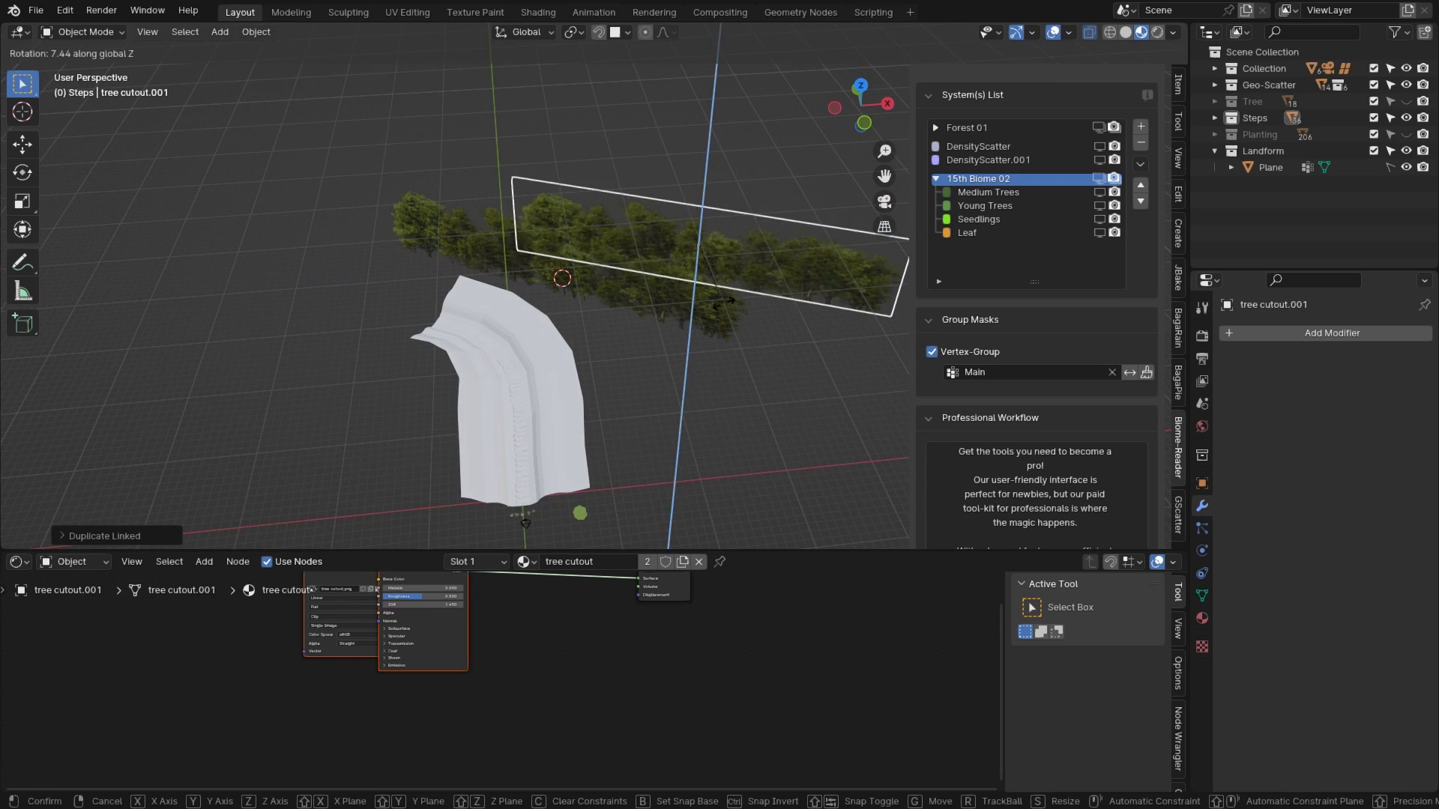
left_click(727, 276)
key("g")
key("y")
left_click(706, 215)
key("g")
key("x")
left_click(581, 222)
Step: Make another linked duplicate as a third row of trees farther back, offset along X
key("shift+d")
left_click(573, 173)
key("g")
key("x")
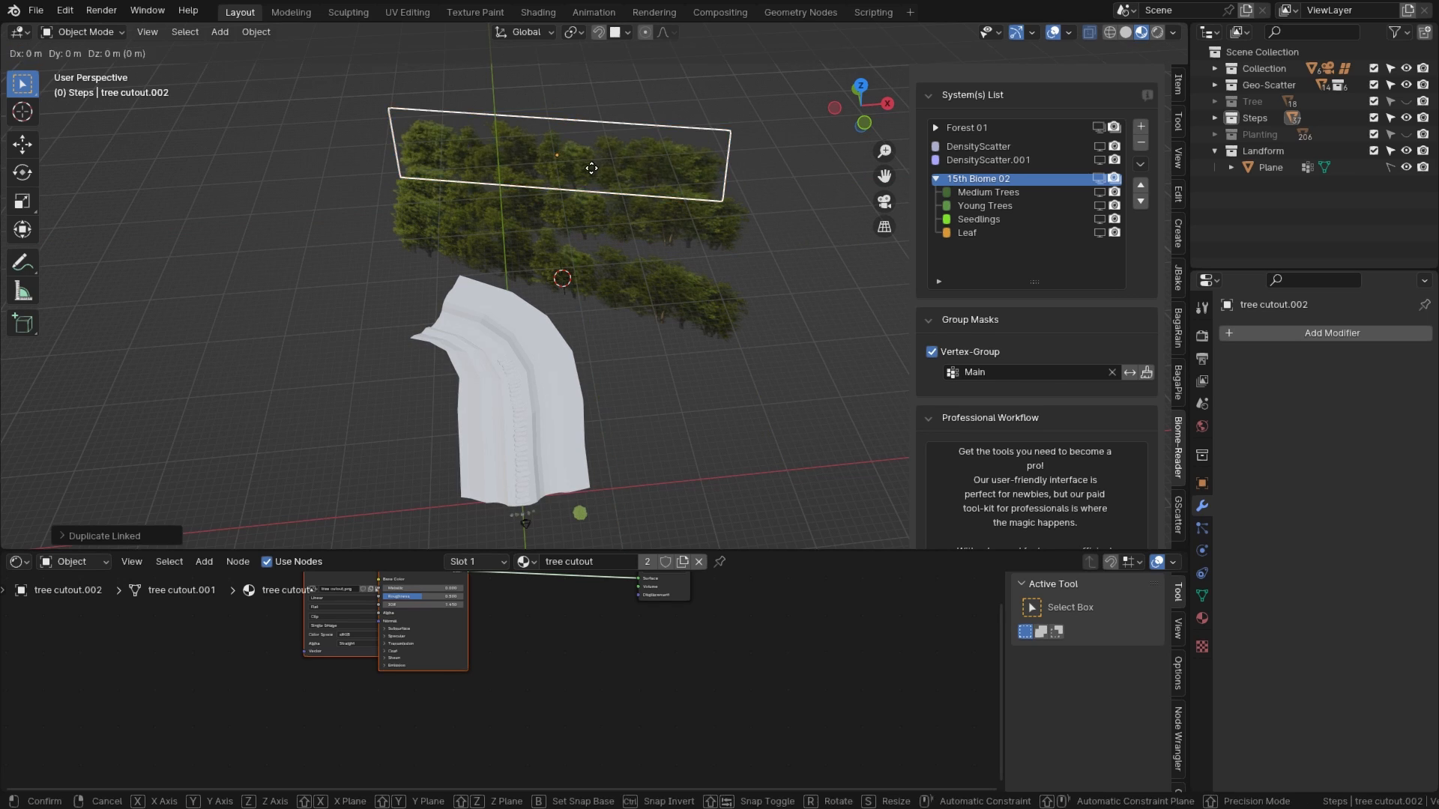
left_click(699, 171)
Step: Mirror the middle tree cutout row and rotate it about the Z axis
left_click(677, 213)
right_click(677, 213)
mouse_move(677, 330)
left_click(748, 350)
middle_click_drag(578, 213, 517, 330)
key("r")
key("z")
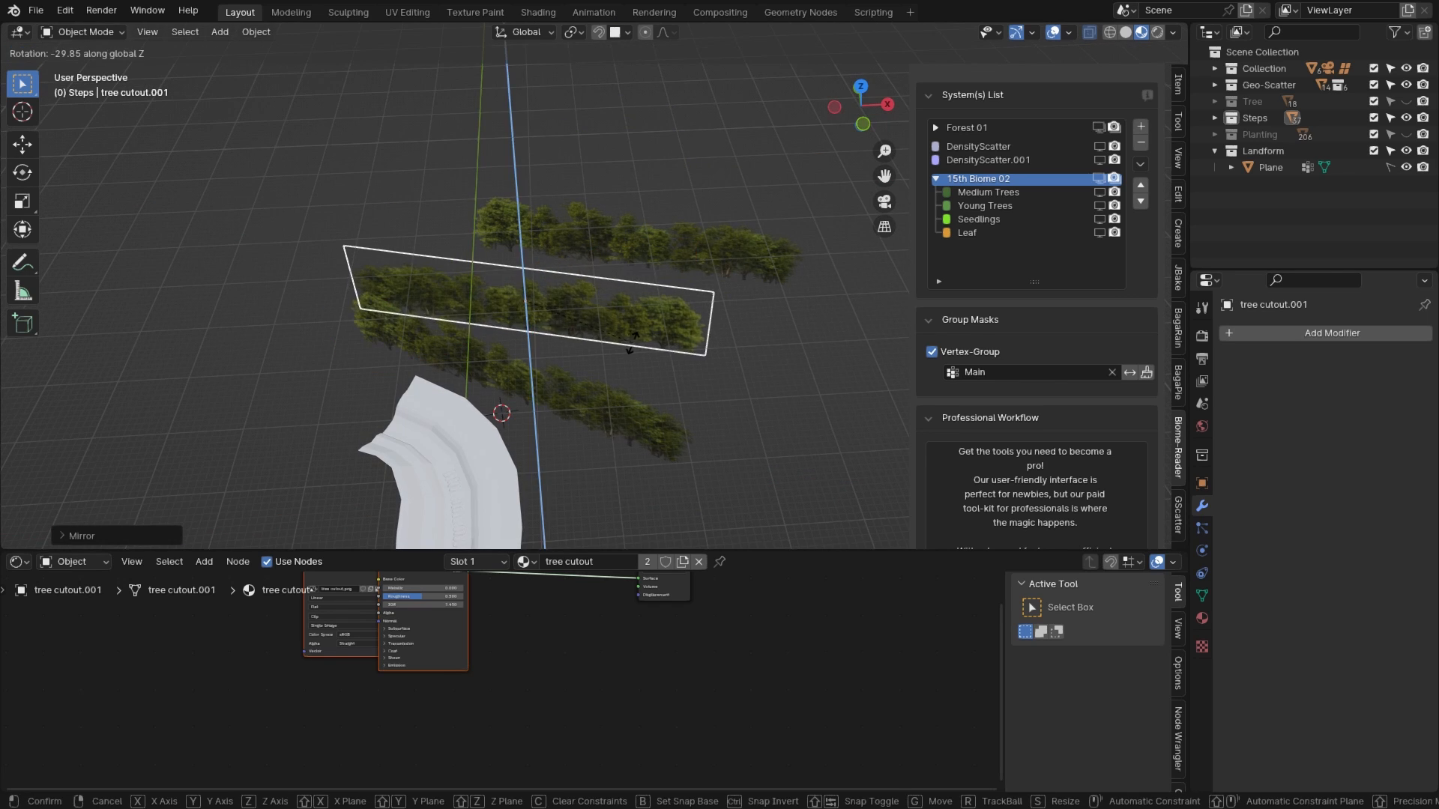
left_click(748, 312)
Step: Adjust the heights of the middle and rear tree cutout rows along Z
middle_click_drag(748, 313, 691, 218)
key("g")
key("z")
left_click(689, 214)
scroll(689, 217, "up", 2)
key("g")
key("z")
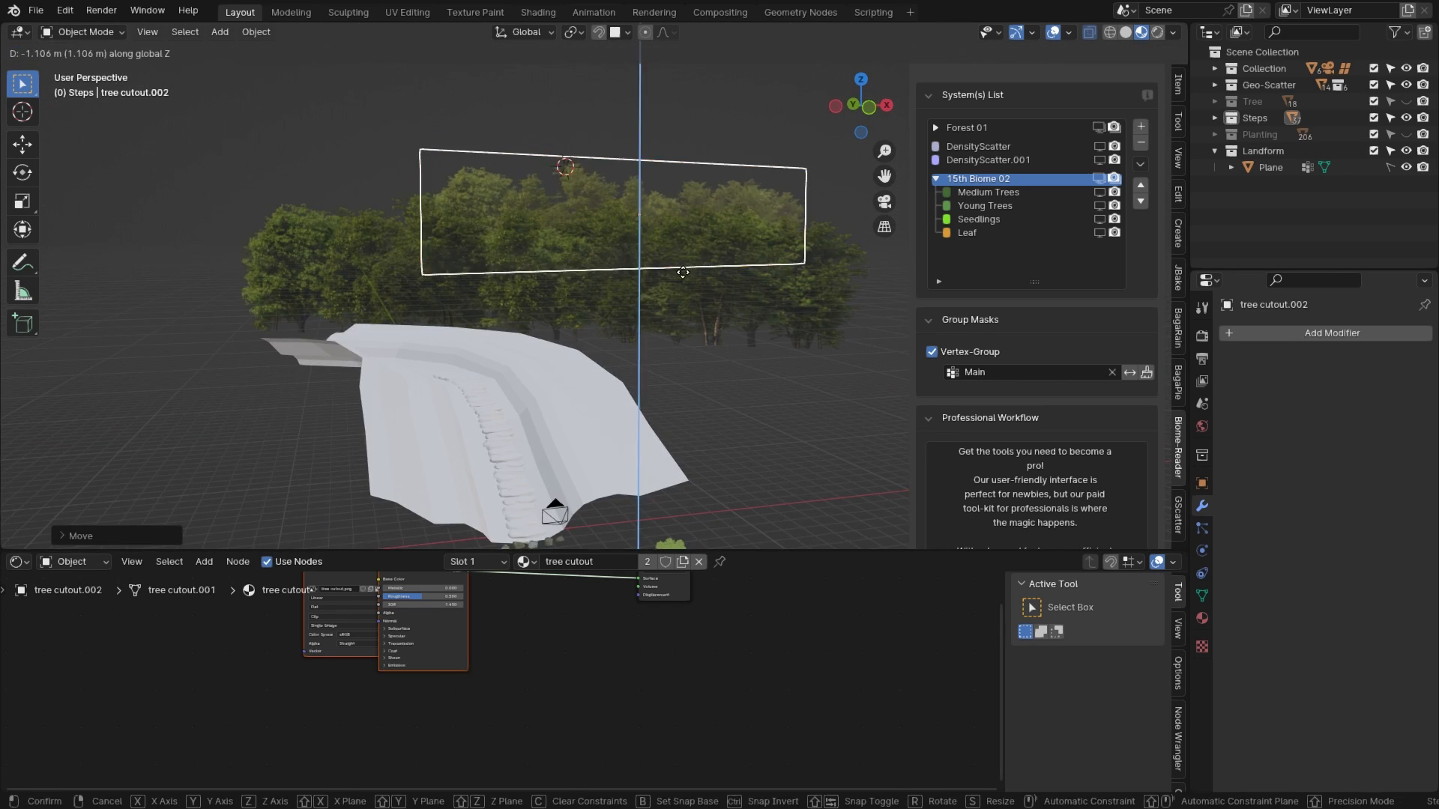
left_click(685, 225)
Step: Adjust the height of the front tree cutout along Z while looking through the camera
left_click(676, 267)
key("KP_0")
key("g")
key("z")
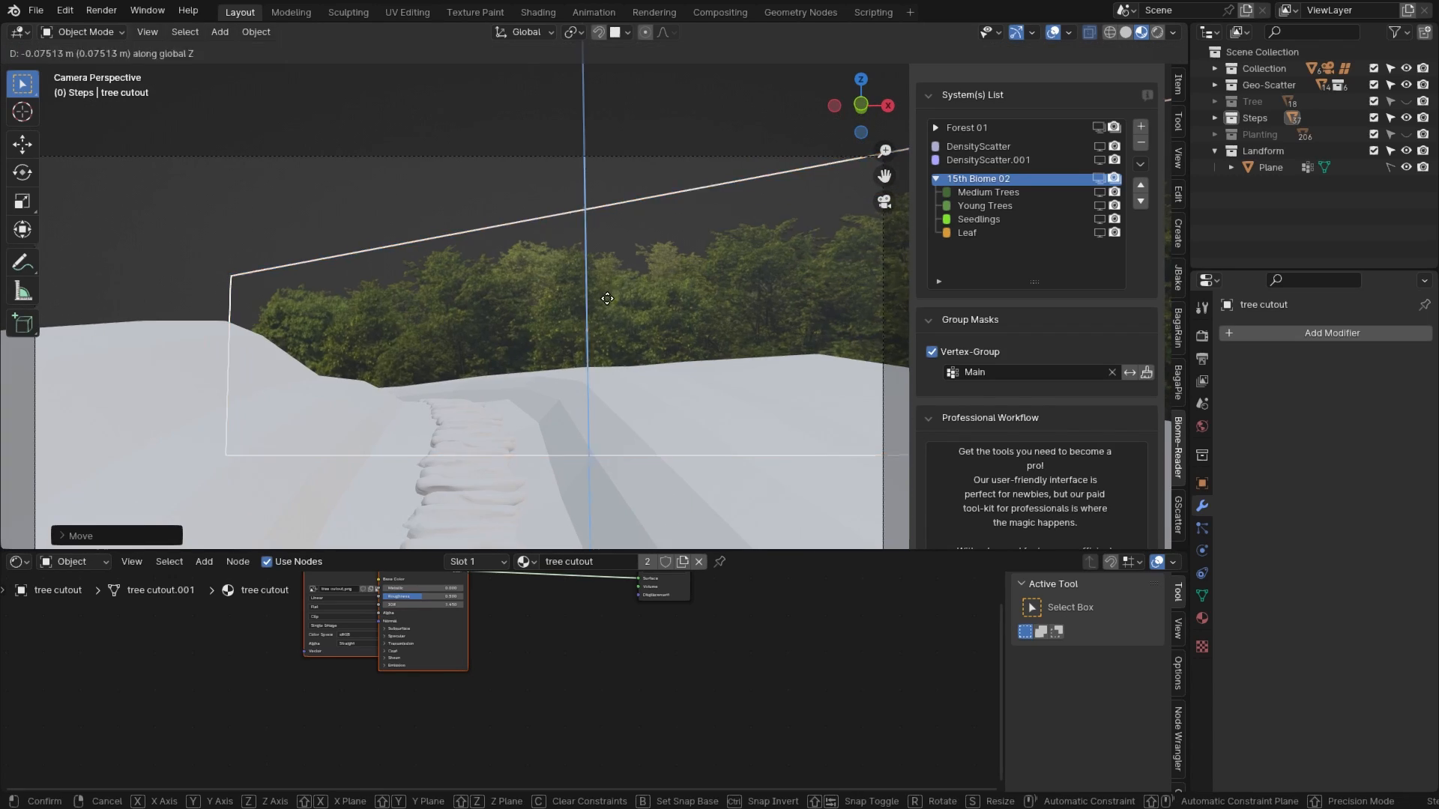
left_click(617, 318)
Step: Duplicate the front tree cutout to the side of the terrain and rotate the copy about 75 degrees around Z
middle_click_drag(617, 318, 613, 376)
key("shift+d")
left_click(642, 373)
key("r")
key("z")
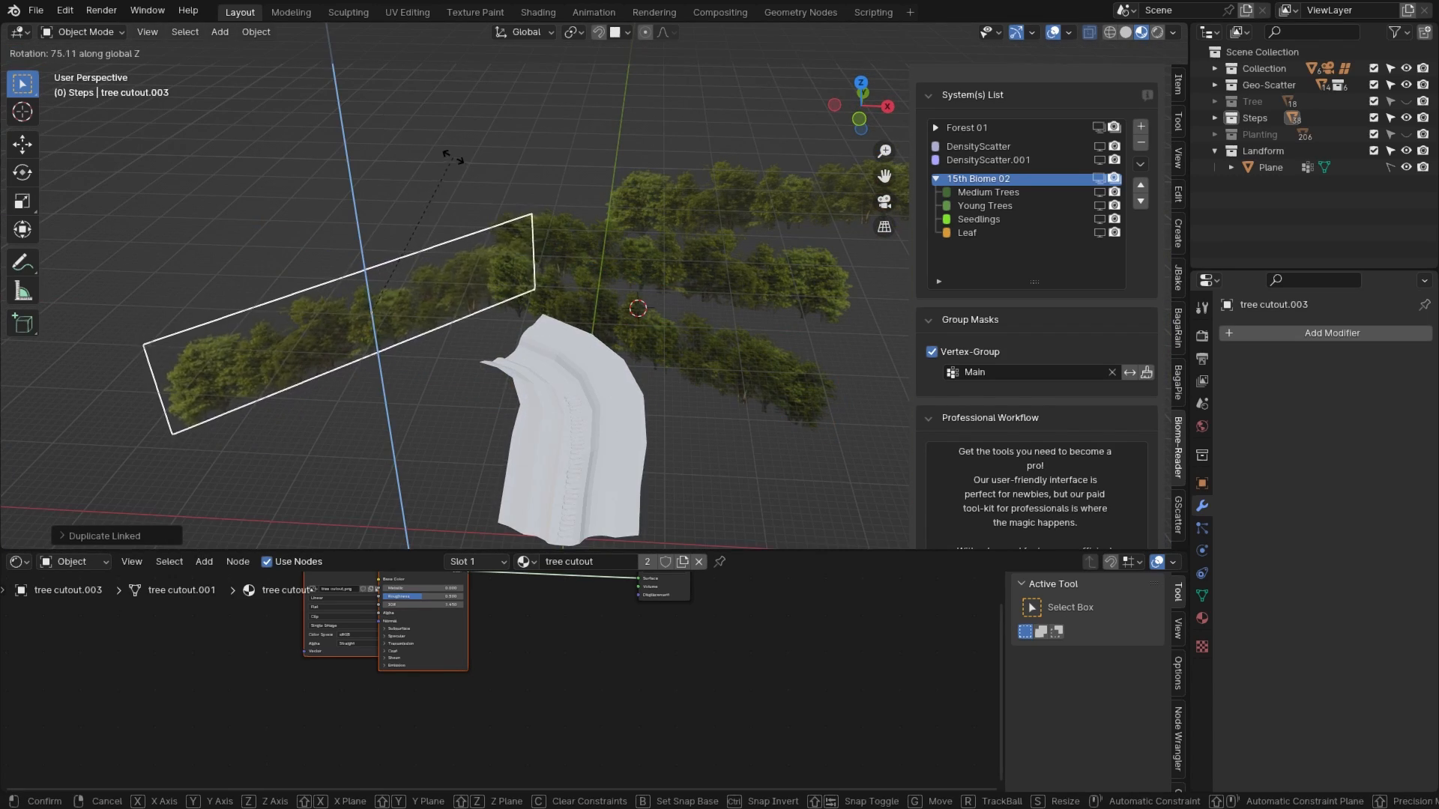
left_click(456, 156)
Step: Duplicate the side tree cutout as another row and adjust the copy's height along Z
middle_click_drag(517, 240, 588, 352)
key("shift+d")
left_click(439, 286)
middle_click_drag(600, 419, 637, 347)
key("g")
key("z")
left_click(636, 323)
Step: Add one more tree cutout duplicate offset along Y, scale it, adjust its height and check the coverage through the camera
middle_click_drag(634, 251, 559, 329)
key("shift+d")
key("y")
middle_click_drag(718, 312, 687, 226)
key("s")
left_click(720, 250)
key("g")
key("z")
left_click(720, 232)
key("KP_0")
left_click(721, 232)
scroll(721, 233, "up", 2)
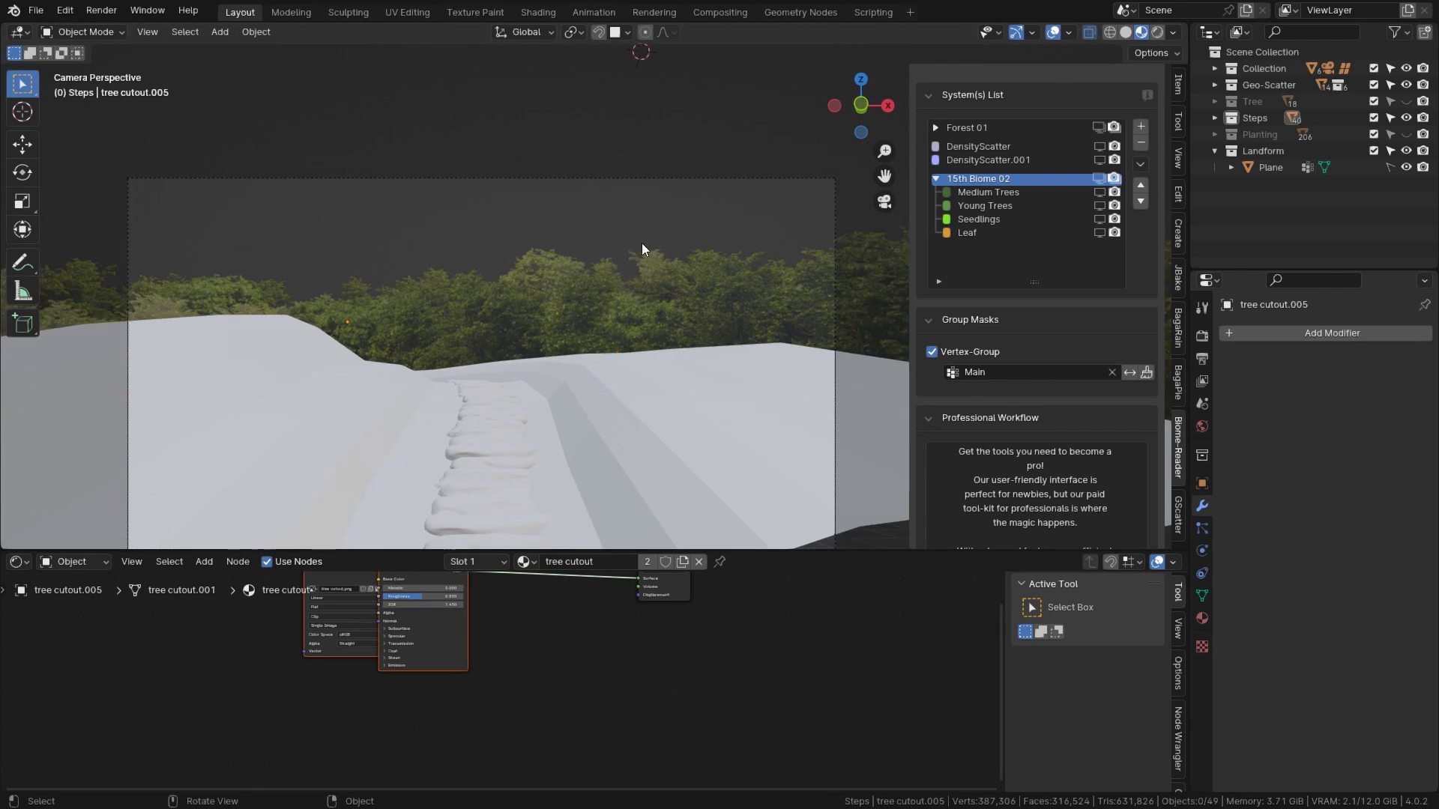
Step: Move the Principled BSDF node clear of the image texture node and preview the scene rendered
scroll(548, 653, "down", 1)
middle_click_drag(548, 653, 557, 700)
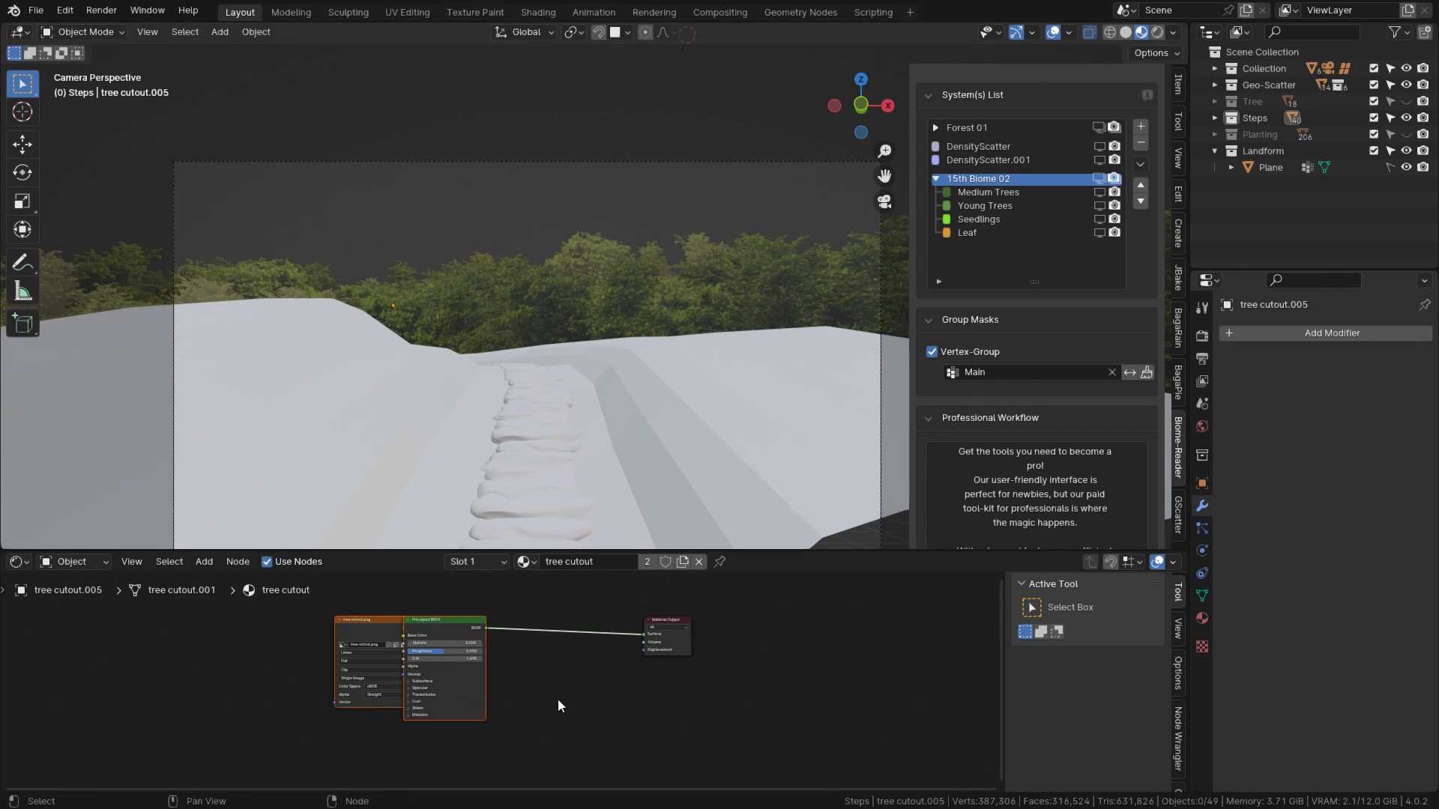
left_click_drag(479, 707, 584, 715)
middle_click_drag(585, 715, 557, 675)
left_click(1158, 31)
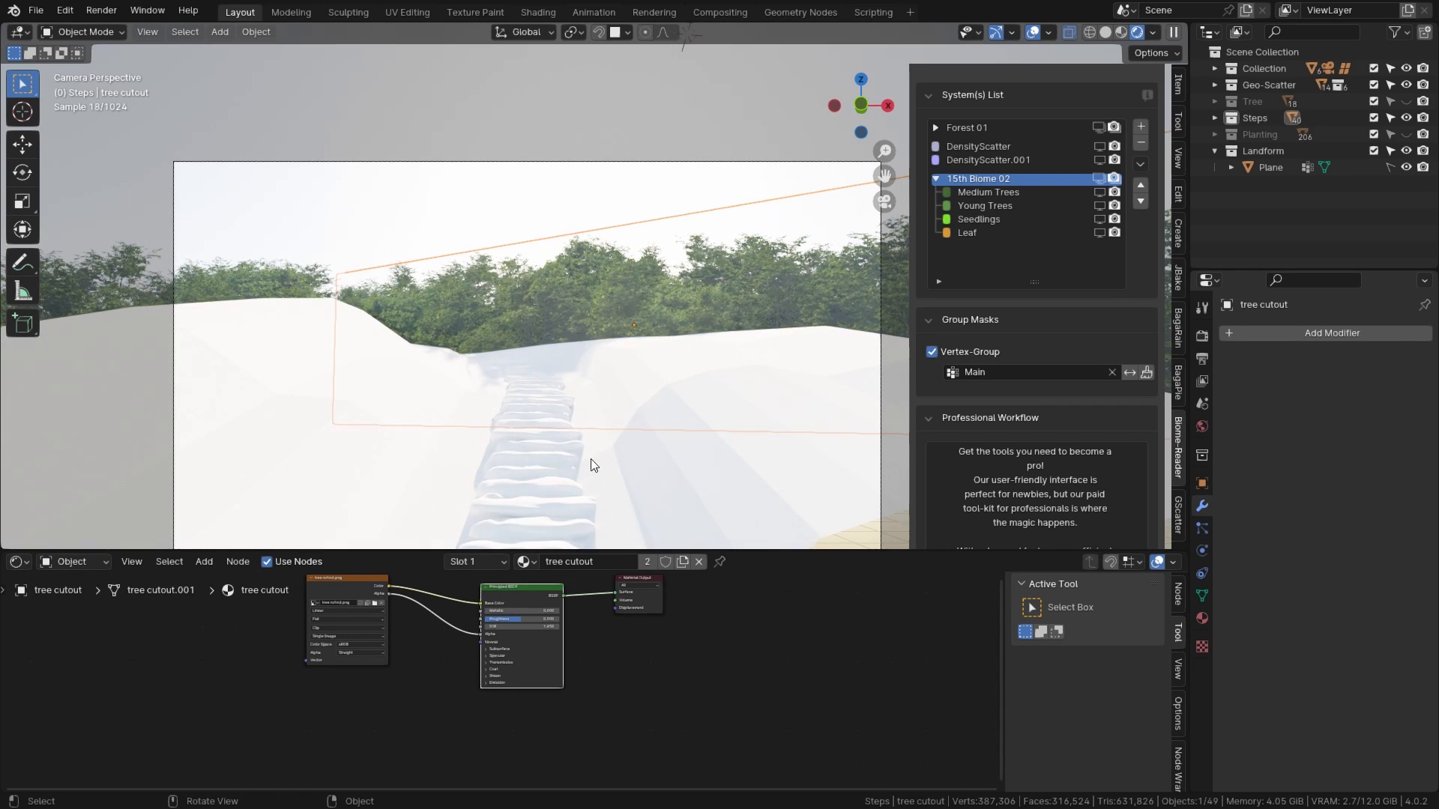
Step: Set the Transmission weight of the tree cutout material to 0.038
scroll(501, 681, "up", 9)
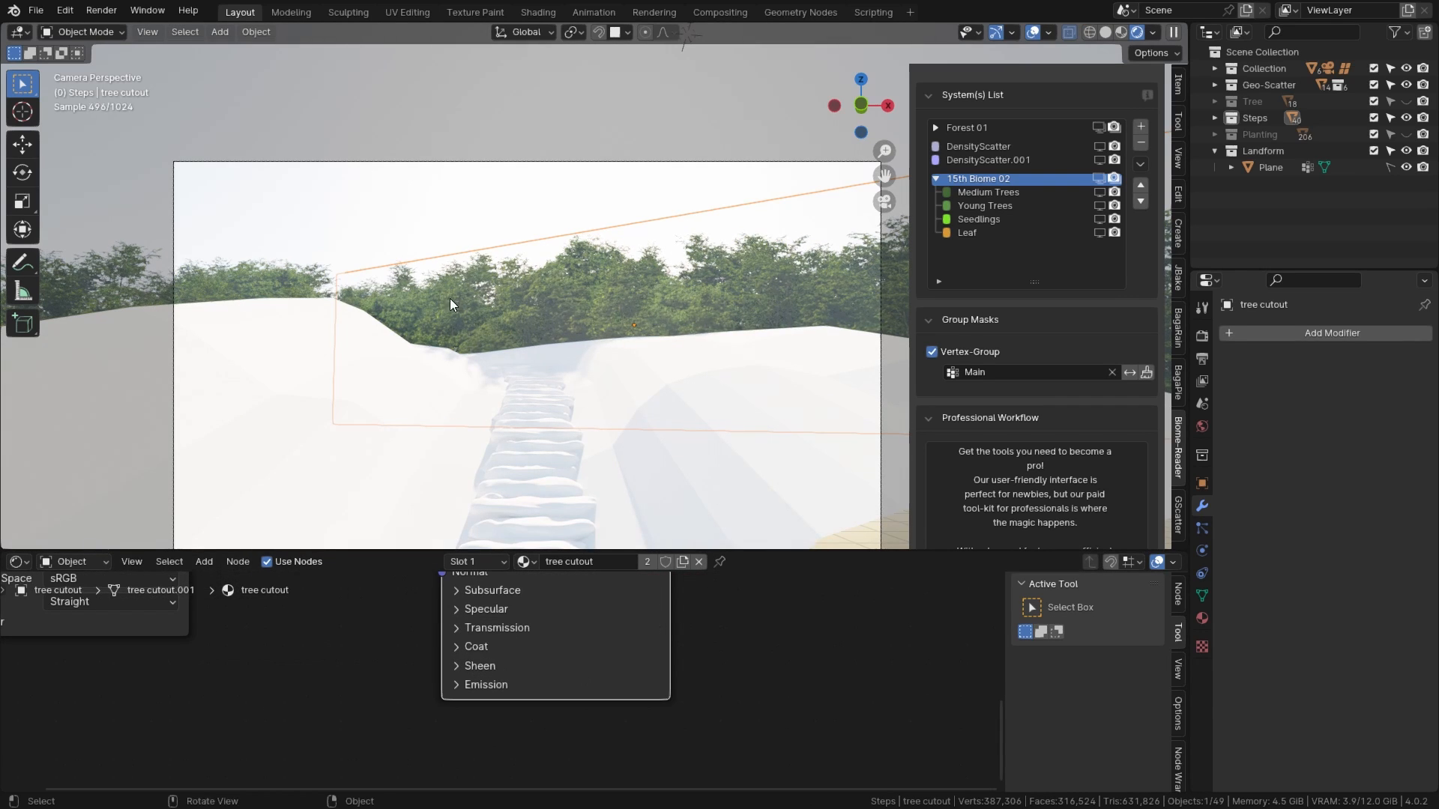
scroll(455, 299, "up", 7)
scroll(481, 712, "down", 3)
left_click(494, 649)
scroll(551, 699, "up", 4)
mouse_move(525, 645)
left_mouse_down()
mouse_move(592, 645)
mouse_move(552, 646)
left_mouse_up()
scroll(415, 370, "down", 6)
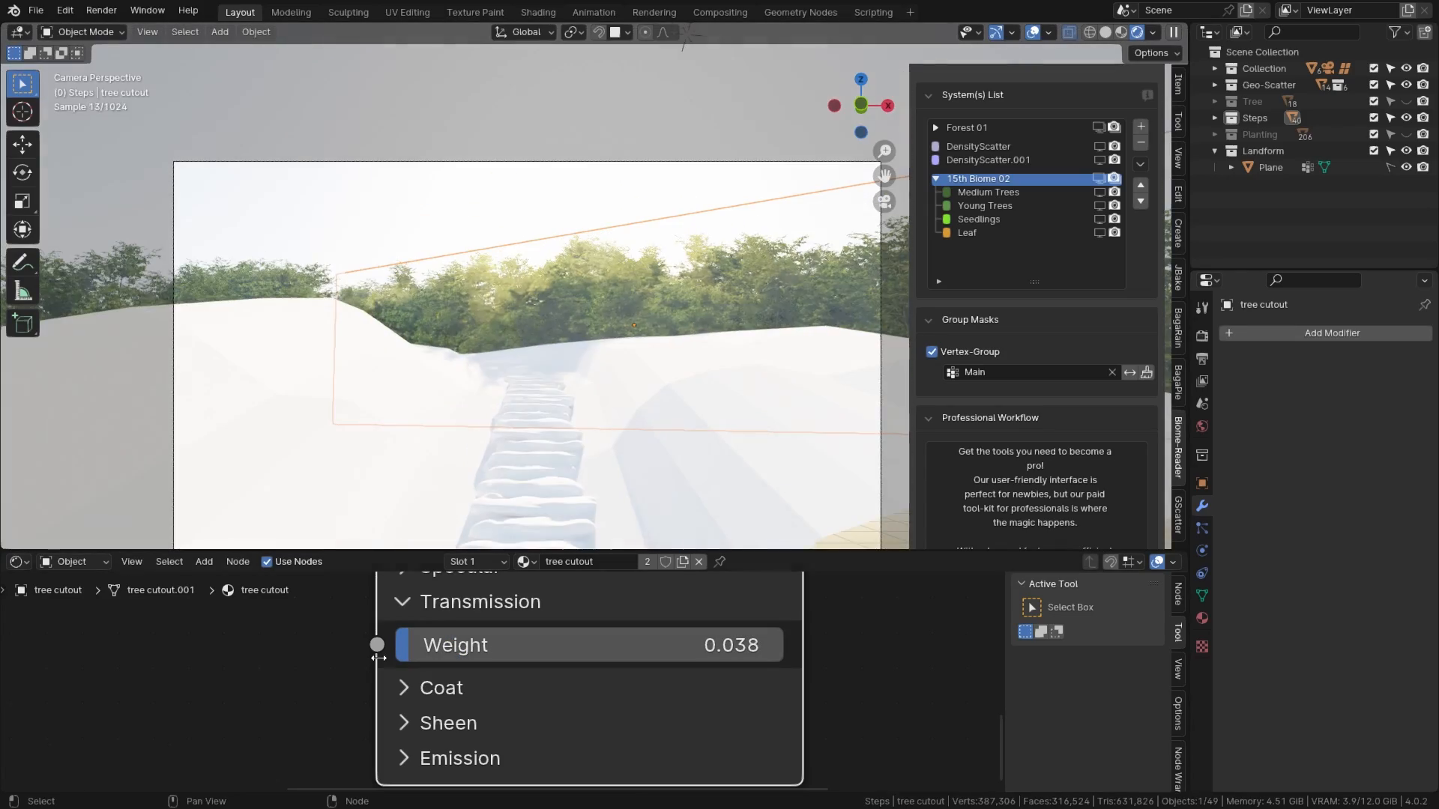
Step: Duplicate the image texture node in the tree cutout material and load norm.bmp into the copy
scroll(378, 658, "down", 12)
scroll(384, 619, "down", 4)
left_click_drag(450, 646, 407, 589)
key("shift+d")
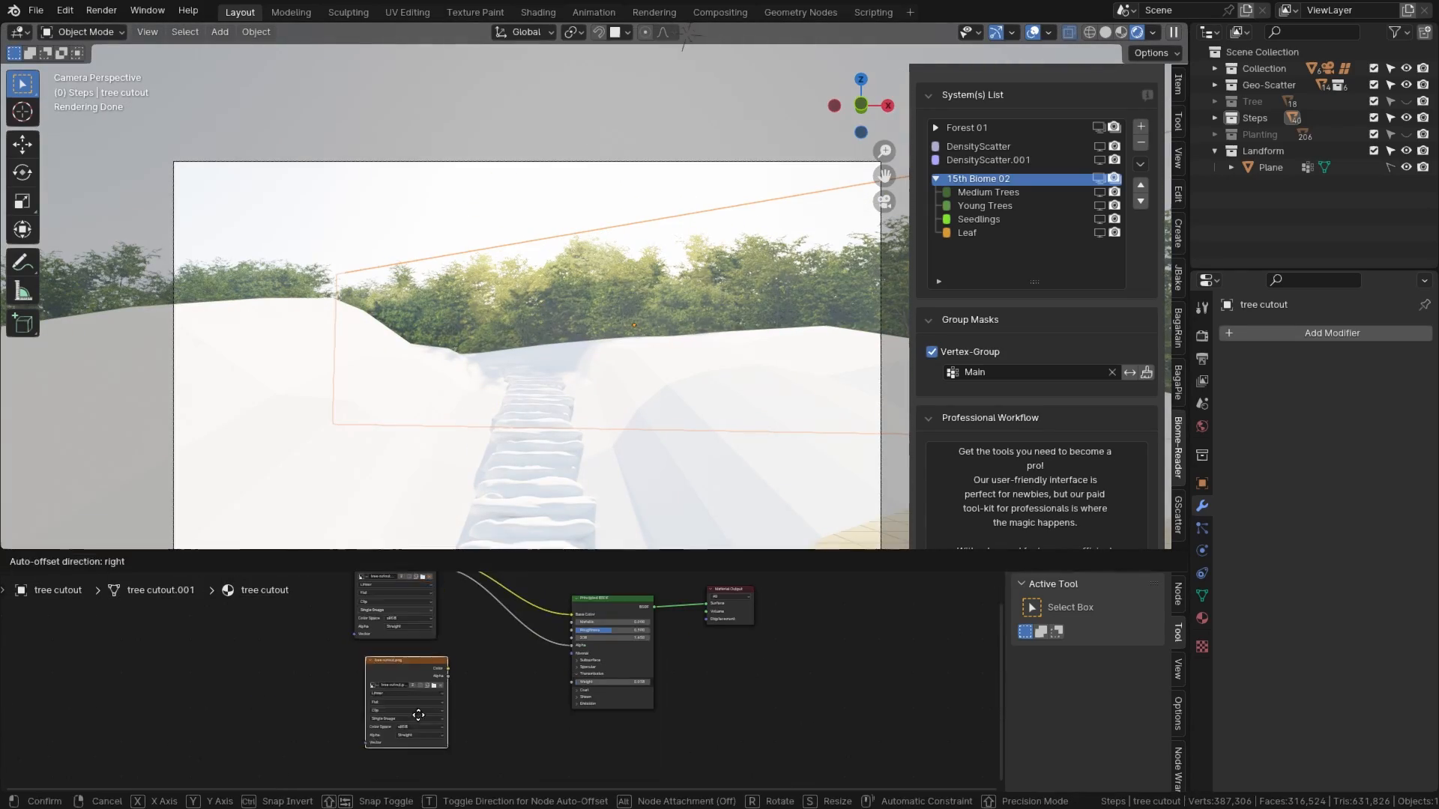
left_click(438, 715)
scroll(480, 685, "up", 9)
left_click(392, 688)
double_click(507, 320)
Step: Add a Normal Map node between the norm.bmp colour output and the Principled BSDF's Normal input
key("shift+a")
type("nor")
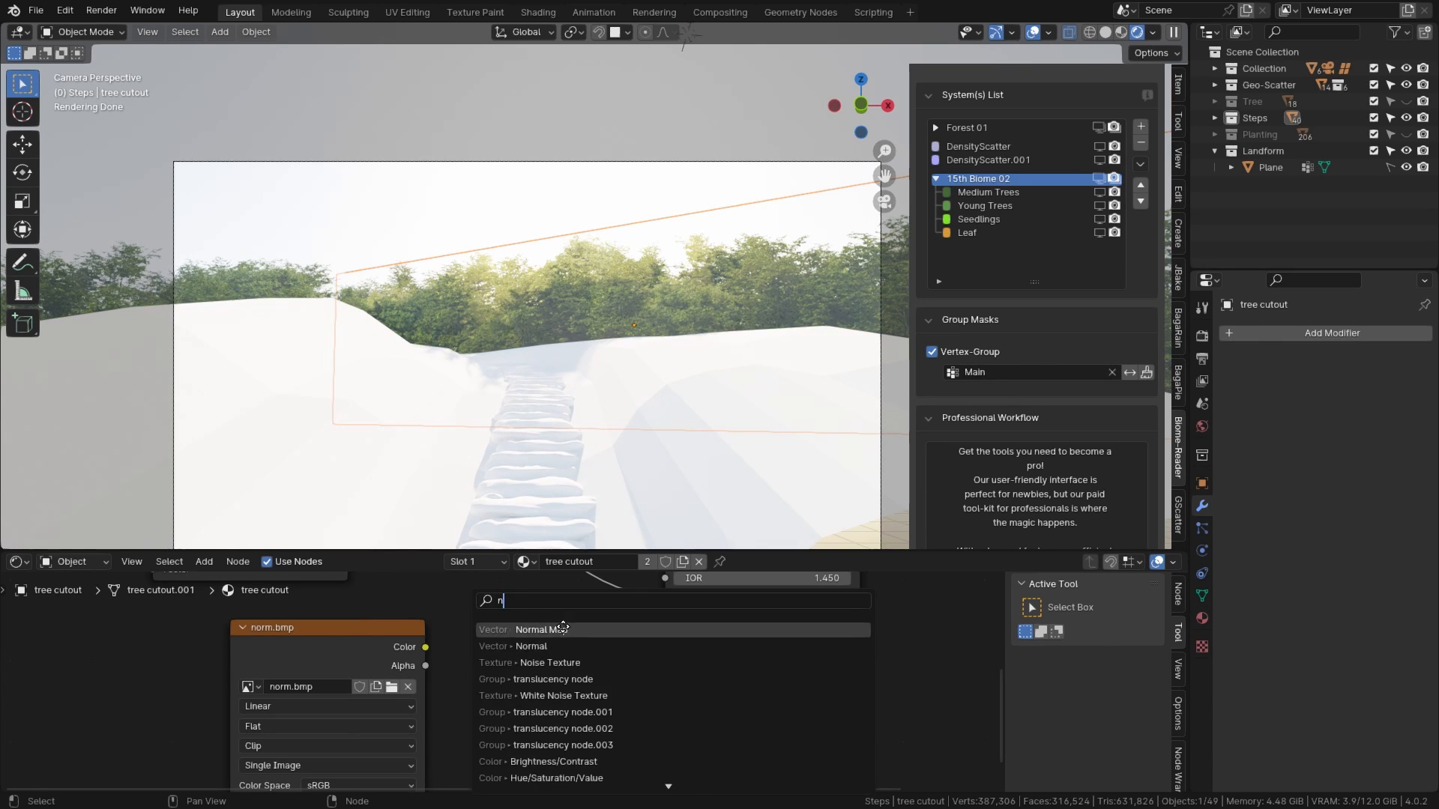
key("Return")
left_click(508, 629)
left_click_drag(425, 647, 505, 709)
left_click_drag(661, 619, 663, 615)
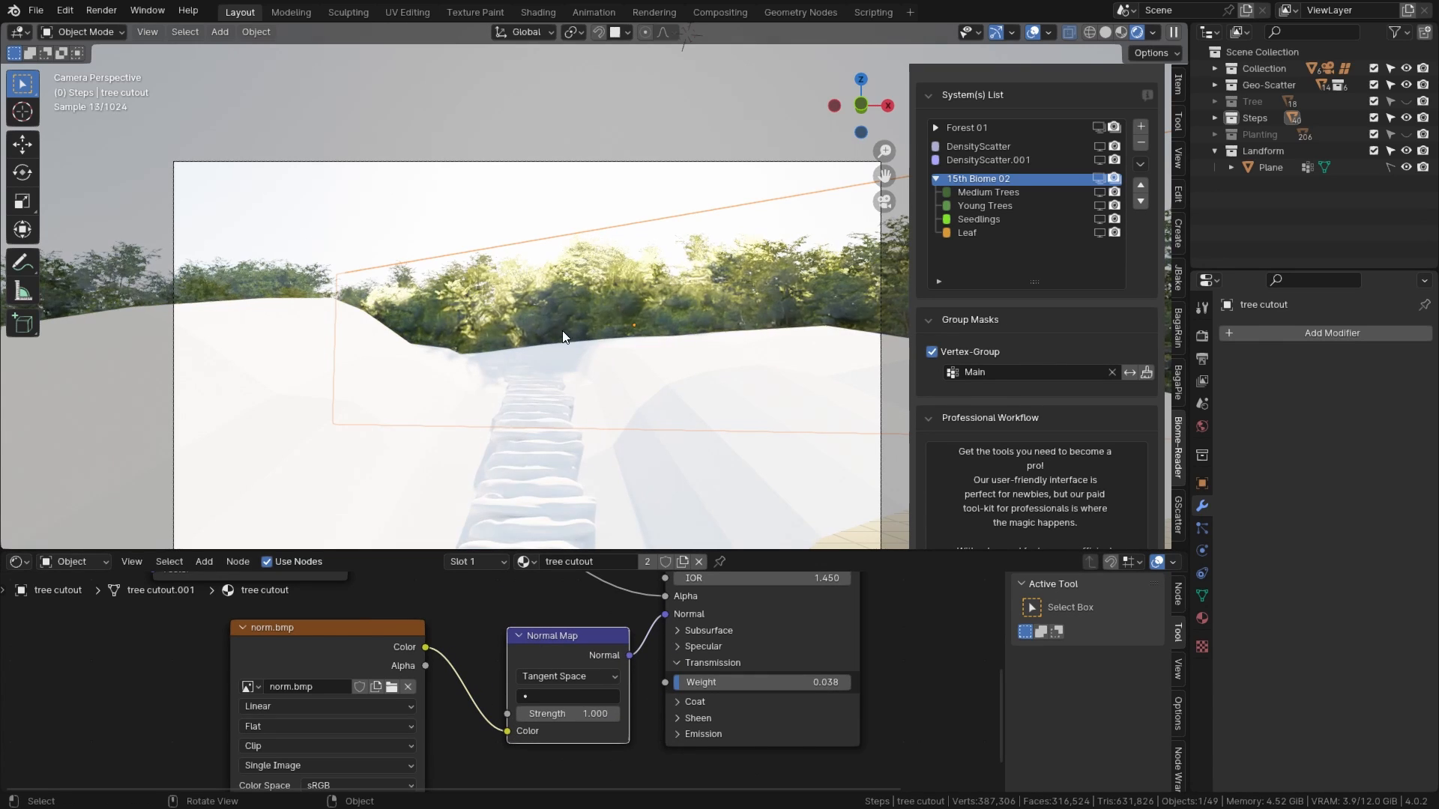
Step: Set the norm.bmp colour space to Non-Color and the Normal Map strength to 0.4
scroll(534, 525, "up", 5)
scroll(533, 687, "up", 3)
scroll(510, 686, "down", 1)
left_click(324, 769)
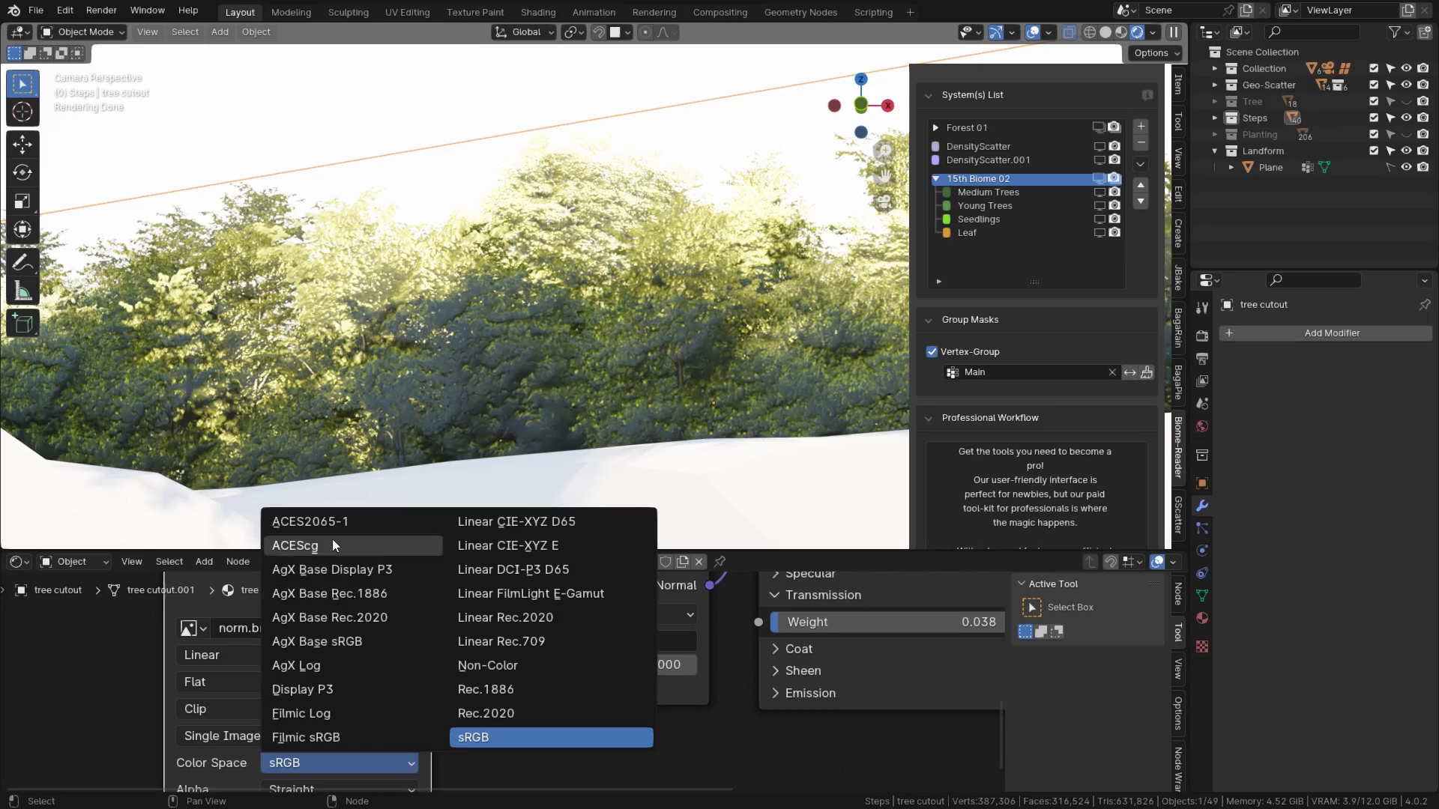
left_click(511, 666)
scroll(476, 724, "up", 3)
mouse_move(599, 686)
left_mouse_down()
mouse_move(569, 686)
mouse_move(660, 685)
mouse_move(584, 685)
mouse_move(600, 685)
left_mouse_up()
scroll(645, 698, "down", 4)
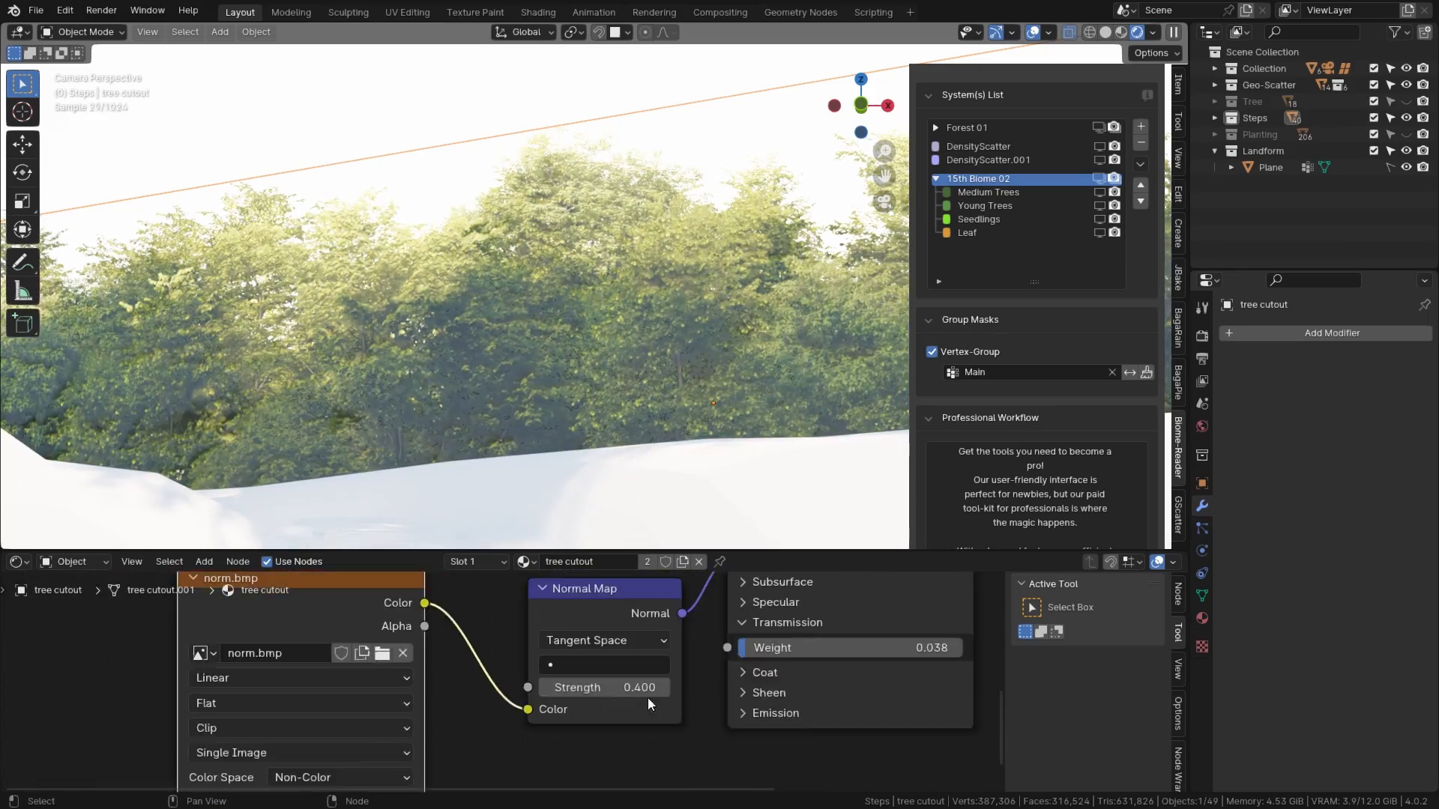
Step: Set the Roughness of the tree cutout material to 1.0
middle_click_drag(649, 570, 650, 515)
key("KP_0")
scroll(502, 682, "up", 4)
left_click_drag(712, 649, 862, 649)
scroll(450, 300, "down", 3)
scroll(674, 674, "down", 2)
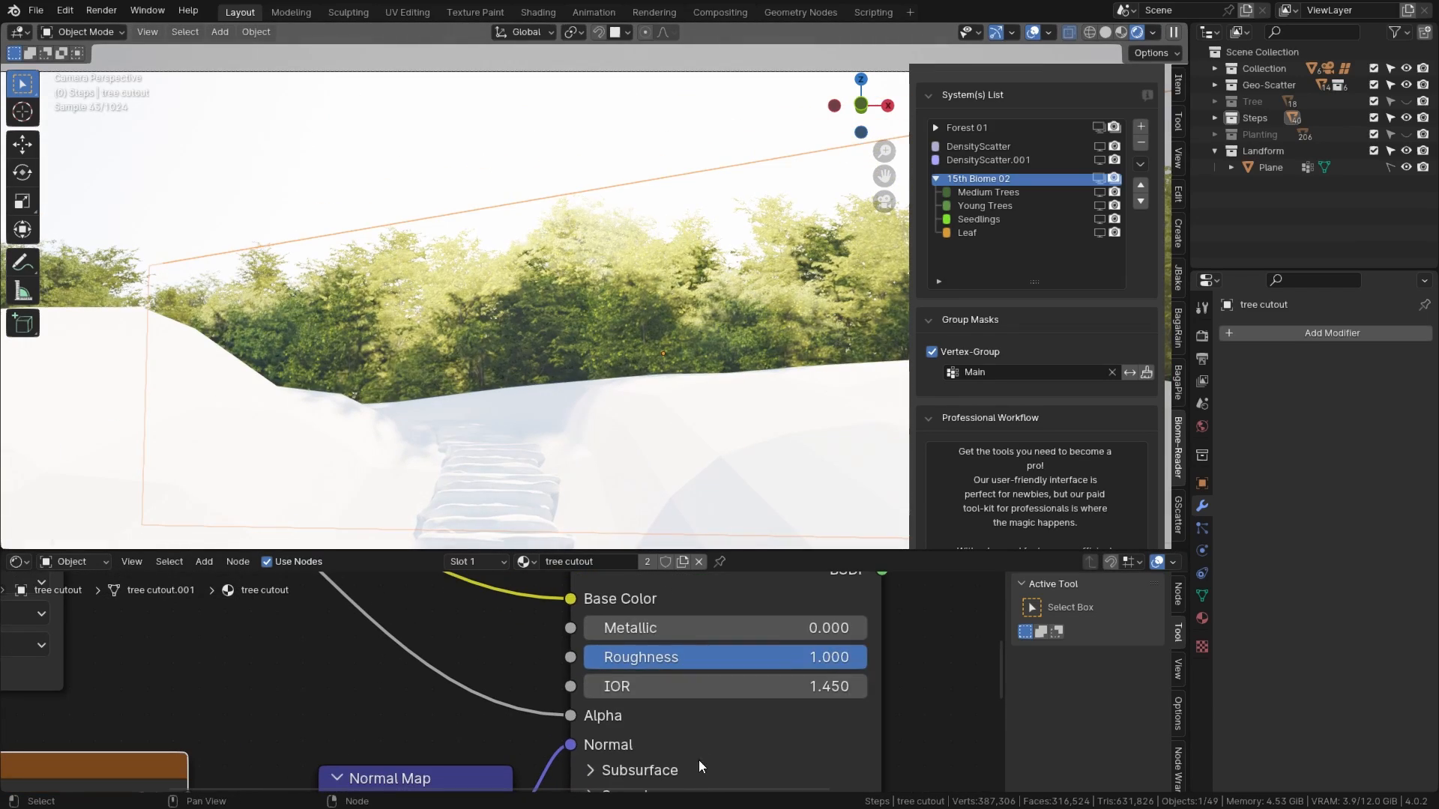
scroll(700, 761, "down", 2)
scroll(535, 473, "down", 2)
Step: Show the Tree and Planting collections and the Forest 01, 15th Biome 02 and DensityScatter.001 scatters in an enlarged viewport
left_click(1407, 101)
scroll(642, 188, "up", 2)
left_click(1407, 134)
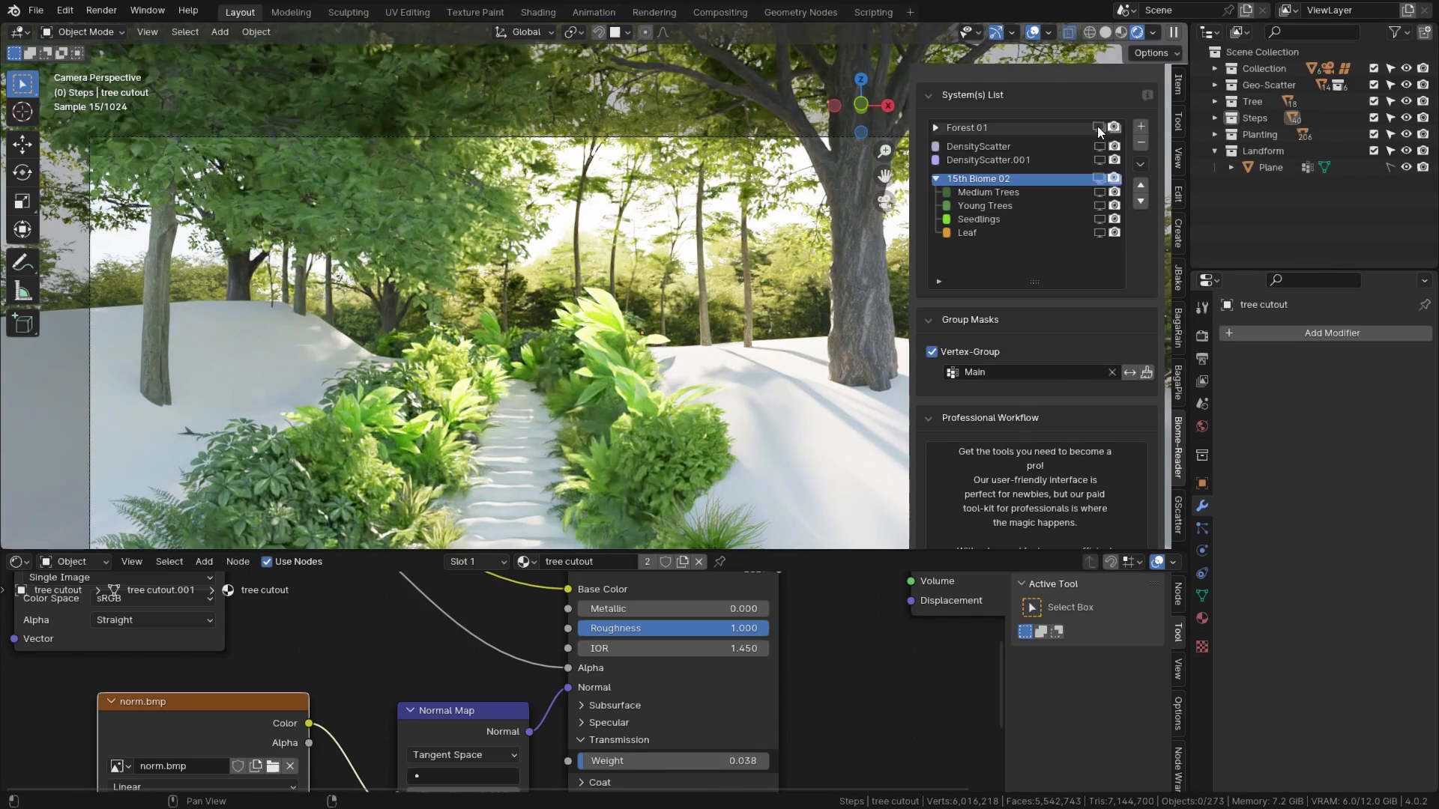
left_click(1097, 128)
middle_click_drag(472, 407, 524, 303, "ctrl")
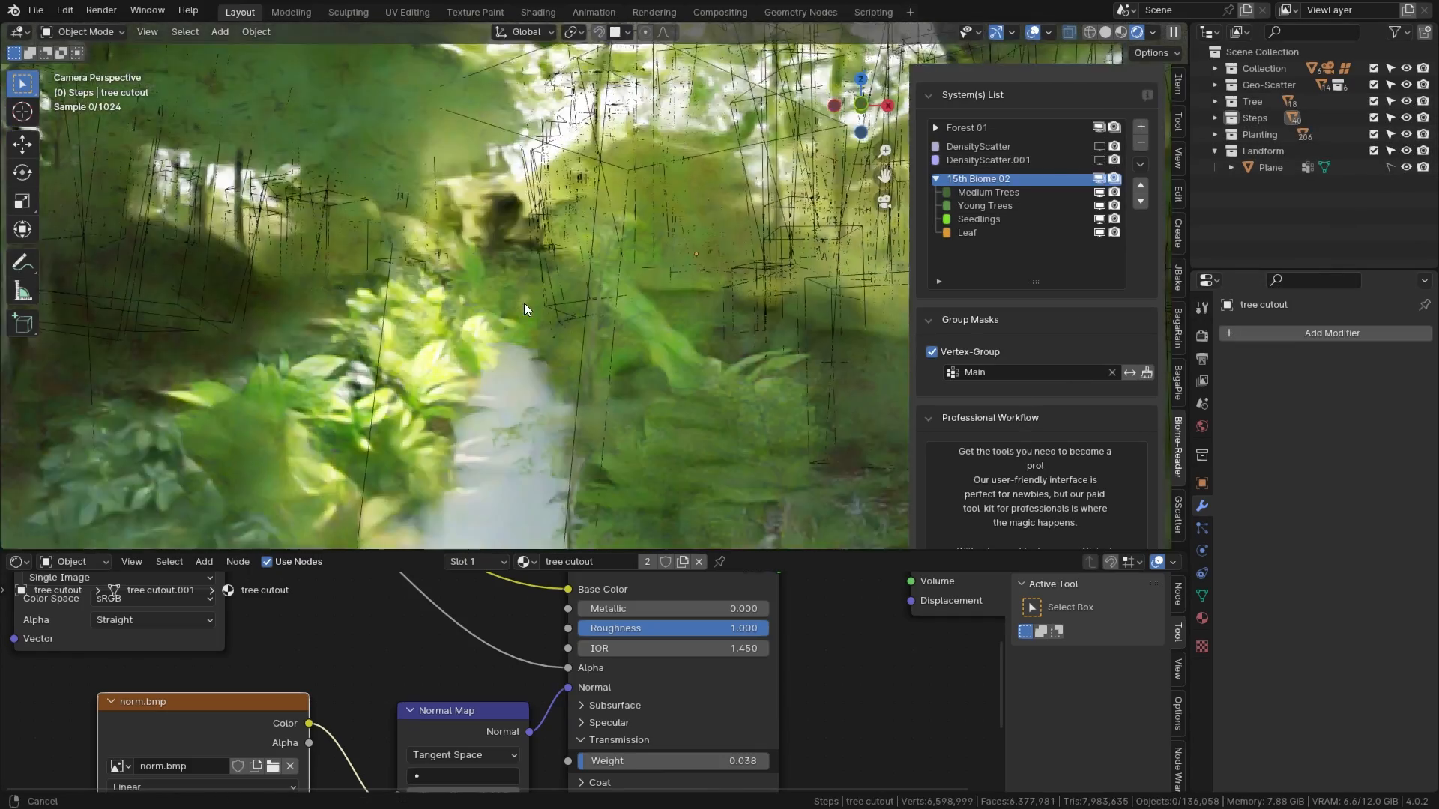
left_click_drag(584, 552, 584, 770)
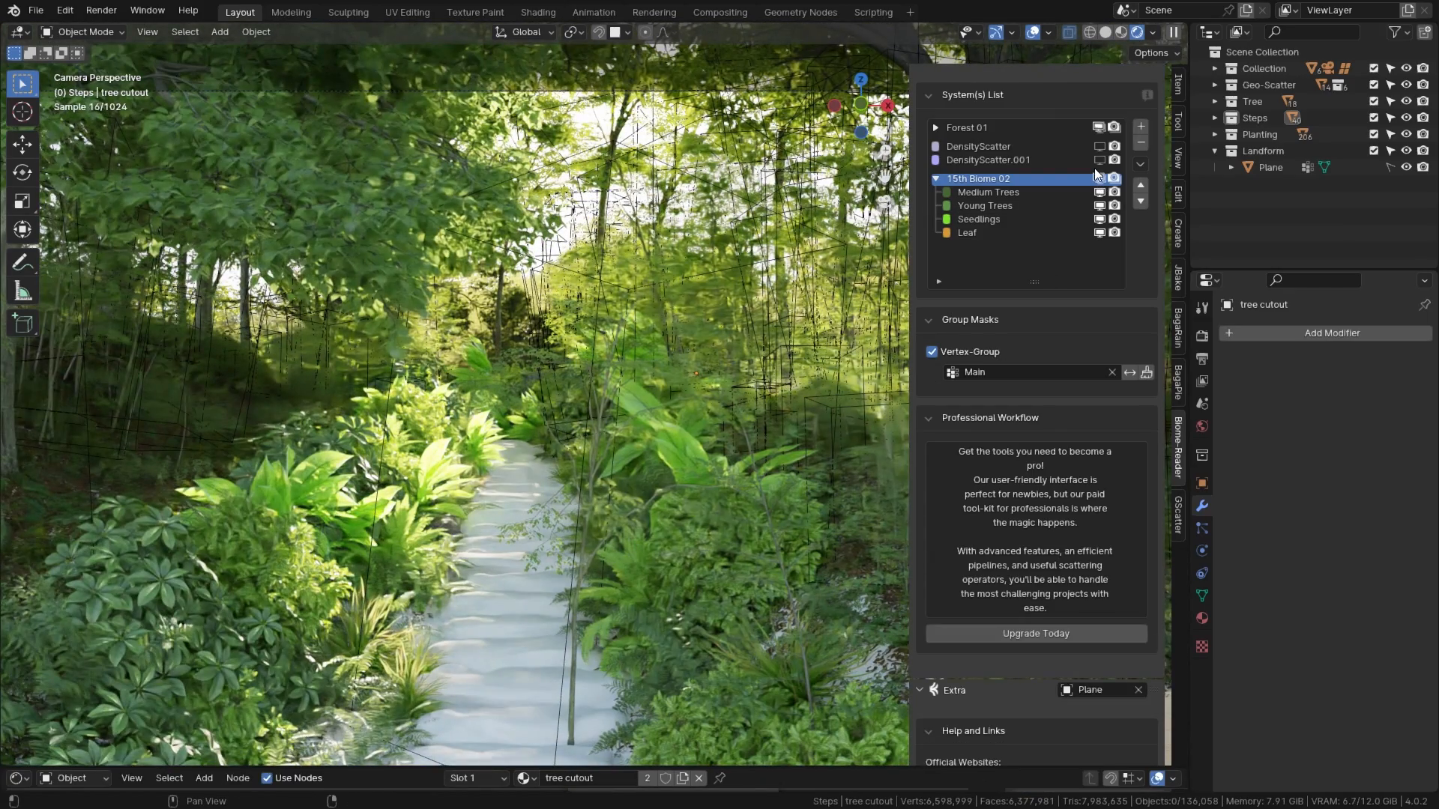
left_click(1099, 159)
key("n")
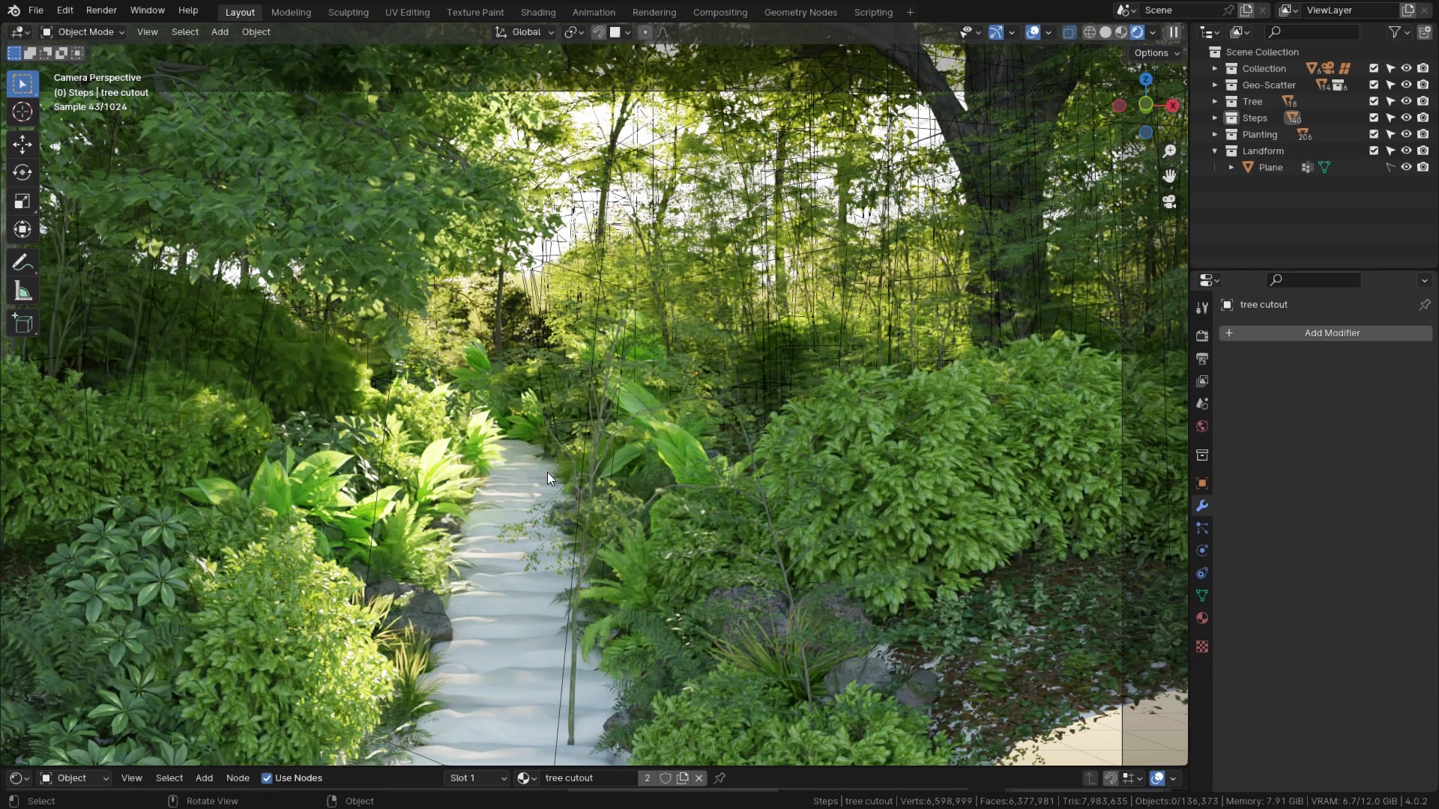
Step: Select all planes sharing the tree cutout's object data and hide them
left_click(568, 262)
key("shift+l")
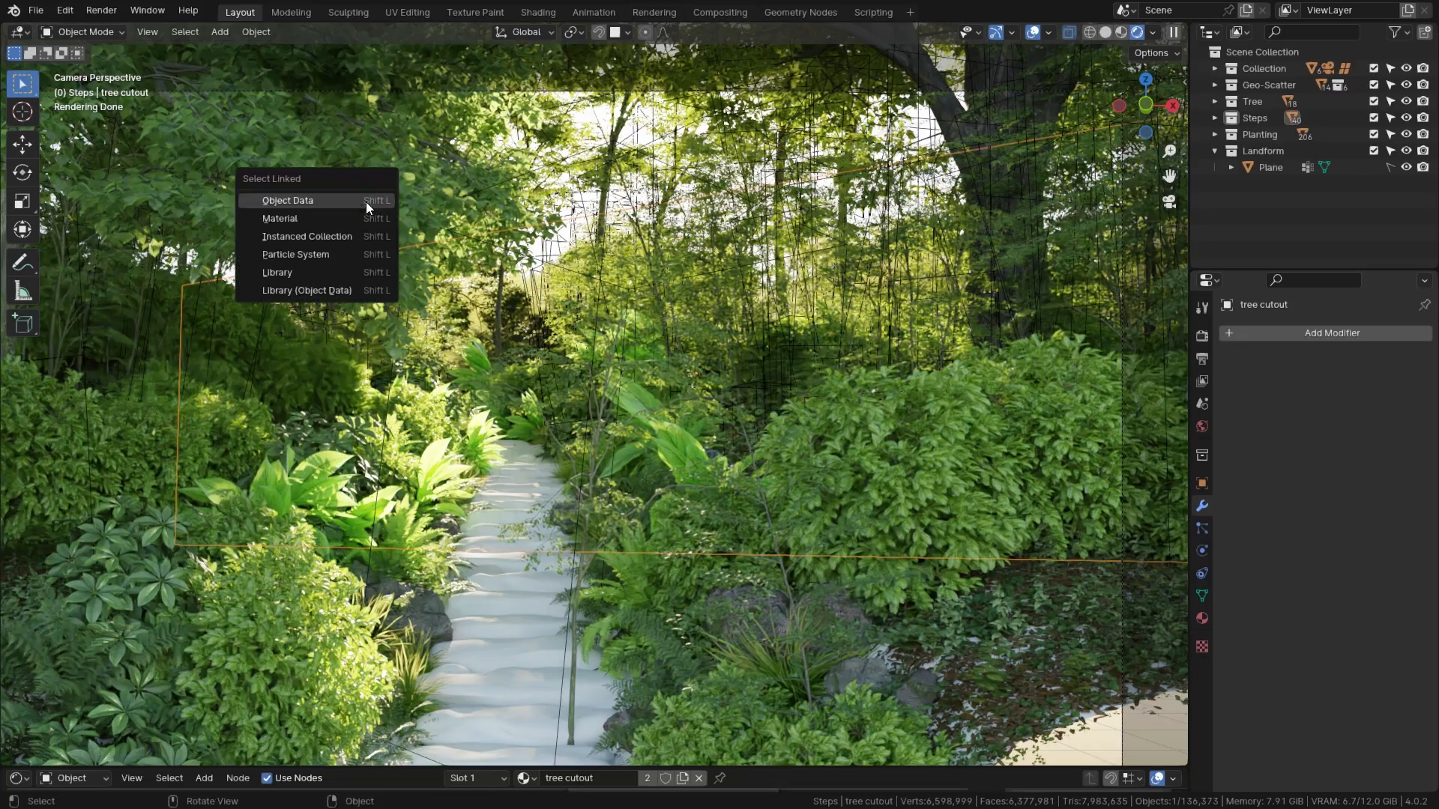
key("Delete")
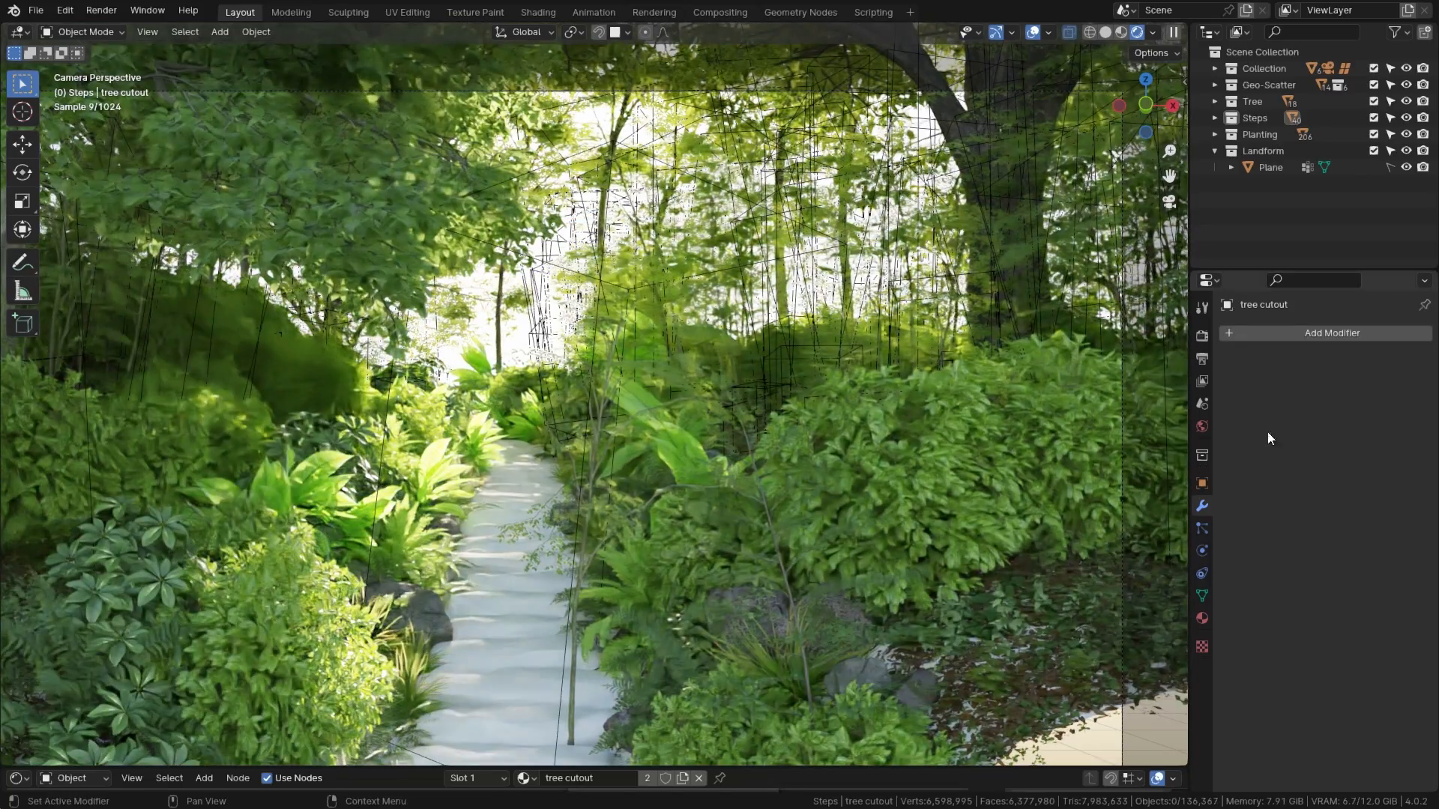
Step: Undo the hiding of the tree cutout planes and clear the selection
left_click(1202, 335)
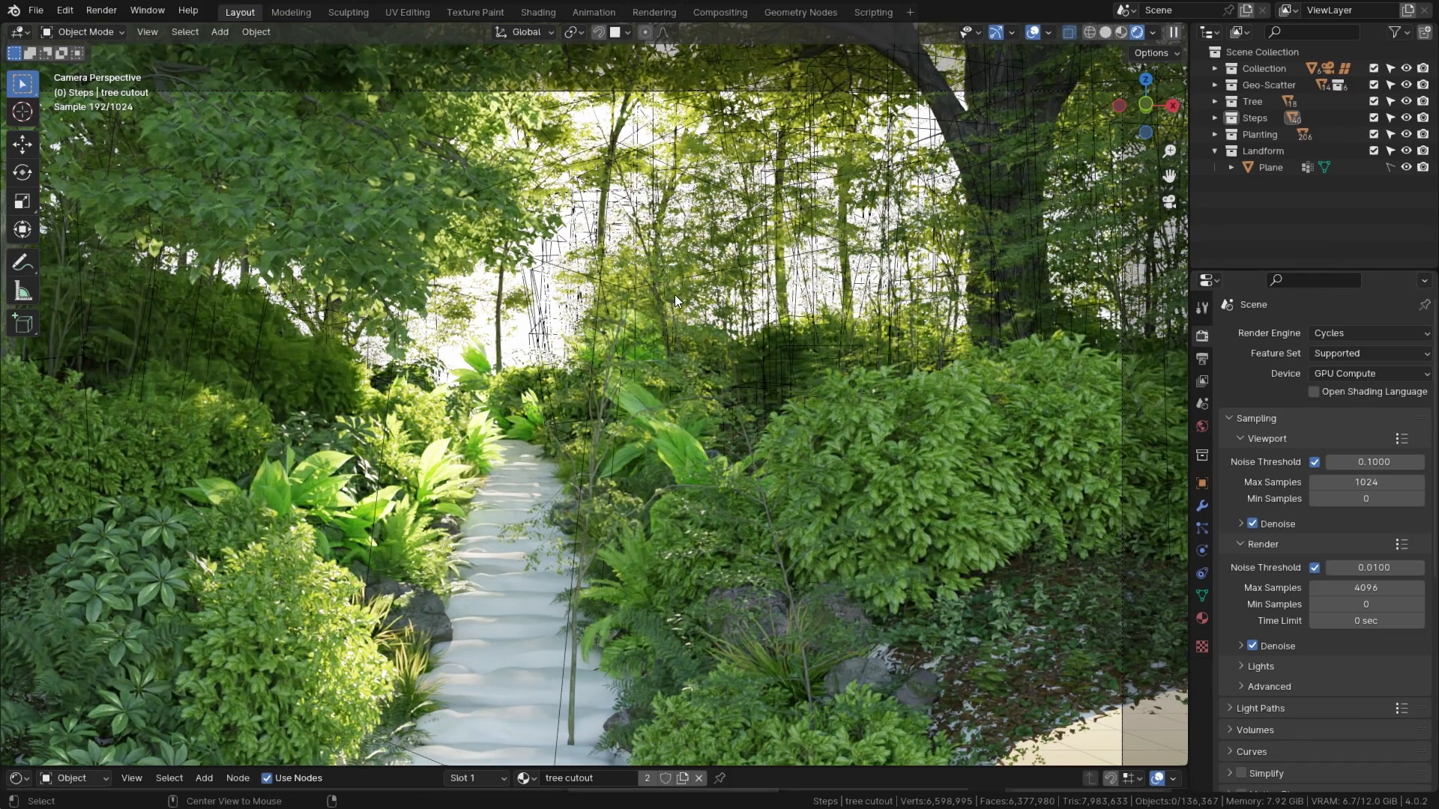
key("ctrl+z")
left_click(676, 559)
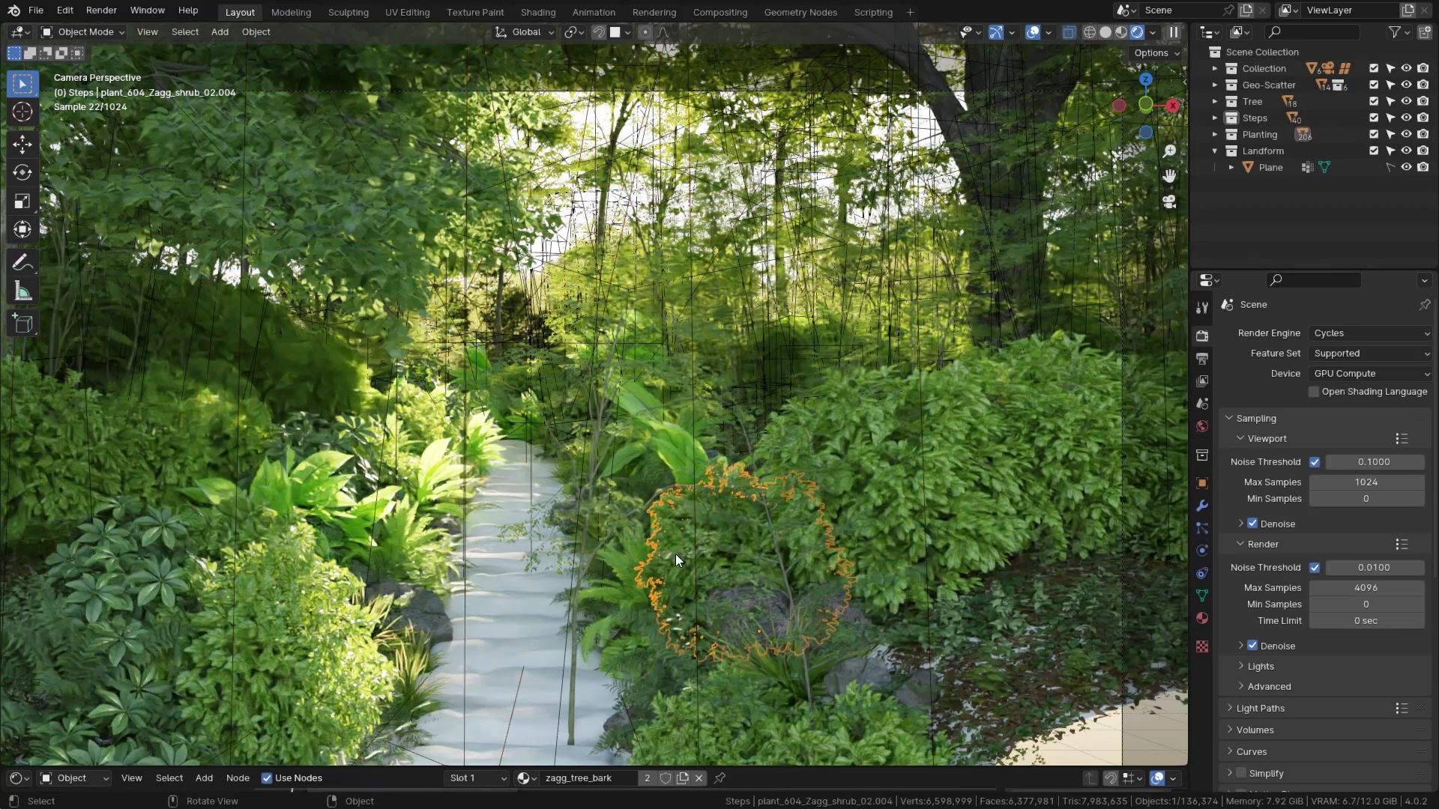
key("alt+a")
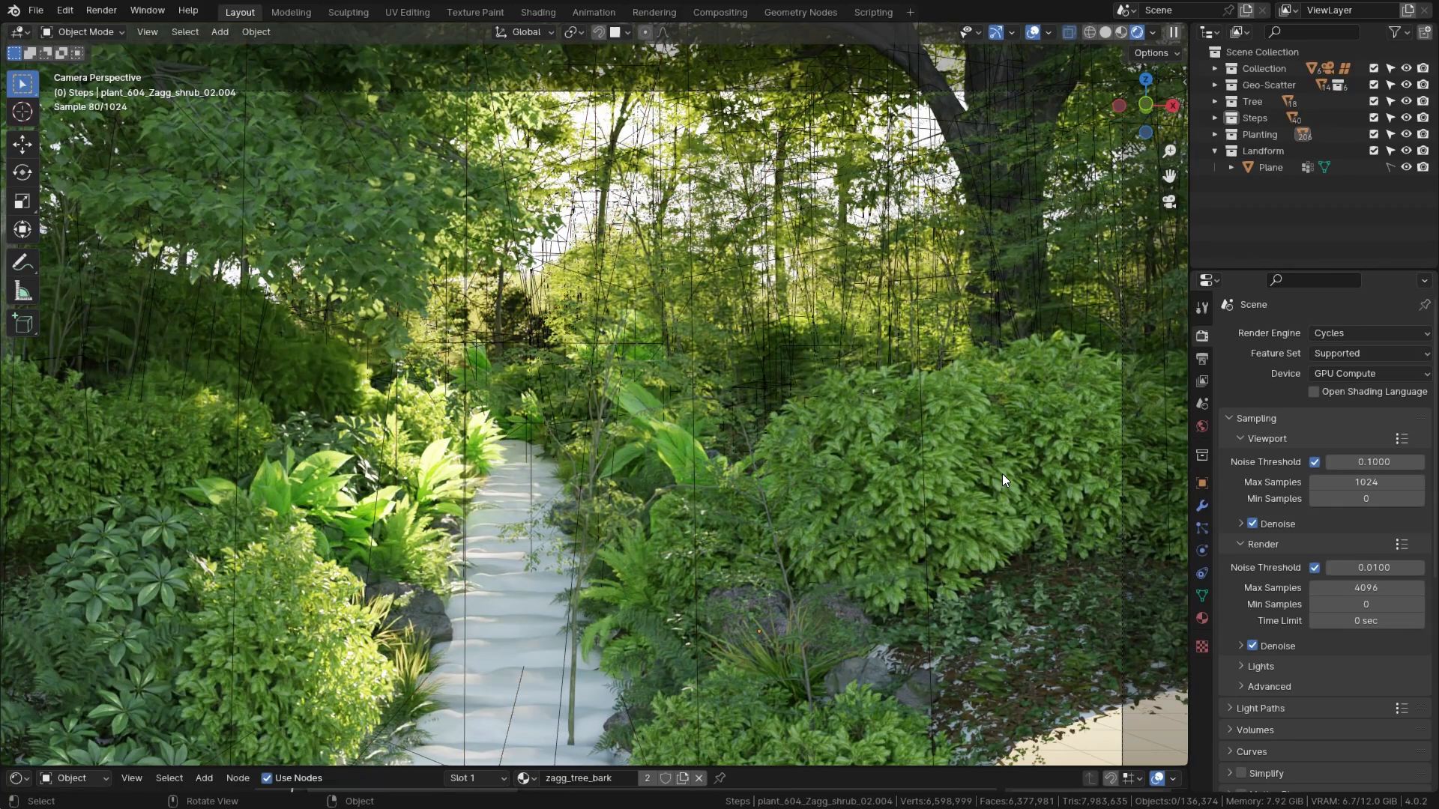
Step: In solid shading, hide the DensityScatter and DensityScatter.001 systems and the Tree and Planting collections in the viewport
left_click(1105, 31)
middle_click_drag(574, 408, 591, 459)
scroll(591, 459, "up", 10)
middle_click_drag(574, 654, 1077, 250)
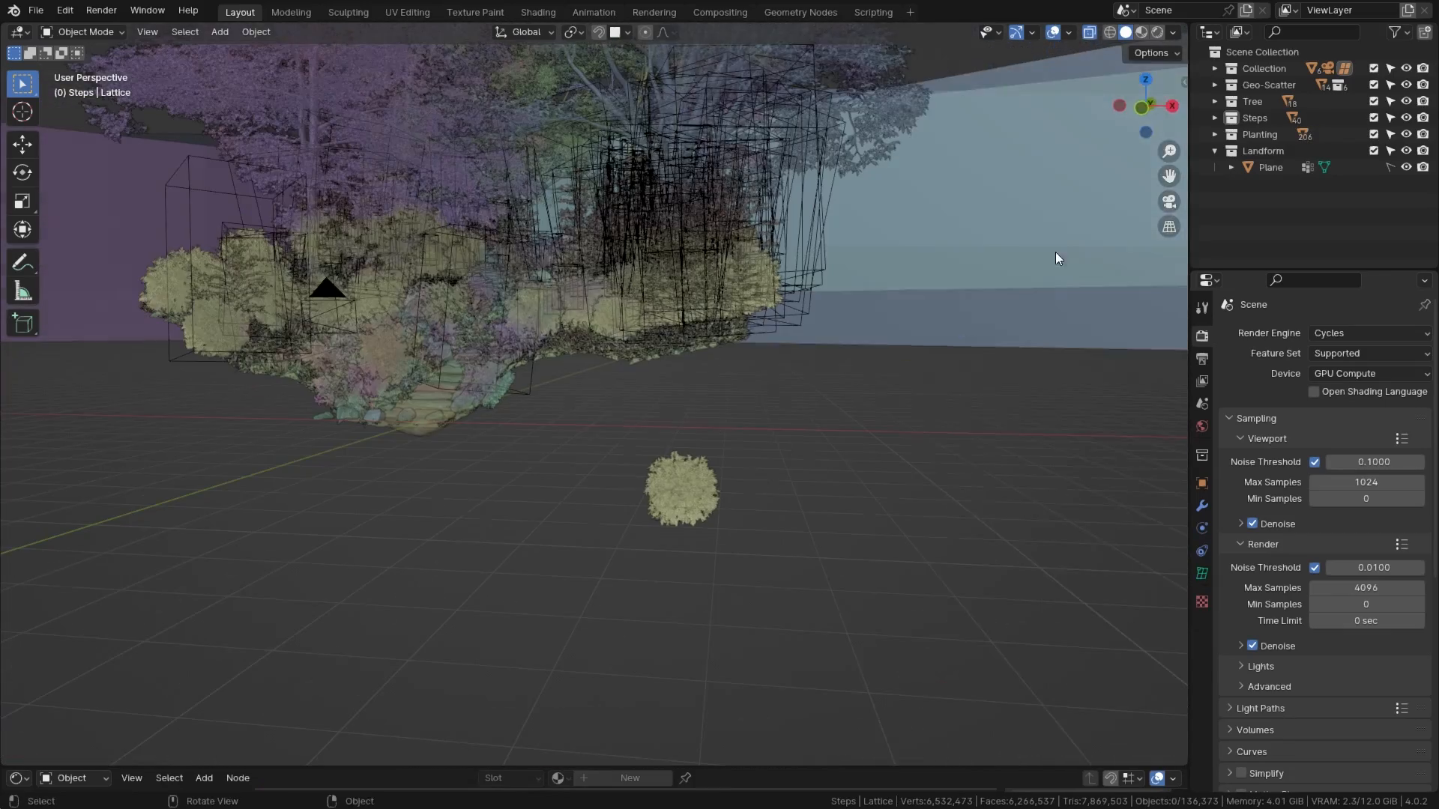
key("n")
left_click(1099, 159)
left_click(1100, 146)
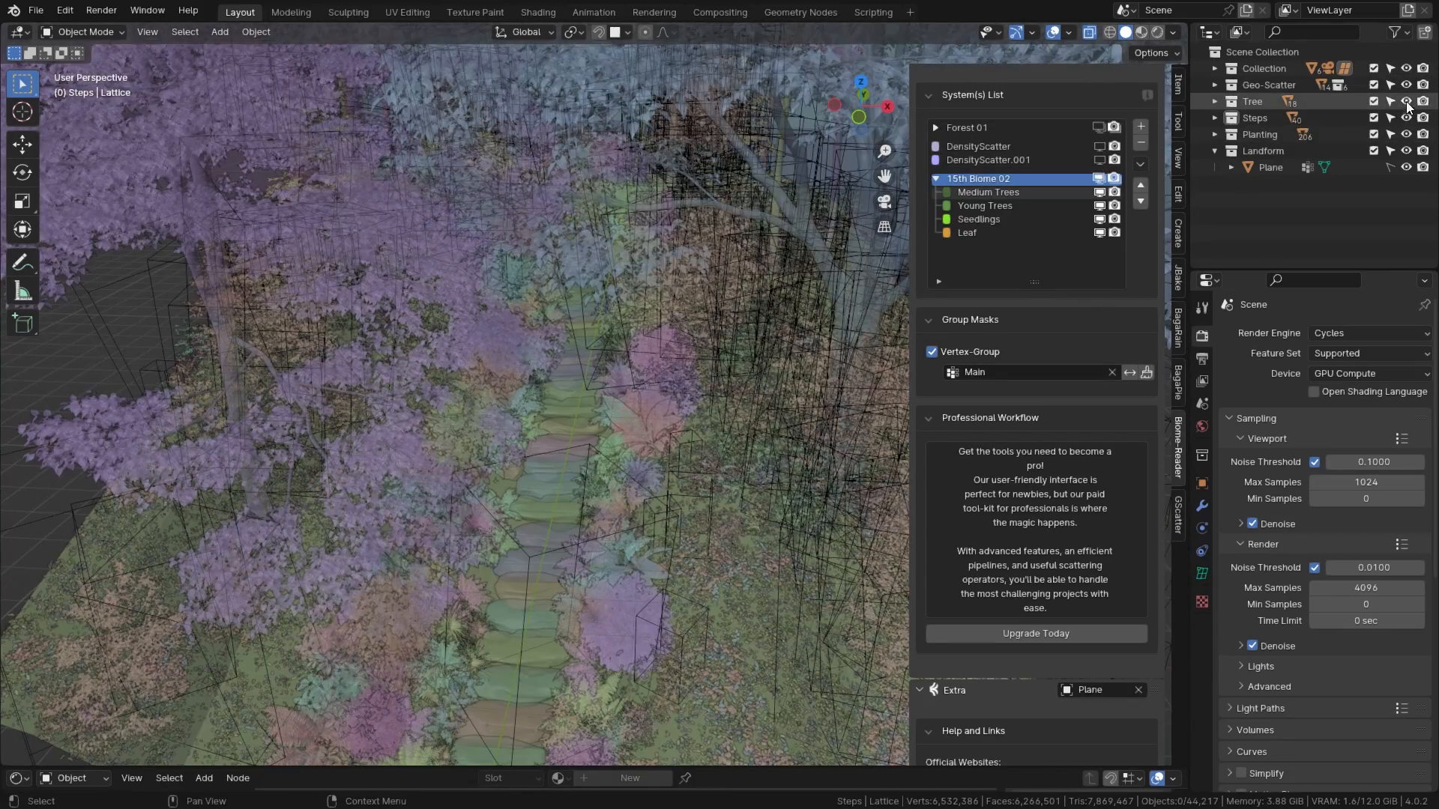
left_click(1407, 102)
left_click(1407, 134)
Step: Select all tree cutout planes by their shared object data and move them into a new collection named Backdrop
scroll(524, 337, "down", 8)
left_click(496, 289)
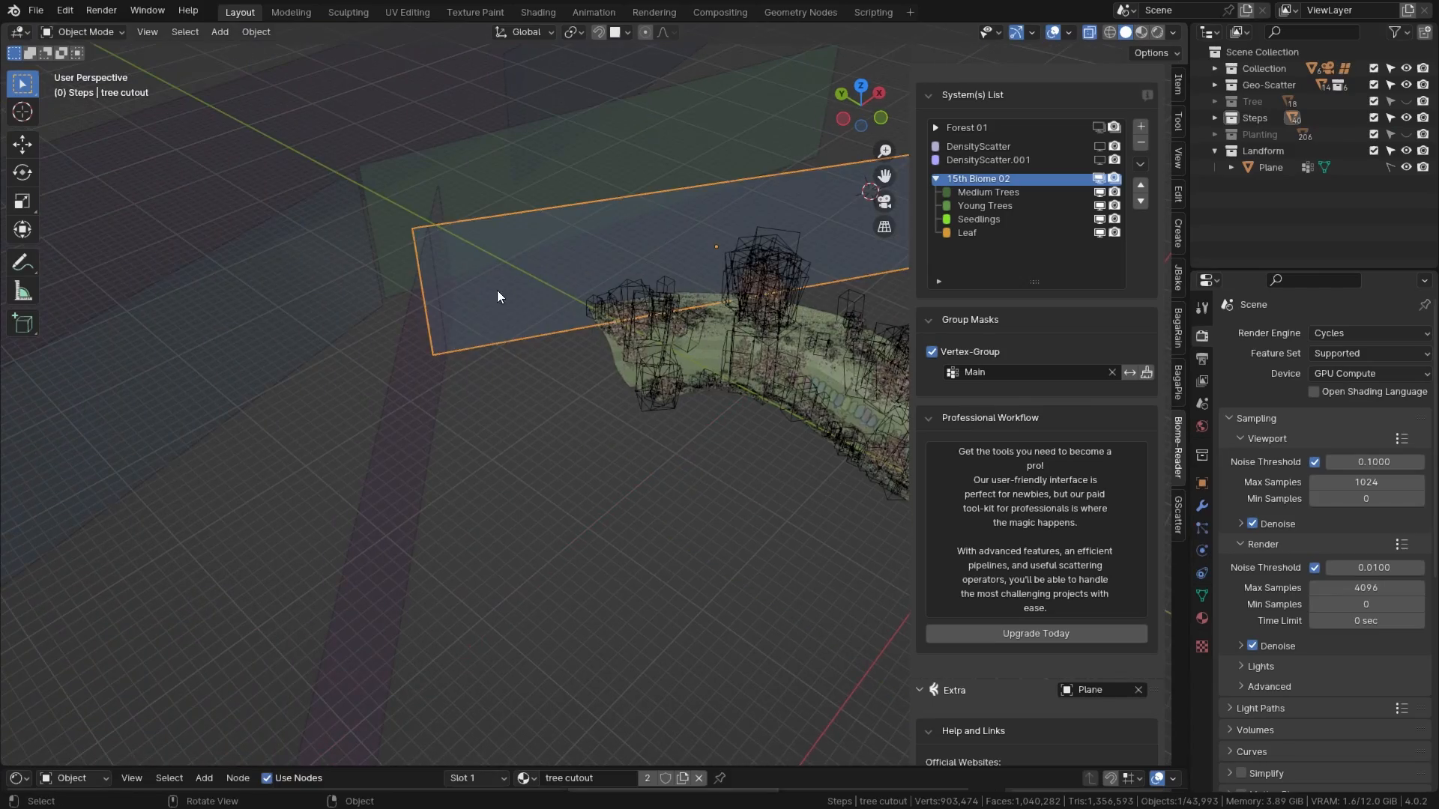
scroll(524, 360, "down", 2)
key("shift+l")
left_click(537, 380)
key("m")
left_click(515, 361)
type("Backdrop")
key("Return")
key("Return")
left_click(767, 421)
Step: Select the landform Plane and make its Main vertex group active
middle_click_drag(767, 421, 832, 388)
scroll(589, 379, "up", 5)
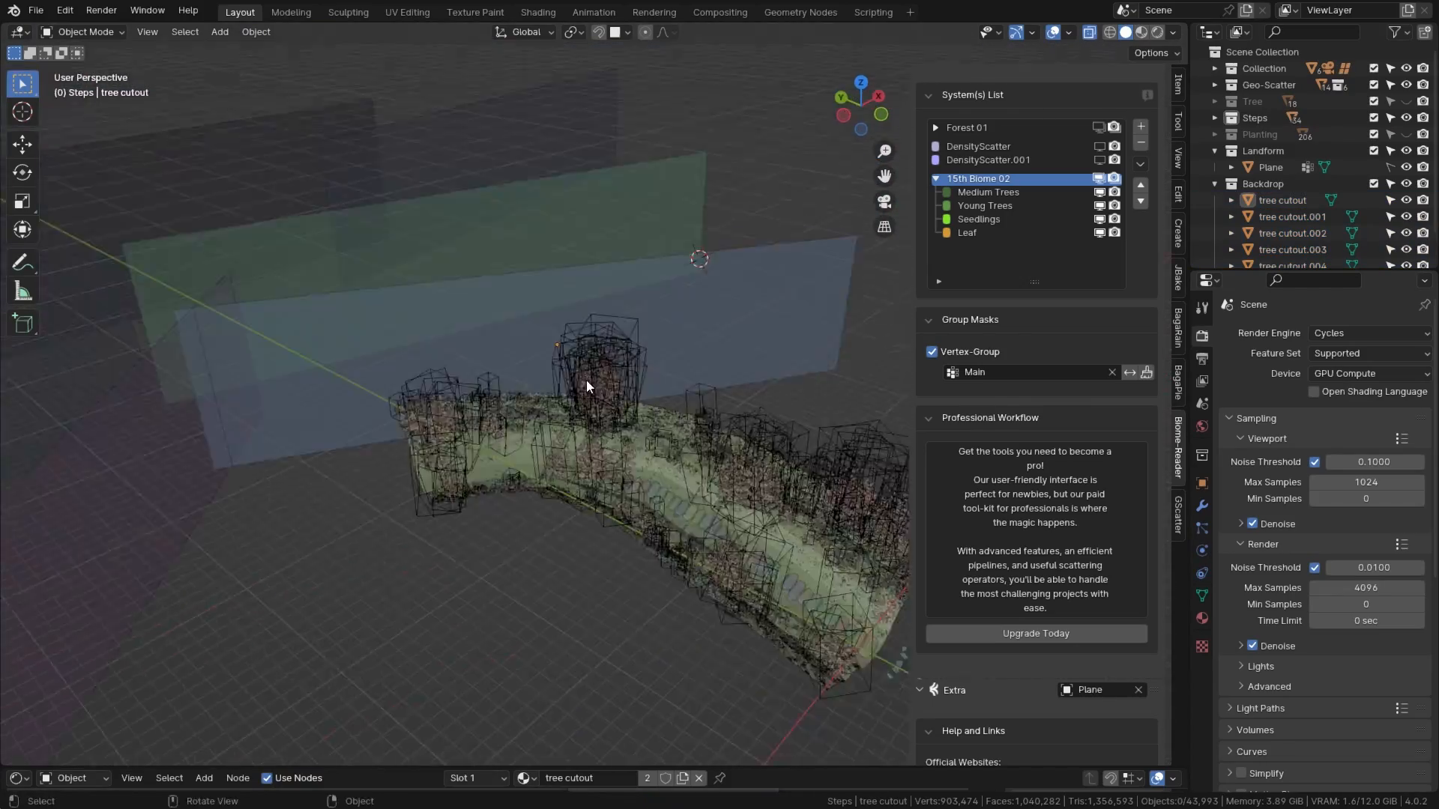
scroll(589, 380, "up", 5)
middle_click_drag(672, 467, 615, 446)
left_click(1027, 373)
left_click(1202, 619)
left_click(1202, 596)
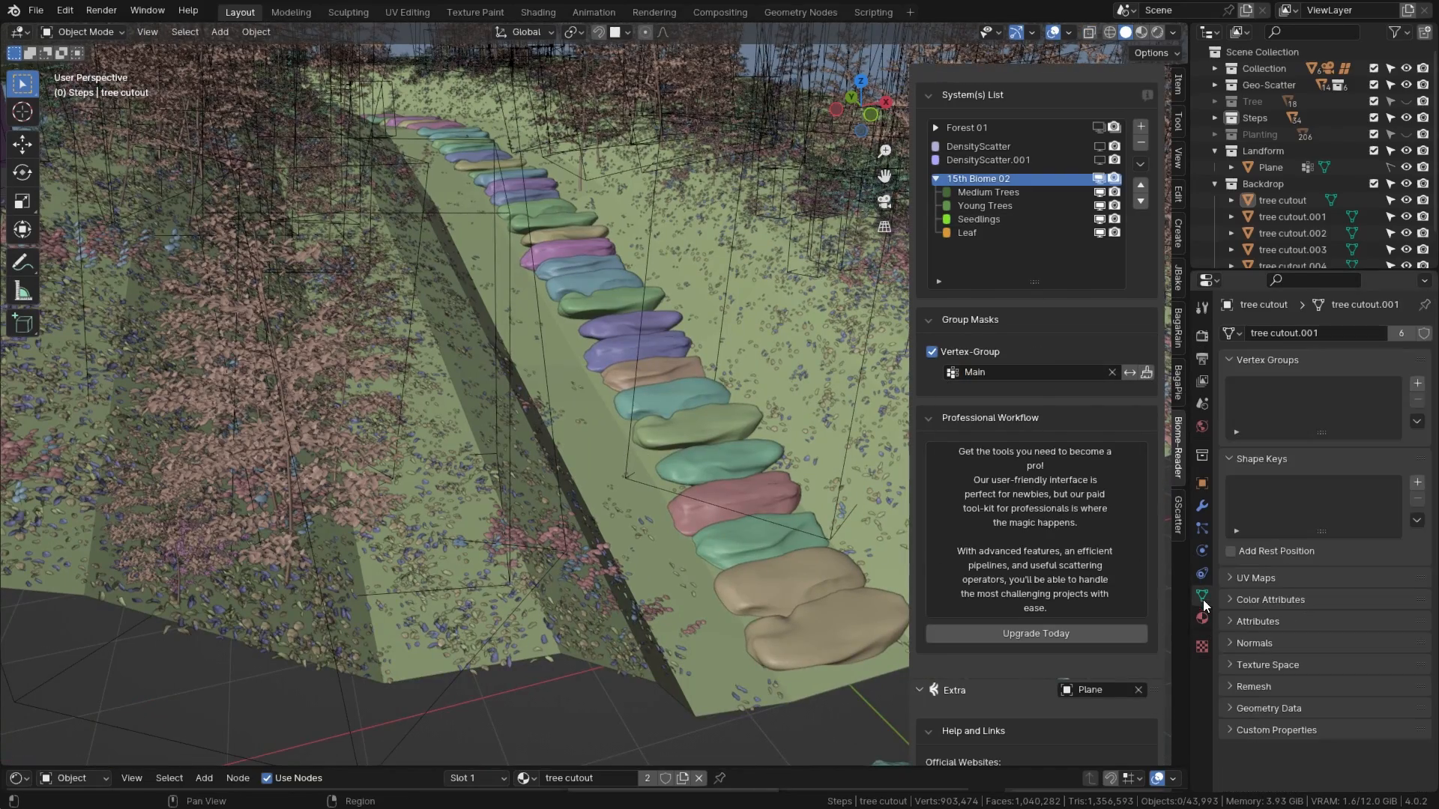
scroll(742, 345, "down", 8)
scroll(793, 472, "up", 2)
left_click(1272, 168)
left_click(1282, 388)
Step: Switch the landform Plane to Weight Paint mode on the Main vertex group
key("ctrl+Tab")
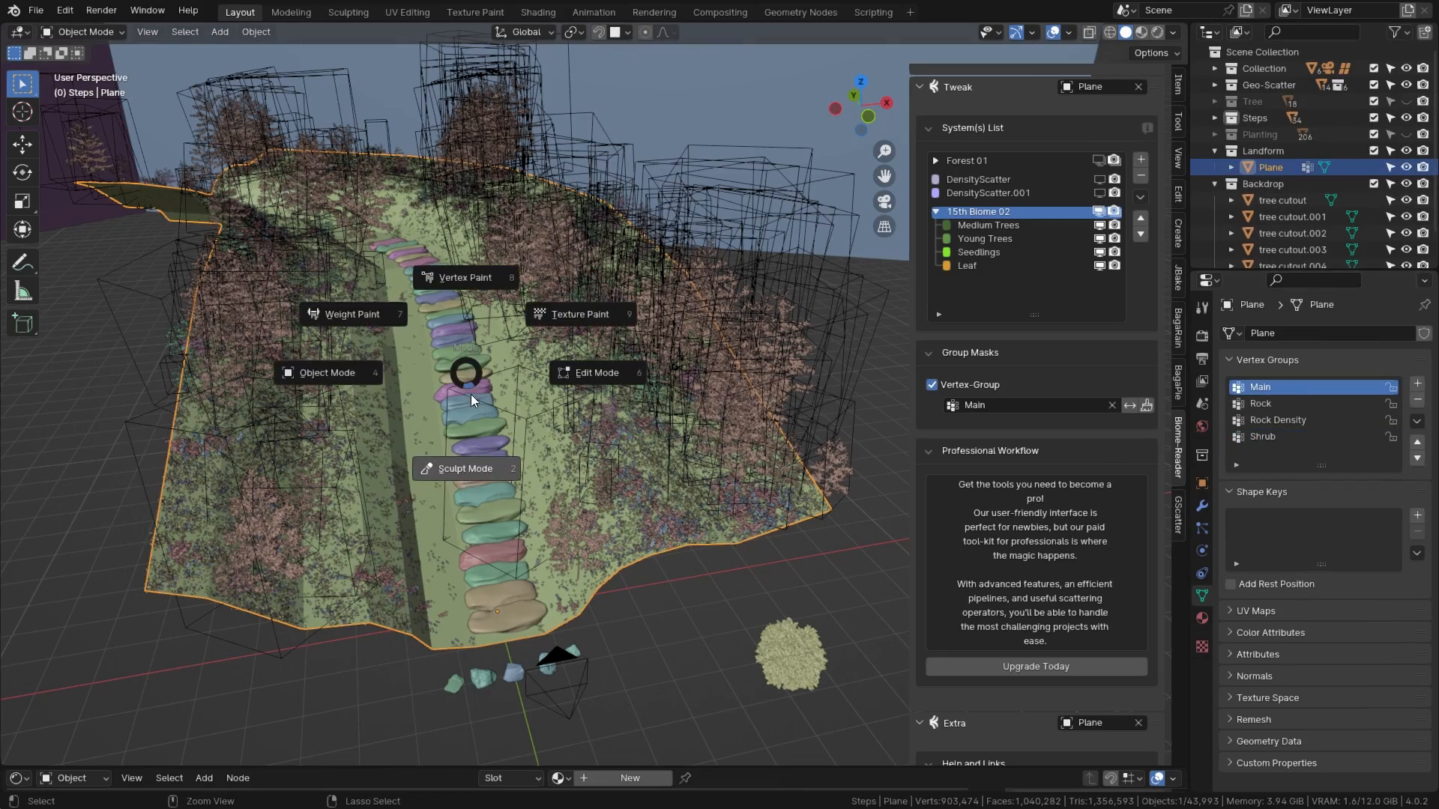
left_click(353, 314)
middle_click_drag(480, 382, 507, 482)
scroll(507, 482, "down", 5)
scroll(540, 450, "up", 5)
middle_click_drag(577, 359, 623, 581, "shift")
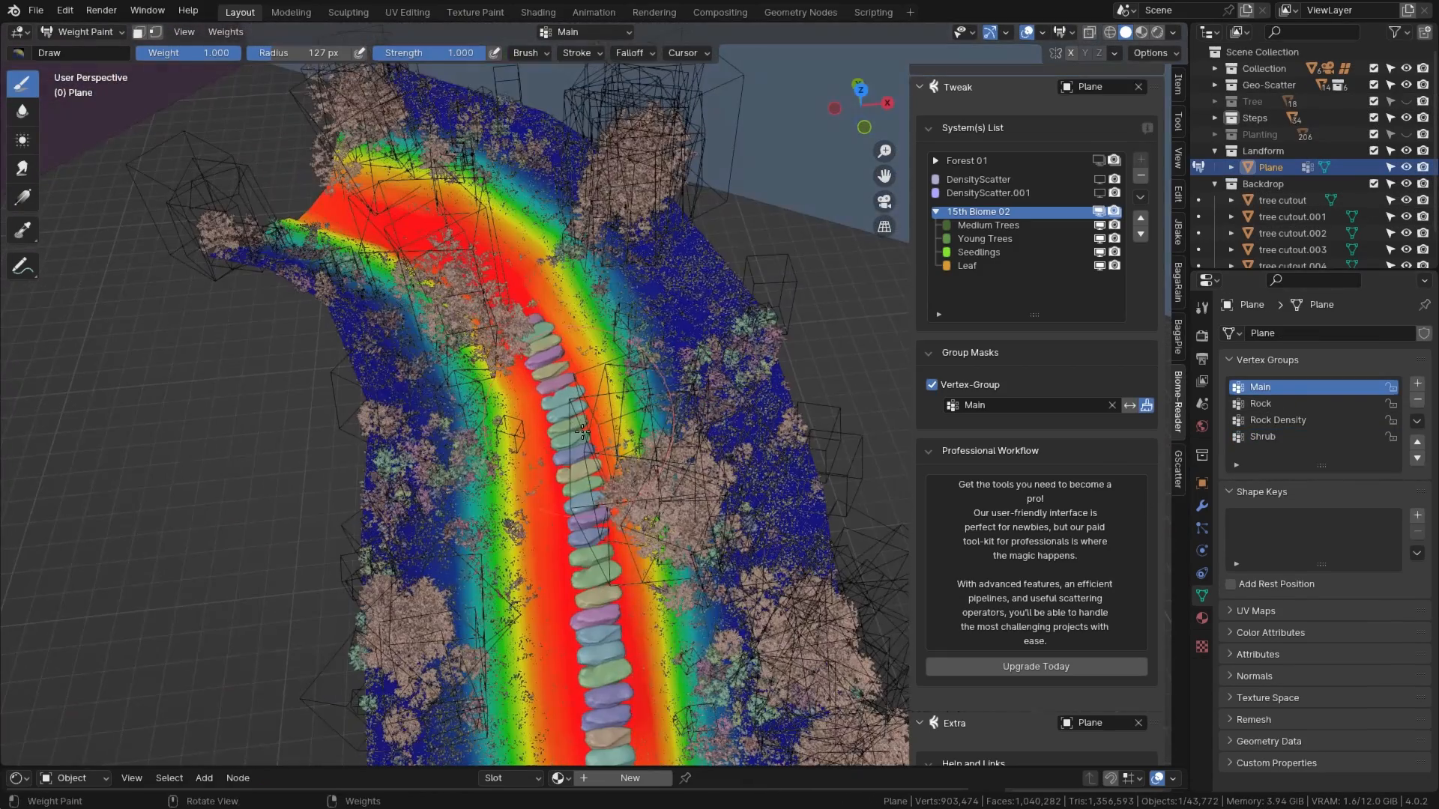
scroll(617, 517, "down", 3)
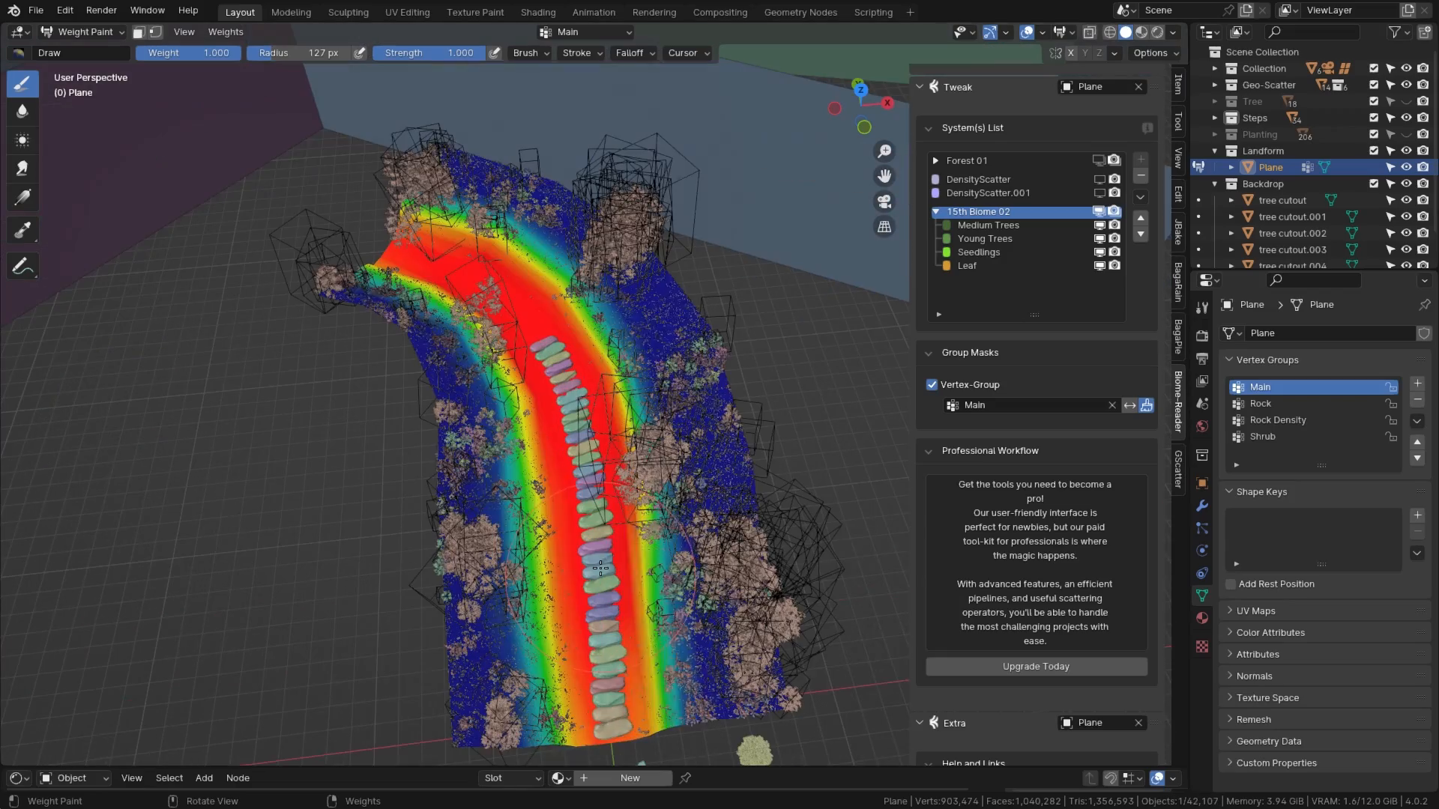
Step: Return the ground plane to Object Mode with the backdrop and scattered plants hidden, and save the file
scroll(633, 347, "down", 2)
key("ctrl+Tab")
middle_click_drag(611, 505, 625, 346)
left_click(519, 347)
left_click(1390, 167)
scroll(555, 367, "up", 5)
scroll(625, 346, "down", 3)
key("KP_0")
key("ctrl+s")
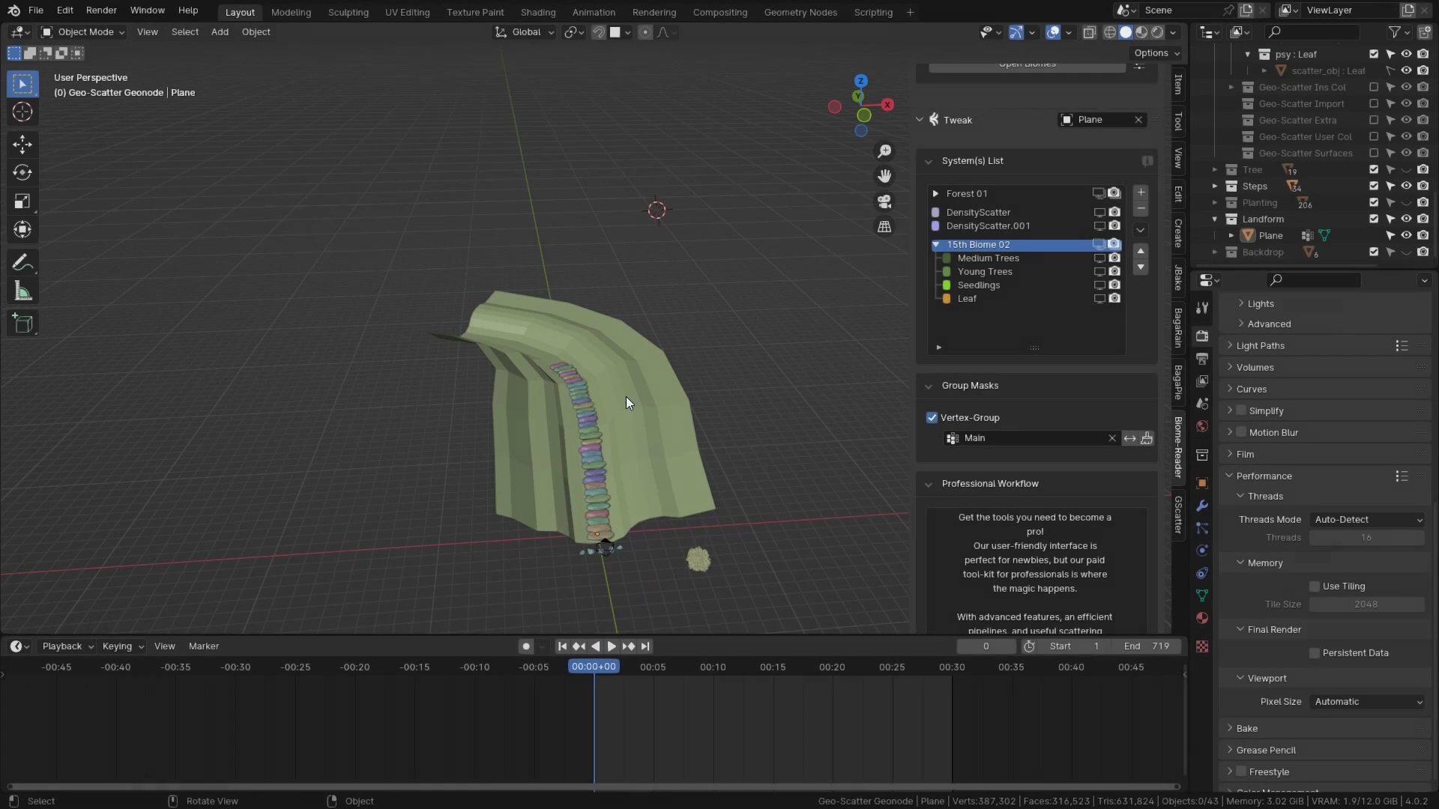
Step: Duplicate the ground plane and place the copy above the original
left_click(637, 398)
middle_click_drag(648, 399, 663, 344)
scroll(679, 340, "down", 3)
scroll(700, 375, "up", 2)
key("shift+d")
left_click(742, 347)
scroll(742, 347, "down", 2)
scroll(713, 268, "up", 4)
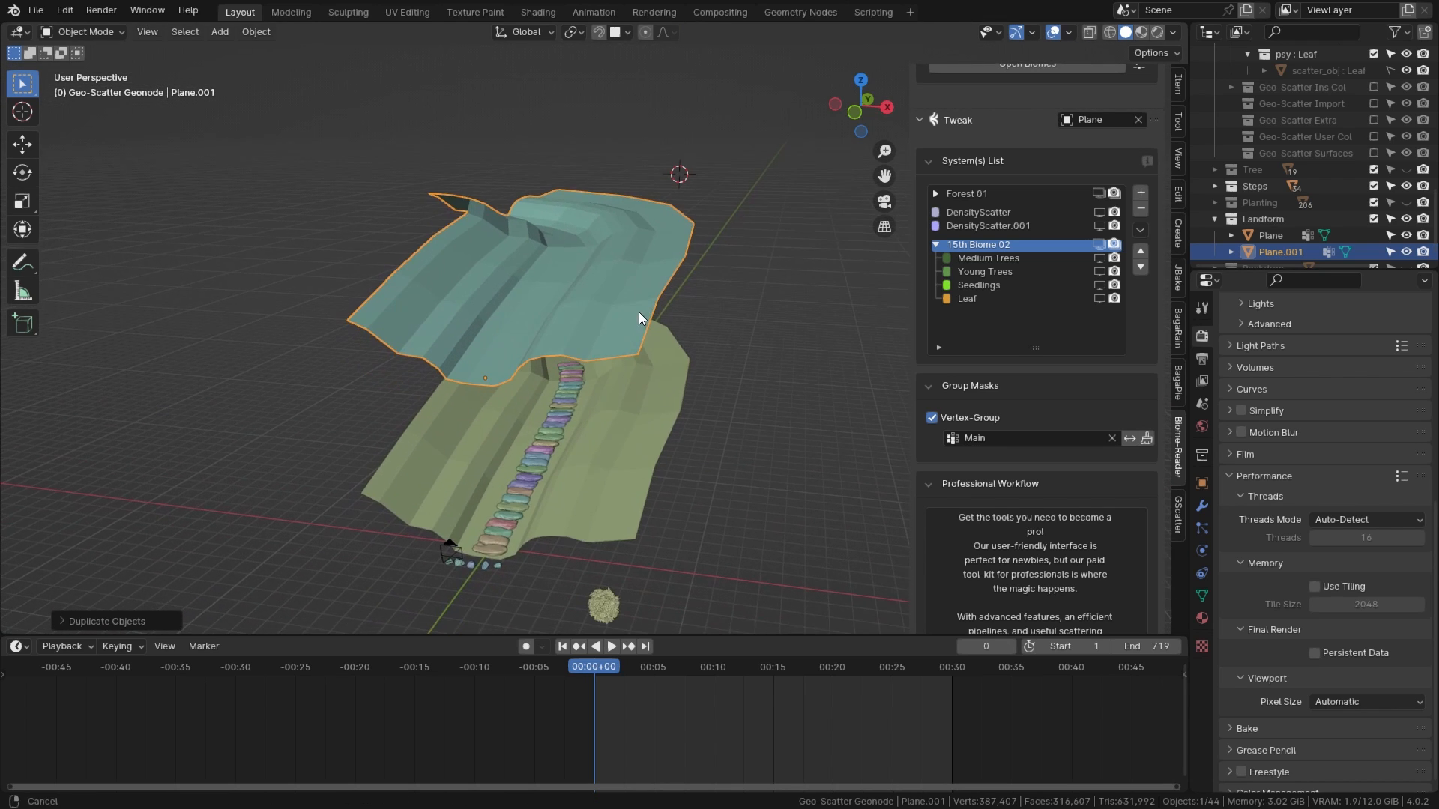
Step: Open the duplicated ground plane for mesh editing
key("Tab")
middle_click_drag(627, 249, 645, 348)
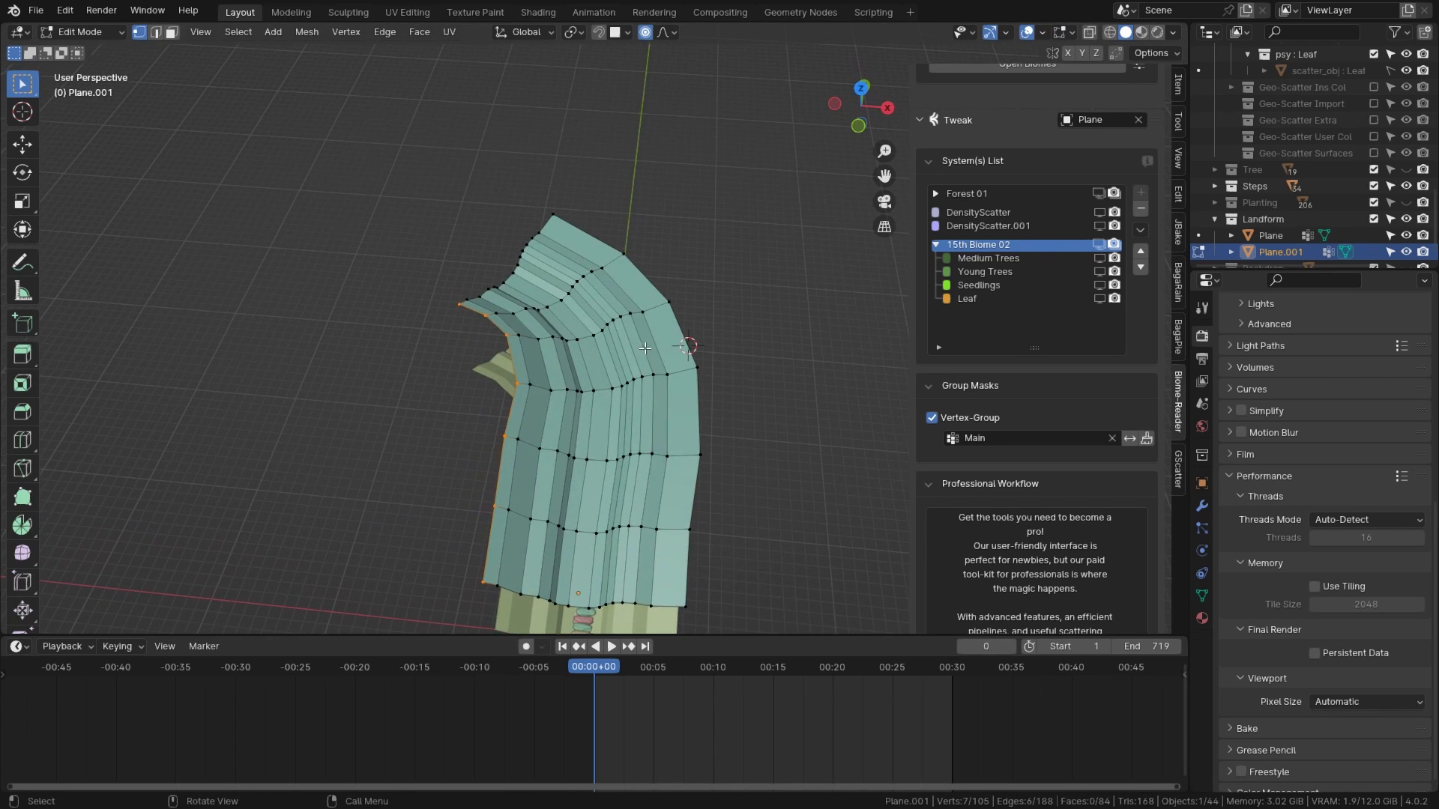
scroll(554, 428, "down", 3)
middle_click_drag(555, 428, 584, 376)
key("Tab")
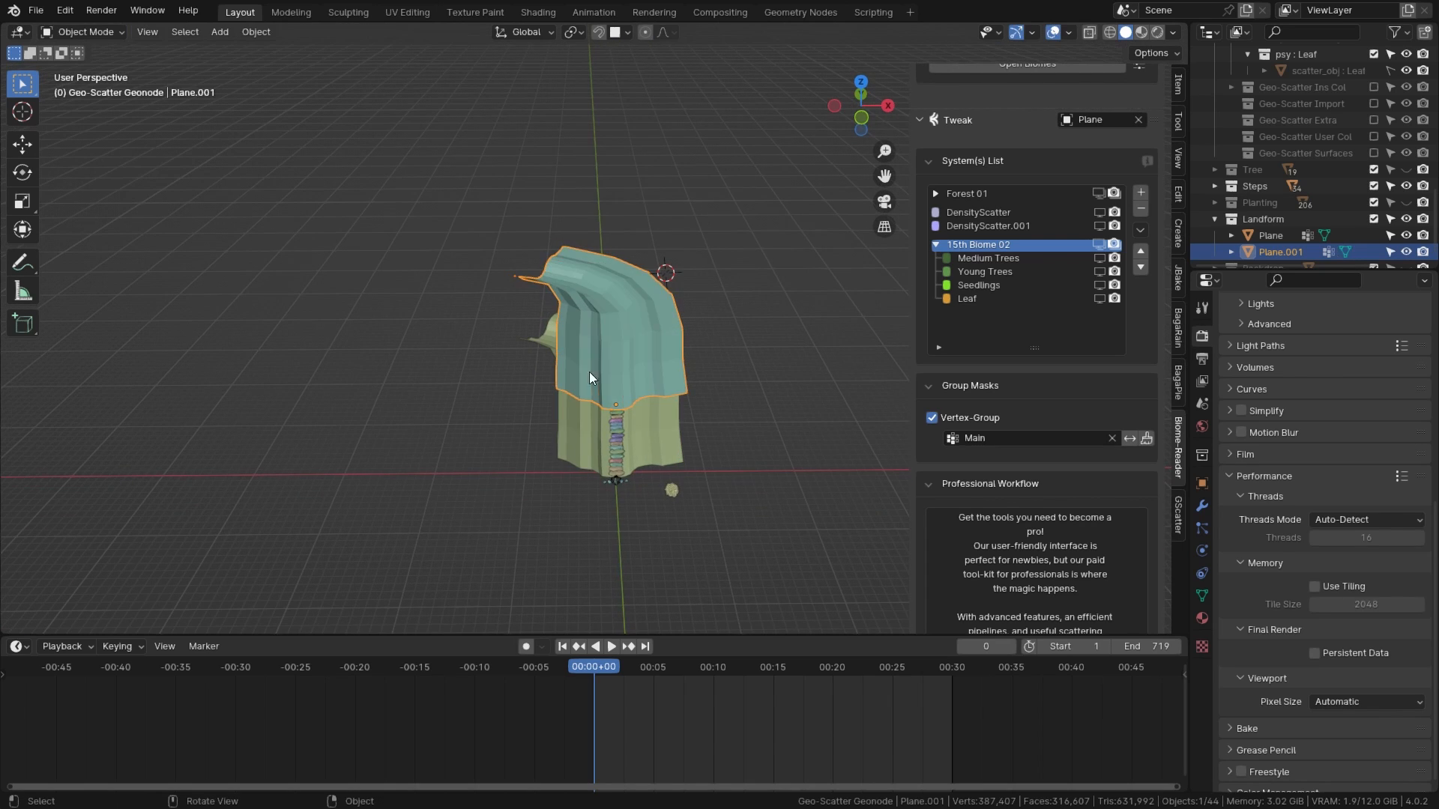
left_click(577, 431)
left_click(592, 378)
key("Tab")
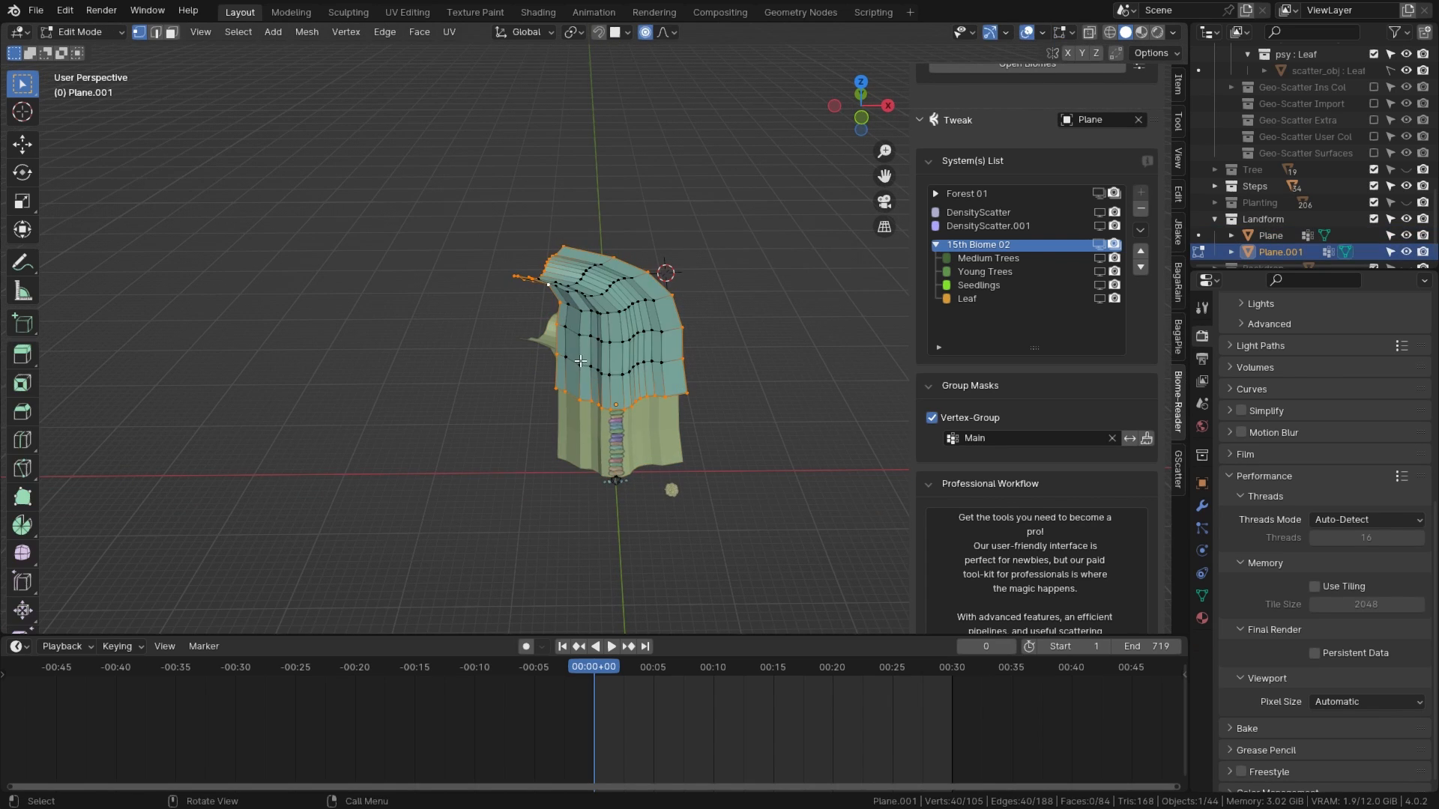
Step: Extrude the duplicate's left border edges outward in top view and adjust their distance from the mesh
left_click(557, 297, "alt")
middle_click_drag(556, 297, 576, 375)
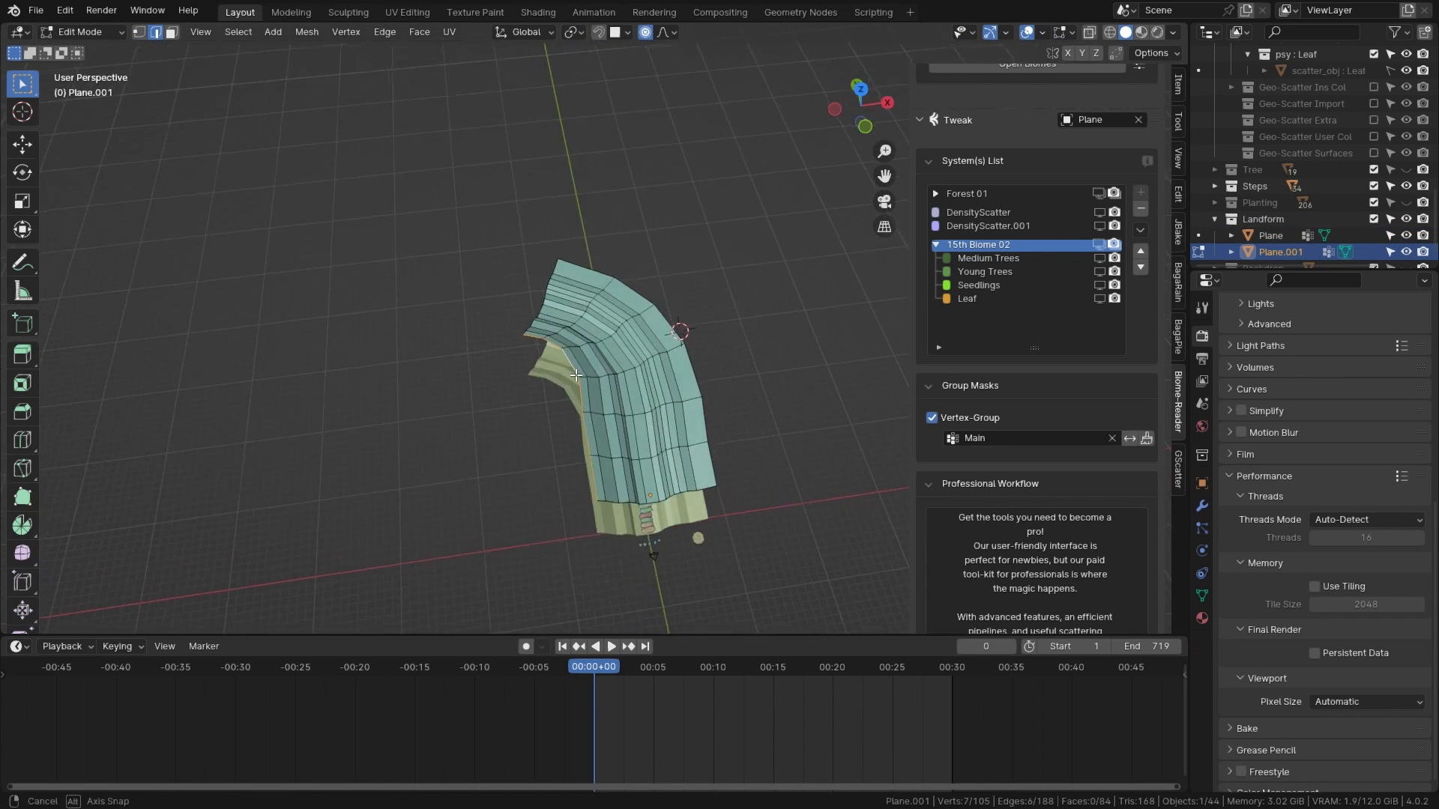
left_click(861, 87)
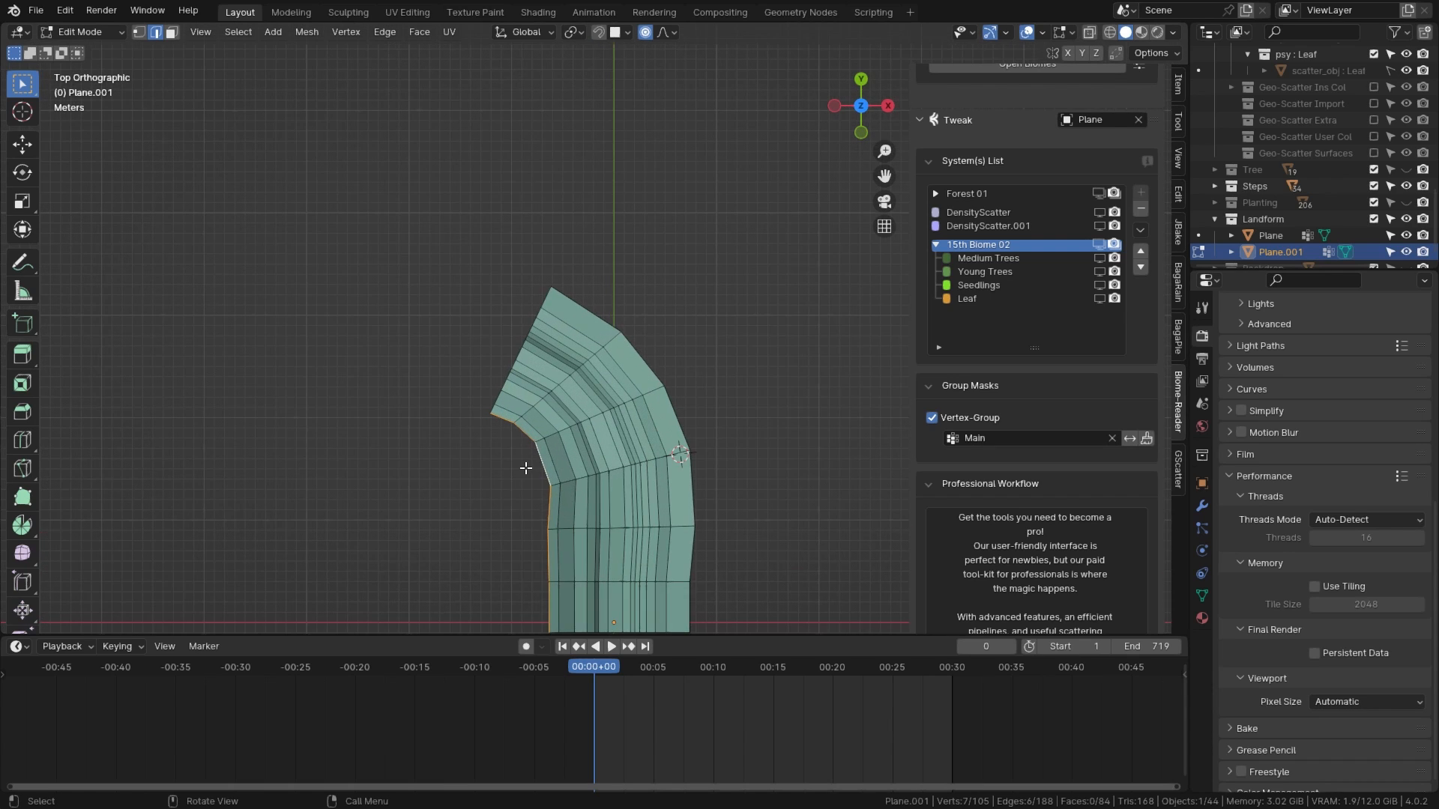
key("g")
left_click(435, 481)
scroll(472, 380, "down", 3)
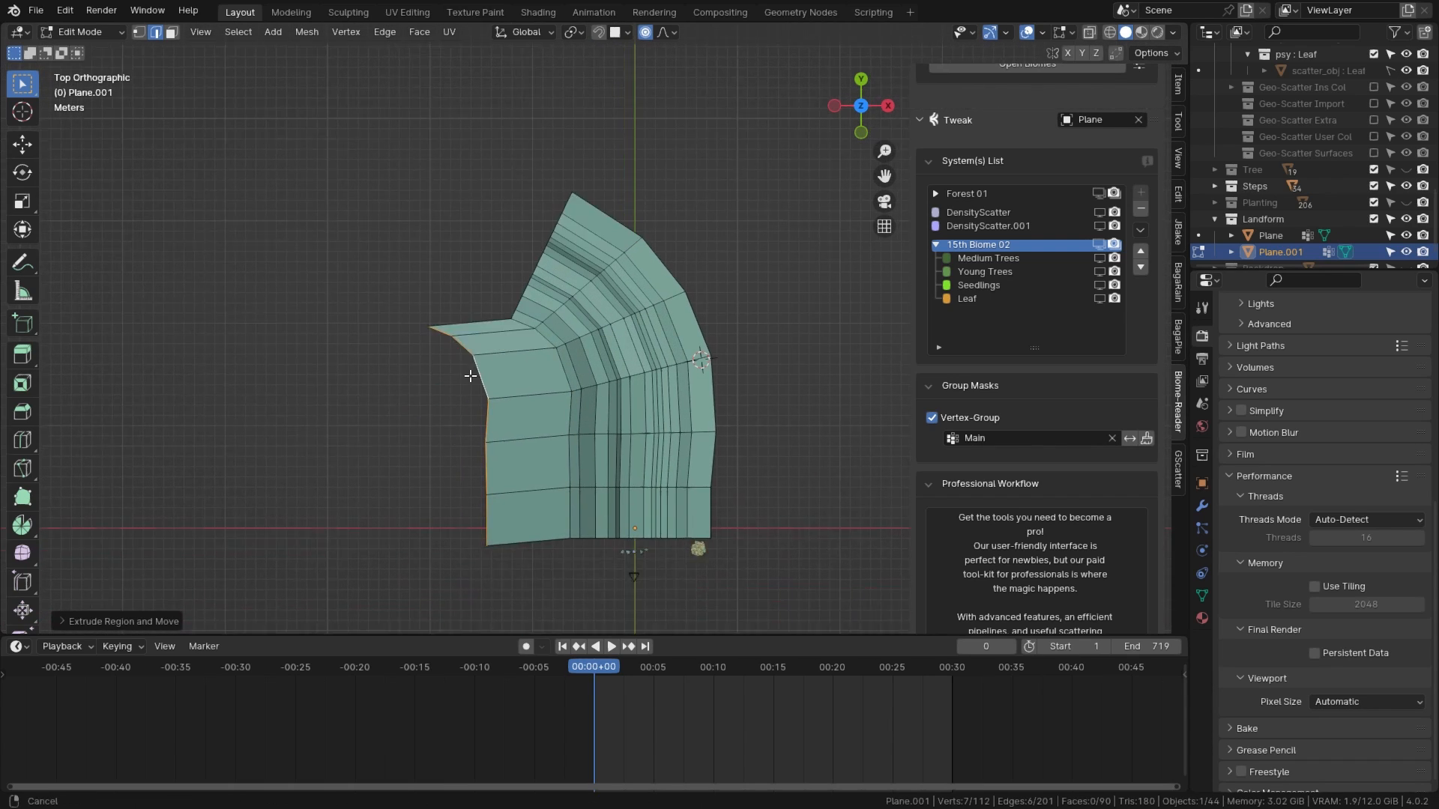
key("g")
left_click(576, 397)
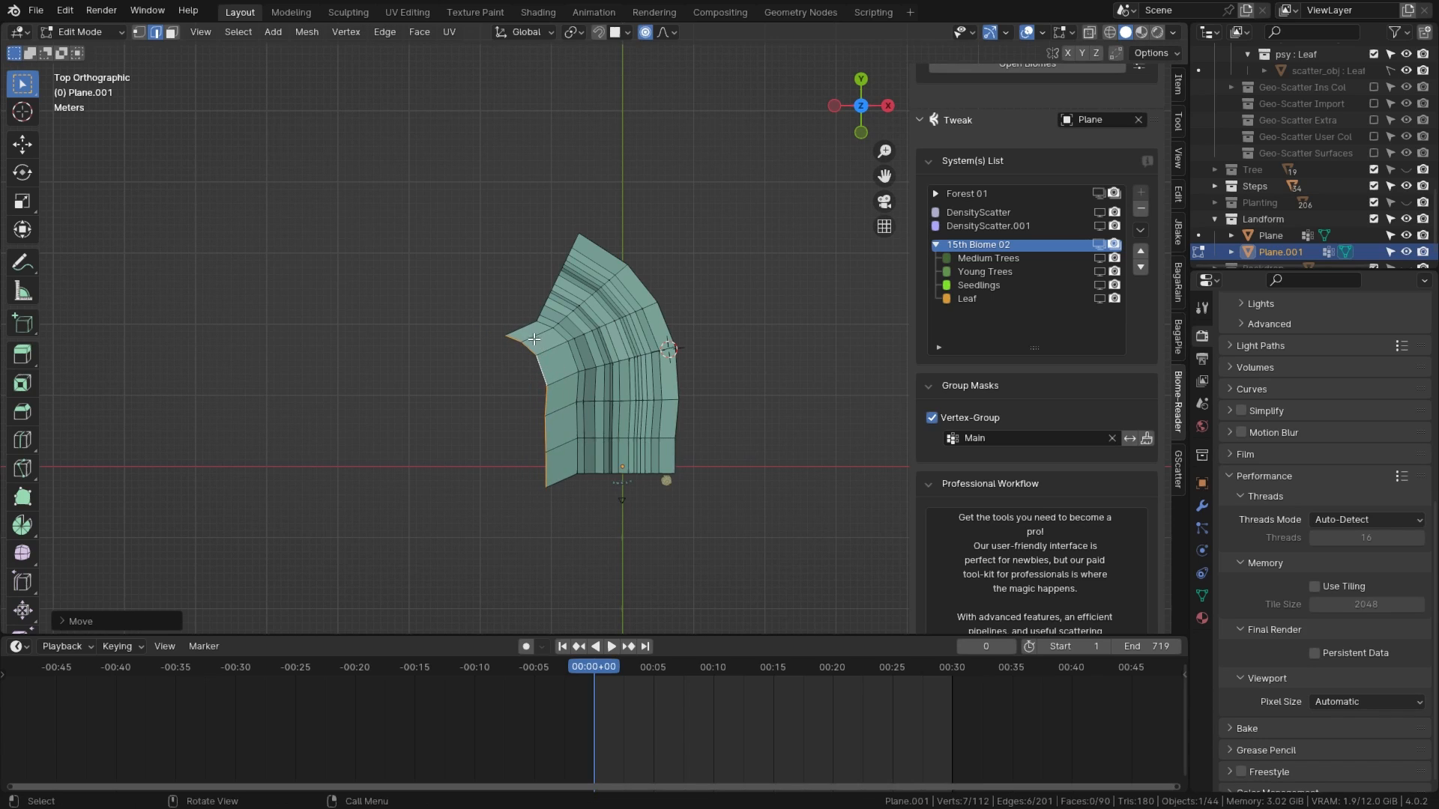
Step: Extrude the duplicate's right border edges outward, and extrude its far-end border edges about 5.5 m outward
left_click(609, 244, "alt")
key("e")
left_click(675, 226)
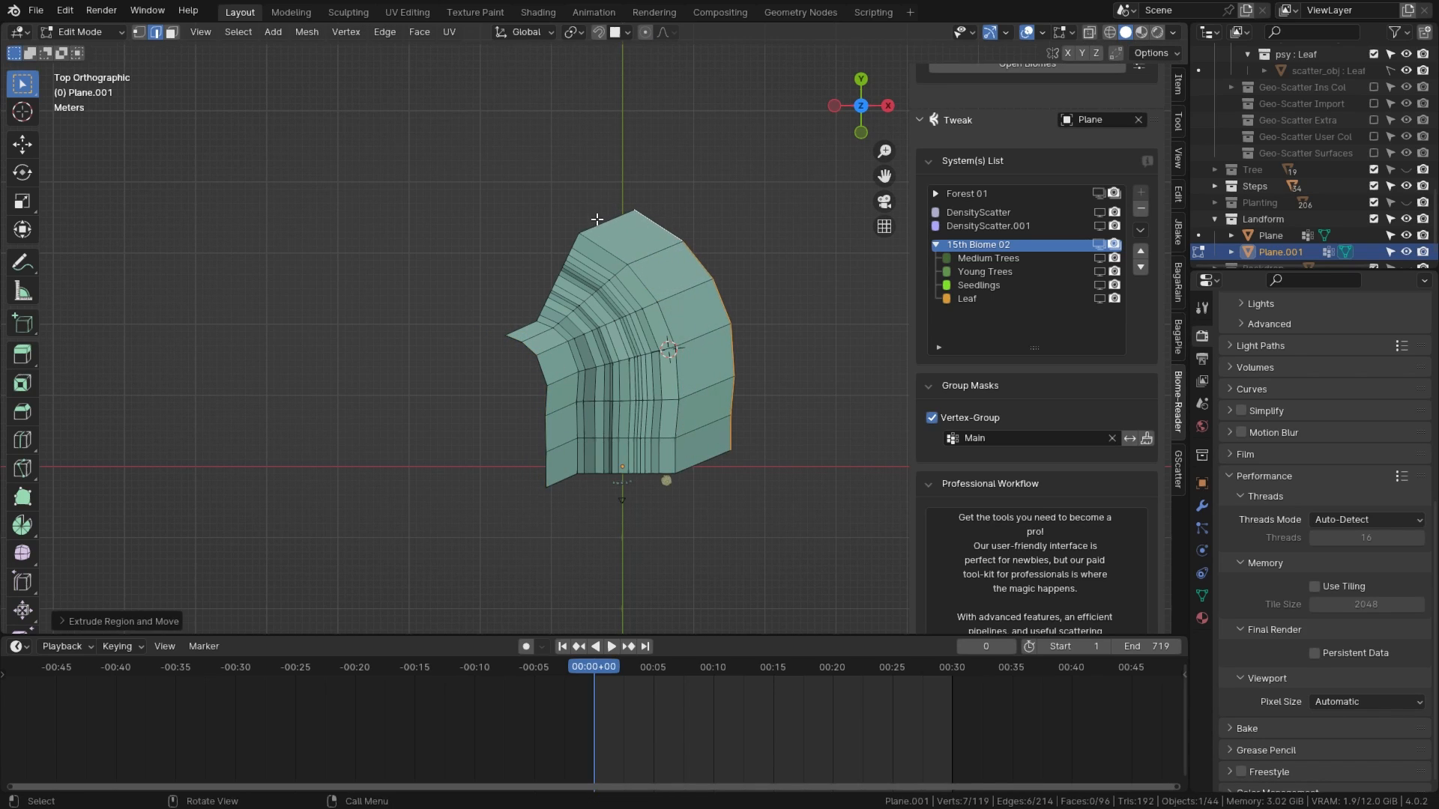
key("g")
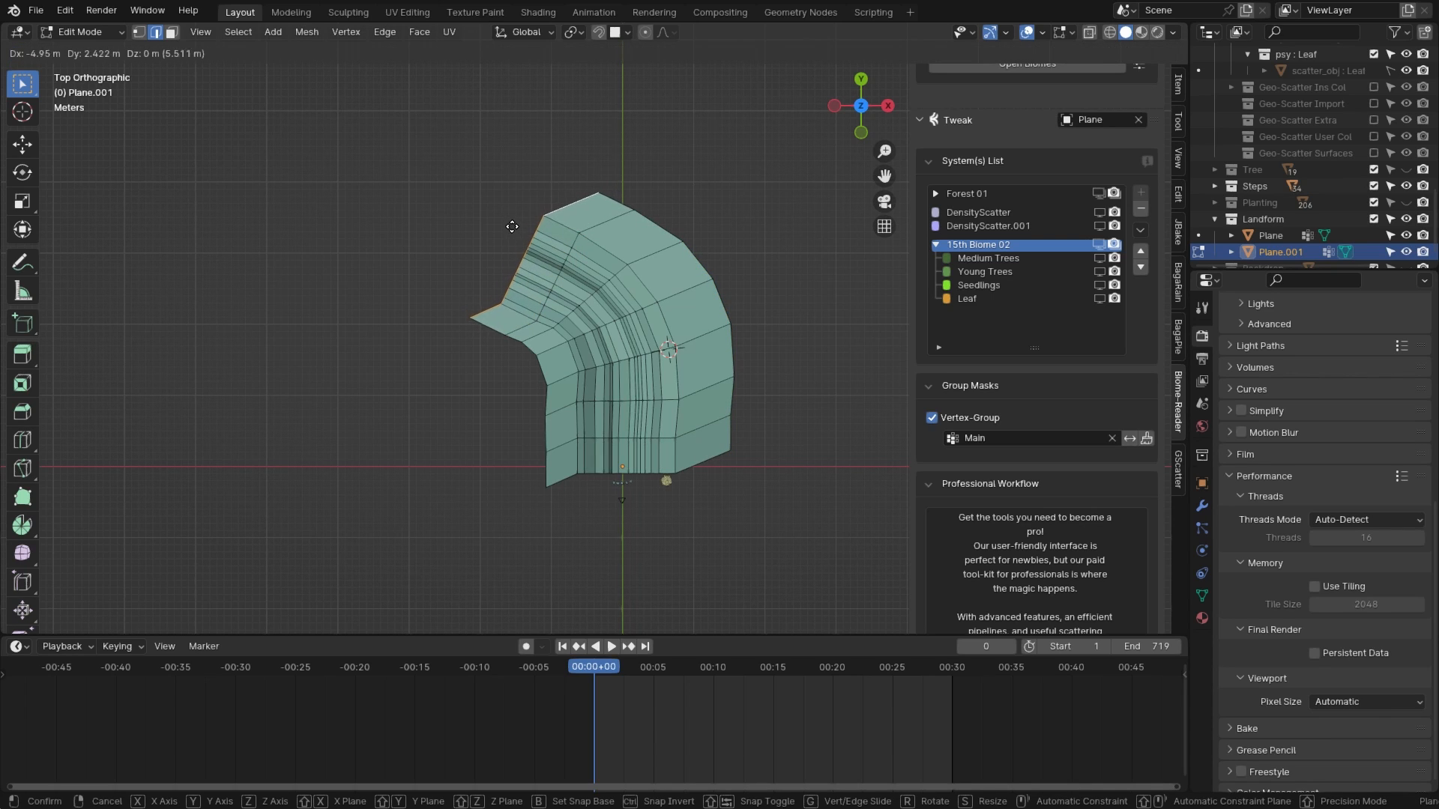
left_click(502, 226)
scroll(491, 232, "up", 1)
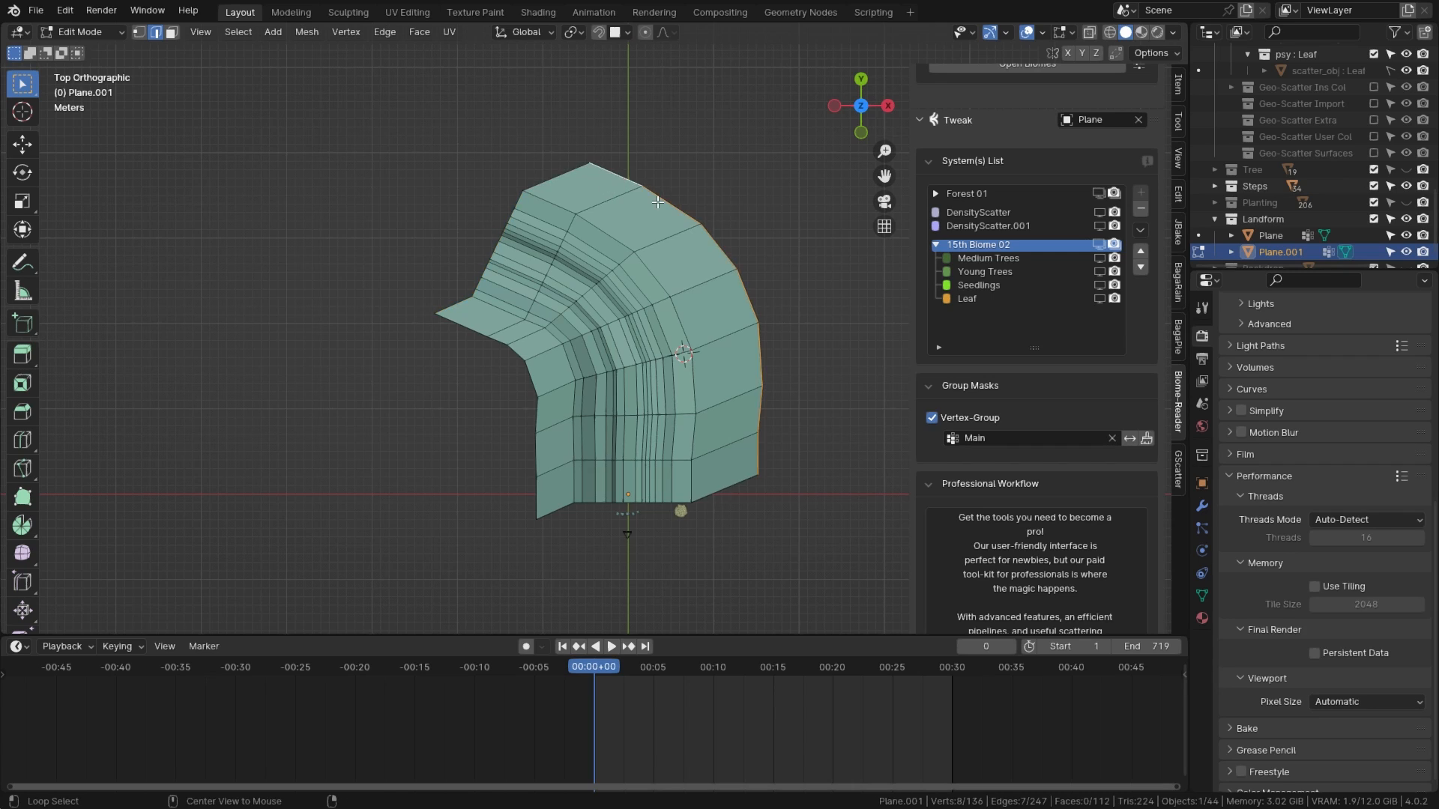
Step: Extrude another row of faces outward from both the right and left borders of the duplicate
key("e")
left_click(540, 317)
key("alt+e")
key("e")
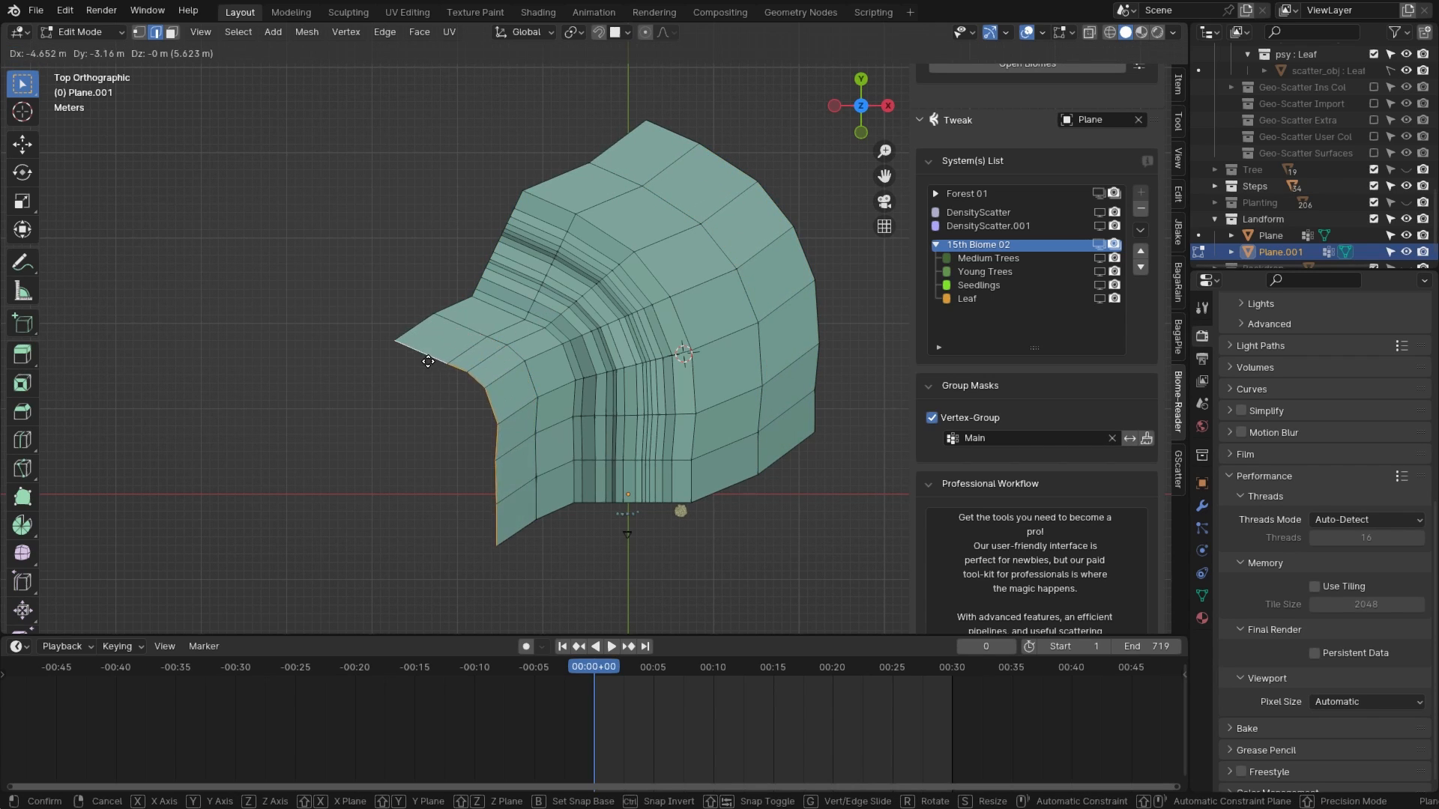
left_click(448, 351)
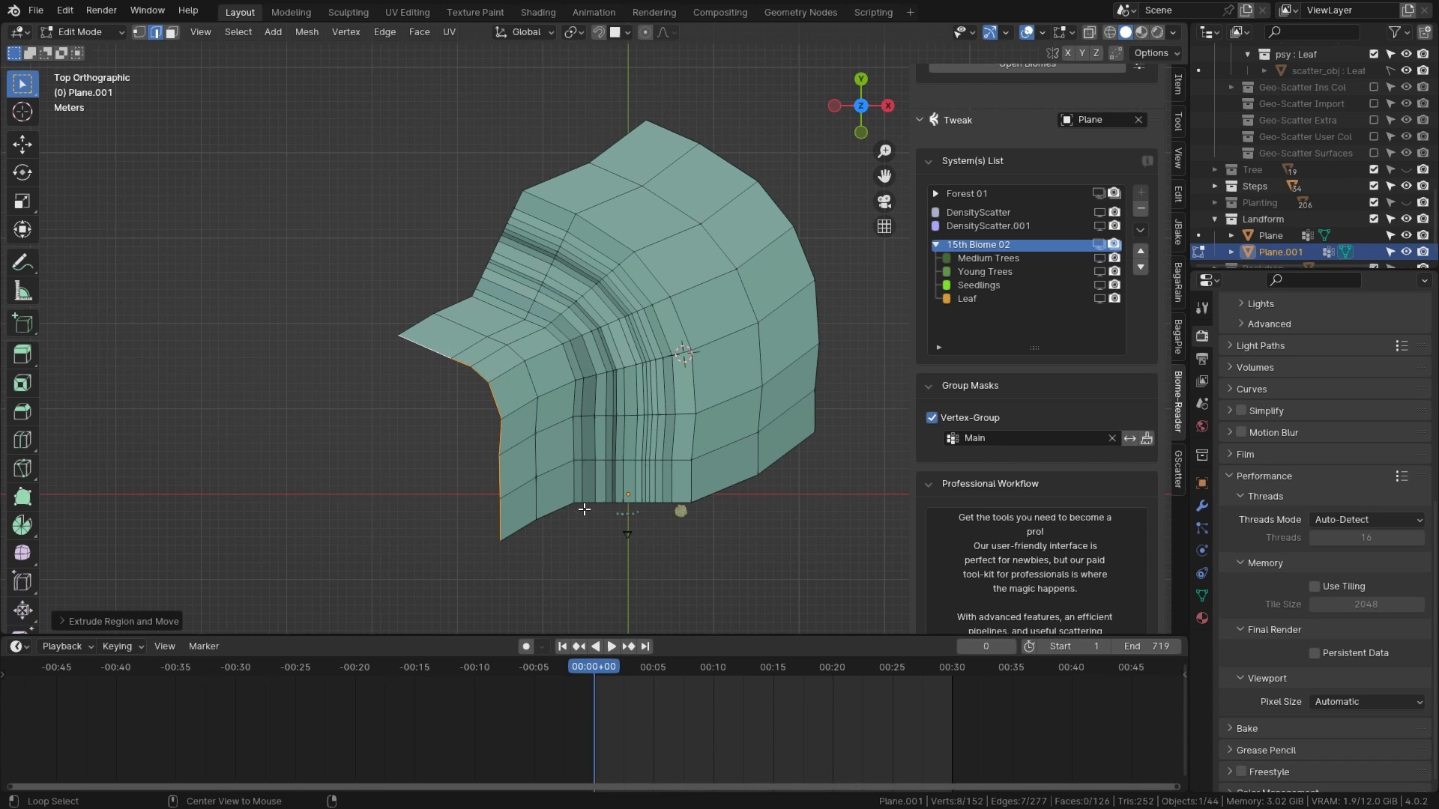
Step: Extrude the duplicate's front border about 5 m and its far-end border about 6 m outward
key("e")
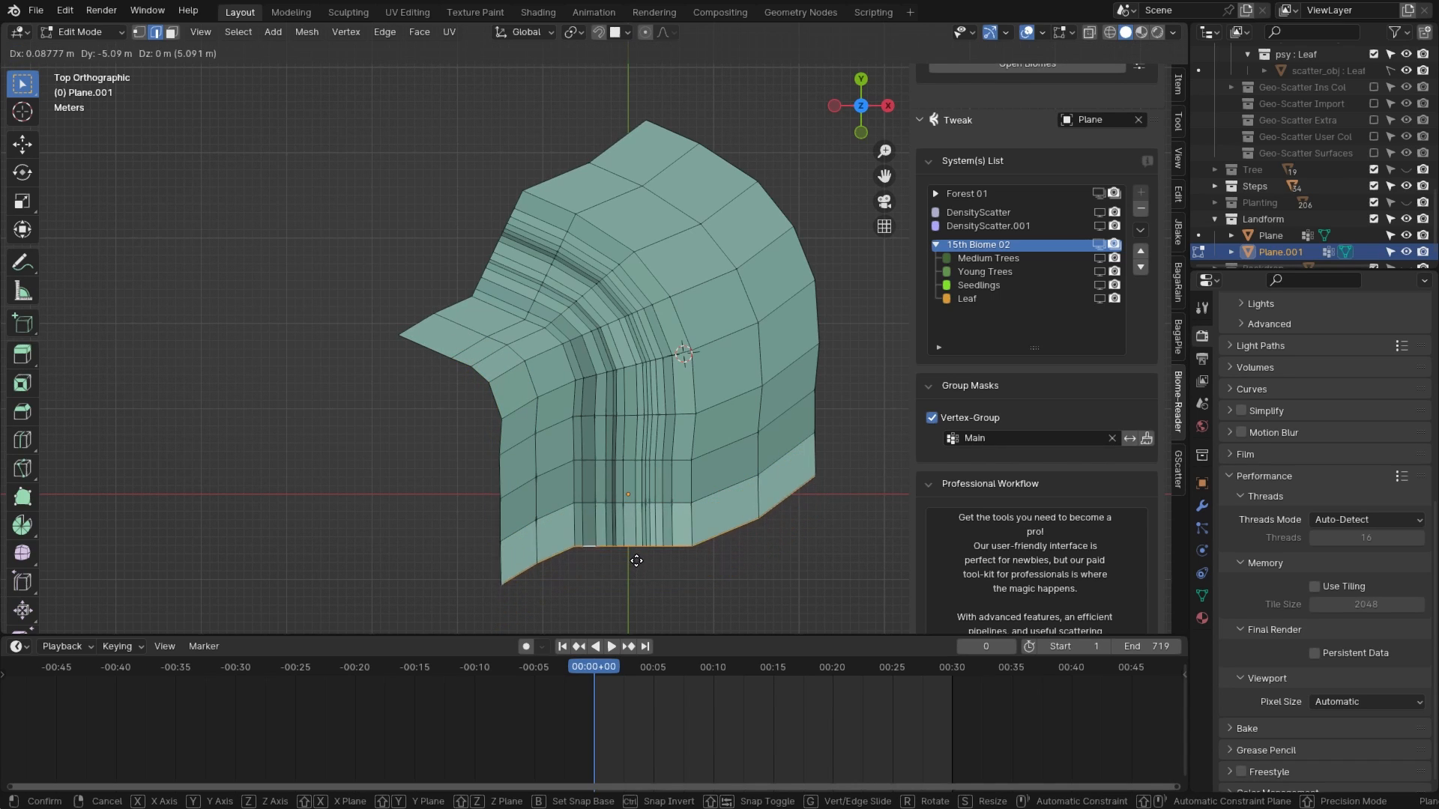
left_click(636, 564)
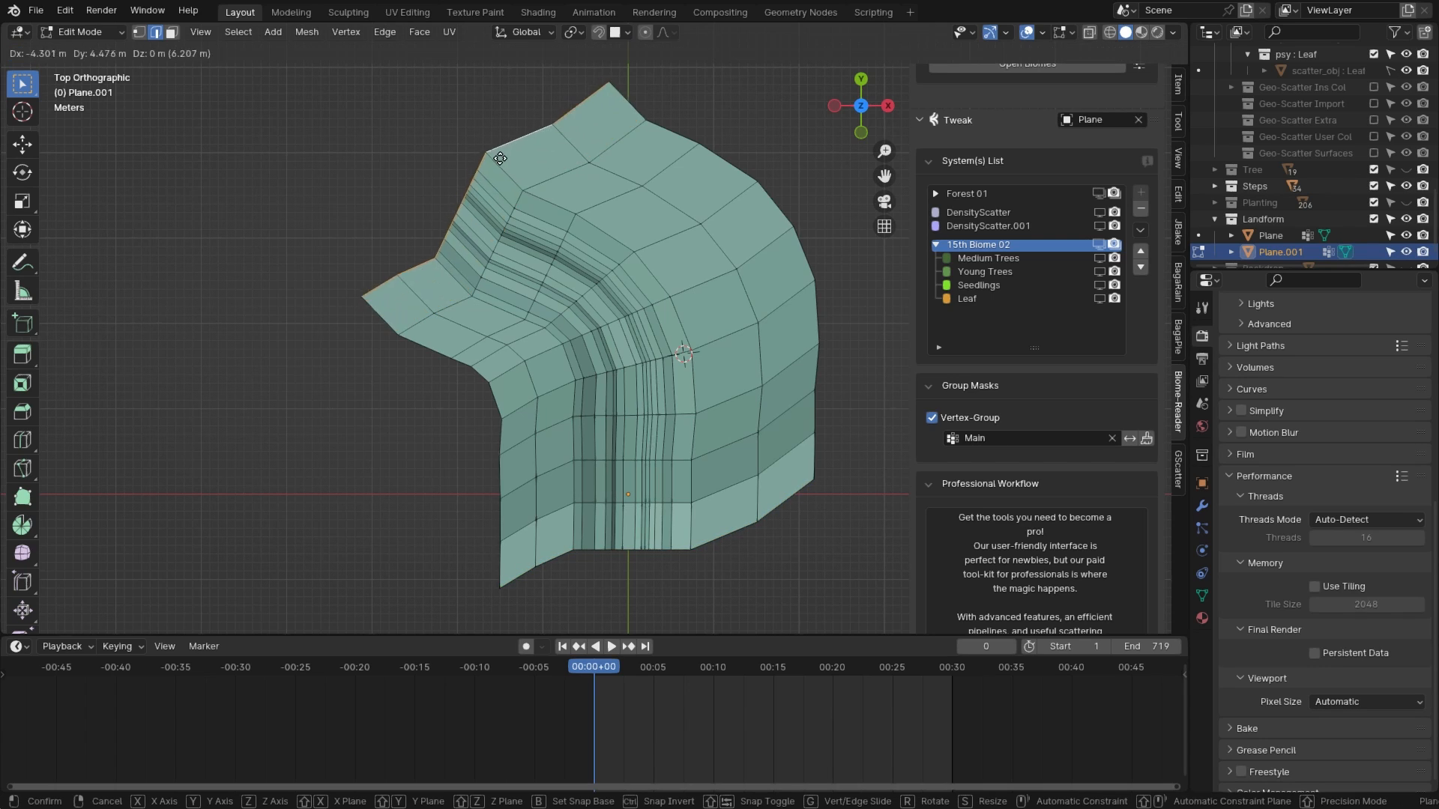
key("Tab")
middle_click_drag(479, 169, 517, 440)
key("Tab")
scroll(517, 440, "down", 2)
scroll(519, 436, "up", 5)
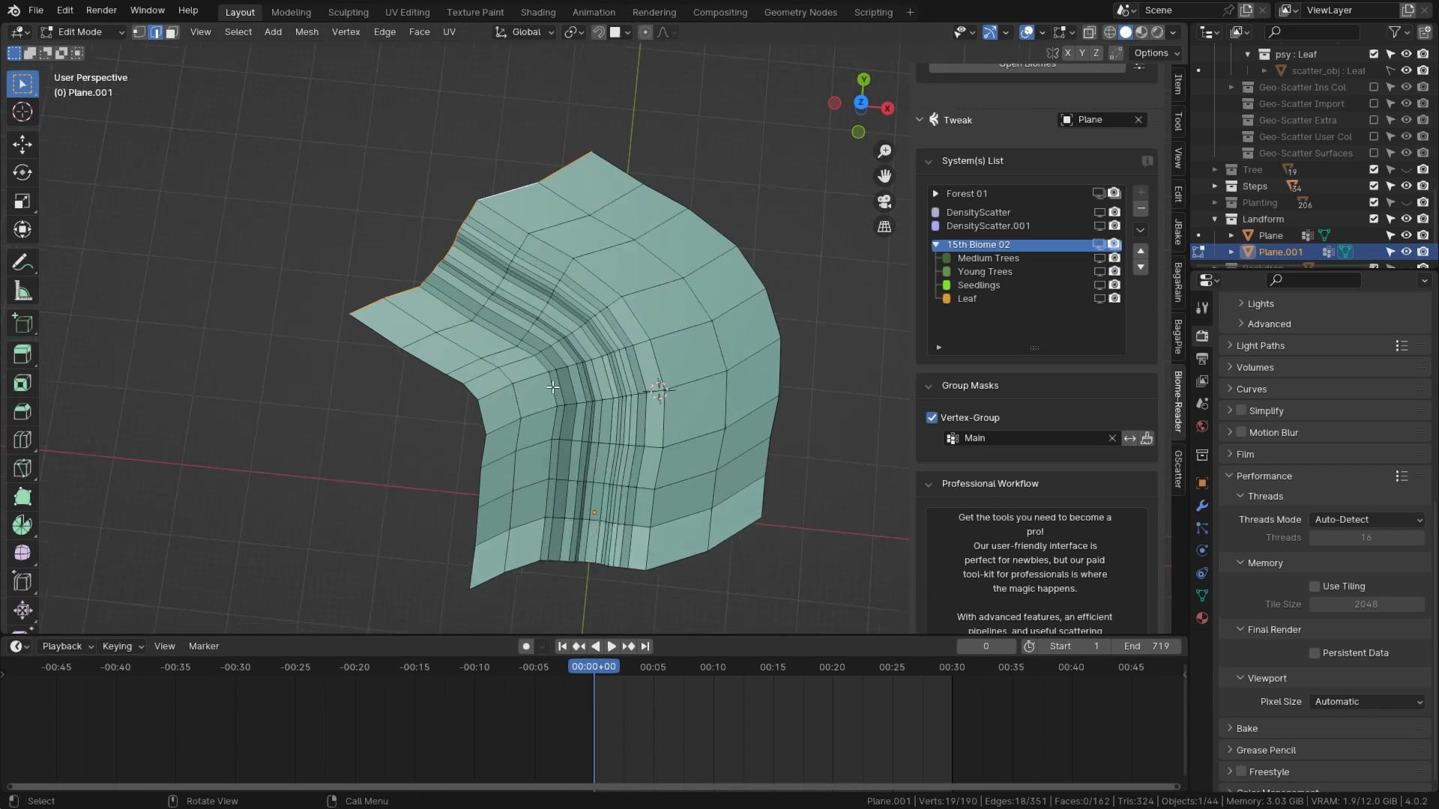
Step: View the duplicate directly from above with X-ray display on so the original shows beneath it
scroll(555, 387, "down", 2)
left_click(530, 342, "alt")
middle_click_drag(531, 341, 575, 241)
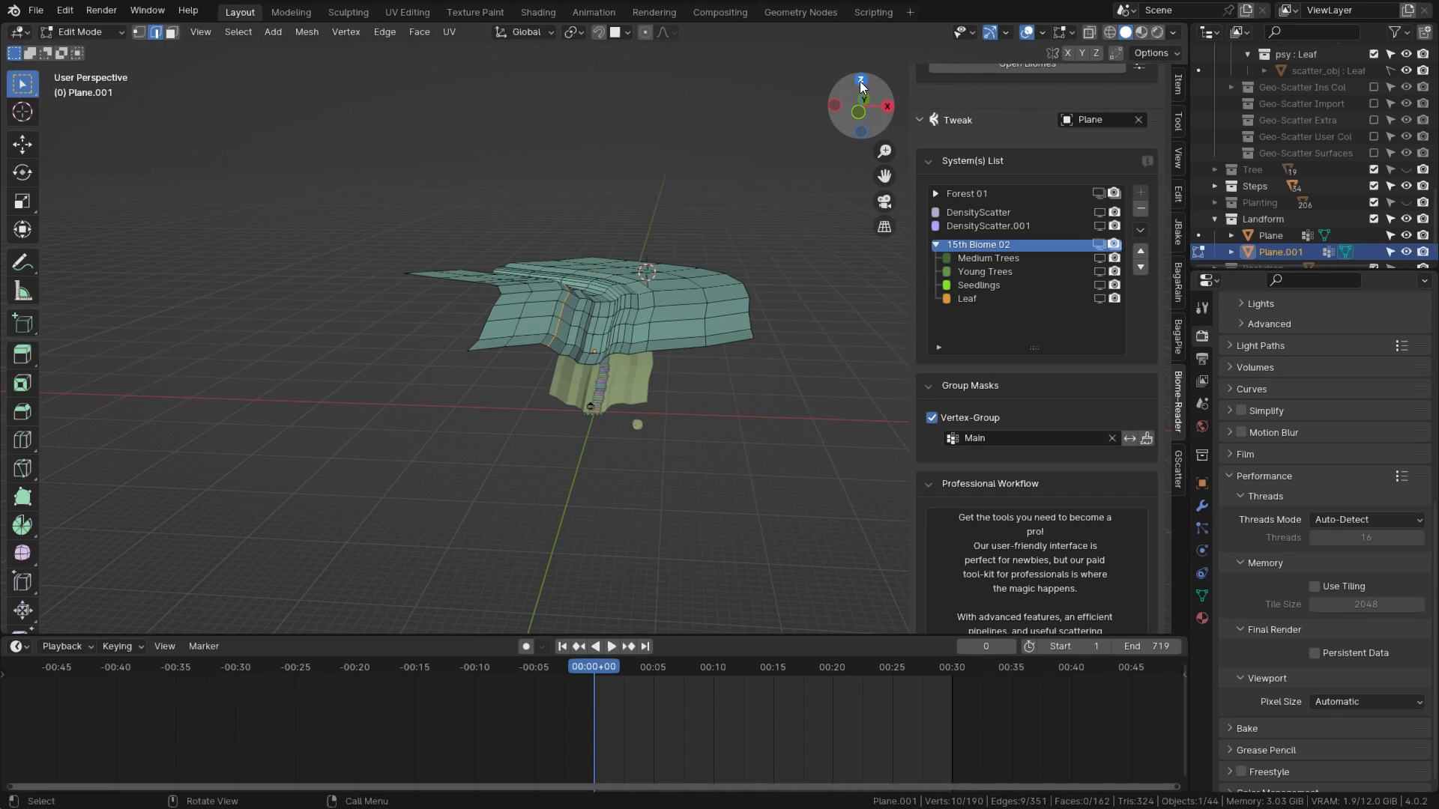
left_click(861, 80)
key("alt+z")
scroll(571, 367, "up", 4)
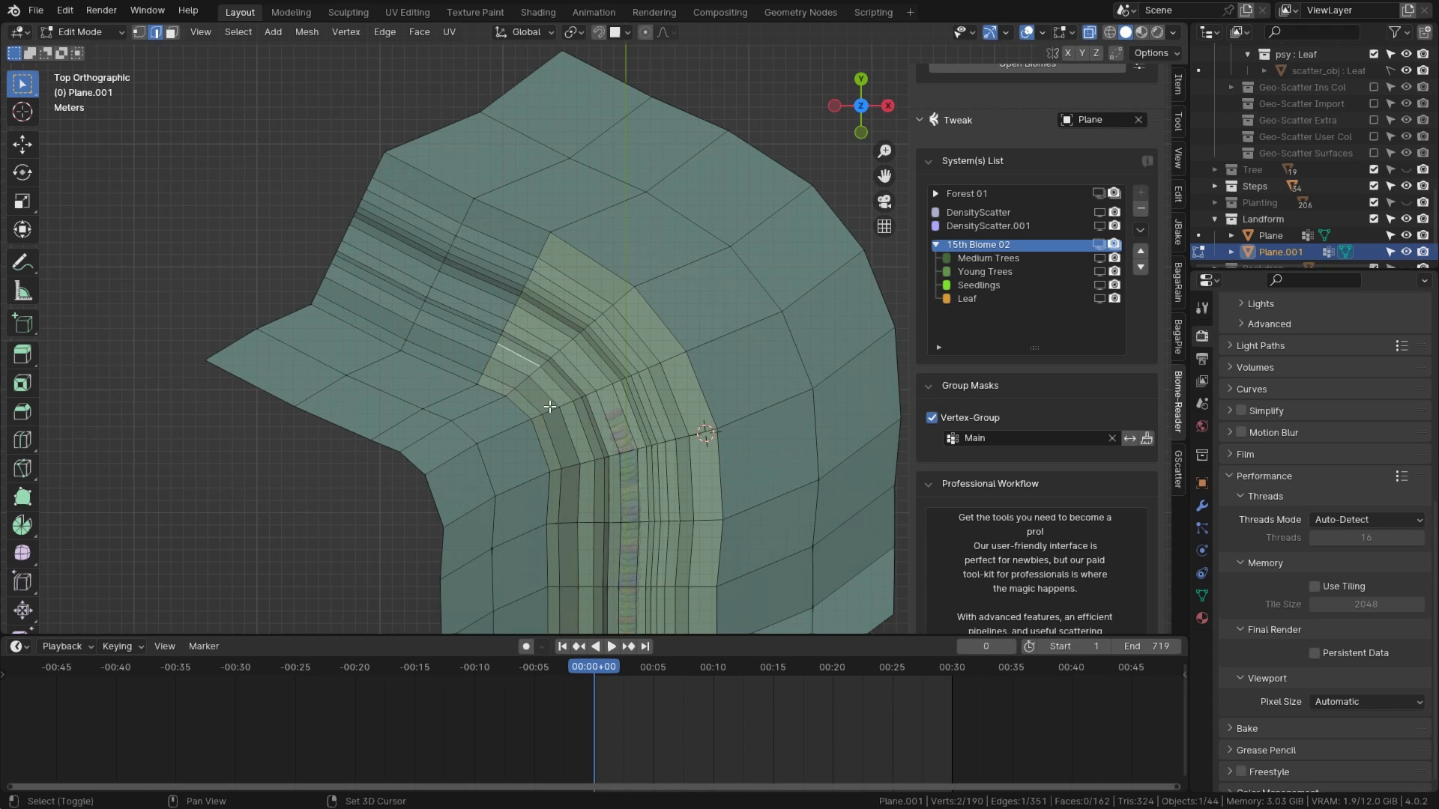
Step: Extrude the duplicate's left border edges outward by about 6.8 m
middle_click_drag(549, 407, 513, 339, "shift")
scroll(514, 338, "down", 3)
scroll(574, 374, "down", 1)
scroll(648, 437, "up", 3)
mouse_move(634, 460)
middle_mouse_down("shift")
mouse_move(648, 437)
mouse_move(618, 439)
middle_mouse_up("shift")
scroll(641, 422, "down", 1)
left_click(427, 330, "alt")
key("e")
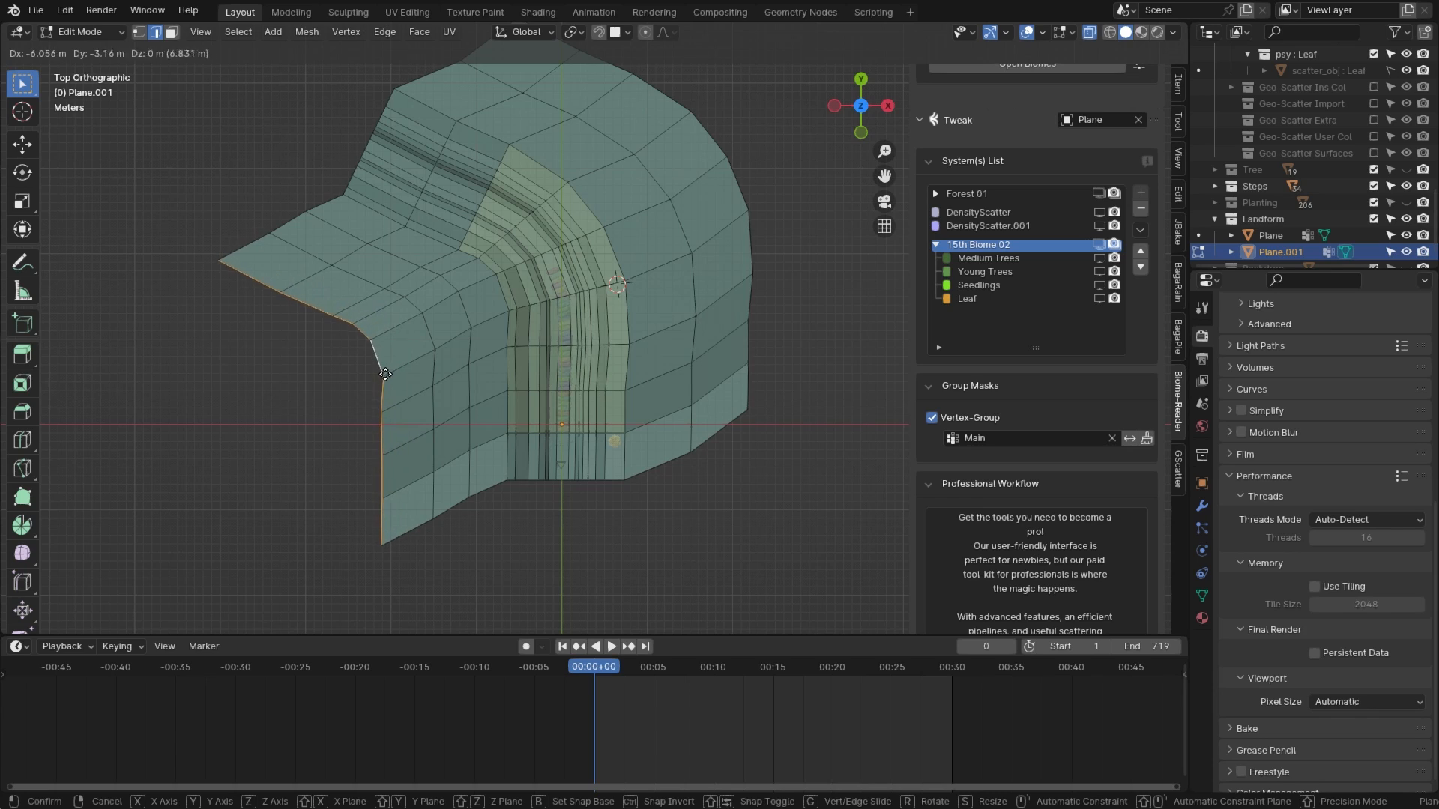
left_click(386, 373)
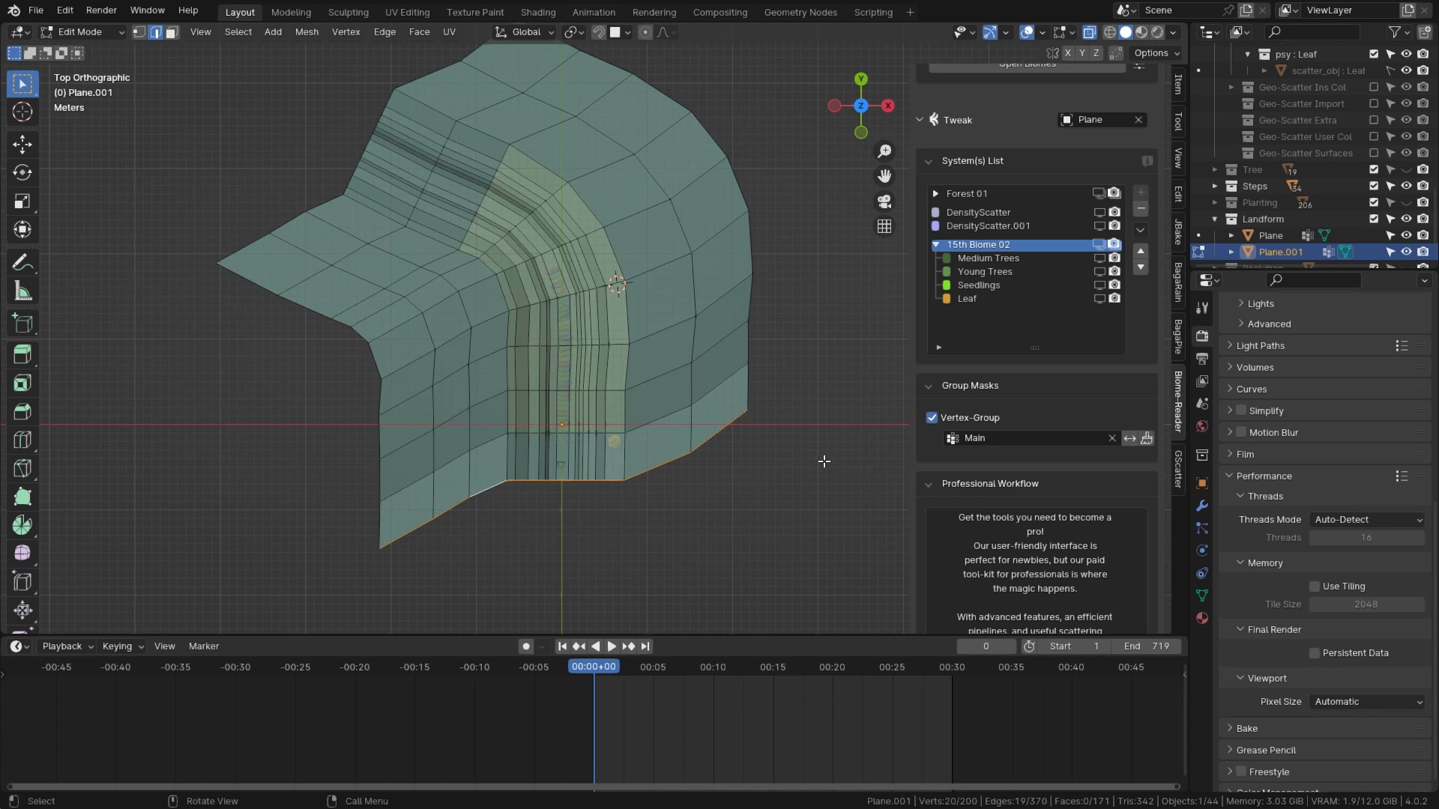
Step: Rotate the duplicate's front border edges and move them farther out from the mesh
key("r")
left_click(774, 505)
key("g")
left_click(663, 546)
Step: Rotate the duplicate's far-end border edges and move them farther outward
middle_click_drag(403, 159, 419, 268, "shift")
key("r")
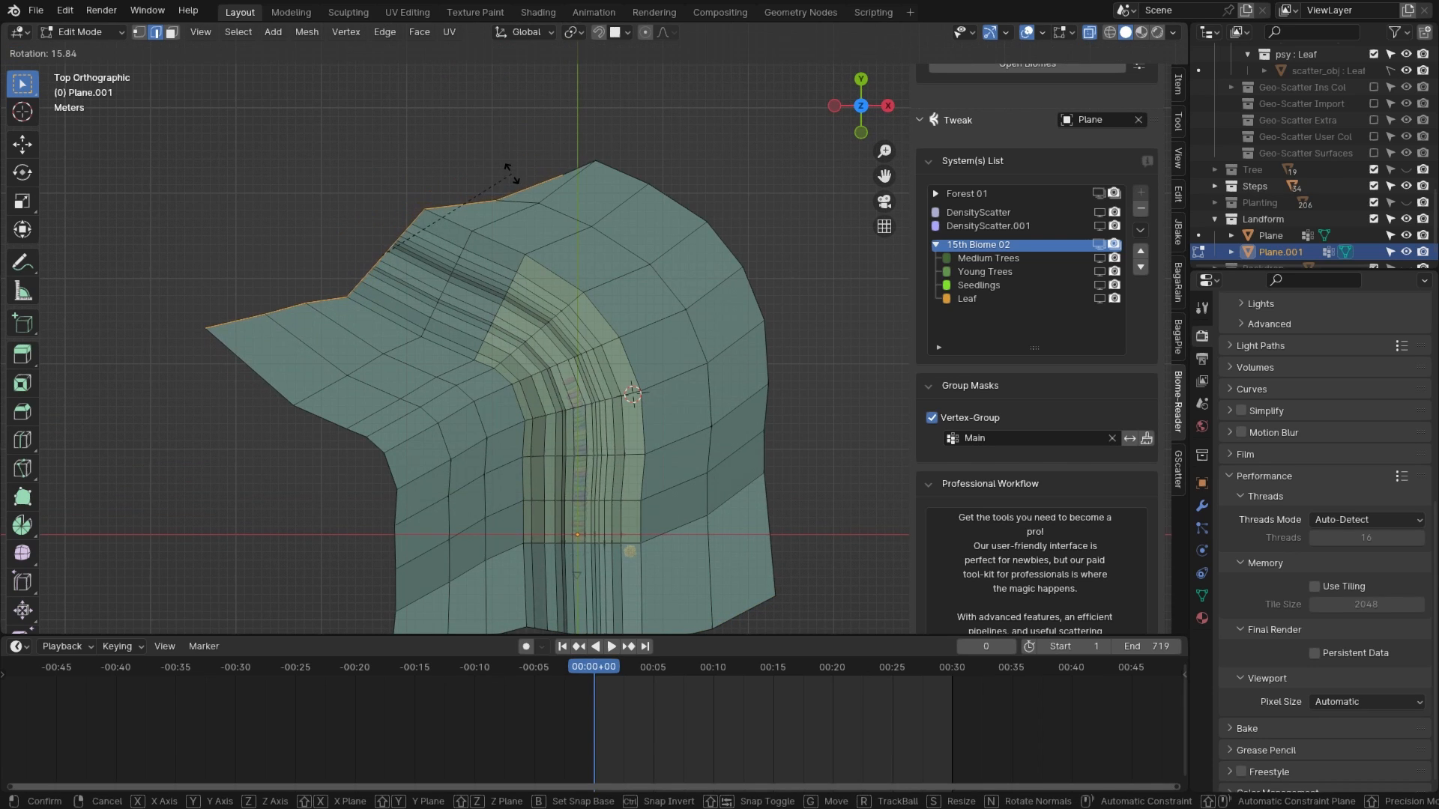
left_click(499, 196)
key("g")
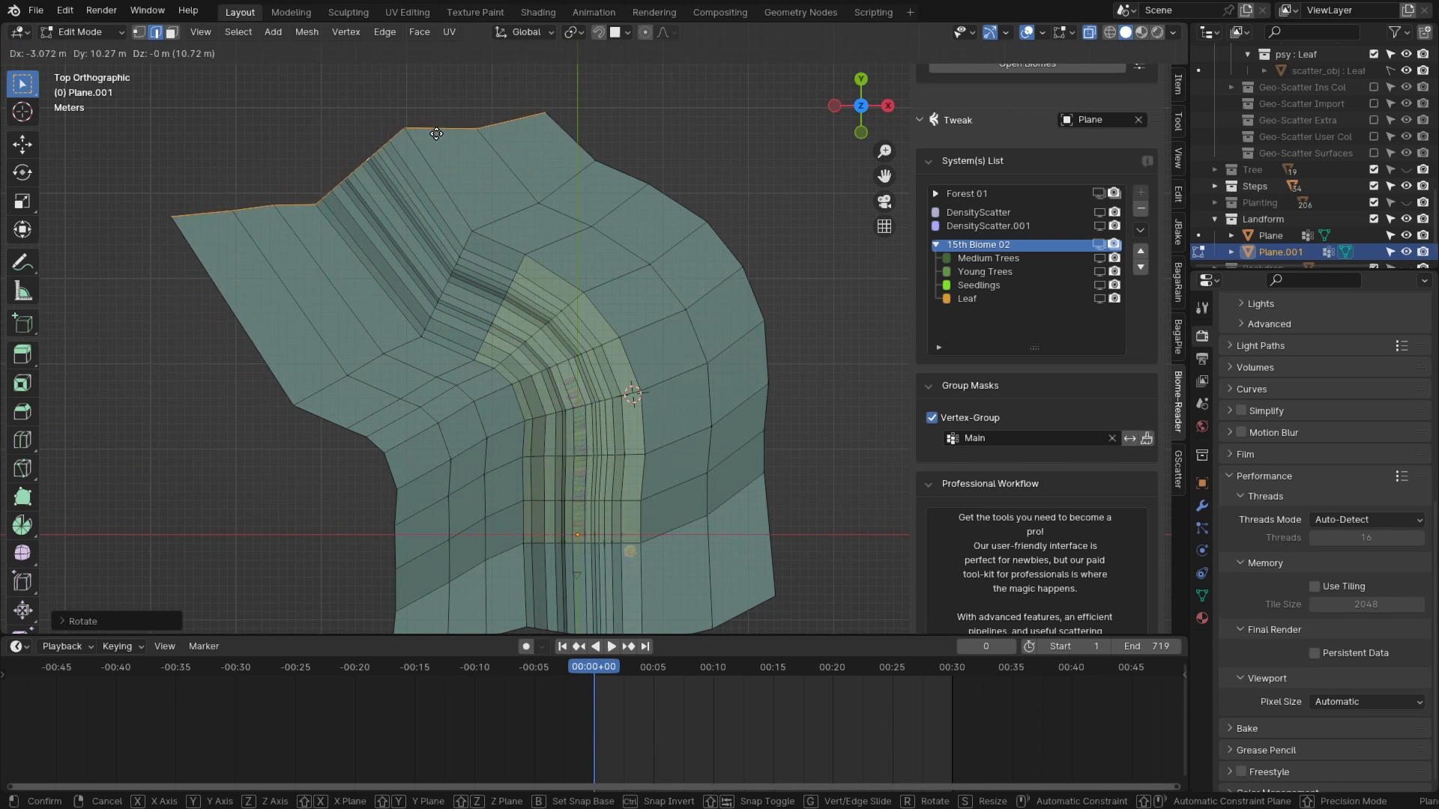
left_click(454, 157)
Step: Select all the duplicate's faces that overlap the original ground plane and delete those faces
middle_click_drag(537, 356, 492, 292, "shift")
scroll(479, 283, "up", 1)
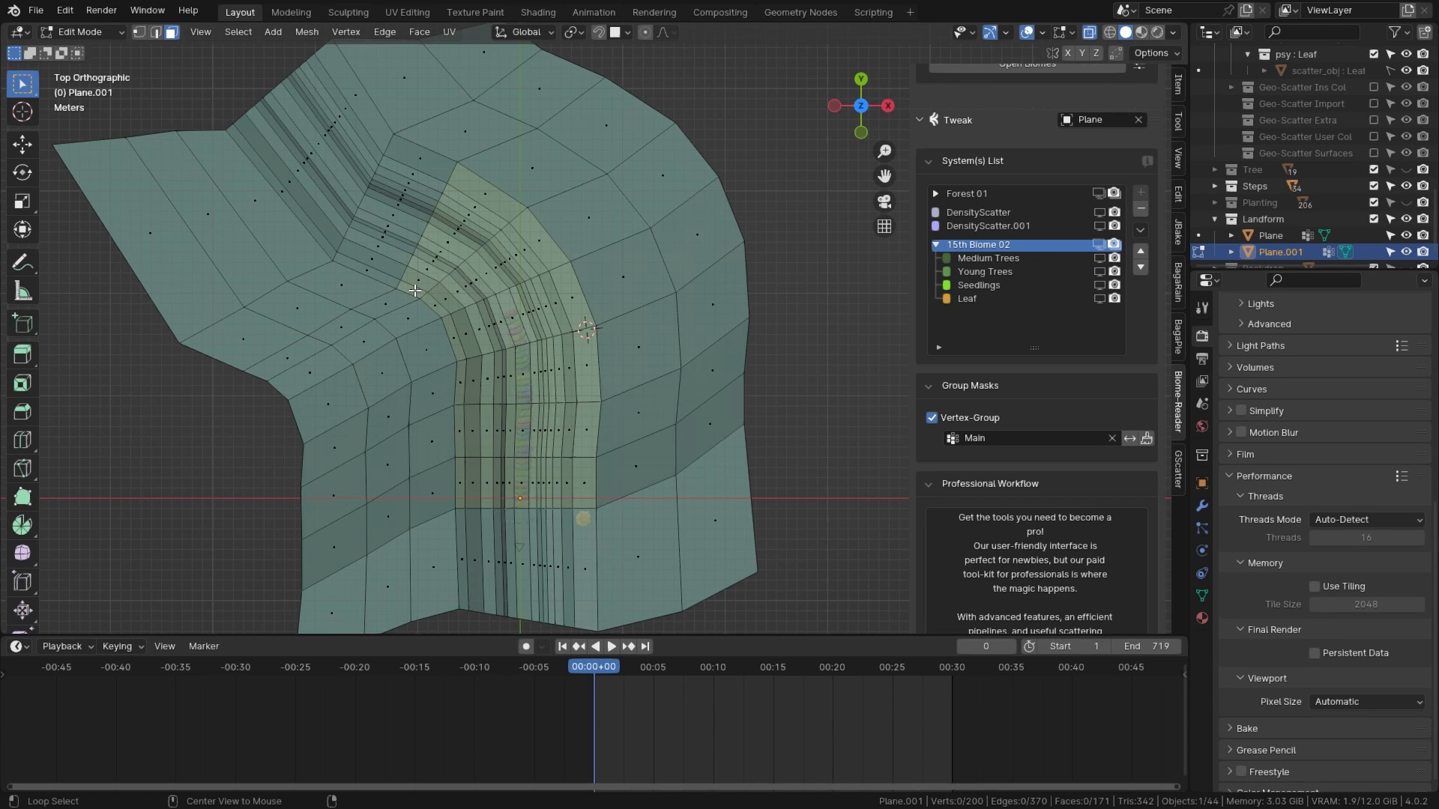
left_click(487, 197, "ctrl")
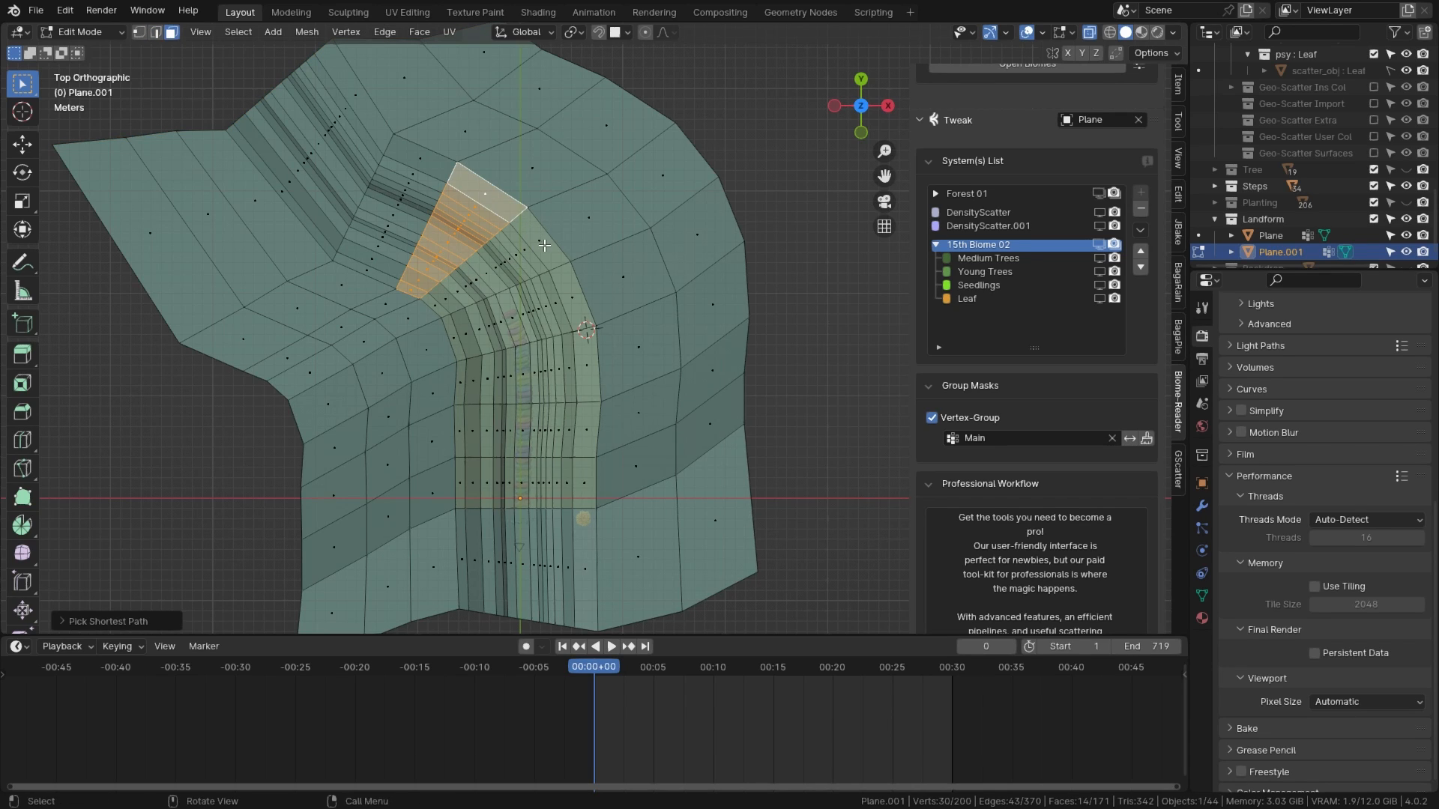
left_click(438, 309, "ctrl")
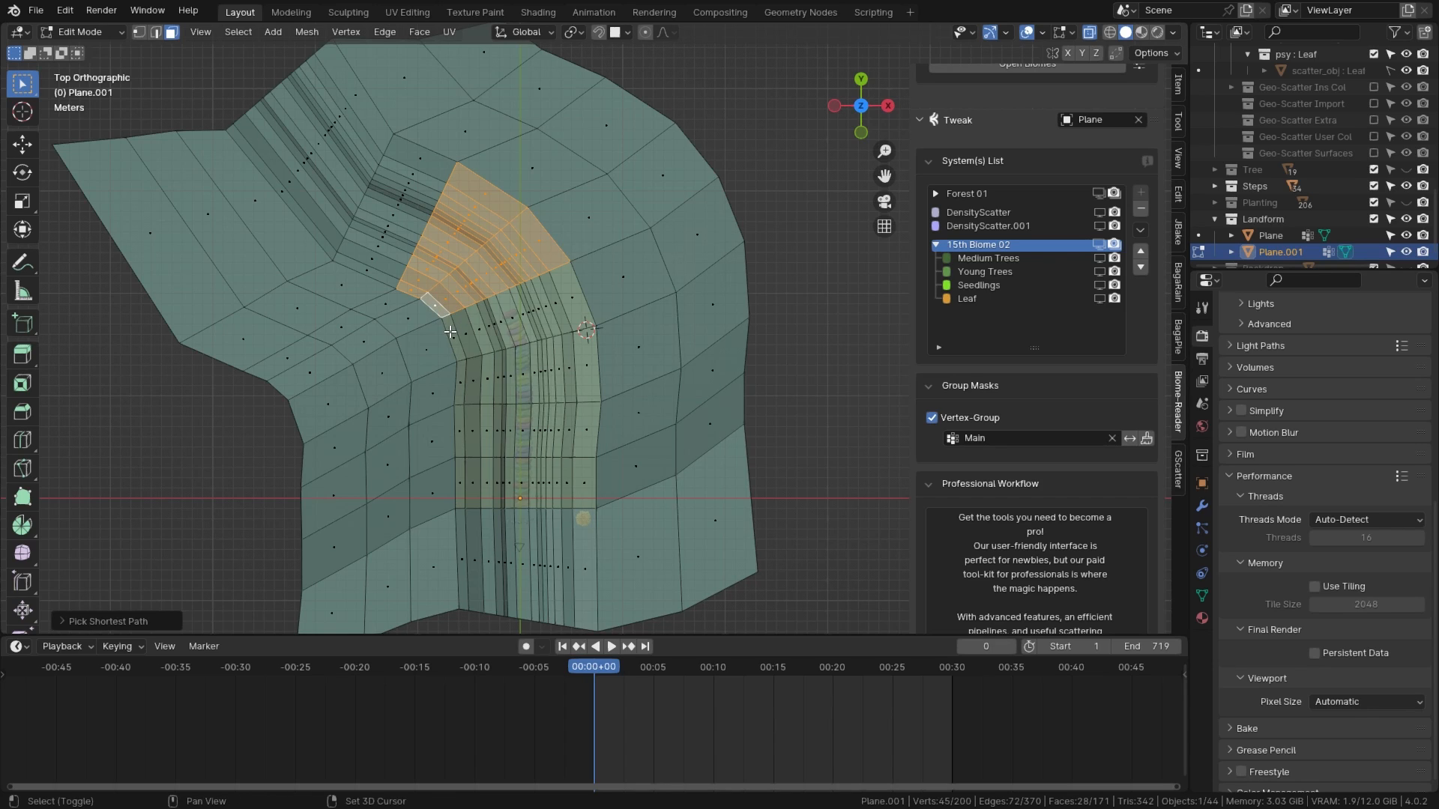
left_click(562, 299, "ctrl")
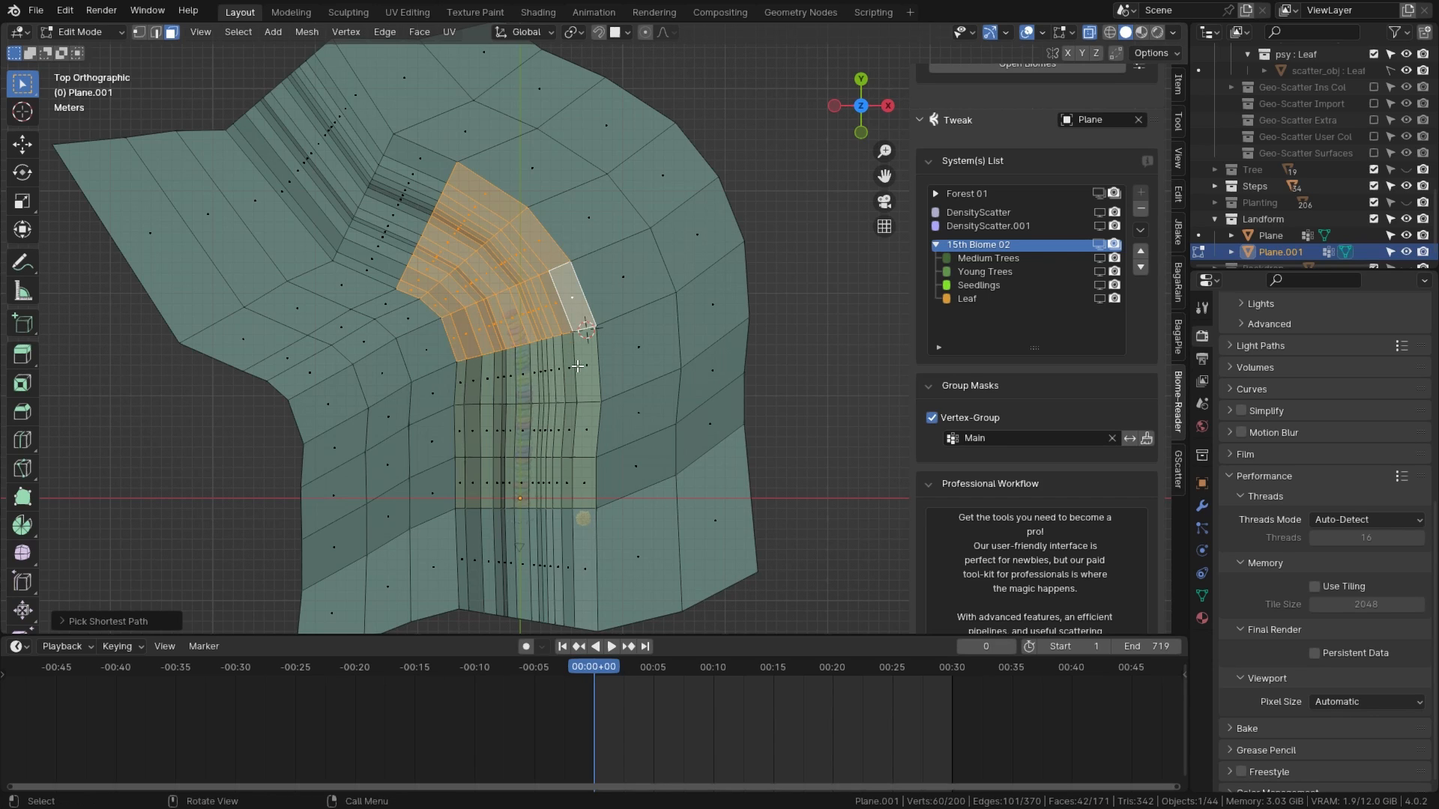
left_click(458, 382, "ctrl")
left_click(580, 421, "ctrl")
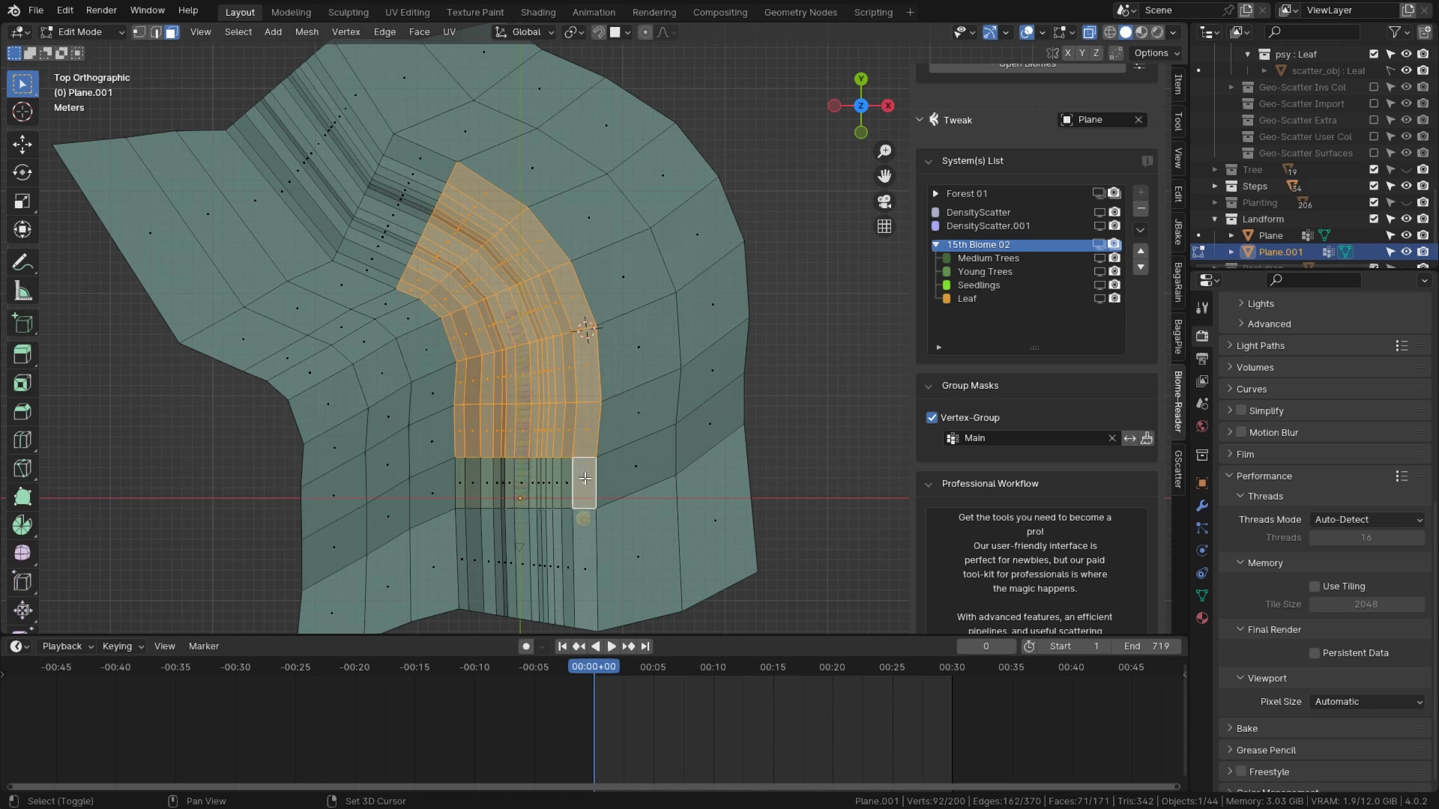
left_click(460, 484, "ctrl")
key("x")
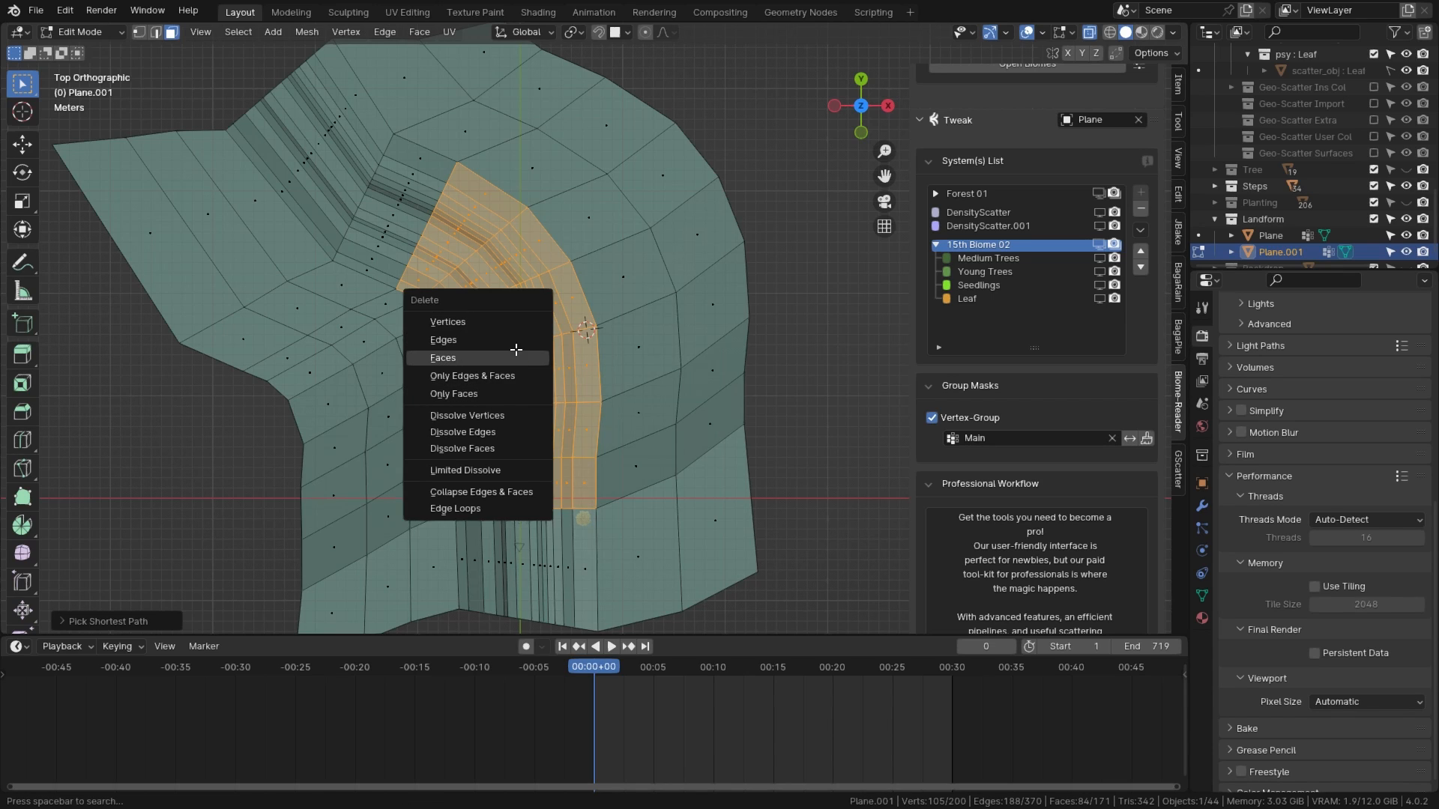
left_click(515, 355)
Step: Lower the duplicated terrain about 8 m along Z in Object Mode to surround the original ground
key("Tab")
middle_click_drag(514, 356, 429, 299)
key("g")
key("z")
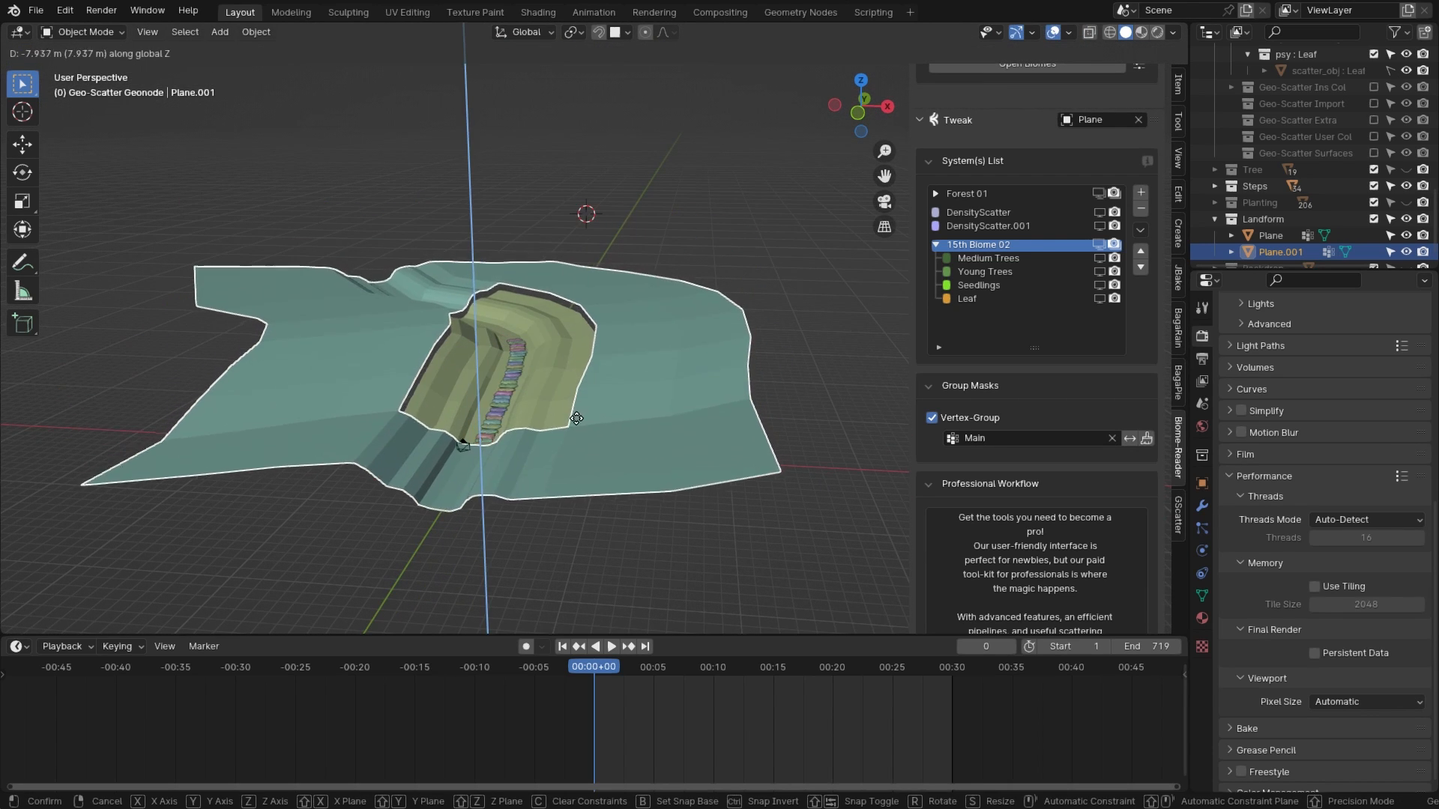
left_click(566, 430)
Step: Set the snapping base to Closest
scroll(555, 363, "up", 3)
middle_click_drag(553, 413, 632, 42)
left_click(626, 34)
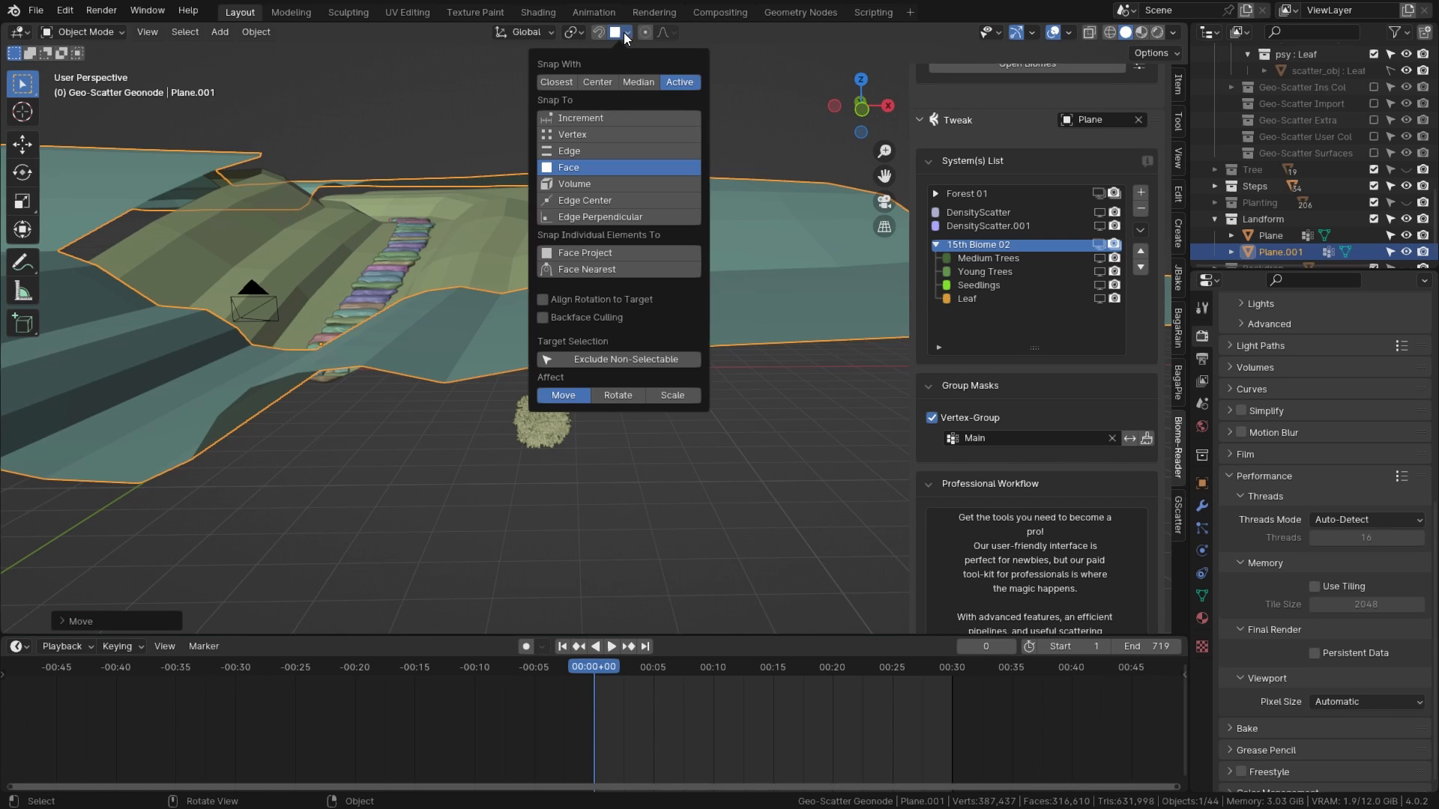
left_click(560, 84)
Step: Try to snap the duplicated terrain along Z to the edge of the original ground plane
scroll(411, 302, "down", 3)
scroll(628, 370, "up", 4)
middle_click_drag(410, 302, 529, 357)
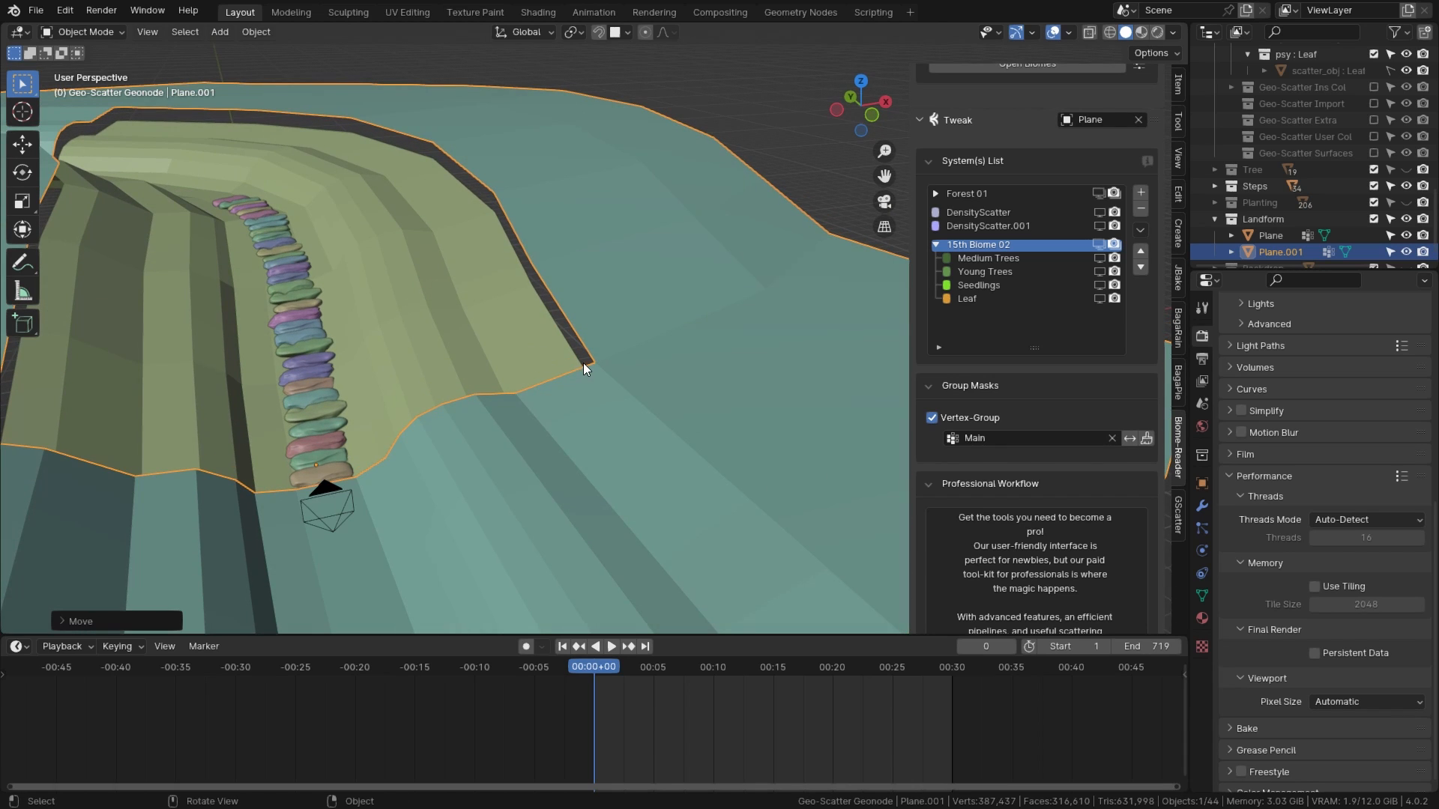
key("g")
key("z")
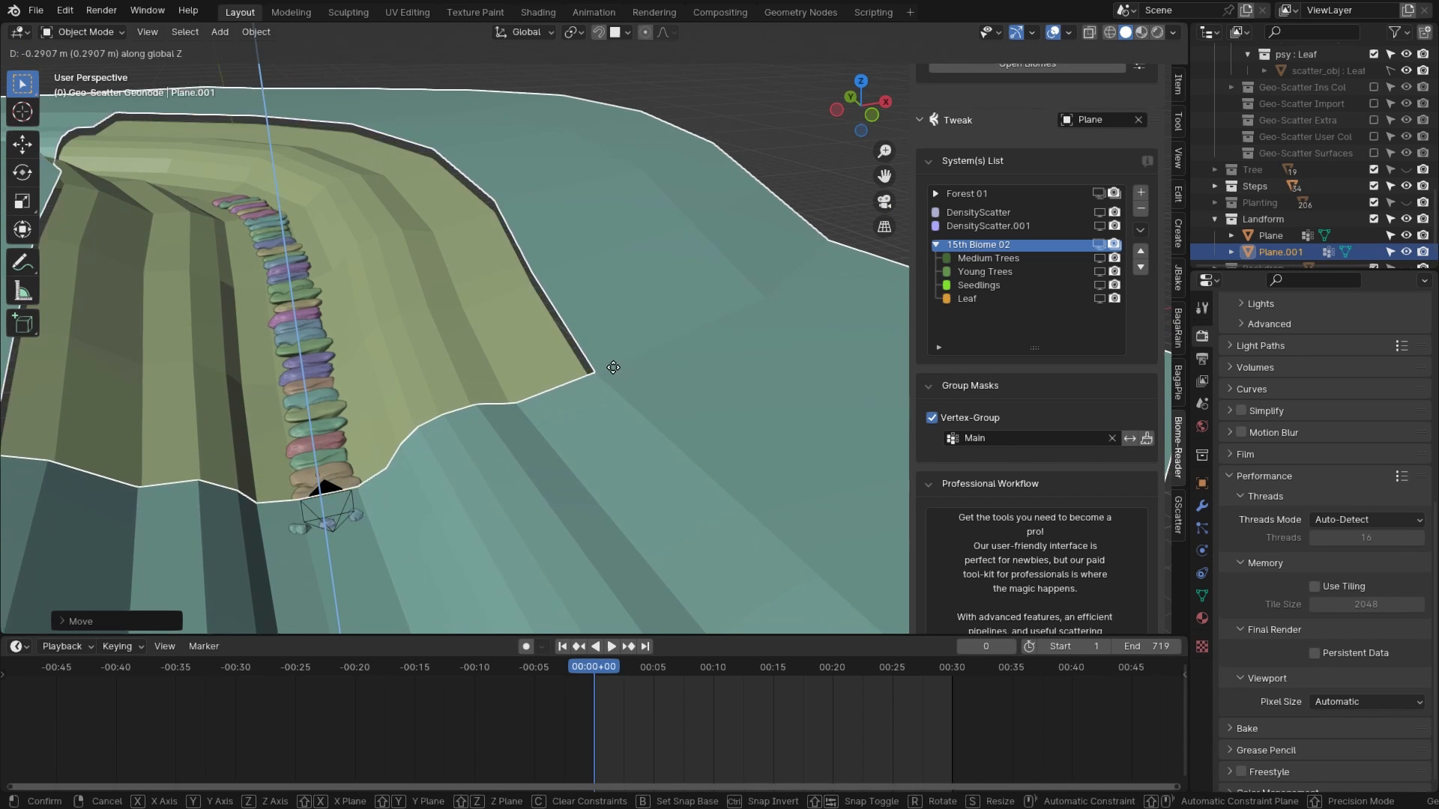
key("ctrl")
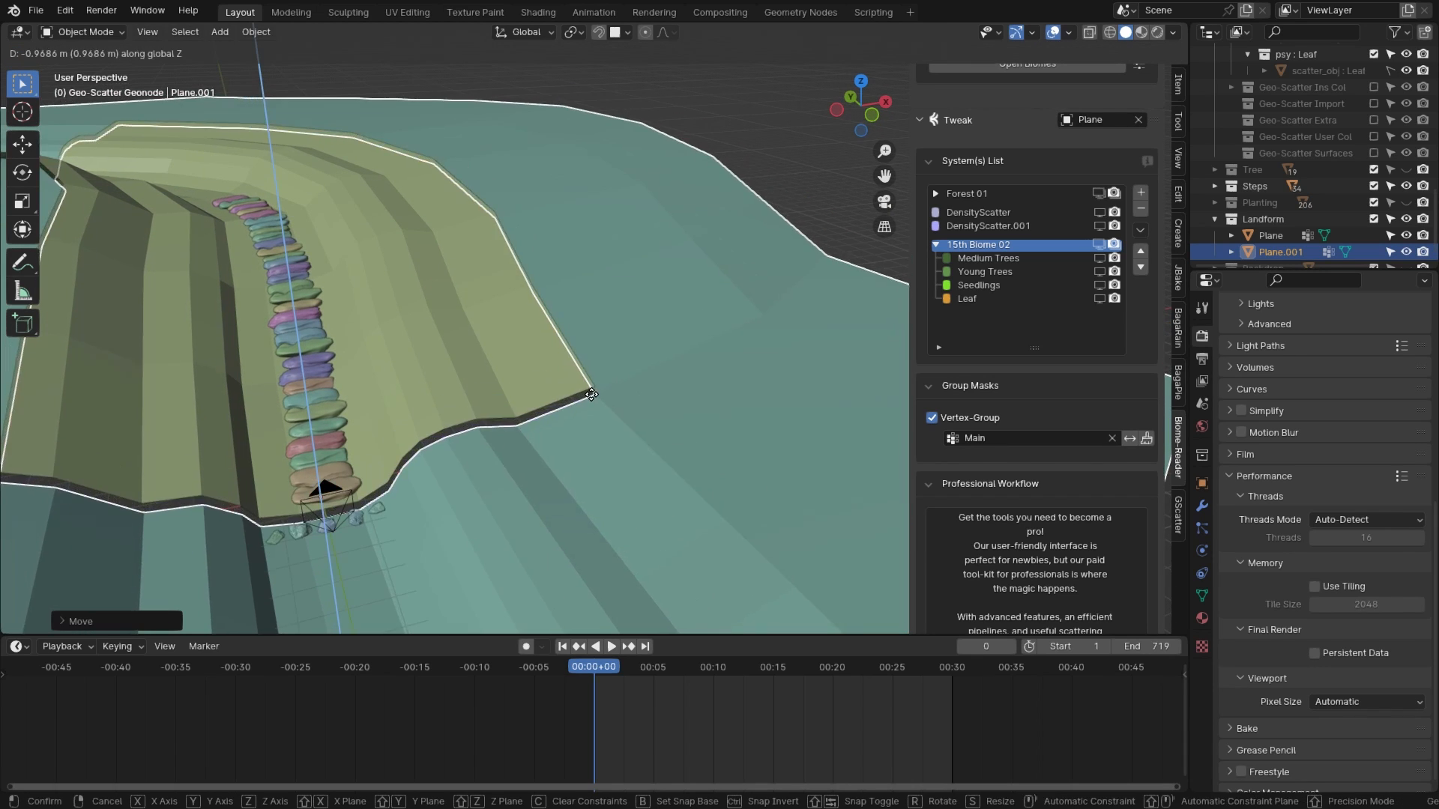
right_click(455, 269)
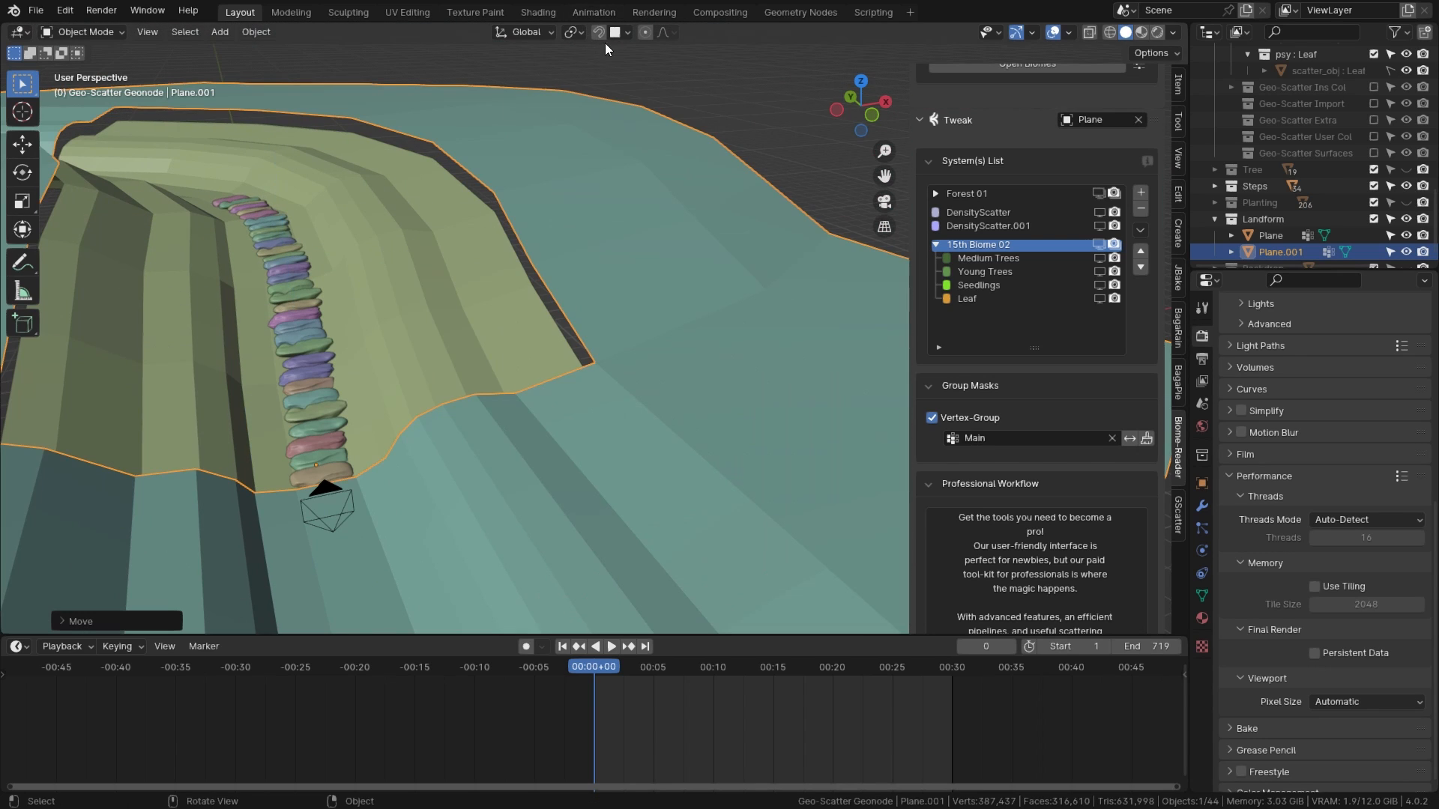
Step: Set snapping to the Vertex target with Active as the snapping base
left_click(612, 36)
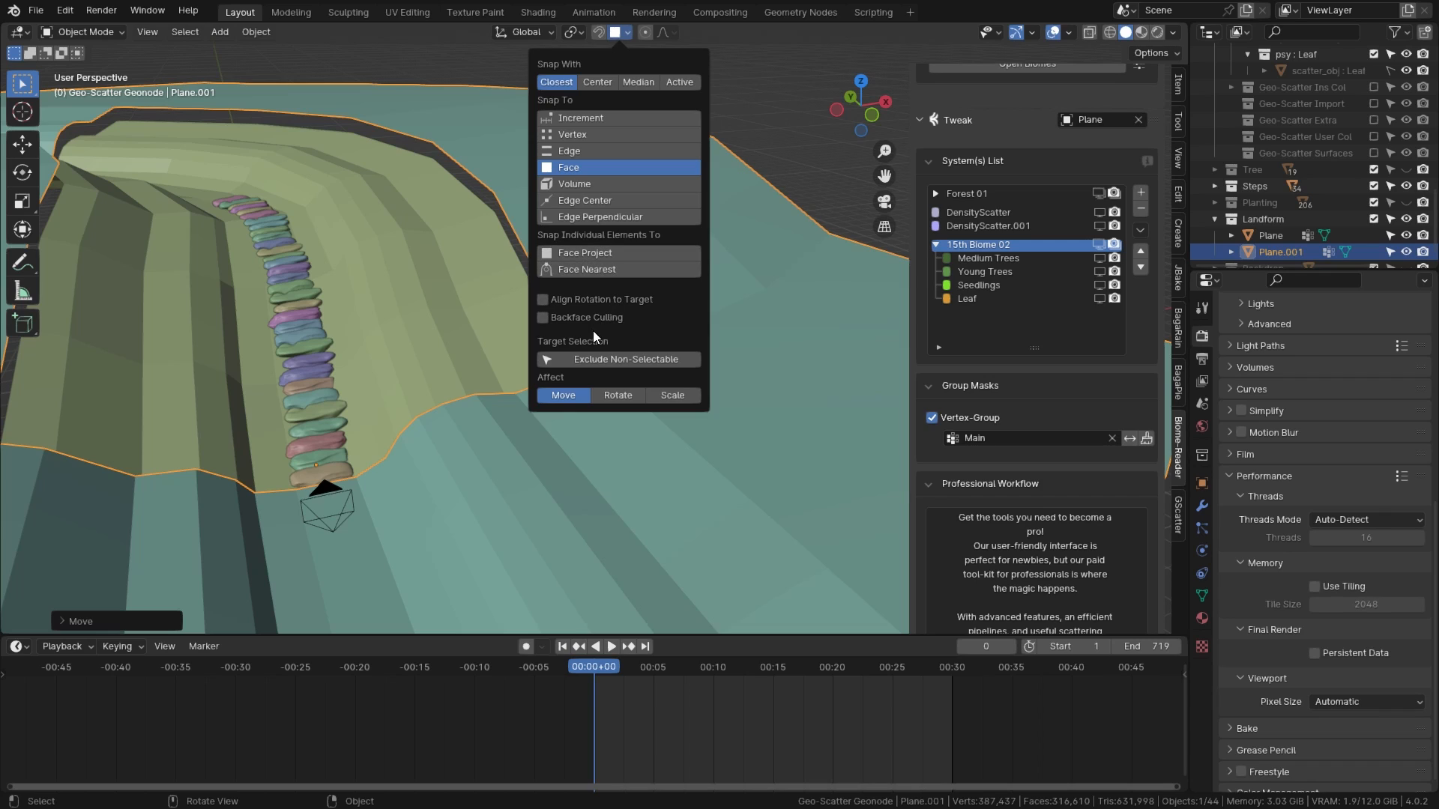
left_click(659, 270)
left_click(622, 136)
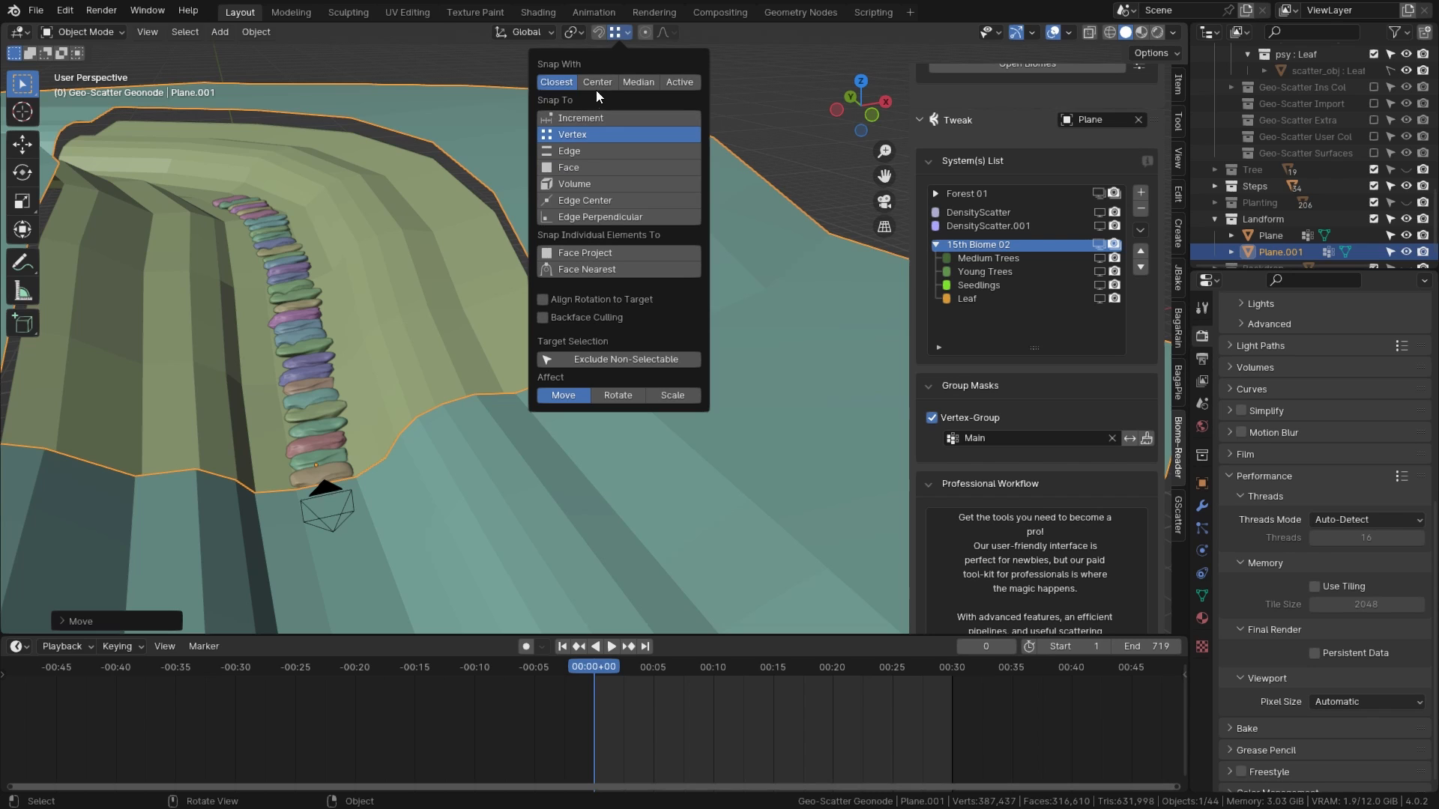
left_click(667, 83)
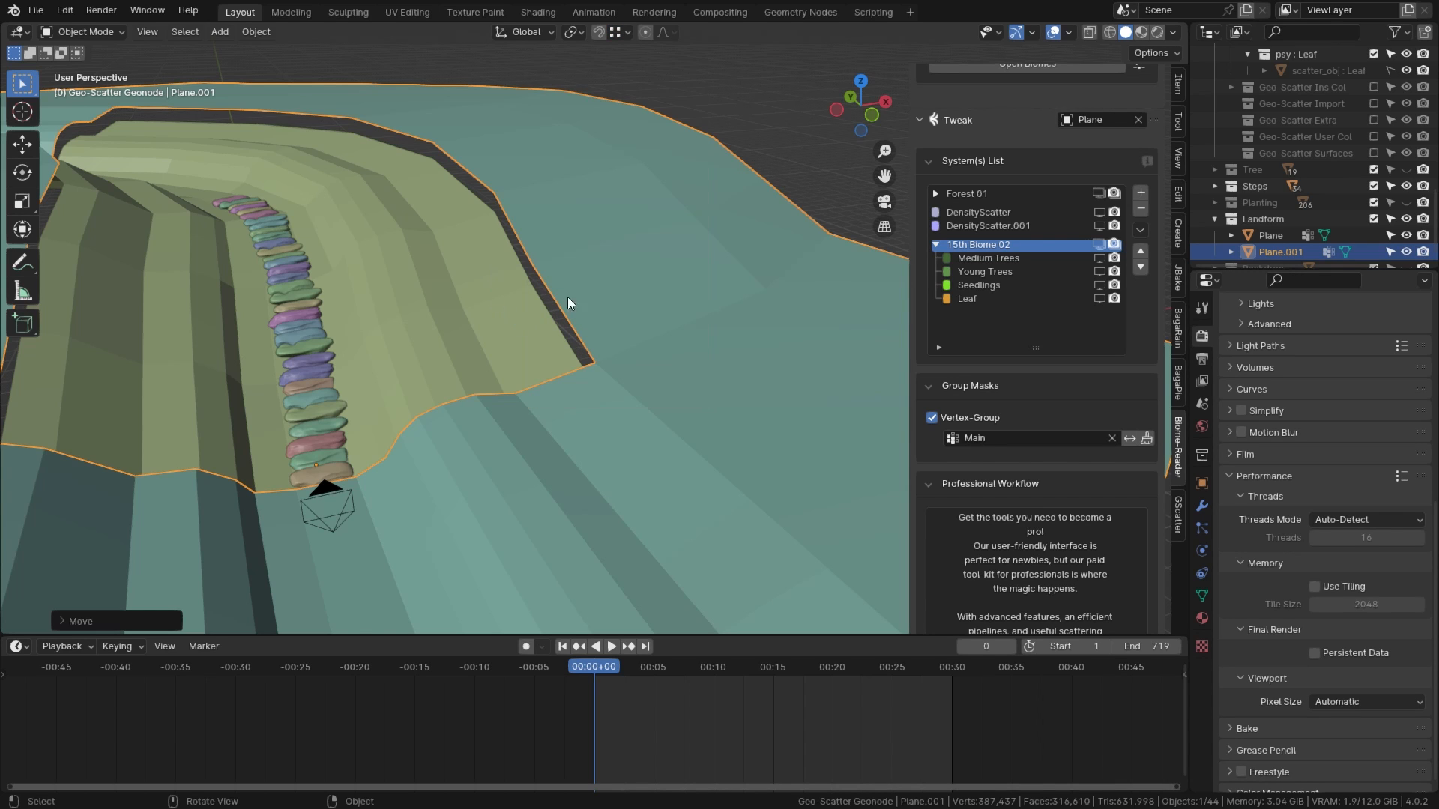
middle_click_drag(603, 348, 762, 406)
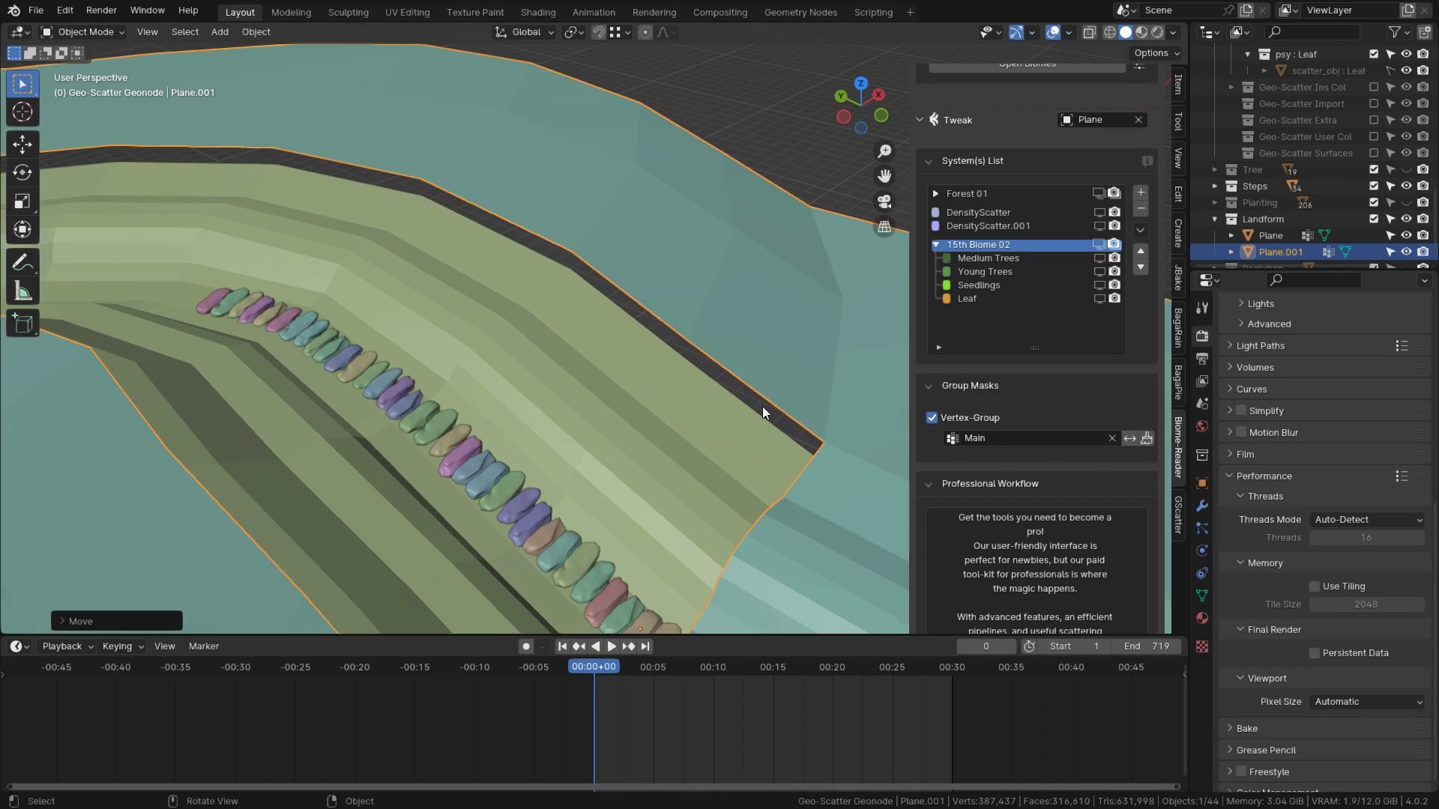
key("g")
key("z")
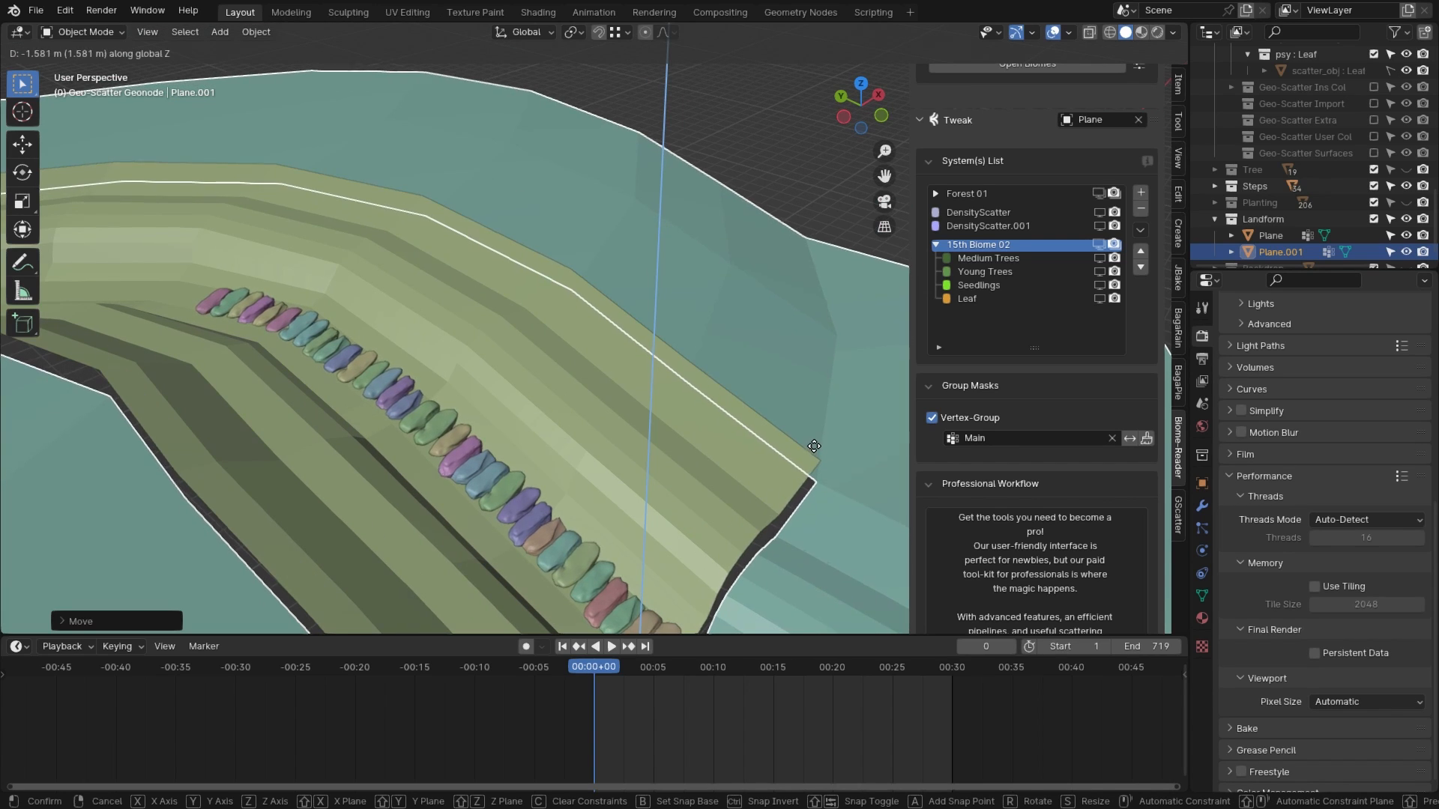
left_click(815, 443)
key("Tab")
left_click(818, 442)
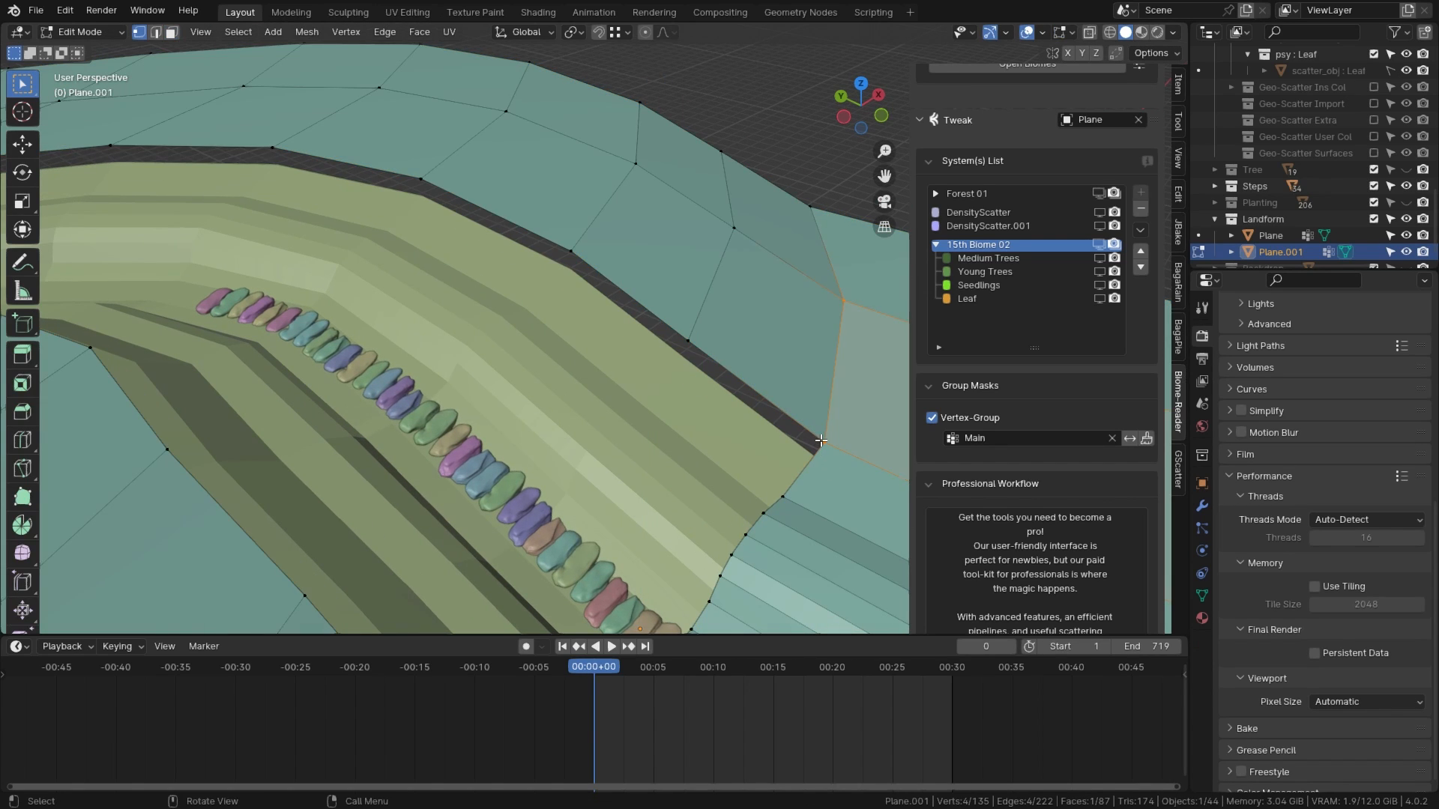
key("Tab")
key("g")
key("z")
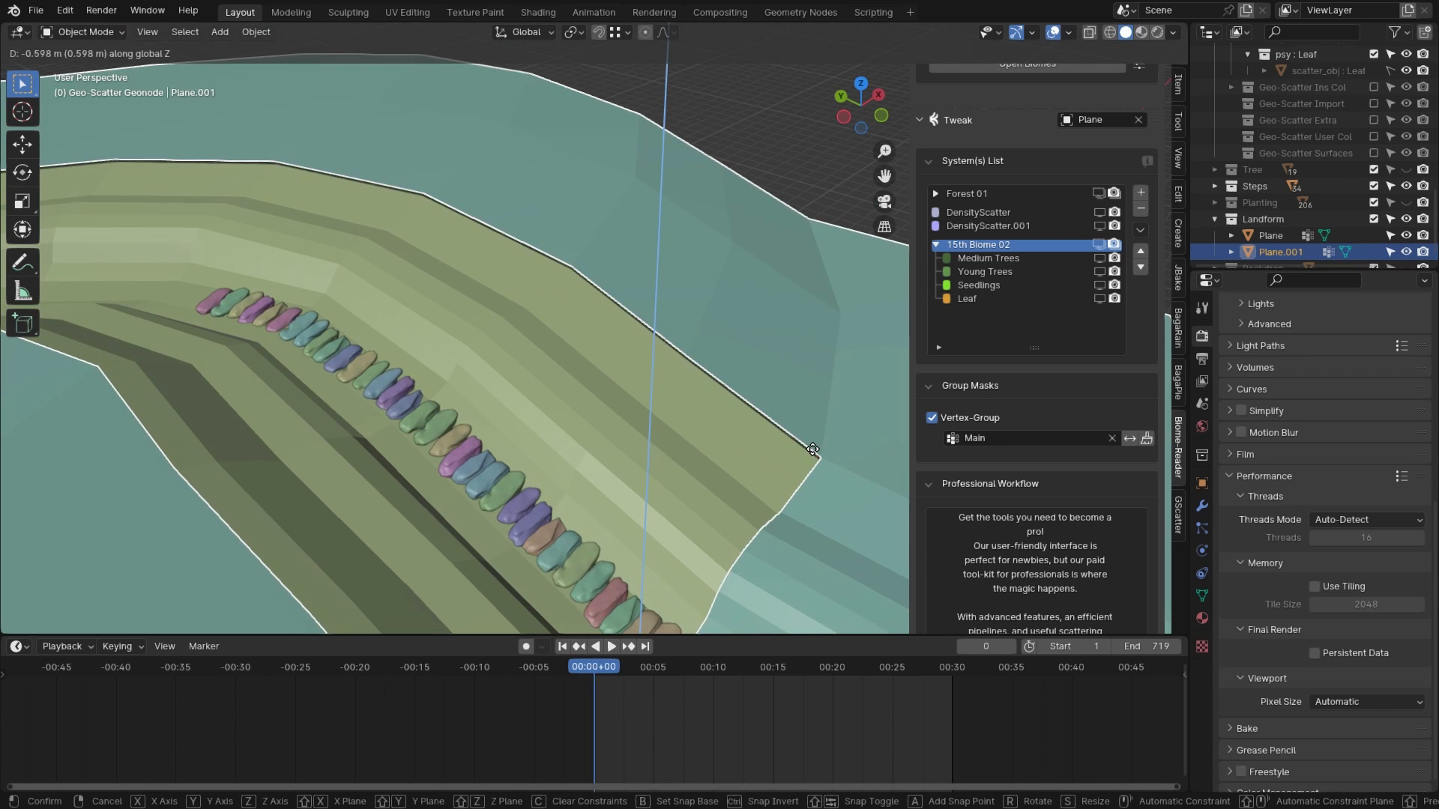
left_click(808, 449)
Step: Snap the whole terrain mesh down along Z in Edit Mode, aligning its active inner corner vertex with the original ground's corner
key("Tab")
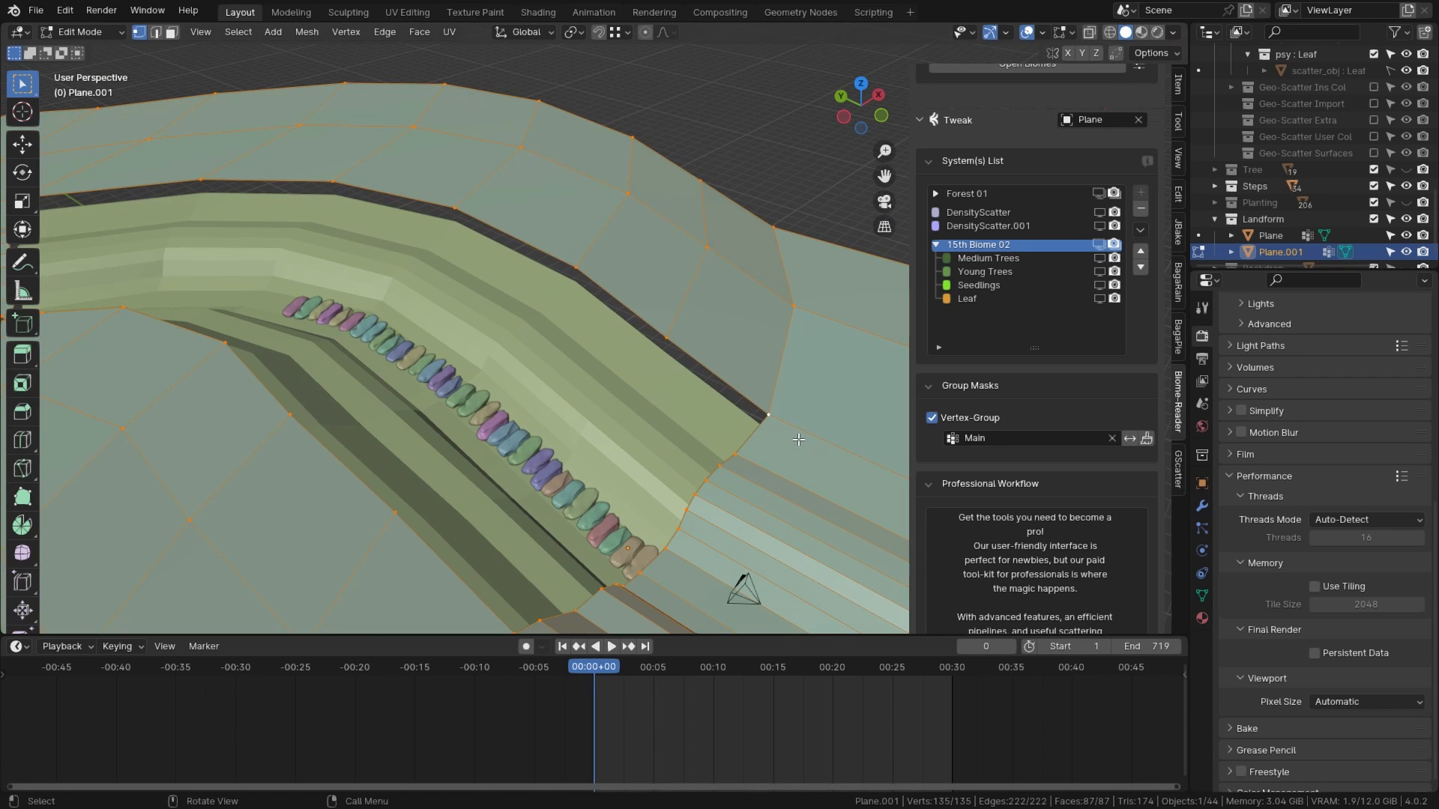
key("g")
key("z")
left_click(774, 437)
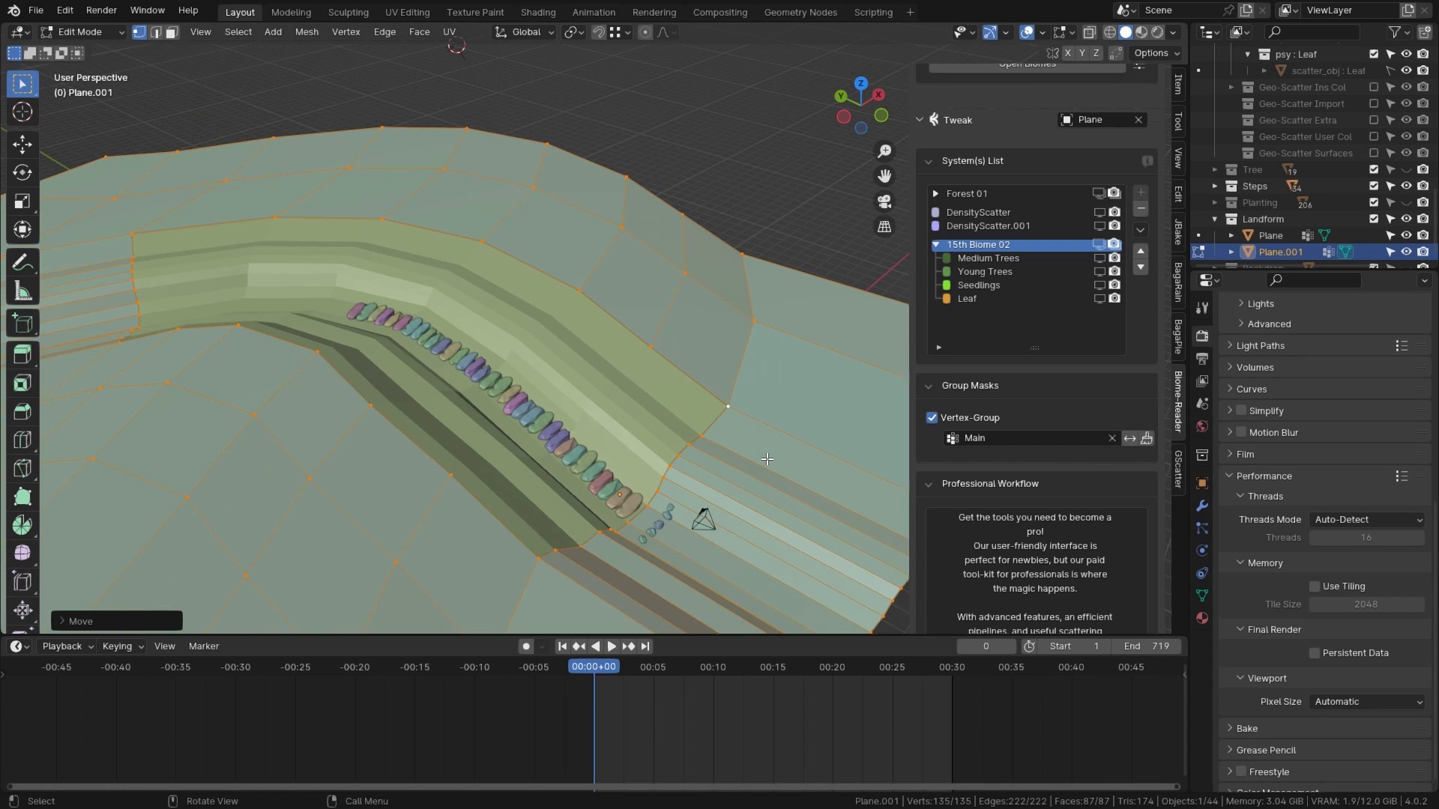
key("Tab")
Step: Set the surrounding terrain's origin to its geometry
scroll(687, 411, "down", 6)
middle_click_drag(687, 411, 547, 370)
key("alt+a")
scroll(555, 375, "up", 5)
left_click(626, 33)
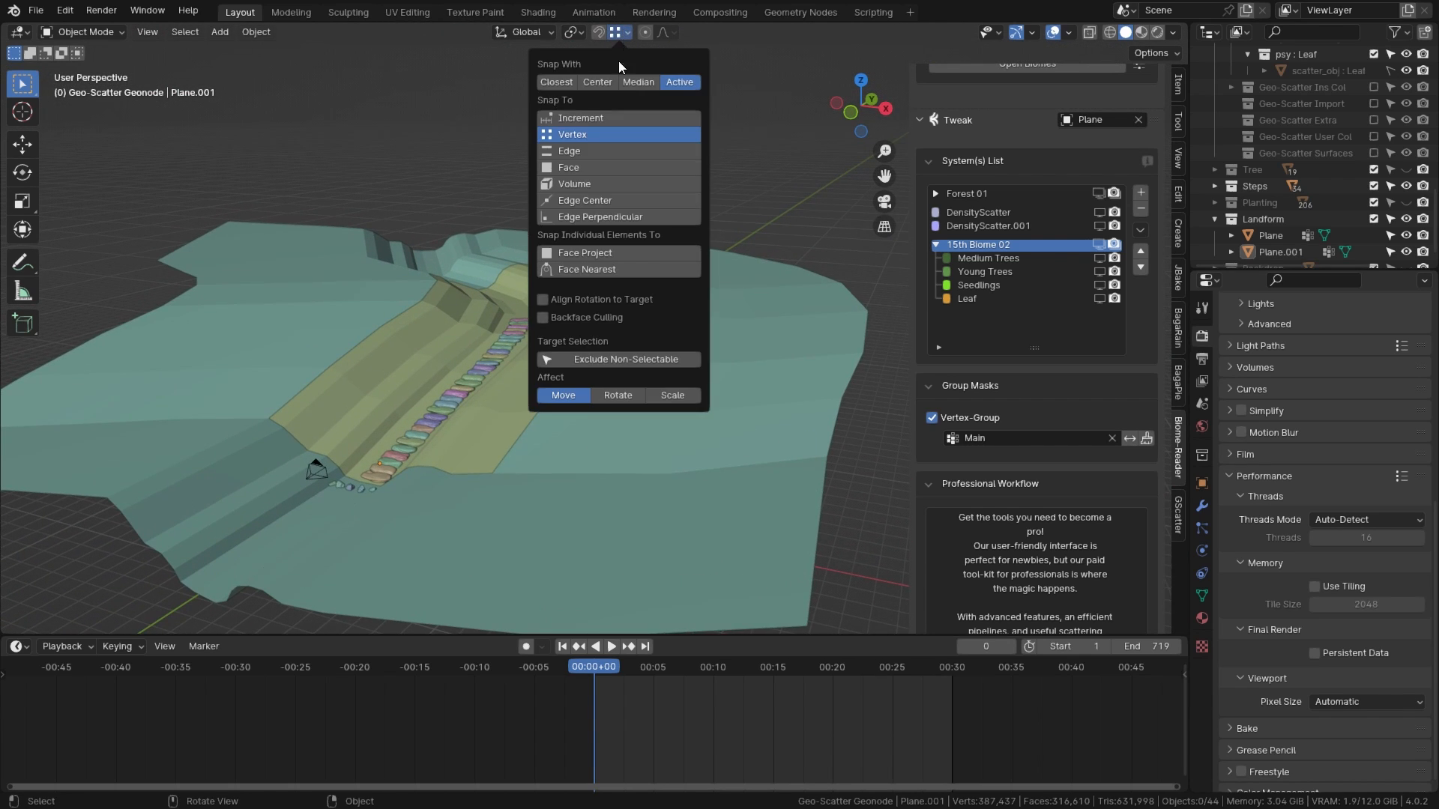
middle_click_drag(749, 195, 694, 314)
left_click(694, 315)
right_click(694, 316)
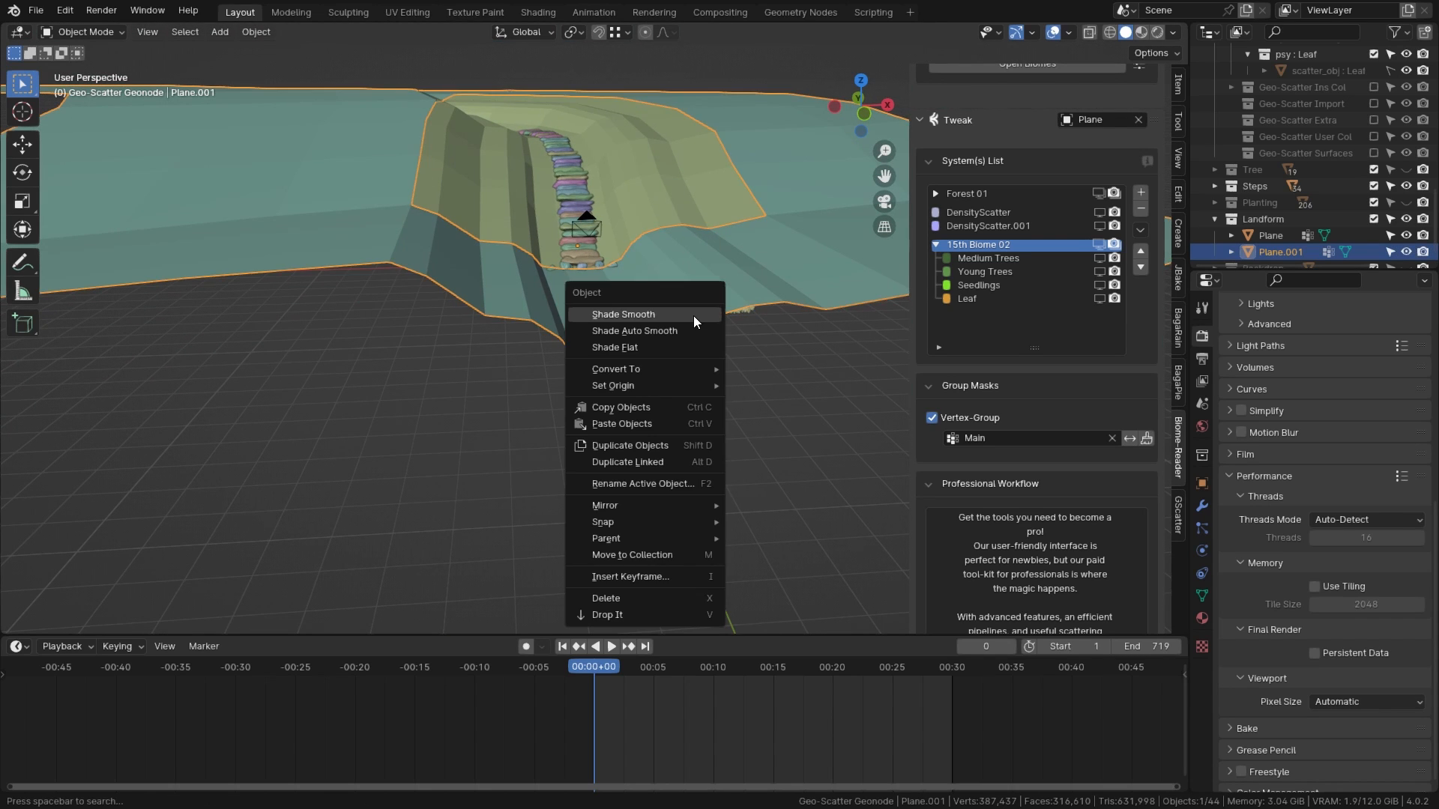
mouse_move(682, 383)
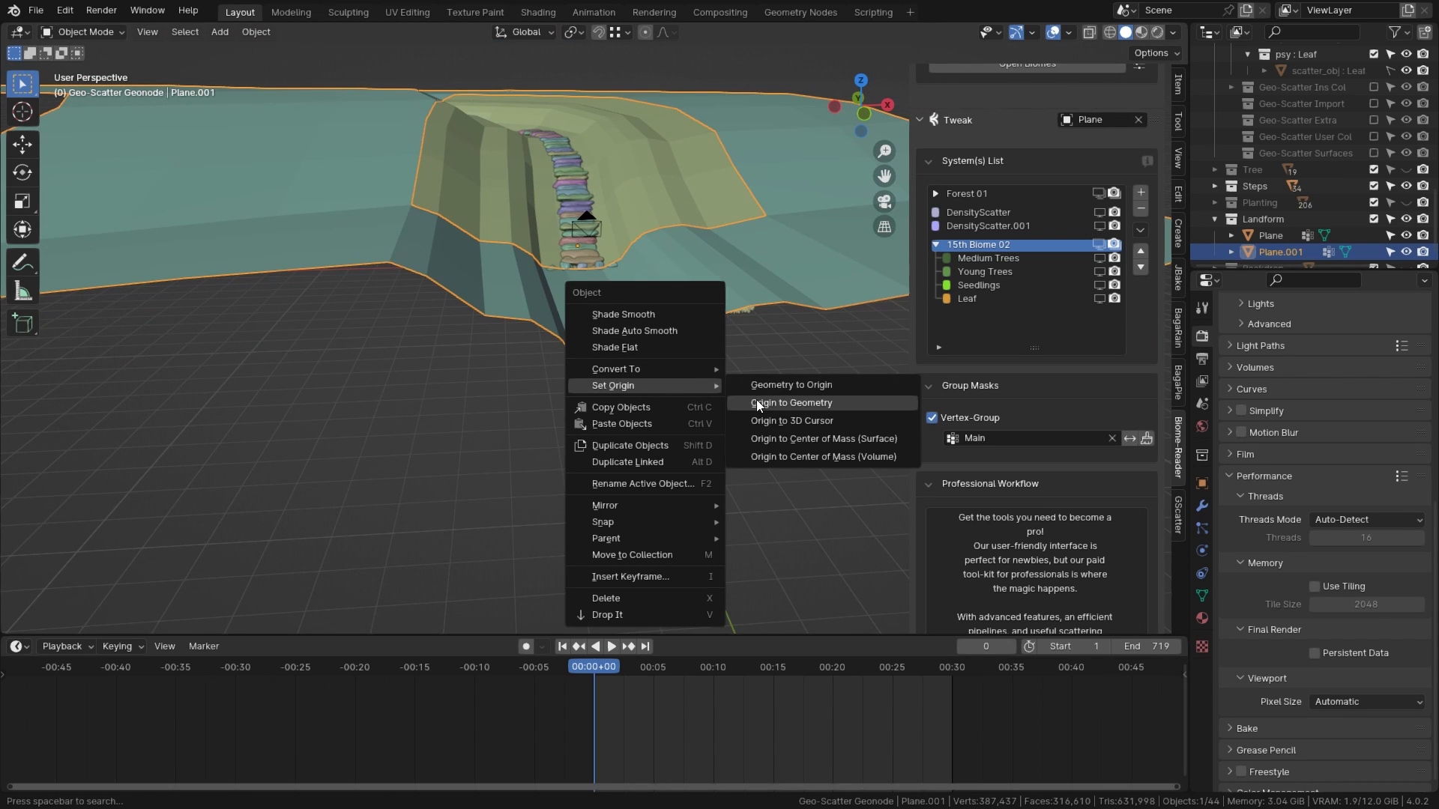
left_click(757, 399)
Step: Examine how the original ground fits inside the surrounding terrain from several angles
middle_click_drag(699, 385, 643, 389)
scroll(663, 400, "up", 4)
scroll(662, 453, "down", 4)
middle_click_drag(662, 453, 675, 385)
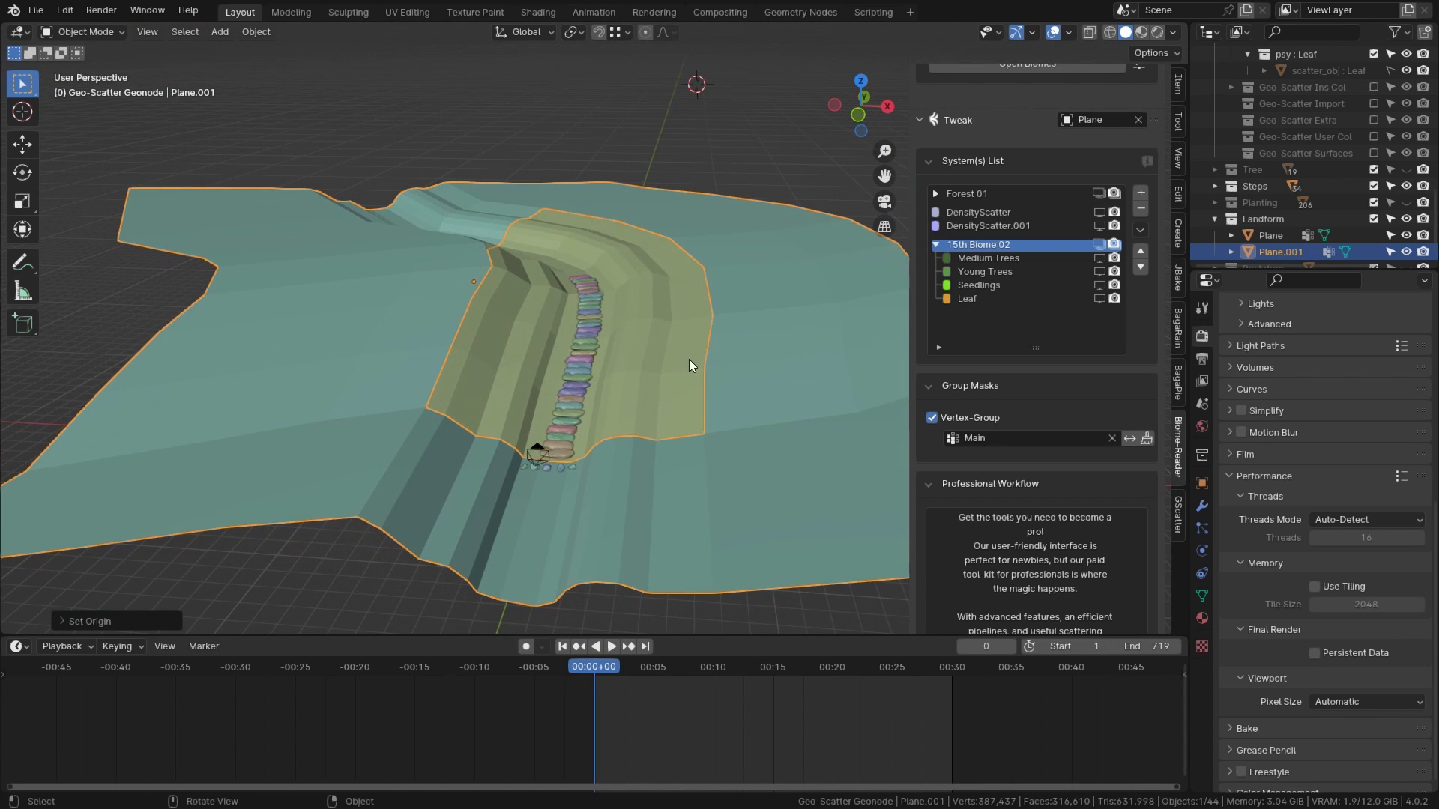
left_click(616, 283)
scroll(633, 309, "up", 3)
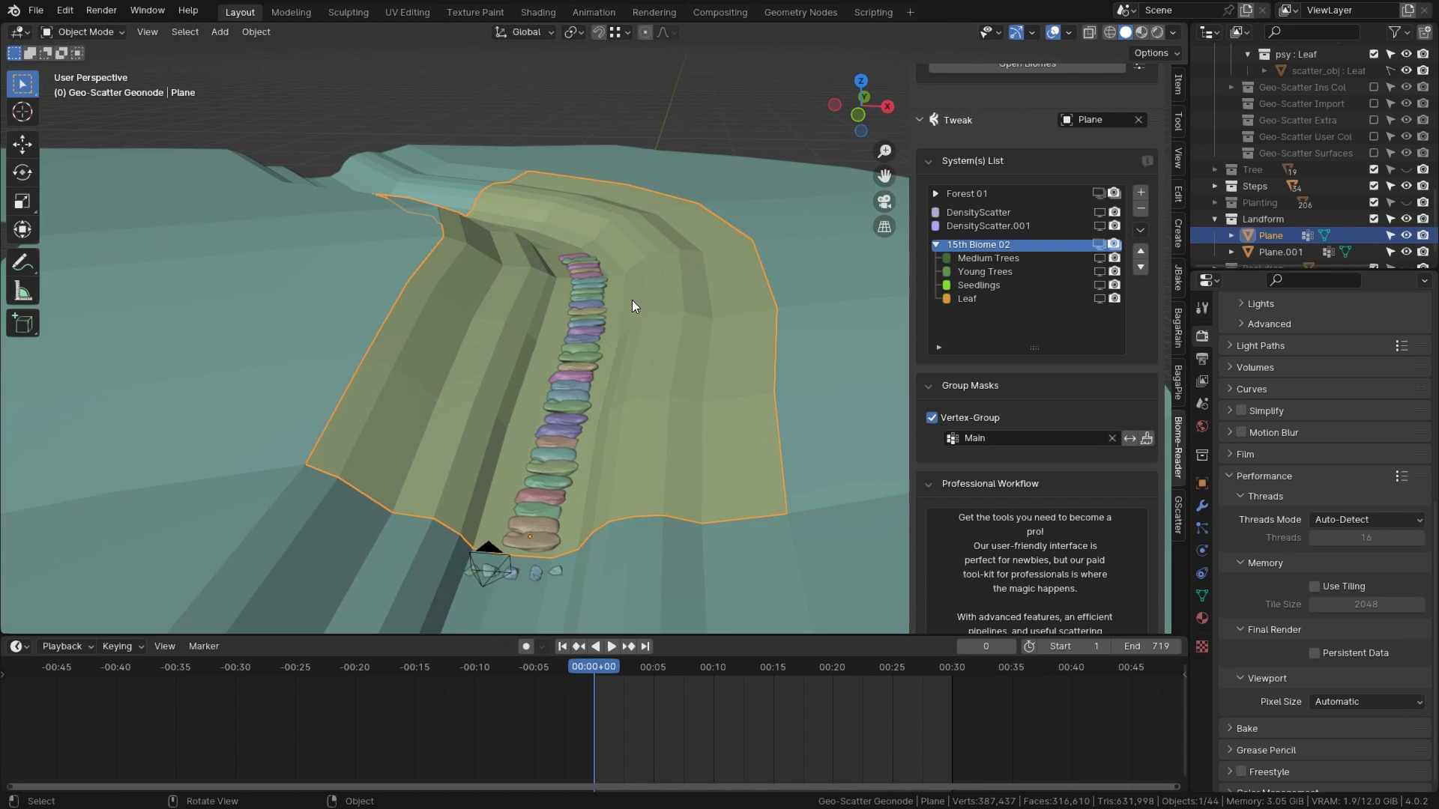
scroll(607, 263, "down", 3)
middle_click_drag(607, 262, 746, 287)
Step: Extrude the surrounding terrain's outer boundary loop along its normals in Edit Mode
left_click(695, 298)
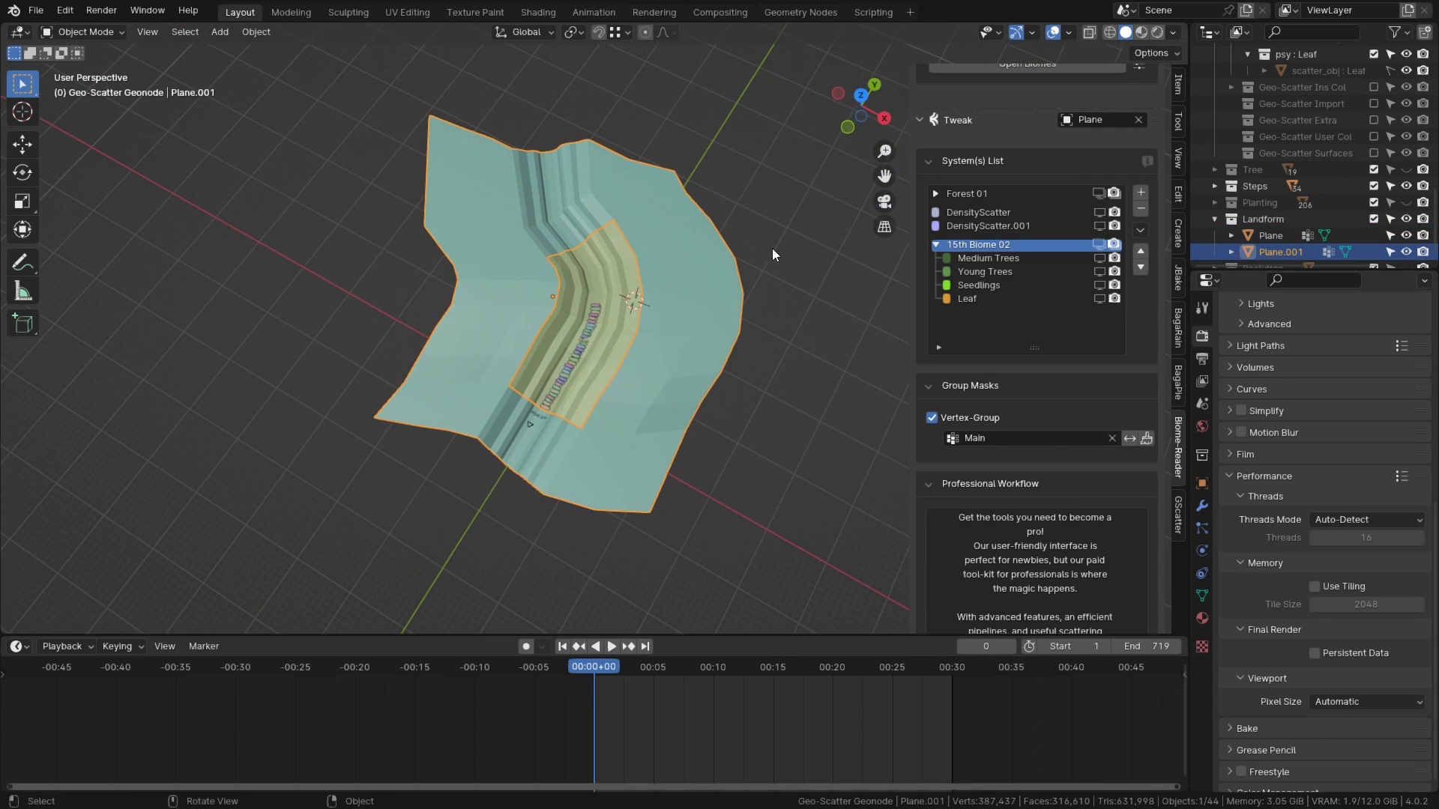
left_click(860, 96)
key("Tab")
left_click(642, 253, "alt")
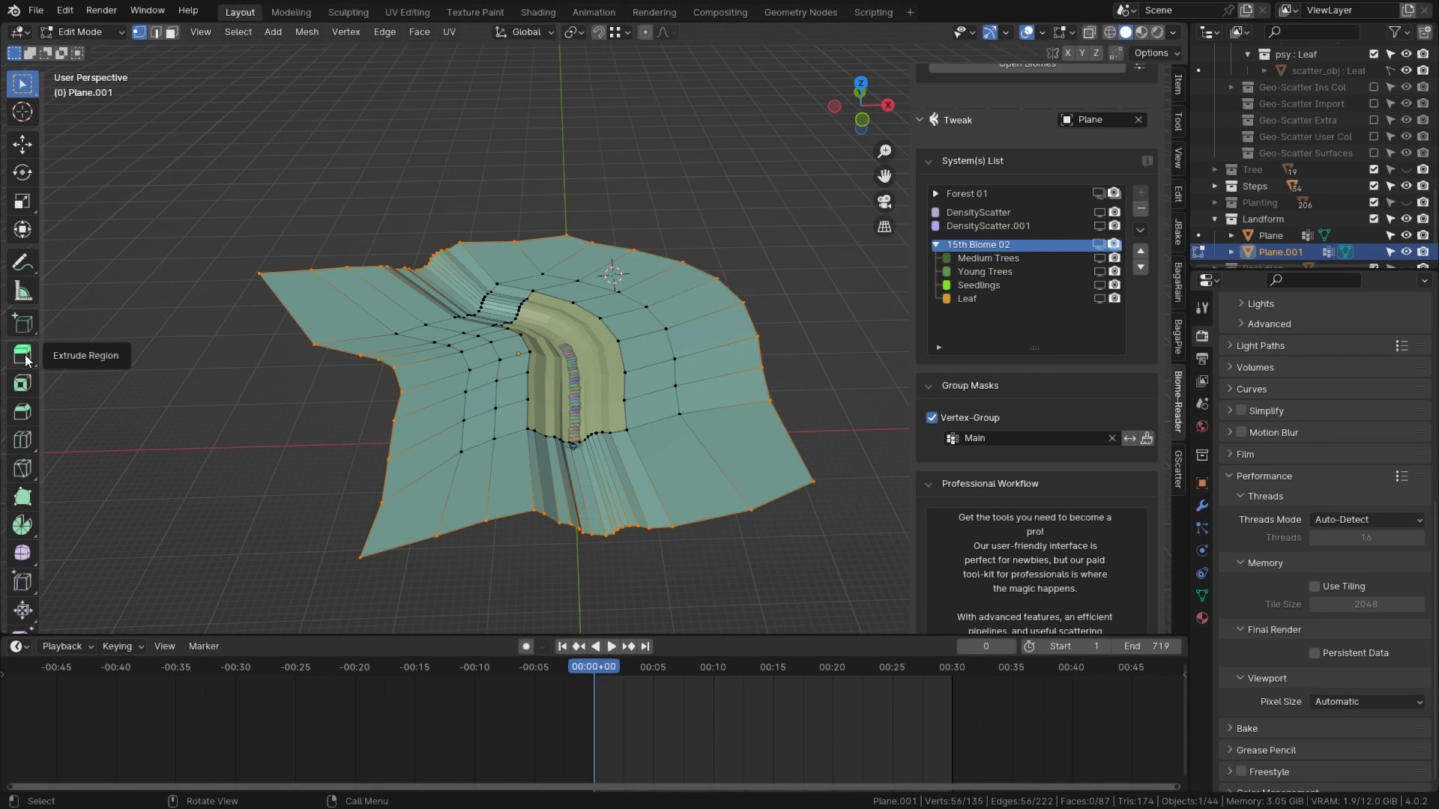
left_click(23, 356)
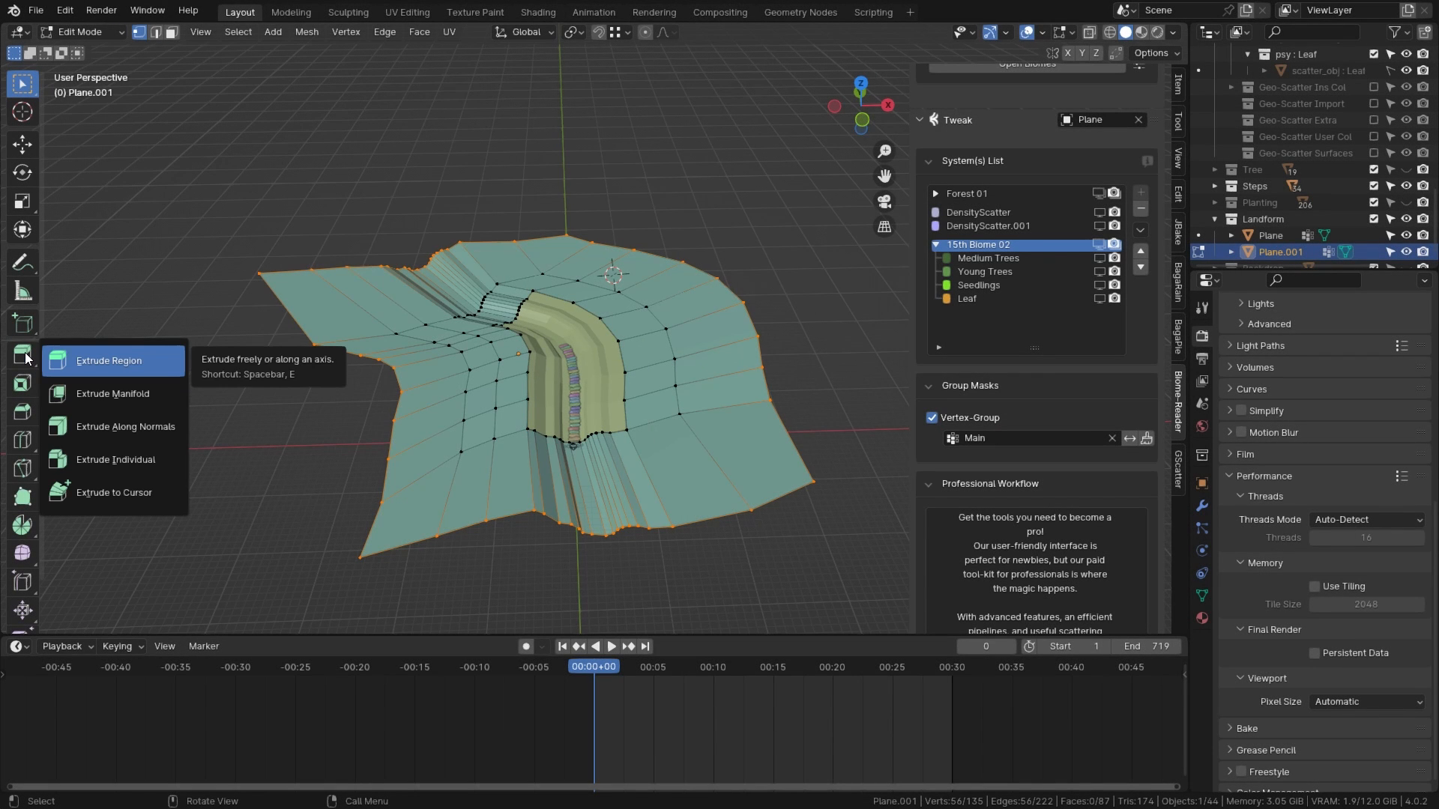
left_click(107, 429)
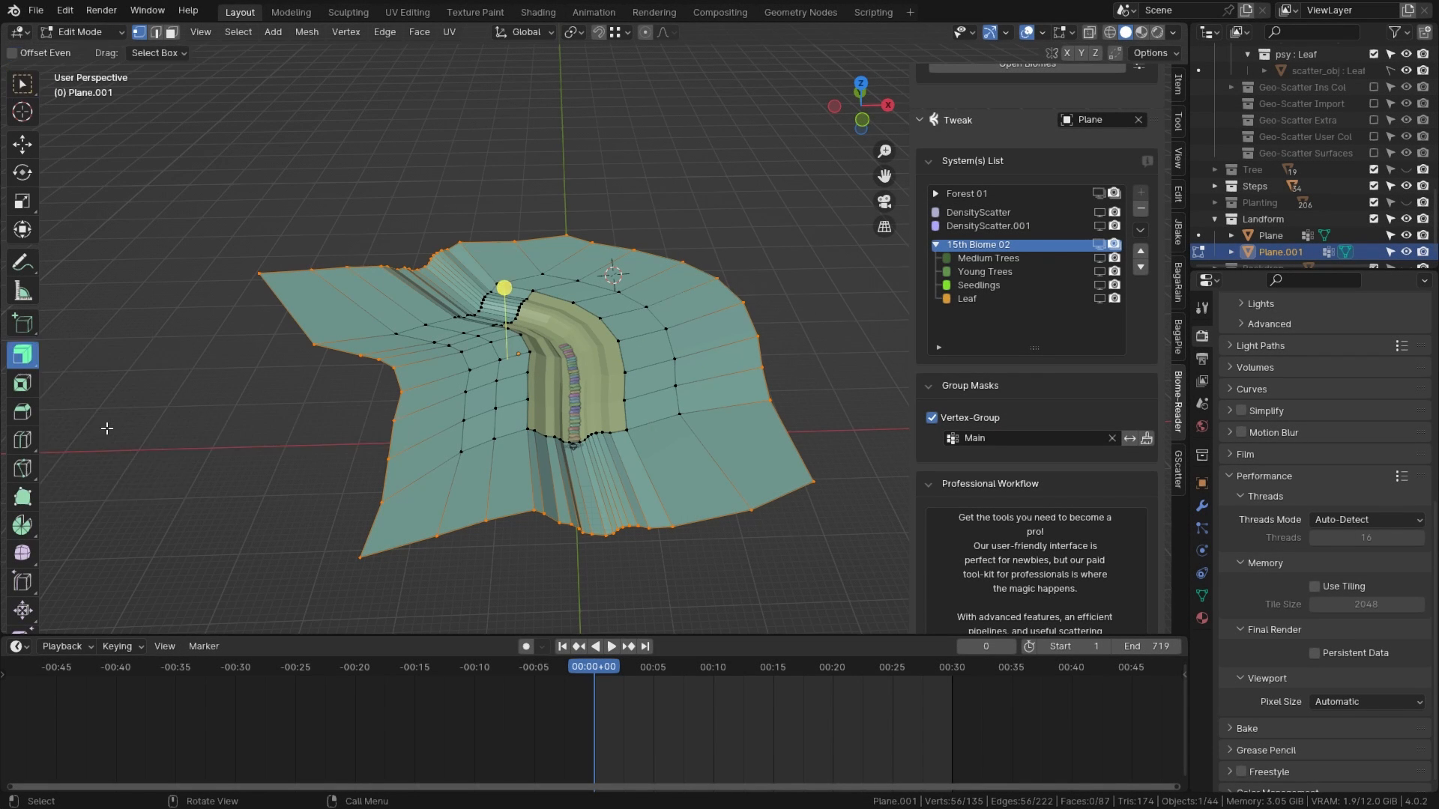
left_click(863, 82)
left_click_drag(515, 407, 504, 387)
middle_click_drag(505, 386, 450, 317)
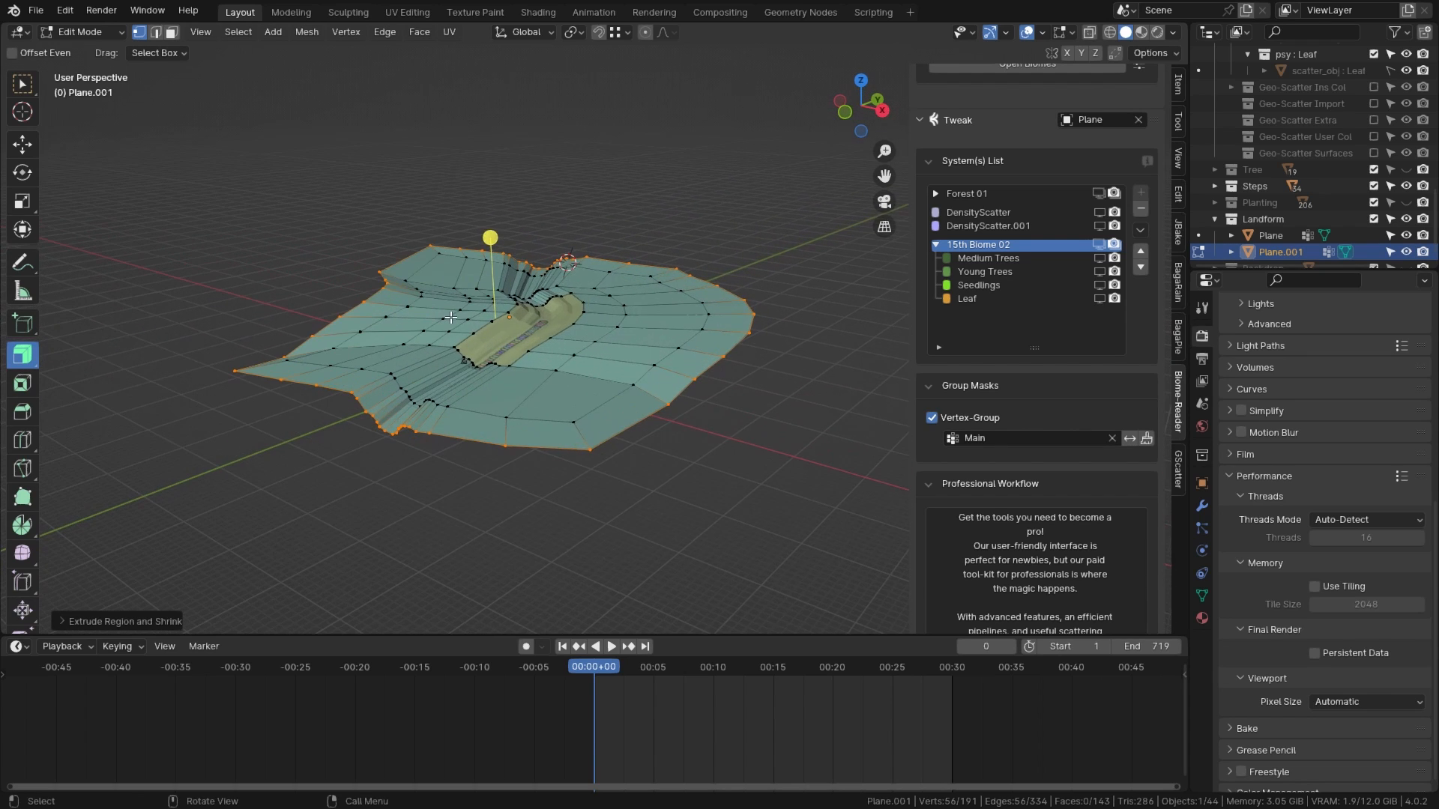
Step: Scale the extruded outer boundary outward to widen the terrain and return to Object Mode
key("s")
left_click(671, 438)
mouse_move(670, 438)
middle_mouse_down()
mouse_move(703, 385)
mouse_move(674, 434)
middle_mouse_up()
scroll(552, 367, "up", 5)
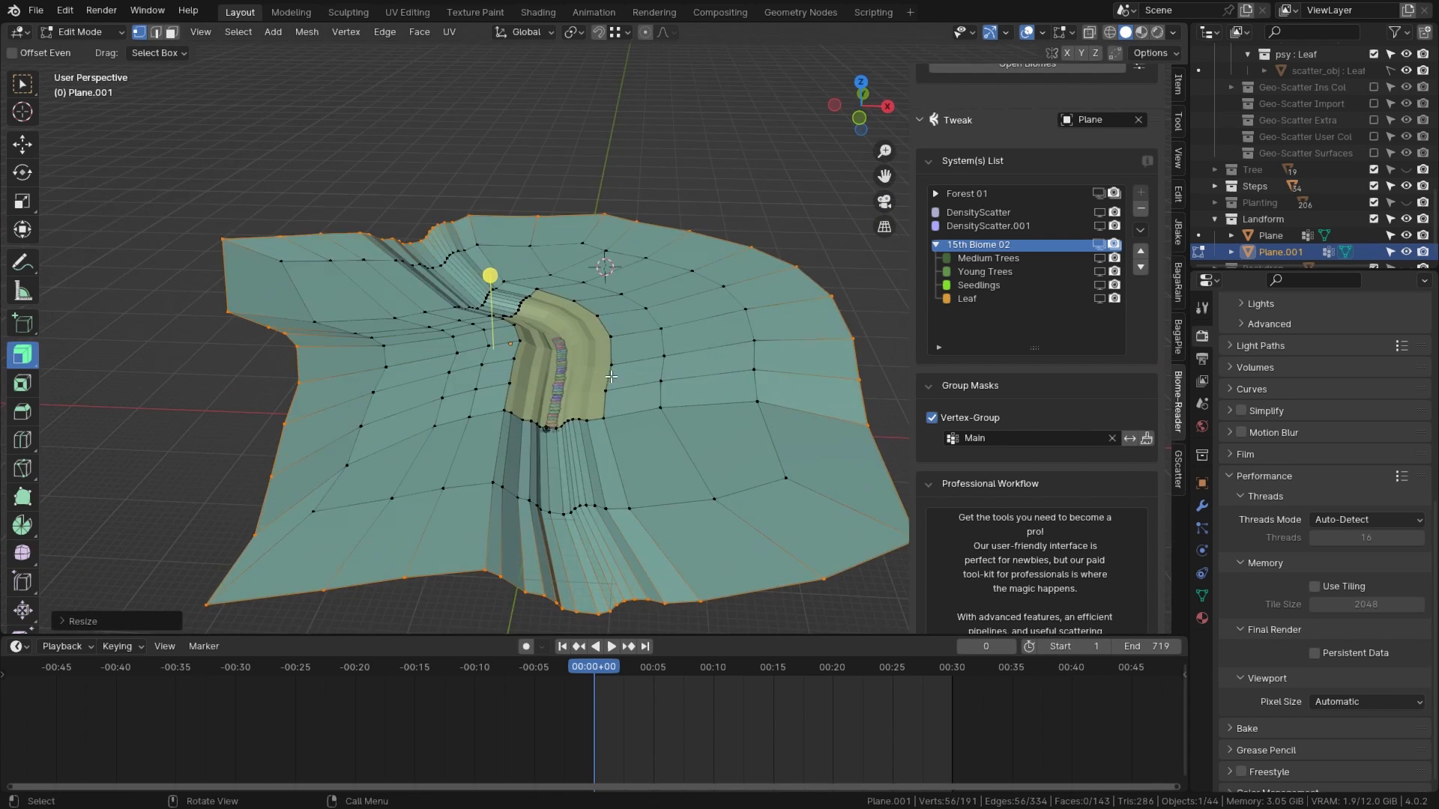
key("Tab")
Step: Paste the copied Aesculus chinensis tree into the scene
middle_click_drag(552, 367, 634, 326)
key("alt+a")
left_click(663, 380)
key("ctrl+v")
scroll(590, 335, "down", 3)
scroll(590, 330, "up", 3)
Step: Move the pasted tree away from the stone steps and then along Y, clear of the terrain's front edge
left_click(561, 250)
key("g")
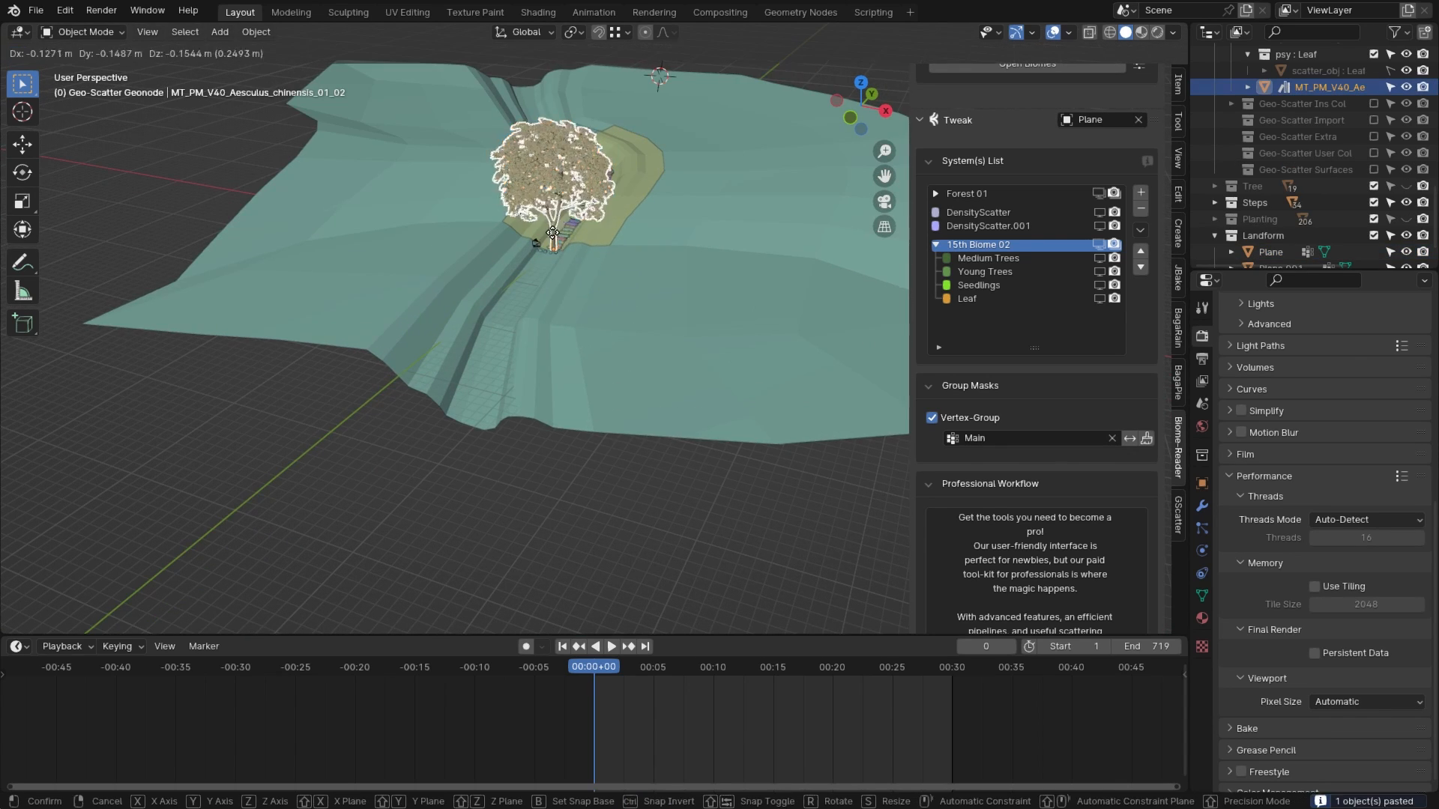
left_click(398, 368)
key("g")
key("y")
left_click(324, 446)
Step: Set the scatter emitter to Plane.001, the surrounding terrain
middle_click_drag(397, 380, 496, 415)
scroll(483, 431, "up", 4)
left_click(540, 353)
scroll(539, 353, "down", 5)
middle_click_drag(539, 353, 567, 473)
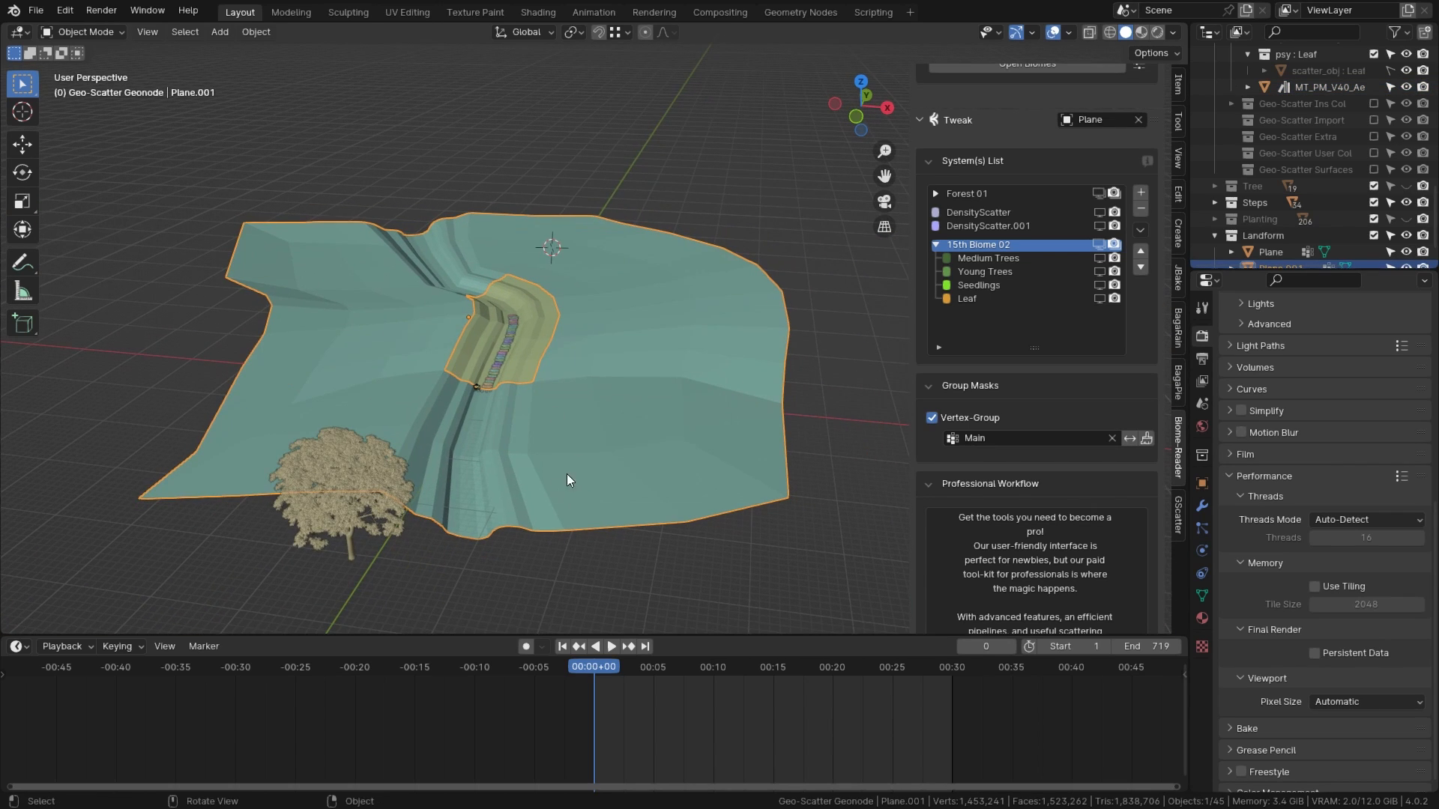
left_click(1107, 123)
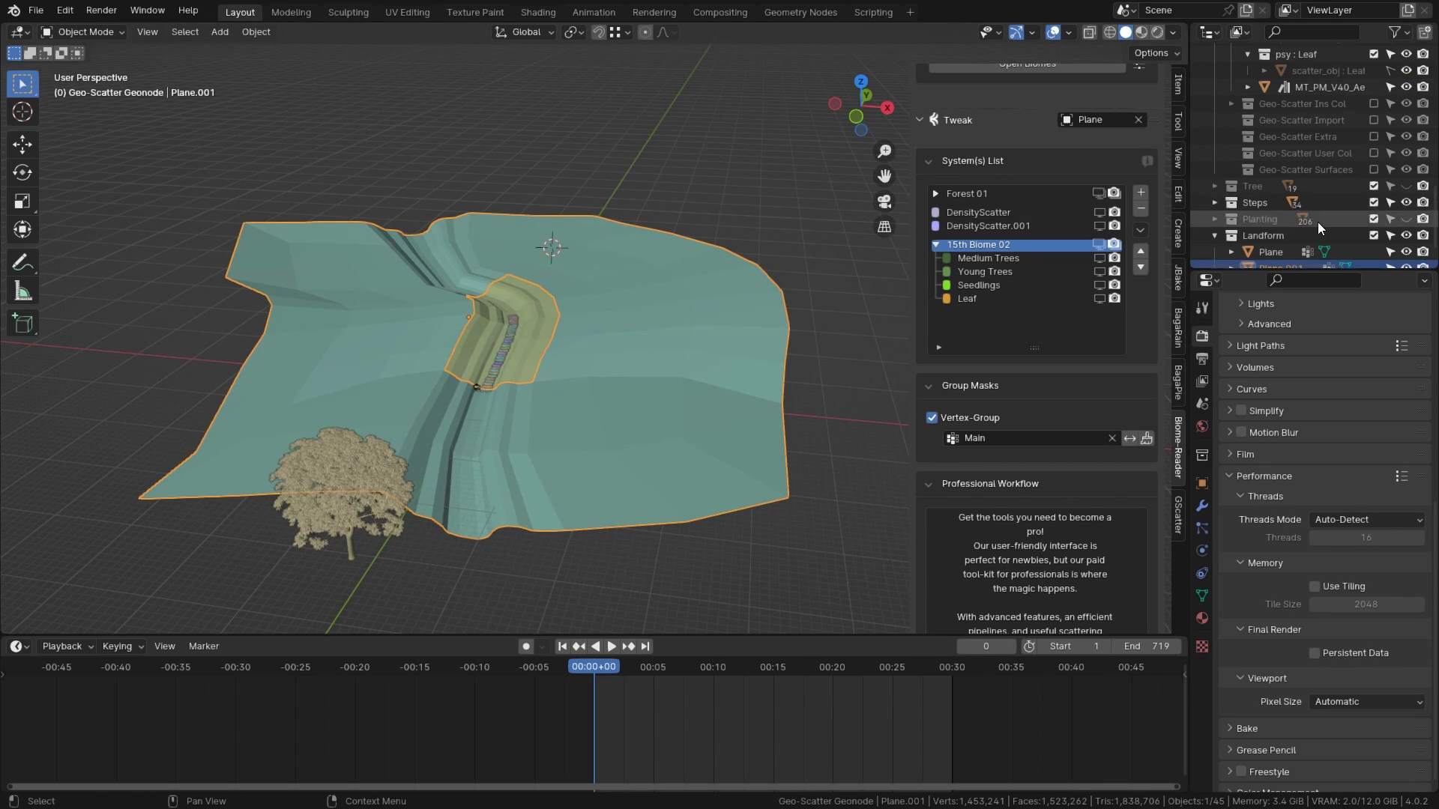
scroll(1311, 218, "down", 2)
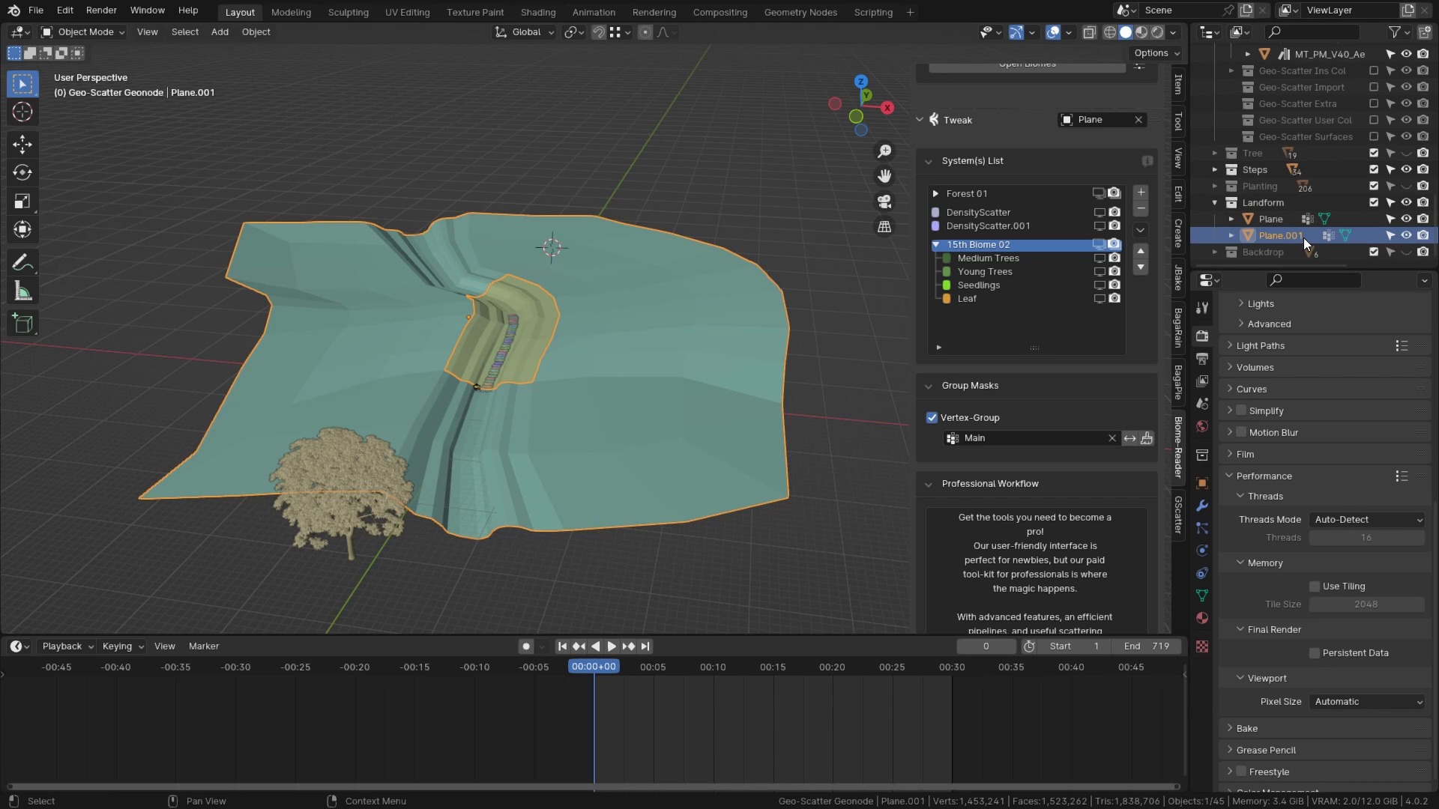
left_click(1087, 119)
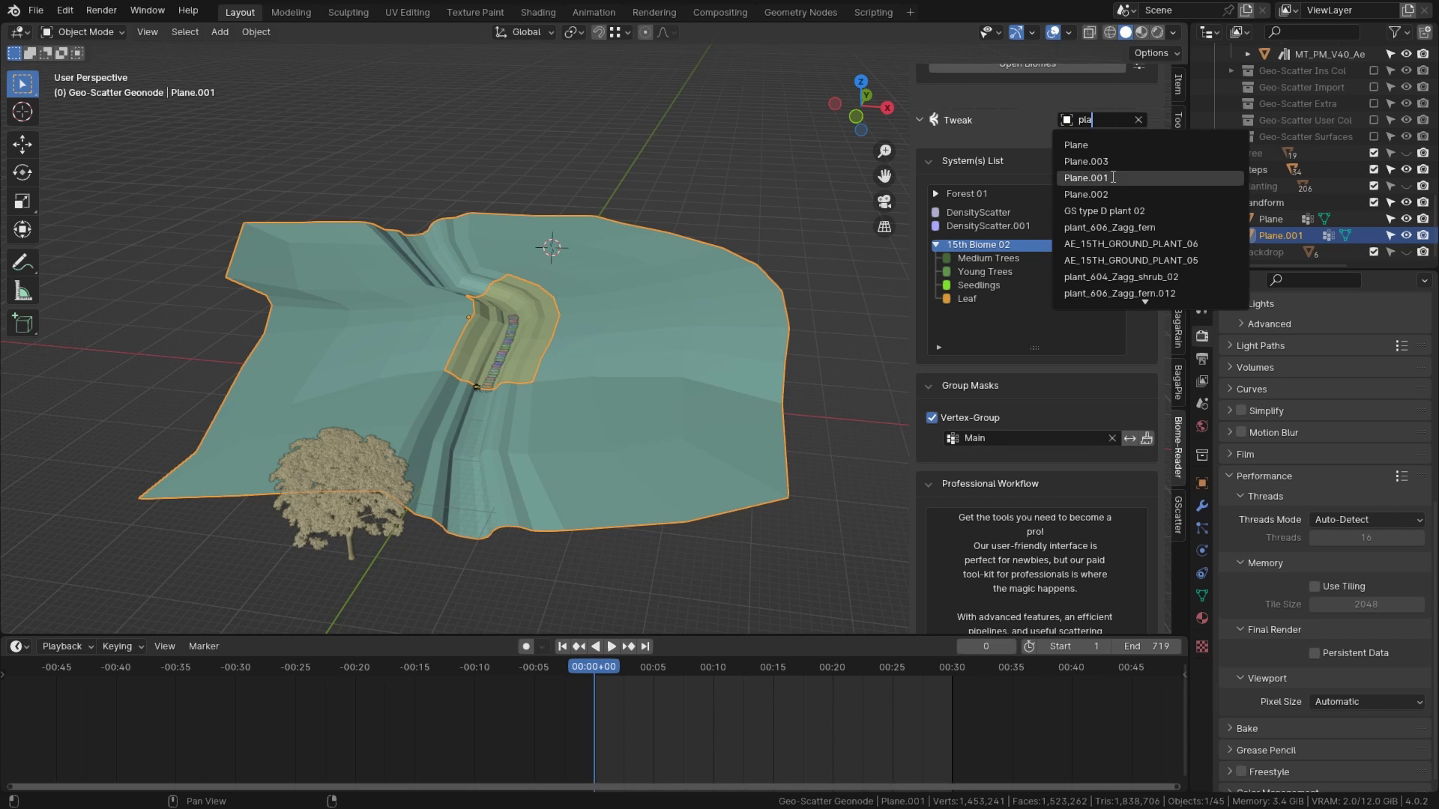
left_click(1114, 180)
middle_click_drag(488, 443, 398, 398)
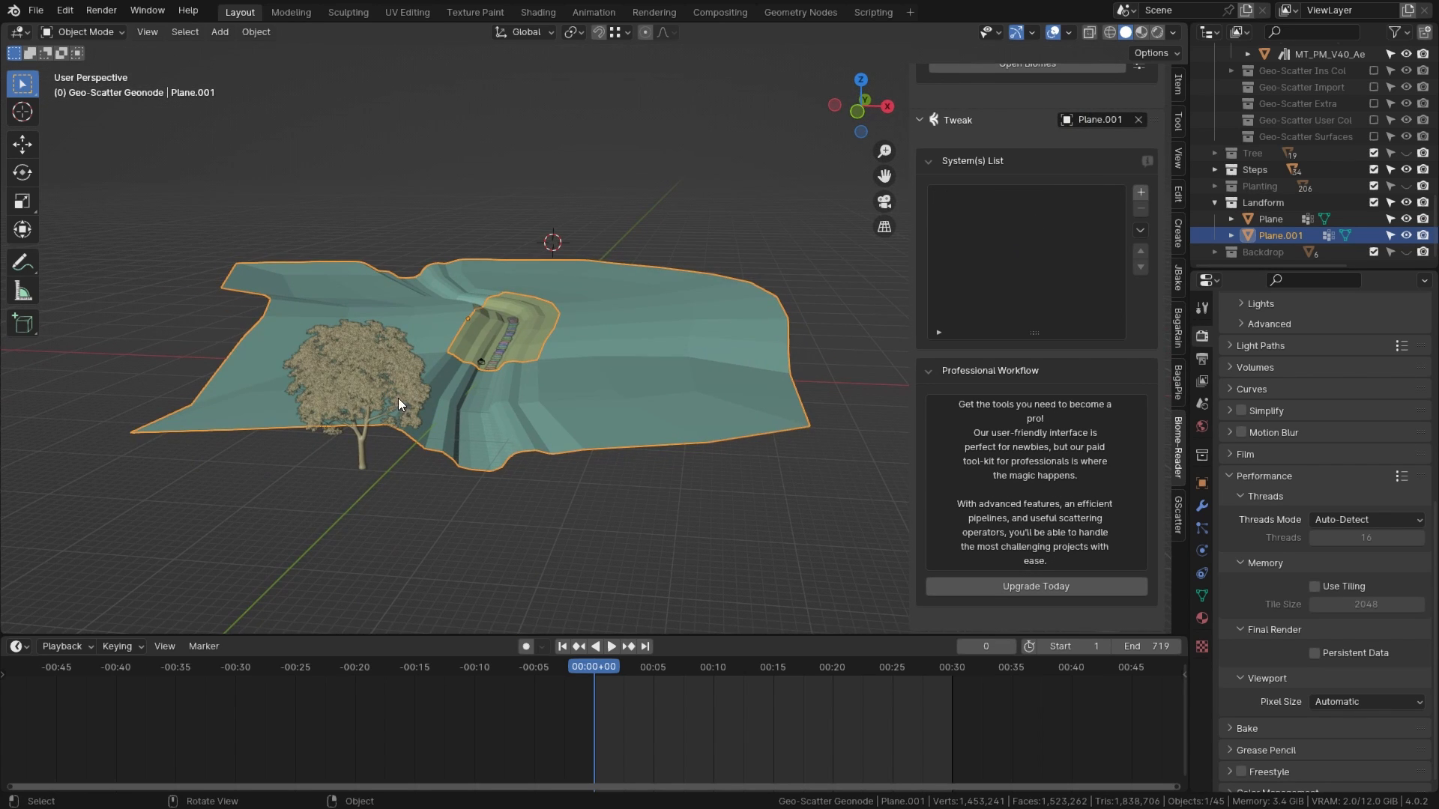
Step: Scatter the pasted tree over Plane.001 with a Density Scatter using the viewport selection
left_click(398, 399)
left_click(672, 382)
scroll(1047, 483, "down", 6)
scroll(1035, 450, "up", 11)
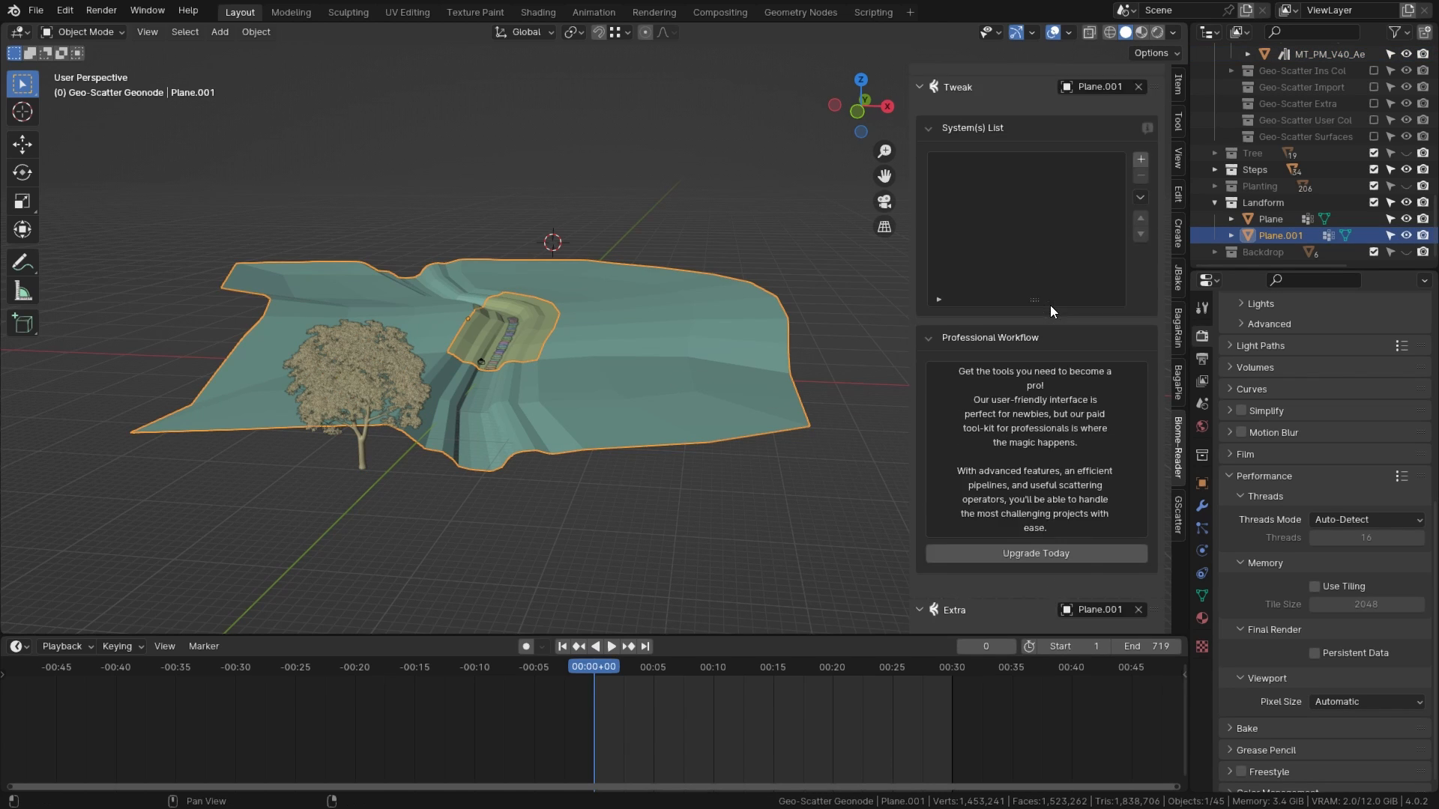
scroll(1042, 270, "up", 2)
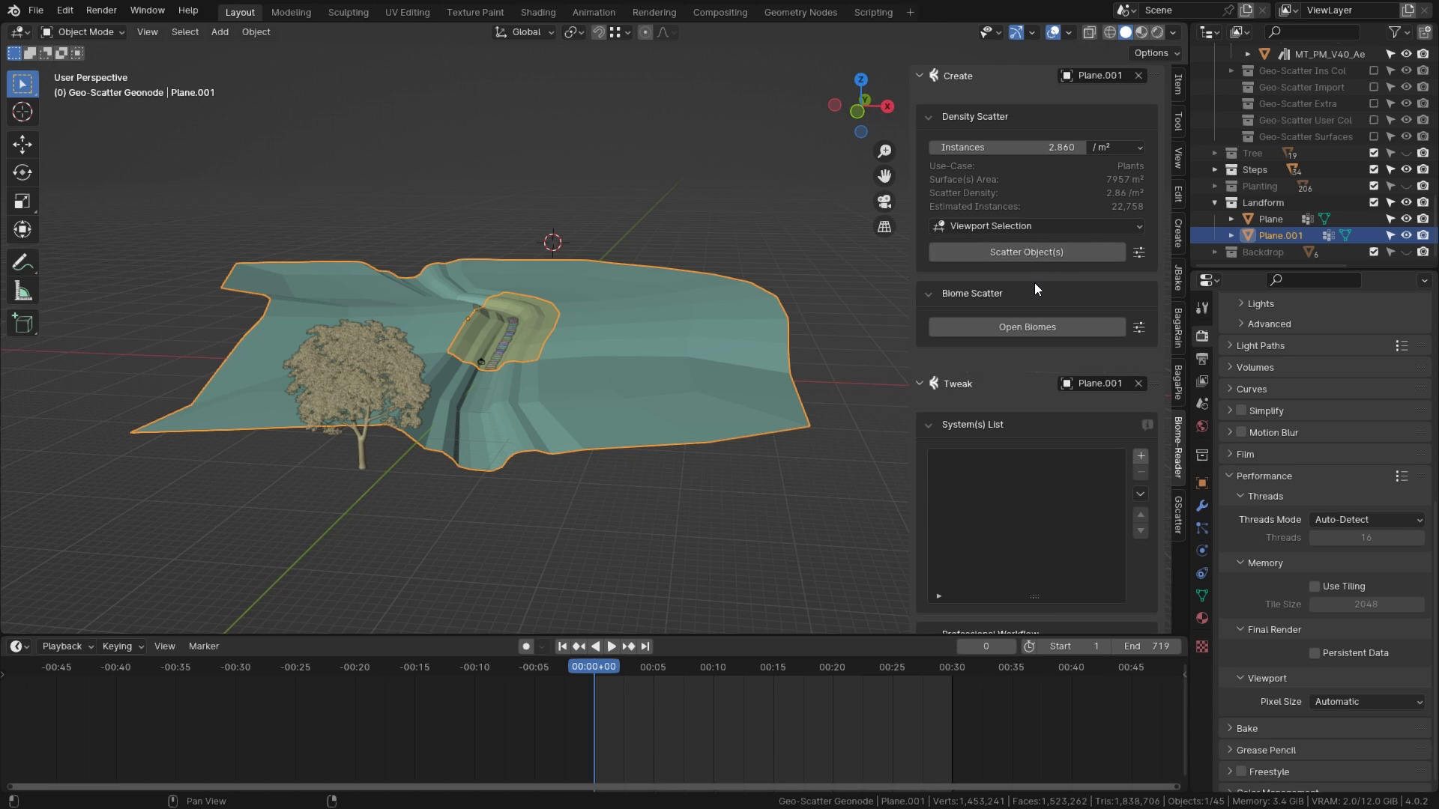
left_click(1034, 253)
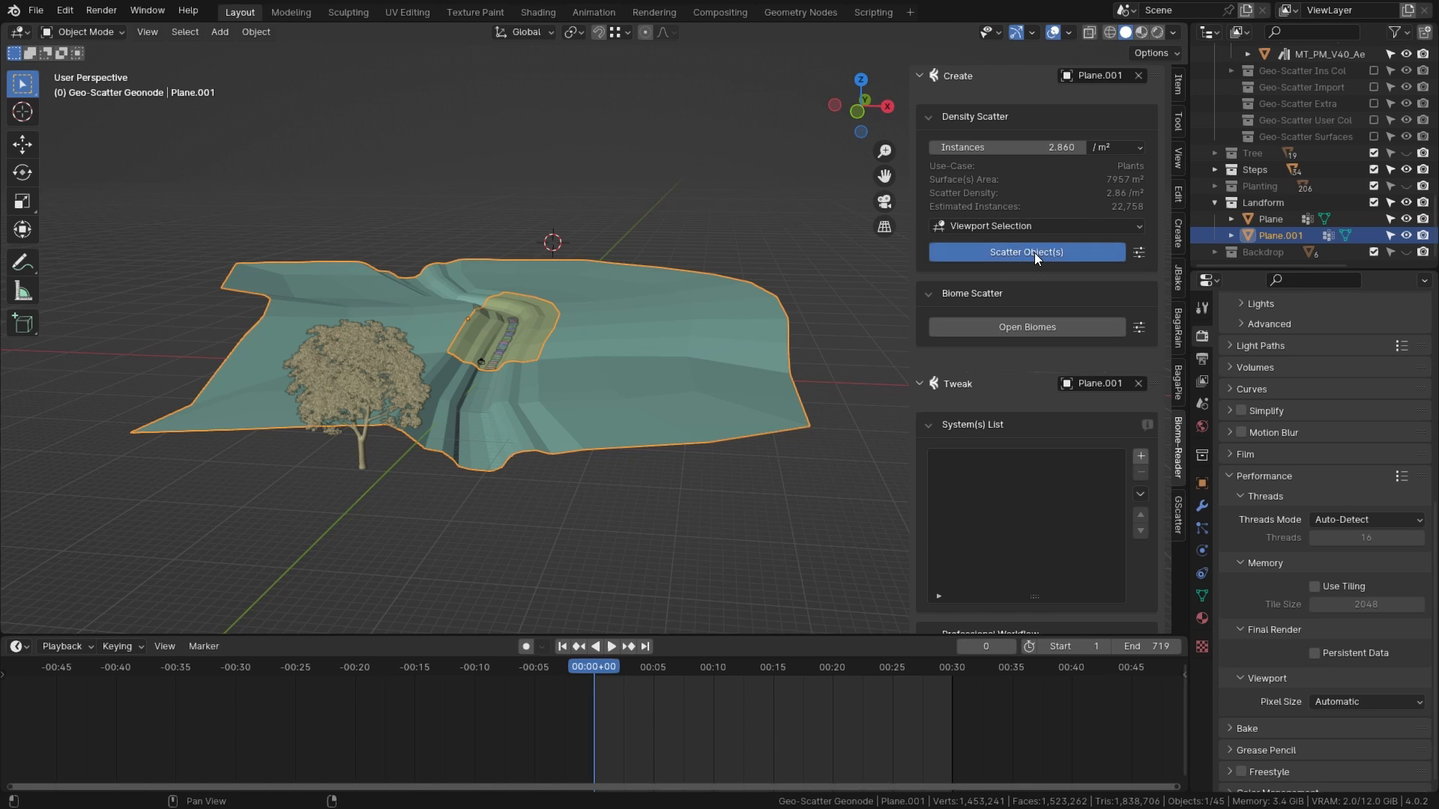
left_click(398, 367)
left_click(1079, 253)
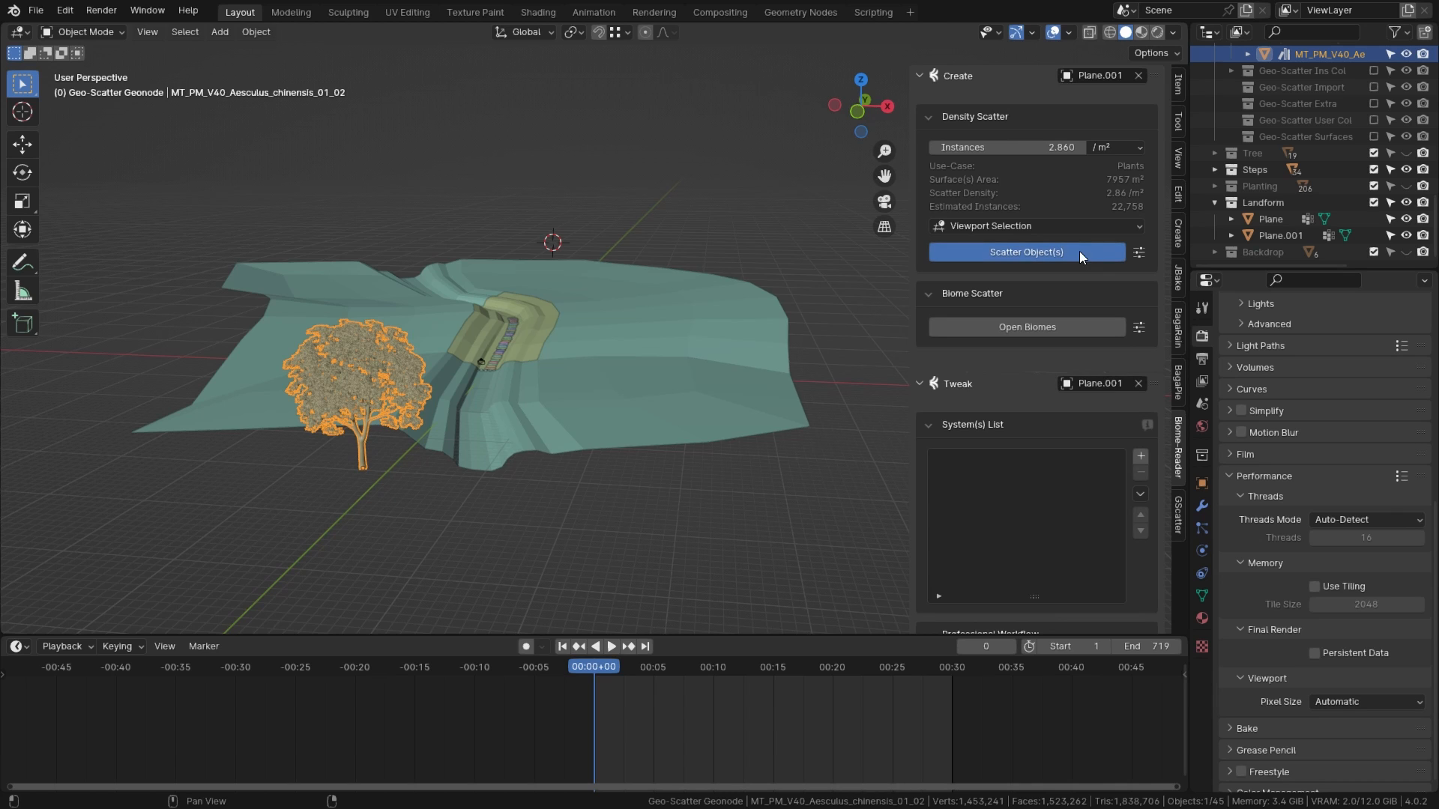
left_click(1032, 488)
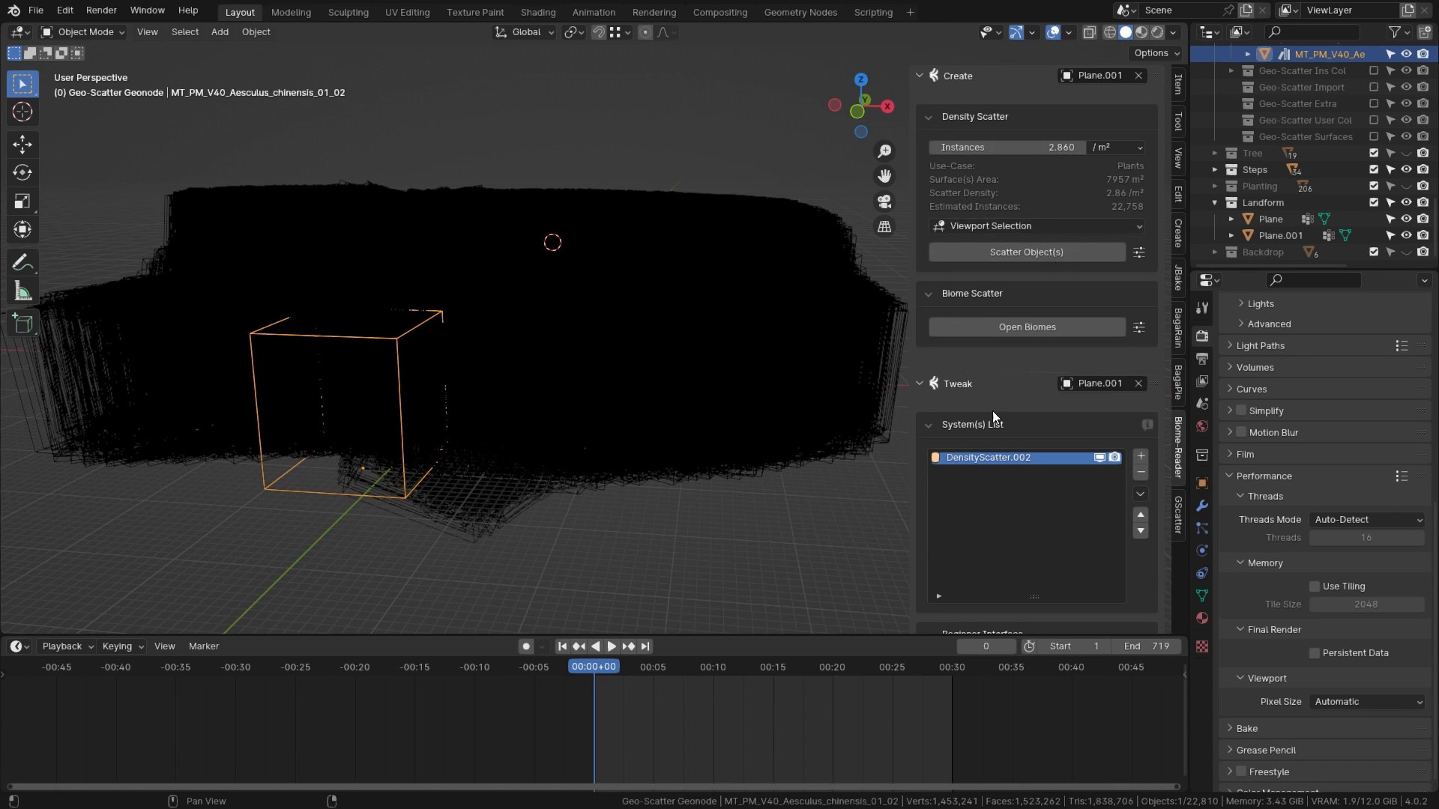
Step: Lower the tree scatter's density to 0.004
scroll(1049, 299, "down", 6)
scroll(1064, 476, "down", 7)
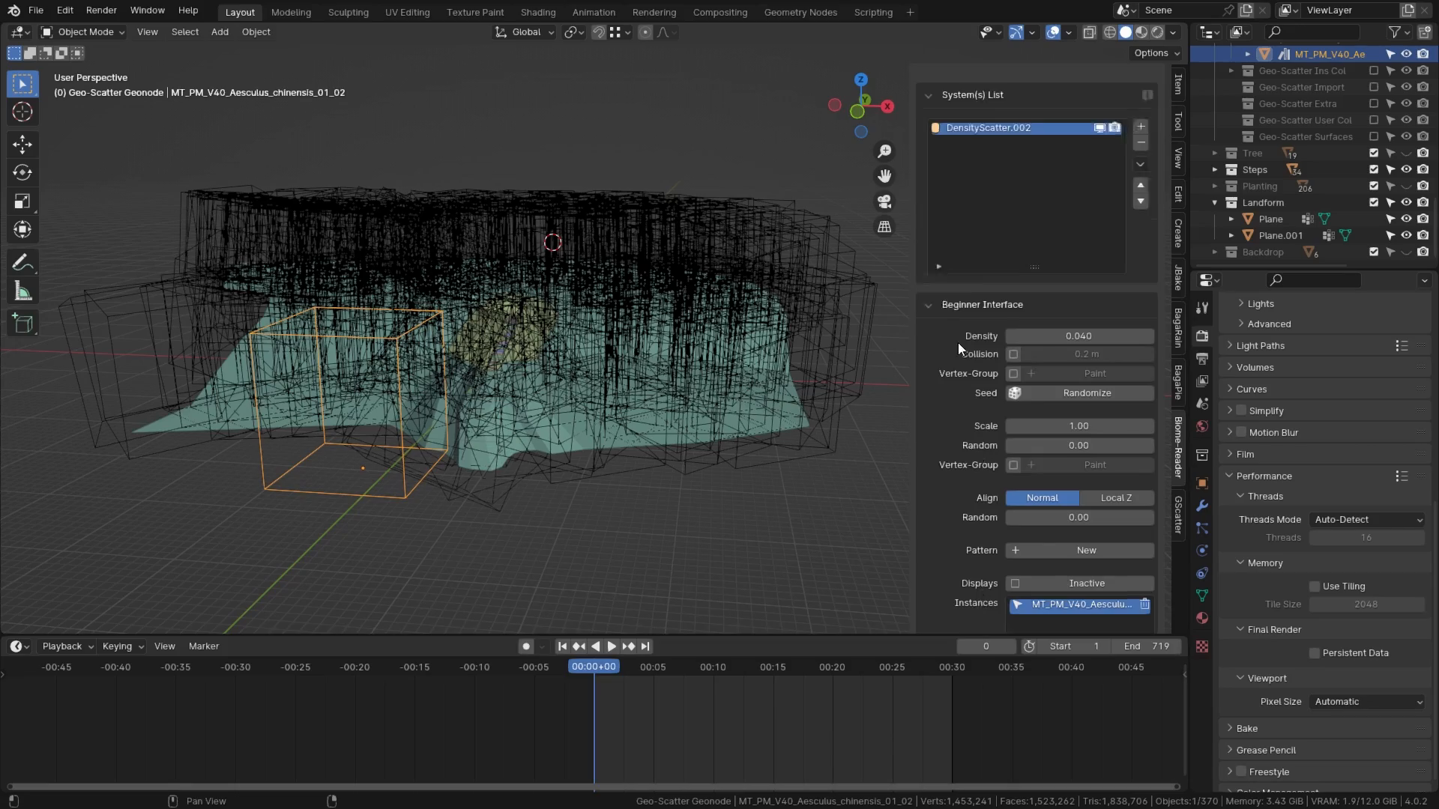
scroll(960, 347, "up", 3)
scroll(514, 362, "down", 3)
middle_click_drag(514, 362, 442, 374)
scroll(1073, 403, "up", 2)
left_click_drag(1074, 403, 1015, 403)
scroll(720, 417, "up", 3)
Step: Create a density vertex group named Tree 2 for the tree scatter
middle_click_drag(720, 417, 746, 409)
left_click(1052, 462)
middle_click_drag(885, 447, 626, 376)
left_click(1011, 439)
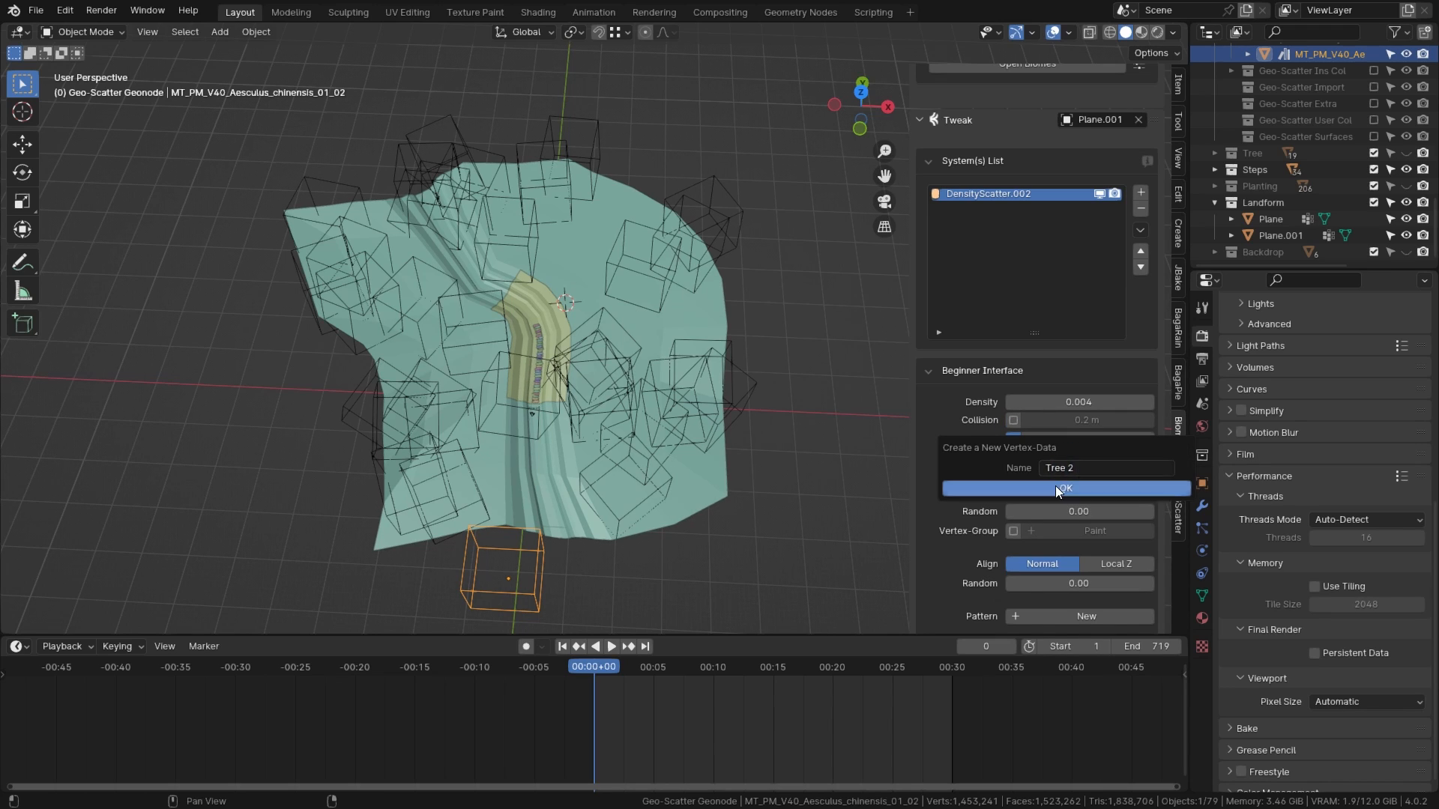
left_click(1057, 489)
Step: Weight-paint the Tree 2 mask over the valley around the original landform and return to Object Mode
mouse_move(518, 308)
left_mouse_down()
mouse_move(524, 397)
mouse_move(482, 318)
mouse_move(527, 387)
left_mouse_up()
key("ctrl+Tab")
left_click(450, 360)
middle_click_drag(464, 374, 449, 315)
Step: Set the tree scatter's density to 0.007, its scale to 1.12 and the scale randomness to 0.22
scroll(450, 315, "up", 2)
left_click_drag(1072, 403, 1105, 403)
scroll(1011, 524, "down", 1)
left_click_drag(1072, 459, 1083, 459)
left_click_drag(1071, 479, 1104, 479)
scroll(509, 434, "up", 3)
scroll(509, 434, "down", 3)
Step: Set the source tree's viewport display to Solid in its object properties
middle_click_drag(509, 434, 558, 401)
scroll(738, 555, "up", 2)
left_click(738, 556)
left_click(665, 547)
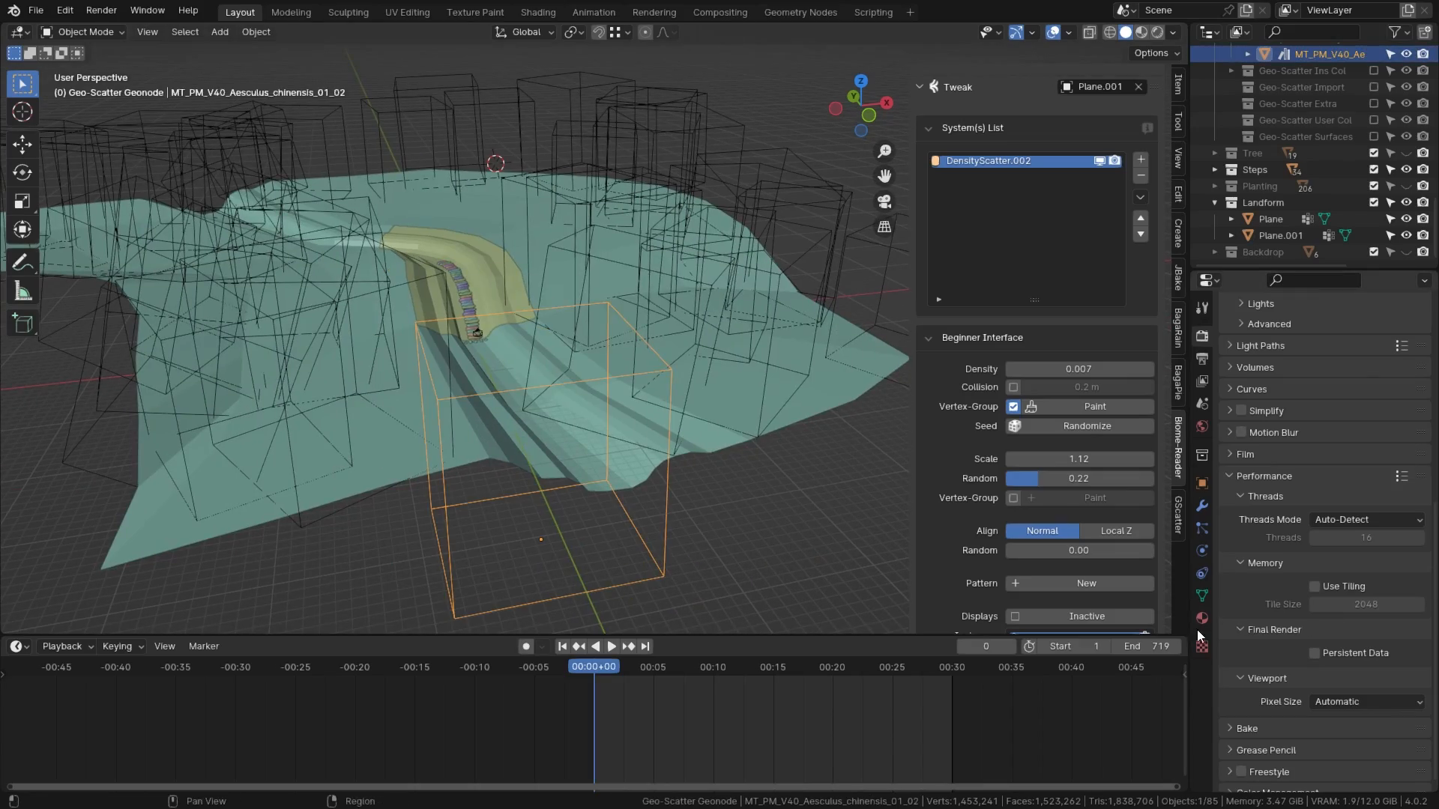
left_click(1202, 483)
scroll(1274, 636, "down", 5)
left_click(1324, 767)
scroll(613, 435, "down", 3)
Step: Move the source tree sideways along X and look through the camera
middle_click_drag(613, 434, 449, 390)
key("g")
key("x")
left_click(180, 374)
scroll(625, 430, "up", 4)
key("KP_0")
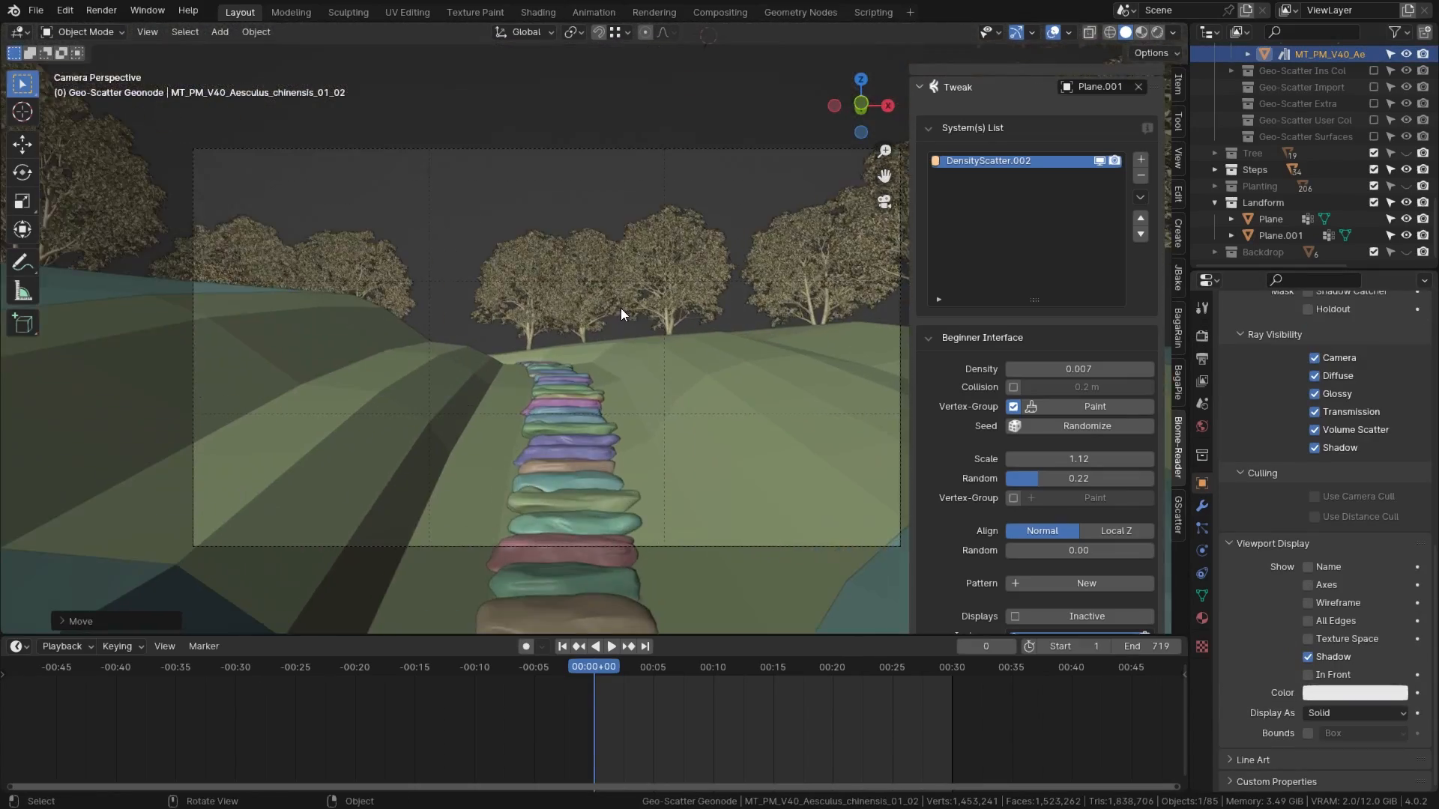
Step: Show the Tree, Planting and Backdrop collections and Plane's scatter systems, and preview the camera view rendered
left_click_drag(1405, 153, 1406, 252)
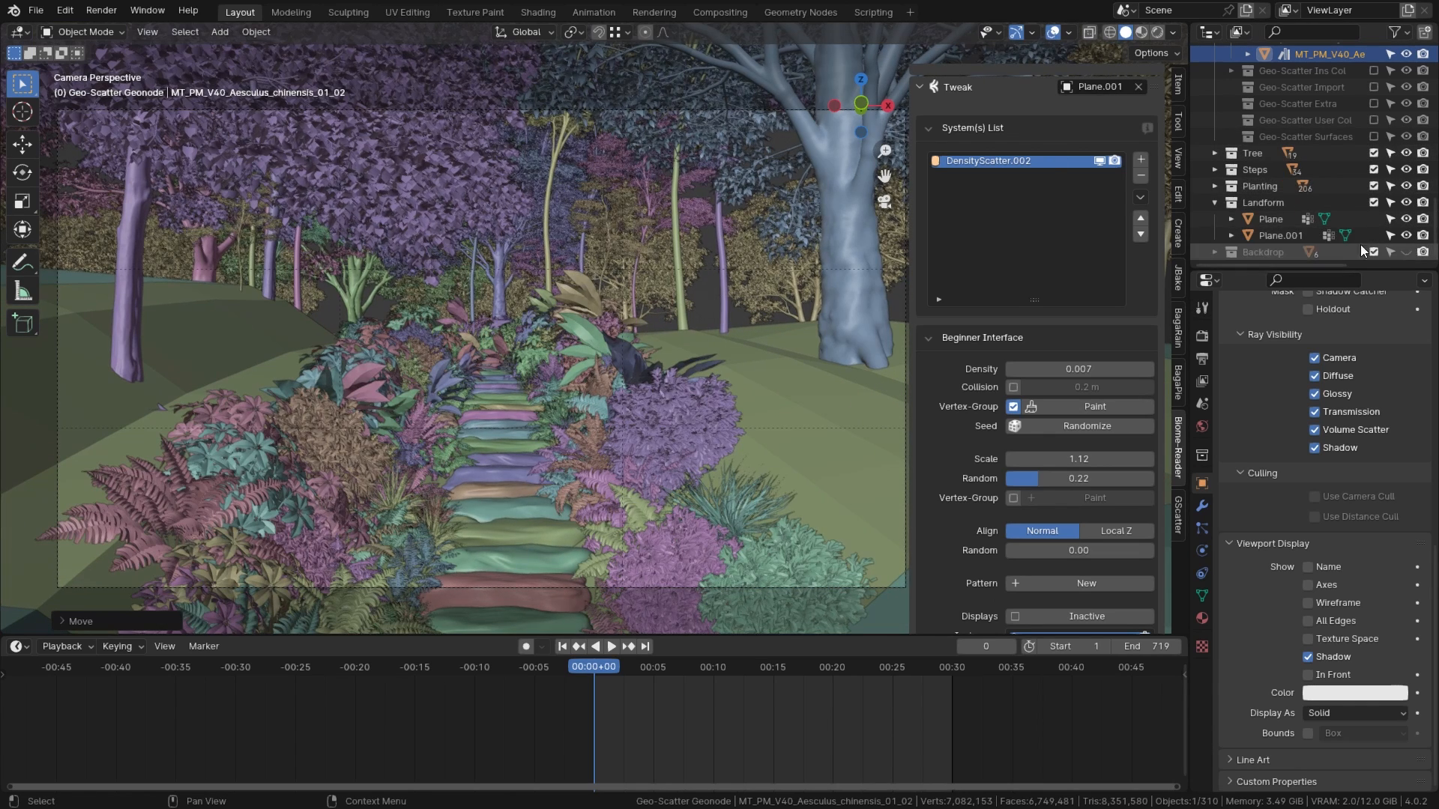
left_click(1100, 87)
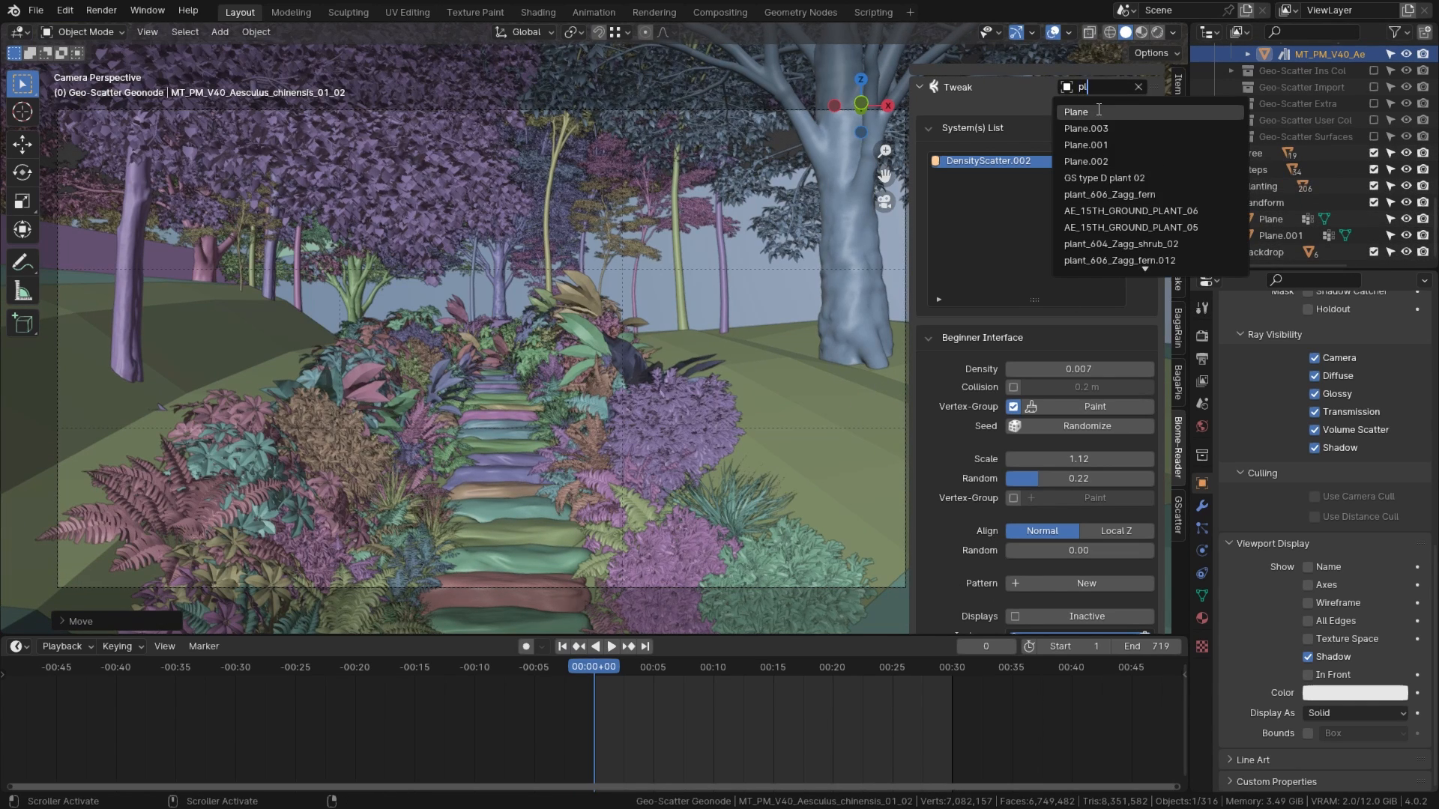
left_click(1099, 111)
key("shift+z")
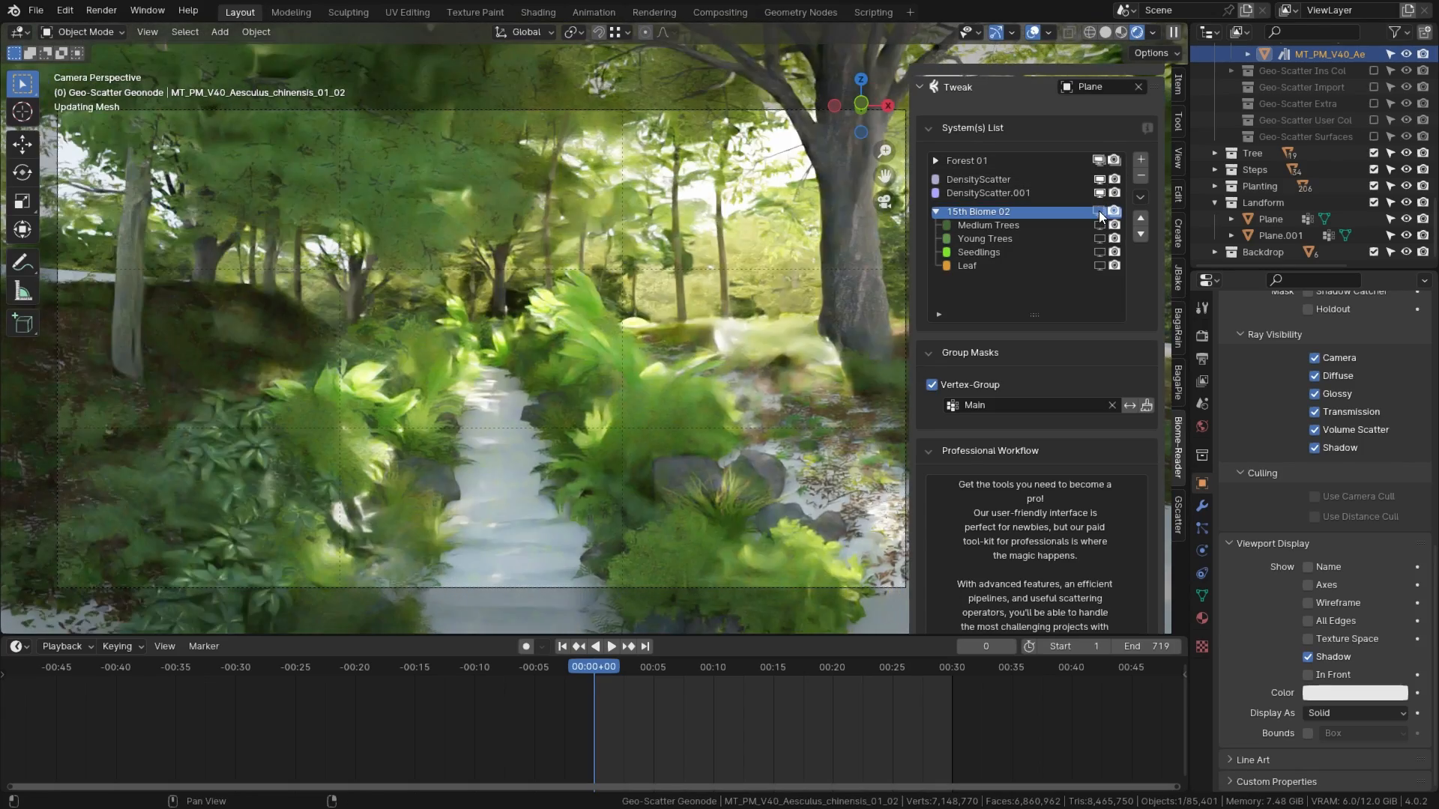
Step: Make Plane.001 the scatter emitter and set its tree scatter density to 0.013
left_click(1118, 87)
left_click(1107, 128)
left_click_drag(1063, 370, 1076, 369)
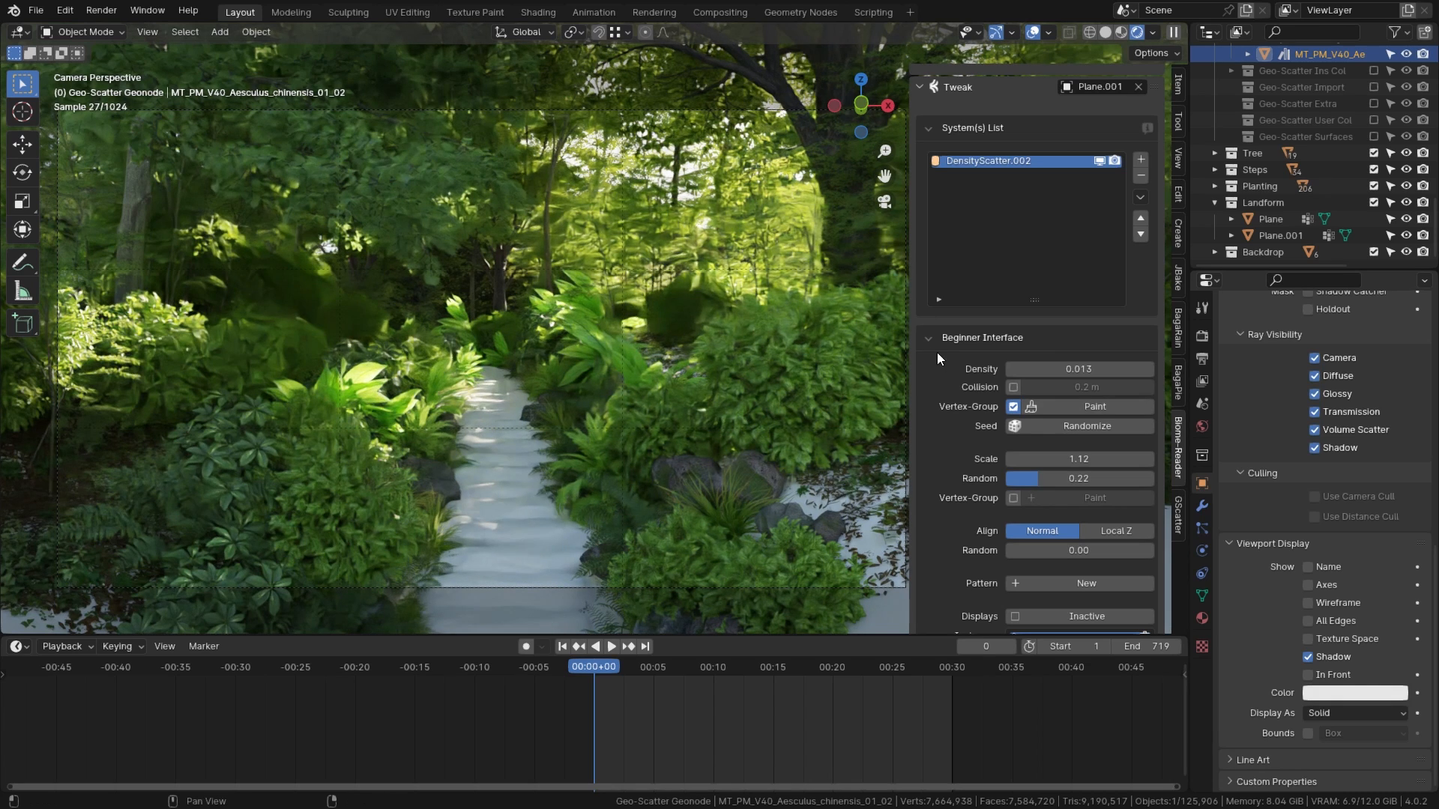
Step: Turn off viewport denoising and set the viewport max samples to 1646 in the render properties
left_click(1201, 336)
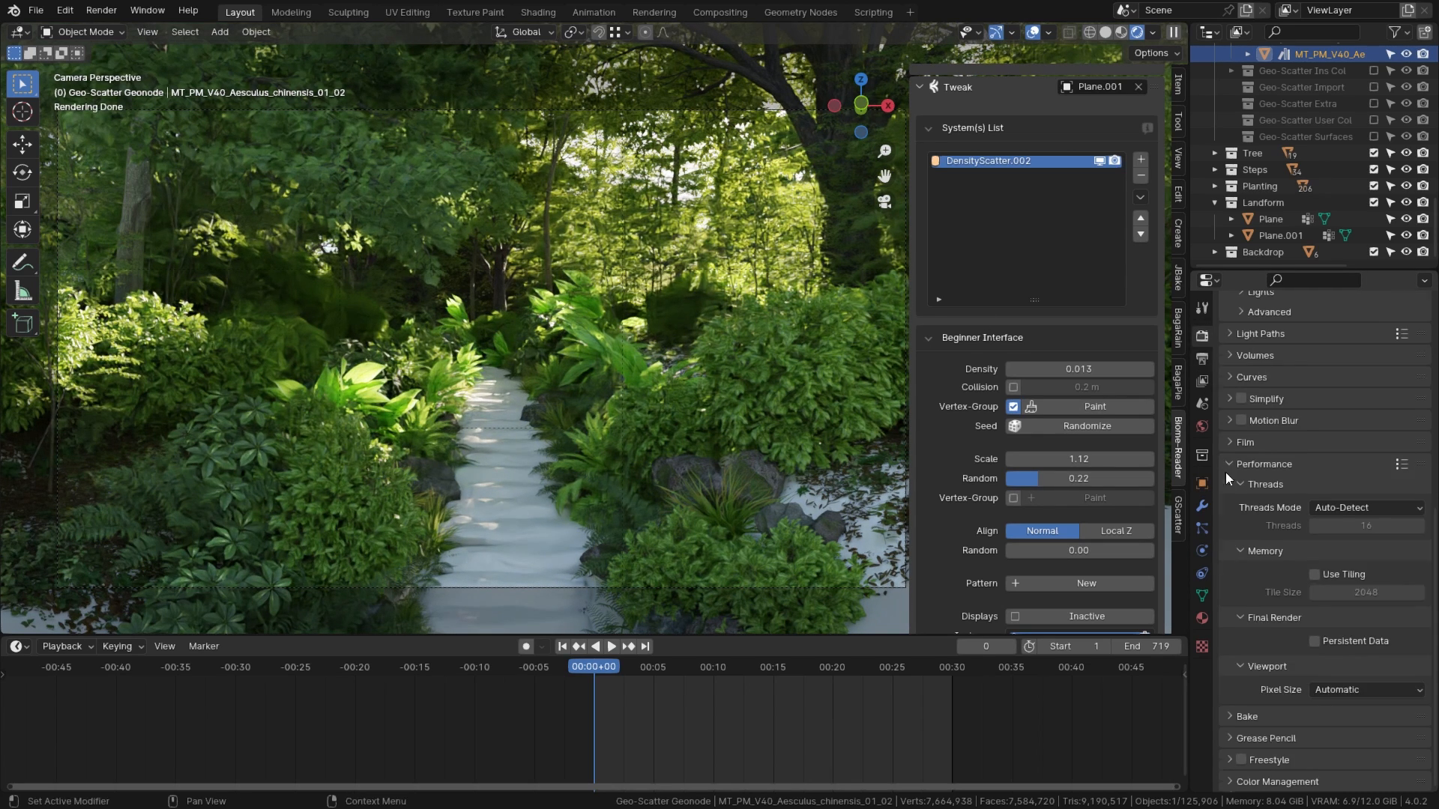
scroll(1238, 474, "up", 11)
left_click(1251, 477)
left_click_drag(1350, 437, 1409, 437)
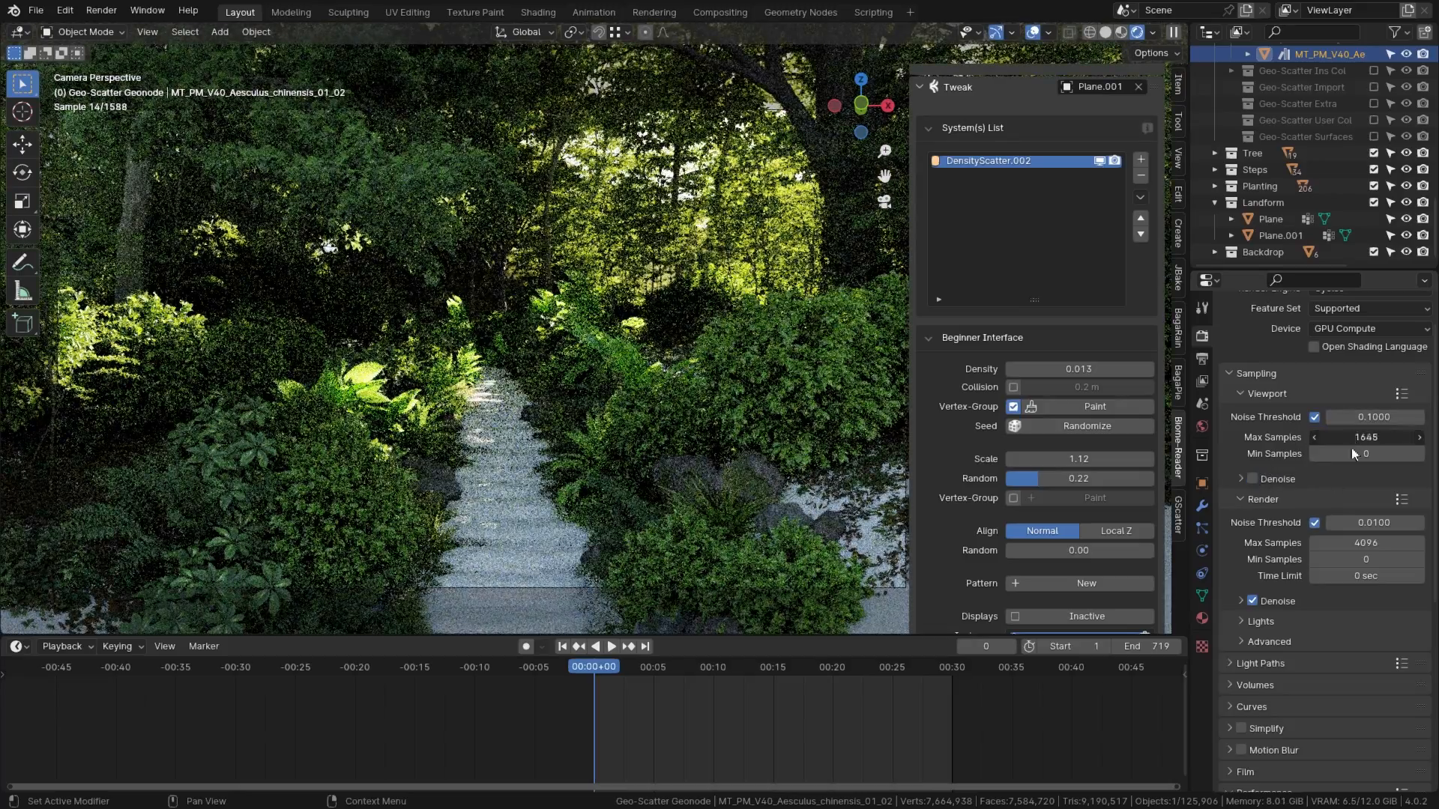
Step: Select Plane.001, switch to solid shading and randomize the seed of its tree scatter
middle_click_drag(561, 320, 1300, 463)
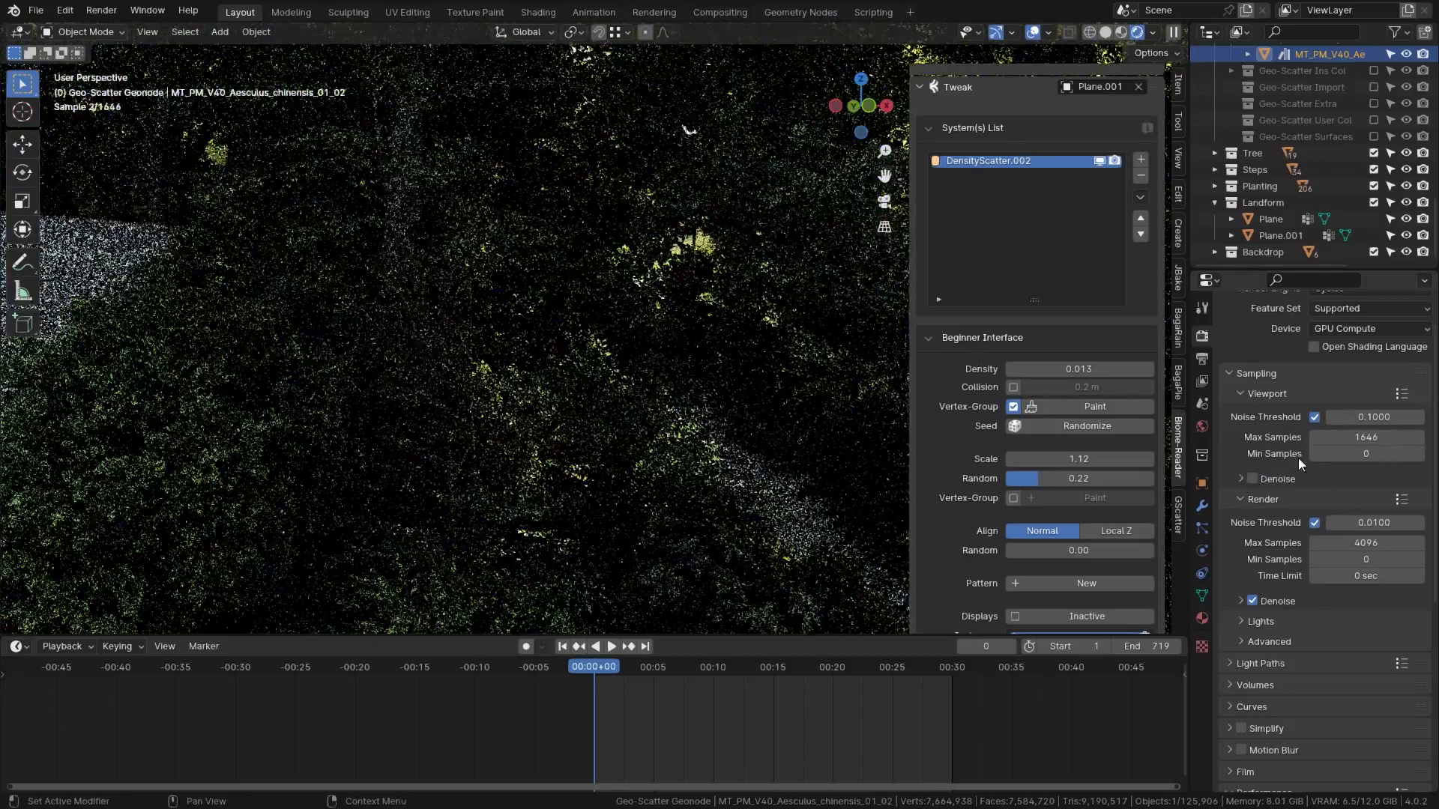
scroll(616, 309, "down", 10)
mouse_move(616, 308)
middle_mouse_down()
mouse_move(592, 377)
mouse_move(626, 386)
mouse_move(623, 361)
middle_mouse_up()
scroll(618, 310, "up", 2)
left_click(1280, 235)
left_click(1105, 32)
scroll(658, 403, "up", 8)
scroll(623, 361, "down", 10)
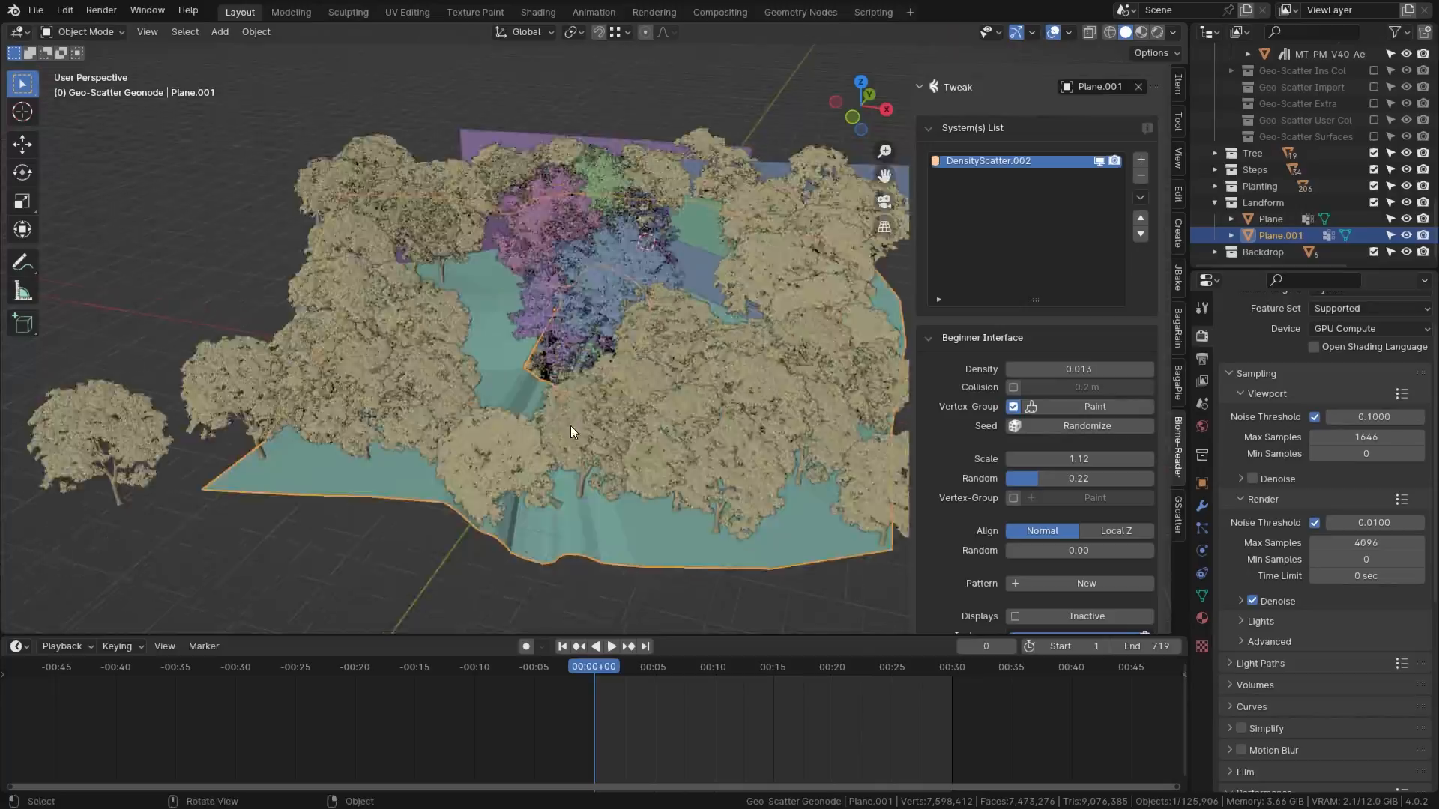
middle_click_drag(541, 463, 569, 418)
scroll(568, 418, "up", 2)
left_click(1095, 428)
left_click(1096, 428)
Step: Try to scatter 15th Biome 03 from the biome library over Plane.001 and remove it
scroll(621, 457, "down", 2)
mouse_move(621, 457)
middle_mouse_down()
mouse_move(628, 538)
mouse_move(785, 396)
mouse_move(600, 461)
mouse_move(554, 402)
mouse_move(601, 374)
mouse_move(627, 436)
middle_mouse_up()
scroll(585, 397, "up", 5)
scroll(600, 375, "down", 5)
scroll(627, 436, "down", 5)
scroll(1027, 282, "up", 6)
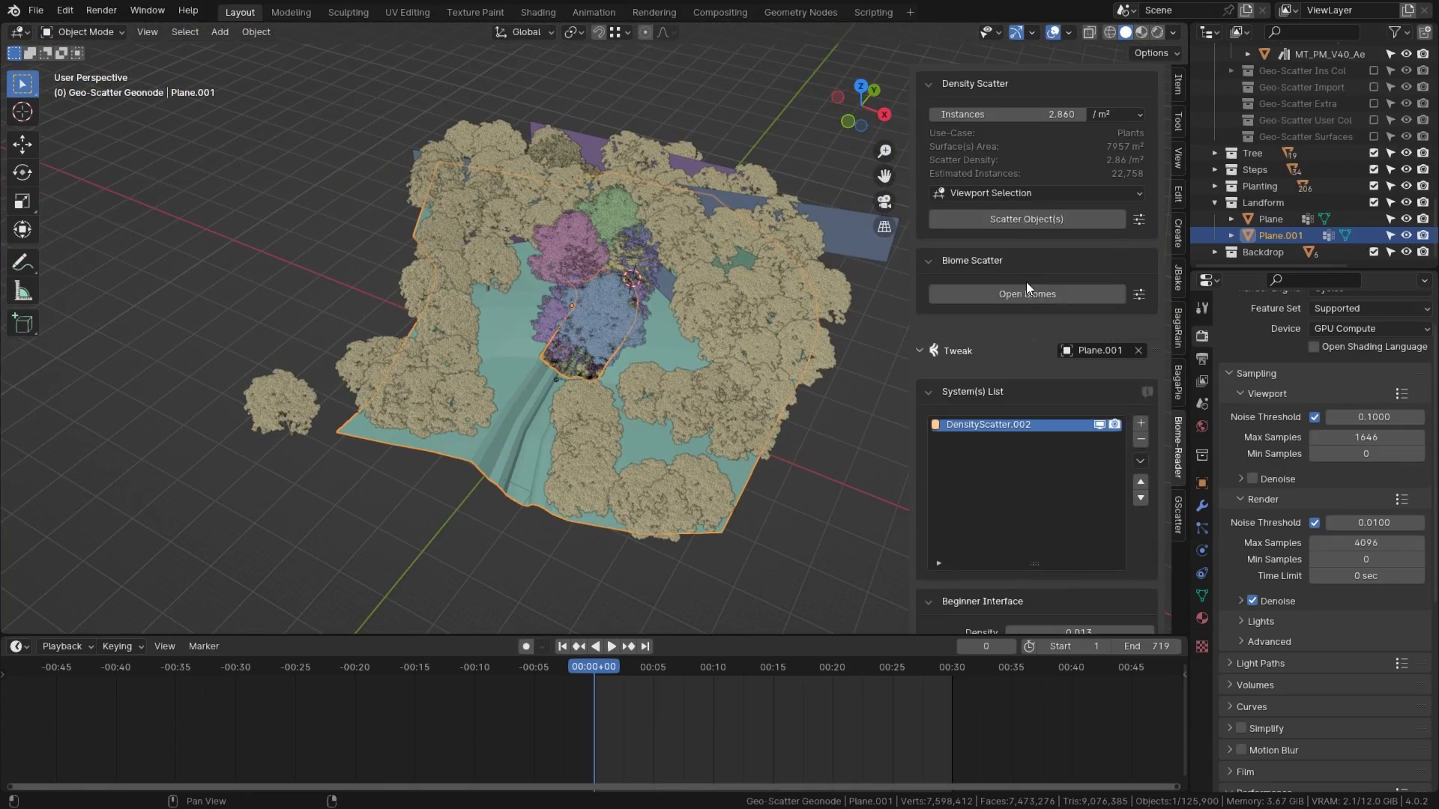
left_click(1140, 295)
left_click(532, 225)
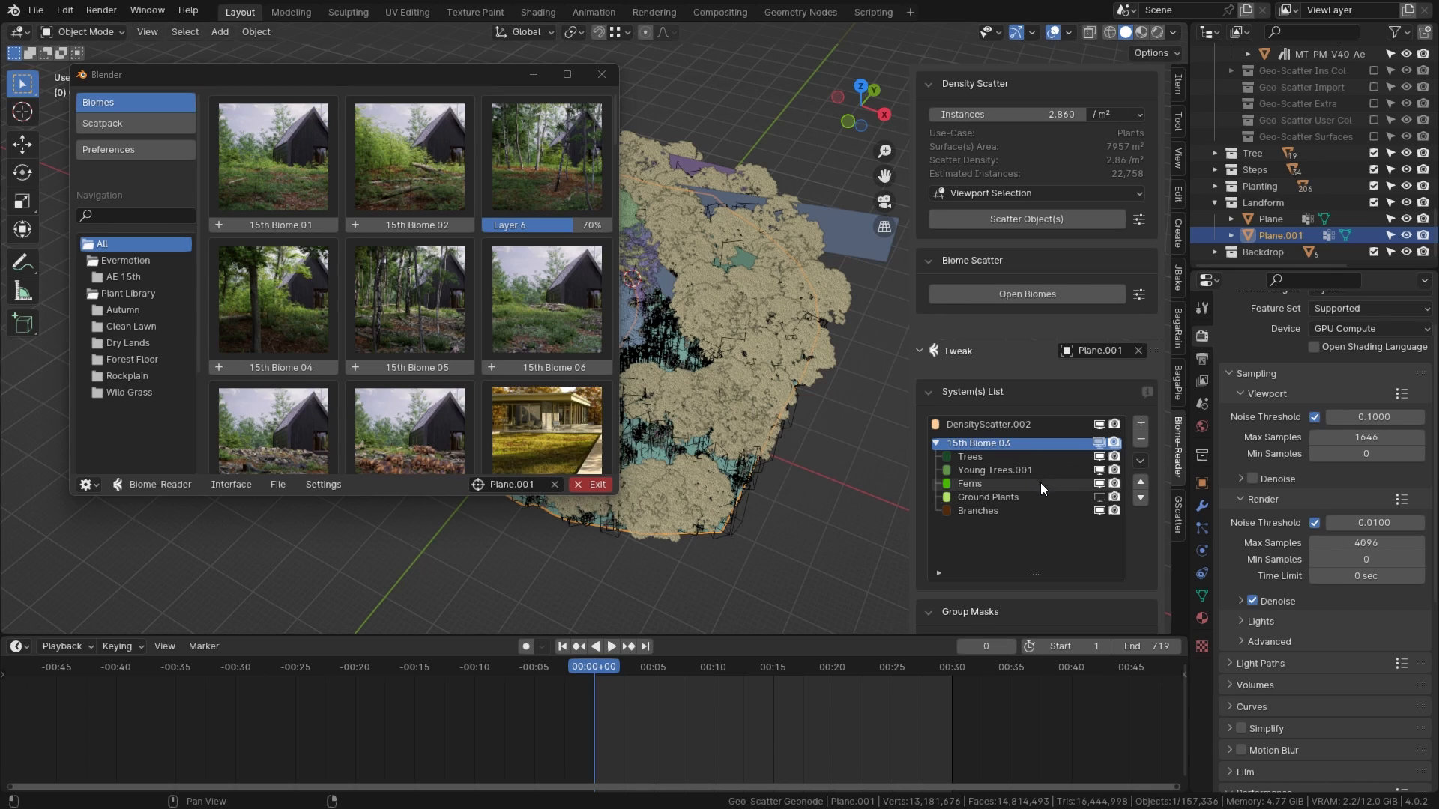
left_click(1139, 439)
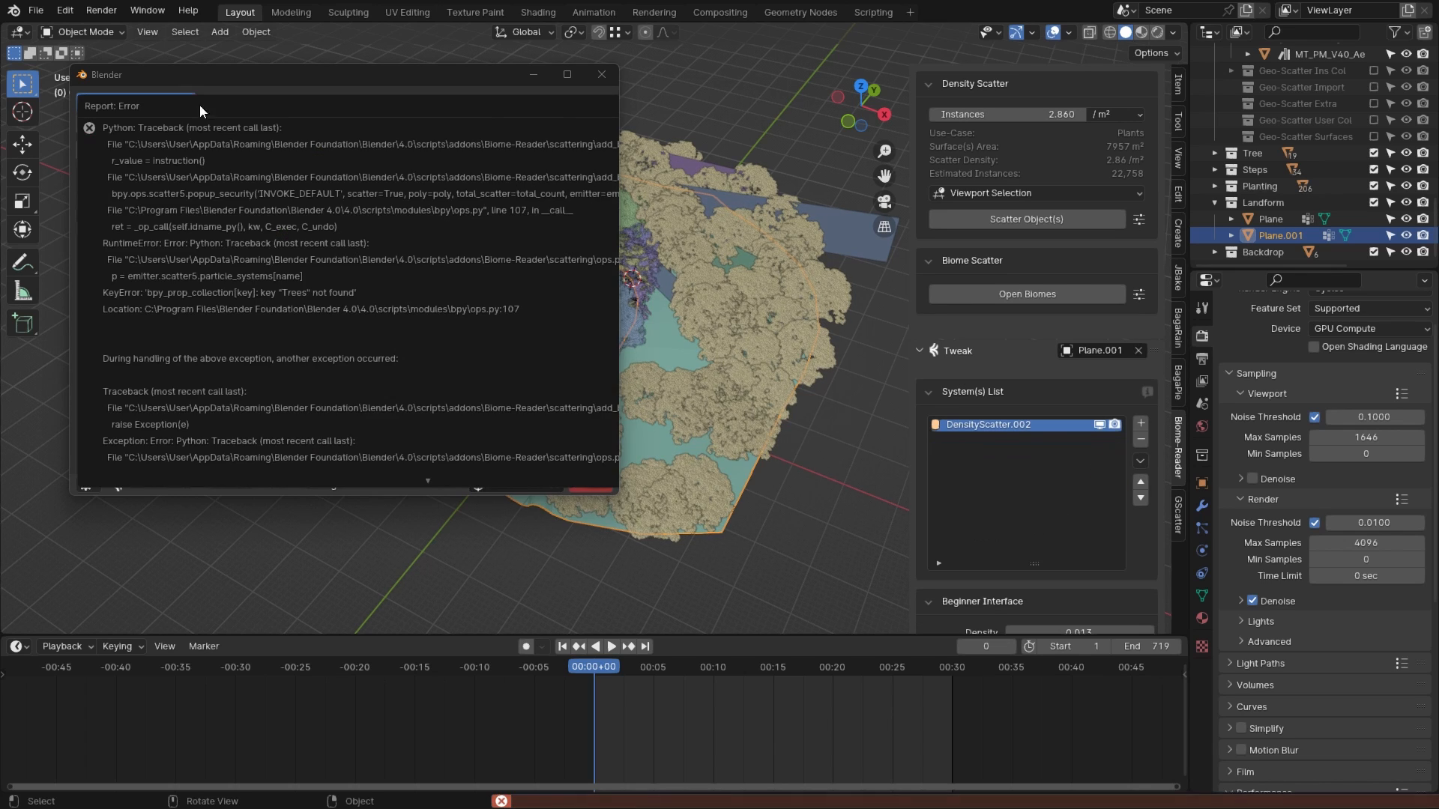
Step: Scatter 15th Biome 04 over Plane.001, hide DensityScatter.002 in the viewport and delete the biome's Pinecones layer
left_click_drag(473, 79, 493, 92)
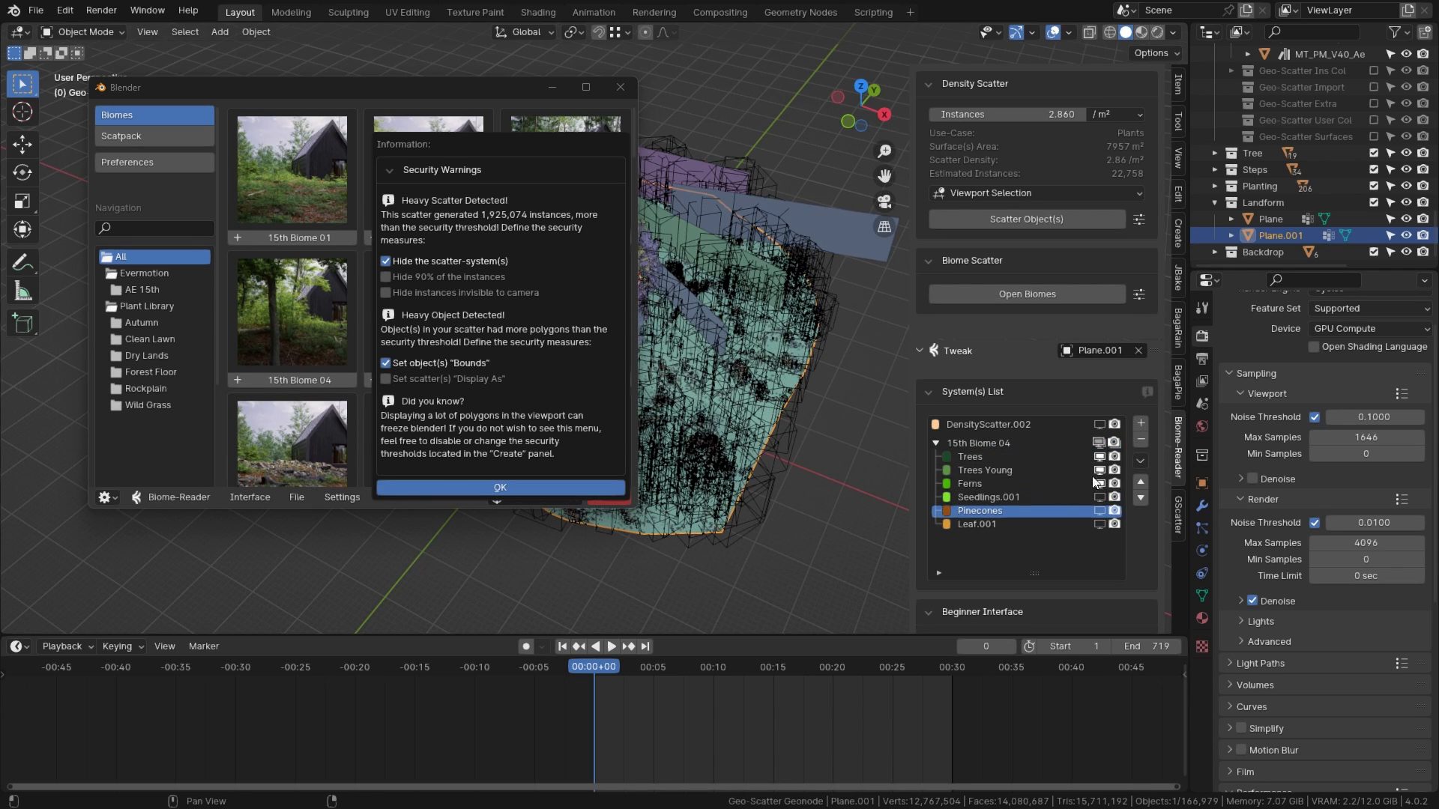
left_click(621, 88)
scroll(600, 368, "up", 8)
middle_click_drag(598, 371, 656, 298)
scroll(925, 425, "down", 2)
Step: Enable the vertex-group mask on the whole 15th Biome 04 group and check its coverage around the steps
left_click(1001, 378)
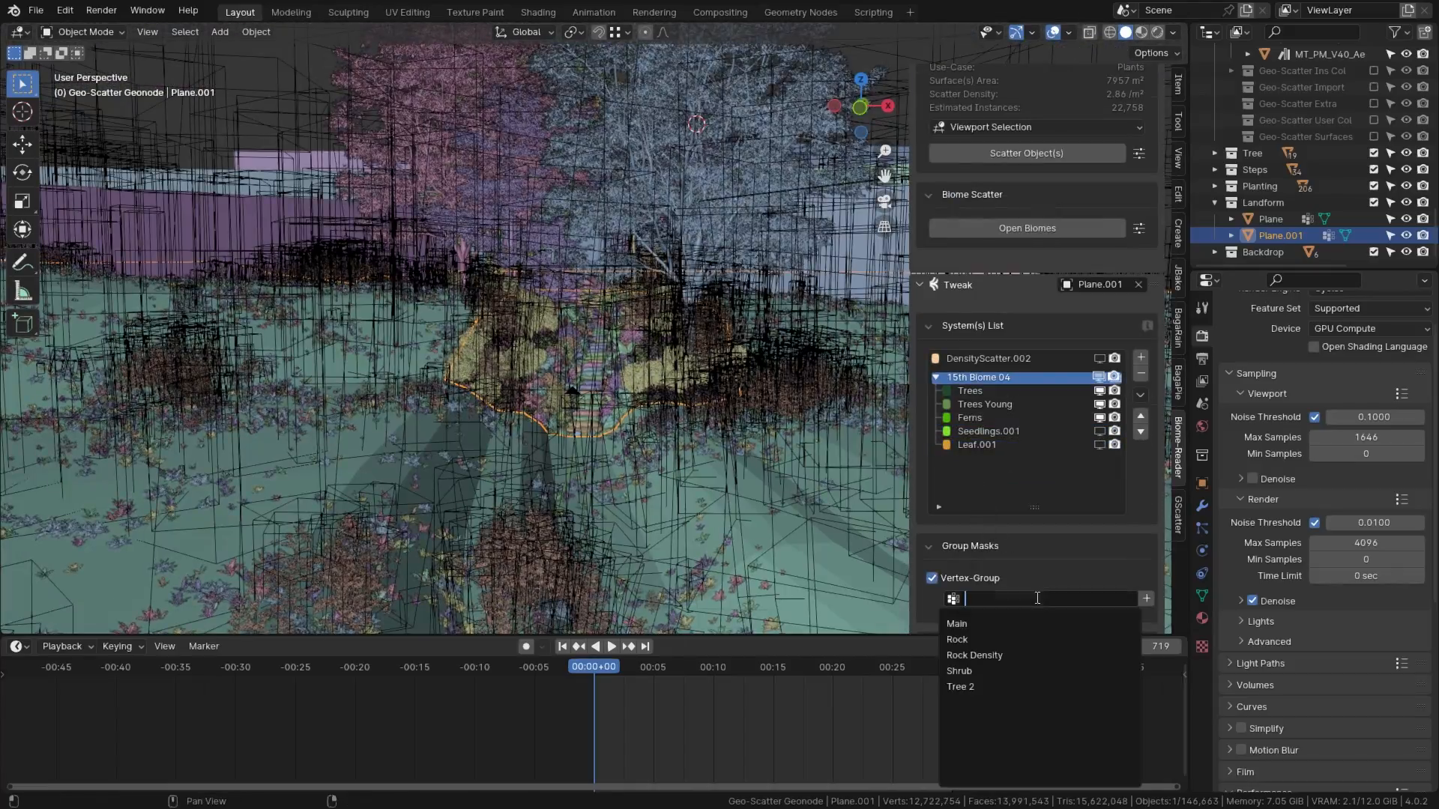
scroll(602, 355, "up", 7)
middle_click_drag(602, 356, 592, 232)
scroll(1073, 523, "down", 13)
scroll(1077, 218, "up", 2)
scroll(1049, 313, "up", 7)
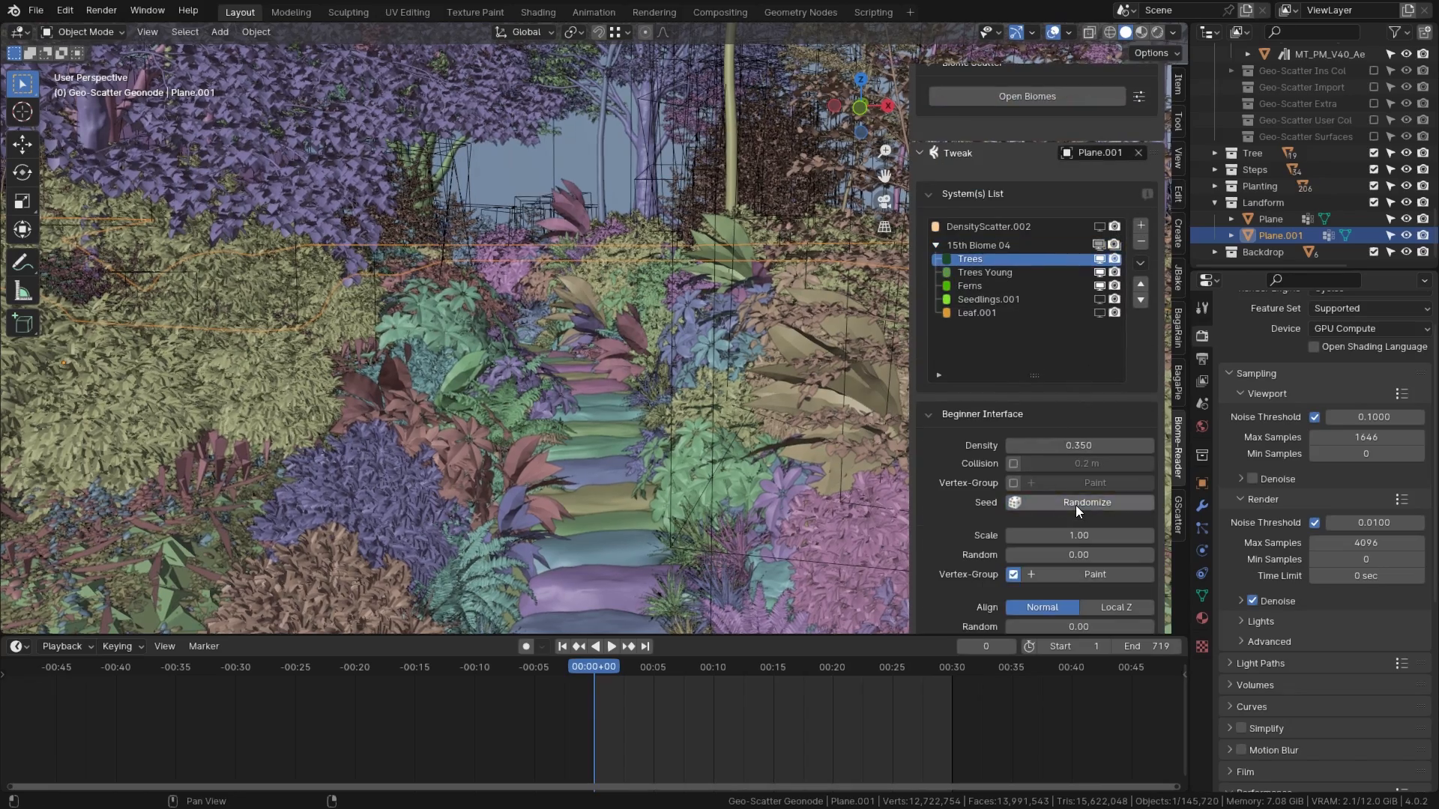
Step: Delete the Ferns, Seedlings.001 and Leaf.001 layers from 15th Biome 04
left_click(992, 271)
left_click(1038, 286)
left_click(1141, 242)
left_click(1100, 287)
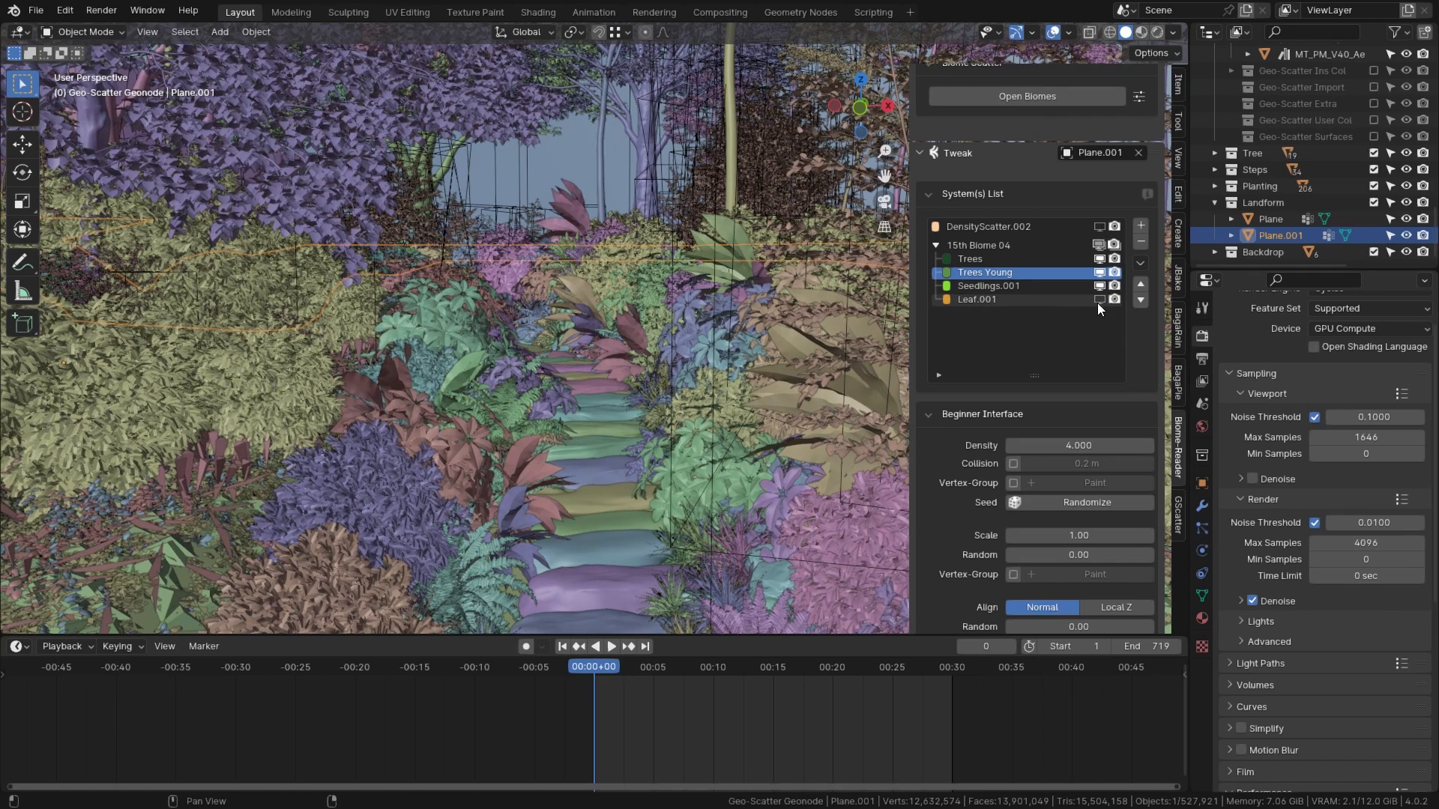
Step: Show DensityScatter.002 again, switch the camera view to rendered shading and set that scatter's density to 0.002
left_click(1099, 226)
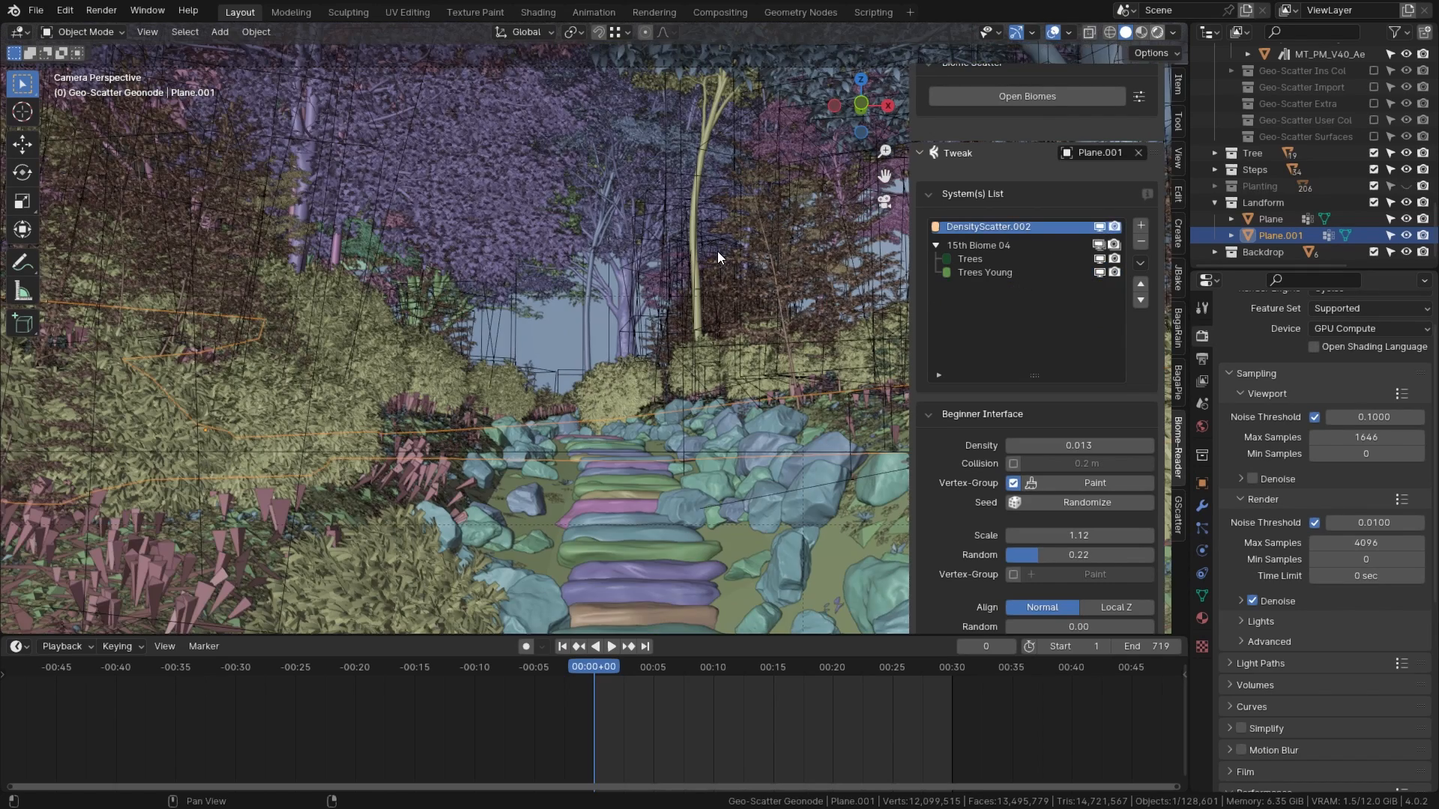
key("z")
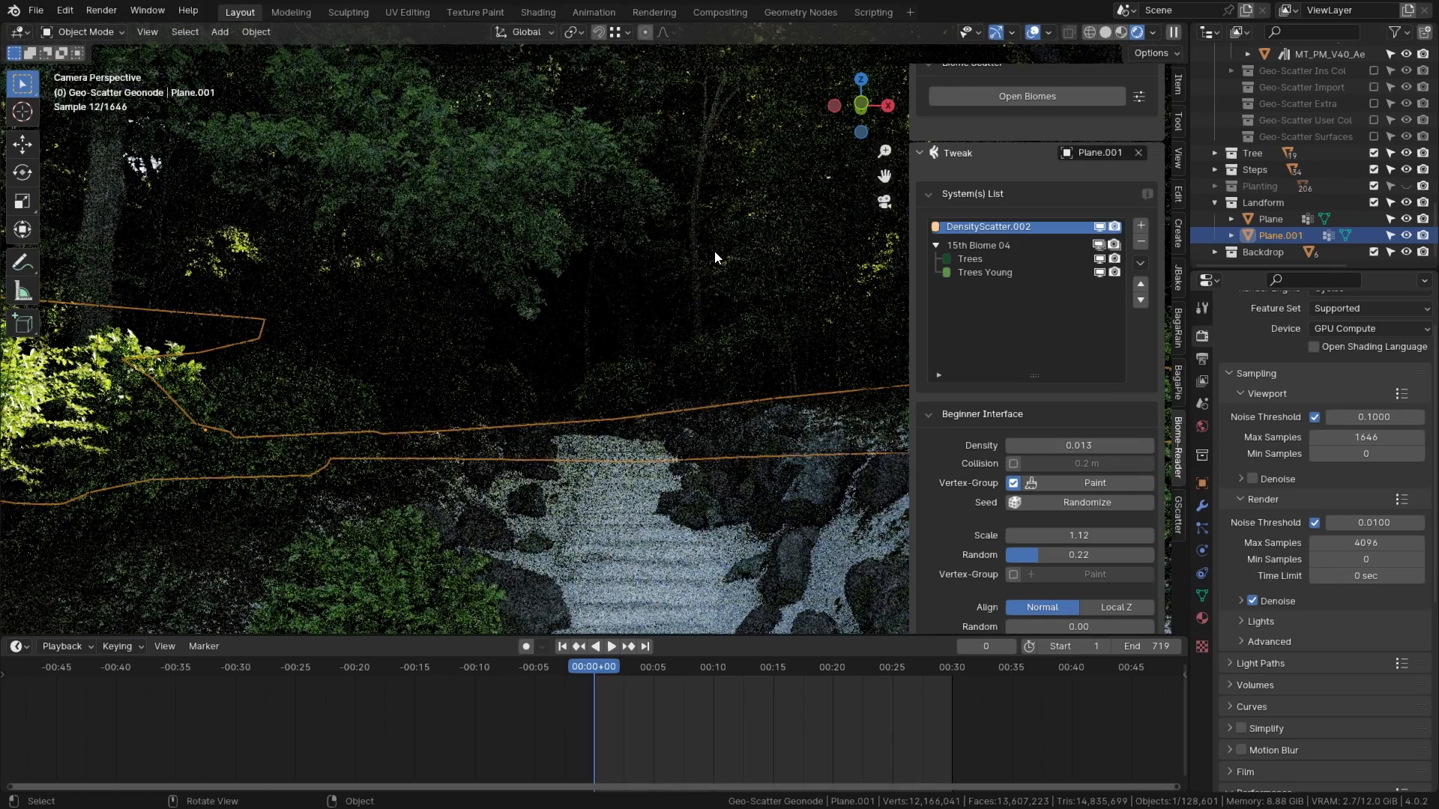
left_click(1082, 446)
type("0.002")
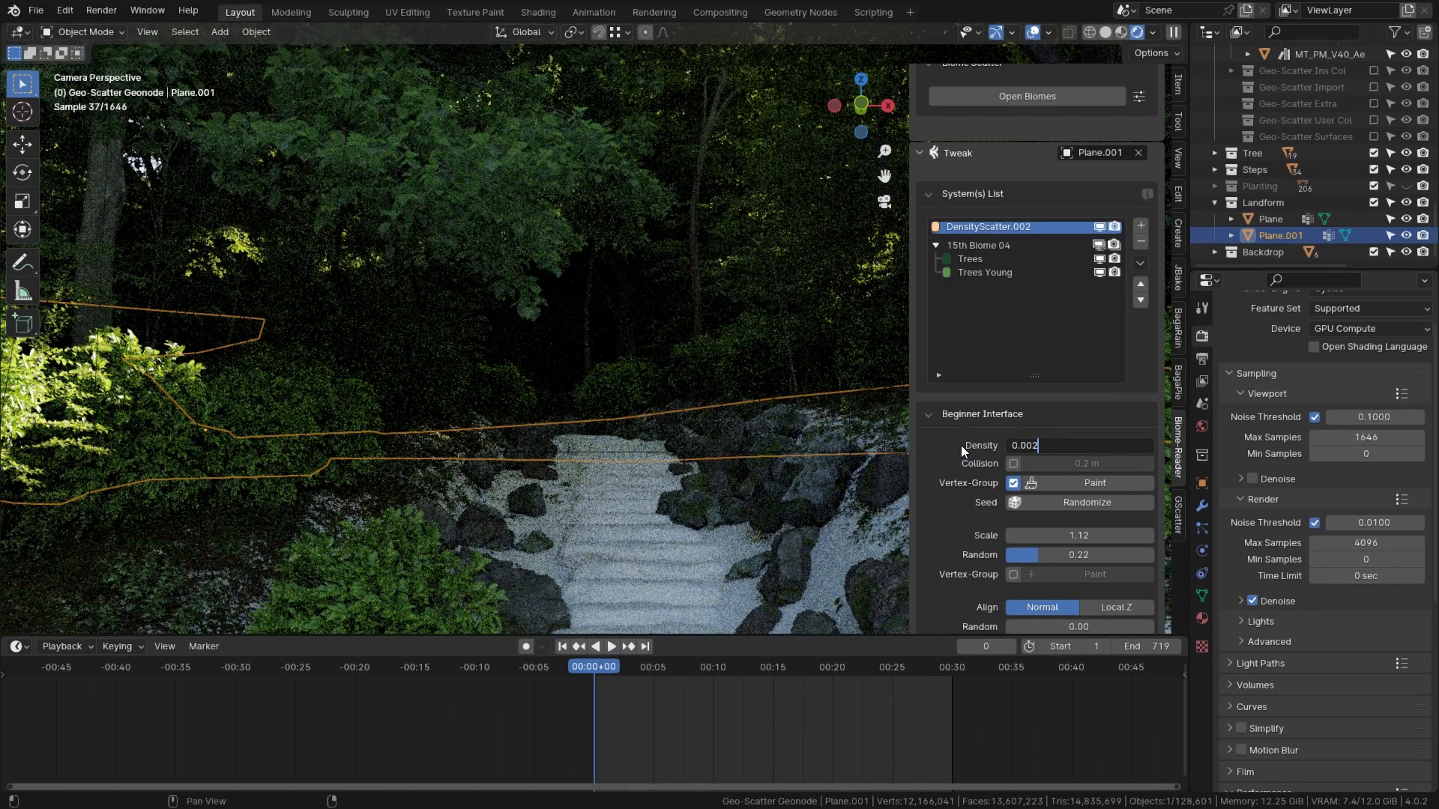
key("Return")
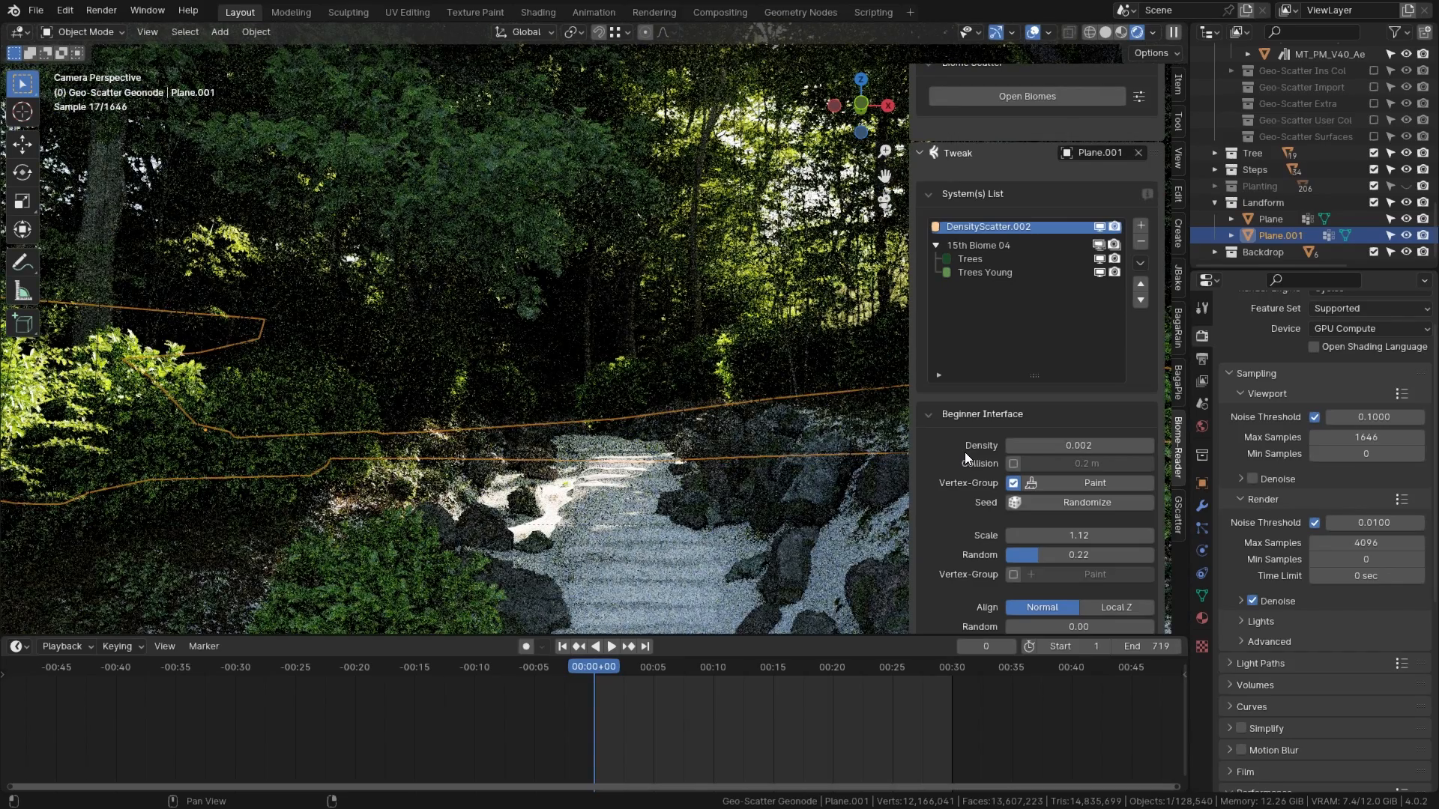
Step: Toggle the Plane.001 scatters' viewport display to compare them, and set the biome's Trees layer density to 0.023
left_click(1099, 227)
left_click(1098, 245)
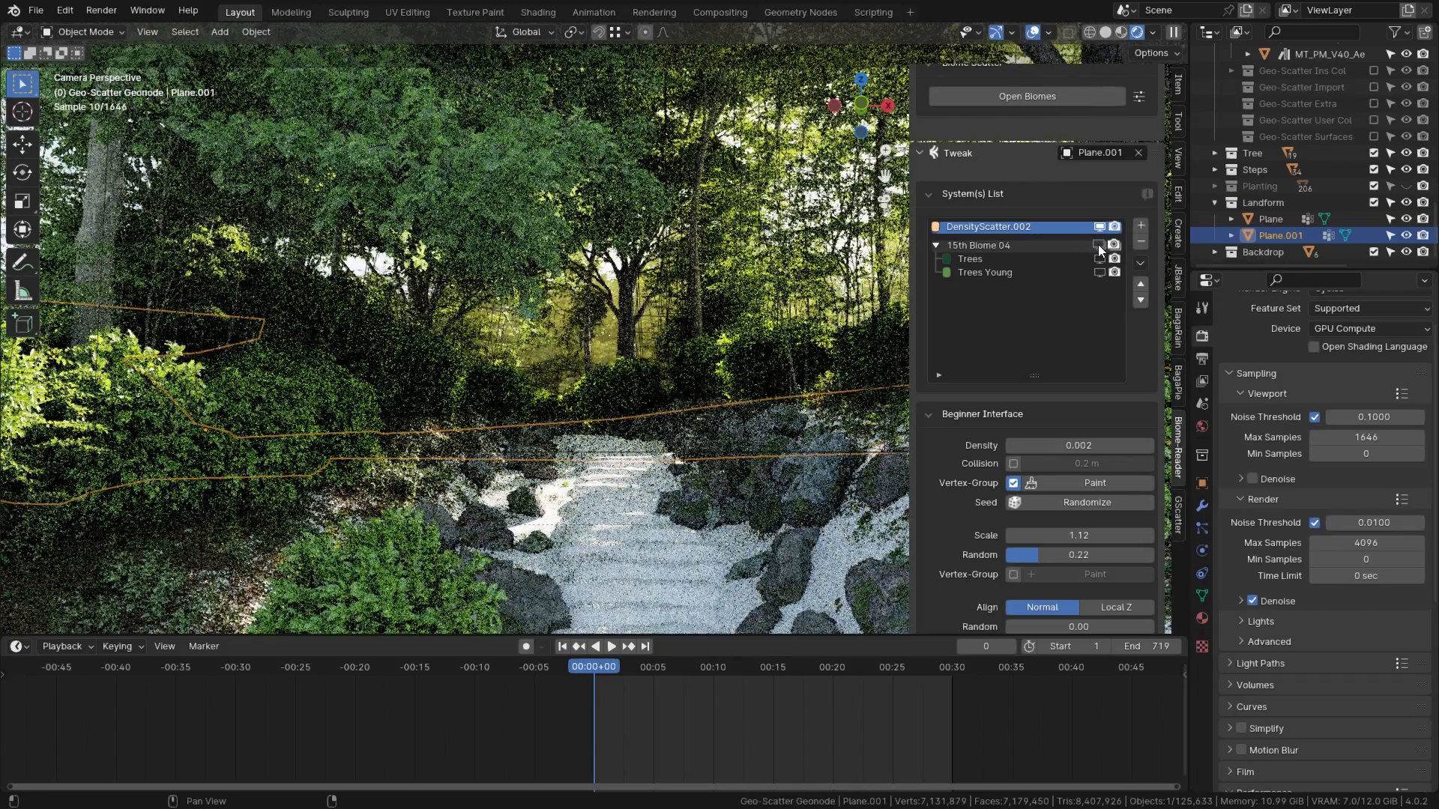
left_click(1097, 245)
left_click(1044, 260)
mouse_move(1078, 445)
left_mouse_down()
mouse_move(1034, 446)
mouse_move(1078, 447)
left_mouse_up()
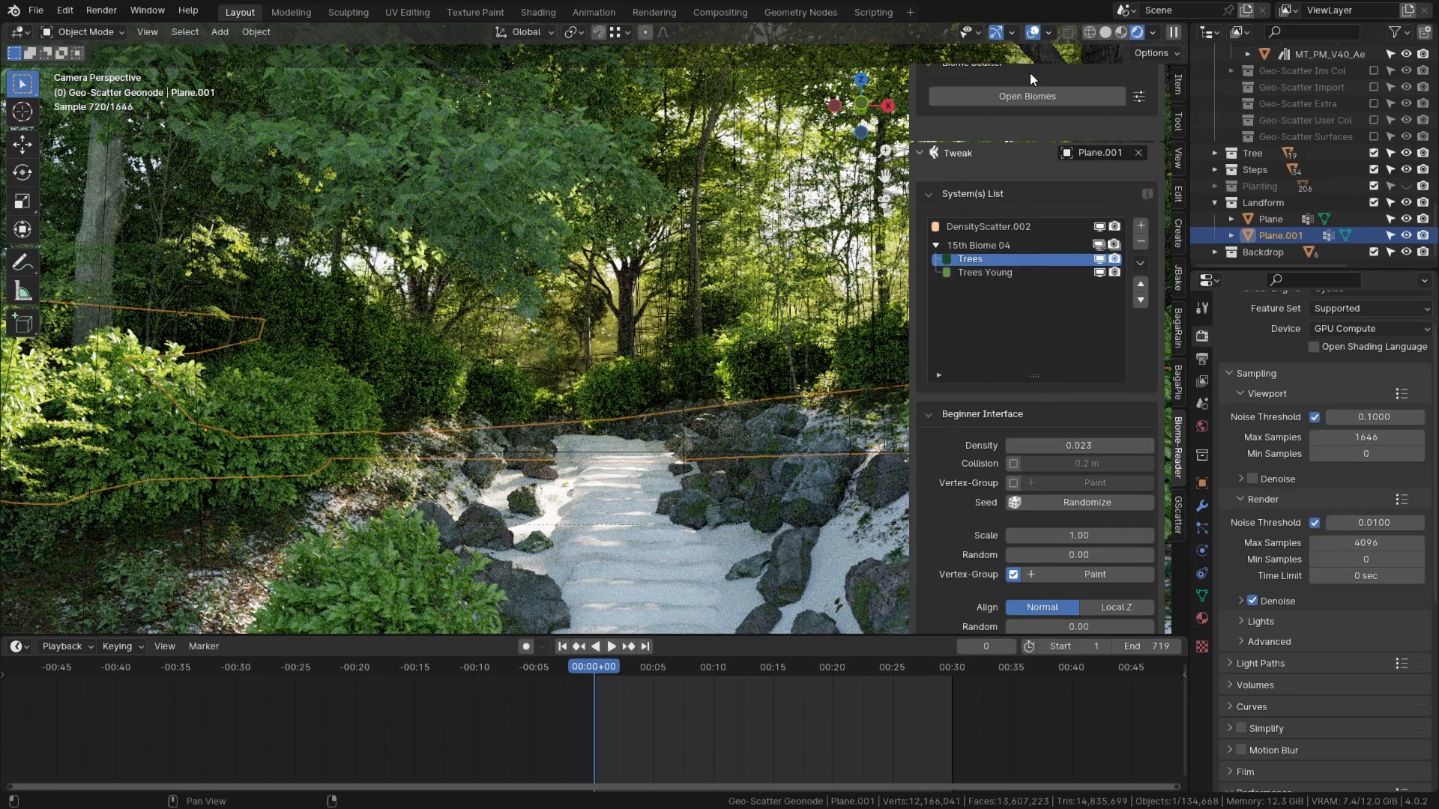
Step: Move the source tree outside the terrain into the camera view, in the background gap behind the stone steps
key("z")
mouse_move(628, 462)
middle_mouse_down()
mouse_move(639, 479)
mouse_move(383, 402)
middle_mouse_up()
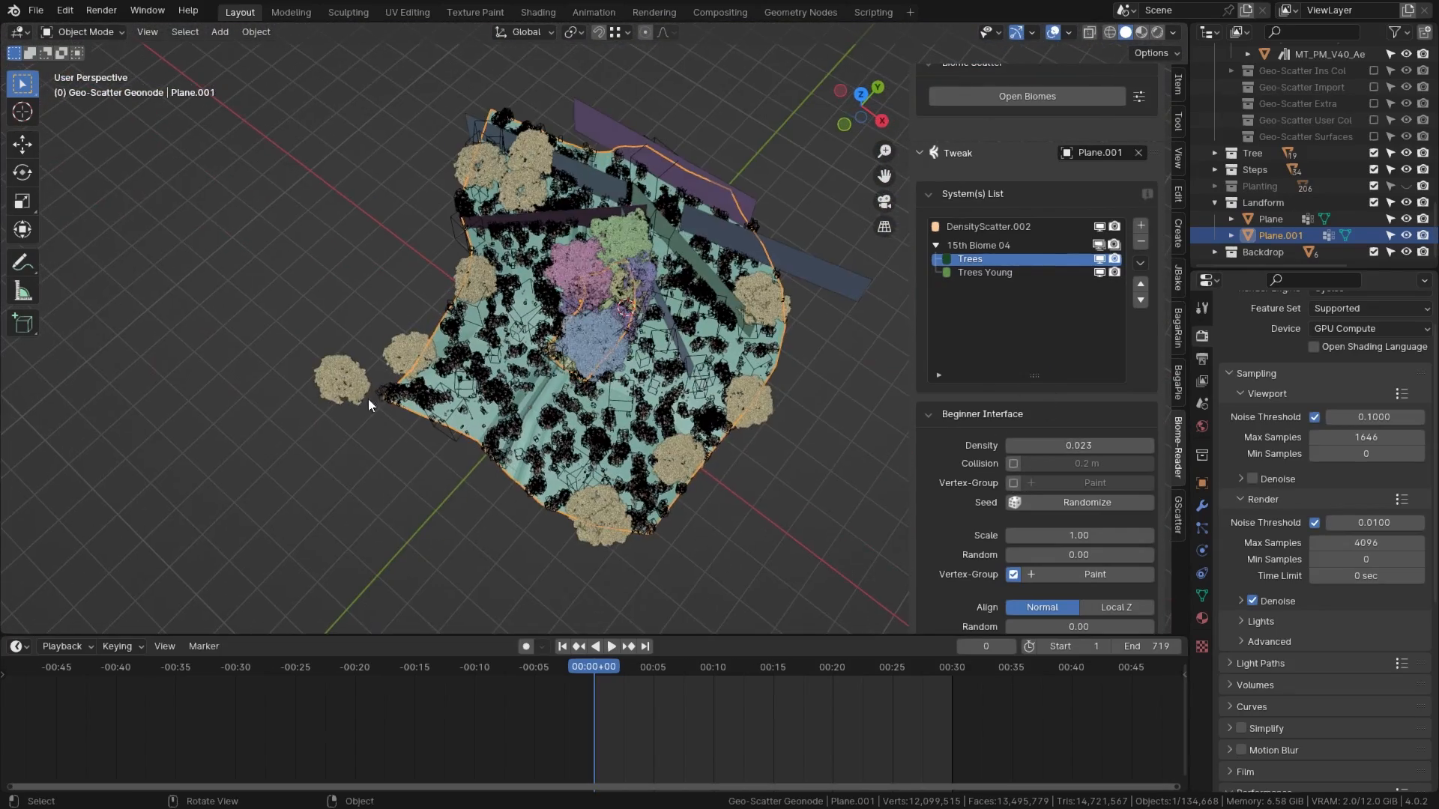
left_click(376, 392)
scroll(663, 317, "up", 5)
middle_click_drag(664, 317, 595, 174)
key("KP_0")
key("g")
key("x")
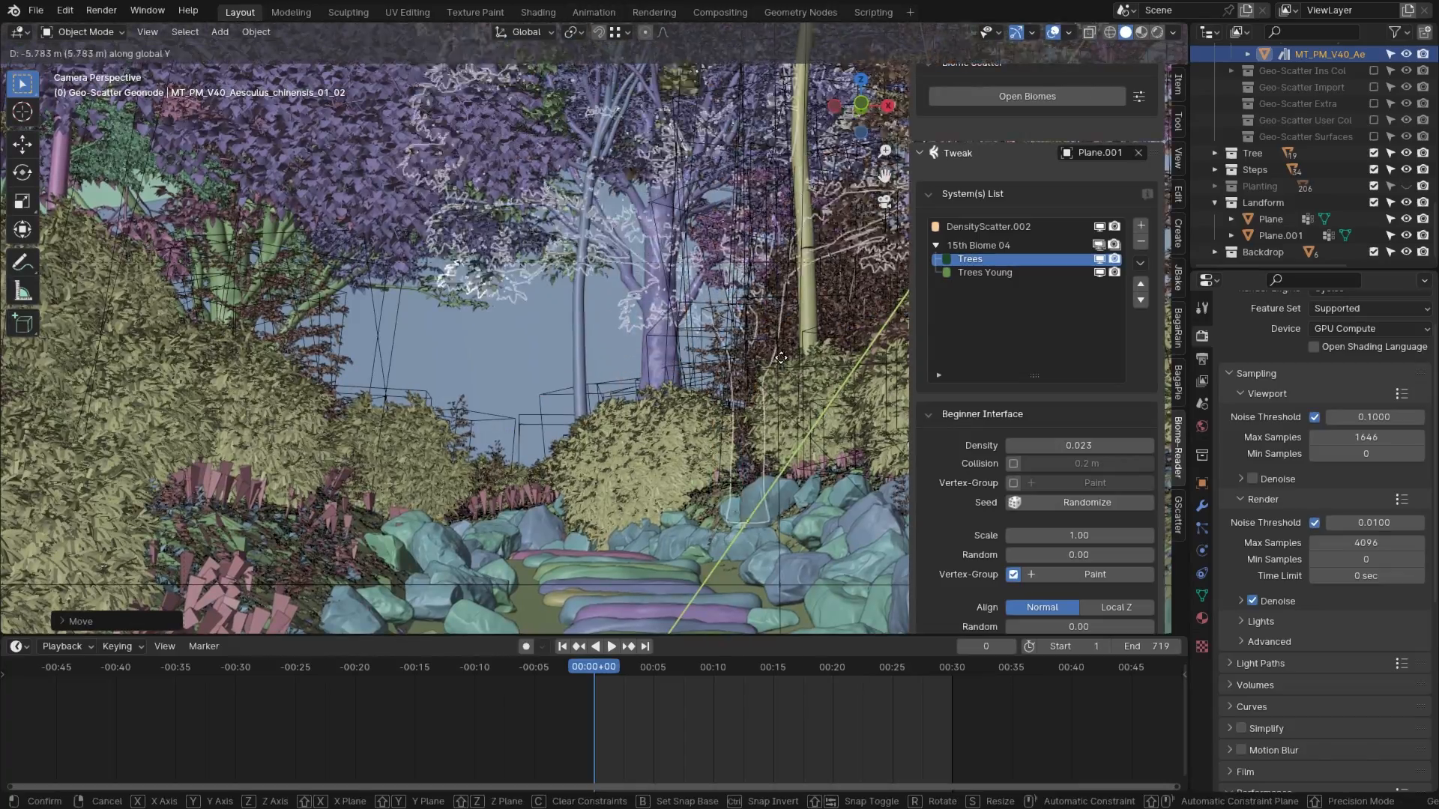
key("s")
left_click(619, 383)
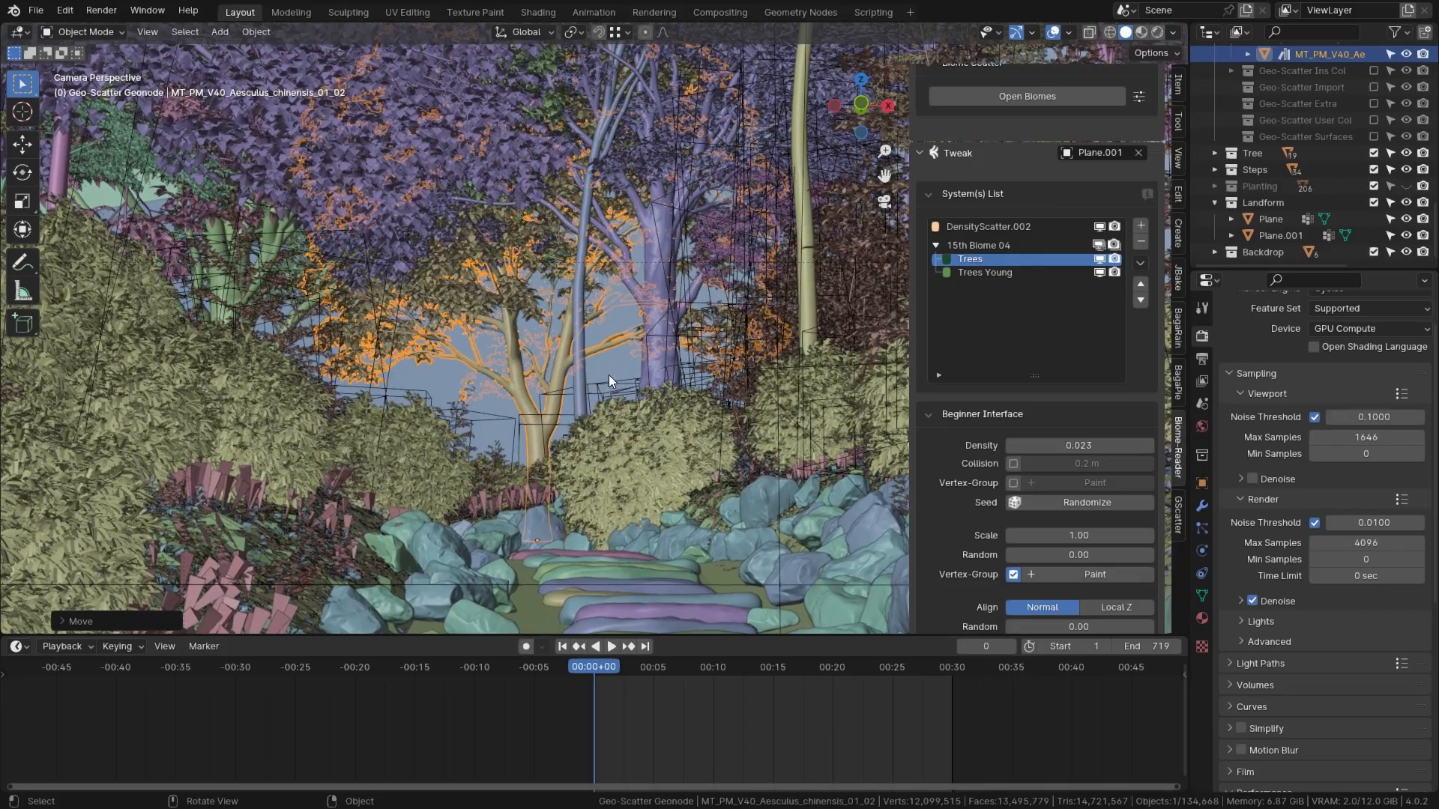
Step: Select the tree cutout backdrop and preview the background trees in rendered shading
left_click(658, 390)
scroll(658, 390, "down", 3)
middle_click_drag(658, 377, 1150, 31, "shift")
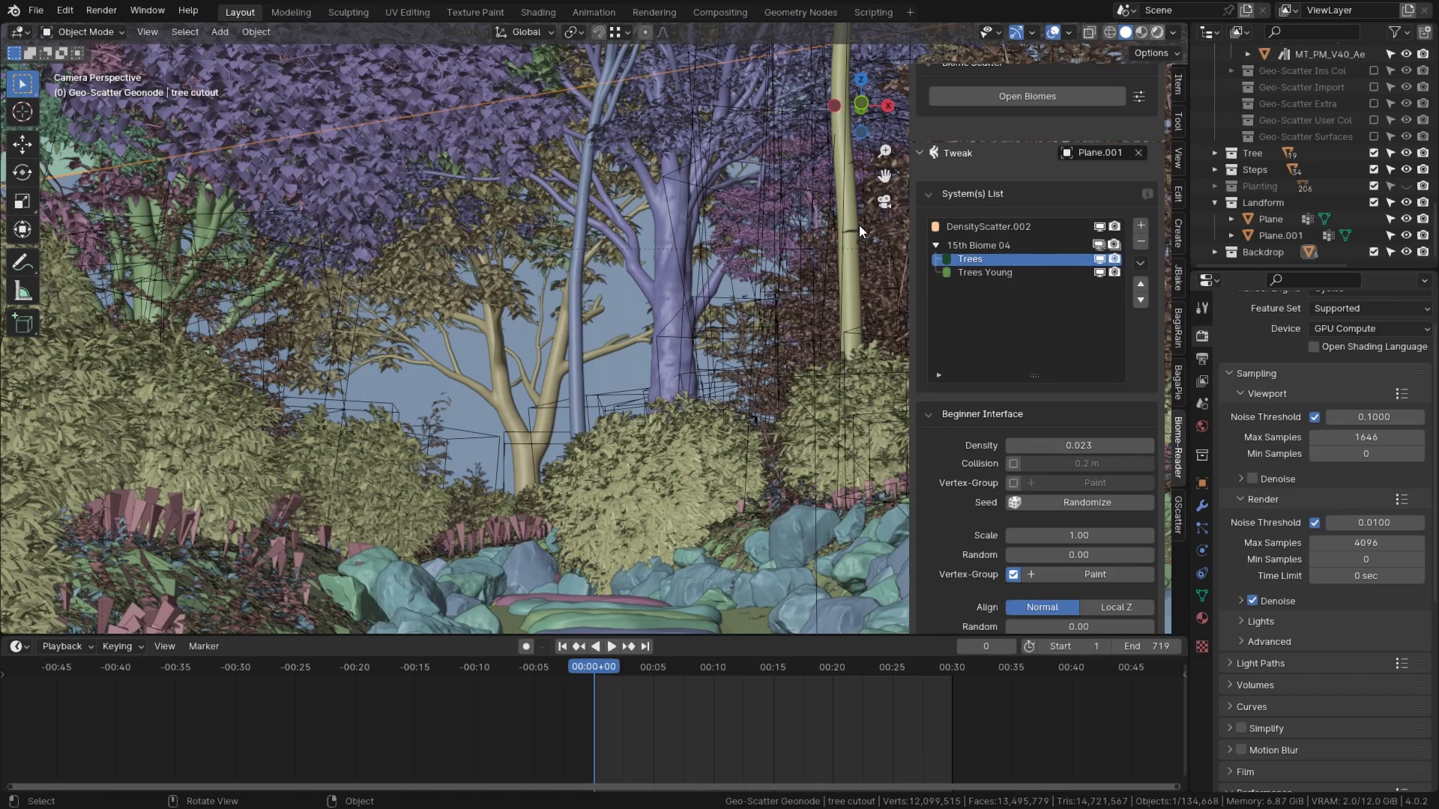
key("z")
key("8")
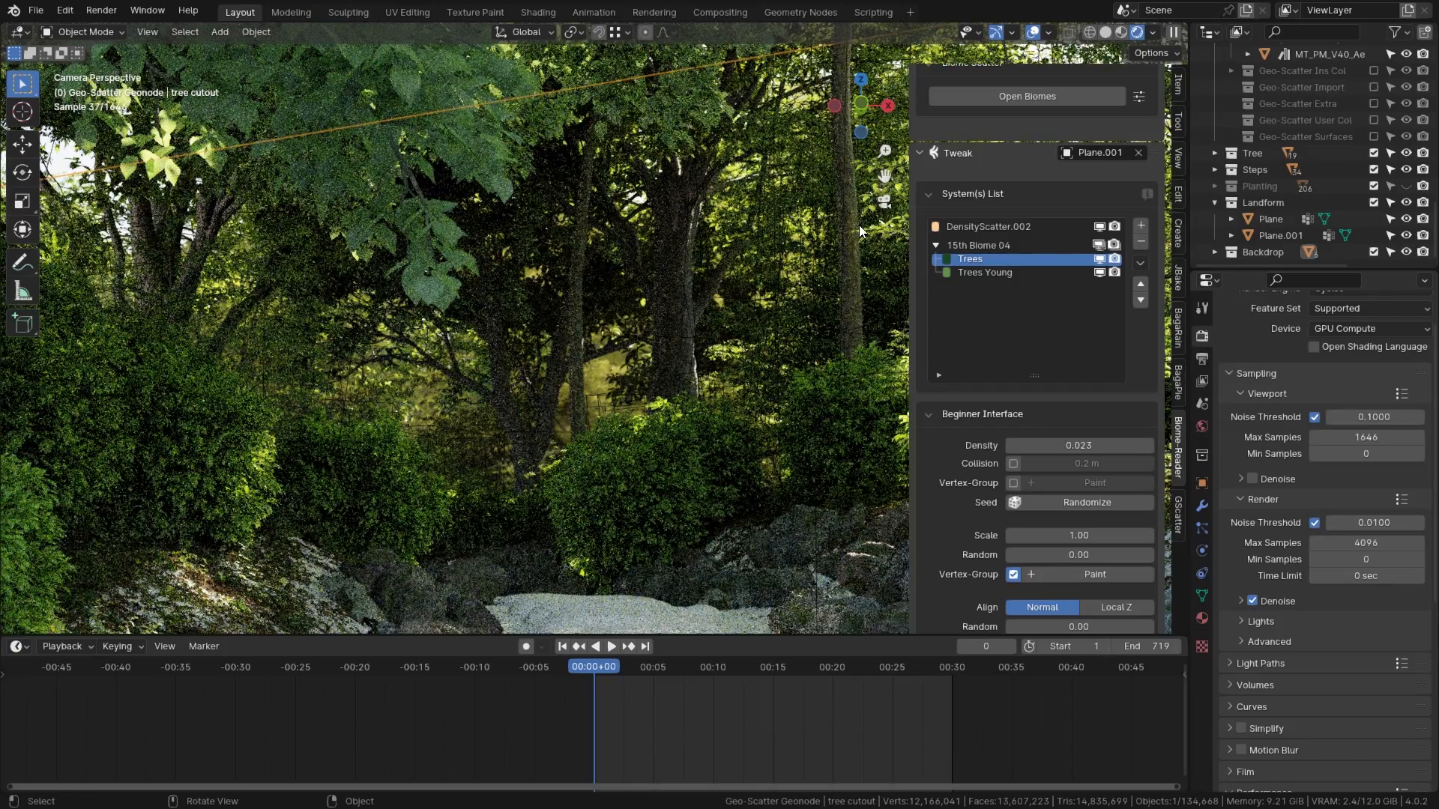
scroll(424, 373, "down", 2)
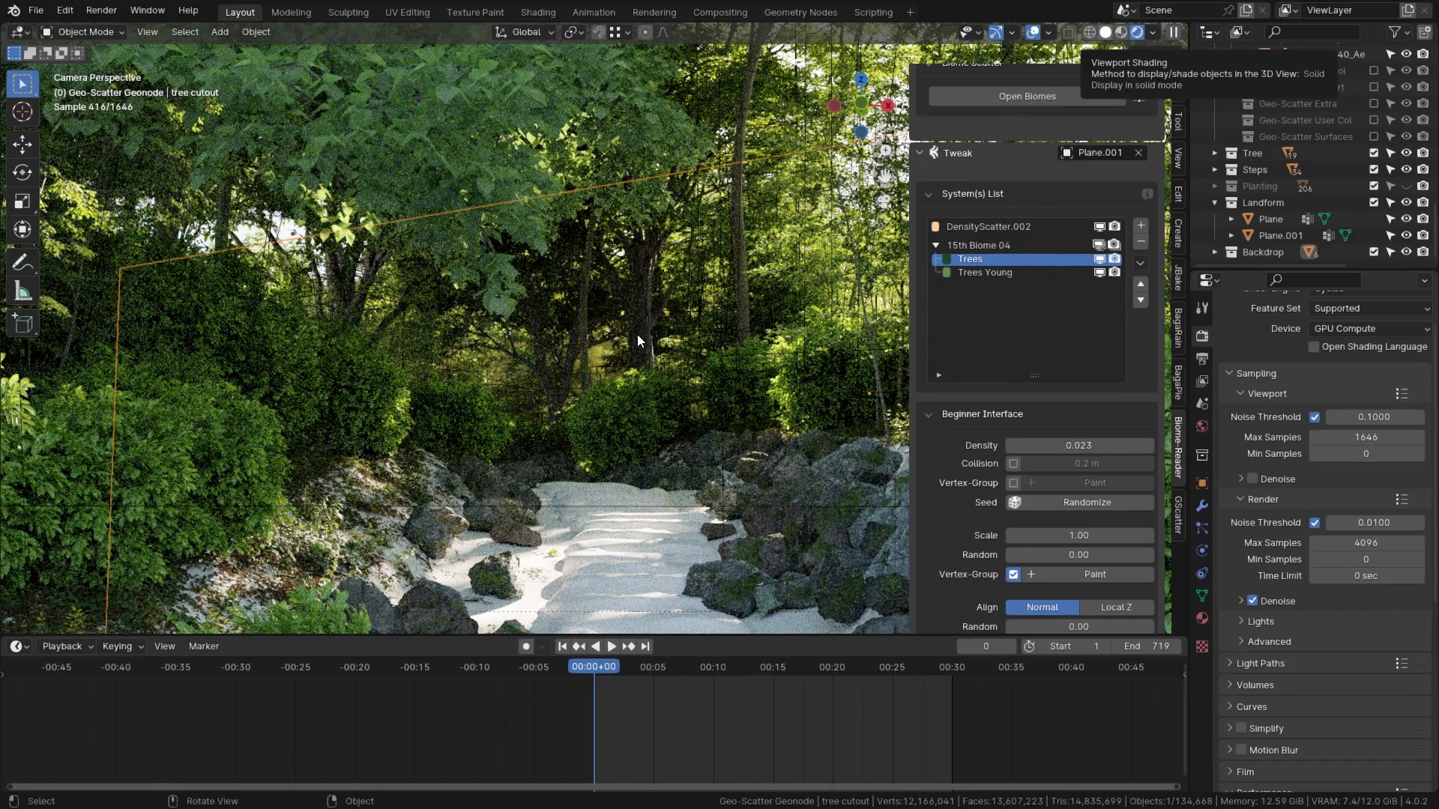
Step: Return to solid shading, hide the Tree collection and turn off the viewport display of both Plane.001 scatters
left_click(1105, 32)
left_click(1406, 153)
left_click(1098, 227)
left_click(1098, 245)
scroll(1220, 233, "down", 2)
Step: Make Plane the scatter emitter and turn off the viewport display of its scatter systems
left_click(1099, 153)
type("plane")
left_click(1097, 179)
left_click(1099, 245)
left_click(1098, 259)
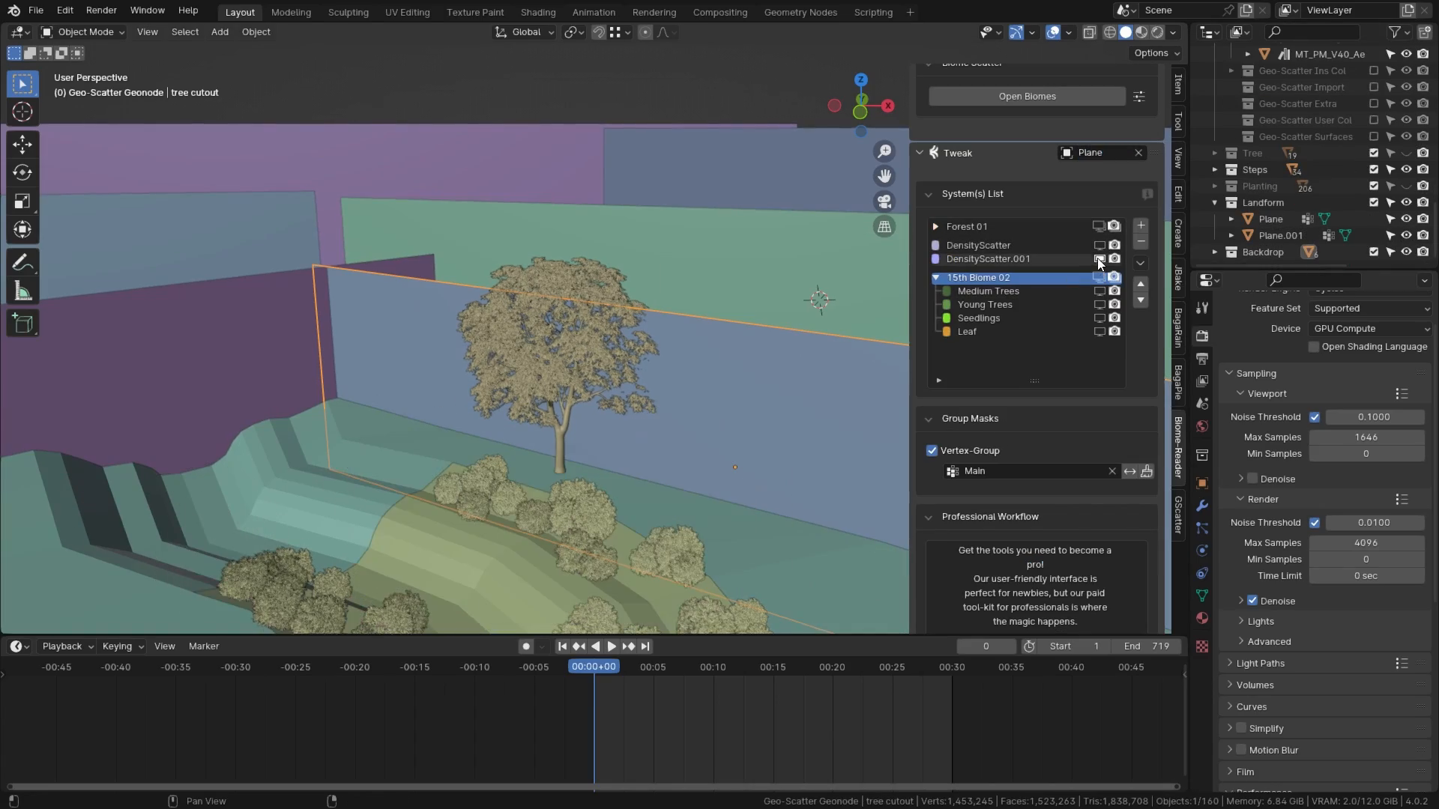
Step: Inspect the moved source tree up close and render the camera view as a final image
left_click(592, 343)
key("KP_Decimal")
mouse_move(566, 447)
middle_mouse_down()
mouse_move(669, 384)
mouse_move(711, 480)
mouse_move(719, 411)
mouse_move(704, 482)
middle_mouse_up()
scroll(669, 384, "up", 4)
left_click(1157, 33)
key("z")
scroll(724, 388, "down", 8)
key("F12")
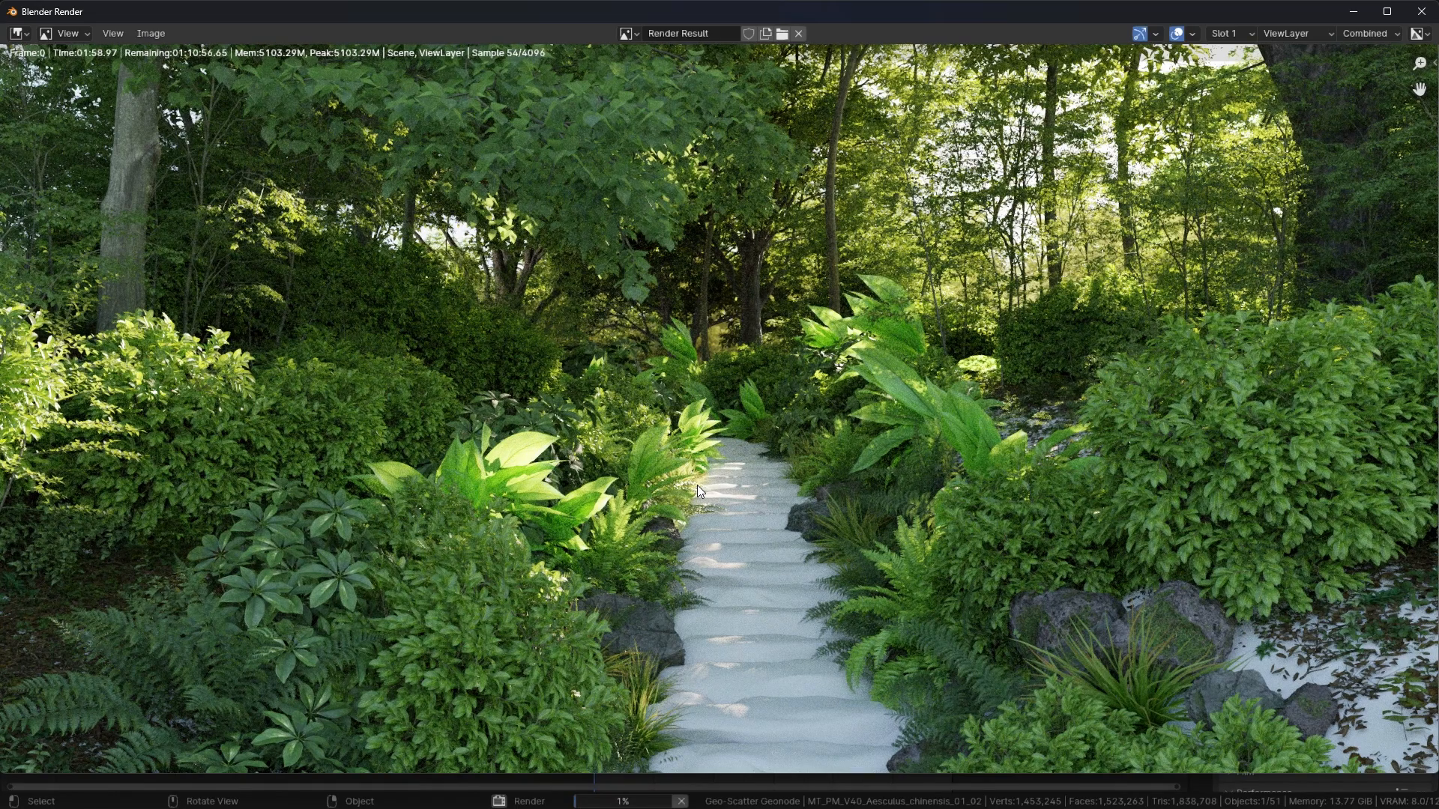
Step: Examine the rendered image's background trees, foliage and stone path for detail and depth
scroll(697, 484, "down", 1)
scroll(699, 408, "up", 2)
scroll(605, 421, "up", 4)
scroll(745, 587, "down", 4)
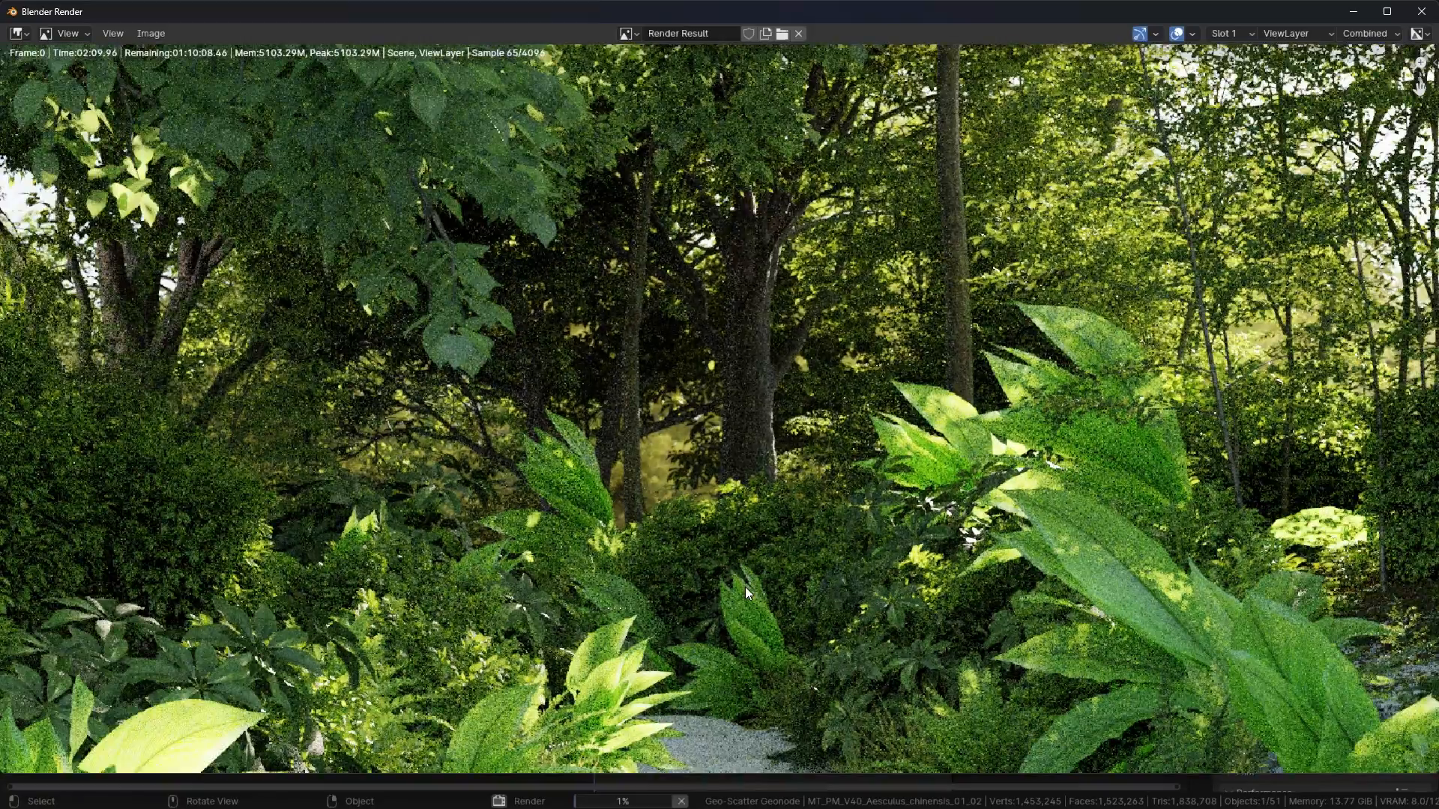
scroll(721, 551, "down", 2)
scroll(705, 502, "up", 2)
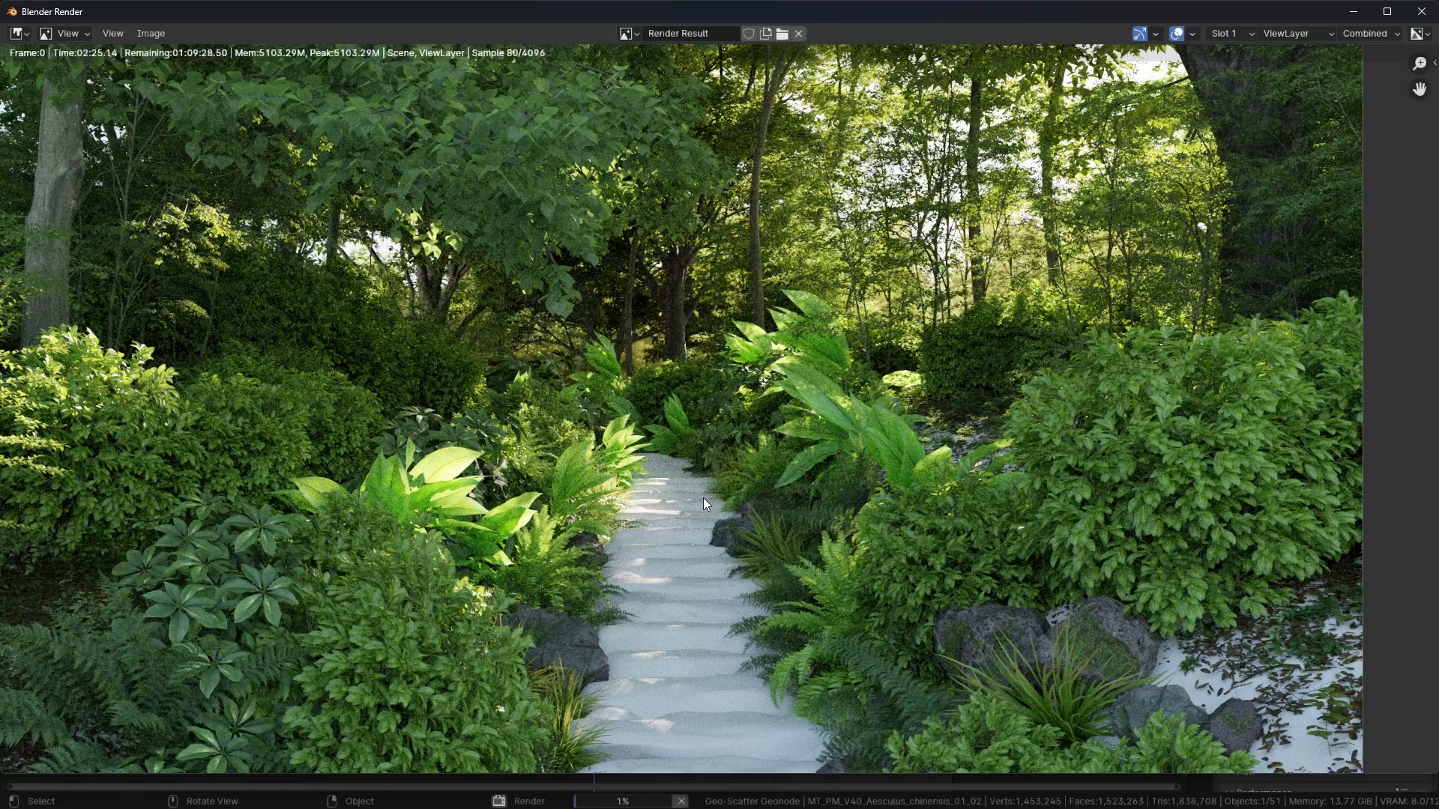
scroll(777, 367, "up", 7)
scroll(878, 360, "down", 6)
middle_click_drag(646, 379, 667, 322)
scroll(902, 405, "up", 2)
middle_click_drag(902, 404, 1139, 217)
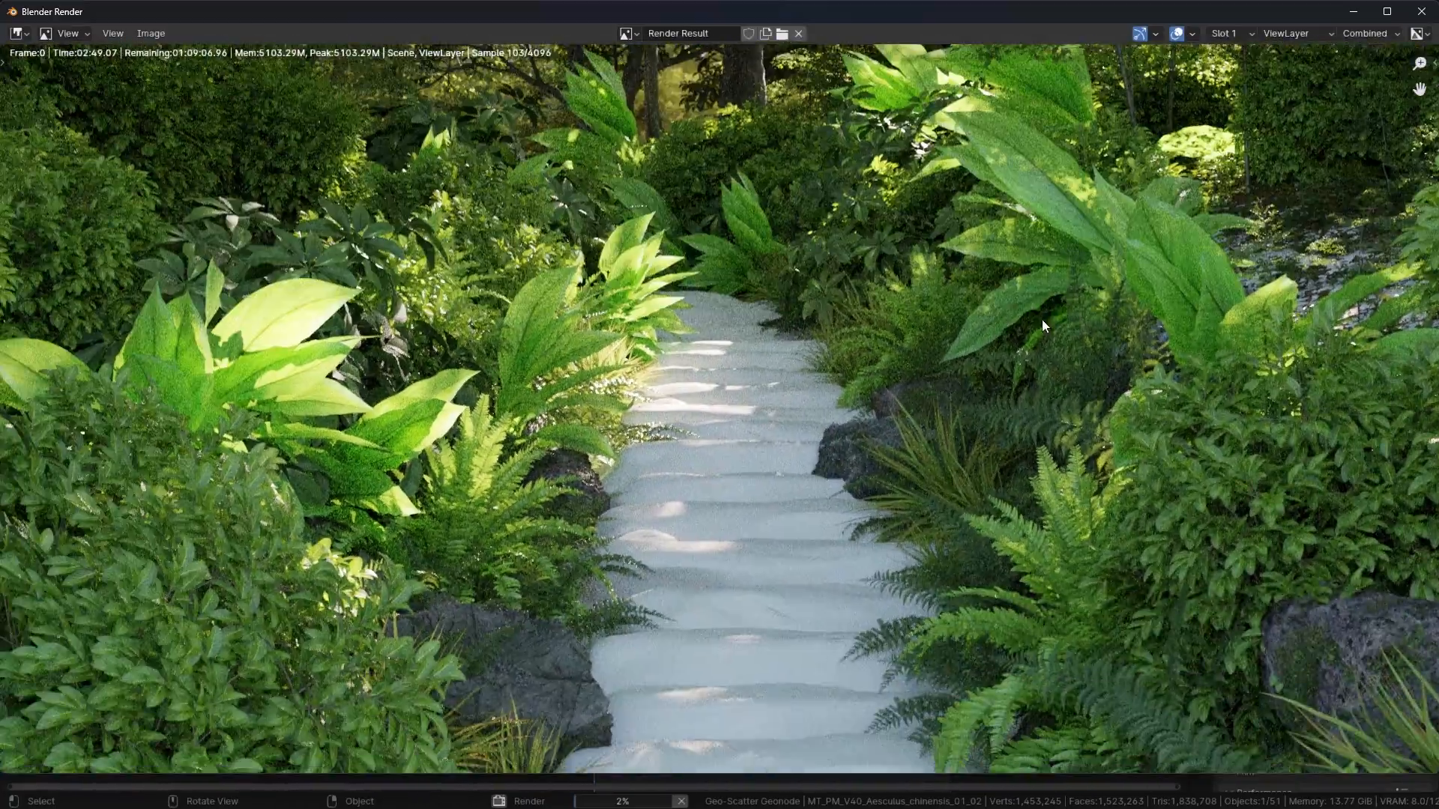
scroll(1036, 322, "down", 2)
scroll(917, 347, "down", 4)
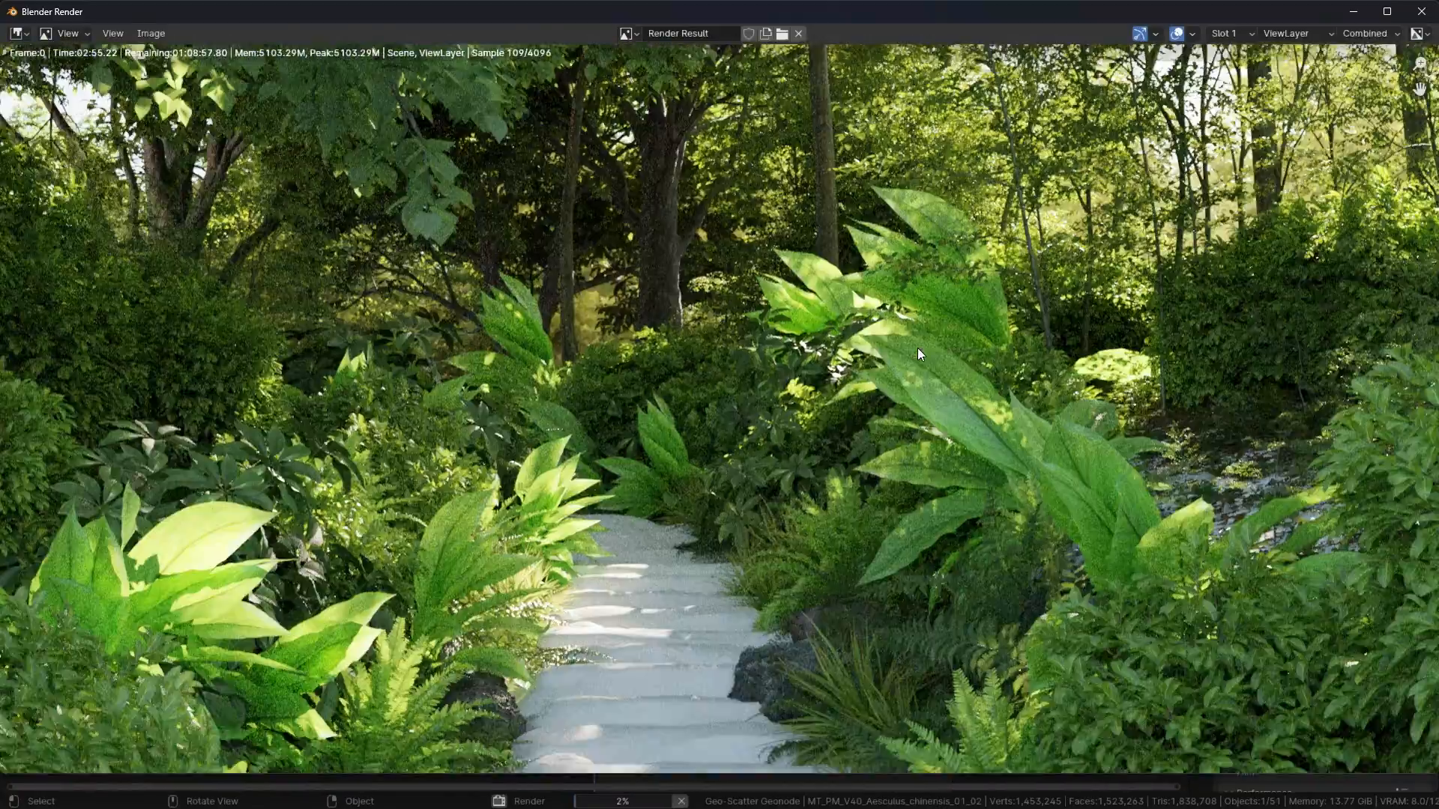
scroll(874, 376, "up", 2)
scroll(874, 376, "down", 3)
scroll(874, 376, "up", 1)
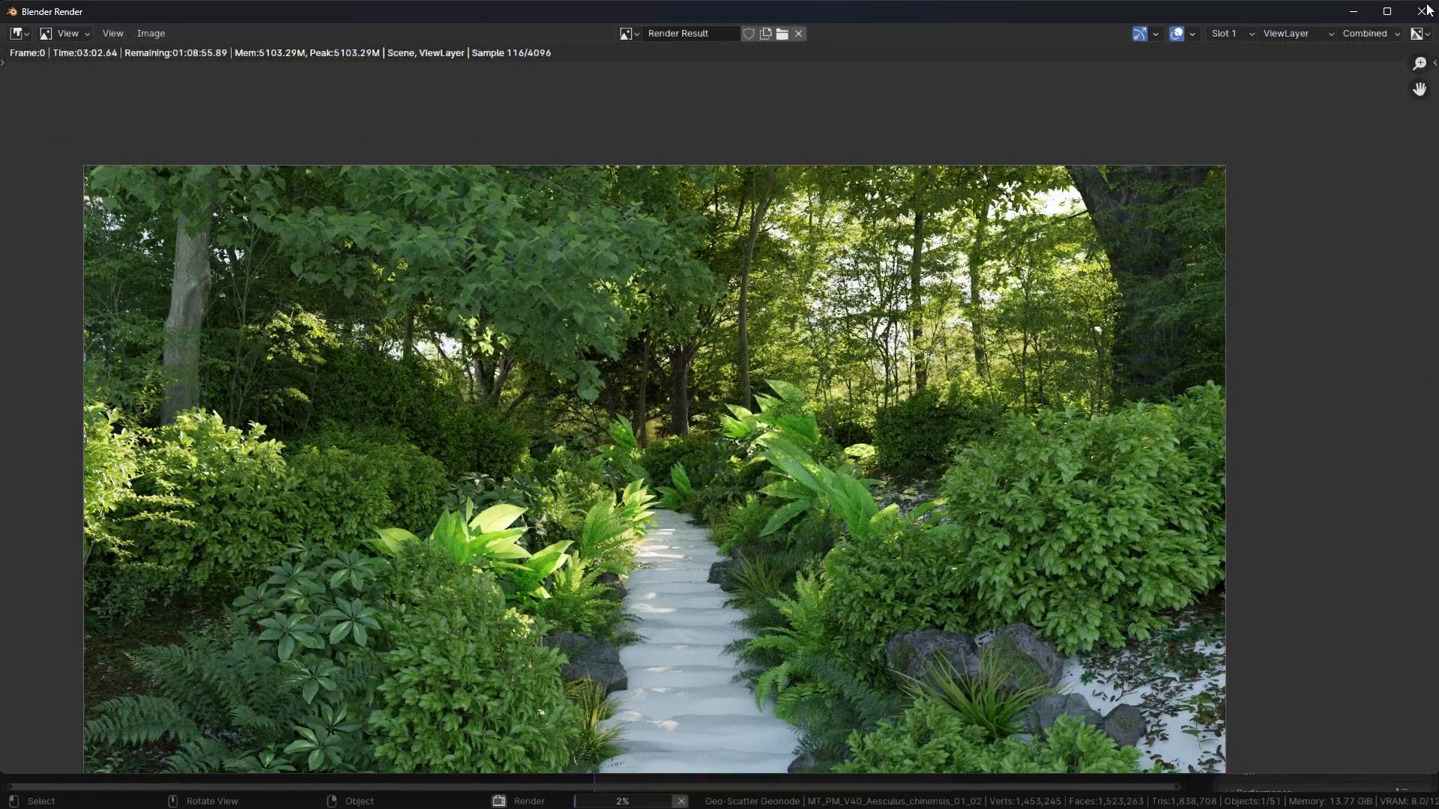
scroll(866, 391, "up", 2)
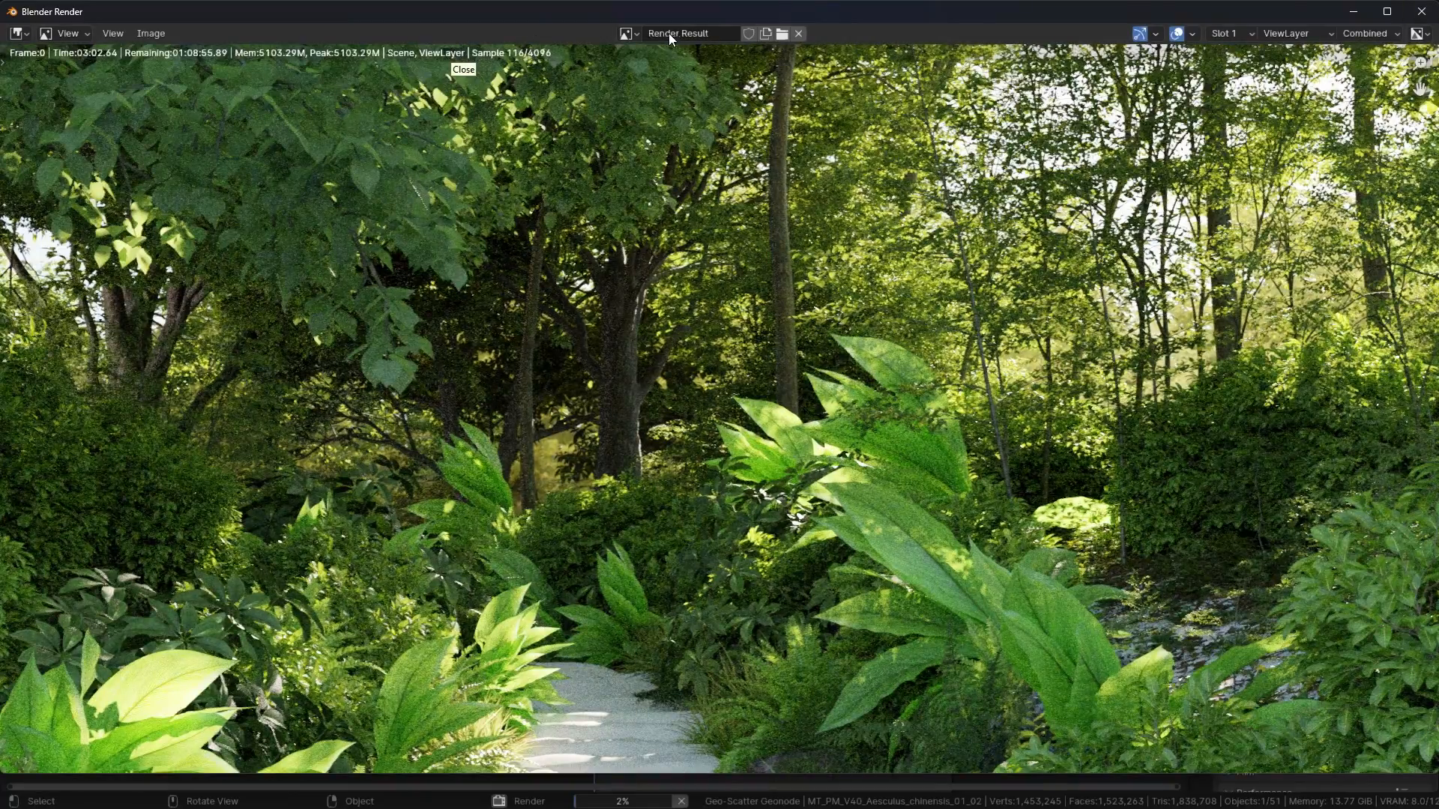
Step: Close the render result, select the camera and make the Planting and Tree collections visible again
key("Escape")
middle_click_drag(567, 382, 538, 455)
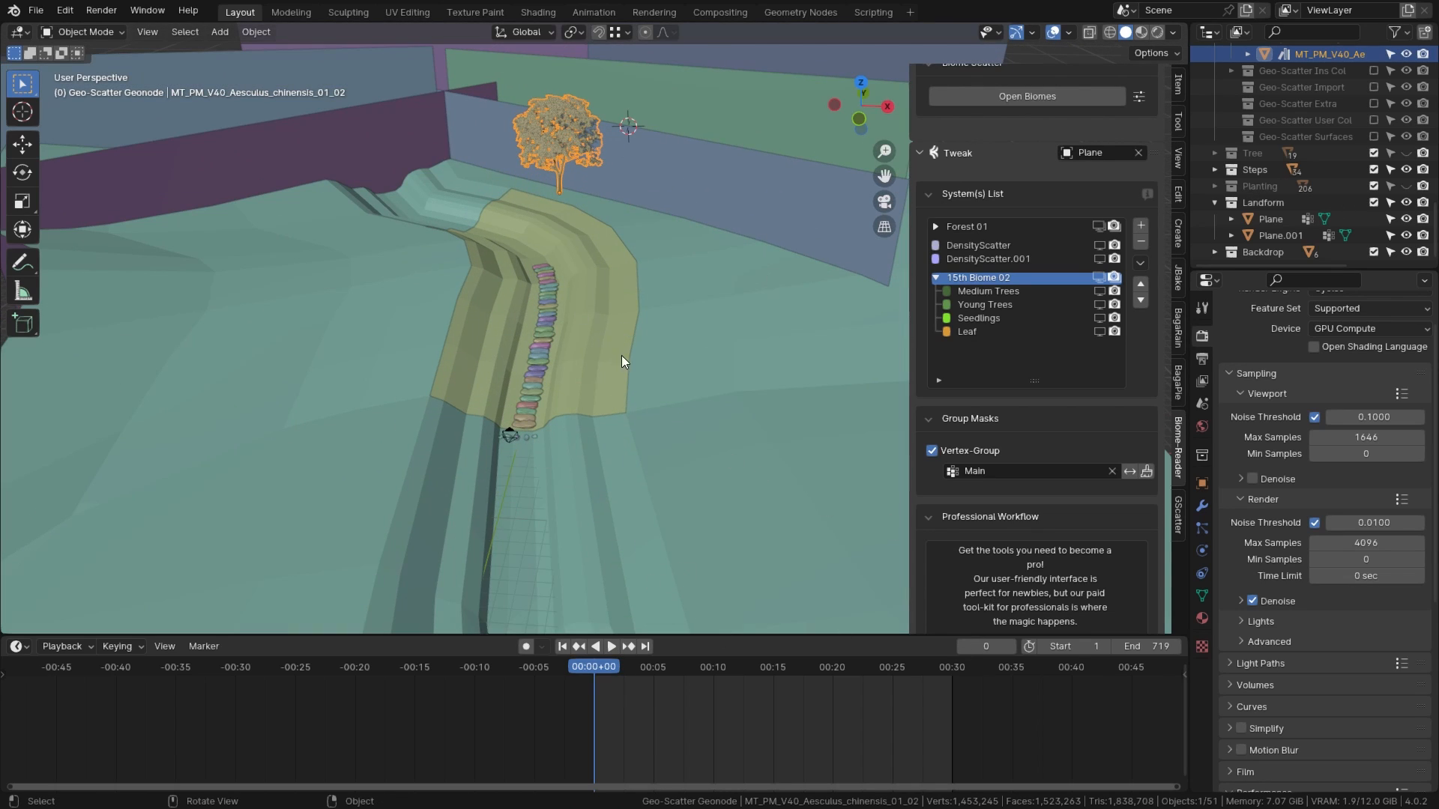
left_click(510, 434)
middle_click_drag(609, 172, 551, 394)
scroll(550, 394, "up", 5)
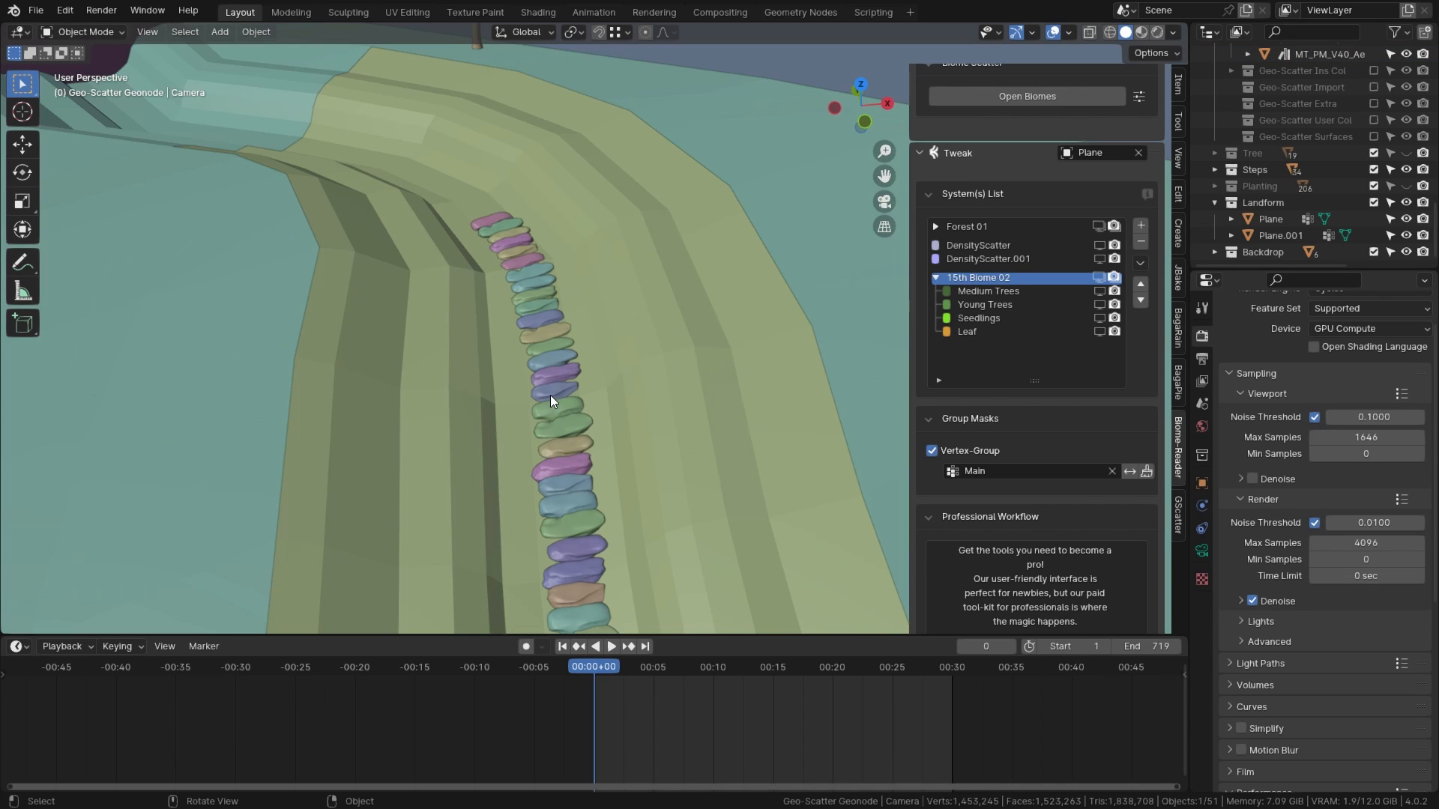
key("n")
key("KP_0")
scroll(525, 482, "down", 3)
left_click(1406, 186)
left_click(1406, 152)
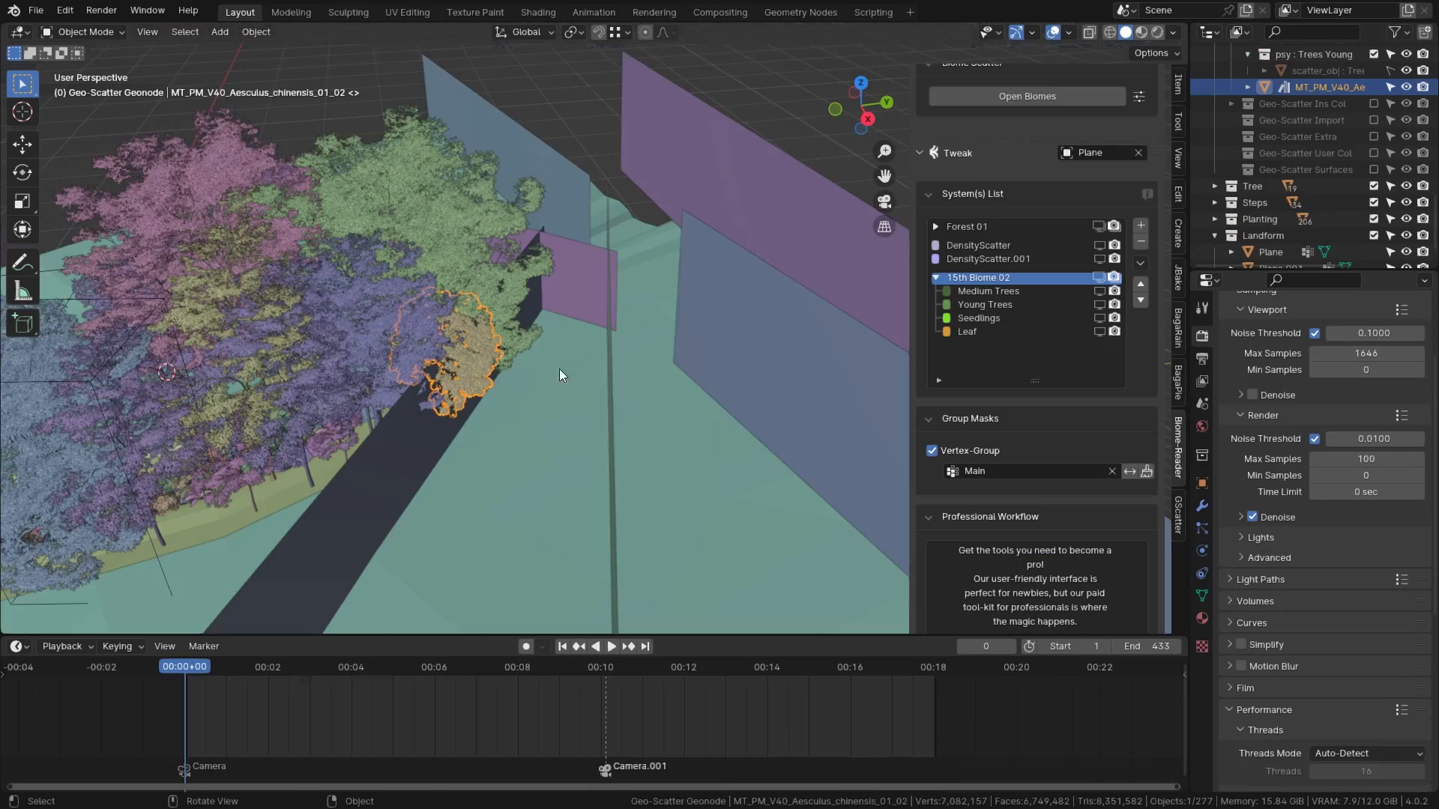
Step: Move the Aesculus chinensis tree away from the planted group and place two linked duplicates of it, spaced out along Y
key("g")
left_click(577, 417)
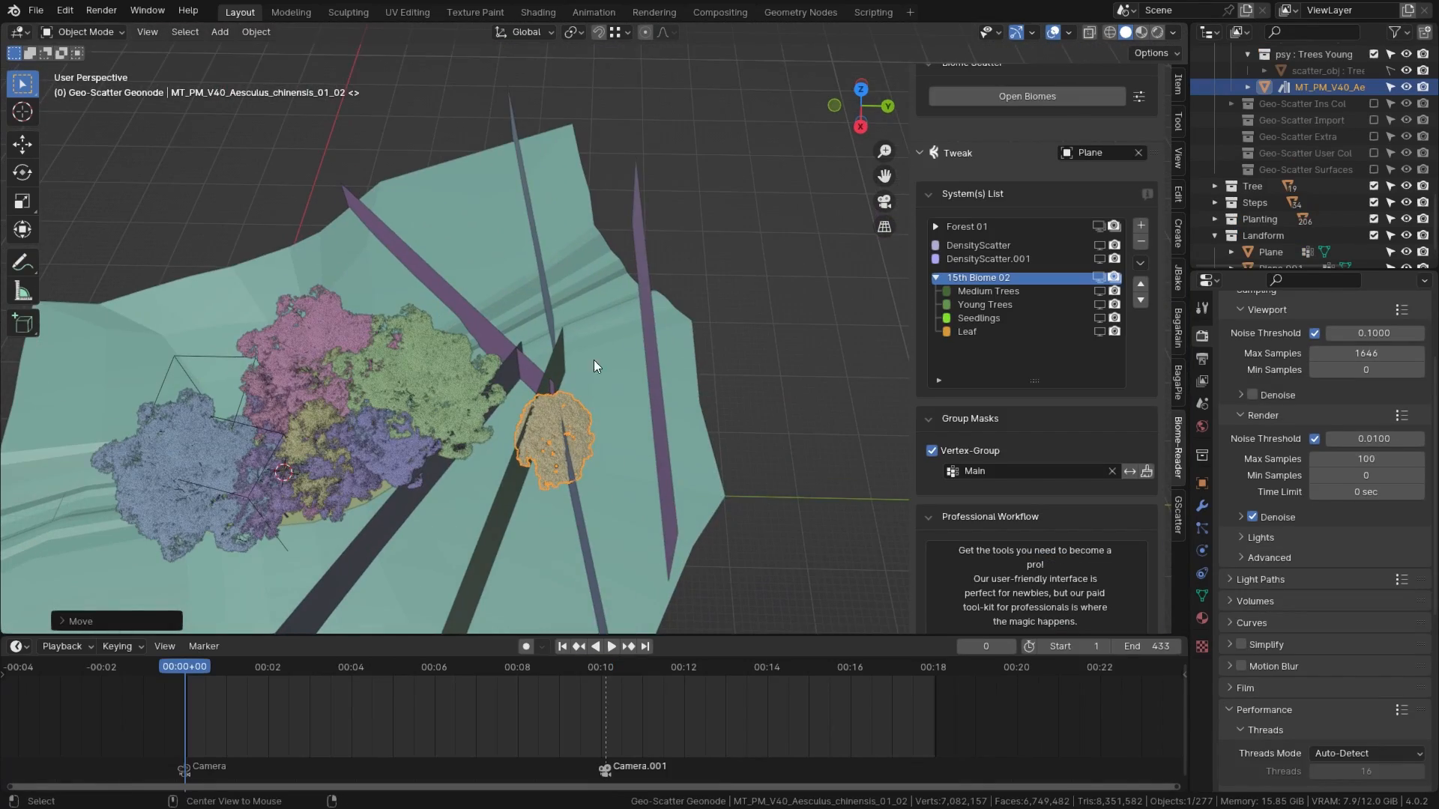
key("alt+d")
left_click(596, 288)
key("g")
key("y")
left_click(608, 291)
key("alt+d")
key("y")
left_click(708, 298)
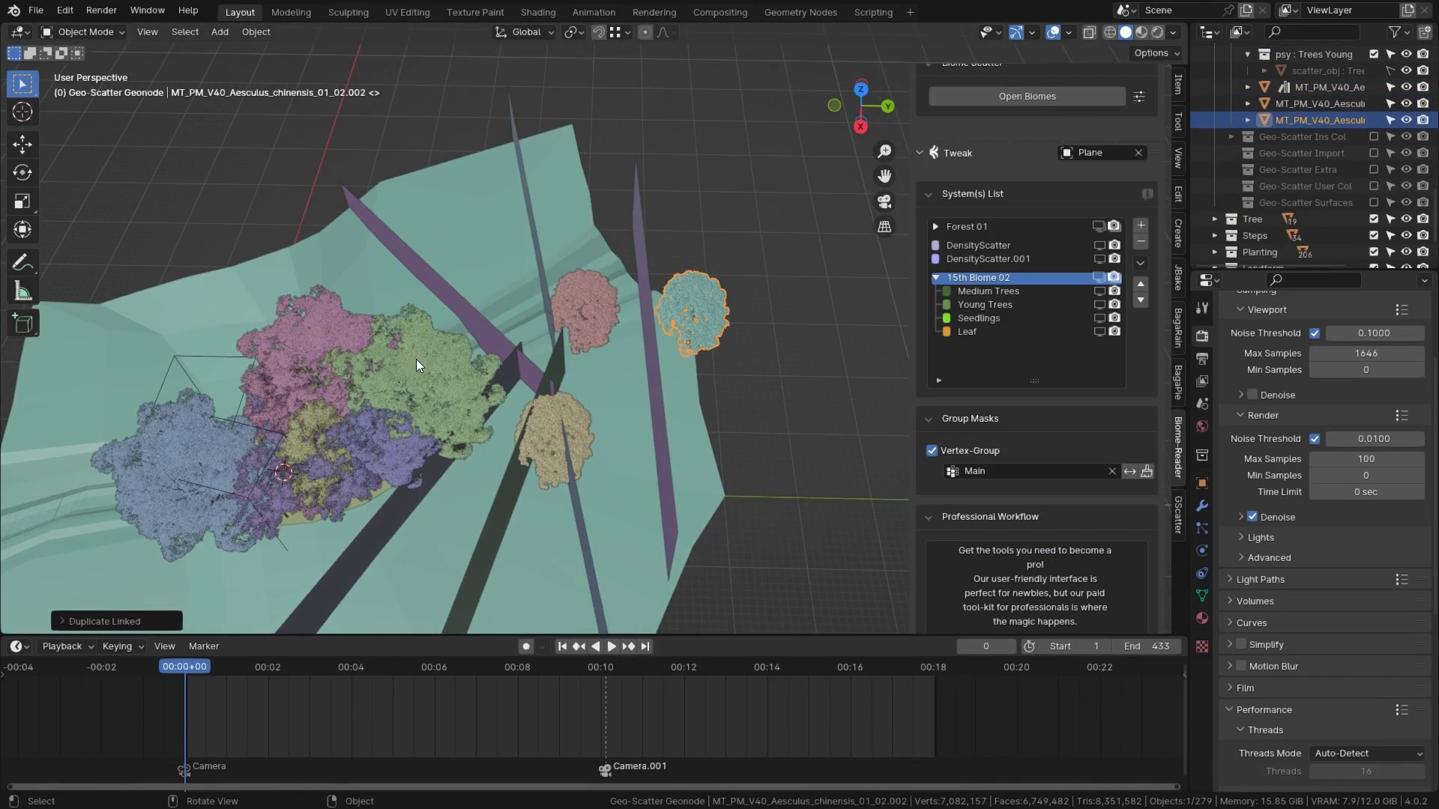
Step: Make a linked duplicate of the large Celtis sinensis tree, offset along X, and shift it along Y to stand behind the Aesculus duplicates
left_click(417, 360)
key("alt+d")
key("x")
left_click(466, 258)
key("g")
key("y")
left_click(641, 335)
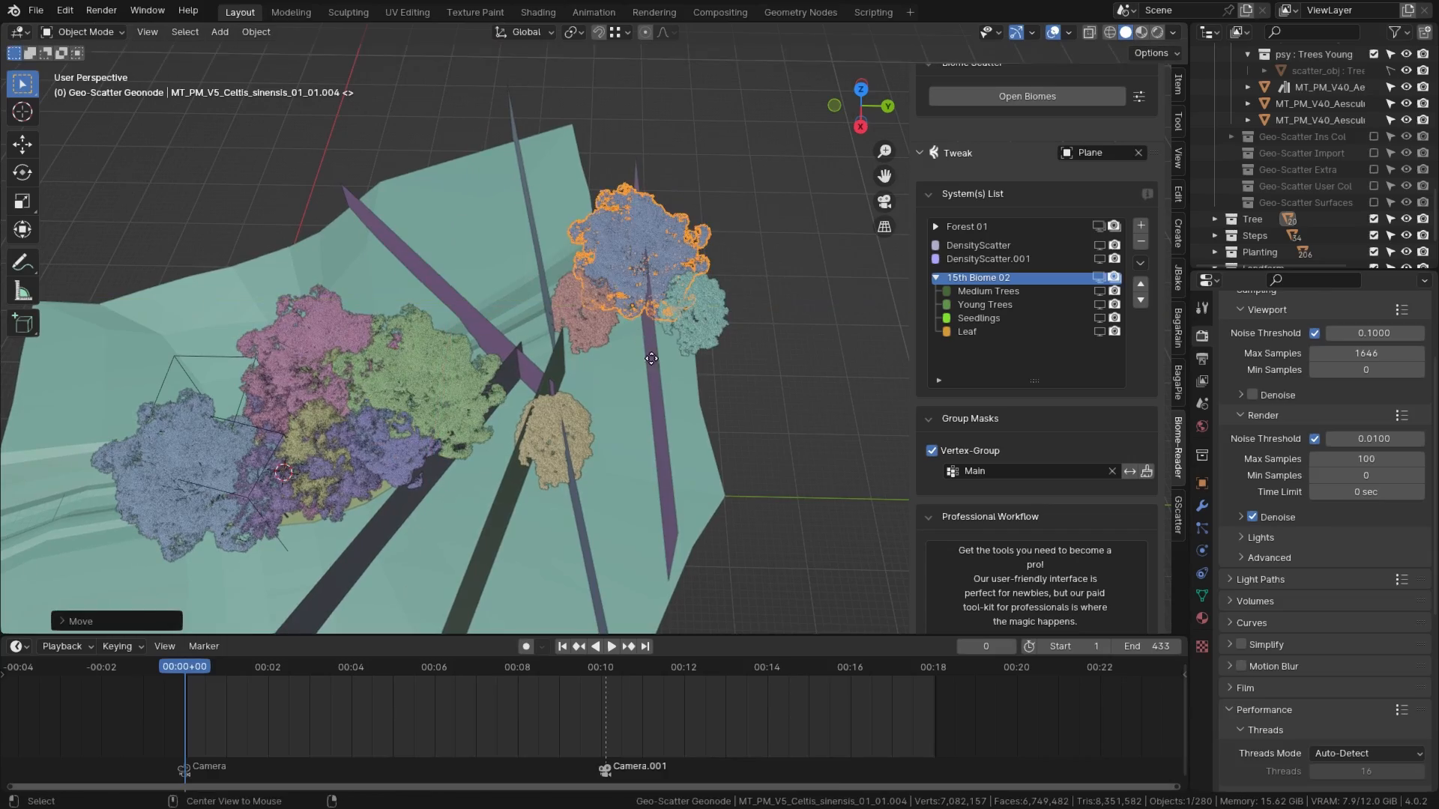
Step: Add further linked duplicates of the background trees farther out on the terrain and check them from the camera
key("alt+d")
left_click(732, 426)
middle_click_drag(732, 426, 668, 379)
scroll(668, 379, "up", 4)
key("alt+d")
left_click(840, 472)
key("KP_0")
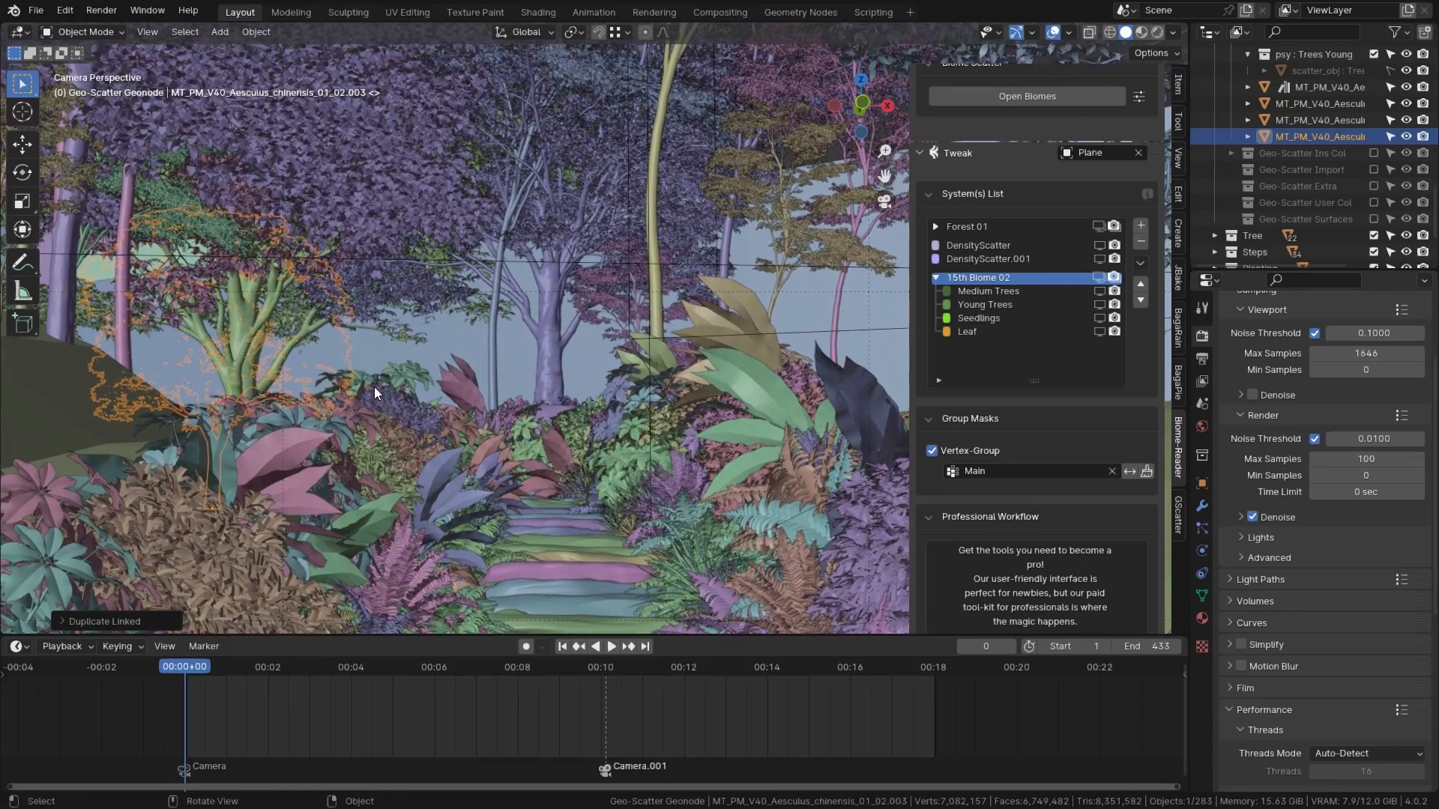
Step: Reposition the Aesculus chinensis duplicate along Y and place another linked duplicate offset along X and adjusted along Y
key("g")
key("y")
left_click(375, 387)
key("alt+d")
key("x")
left_click(611, 386)
key("g")
key("y")
left_click(517, 378)
Step: Make one more linked Aesculus chinensis duplicate along X, then rescale it and rotate it about Z for variation
key("alt+d")
key("x")
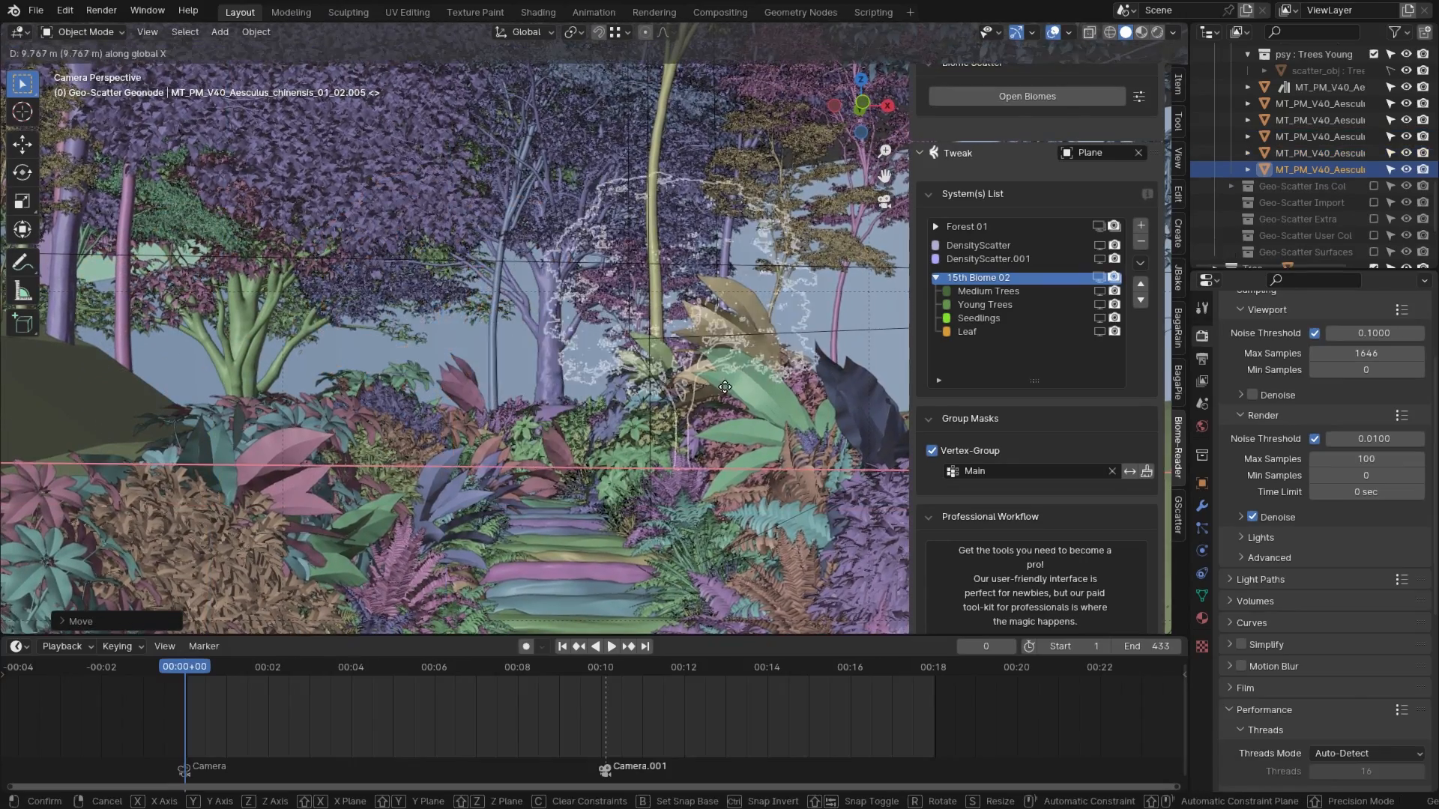
left_click(716, 387)
key("s")
left_click(716, 390)
key("r")
key("z")
left_click(645, 394)
Step: Make a linked duplicate of another background tree along X outside the camera view, then return to the camera view
key("KP_0")
middle_click_drag(569, 398, 558, 464)
left_click(509, 251)
key("alt+d")
key("x")
left_click(608, 205)
key("KP_0")
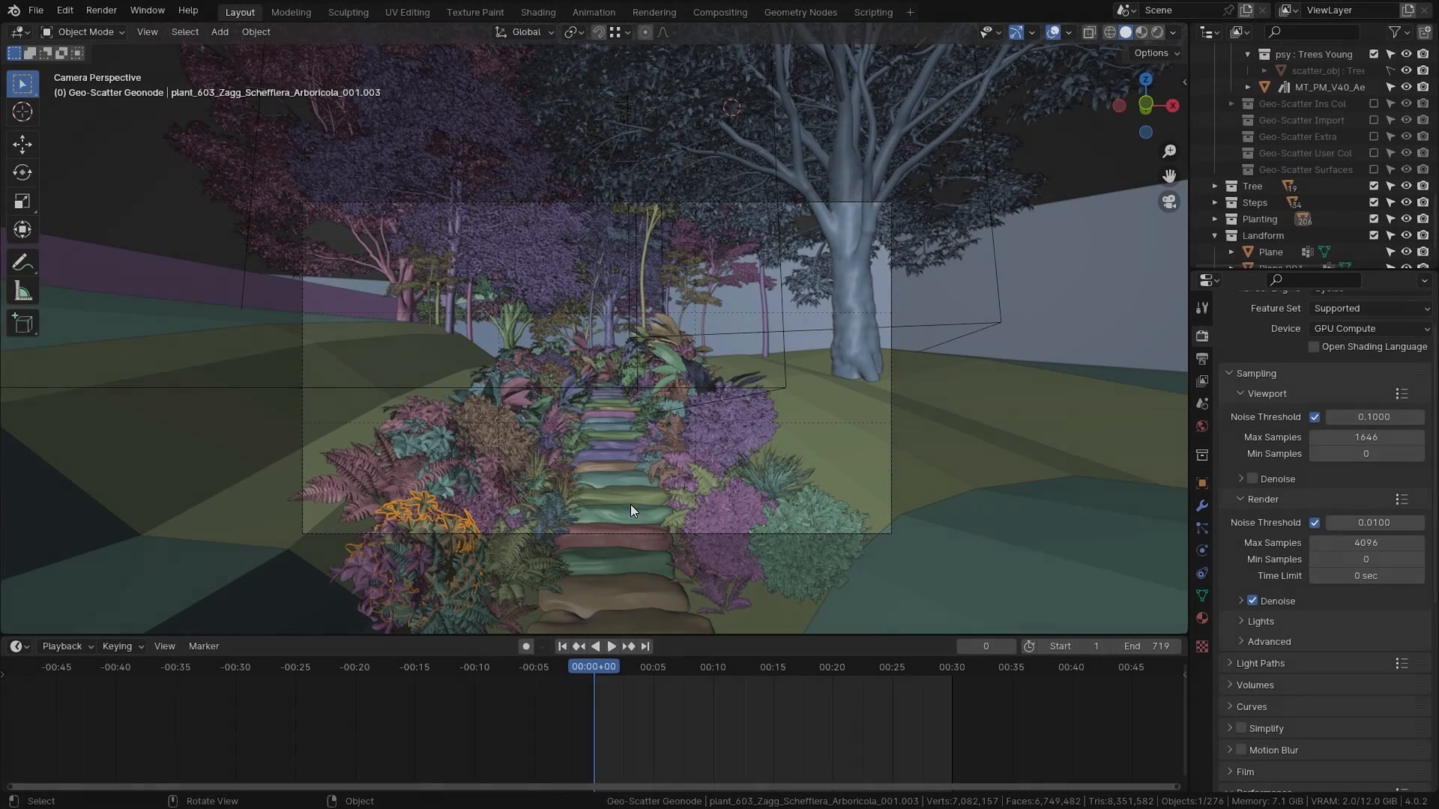
left_click(206, 646)
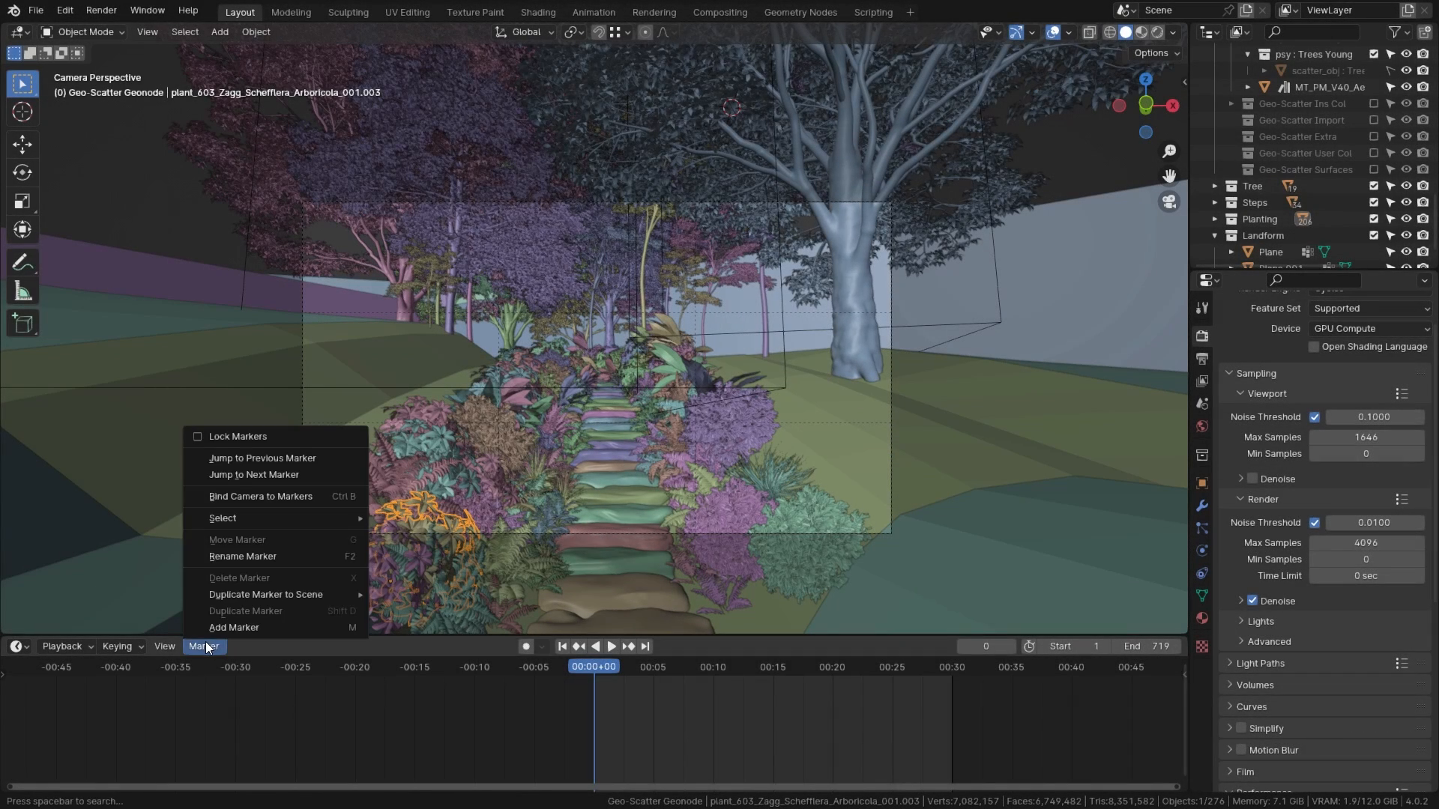
mouse_move(177, 646)
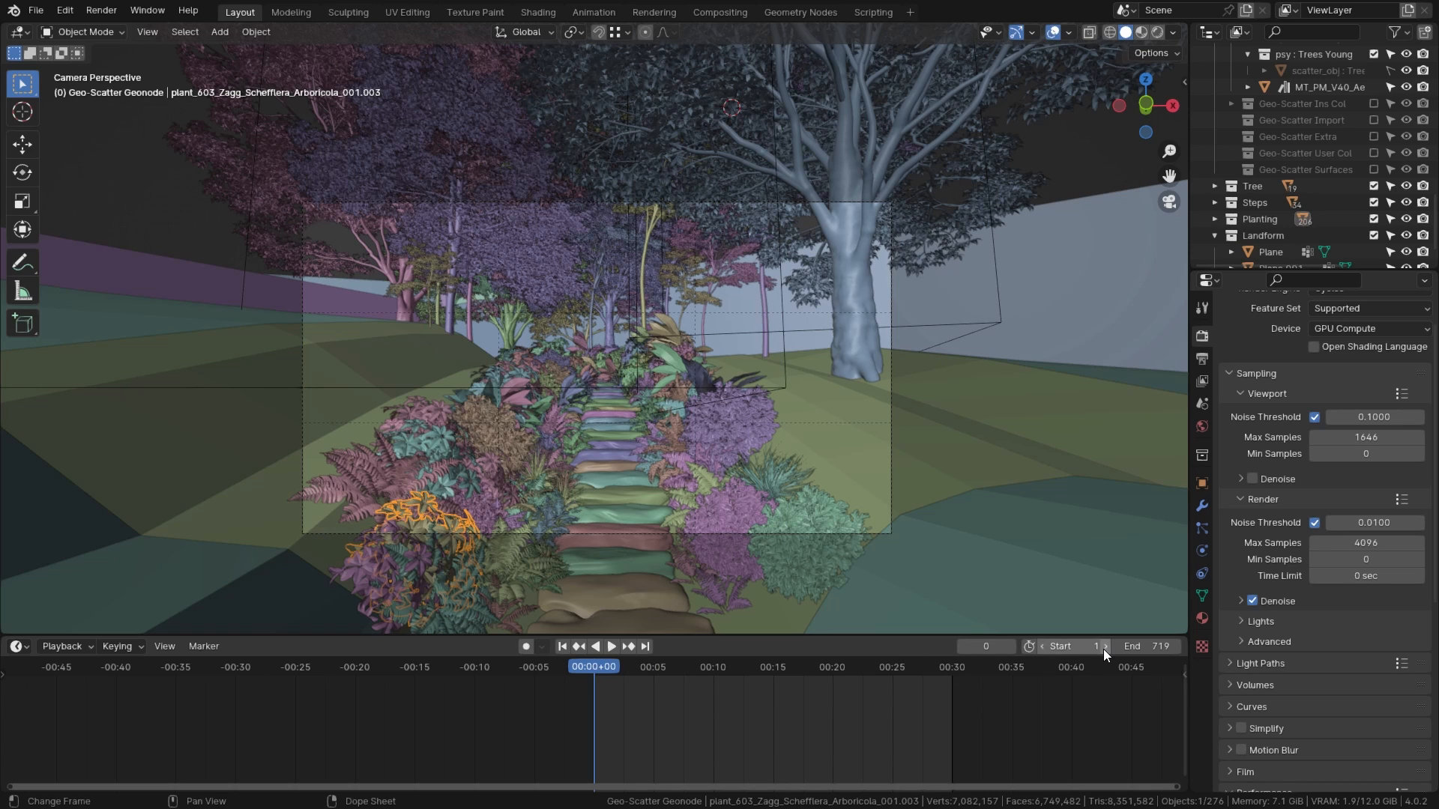
scroll(997, 685, "down", 5)
scroll(990, 685, "up", 5)
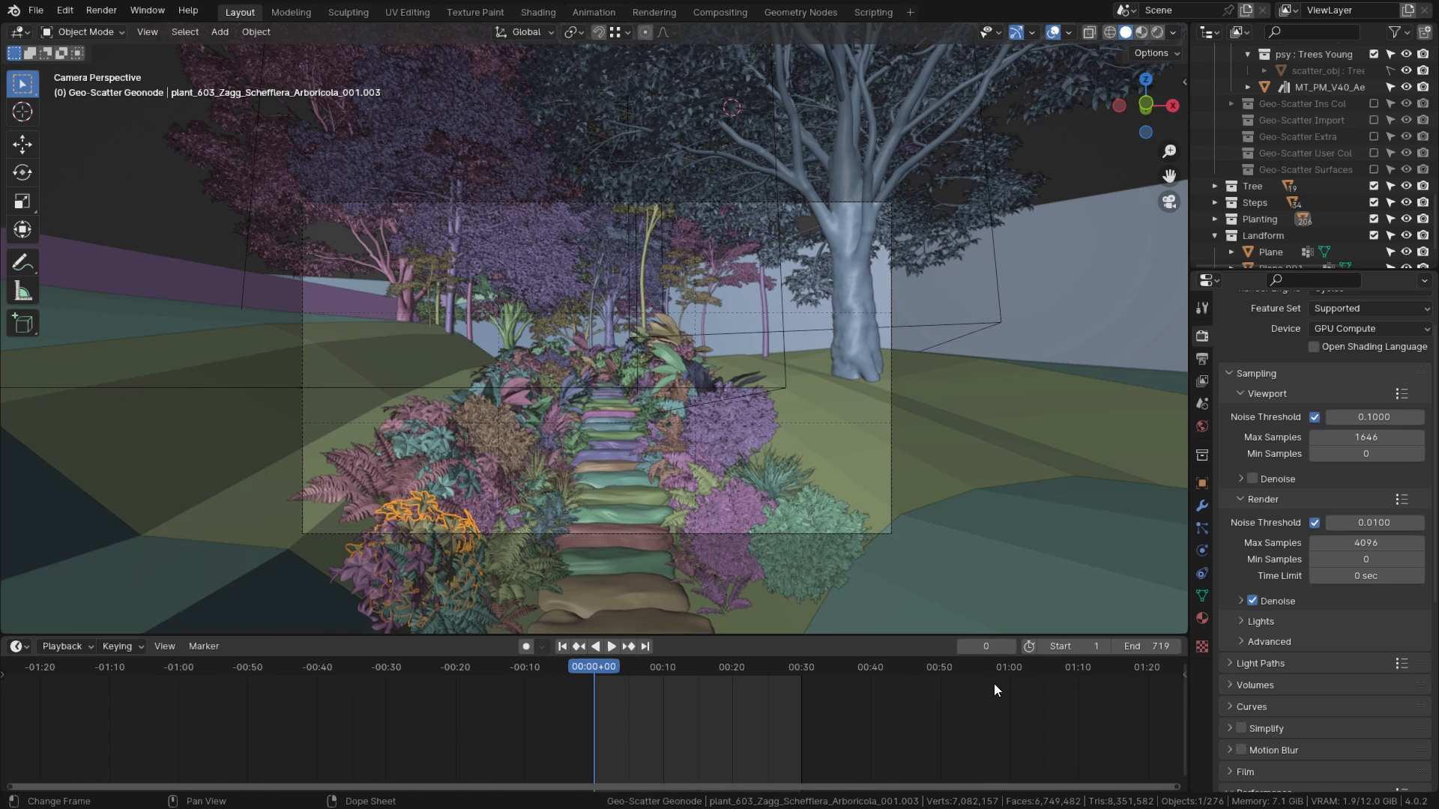
scroll(677, 388, "up", 2)
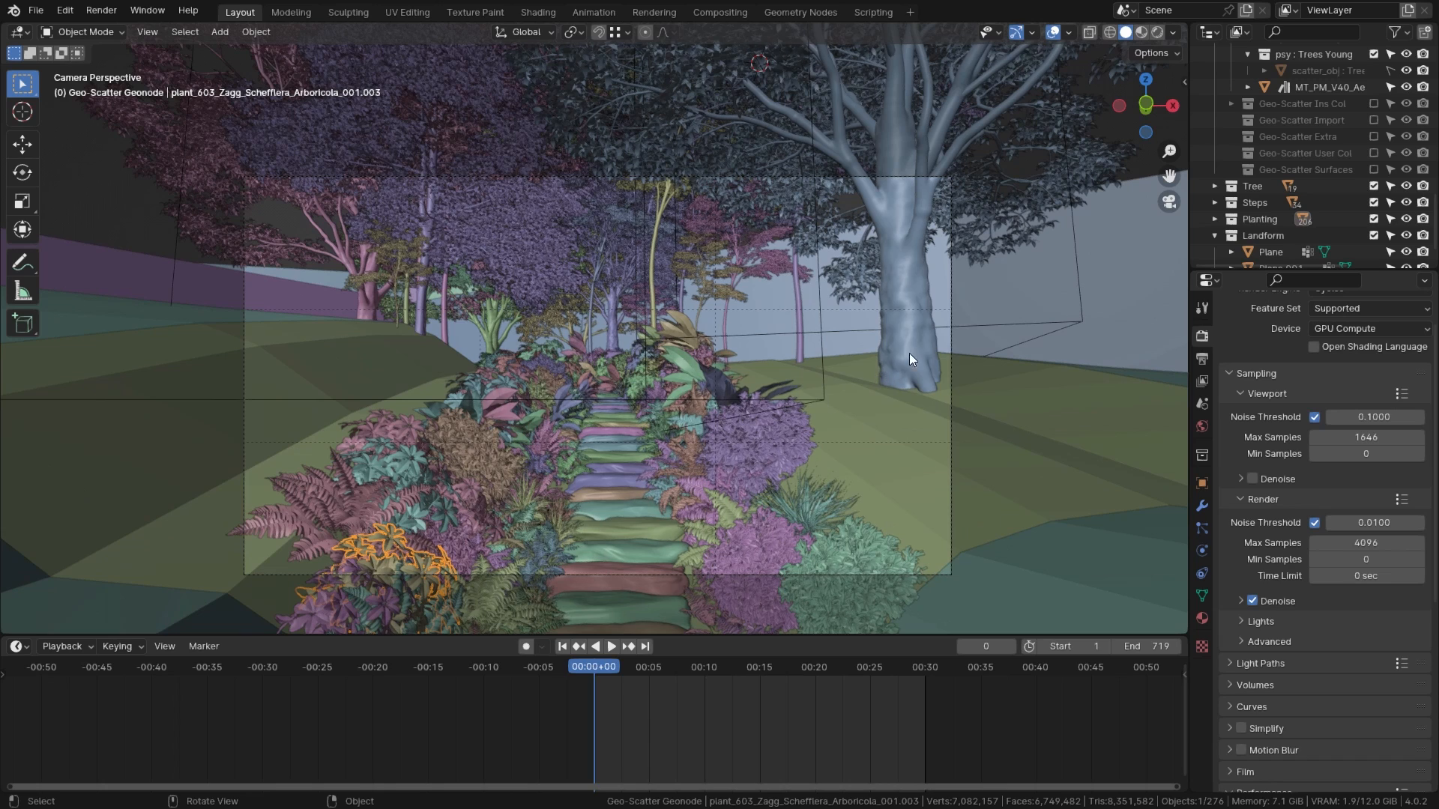
Step: Select the camera and review its lens, viewport display, composition guide and depth of field settings
left_click(951, 337)
left_click(1202, 551)
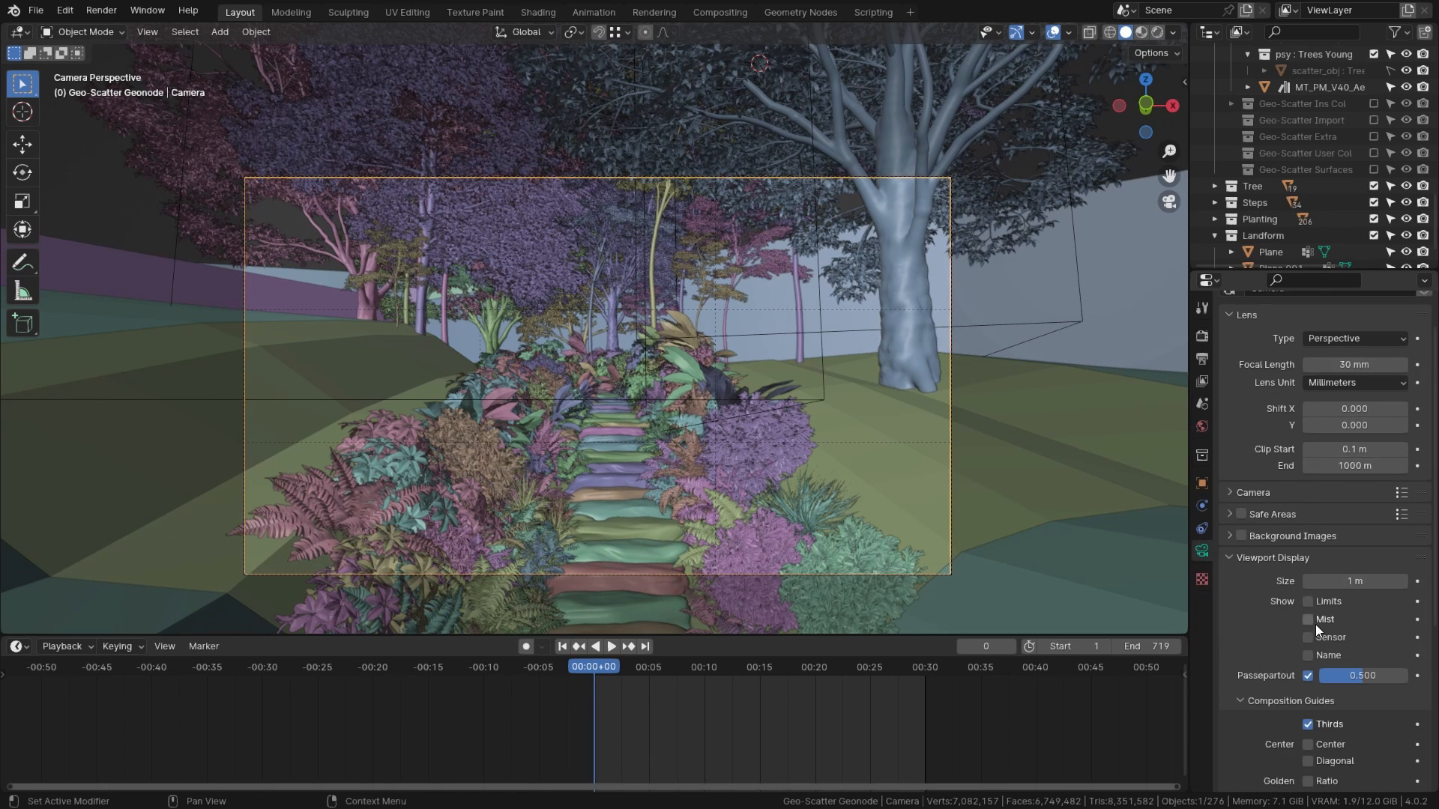
scroll(1278, 662, "down", 4)
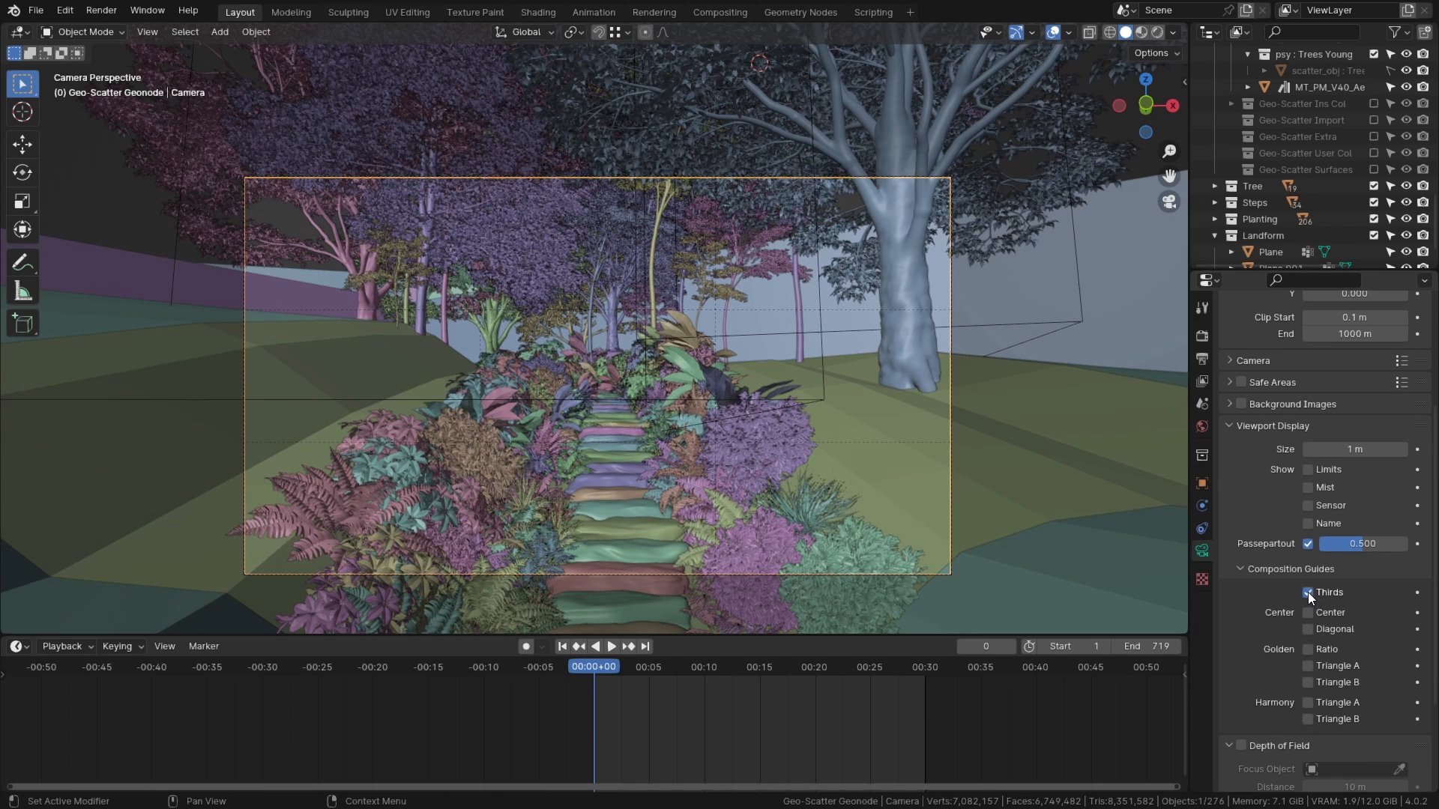
scroll(1272, 461, "up", 1)
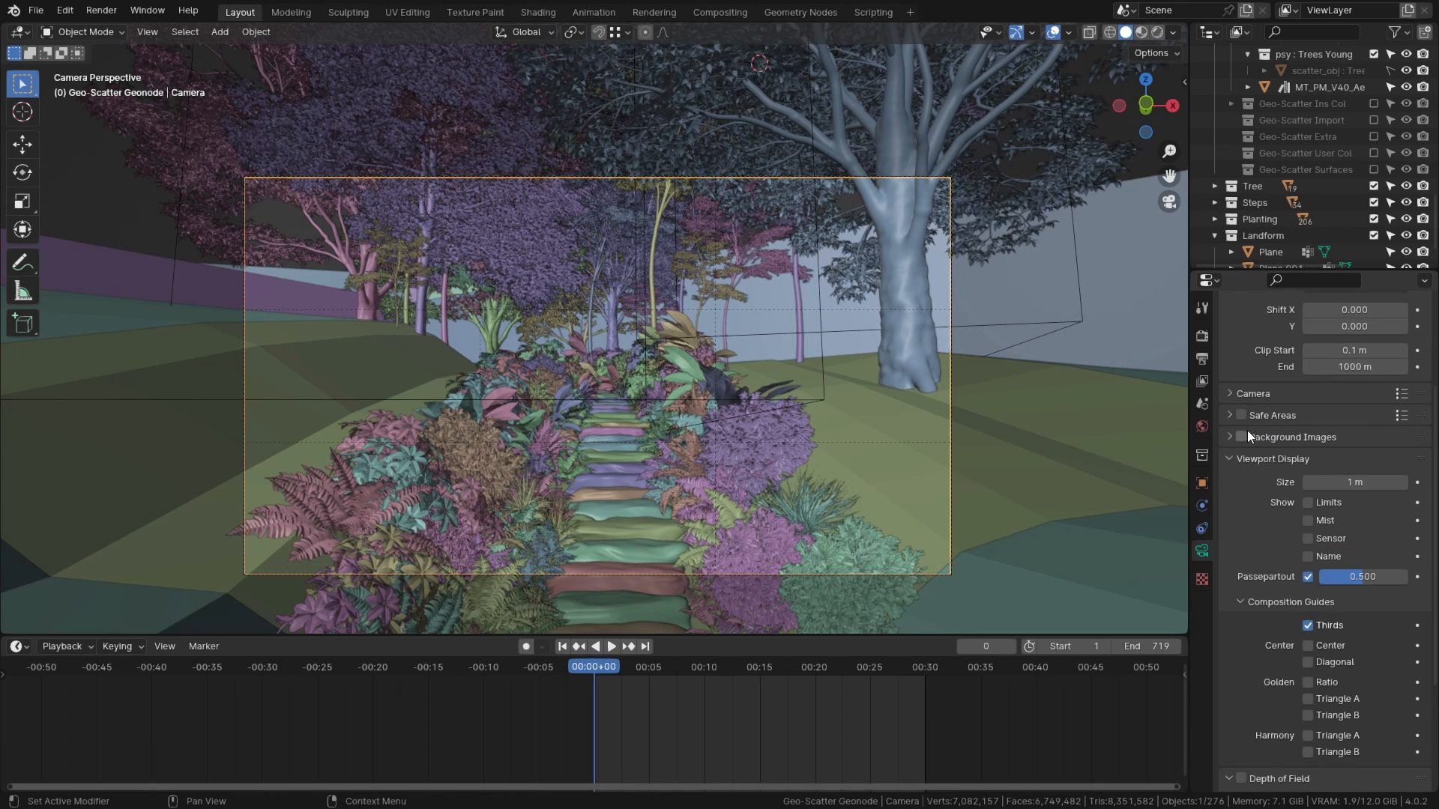
scroll(1248, 449, "down", 3)
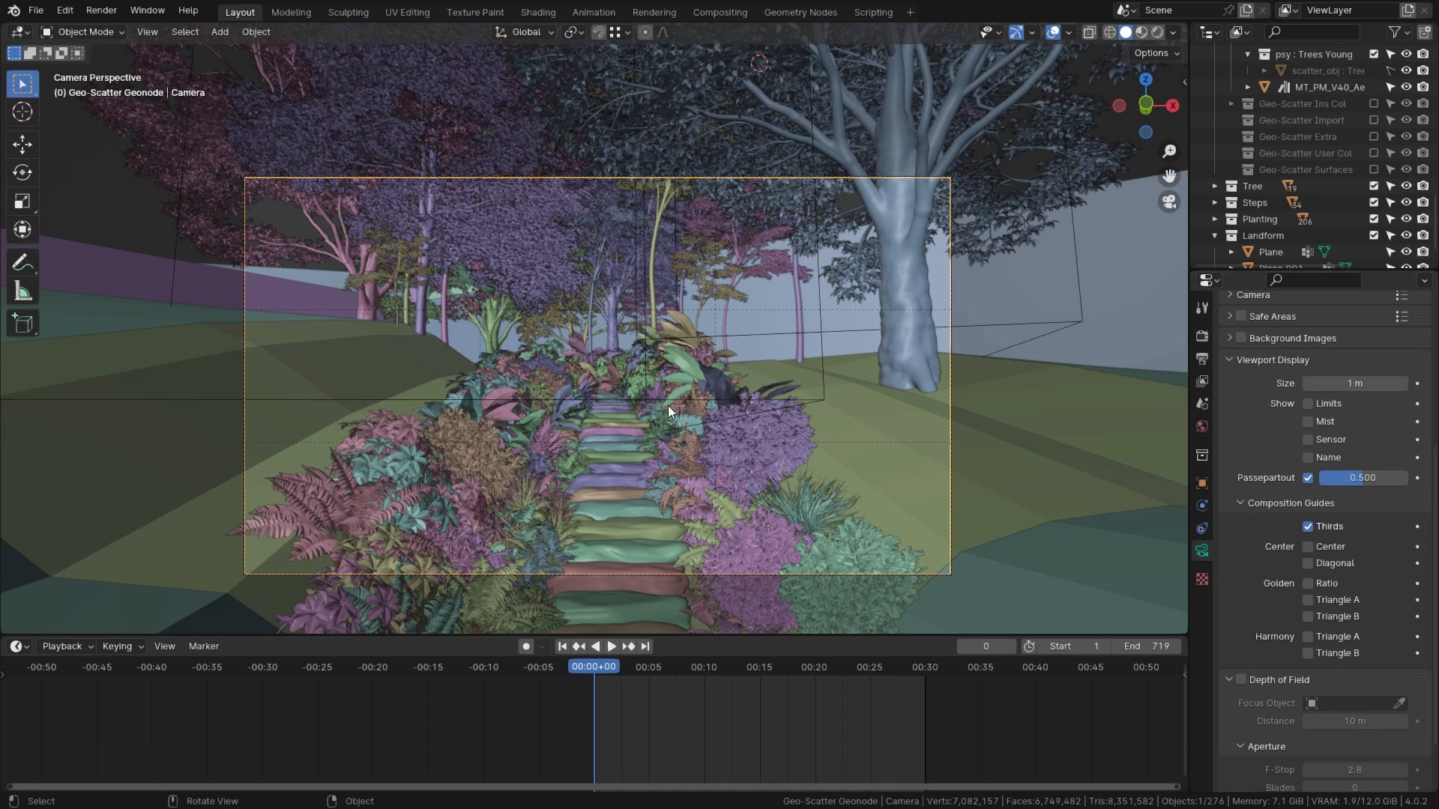
scroll(668, 406, "up", 2)
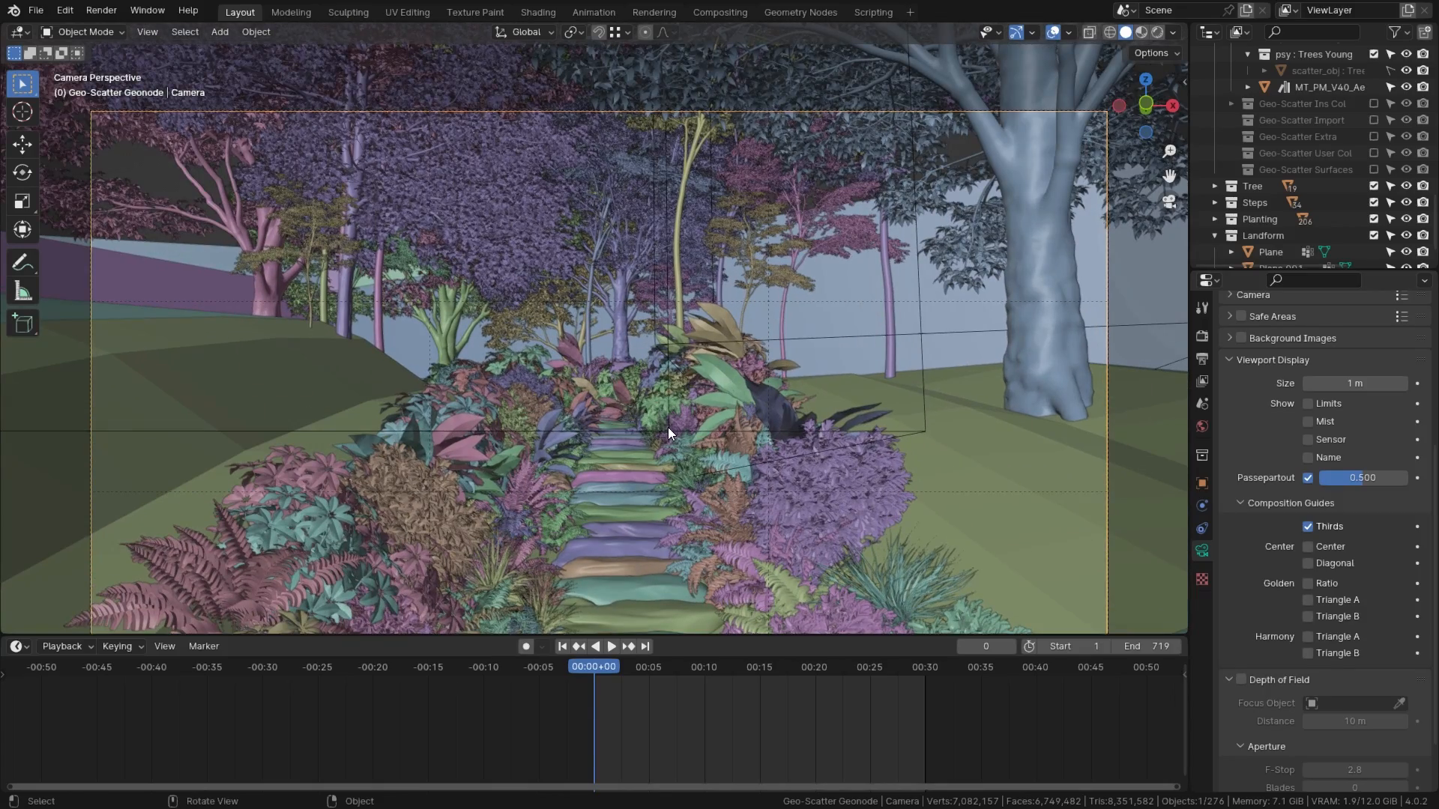
scroll(656, 416, "down", 2)
Step: Fly the camera to a starting view of the stone steps at about X -0.32 m, Y -4.67 m, Z 1.62 m
key("shift+grave")
key("w")
key("w")
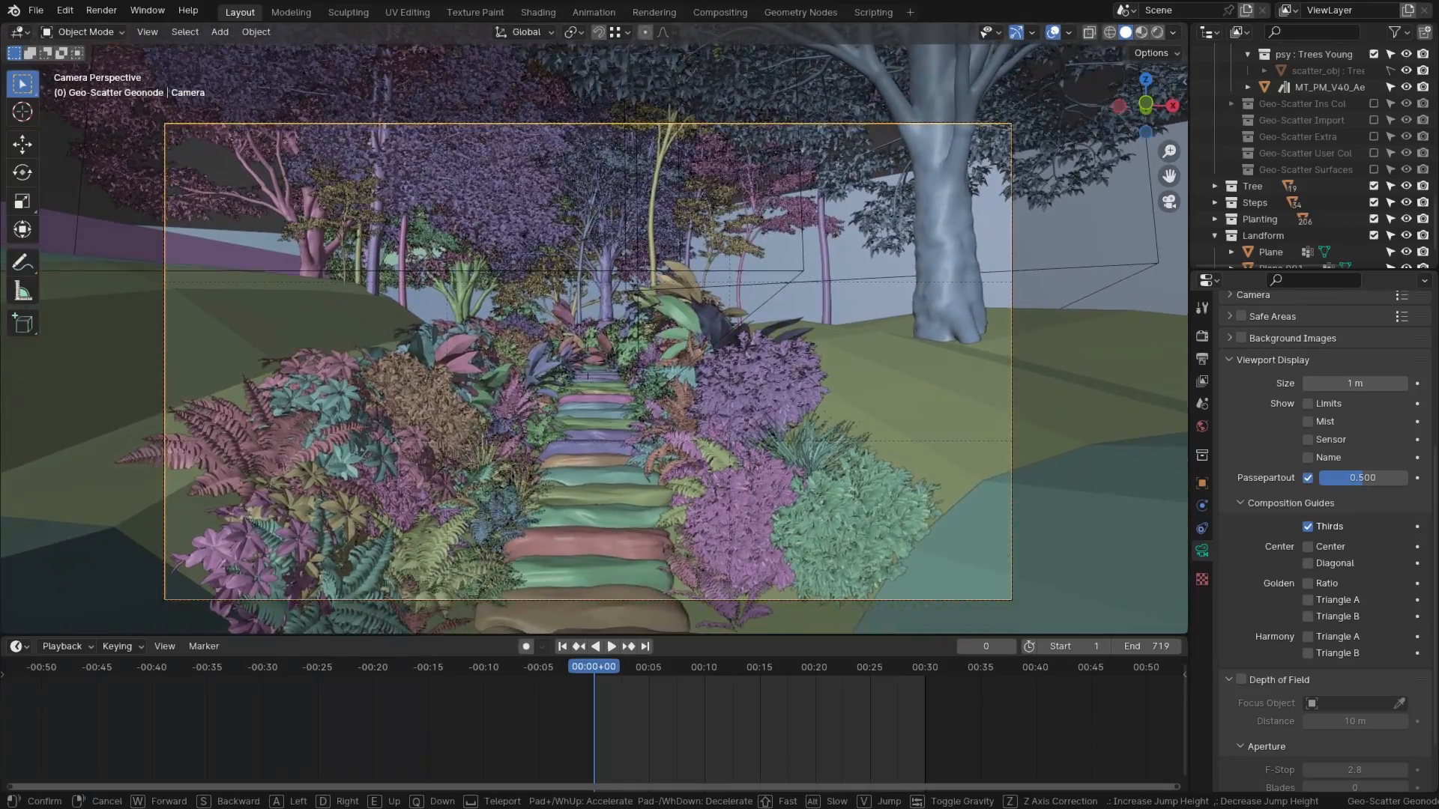
key("d")
key("a")
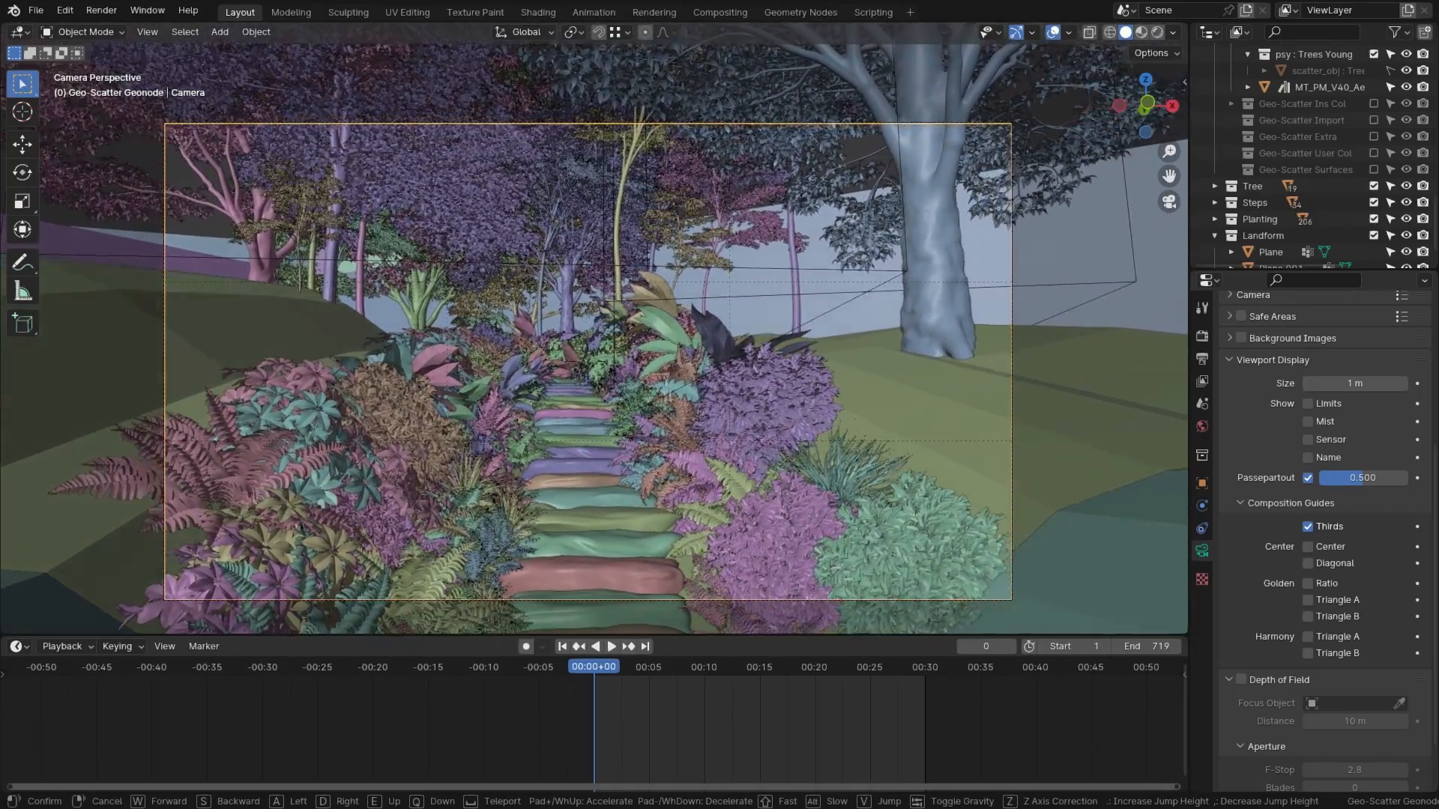
key("Return")
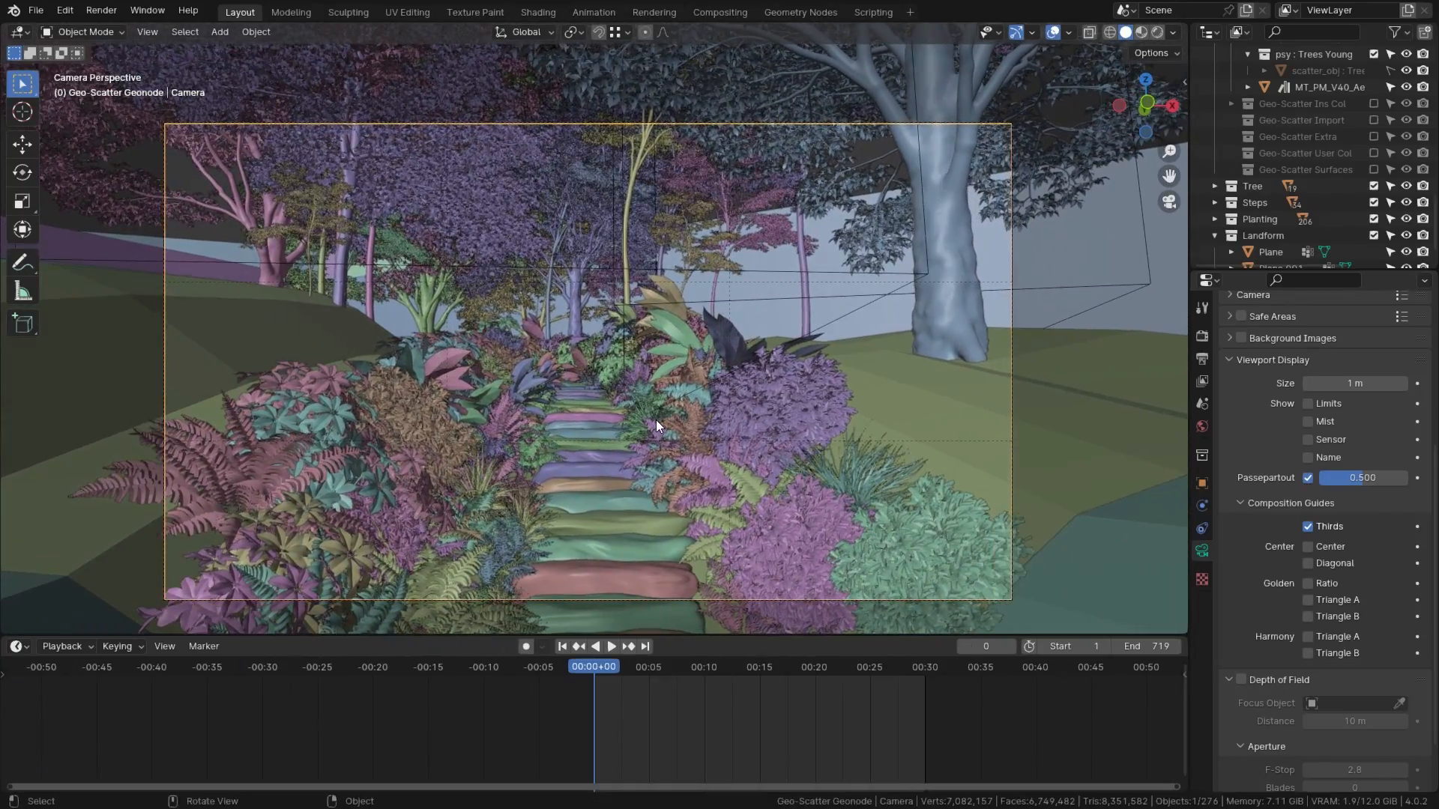
Step: Keyframe the camera's X, Y and Z location and X, Y and Z rotation at frame 0
left_click(1203, 482)
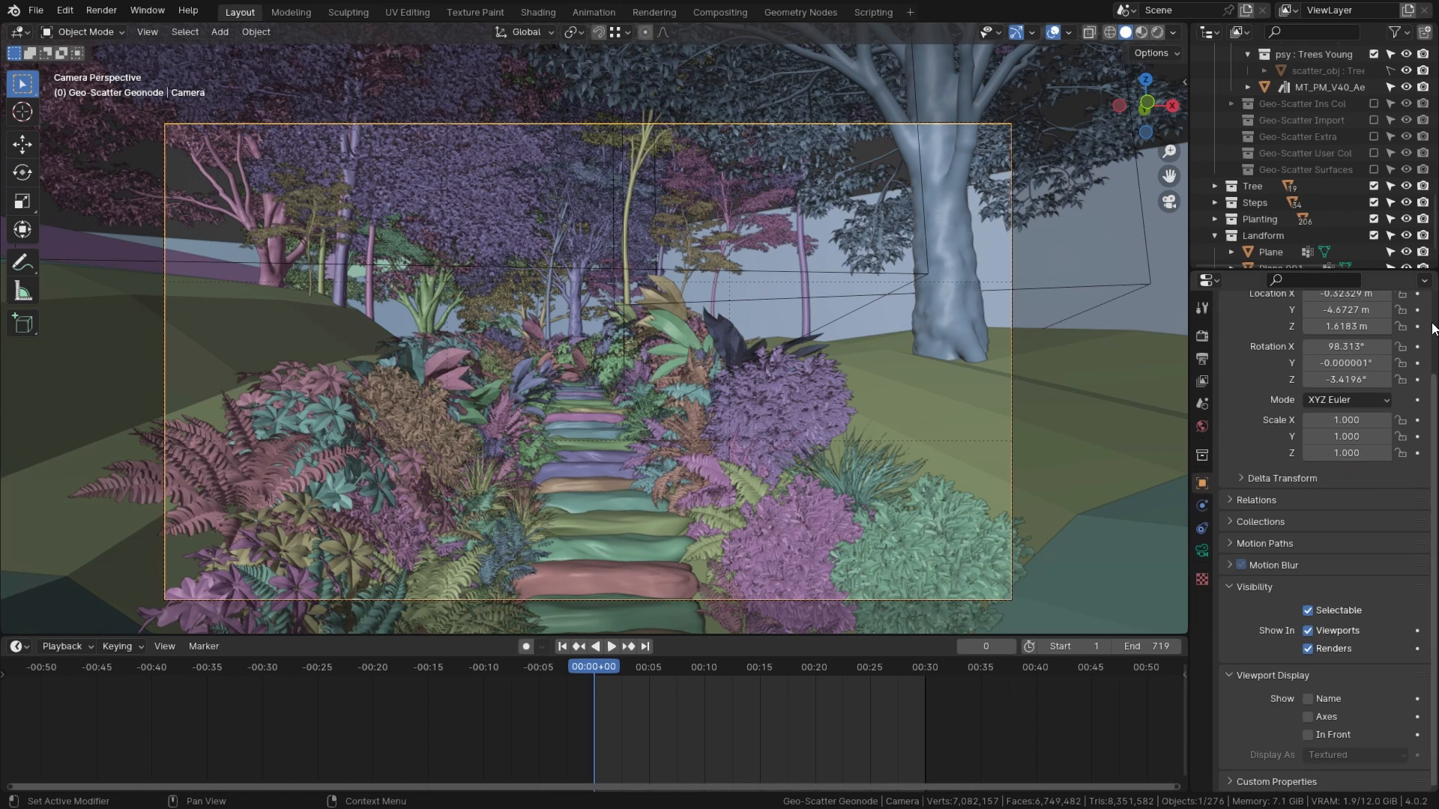
left_click(1417, 383)
left_click(1418, 401)
left_click(1418, 417)
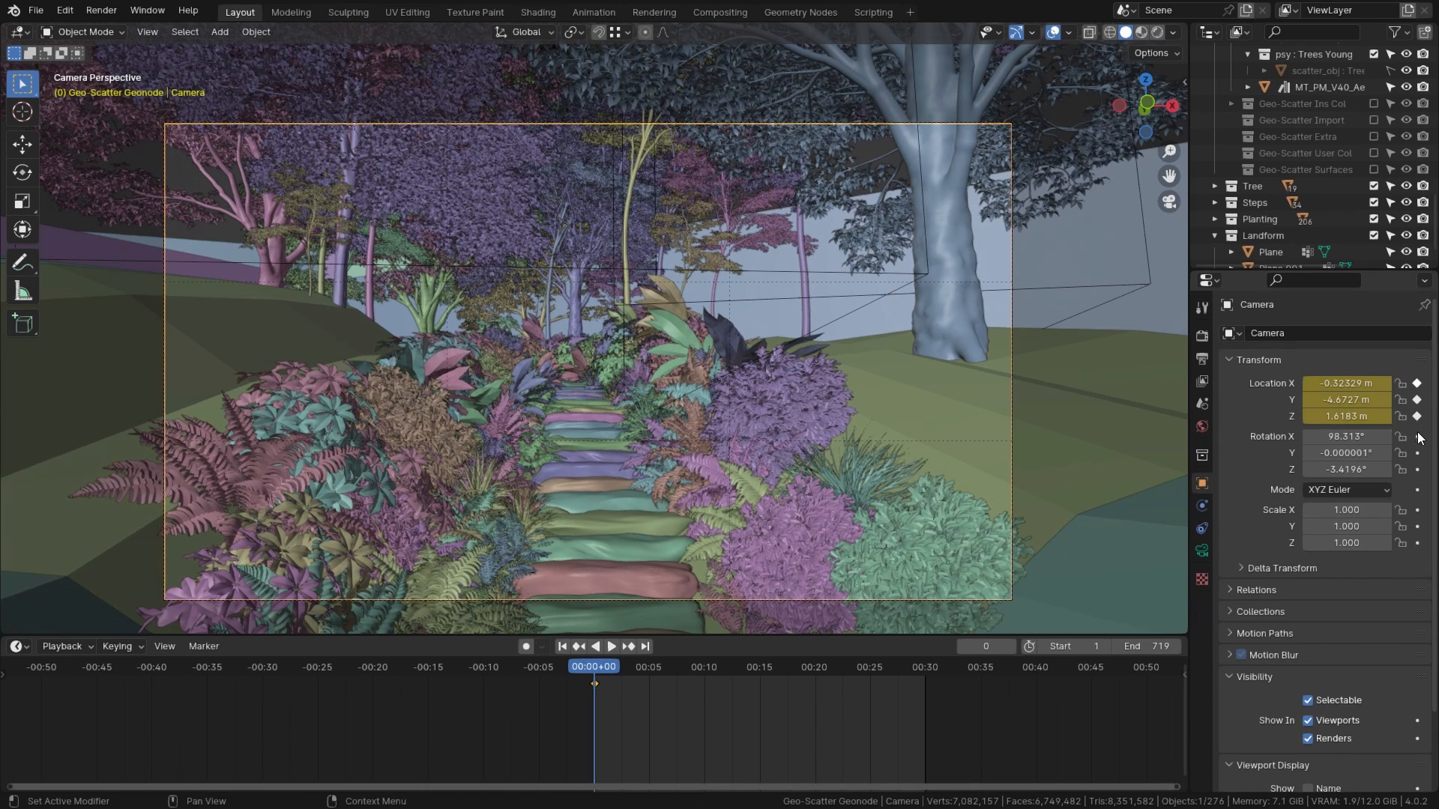
left_click(1418, 437)
left_click(1418, 454)
left_click(1418, 470)
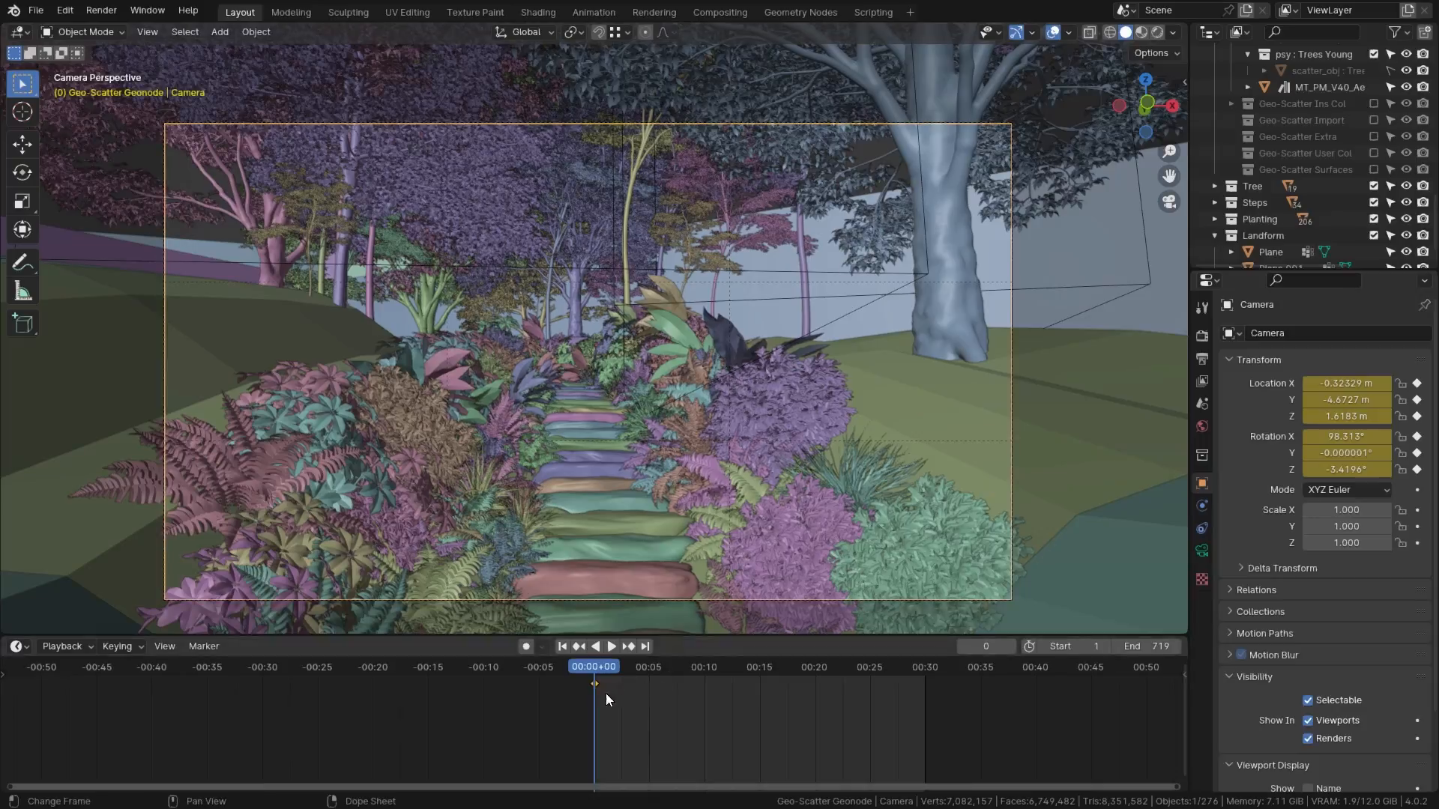
key("shift+grave")
key("w")
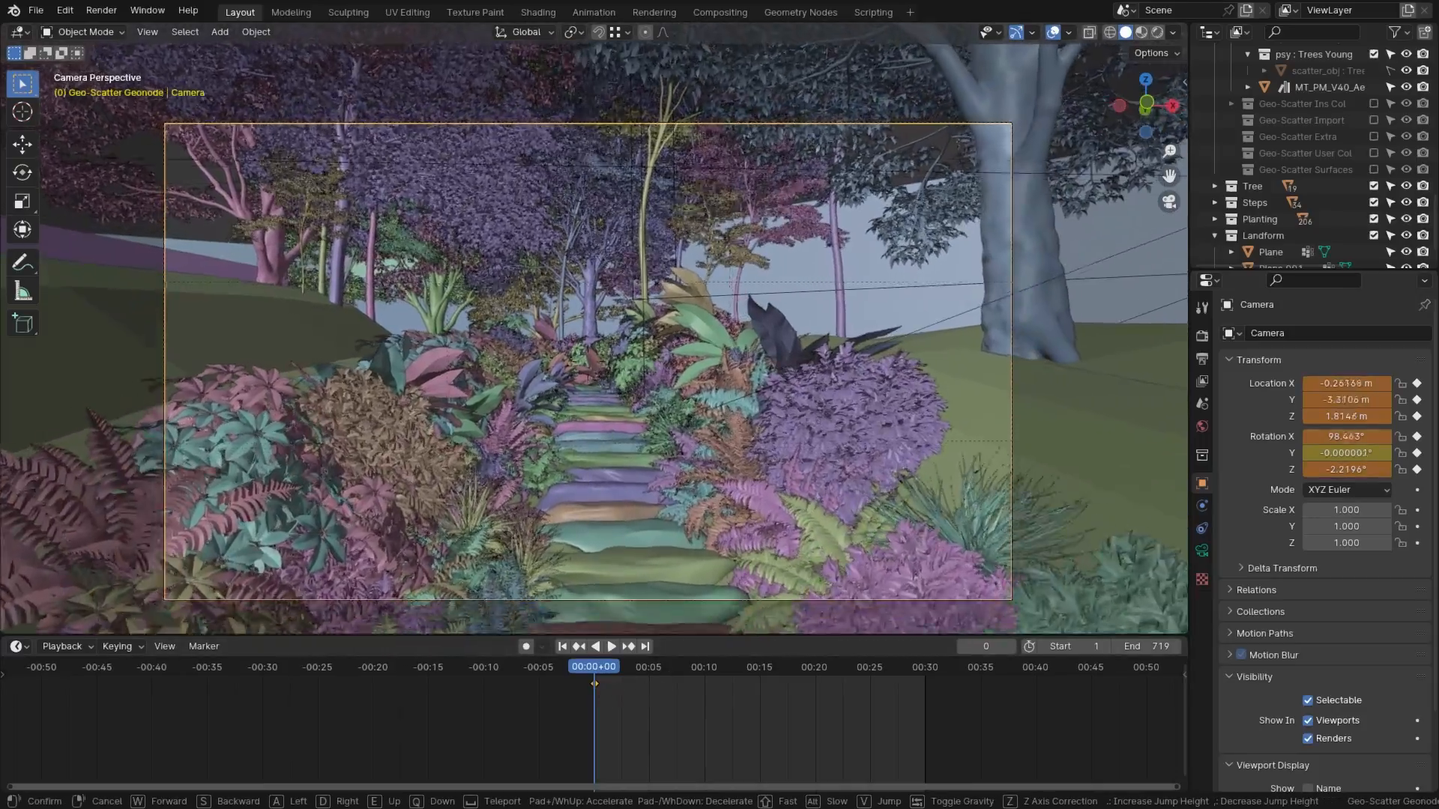
key("w")
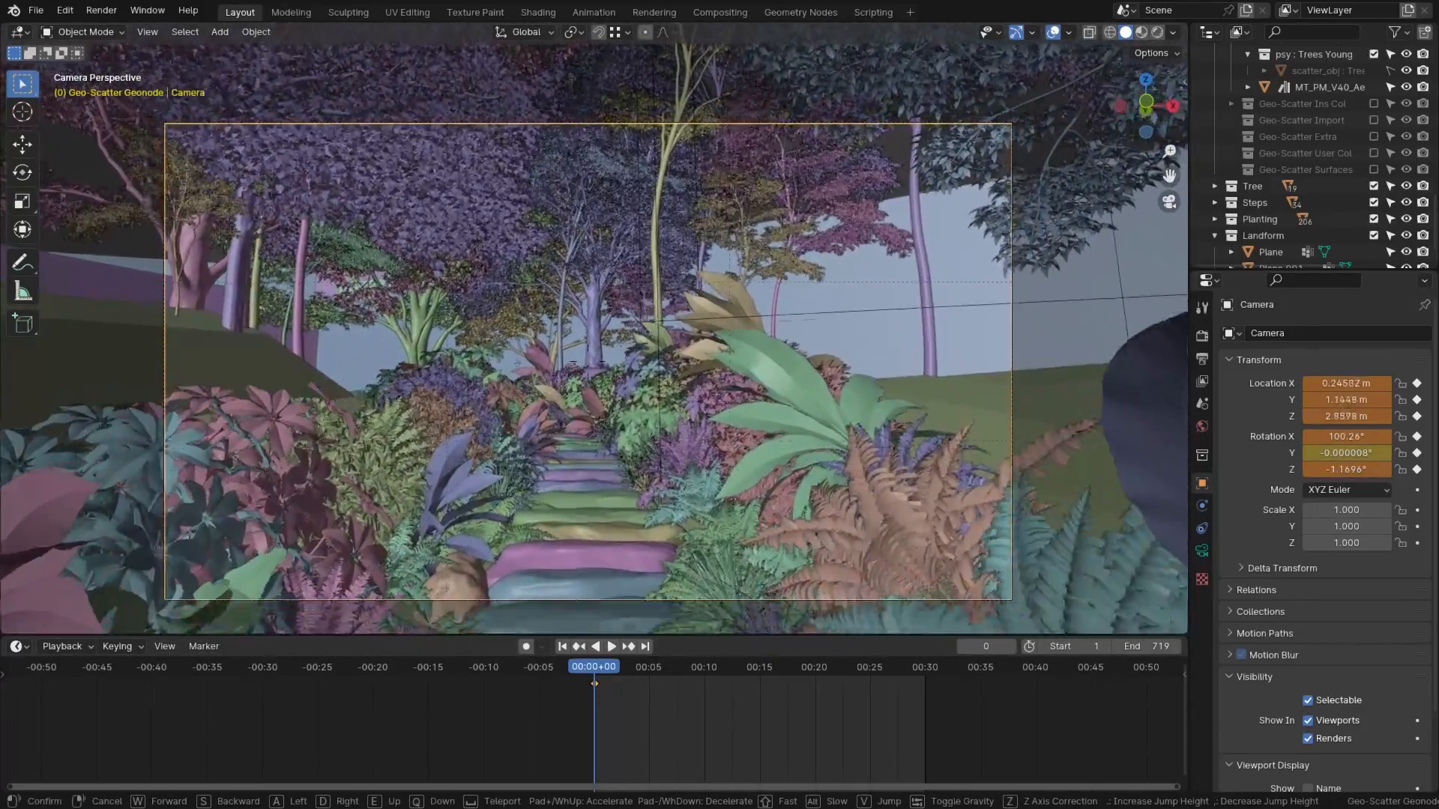
key("w")
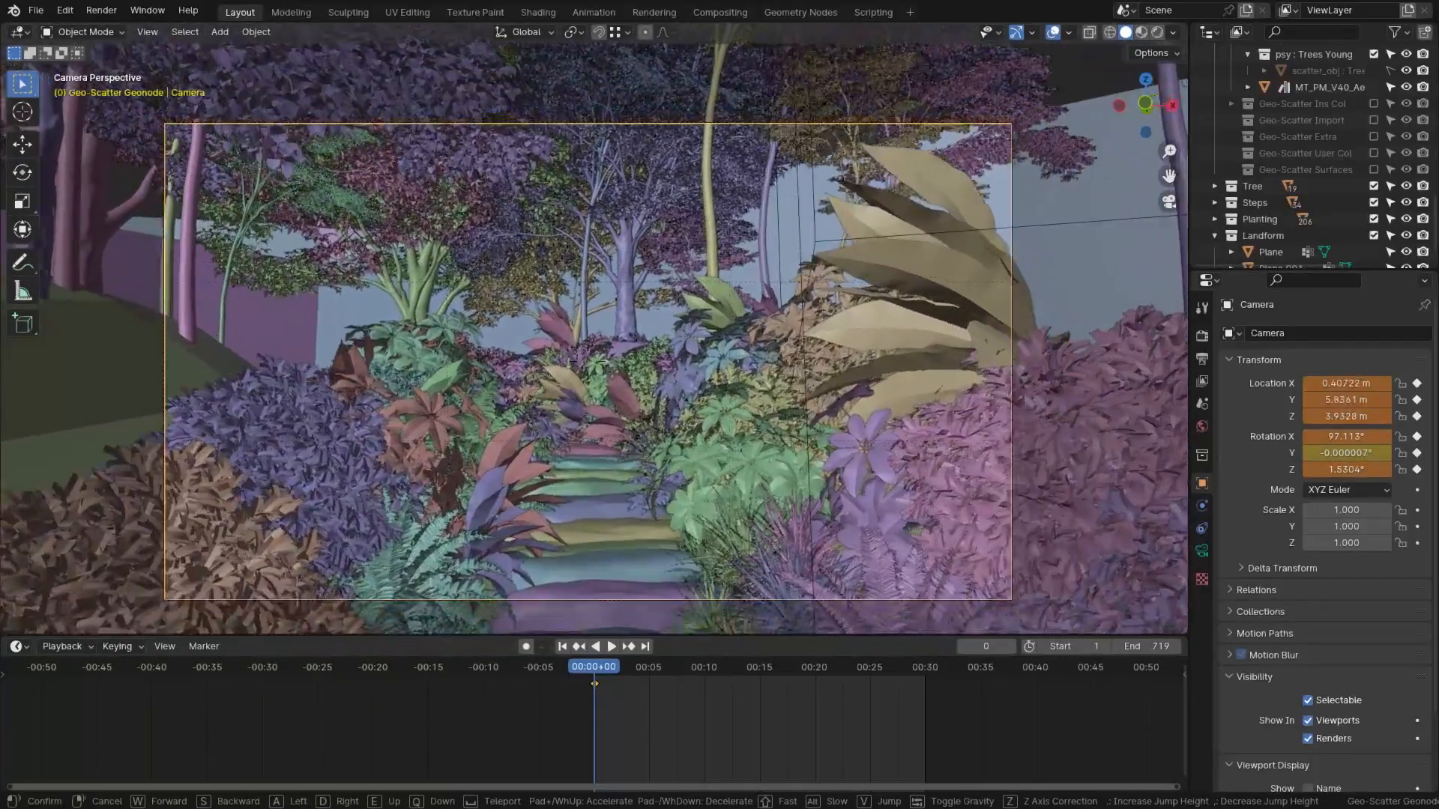
key("w")
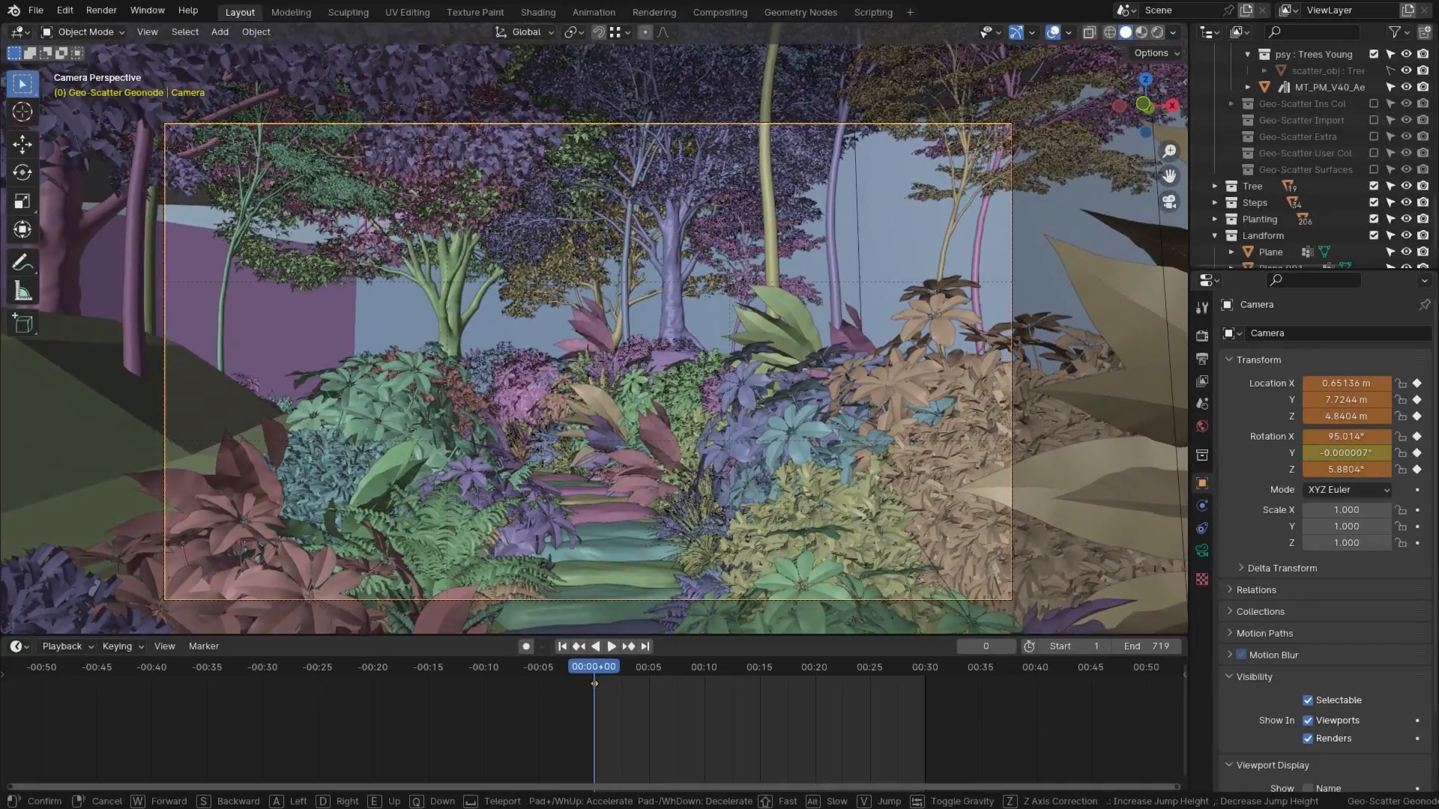
key("s")
key("a")
key("w")
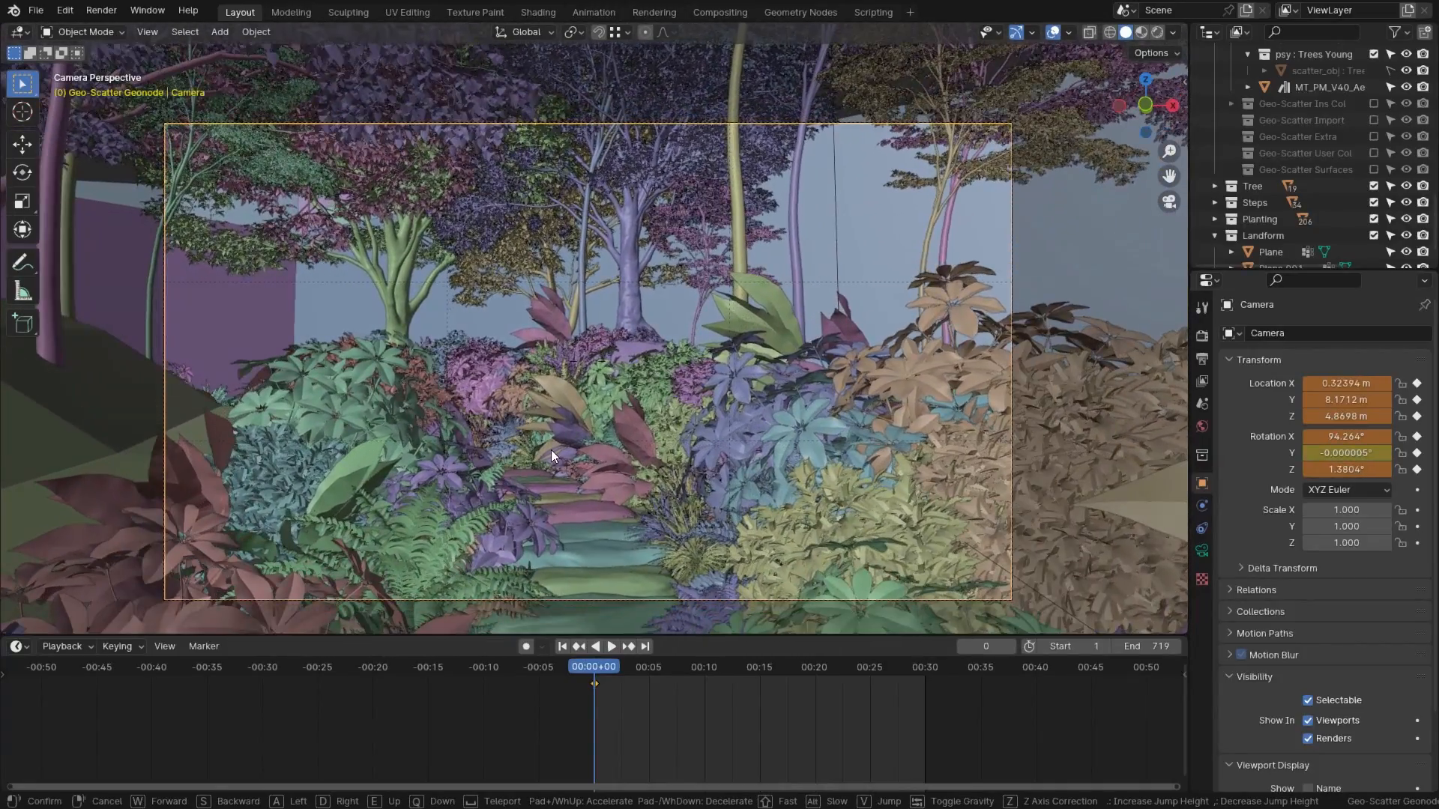
left_click(551, 453)
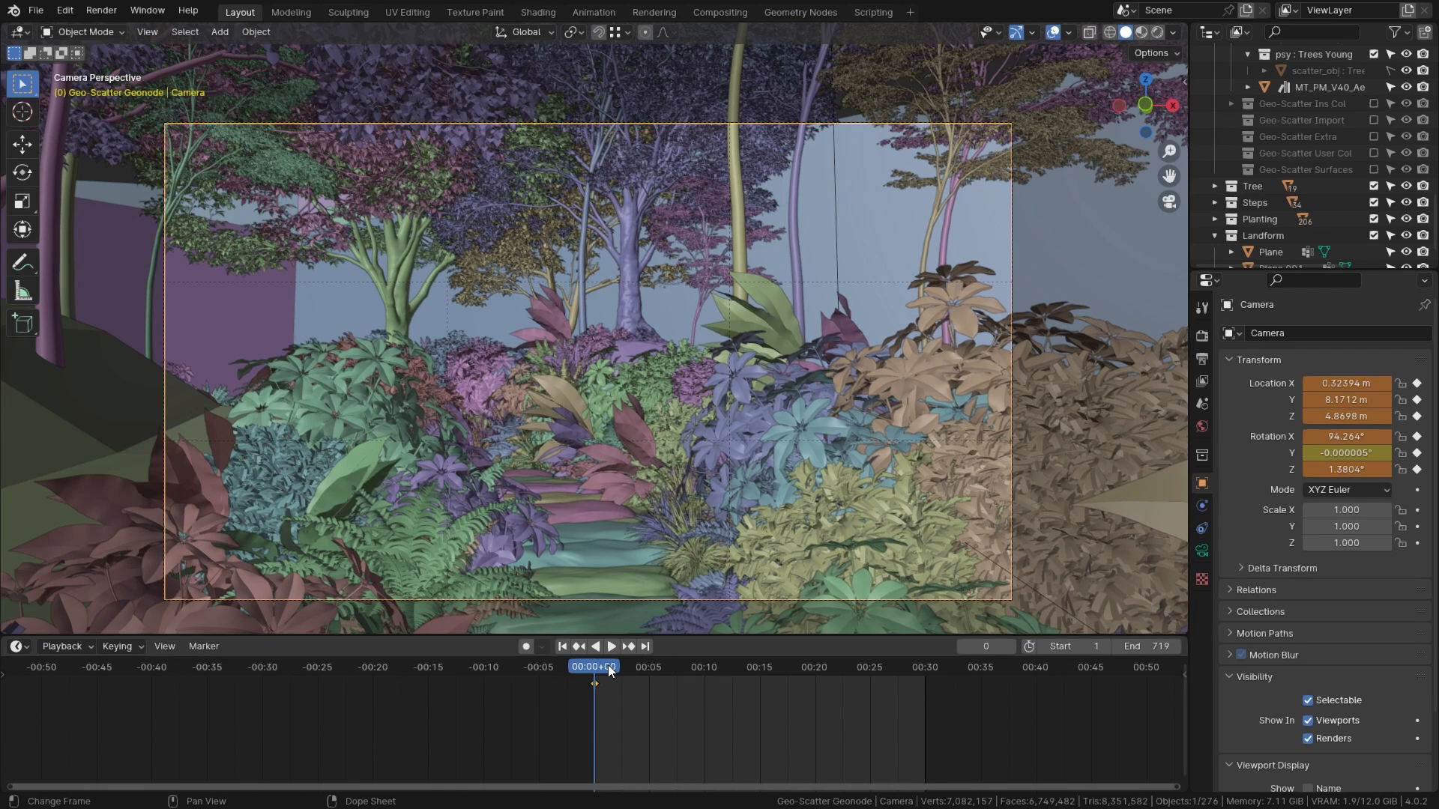
Step: Go to frame 243 and fly the camera up the stone steps to about X 0.56 m, Y 8.74 m, Z 4.84 m
left_click(706, 667)
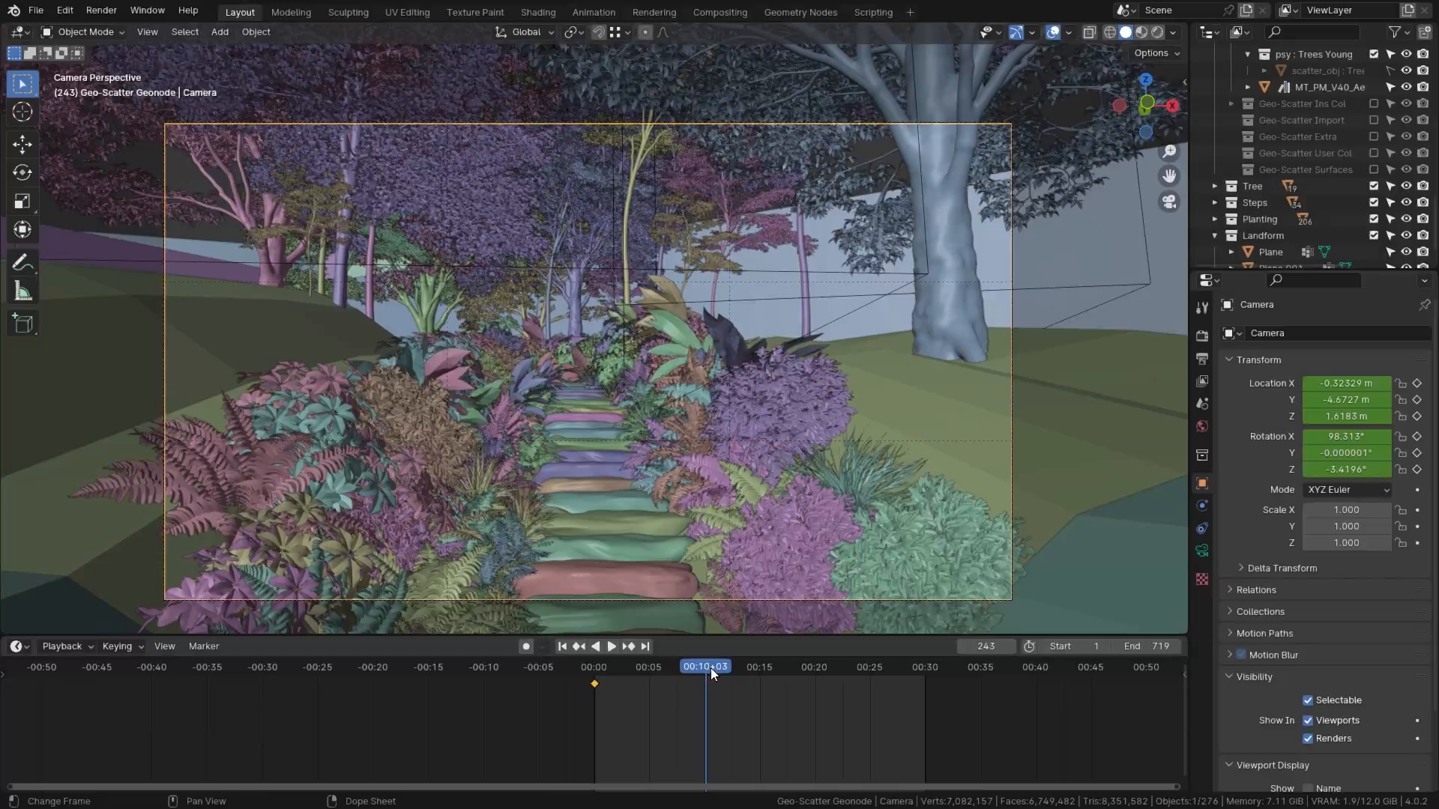
key("shift+grave")
key("w")
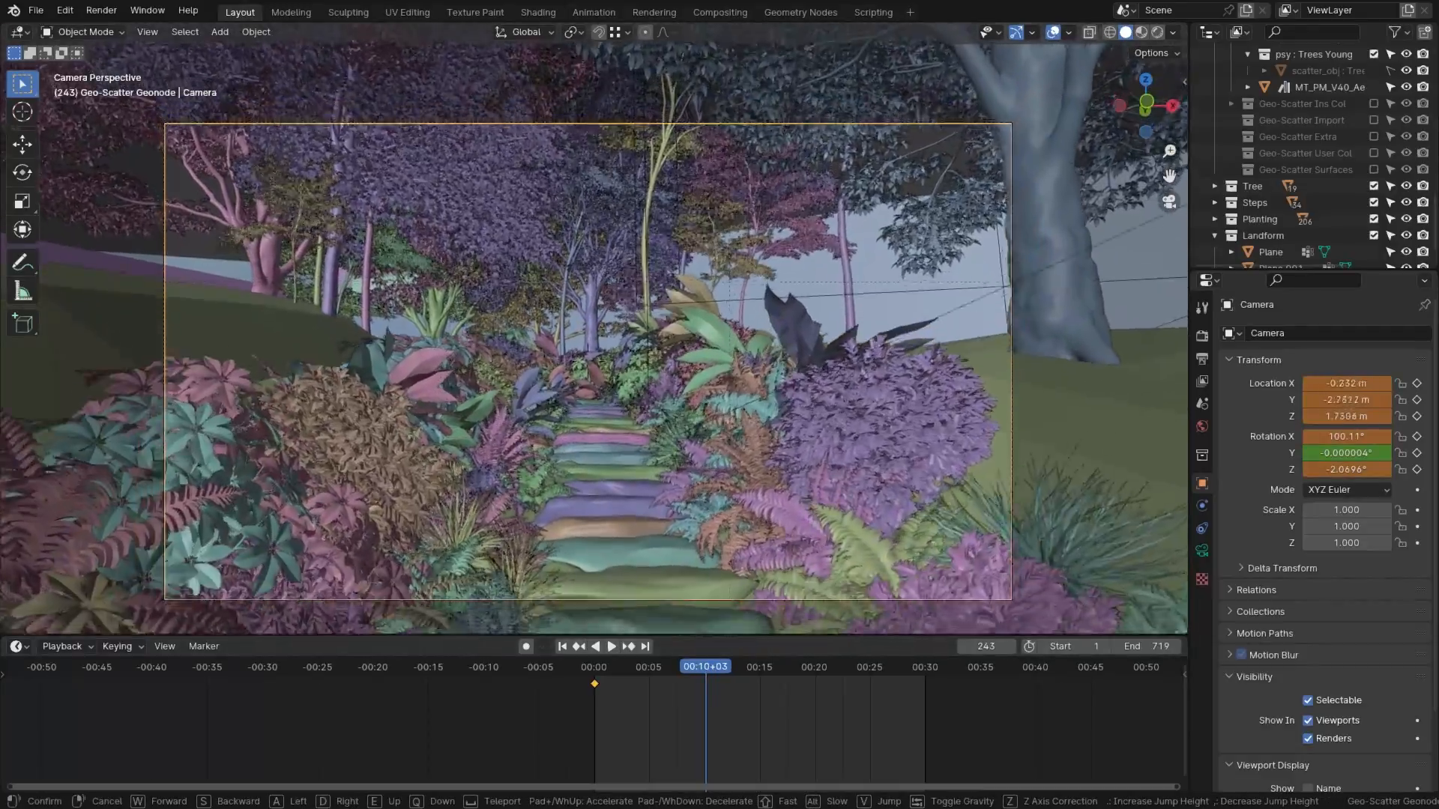
key("w")
key("w")
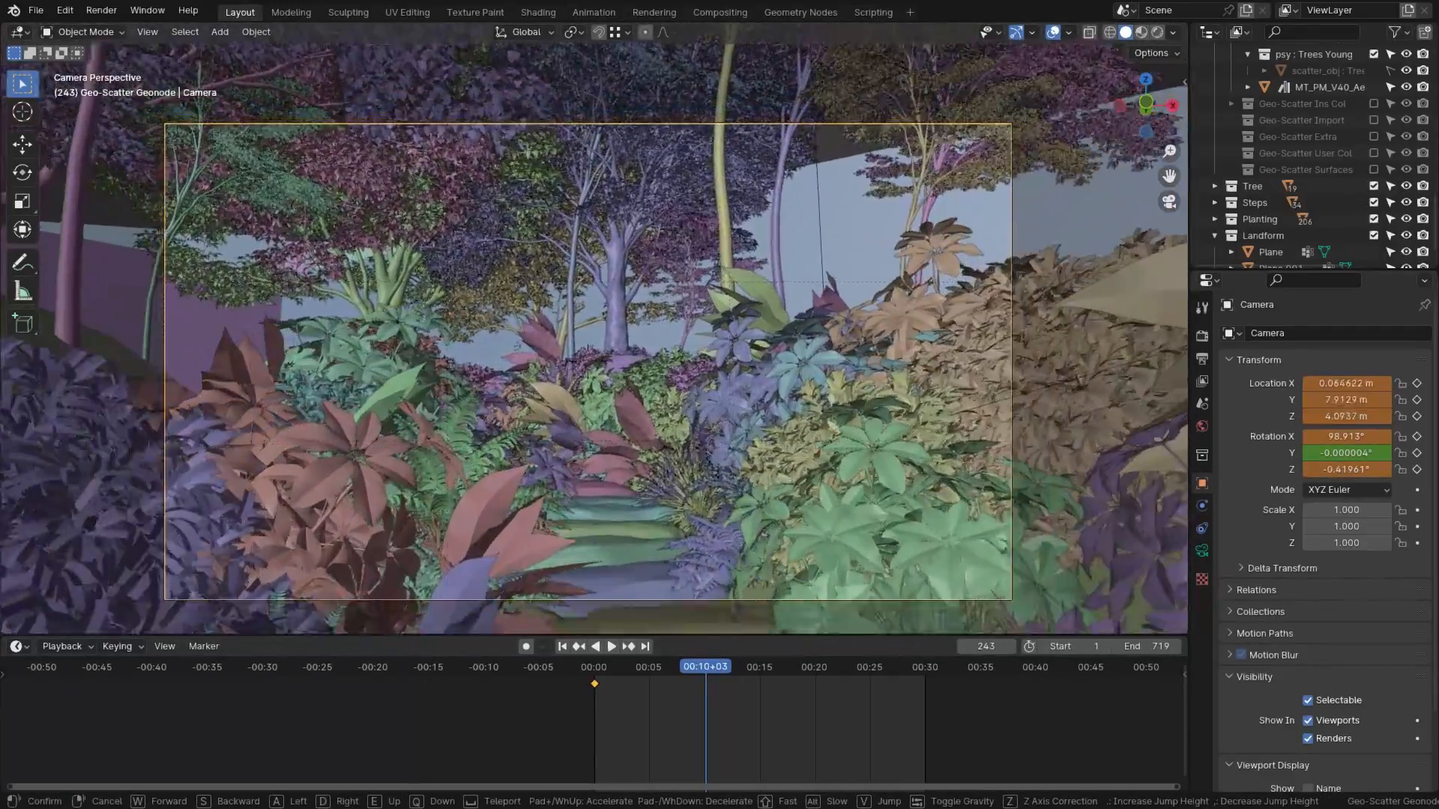
key("s")
key("e")
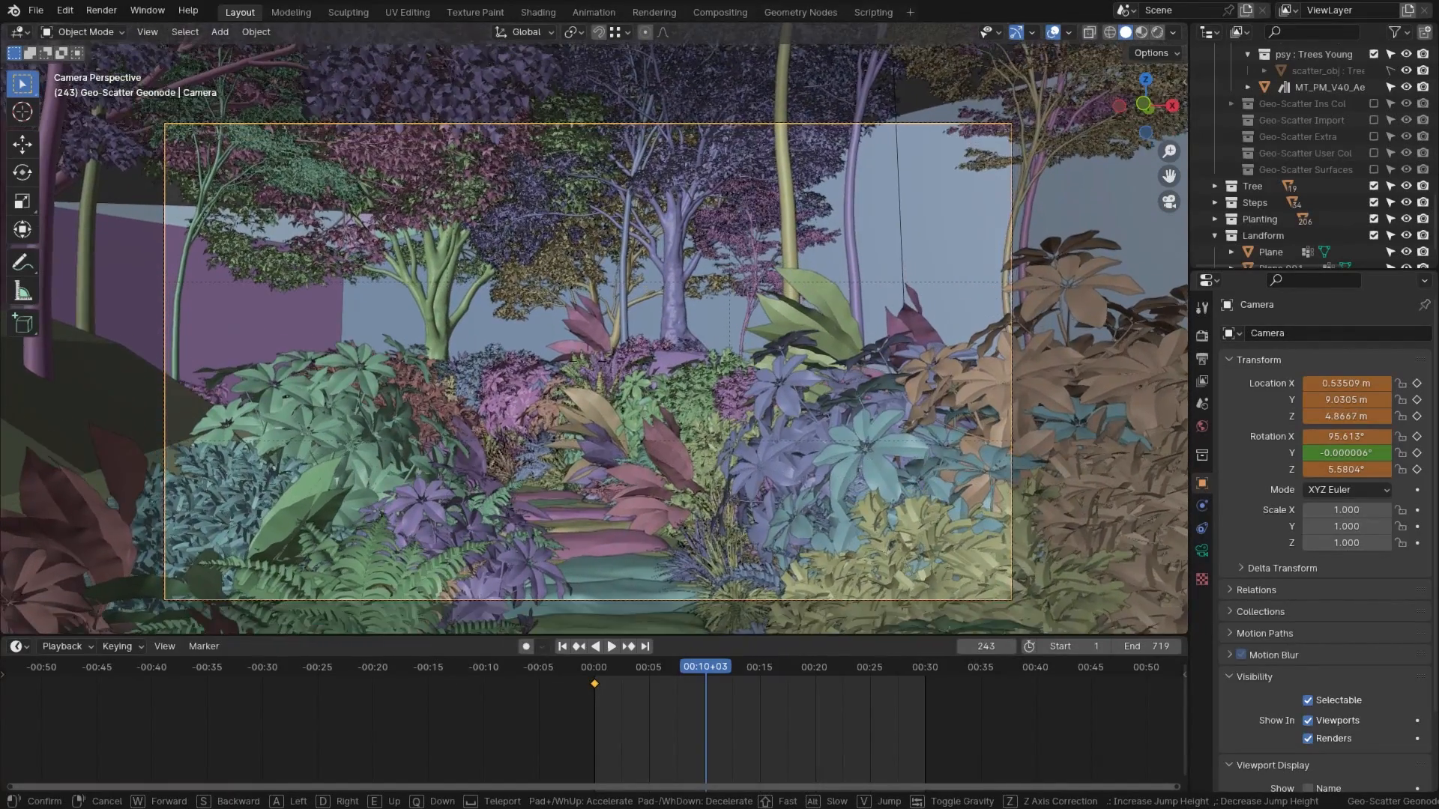
key("Return")
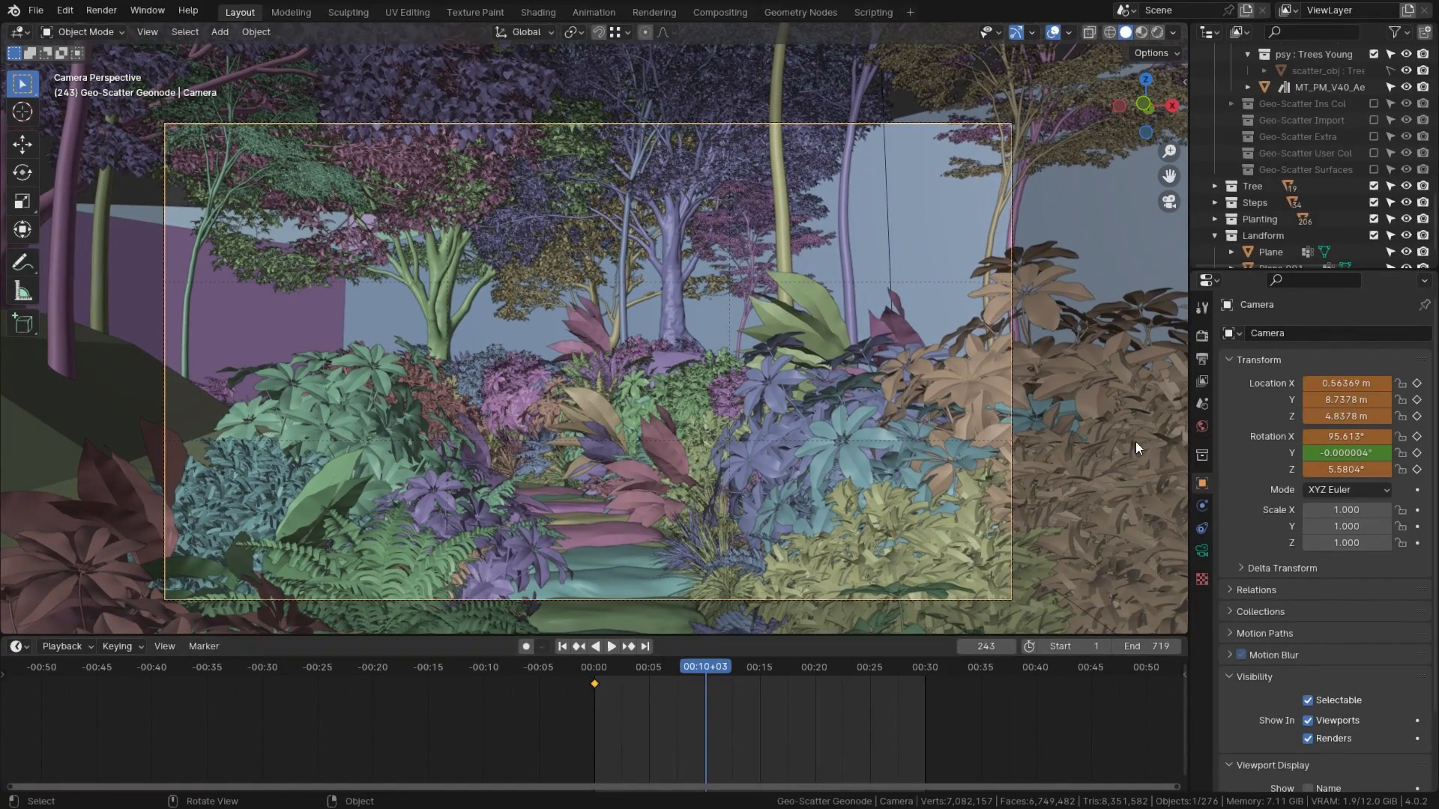
Step: Keyframe the camera's selected channels at frame 243 and play the camera animation from the beginning
key("i")
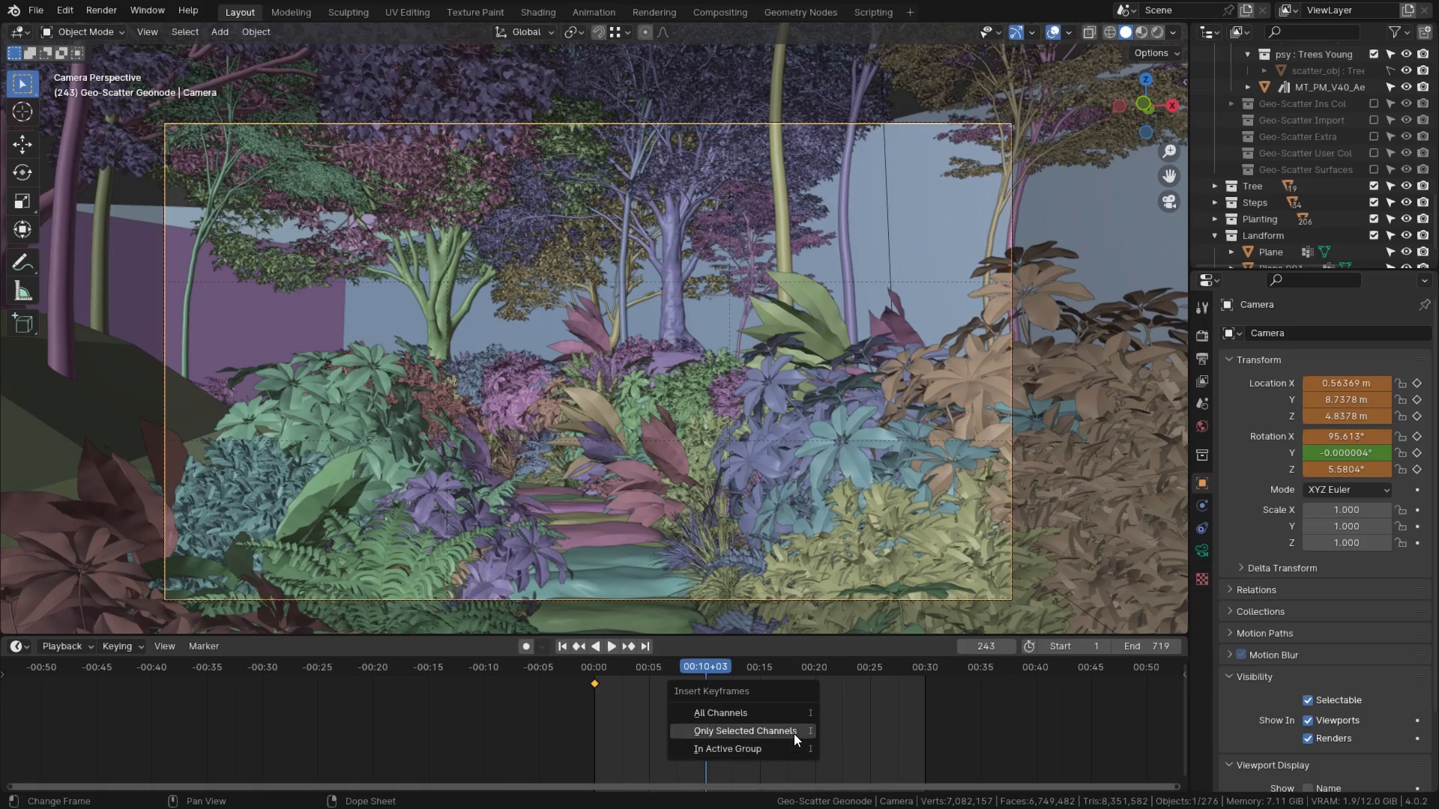
left_click(790, 731)
left_click_drag(713, 667, 587, 645)
left_click(612, 646)
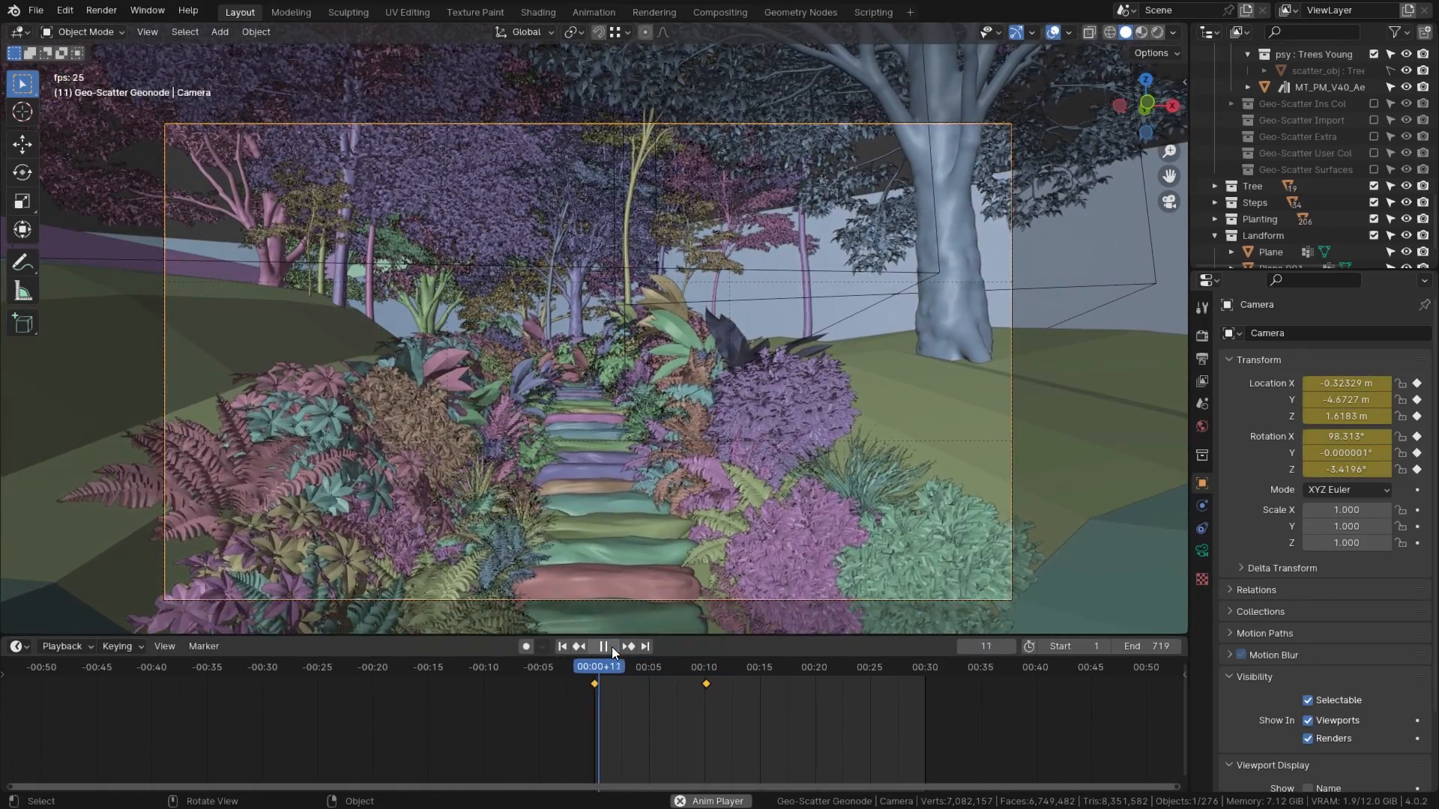
Step: Set the interpolation of both camera keyframes to Linear
left_click_drag(587, 694, 707, 682)
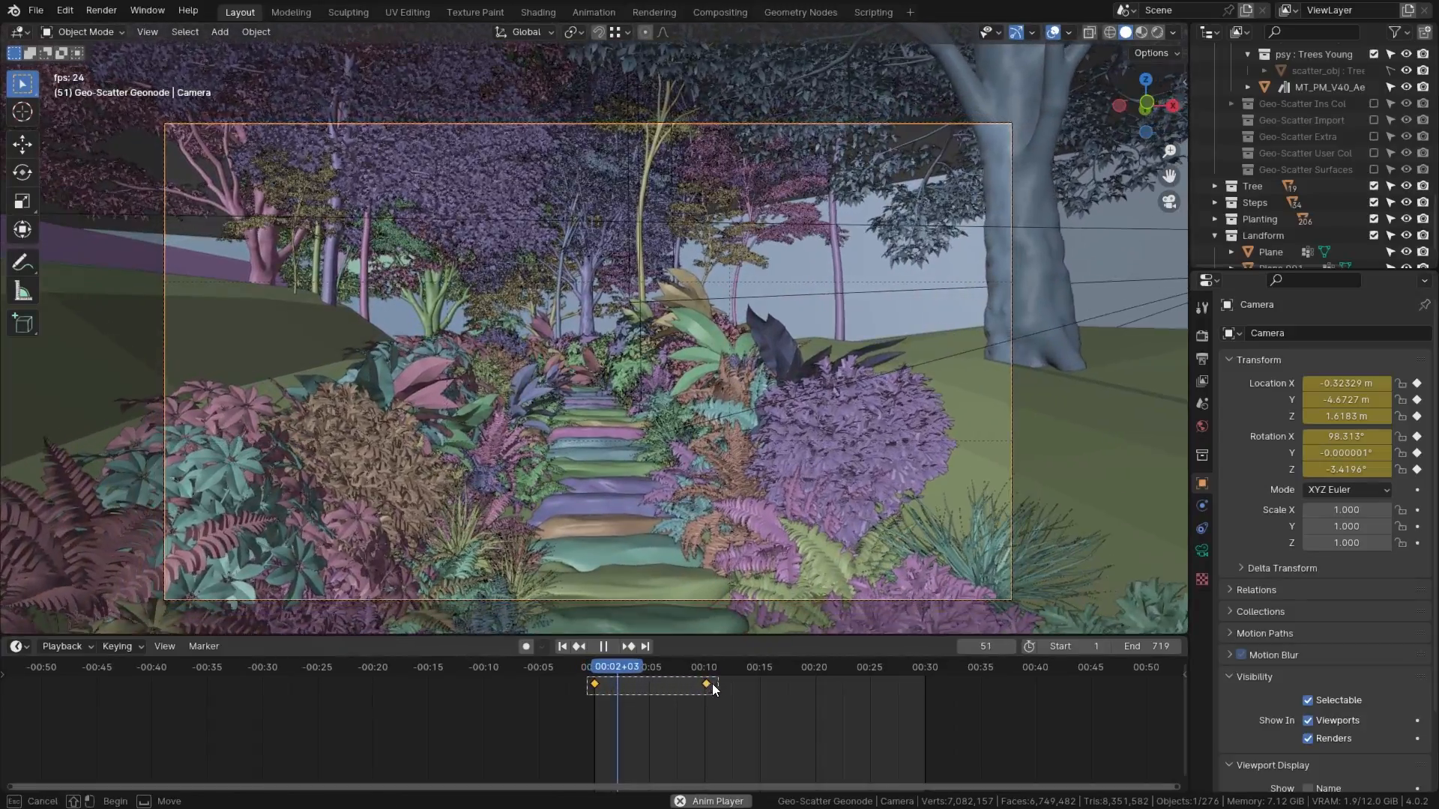
right_click(708, 682)
mouse_move(708, 682)
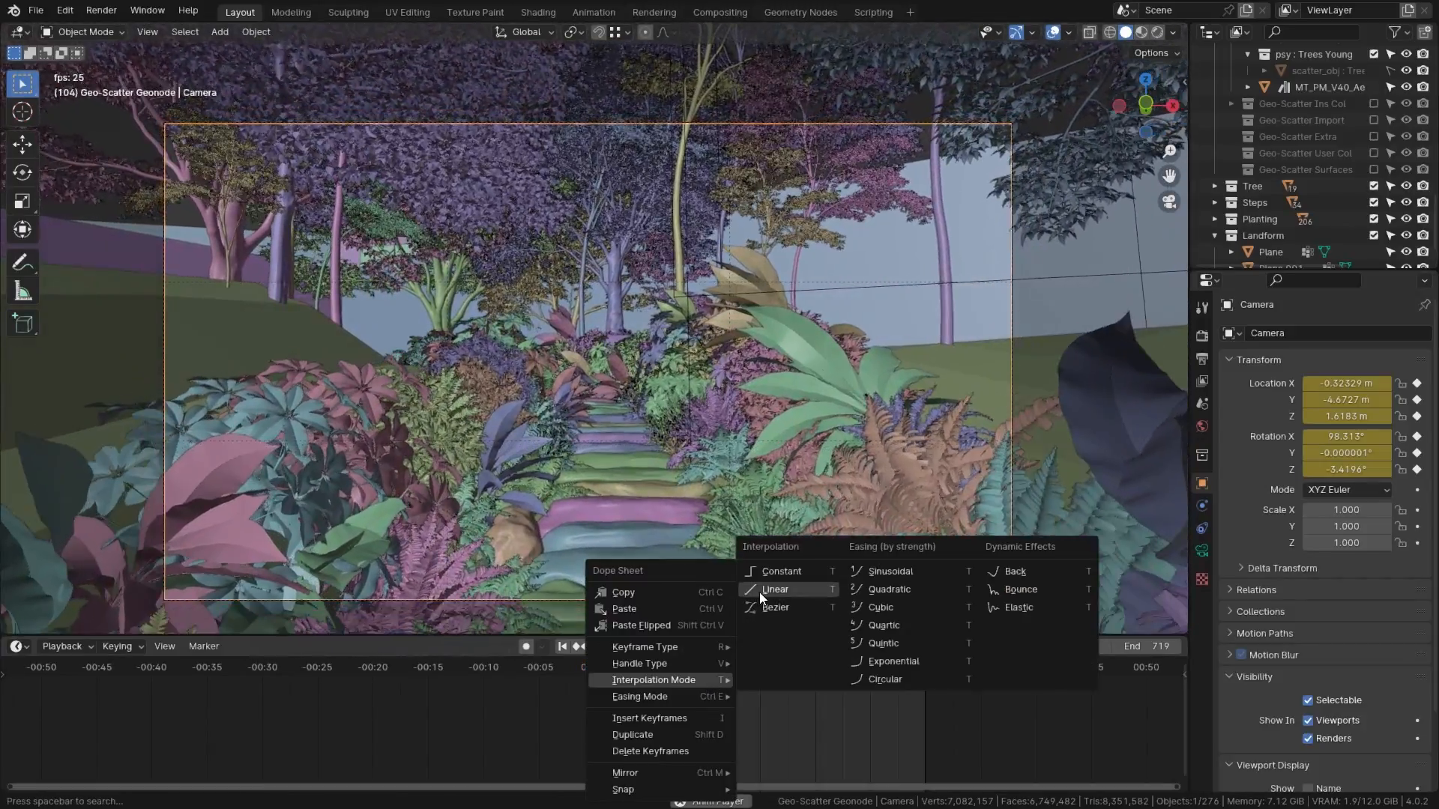
left_click(759, 590)
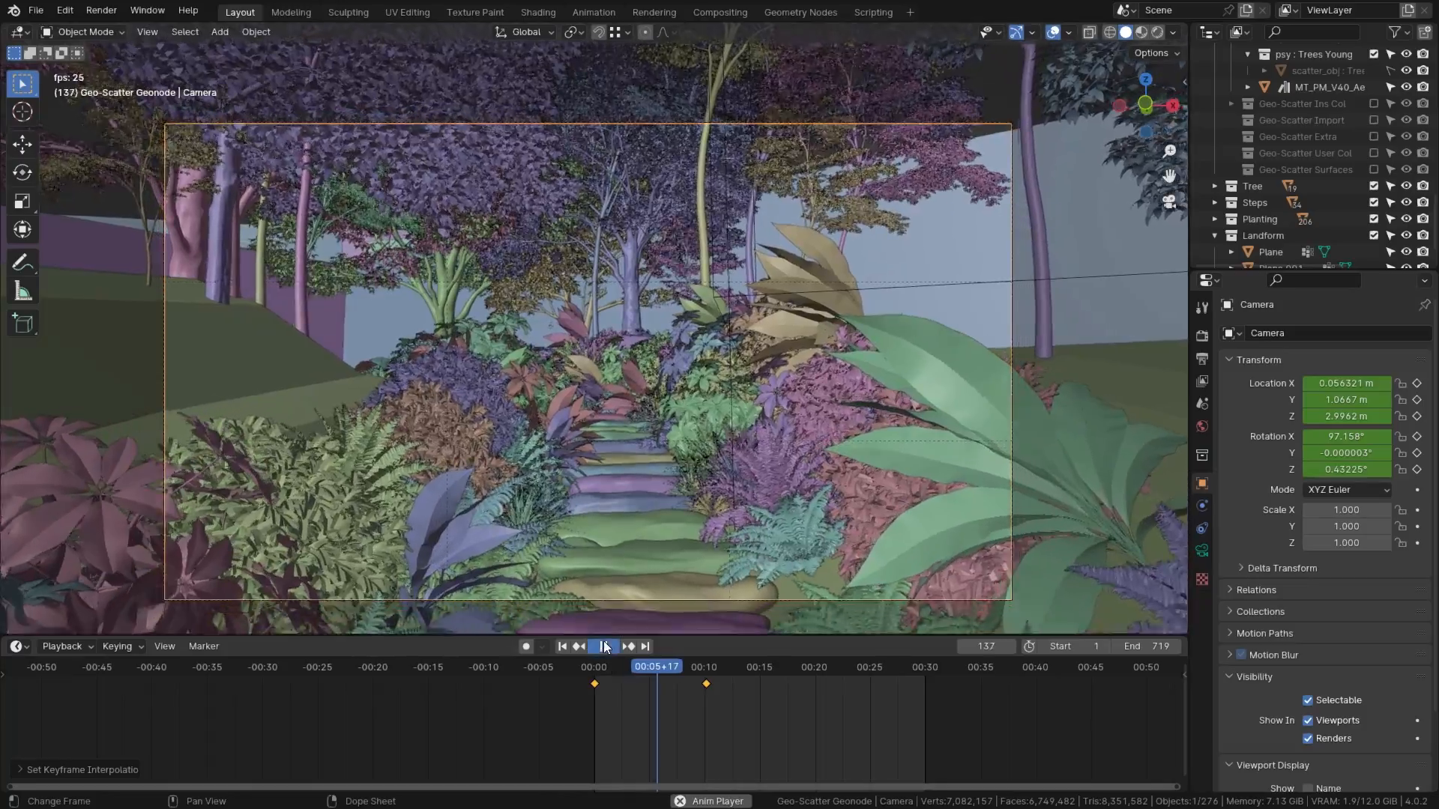
Step: Replay the camera animation from the start past the second keyframe to check the motion, and return to frame 0
left_click(603, 646)
left_click(562, 646)
left_click(613, 646)
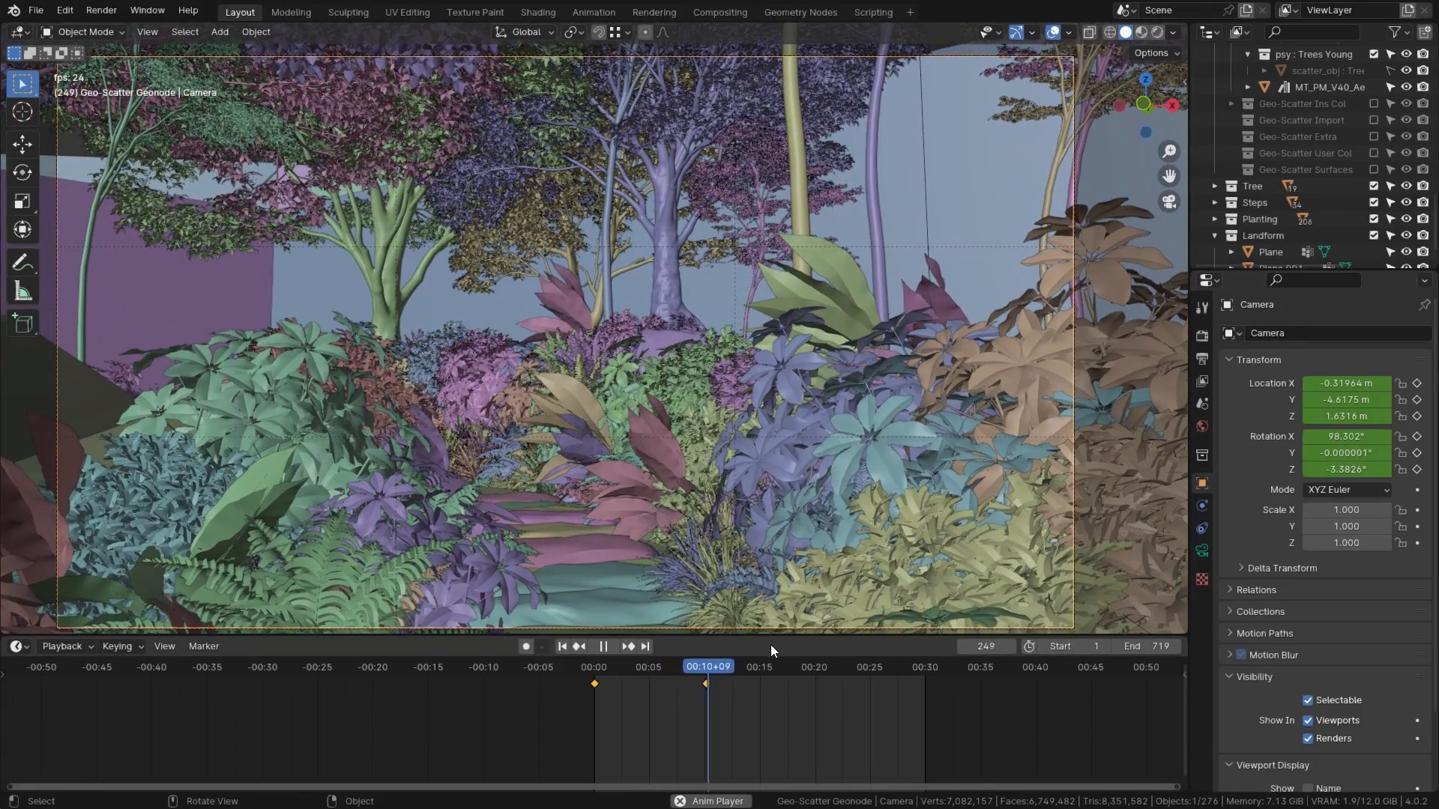
key("Escape")
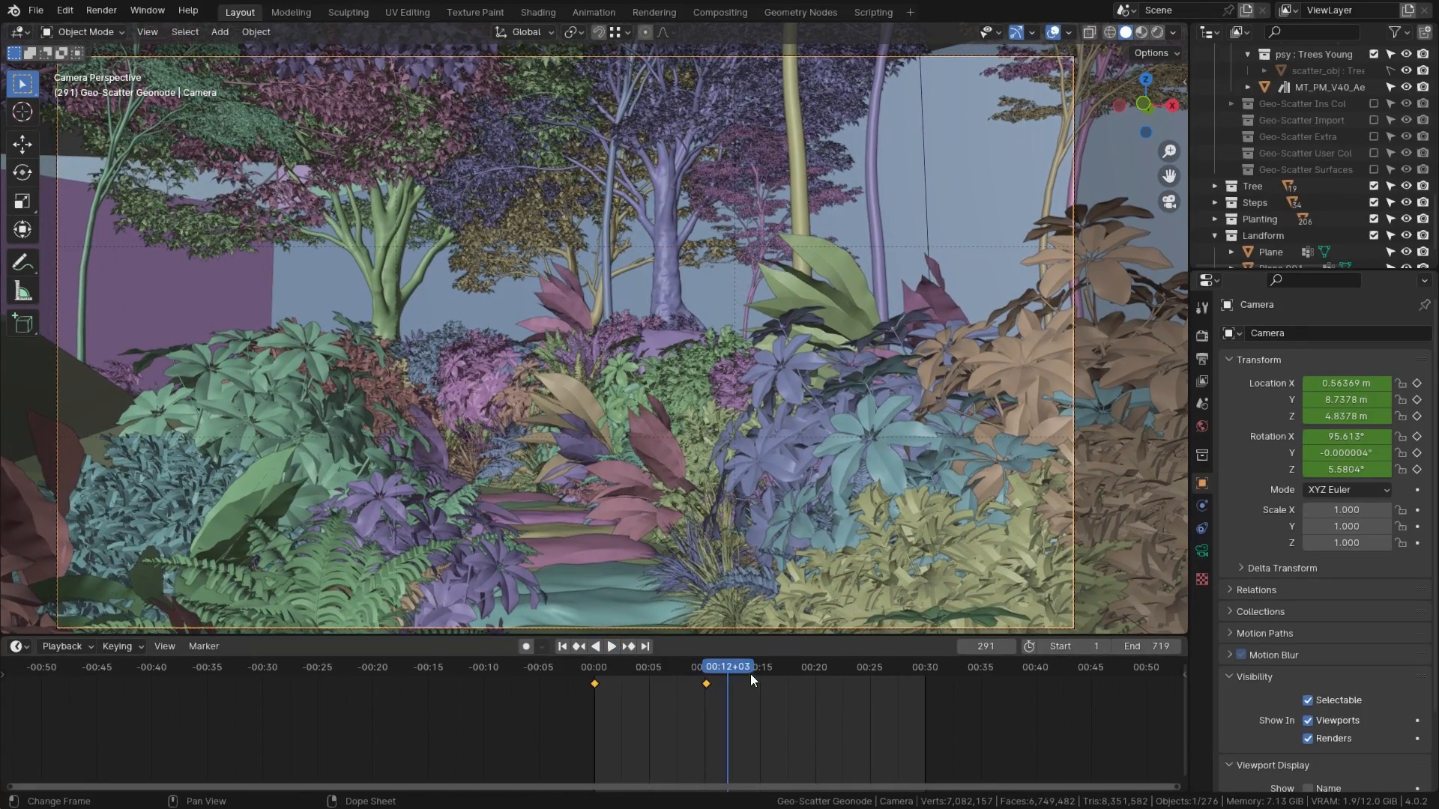
key("Escape")
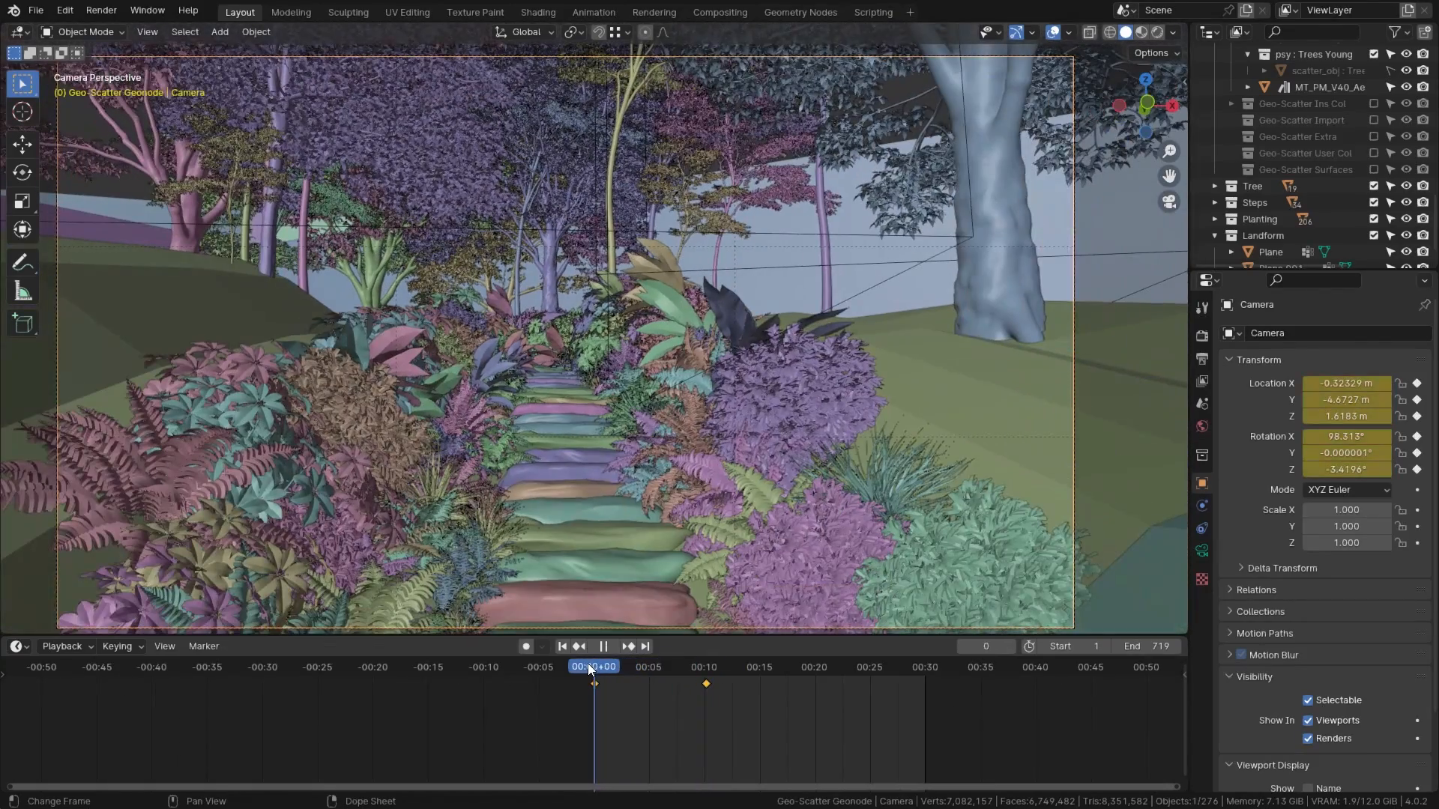
Step: Bind the camera to a timeline marker at frame 0
scroll(631, 613, "down", 5)
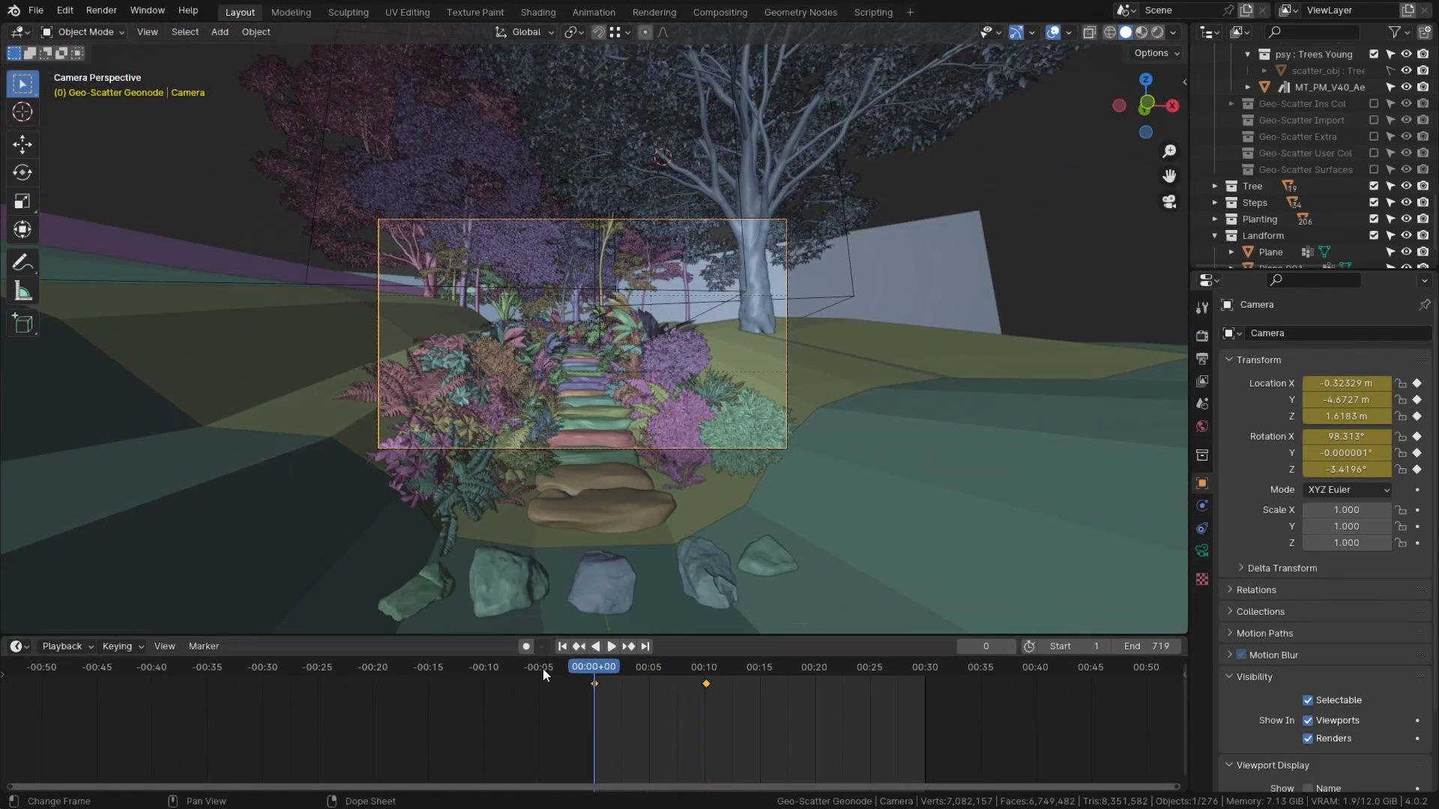
left_click(204, 646)
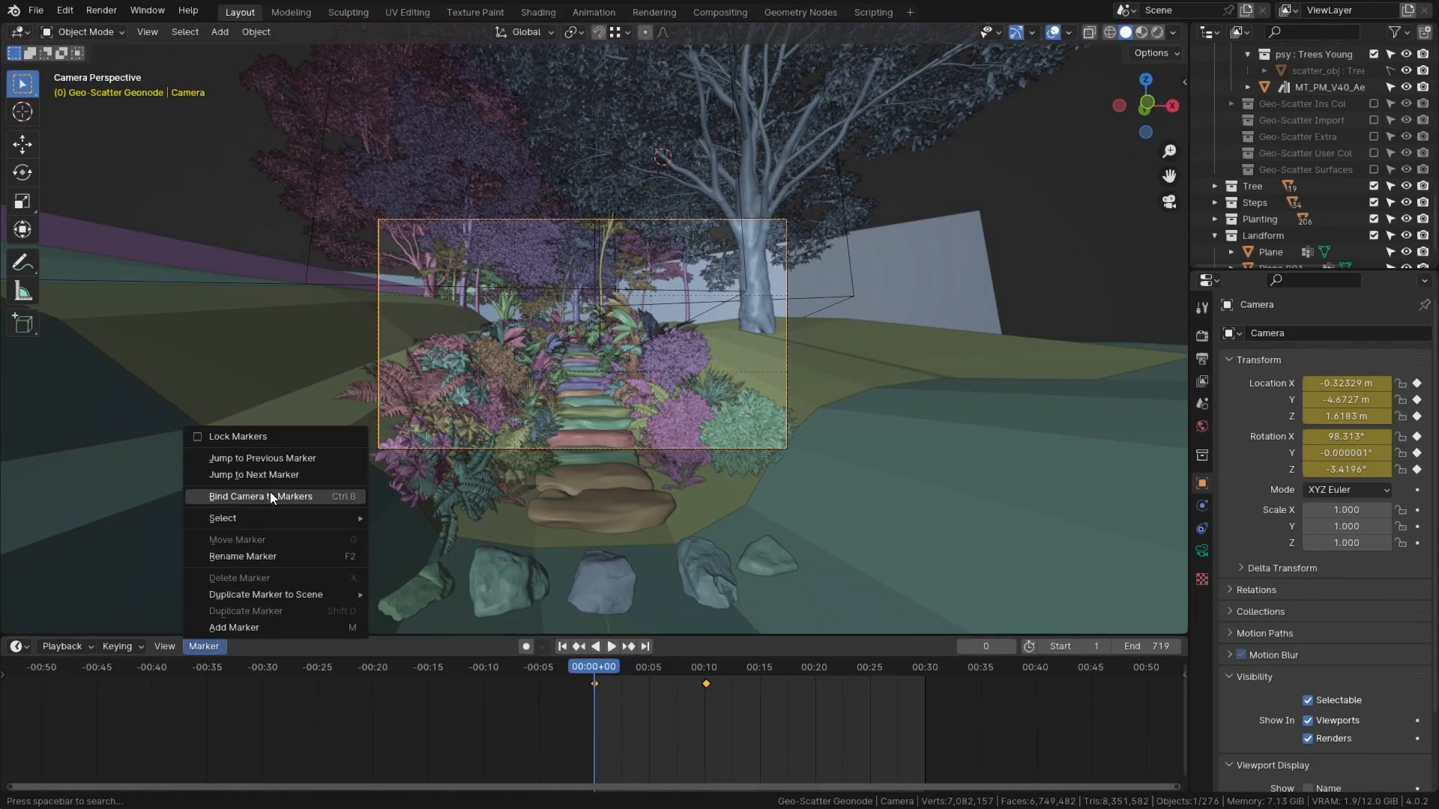
left_click(353, 496)
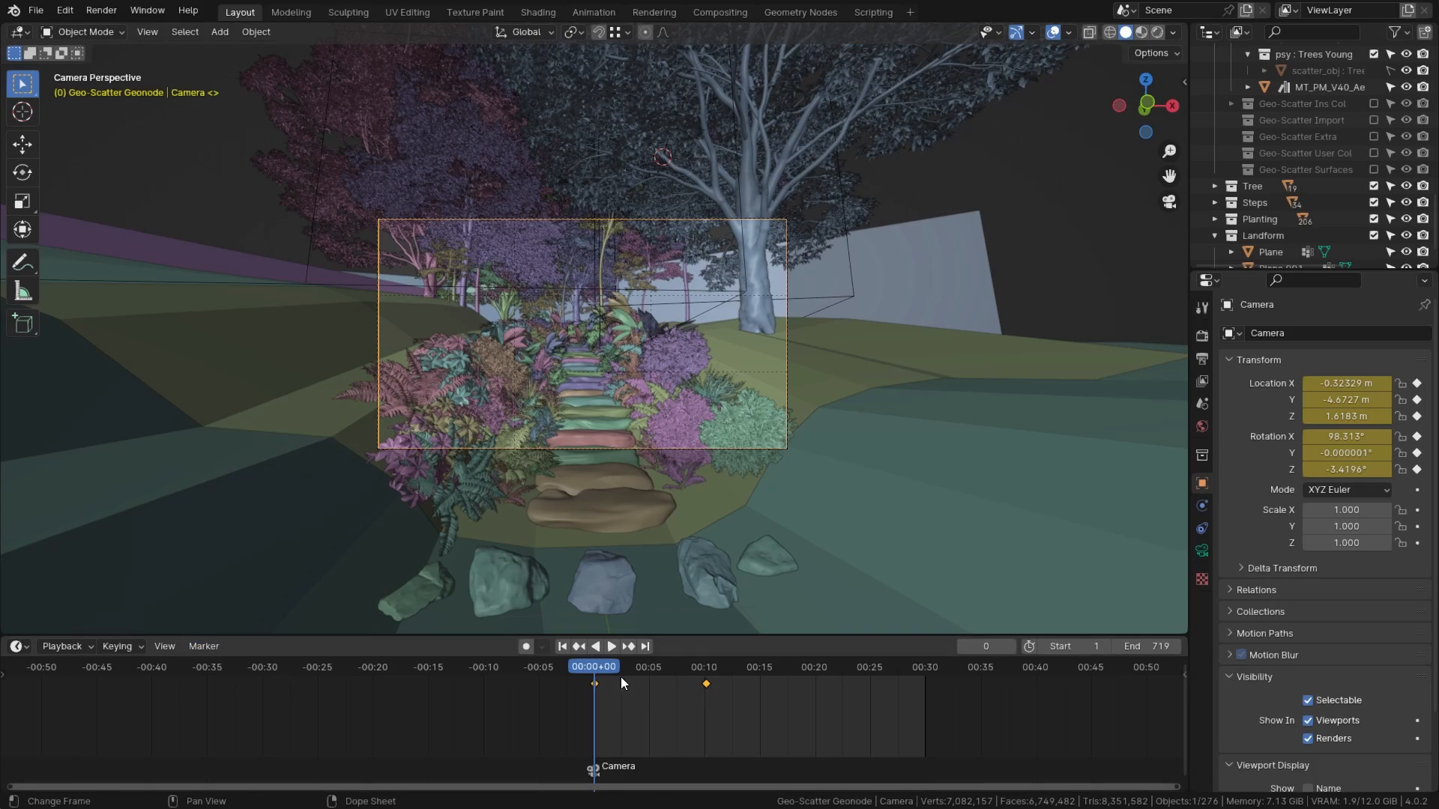
Step: At frame 243, duplicate the camera and place the copy lower, at about X 0.58 m, Y 8.54 m, Z 3.56 m
left_click_drag(598, 667, 706, 667)
scroll(712, 697, "up", 5)
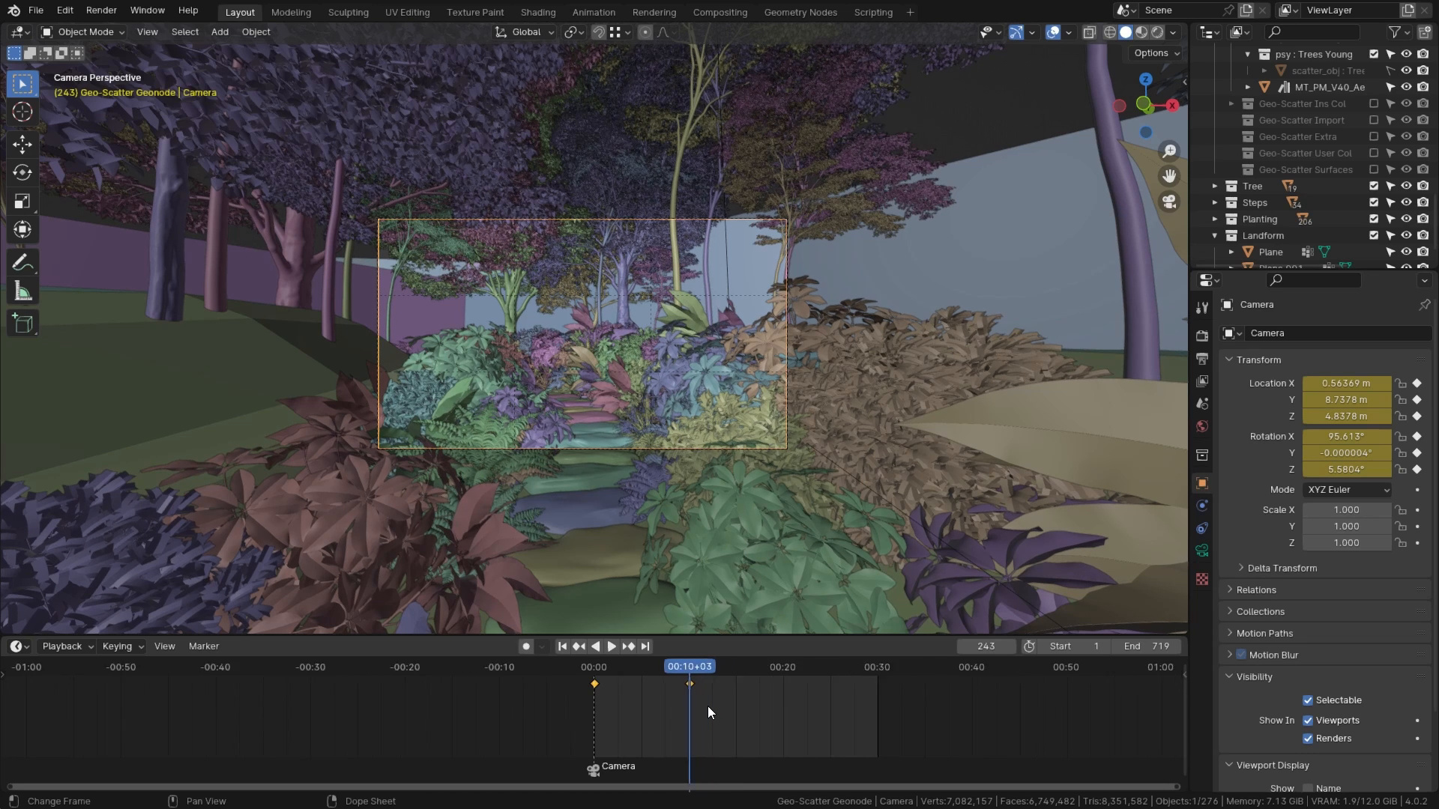
scroll(748, 718, "up", 2)
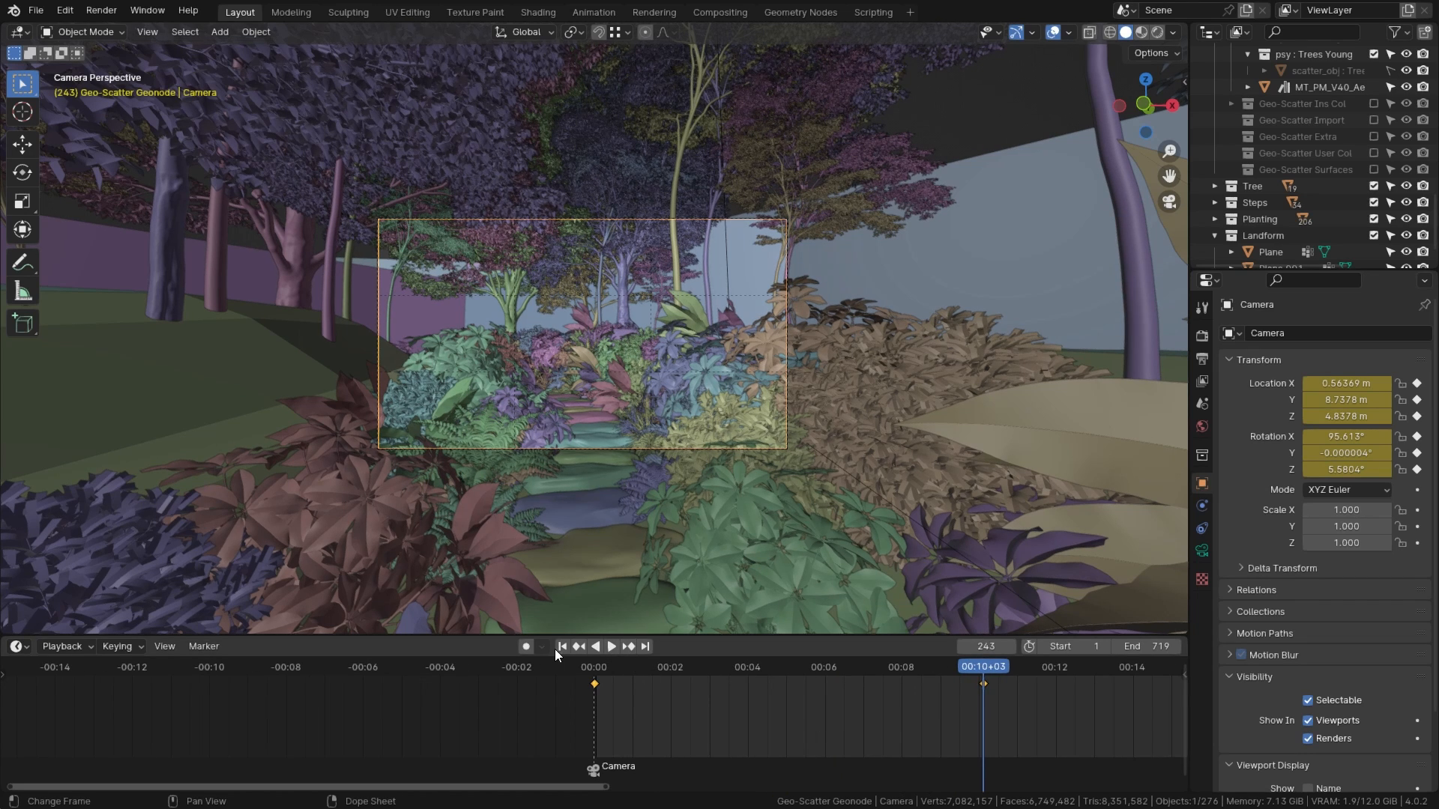
left_click(576, 648)
left_click(627, 647)
middle_click_drag(678, 472, 654, 384)
key("shift+d")
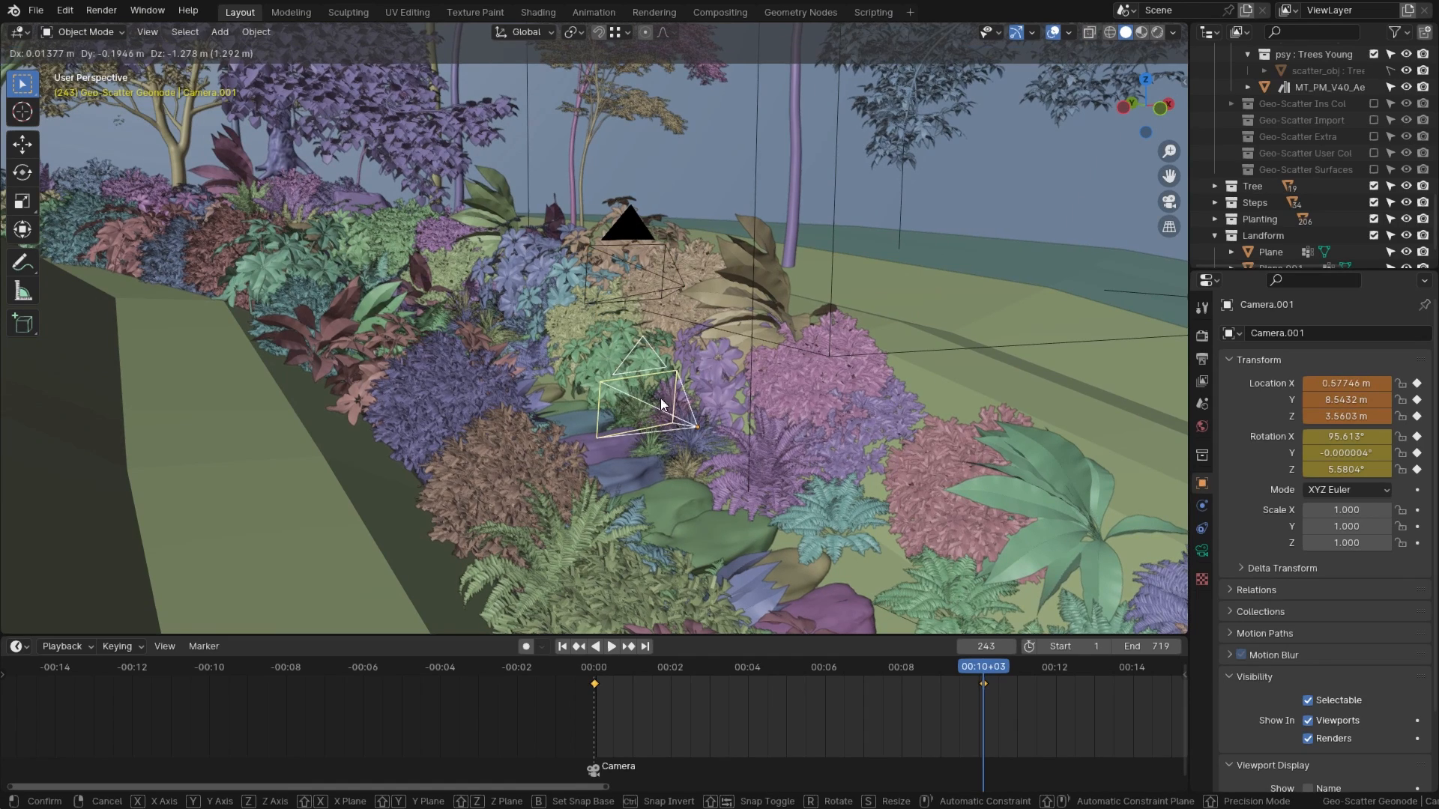
left_click(637, 376)
Step: Make the duplicated camera the active camera and bind it to a timeline marker at frame 243
right_click(637, 376)
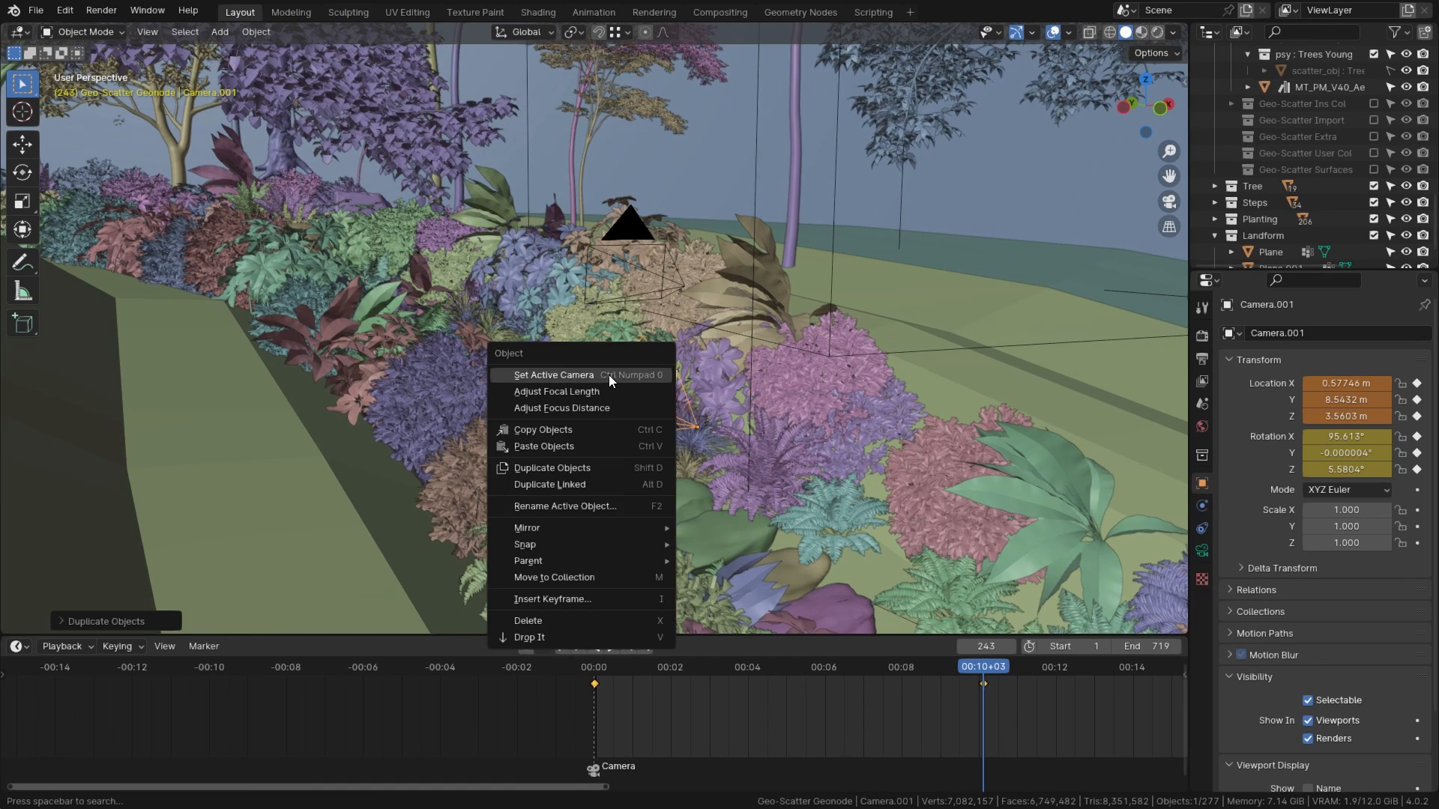
left_click(609, 376)
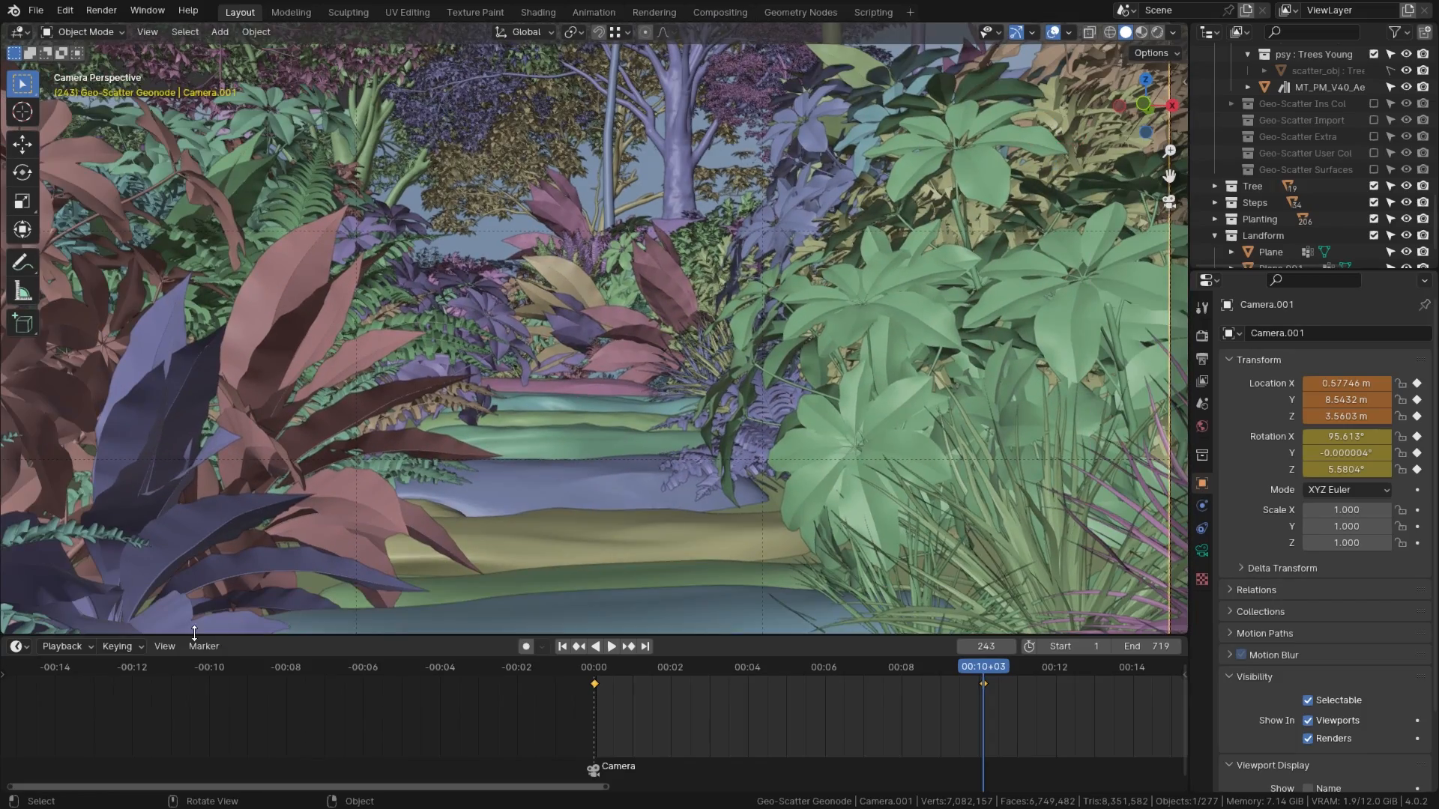
left_click(204, 646)
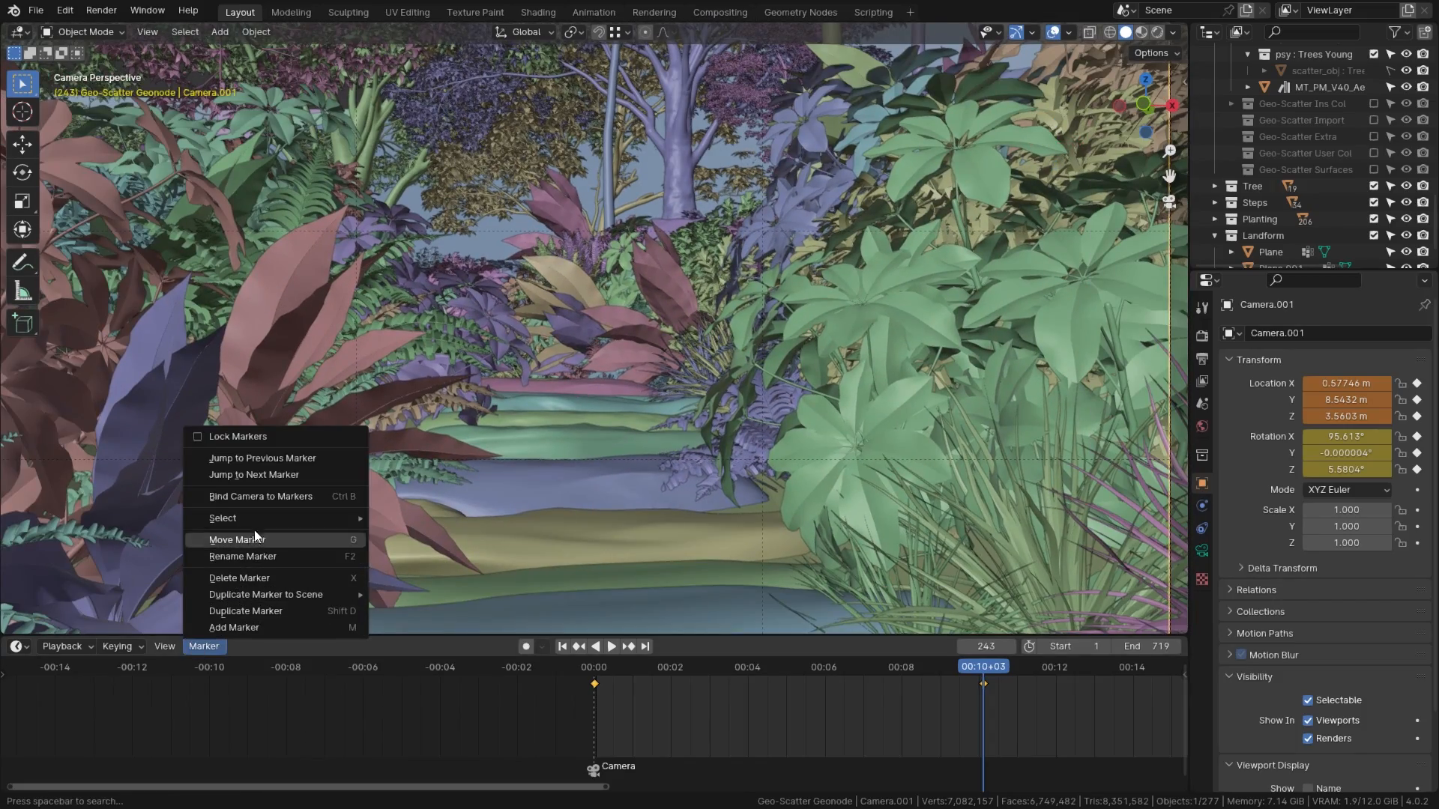
left_click(264, 499)
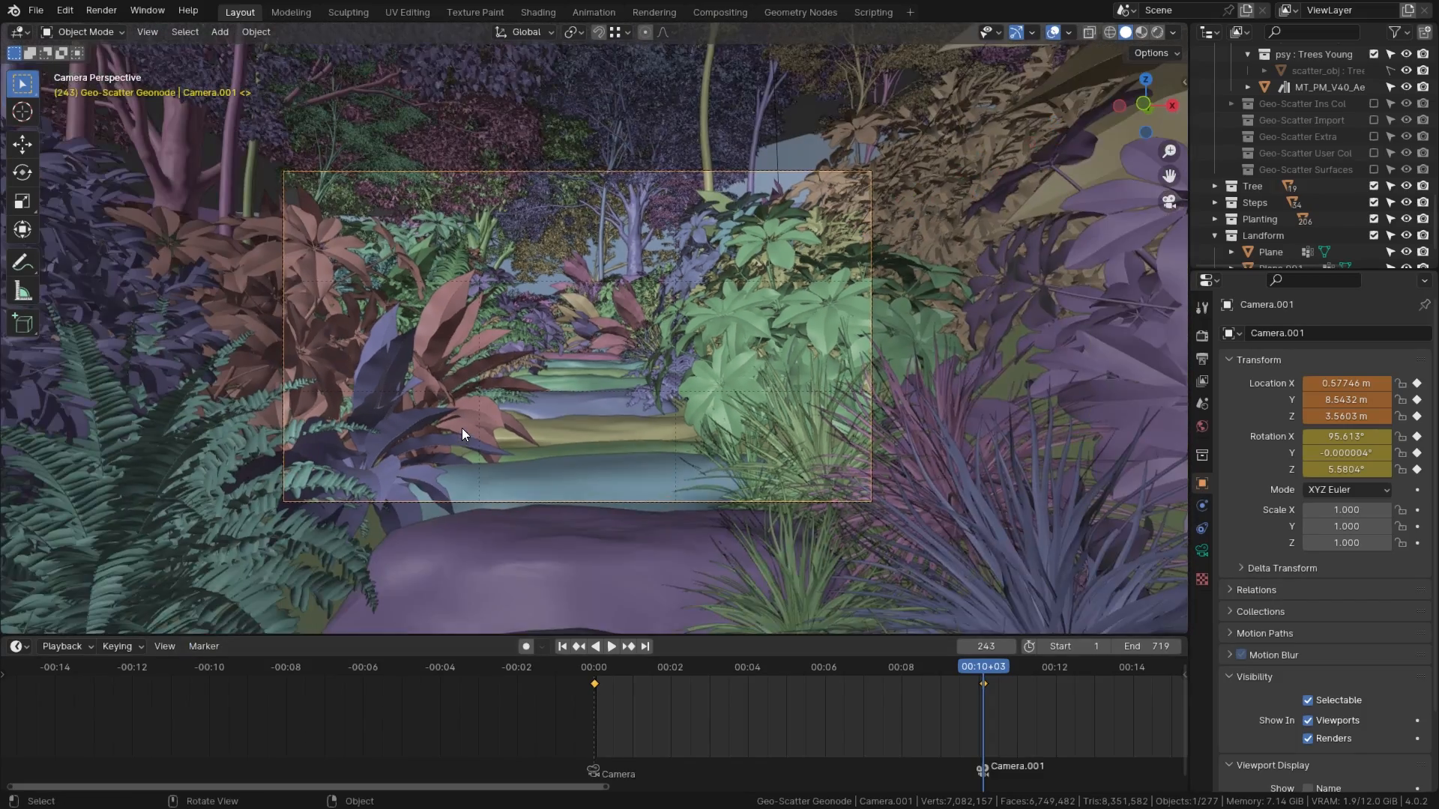
Step: Fly the duplicated camera back beside the steps to about X -2.44 m, Y 2.00 m, Z 3.77 m
key("shift+grave")
key("s")
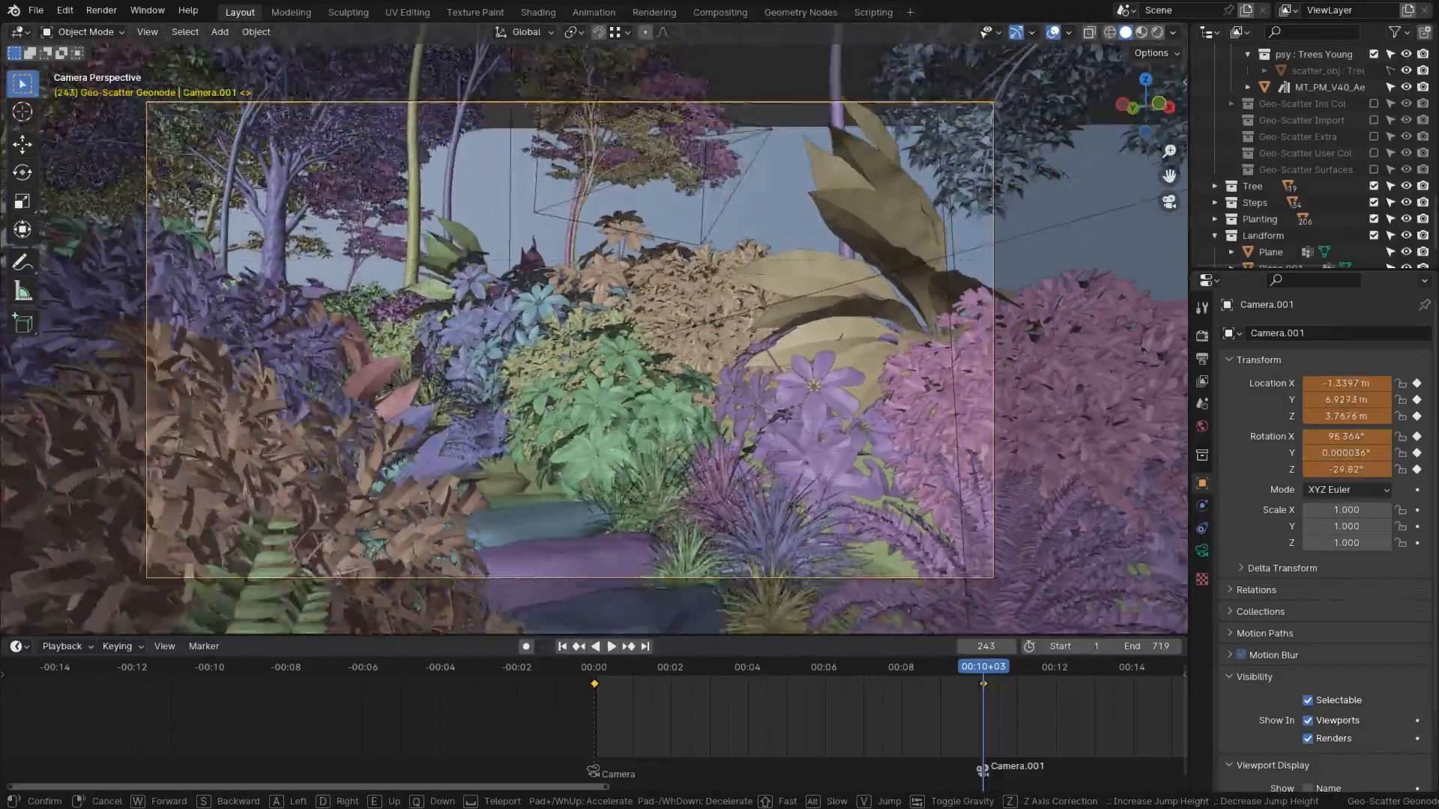
key("s")
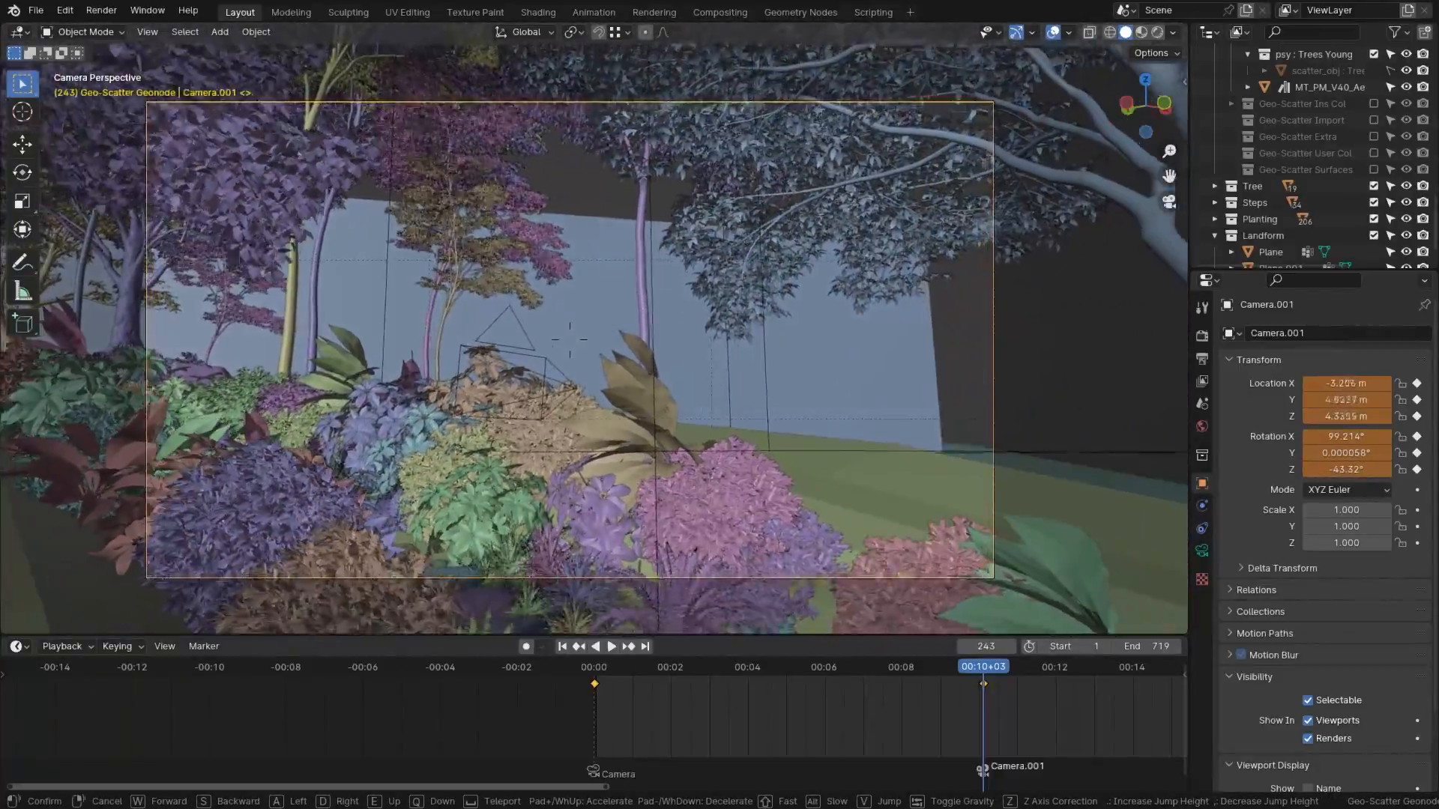
key("d")
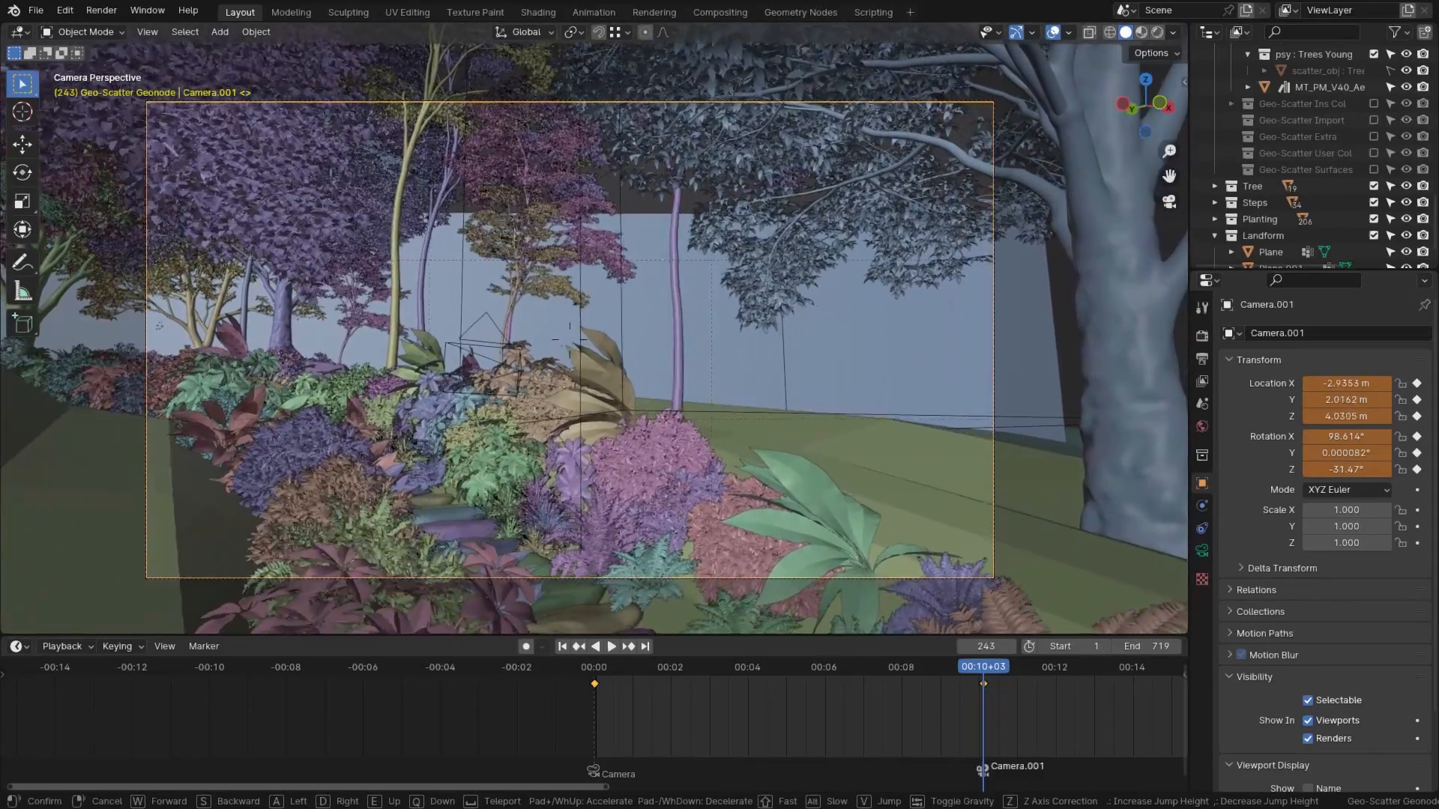
key("q")
key("Return")
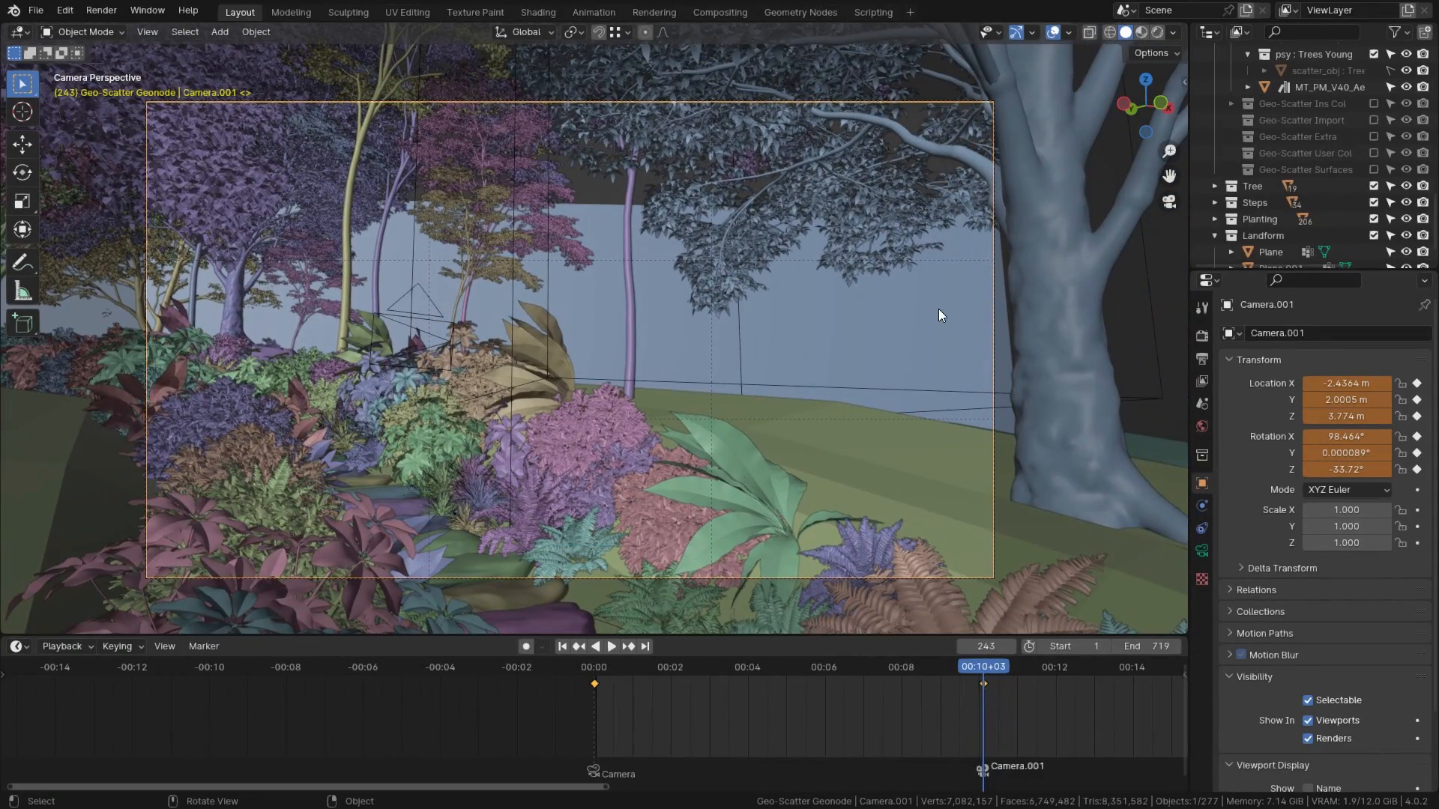
Step: Turn on viewport display for the Forest 01 and 15th Biome 02 scatter groups on Plane
key("n")
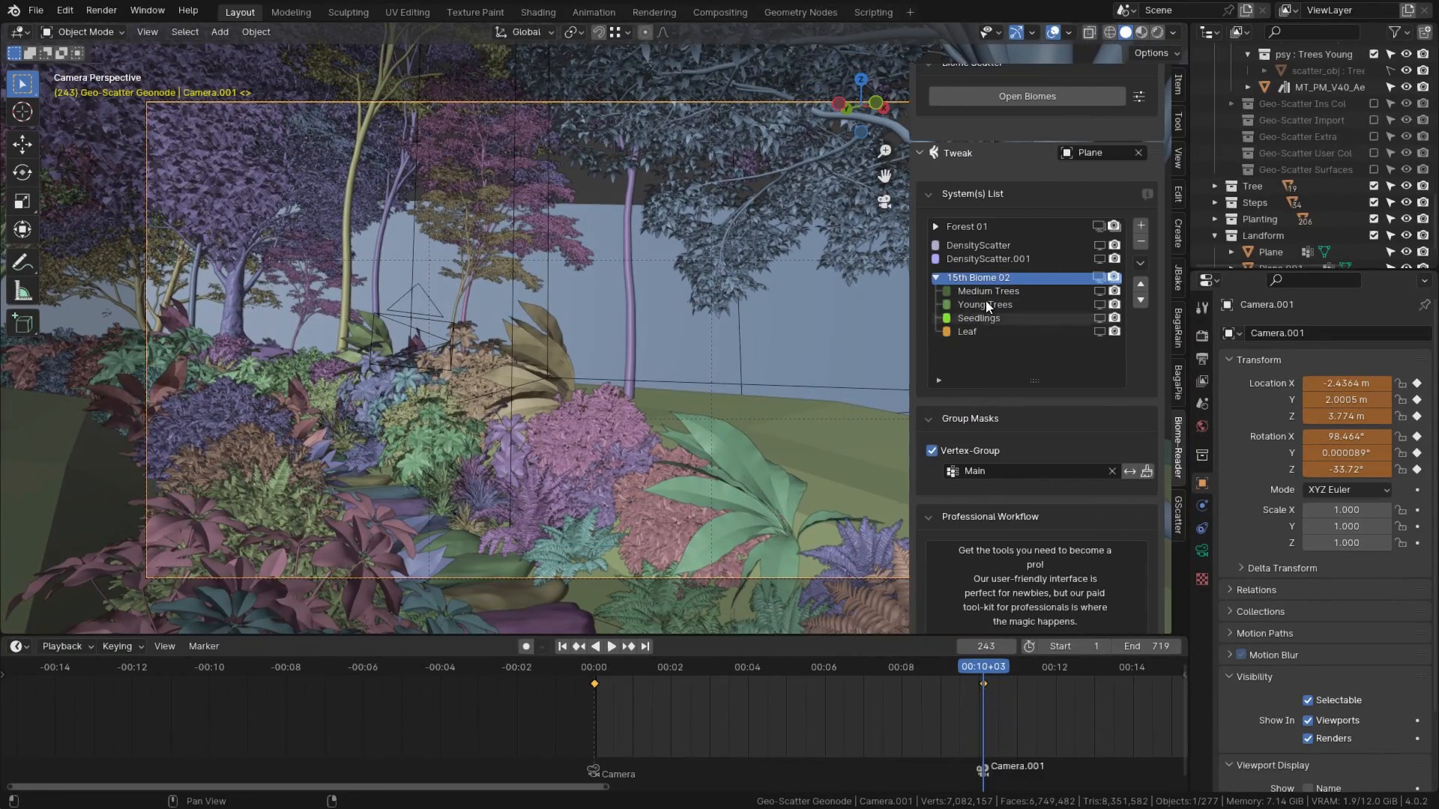
left_click(1098, 226)
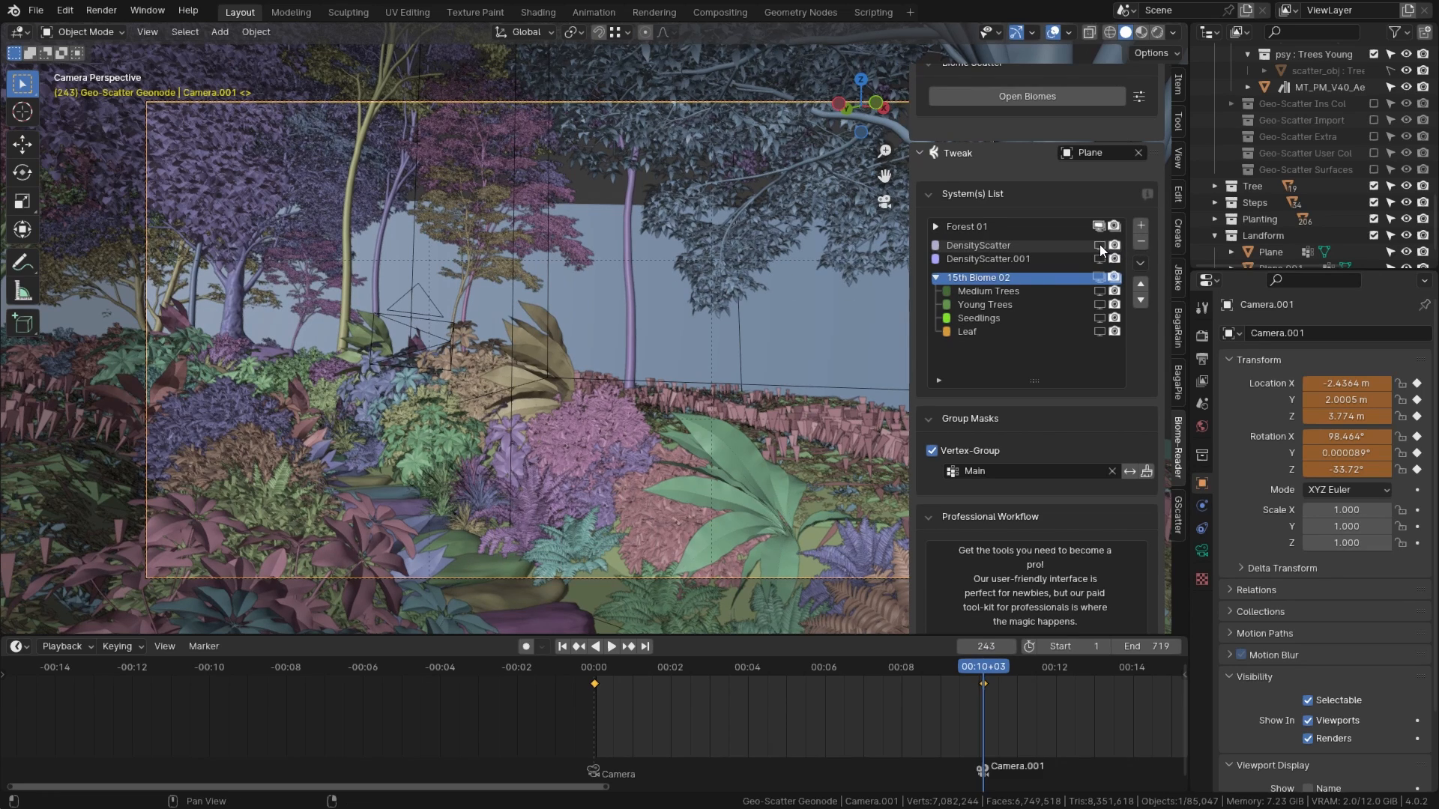
left_click(1099, 277)
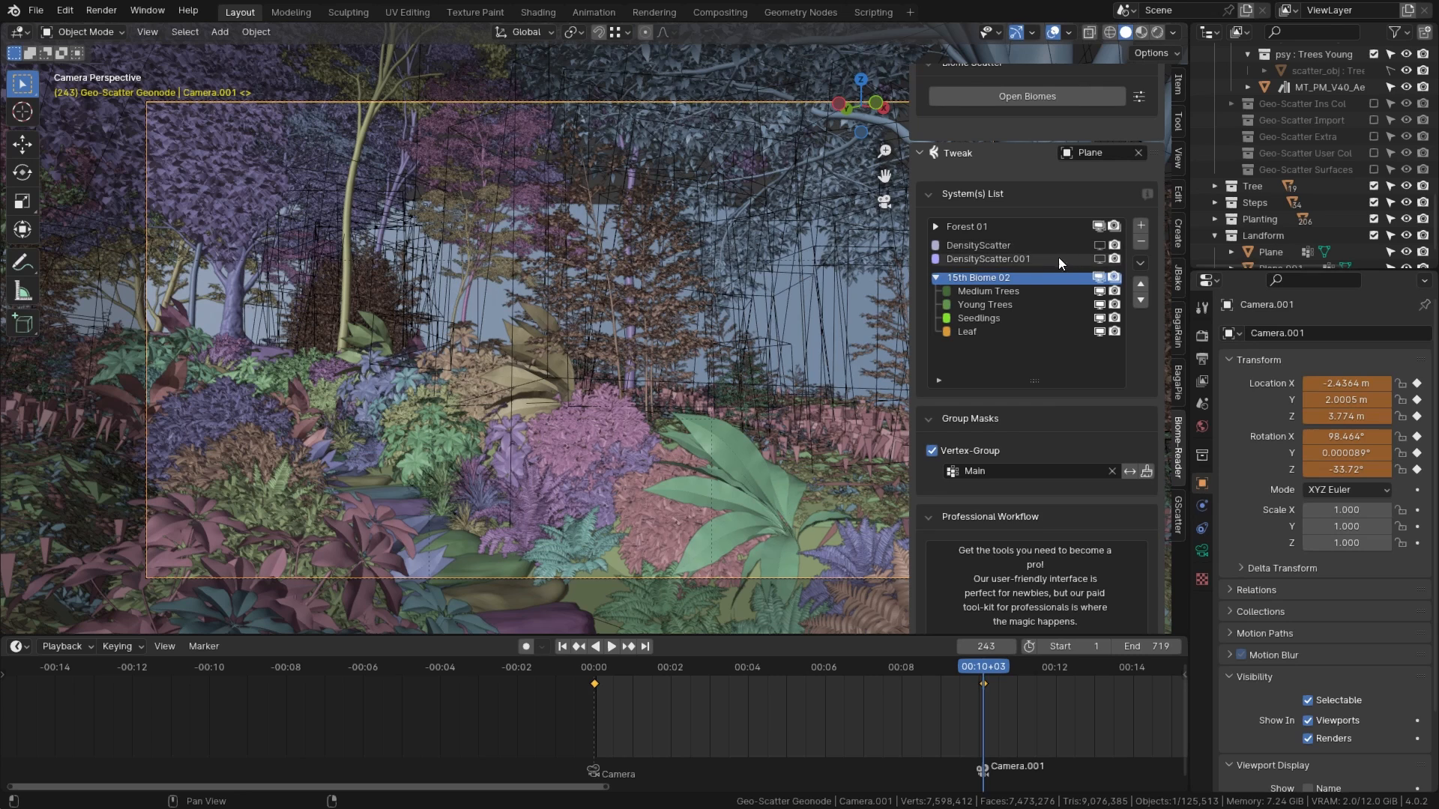
Step: Switch the scatter emitter to Plane.001 and turn on viewport display for DensityScatter.002 and 15th Biome 04
left_click(1091, 152)
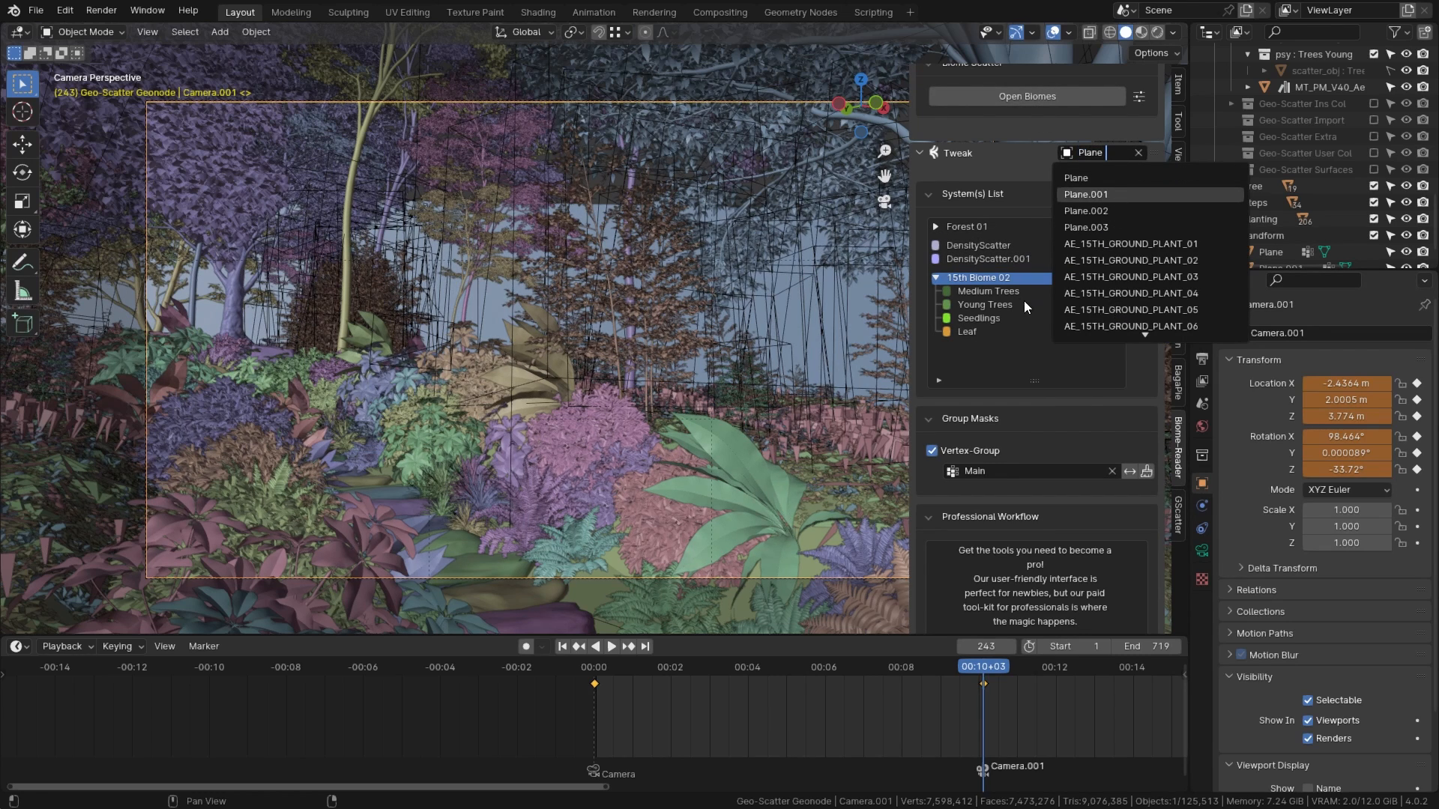
key("Return")
left_click(1098, 226)
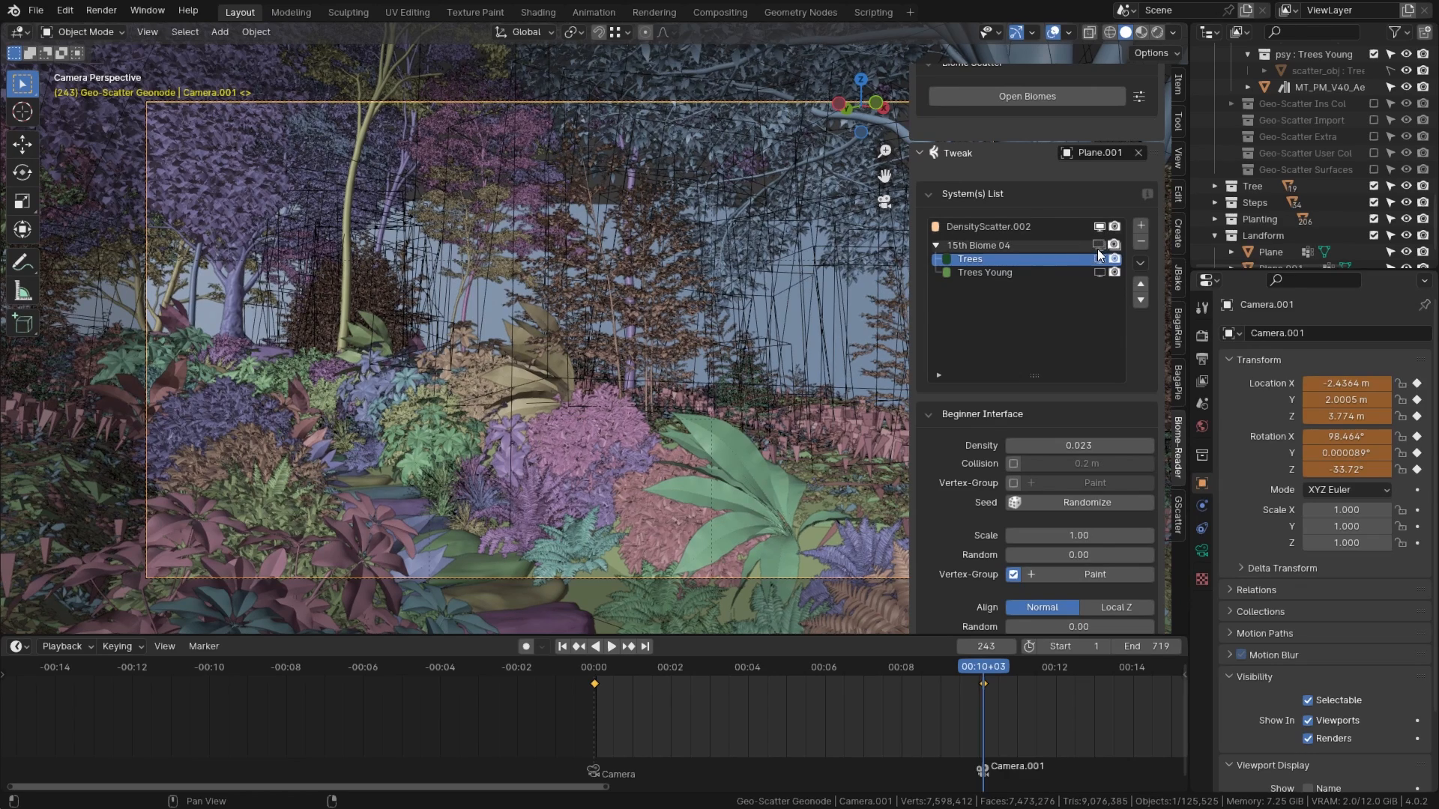
left_click(1099, 244)
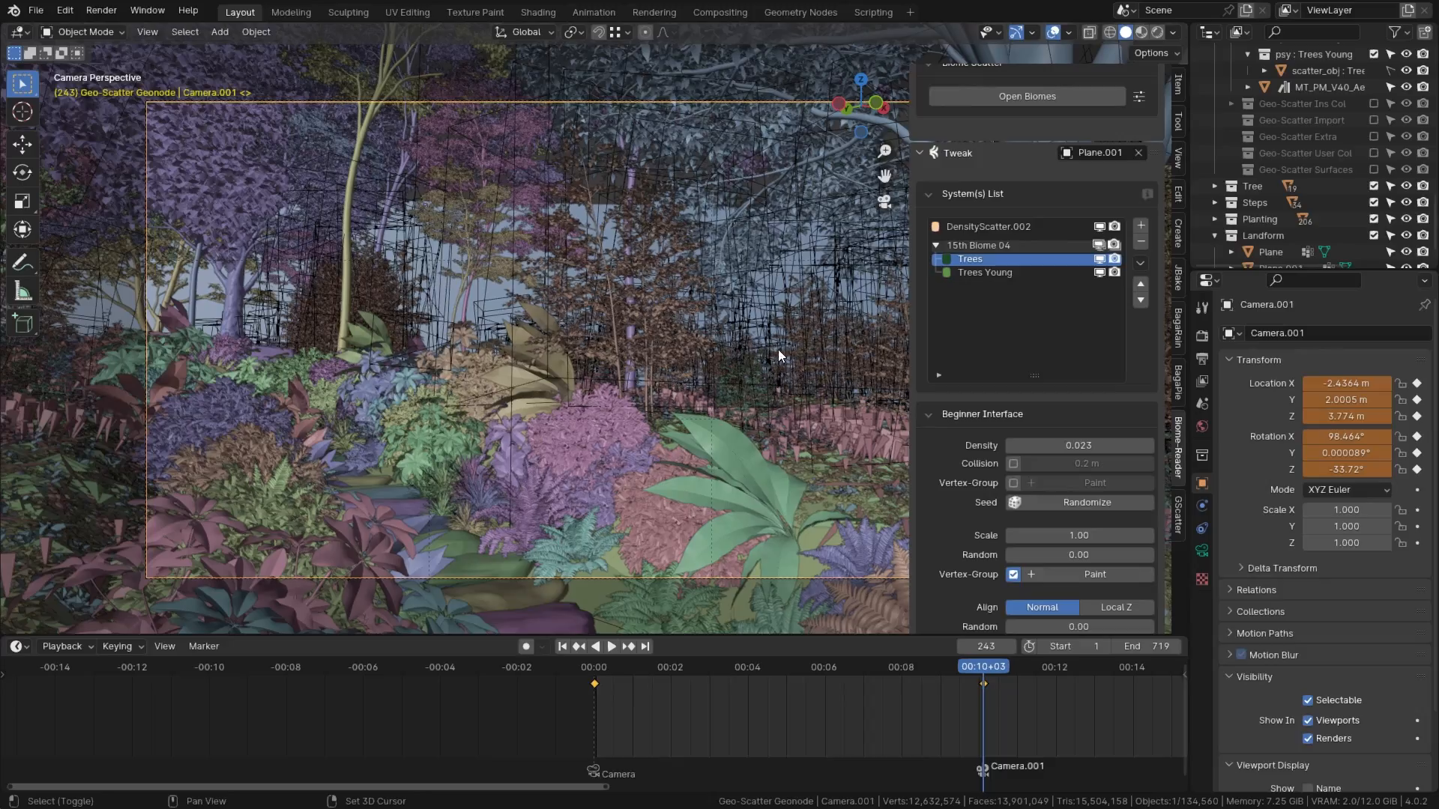
Step: Fly the duplicated camera to a planting view at about X -2.93 m, Y 2.23 m, Z 3.51 m, with Z rotation about -17.7°
key("shift+grave")
key("w")
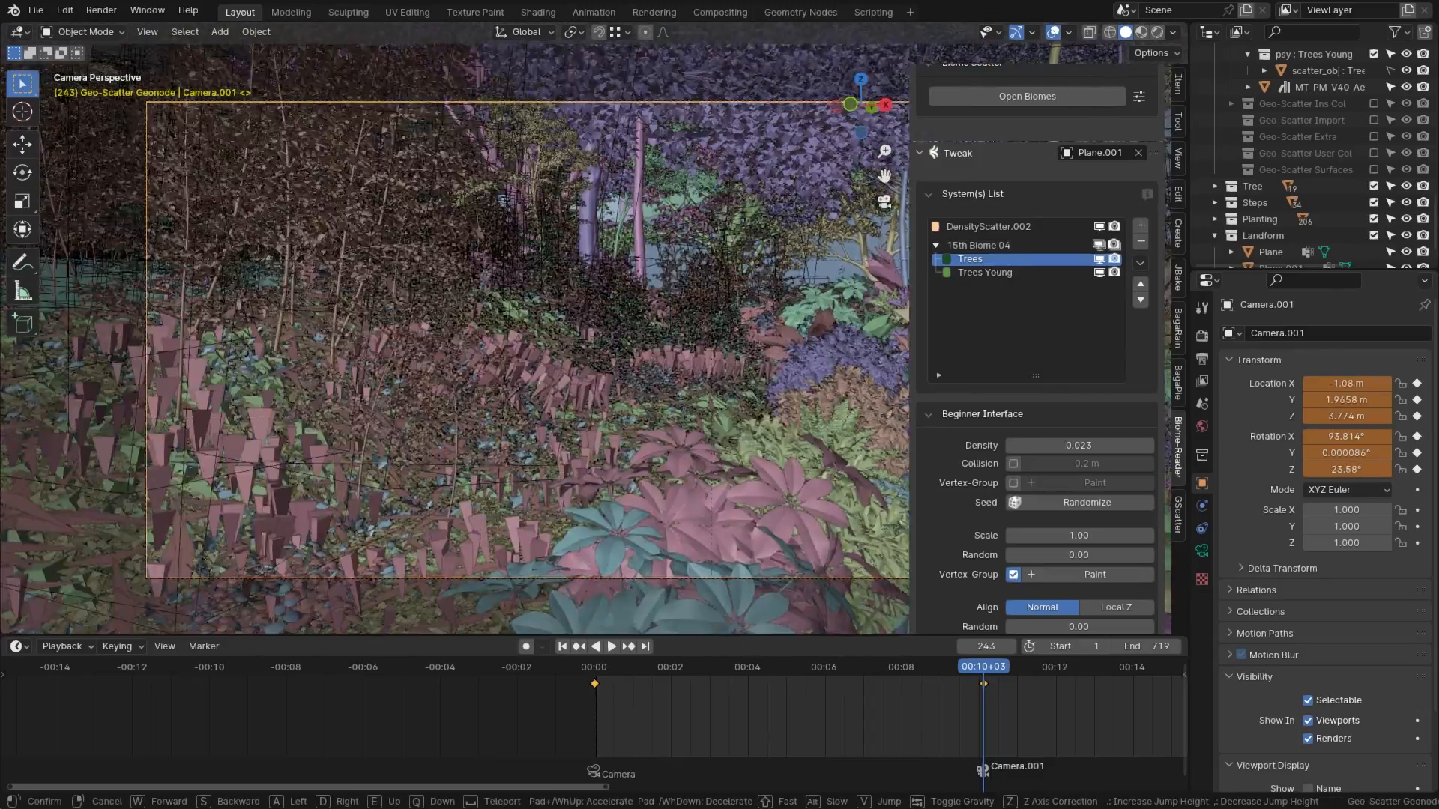
key("a")
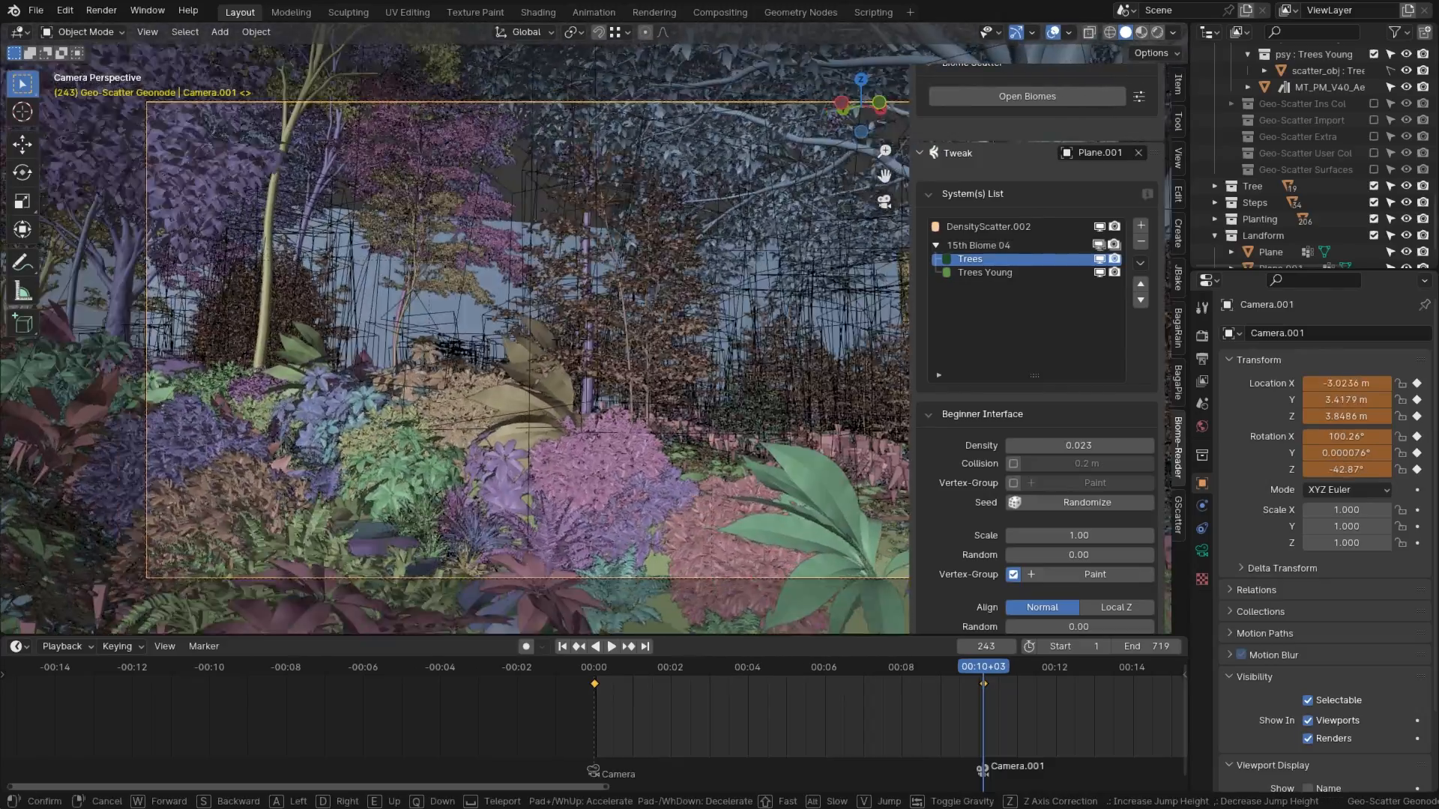
key("d")
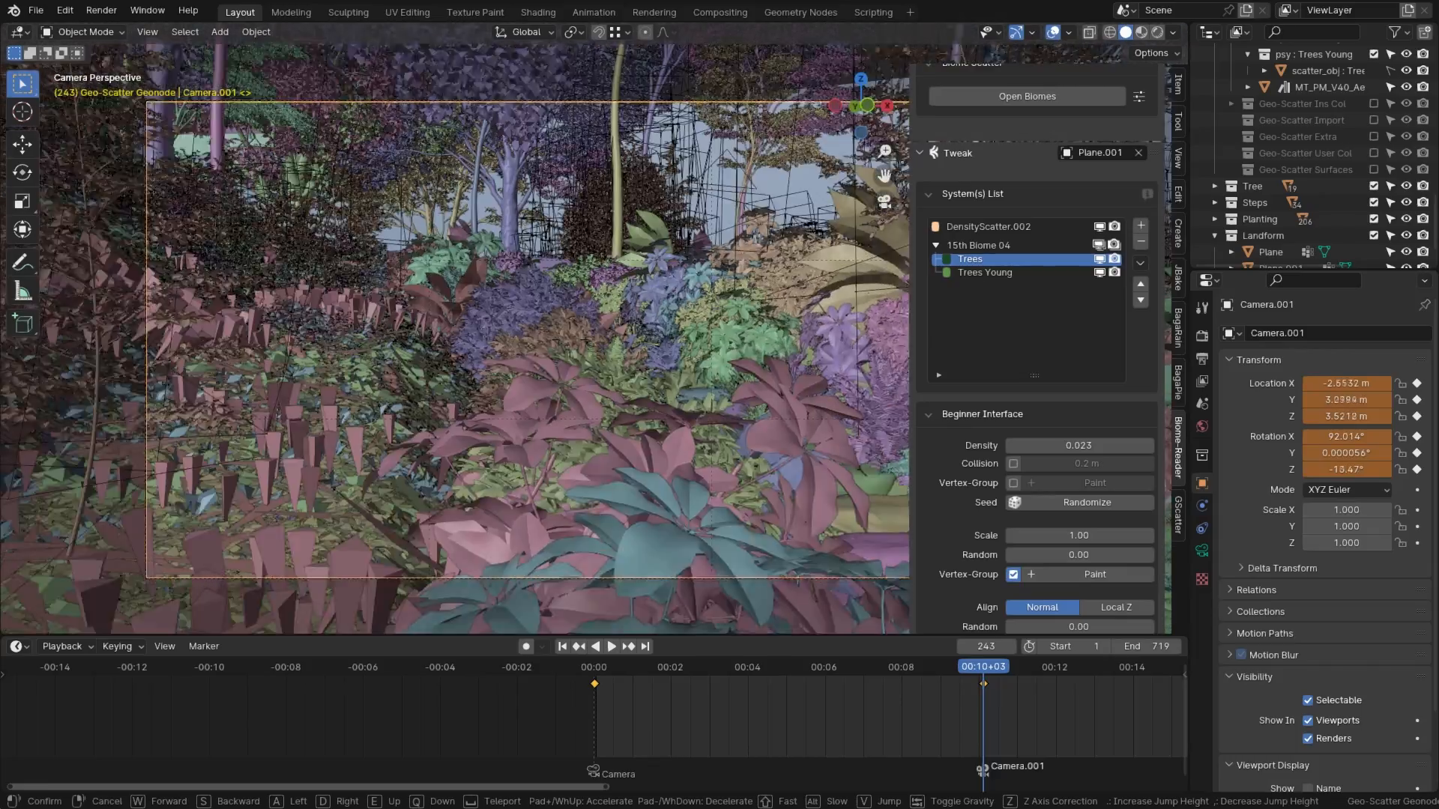
key("s")
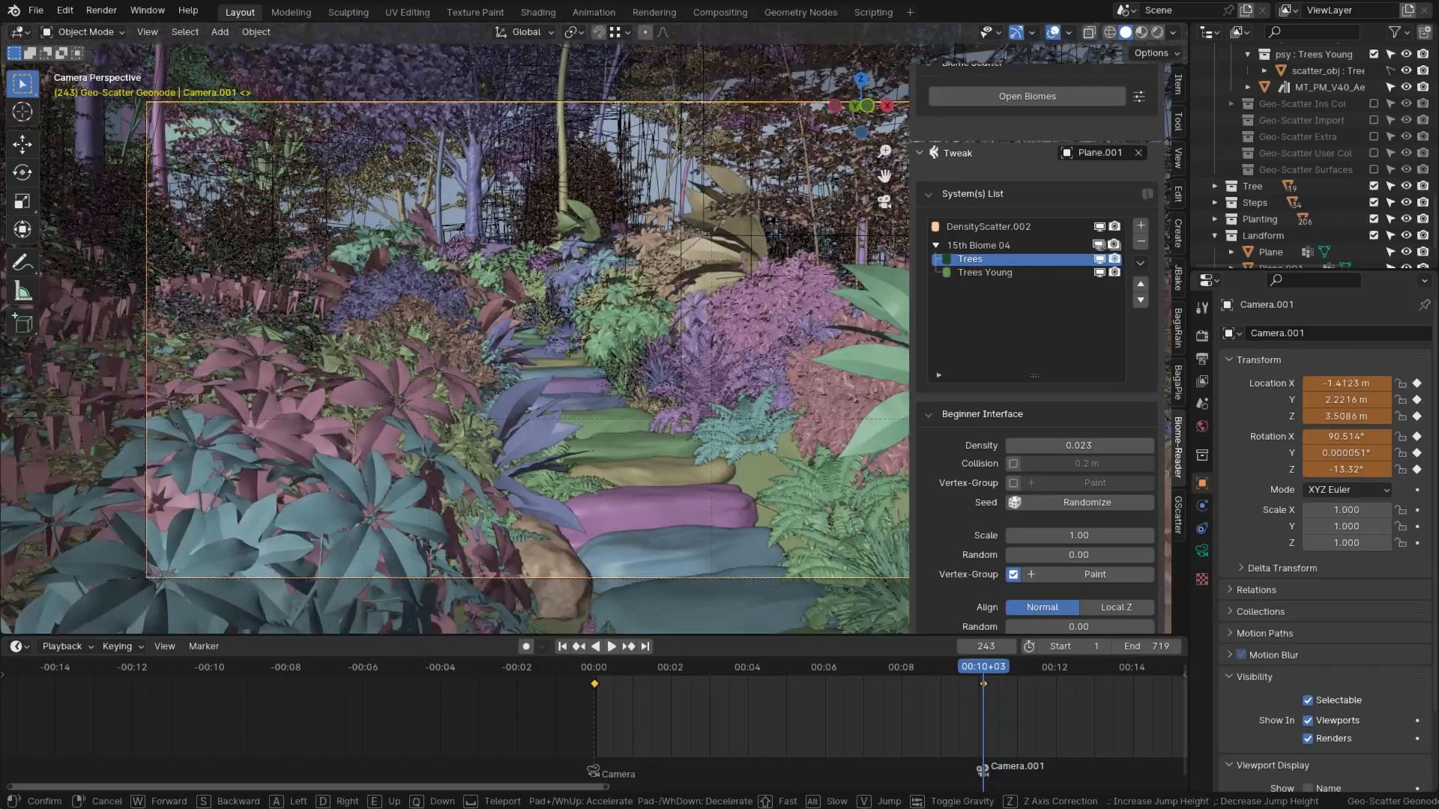
key("a")
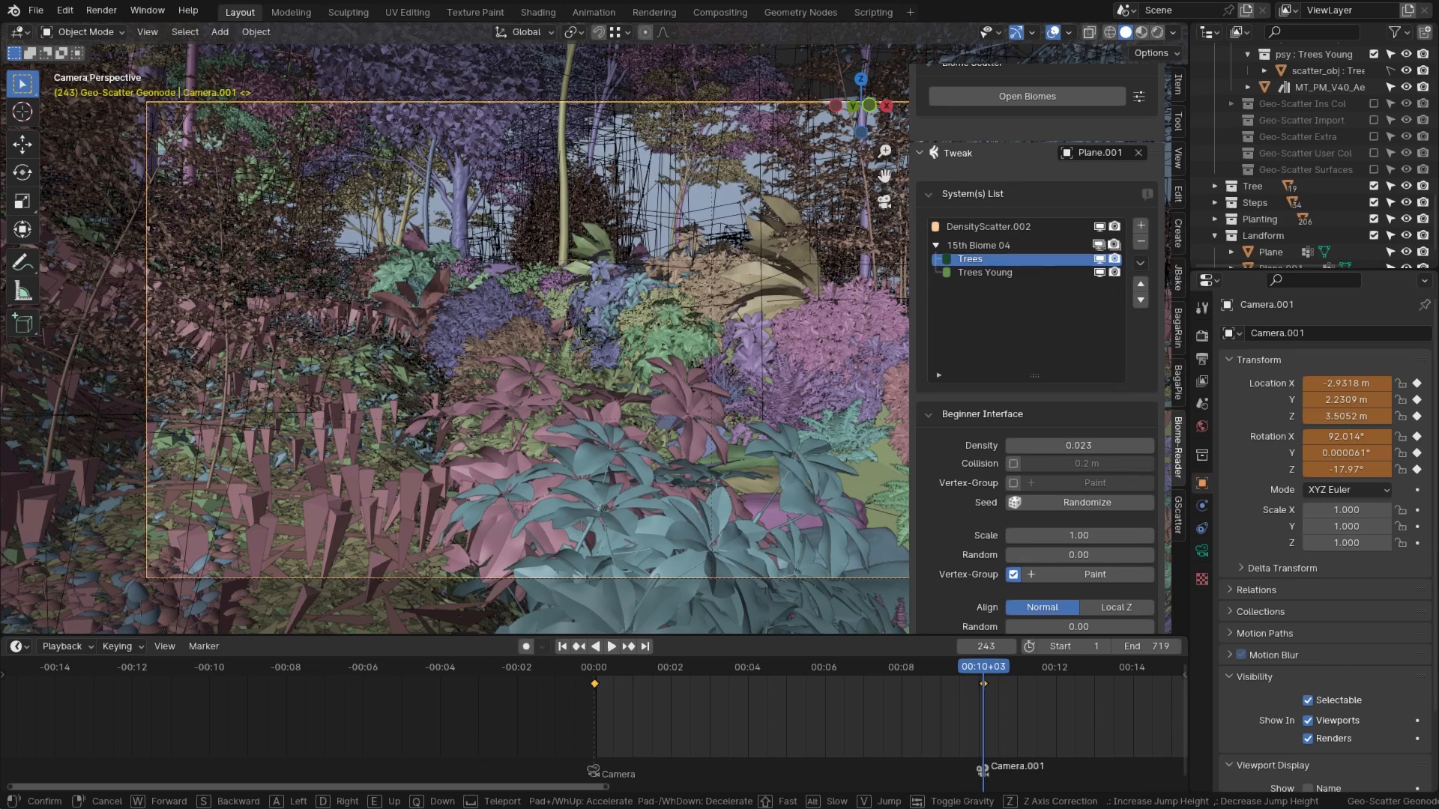
left_click(703, 345)
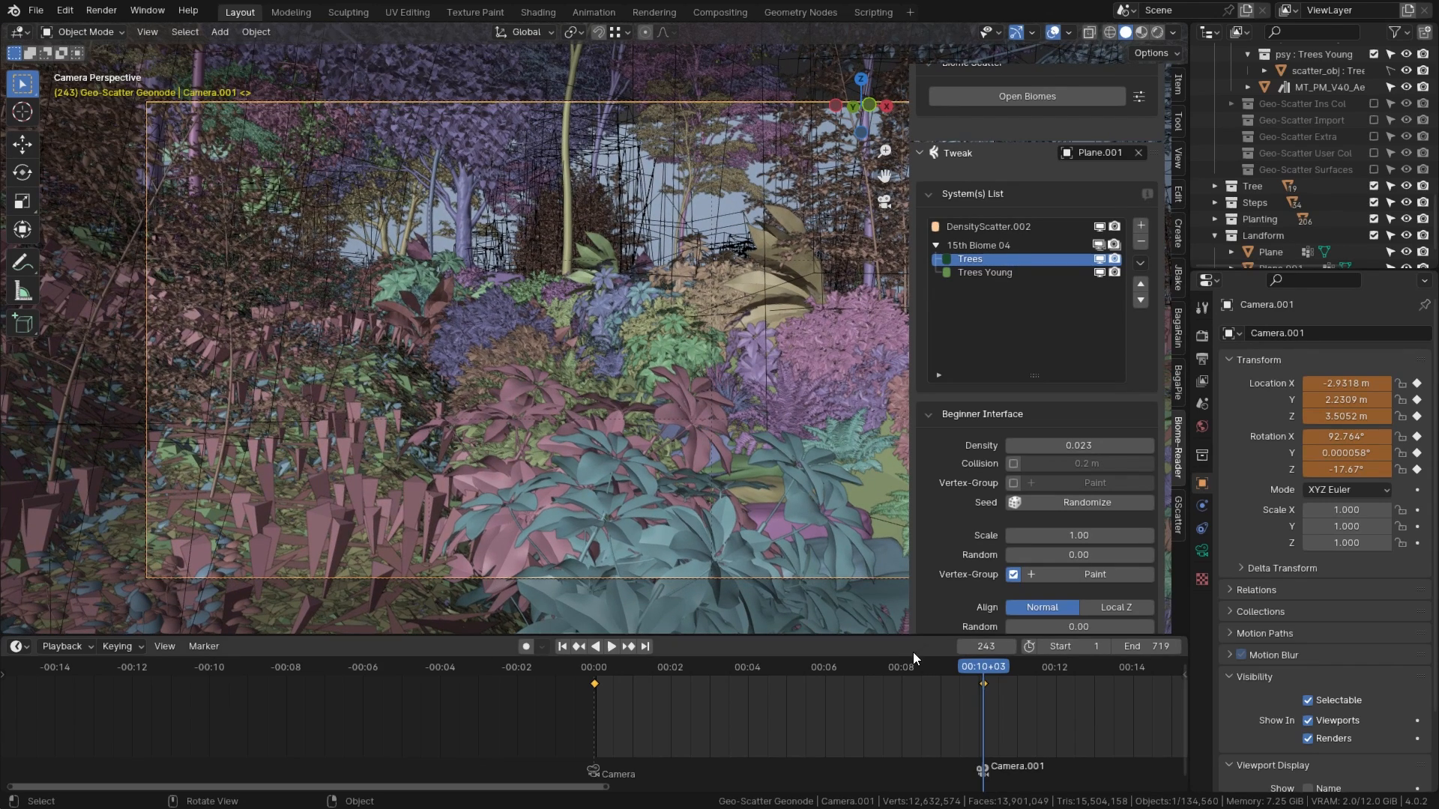
Step: Keyframe only the duplicated camera's selected channels at frame 243, and move the playhead to frame 433
key("i")
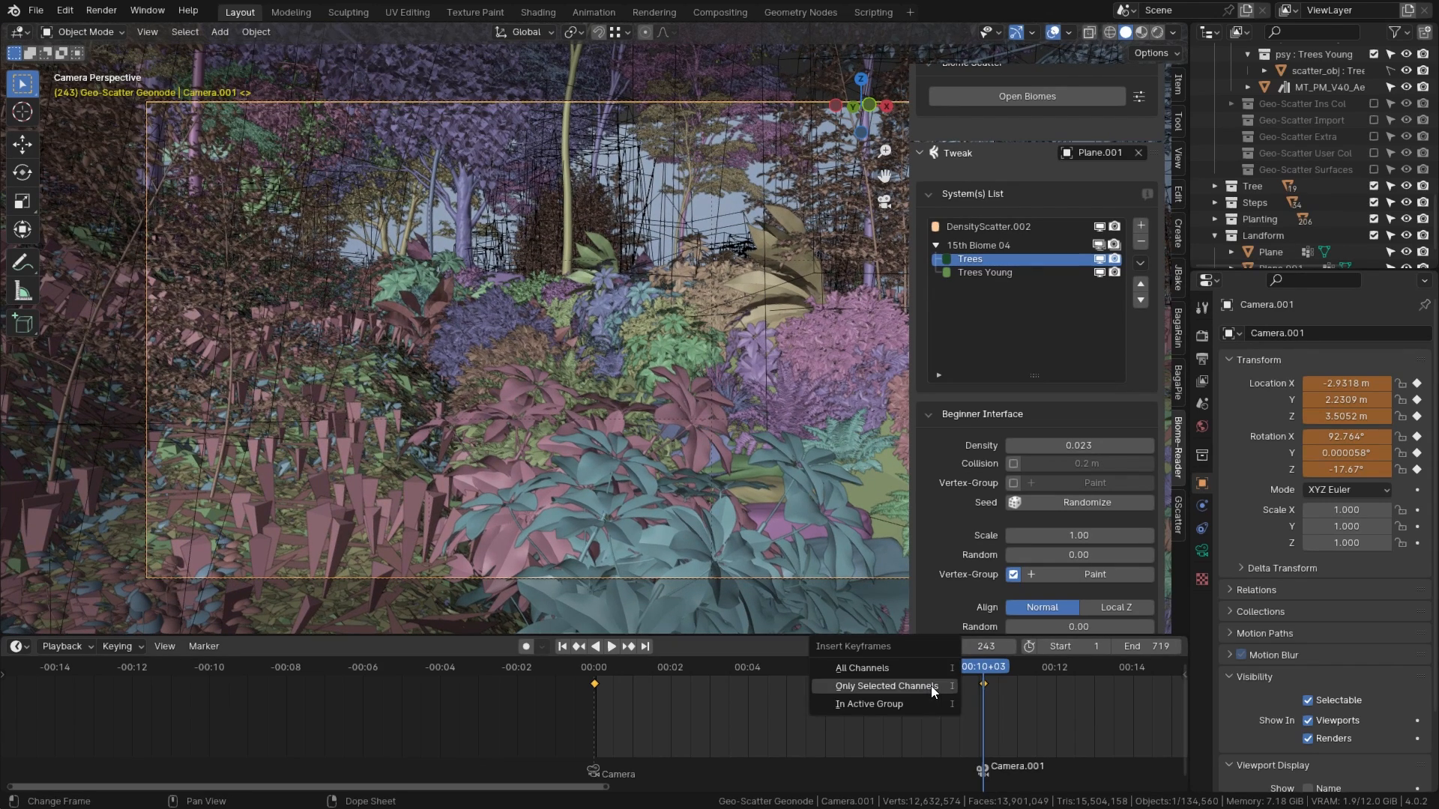
left_click(921, 687)
scroll(833, 718, "up", 2)
left_click_drag(542, 786, 806, 778)
left_click_drag(628, 674, 935, 667)
Step: Fly the duplicated camera to about X -3.02 m, Y 6.02 m, Z 5.48 m with Z rotation about -47.5°, and keyframe it at frame 433
key("shift+grave")
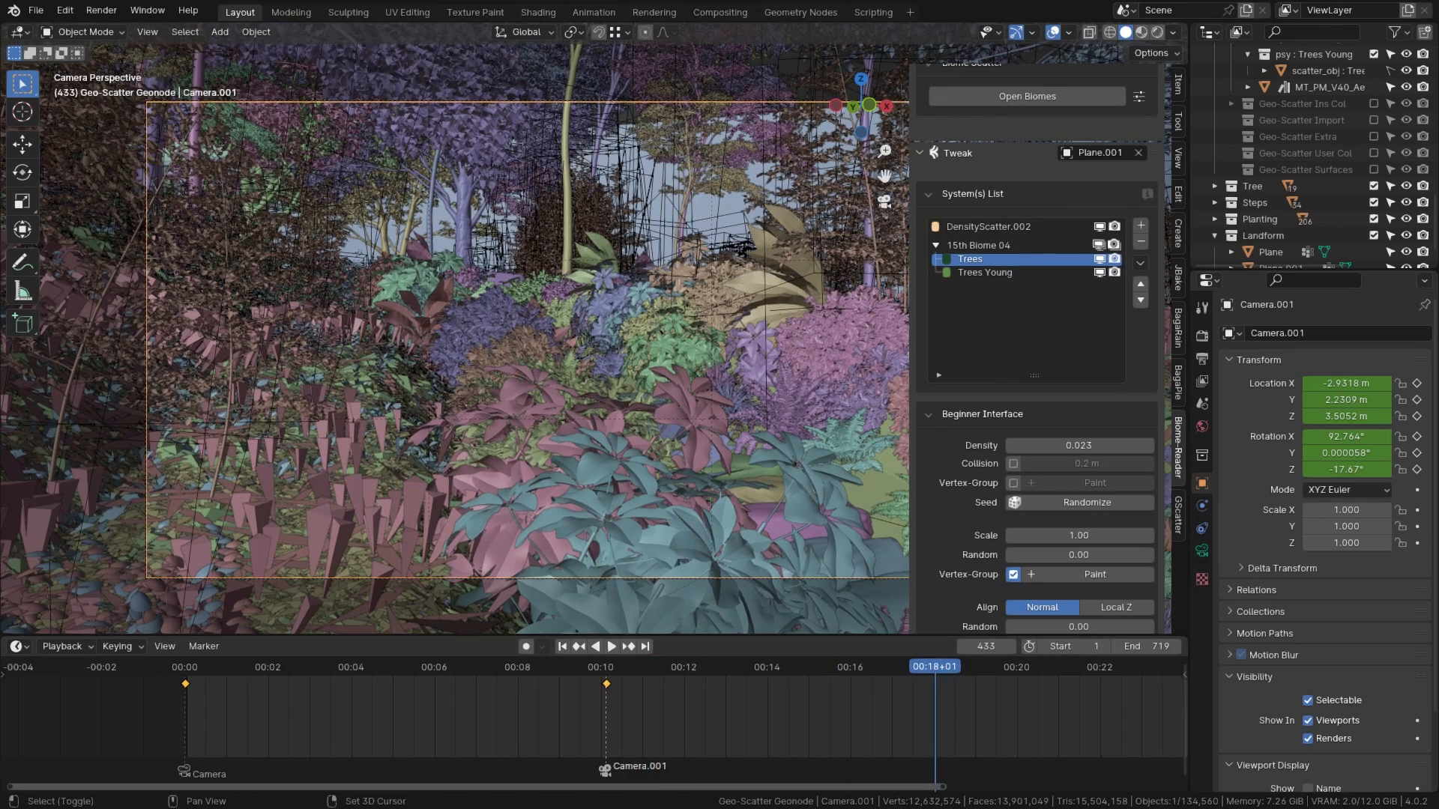
key("w")
key("e")
key("w")
key("e")
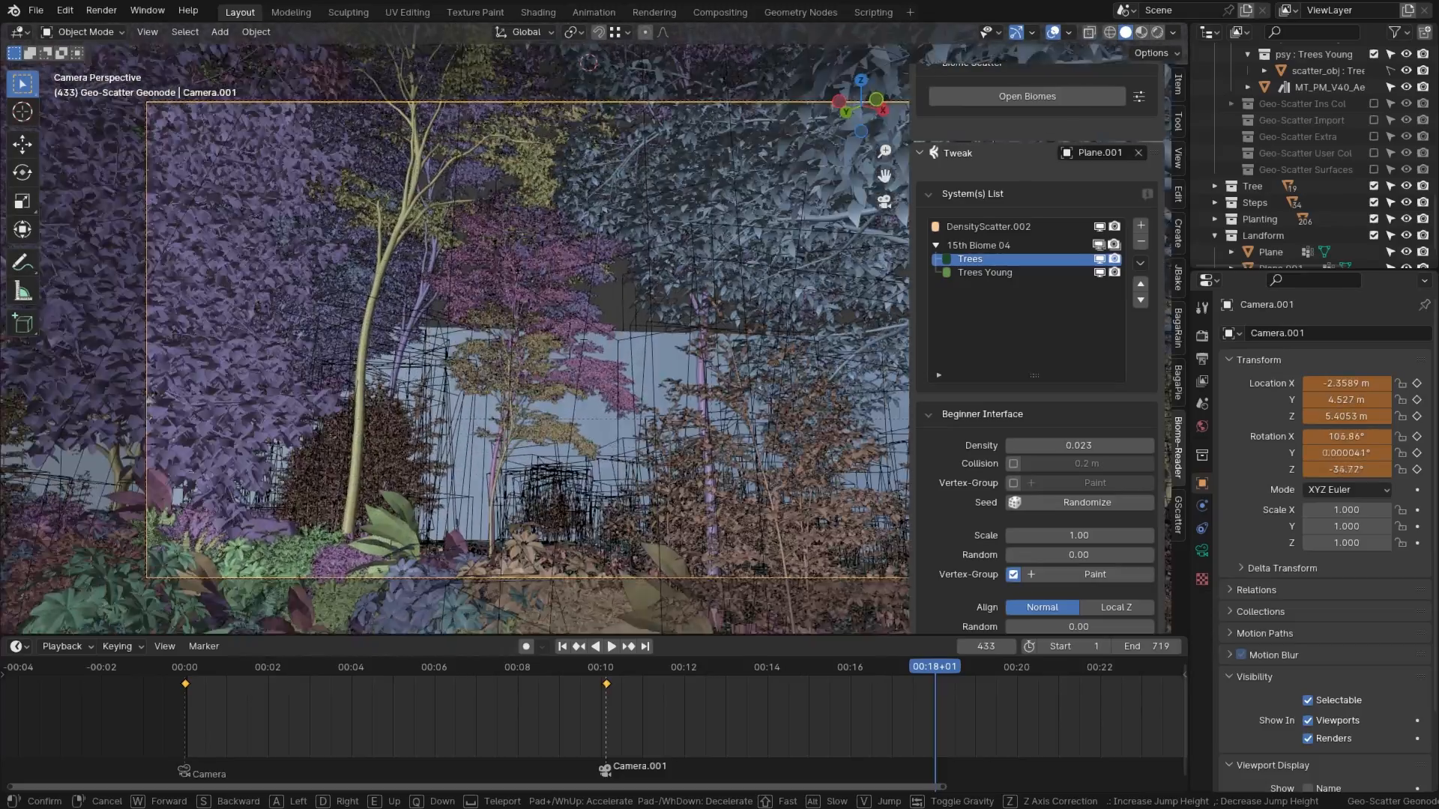
key("a")
key("e")
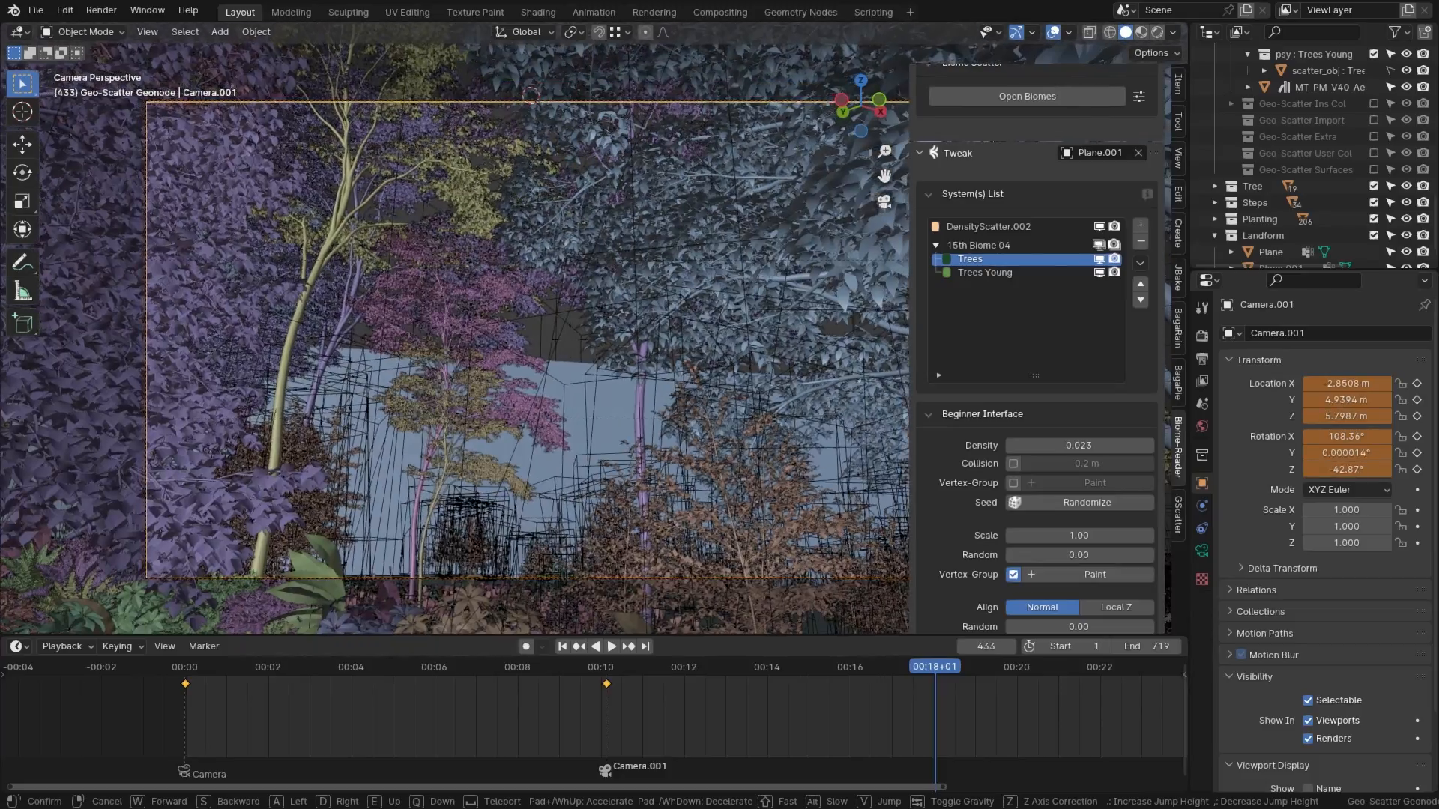
key("q")
key("w")
key("a")
key("q")
key("a")
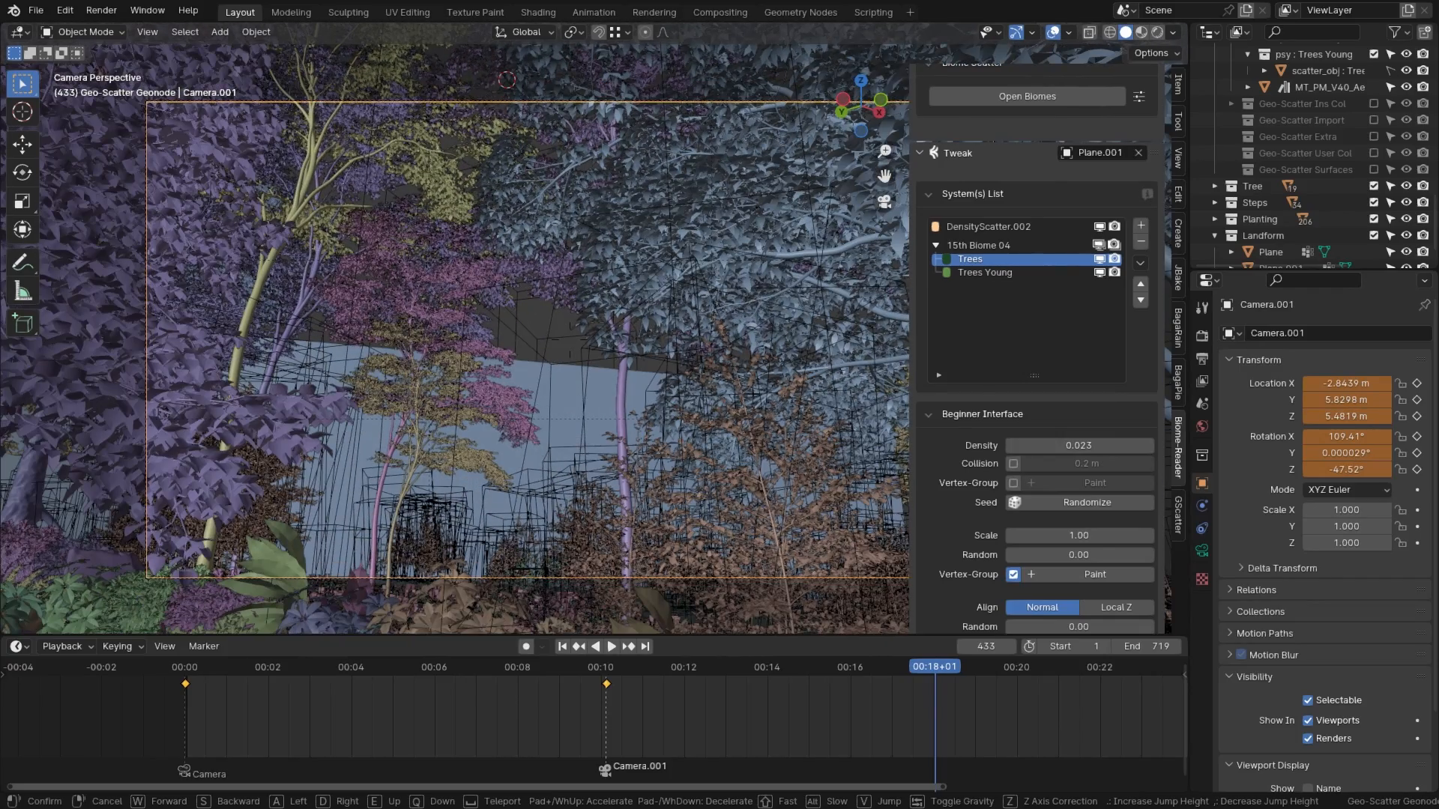
left_click(642, 447)
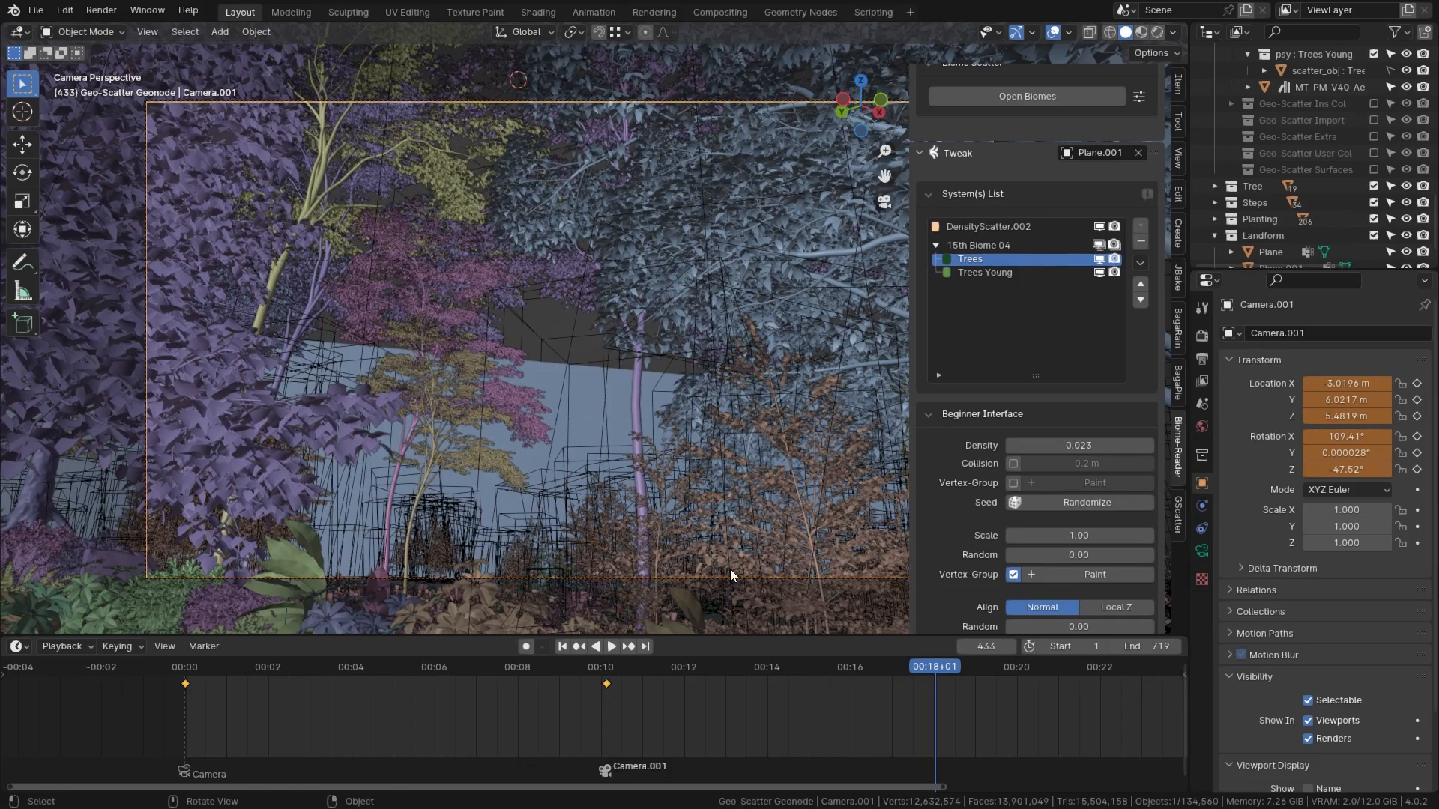
key("i")
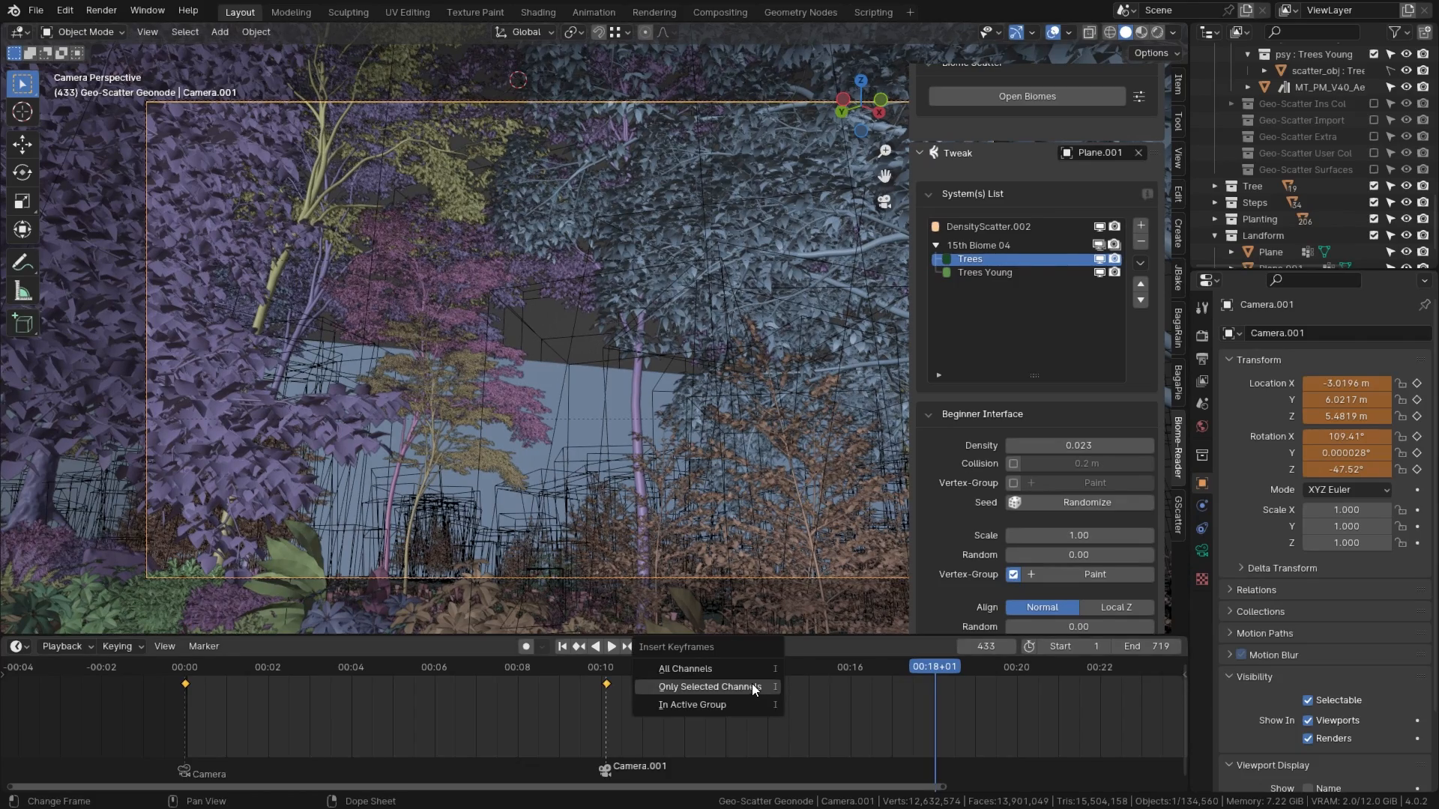
left_click(753, 685)
Step: Turn off viewport display for DensityScatter.002 and 15th Biome 04, and play the animation from frame 0
left_click_drag(285, 667, 98, 669)
left_click(1098, 245)
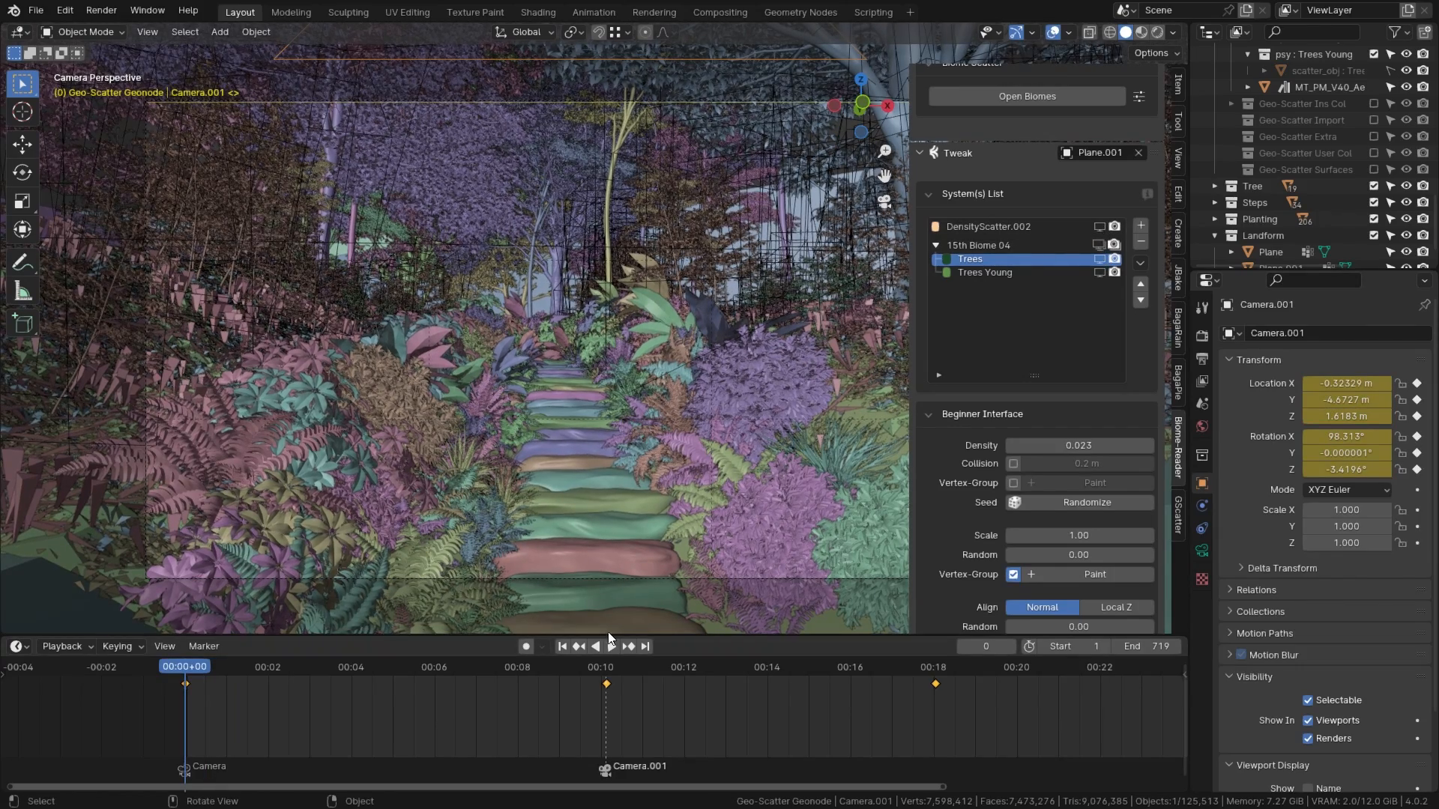
left_click(610, 648)
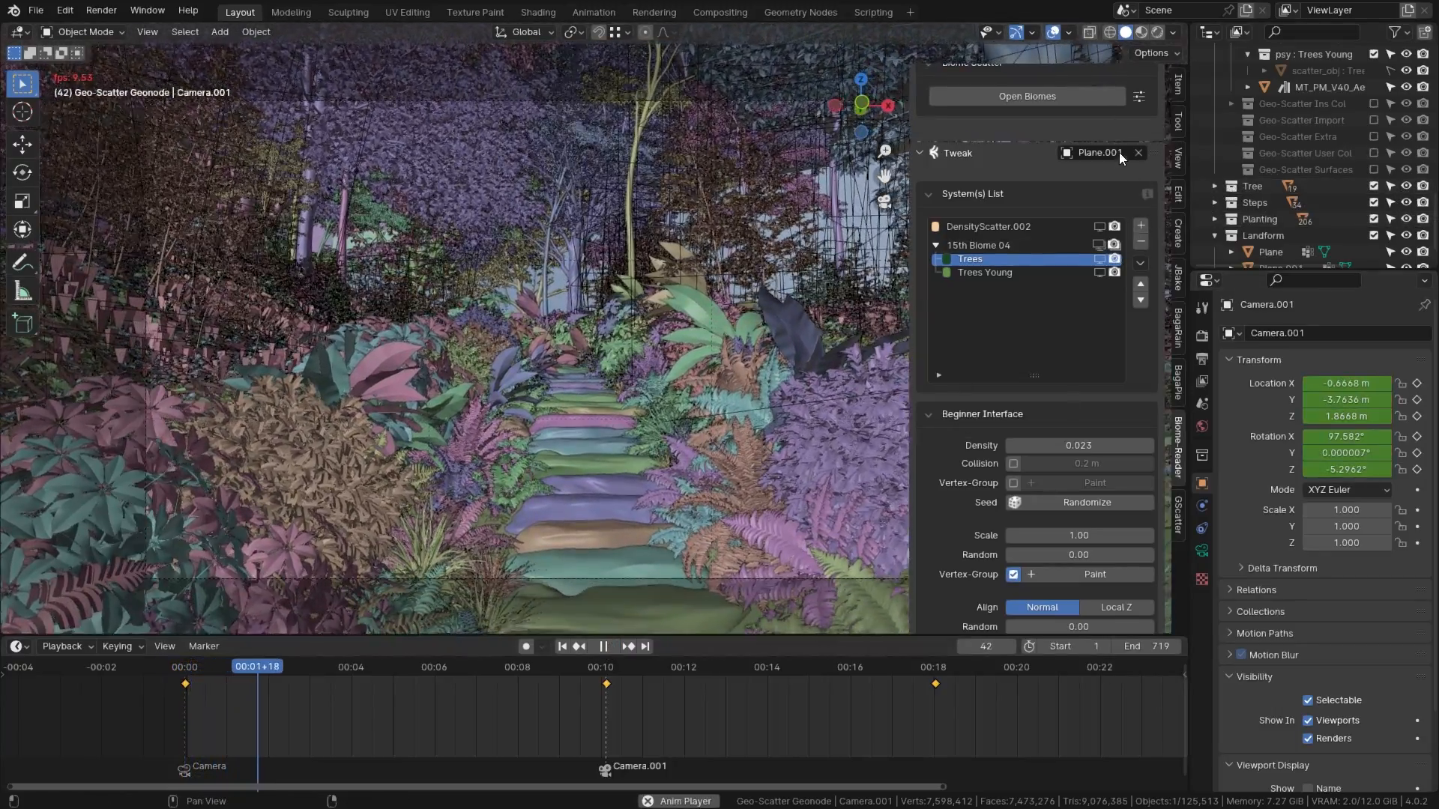
Step: Switch the scatter emitter to Plane and turn off viewport display for Forest 01 and 15th Biome 02 during playback
left_click(1120, 152)
type("Plane")
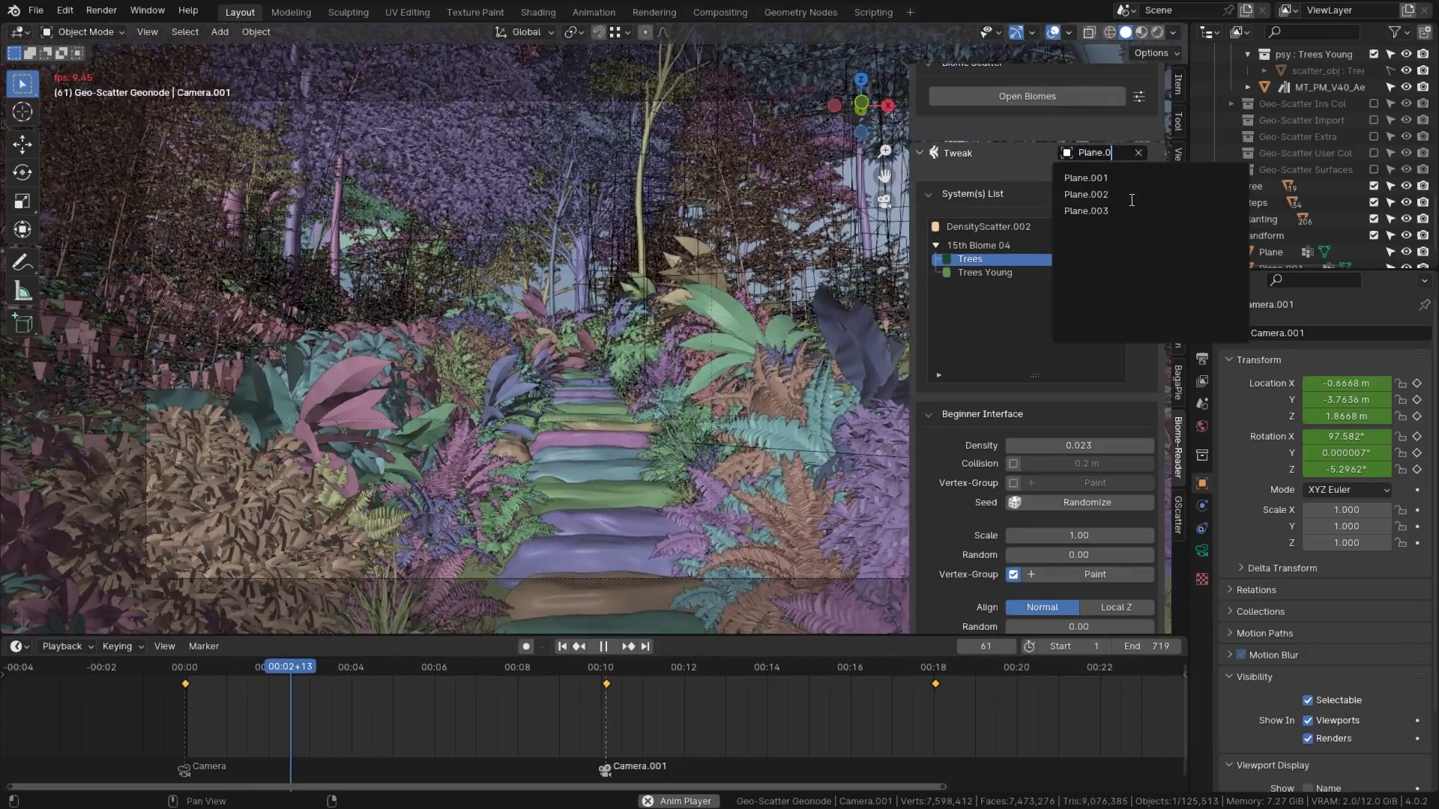
key("Return")
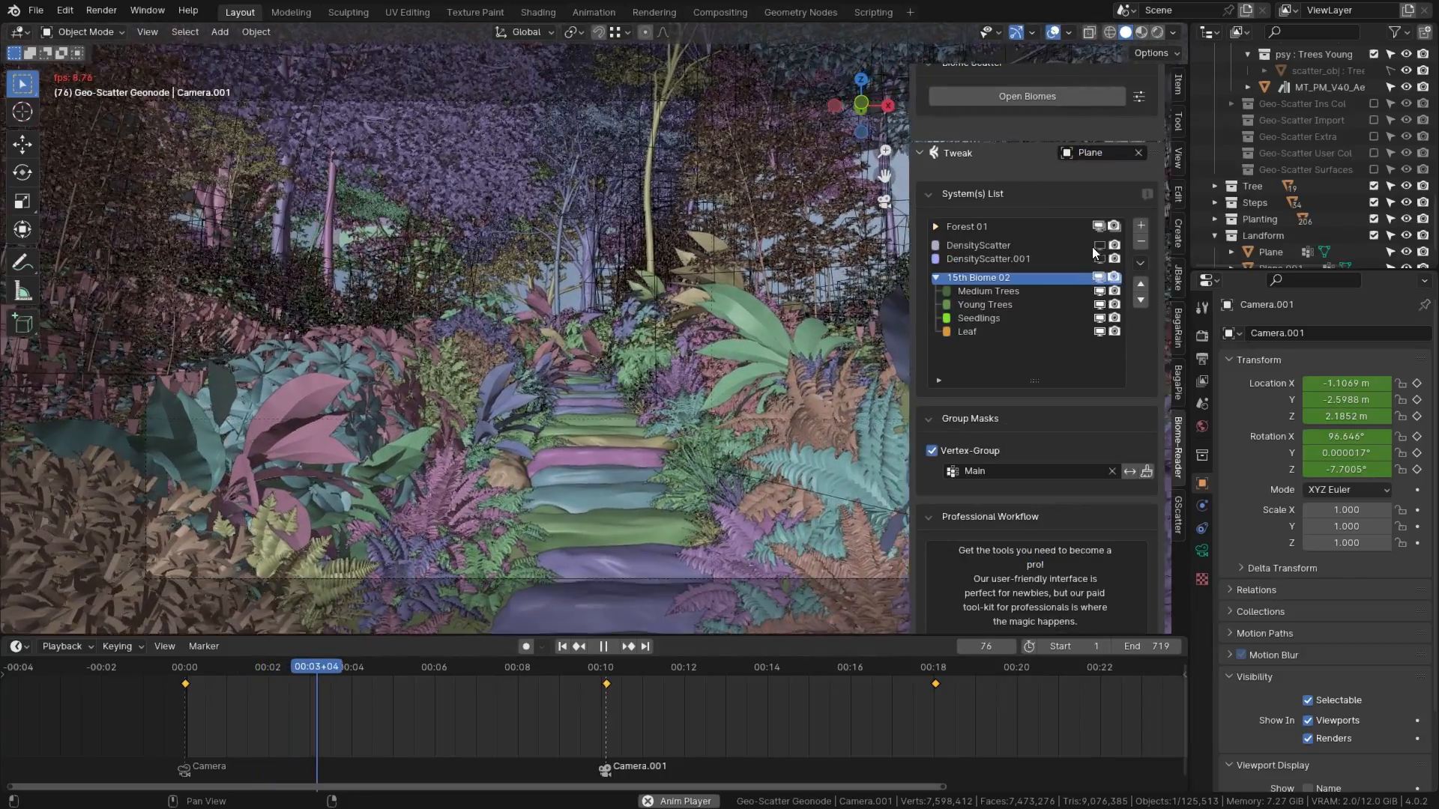
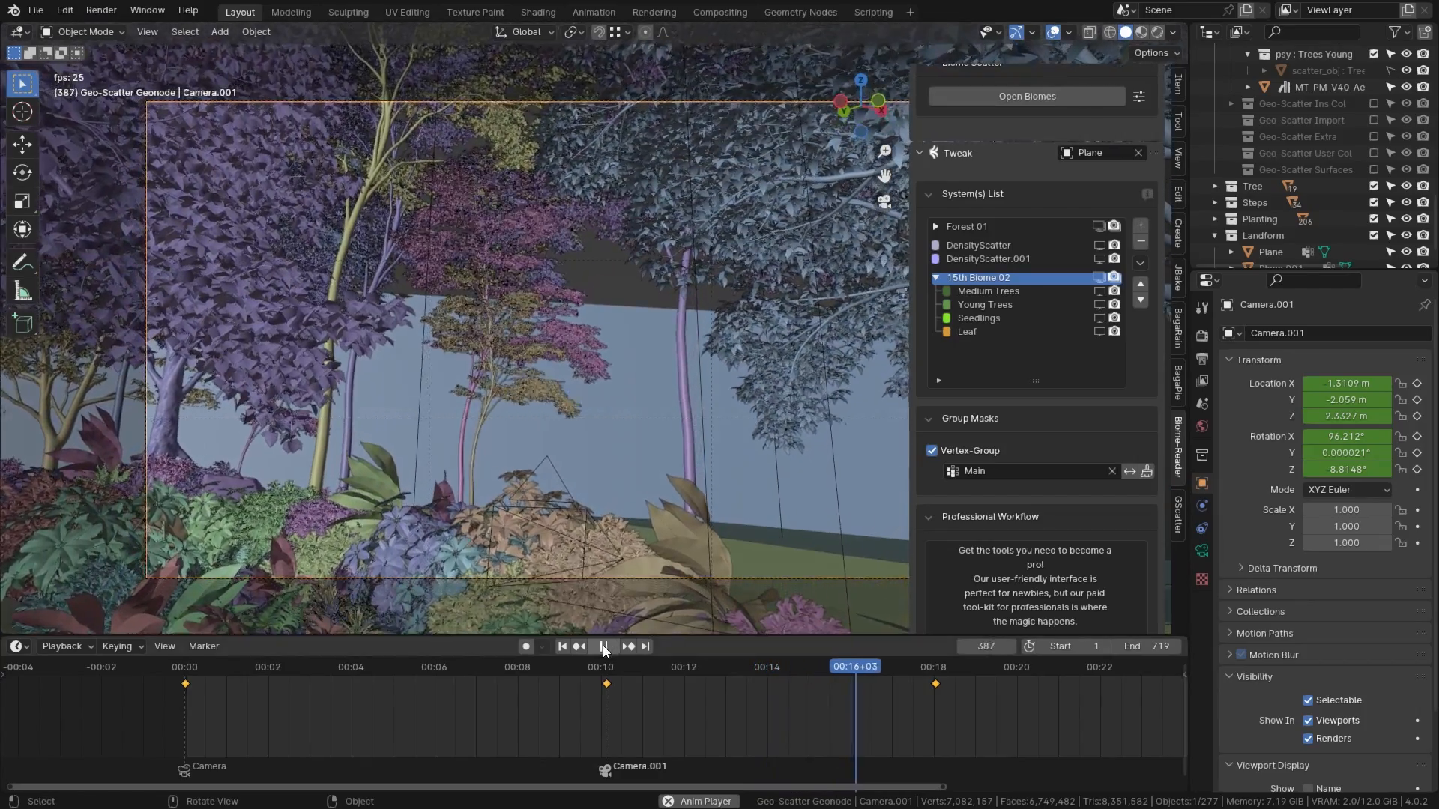
left_click(604, 646)
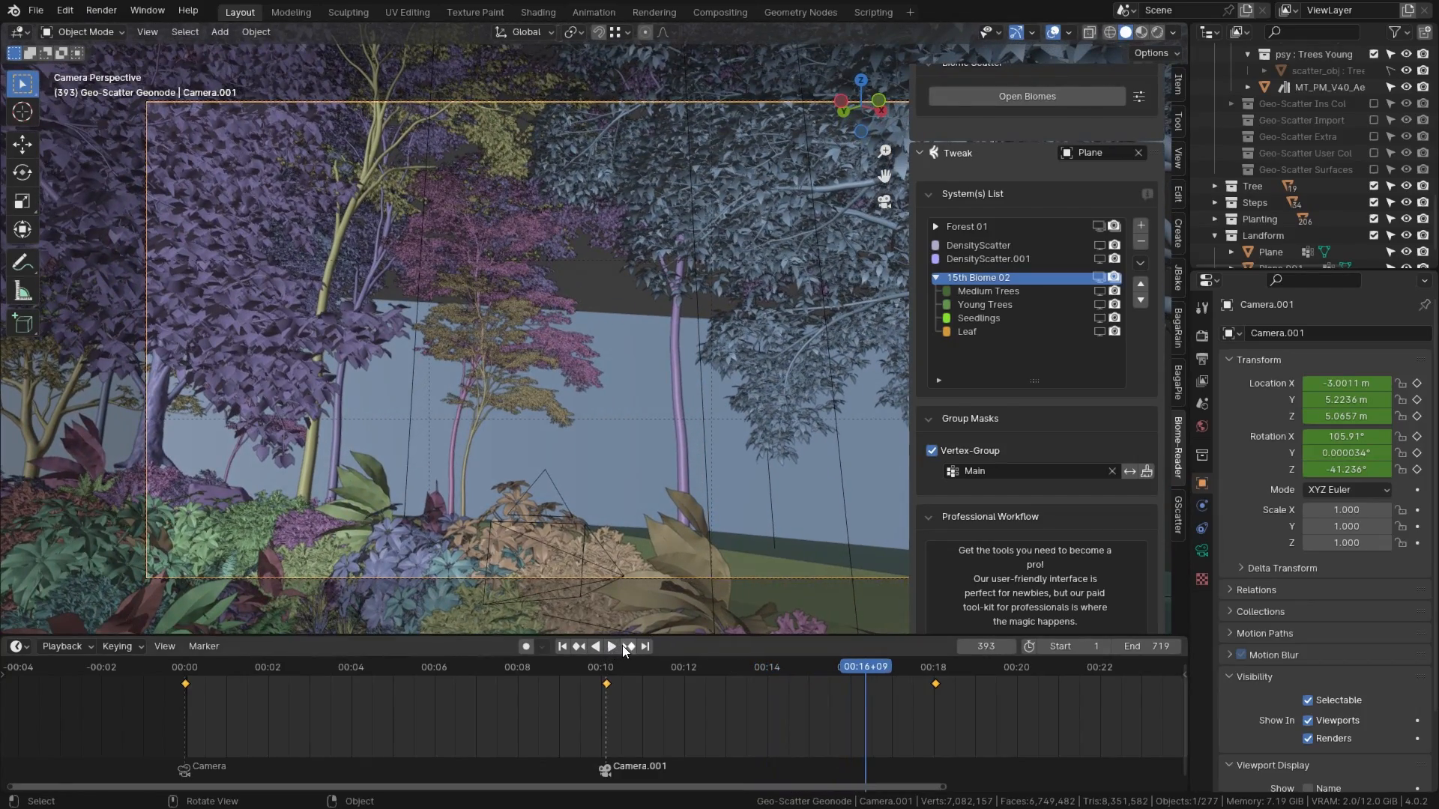
Step: At frame 433, lower the camera to about Z 4.74 m, tilt it to about X 121.9°, Z -44.4°, and update its keyframe
left_click(623, 646)
key("shift+grave")
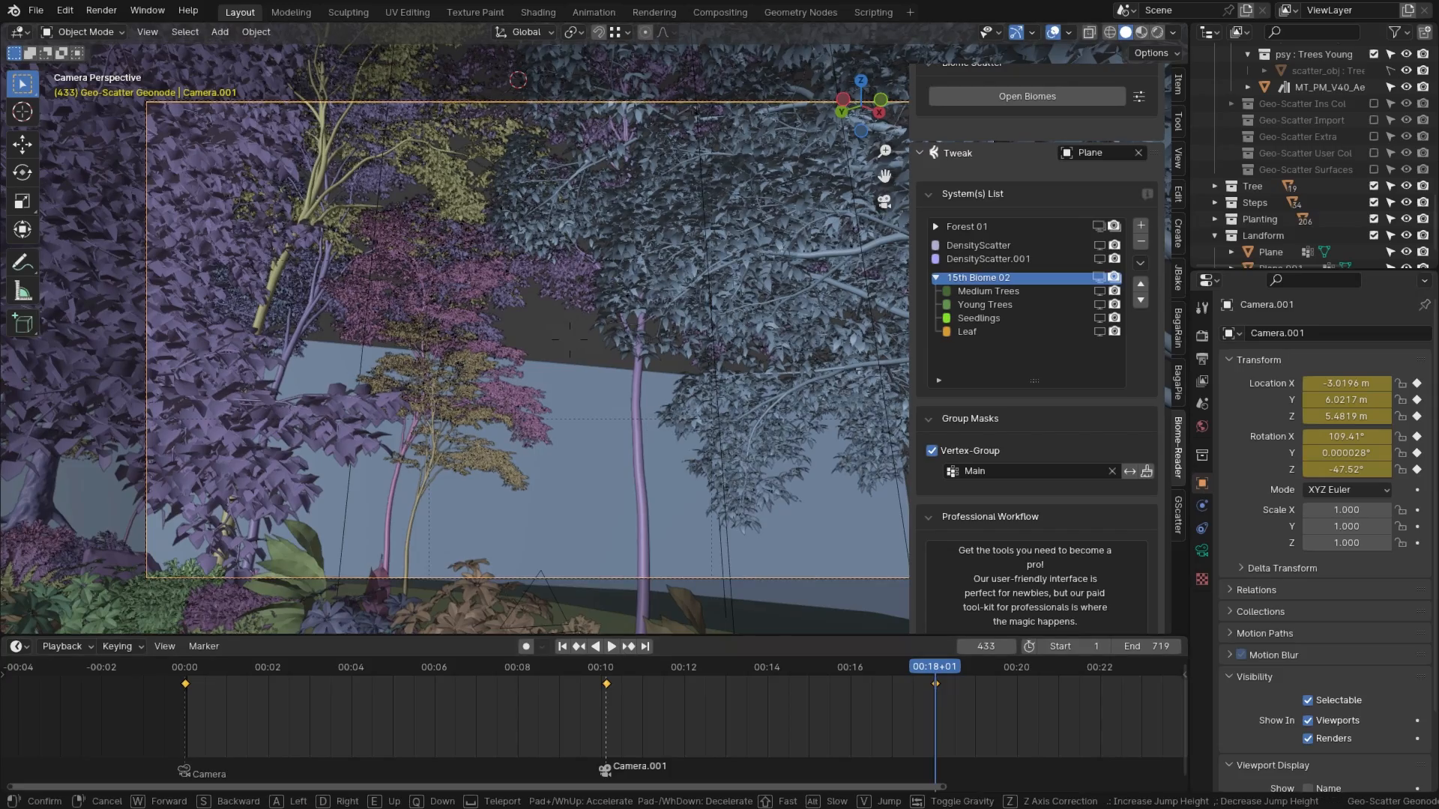
key("q")
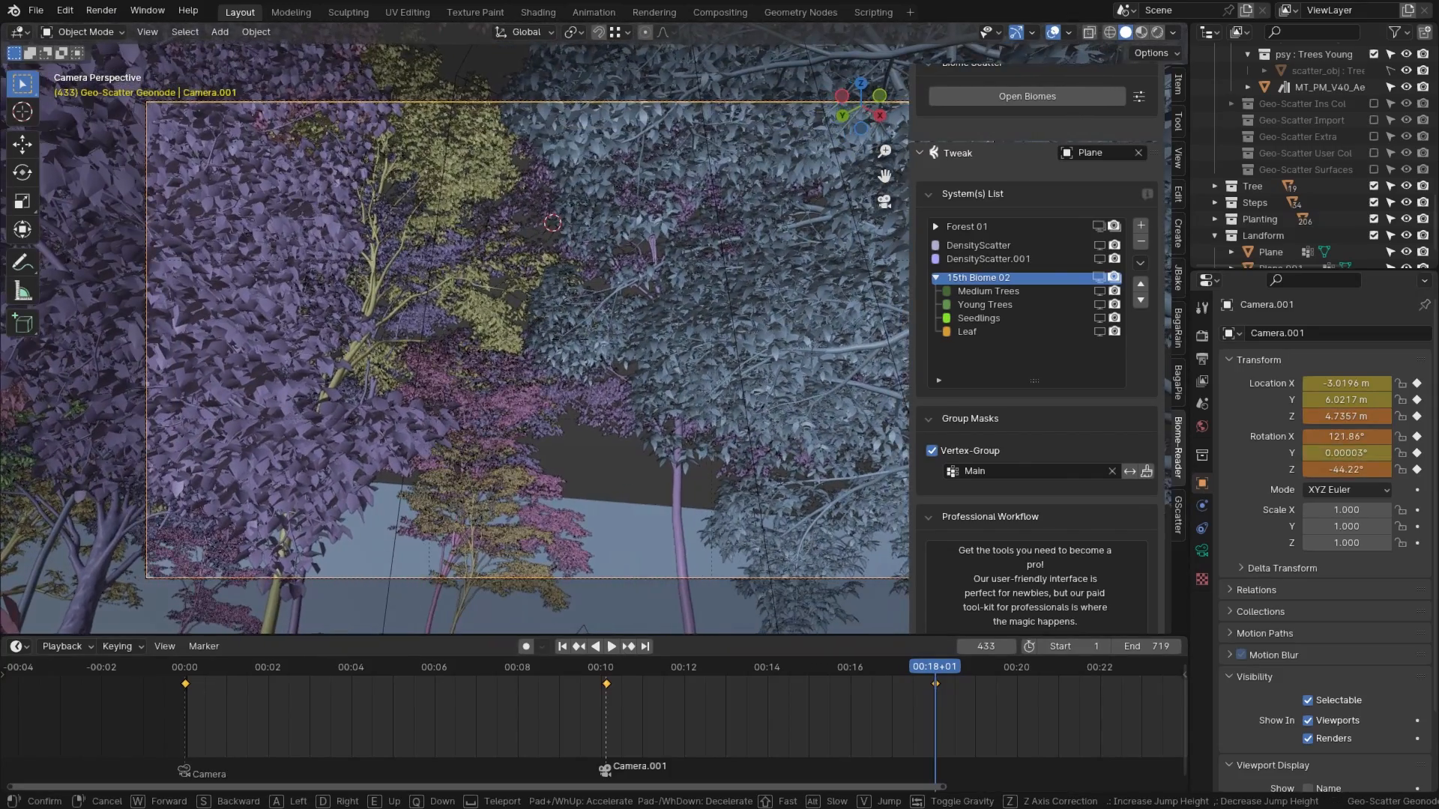
left_click(649, 430)
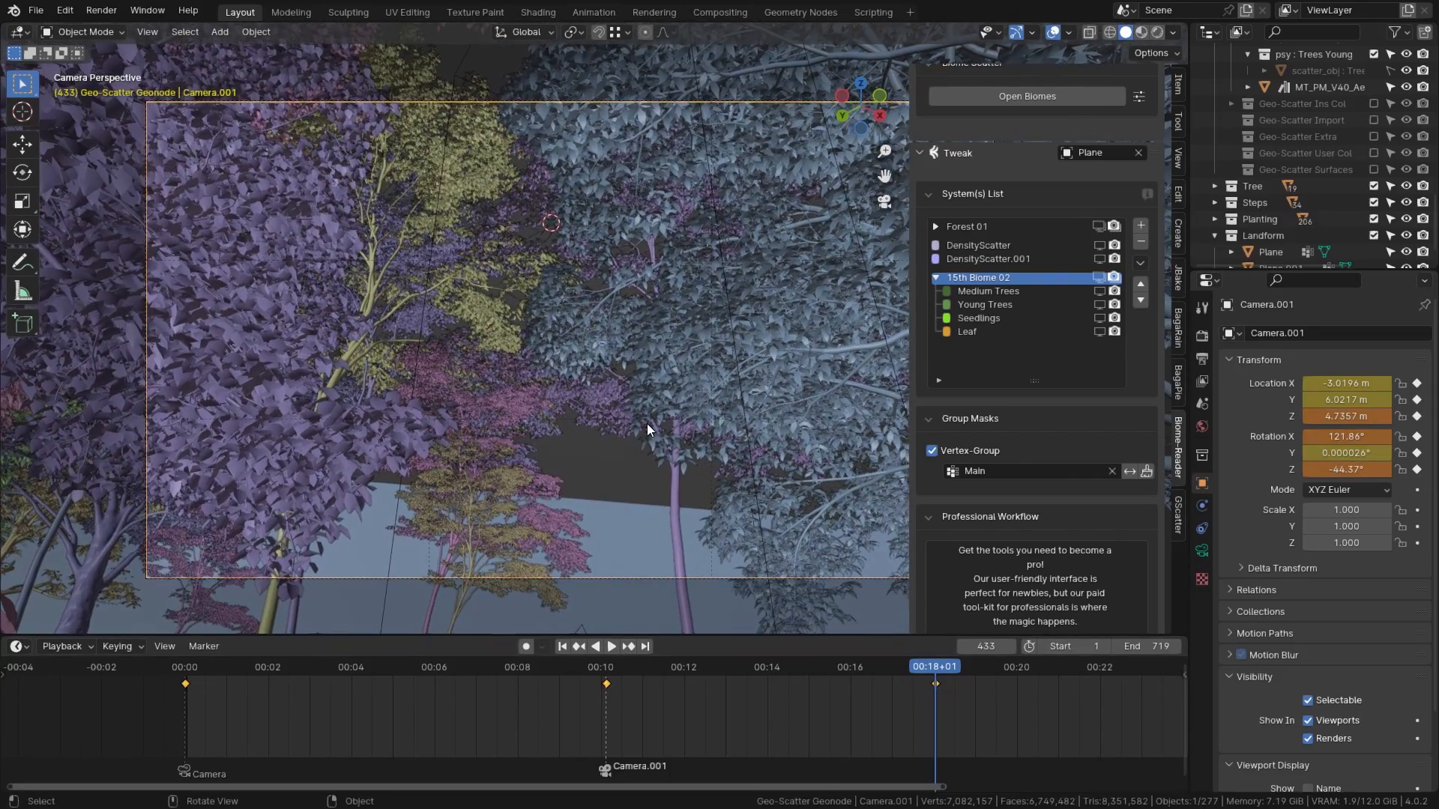
key("i")
left_click(866, 673)
Step: Play back the duplicated camera's revised move to review it
left_click_drag(838, 663, 602, 649)
left_click(611, 646)
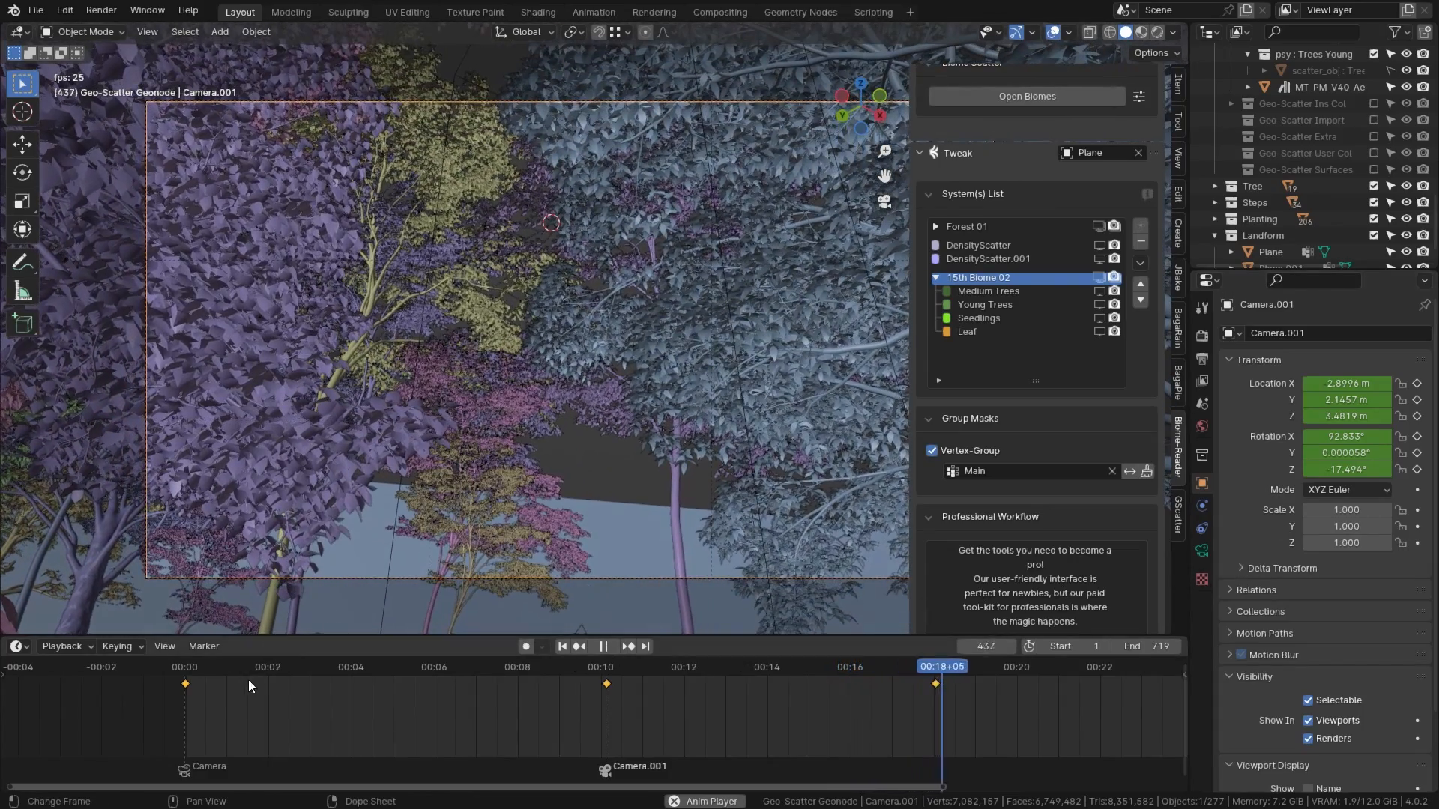
left_click(604, 646)
Step: Set the animation's end frame to 433 and return the playhead to the start
left_click(947, 666)
left_click_drag(945, 663, 935, 662)
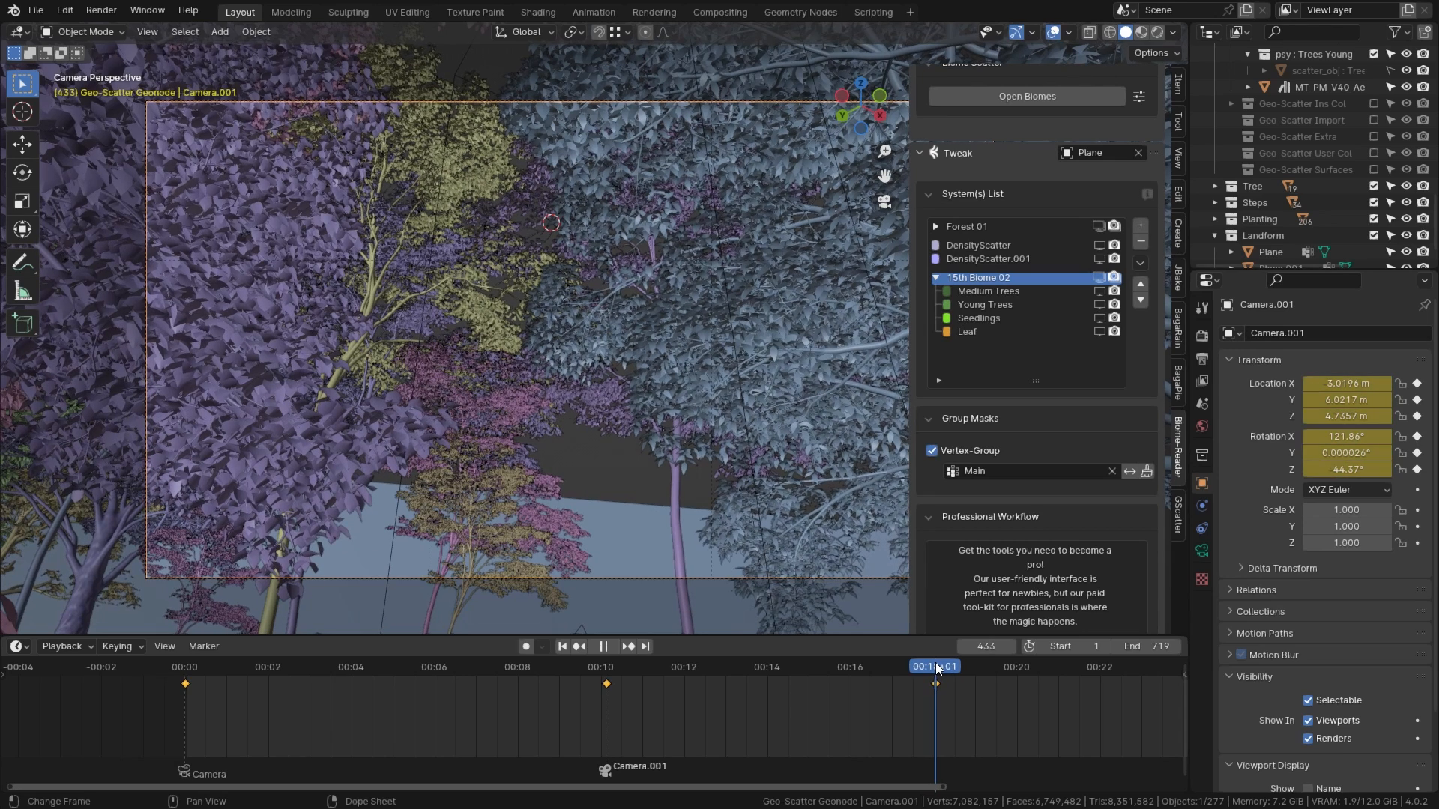
right_click(994, 646)
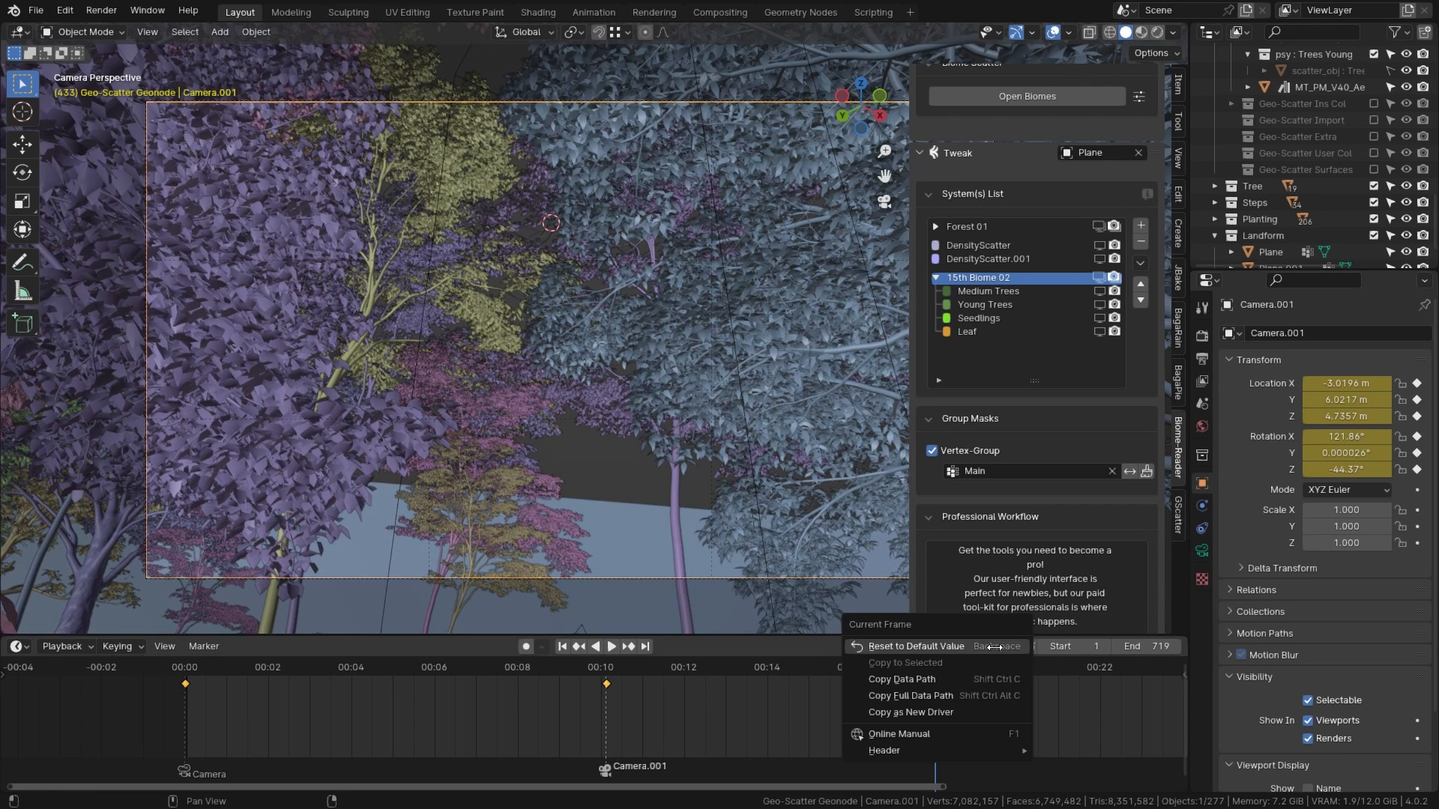
left_click(1156, 646)
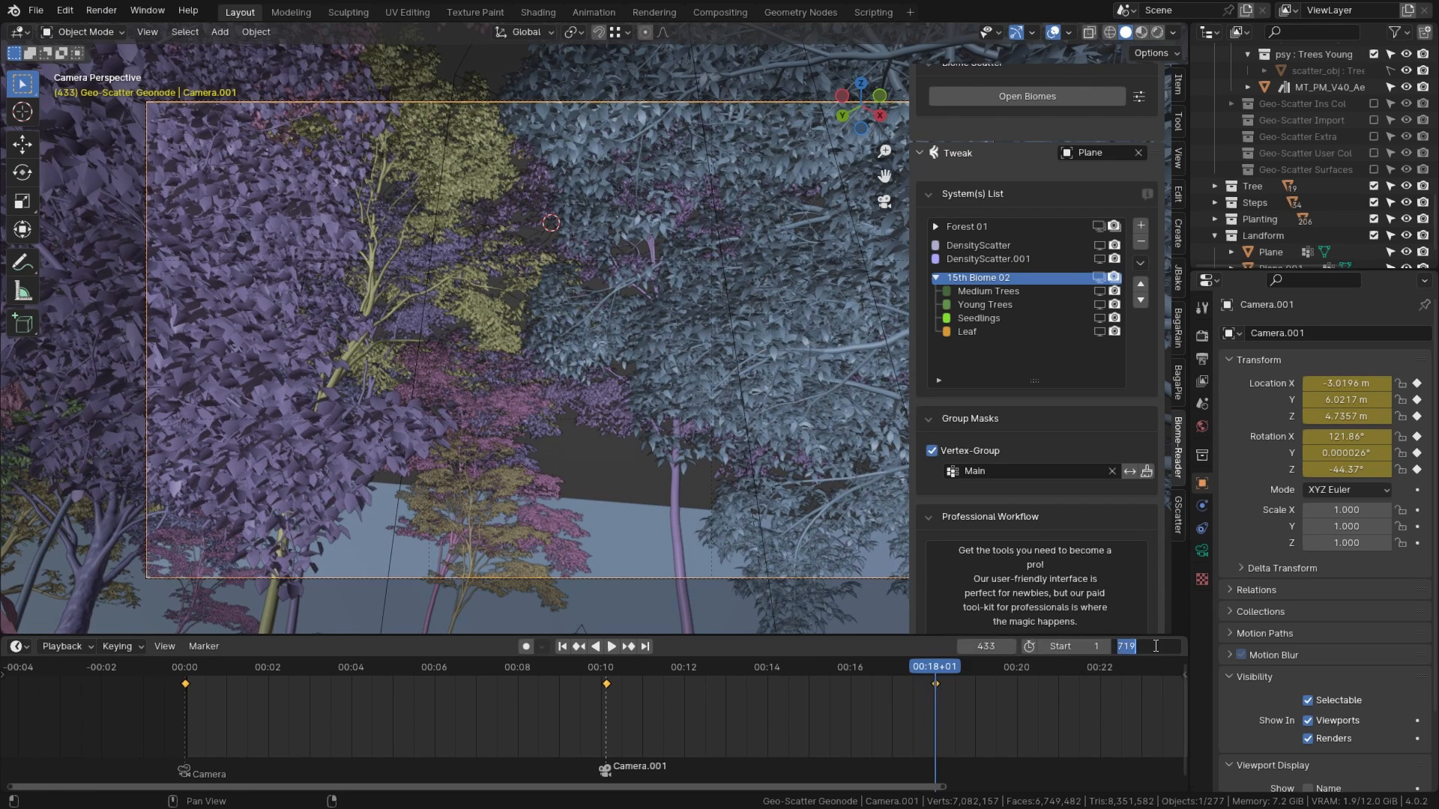
type("433")
key("Return")
left_click_drag(934, 667, 162, 680)
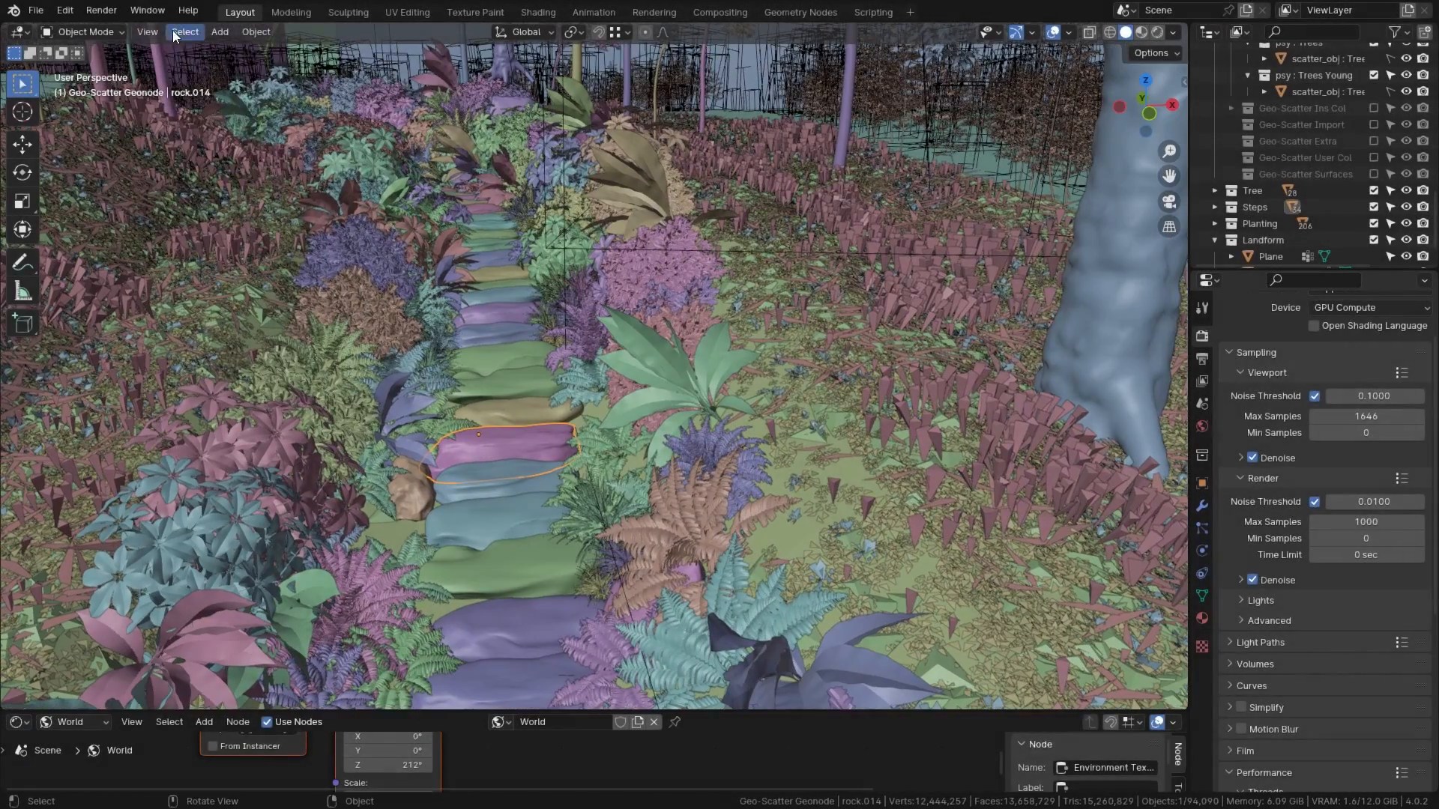
Step: Select all the step rocks together with rock.014 and isolate them in local view
left_click(180, 32)
mouse_move(267, 160)
mouse_move(268, 231)
left_click(409, 348)
key("KP_Divide")
middle_click_drag(620, 411, 641, 457)
Step: Set the solid viewport colour to Object, and switch the viewport to Material Preview with nothing selected
left_click(1173, 33)
left_click(1168, 275)
key("alt+a")
left_click(1172, 32)
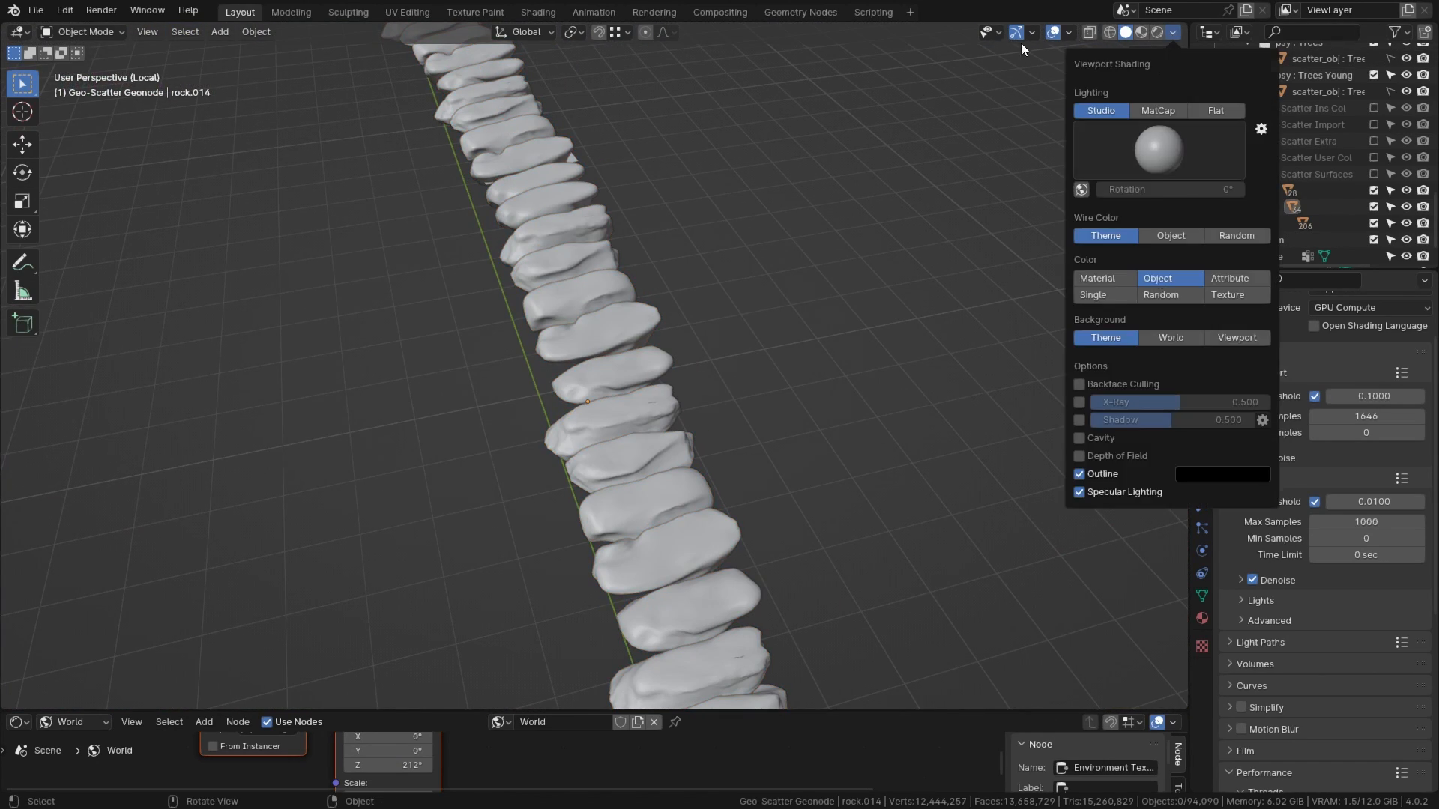
left_click(1141, 32)
Step: Enlarge the shader editor and switch it from World to Object shading for the step rock rock.014
left_click_drag(367, 710, 352, 511)
left_click(75, 524)
left_click(75, 558)
left_click(560, 359)
key("KP_Decimal")
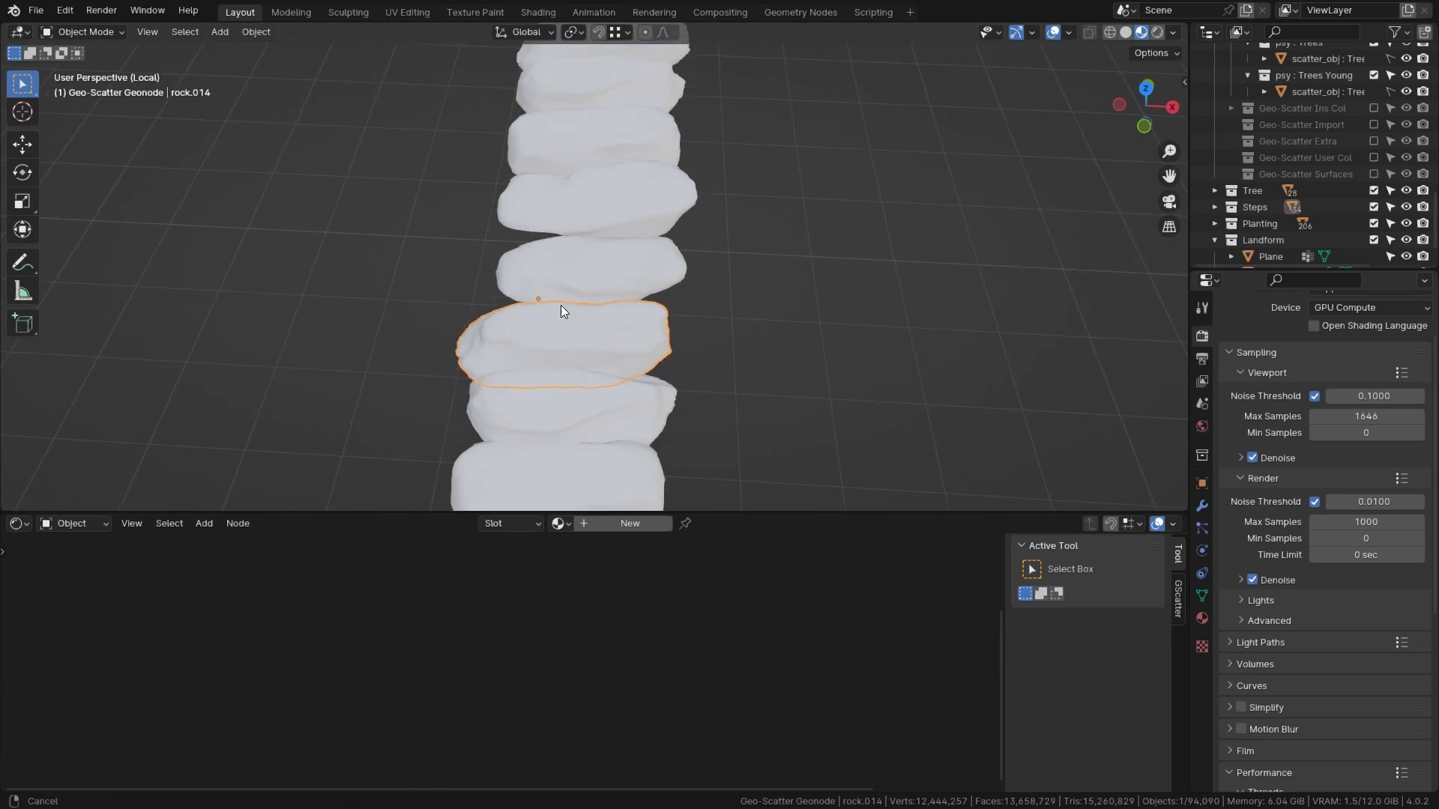
Step: Create a new material named Rock on the selected step rock
left_click(612, 520)
type("Rock")
key("Return")
Step: Load the Rock048 1K texture maps into the Rock material with a Principled texture setup
key("Home")
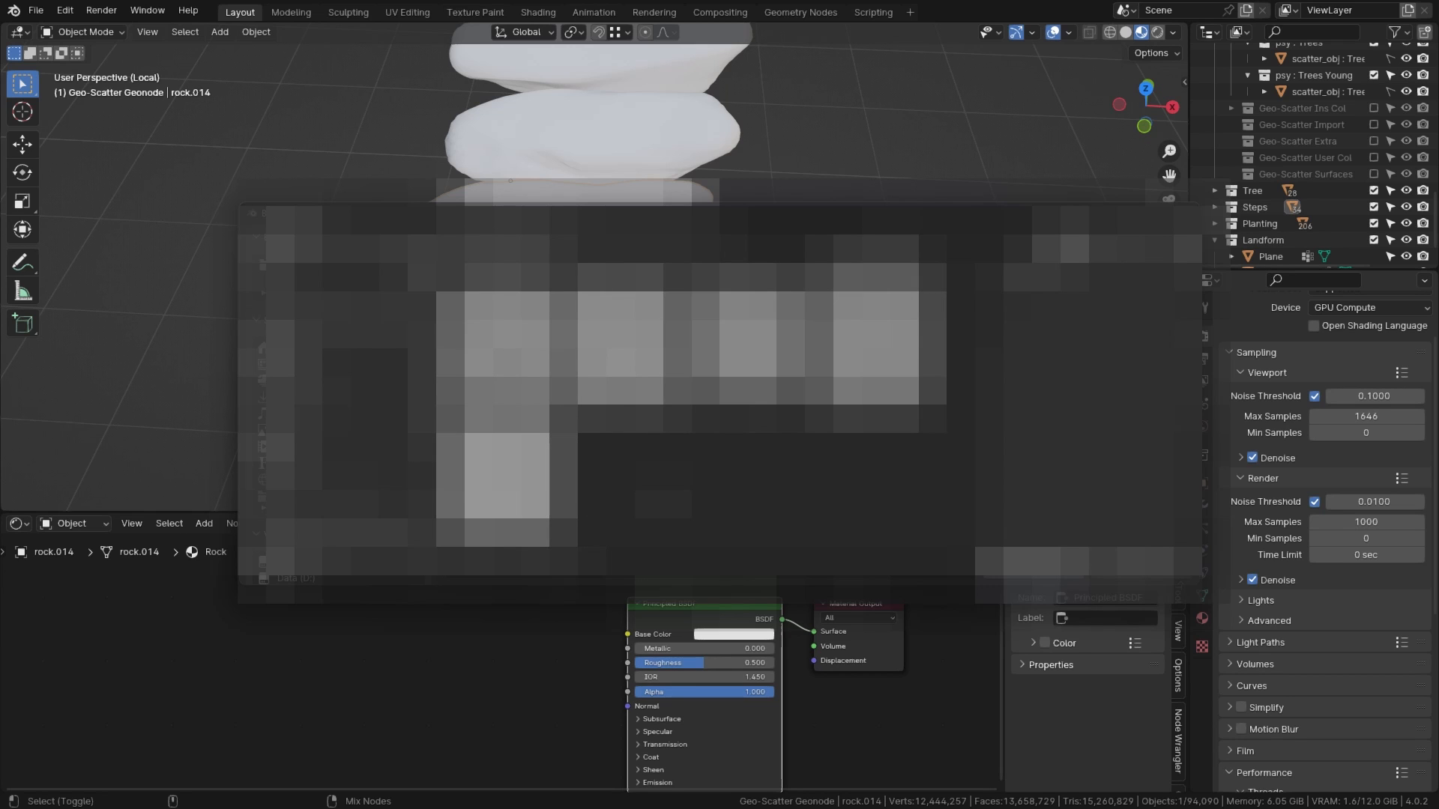
left_click(1032, 569)
scroll(734, 659, "down", 8)
middle_click_drag(649, 772, 562, 668)
Step: Connect the Generated texture coordinates to the Mapping node's Vector input in place of UV
scroll(559, 668, "up", 6)
scroll(573, 268, "up", 4)
scroll(592, 298, "up", 2)
middle_click_drag(574, 268, 595, 322)
scroll(595, 574, "down", 4)
scroll(389, 600, "up", 5)
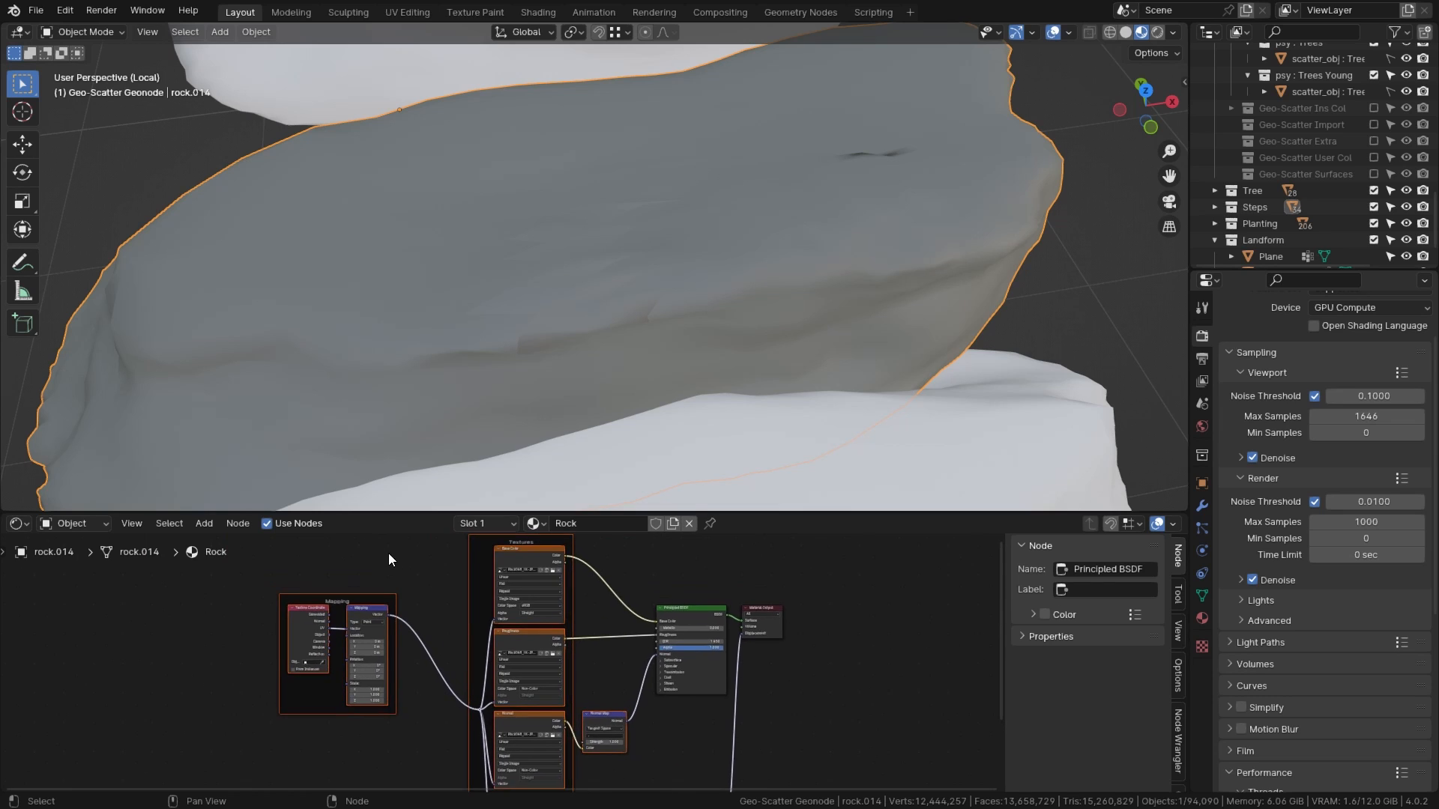
scroll(334, 643, "up", 2)
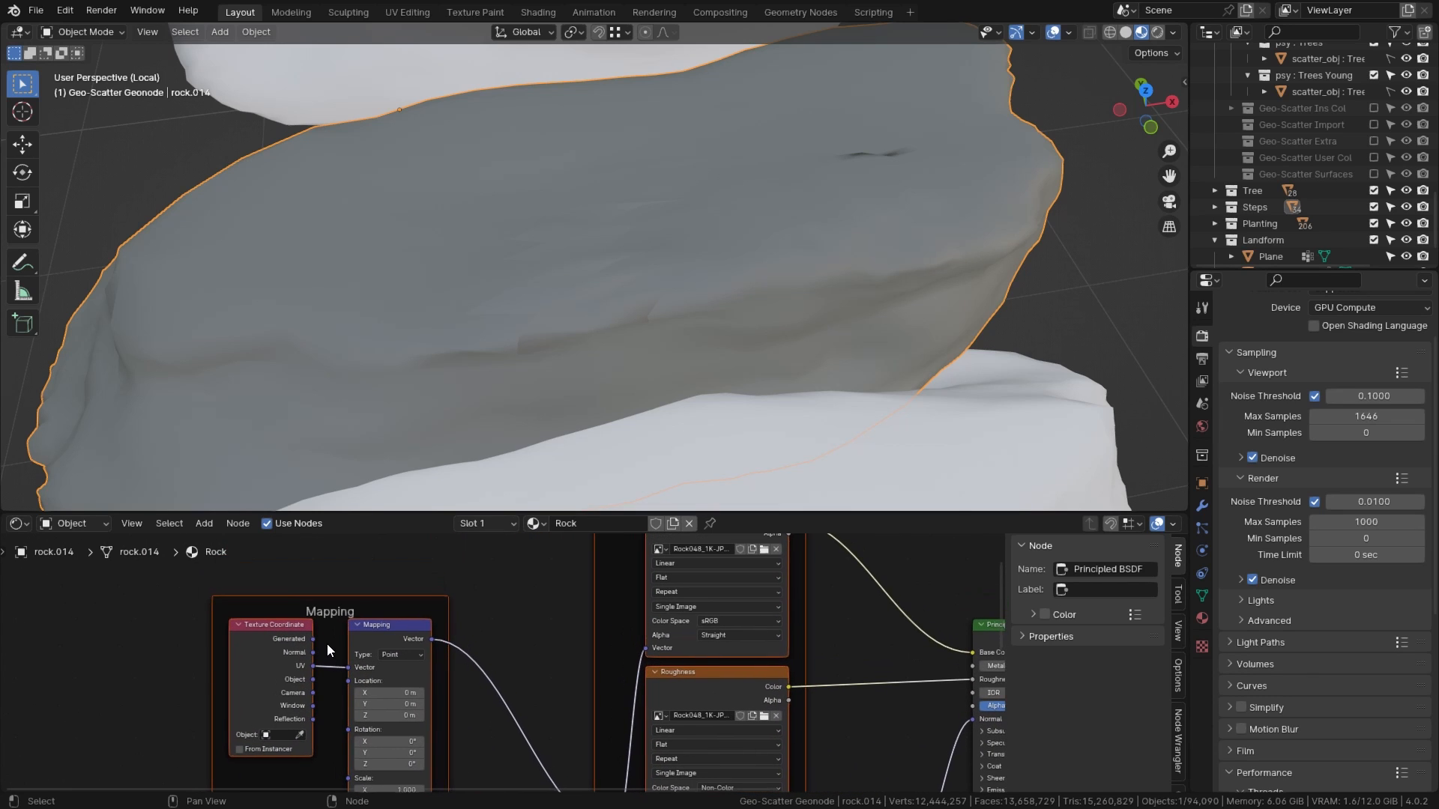
left_click_drag(316, 637, 349, 667)
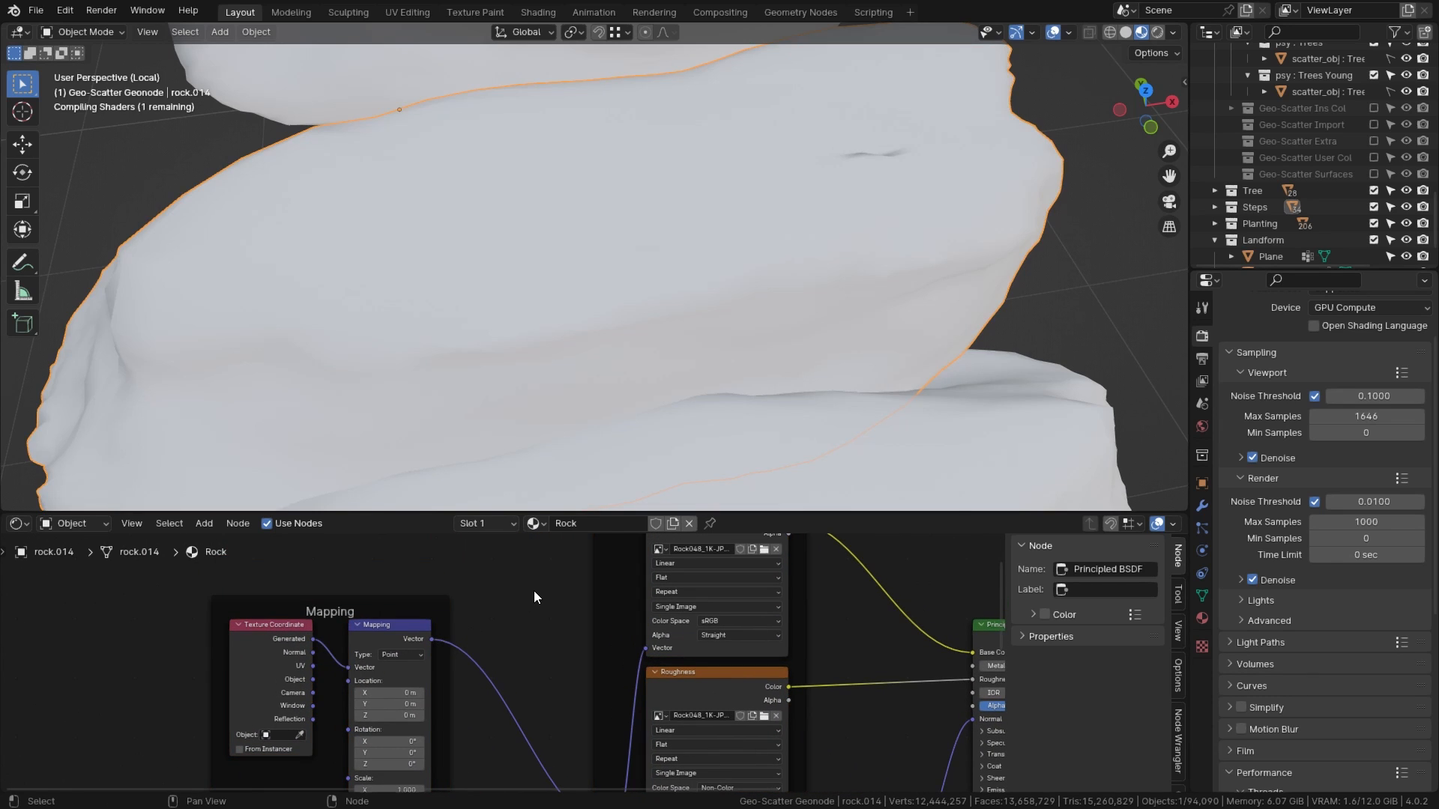
Step: Set the Base Color and Roughness image textures to Box projection
scroll(534, 591, "down", 1)
scroll(534, 591, "up", 3)
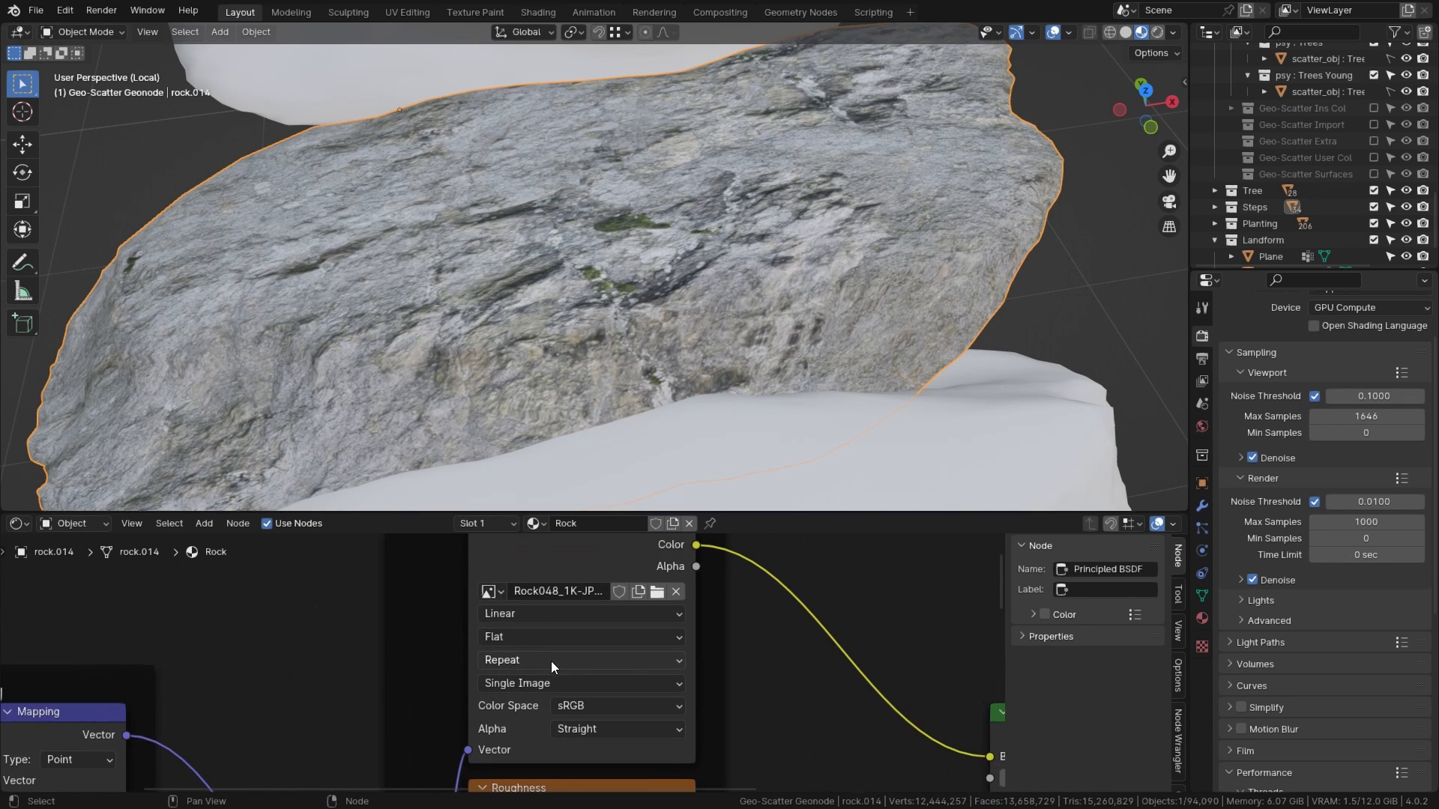
left_click(523, 639)
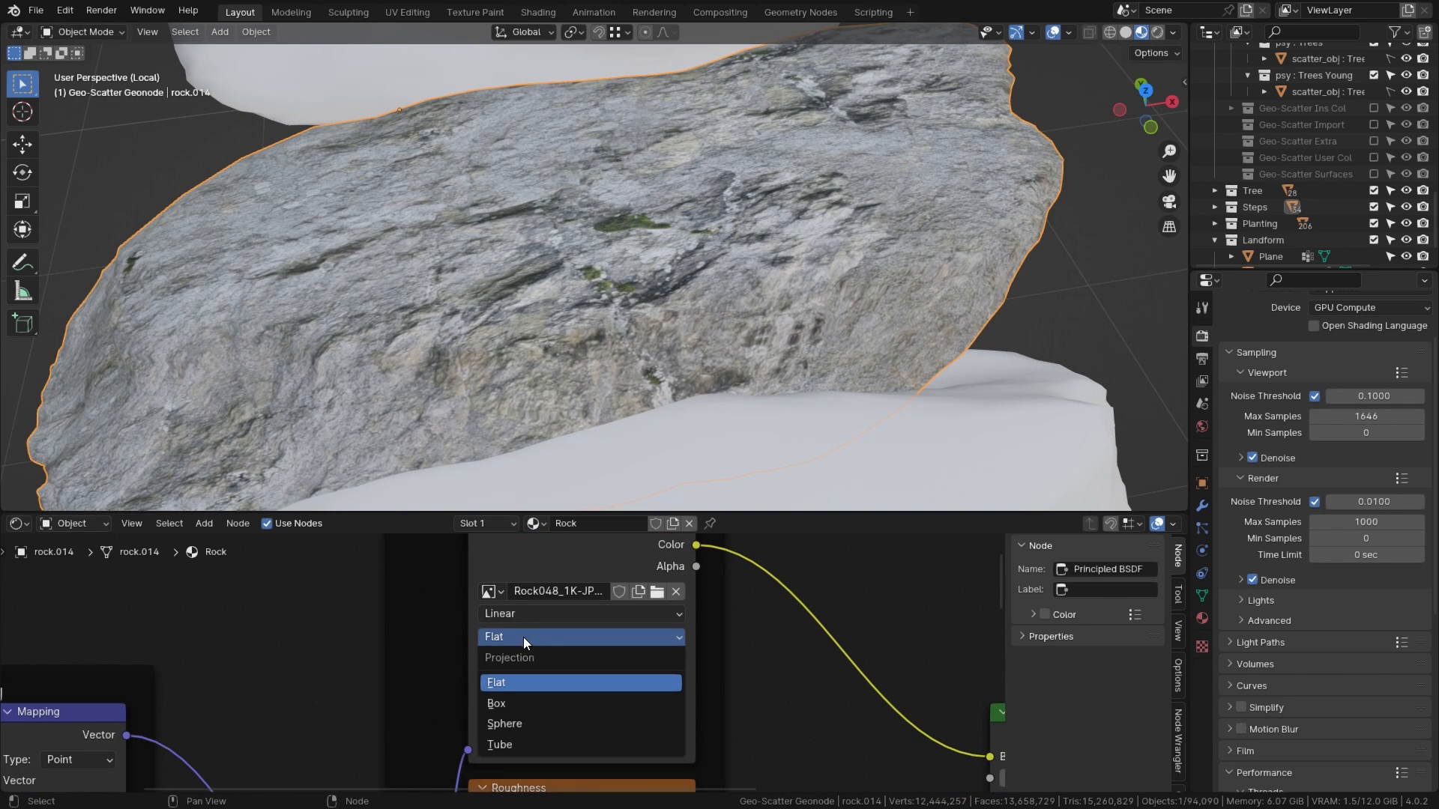
left_click(516, 703)
scroll(392, 700, "down", 1)
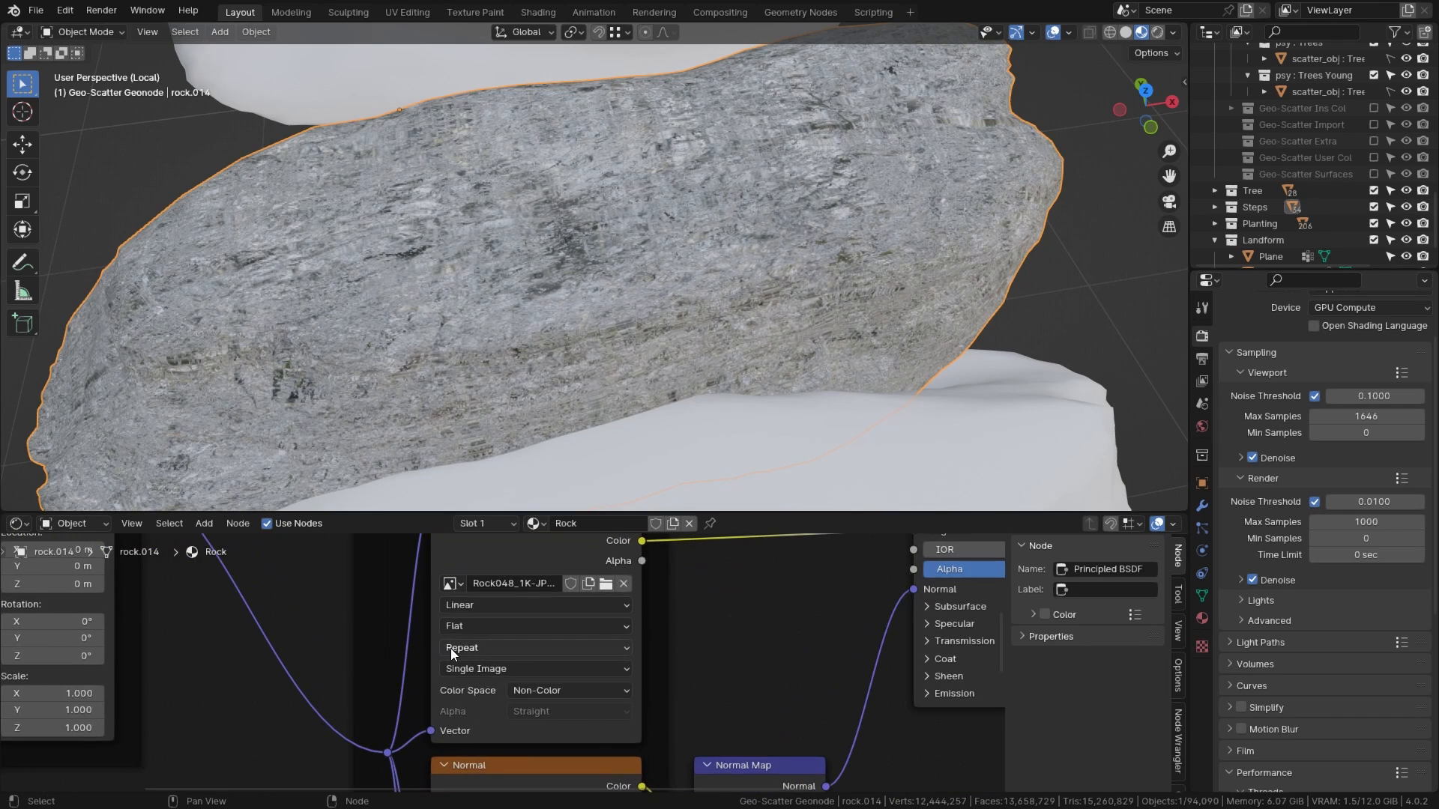
left_click(450, 649)
left_click(478, 687)
Step: Set the Normal and Displacement image textures to Box projection
scroll(383, 555, "down", 2)
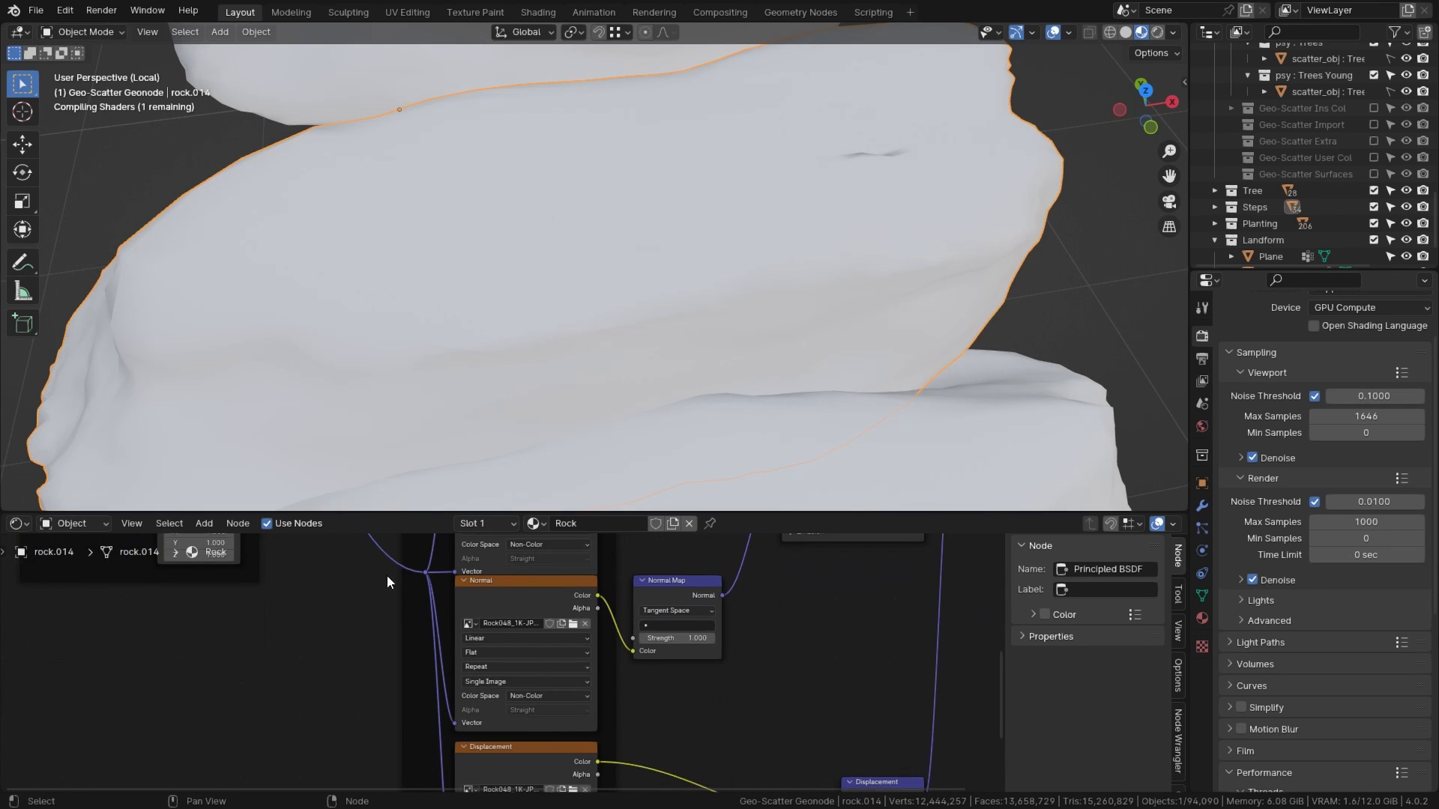
scroll(459, 654, "up", 2)
left_click(463, 649)
left_click(480, 703)
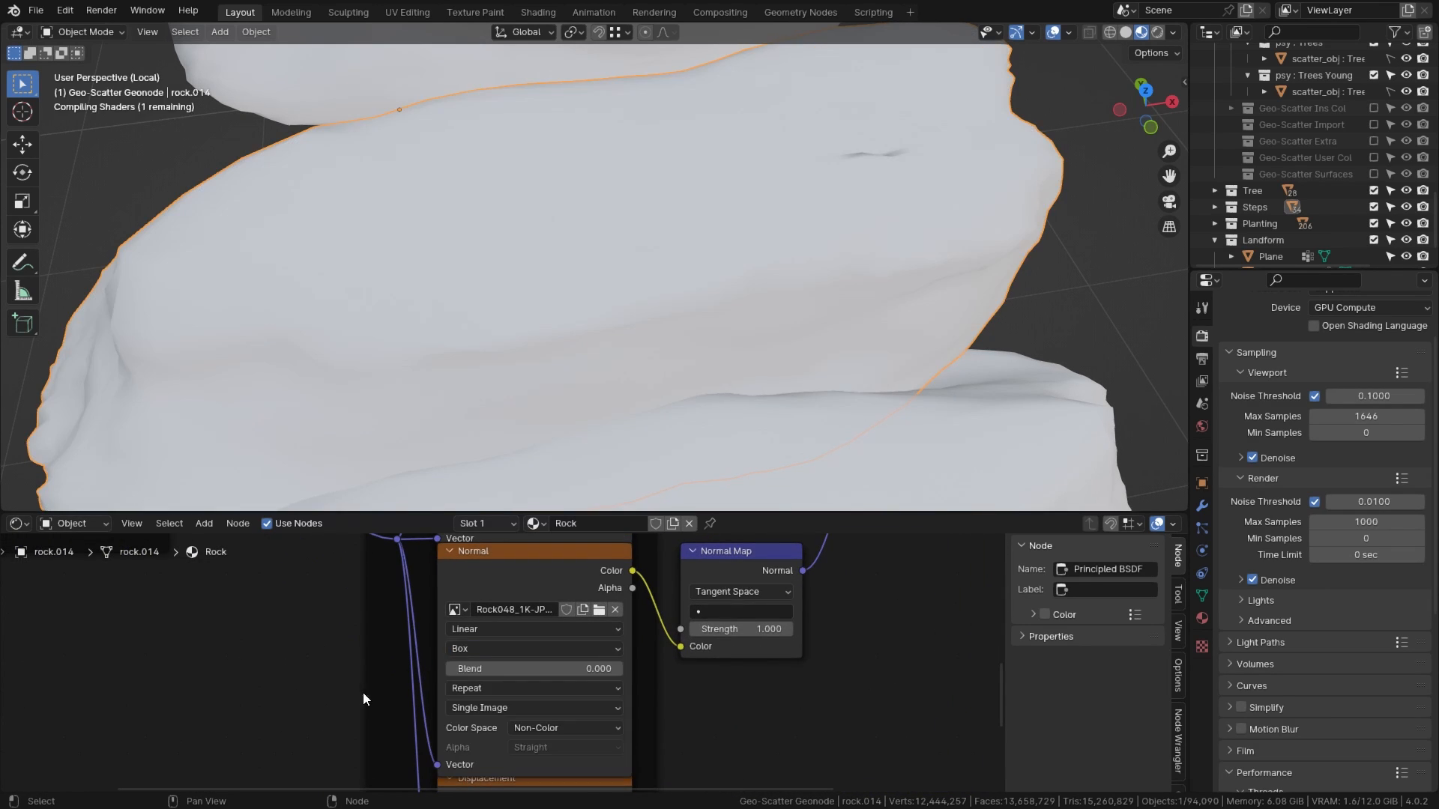
scroll(358, 691, "down", 2)
left_click(481, 692)
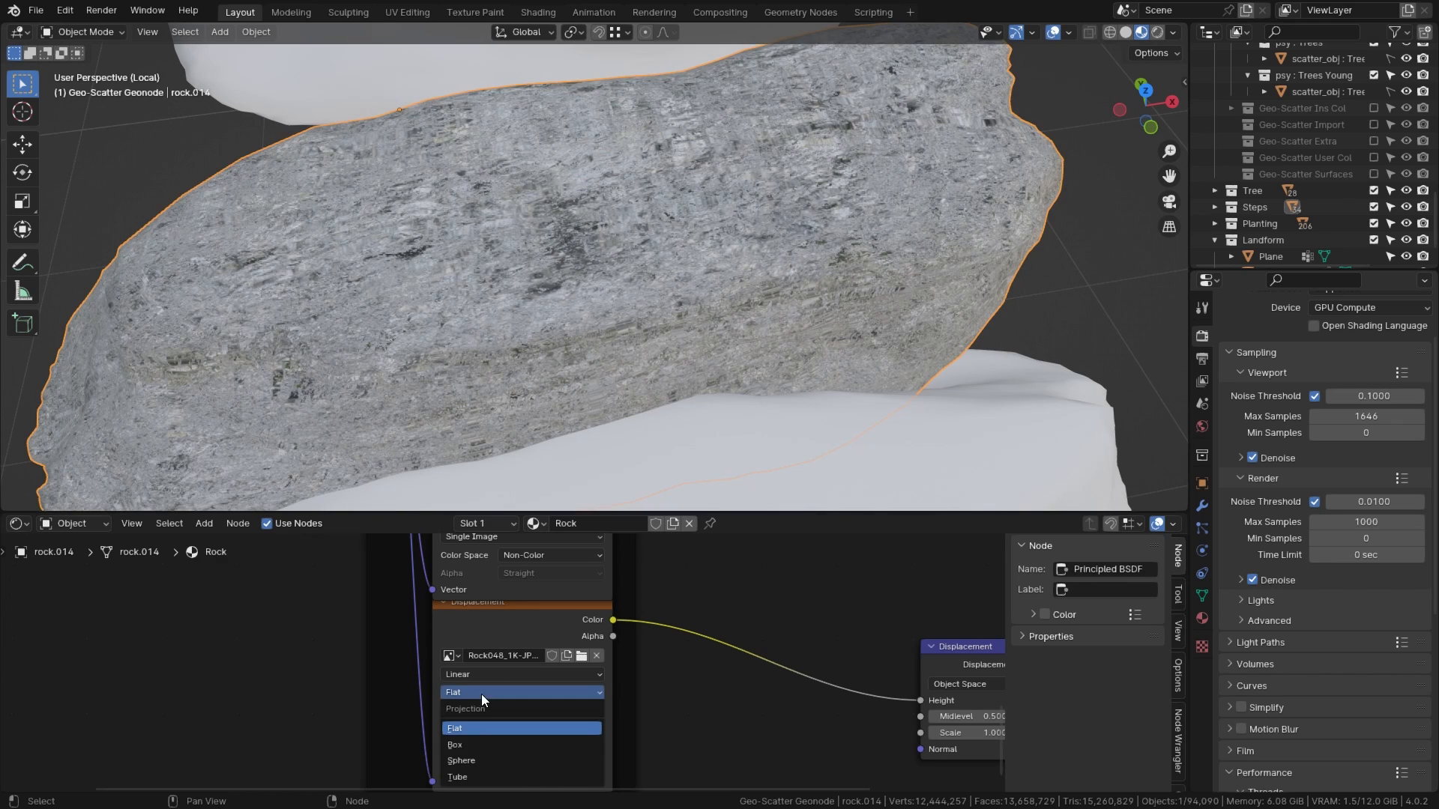
left_click(486, 744)
Step: Select all the stone steps together and unwrap their entire meshes with Cube Projection
scroll(559, 375, "down", 4)
middle_click_drag(559, 361, 641, 285)
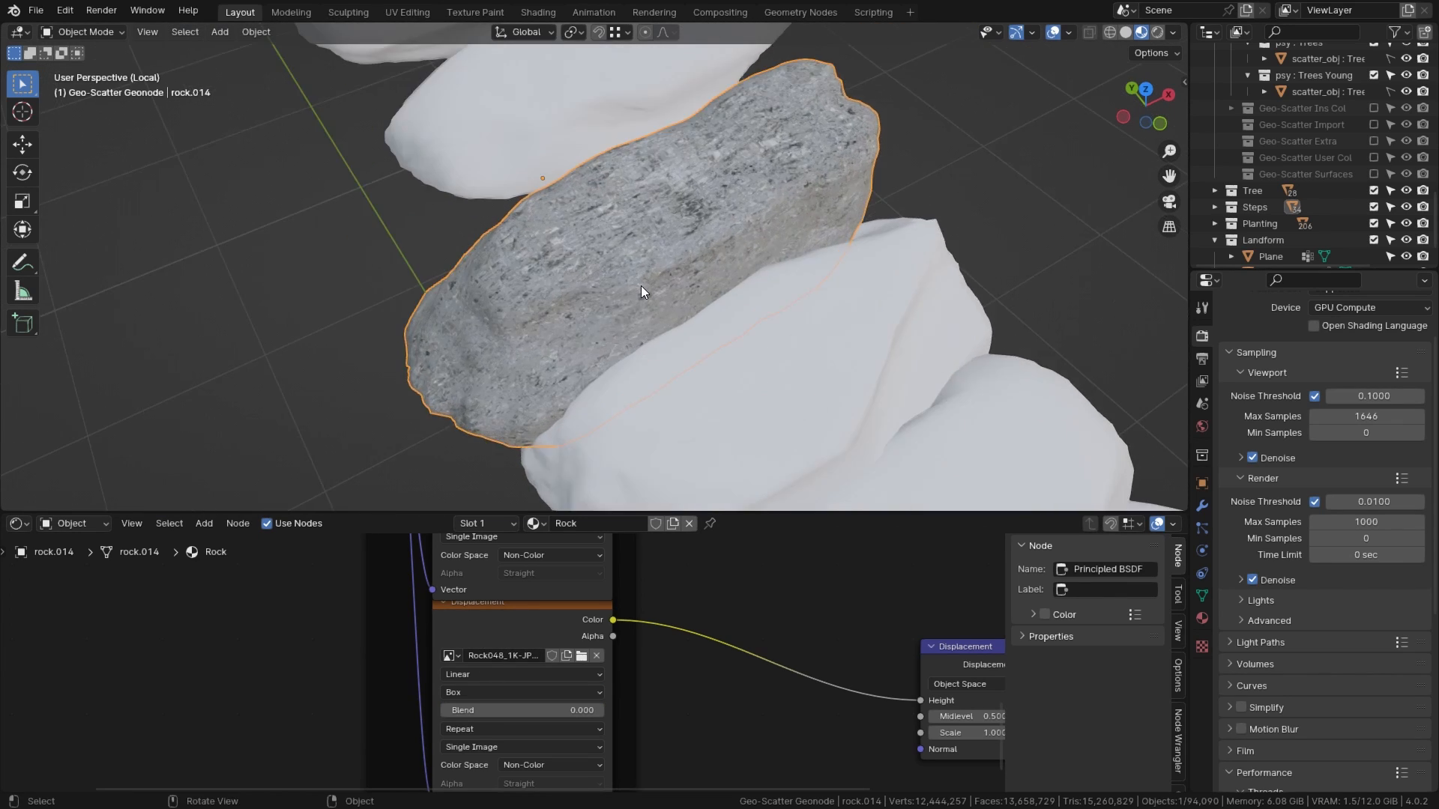
scroll(637, 279, "down", 5)
key("ctrl+KP_Add")
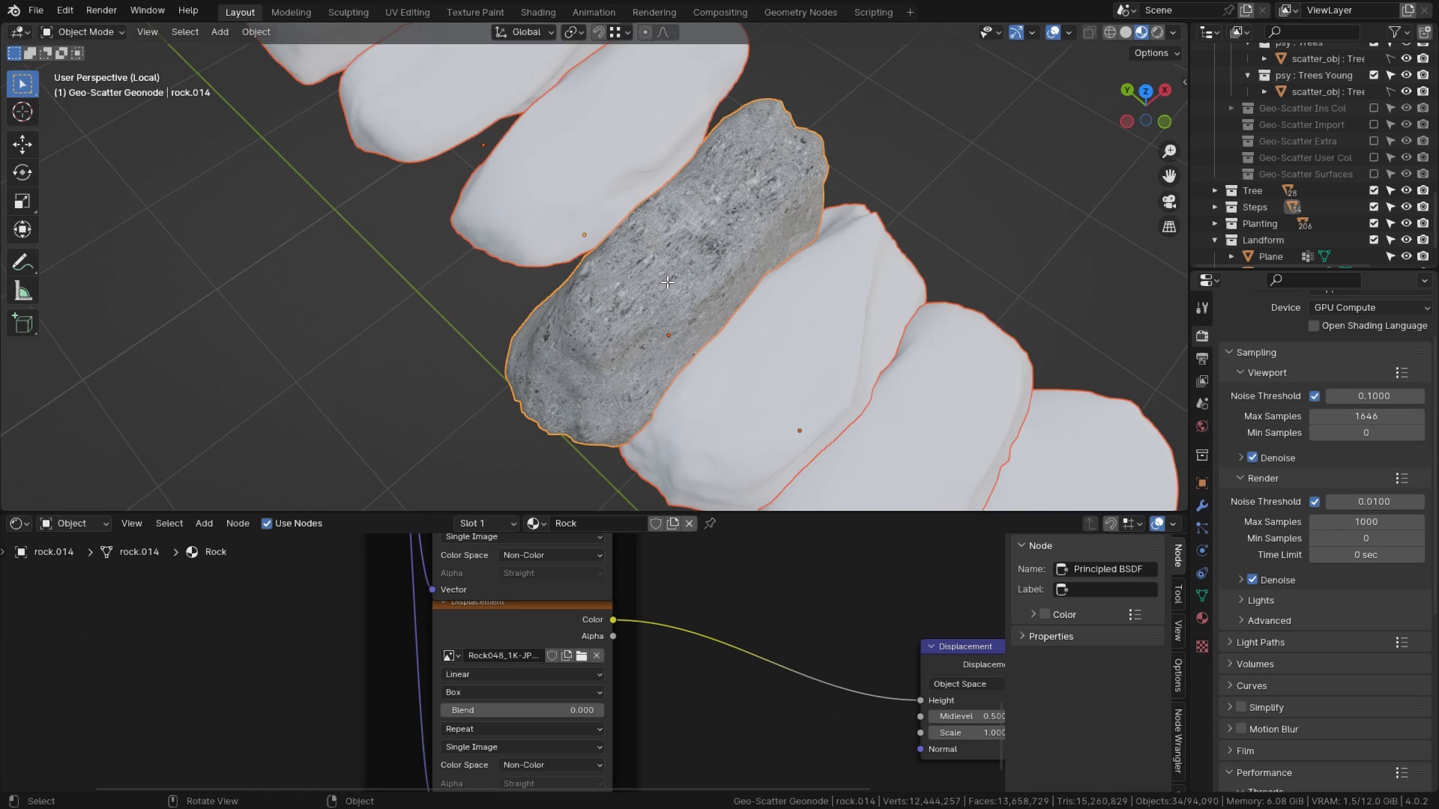
key("Tab")
key("a")
key("u")
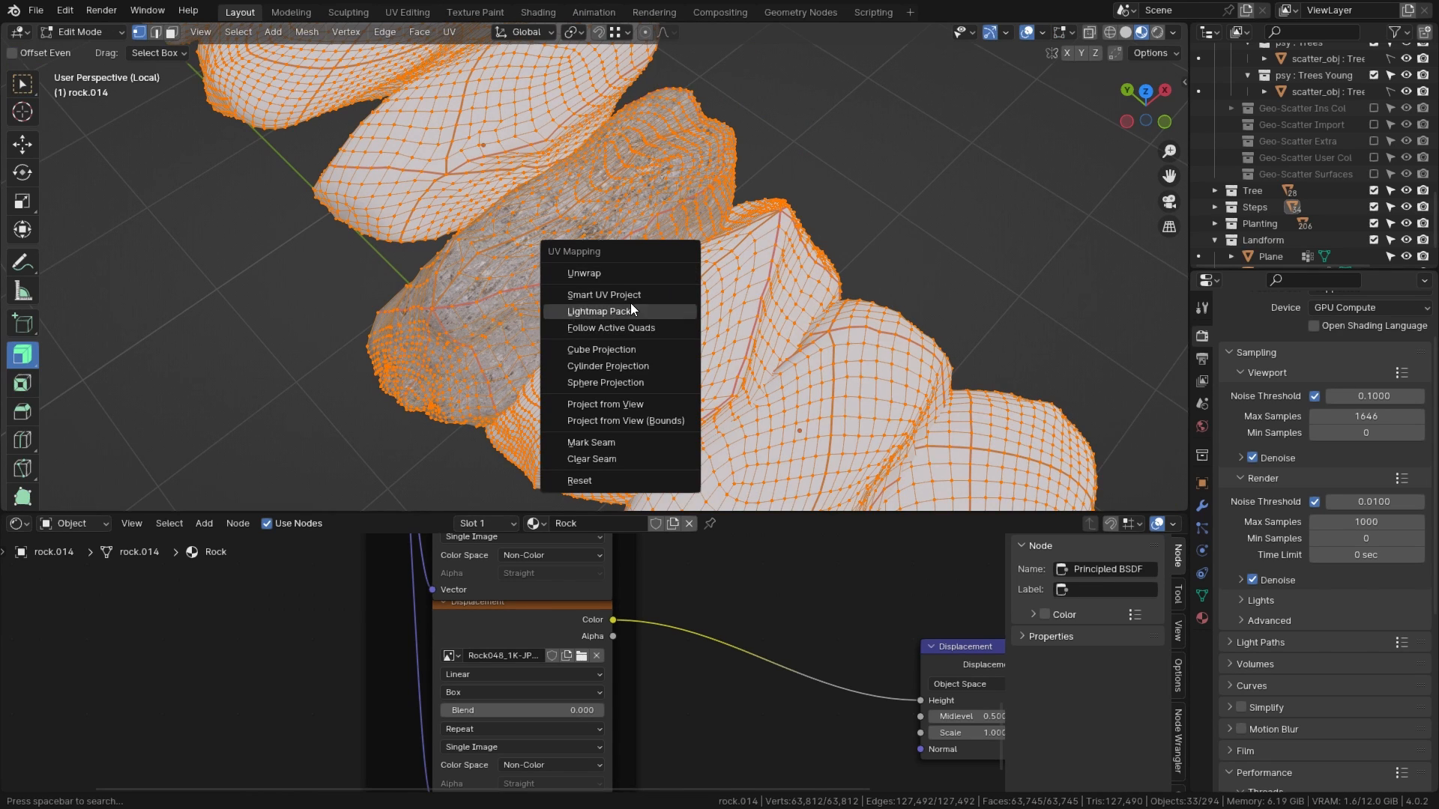
left_click(618, 348)
scroll(584, 320, "up", 3)
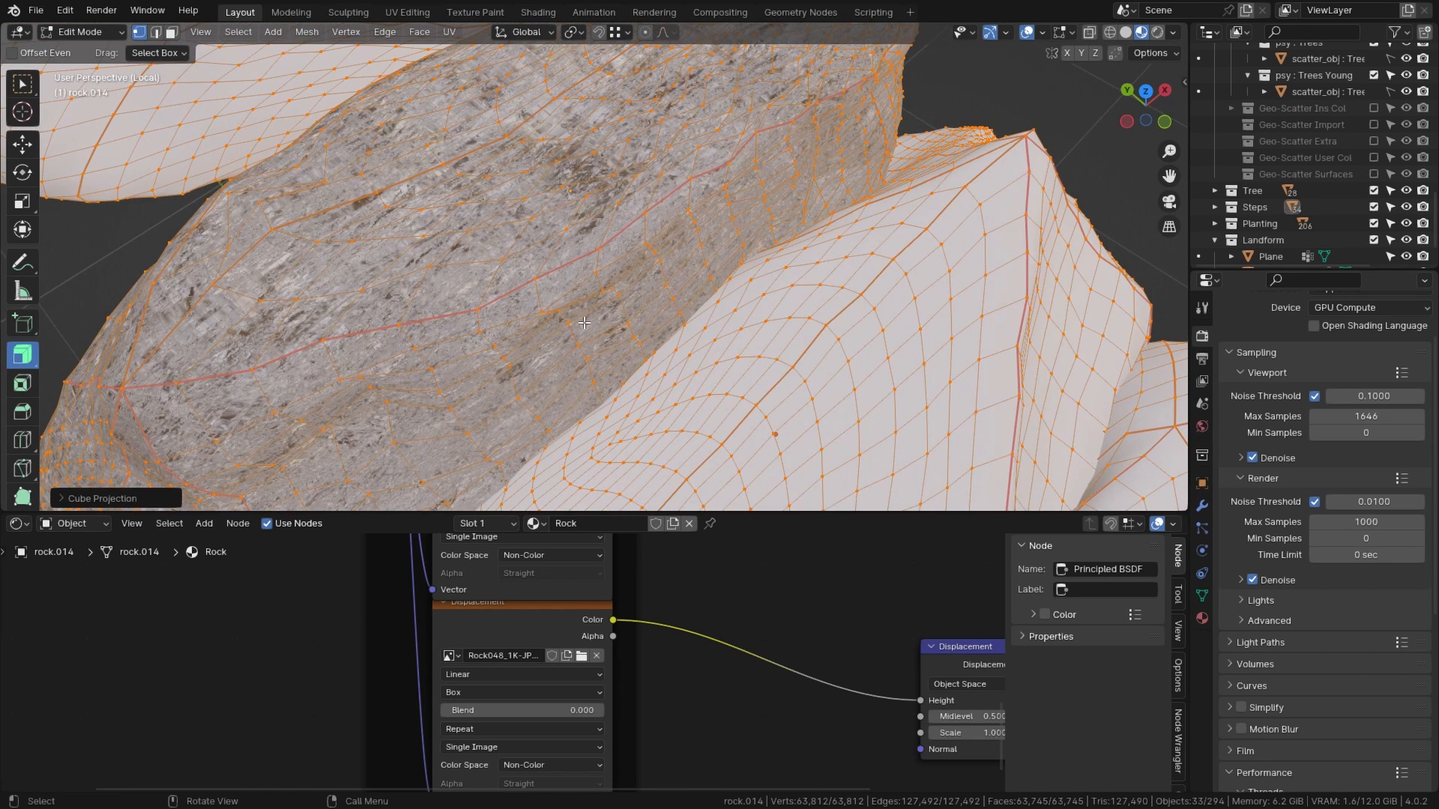
key("Tab")
Step: Link the Rock material from the textured stone to all the other selected steps
scroll(583, 321, "down", 2)
middle_click_drag(583, 320, 501, 275)
scroll(501, 274, "up", 4)
scroll(501, 366, "down", 4)
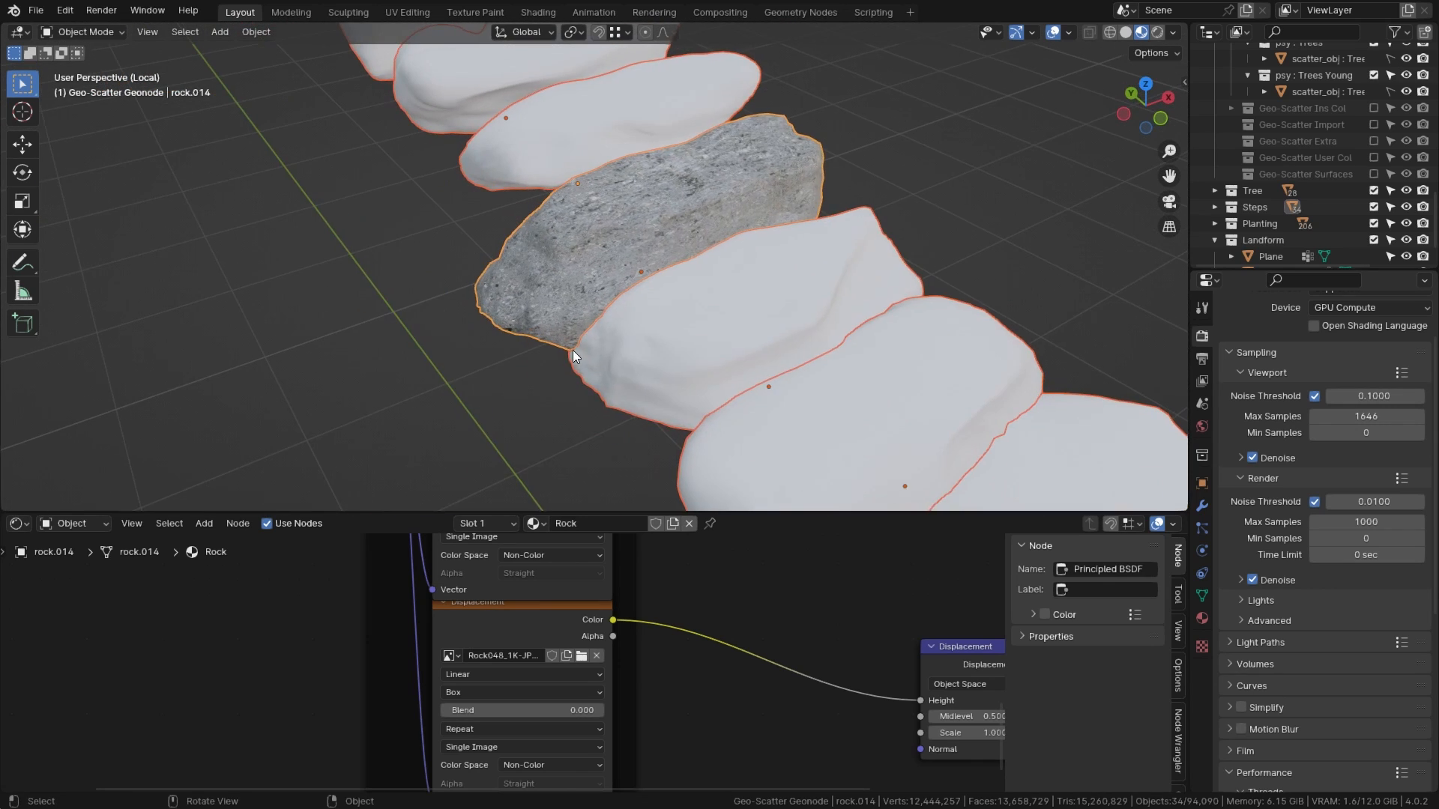
scroll(572, 352, "up", 3)
scroll(564, 646, "down", 2)
scroll(647, 374, "down", 4)
scroll(647, 374, "up", 2)
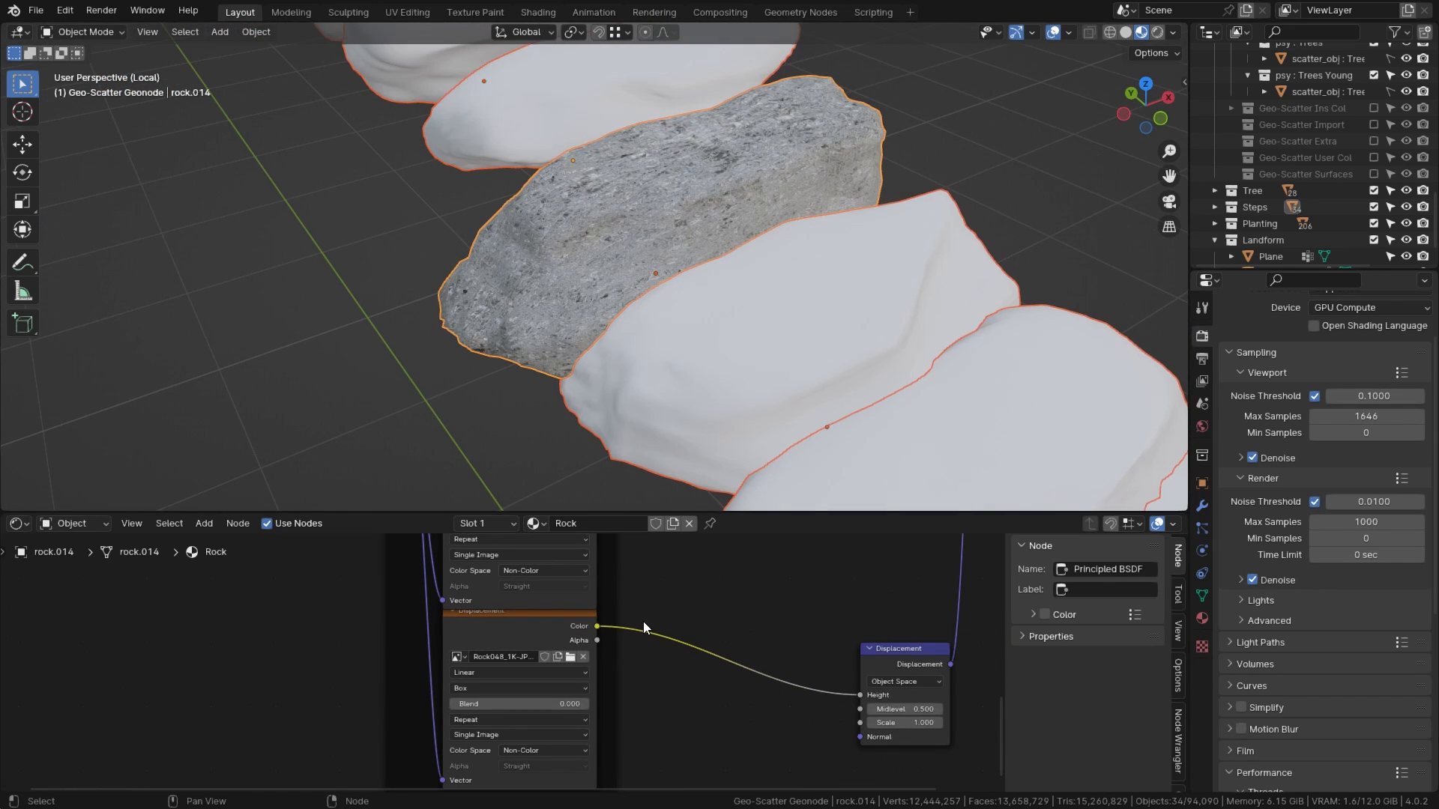
scroll(639, 439, "down", 1)
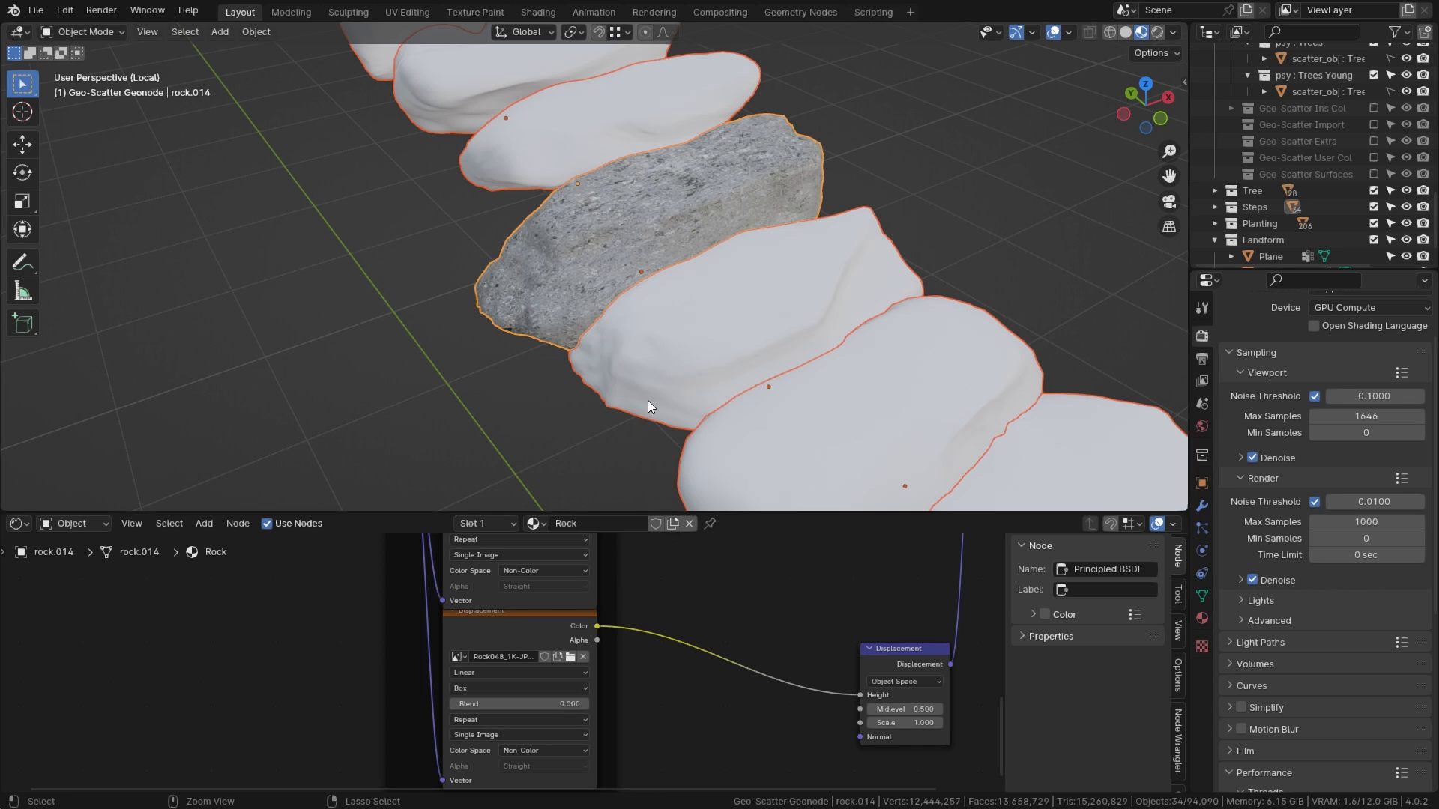
key("ctrl+l")
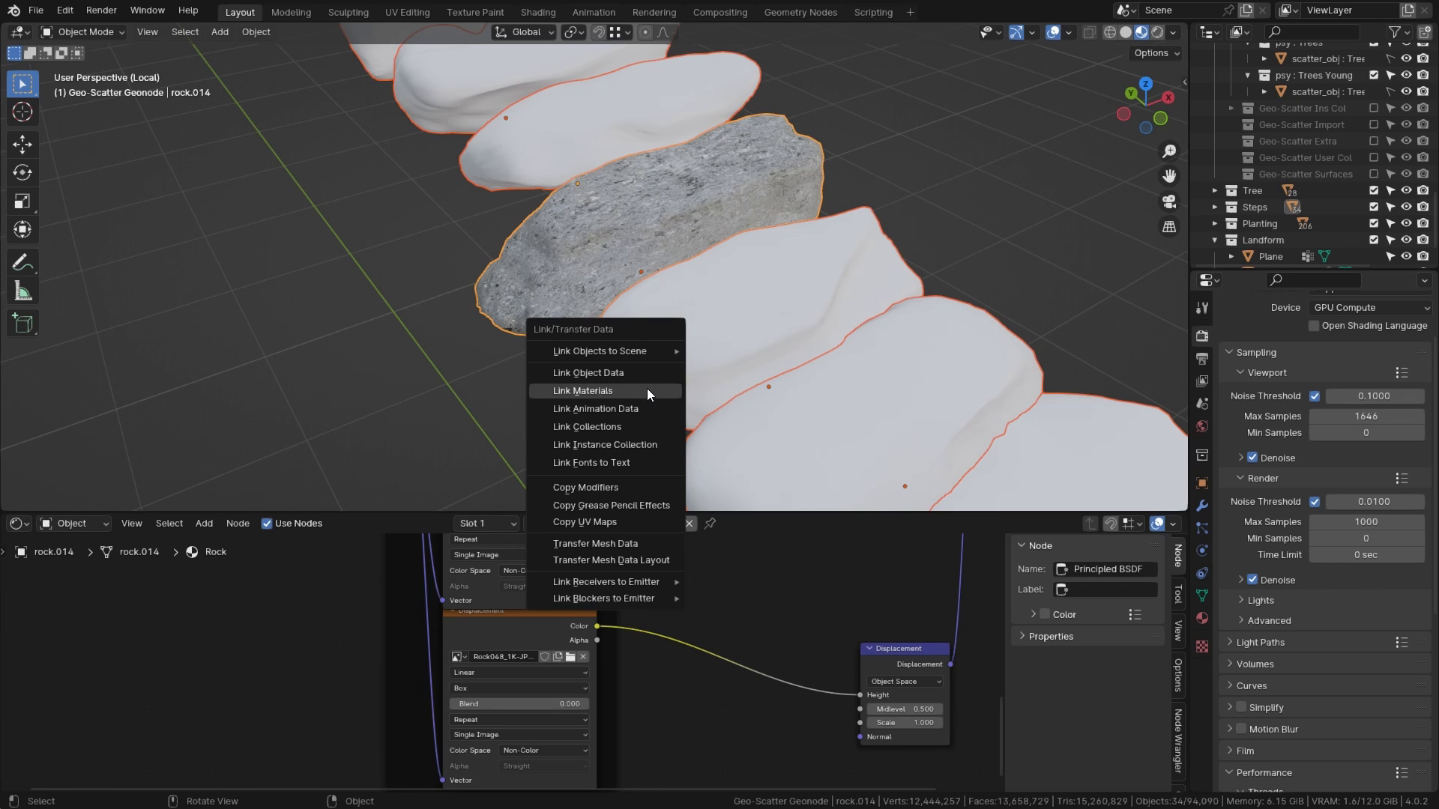
left_click(651, 388)
middle_click_drag(628, 376, 516, 378)
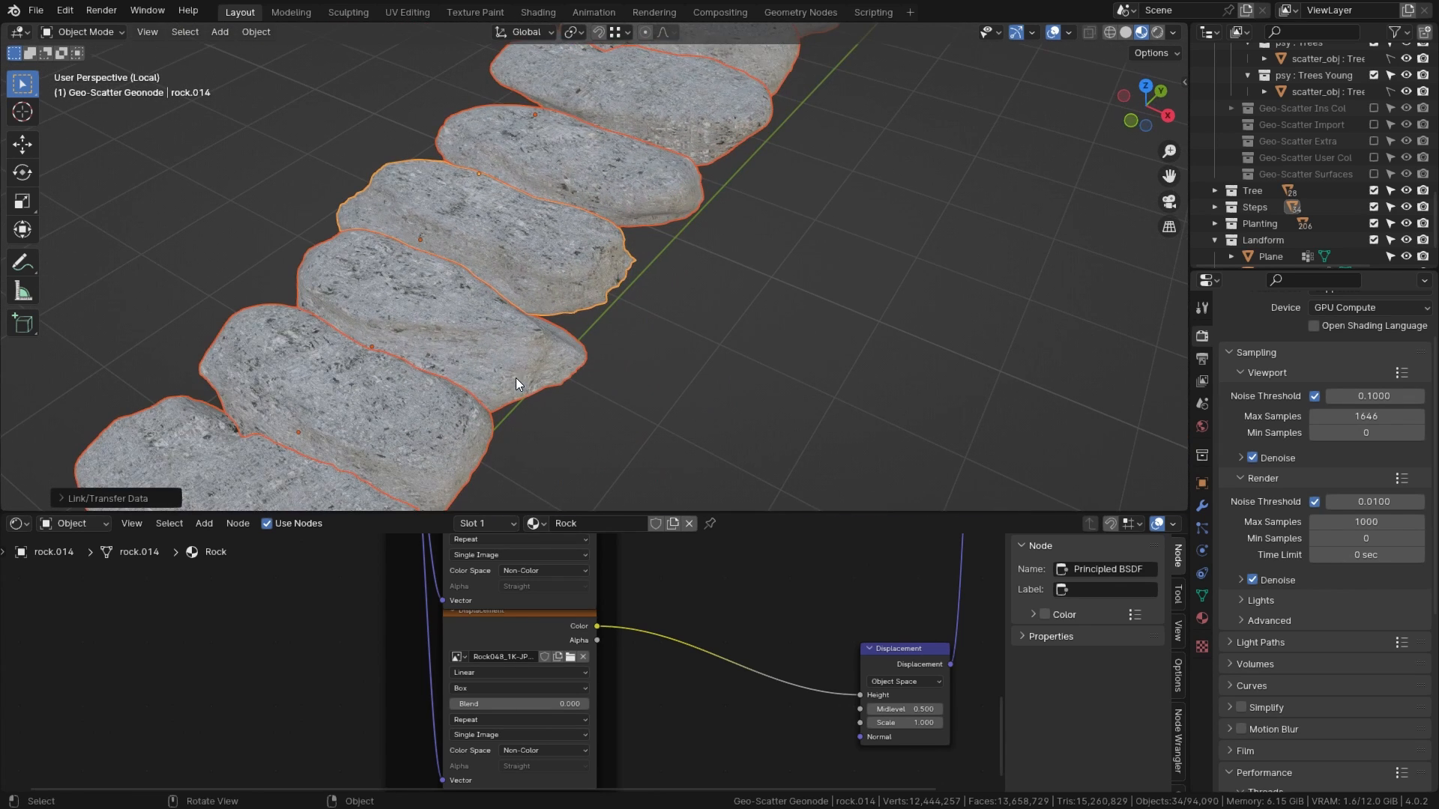
scroll(600, 627, "down", 4)
Step: Set the Rock material's Mapping scale to 0.160 on X, Y and Z
scroll(607, 618, "up", 3)
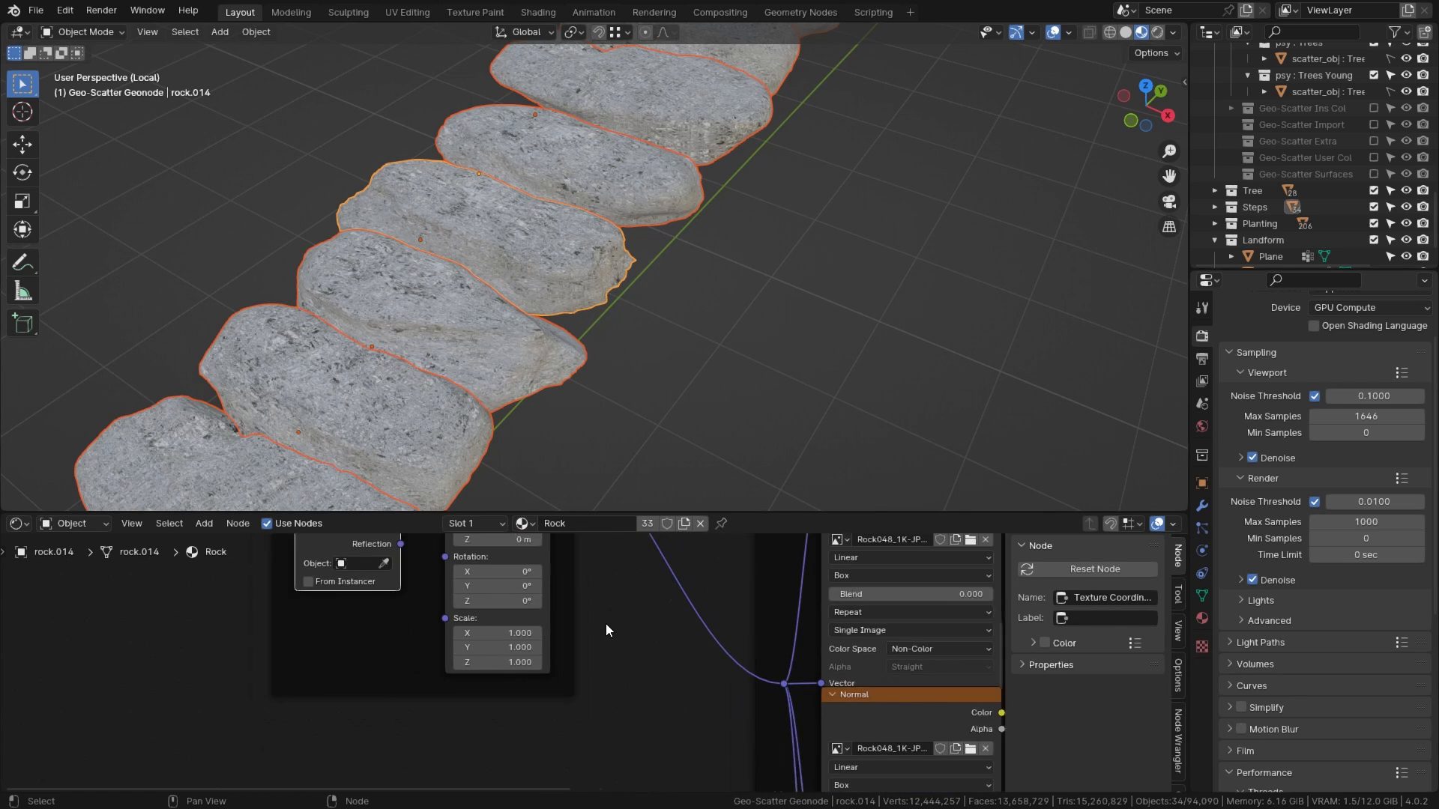
middle_click_drag(606, 627, 559, 639)
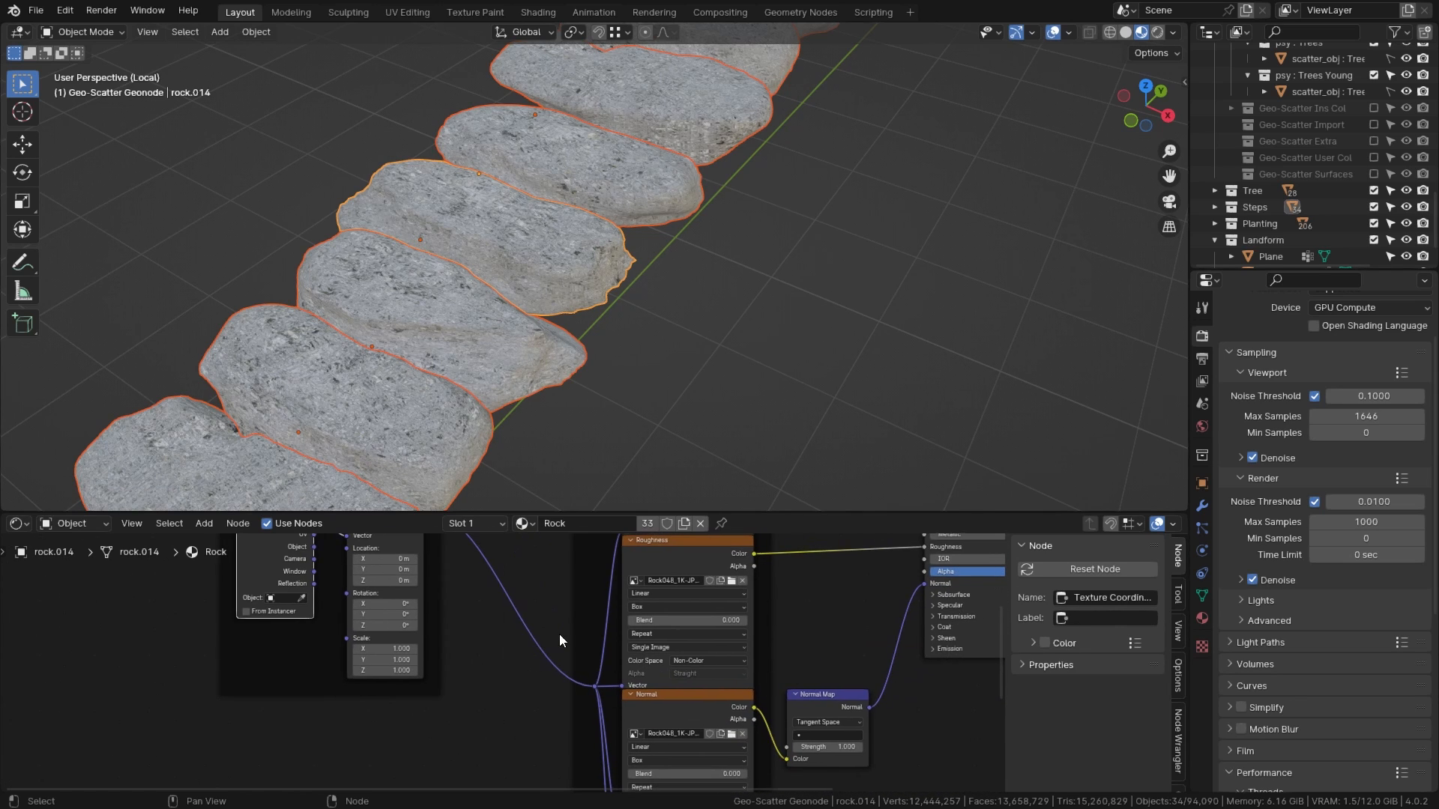
scroll(428, 669, "up", 2)
left_click_drag(352, 645, 317, 672)
middle_click_drag(386, 341, 683, 431)
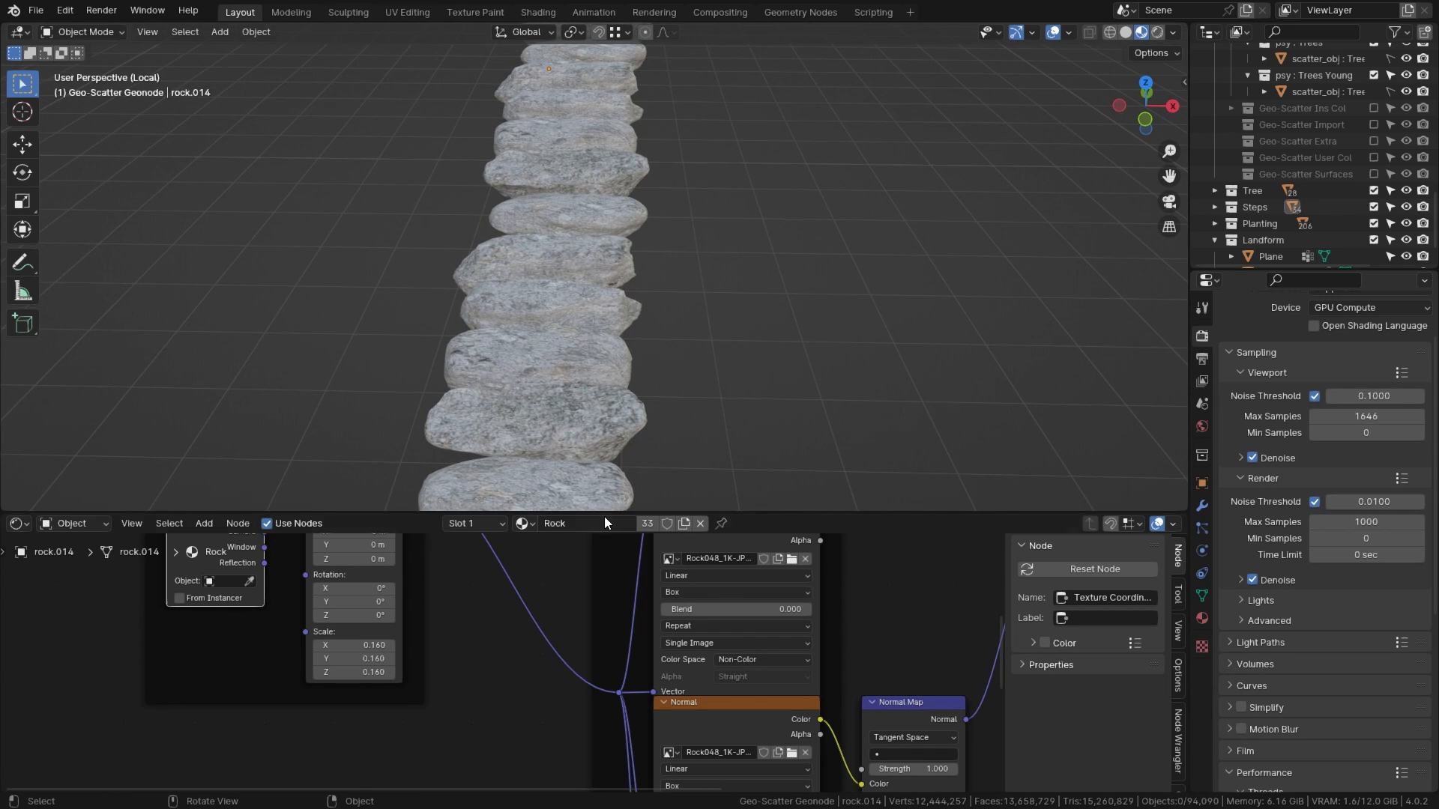
Step: Unwrap all the stone steps again with Smart UV Project at its default settings
scroll(576, 438, "up", 3)
left_click(576, 437)
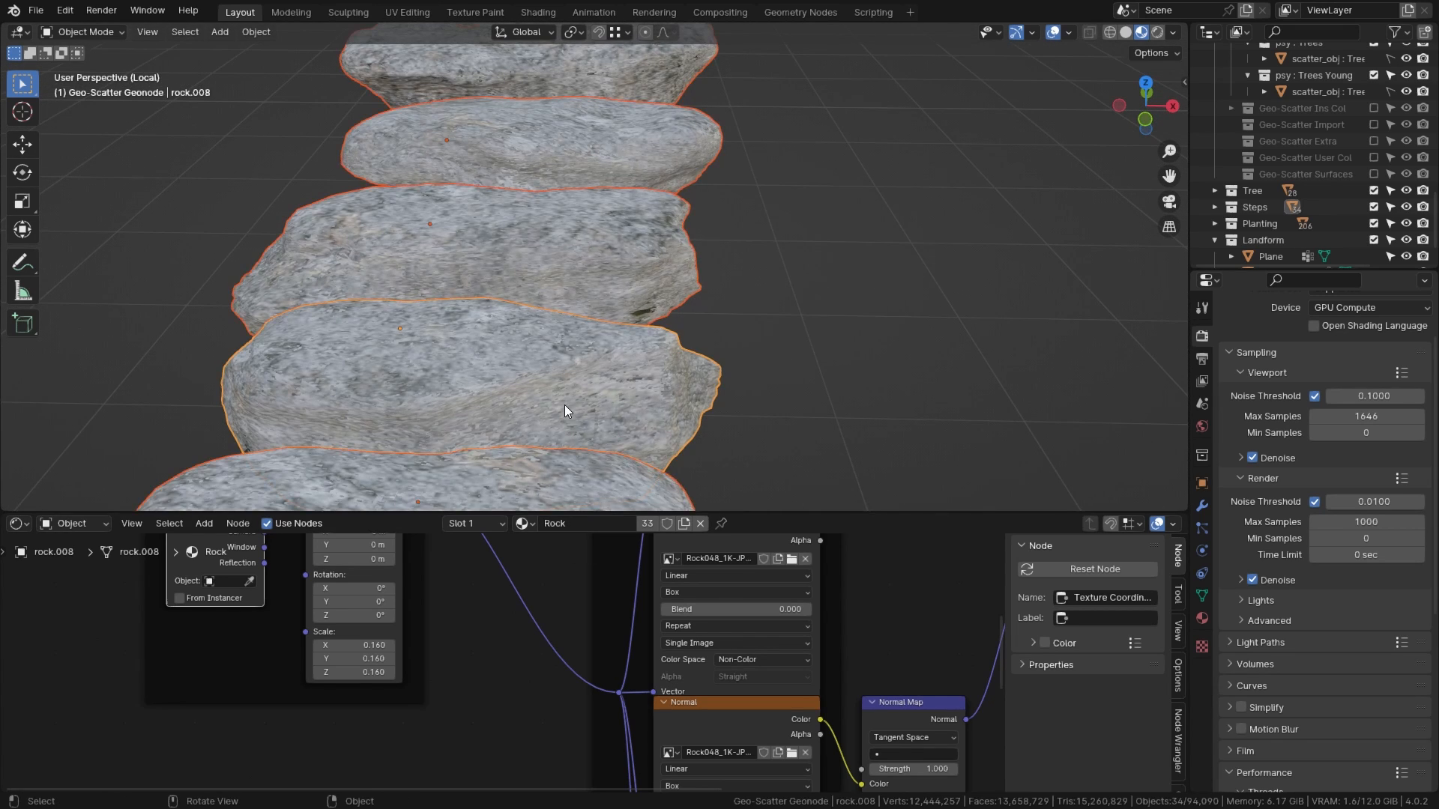
key("Tab")
key("u")
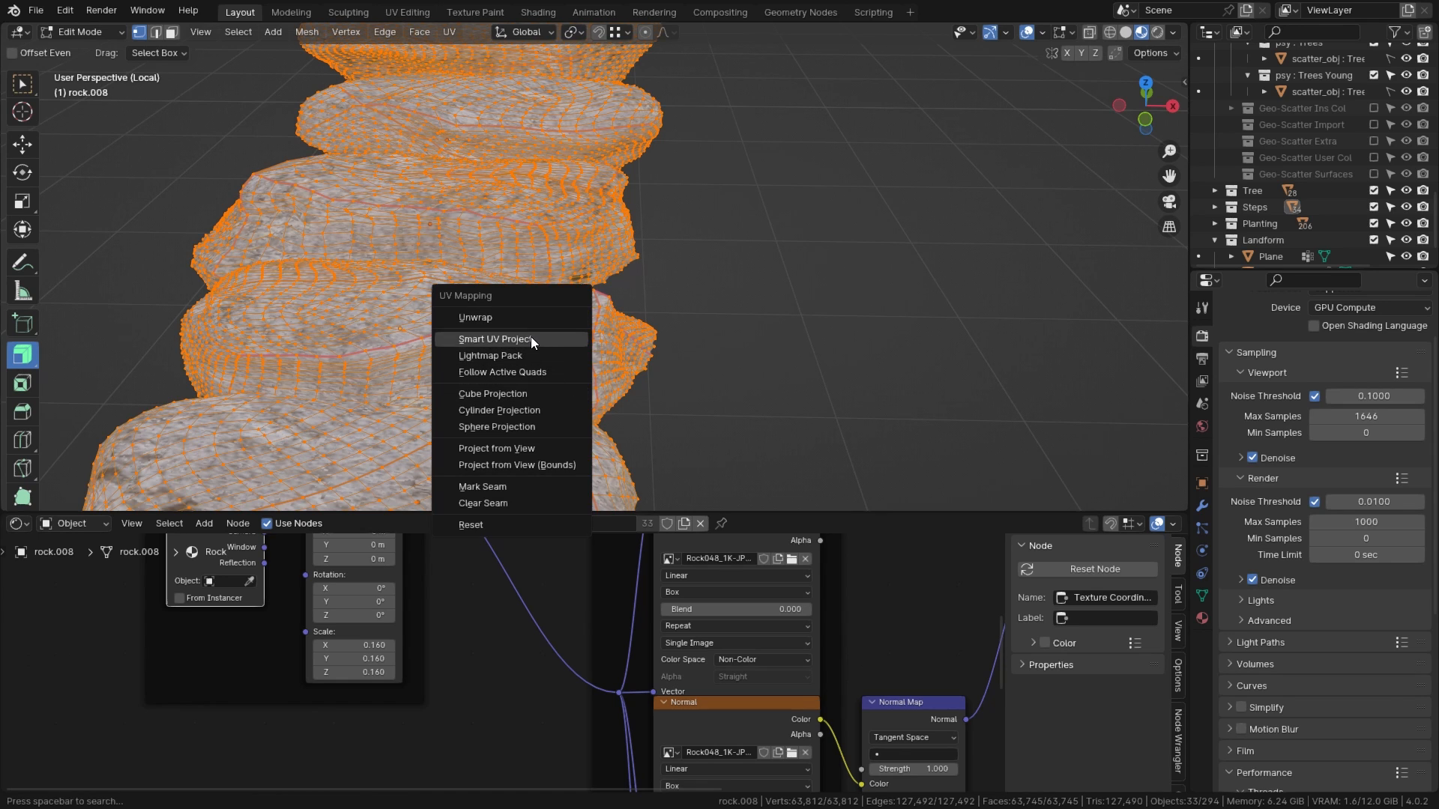
left_click(530, 336)
left_click(565, 490)
key("Tab")
Step: Examine the rock texture close up on the stone steps for hard projection edges
scroll(509, 307, "up", 4)
middle_click_drag(510, 307, 533, 334)
scroll(533, 345, "down", 6)
scroll(483, 574, "up", 1)
middle_click_drag(483, 574, 452, 694)
scroll(654, 402, "up", 2)
middle_click_drag(654, 403, 660, 344)
scroll(645, 317, "up", 3)
scroll(641, 322, "up", 6)
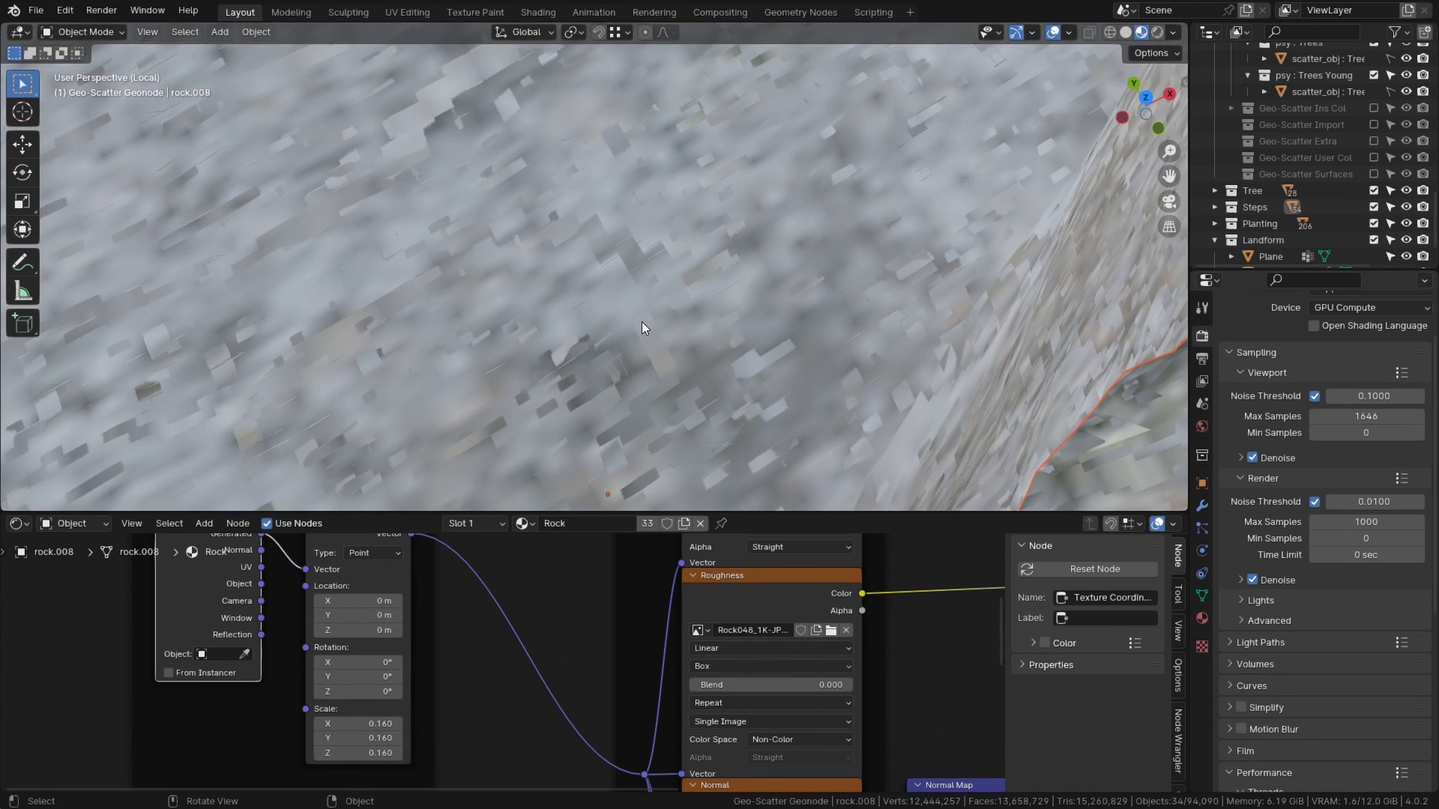
Step: Set the box projection Blend to 1.000 on the Base Color, Roughness, Normal and Displacement image textures
scroll(783, 636, "down", 3)
middle_click_drag(779, 599, 681, 682)
scroll(660, 599, "up", 1)
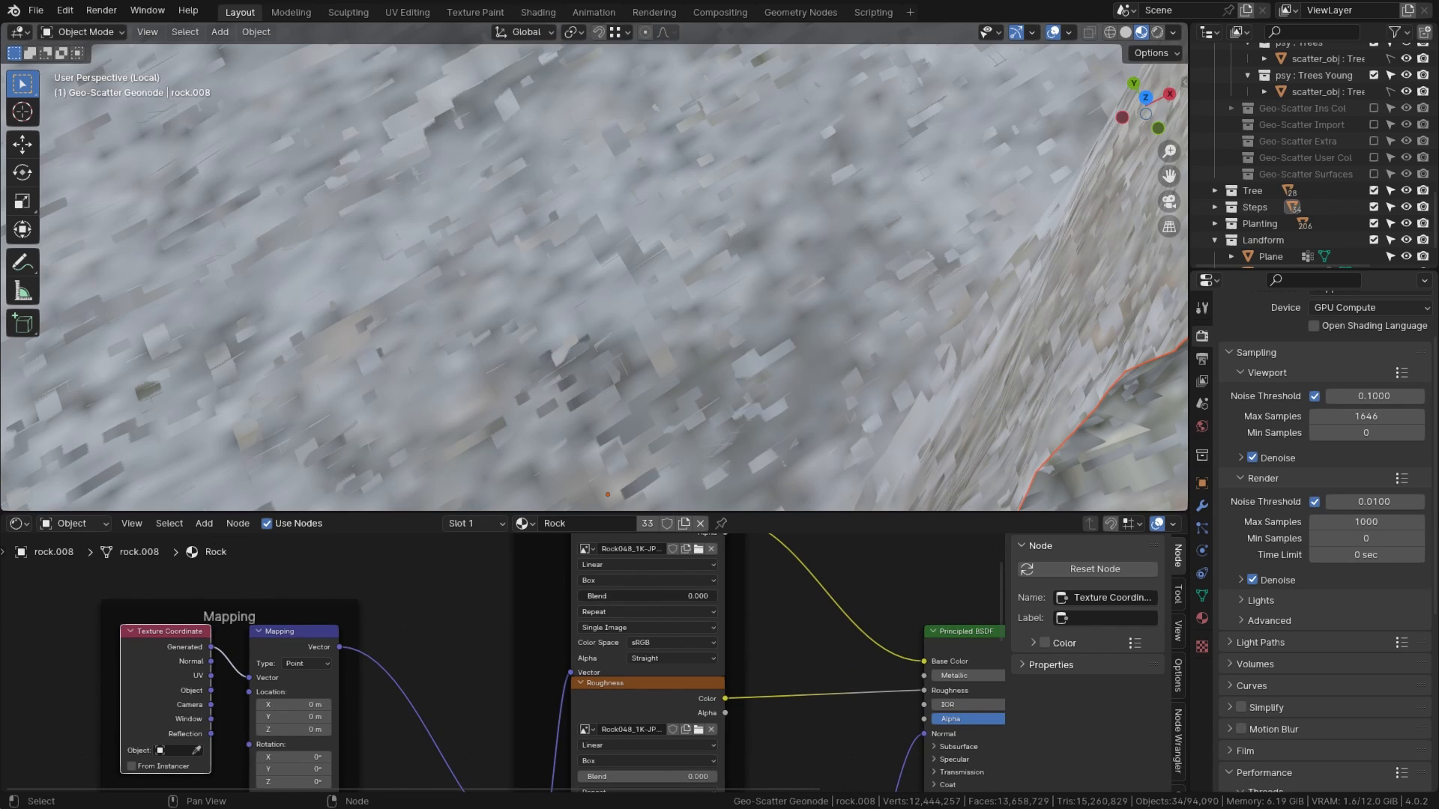
left_click_drag(614, 596, 712, 596)
scroll(712, 661, "down", 2)
middle_click_drag(712, 661, 667, 560)
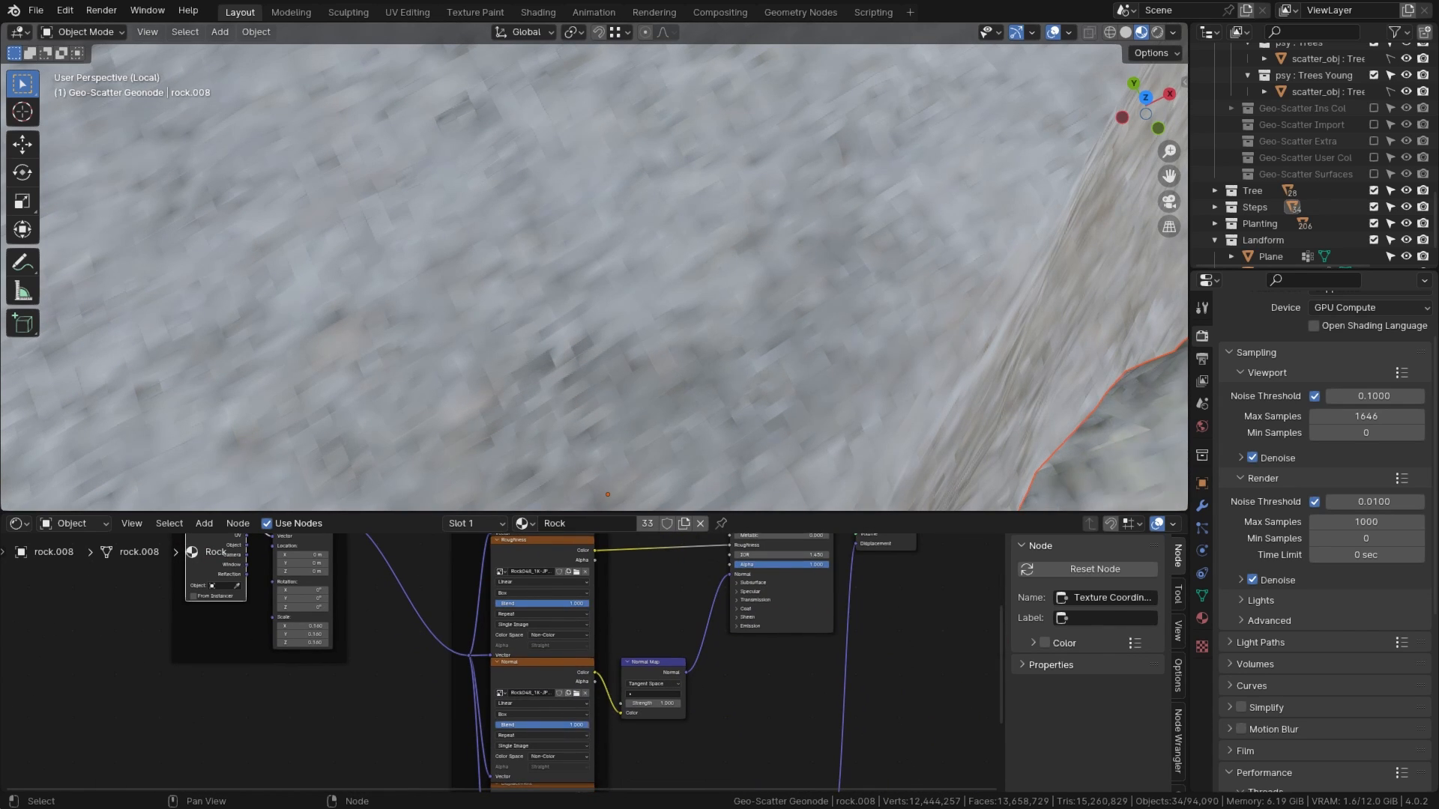
middle_click_drag(652, 753, 628, 656)
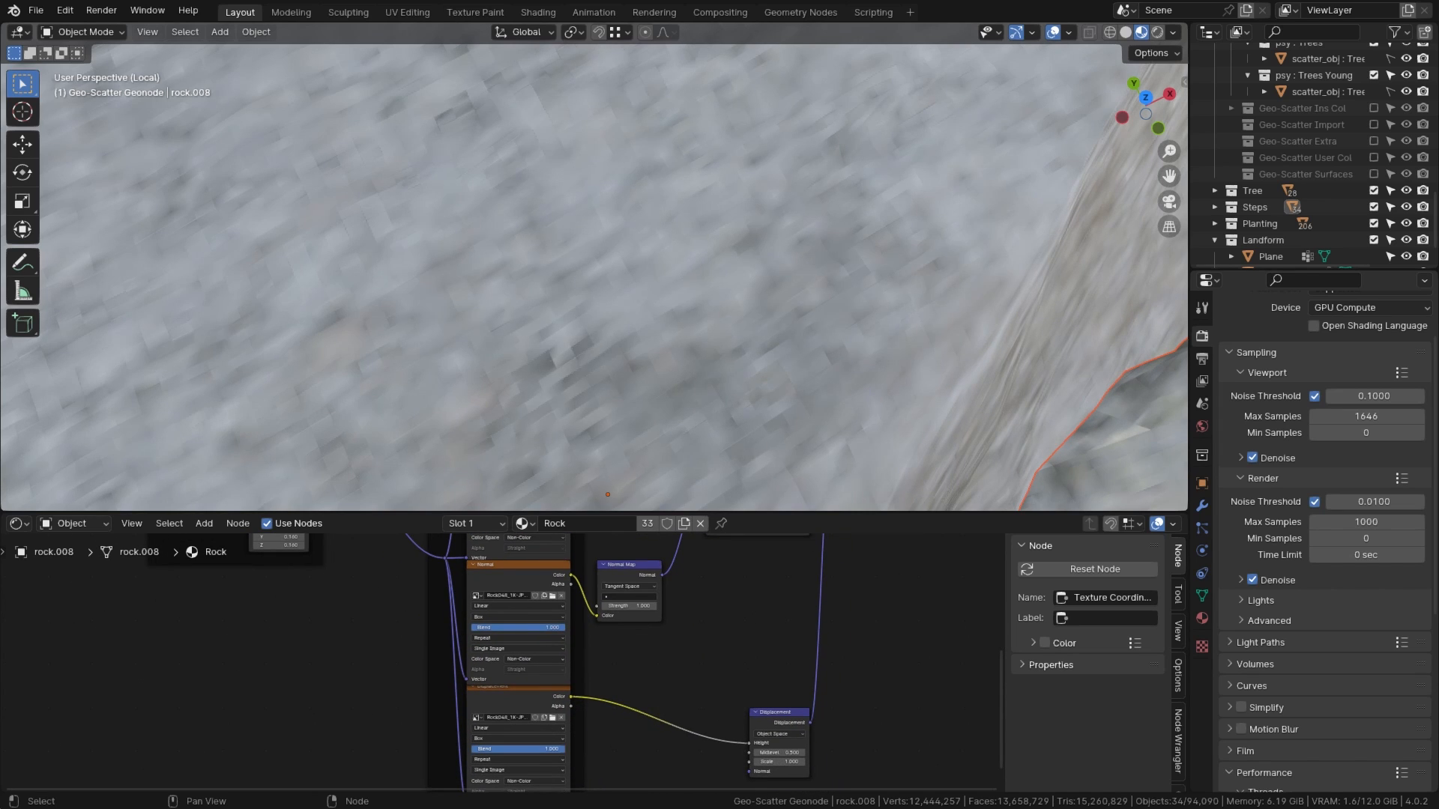
Step: Set the Rock material's Mapping scale to -0.190 on X, Y and Z and check the texture along the steps
scroll(689, 431, "down", 5)
middle_click_drag(658, 369, 604, 282)
middle_click_drag(614, 338, 603, 327)
scroll(373, 643, "up", 1)
middle_click_drag(374, 643, 532, 682)
scroll(517, 667, "up", 4)
mouse_move(431, 557)
left_mouse_down()
mouse_move(473, 557)
mouse_move(405, 558)
left_mouse_up()
scroll(436, 280, "down", 5)
middle_click_drag(436, 280, 457, 263)
scroll(459, 264, "up", 1)
left_click(712, 267)
scroll(544, 331, "up", 4)
scroll(559, 312, "down", 5)
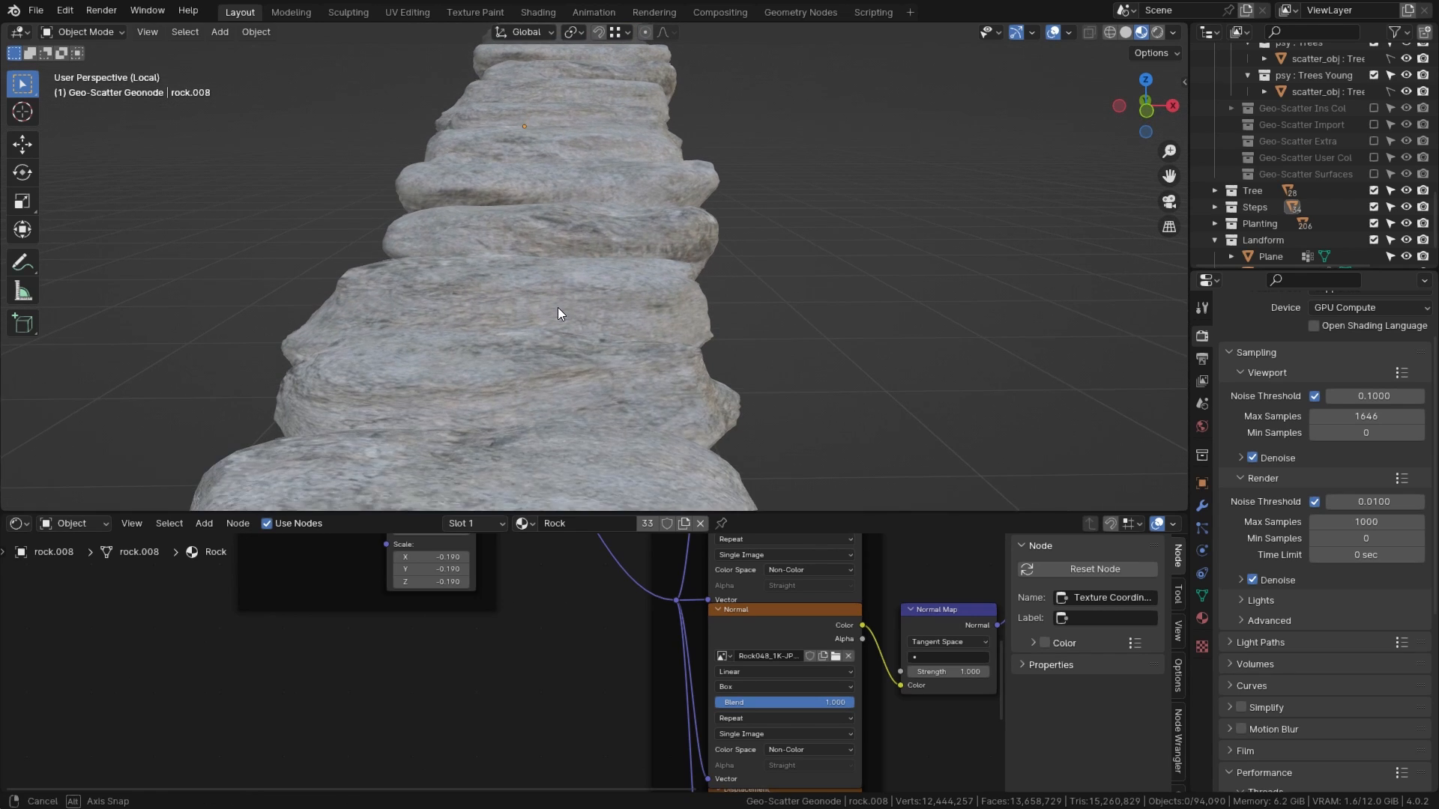
middle_click_drag(562, 312, 545, 342)
scroll(569, 546, "down", 3)
Step: Insert a Mix Color node between the Base Color texture and the Principled BSDF's Base Color
middle_click_drag(568, 546, 505, 627)
scroll(529, 598, "up", 2)
scroll(518, 600, "up", 2)
scroll(520, 596, "down", 4)
middle_click_drag(564, 553, 471, 654)
key("a")
key("shift+a")
type("m")
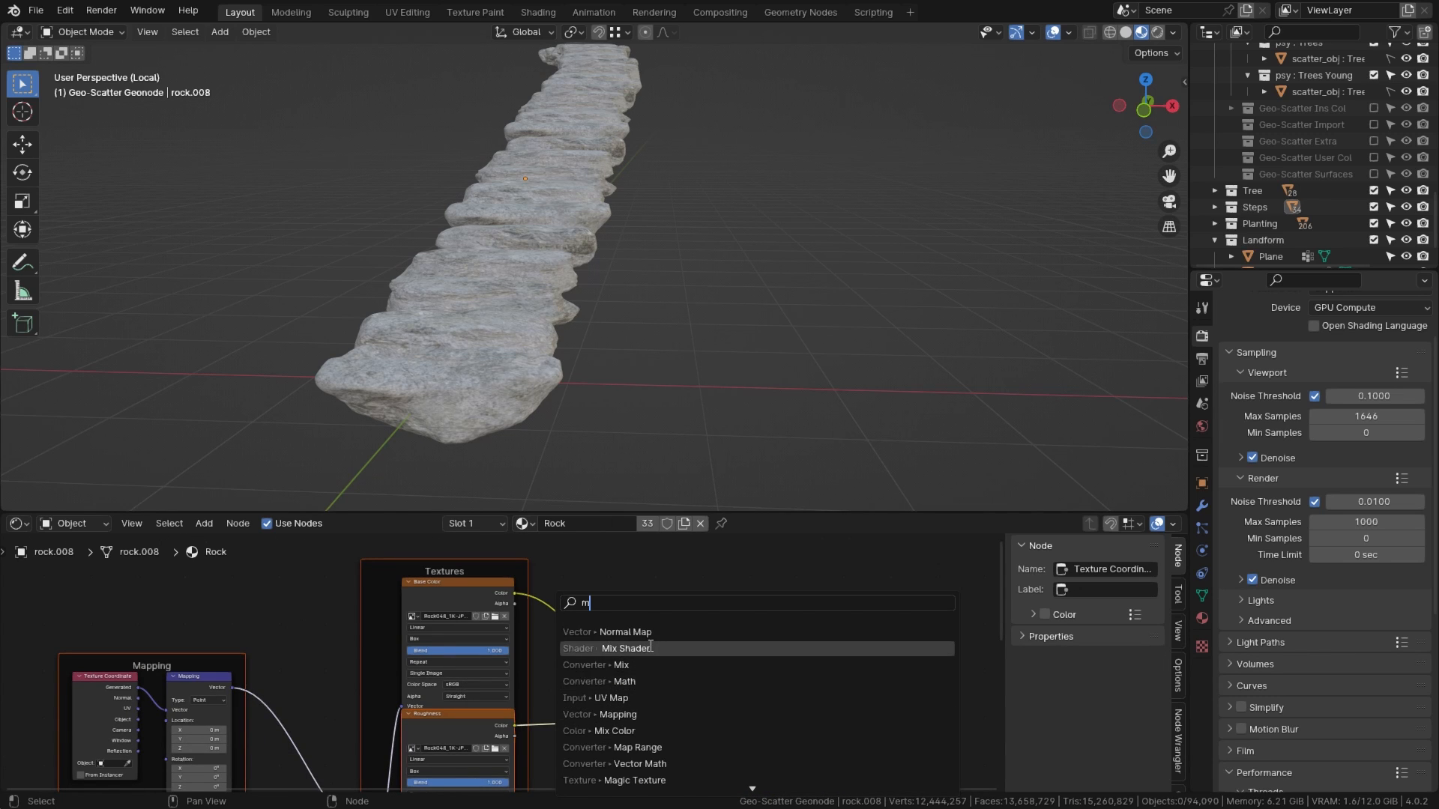
left_click(673, 731)
left_click(562, 616)
Step: Set the Mix node's B color to a dark bluish tone
scroll(562, 637, "up", 8)
middle_click_drag(720, 723, 637, 735)
left_click_drag(637, 734, 616, 681)
left_click(637, 740)
left_click(637, 741)
left_click_drag(710, 473, 725, 469)
scroll(494, 337, "up", 6)
Step: Try applying the transforms of all the stone steps, and undo it
left_click(490, 336)
key("a")
key("ctrl+a")
left_click(676, 408)
scroll(676, 420, "down", 6)
middle_click_drag(664, 456, 655, 350)
key("ctrl+z")
Step: Set the Mix node's factor to 0.733 and change its blending mode
scroll(663, 402, "up", 6)
middle_click_drag(672, 650, 638, 602)
scroll(638, 602, "up", 3)
left_click_drag(552, 648, 594, 649)
scroll(659, 567, "down", 3)
middle_click_drag(659, 566, 611, 625)
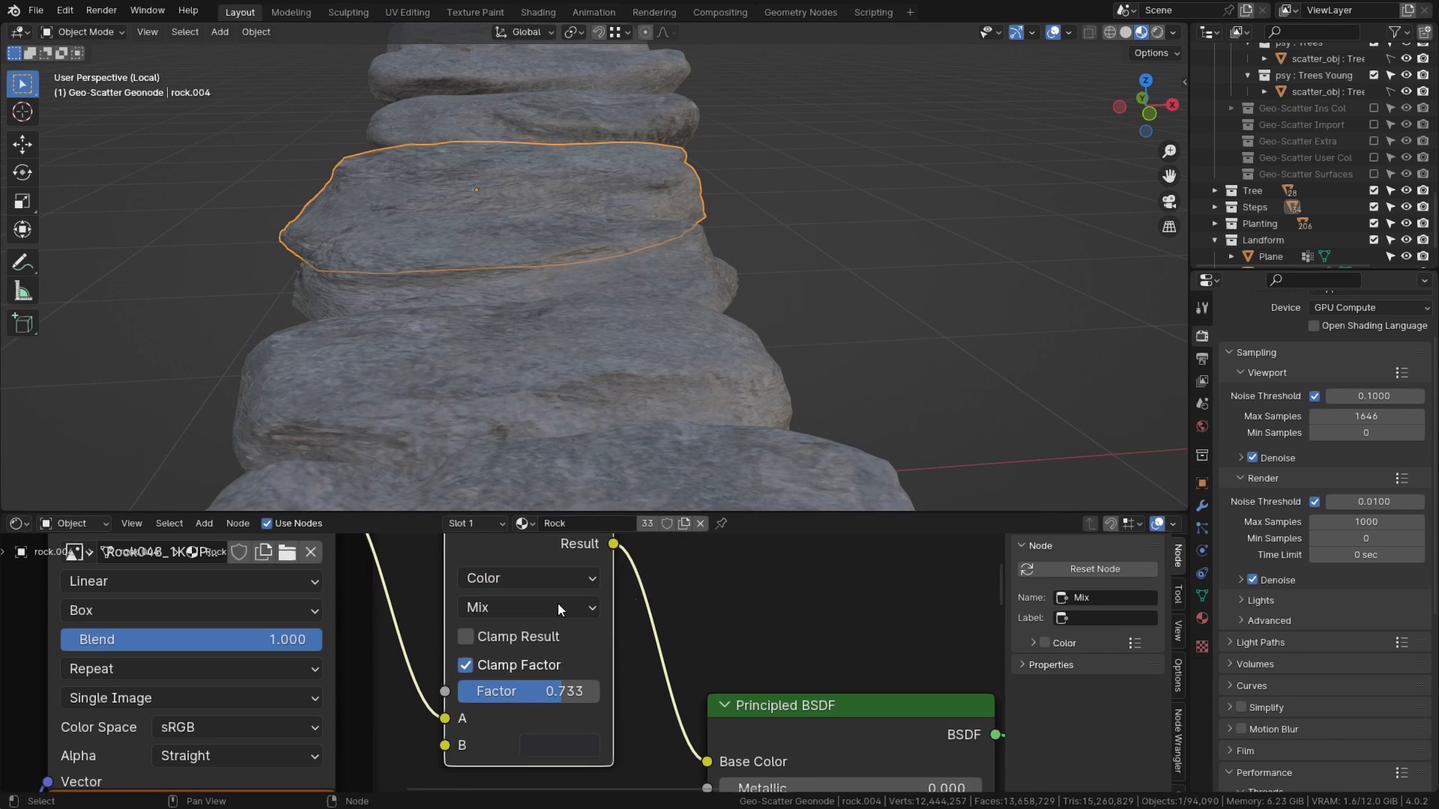
left_click(589, 605)
left_click(543, 135)
Step: Set the Rock material's Normal Map strength to 3.800
scroll(558, 675, "down", 1)
middle_click_drag(558, 757, 585, 547)
left_click_drag(536, 682, 558, 683)
scroll(556, 403, "down", 8)
mouse_move(556, 403)
middle_mouse_down()
mouse_move(538, 403)
mouse_move(554, 390)
middle_mouse_up()
scroll(555, 390, "up", 8)
Step: Switch the viewport to rendered shading and inspect the relief on the stone steps
key("z")
middle_click_drag(644, 449, 668, 483)
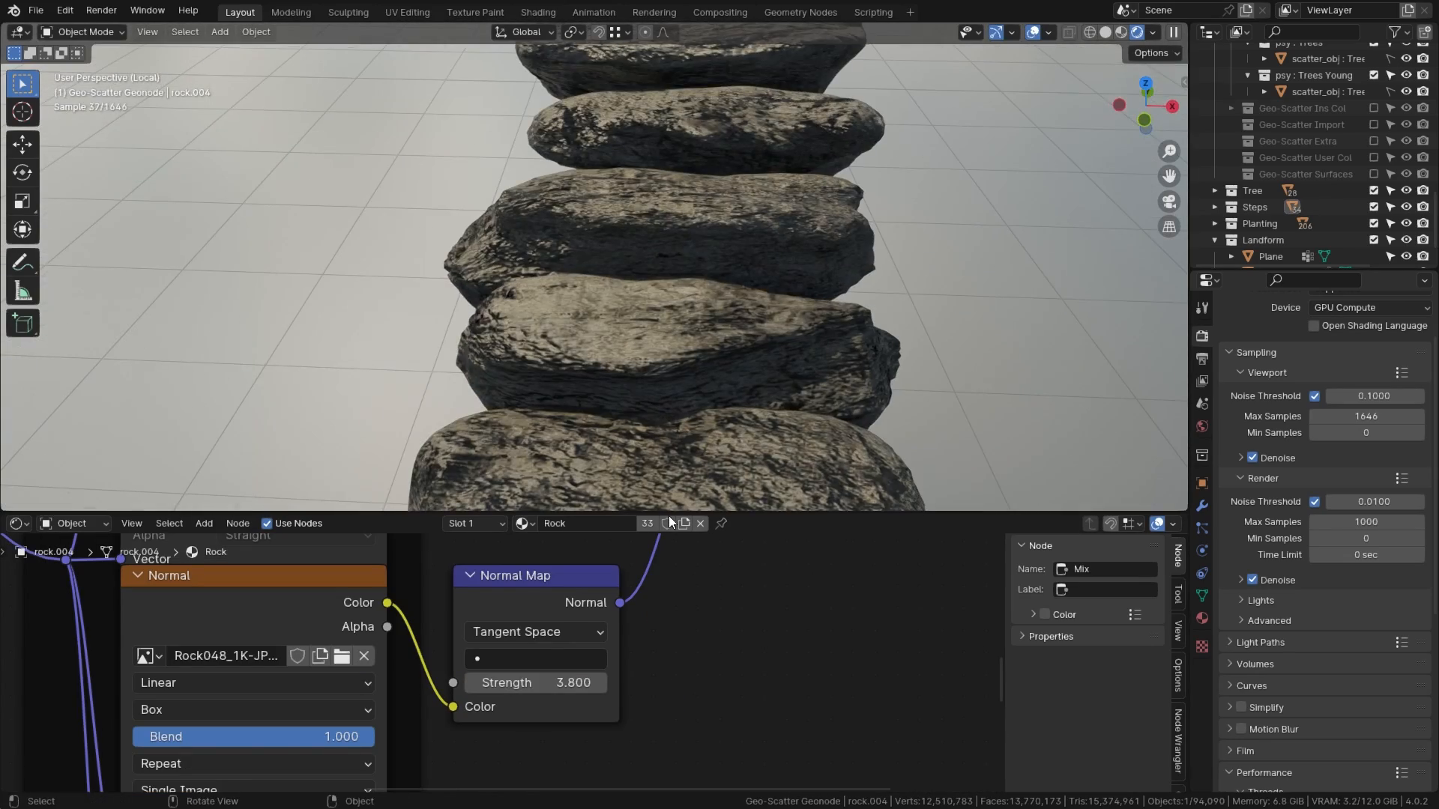
middle_click_drag(668, 398, 744, 427)
scroll(712, 442, "up", 4)
scroll(671, 706, "down", 3)
Step: Lower the Normal Map strength and check the stones in the rendered view
middle_click_drag(671, 705, 629, 640)
left_click_drag(551, 620, 521, 620)
scroll(599, 375, "down", 8)
middle_click_drag(622, 390, 558, 300)
scroll(558, 314, "up", 4)
scroll(509, 652, "down", 3)
Step: Insert a Color Ramp node between the Roughness texture and the Principled BSDF's Roughness
middle_click_drag(510, 580, 551, 648)
left_click_drag(550, 654, 551, 622)
key("shift+a")
type("col")
key("Down")
key("Return")
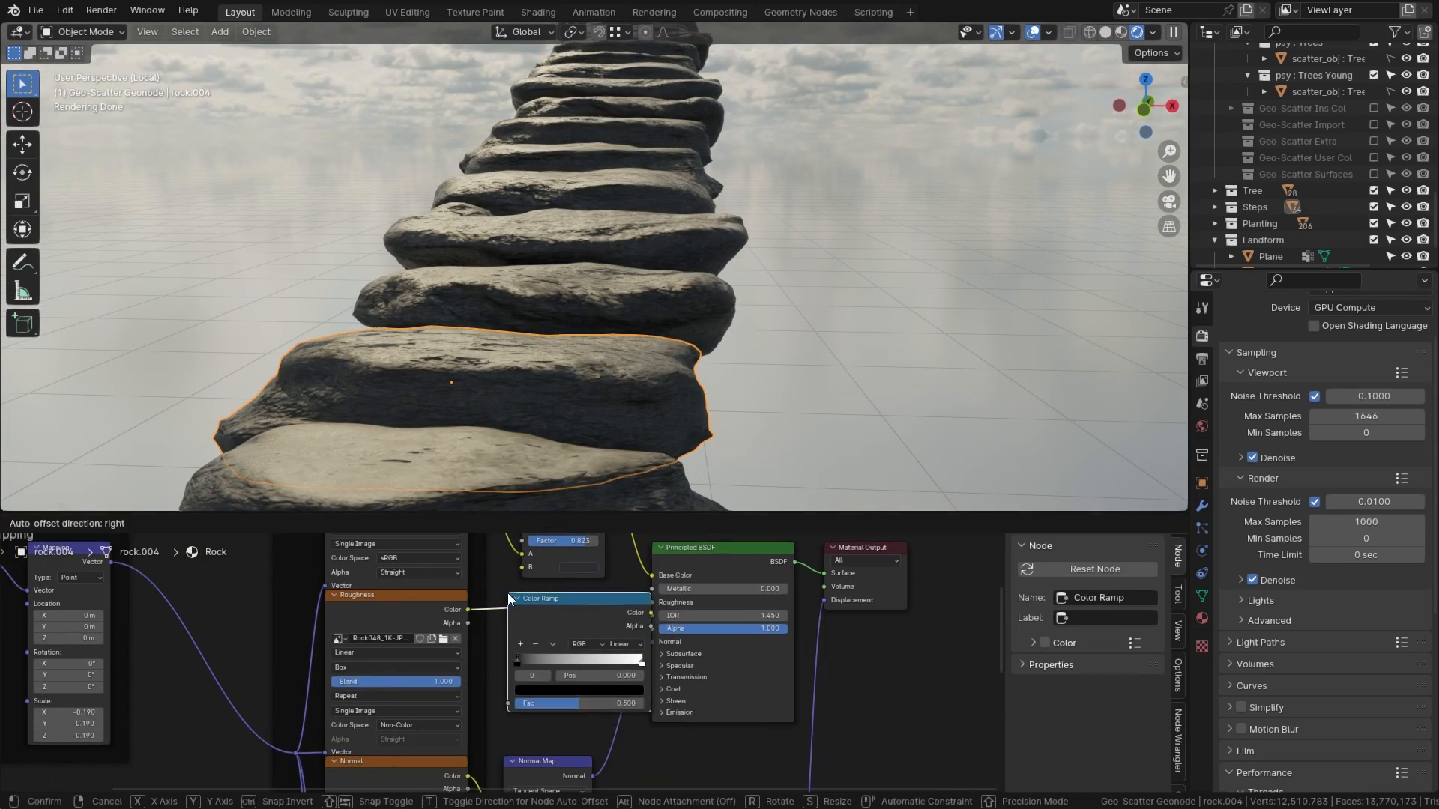
left_click(510, 594)
Step: Move the roughness Color Ramp's black stop to position 0.234
scroll(510, 652, "up", 2)
scroll(526, 466, "up", 3)
middle_click_drag(535, 361, 541, 405)
scroll(542, 404, "up", 2)
scroll(519, 664, "up", 4)
left_click_drag(546, 662, 622, 667)
left_click_drag(795, 659, 749, 663)
scroll(674, 394, "down", 3)
middle_click_drag(637, 341, 642, 298)
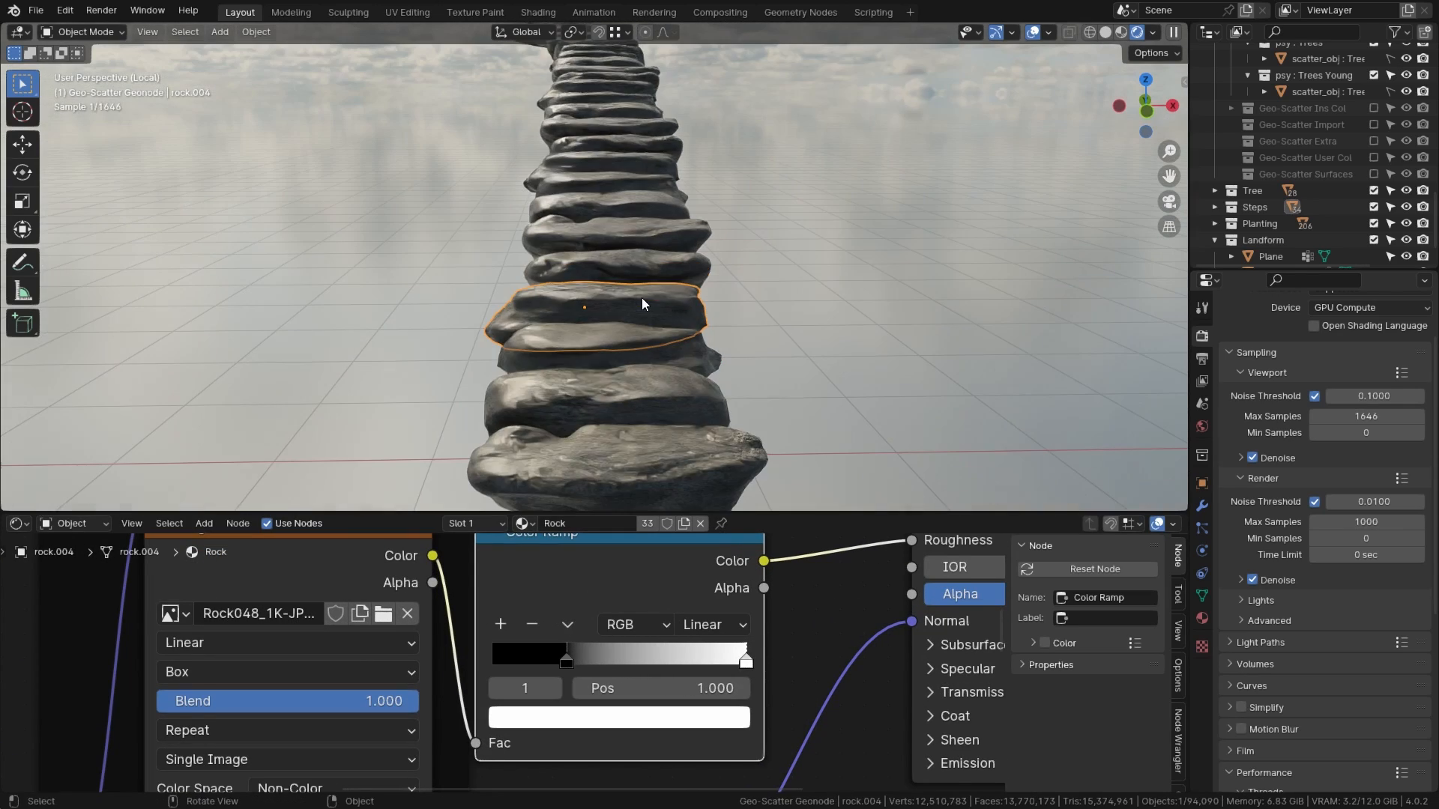
middle_click_drag(1017, 63, 743, 224)
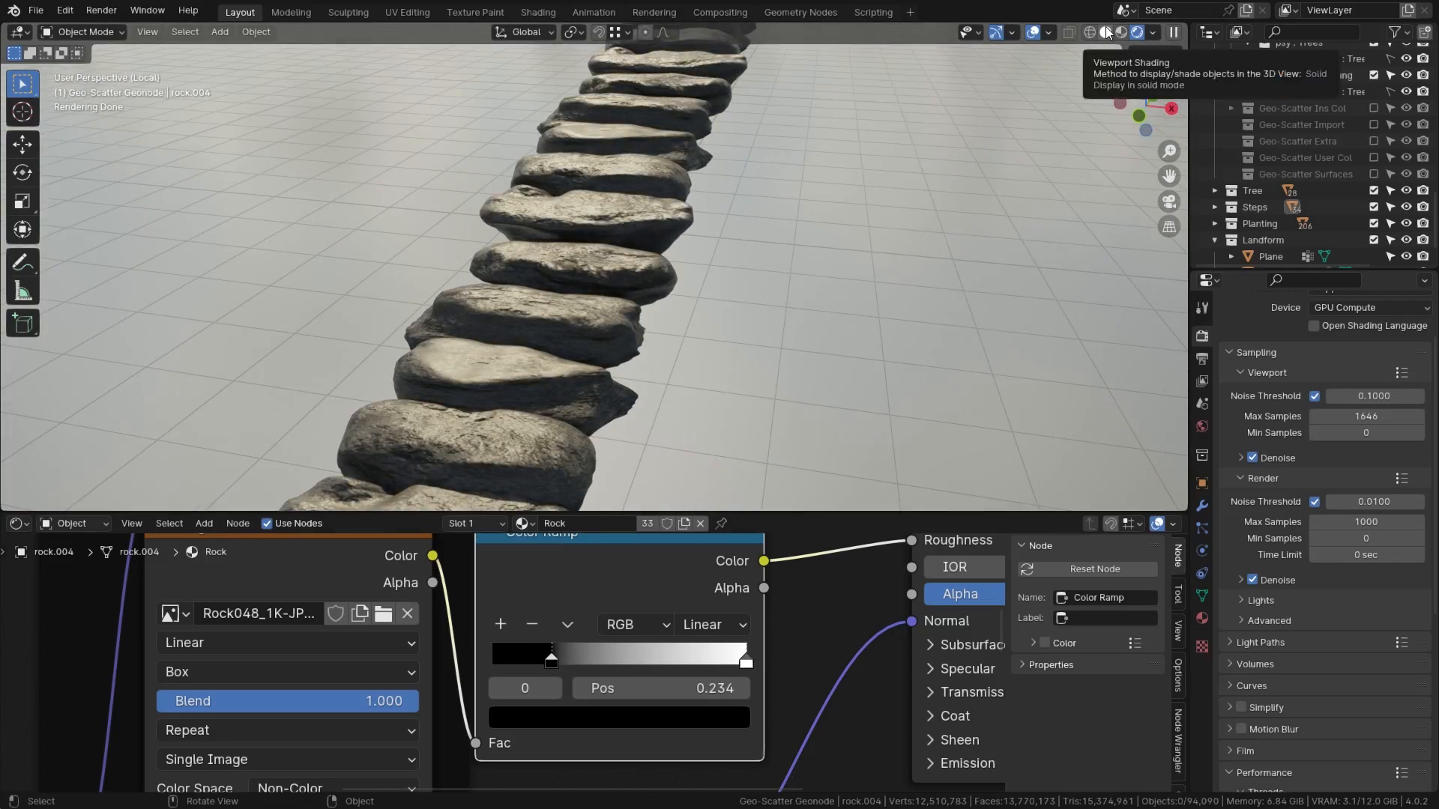
Step: Return the viewport to solid shading and leave the isolated view of the stone steps
left_click(1107, 32)
scroll(711, 299, "down", 3)
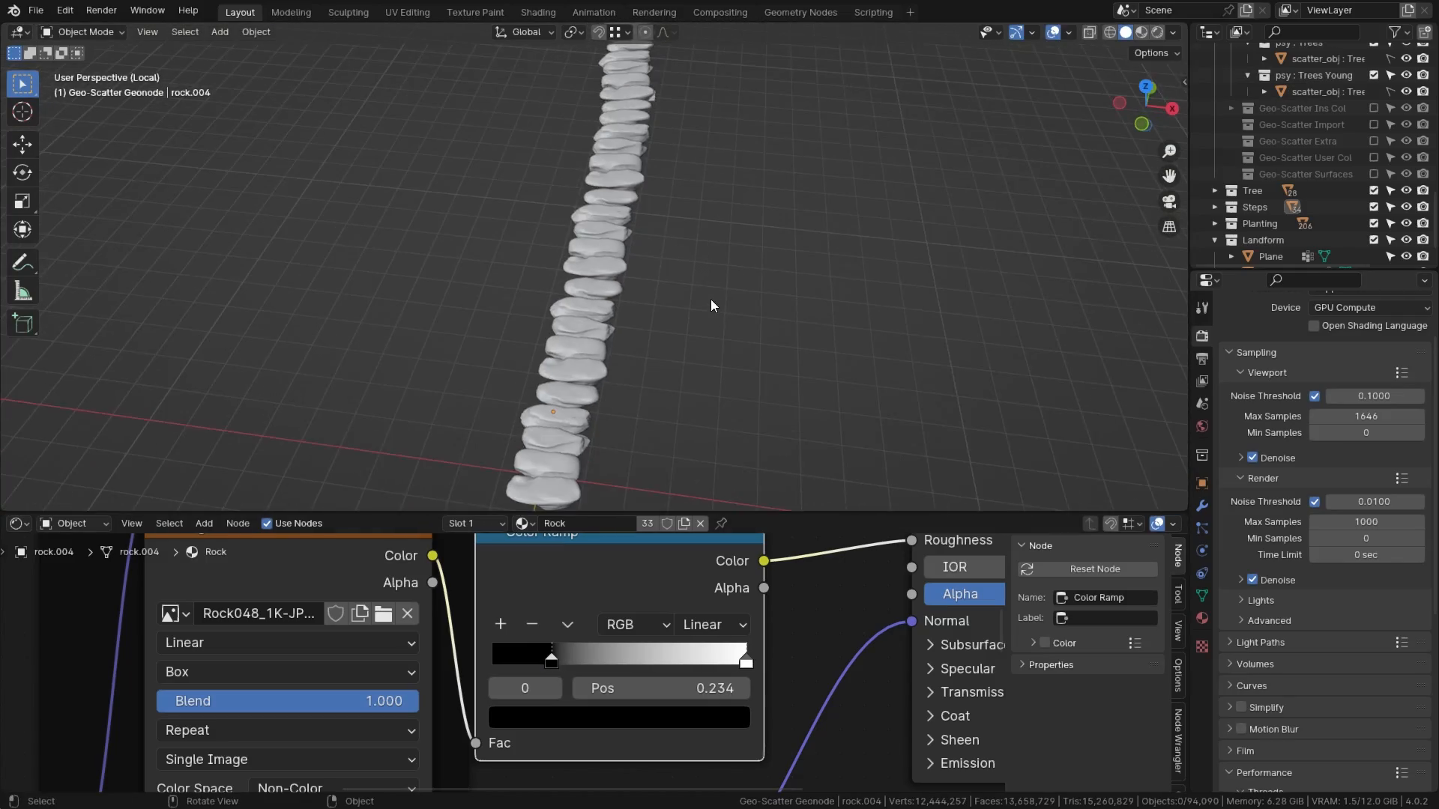
key("KP_Divide")
Step: Isolate the two landform meshes, Plane and Plane.001, and show them in material preview
left_click(659, 393)
scroll(631, 339, "up", 7)
middle_click_drag(631, 339, 619, 196, "shift")
scroll(1274, 224, "down", 3)
scroll(843, 460, "up", 5)
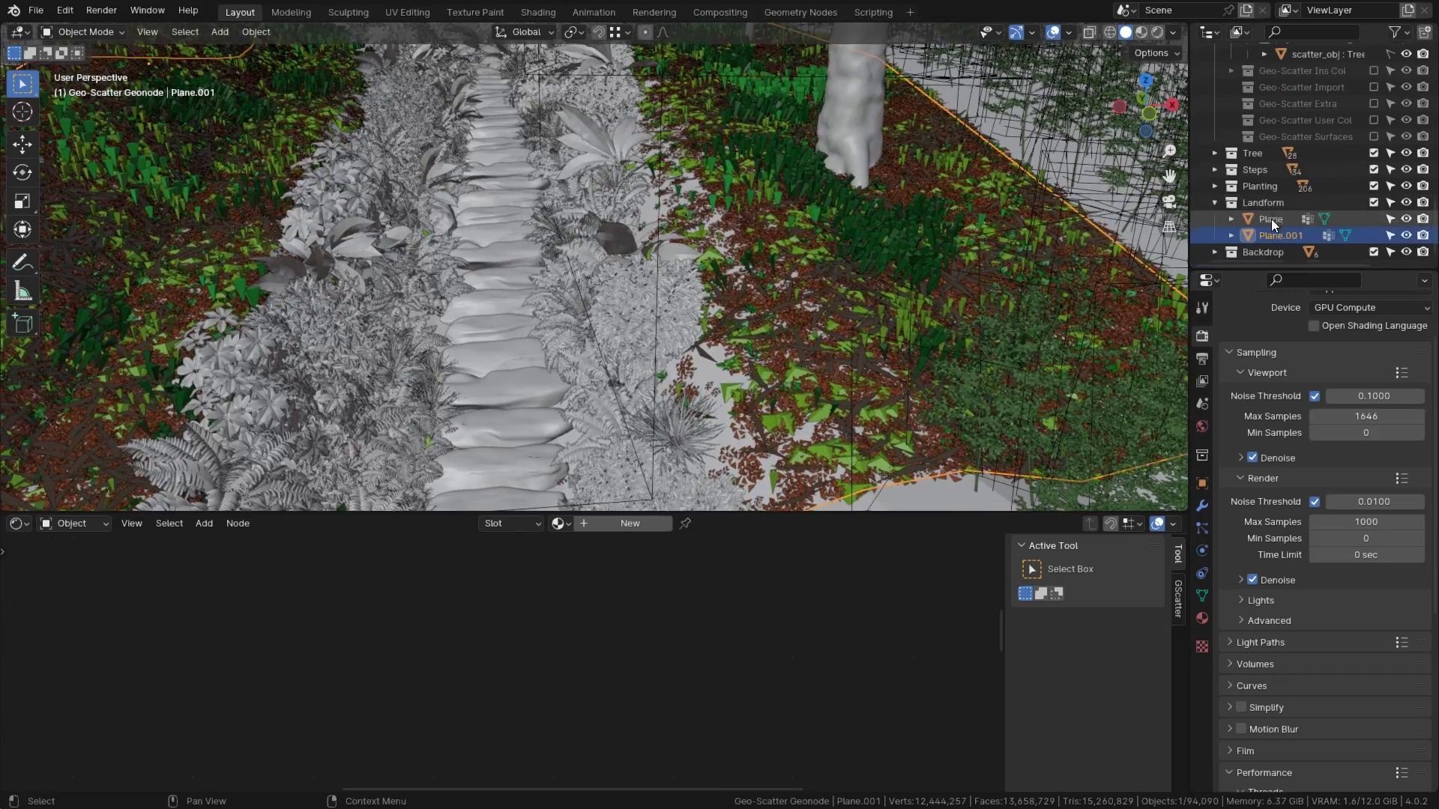
middle_click_drag(843, 460, 698, 243, "shift")
left_click(707, 145, "shift")
key("KP_Divide")
left_click(1141, 31)
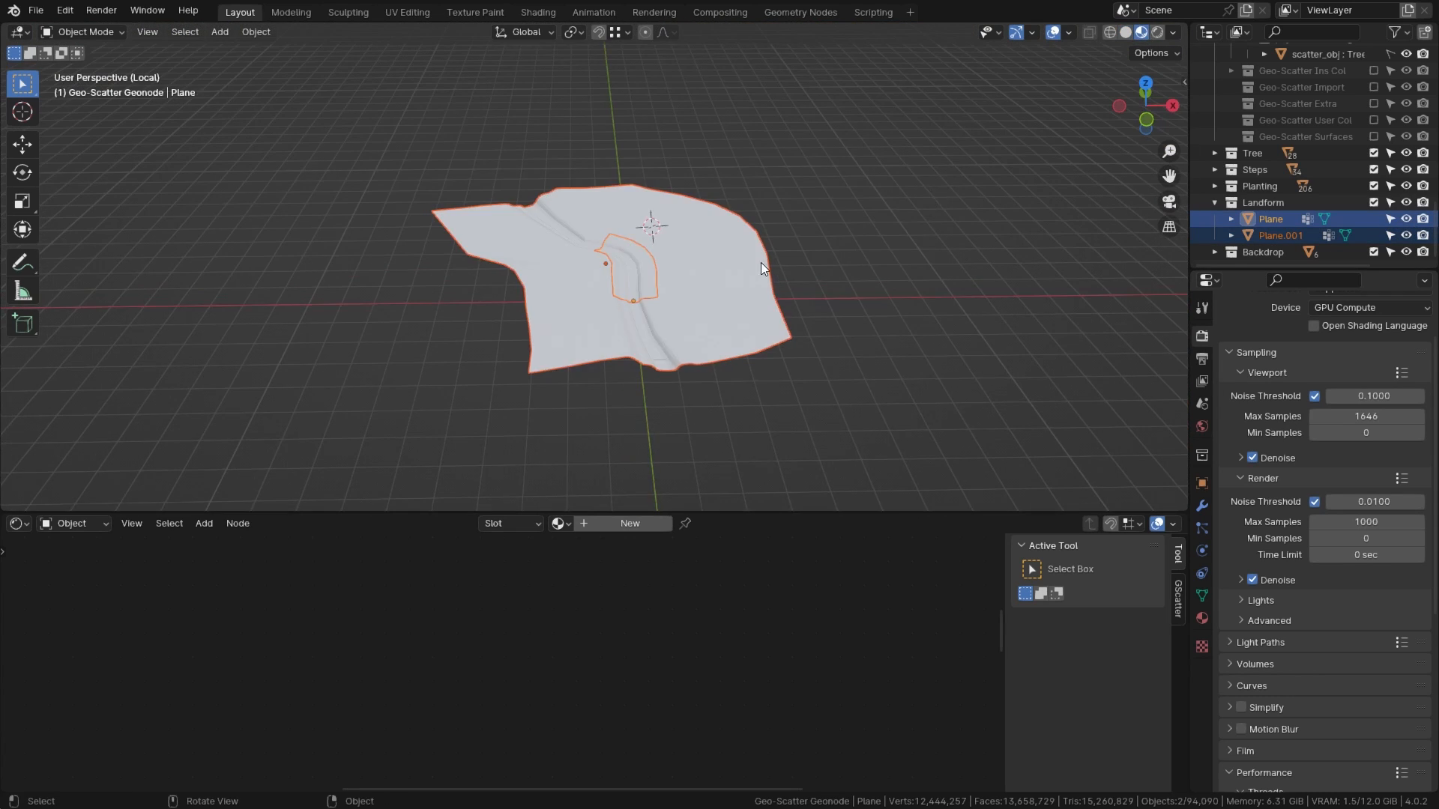
Step: Create a new material on the inner path mesh, Plane, and name it Landform
scroll(952, 232, "up", 5)
left_click(971, 268)
scroll(967, 269, "up", 5)
left_click(599, 374)
left_click(628, 524)
left_click(615, 523)
type("Lan")
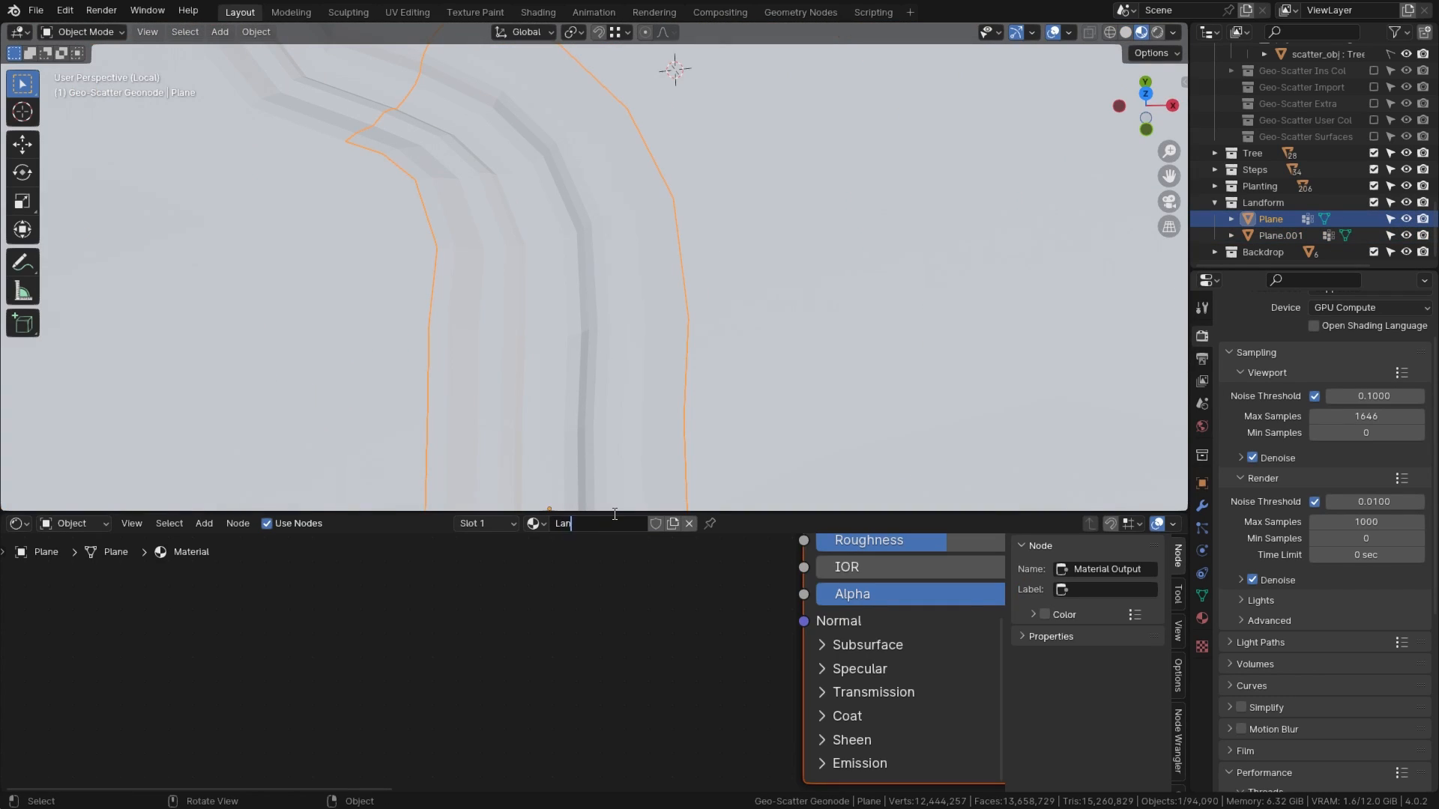
key("Return")
Step: Load the rocks_ground texture maps into the Landform material with a Principled texture setup
scroll(660, 637, "down", 5)
middle_click_drag(809, 577, 628, 641)
left_click(629, 558)
key("ctrl+shift+t")
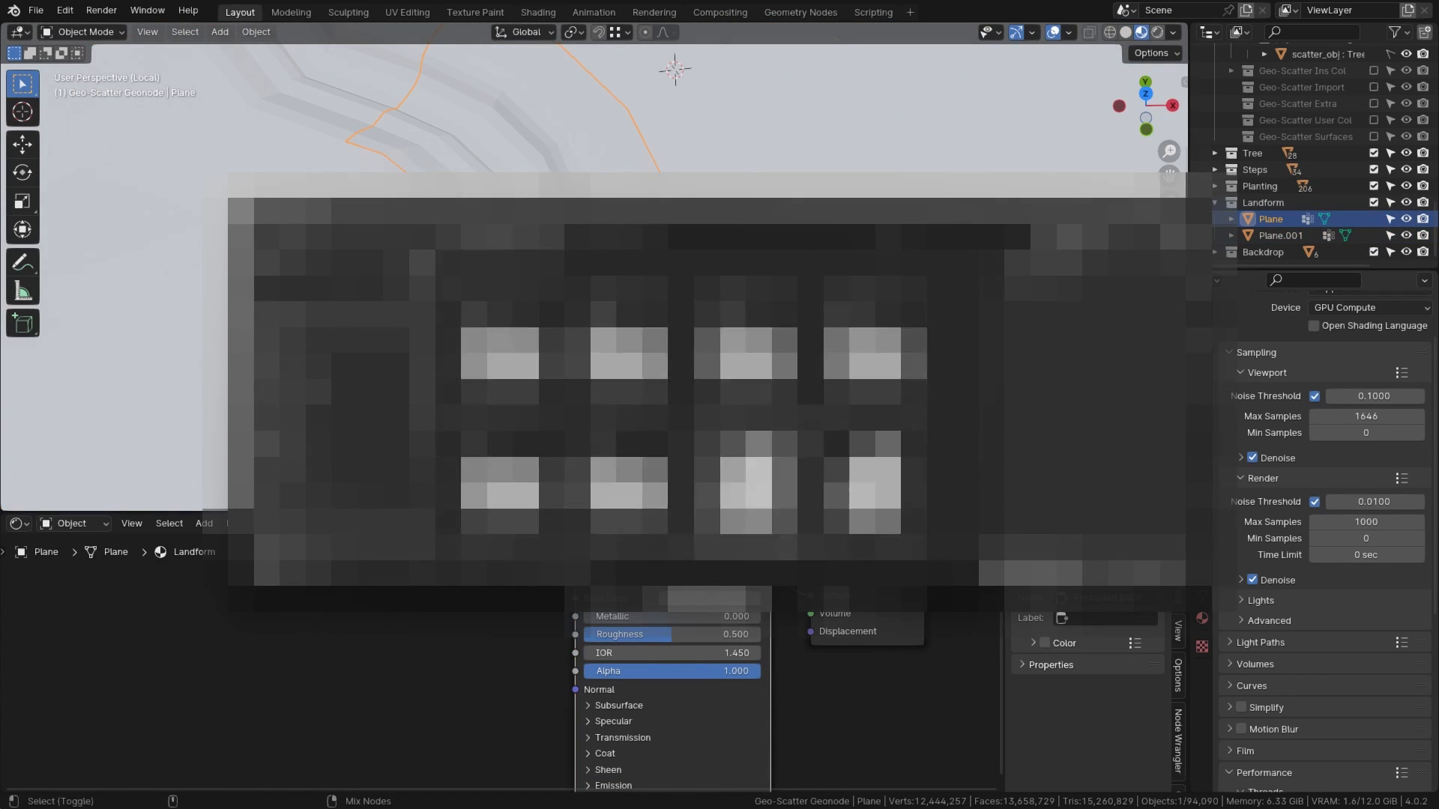
scroll(517, 657, "down", 2)
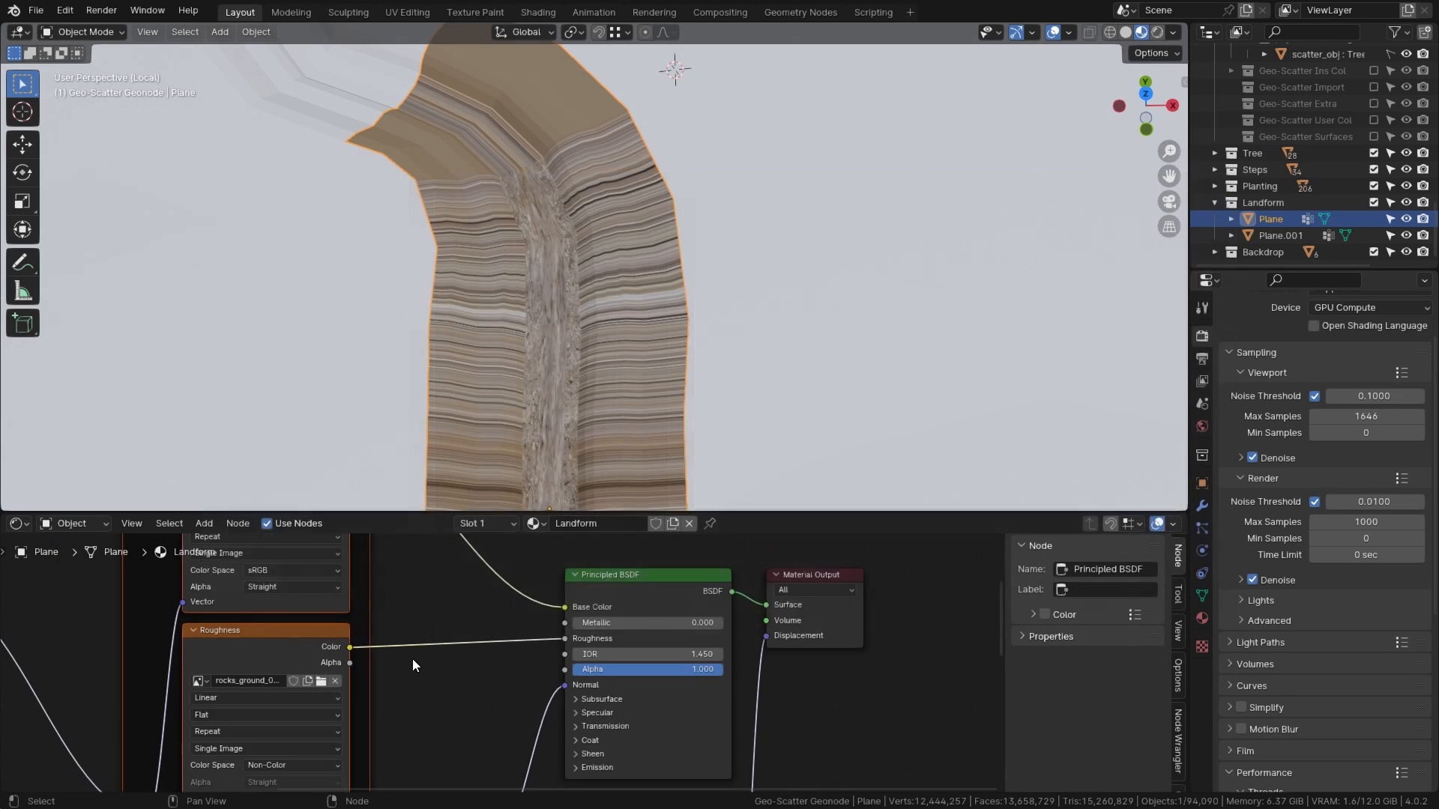
Step: UV-unwrap all faces of the inner path mesh, Plane, to remove the stretching of the rock texture
middle_click_drag(421, 657, 540, 708)
key("Tab")
key("a")
key("u")
left_click(515, 435)
key("Tab")
mouse_move(587, 378)
middle_mouse_down()
mouse_move(585, 334)
mouse_move(588, 359)
middle_mouse_up()
key("Tab")
key("u")
left_click(578, 431)
left_click(591, 428)
key("Tab")
Step: Set the X, Y and Z scale of the Landform material's Mapping node to 4.530
middle_click_drag(607, 473, 585, 390)
scroll(433, 650, "down", 4)
scroll(334, 712, "up", 5)
left_click_drag(369, 646, 442, 681)
Step: Link the Landform material from the Plane mesh to the surrounding landform mesh, Plane.001
middle_click_drag(584, 330, 615, 300)
left_click(614, 269)
left_click(676, 303, "shift")
key("ctrl+l")
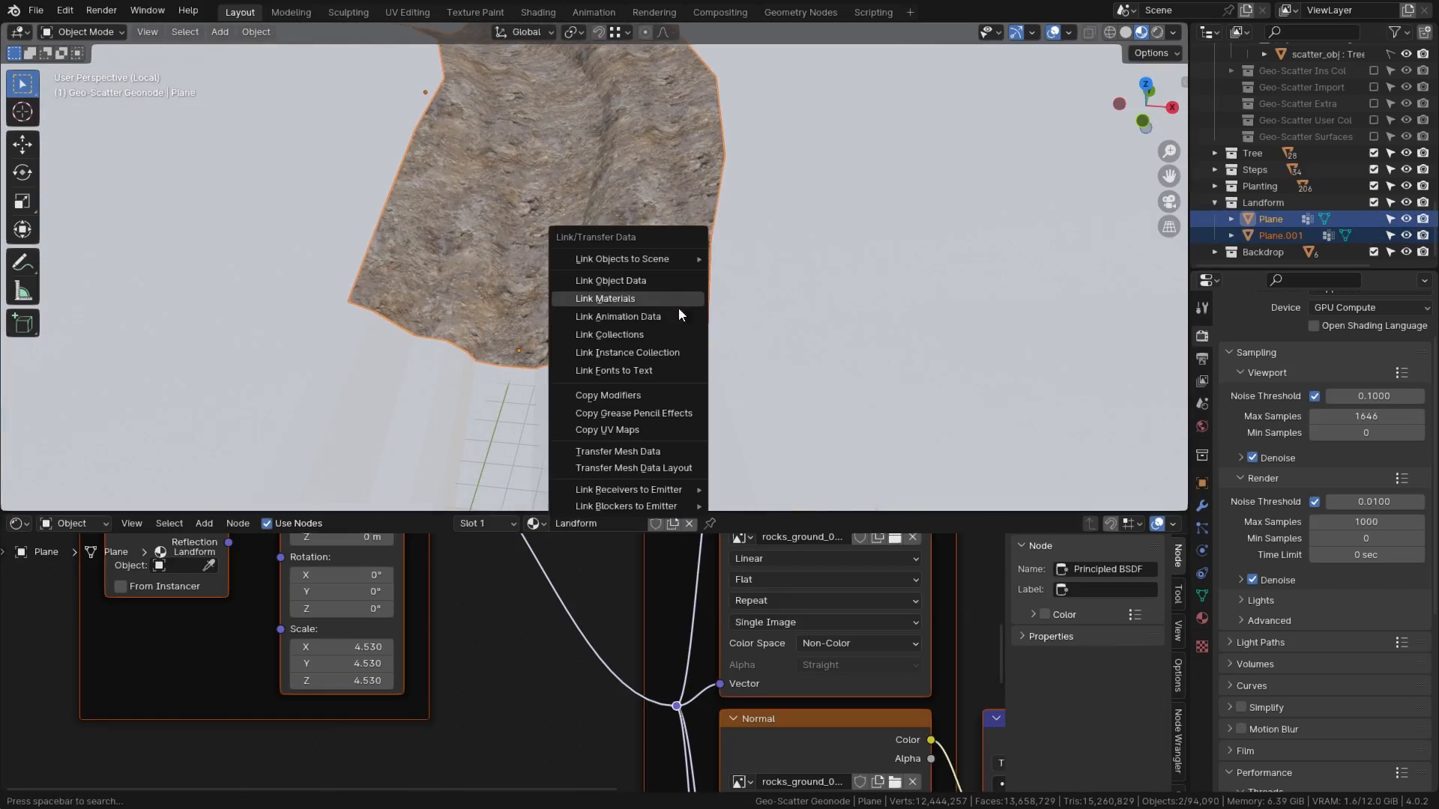
left_click(678, 304)
Step: UV-unwrap the outer landform mesh, Plane.001, so the rock texture covers it evenly
left_click(768, 322)
key("Tab")
key("u")
left_click(766, 452)
left_click(766, 457)
scroll(713, 308, "down", 4)
Step: Select the inner path mesh, Plane, and preview the landform in rendered shading from low along the path
left_click(628, 336)
scroll(628, 336, "up", 4)
scroll(719, 584, "down", 4)
middle_click_drag(719, 570, 598, 648)
key("z")
middle_click_drag(739, 316, 693, 339)
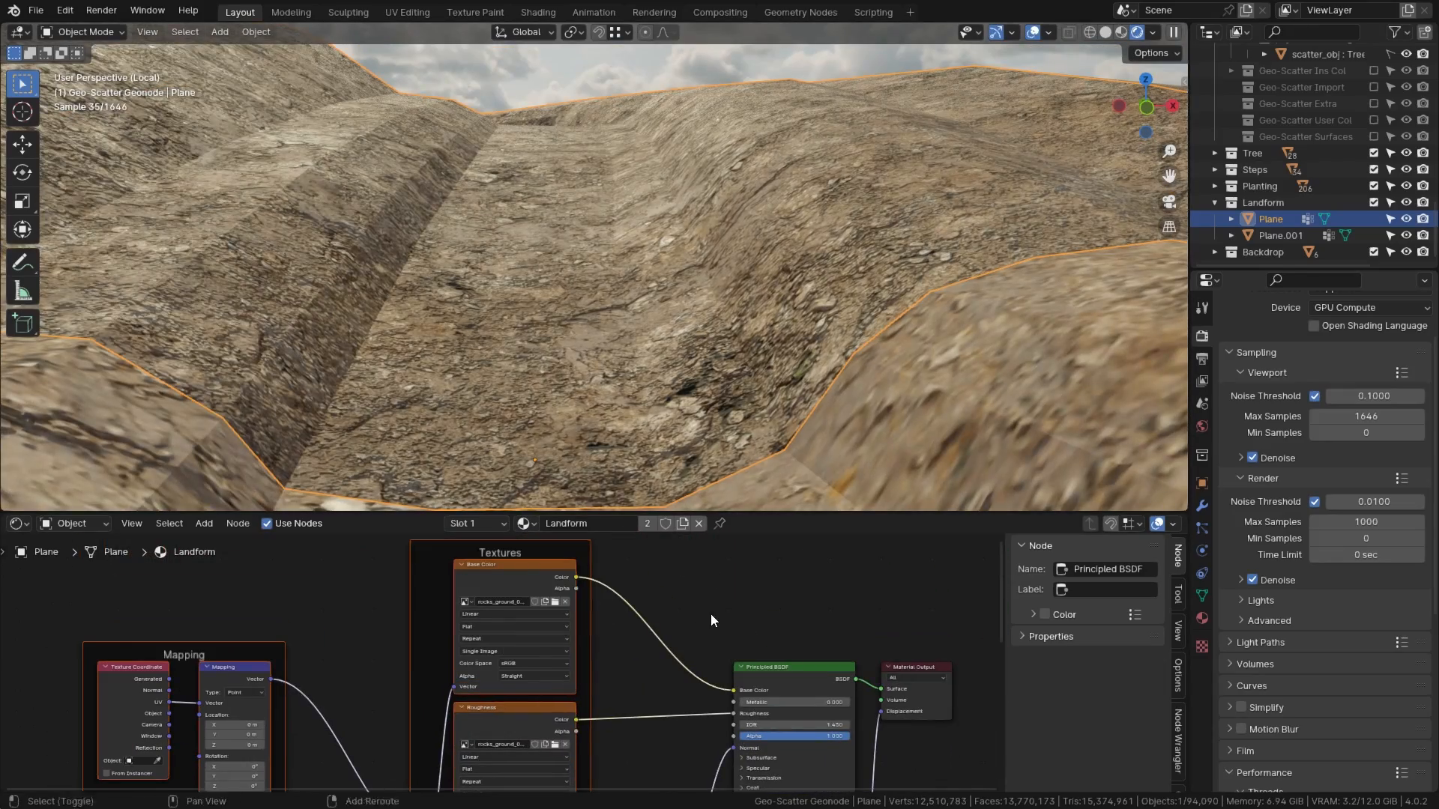
Step: Insert a Mix Color node between the base color texture and Principled BSDF, with B dark brown (hue 0.024, saturation 0.487, value 0.015)
key("shift+a")
type("co")
left_click(796, 635)
left_click(703, 657)
scroll(706, 661, "up", 4)
left_click(728, 681)
scroll(762, 538, "down", 10)
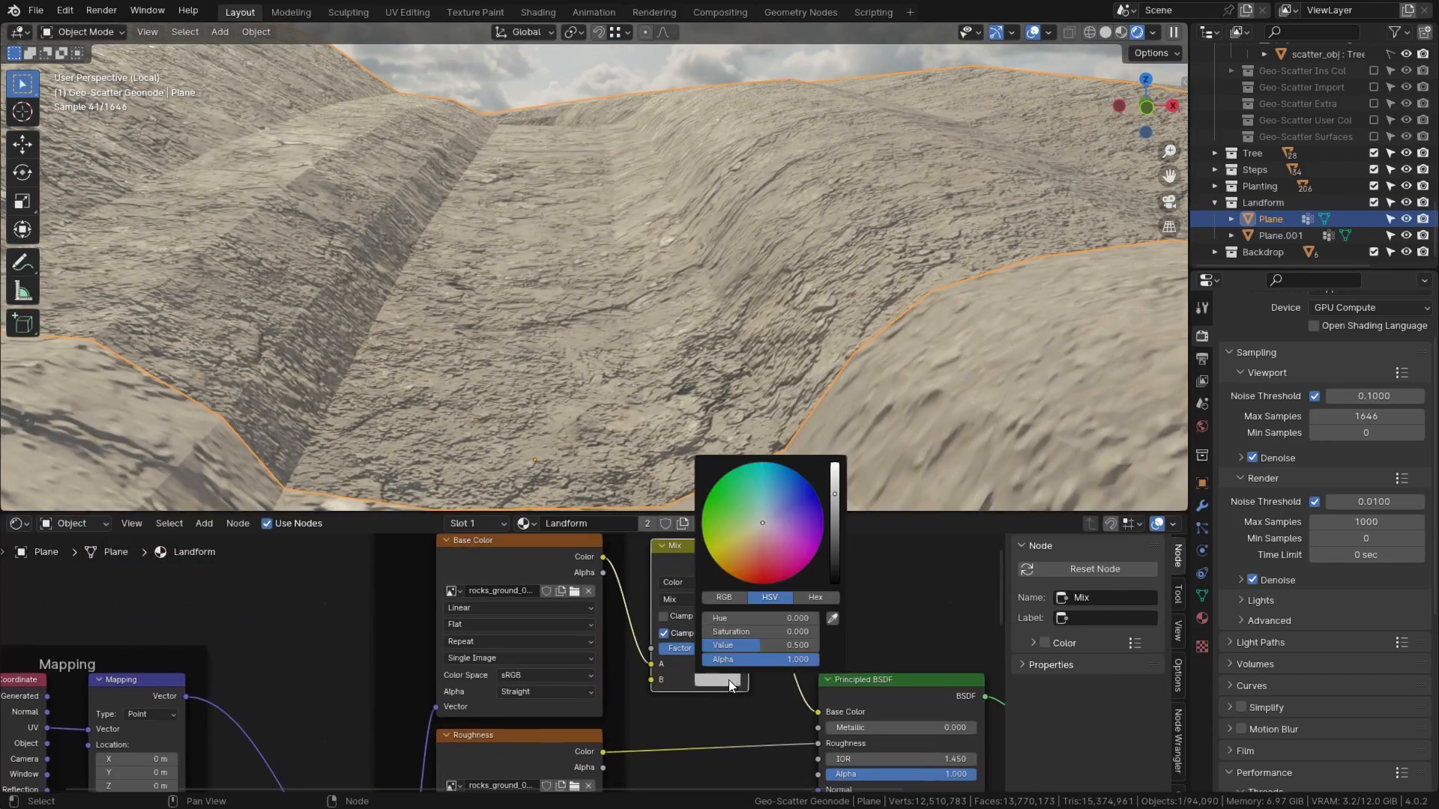
left_click(761, 535)
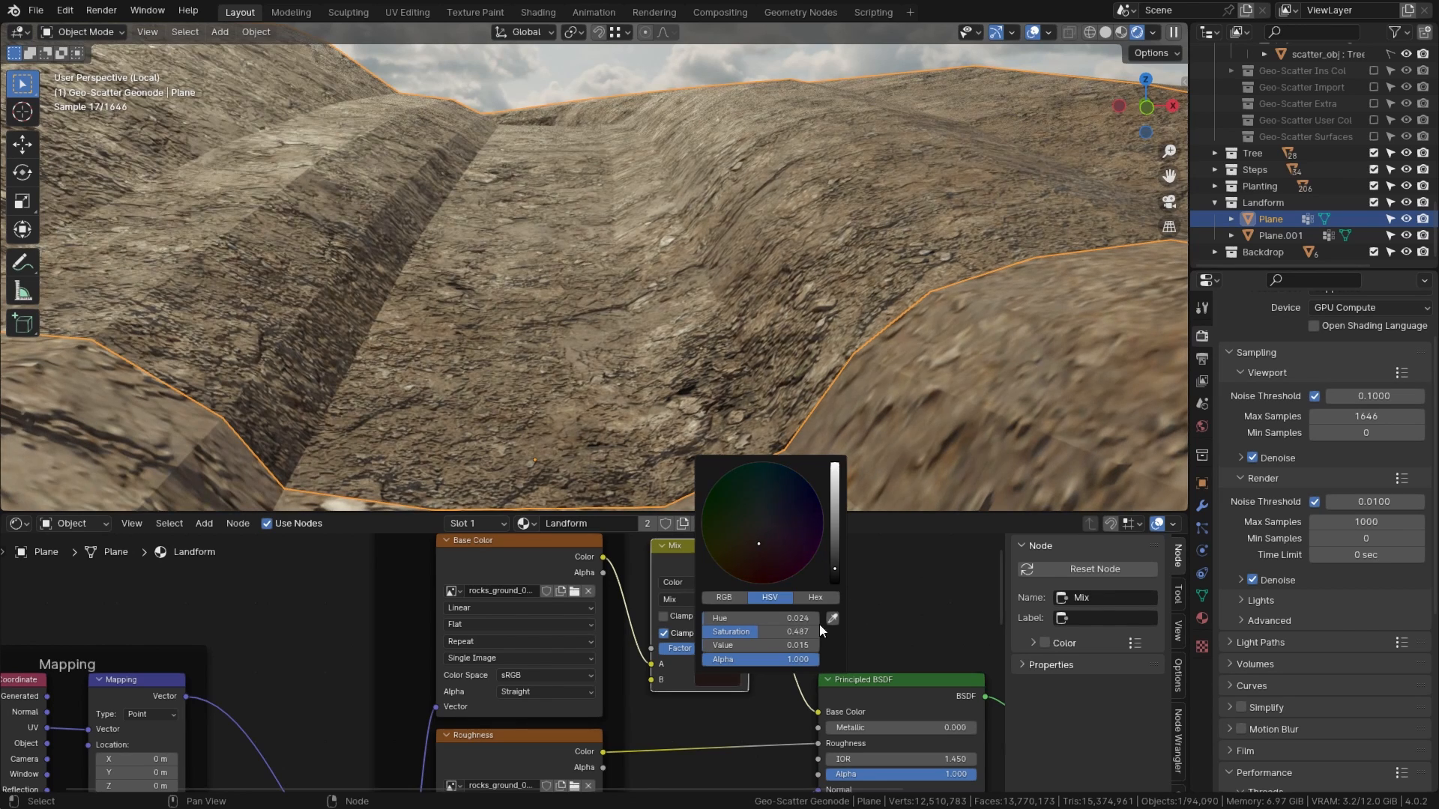
scroll(709, 633, "up", 1)
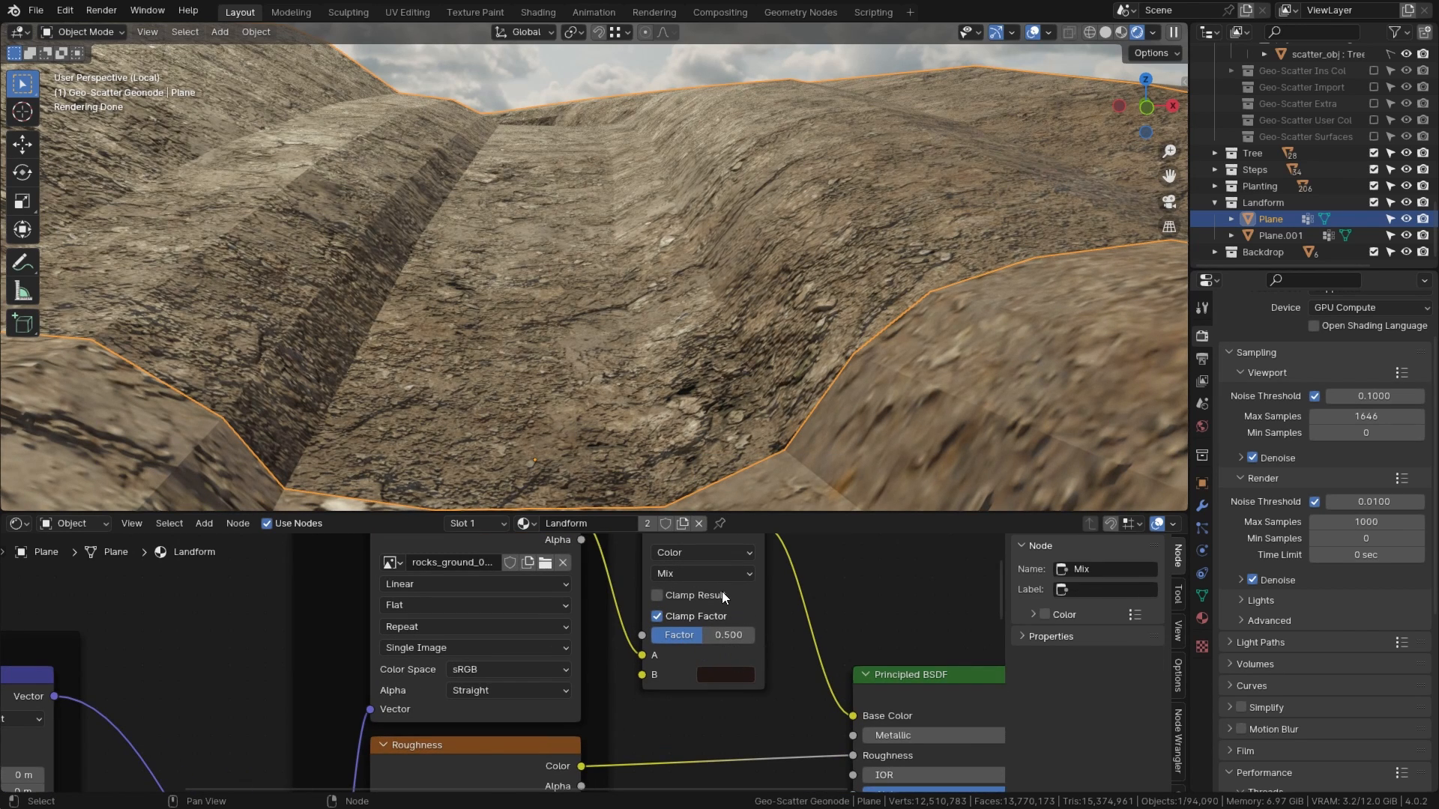
Step: Set the Mix node's factor to about 0.643 to darken the ground texture
left_click(724, 634)
scroll(726, 628, "down", 1)
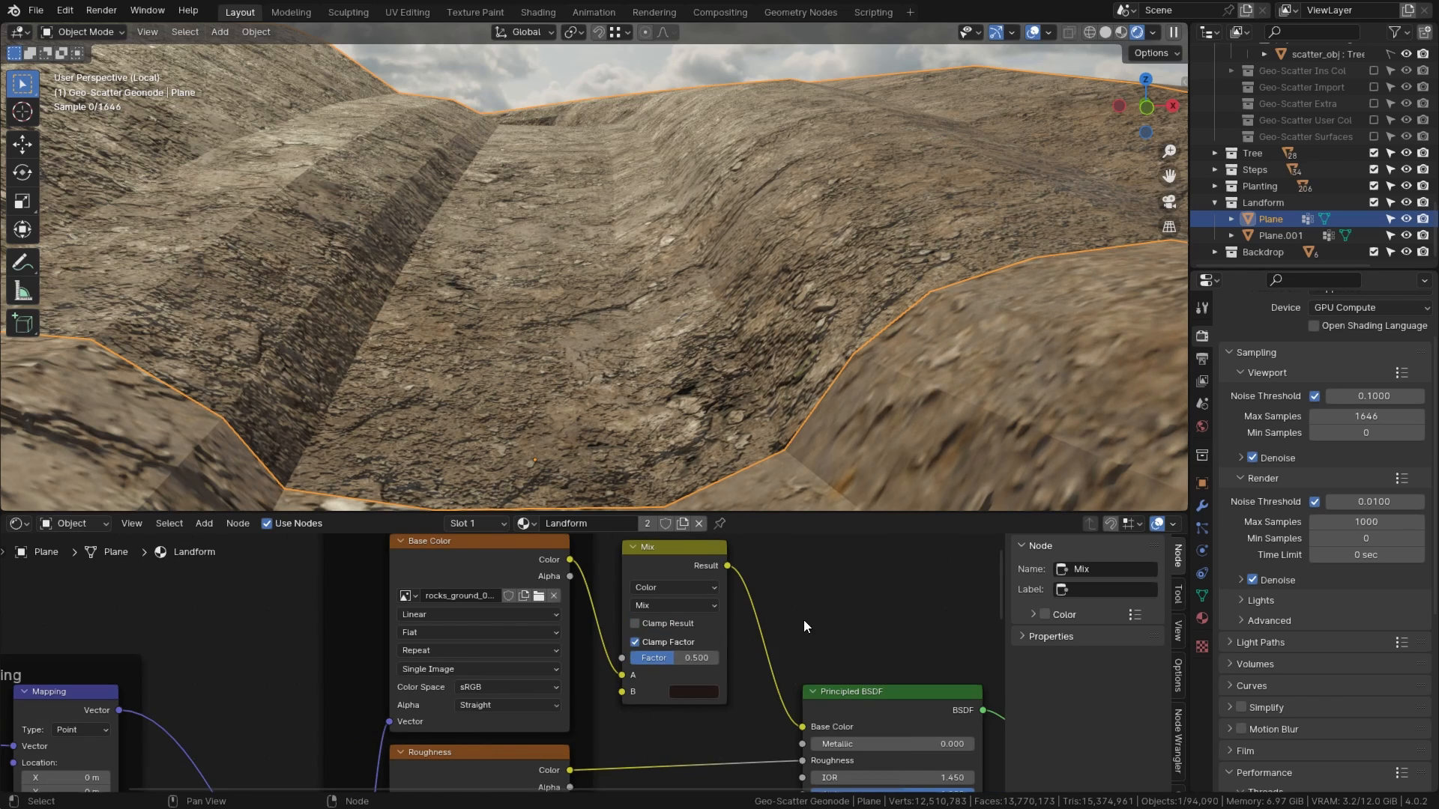
left_click_drag(674, 658, 687, 658)
scroll(734, 385, "down", 5)
middle_click_drag(734, 385, 742, 447)
scroll(1060, 168, "down", 5)
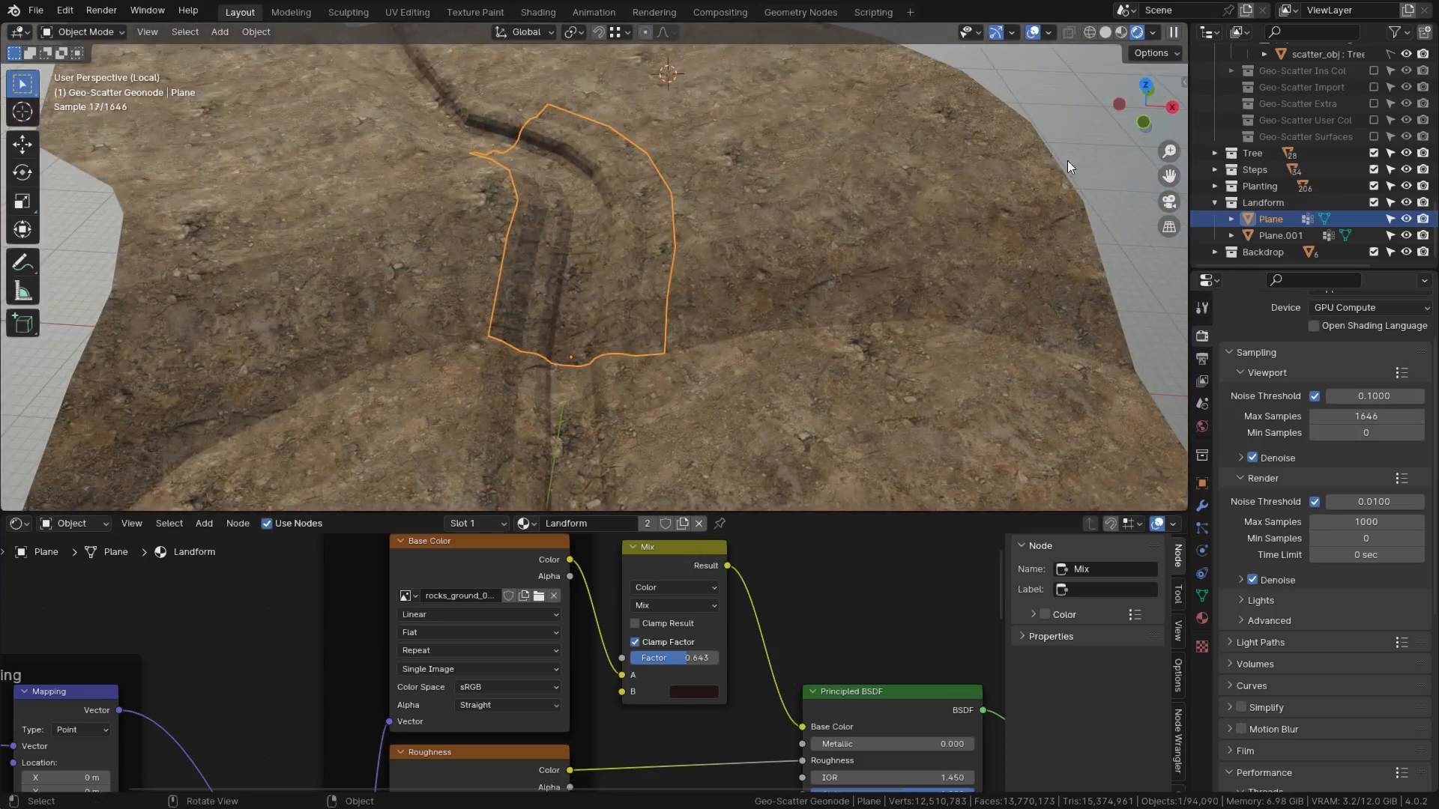
Step: Deselect the landform, return to solid shading and leave the isolated view
left_click(1060, 163)
scroll(991, 135, "up", 5)
key("z")
key("KP_Divide")
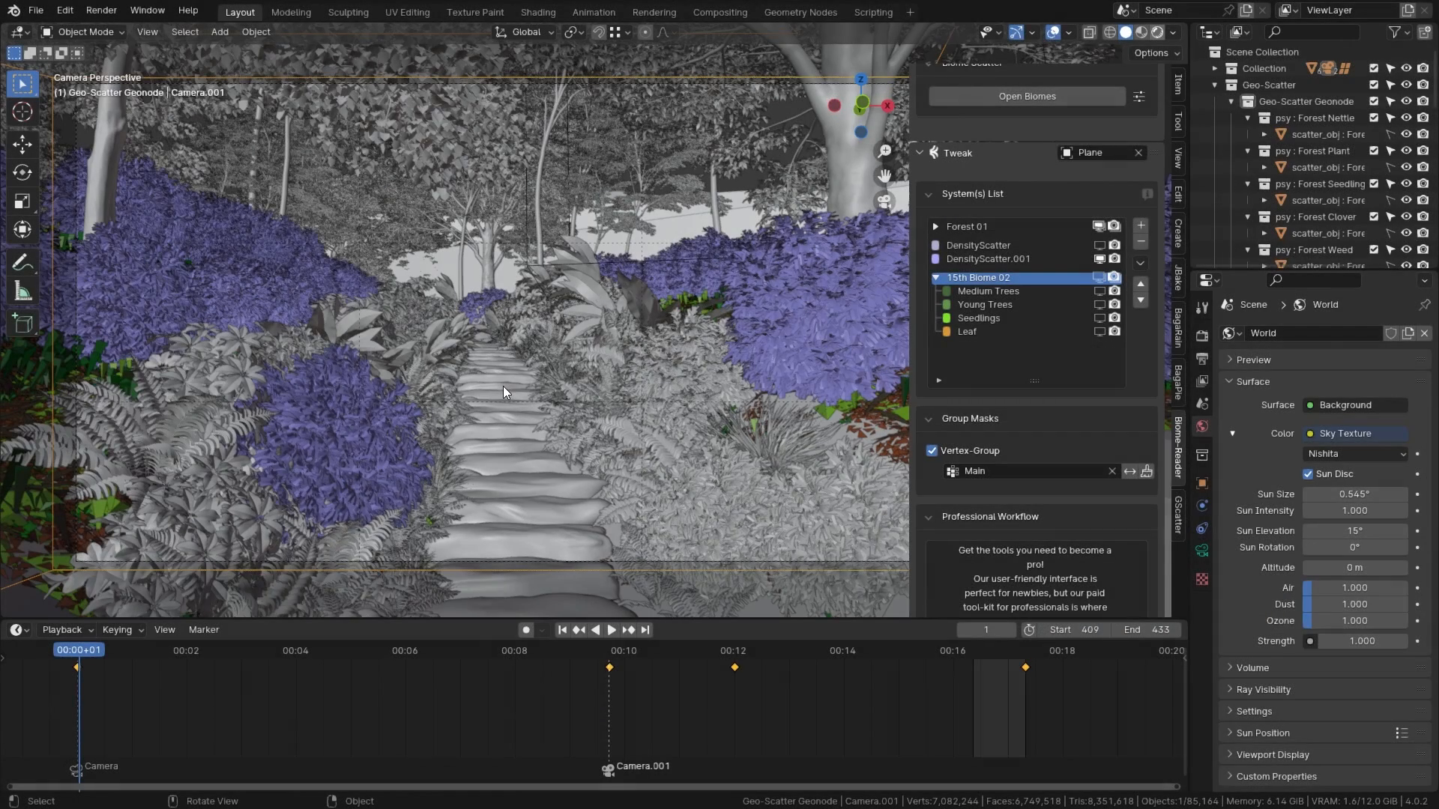
Step: Replace the world's Sky Texture with an Environment Texture and load the sunflowers_puresky HDRI into it
key("z")
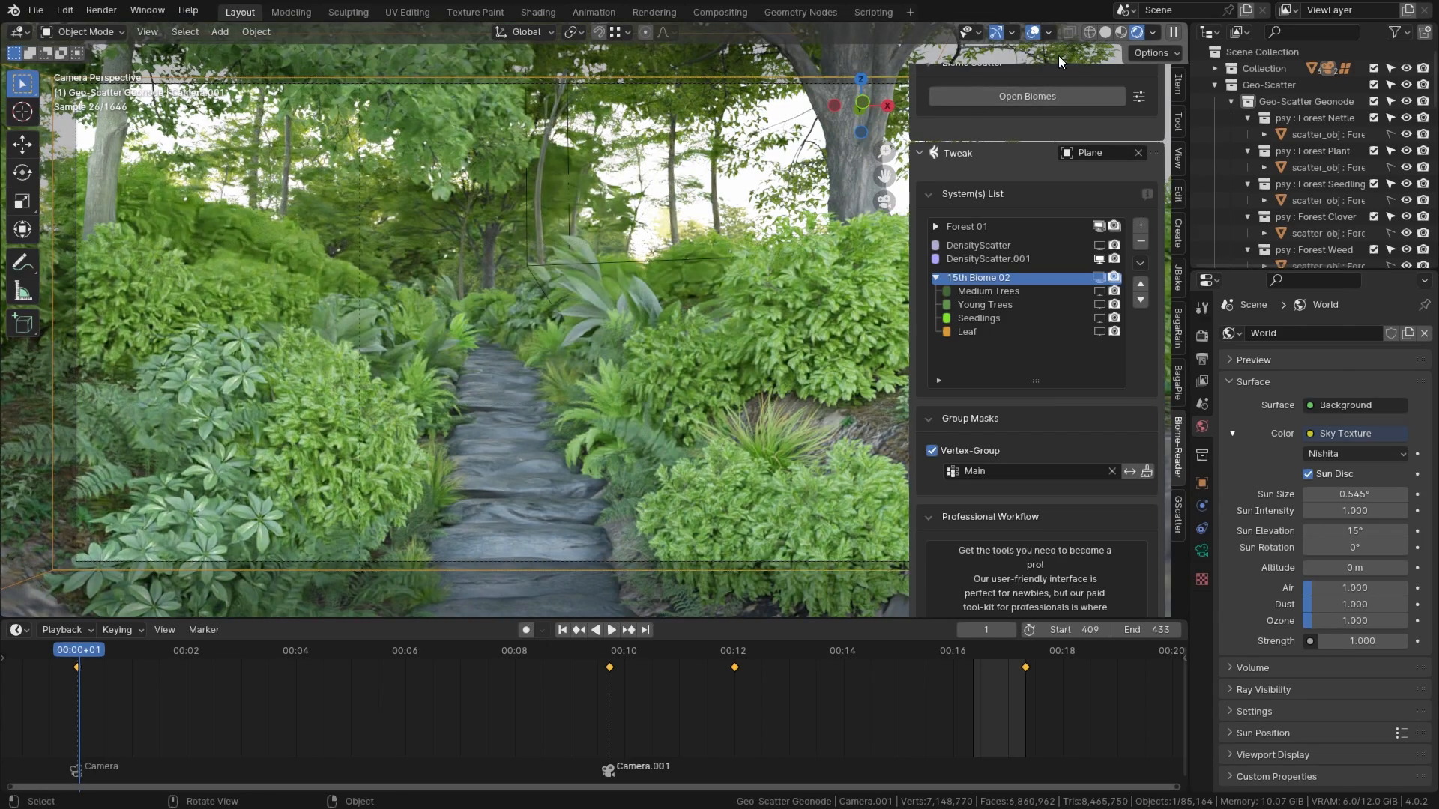
left_click(1104, 32)
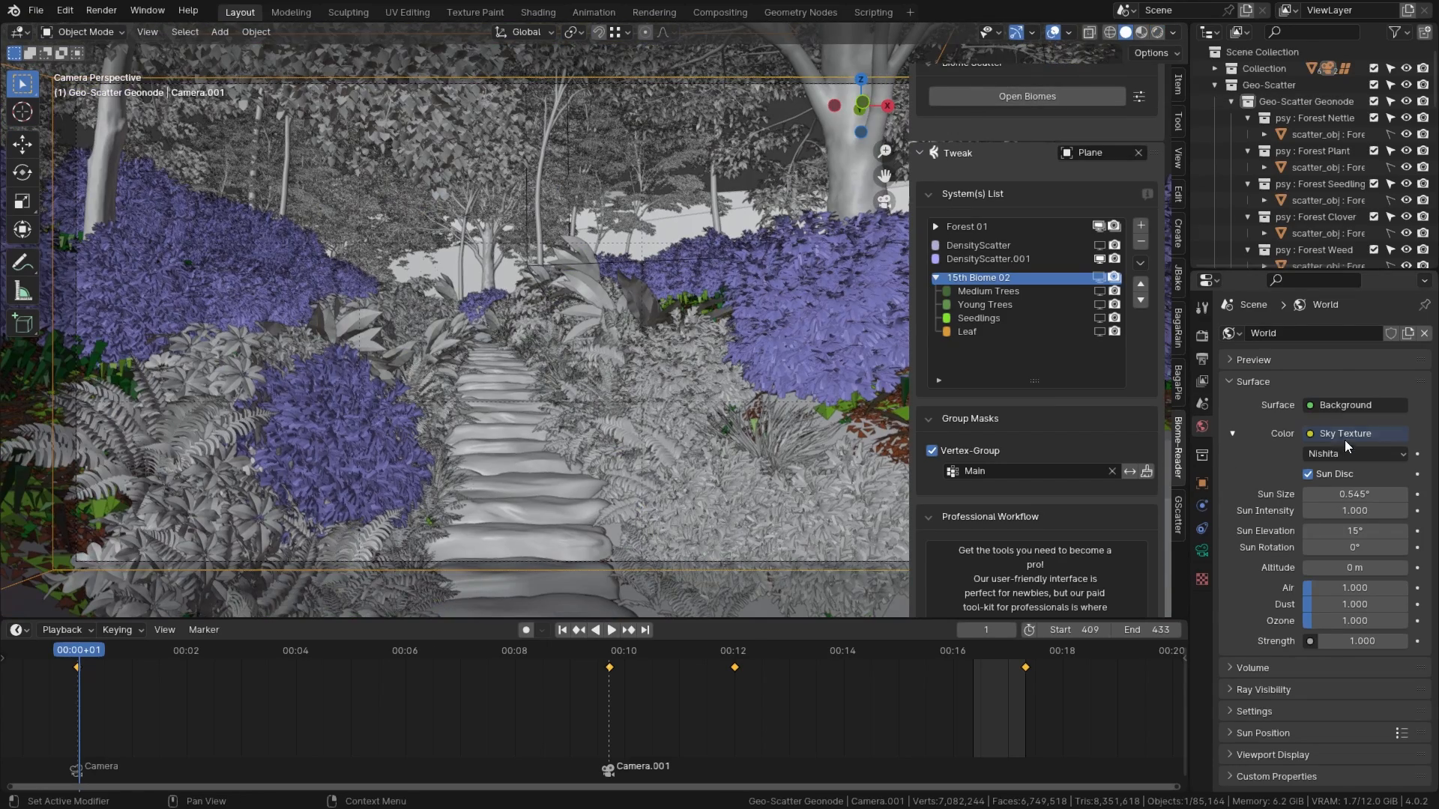
left_click(1353, 434)
left_click(917, 508)
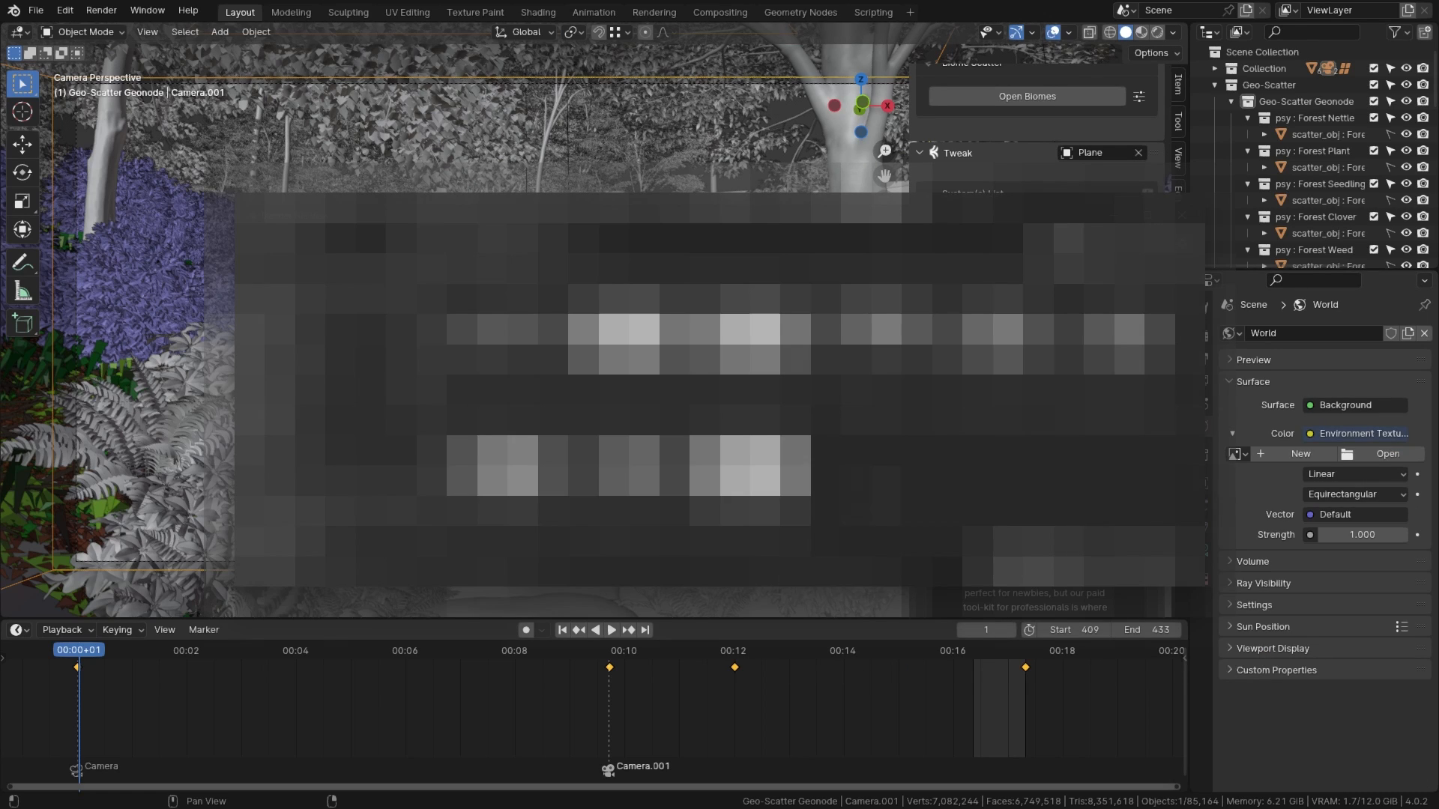
double_click(1004, 466)
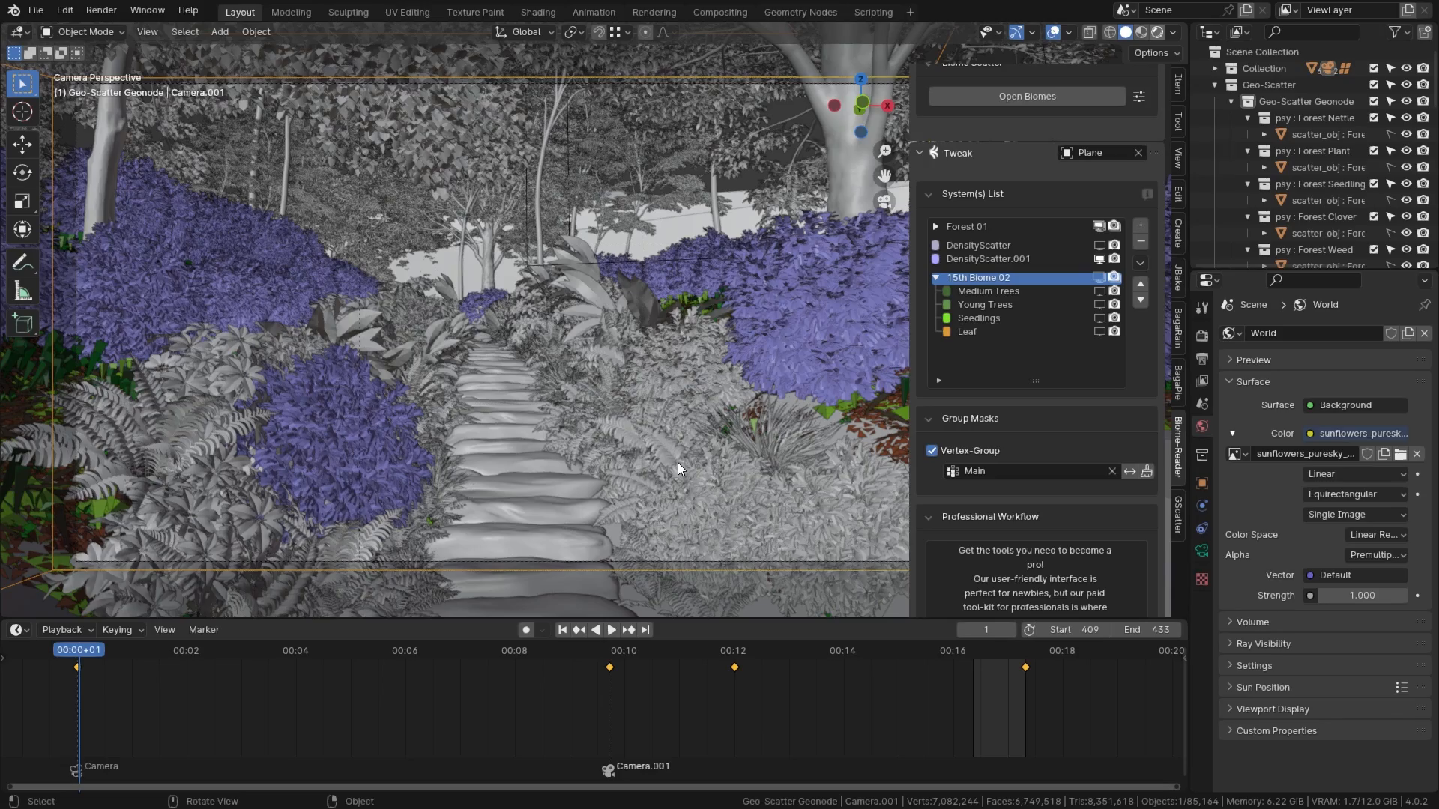
Step: In rendered shading, show the 15th Biome 02 scatter in the viewport and switch the scatter emitter to Plane.001
key("shift+z")
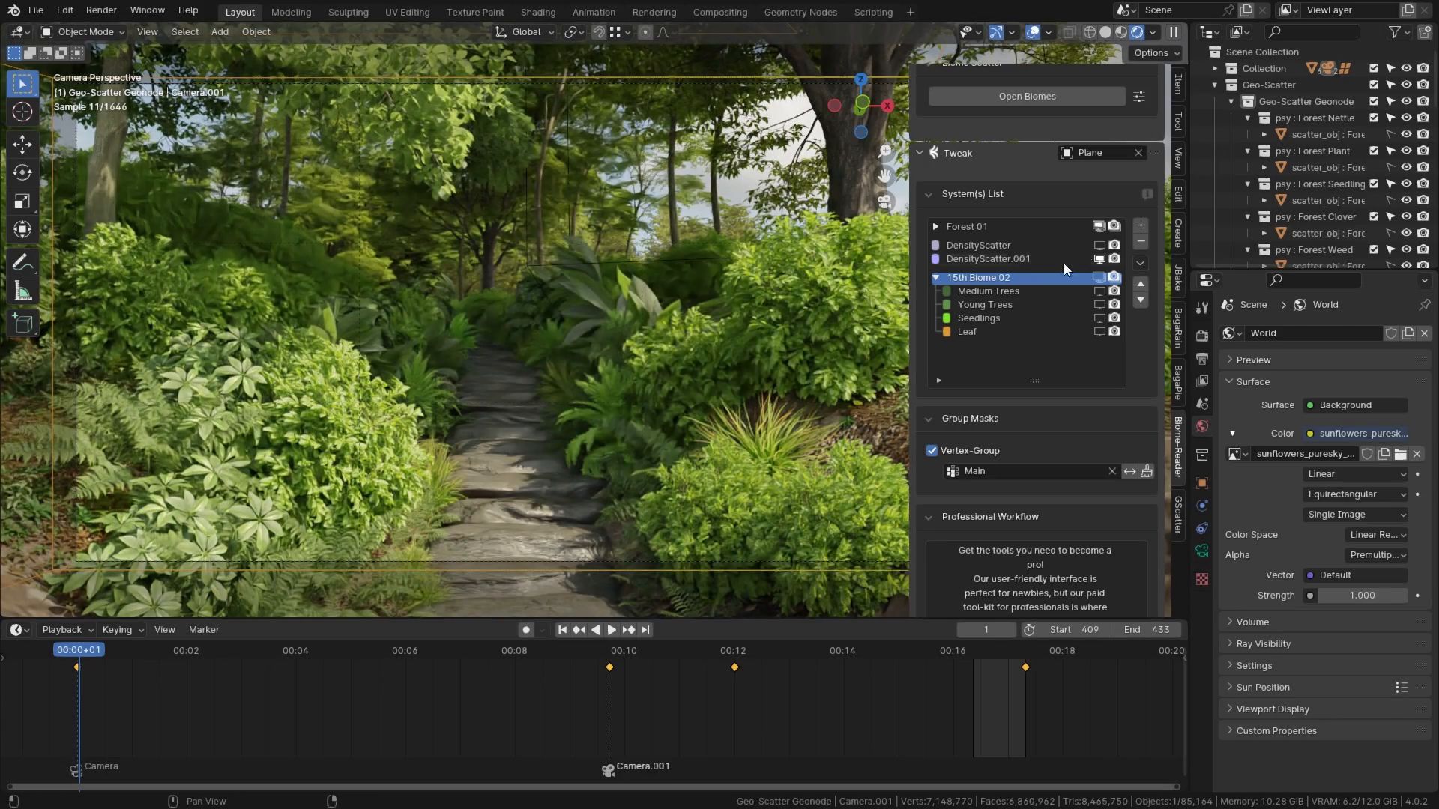
left_click(1098, 278)
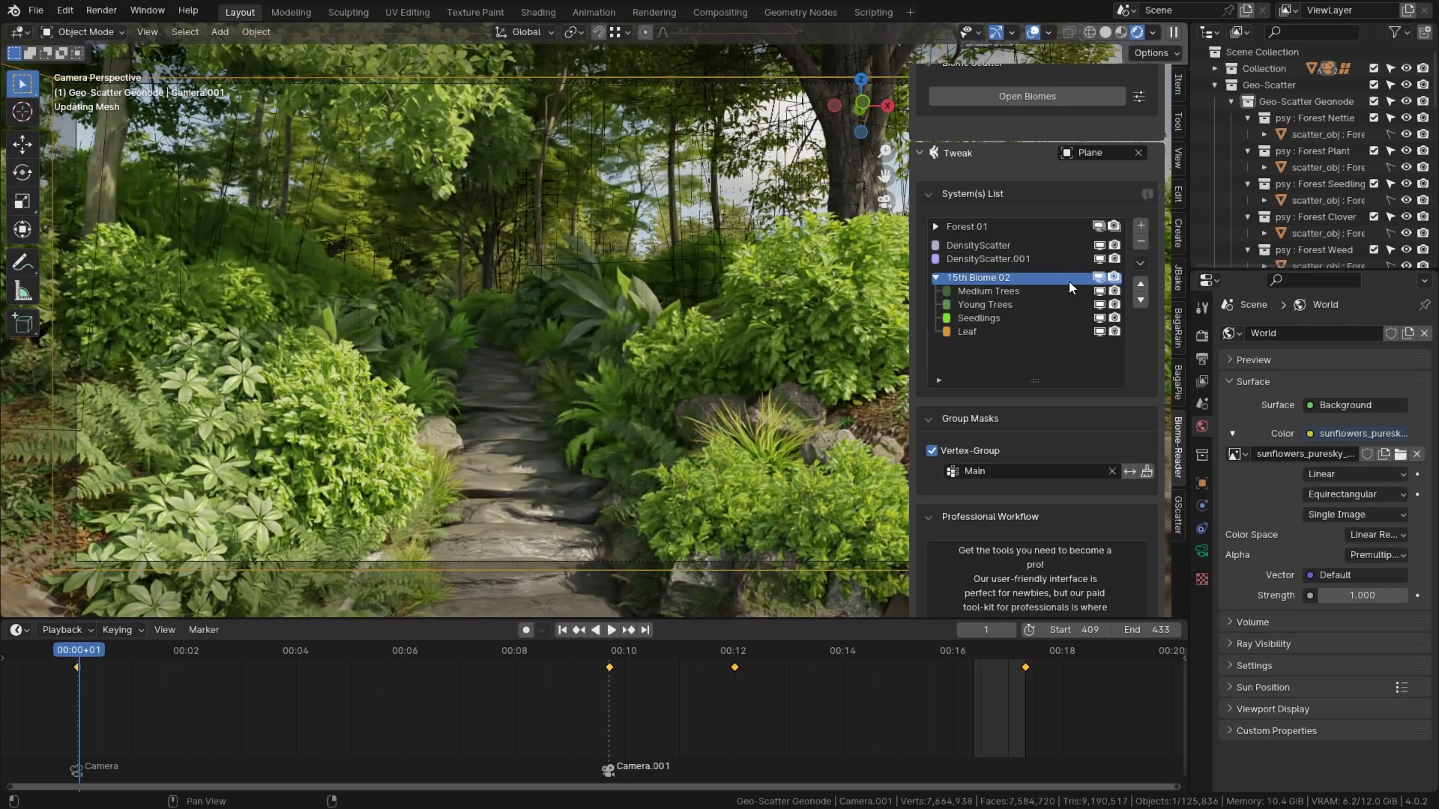
left_click(1111, 151)
left_click(1079, 194)
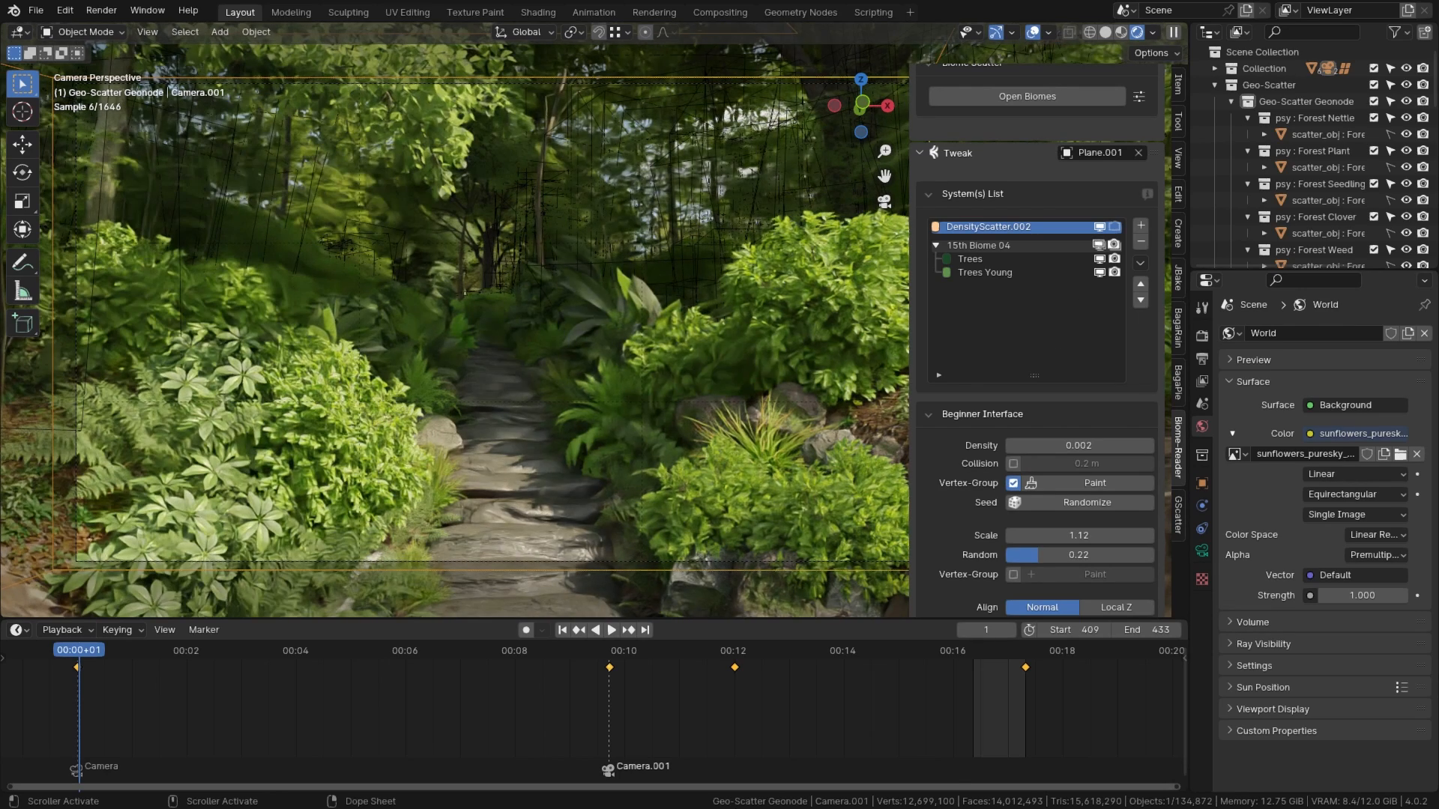
Step: Show the world's shader nodes below the viewport and add Texture Coordinate and Mapping nodes to the environment texture
left_click(17, 629)
left_click(75, 636)
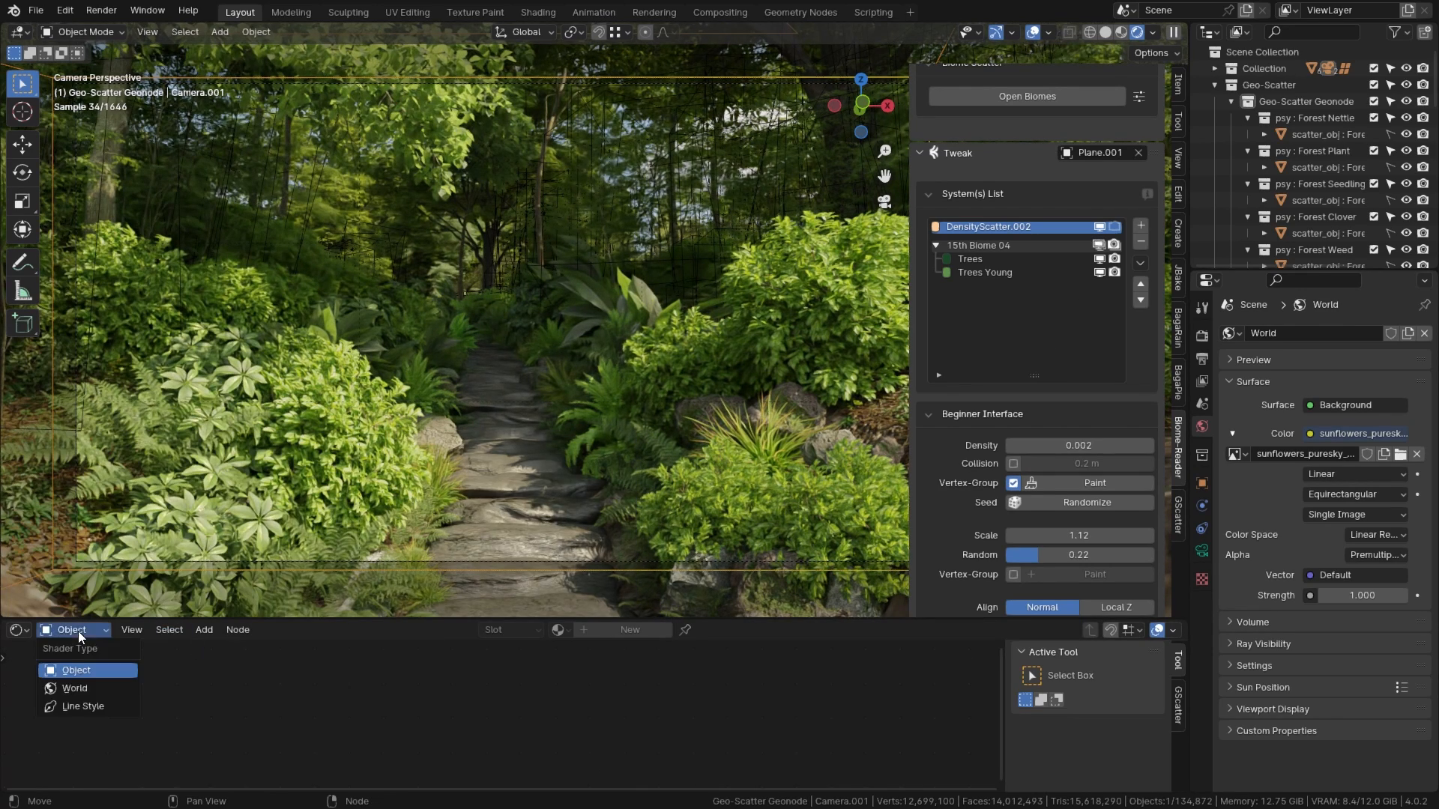
left_click(73, 688)
left_click_drag(463, 619, 466, 586)
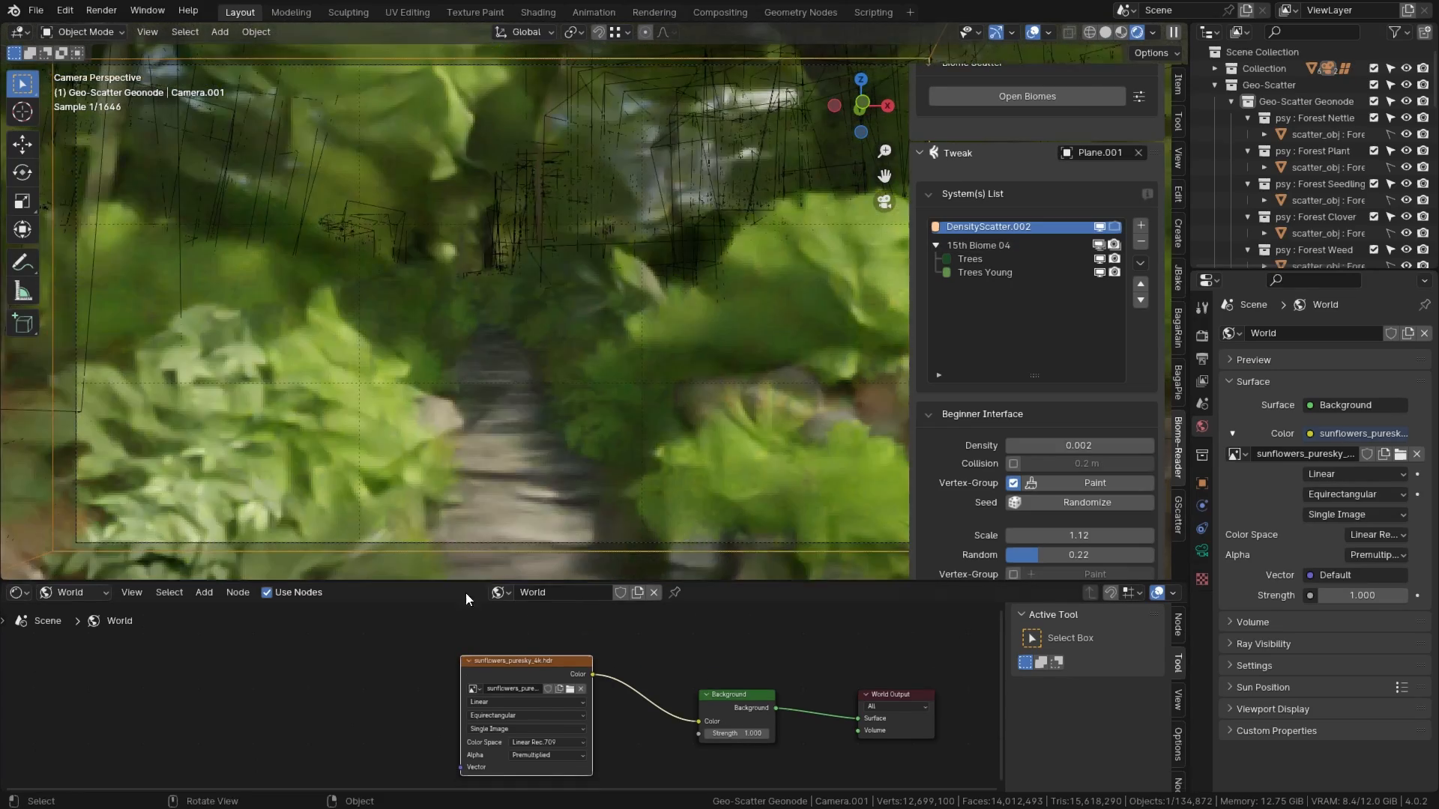
key("ctrl+t")
scroll(484, 654, "up", 2)
middle_click_drag(459, 759, 600, 675)
scroll(600, 690, "up", 7)
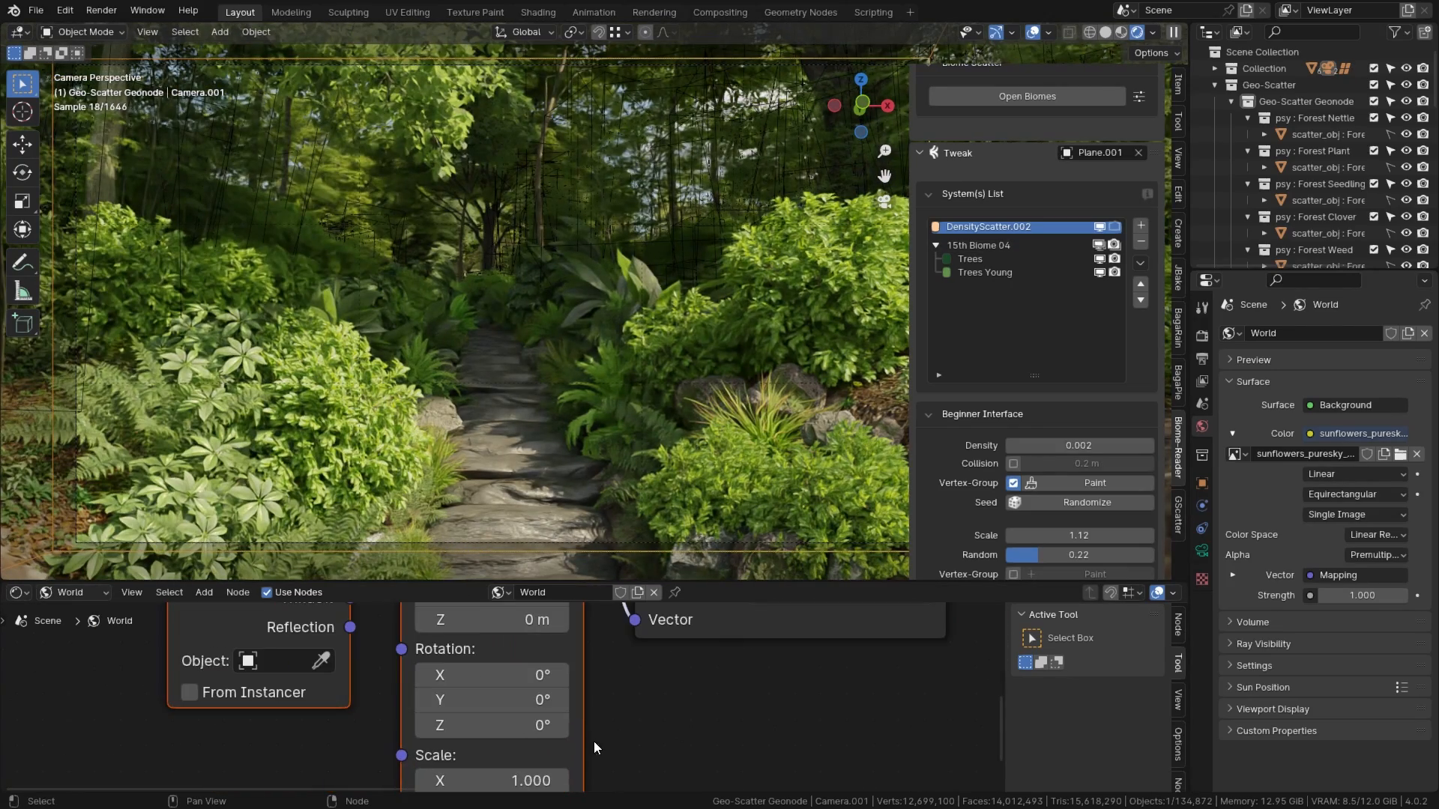
Step: Set the environment mapping's Z rotation to 212° so sunlight falls on the steps from behind
left_click_drag(472, 726, 552, 726)
left_click(552, 725)
type("212")
key("Return")
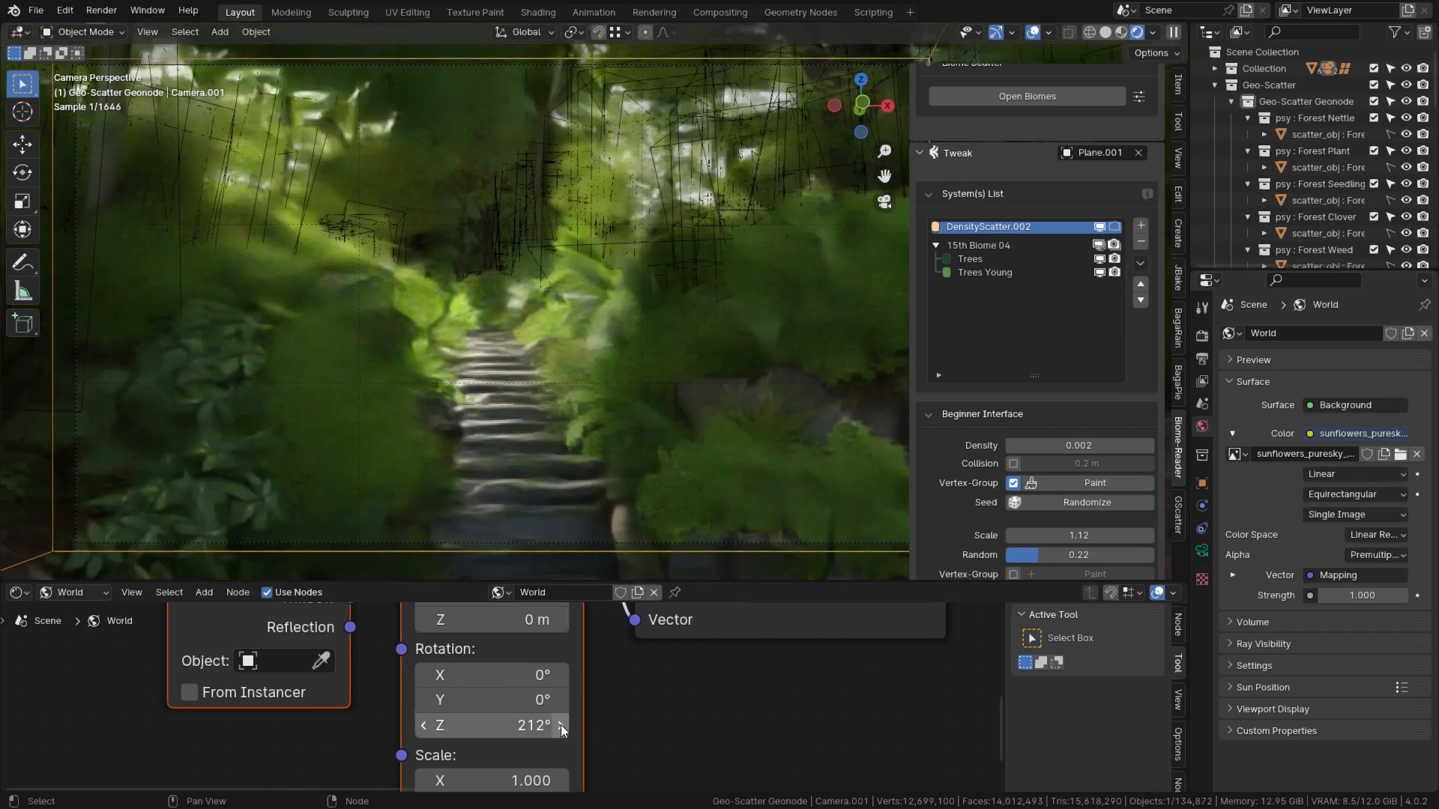
key("Home")
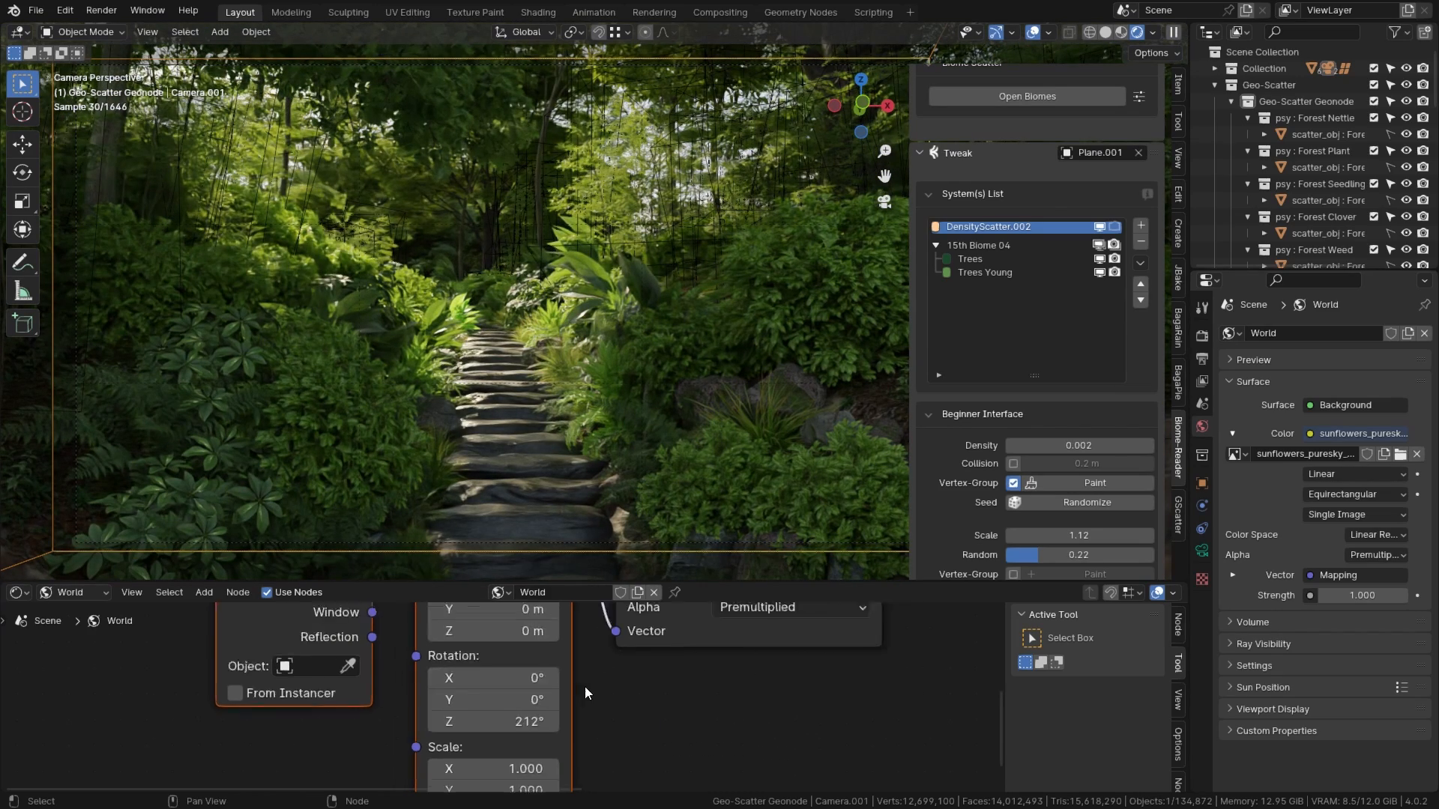
key("n")
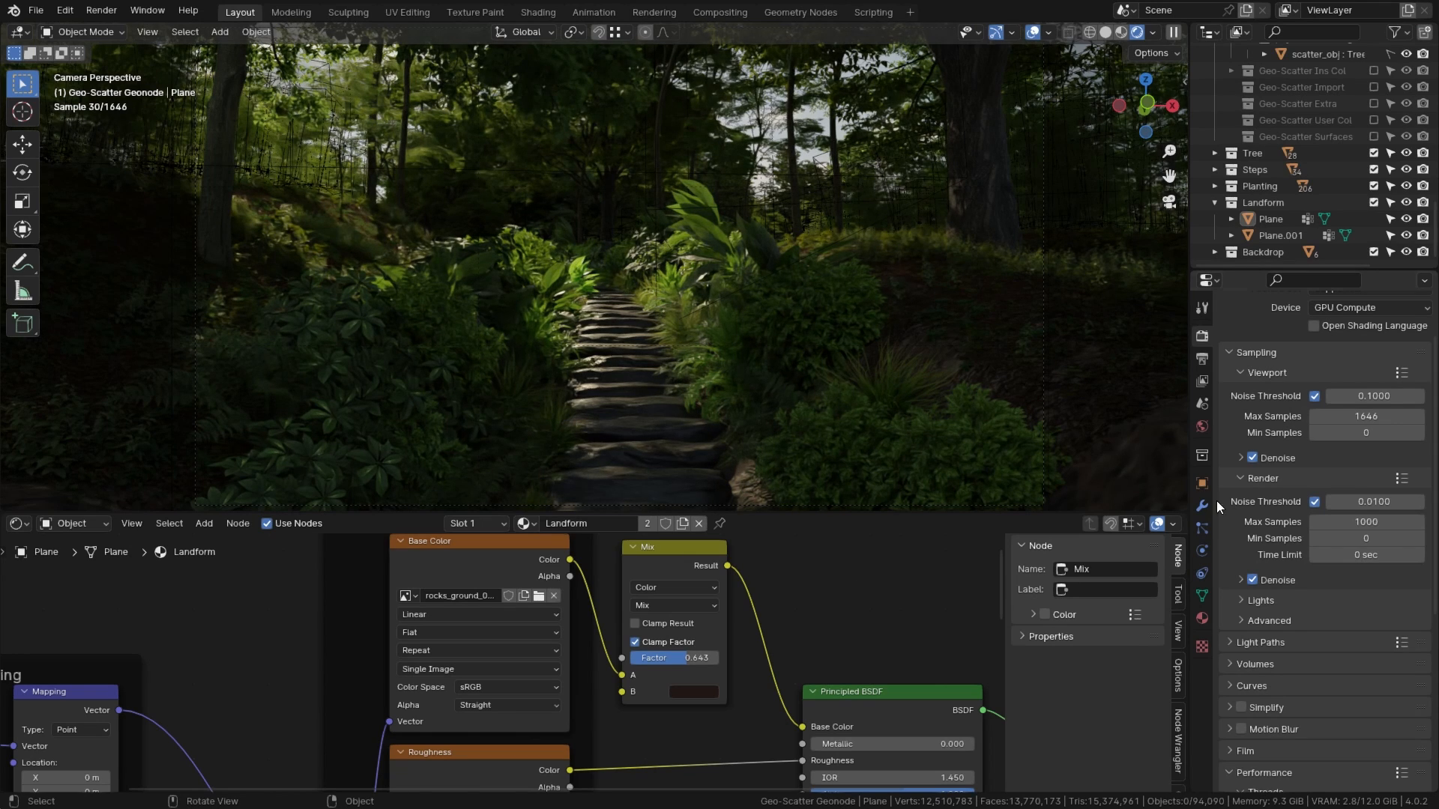
Step: Raise the color management exposure to about 1.679
scroll(1327, 524, "down", 15)
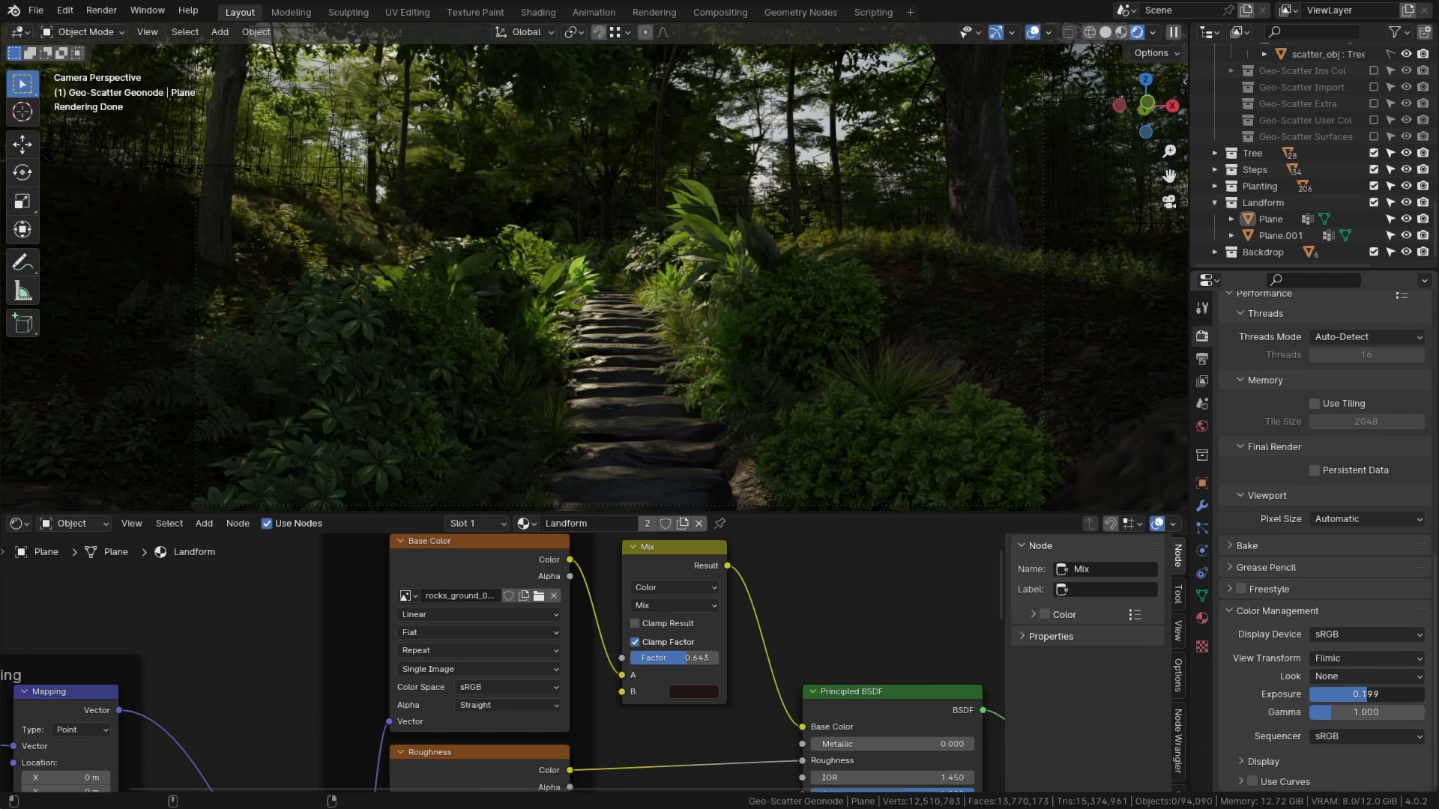
left_click_drag(1369, 694, 1382, 694)
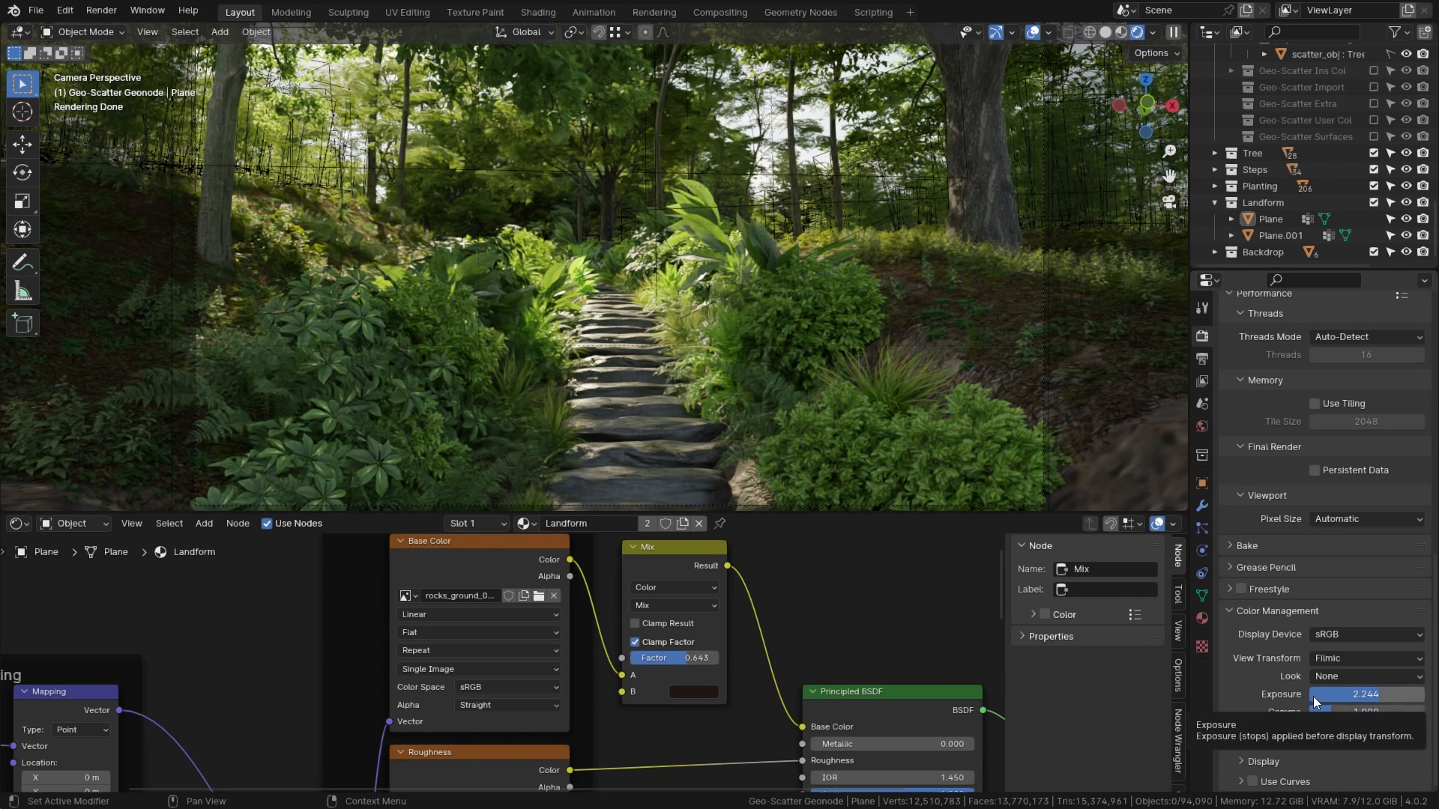
mouse_move(1374, 696)
left_mouse_down()
mouse_move(1341, 698)
mouse_move(1378, 698)
left_mouse_up()
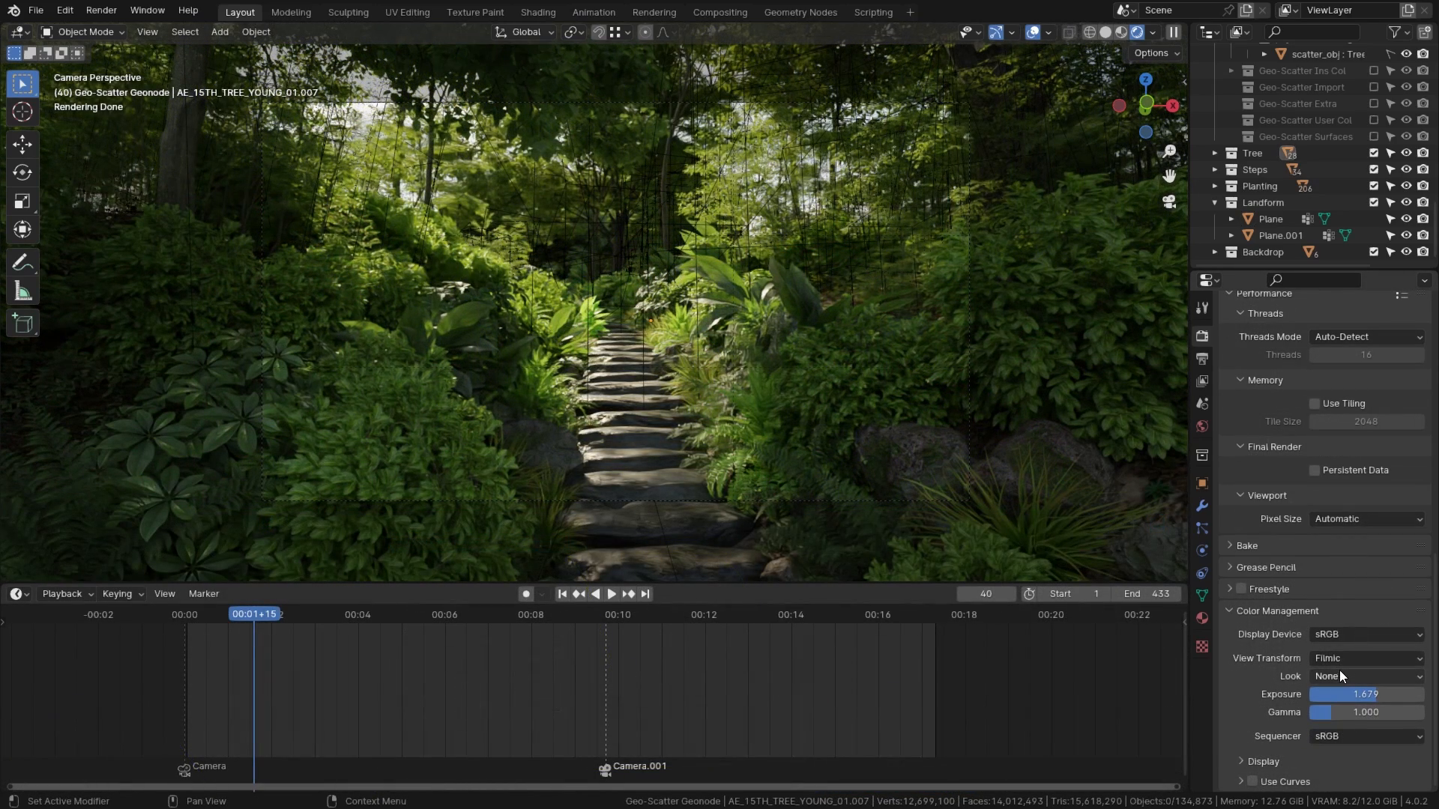
Step: Compare the Medium High and Medium Low Contrast looks and set the color management look to Medium Contrast
left_click(1340, 675)
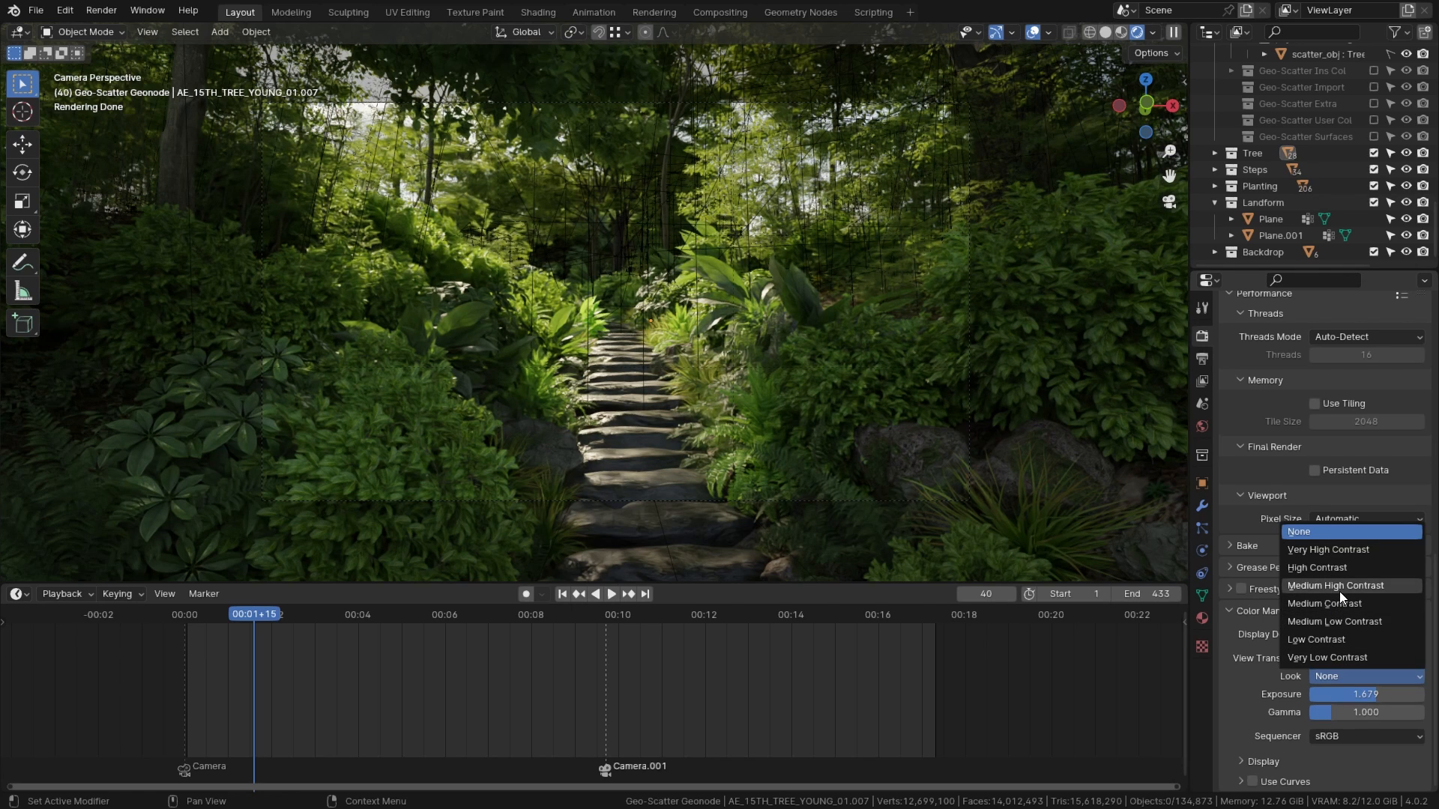
left_click(1292, 588)
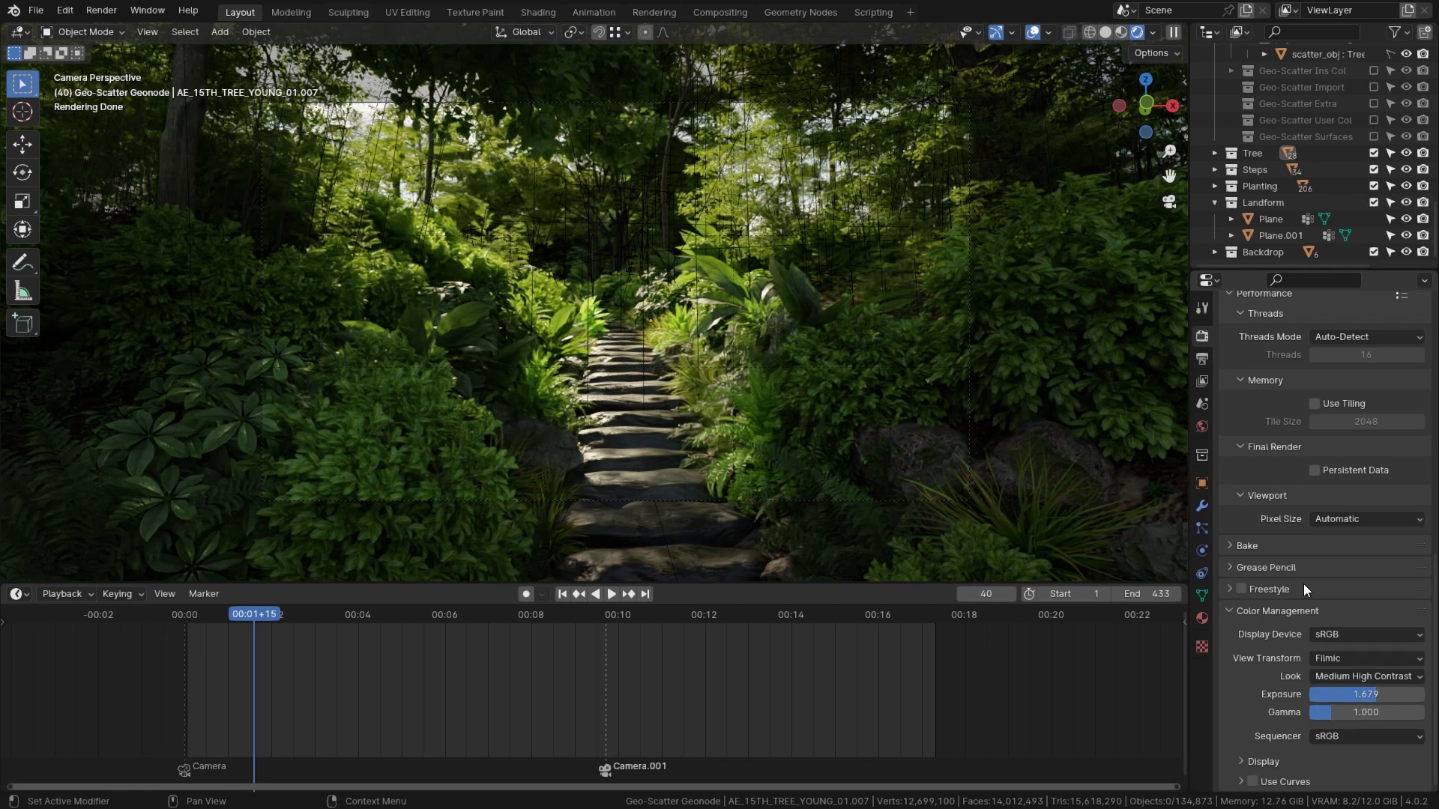
left_click(1347, 679)
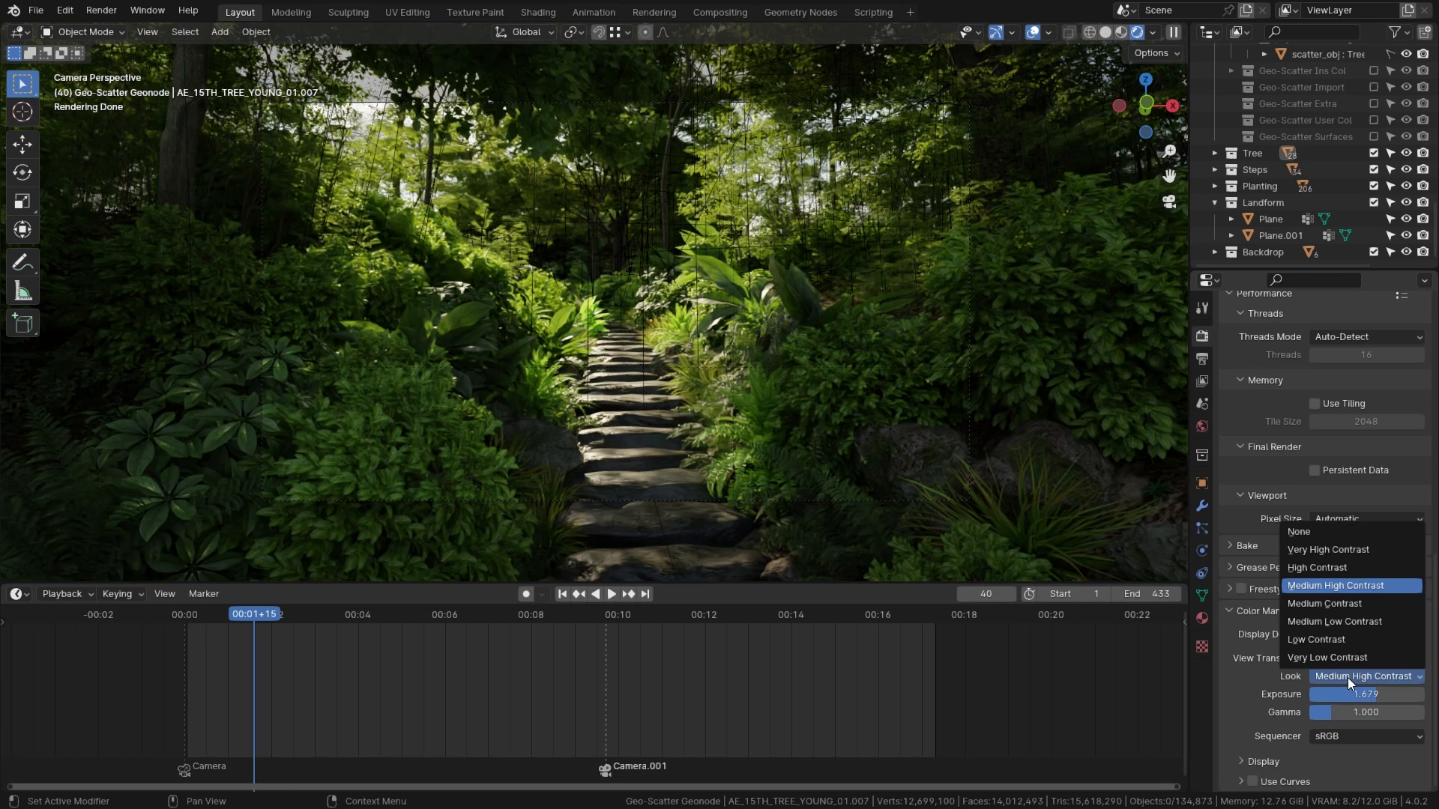
left_click(1341, 604)
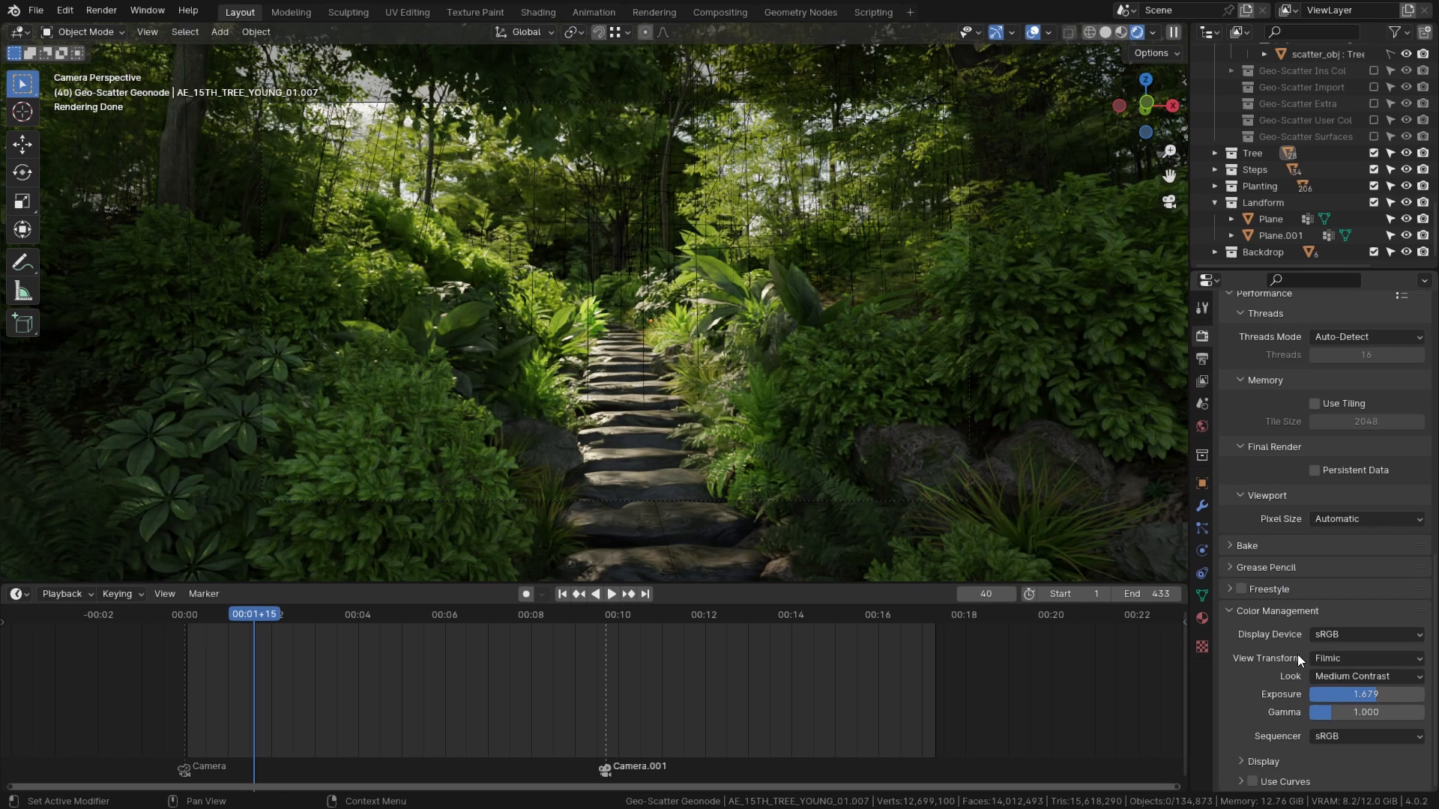
left_click(1359, 677)
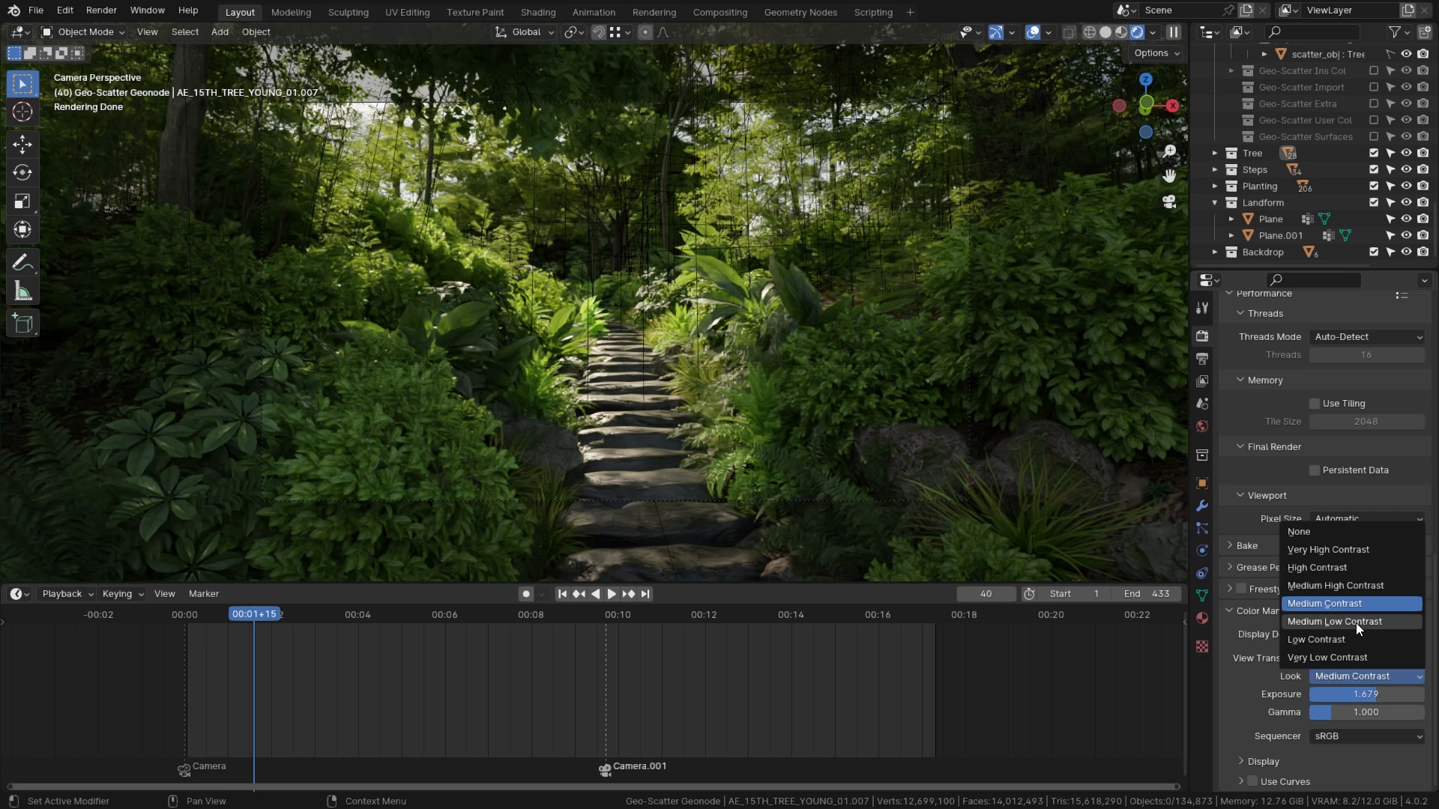
left_click(1302, 623)
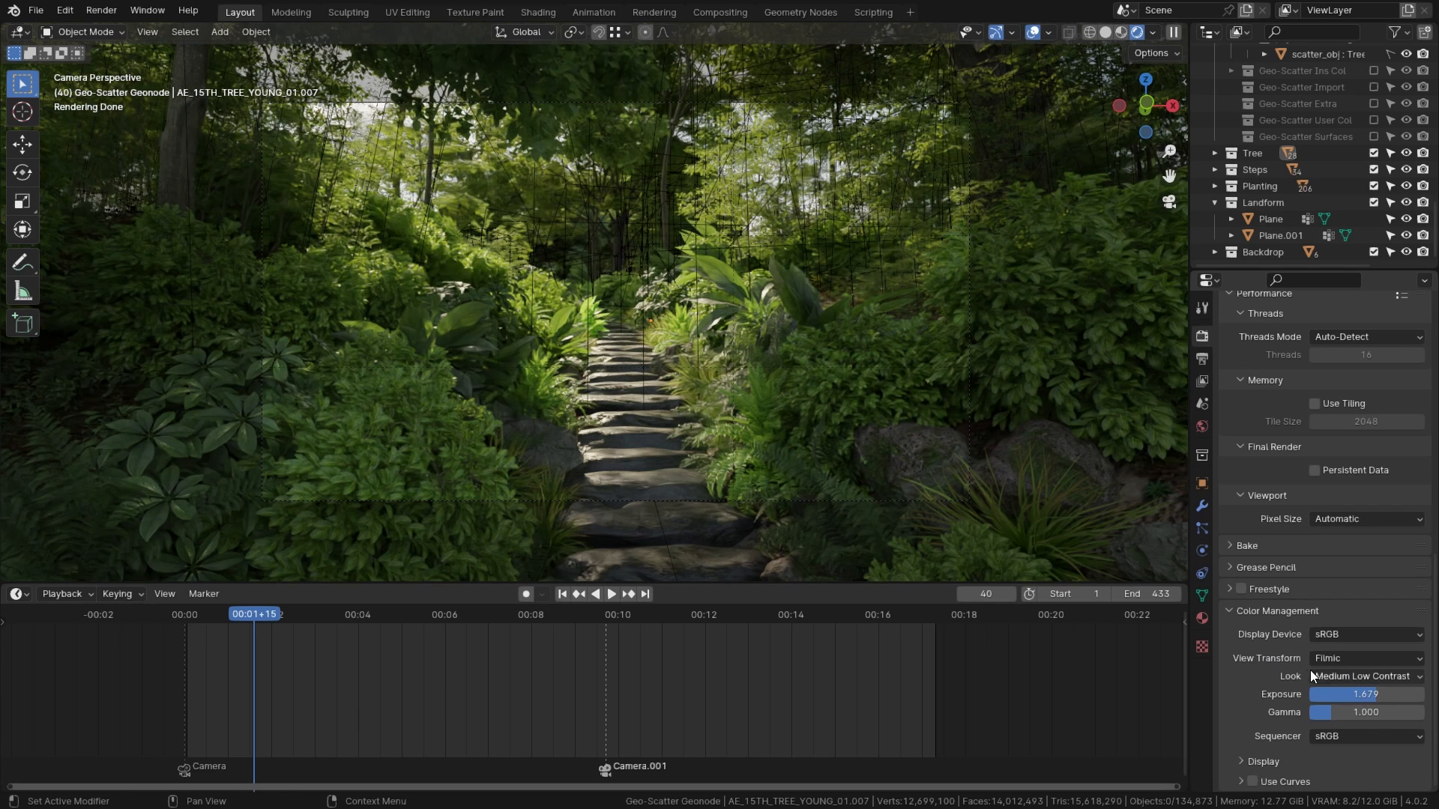
left_click(1329, 676)
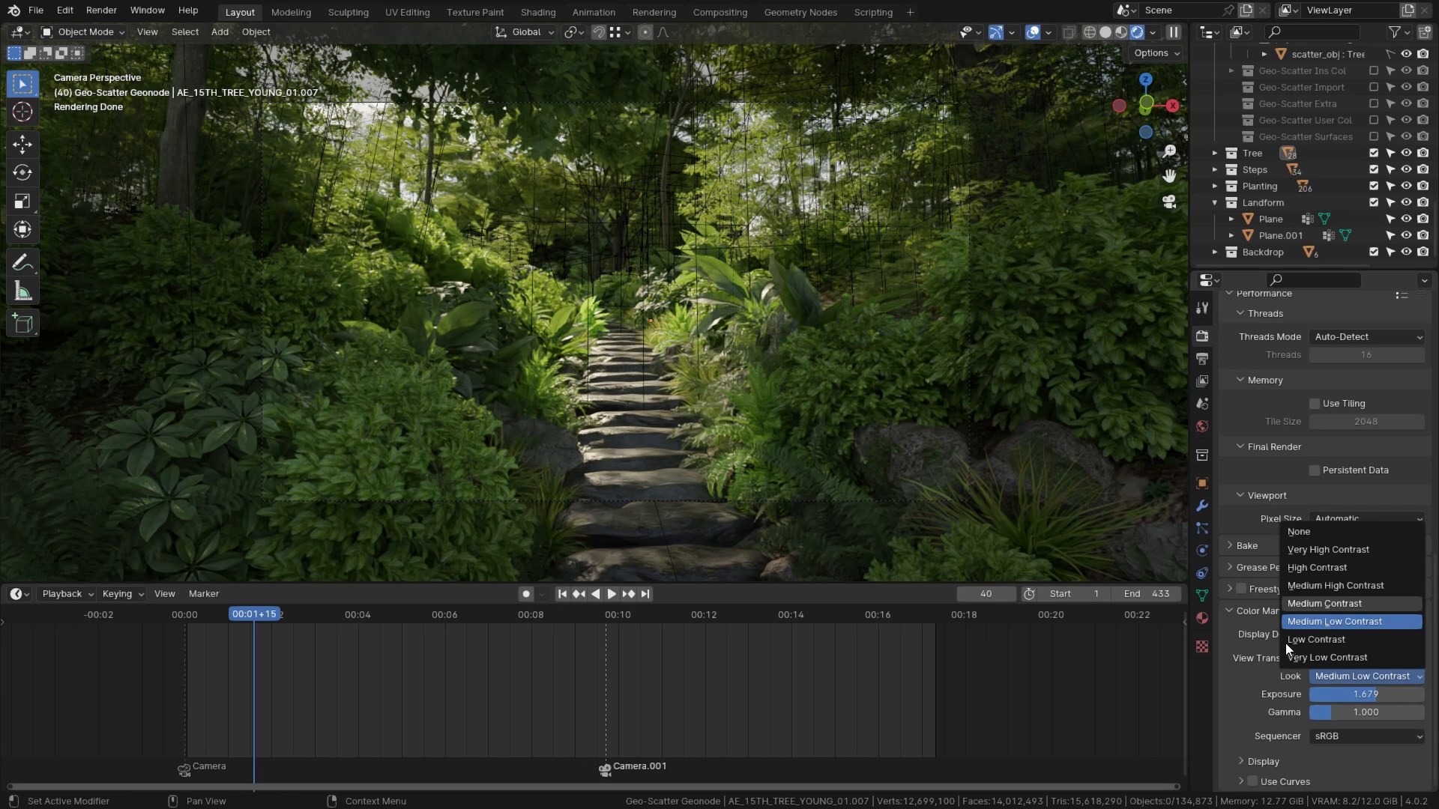
left_click(1304, 604)
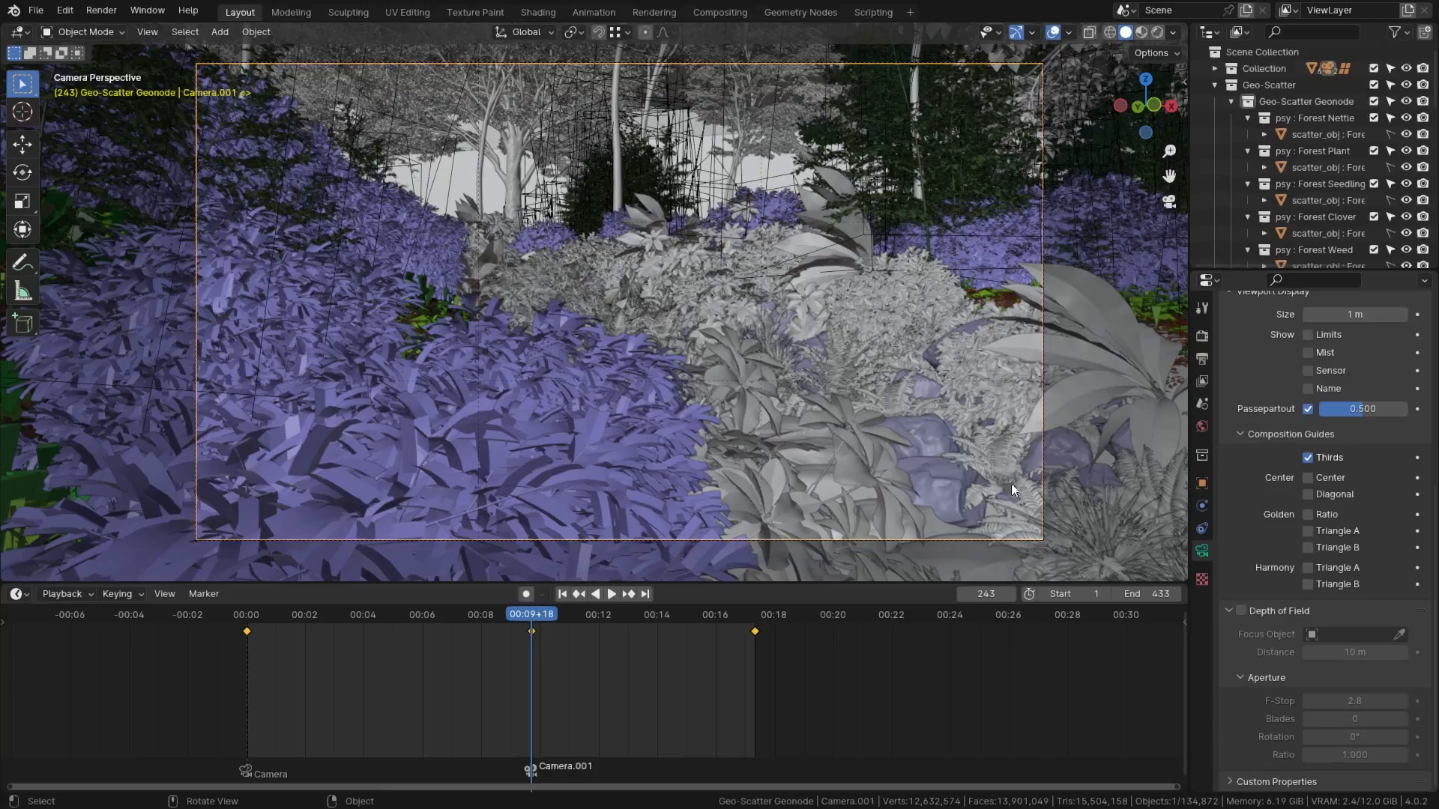
Step: Enable depth of field on Camera.001, show it in the solid viewport, and shorten the focus distance to under 2 m
left_click(1241, 611)
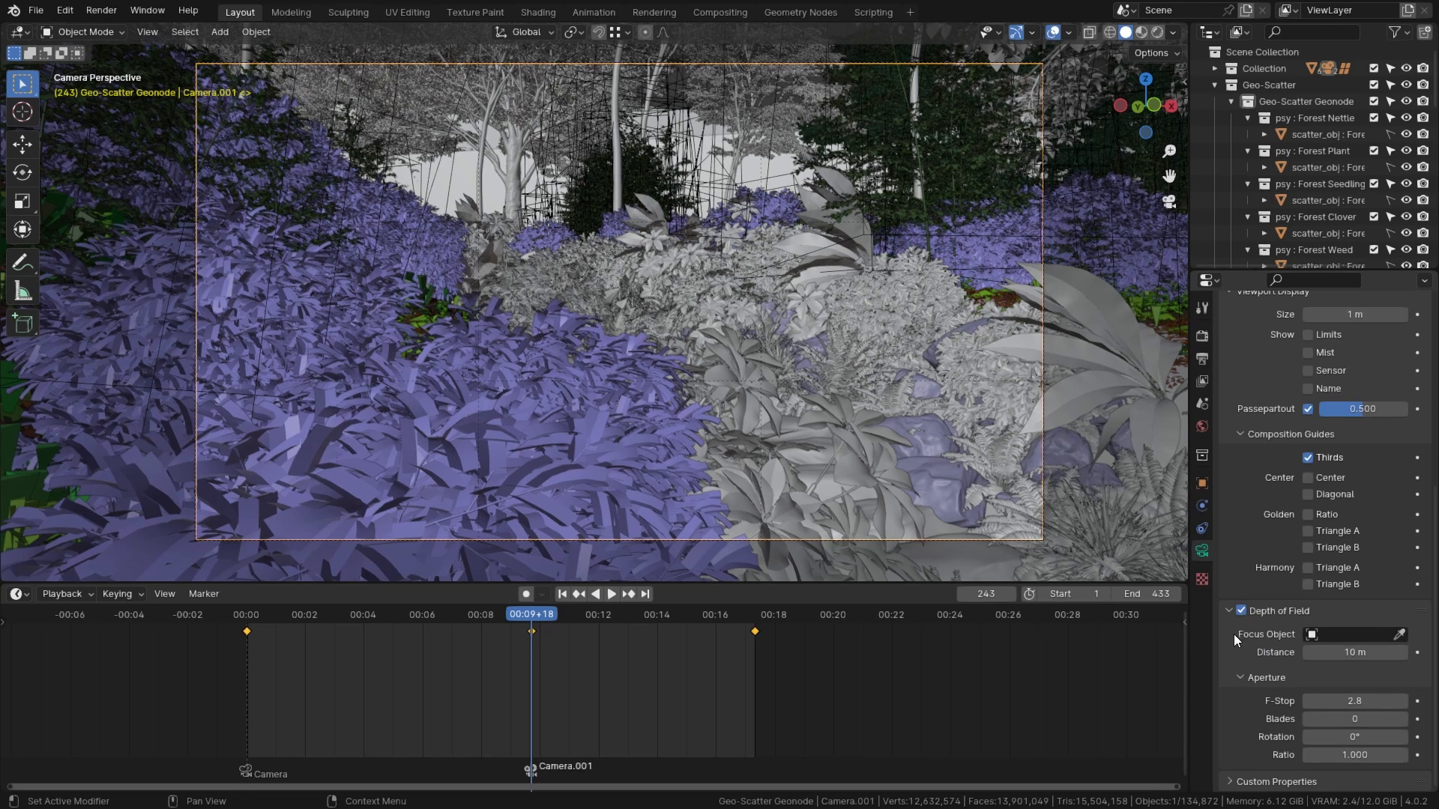
left_click(1172, 33)
left_click(1079, 456)
left_click(1064, 384)
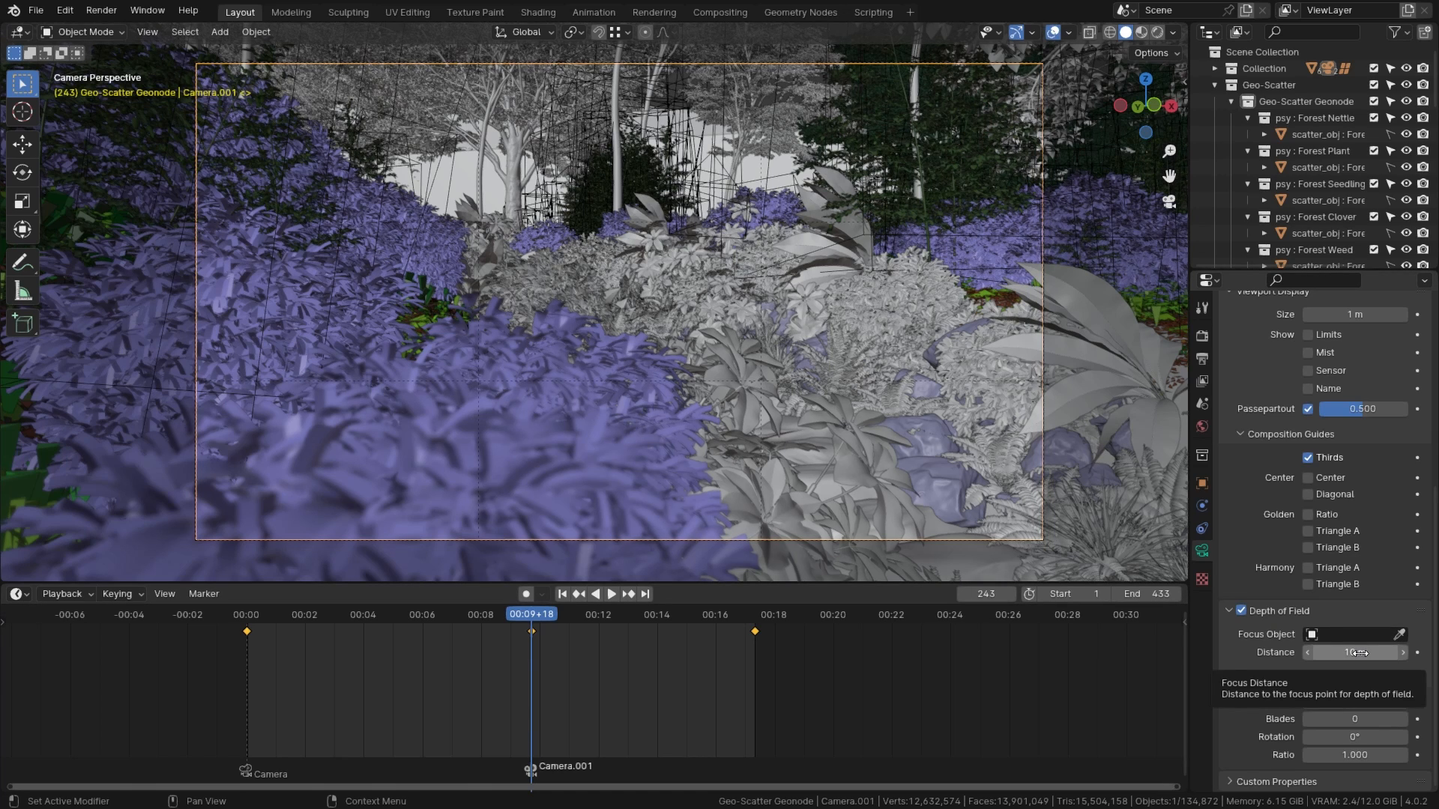
left_click_drag(1360, 653, 1323, 653)
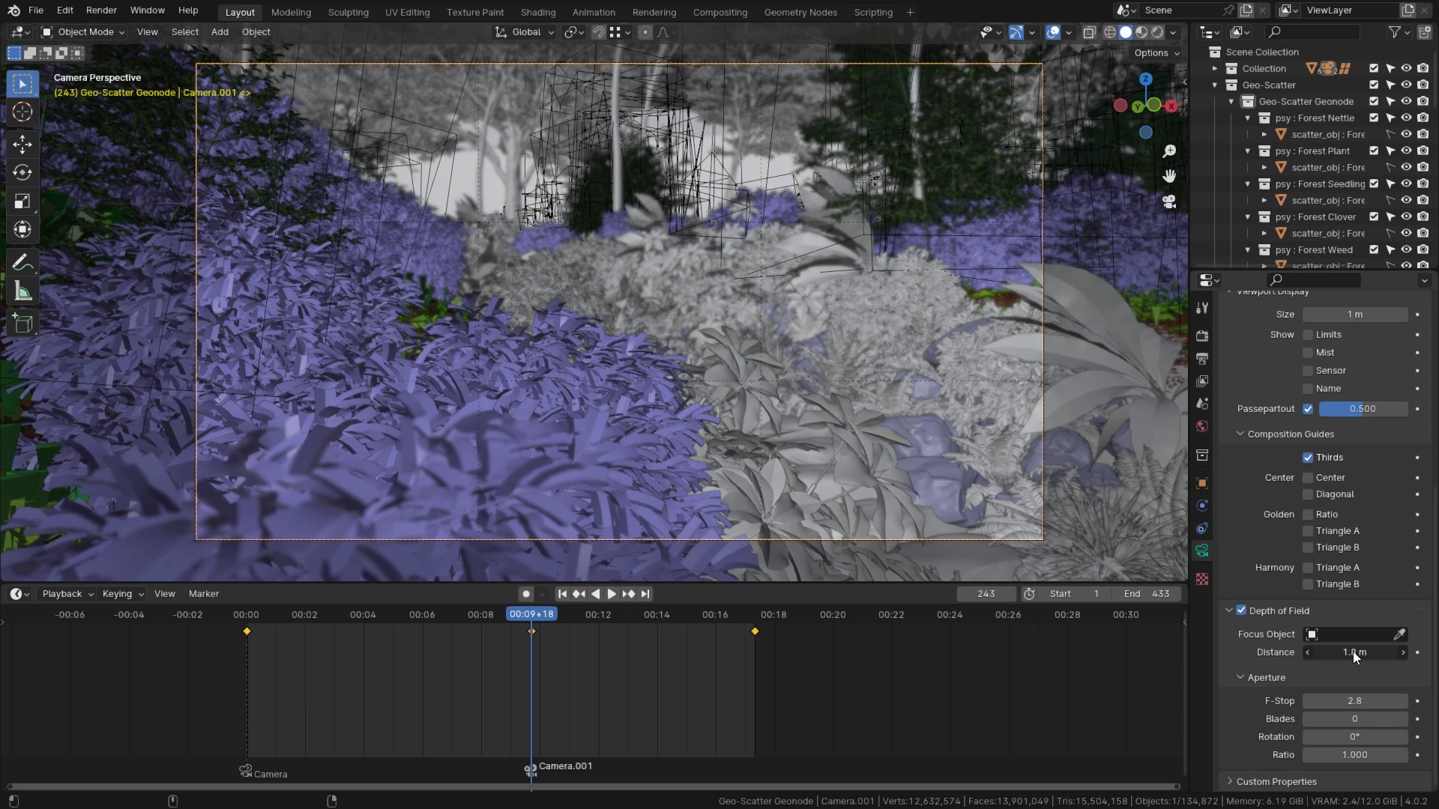
Step: Set Camera.001's F-Stop to 1.8 and keyframe both the focus distance and the F-Stop at frame 243
left_click_drag(1397, 703, 1379, 702)
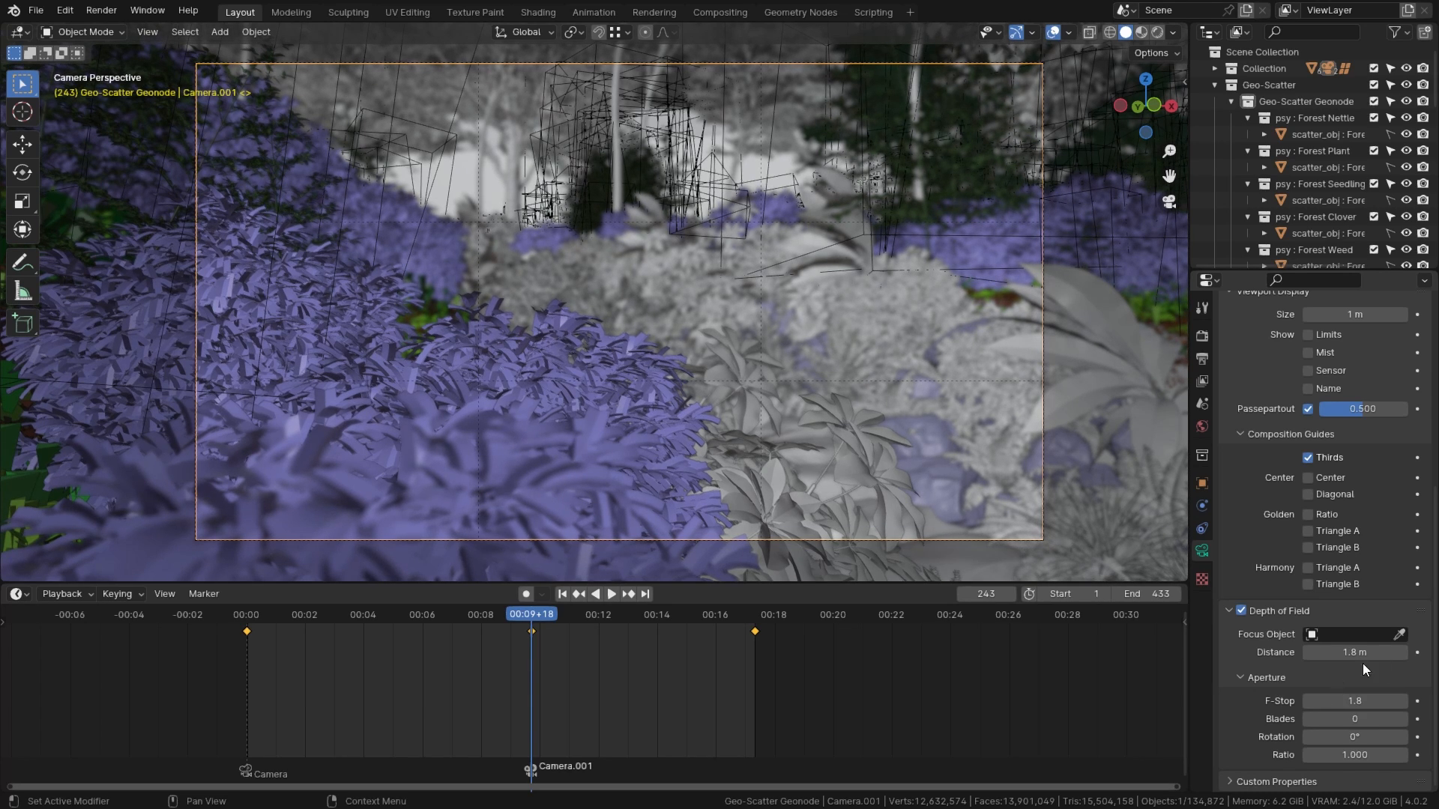
left_click(1416, 652)
left_click(1417, 702)
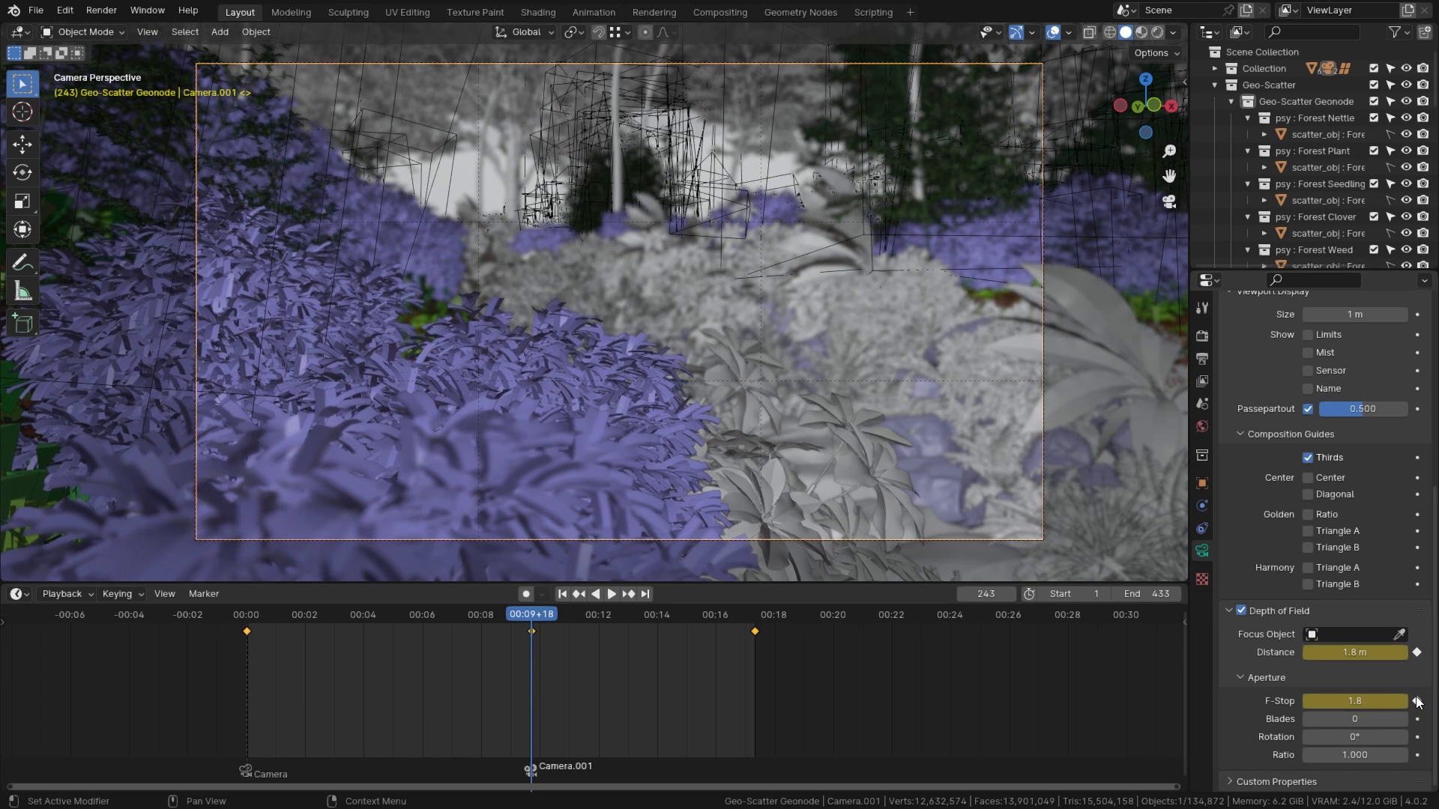
Step: Set the number of aperture blades to 8 in the camera's depth of field settings
left_click(1363, 720)
type("8")
key("Return")
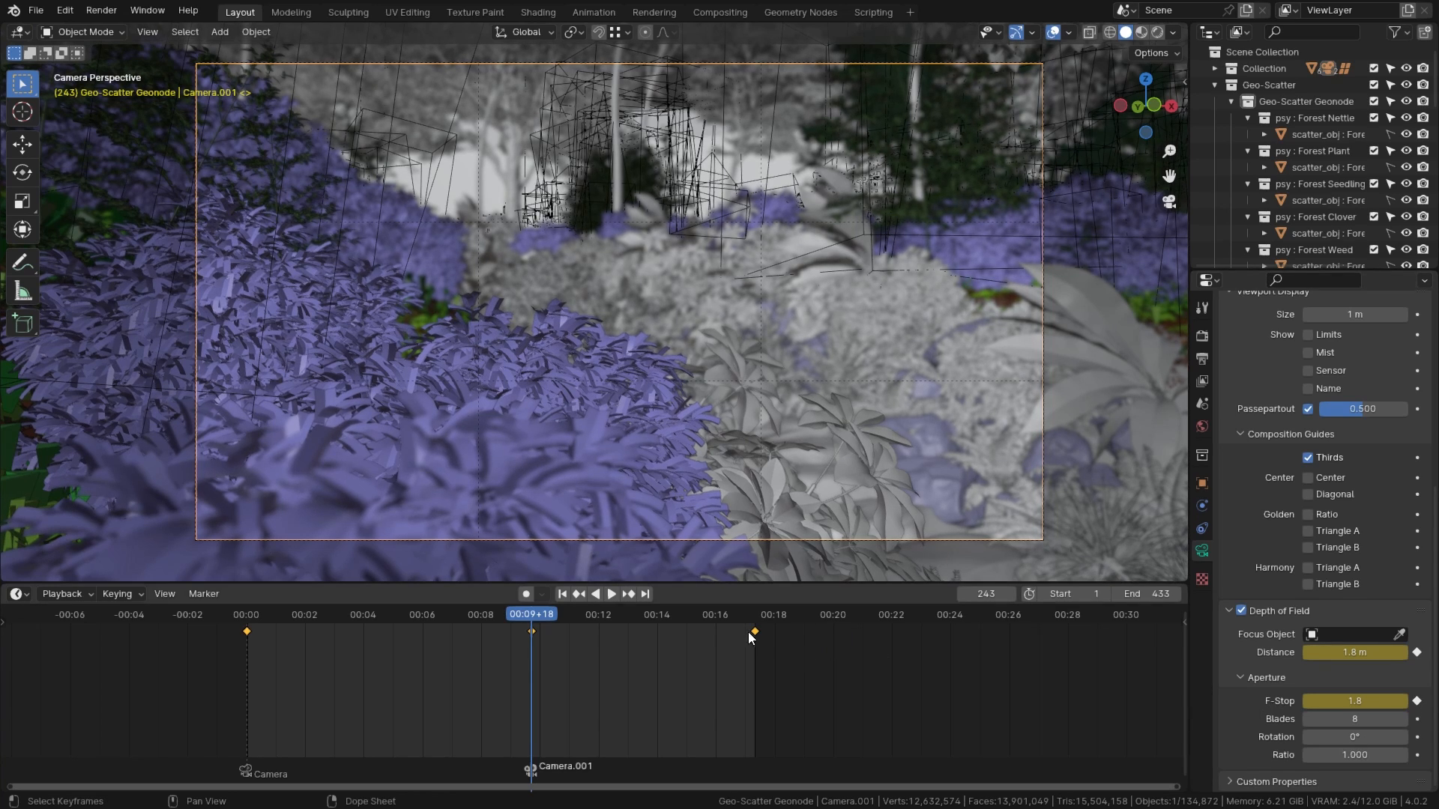
Step: At frame 300, set the focus distance to 3 m and the F-Stop to 9.2, and insert keyframes for both values
left_click(610, 594)
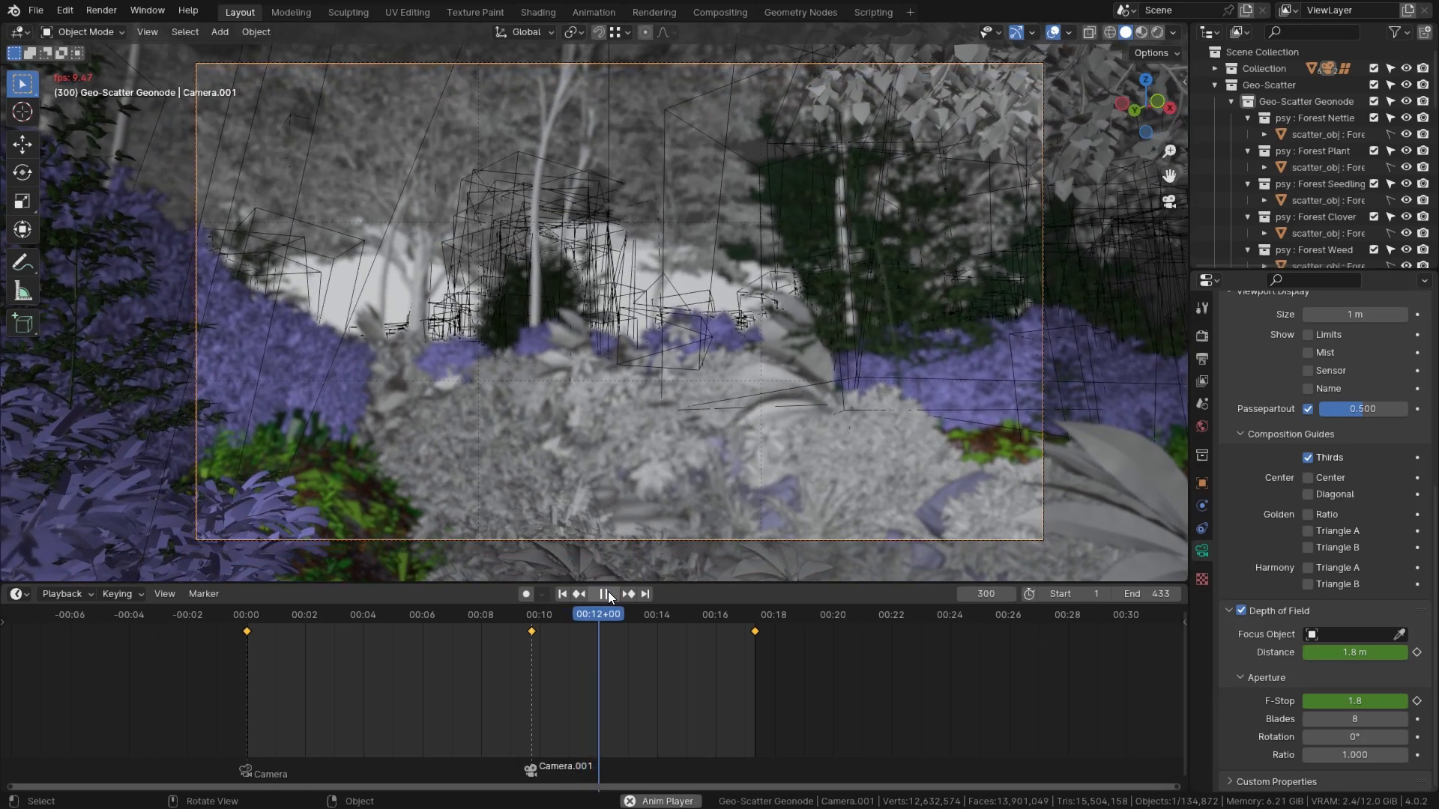
left_click(608, 594)
left_click(962, 596)
left_click(962, 596)
left_click(963, 597)
left_click(962, 597)
left_click(961, 596)
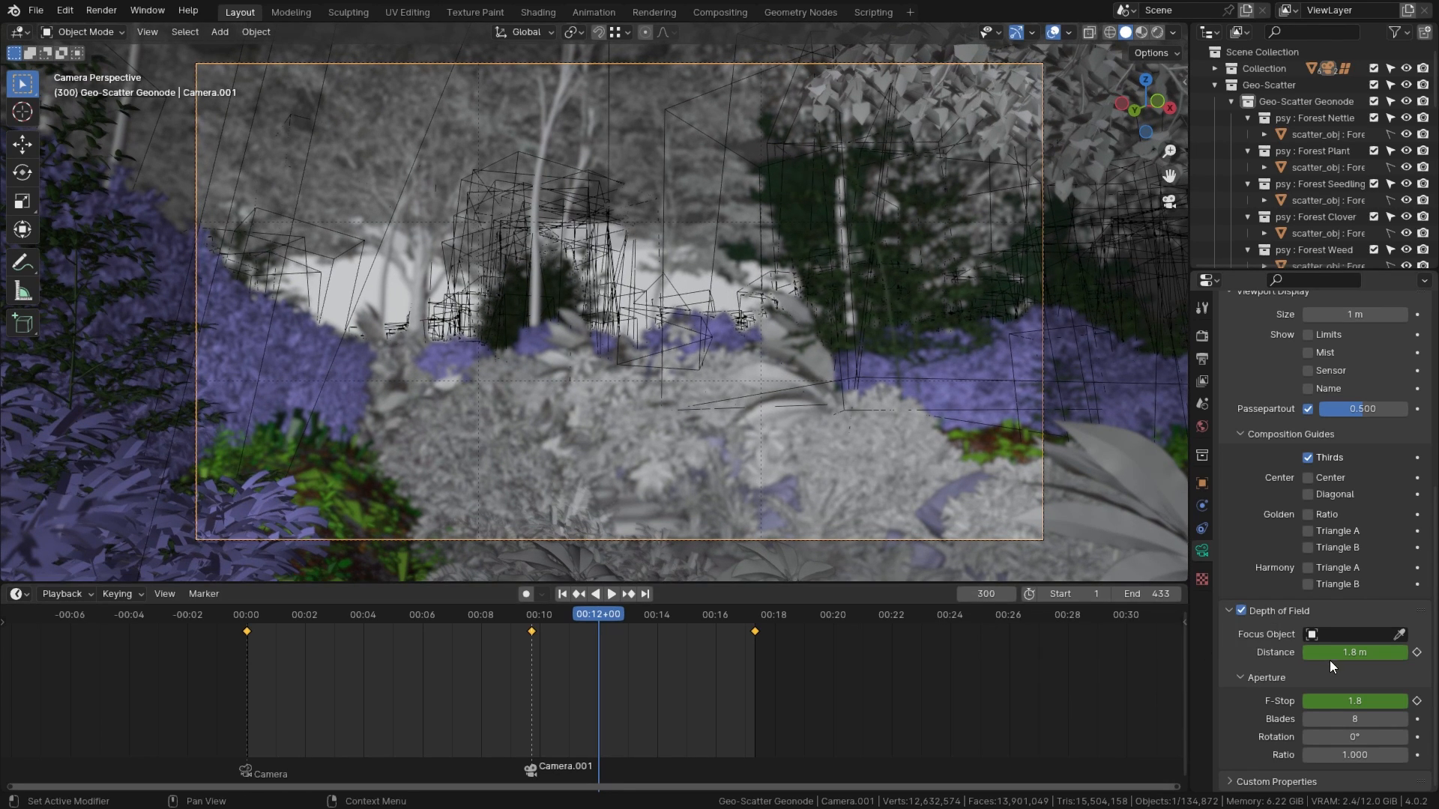
left_click_drag(1350, 652, 1419, 652)
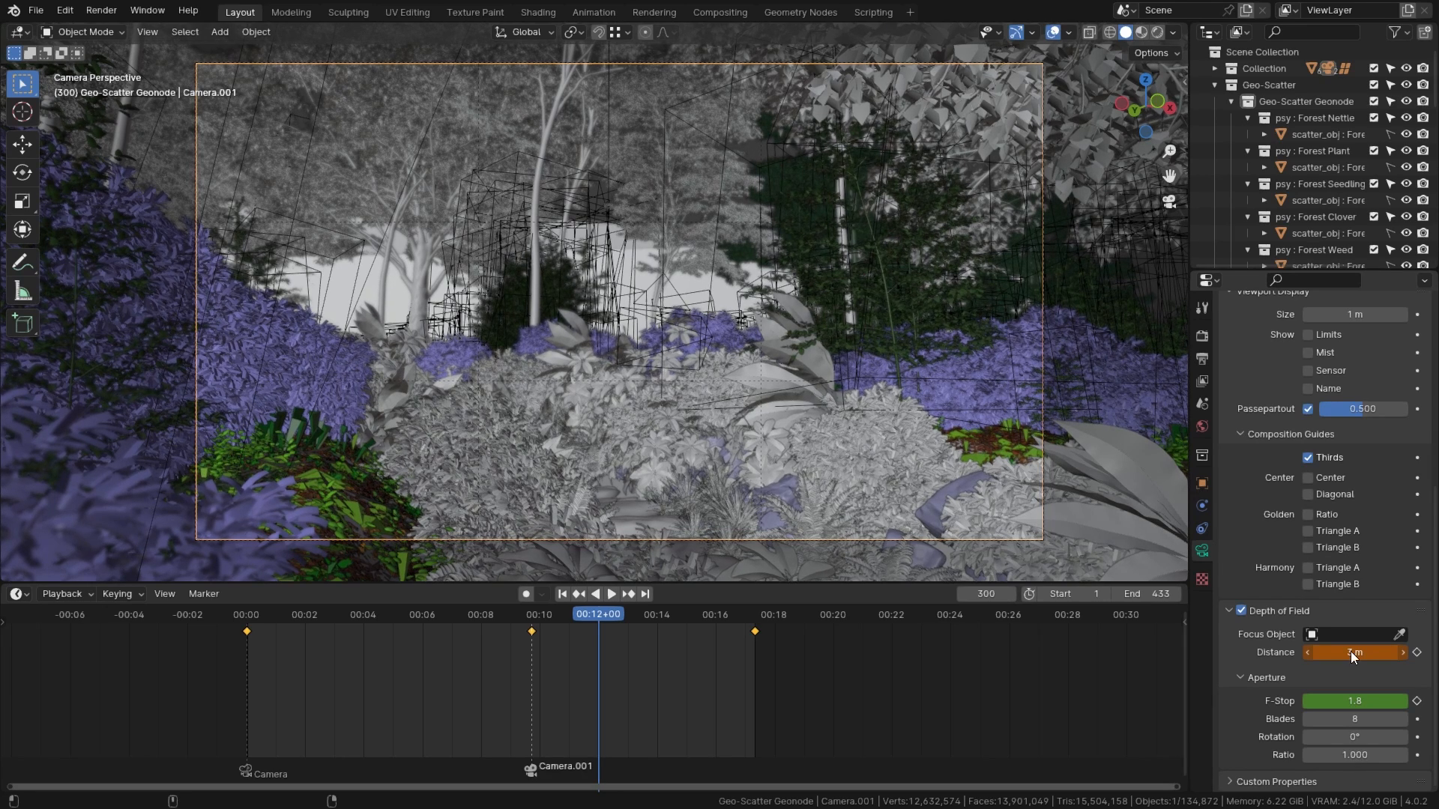
left_click_drag(1341, 701, 1394, 701)
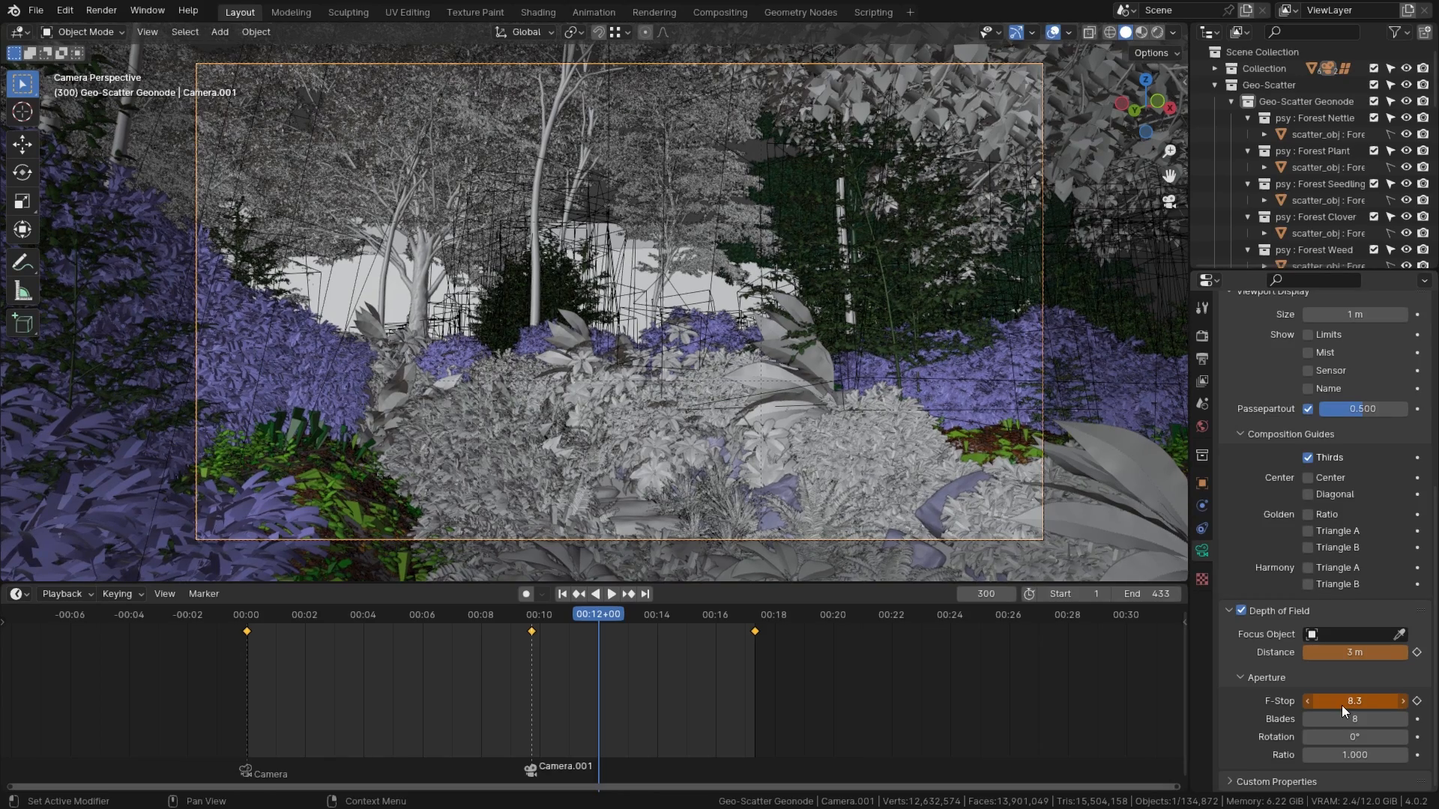
left_click_drag(1354, 701, 1352, 702)
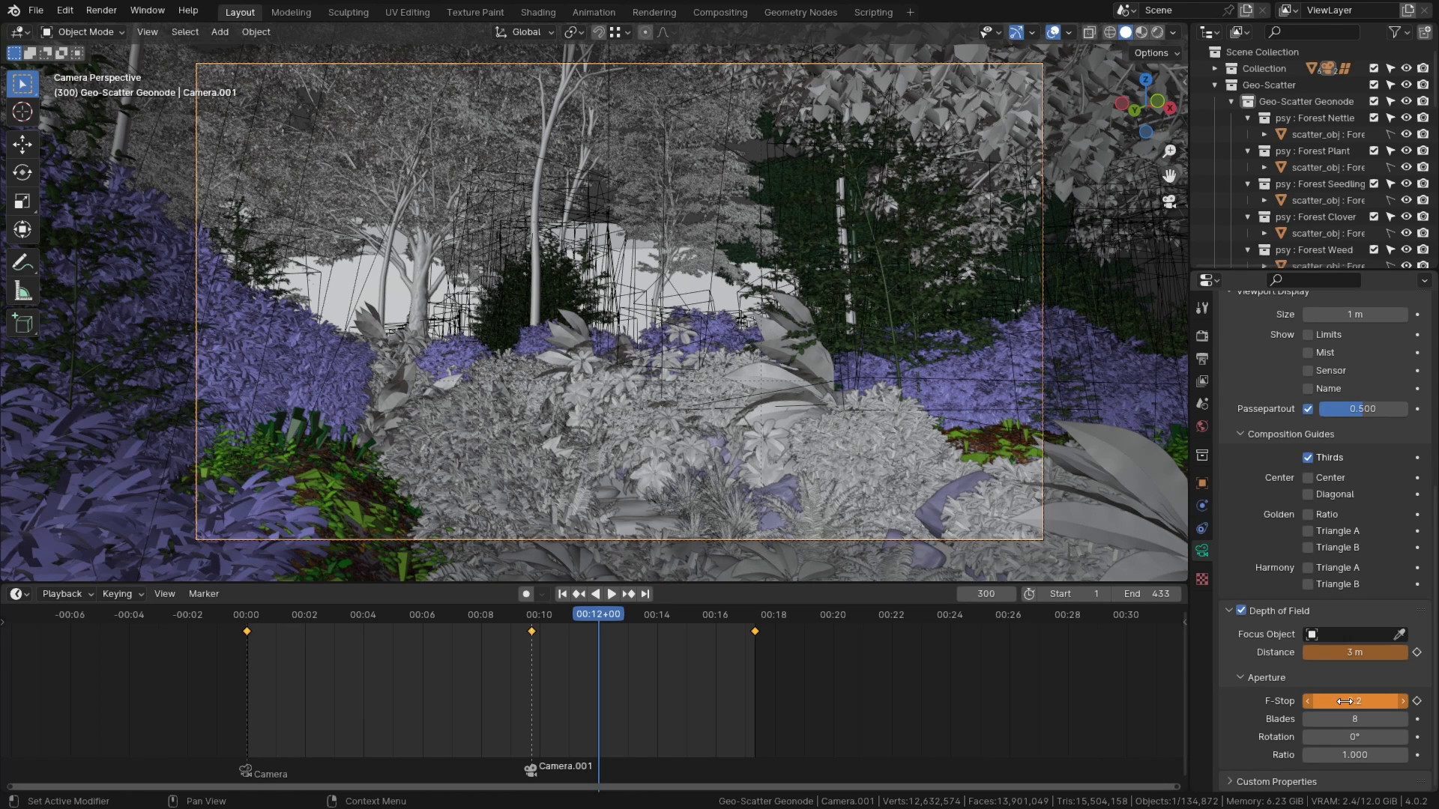
key("i")
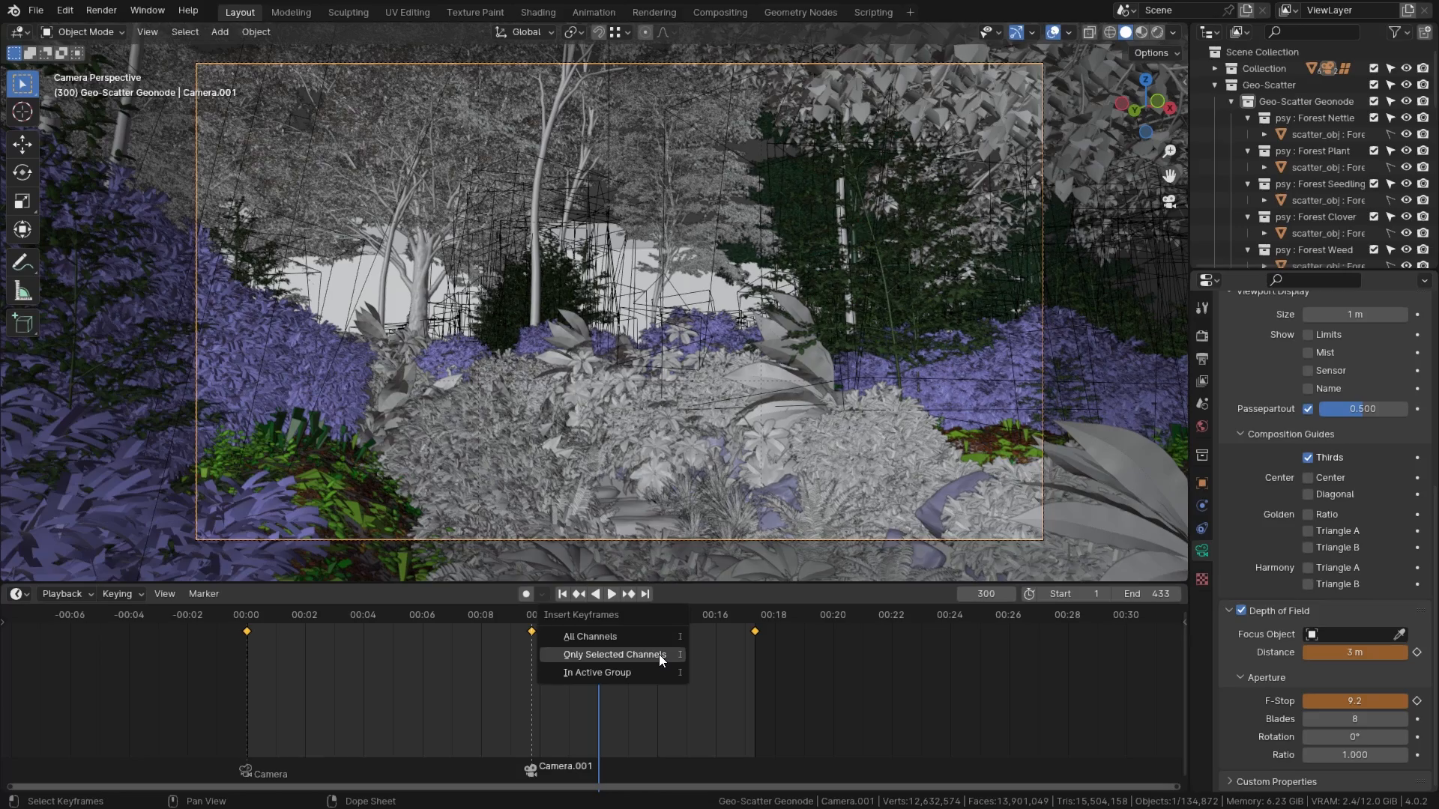
left_click(659, 654)
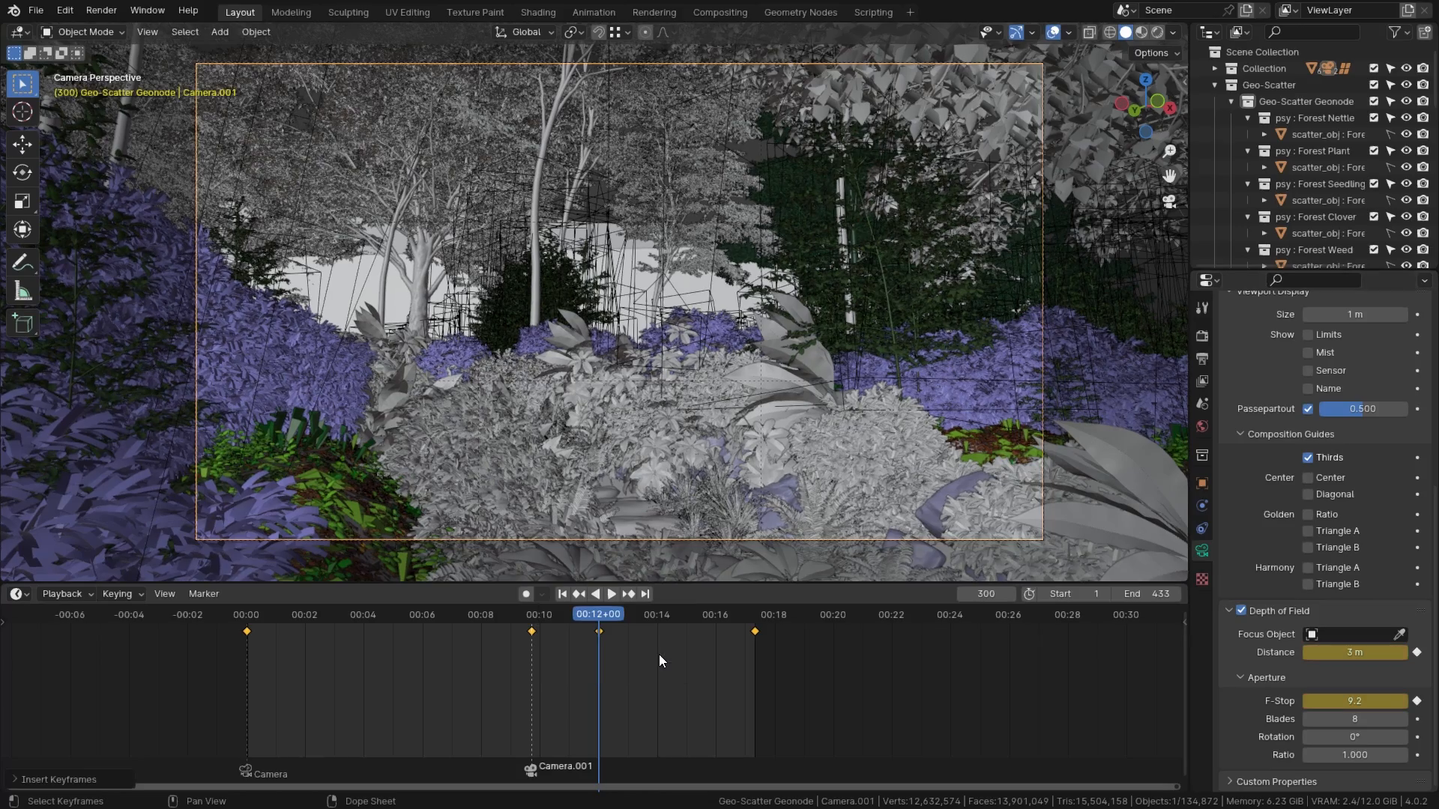
Step: Play the animation from frame 243 past frame 300 to check the depth of field transition
left_click_drag(592, 619, 531, 619)
left_click(611, 593)
left_click(612, 594)
left_click(611, 593)
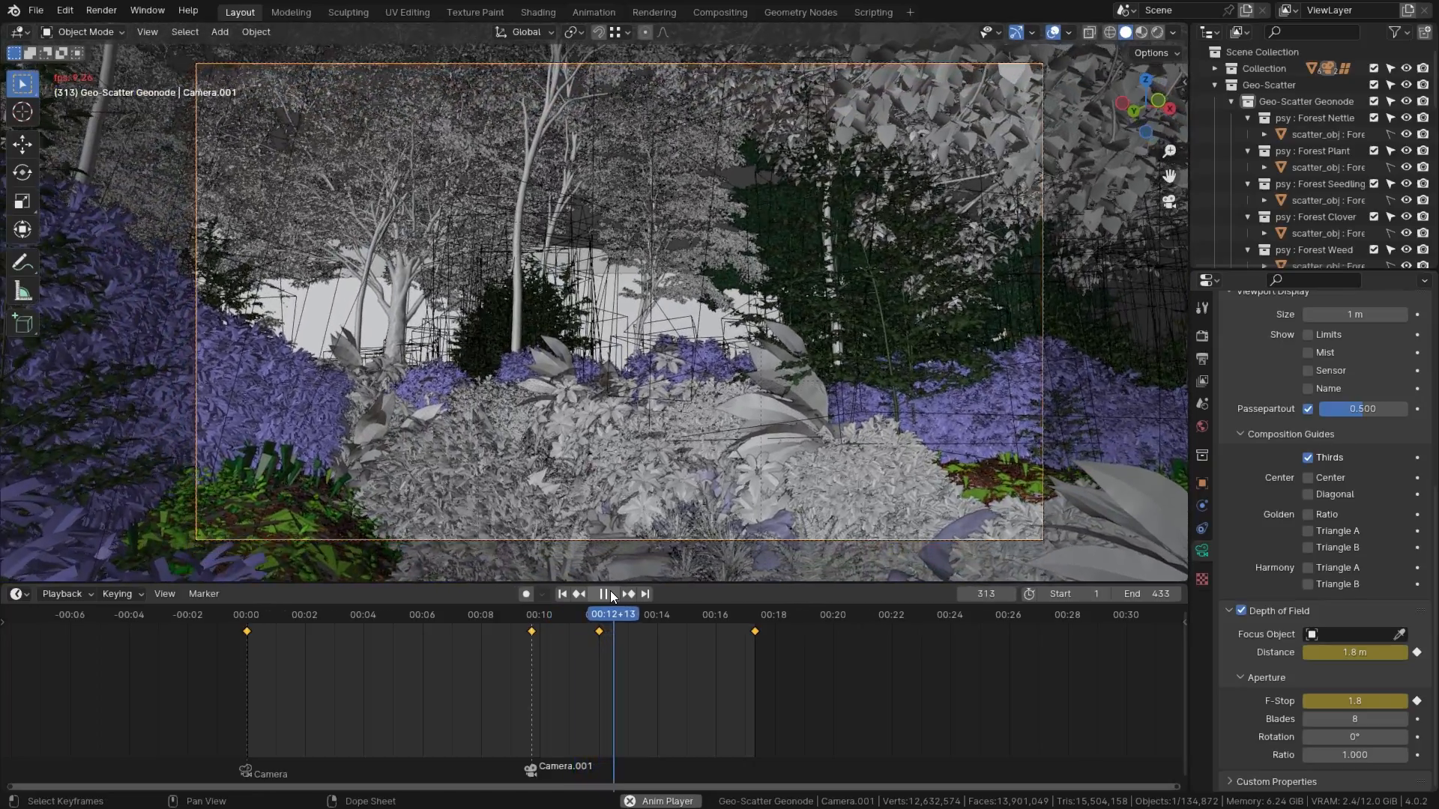
left_click(605, 594)
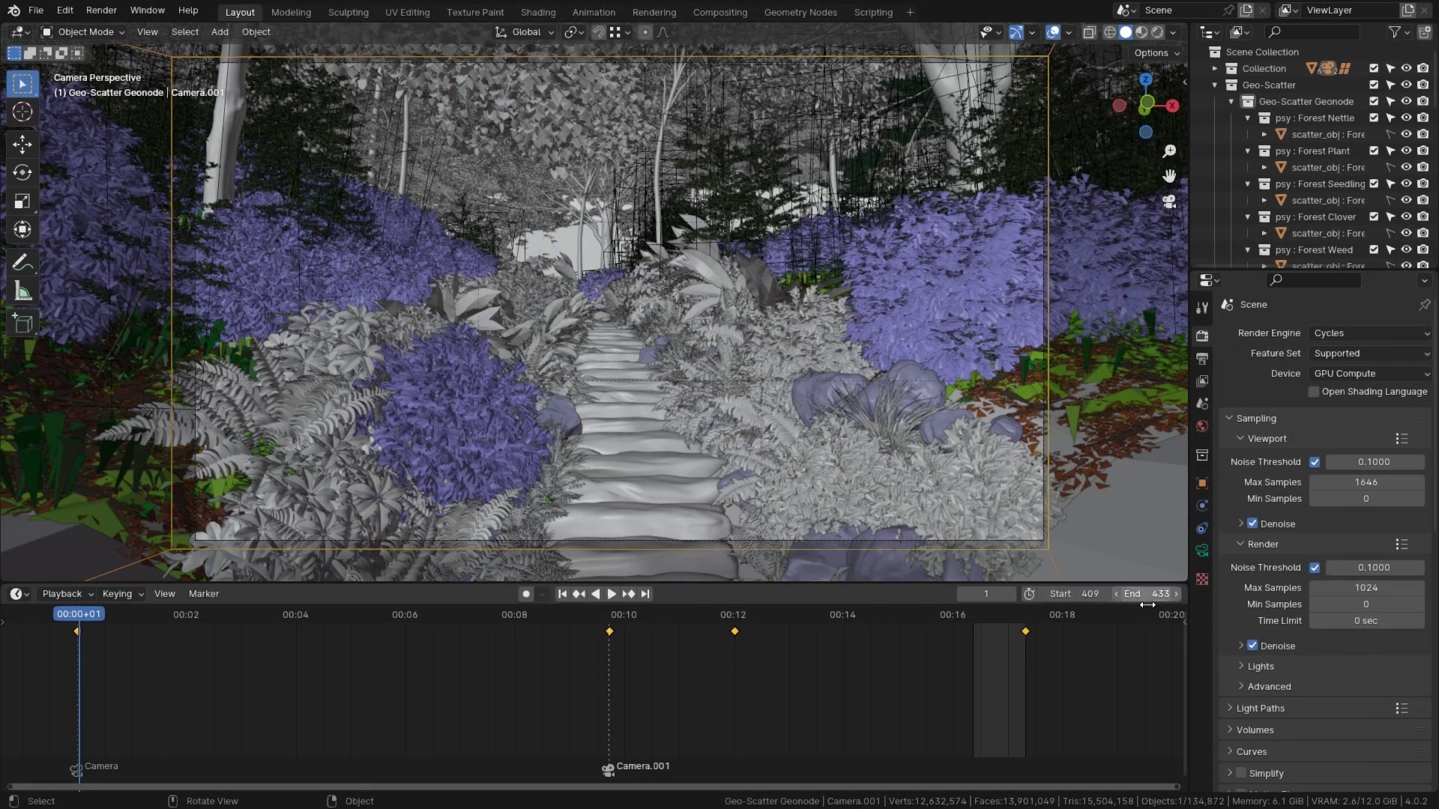
Step: Load the "Aniamtion" render sampling preset and set the render Max Samples to 500
left_click(1400, 544)
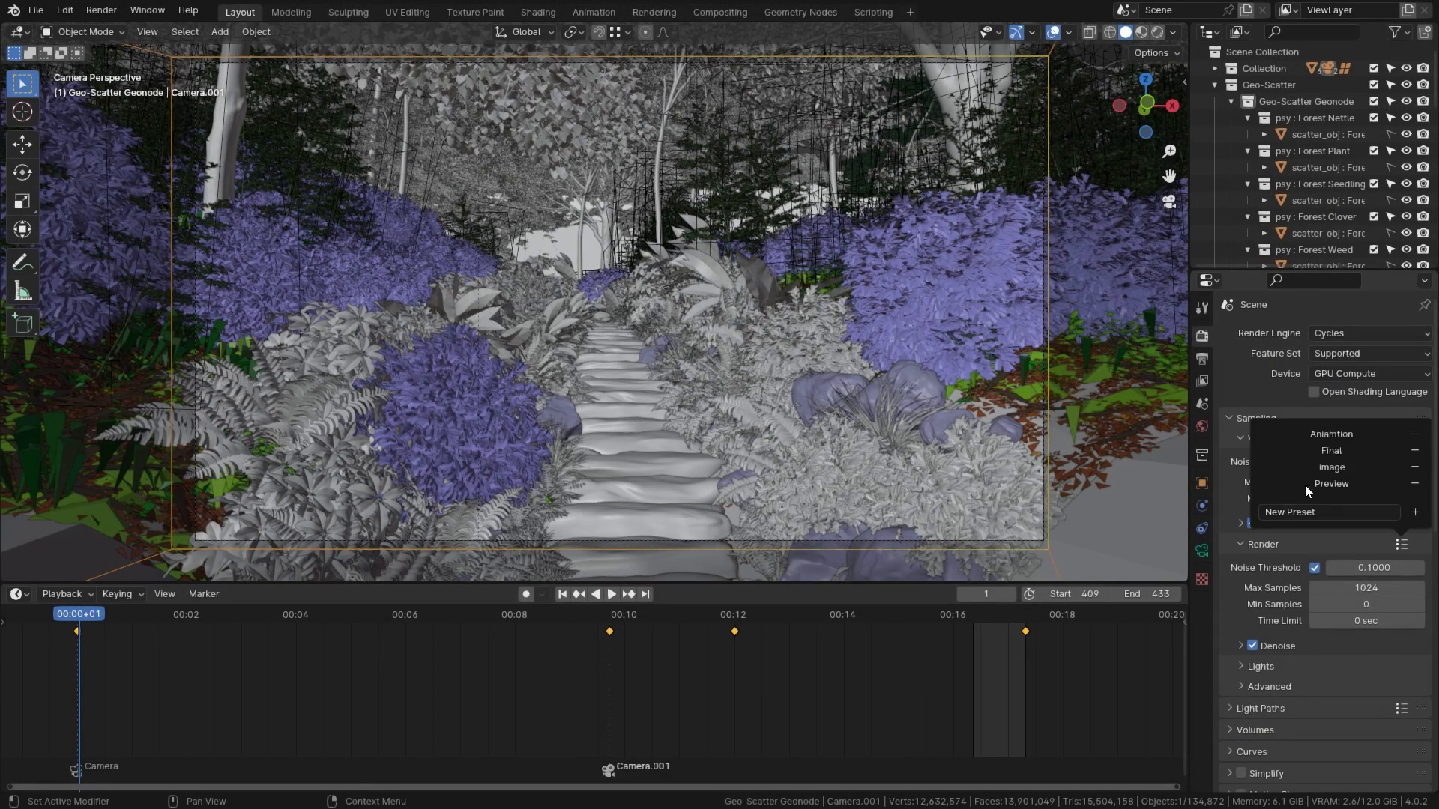
left_click(1336, 436)
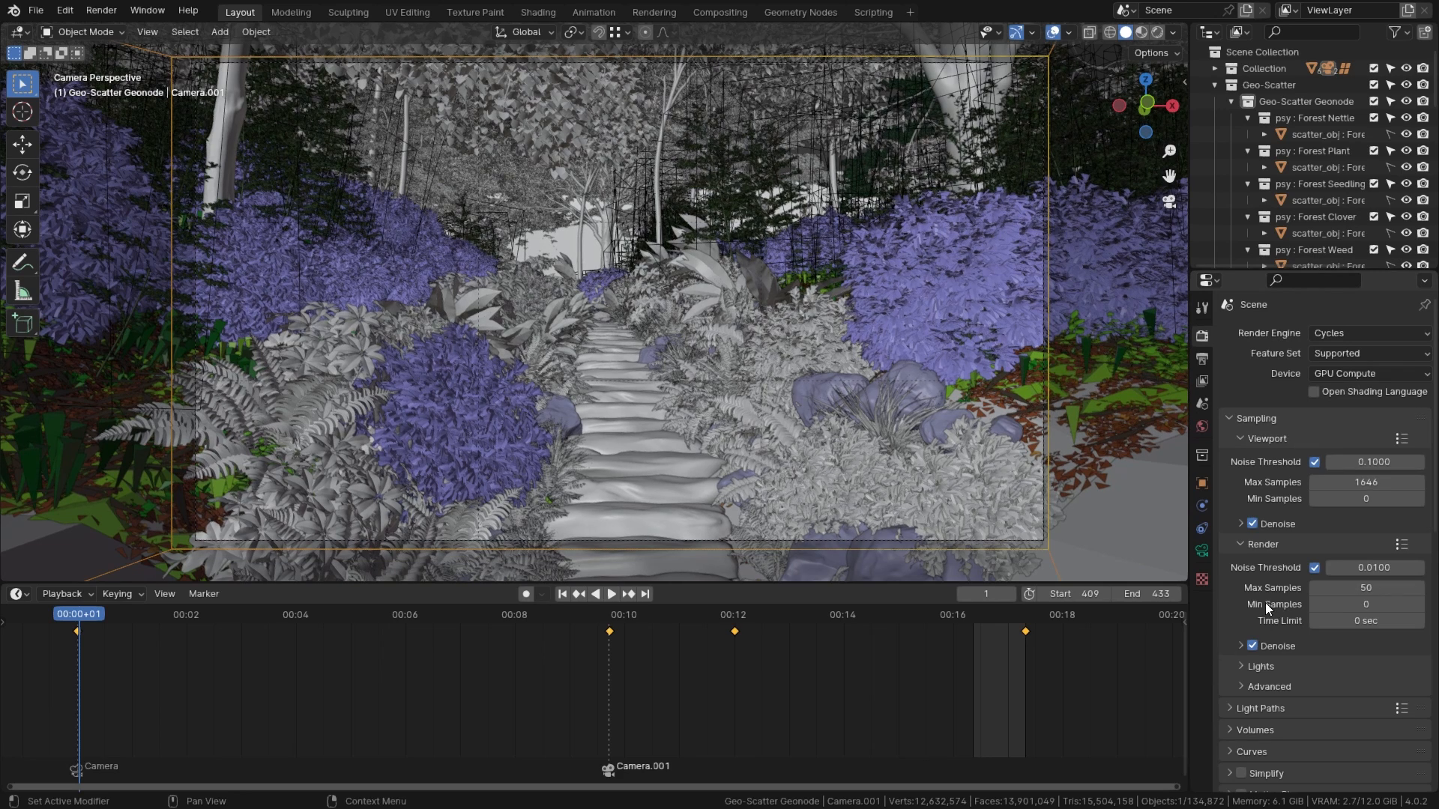
left_click(1375, 572)
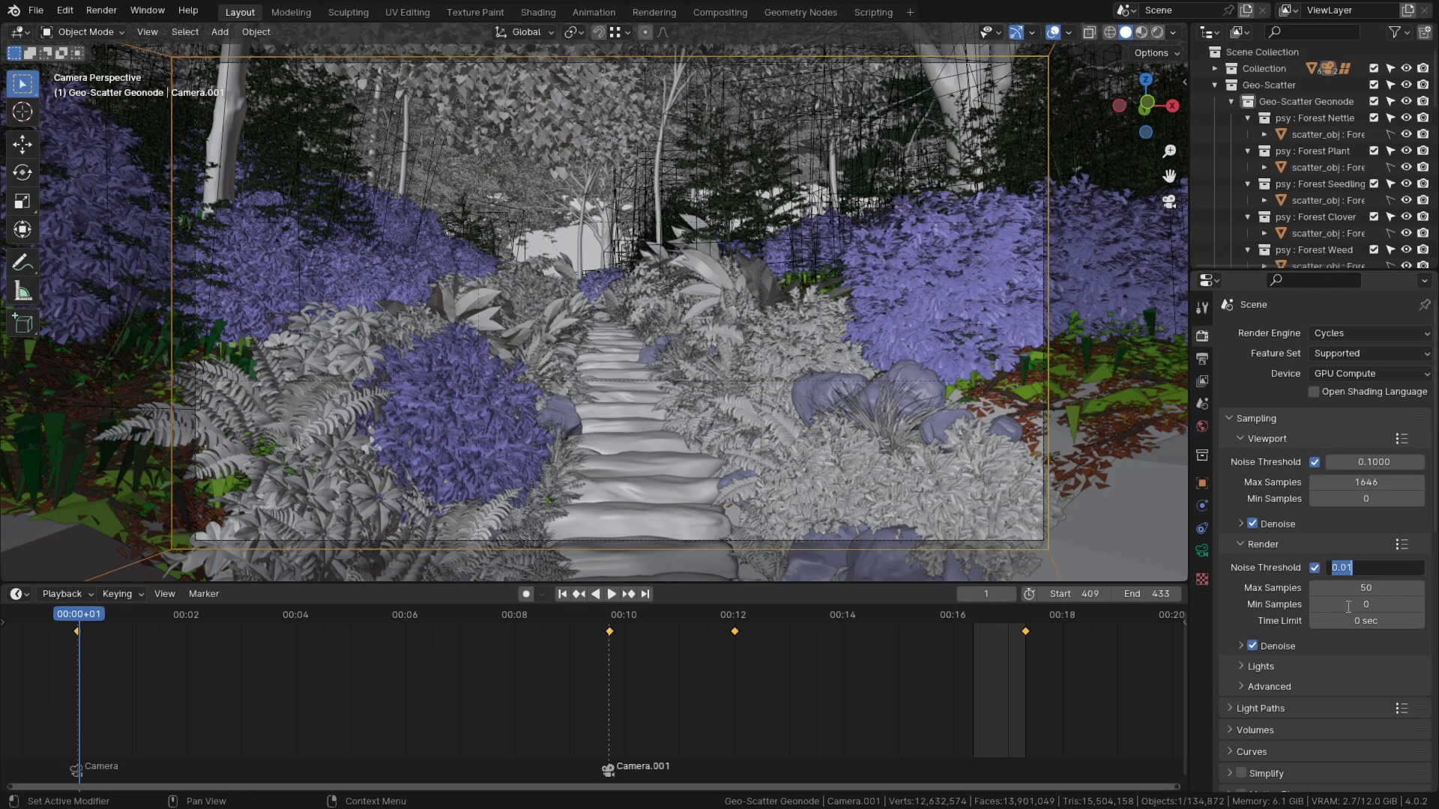
left_click(1349, 589)
left_click(1358, 590)
left_click(1358, 589)
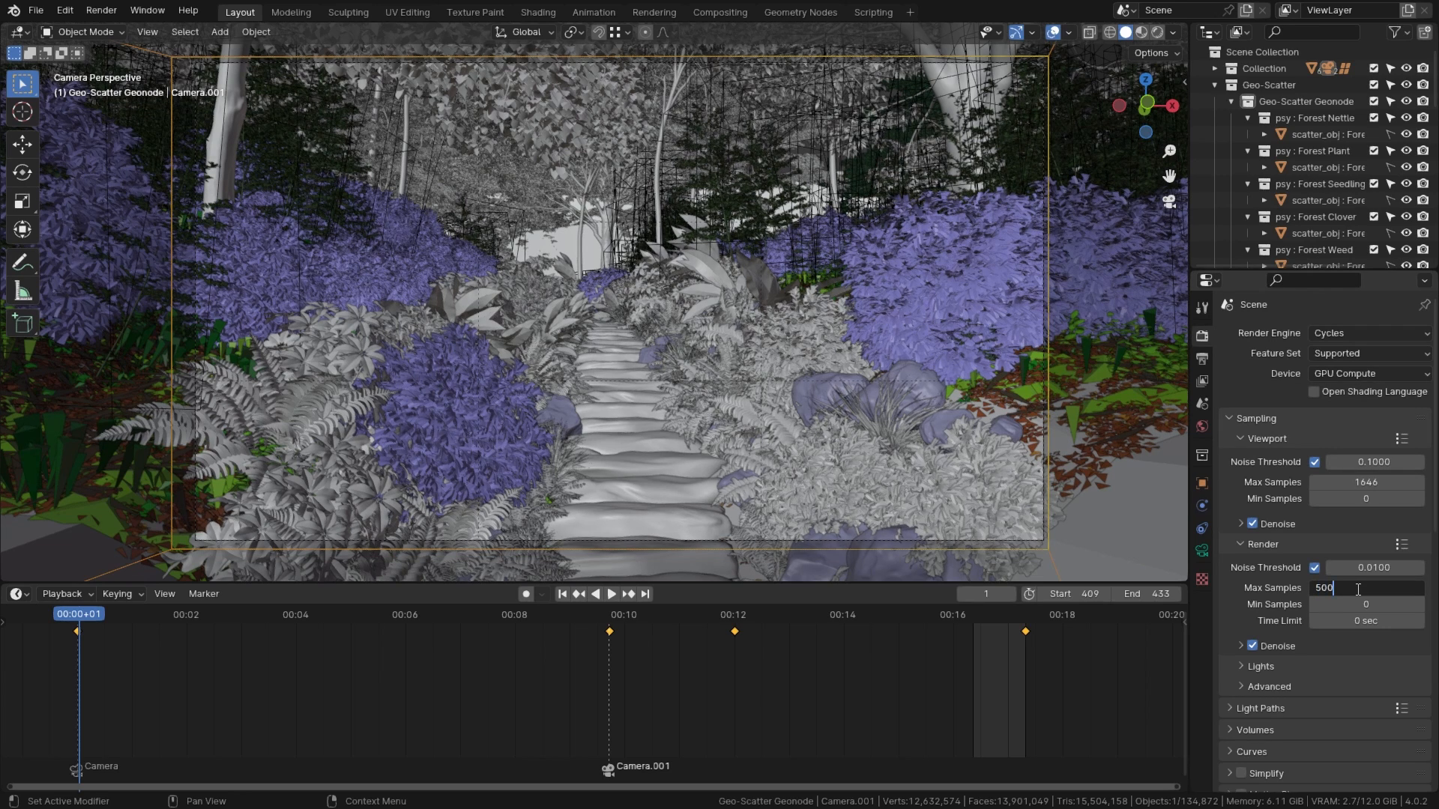
type("0")
key("Return")
Step: Apply the HDTV 1080p output format preset and set the frame rate to 25 fps
scroll(1265, 613, "down", 6)
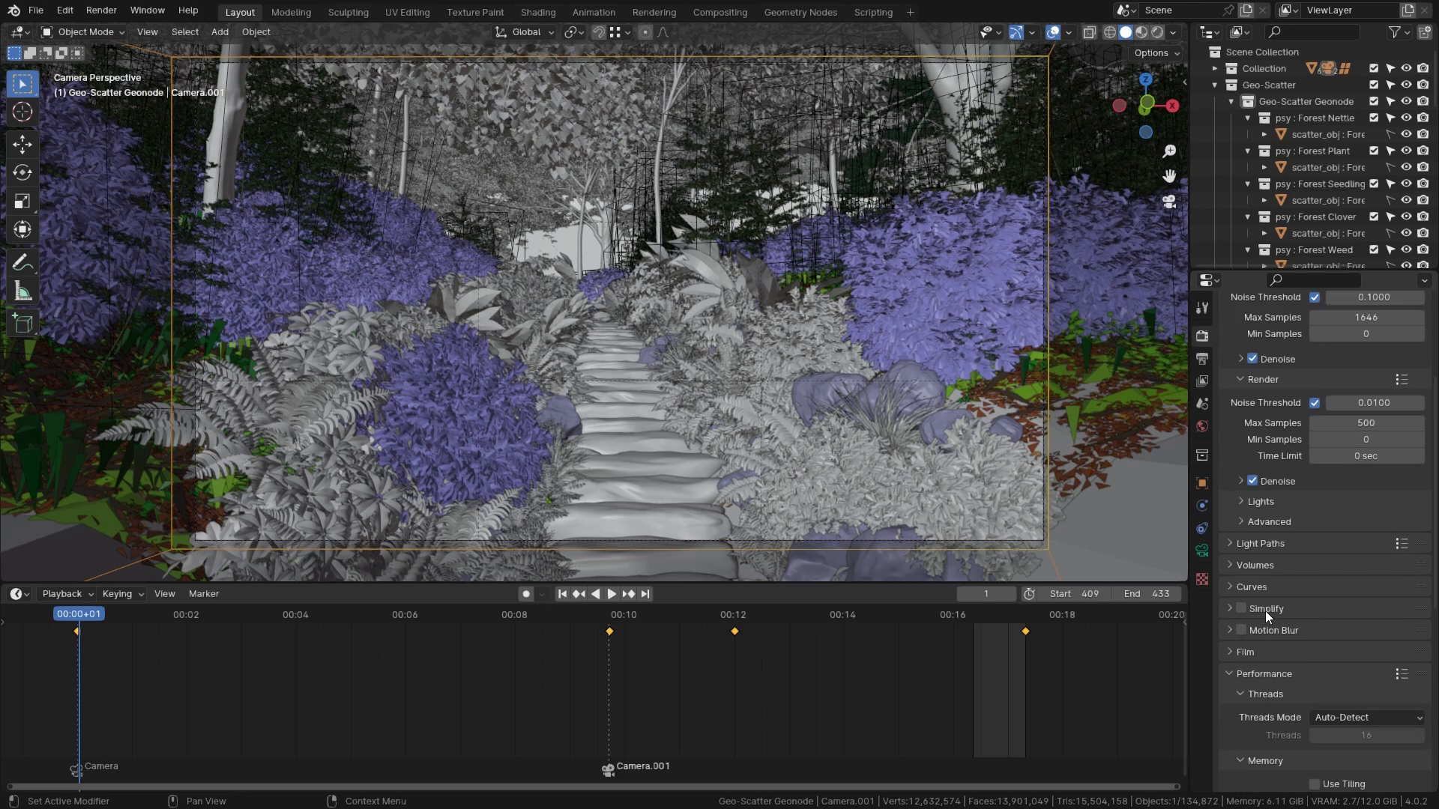
scroll(1265, 610, "down", 5)
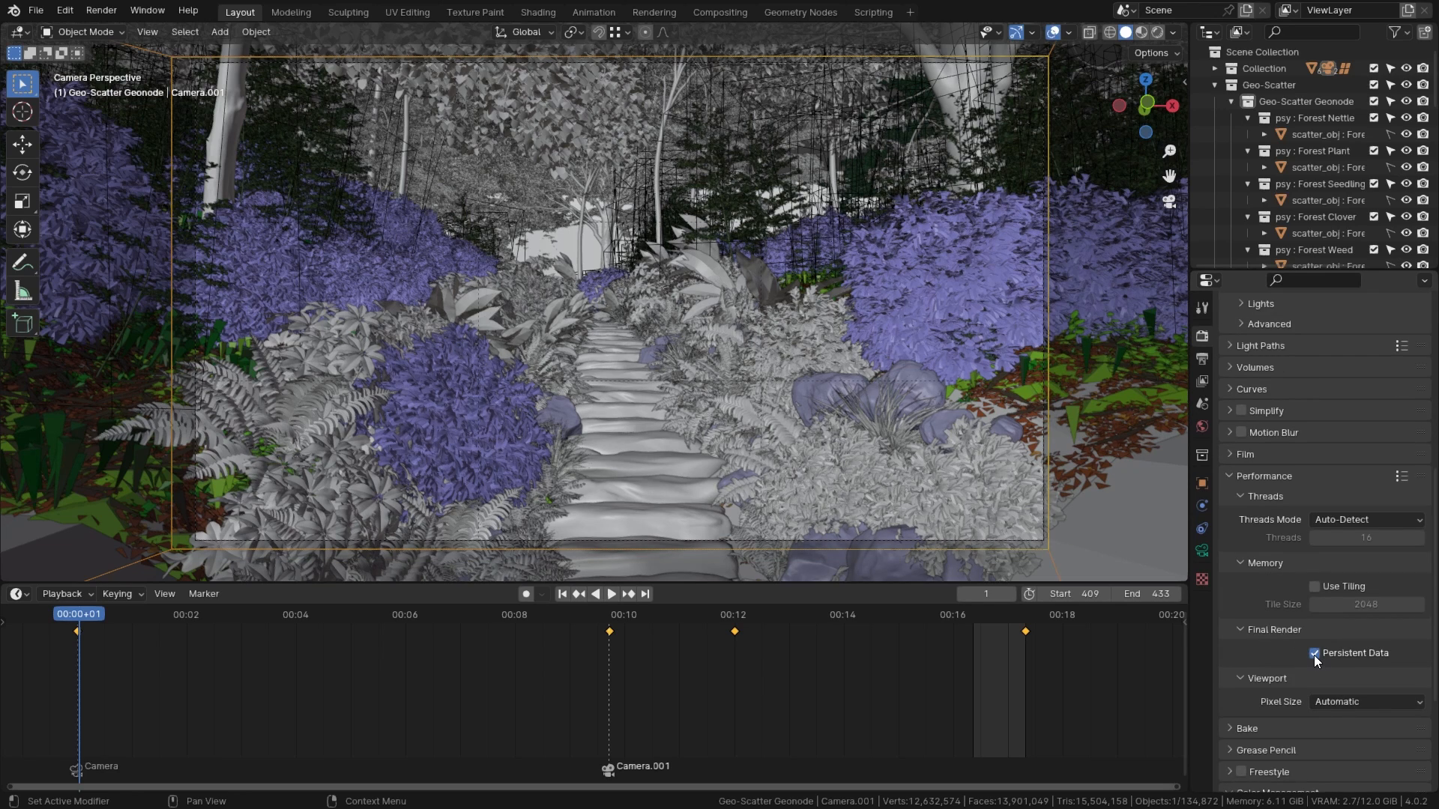
scroll(1313, 652, "down", 4)
scroll(1285, 608, "down", 1)
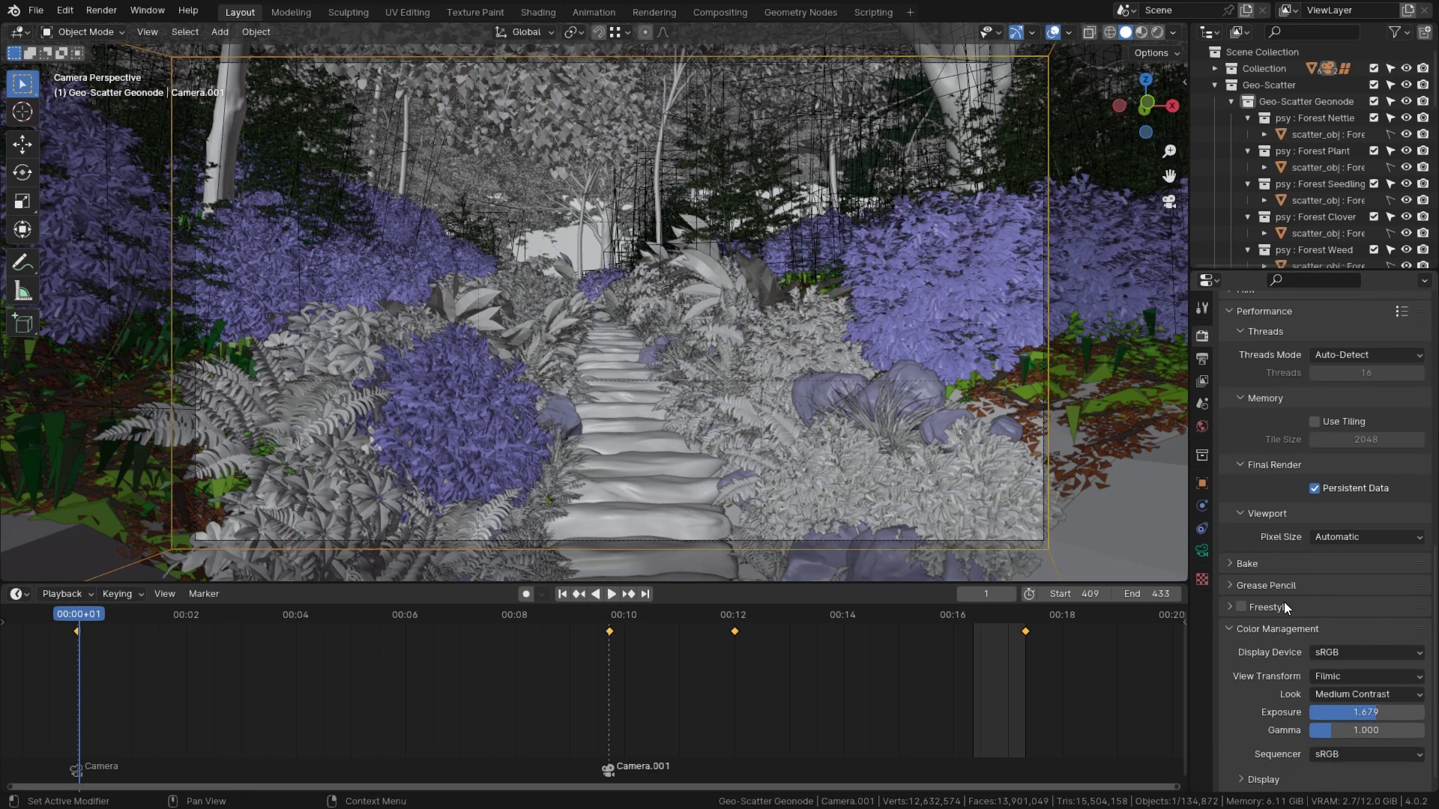
left_click(1202, 359)
scroll(1279, 378, "up", 2)
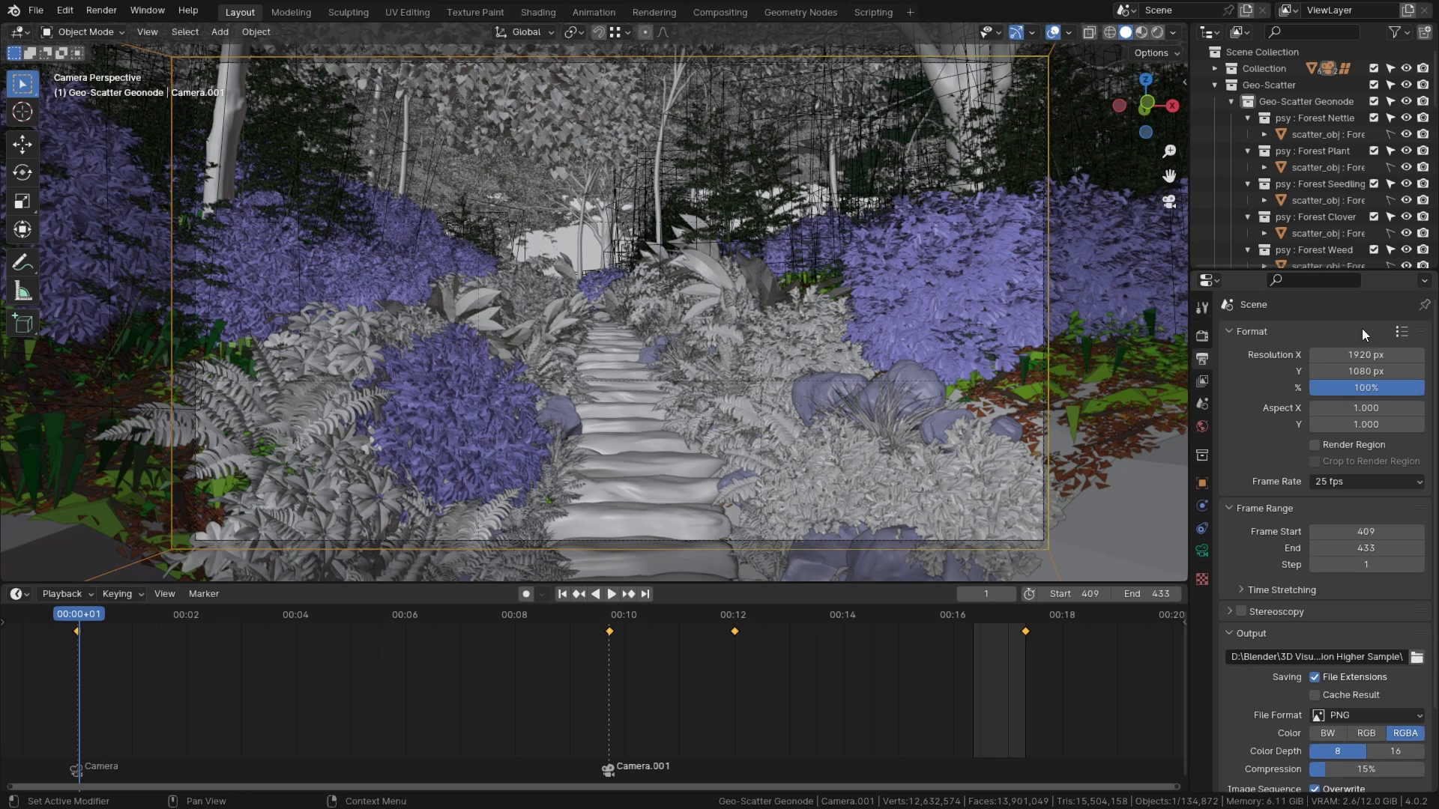
left_click(1401, 332)
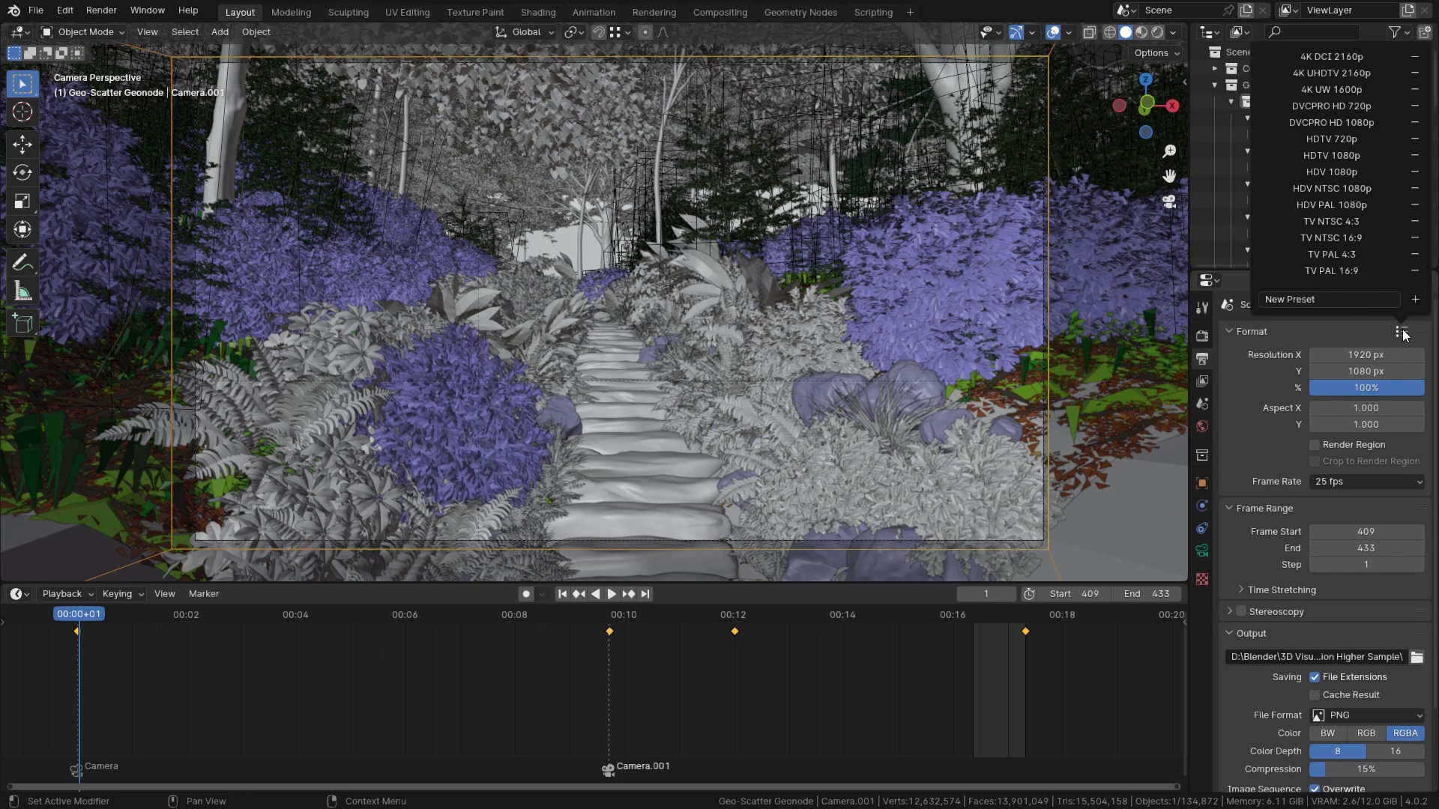
left_click(1356, 156)
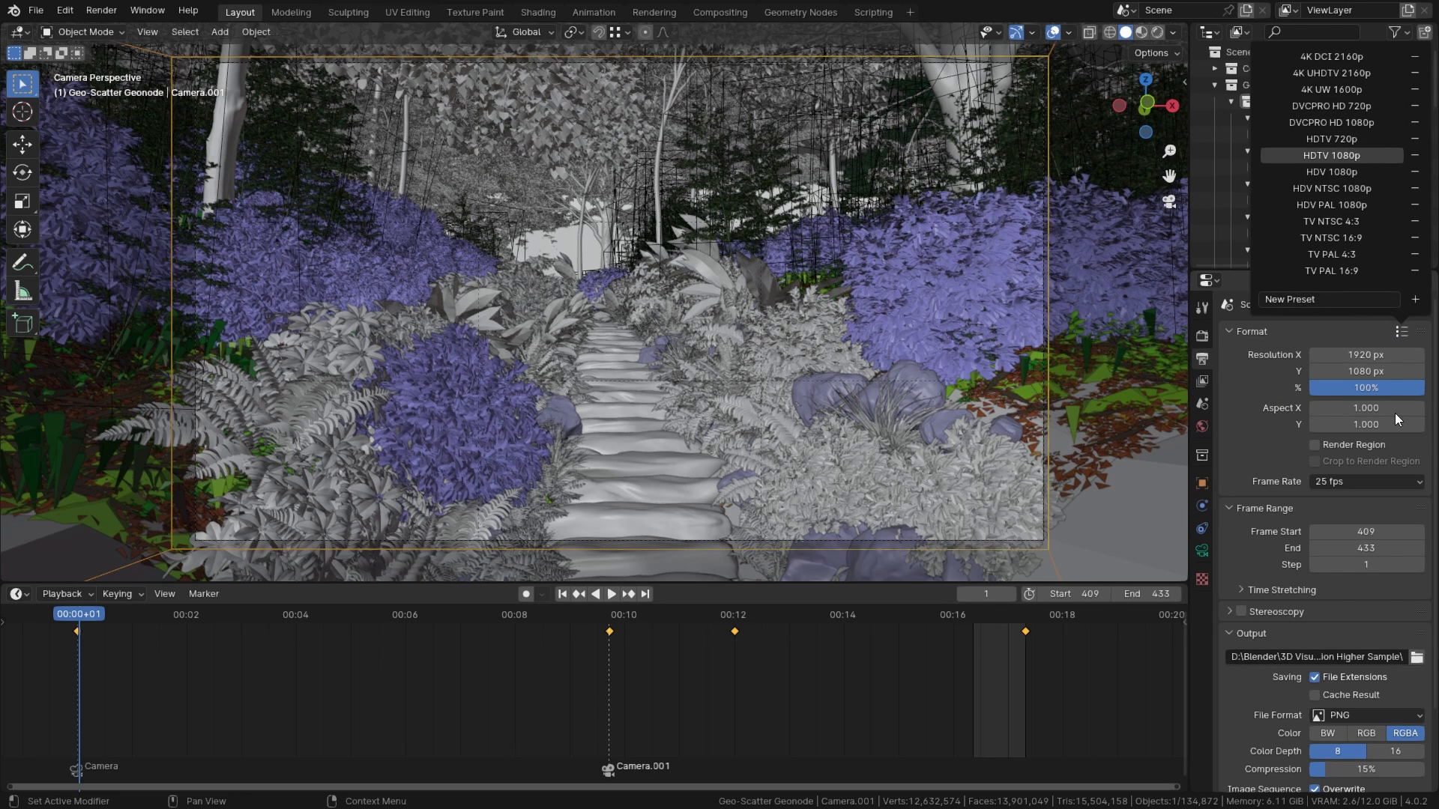
left_click(1338, 489)
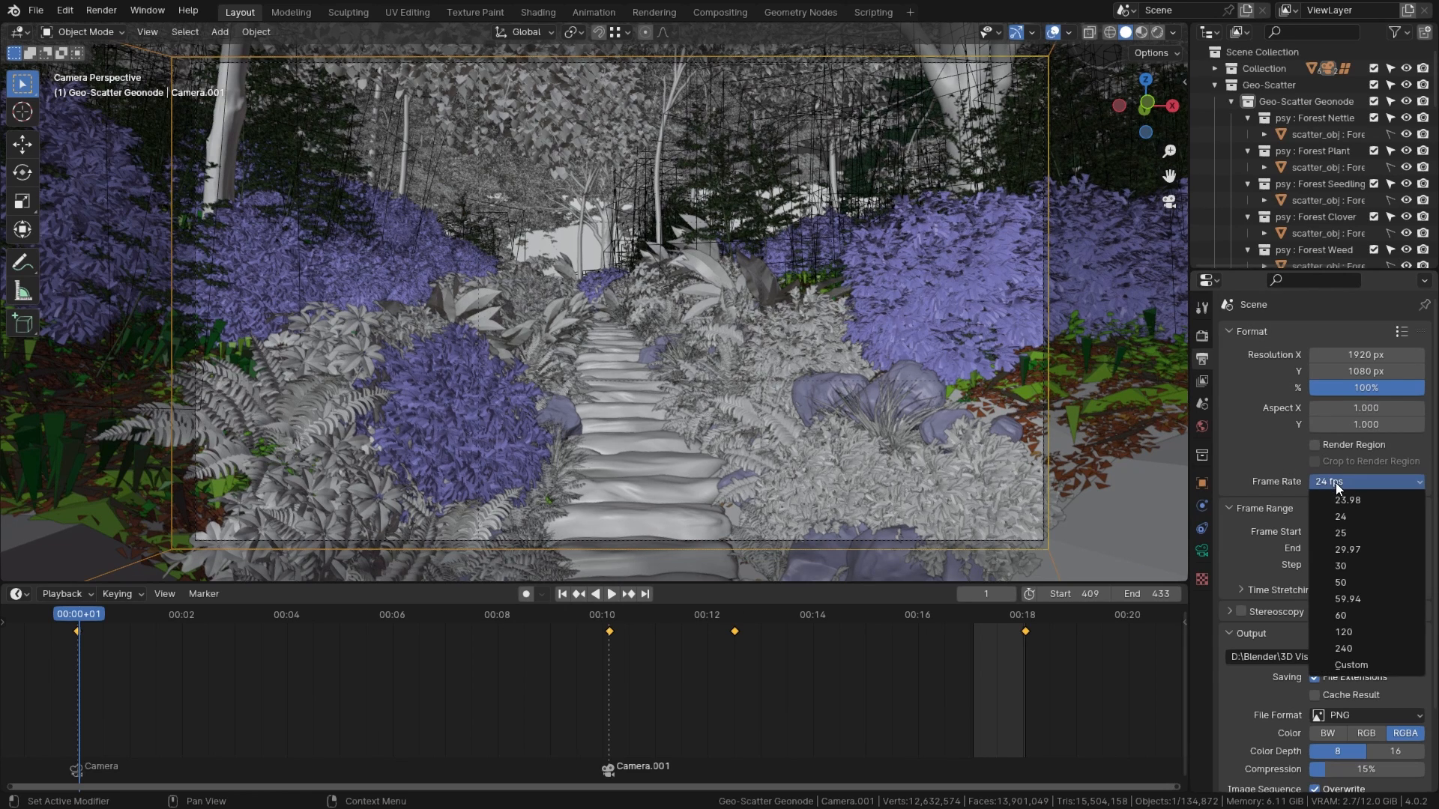
left_click(1340, 533)
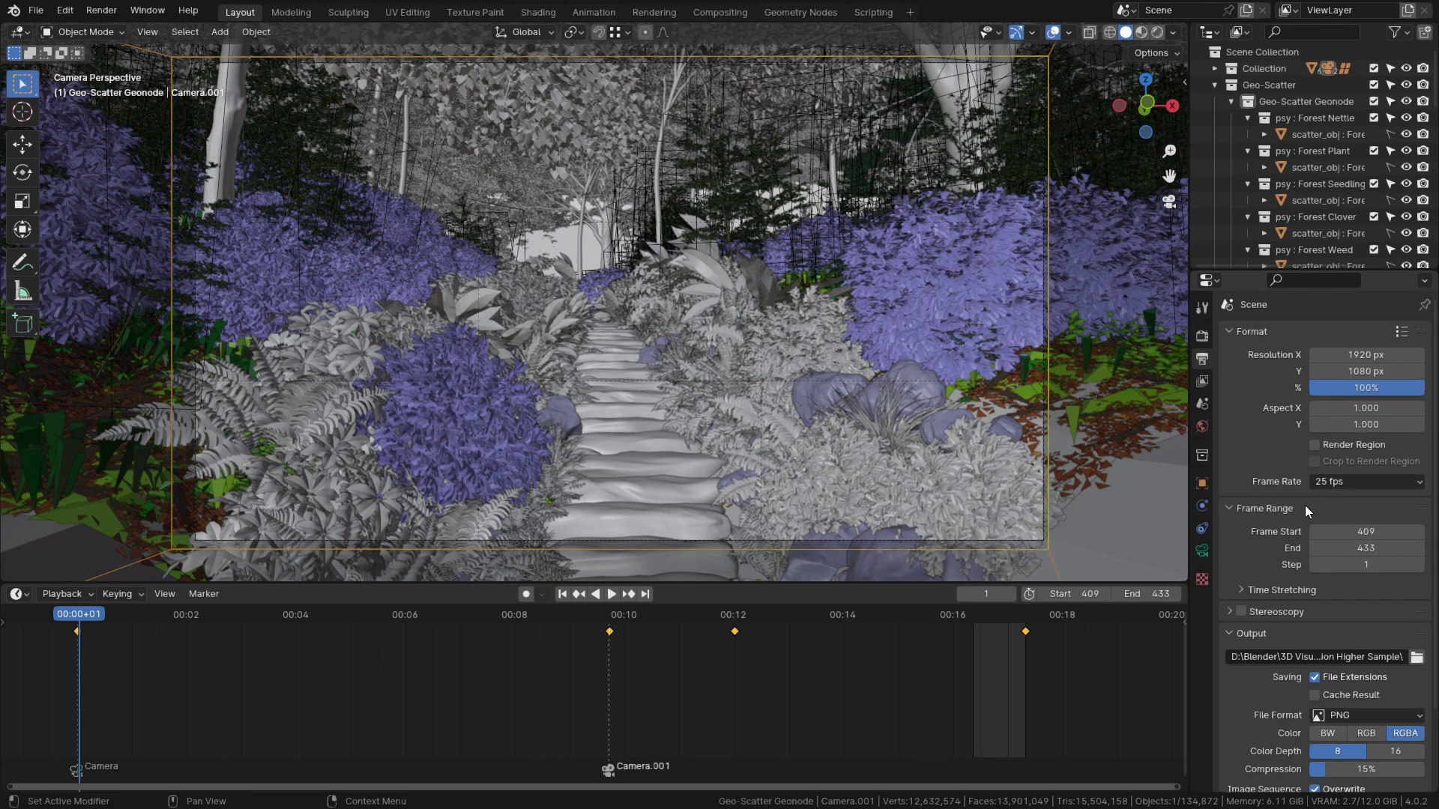
Step: Check the render output folder in the file browser and close it
scroll(1306, 505, "down", 3)
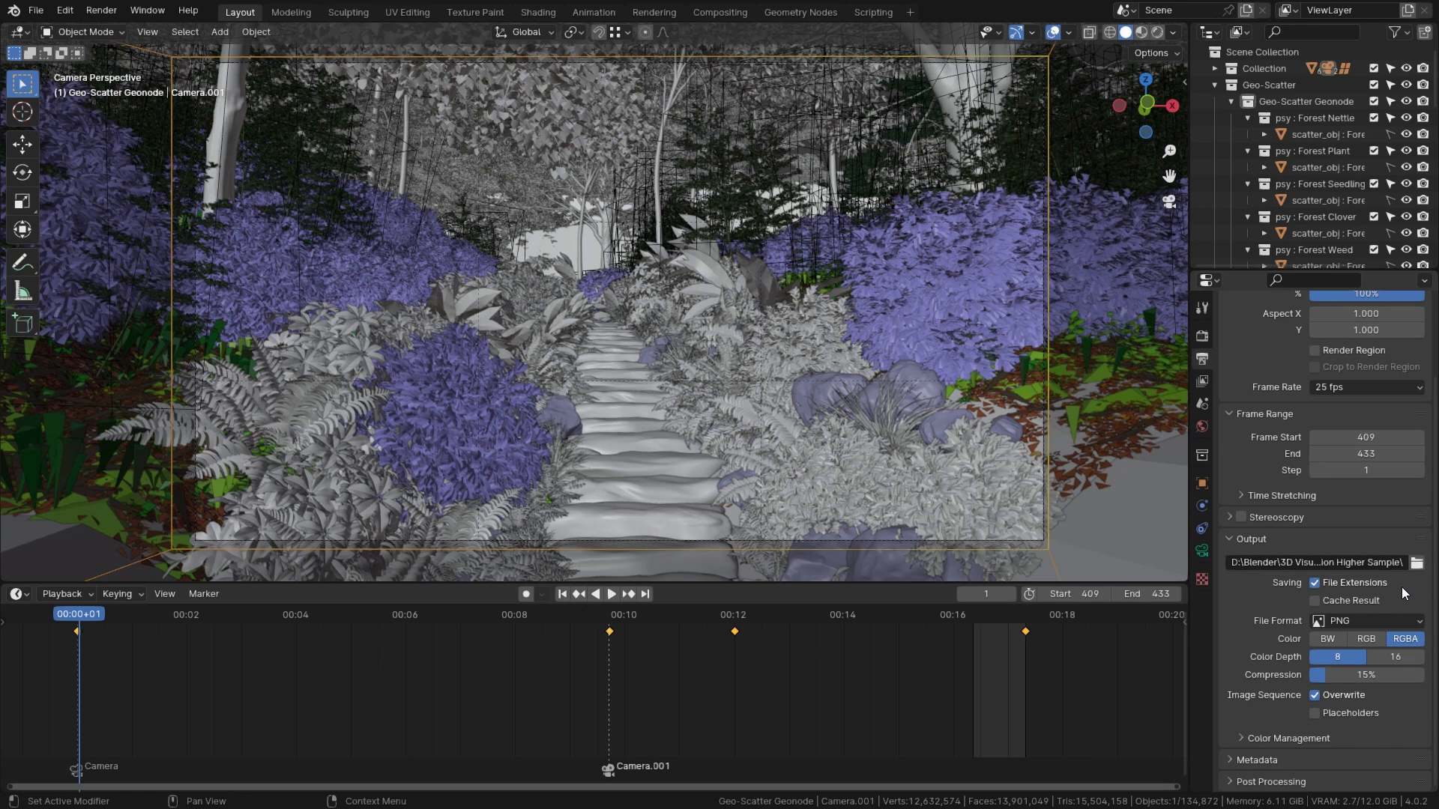
left_click(1417, 562)
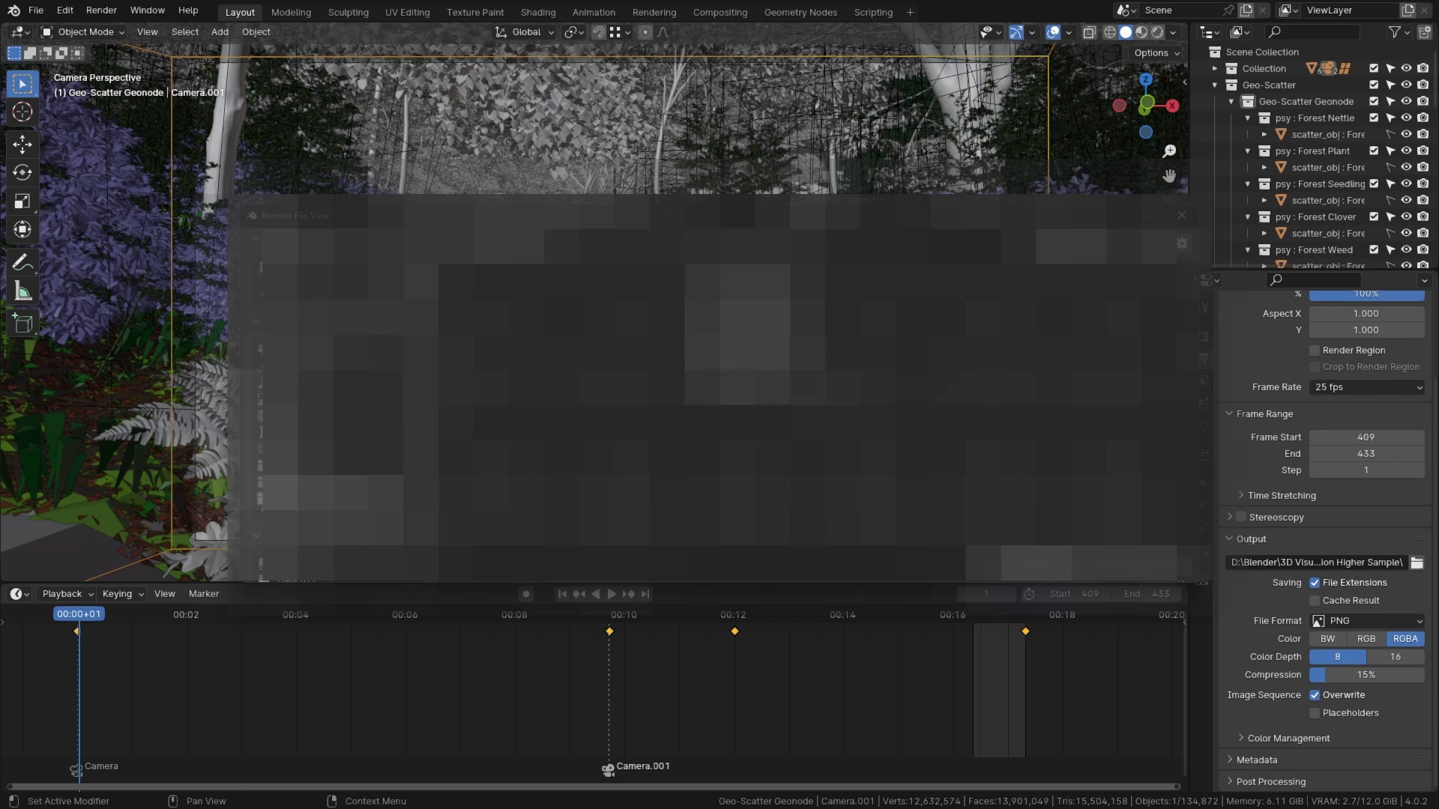
left_click(1124, 563)
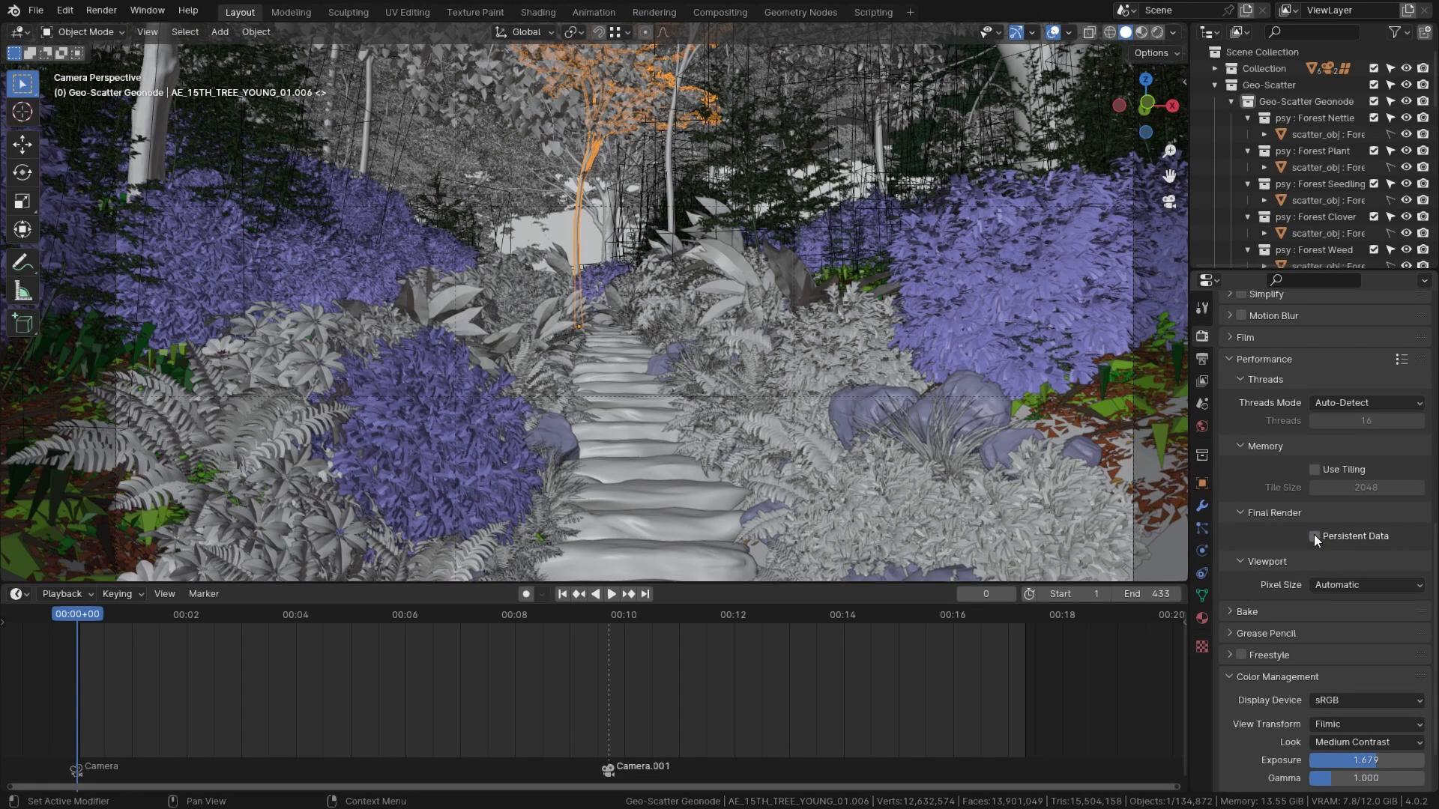
Step: Turn off Persistent Data for the final render, render frame 0 and inspect the resulting image
left_click(1313, 536)
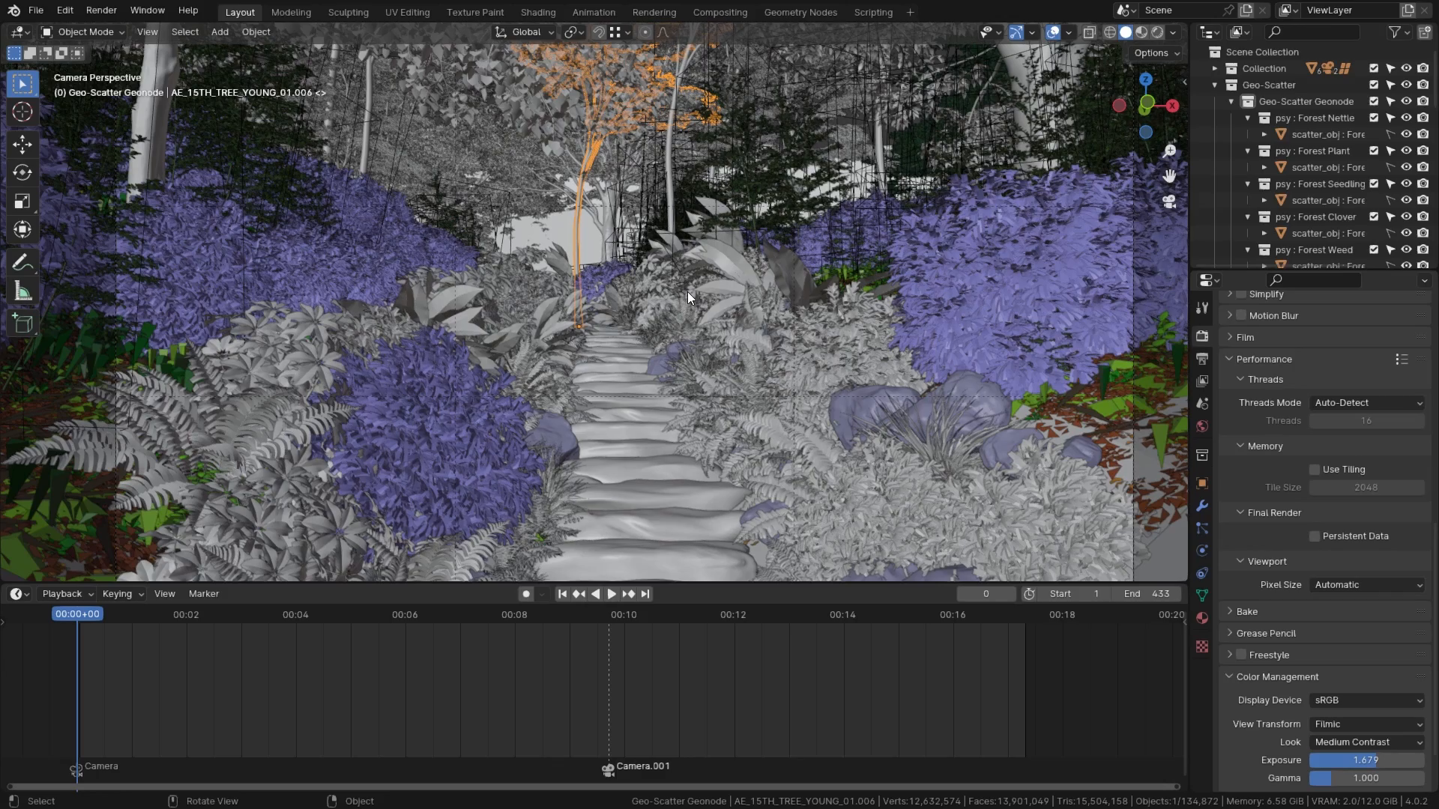
key("F12")
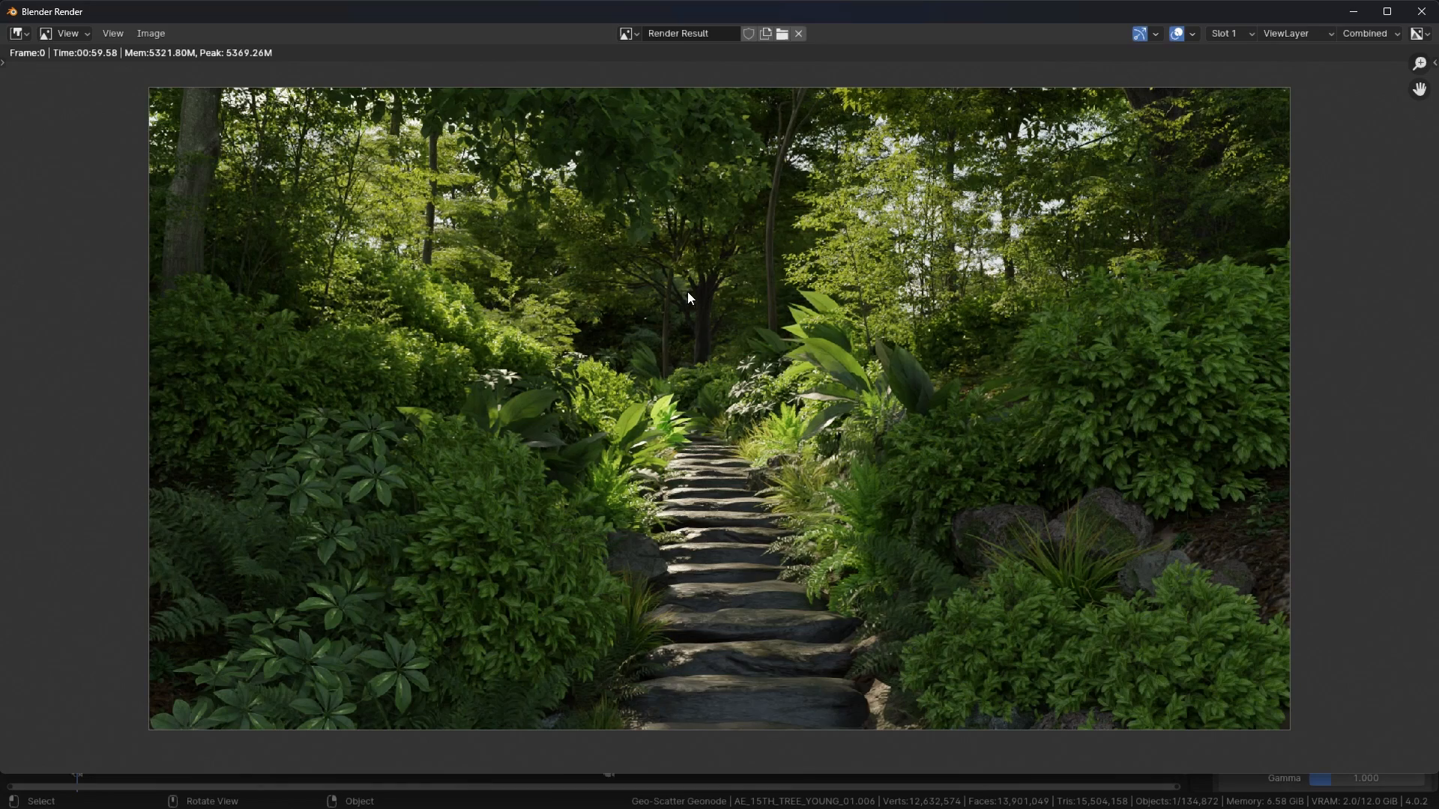
scroll(748, 461, "down", 1)
scroll(838, 203, "up", 1)
key("Escape")
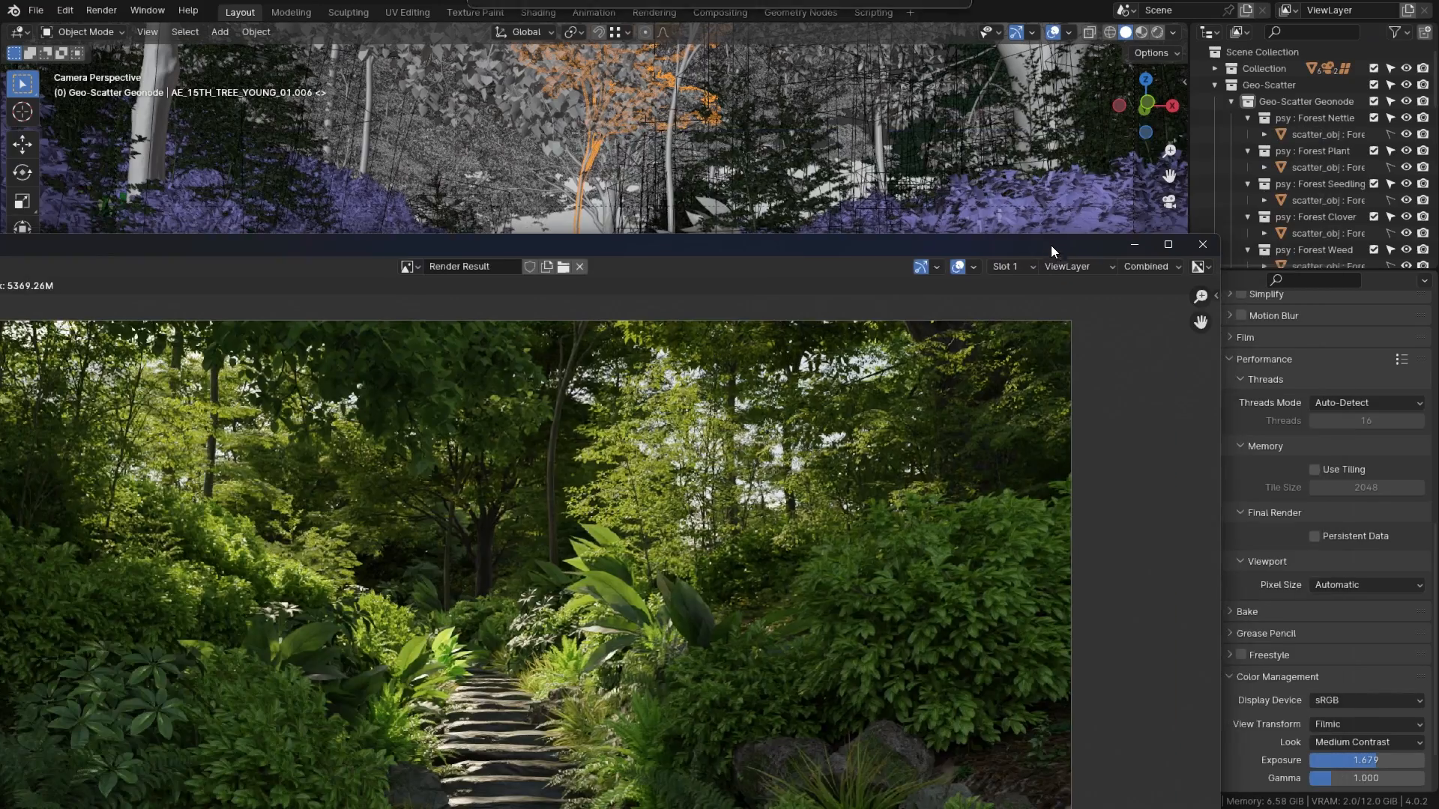
Step: In the Compositing workspace, enable Use Nodes and add a Viewer node fed by the Render Layers image as a backdrop
left_click(720, 12)
left_click(188, 32)
scroll(650, 308, "up", 4)
scroll(574, 321, "down", 2)
scroll(373, 335, "up", 2)
scroll(362, 338, "up", 1)
scroll(362, 339, "down", 3)
key("shift+a")
type("view")
key("Return")
left_click(685, 394)
left_click_drag(498, 300, 632, 399)
Step: Split the node editor and turn the new area into an Image Editor showing the Render Result
left_click_drag(4, 40, 446, 47)
left_click(25, 33)
left_click(62, 94)
left_click(197, 32)
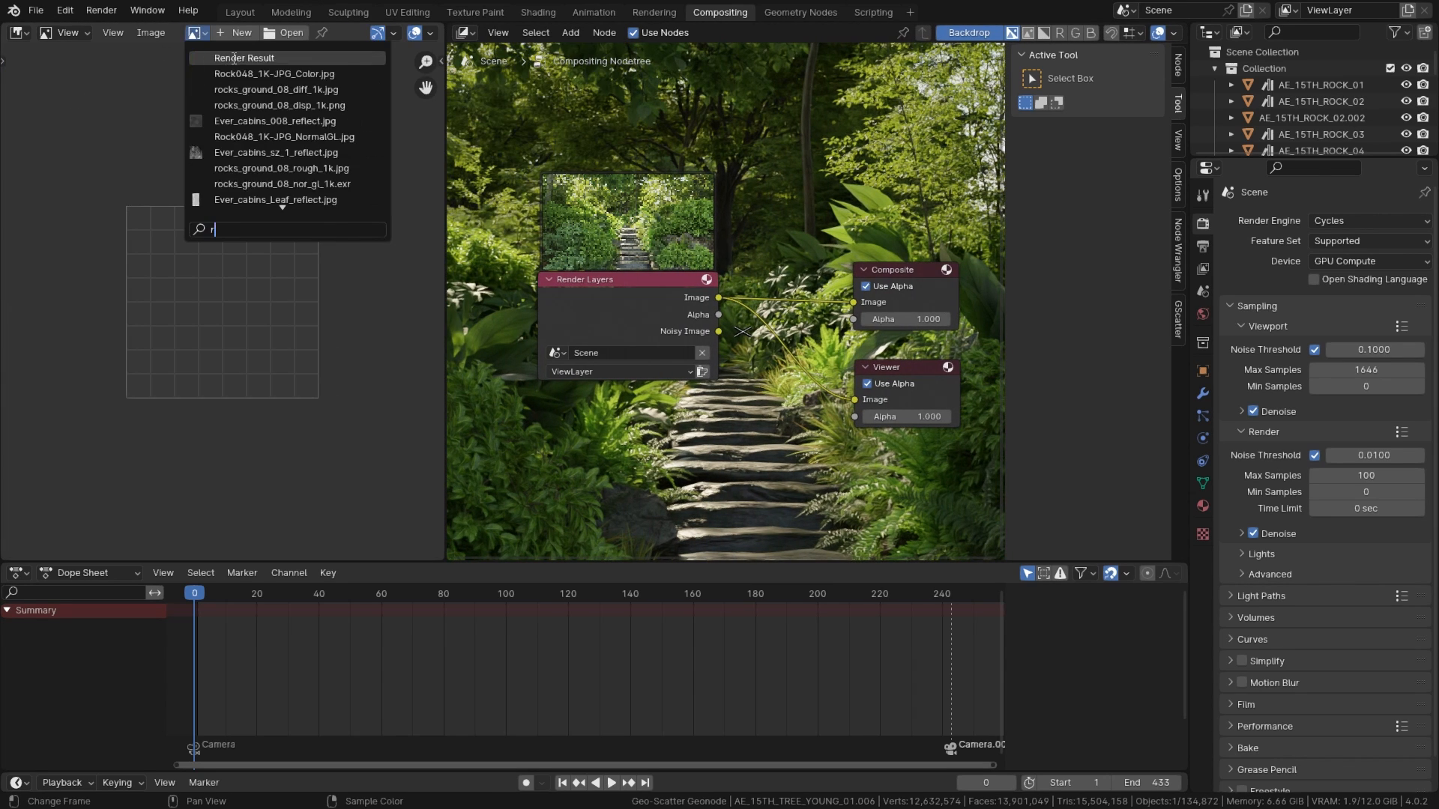
left_click(283, 75)
scroll(854, 315, "up", 3)
Step: Move the Composite and Viewer nodes further from Render Layers and hide the node editor's sidebar
left_click_drag(884, 243, 983, 181)
left_click_drag(884, 367, 976, 312)
key("n")
scroll(839, 315, "down", 3)
key("shift+a")
left_click(775, 324)
type("blu")
key("Escape")
Step: Add a Glare node after Render Layers and feed its image output to the Composite and Viewer nodes
key("shift+a")
mouse_move(794, 347)
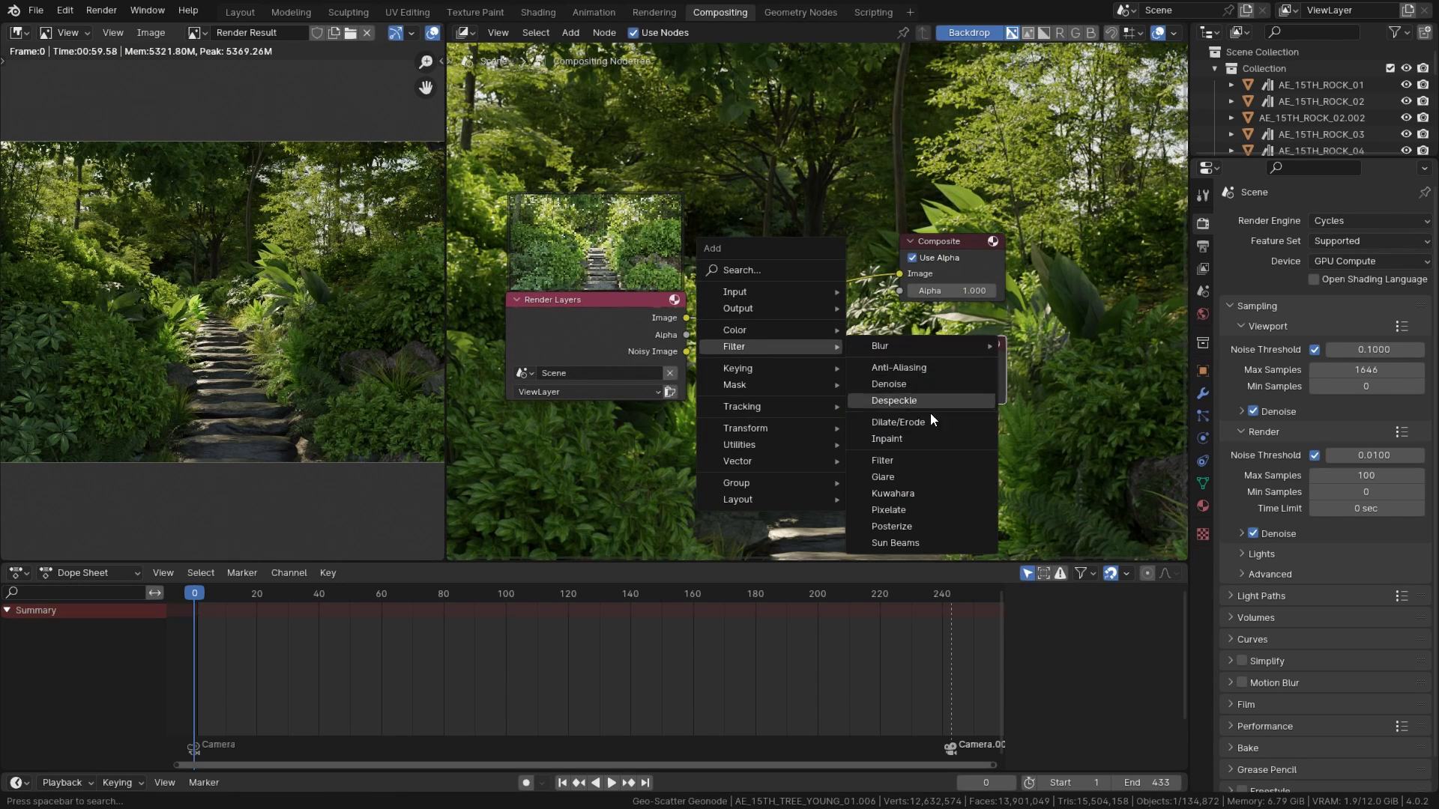
left_click(914, 475)
left_click(790, 331)
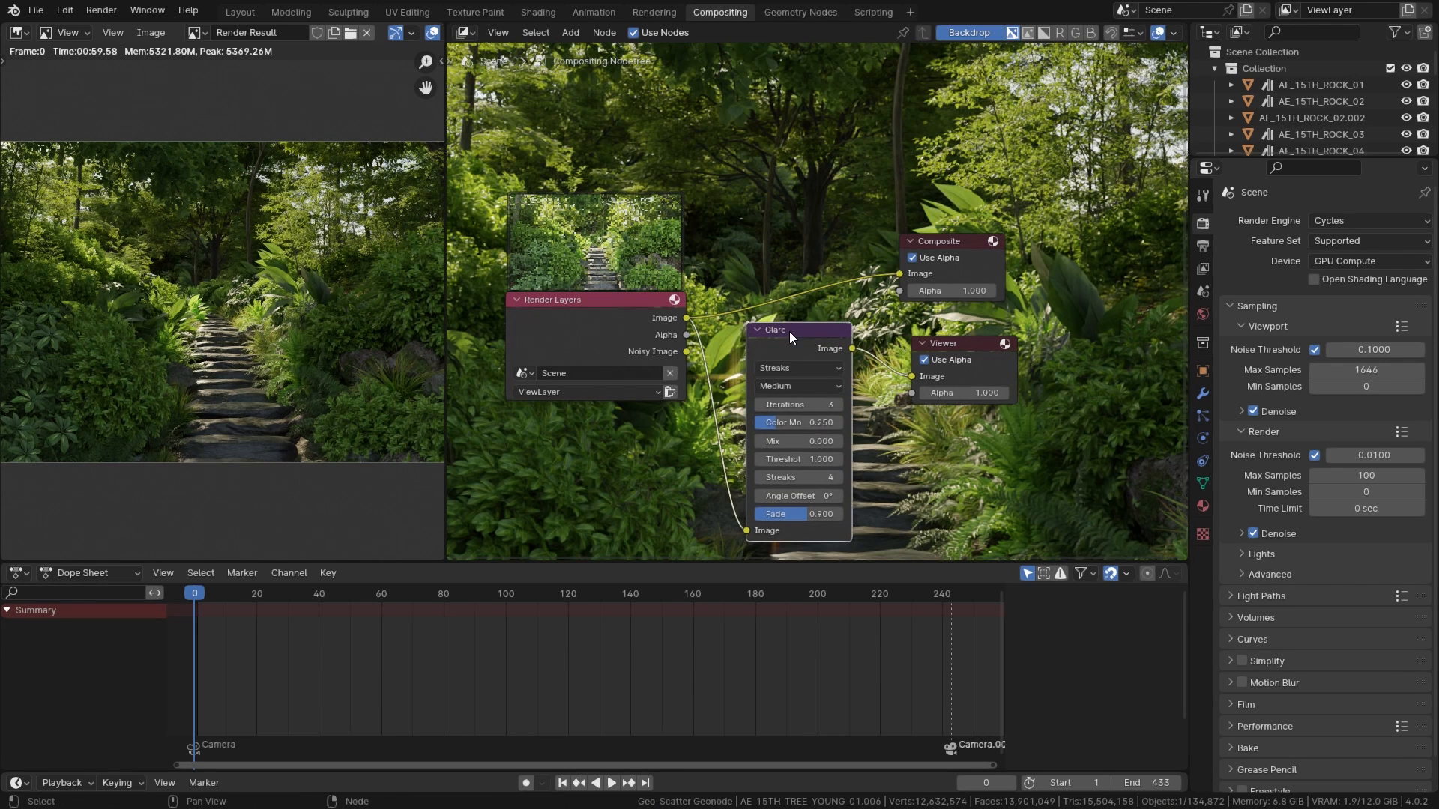
scroll(794, 326, "up", 1)
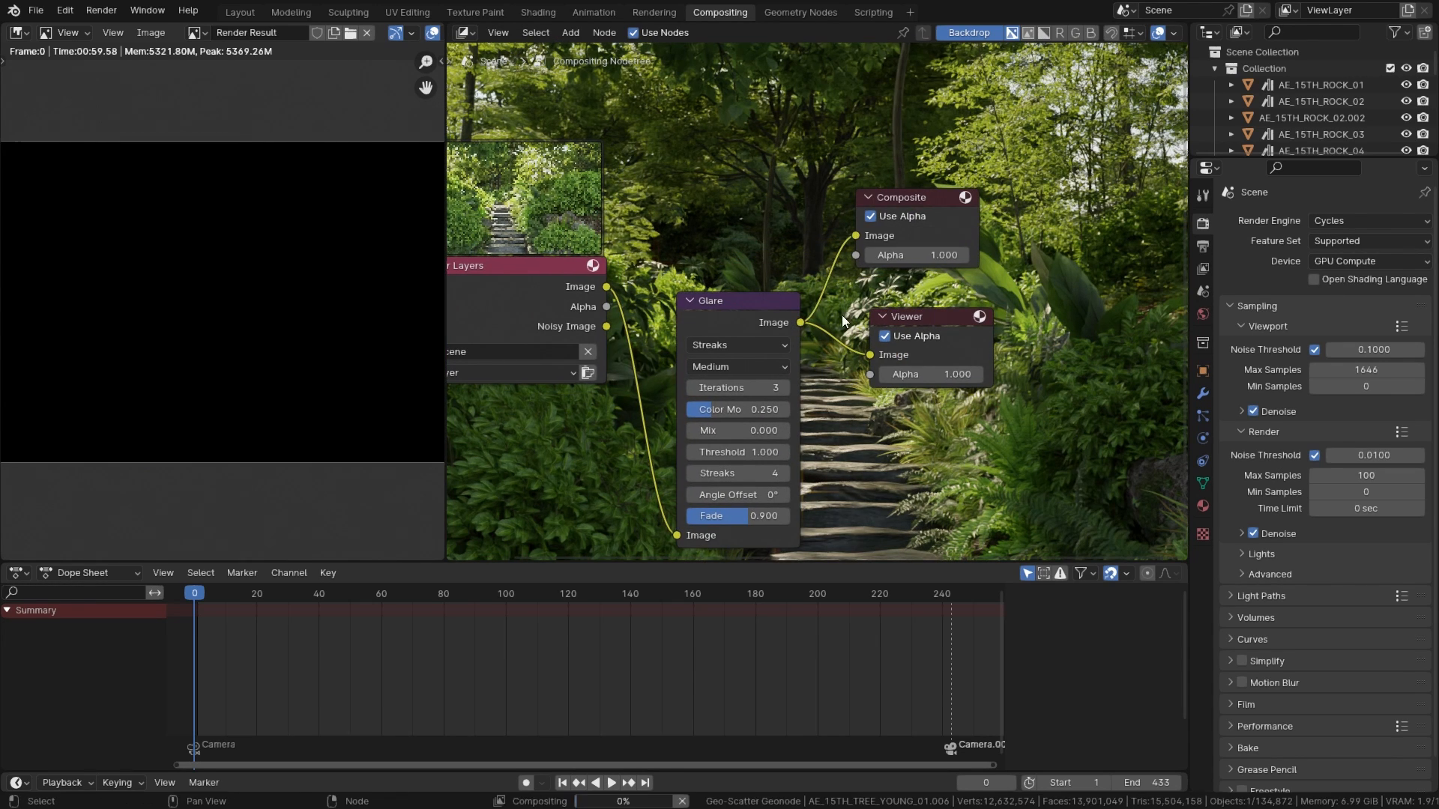
scroll(835, 308, "up", 1)
left_click(197, 33)
scroll(238, 142, "up", 20)
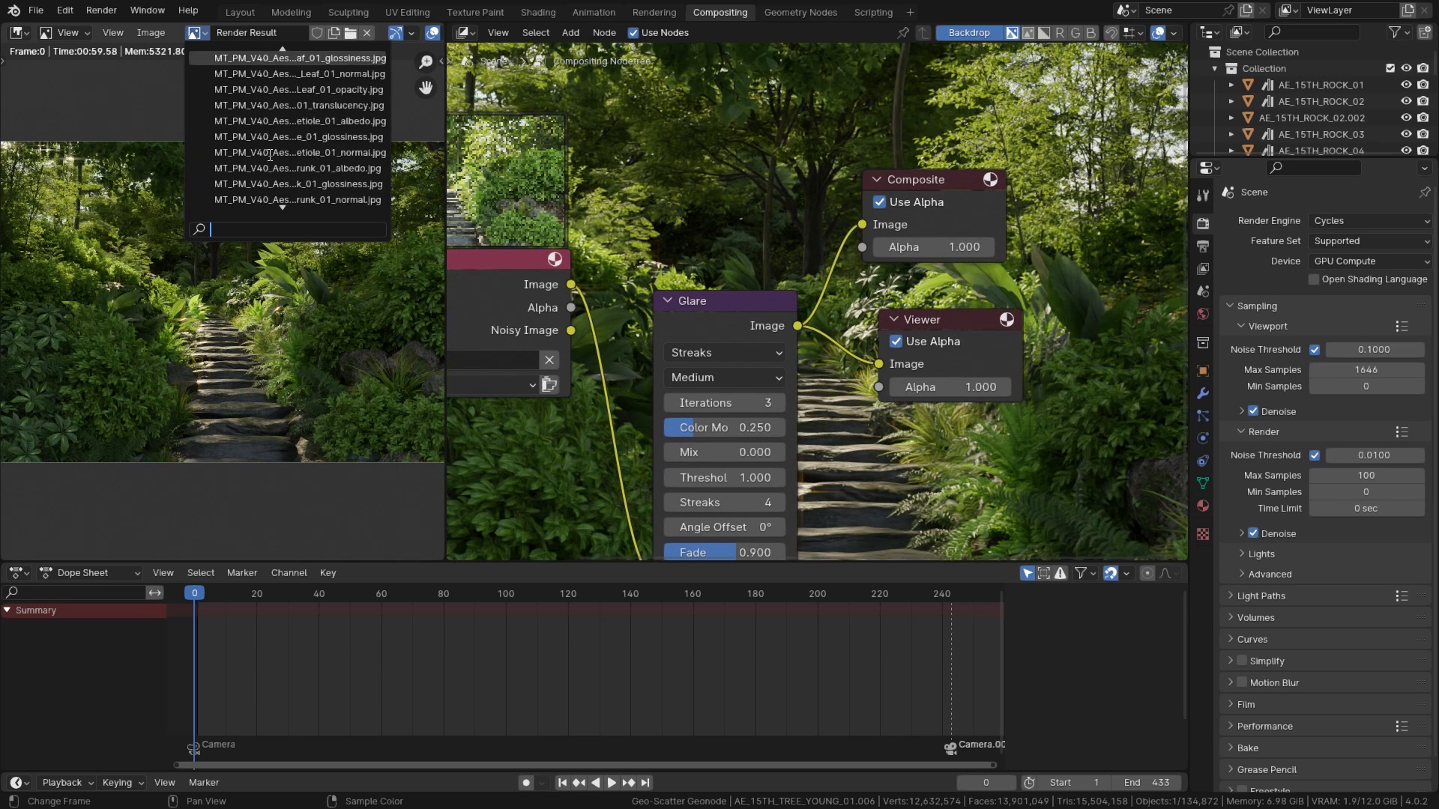
left_click(758, 312)
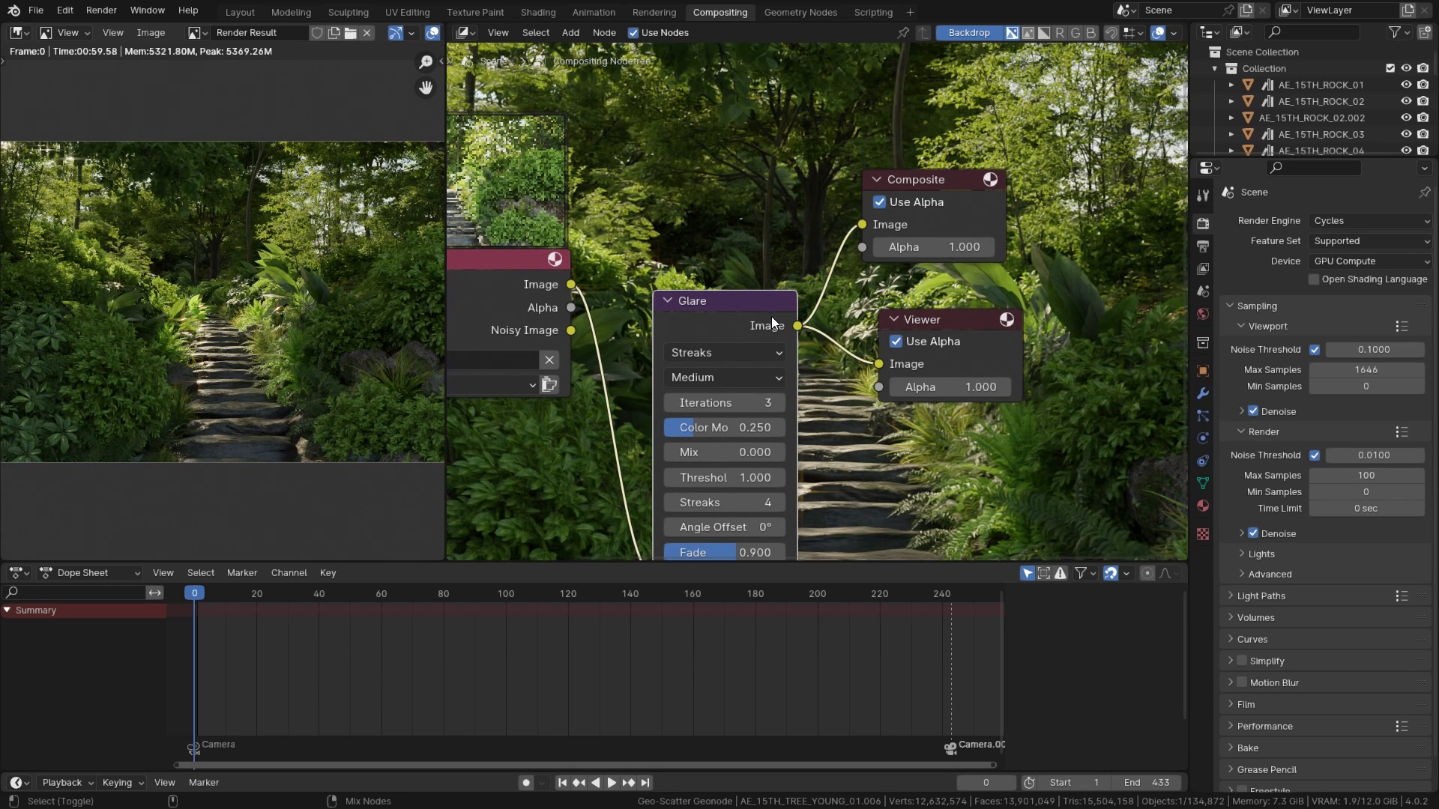
scroll(824, 434, "down", 1)
middle_click_drag(824, 437, 858, 388)
scroll(862, 386, "up", 2)
left_click(969, 276)
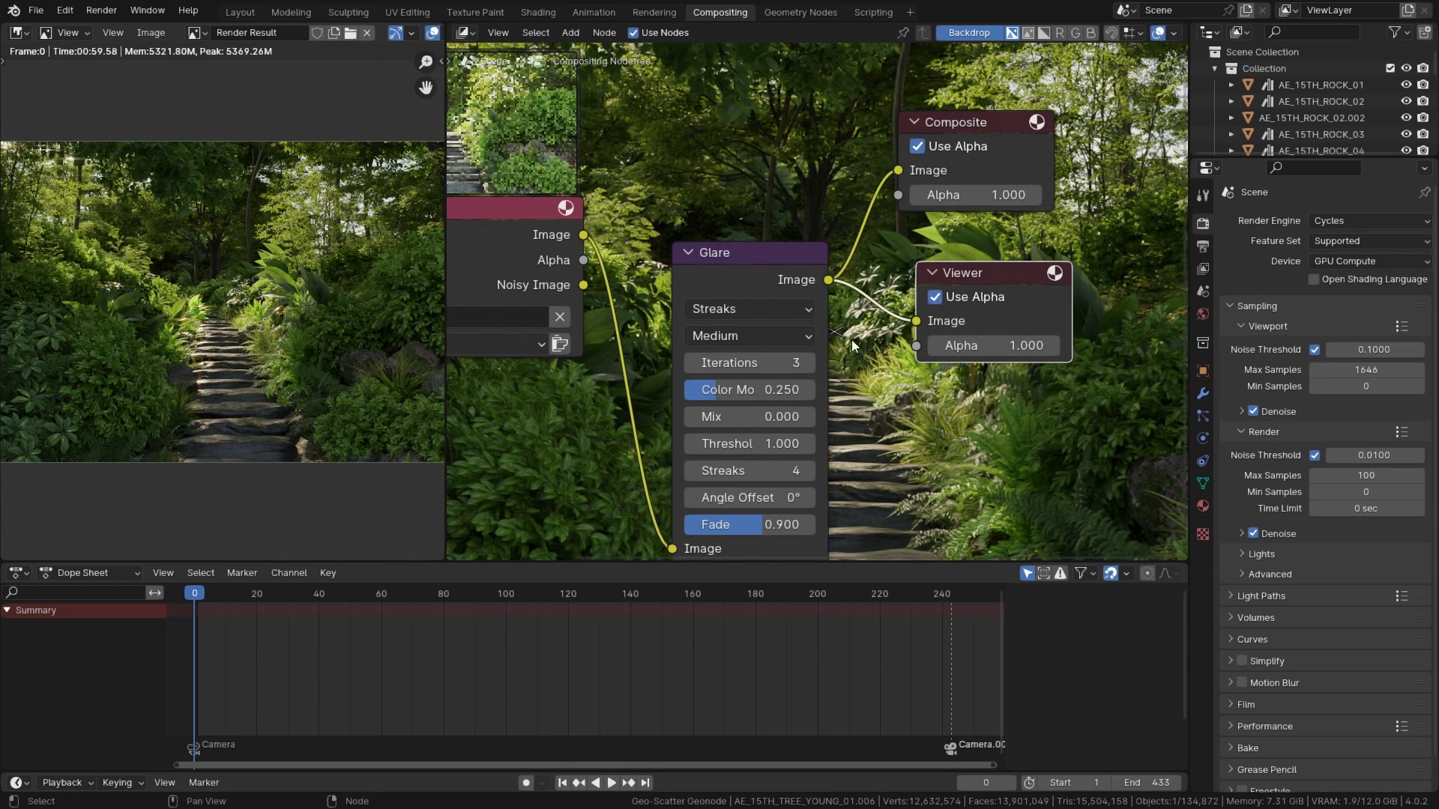
left_click(878, 341)
Step: Switch the Glare node's type to Fog Glow and lower its threshold to 0
scroll(338, 314, "up", 3)
scroll(799, 327, "down", 1)
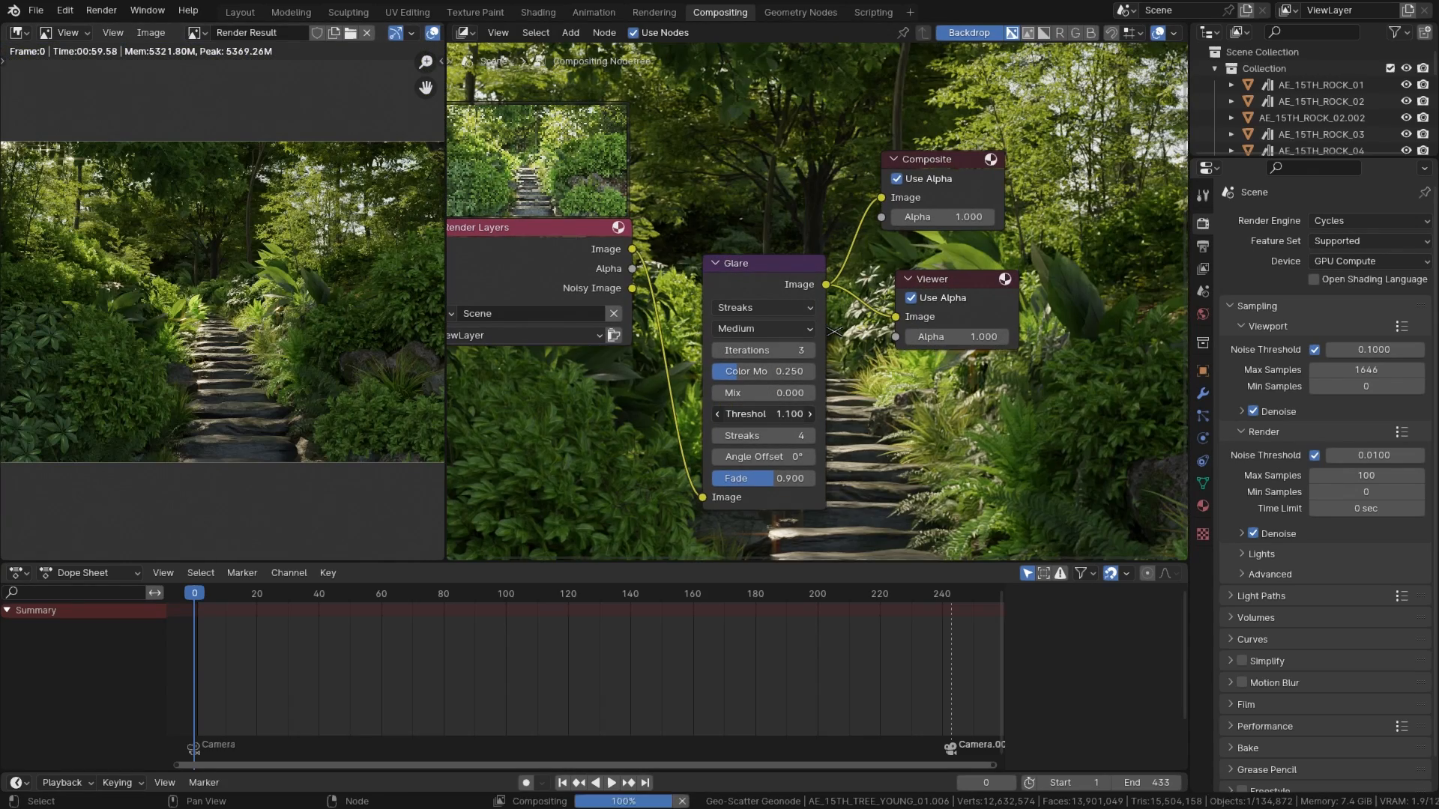
left_click(765, 307)
left_click(763, 386)
scroll(812, 300, "up", 1)
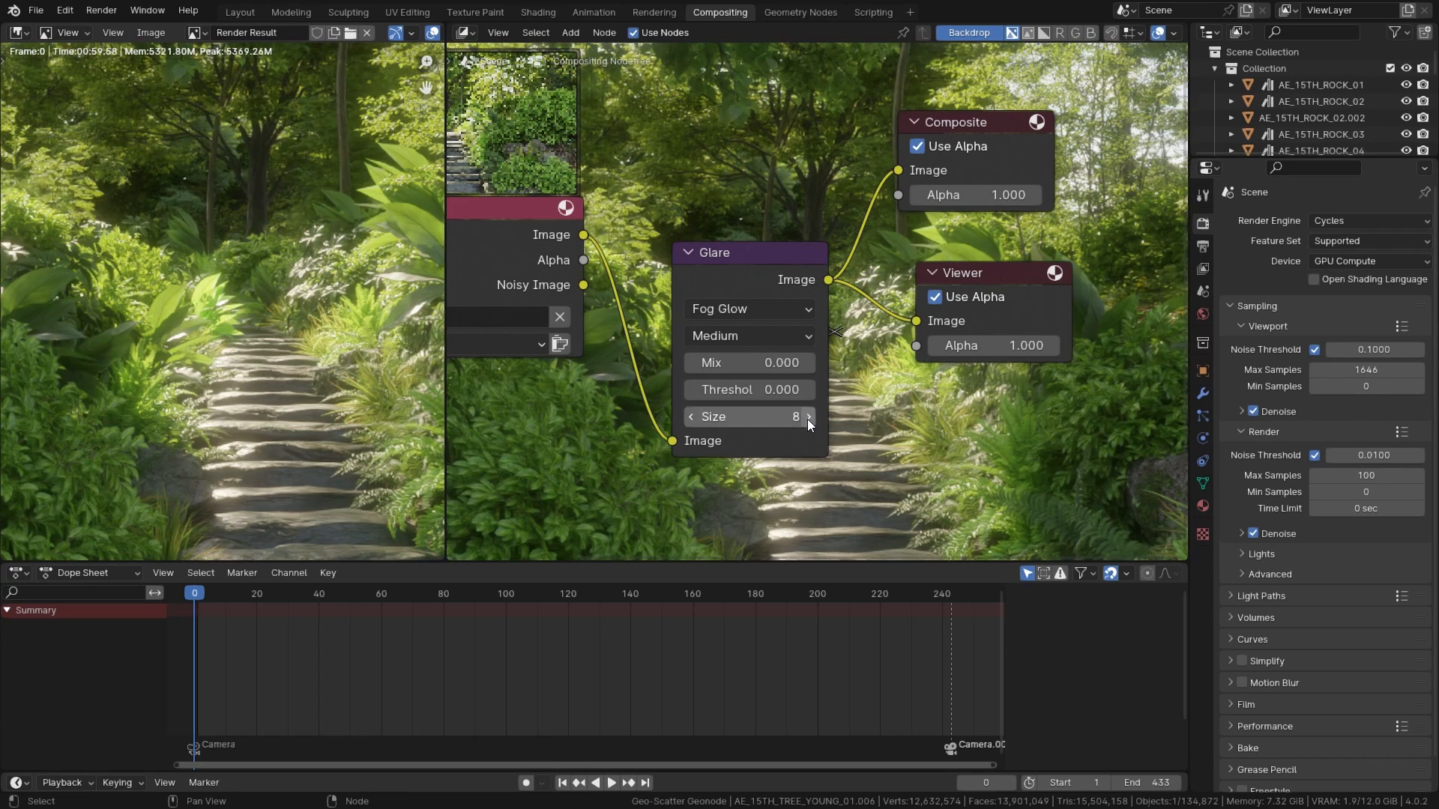
Step: Set the Fog Glow glare to High quality with size 9 and a threshold of 0.490, checking the render result
left_click(758, 336)
left_click(766, 389)
left_click_drag(769, 397, 264, 375)
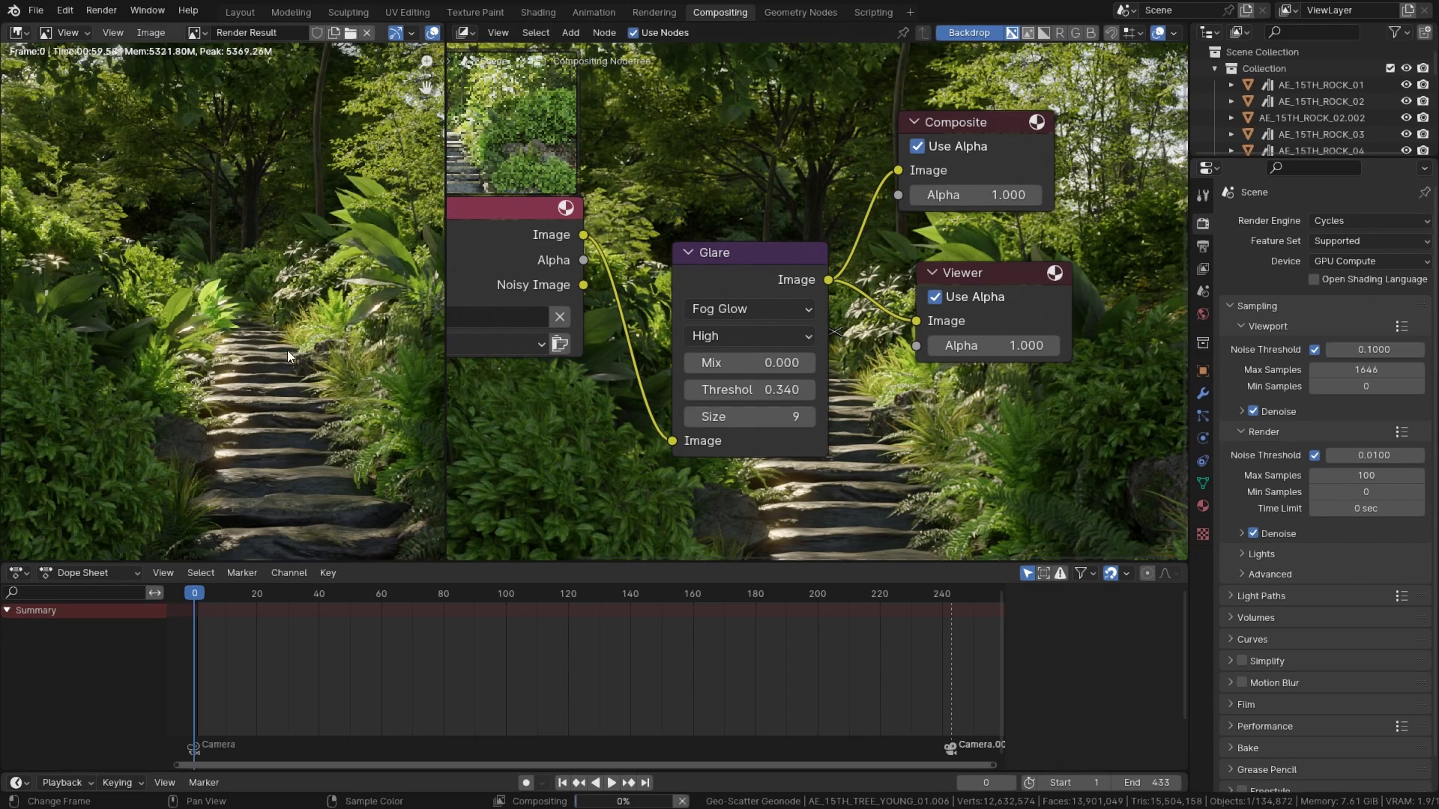
left_click_drag(738, 391, 877, 420)
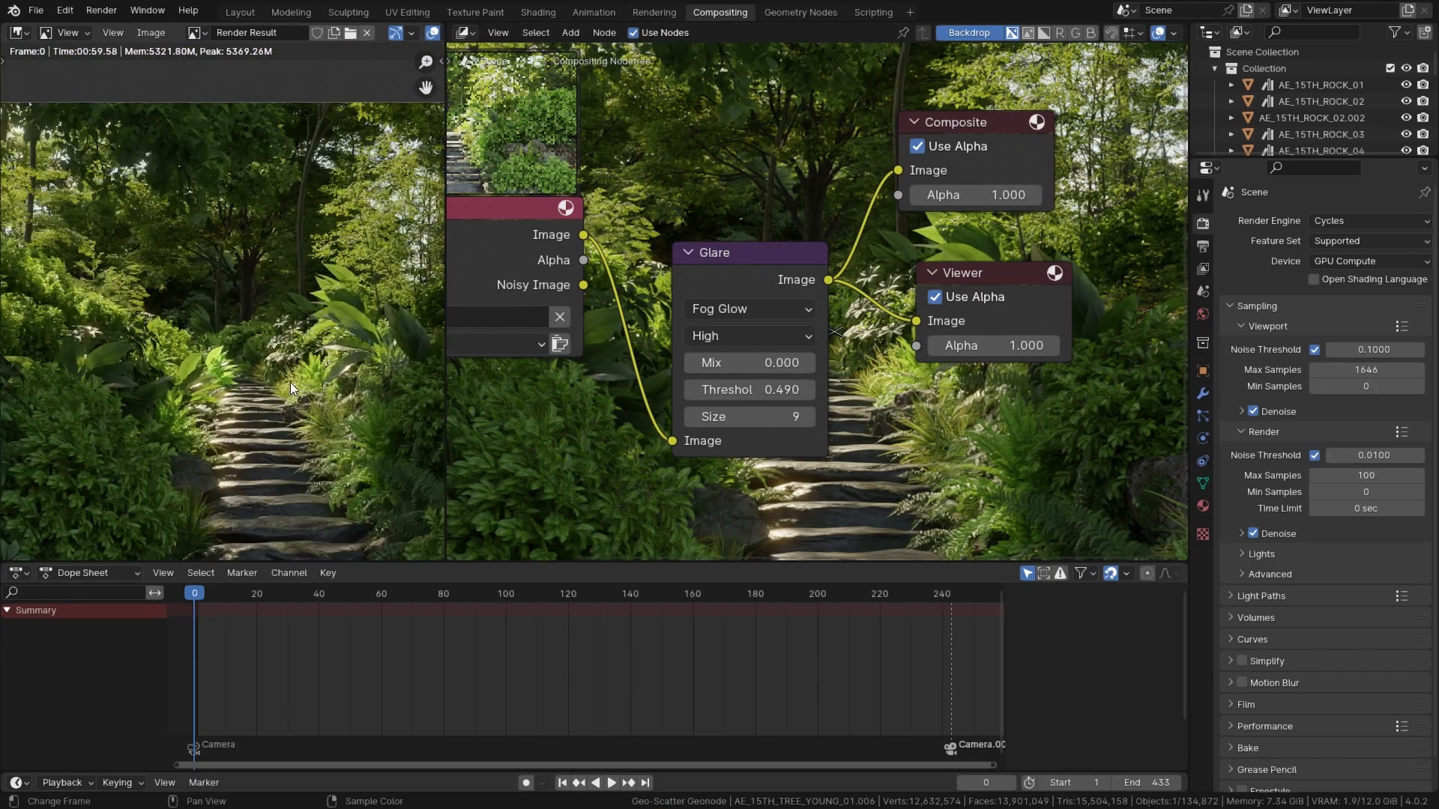
scroll(259, 359, "down", 3)
scroll(259, 359, "up", 1)
scroll(834, 398, "down", 3)
scroll(226, 334, "up", 3)
scroll(238, 329, "down", 3)
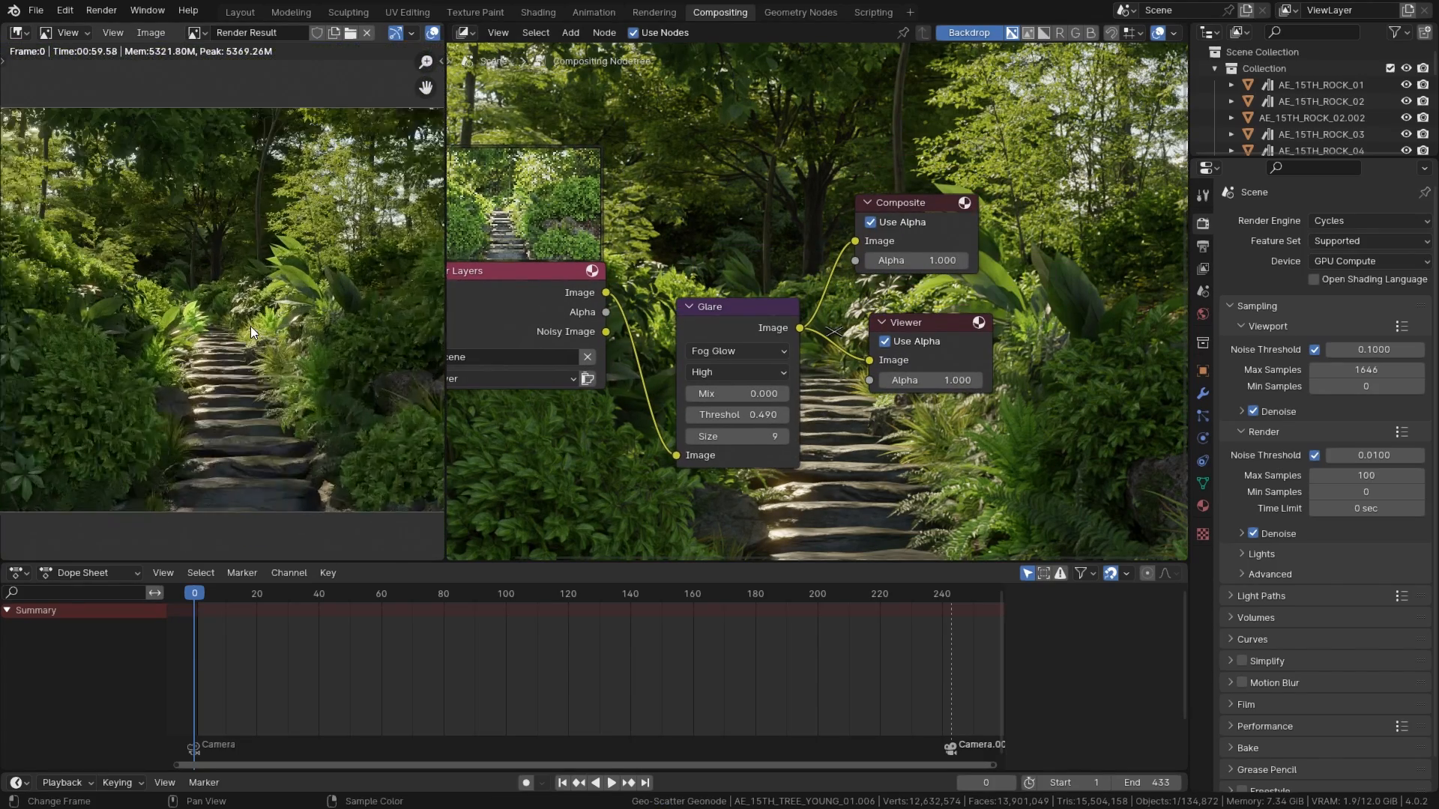
Step: Insert a Hue/Saturation/Value node on the image link between Render Layers and Glare
scroll(250, 326, "up", 2)
key("shift+a")
mouse_move(838, 356)
mouse_move(981, 356)
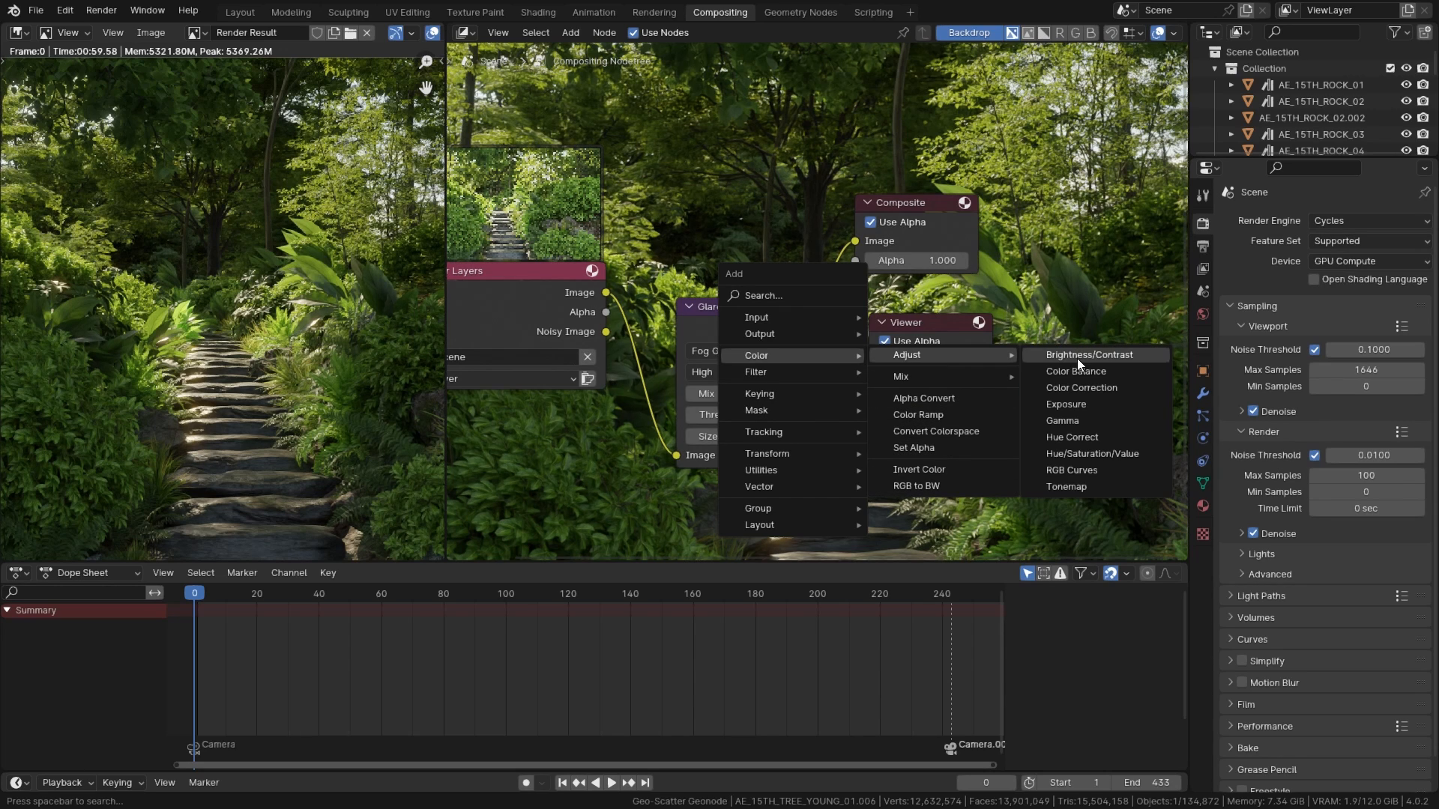
left_click(1102, 453)
left_click(664, 348)
scroll(787, 491, "up", 2)
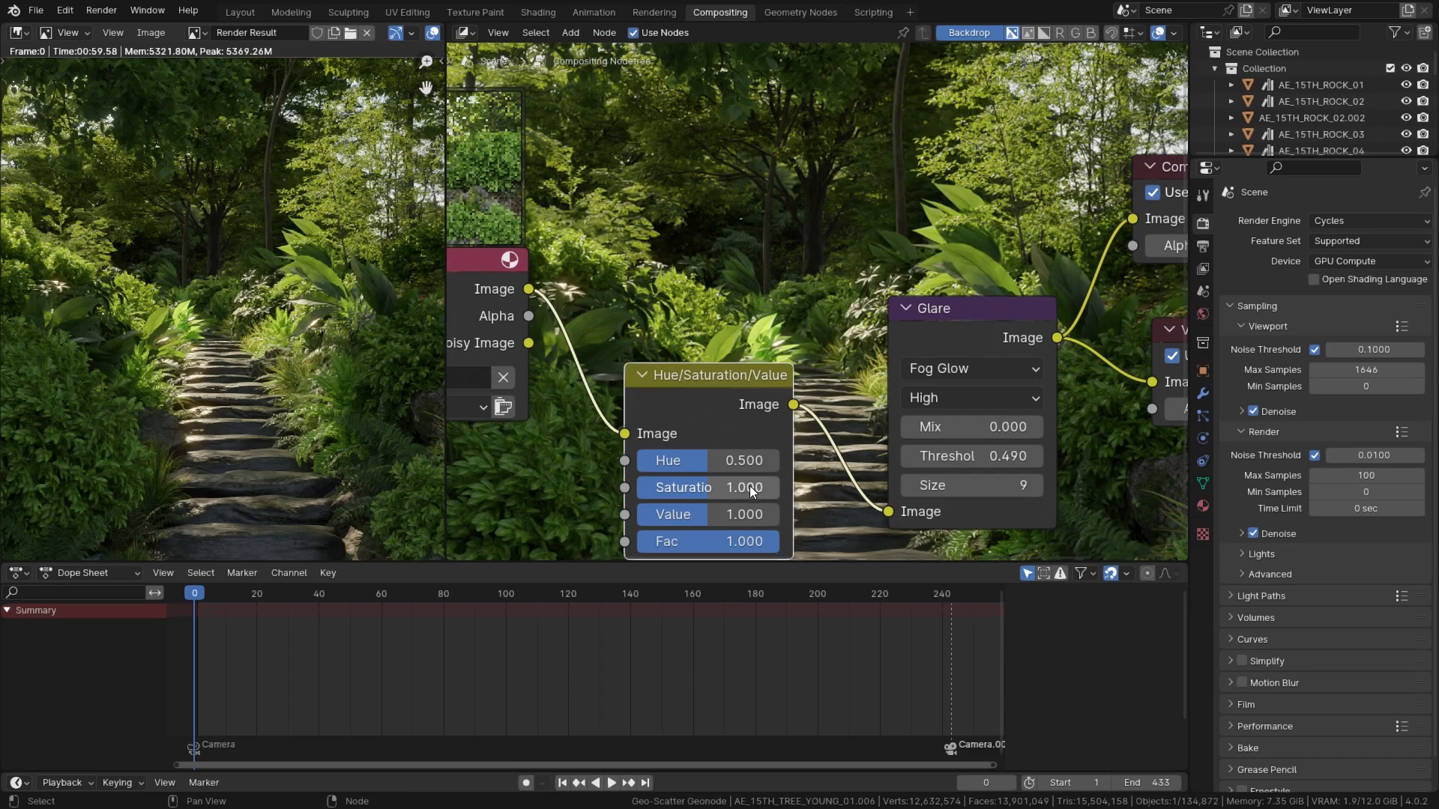
Step: Lower the Hue/Saturation/Value node's saturation to 0.966 and inspect the effect on the render result
scroll(322, 363, "up", 1)
scroll(322, 364, "up", 1)
middle_click_drag(691, 340, 688, 258)
scroll(688, 258, "up", 1)
scroll(289, 326, "down", 6)
scroll(289, 331, "up", 2)
middle_click_drag(289, 331, 367, 383)
left_click_drag(705, 417, 678, 418, "shift")
scroll(266, 364, "up", 2)
middle_click_drag(266, 364, 331, 339)
scroll(292, 362, "down", 3)
scroll(288, 364, "up", 3)
scroll(283, 366, "down", 3)
scroll(269, 366, "down", 1)
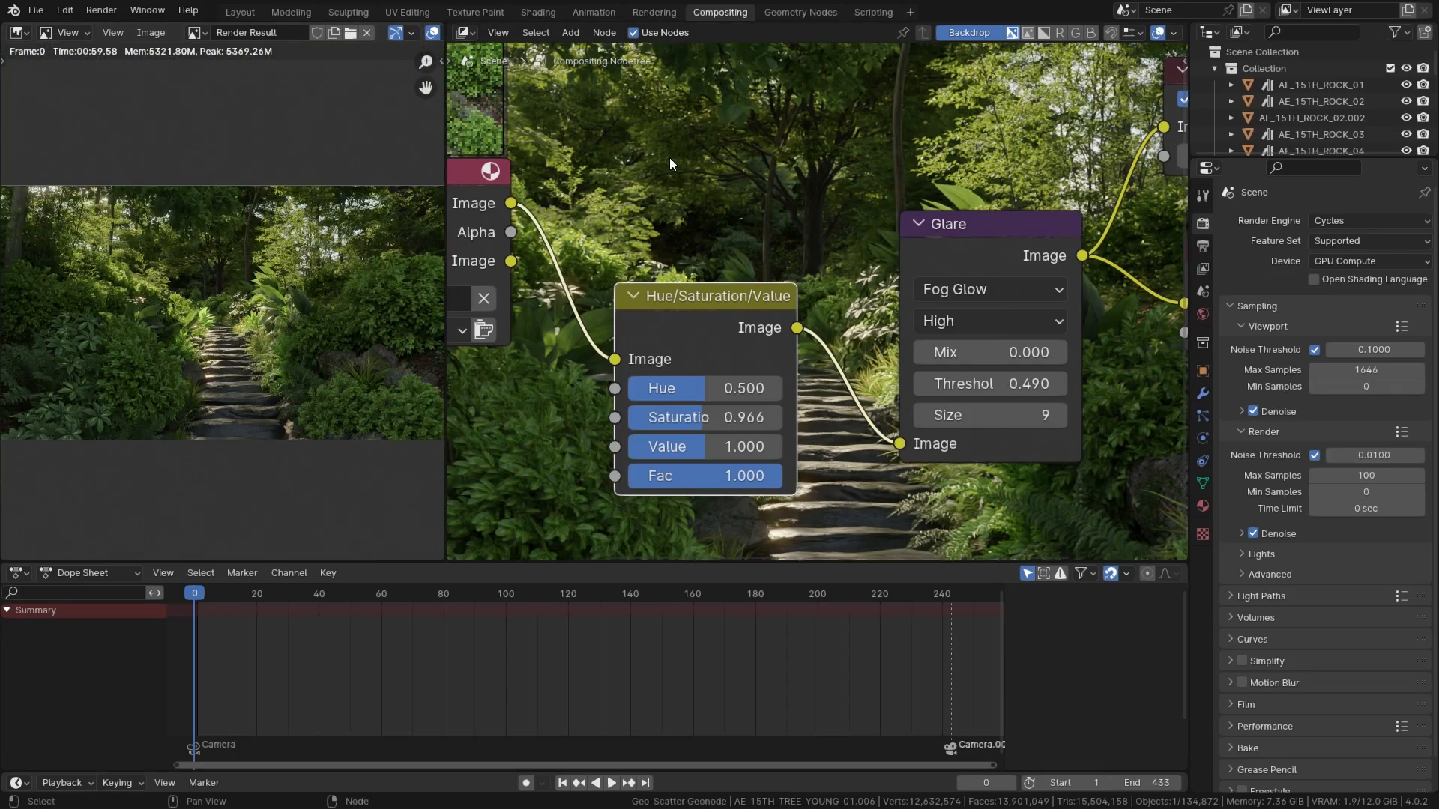
Step: Return to the Layout workspace, orbit out of the camera view and start rendering the animation
left_click(239, 13)
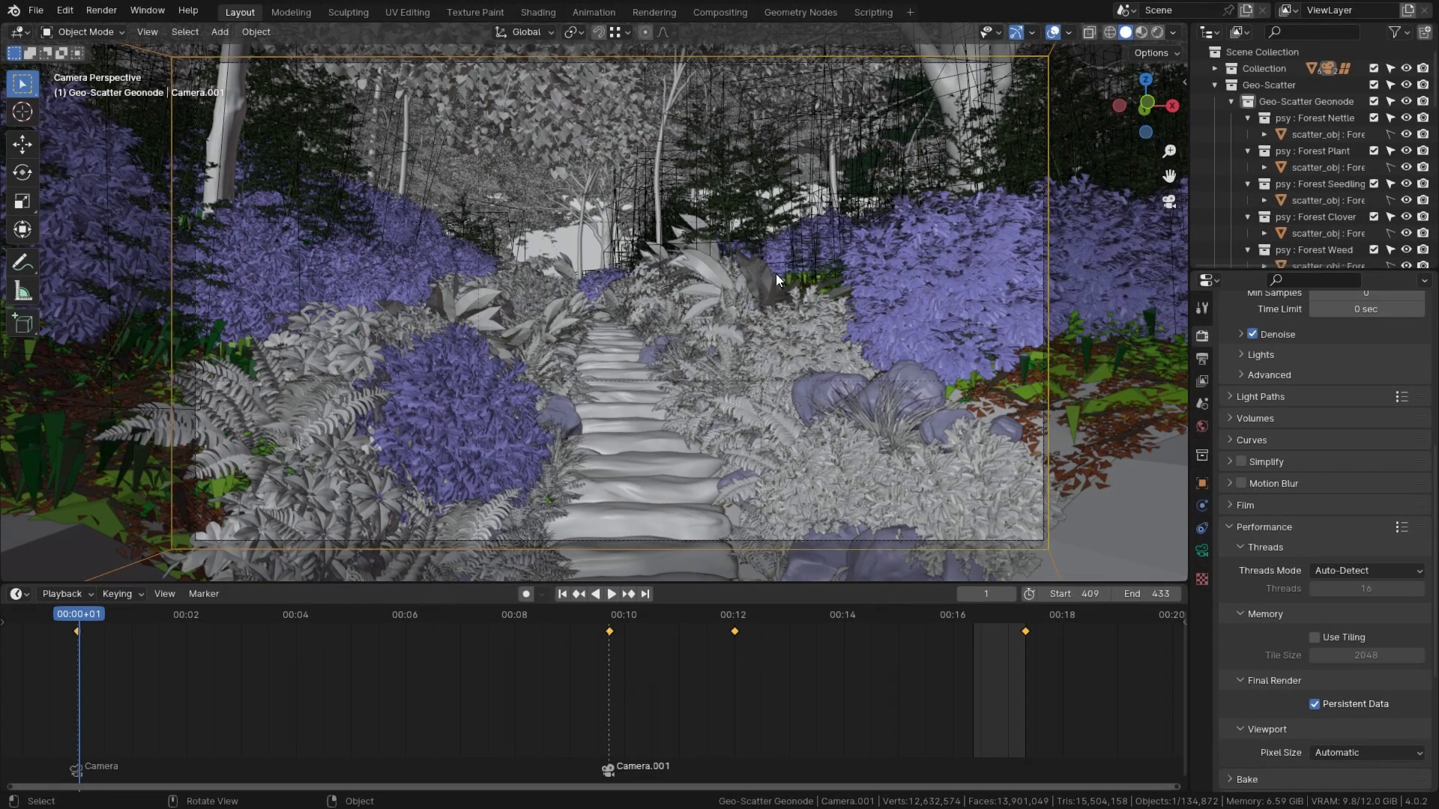
middle_click_drag(690, 276, 638, 327)
scroll(638, 327, "down", 8)
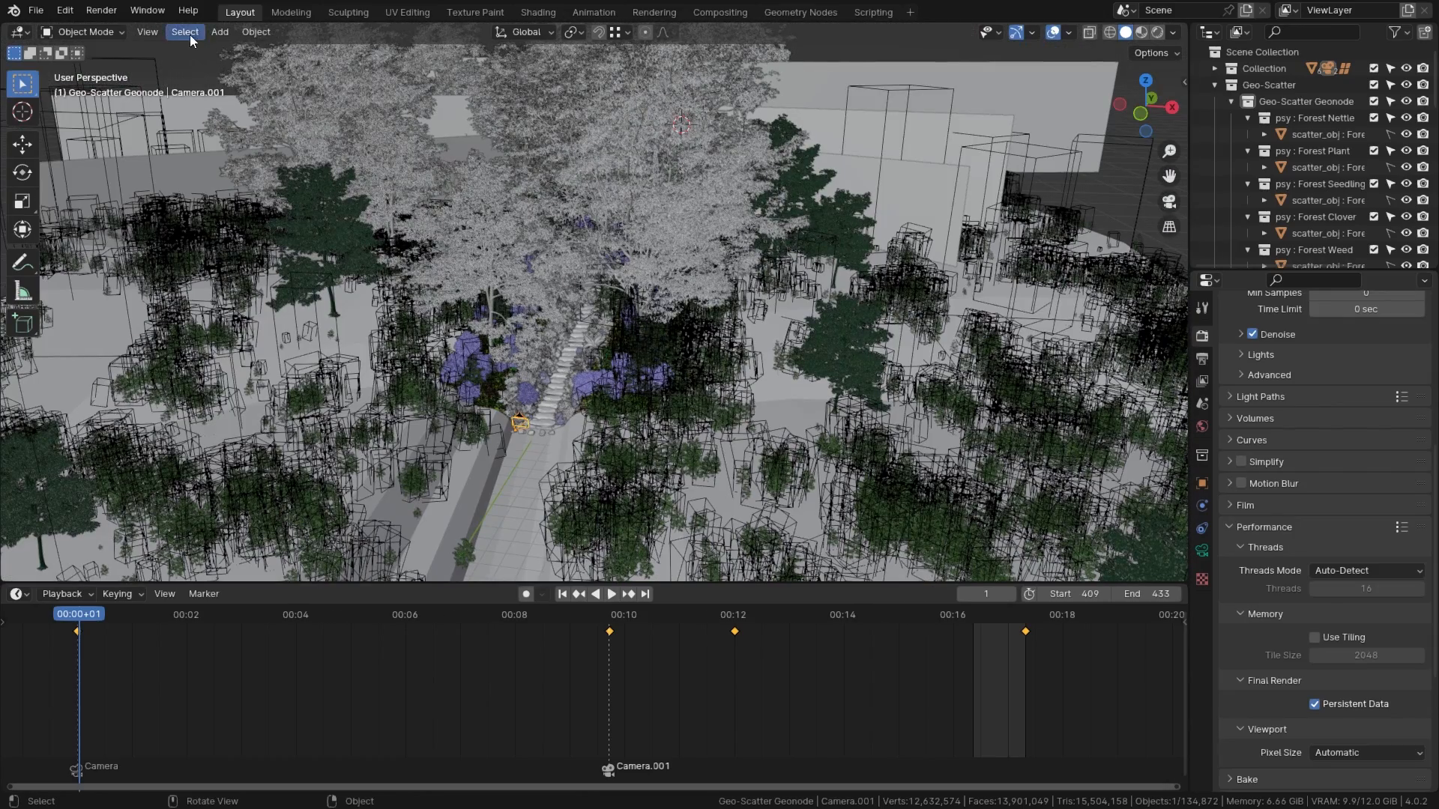
left_click(99, 12)
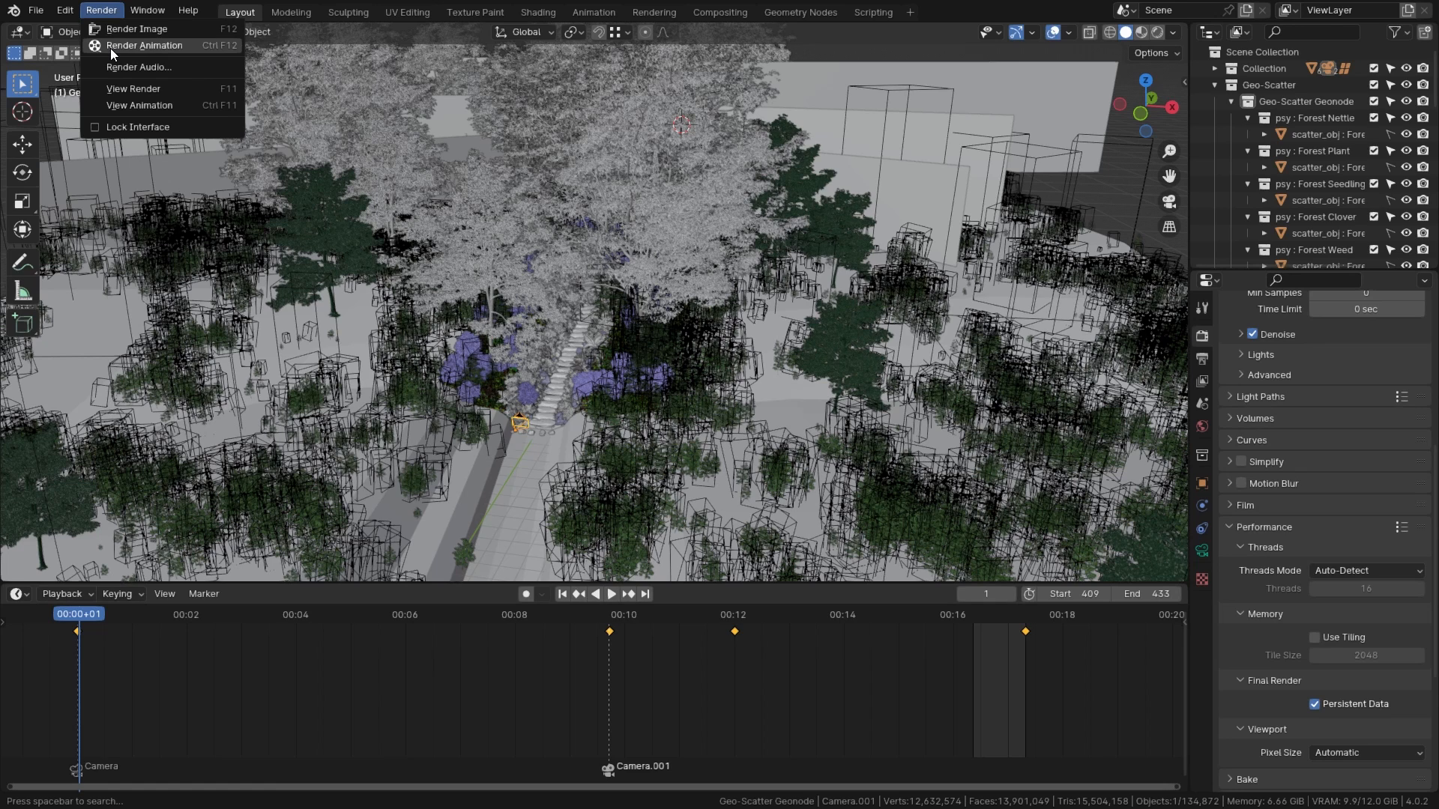
left_click(178, 43)
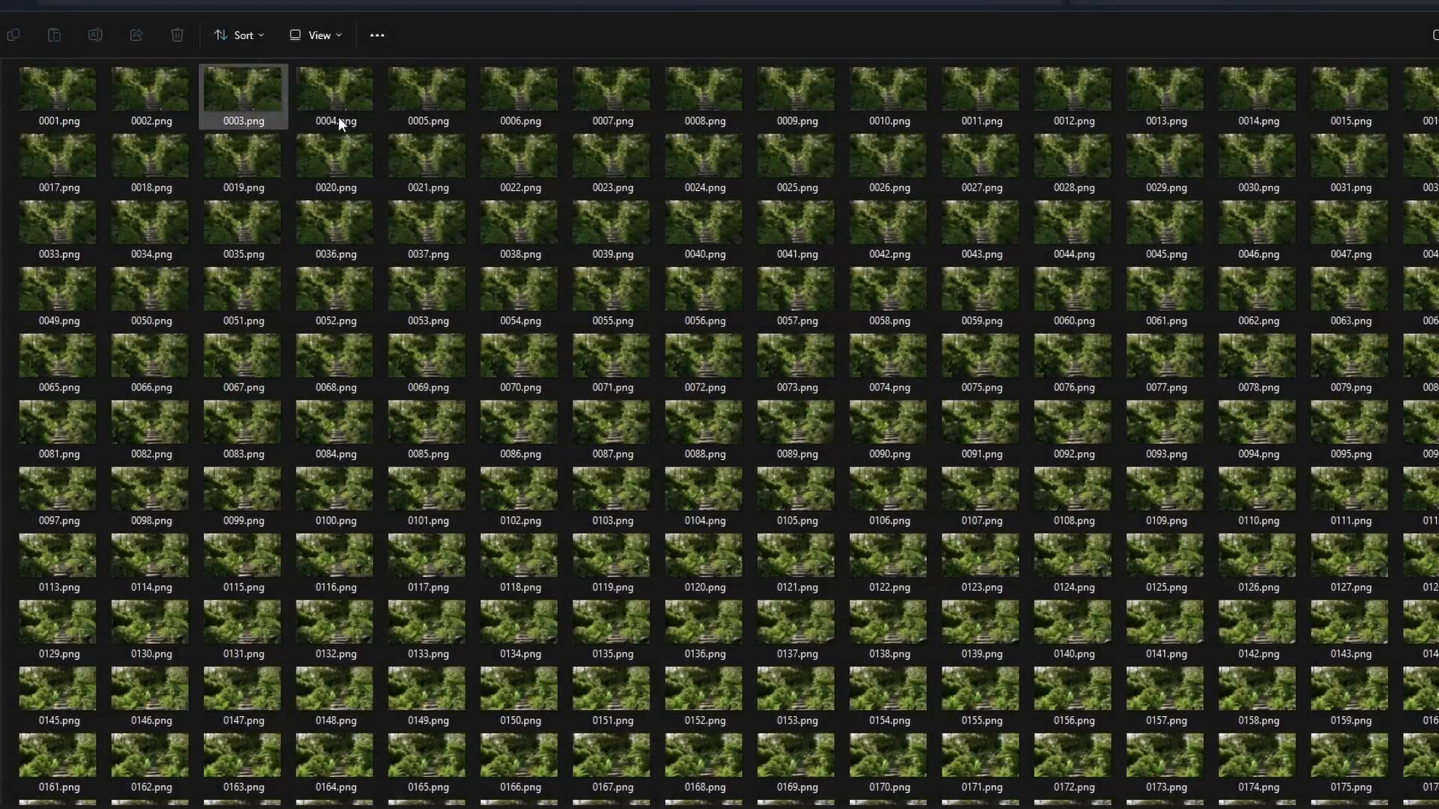
Step: In the output folder in File Explorer, open 0247.png and step through the rendered frames that follow
left_click(551, 173)
left_click(556, 250)
double_click(568, 287)
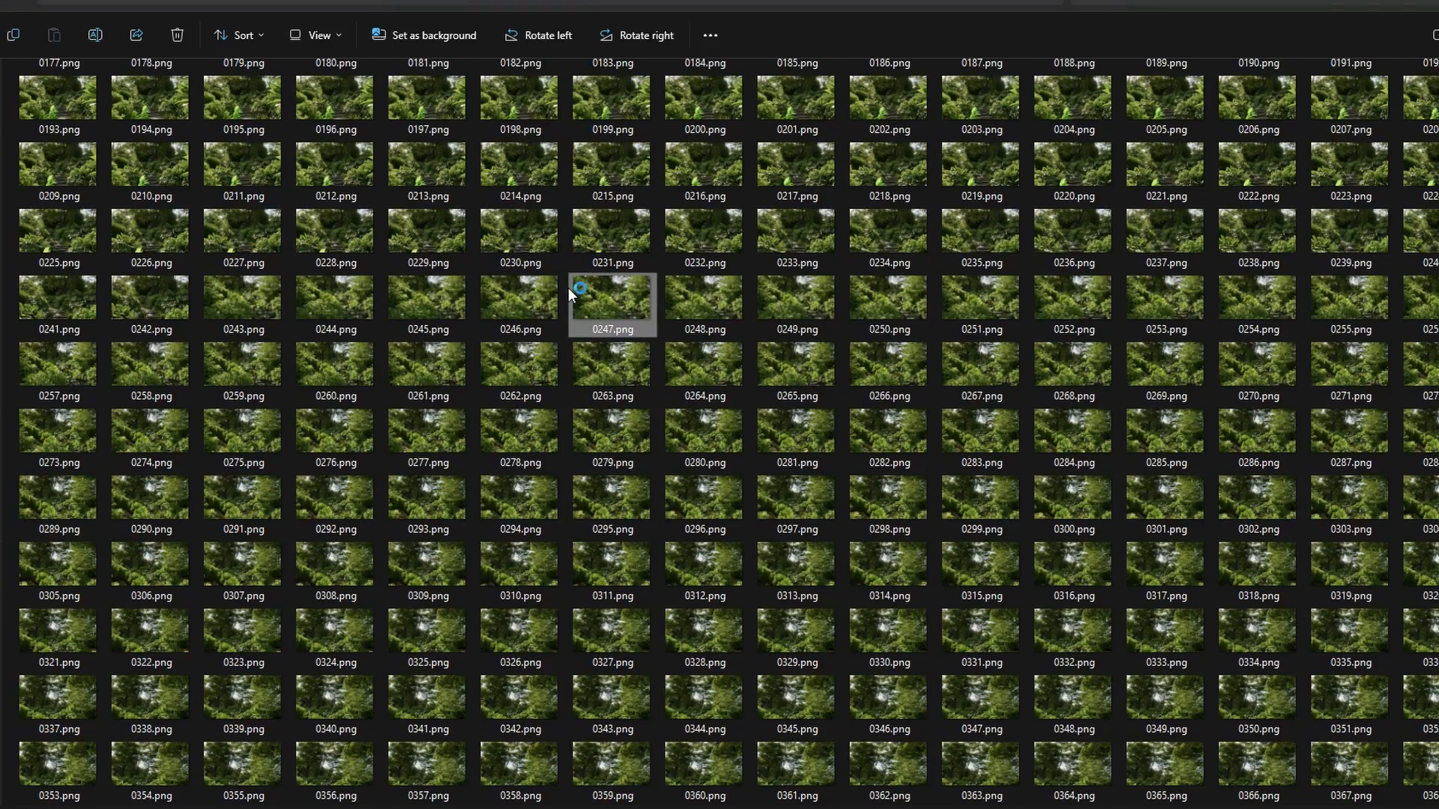
key("Right")
key("Right")
key("Right")
key("Right")
key("Right")
key("Right")
key("Right")
key("Right")
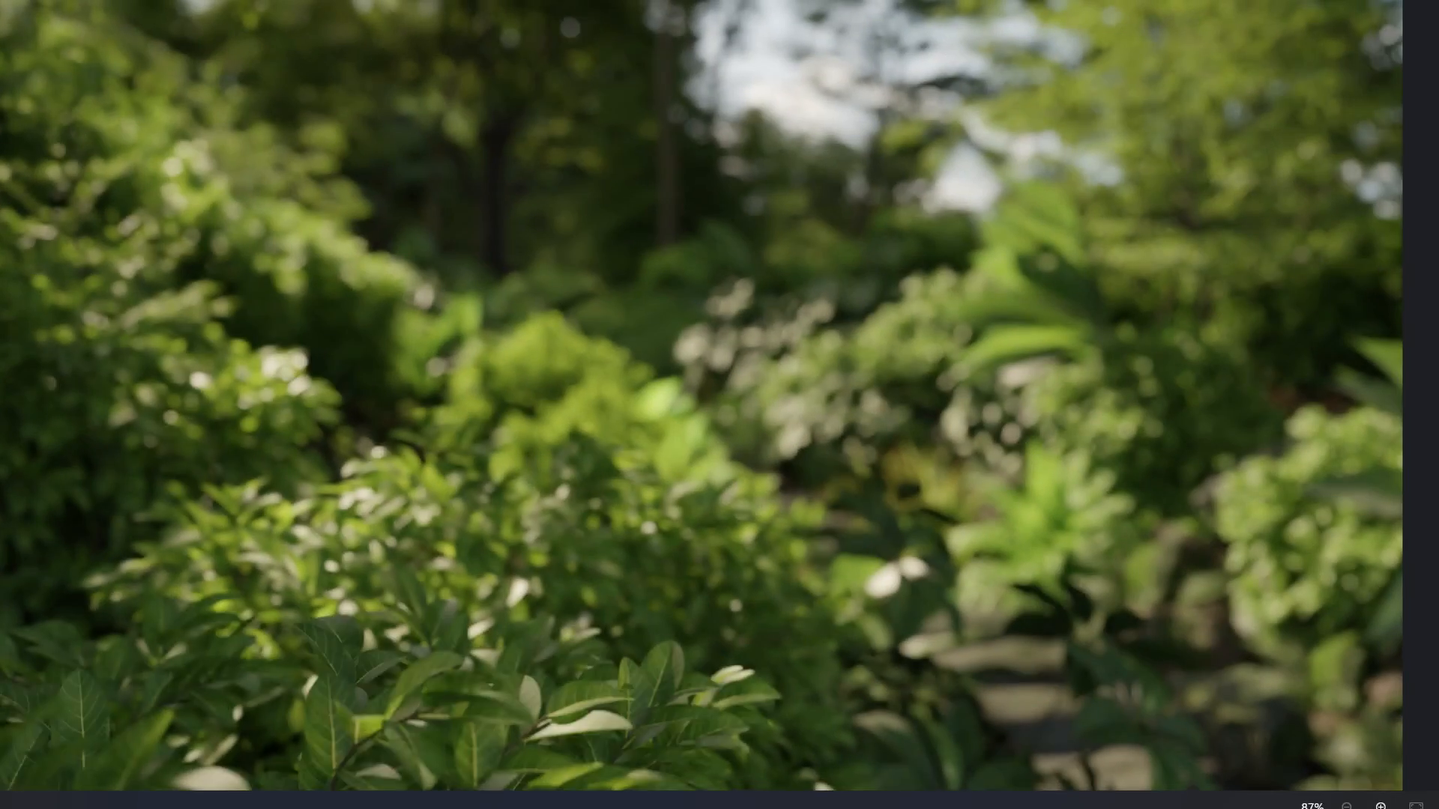
key("Right")
key("Right")
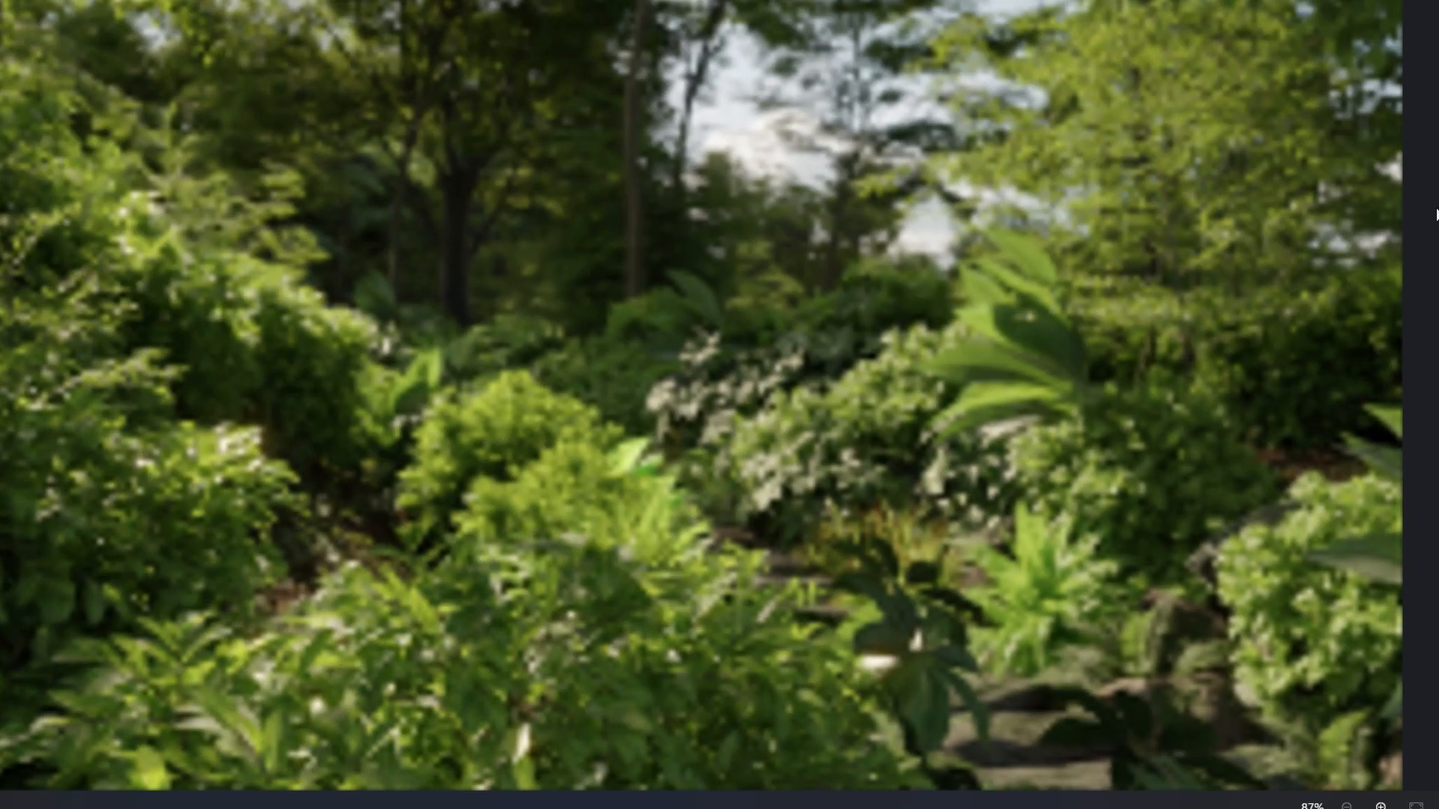
key("Escape")
Step: Select all rendered PNG frames, place them as an image sequence on the DaVinci Resolve timeline and play it back
key("ctrl+a")
left_click_drag(691, 331, 582, 253)
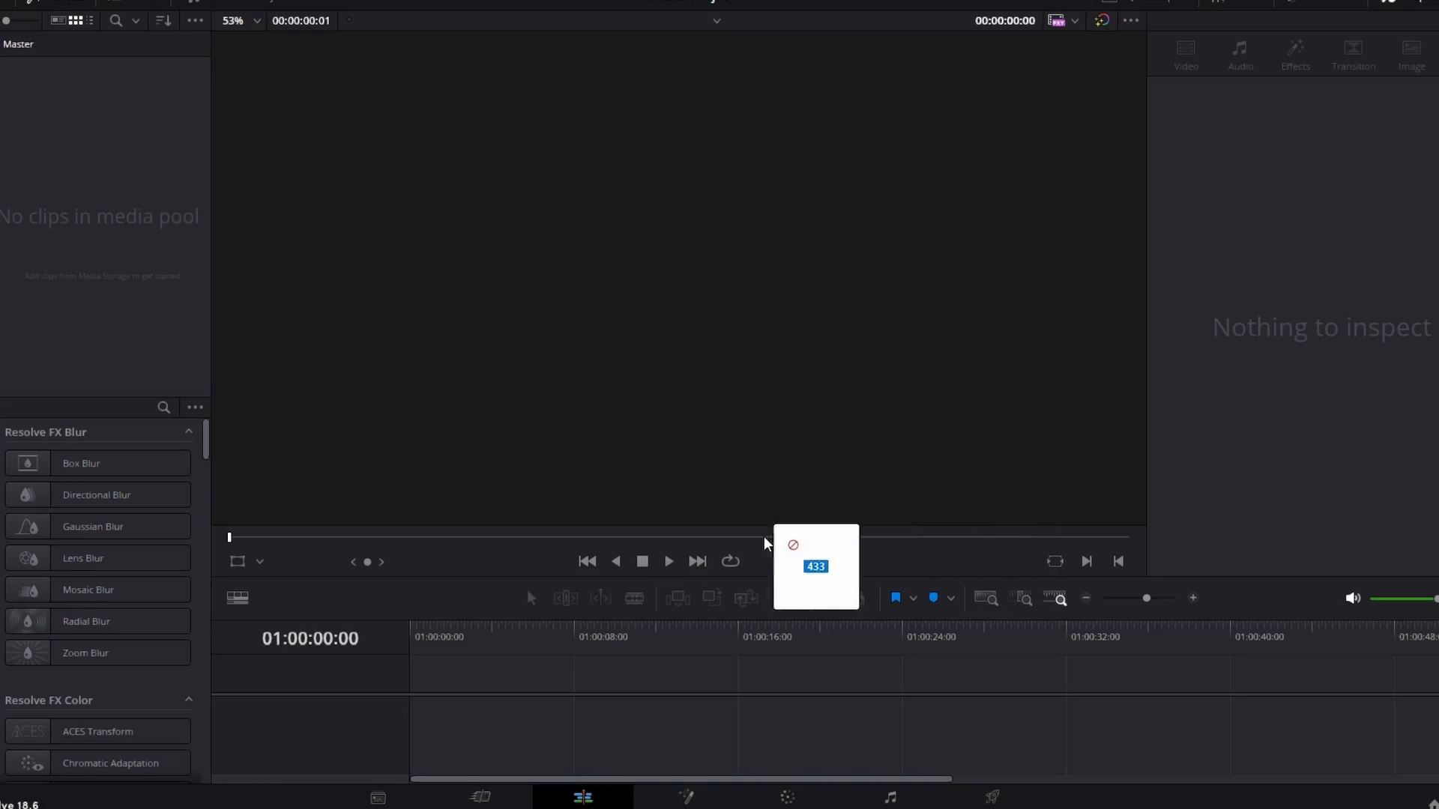
left_click_drag(787, 541, 406, 696)
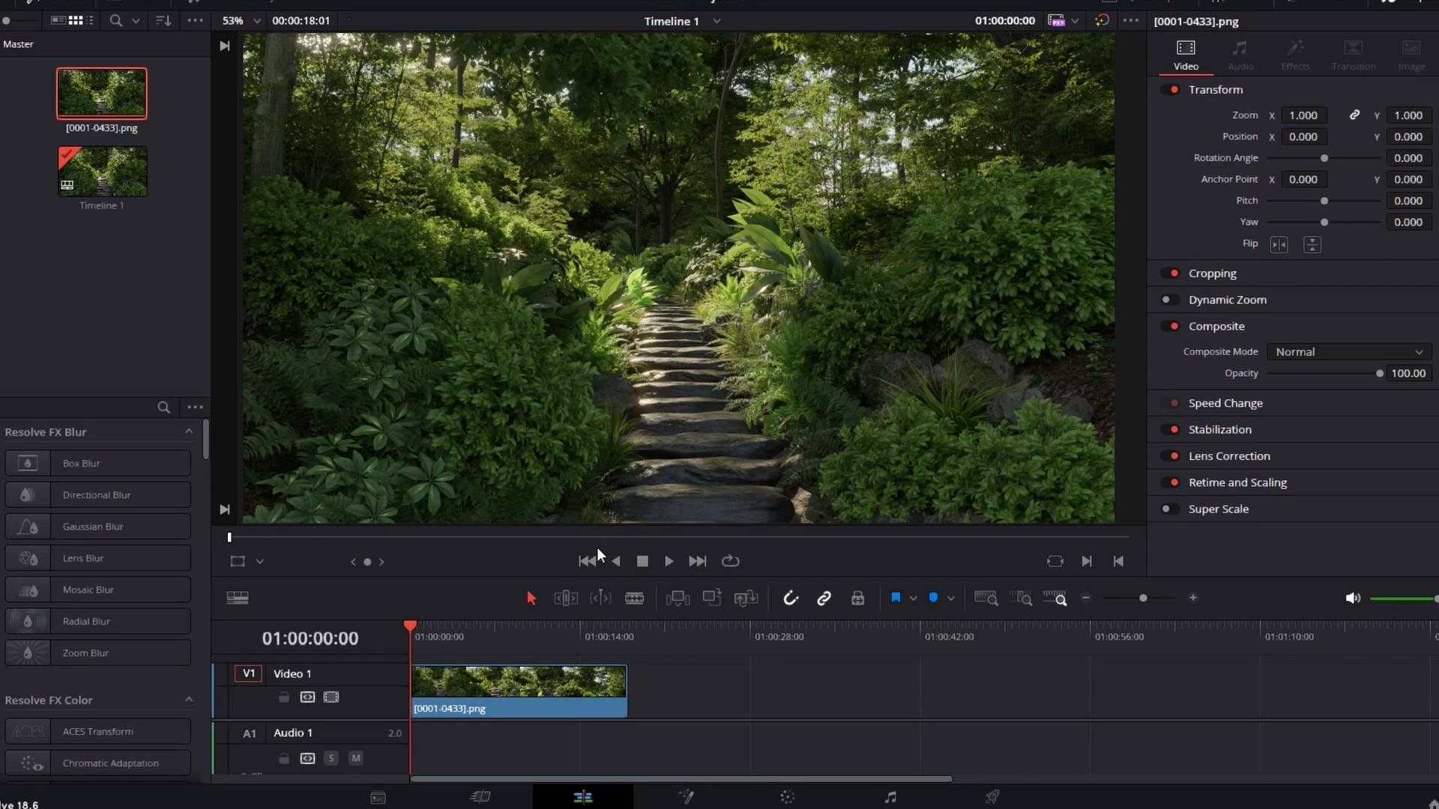
left_click(663, 570)
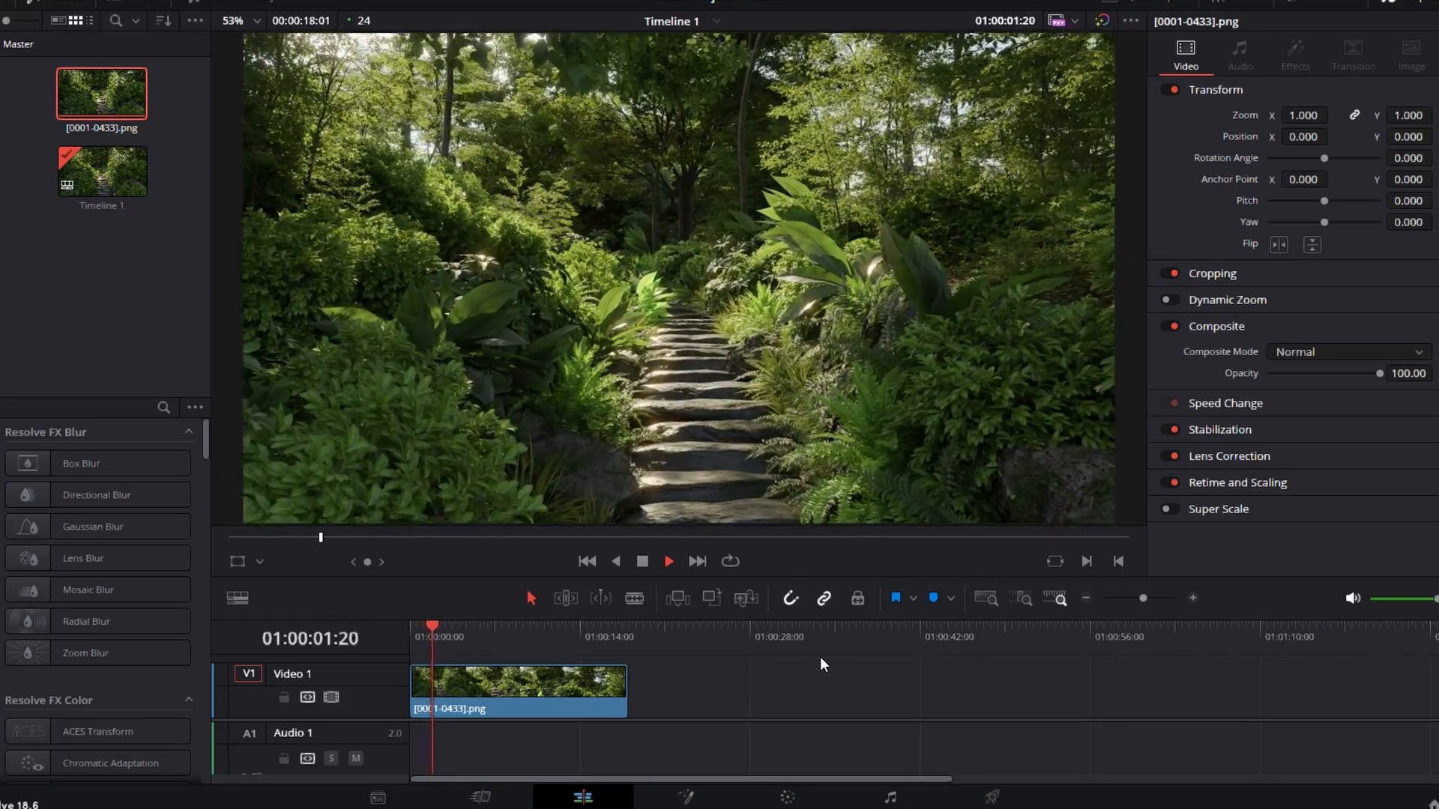